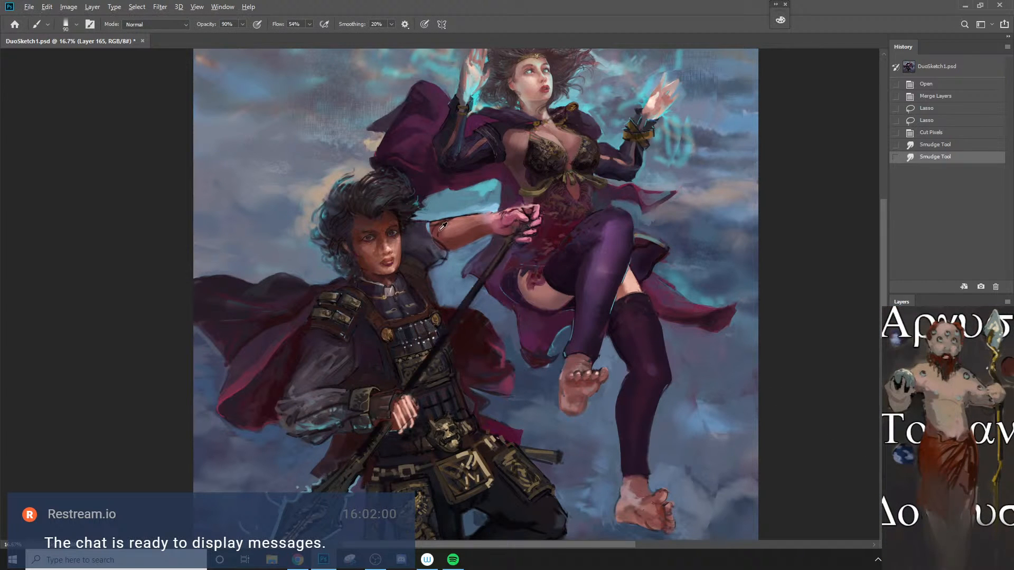
Step: Paint over the man's outstretched forearm and sleeve edge with brush strokes, lowering the brush opacity to 20%
key(bracketright)
key(bracketright)
mouse_move(447, 227)
mouse_down()
mouse_move(470, 209)
mouse_move(447, 248)
mouse_up()
key(ctrl+z)
key(bracketleft)
key(bracketleft)
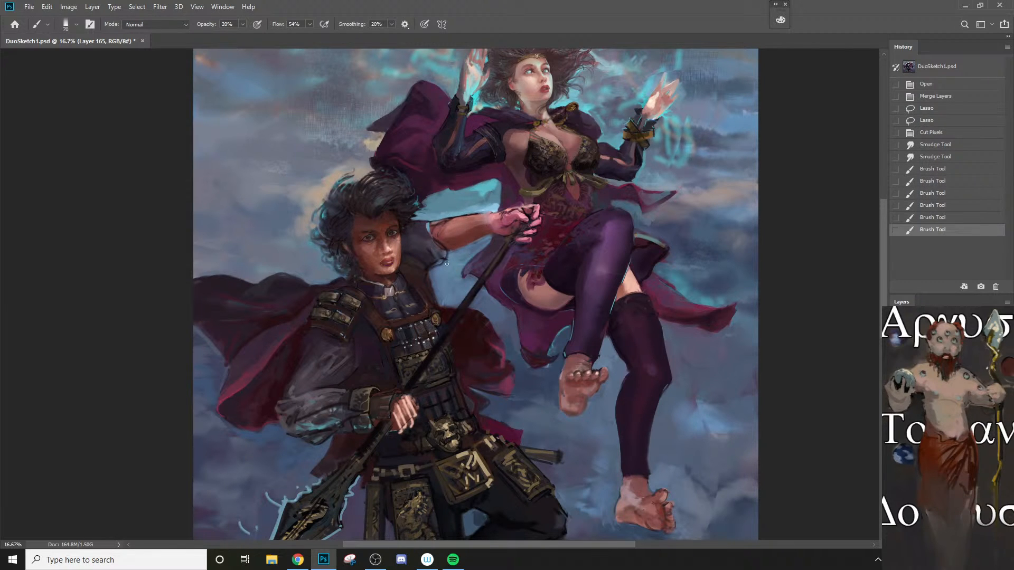
key(bracketright)
mouse_move(482, 216)
mouse_down()
mouse_move(504, 214)
mouse_move(472, 229)
mouse_up()
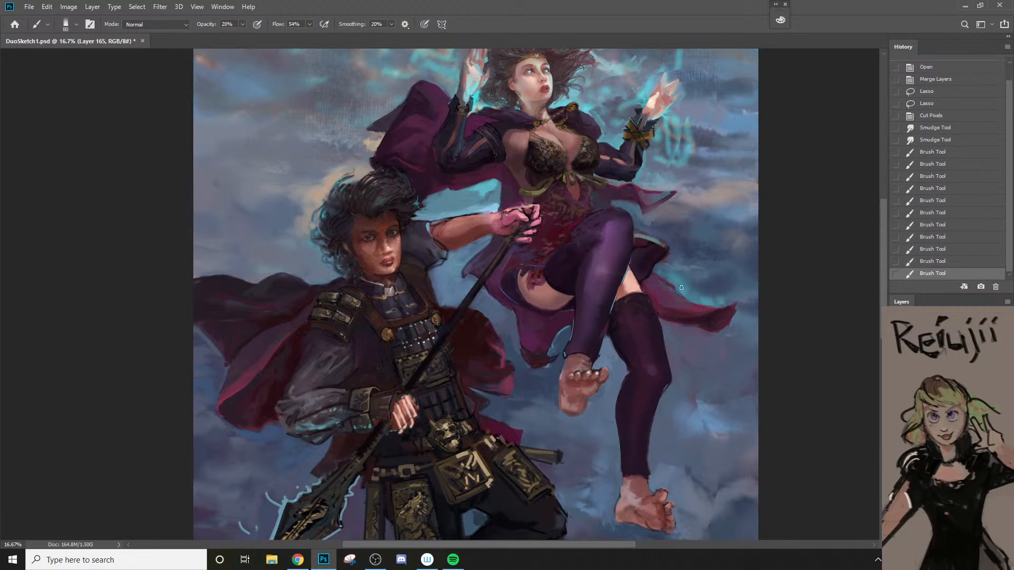
Step: Merge the selected layers into Layer 165 and toggle the merged layer's visibility to compare the repaint with the earlier version
shift+click(945, 423)
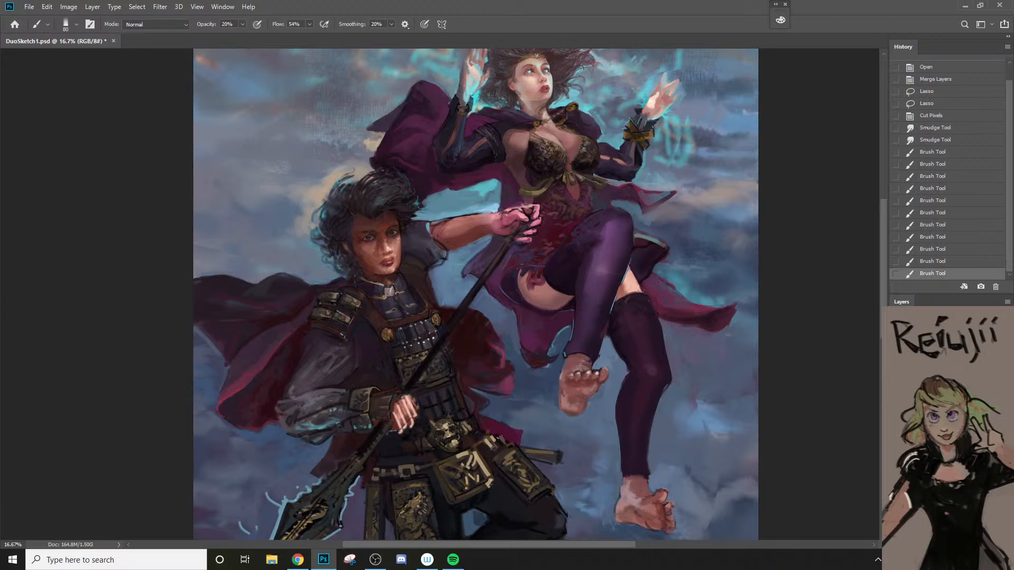
right_click(946, 478)
click(896, 470)
click(896, 471)
click(896, 470)
click(896, 470)
click(896, 470)
click(897, 470)
click(896, 470)
right_click(946, 479)
click(914, 344)
click(896, 470)
click(897, 470)
click(896, 471)
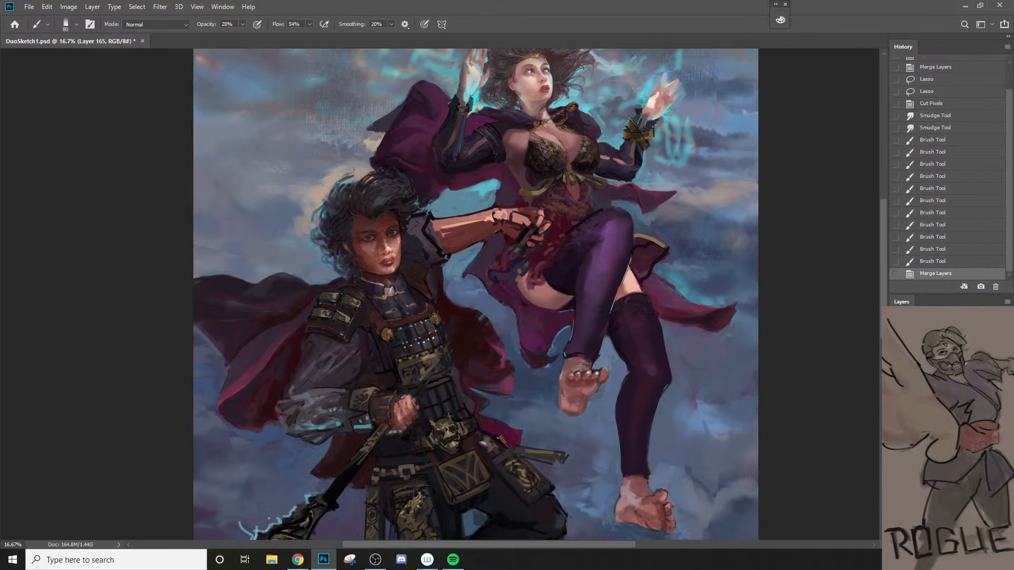
click(896, 470)
click(896, 470)
click(896, 470)
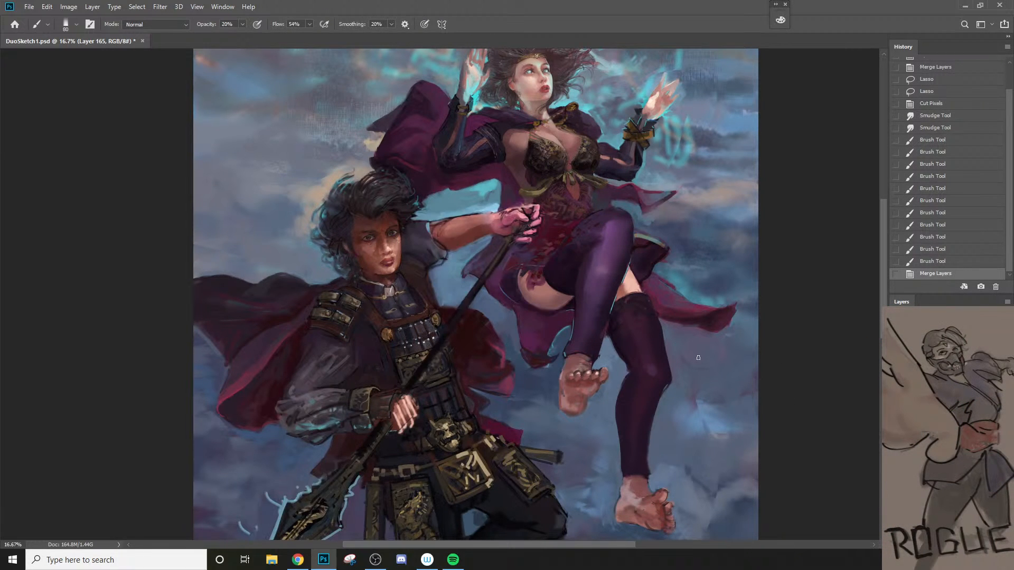
Step: Paint soft strokes at 20% opacity with a larger brush over the man's raised hand on the spear shaft
key(bracketright)
key(bracketright)
drag(494, 226, 519, 223)
alt+click(394, 248)
key(bracketleft)
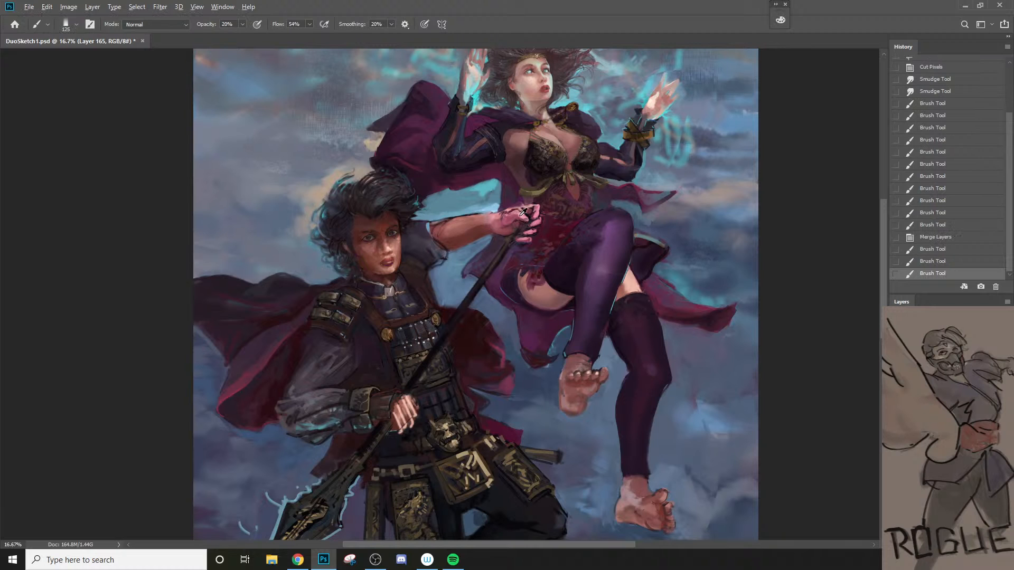
alt+click(522, 213)
Step: Shade the man's forehead along the hairline with brush strokes at 20% opacity, undoing the stray stroke on his neck
drag(390, 278, 406, 272)
key(ctrl+z)
key(bracketright)
key(bracketleft)
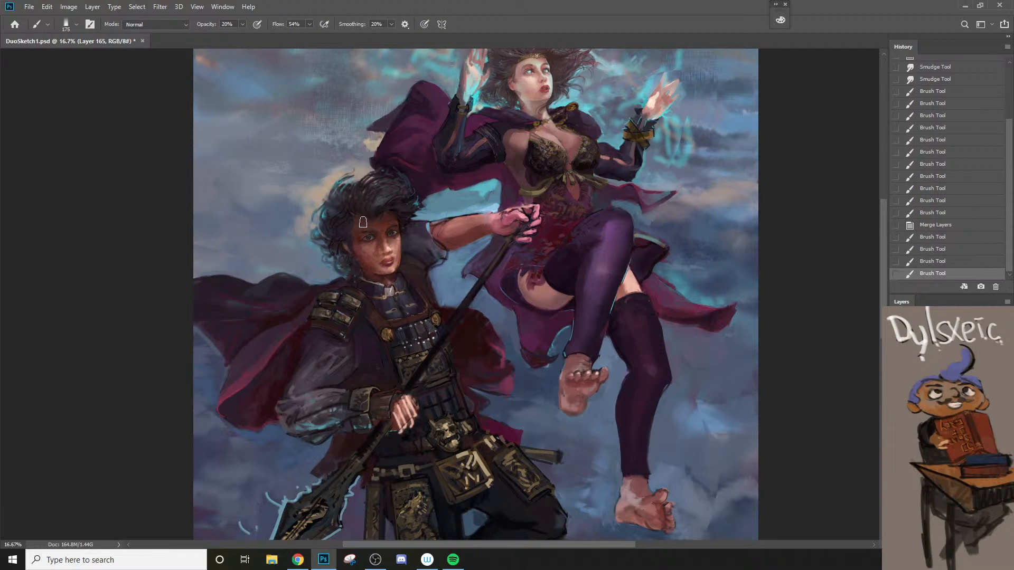
drag(360, 217, 404, 215)
key(bracketleft)
key(bracketleft)
drag(360, 220, 392, 222)
key(bracketright)
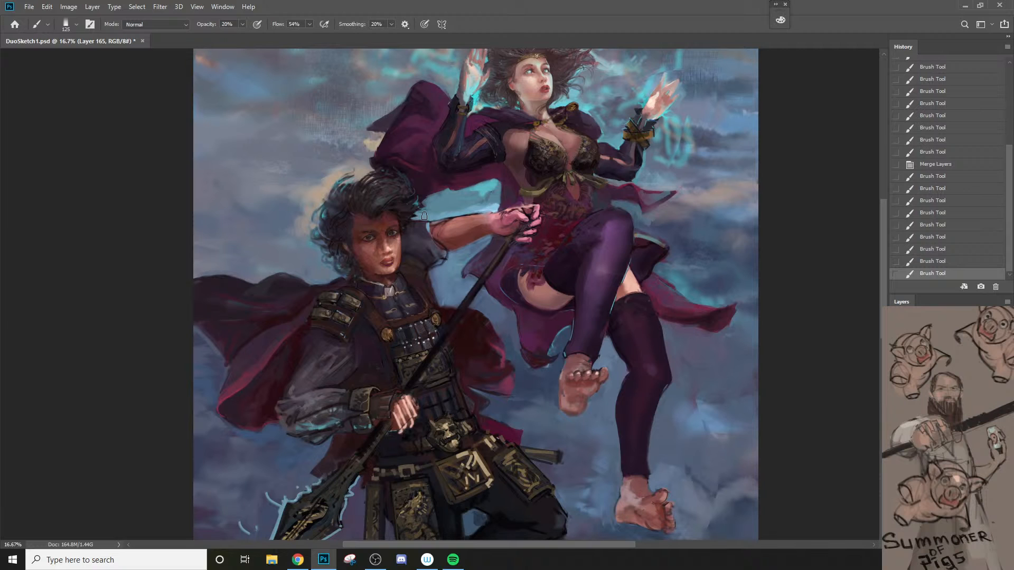
Step: Adjust the background music's volume down and up to find a suitable listening level
key(XF86AudioPlay)
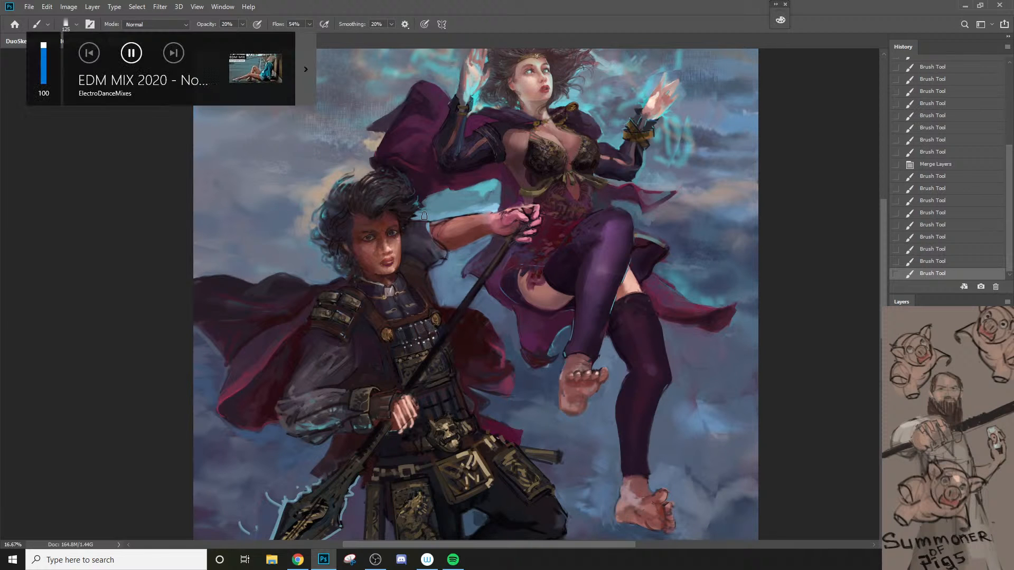
key(XF86AudioLowerVolume)
key(XF86AudioLowerVolume)
key(XF86AudioLowerVolume)
key(XF86AudioLowerVolume)
key(XF86AudioLowerVolume)
key(XF86AudioLowerVolume)
key(XF86AudioLowerVolume)
key(XF86AudioLowerVolume)
key(XF86AudioLowerVolume)
key(XF86AudioLowerVolume)
key(XF86AudioLowerVolume)
key(XF86AudioLowerVolume)
key(XF86AudioLowerVolume)
key(XF86AudioLowerVolume)
key(XF86AudioLowerVolume)
key(XF86AudioLowerVolume)
key(XF86AudioLowerVolume)
key(XF86AudioLowerVolume)
key(XF86AudioLowerVolume)
key(XF86AudioLowerVolume)
key(XF86AudioLowerVolume)
key(XF86AudioLowerVolume)
key(XF86AudioLowerVolume)
key(XF86AudioLowerVolume)
key(XF86AudioLowerVolume)
key(XF86AudioLowerVolume)
key(XF86AudioLowerVolume)
key(XF86AudioLowerVolume)
key(XF86AudioLowerVolume)
key(XF86AudioLowerVolume)
key(XF86AudioLowerVolume)
key(XF86AudioLowerVolume)
key(XF86AudioLowerVolume)
key(XF86AudioLowerVolume)
key(XF86AudioLowerVolume)
key(XF86AudioRaiseVolume)
key(XF86AudioRaiseVolume)
key(XF86AudioRaiseVolume)
key(XF86AudioRaiseVolume)
key(XF86AudioRaiseVolume)
key(XF86AudioRaiseVolume)
key(XF86AudioRaiseVolume)
key(XF86AudioRaiseVolume)
key(XF86AudioRaiseVolume)
key(XF86AudioRaiseVolume)
key(XF86AudioRaiseVolume)
key(XF86AudioRaiseVolume)
key(XF86AudioRaiseVolume)
key(XF86AudioRaiseVolume)
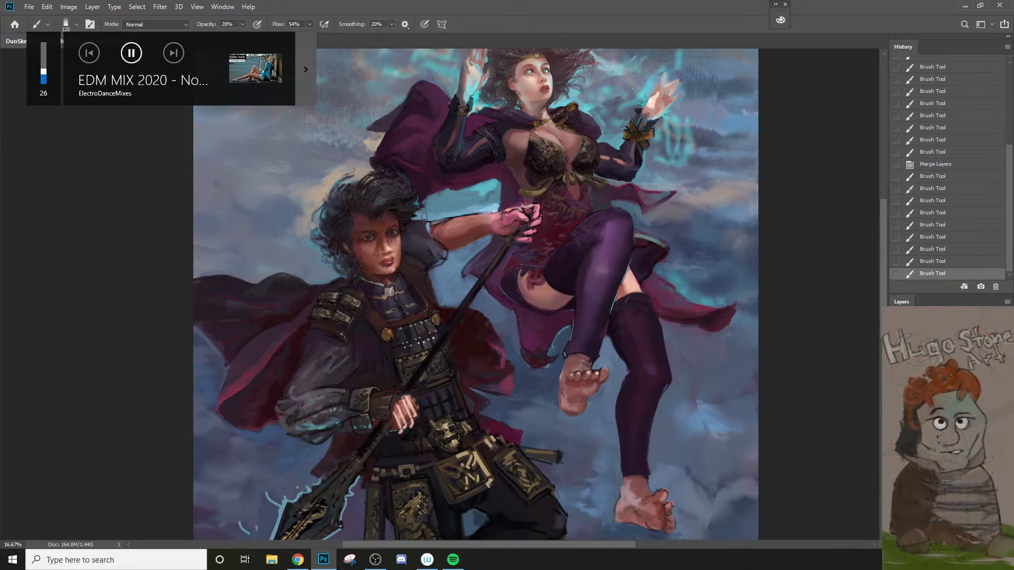
key(XF86AudioRaiseVolume)
key(XF86AudioRaiseVolume)
key(XF86AudioRaiseVolume)
key(XF86AudioRaiseVolume)
key(XF86AudioRaiseVolume)
key(XF86AudioRaiseVolume)
key(XF86AudioRaiseVolume)
key(XF86AudioRaiseVolume)
key(XF86AudioRaiseVolume)
key(XF86AudioRaiseVolume)
key(XF86AudioRaiseVolume)
key(XF86AudioRaiseVolume)
key(XF86AudioRaiseVolume)
key(XF86AudioRaiseVolume)
key(XF86AudioRaiseVolume)
key(XF86AudioRaiseVolume)
key(XF86AudioRaiseVolume)
key(XF86AudioRaiseVolume)
key(XF86AudioRaiseVolume)
key(XF86AudioRaiseVolume)
key(XF86AudioRaiseVolume)
key(XF86AudioRaiseVolume)
key(XF86AudioRaiseVolume)
key(XF86AudioRaiseVolume)
key(XF86AudioRaiseVolume)
key(XF86AudioRaiseVolume)
key(XF86AudioRaiseVolume)
key(XF86AudioRaiseVolume)
key(XF86AudioRaiseVolume)
key(XF86AudioRaiseVolume)
key(XF86AudioRaiseVolume)
key(XF86AudioRaiseVolume)
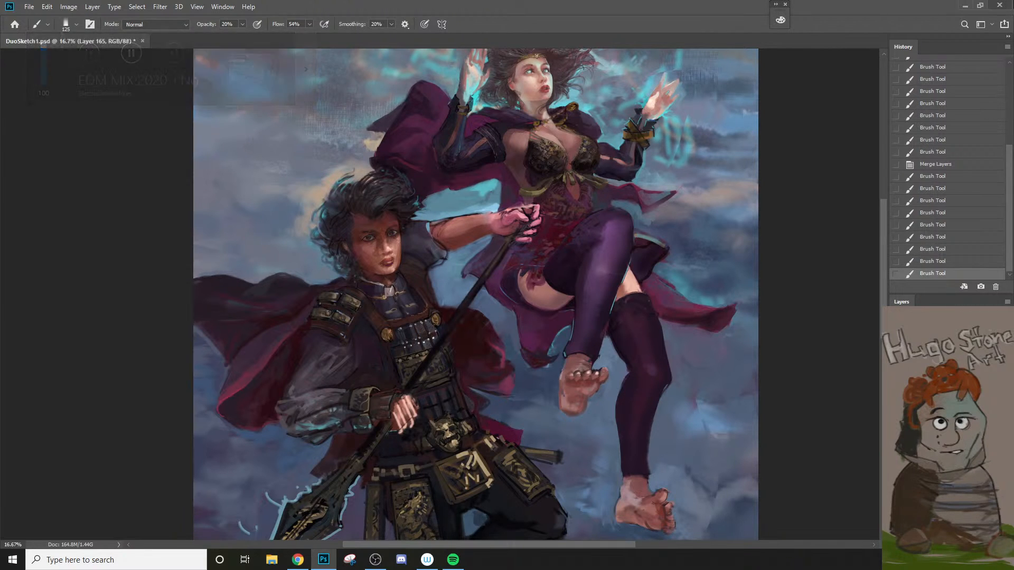
key(XF86AudioLowerVolume)
key(XF86AudioLowerVolume)
key(XF86AudioLowerVolume)
key(XF86AudioLowerVolume)
key(XF86AudioLowerVolume)
key(XF86AudioLowerVolume)
key(XF86AudioLowerVolume)
key(XF86AudioLowerVolume)
key(XF86AudioLowerVolume)
key(XF86AudioLowerVolume)
key(XF86AudioLowerVolume)
key(XF86AudioLowerVolume)
key(XF86AudioLowerVolume)
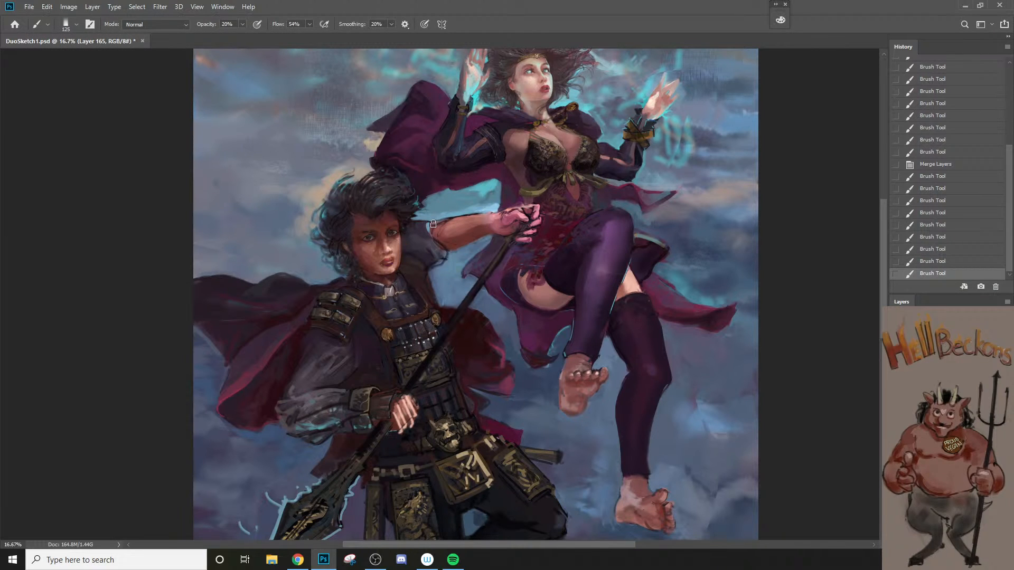
Step: Repaint the man's sleeve edge and the upper contour of his forearm, using a sampled skin tone at 90% opacity
key(bracketleft)
drag(429, 226, 443, 215)
key(bracketleft)
key(bracketleft)
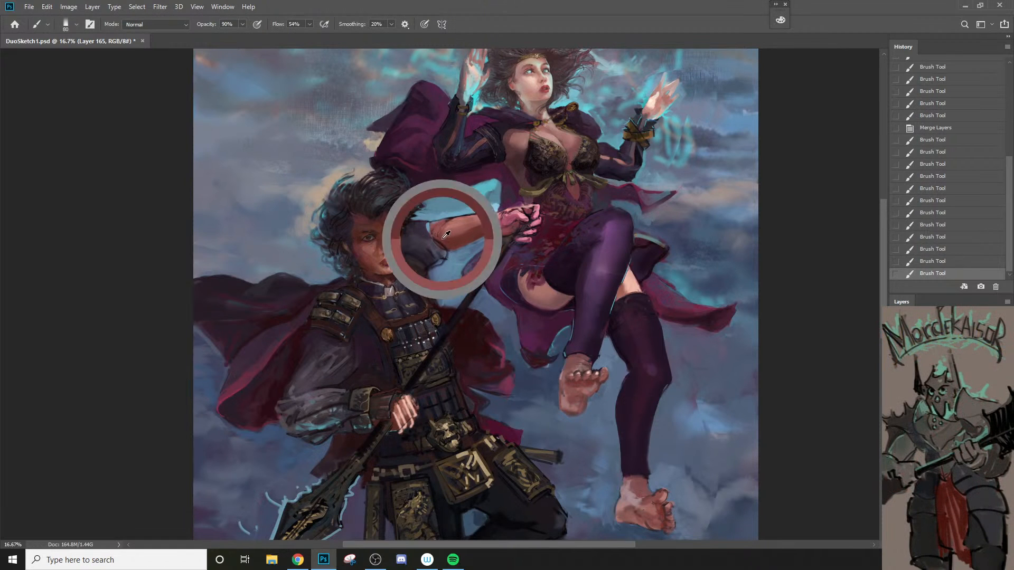
mouse_move(444, 233)
mouse_down()
mouse_move(427, 226)
mouse_move(479, 212)
mouse_up()
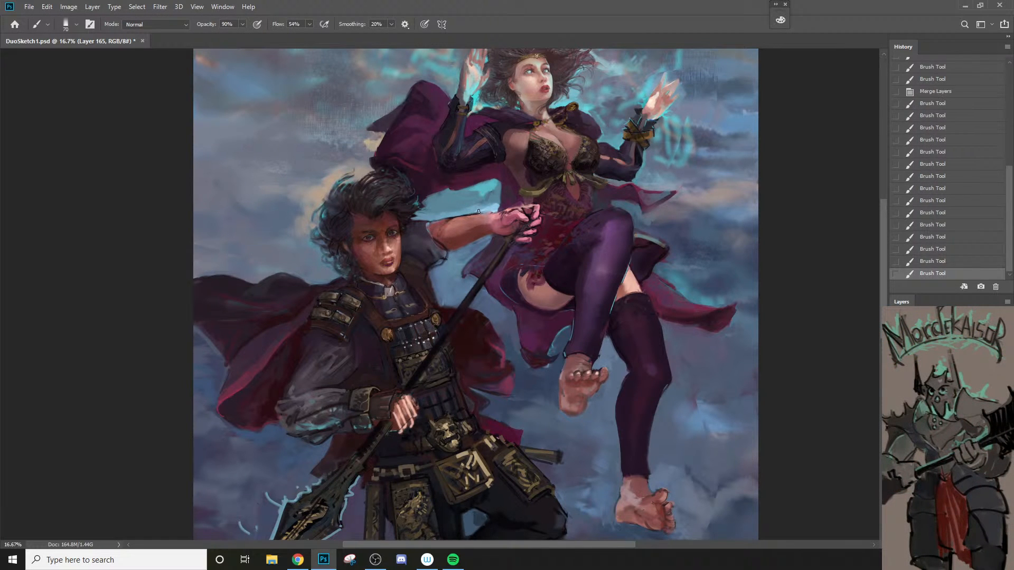
alt+click(487, 215)
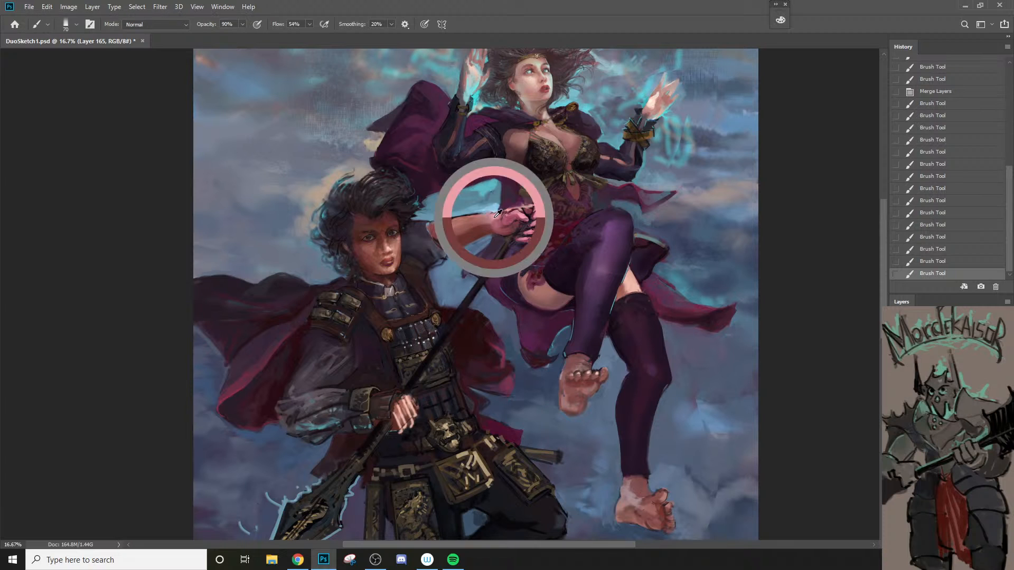
Step: Blend sampled skin tones over the man's wrist and forearm with the brush set to 20% opacity
key(2)
key(bracketleft)
drag(499, 214, 504, 216)
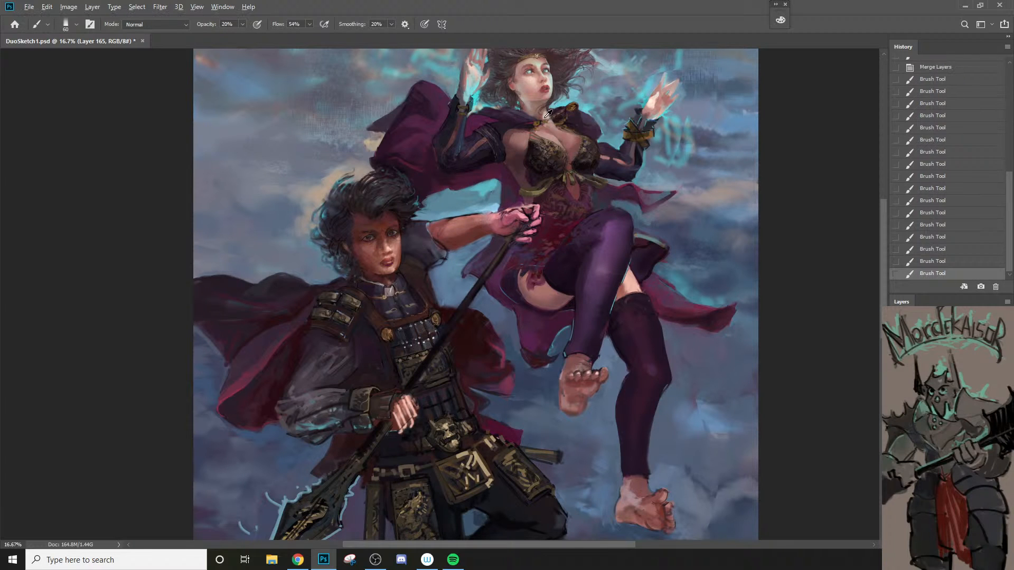
alt+click(530, 89)
drag(454, 225, 493, 217)
Step: Switch to the good画笔 - 8 brush from the Dream Team set and softly shade the man's forearm
right_click(487, 227)
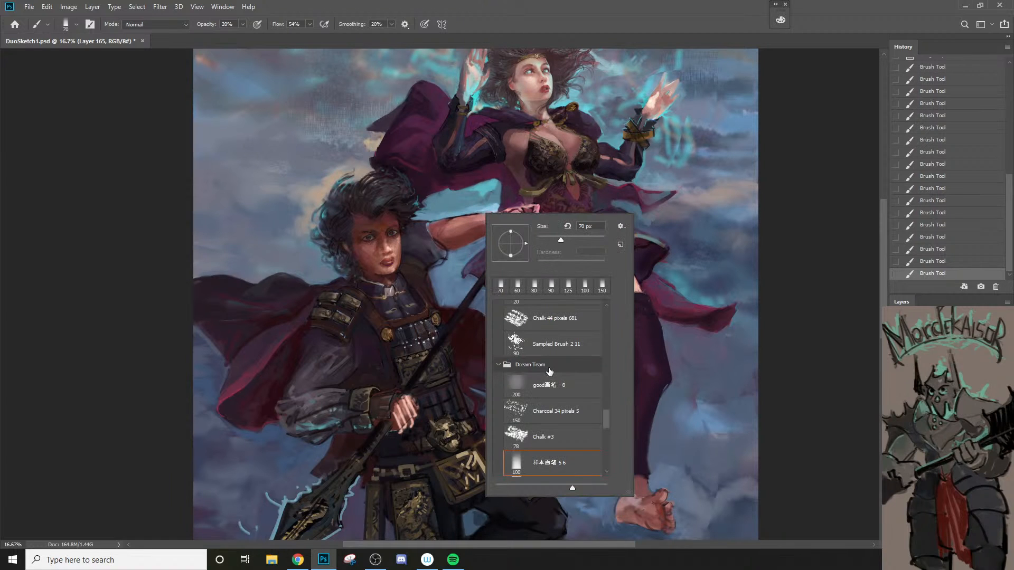
click(559, 389)
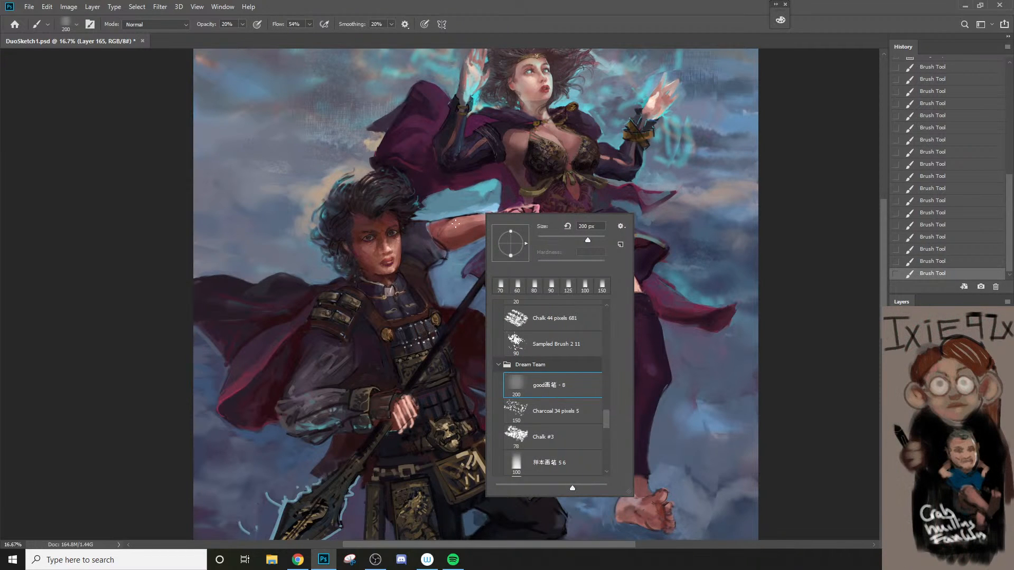
drag(455, 224, 497, 216)
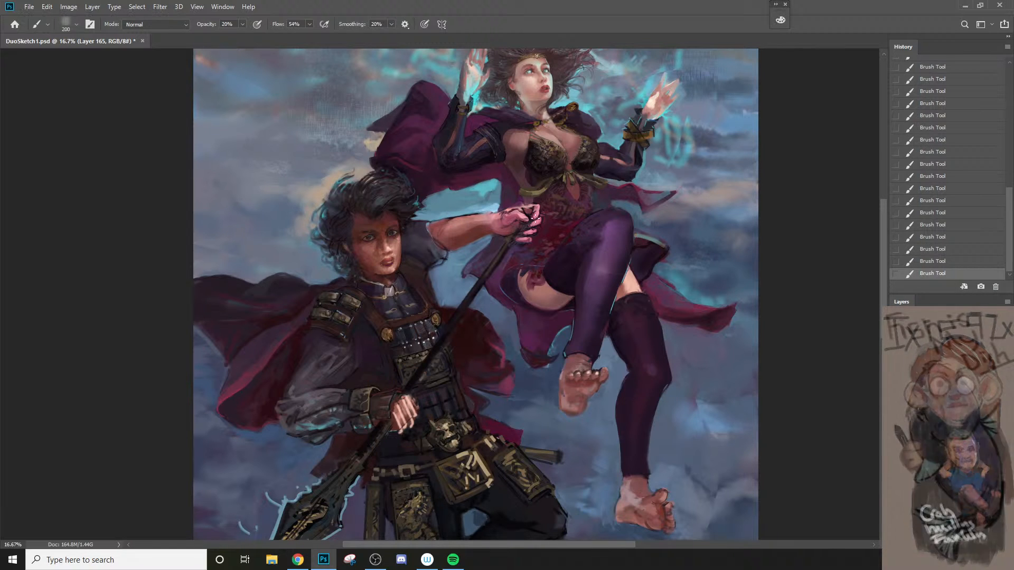
key(bracketright)
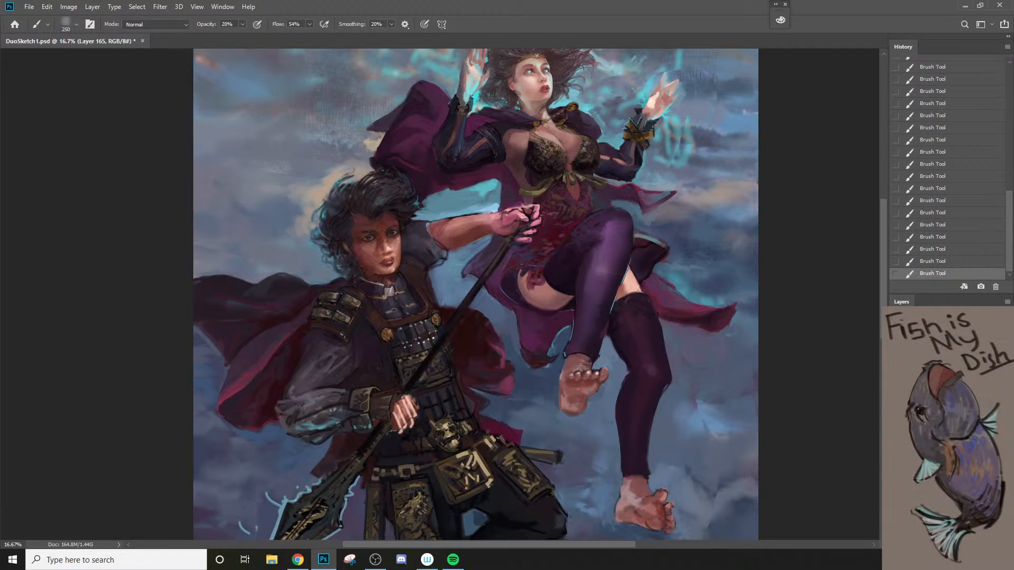
key(bracketleft)
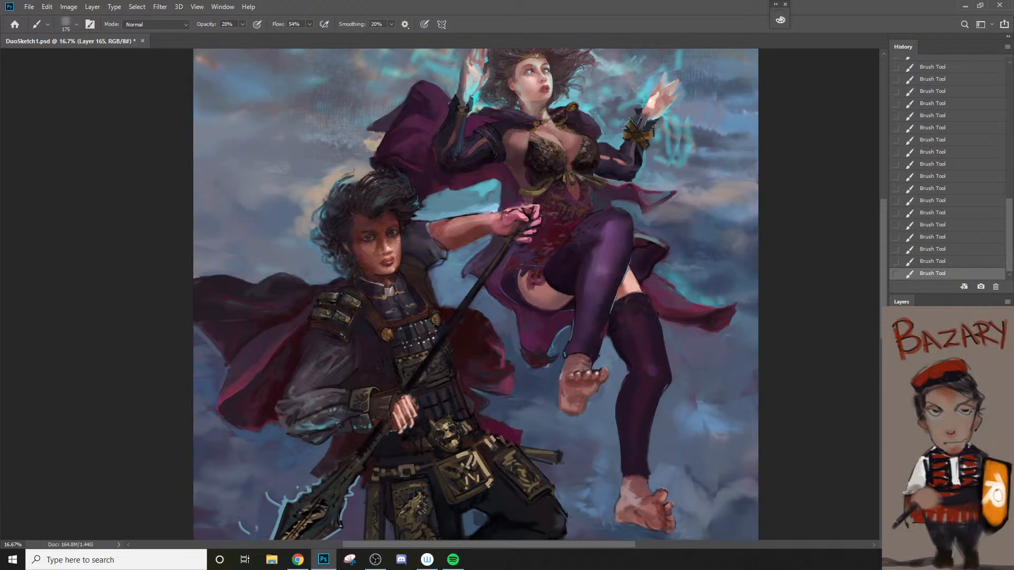
Step: Select the Levels 1 adjustment layer and set its opacity to 50%
alt+click(673, 441)
mouse_move(631, 437)
mouse_down()
mouse_move(629, 362)
mouse_move(645, 399)
mouse_up()
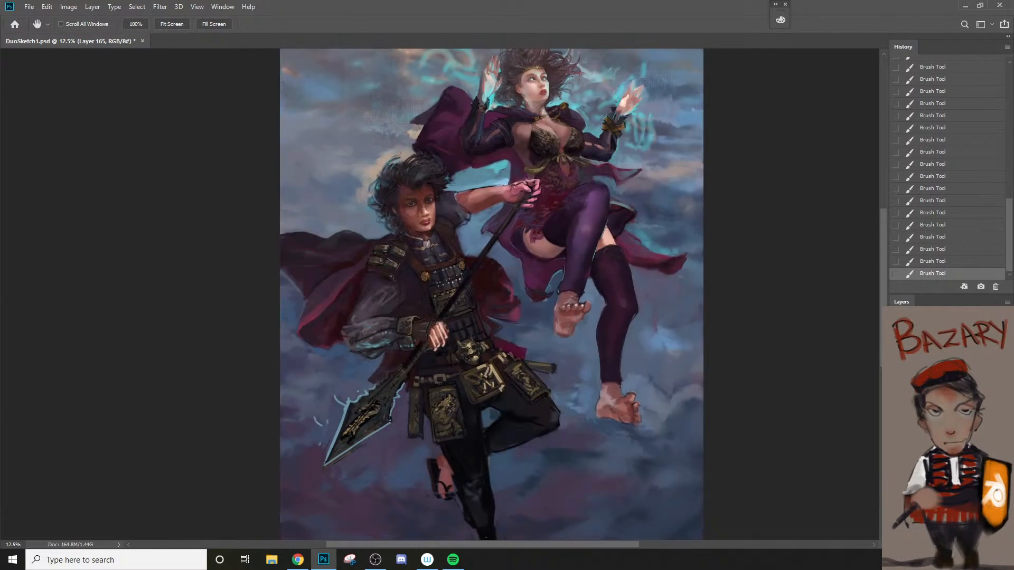
click(950, 380)
key(5)
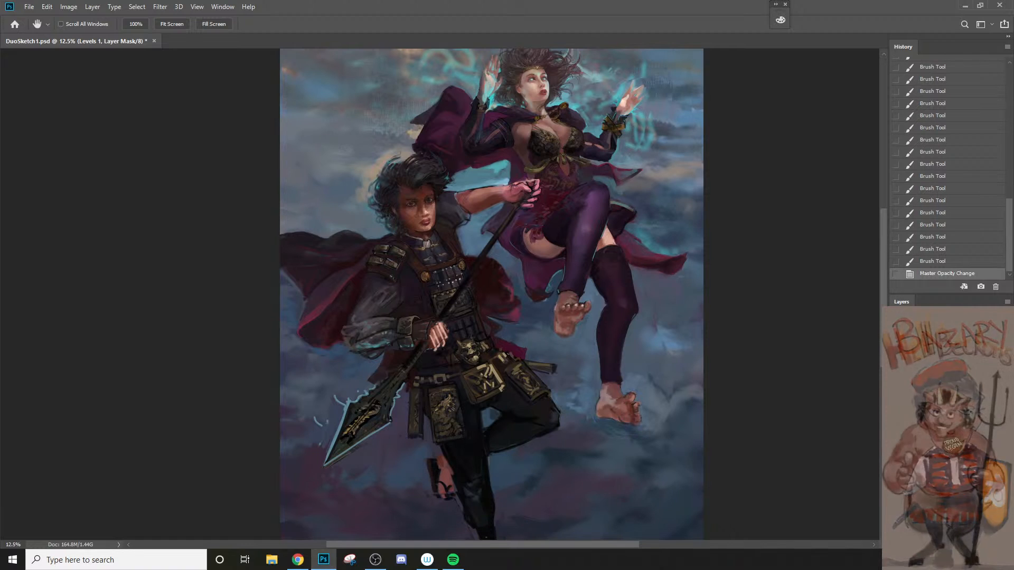
Step: Examine the whole painting at several zoom levels to judge the overall composition and tones
key(z)
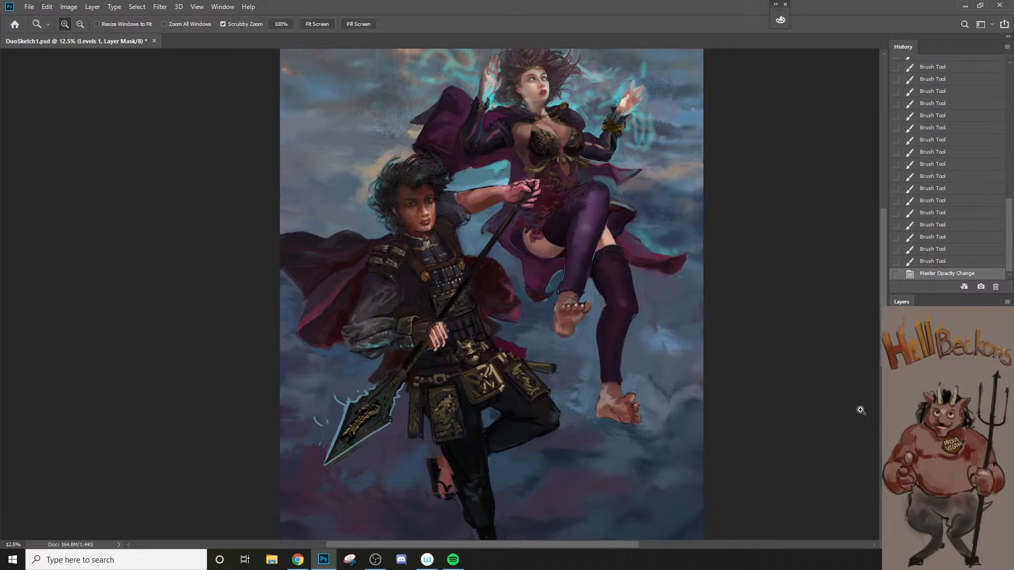
alt+click(763, 432)
key(alt+h)
drag(596, 413, 685, 421)
key(alt+h)
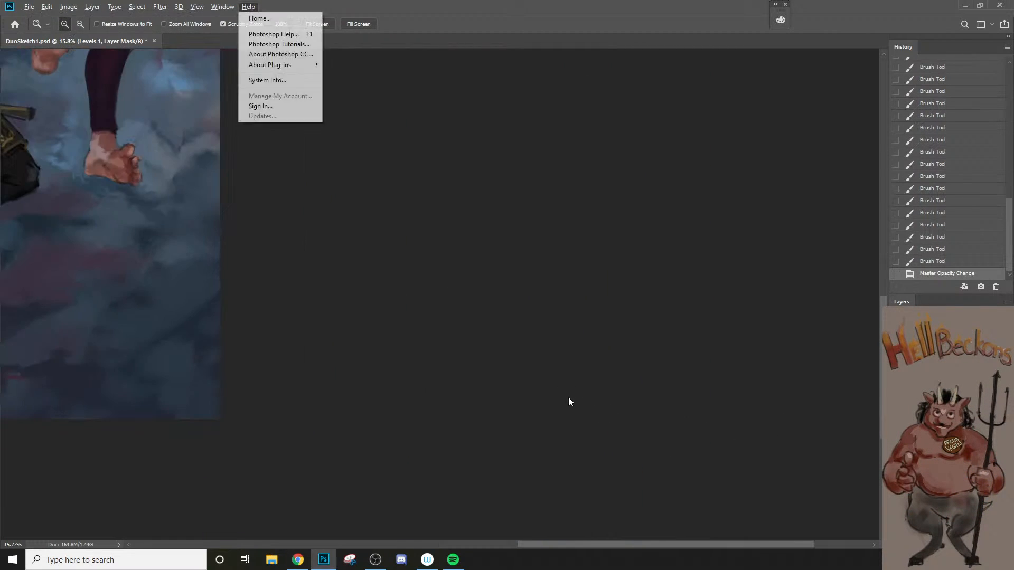
mouse_move(569, 401)
mouse_down()
mouse_move(599, 413)
mouse_move(557, 401)
mouse_move(619, 395)
mouse_up()
key(alt+h)
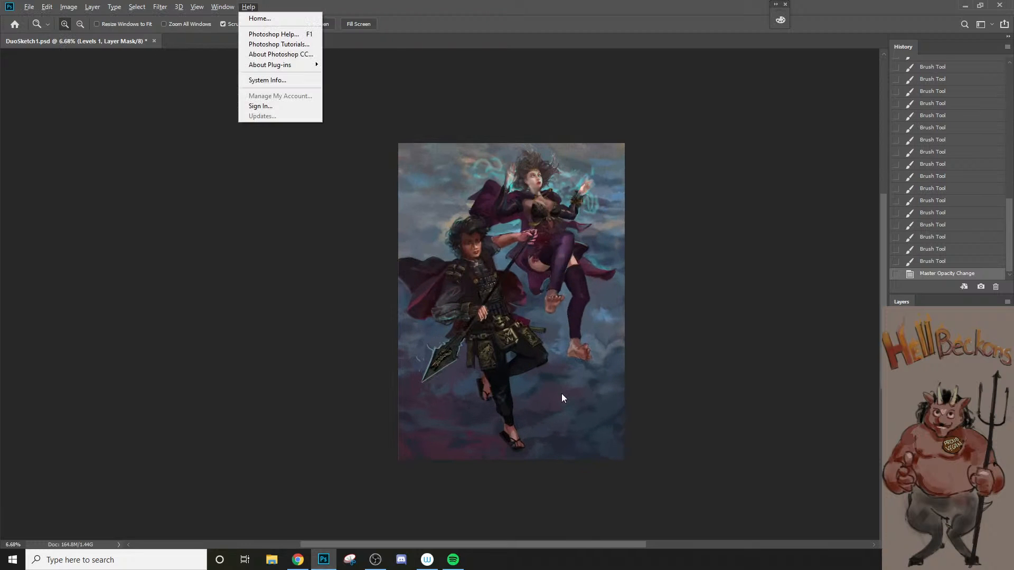
click(566, 389)
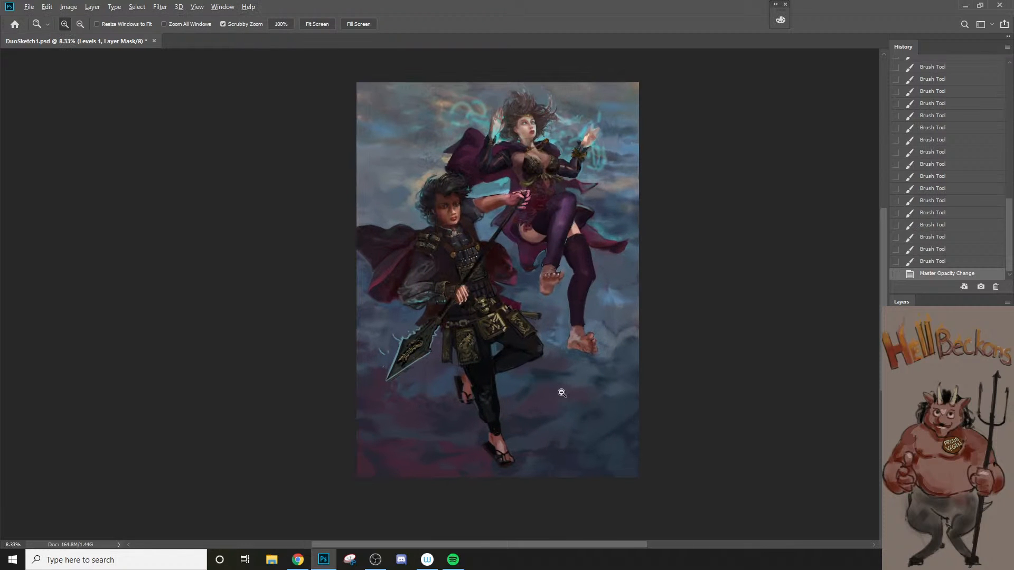
key(alt+h)
click(538, 375)
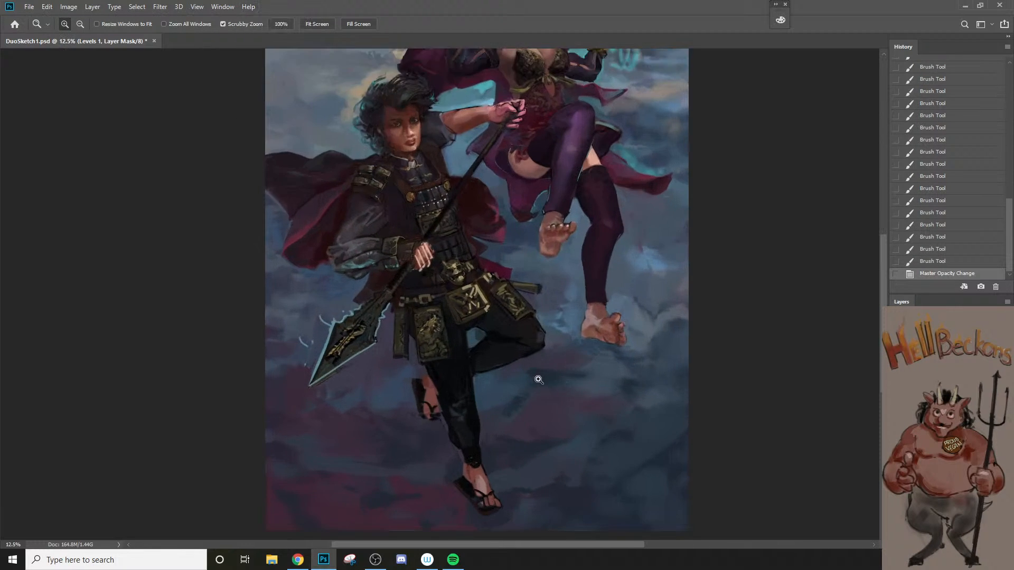
alt+click(538, 377)
key(alt+h)
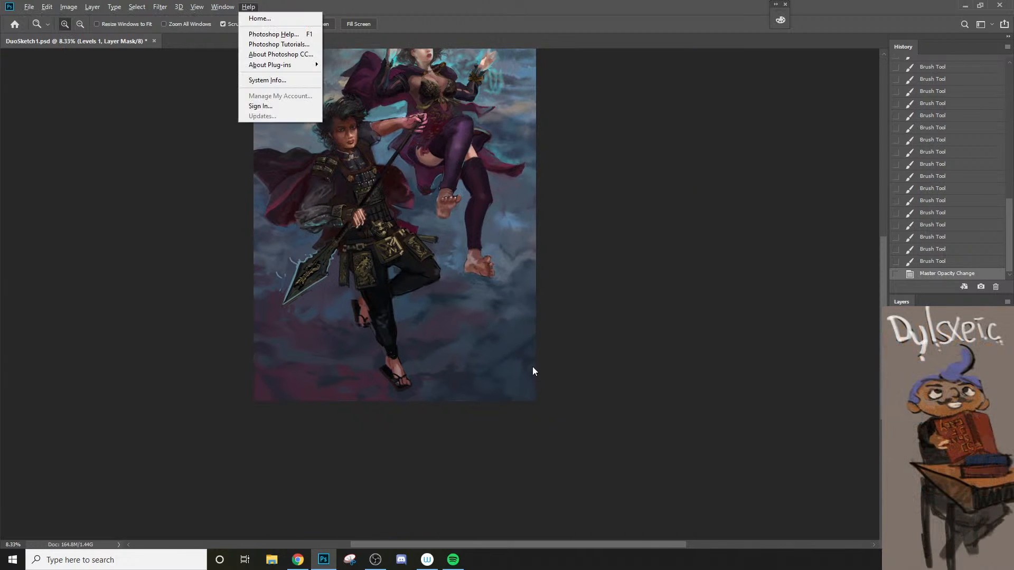
key(Escape)
key(F1)
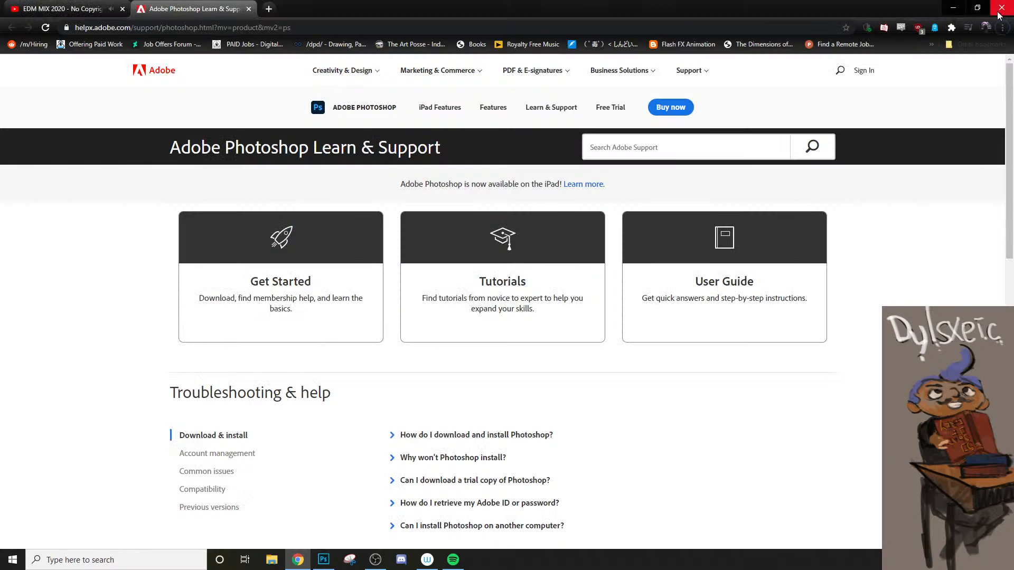
click(1002, 8)
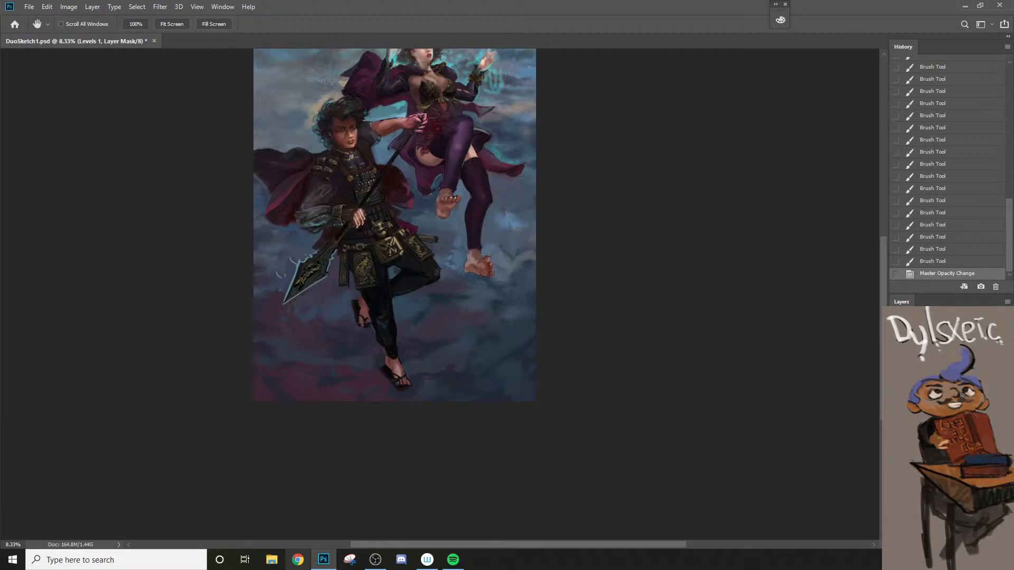
Step: Switch to Chrome and open the YouTube home page in a new tab
click(299, 559)
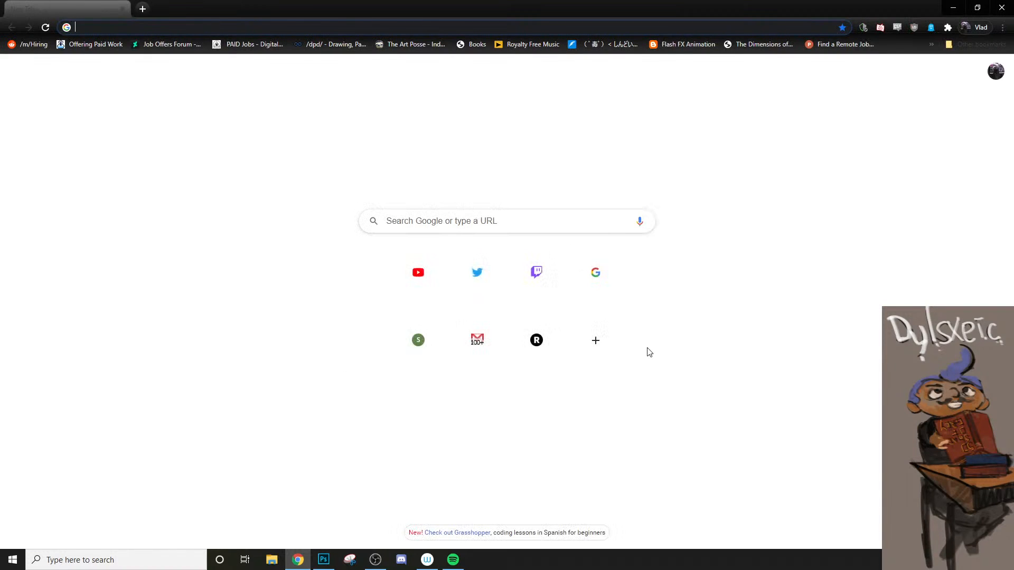
key(ctrl+t)
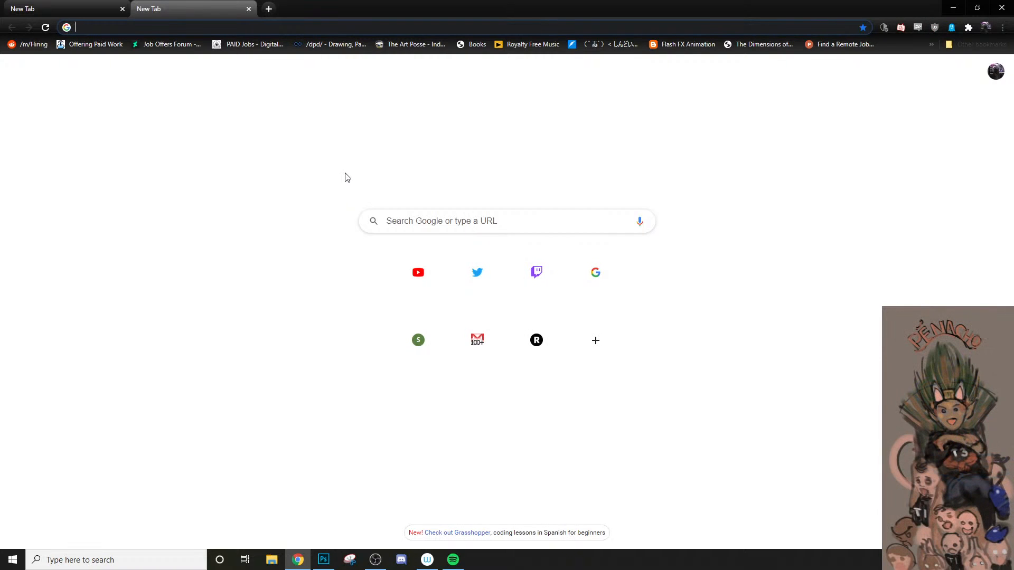
text(you)
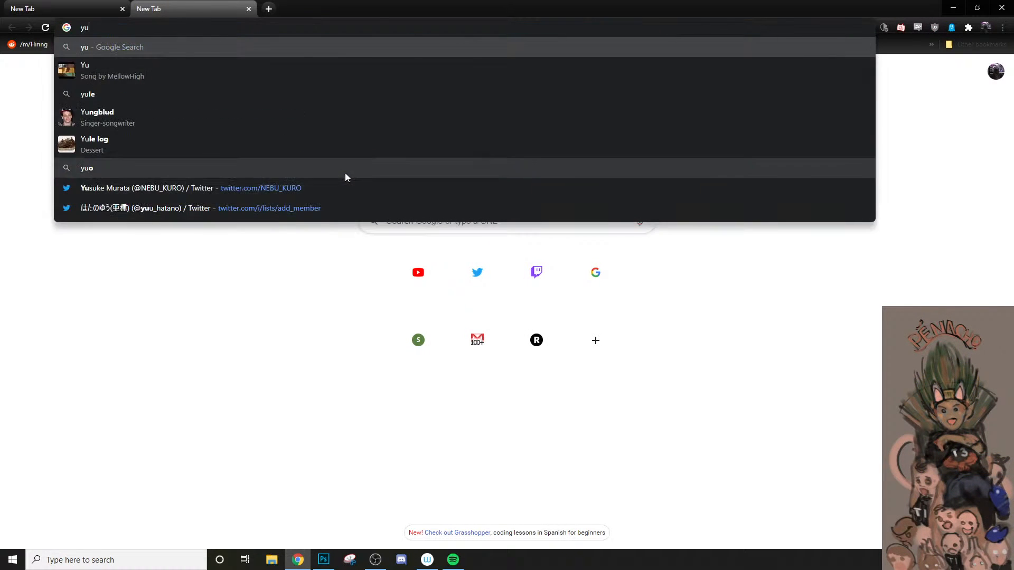
text(t)
key(Down)
key(Down)
key(Down)
key(Down)
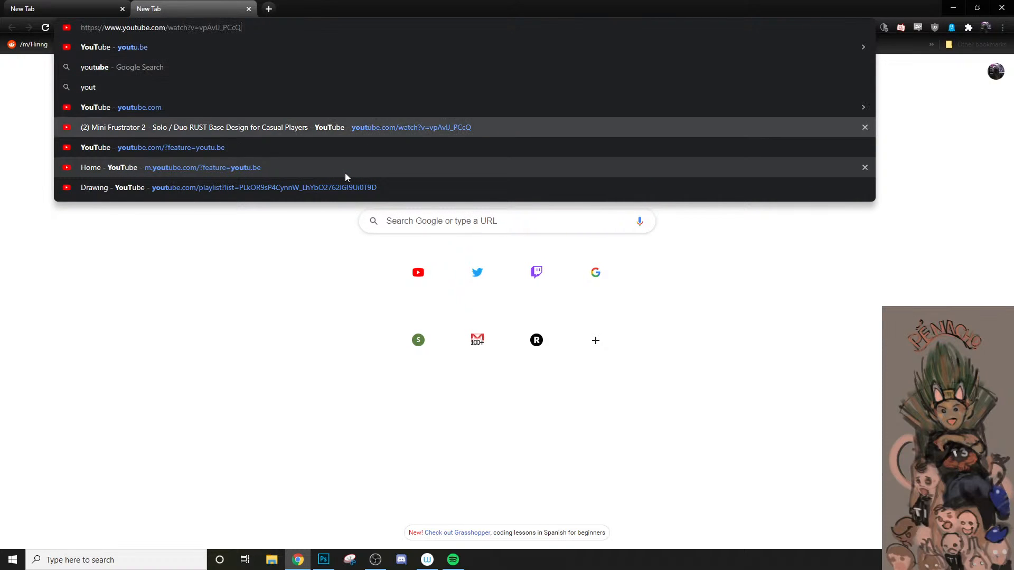
key(Up)
key(Return)
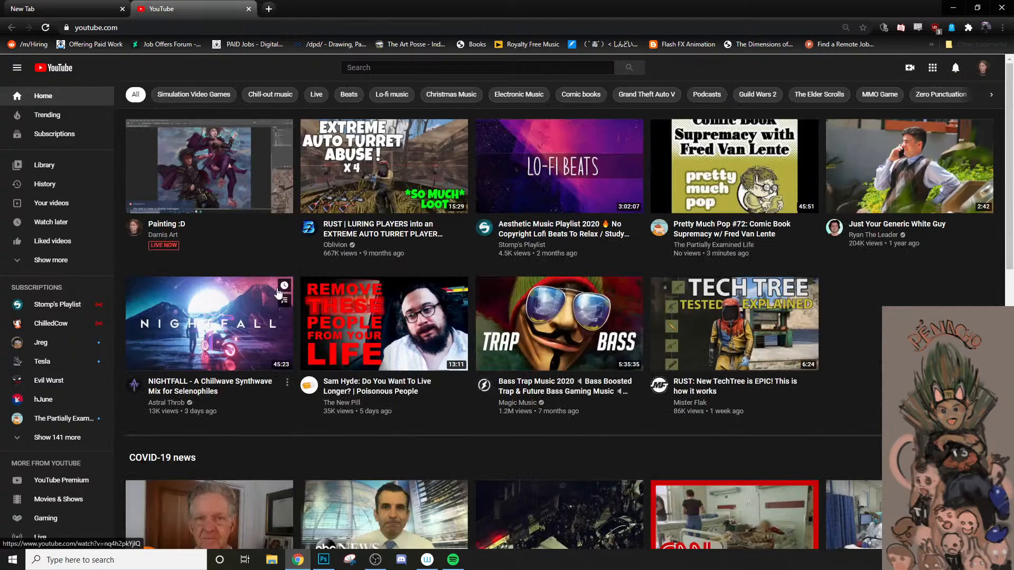
Step: Search YouTube for "copyright free music" and play the video "3 HOURS of Music No Copyright - Best Music Gaming - Music Video Mix"
click(393, 73)
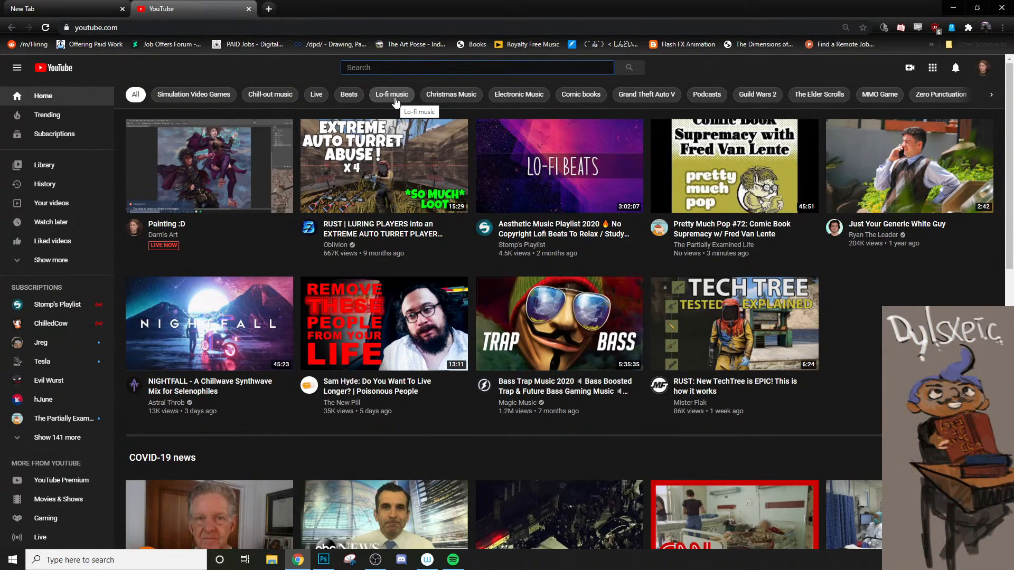
text(copyright free music)
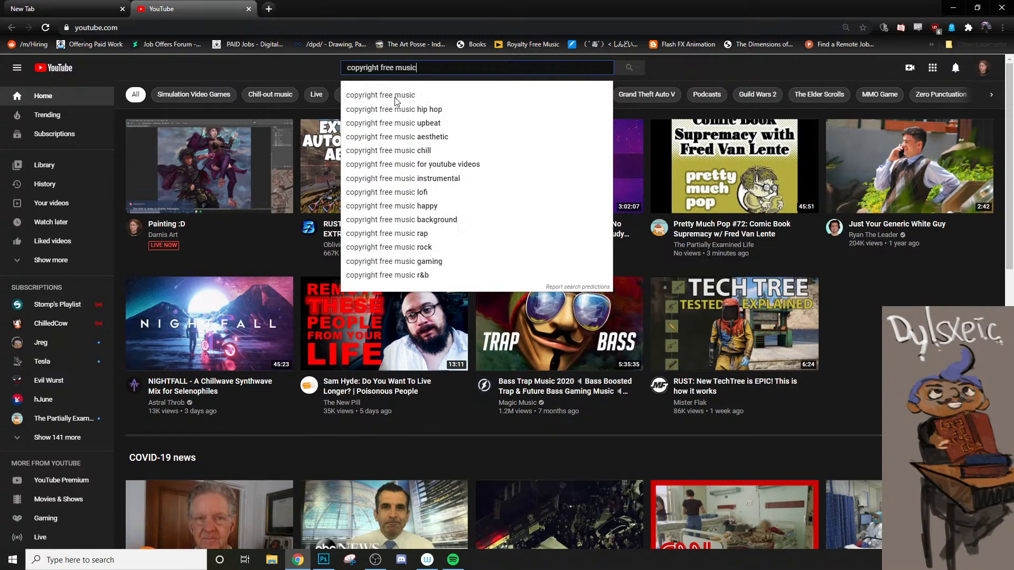
click(395, 98)
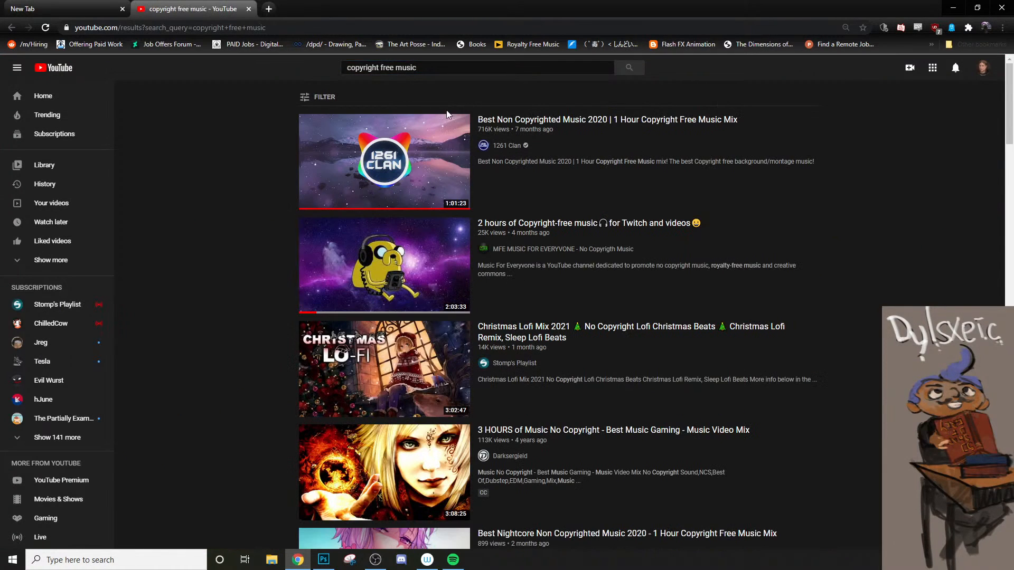
scroll(358, 525, down, 2)
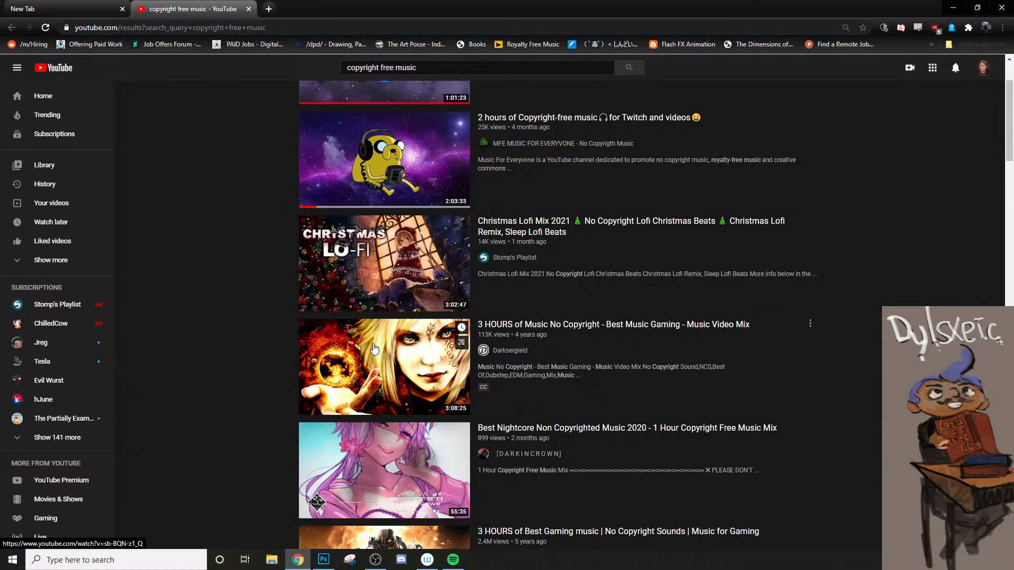
click(374, 348)
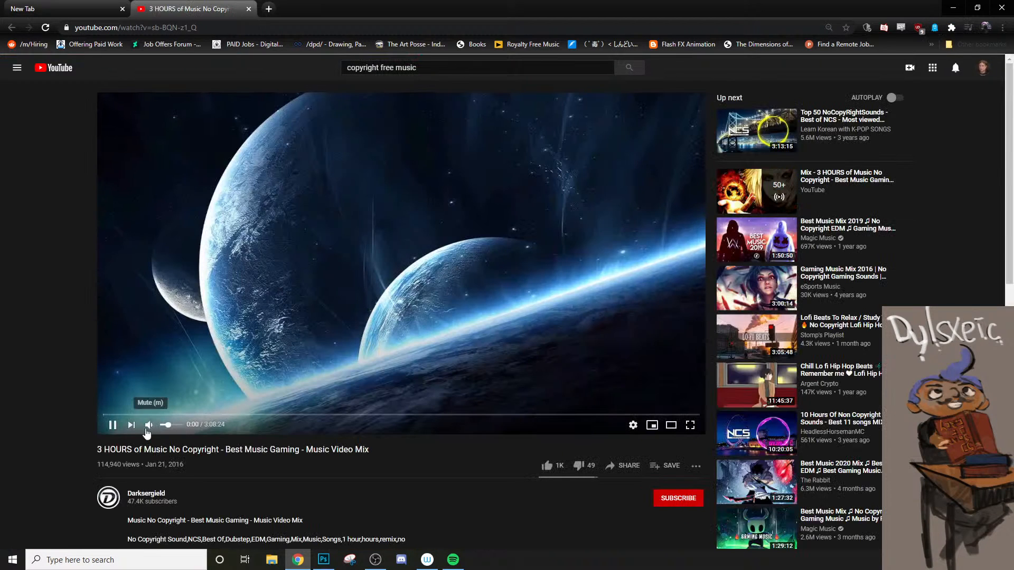
Step: Return to Photoshop and softly brush over the man's lower foot on Layer 165 with a 500 px brush at 20% opacity
key(alt+Tab)
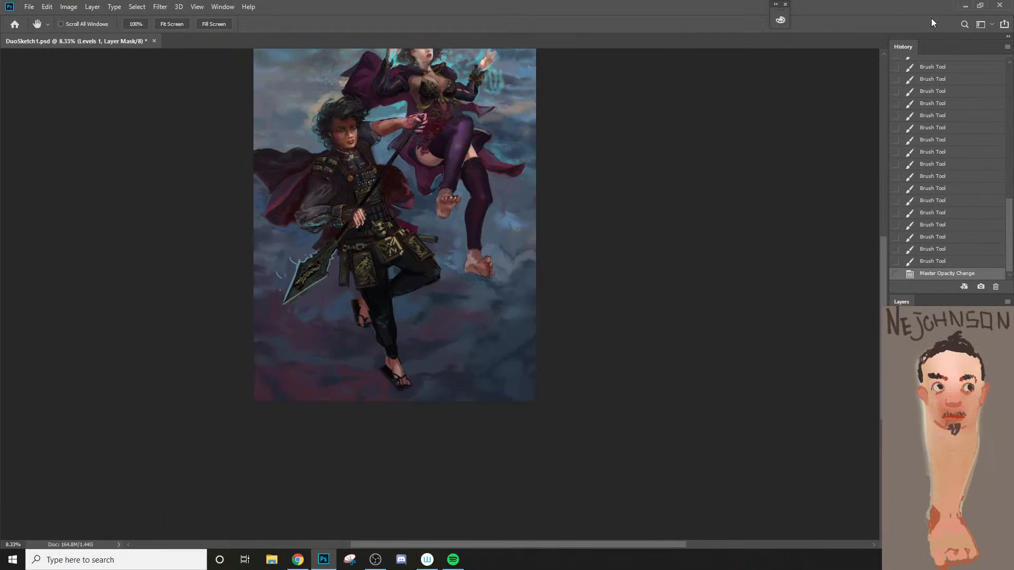
key(z)
click(321, 110)
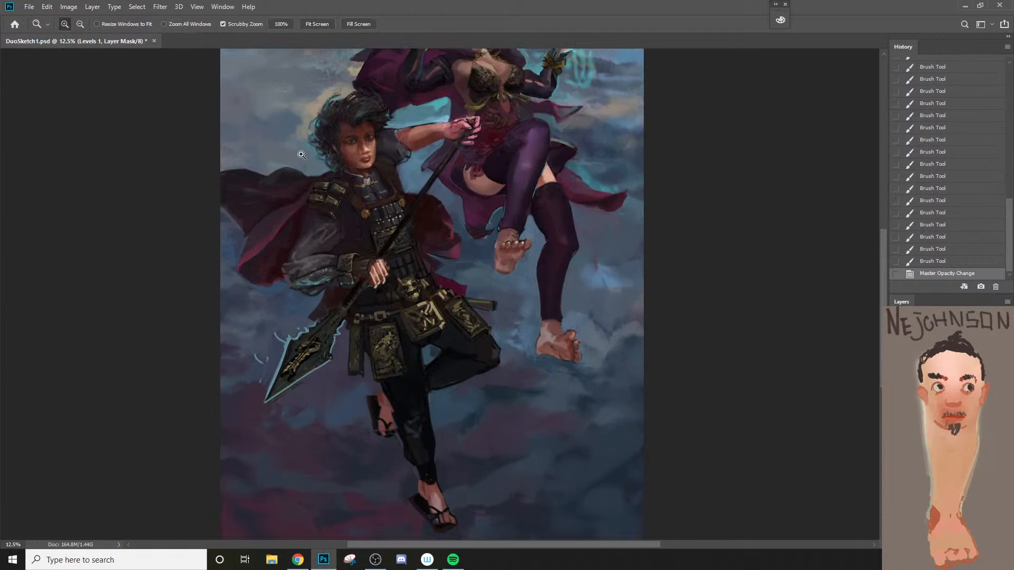
scroll(361, 256, up, 1)
scroll(361, 256, down, 2)
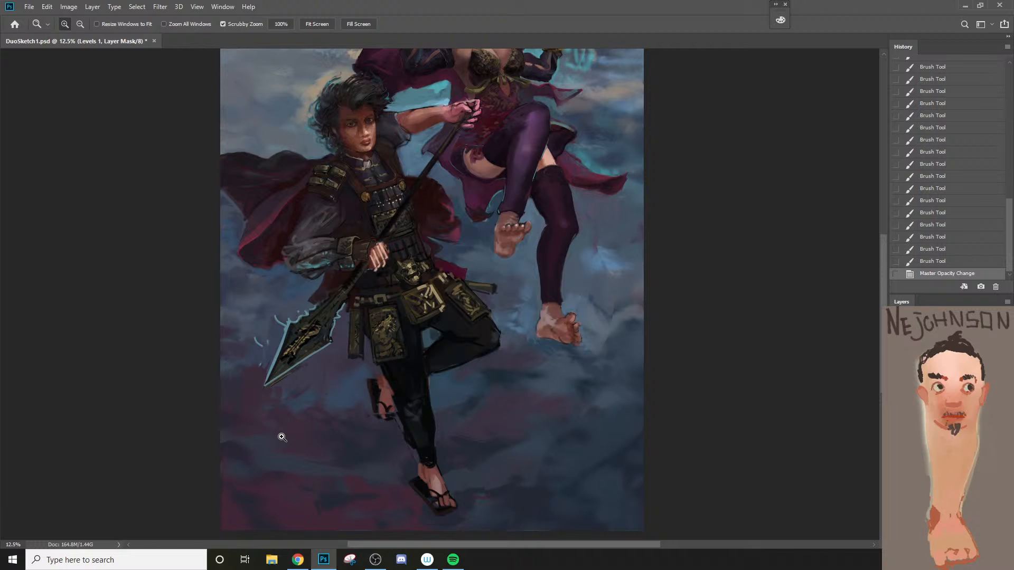
key(b)
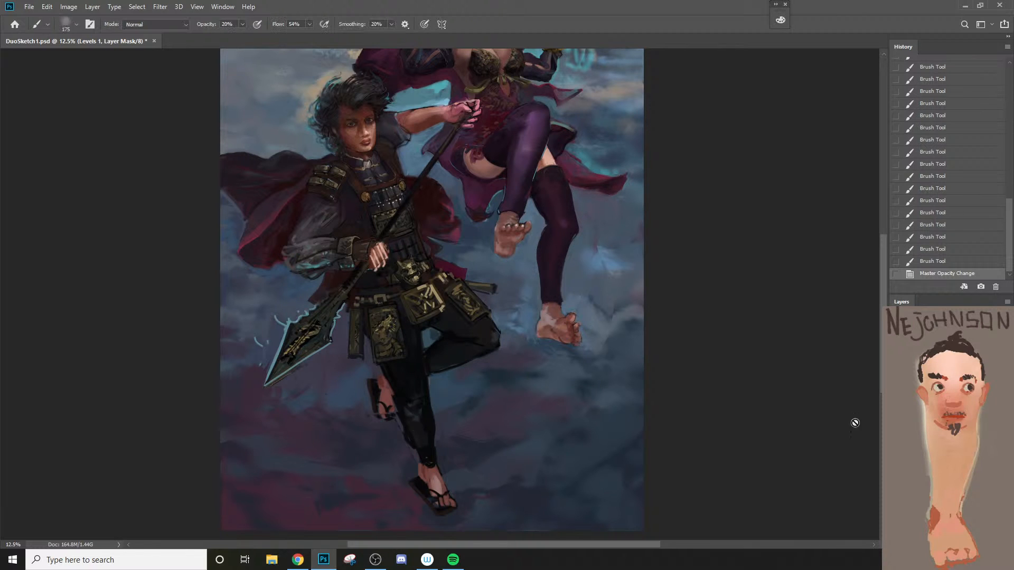
click(944, 376)
key(bracketright)
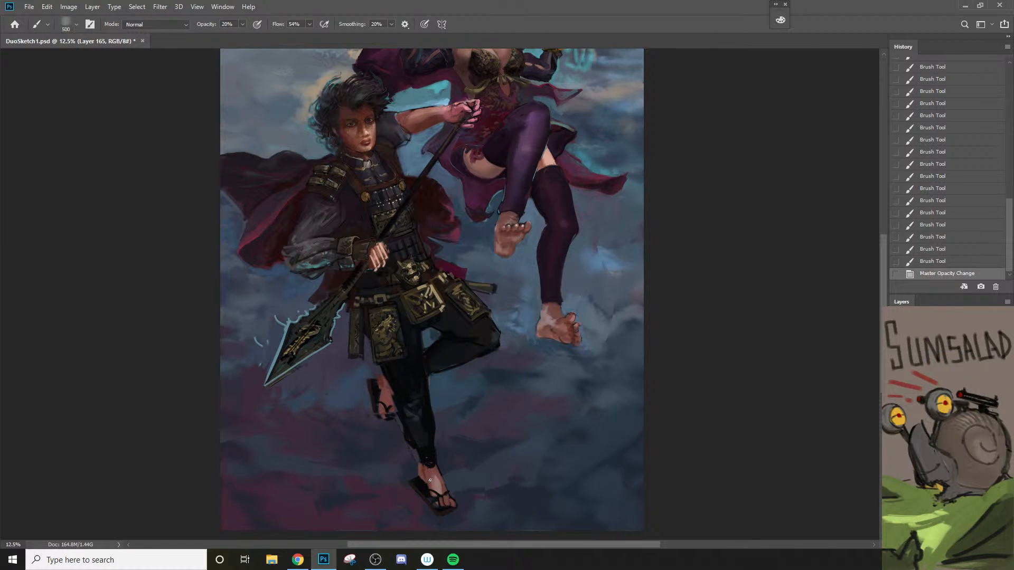
drag(430, 481, 434, 491)
drag(434, 490, 435, 491)
drag(435, 491, 436, 492)
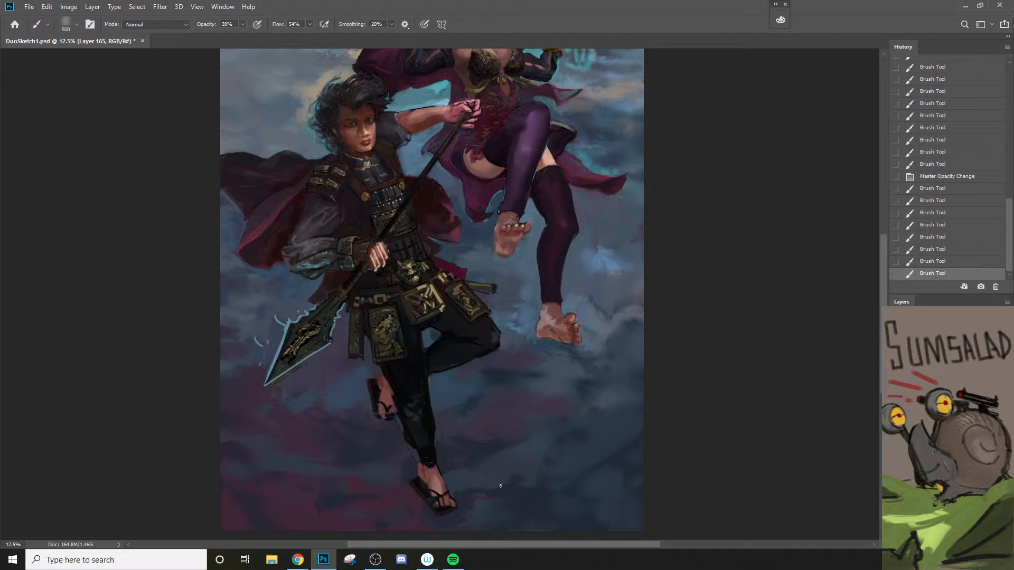
Step: Create a new layer above Layer 165 and move it down in the layer stack
drag(532, 432, 556, 487)
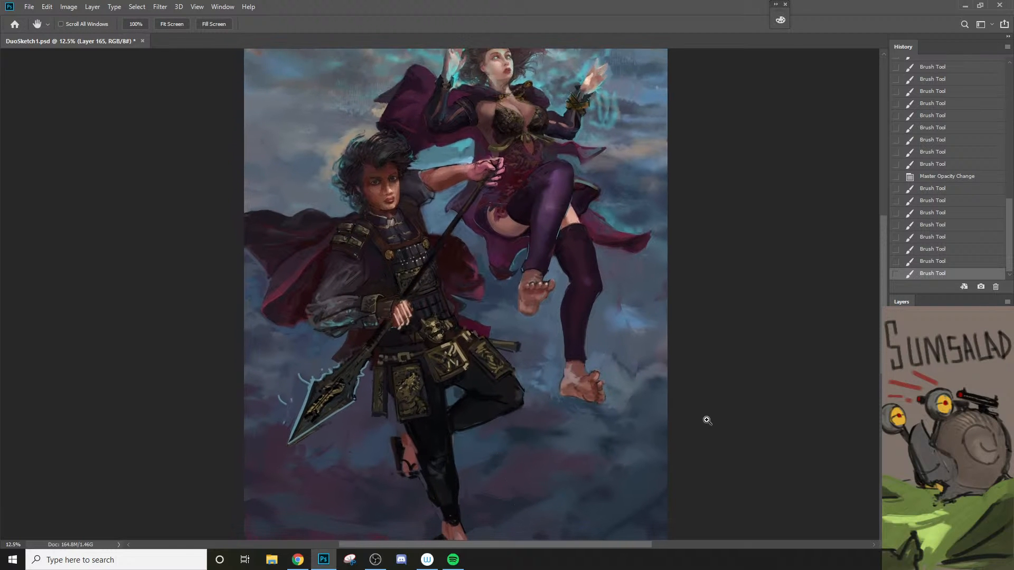
key(ctrl+shift+n)
click(591, 161)
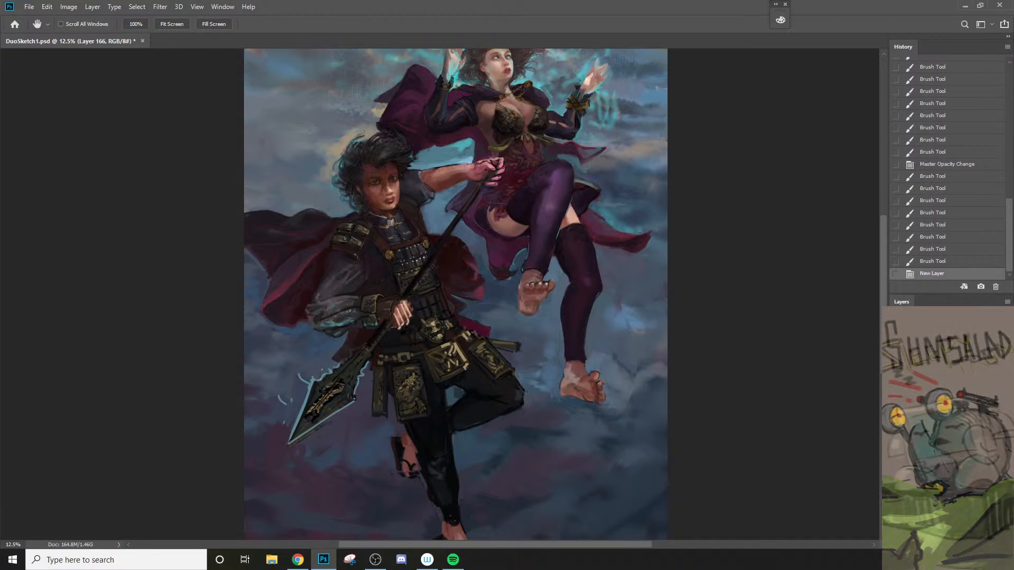
key(ctrl+bracketleft)
key(alt+bracketright)
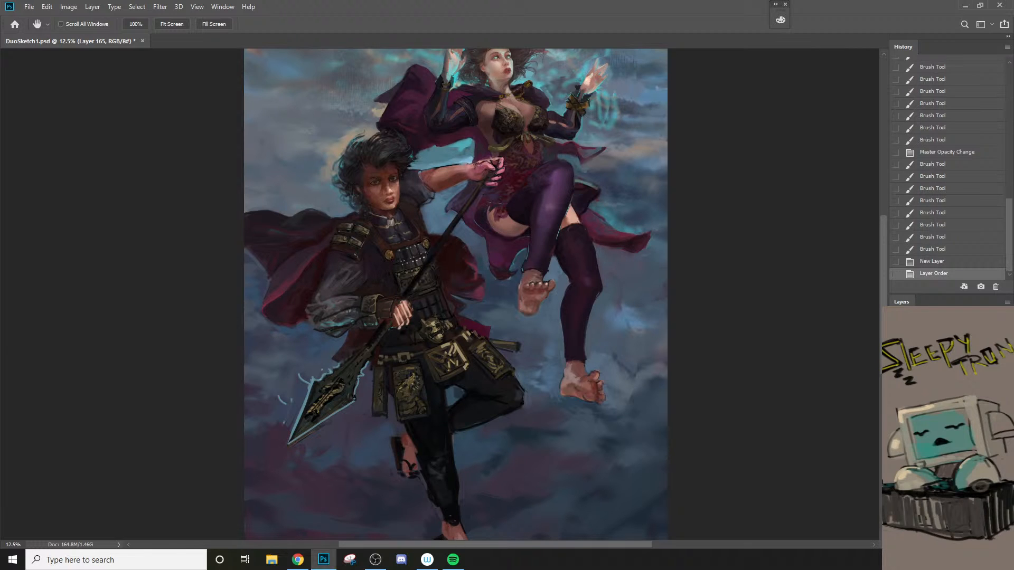
Step: Merge the man's repainted layers in two passes into Layer 165
shift+click(948, 423)
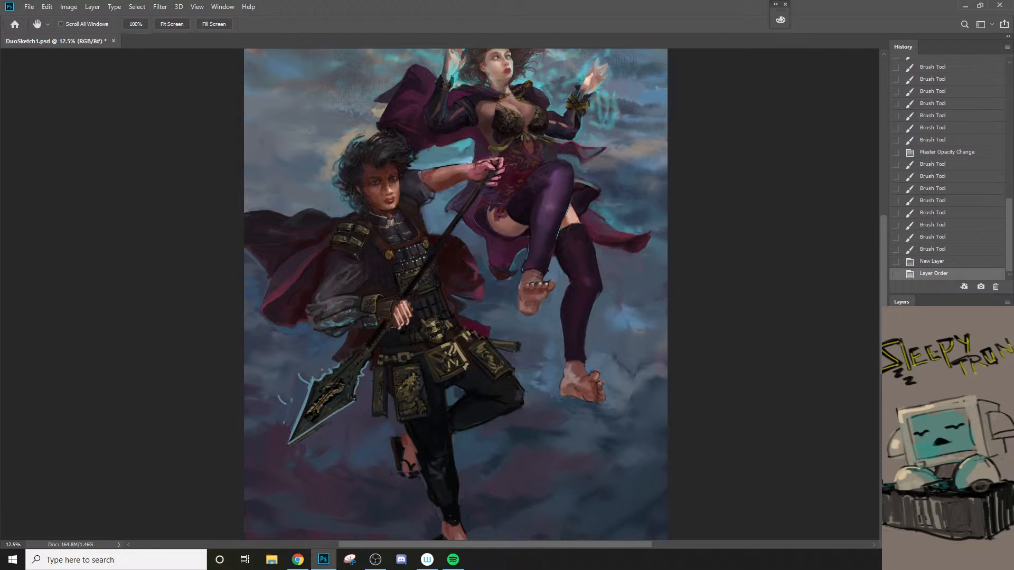
right_click(948, 423)
click(877, 382)
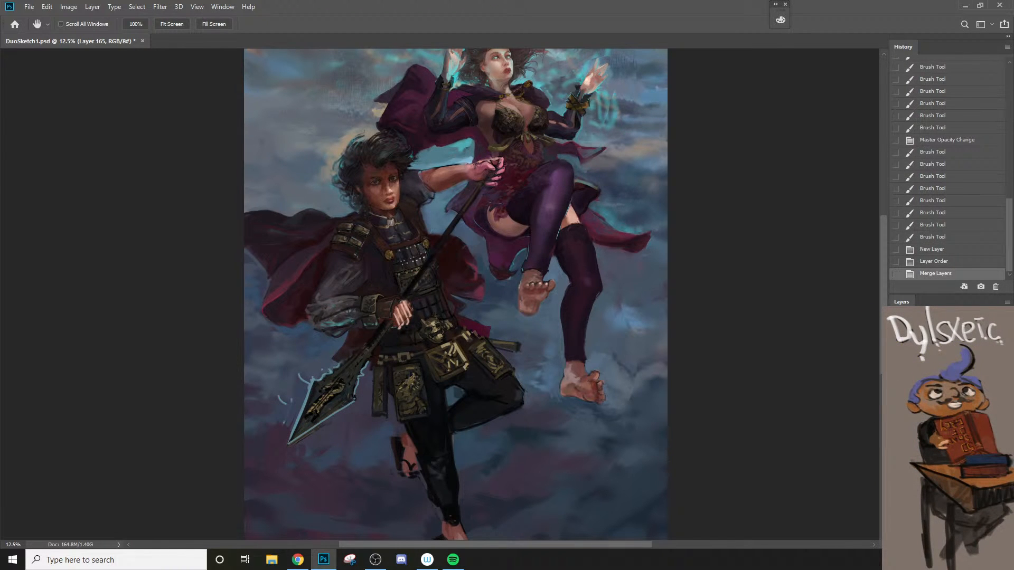
ctrl+click(948, 439)
right_click(948, 441)
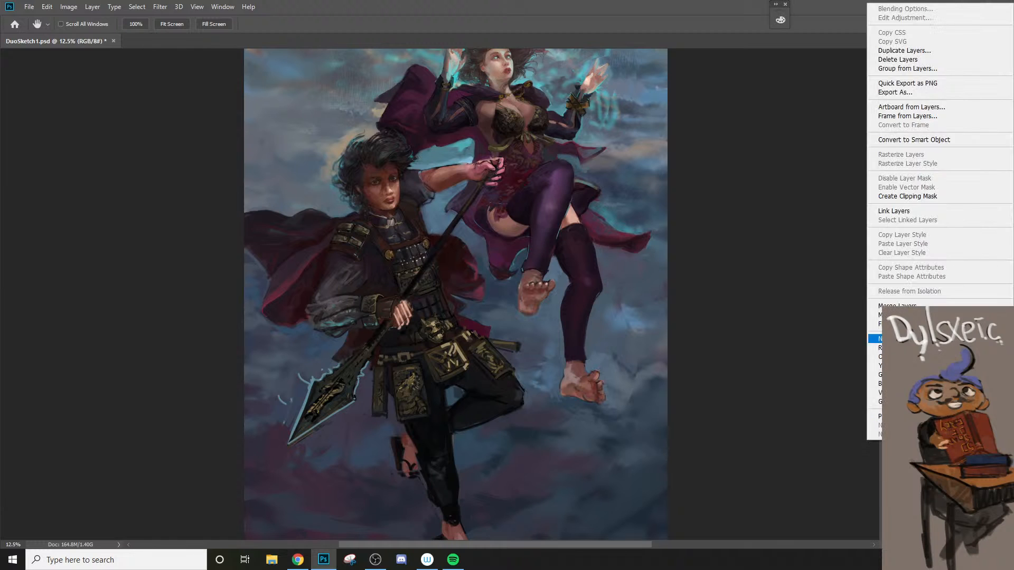
click(929, 306)
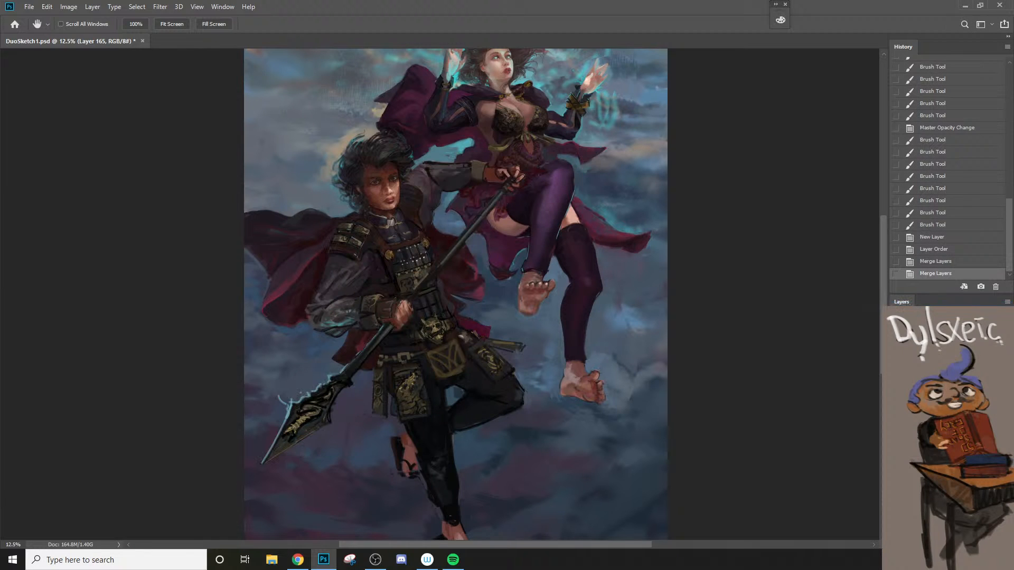
Step: Hide and show the merged Layer 165 repeatedly to compare the repainted arm and spear with the earlier version
click(896, 439)
click(896, 438)
click(897, 438)
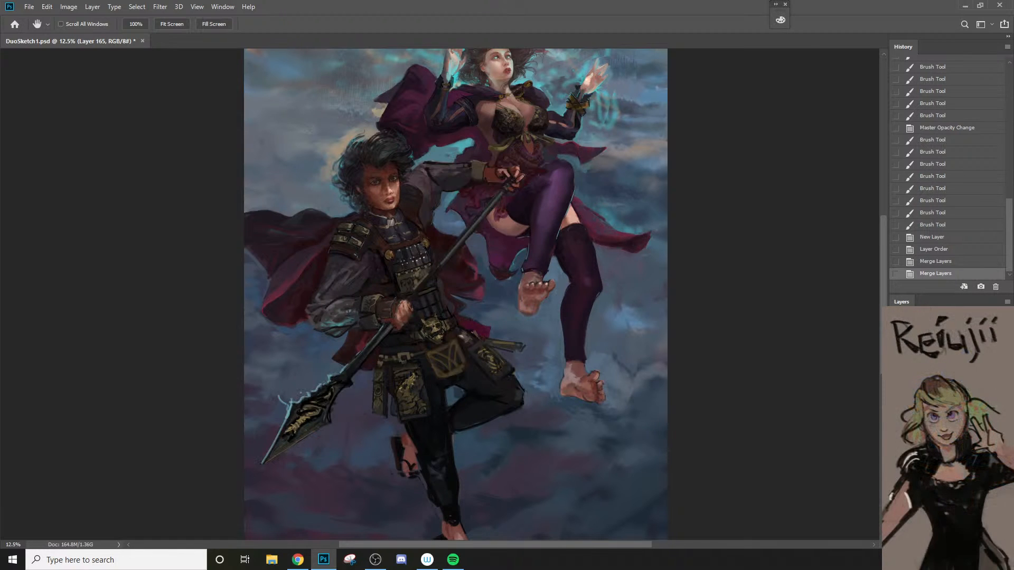
click(897, 438)
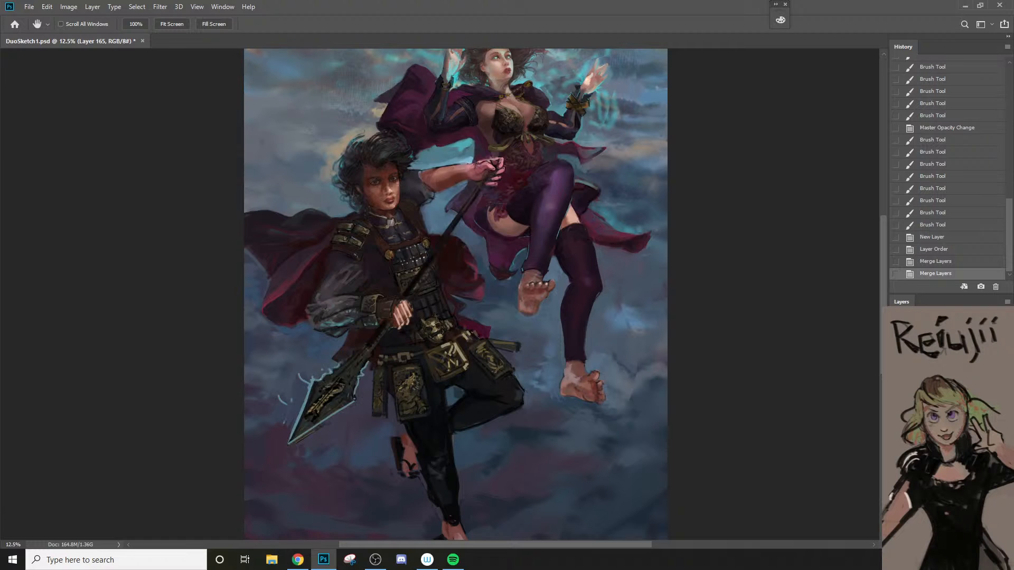
click(896, 438)
click(897, 438)
click(896, 439)
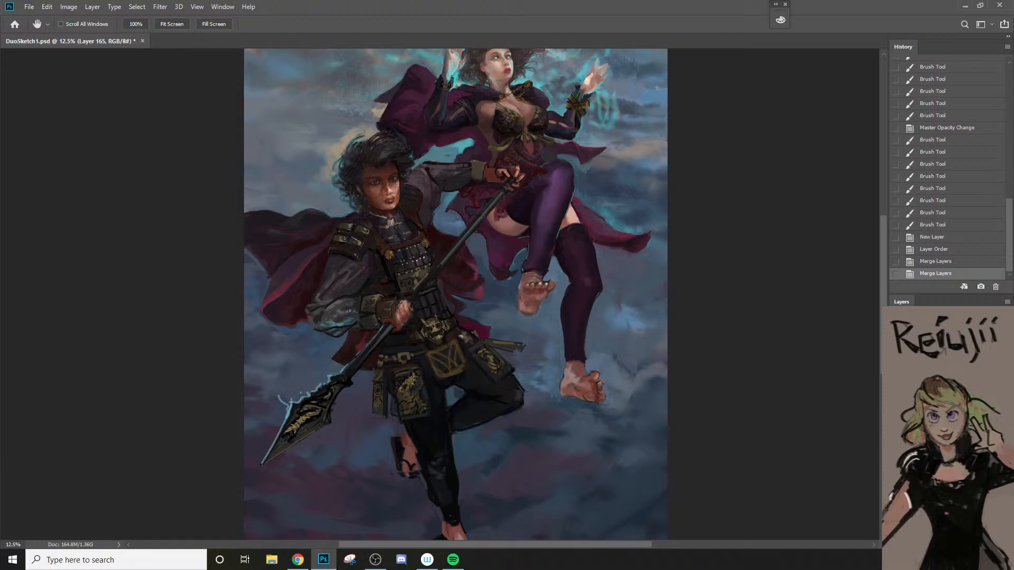
click(896, 439)
Step: Erase Layer 165 around the man's raised shoulder at 80% opacity and 100 px to bring back the underlying sleeve
key(e)
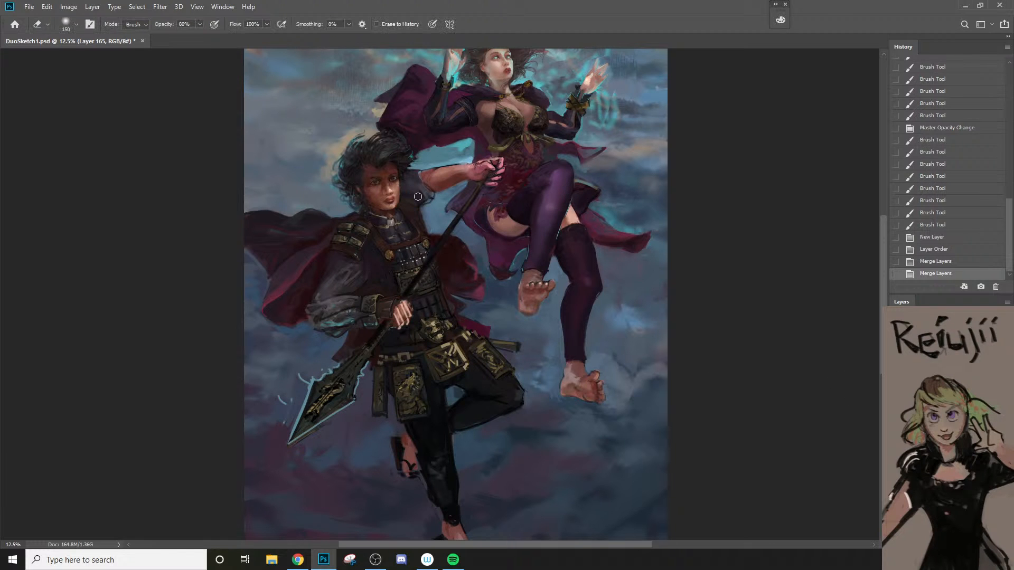
mouse_move(426, 199)
mouse_down()
mouse_move(427, 223)
mouse_move(418, 174)
mouse_move(431, 207)
mouse_move(424, 180)
mouse_move(428, 173)
mouse_move(427, 191)
mouse_move(435, 169)
mouse_move(430, 190)
mouse_up()
key([)
key([)
mouse_move(427, 181)
mouse_down()
mouse_move(431, 190)
mouse_move(434, 167)
mouse_up()
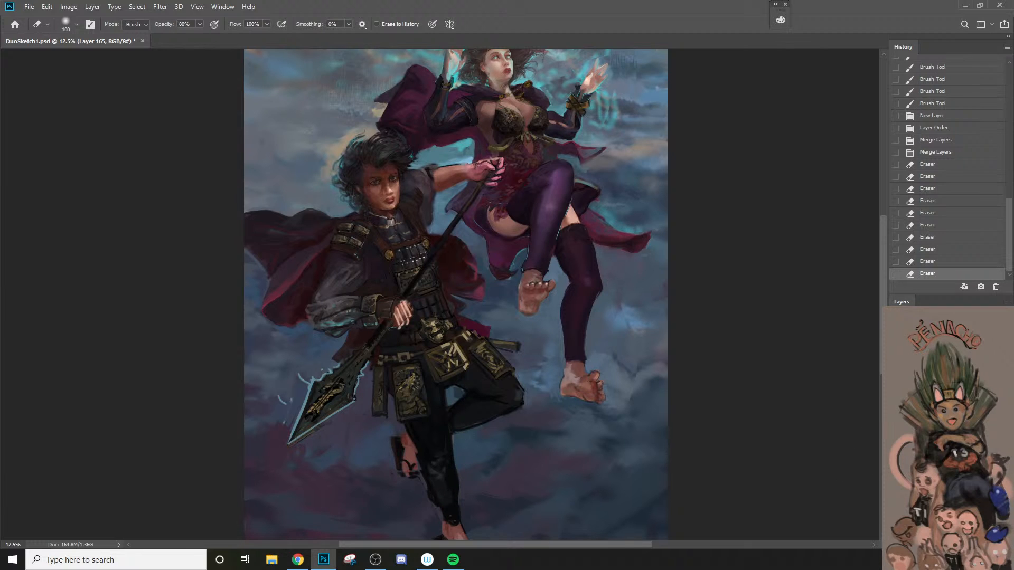
Step: Compare the painting with a layer hidden and shown, and touch up the erased edge beneath the man's raised sleeve
click(896, 407)
click(897, 407)
click(897, 407)
click(896, 407)
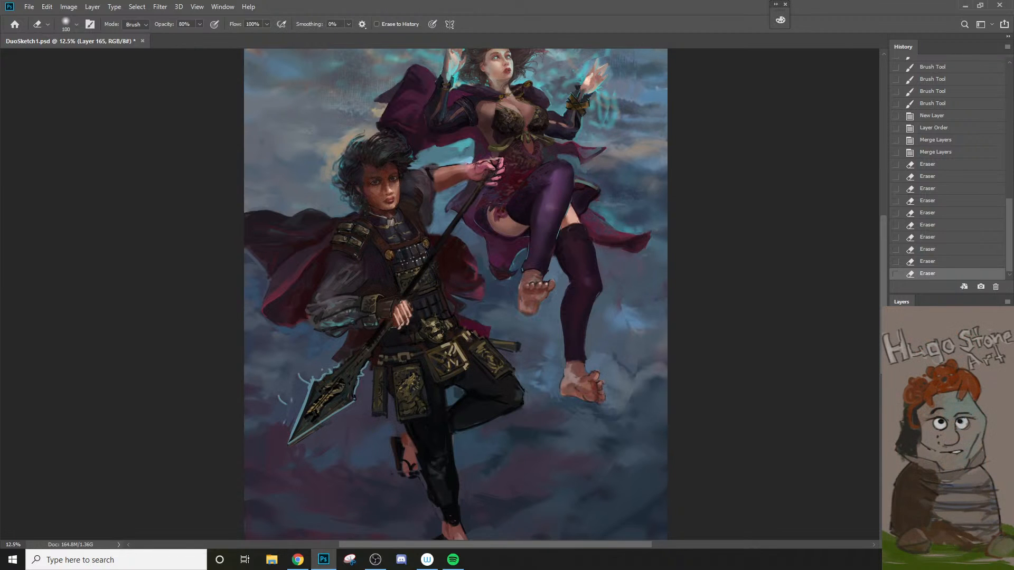
mouse_move(437, 203)
mouse_down()
mouse_move(446, 178)
mouse_move(433, 212)
mouse_up()
key(ctrl+z)
key([)
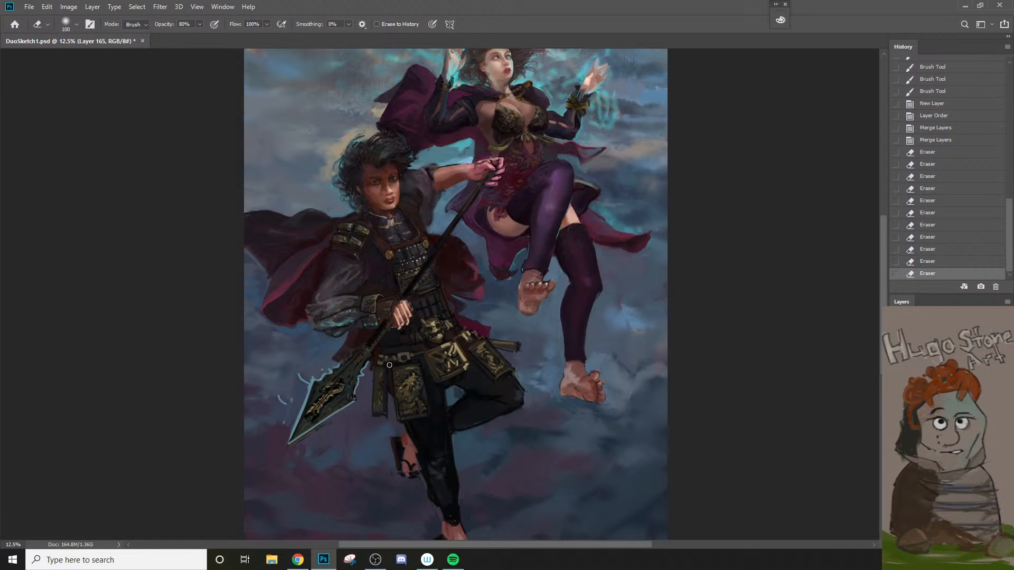
Step: Repaint the sleeve and shoulder of the man's raised arm with the brush at 80% opacity and 150 px
key(z)
mouse_move(421, 170)
mouse_down()
mouse_move(450, 204)
mouse_move(434, 166)
mouse_move(454, 203)
mouse_move(443, 191)
mouse_move(490, 165)
mouse_move(556, 153)
mouse_move(592, 168)
mouse_move(577, 163)
mouse_move(565, 189)
mouse_up()
key(b)
key(8)
key(ctrl+z)
key(bracketleft)
key(bracketleft)
key(bracketleft)
key(bracketleft)
alt+click(458, 179)
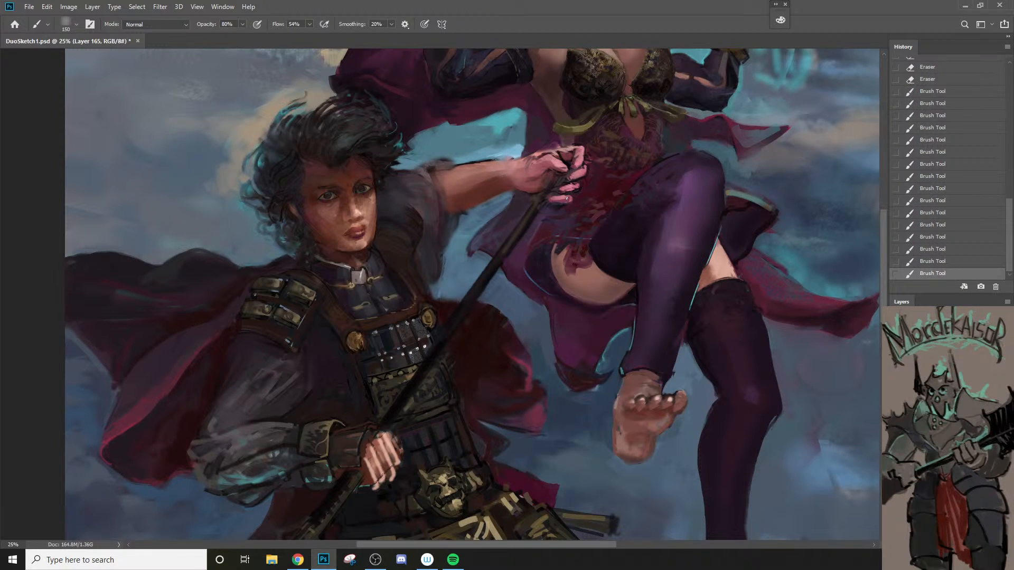
Step: Repaint the upper spear shaft and the dress around the man's raised hand with the brush at 80% opacity
scroll(471, 262, down, 1)
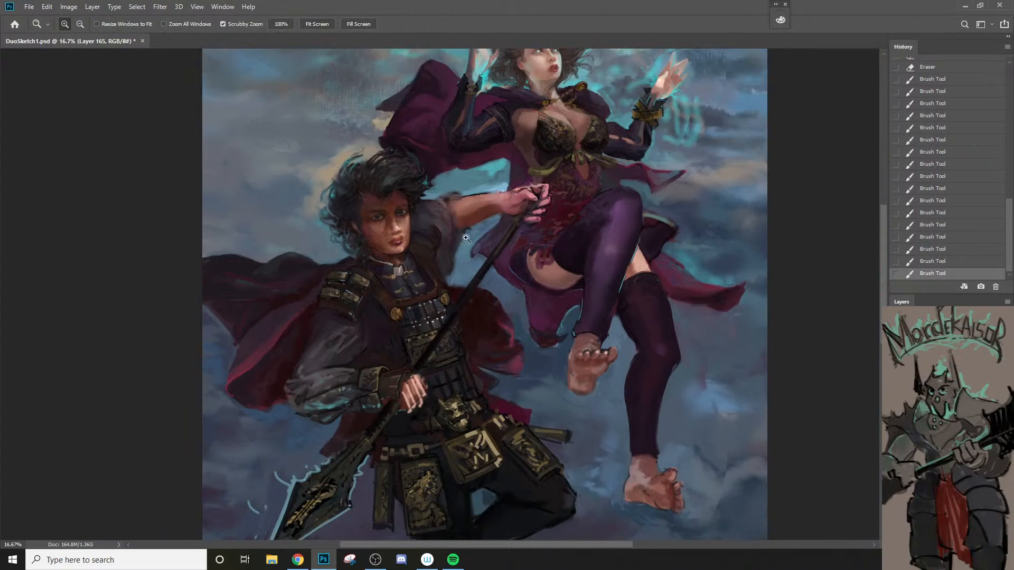
key(z)
click(537, 192)
click(537, 192)
key(b)
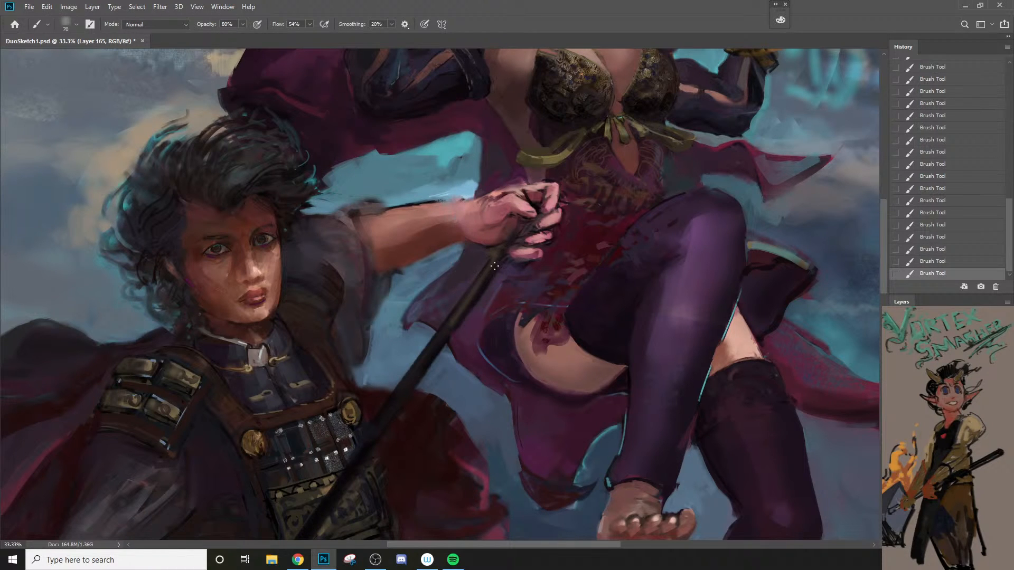
key(bracketleft)
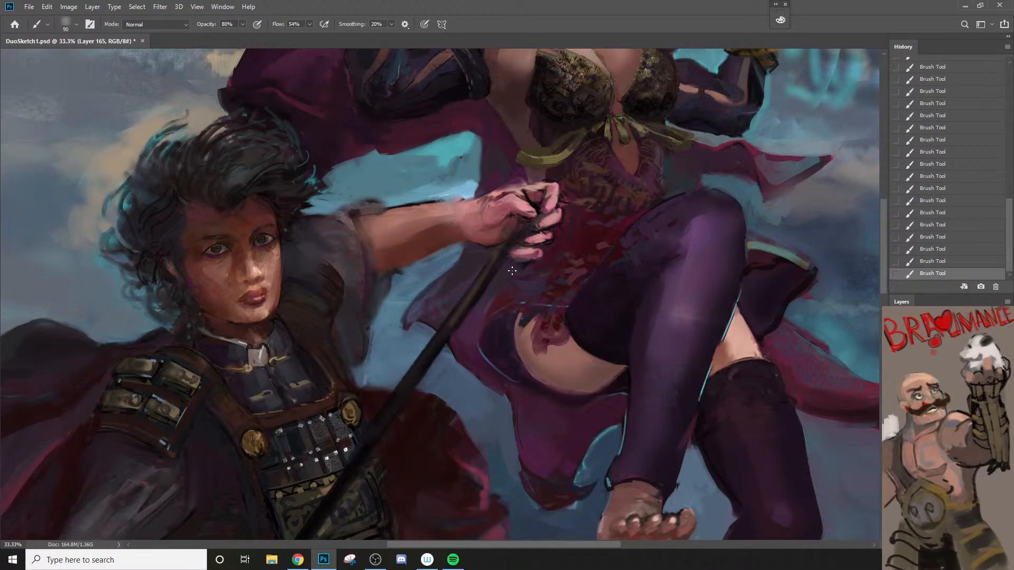
alt+click(486, 306)
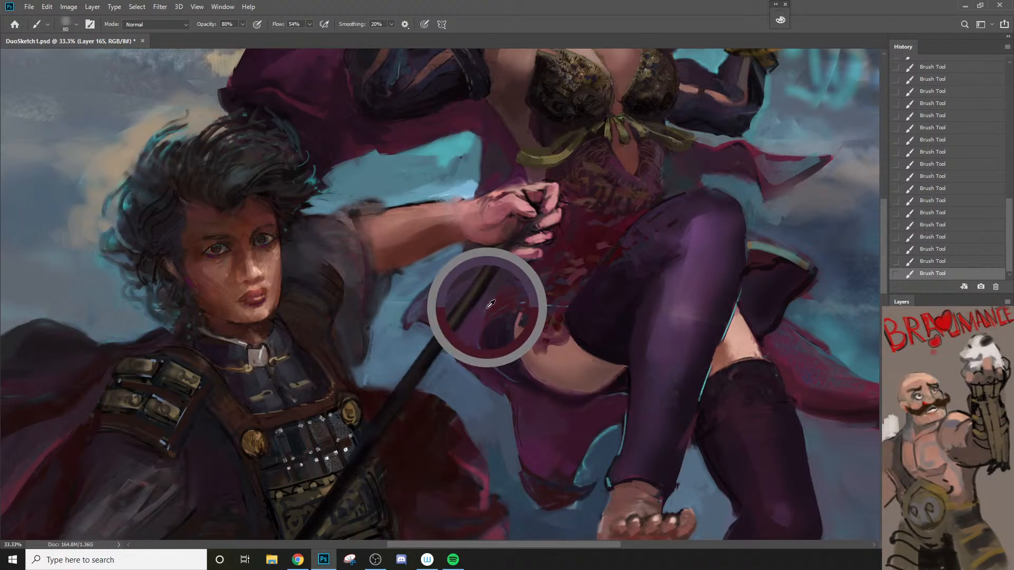
key(bracketleft)
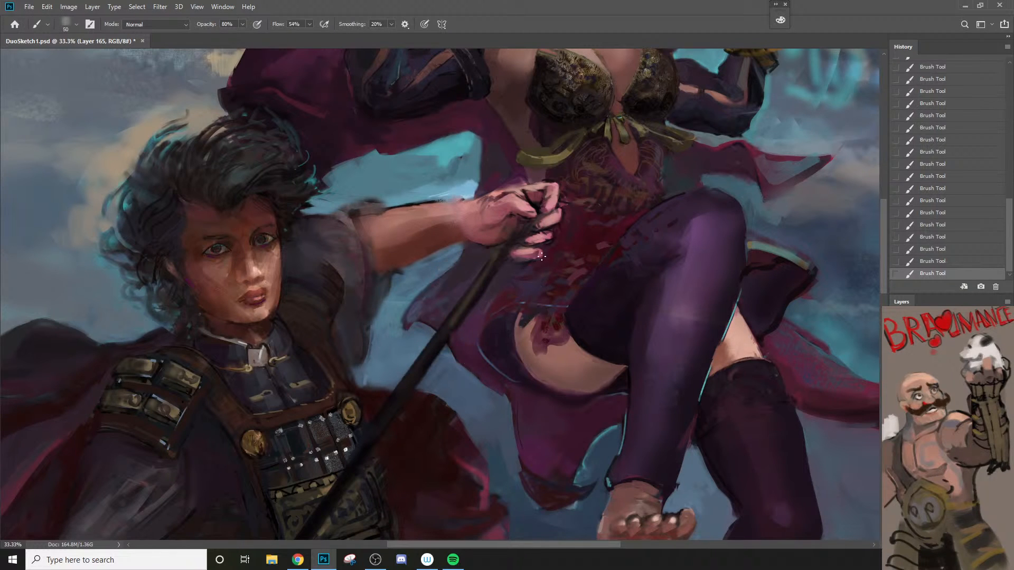
Step: Blend the dress fabric beneath the man's raised hand with a 50 px brush at 20% opacity
key(2)
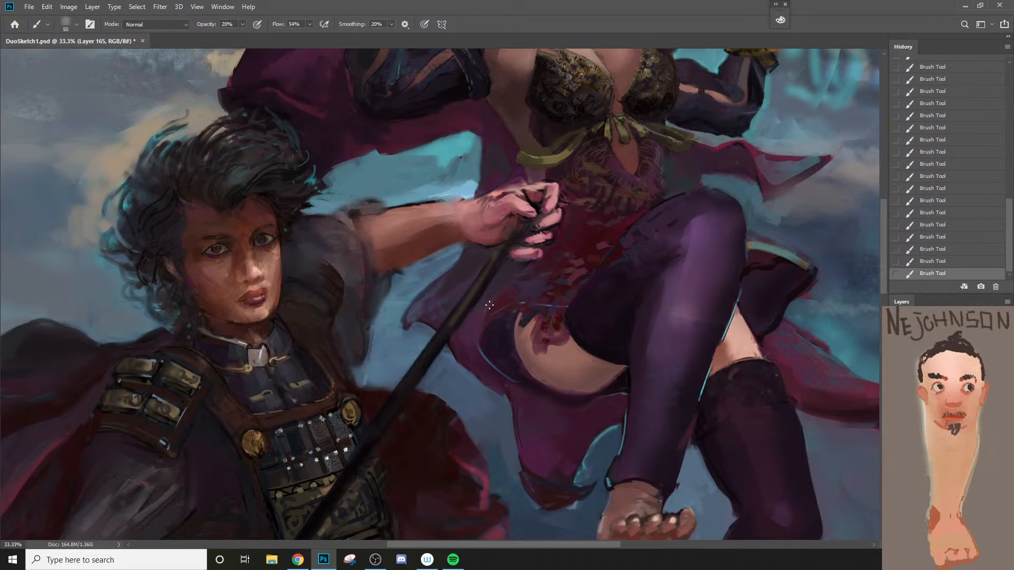
drag(539, 268, 533, 276)
key(ctrl+z)
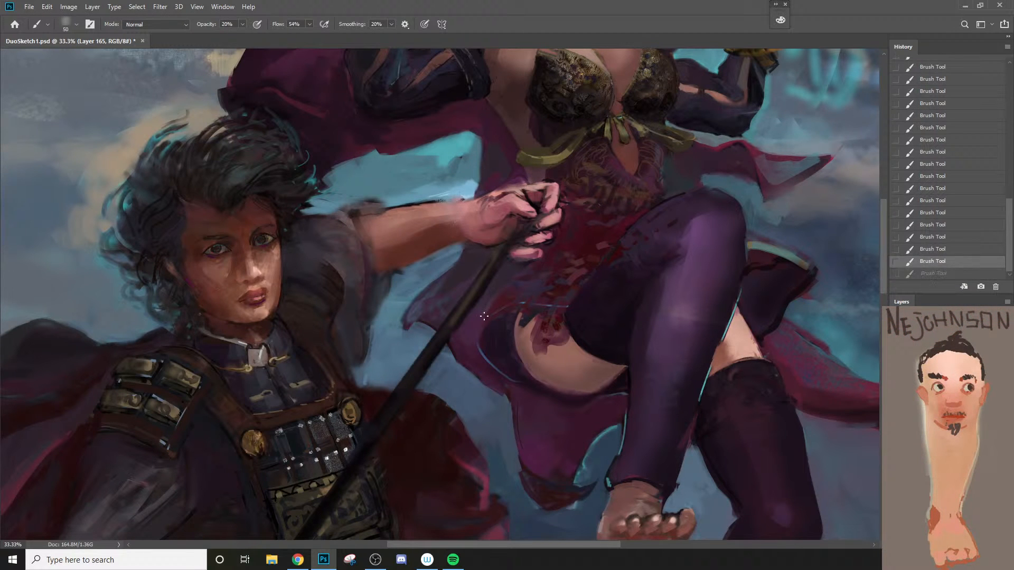
drag(484, 317, 541, 263)
Step: Examine the sorceress's face and raised hand, and review both figures in the overall composition
key(z)
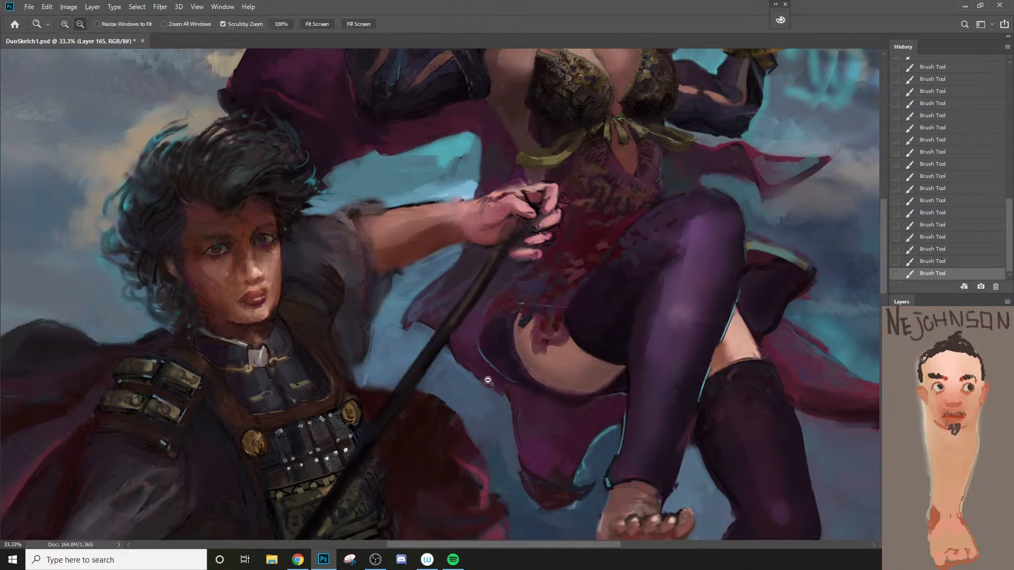
alt+click(480, 398)
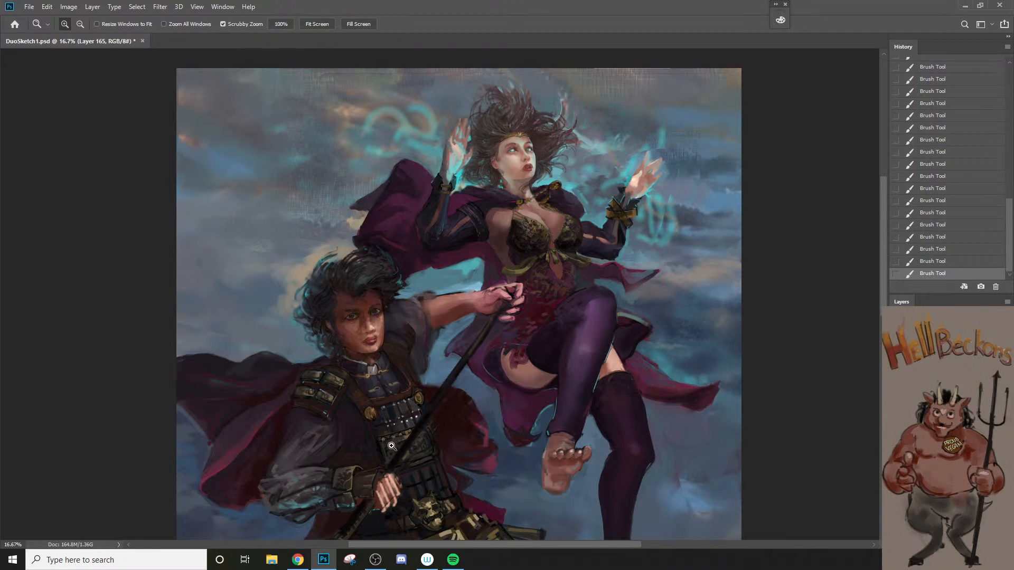
click(479, 125)
click(480, 125)
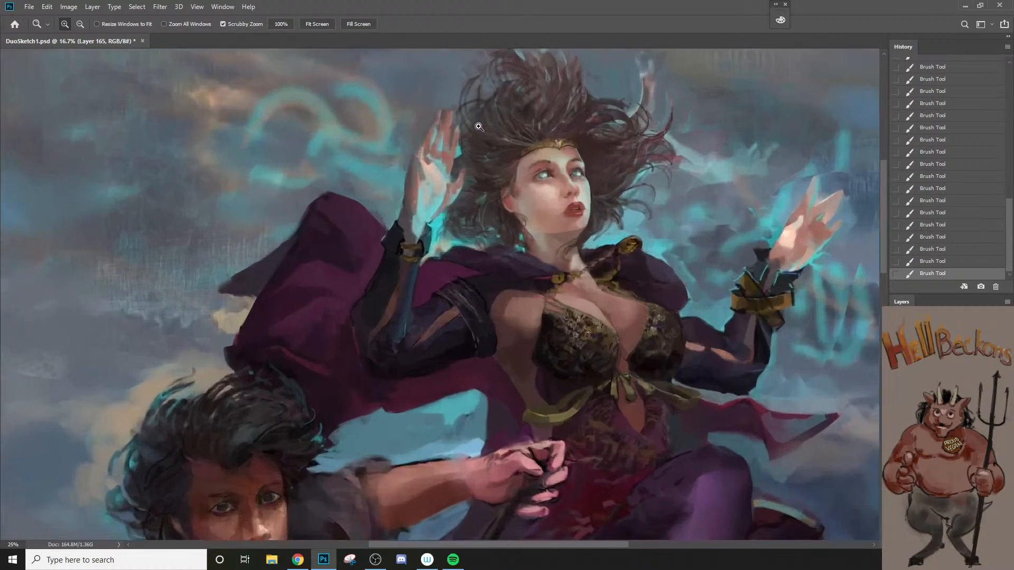
click(480, 125)
key(b)
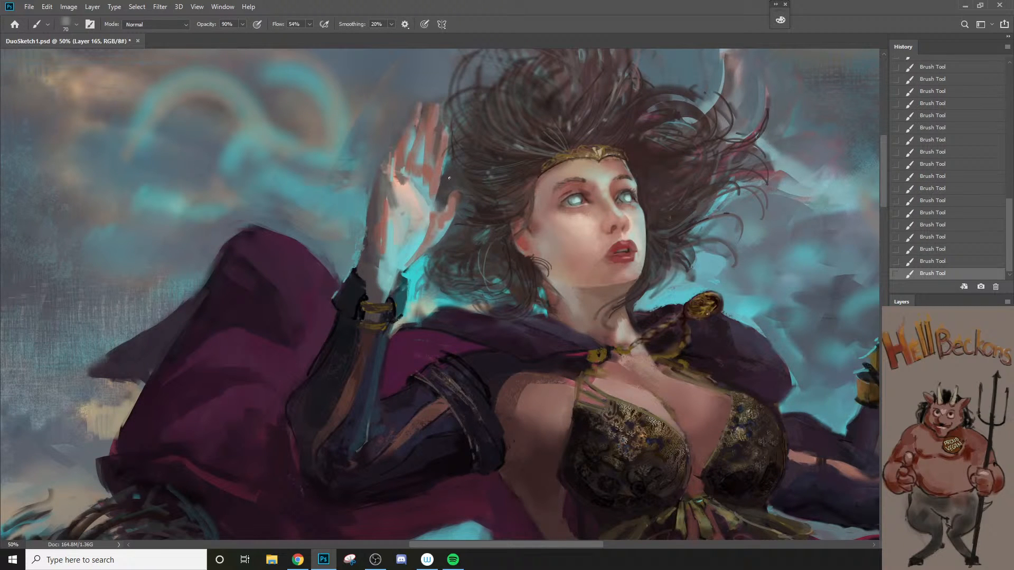
alt+click(433, 216)
alt+click(433, 216)
drag(455, 317, 501, 258)
drag(450, 361, 417, 342)
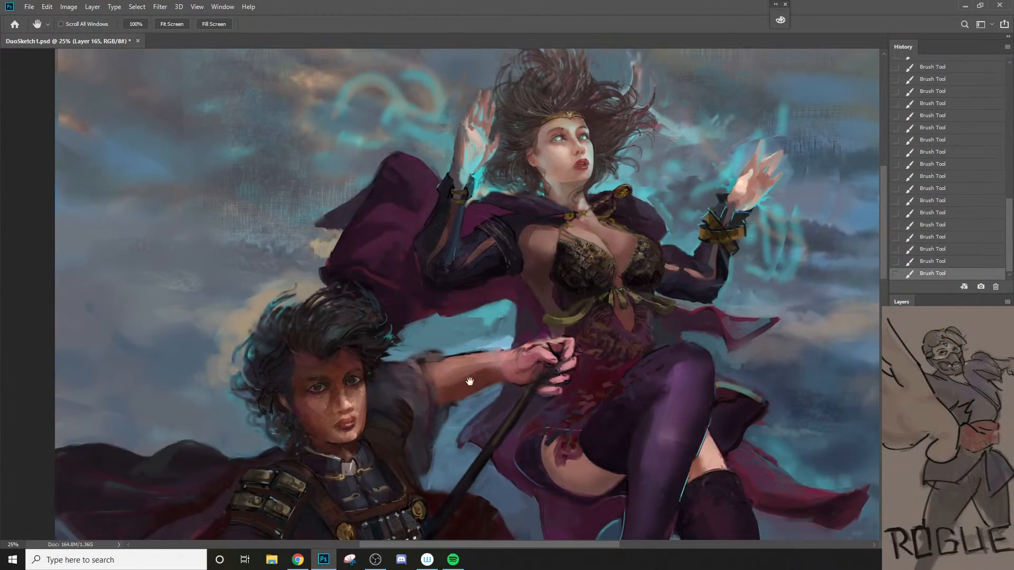
drag(470, 382, 481, 269)
drag(507, 339, 525, 325)
alt+click(473, 349)
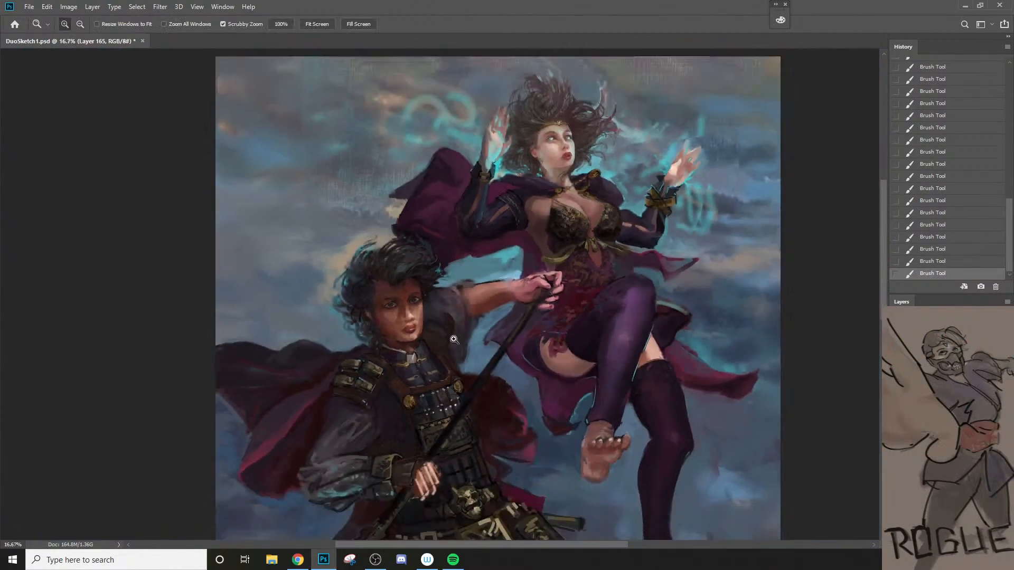
Step: Paint sky colour over the teal strands at the outer edge of the man's hair at 90% brush opacity
ctrl+click(409, 345)
ctrl+click(408, 345)
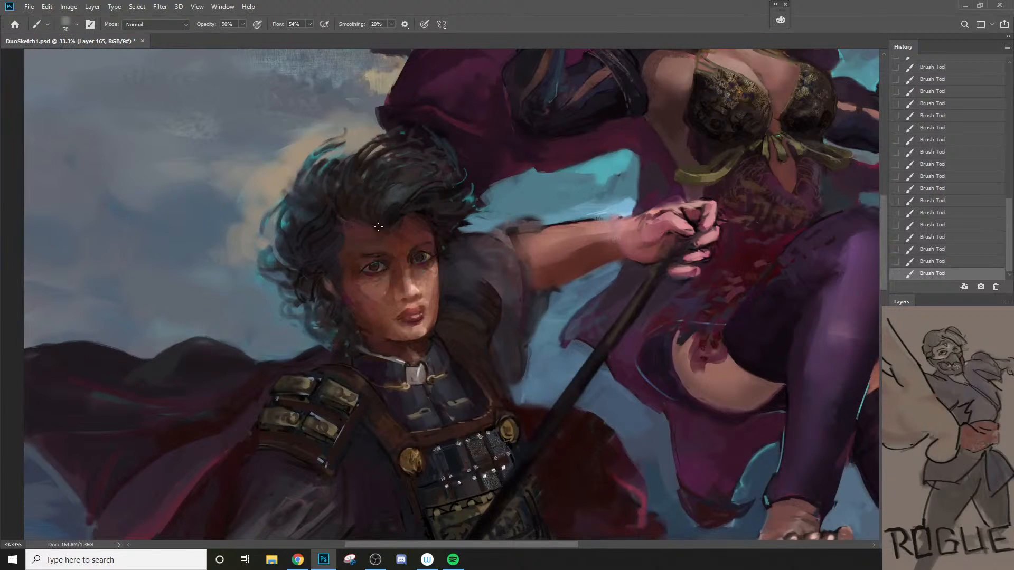
key(bracketright)
alt+click(381, 290)
ctrl+click(300, 258)
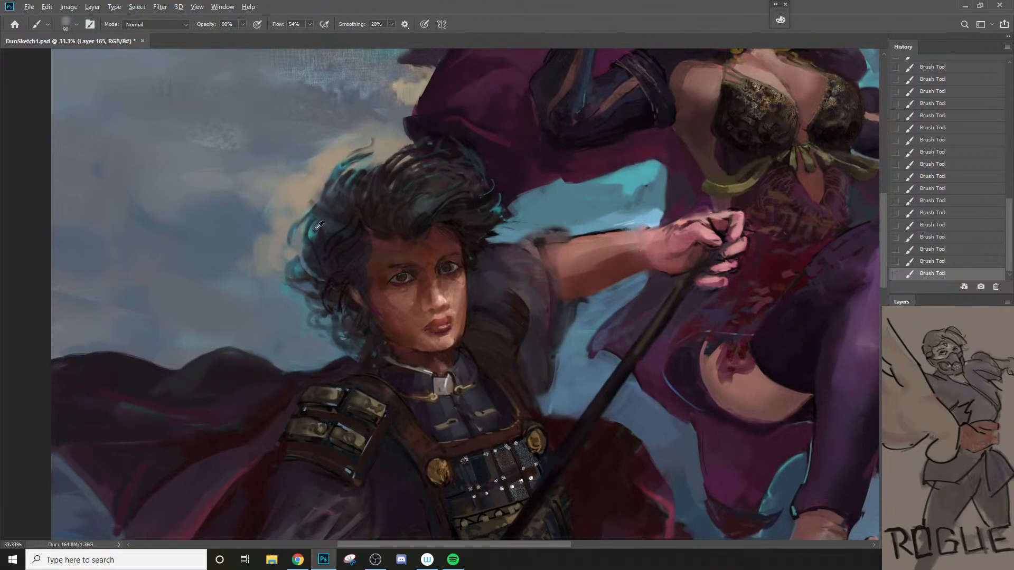
key(bracketright)
key(bracketright)
key(bracketright)
mouse_move(313, 217)
mouse_down()
mouse_move(304, 238)
mouse_move(333, 167)
mouse_move(335, 176)
mouse_move(345, 164)
mouse_up()
Step: Refine the outline of the man's hair beside his temple with varying brush sizes, and check the whole figure
key(bracketleft)
key(bracketleft)
key(bracketleft)
key(bracketleft)
key(bracketleft)
key(bracketleft)
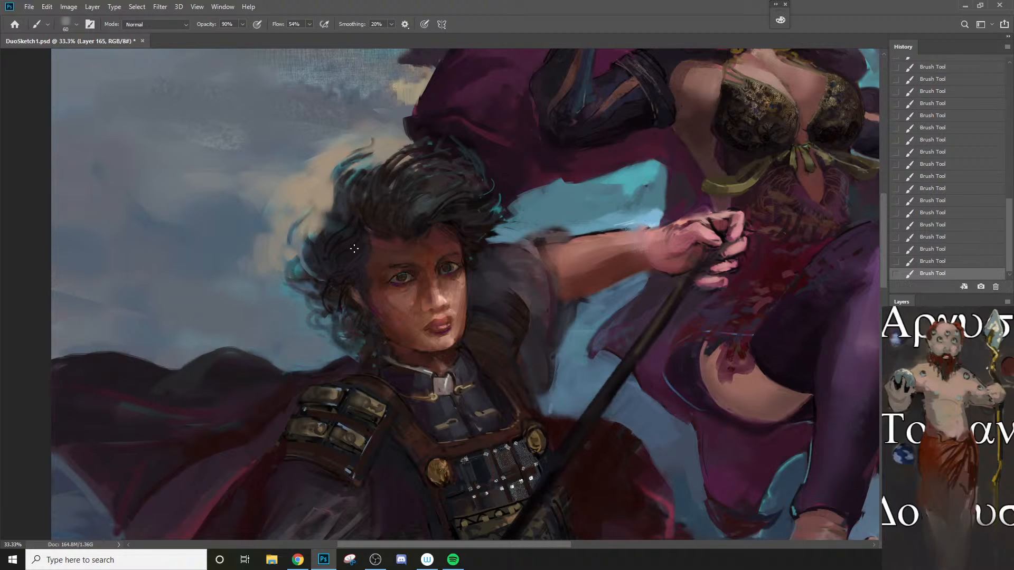
scroll(354, 248, down, 1)
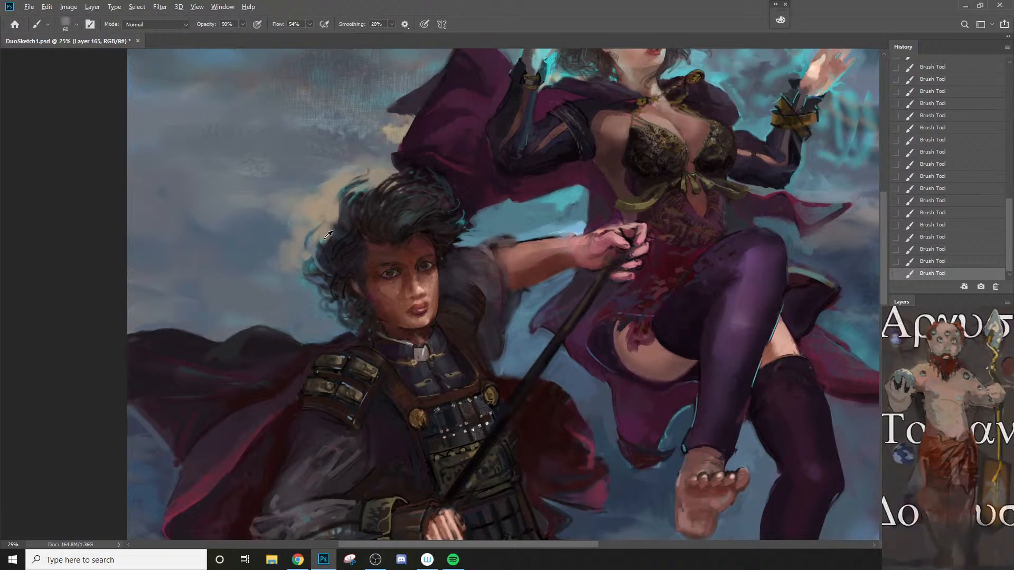
alt+click(319, 239)
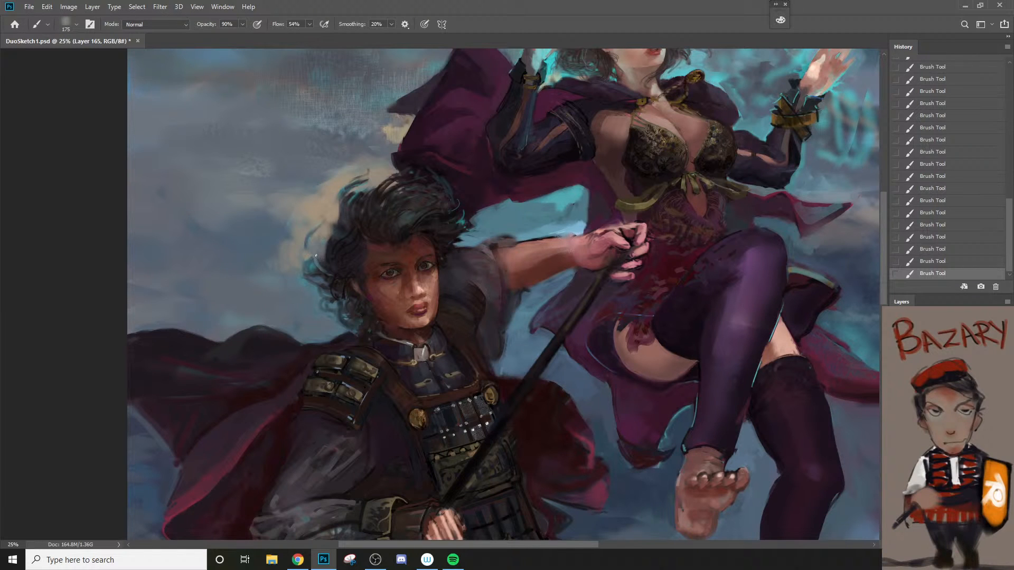
alt+click(343, 248)
key(bracketleft)
key(bracketleft)
key(bracketleft)
key(bracketleft)
key(z)
alt+click(340, 235)
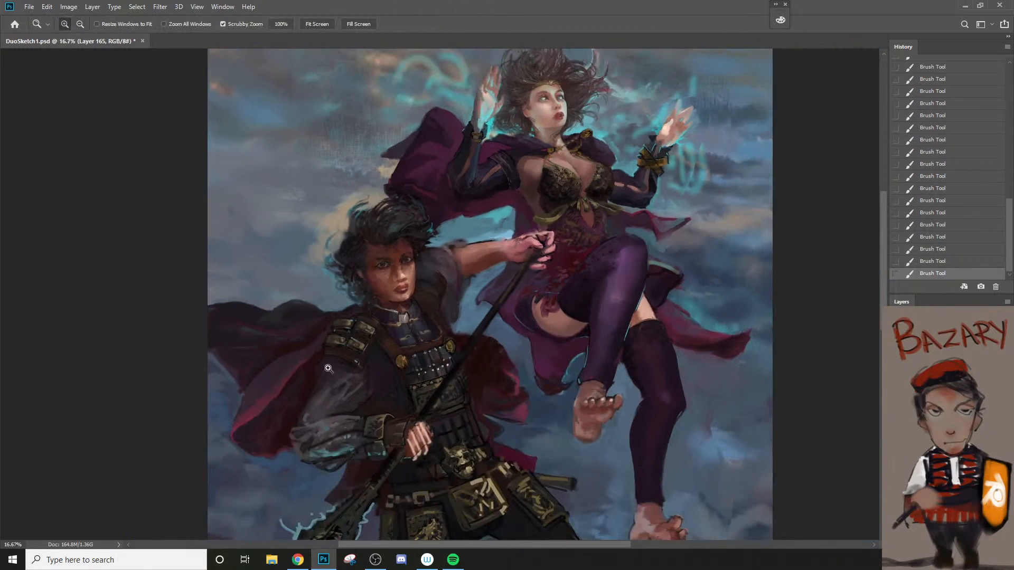
key(b)
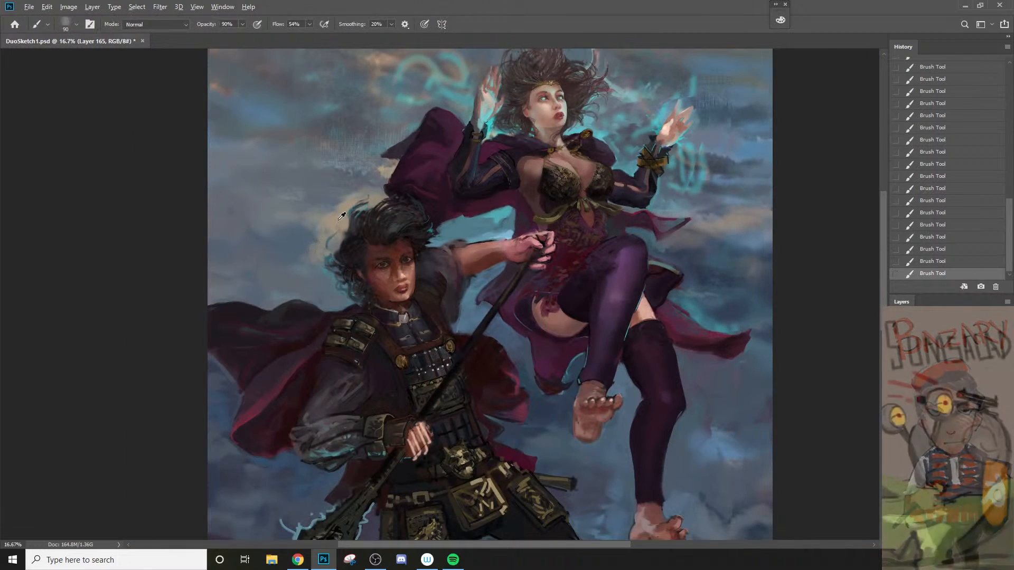
Step: Paint over the stray teal curls beside the man's ear at 90% opacity, and undo the last stroke
key(z)
alt+click(336, 290)
click(318, 276)
click(318, 276)
key(b)
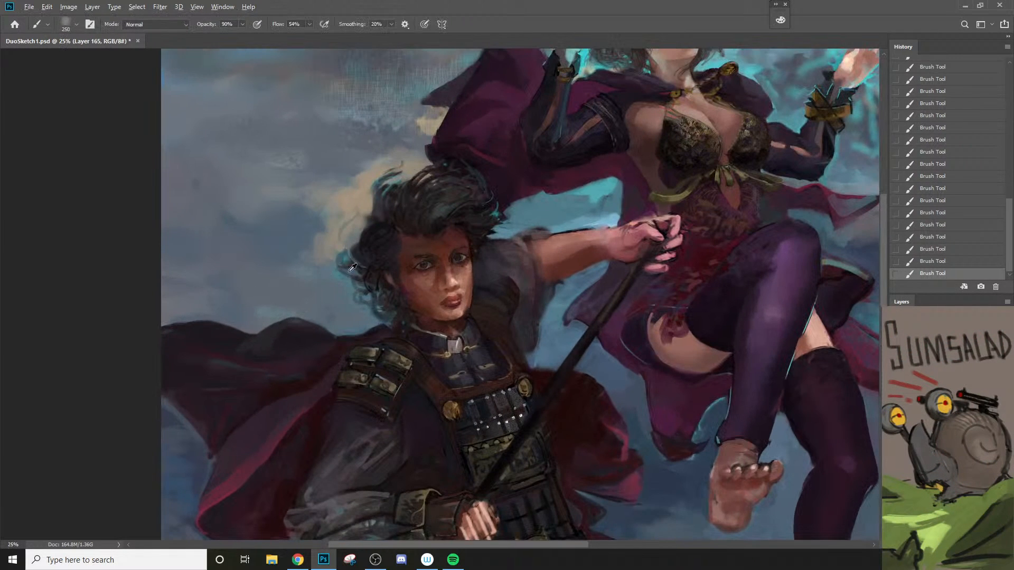
alt+click(337, 275)
mouse_move(352, 262)
mouse_down()
mouse_move(351, 272)
mouse_move(358, 247)
mouse_move(369, 246)
mouse_move(360, 261)
mouse_up()
key(bracketright)
key(ctrl+z)
Step: Reshape the dark outer hair edge above the man's ear with a smaller brush, 125 px and below
key(bracketleft)
key(bracketleft)
key(bracketleft)
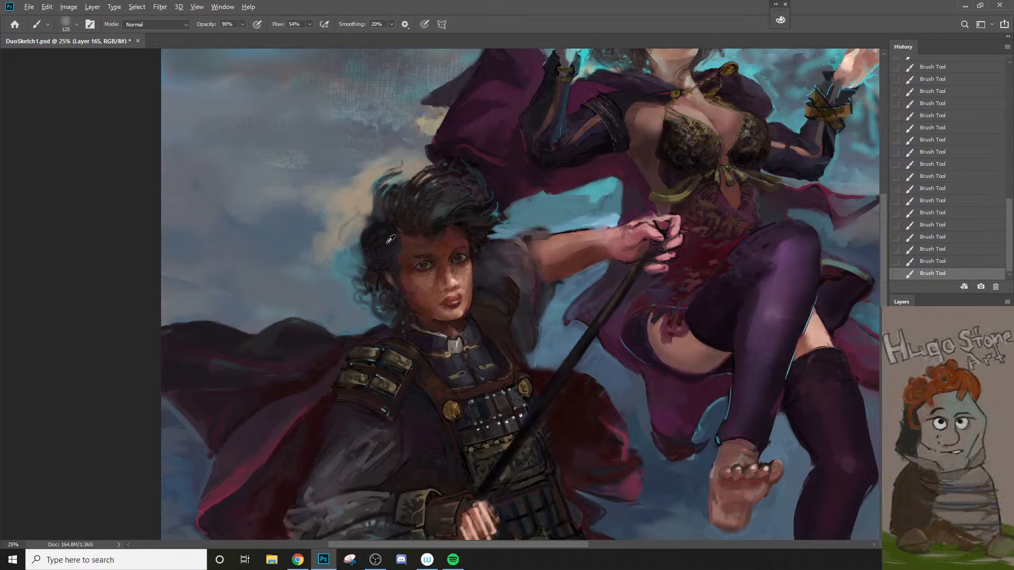
alt+click(357, 244)
key(bracketleft)
key(bracketleft)
drag(362, 245, 369, 219)
Step: Hide and show the repainted layer repeatedly to compare the man's new hair, arm and spear with the earlier version
key(z)
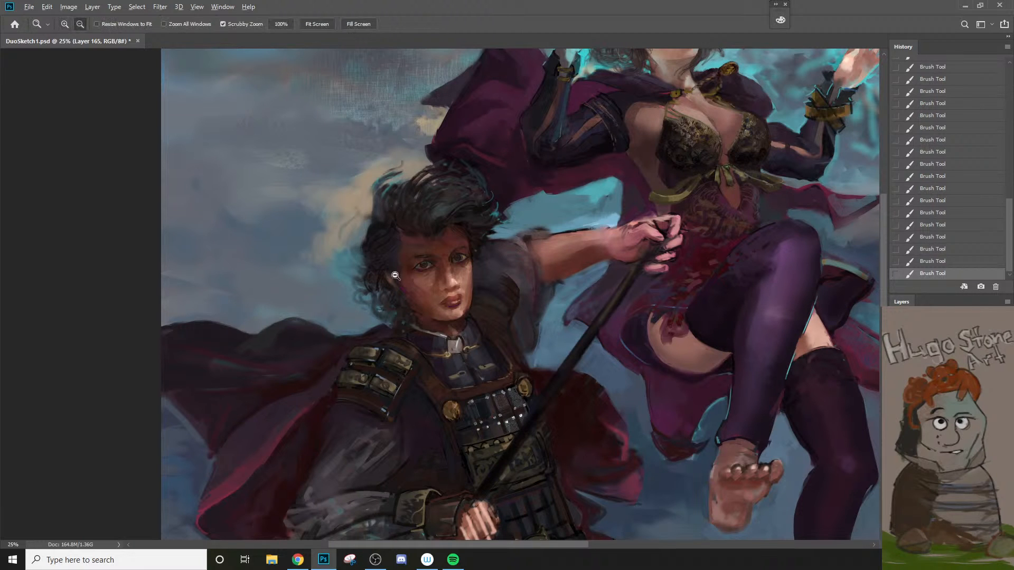
alt+click(330, 412)
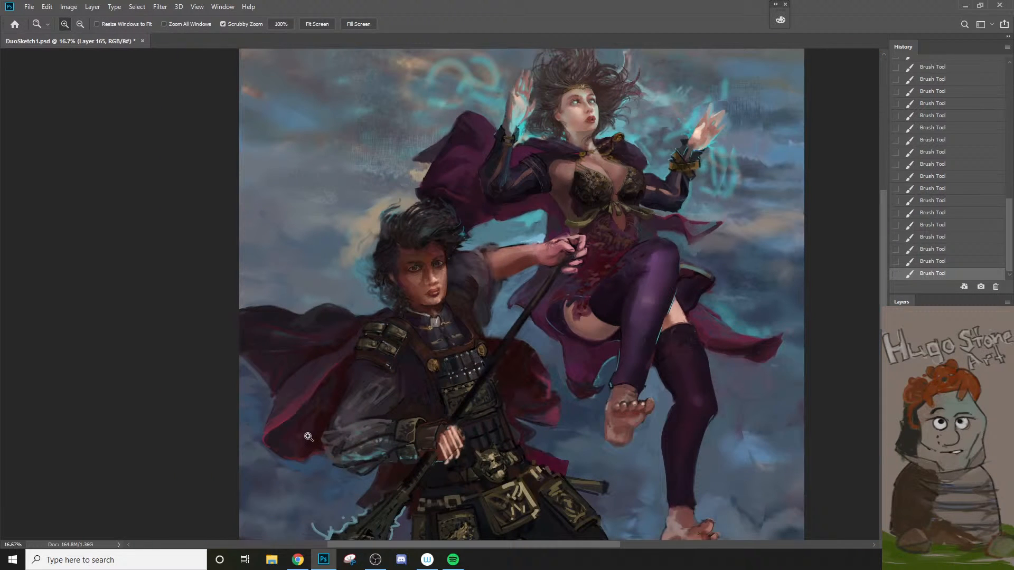
click(897, 396)
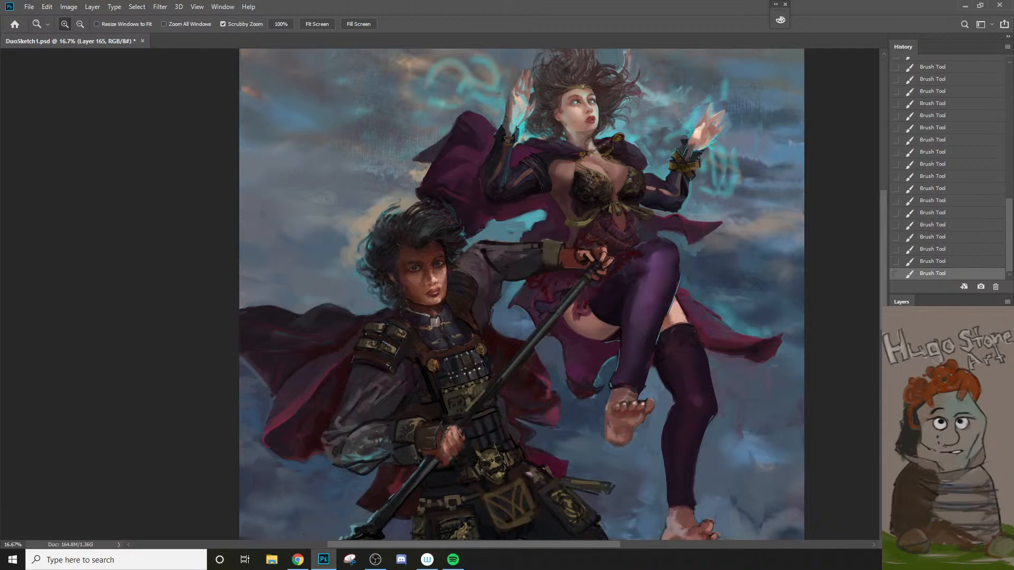
click(897, 396)
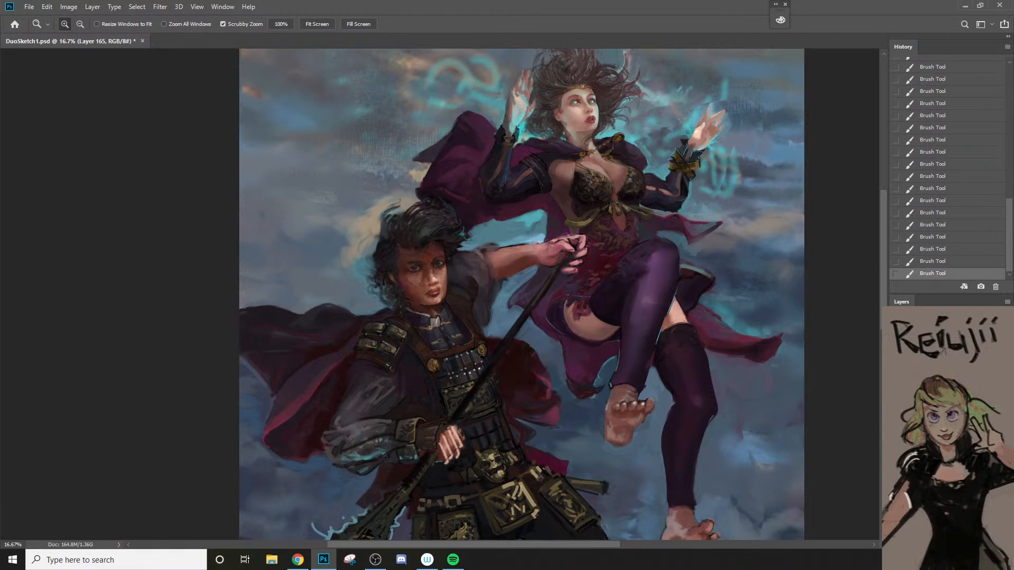
click(896, 397)
click(896, 396)
Step: Darken the man's eyebrow and refine the forehead beneath his hair with a 50 px brush at 90% opacity
drag(386, 251, 432, 242)
key(b)
alt+click(432, 244)
key([)
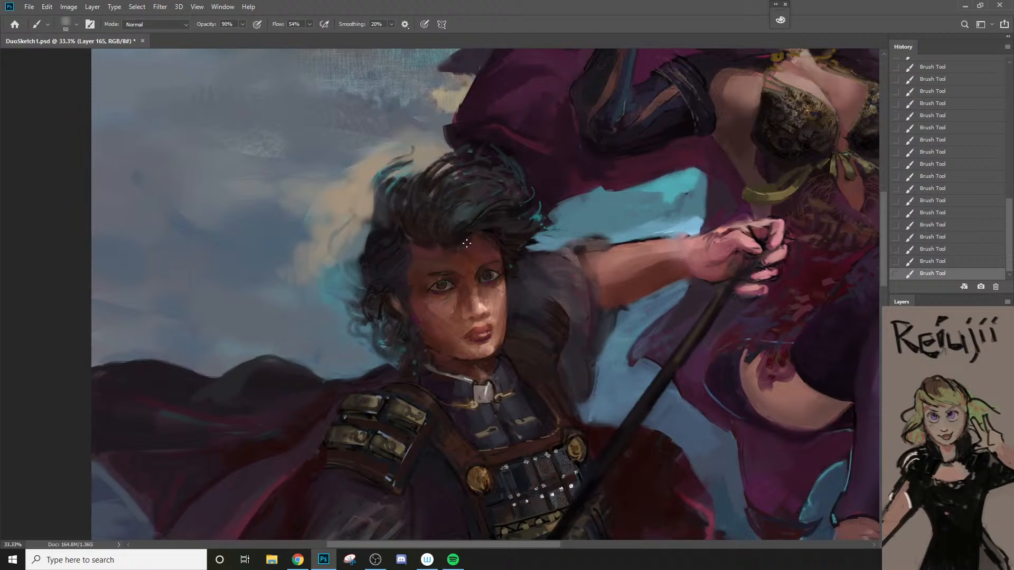
key(z)
click(466, 287)
click(466, 287)
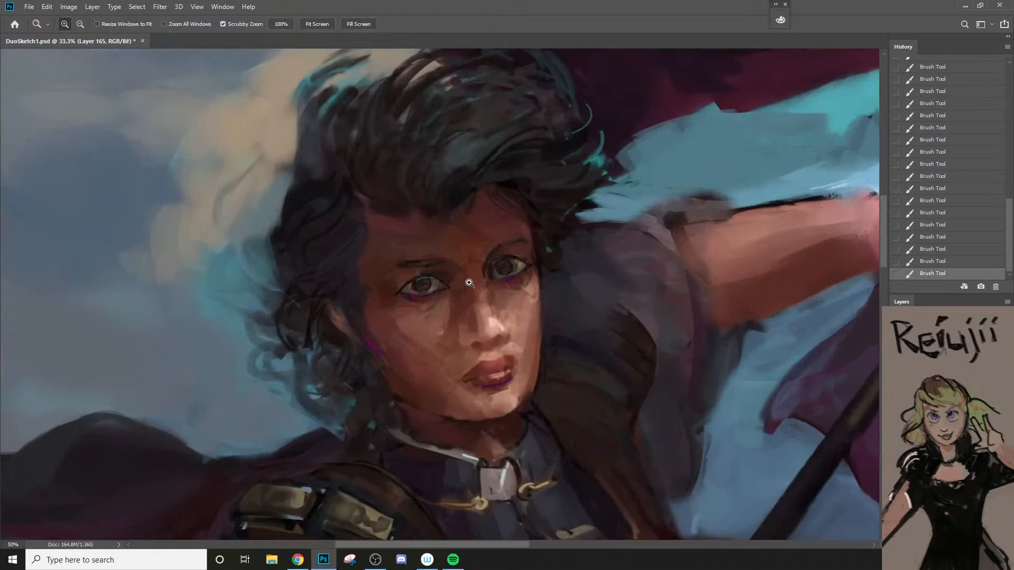
key(b)
alt+click(407, 260)
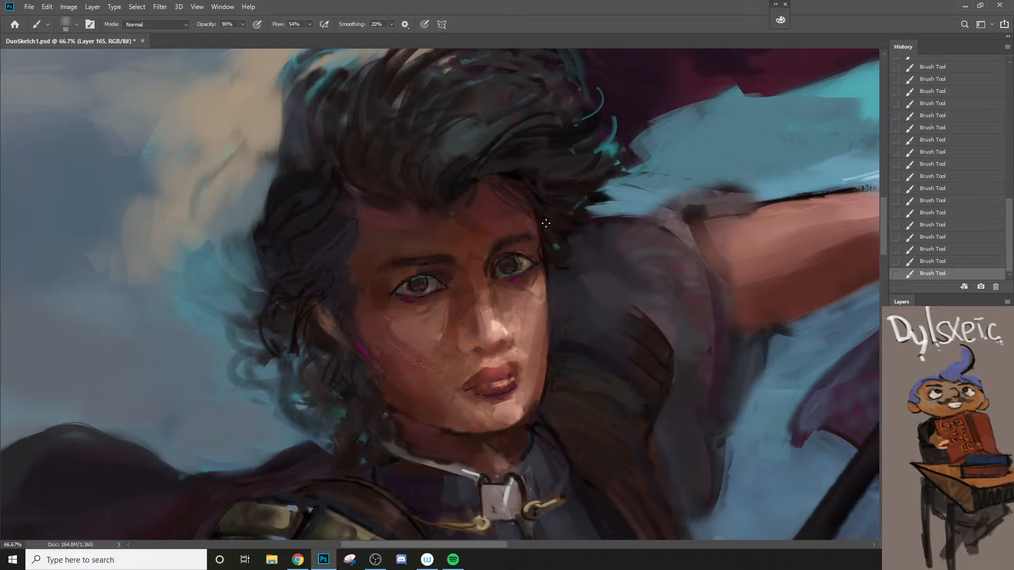
Step: Blend the skin tones of the man's forehead and brow with a brush of about 60 px at 90% opacity
key(bracketright)
key(bracketright)
key(bracketleft)
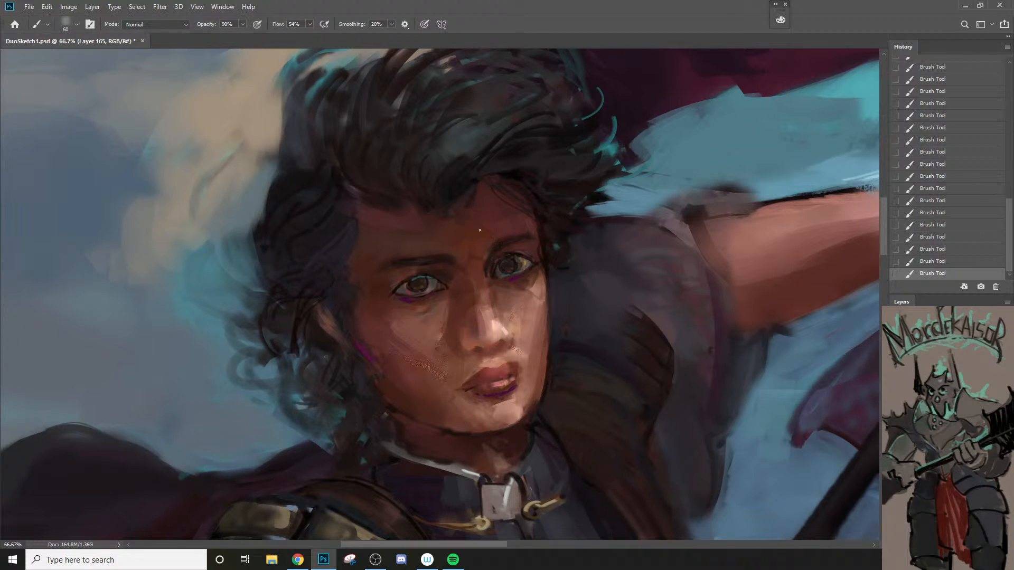
key(bracketright)
alt+click(530, 251)
Step: Sample the dark reddish brown #50241a between the man's eyebrows as the foreground colour and reduce the brush to 40 px
alt+click(470, 264)
key(bracketleft)
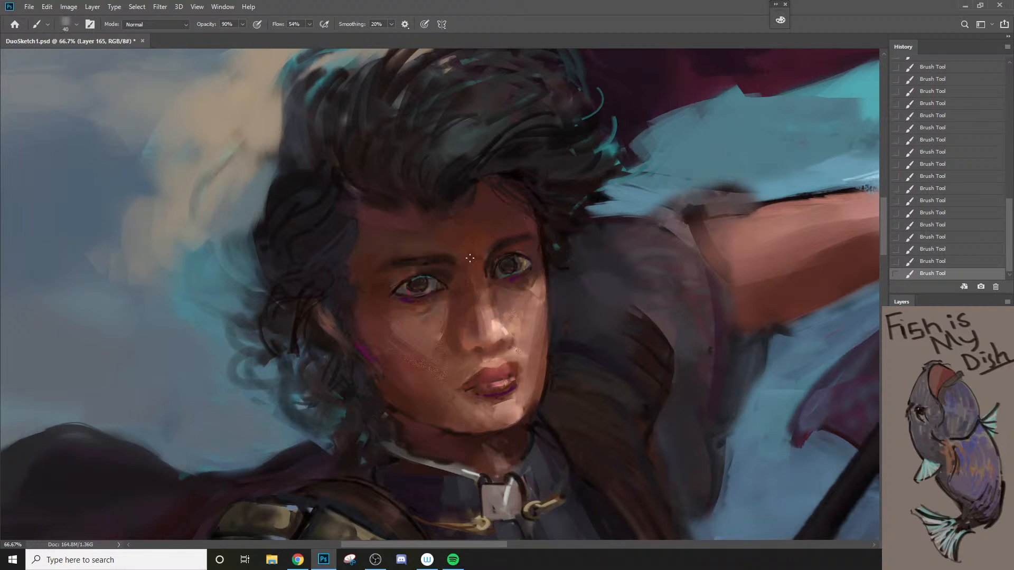
key(n)
click(803, 145)
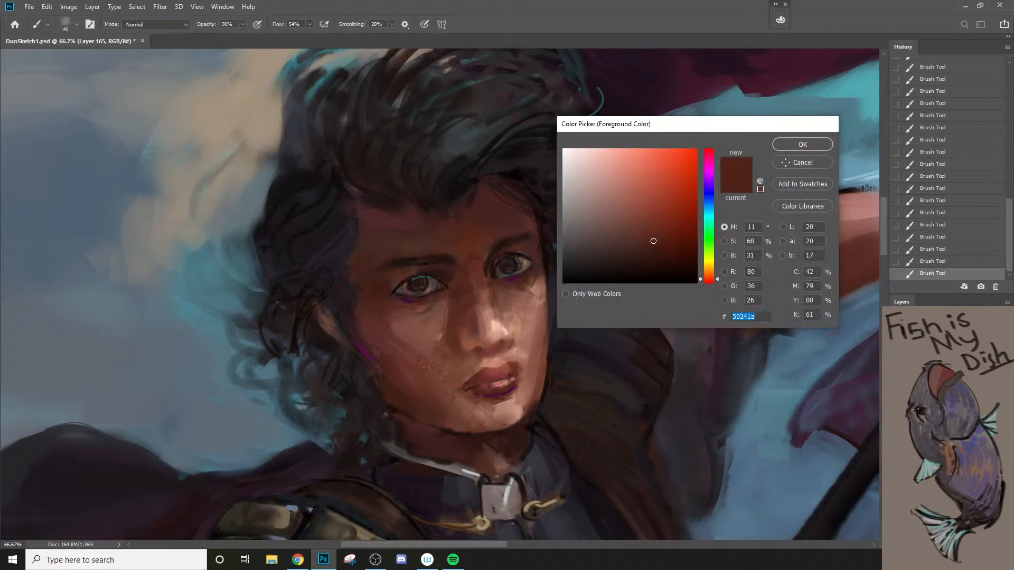
Step: Touch up the man's cheek beneath the eye with a brush of 80 to 100 px, and switch to the Charcoal 34 pixels 5 brush
alt+click(430, 310)
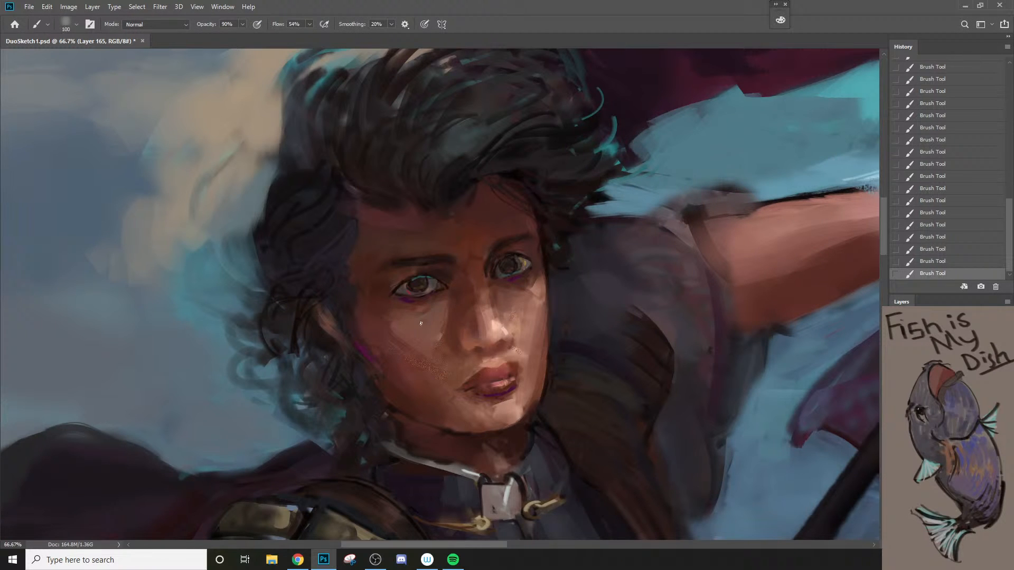
alt+click(423, 306)
key(bracketleft)
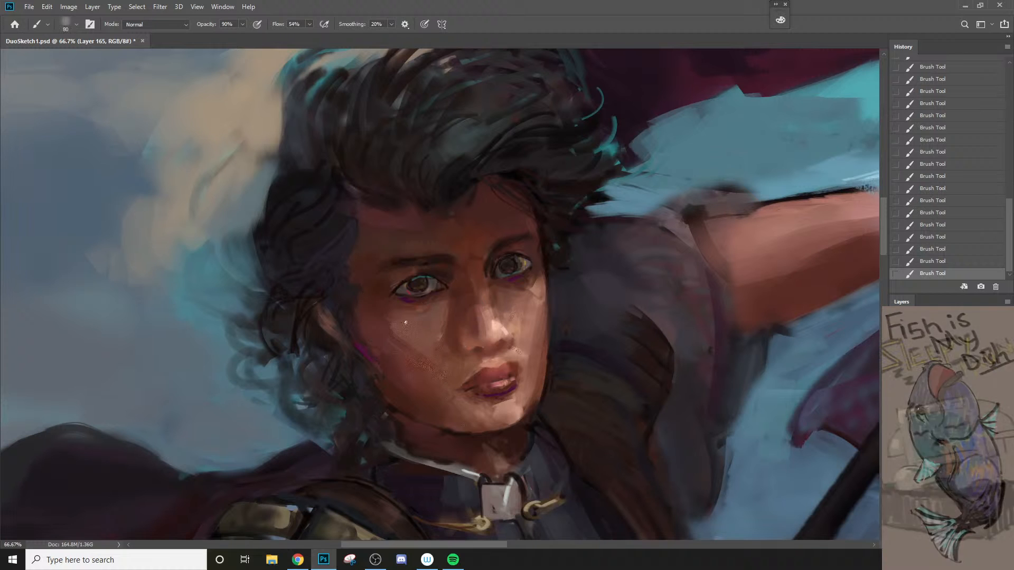
right_click(432, 331)
click(508, 403)
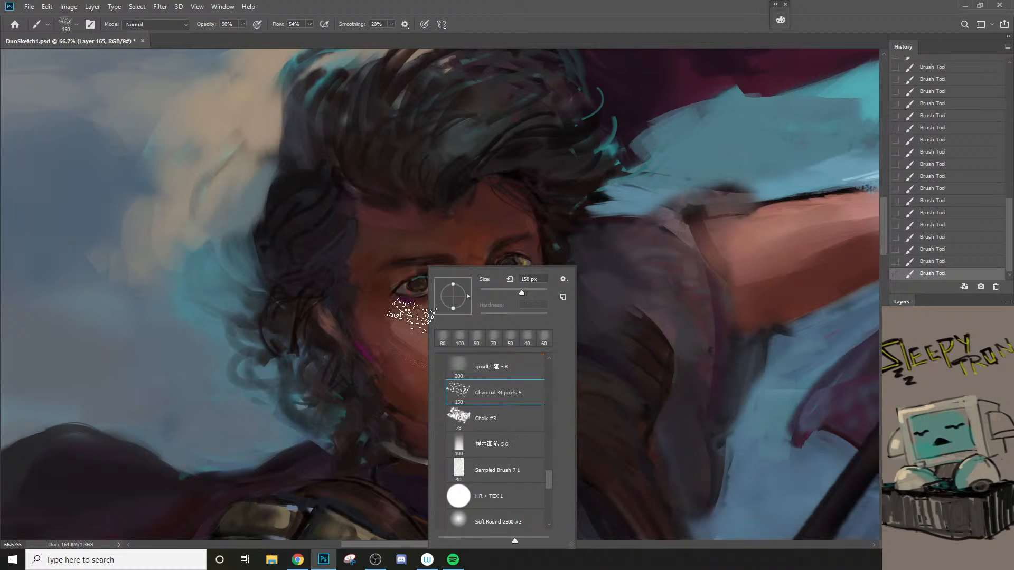
Step: Add subtle skin texture to the man's cheek with the Charcoal 34 pixels 5 brush at 150 to 175 px
drag(422, 346, 429, 370)
key(ctrl+z)
key(bracketright)
click(424, 340)
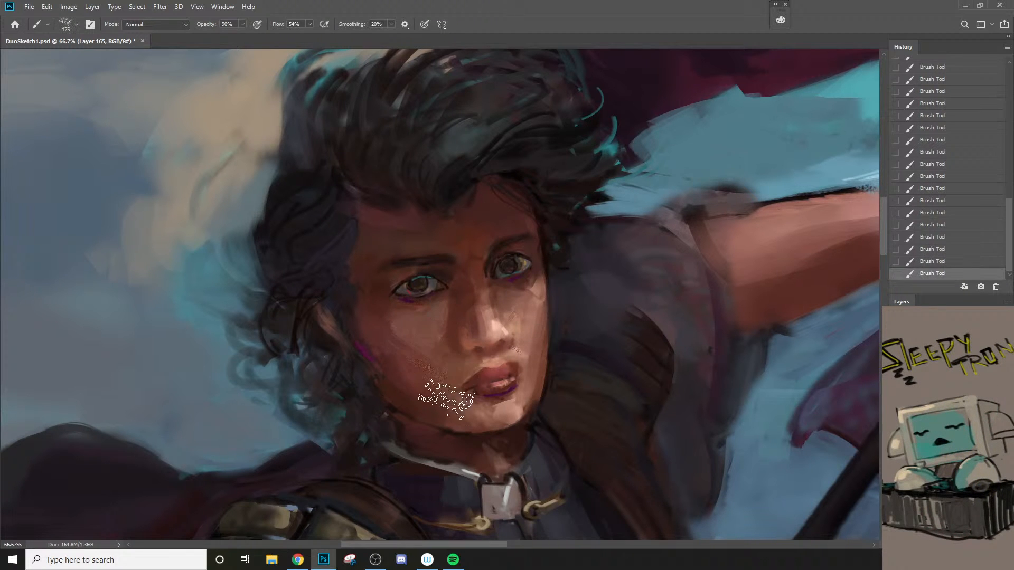
key(bracketleft)
Step: Switch to the HR + TEX 1 brush and undo the last stroke on the man's face
right_click(441, 375)
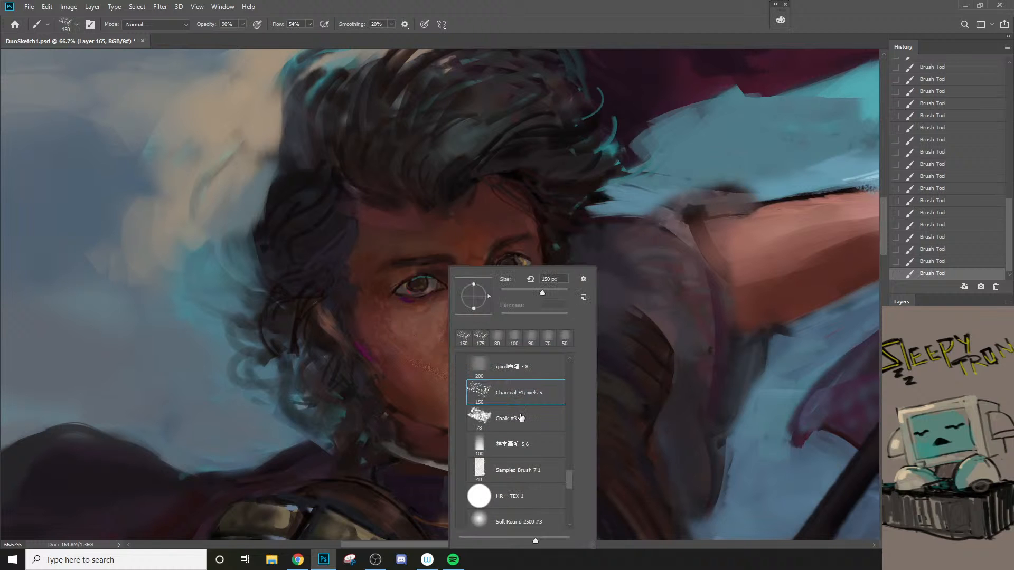
scroll(569, 486, down, 2)
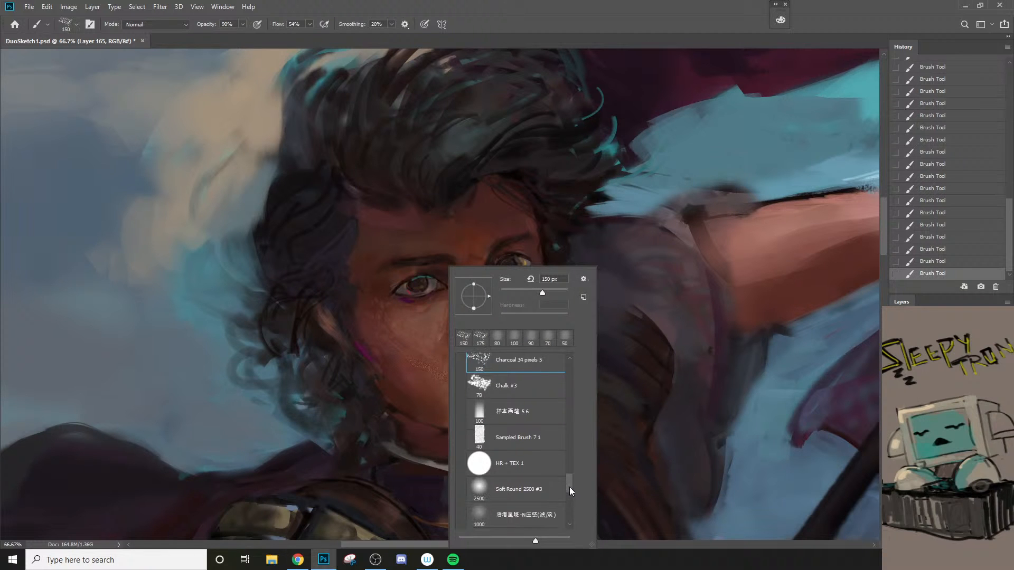
click(523, 457)
click(405, 330)
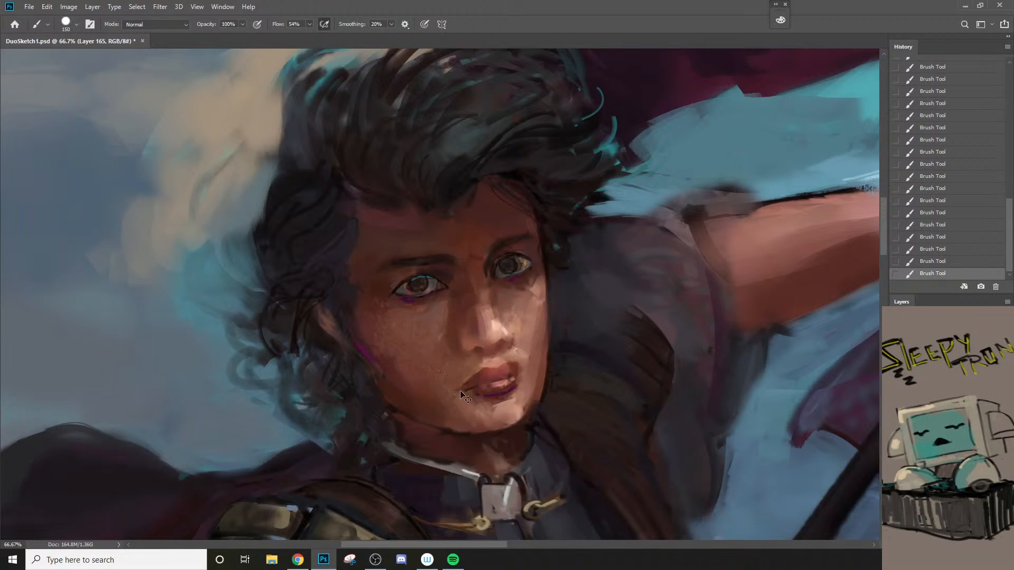
key(ctrl+z)
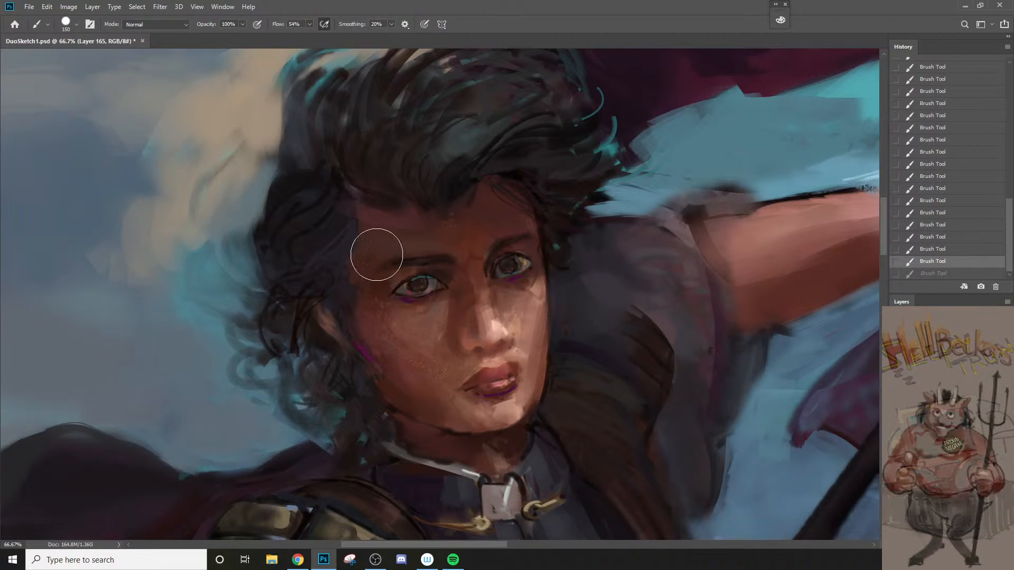
Step: Smooth the skin tones on the man's forehead above the eyebrow and between the brows with a smaller brush at 100% opacity
key(bracketleft)
key(bracketleft)
key(bracketleft)
mouse_move(375, 253)
mouse_down()
mouse_move(412, 241)
mouse_move(398, 225)
mouse_move(369, 258)
mouse_move(372, 233)
mouse_move(425, 226)
mouse_move(420, 240)
mouse_move(388, 251)
mouse_move(434, 227)
mouse_up()
key(bracketleft)
alt+click(414, 246)
mouse_move(492, 255)
mouse_down()
mouse_move(448, 242)
mouse_move(463, 248)
mouse_up()
alt+click(454, 234)
Step: Paint the light plane along the bridge of the man's nose with a brush of 20 to 50 px
key(z)
alt+click(474, 307)
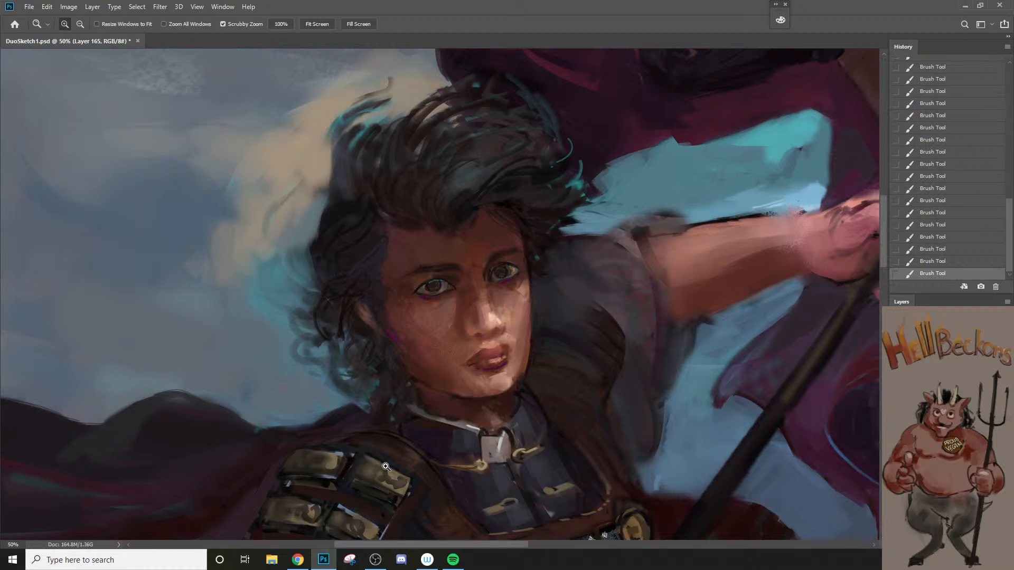
click(559, 316)
key(b)
key(bracketleft)
key(bracketleft)
key(bracketleft)
key(bracketleft)
key(bracketleft)
key(bracketleft)
key(bracketleft)
key(bracketleft)
key(bracketleft)
key(bracketleft)
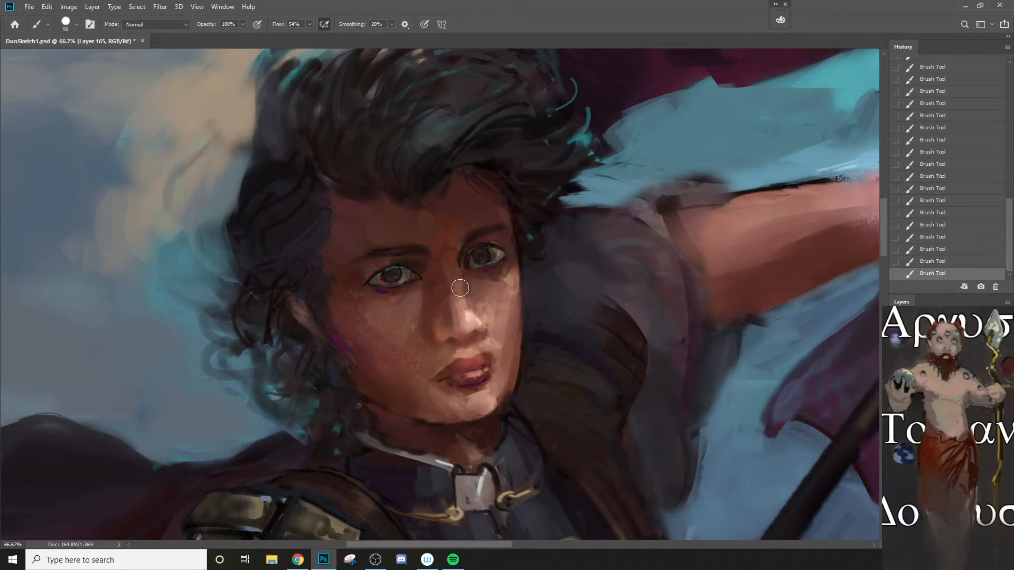
alt+click(472, 317)
key(bracketleft)
key(bracketleft)
key(bracketleft)
drag(460, 275, 470, 307)
alt+click(462, 293)
Step: Refine the nose ridge and the inner corner of the adjacent eye with a fine brush of about 9 to 20 px
key(bracketright)
key(bracketright)
key(bracketright)
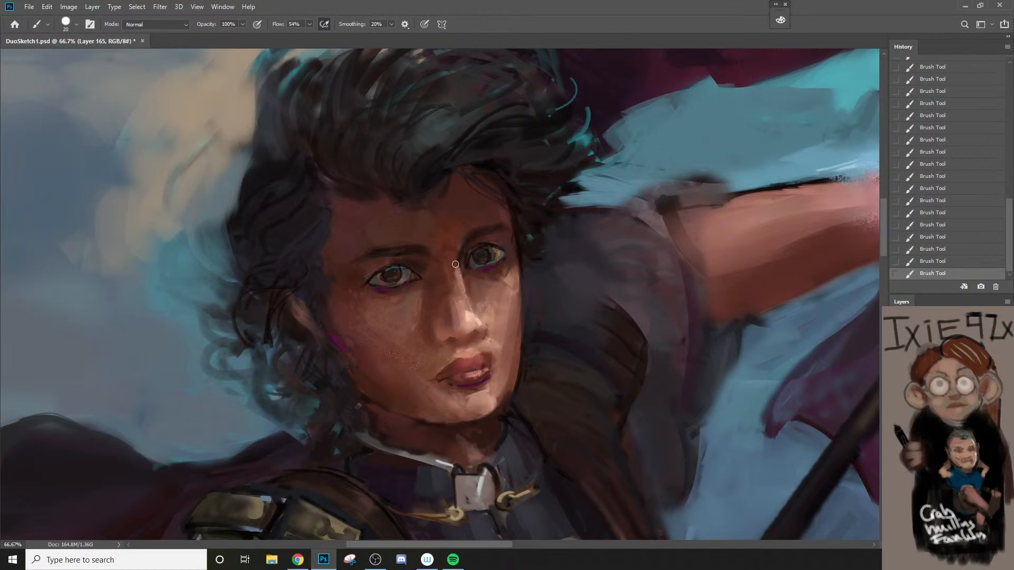
alt+click(455, 264)
drag(456, 270, 475, 315)
key(bracketleft)
alt+click(468, 326)
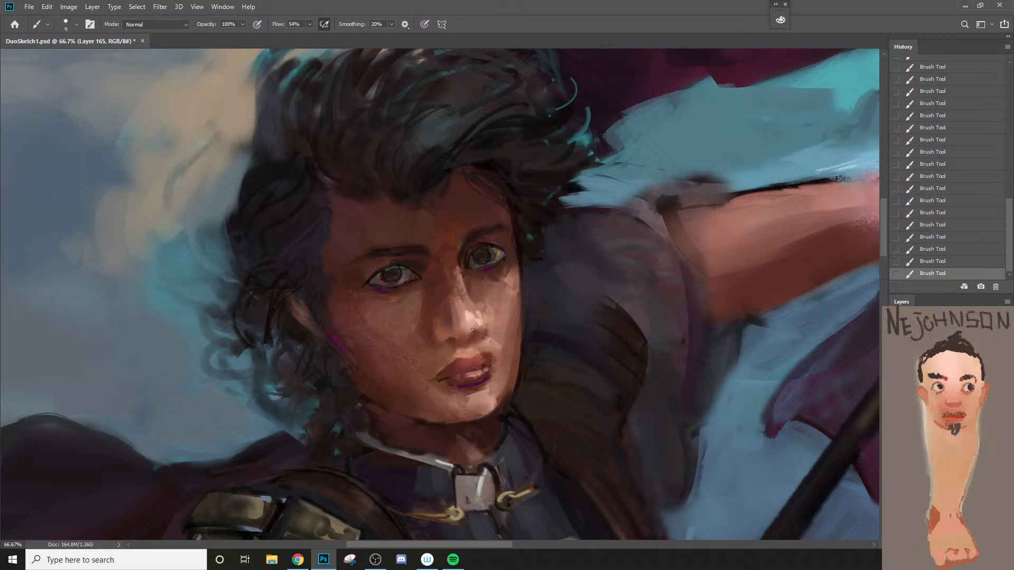
alt+click(468, 264)
alt+click(467, 262)
key(bracketright)
Step: Sample the reddish brown of the man's forehead and paint shadow strokes on his raised forearm and wrist
key(z)
alt+click(498, 287)
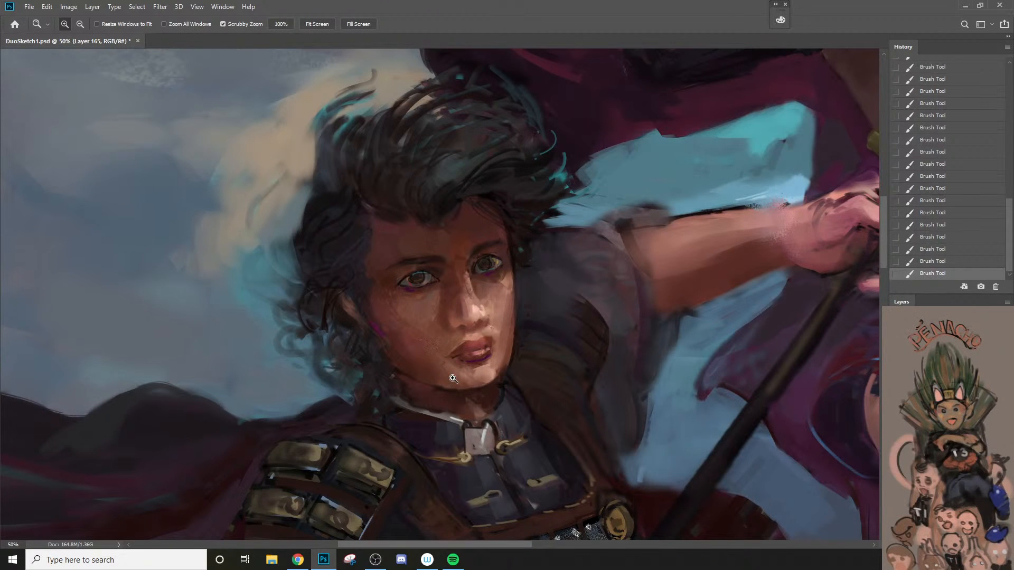
alt+click(509, 310)
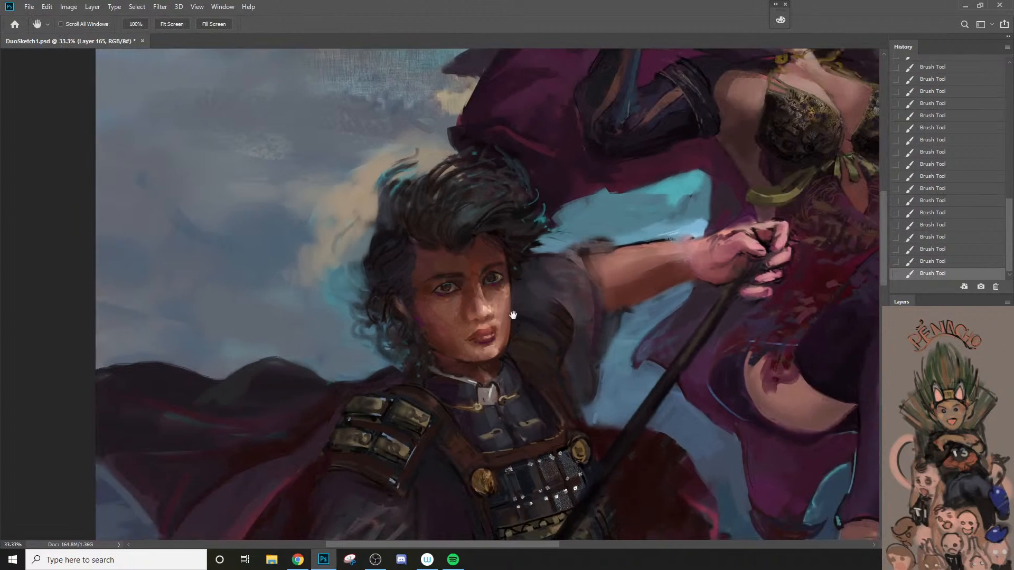
drag(511, 313, 414, 284)
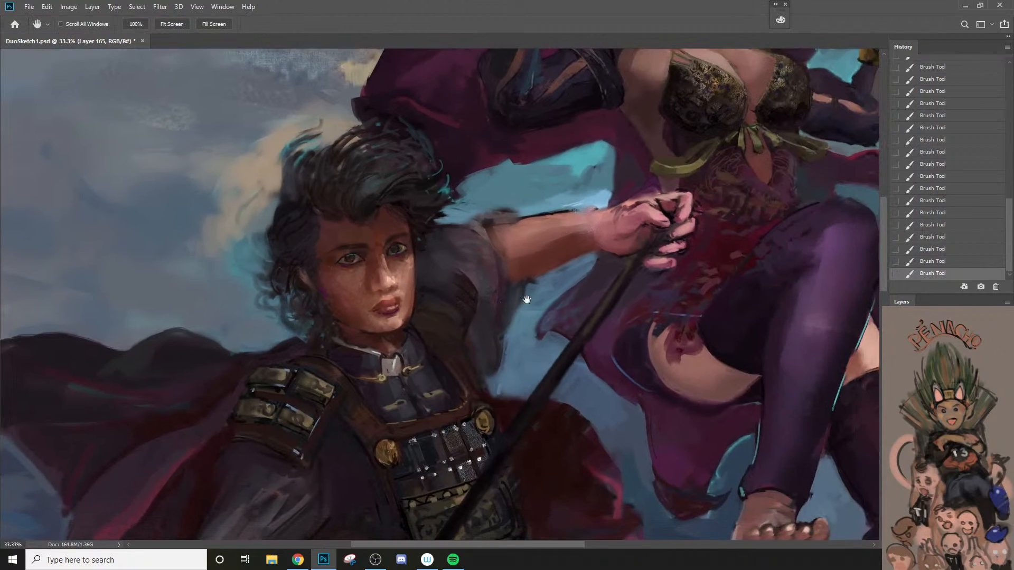
alt+click(383, 232)
key(bracketright)
key(bracketright)
key(bracketright)
key(bracketright)
key(bracketright)
key(bracketright)
key(bracketright)
key(bracketright)
key(bracketright)
key(bracketright)
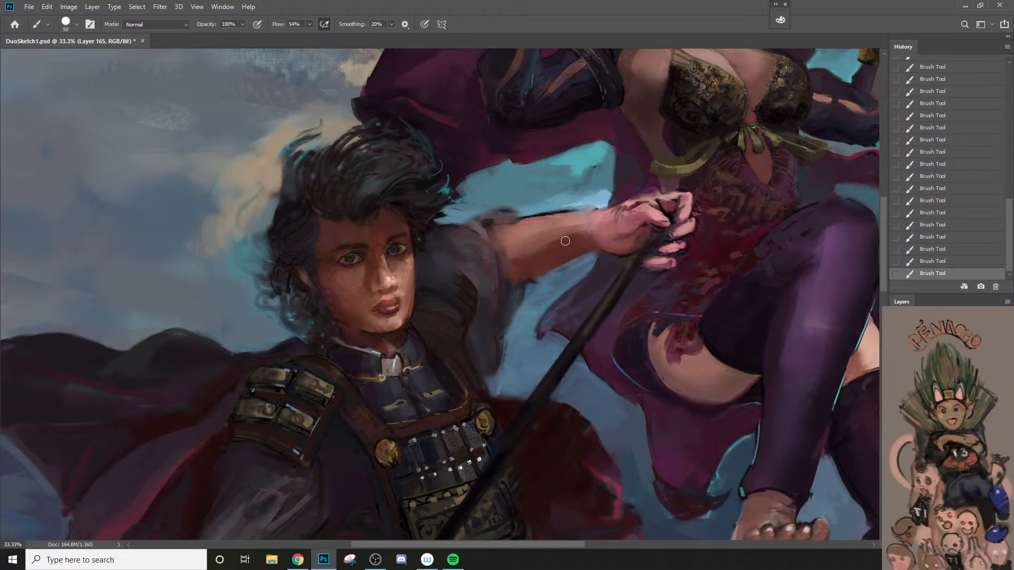
mouse_move(586, 230)
mouse_down()
mouse_move(562, 240)
mouse_move(603, 230)
mouse_up()
key(bracketright)
key(bracketright)
key(bracketright)
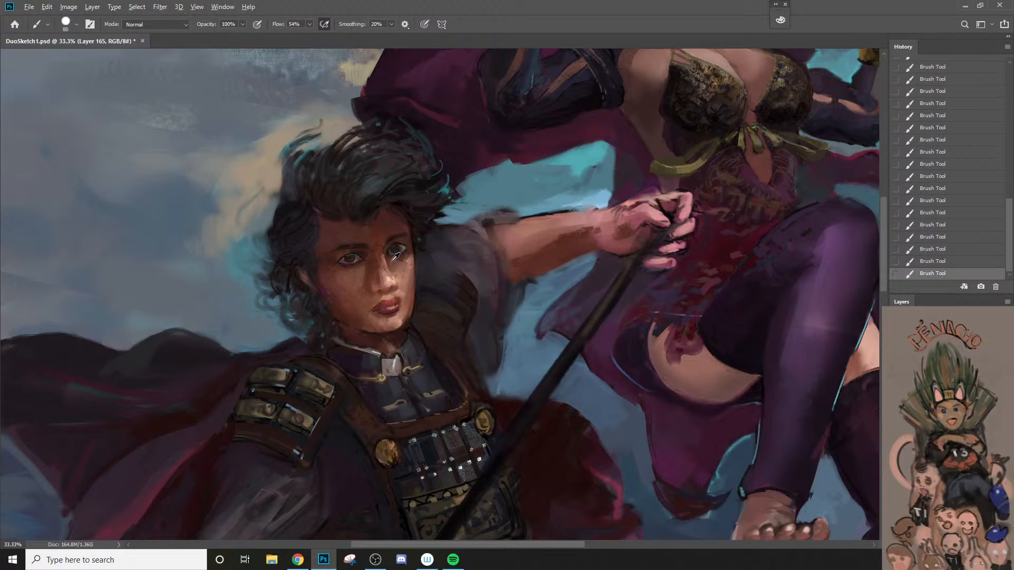
Step: Sample the man's cheek tone and paint it over the back of his raised hand with a brush of 60 to 90 px
alt+click(361, 275)
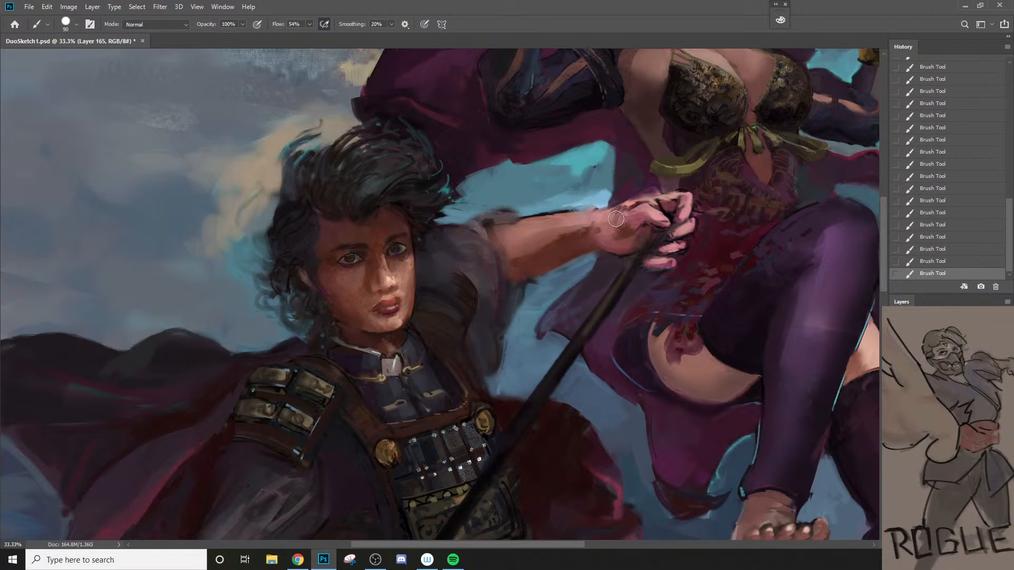
key(bracketright)
drag(631, 216, 644, 210)
key(bracketleft)
key(bracketleft)
click(628, 205)
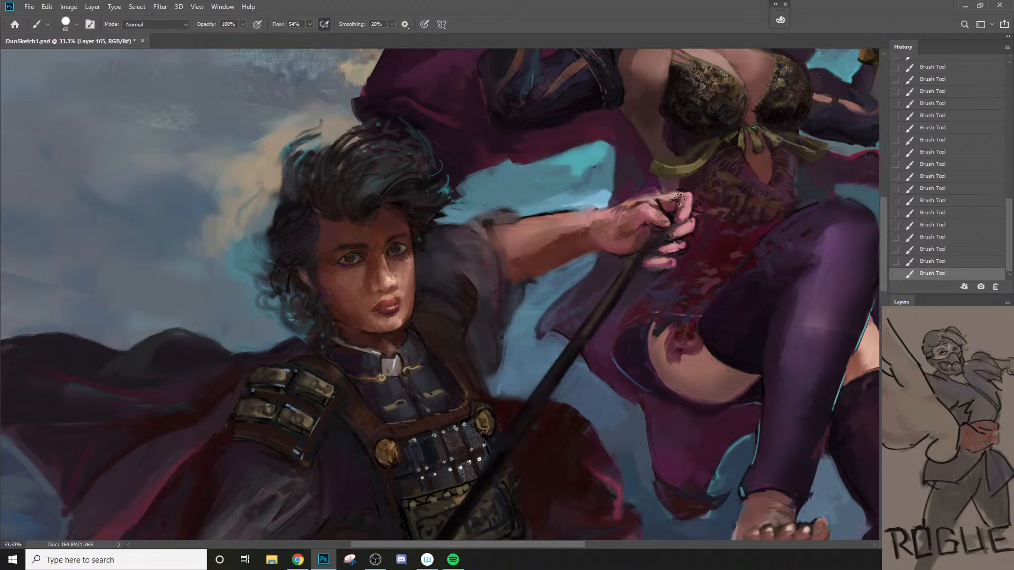
Step: Sample the sky blue above the arm and glaze it over the raised hand and fingers with a 90 to 150 px brush at 10% flow
alt+click(556, 200)
key(2)
key(bracketright)
key(bracketright)
key(bracketright)
key(bracketright)
drag(614, 228, 669, 216)
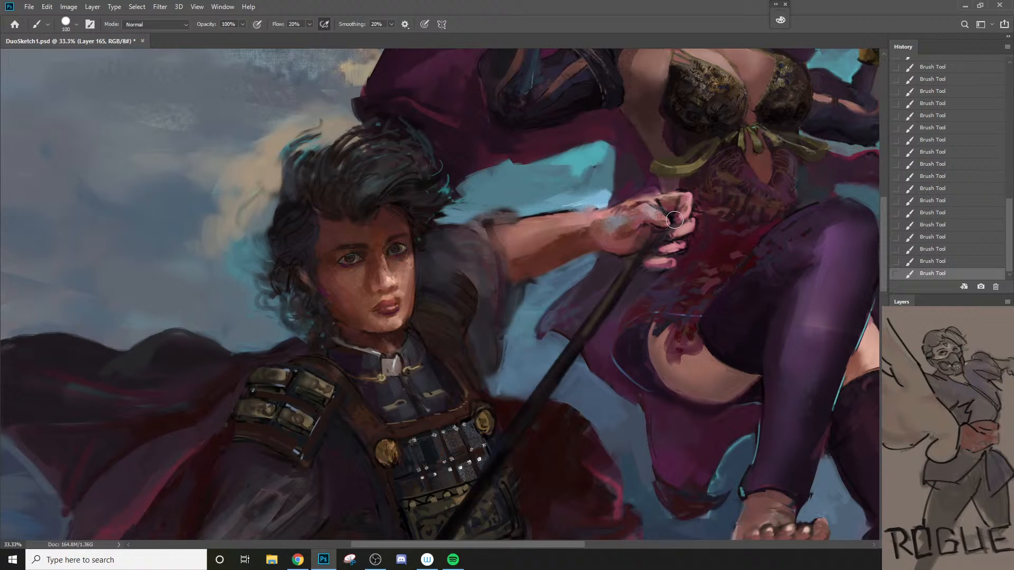
key(ctrl+z)
key(1)
key(bracketright)
key(bracketright)
drag(605, 231, 643, 233)
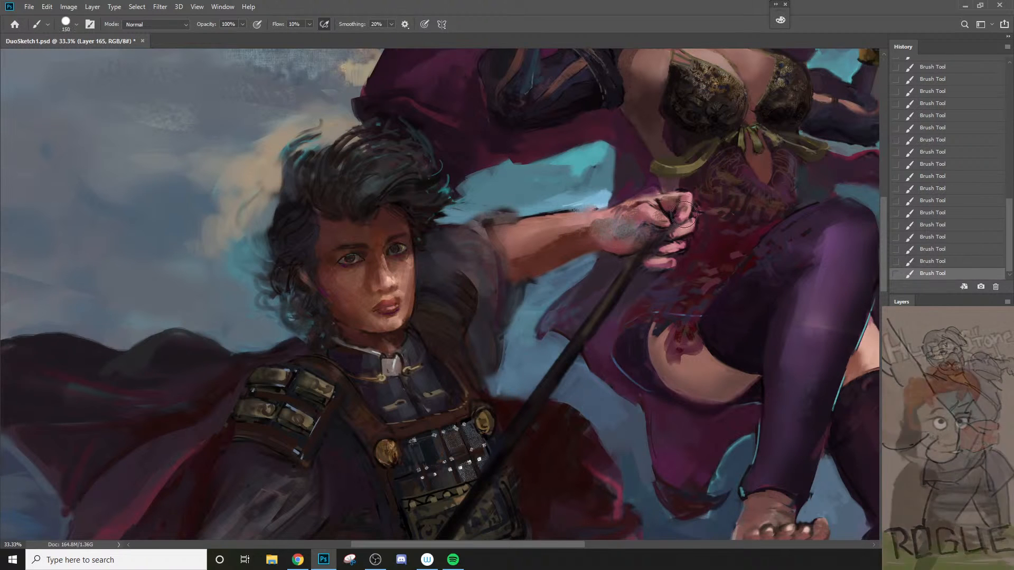
key(bracketleft)
key(bracketleft)
key(bracketleft)
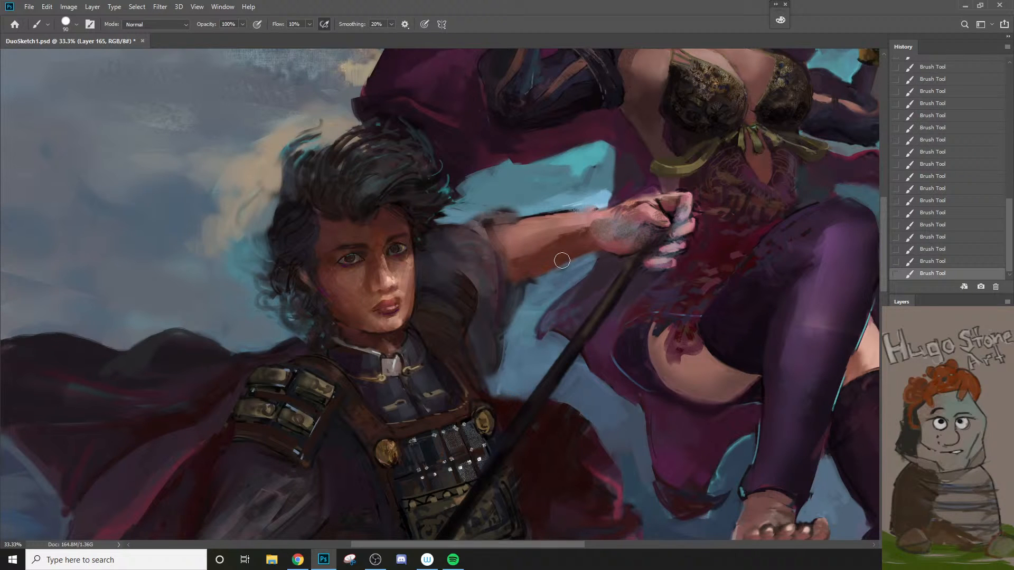
Step: Switch to the 样本画笔 5 6 brush, blend arm skin tone into the bluish wrist, and set the brush to 100 px at 90% opacity
right_click(569, 241)
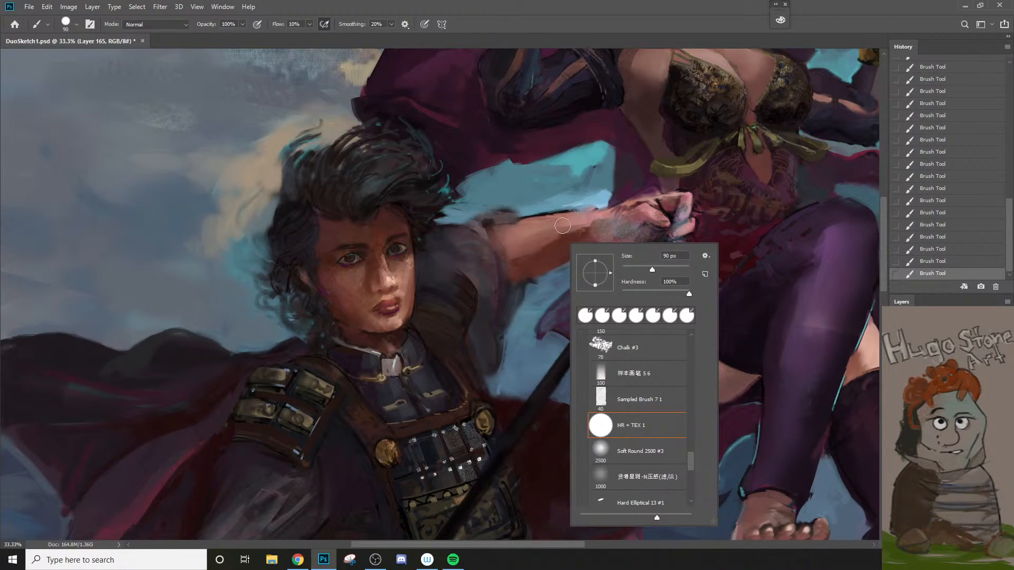
click(632, 375)
click(588, 234)
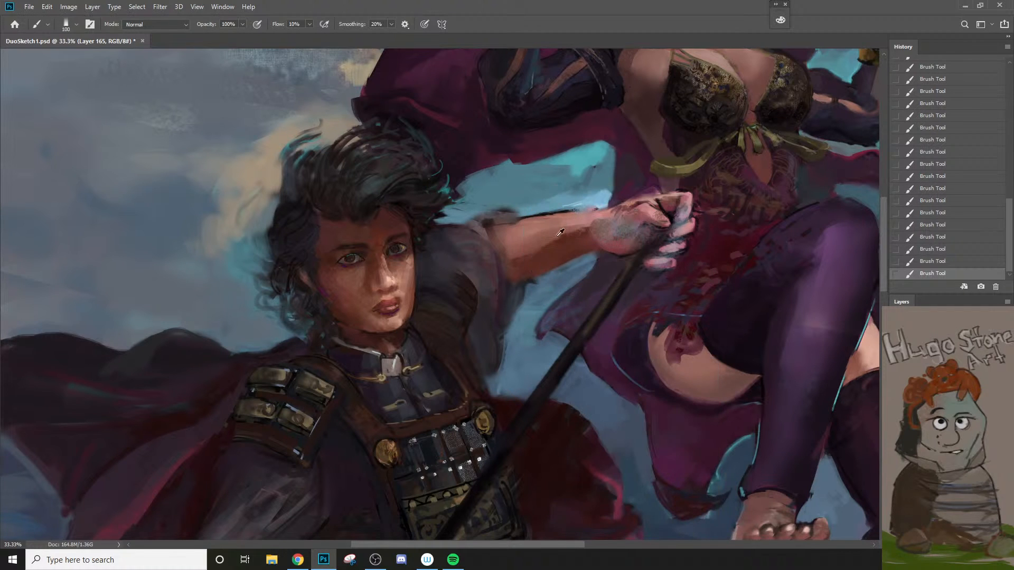
key(bracketright)
key(bracketright)
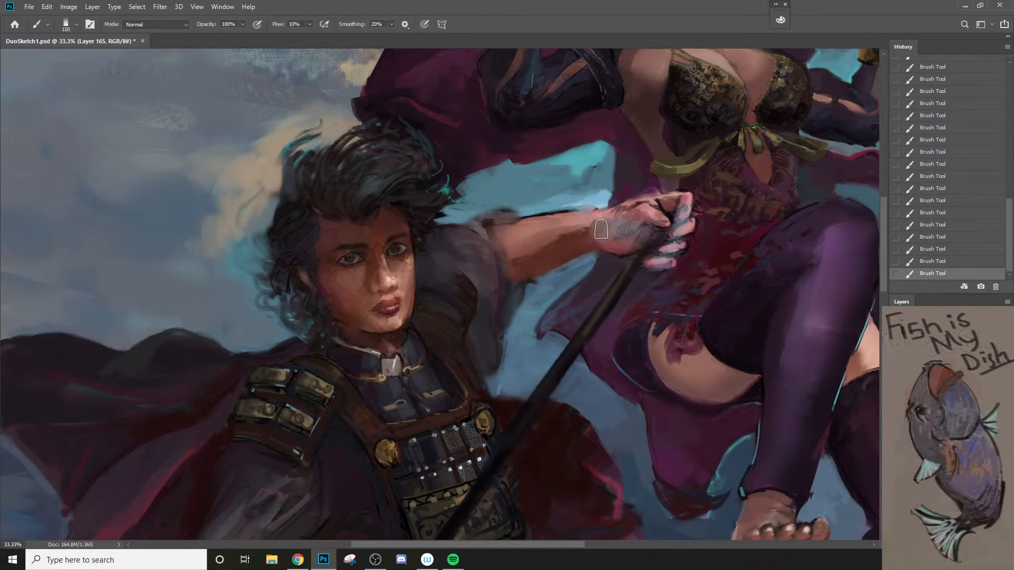
key(bracketleft)
mouse_move(597, 228)
mouse_down()
mouse_move(626, 226)
mouse_move(602, 235)
mouse_move(613, 246)
mouse_move(636, 240)
mouse_move(613, 225)
mouse_move(614, 262)
mouse_move(605, 241)
mouse_move(619, 273)
mouse_move(609, 295)
mouse_move(521, 356)
mouse_up()
key(bracketleft)
key(9)
Step: Soften the shading on the side of the man's nose with a brush of 25 to 35 px at 90% opacity
key(z)
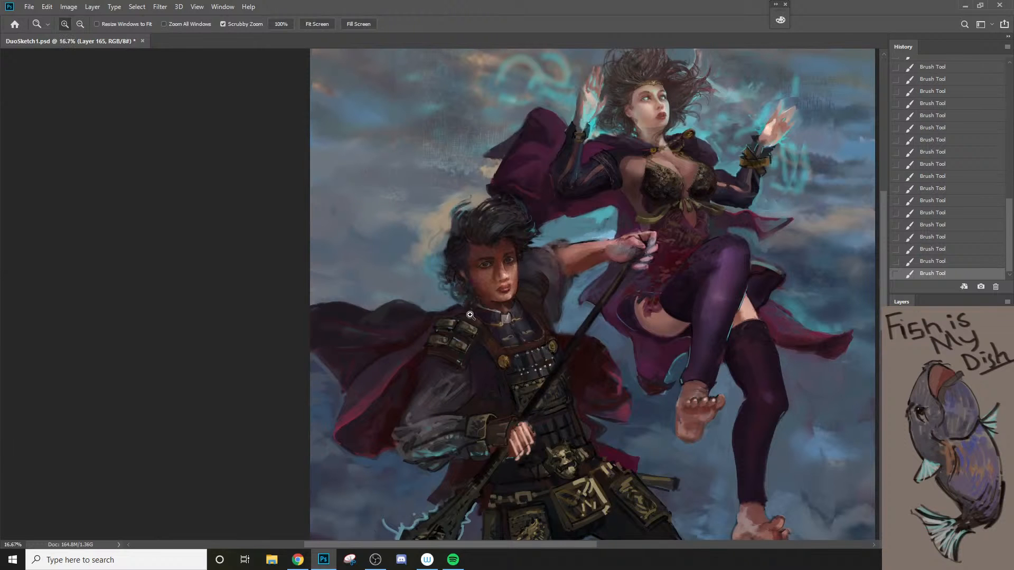
drag(470, 316, 533, 308)
key(b)
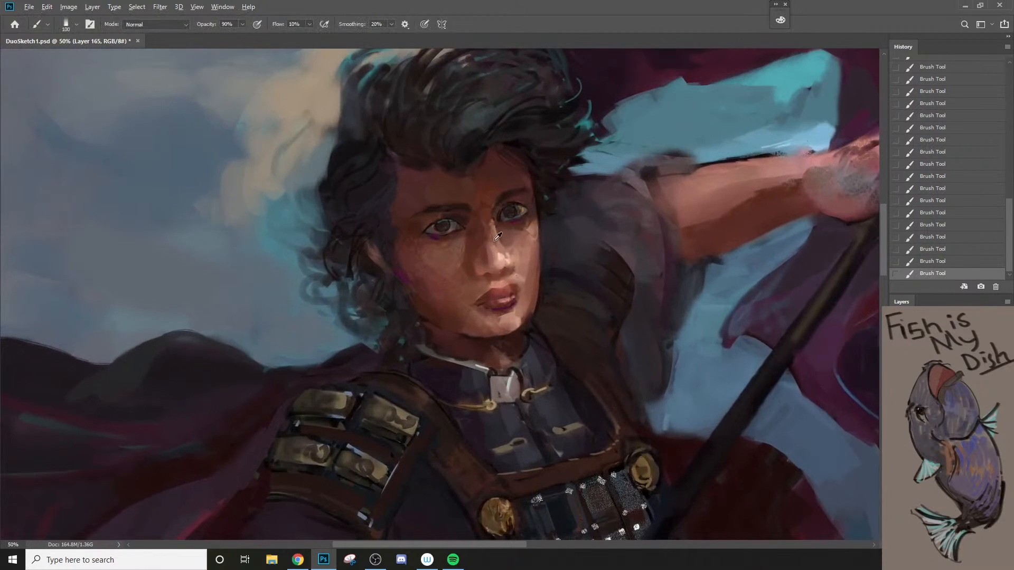
key(bracketleft)
key(bracketleft)
key(bracketleft)
key(bracketleft)
key(bracketleft)
key(bracketleft)
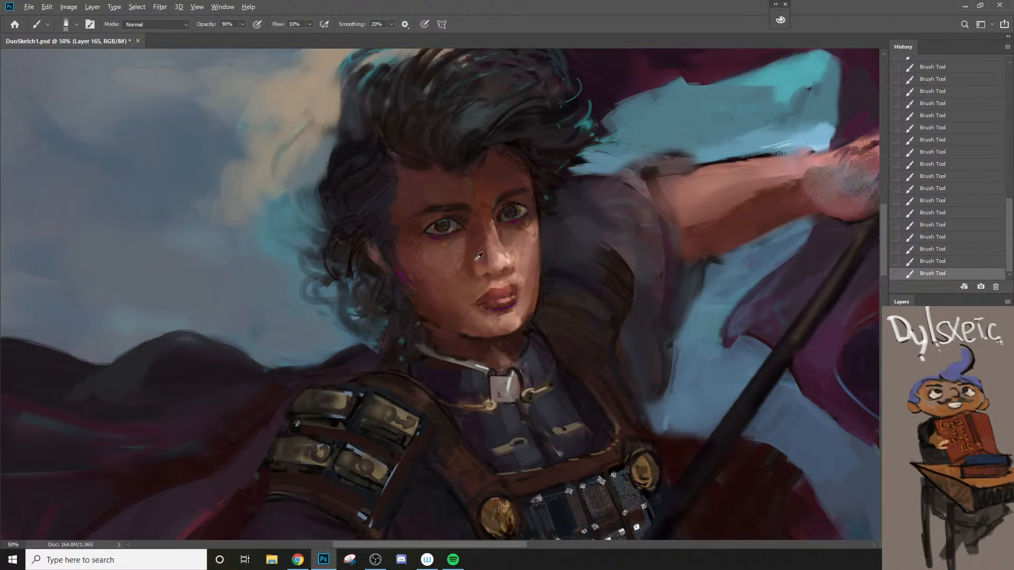
alt+click(486, 260)
key(bracketleft)
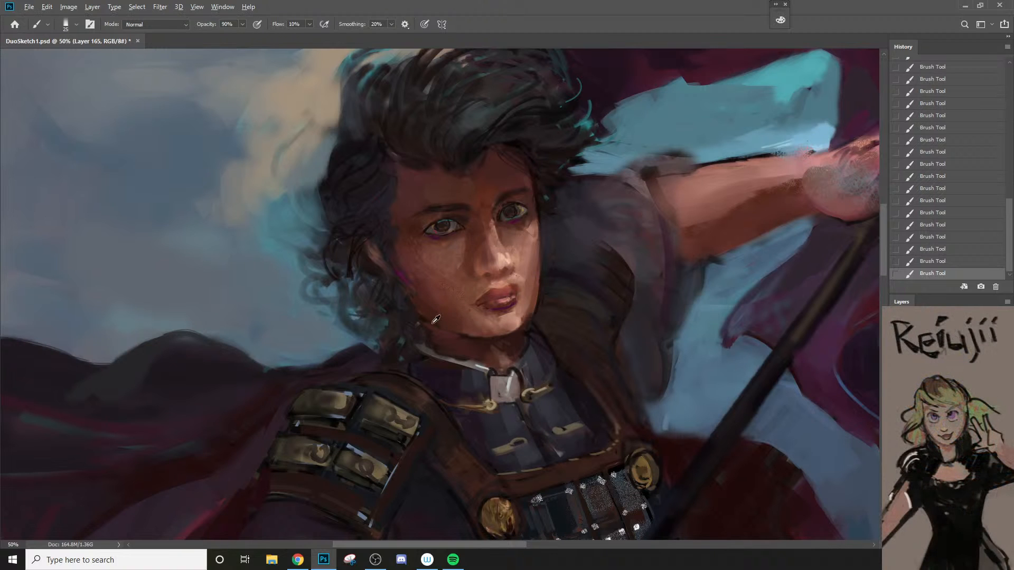
Step: Rework the shadow beneath the man's jaw with a brush of 25 to 40 px
alt+click(448, 345)
key(bracketright)
key(bracketright)
key(bracketright)
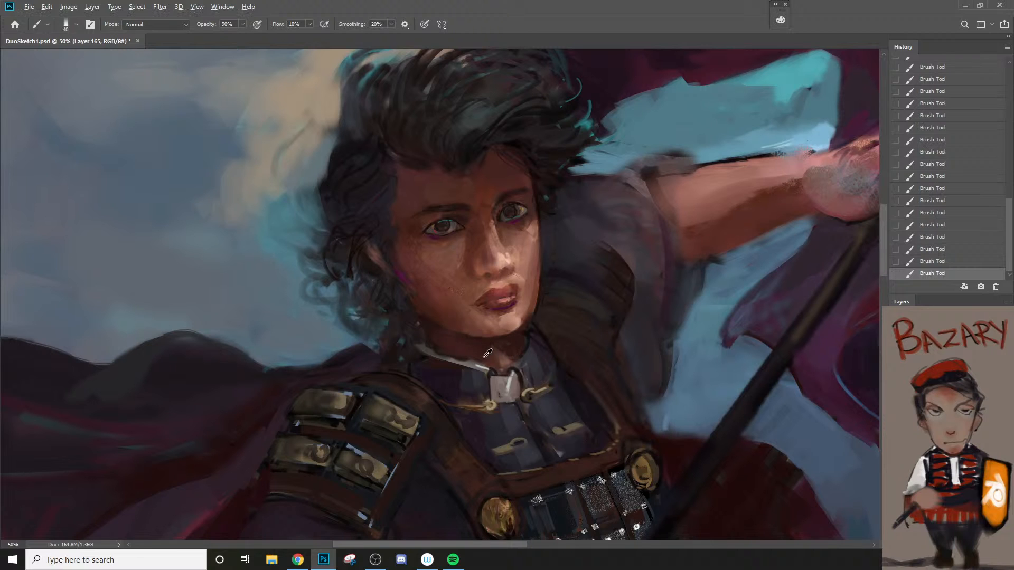
Step: Tone down the light patch on the man's neck above the collar at 80% brush opacity, reducing the brush to 15 px
key(8)
key(bracketright)
key(bracketright)
key(bracketright)
key(bracketleft)
key(bracketleft)
key(bracketleft)
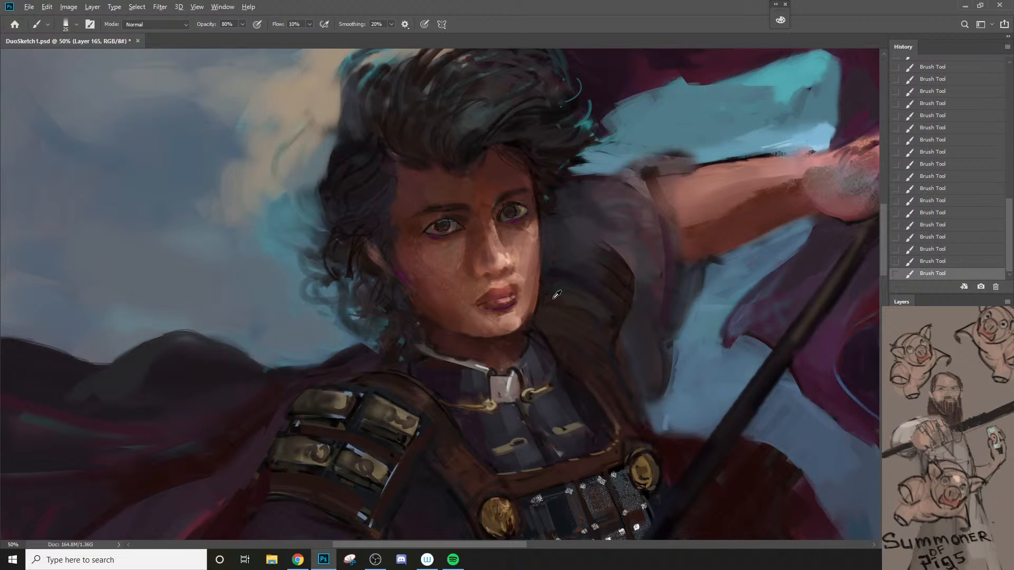
key(bracketleft)
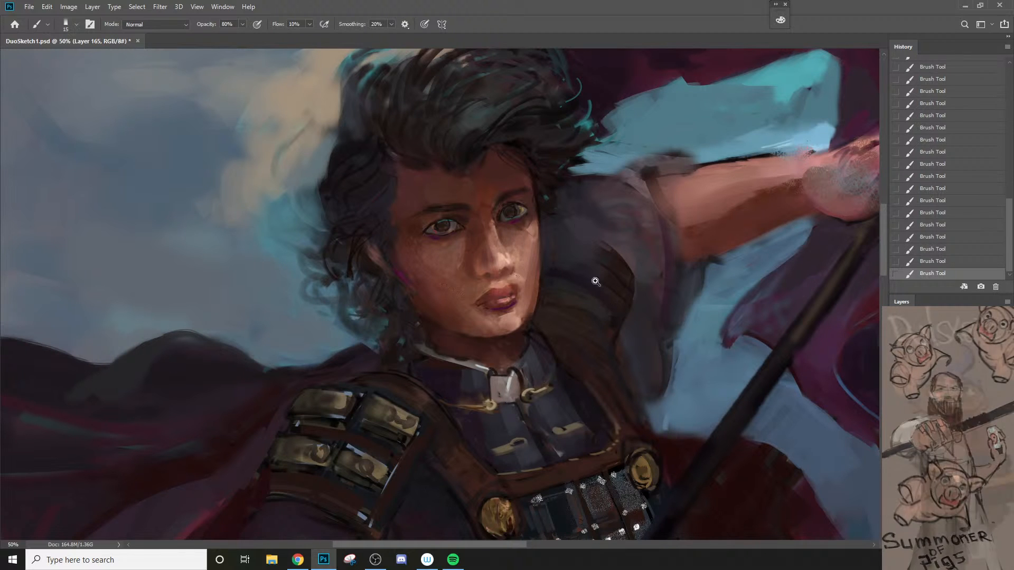
Step: Paint over the rough dark strokes on the man's far shoulder pad with brown at 80% opacity, enlarging the brush to 70 px
alt+click(606, 289)
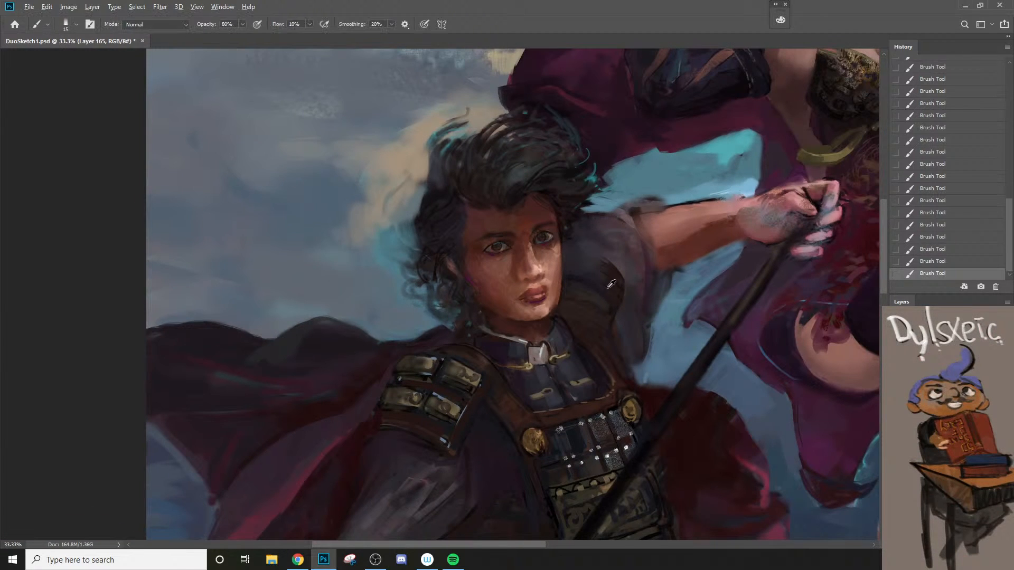
key(bracketright)
alt+click(618, 290)
alt+click(623, 276)
key(bracketright)
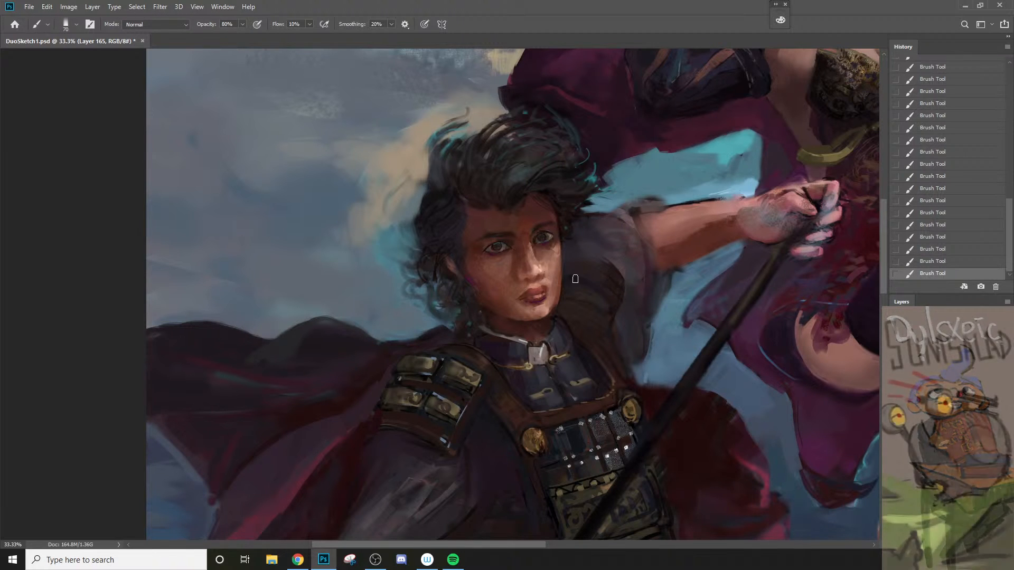
Step: Set the brush opacity to 90% and switch to the Sampled Brush 7 1 brush
key(z)
alt+click(610, 309)
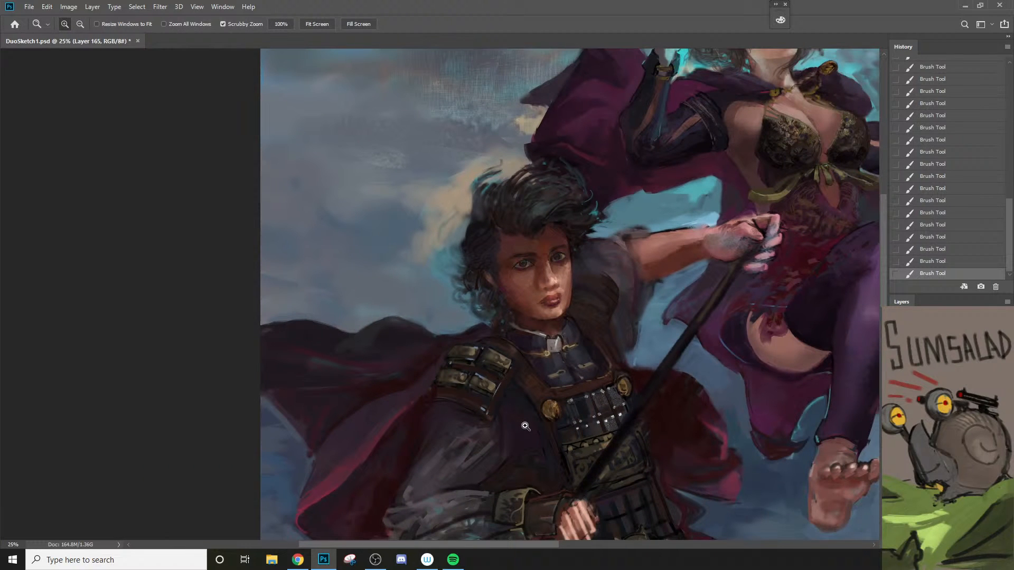
click(555, 331)
key(b)
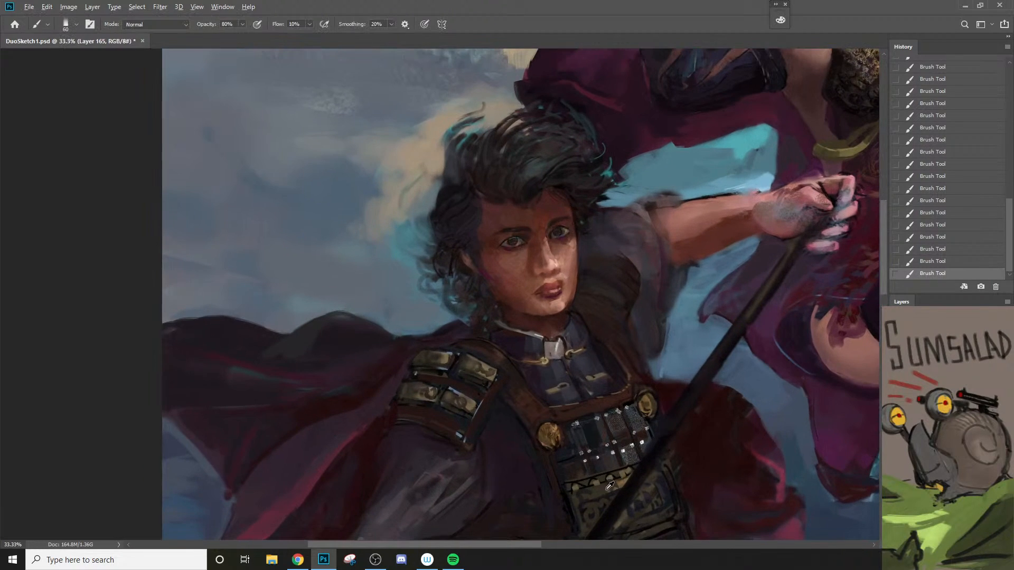
right_click(600, 299)
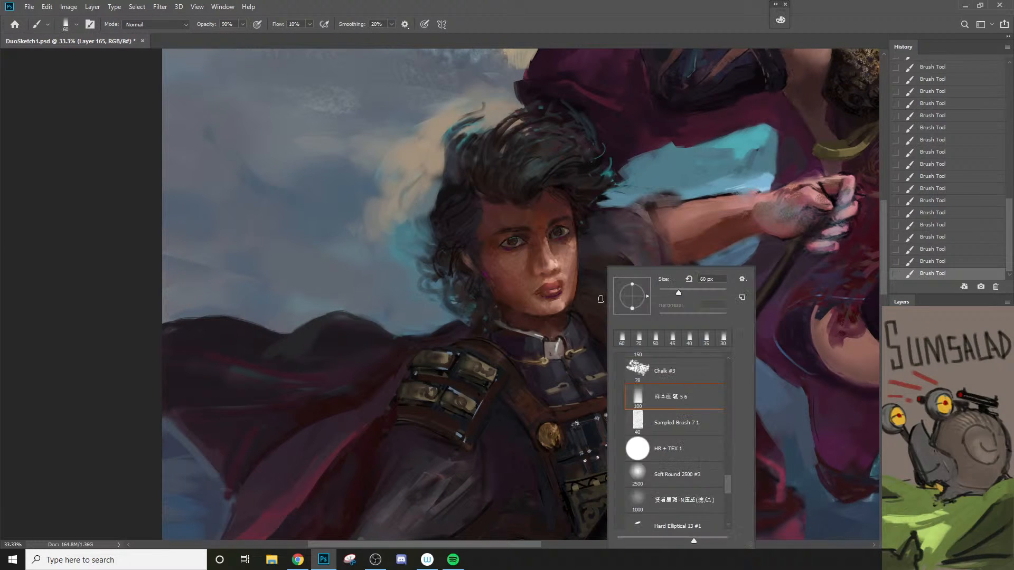
click(676, 422)
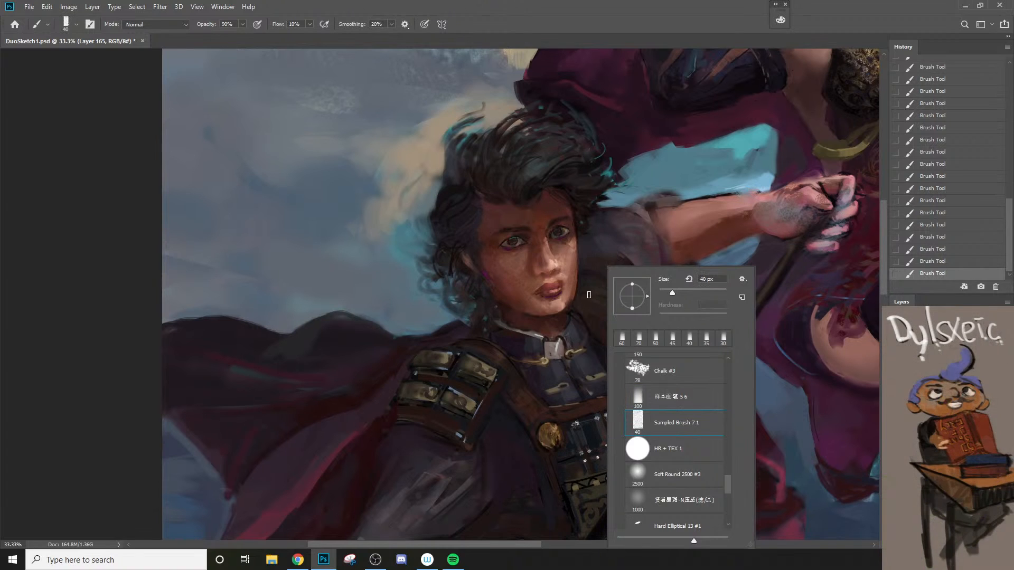
Step: Repaint the olive highlight on the man's far shoulder pad at 90% opacity, undoing the unsatisfactory strokes
click(588, 297)
key(ctrl+z)
key(bracketright)
key(bracketright)
drag(582, 294, 607, 303)
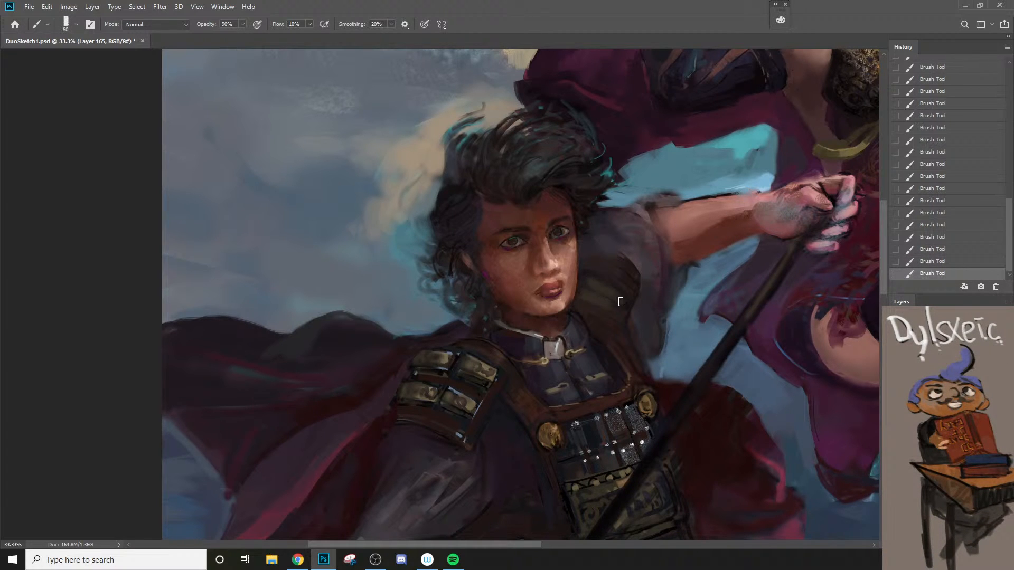
key(ctrl+z)
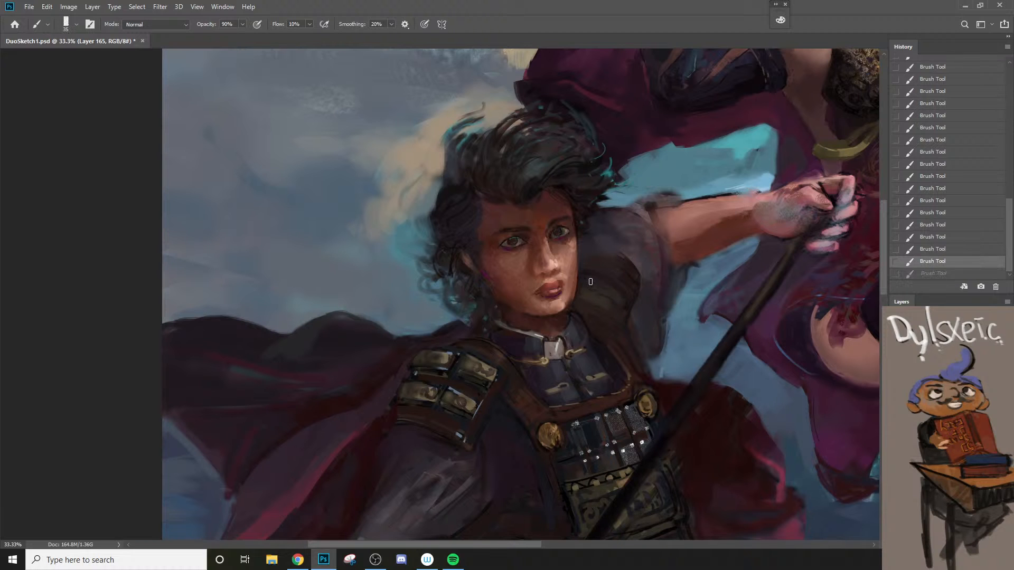
drag(590, 282, 606, 288)
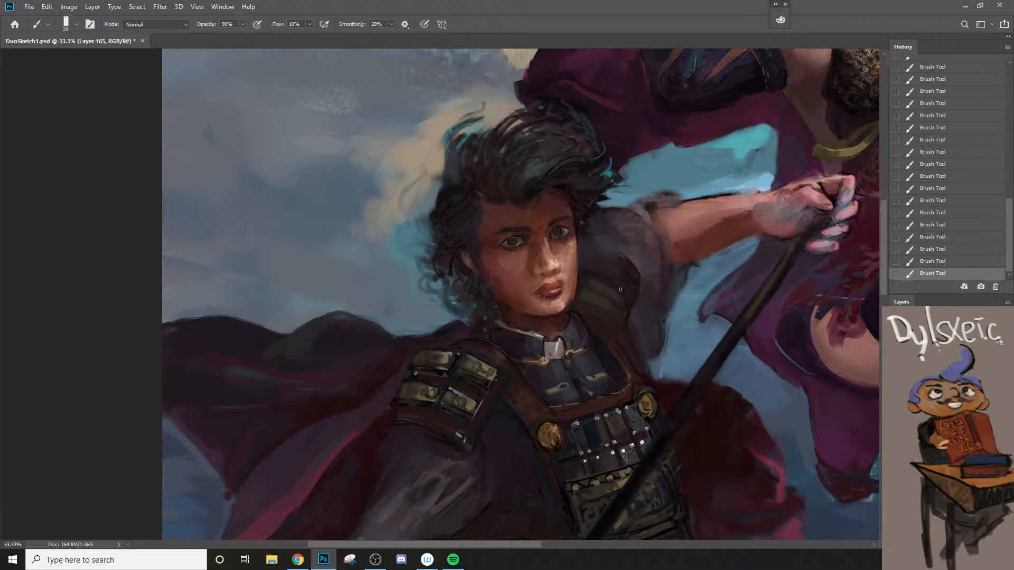
Step: Rework the outer edge of the man's far shoulder pad with a 50 px brush
key(z)
alt+click(606, 365)
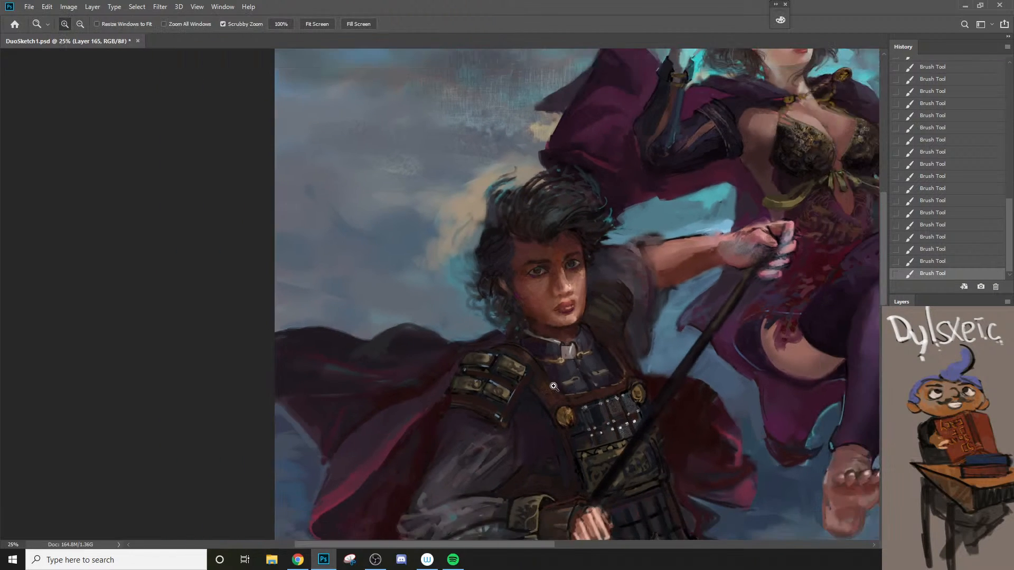
click(570, 374)
key(b)
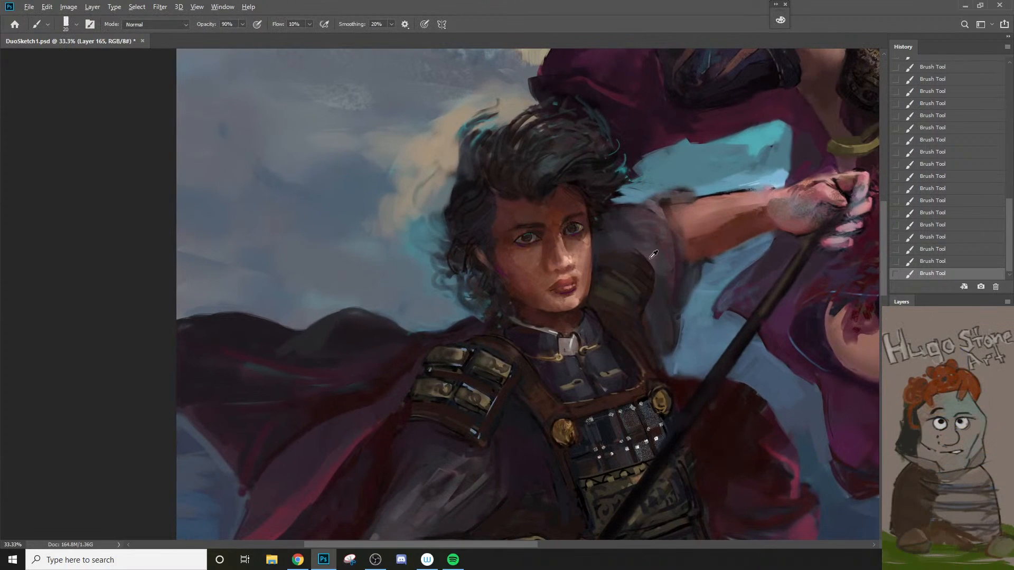
key(])
mouse_move(638, 249)
mouse_down()
mouse_move(661, 280)
mouse_move(657, 296)
mouse_up()
drag(631, 252, 659, 307)
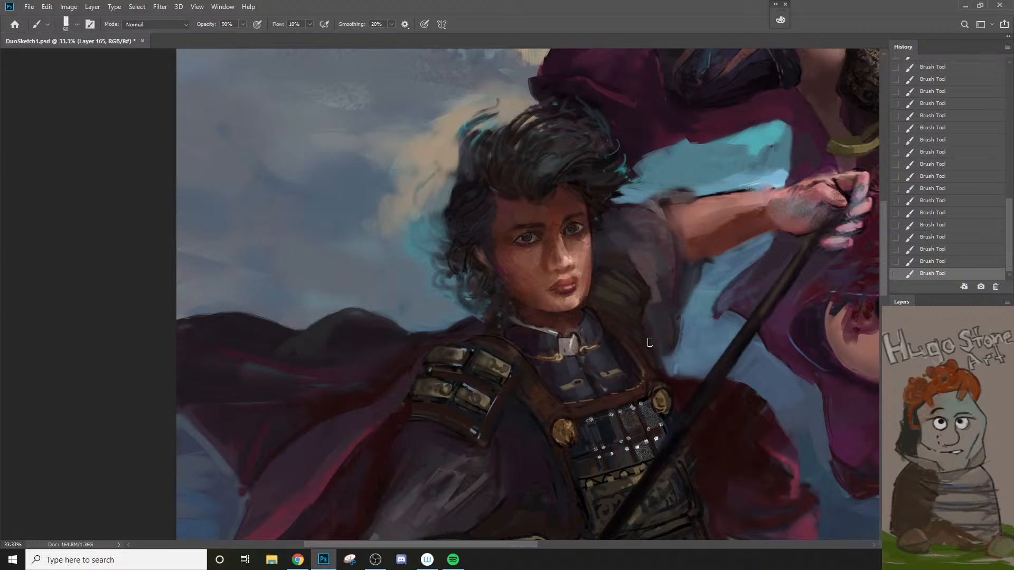
Step: Soften the far shoulder pad and the sleeve behind it at 20% opacity, varying the brush size down to 80 px
alt+click(629, 242)
key(])
key(])
key(2)
key(bracketright)
key(bracketright)
key(bracketright)
mouse_move(644, 259)
mouse_down()
mouse_move(661, 297)
mouse_move(656, 261)
mouse_move(657, 325)
mouse_up()
alt+click(640, 296)
key(bracketleft)
key(bracketleft)
key(bracketleft)
key(bracketleft)
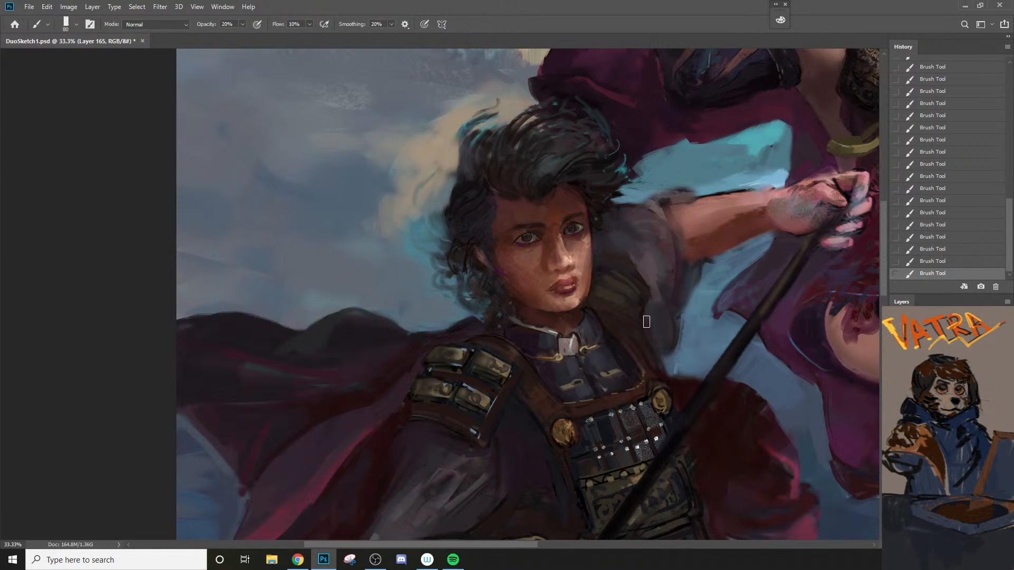
Step: Touch up the lower edge of the man's near shoulder pad with a 30 px brush at 99% opacity
alt+click(661, 316)
alt+click(660, 316)
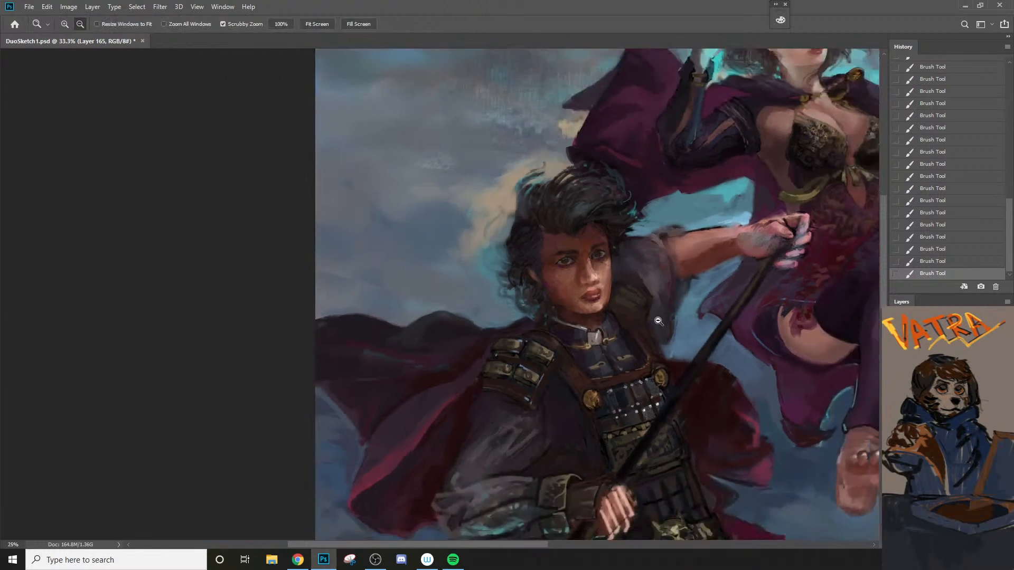
alt+click(660, 316)
drag(808, 376, 640, 314)
drag(494, 217, 566, 312)
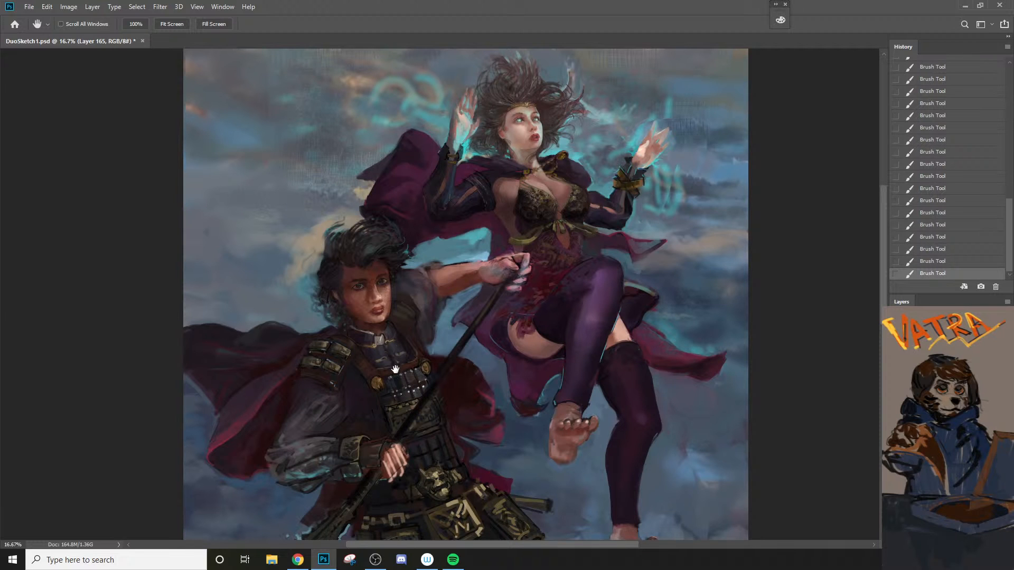
drag(396, 388, 426, 376)
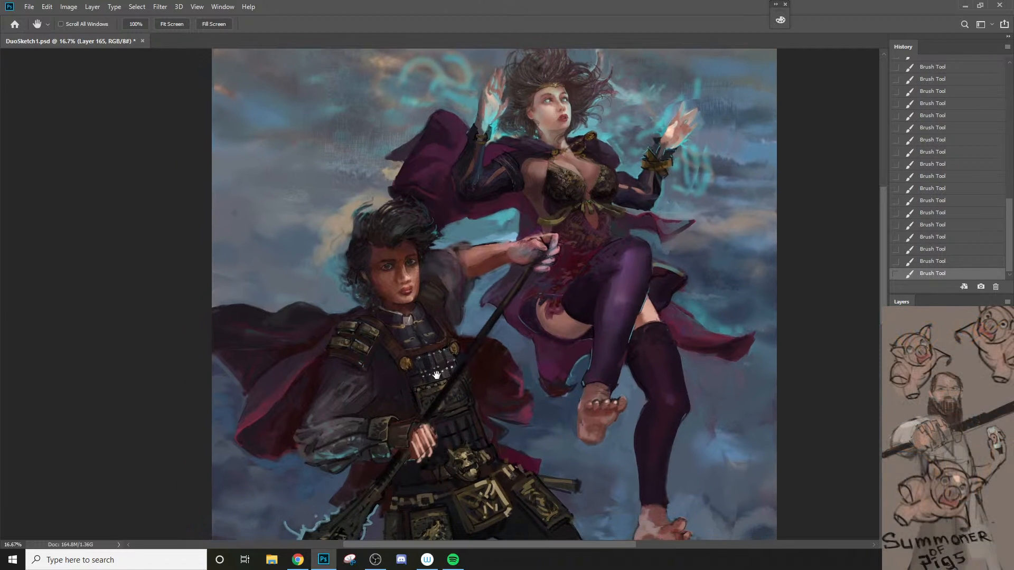
key(z)
click(309, 370)
click(310, 369)
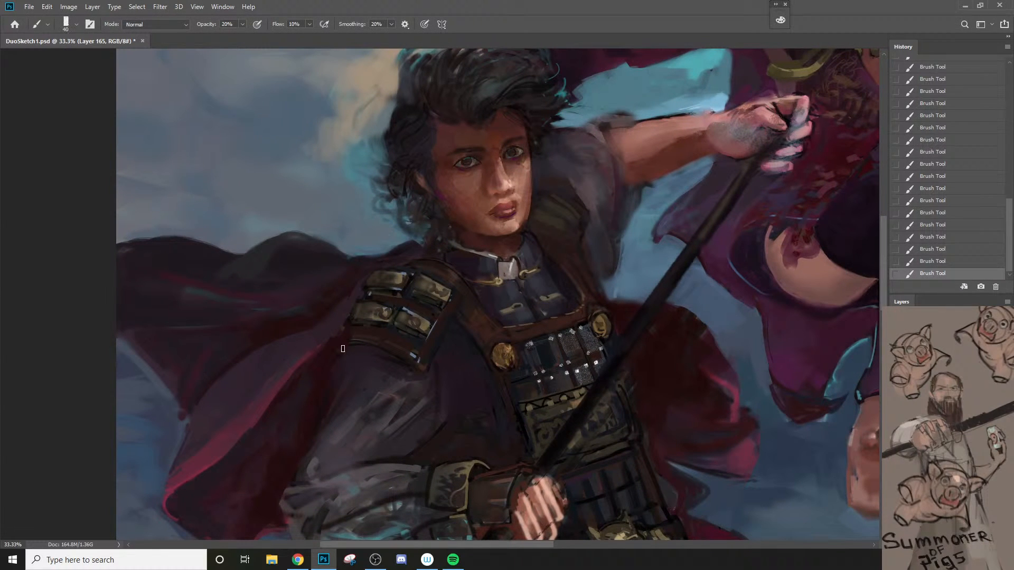
alt+click(365, 328)
key(bracketleft)
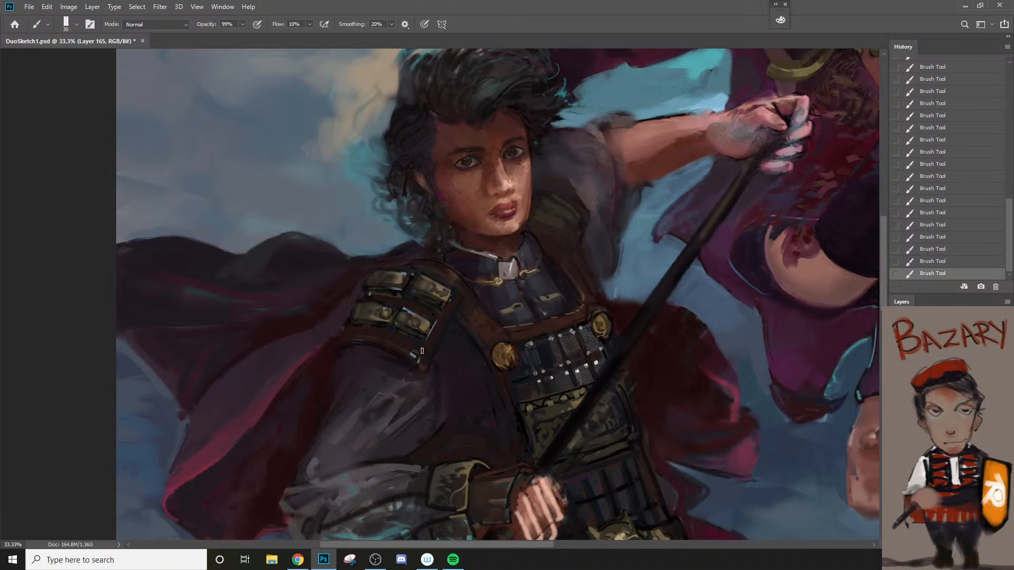
alt+click(363, 337)
Step: Refine the man's brow and the corner of his mouth with small strokes, using a brush as fine as 9 px
key(z)
alt+click(404, 414)
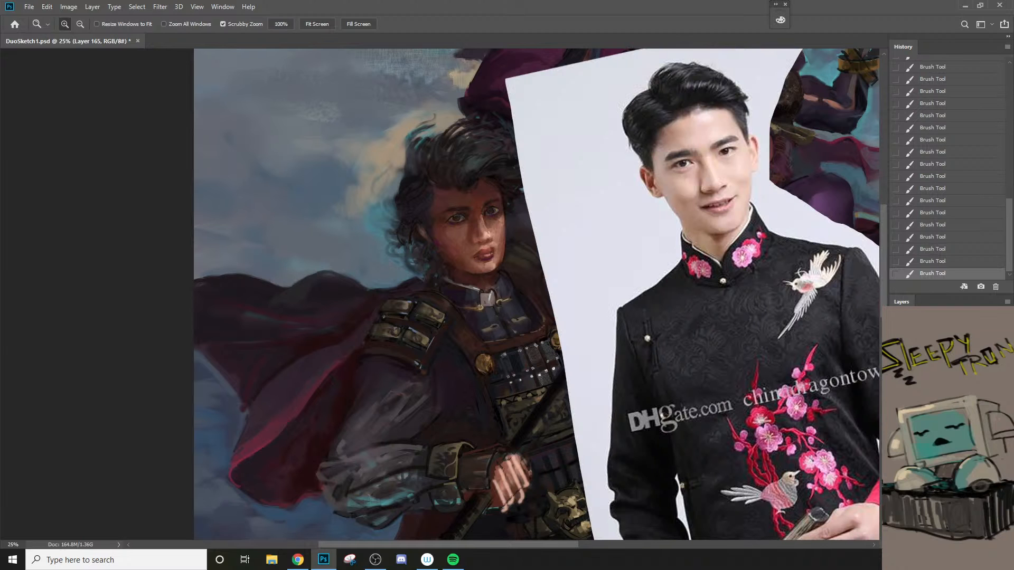
click(497, 297)
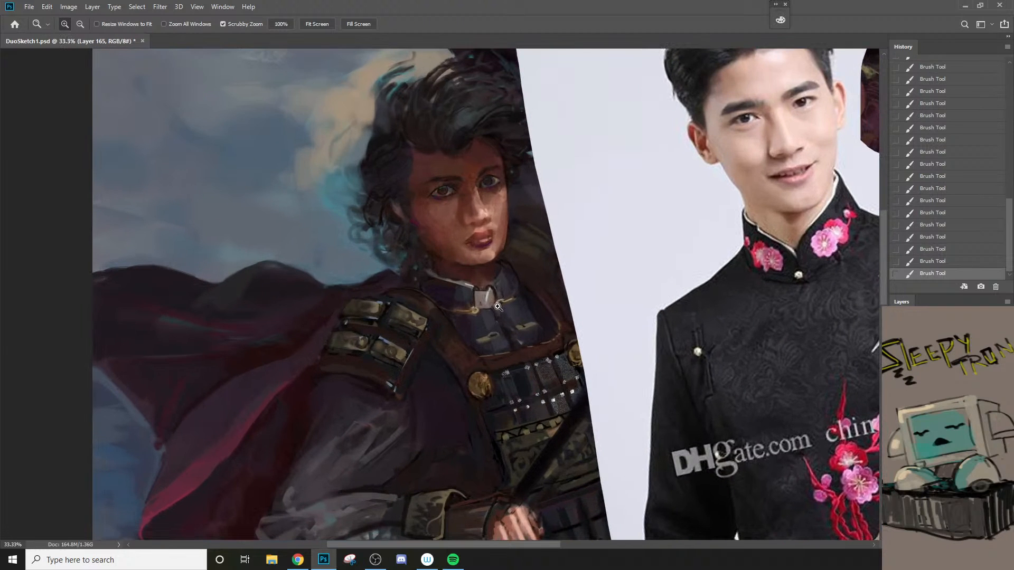
click(483, 231)
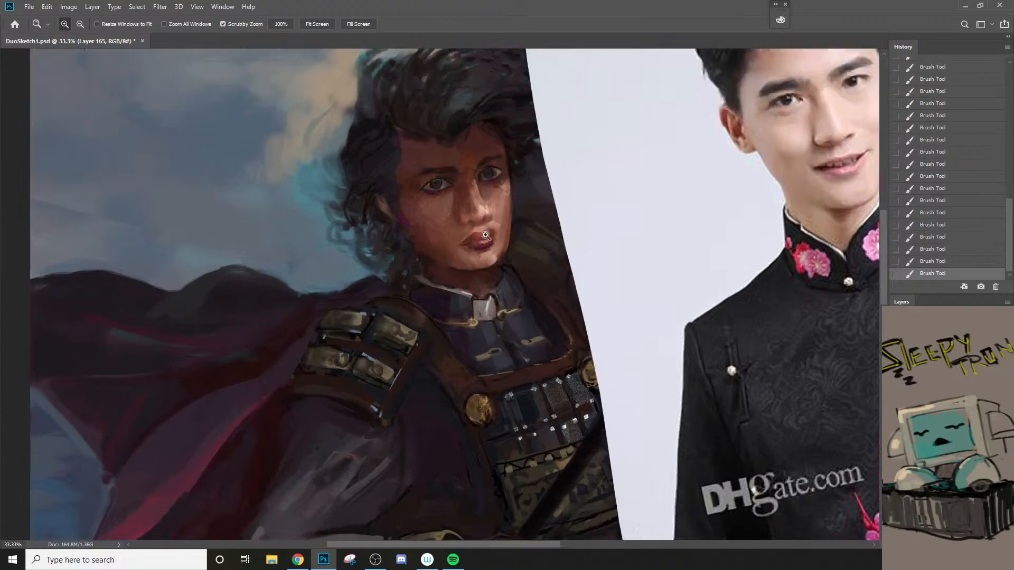
alt+click(483, 244)
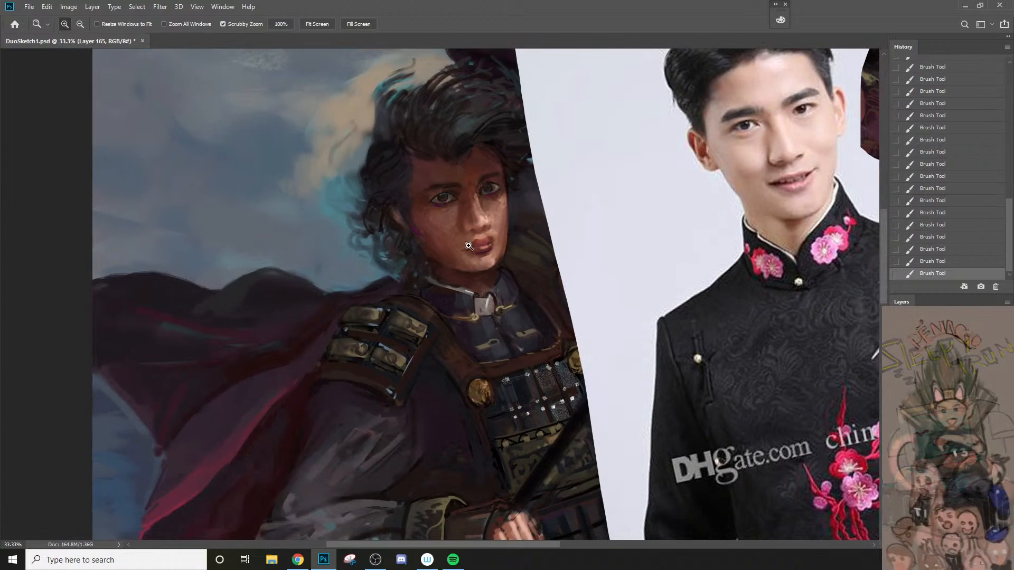
key(b)
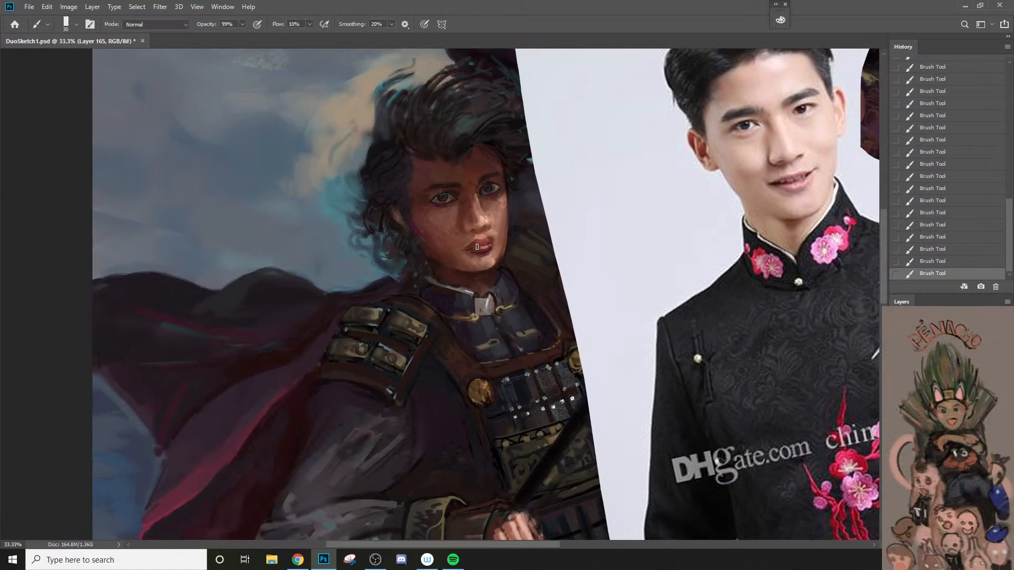
alt+click(482, 174)
key(bracketleft)
key(bracketright)
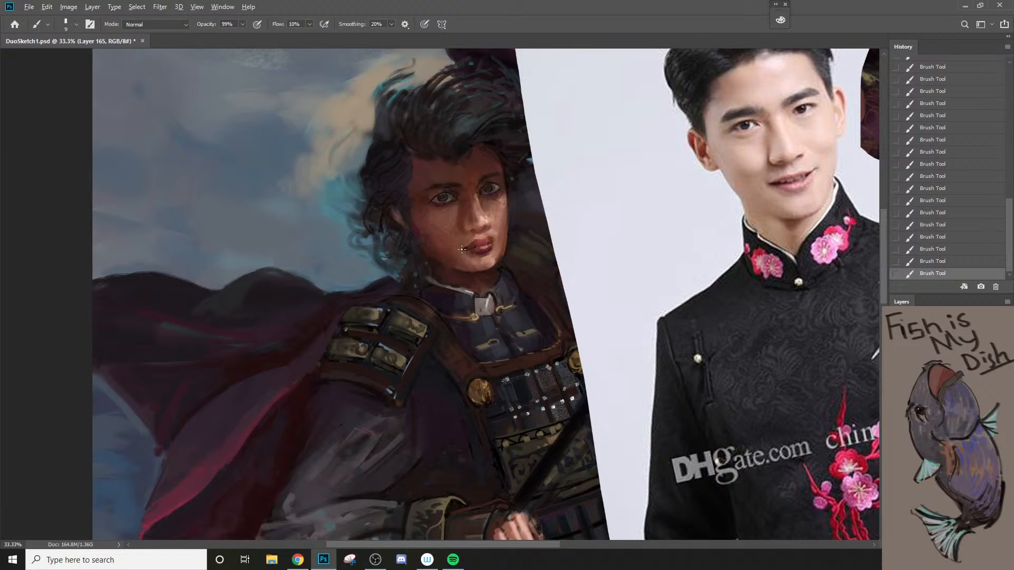
key(bracketright)
Step: Switch to the 样本画笔 5 6 brush and rework the man's cheek and forehead tones, reducing the brush to 50 px
right_click(443, 216)
click(503, 346)
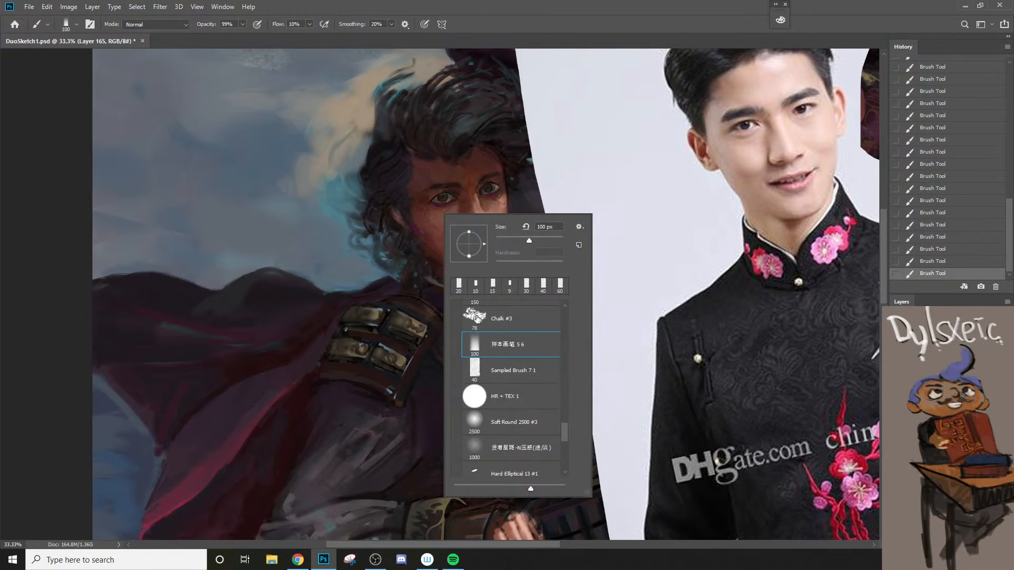
click(434, 233)
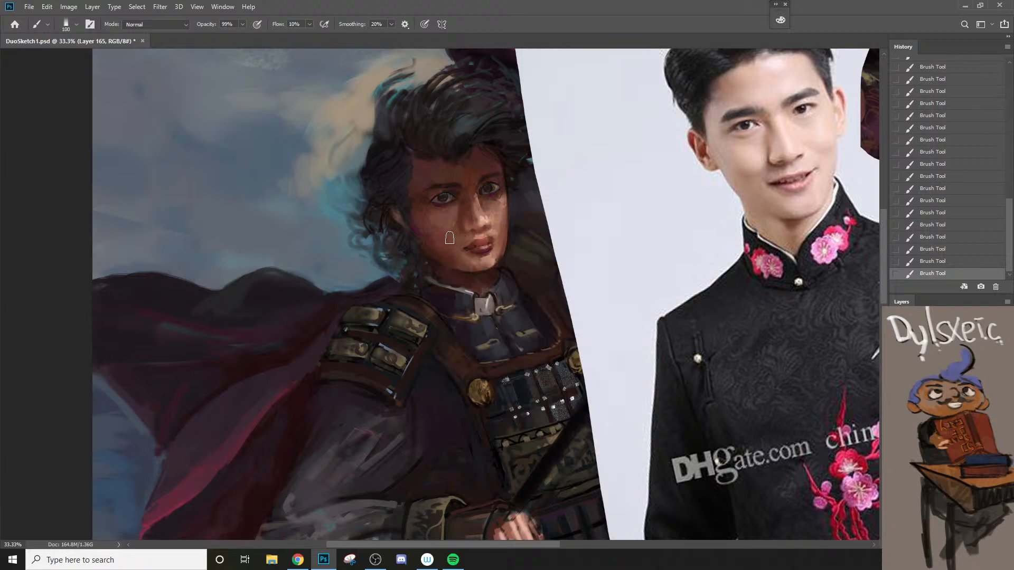
key(bracketleft)
key(bracketleft)
alt+click(474, 159)
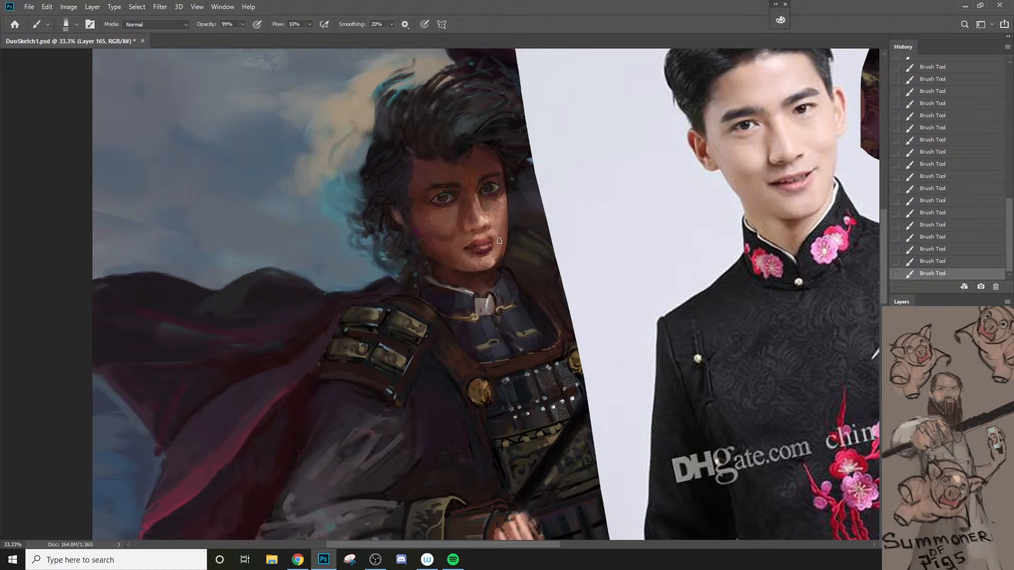
alt+click(443, 242)
Step: Switch to the Chalk #3 brush and set the foreground to a greyer version of the cheek's sampled brown
right_click(460, 286)
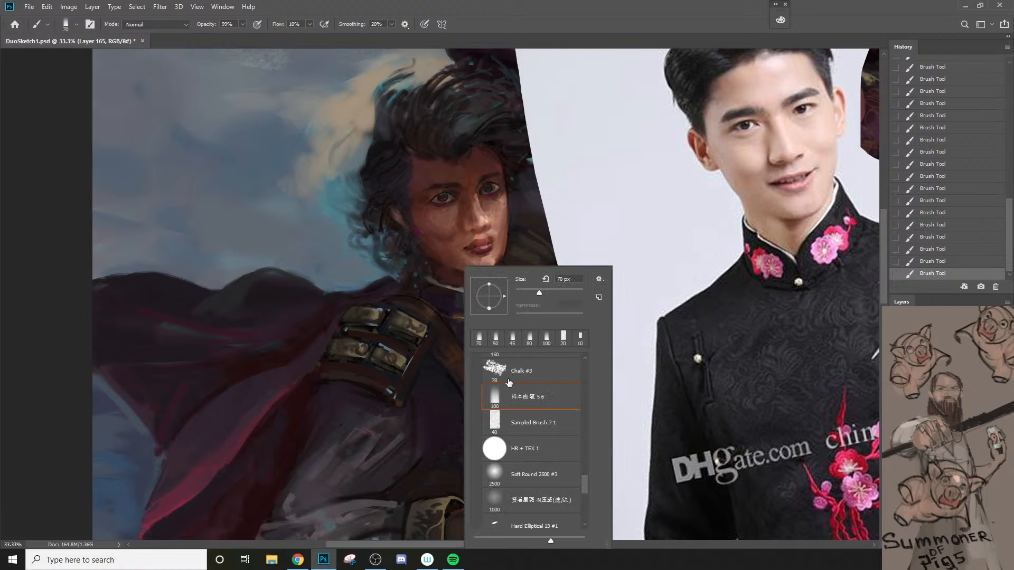
click(518, 373)
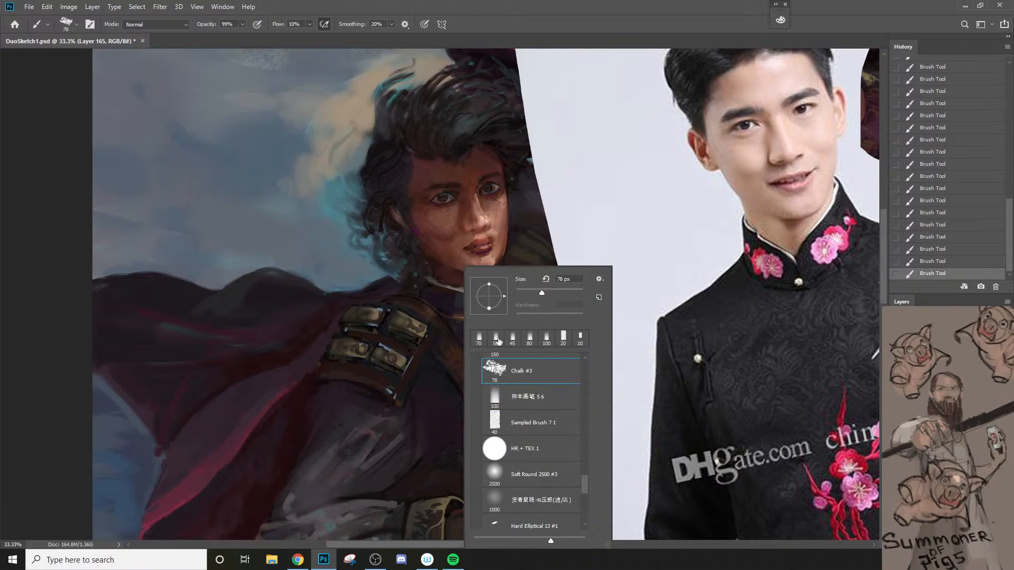
alt+click(443, 218)
key(n)
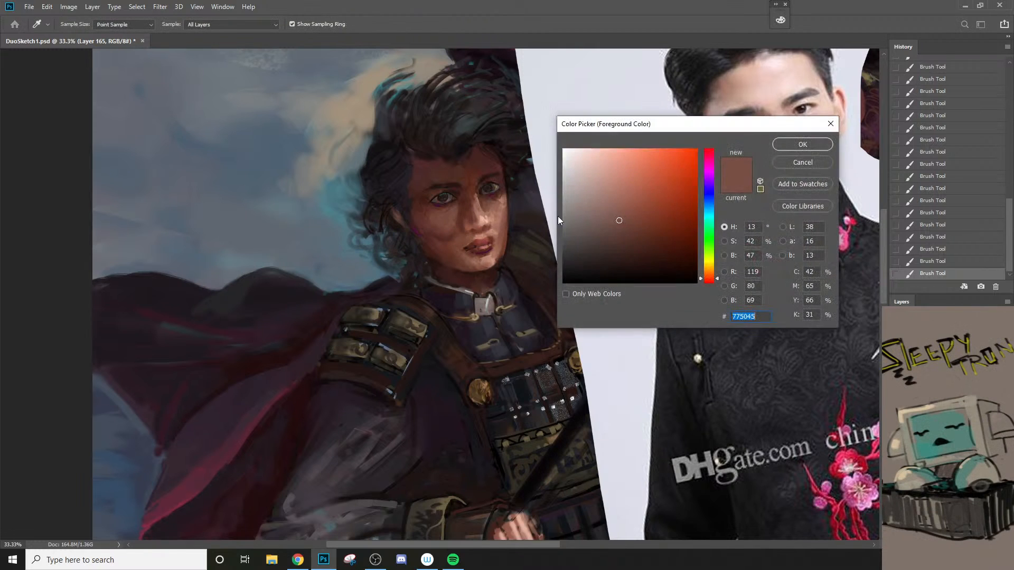
click(589, 225)
click(803, 145)
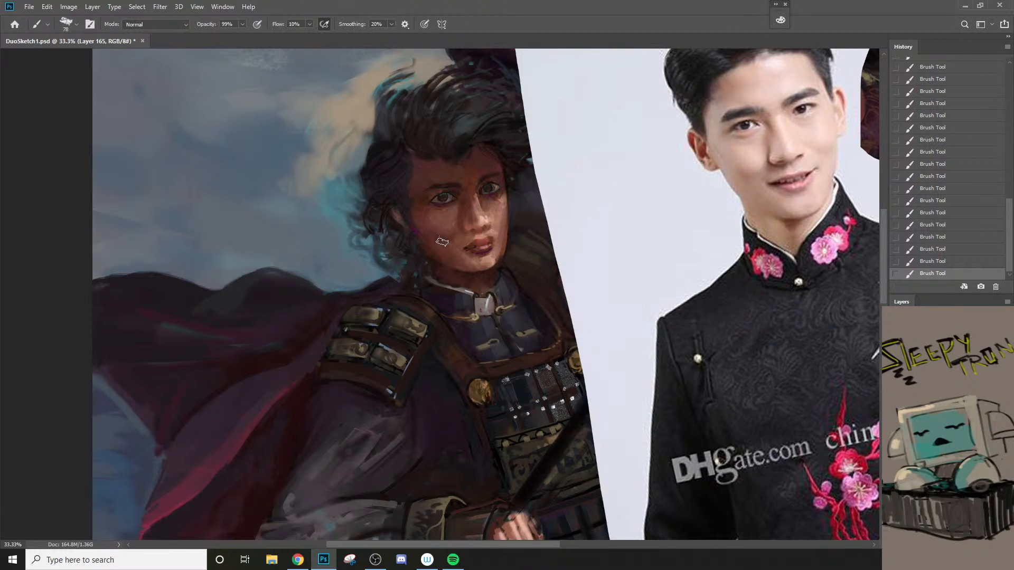
Step: Add a chalk texture stroke to the man's shadowed cheek and fade it to 22% opacity
mouse_move(433, 222)
mouse_down()
mouse_move(426, 220)
mouse_move(444, 248)
mouse_up()
key(ctrl+shift+f)
text(22)
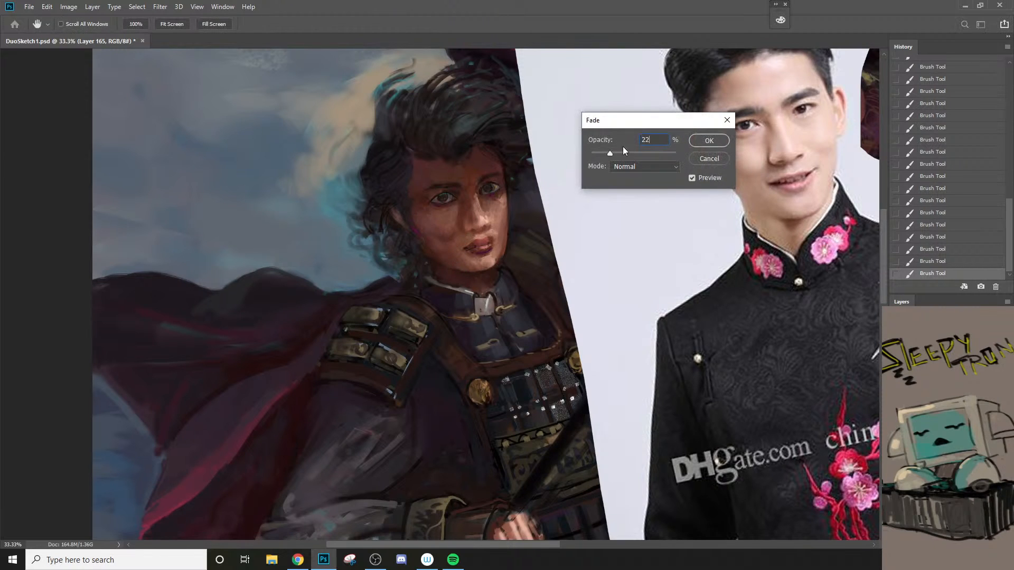
click(710, 141)
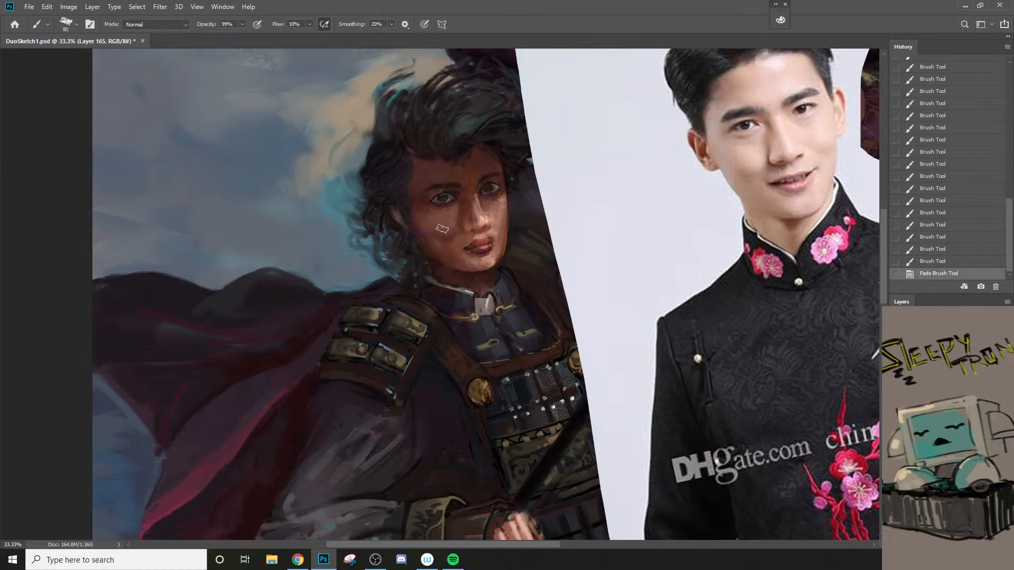
Step: Redo the chalk stroke over the man's cheek and jaw with the brush reduced to 50 px
drag(424, 220, 439, 247)
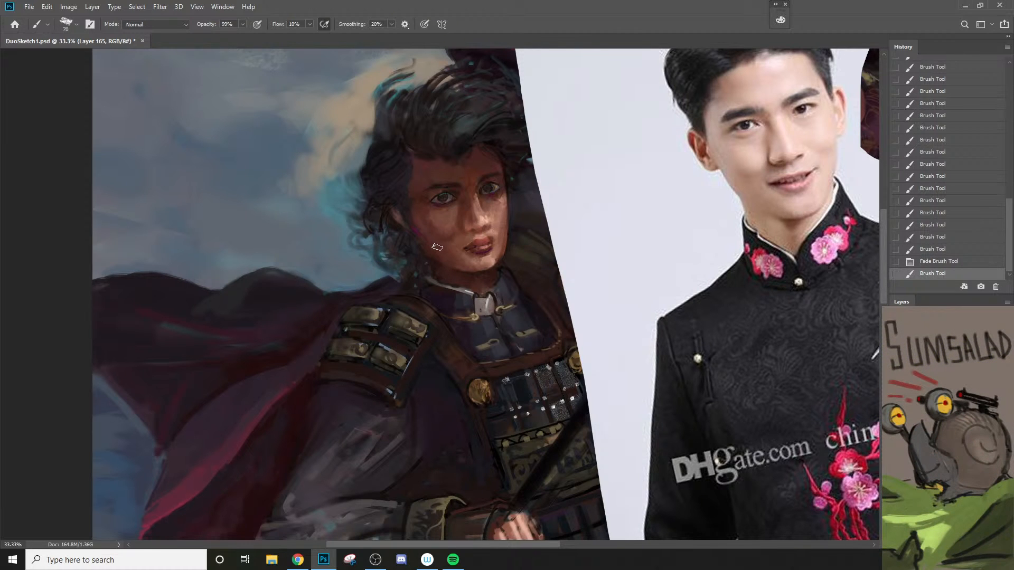
key(bracketleft)
key(ctrl+z)
drag(418, 215, 453, 268)
Step: Switch to the HR + TEX 1 brush and blend the man's cheek beside the mouth, raising the flow to 70%
right_click(441, 257)
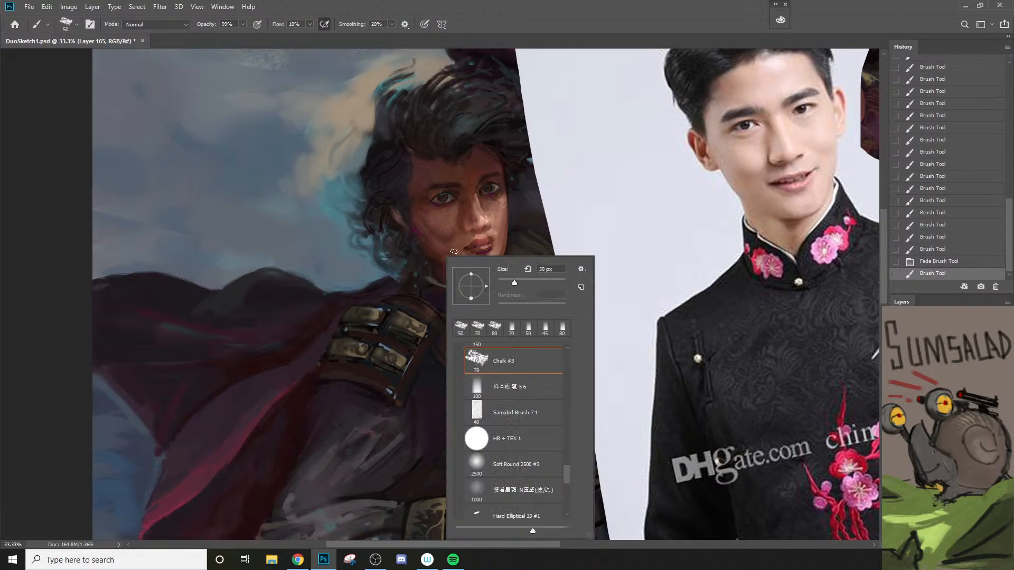
click(510, 441)
click(428, 212)
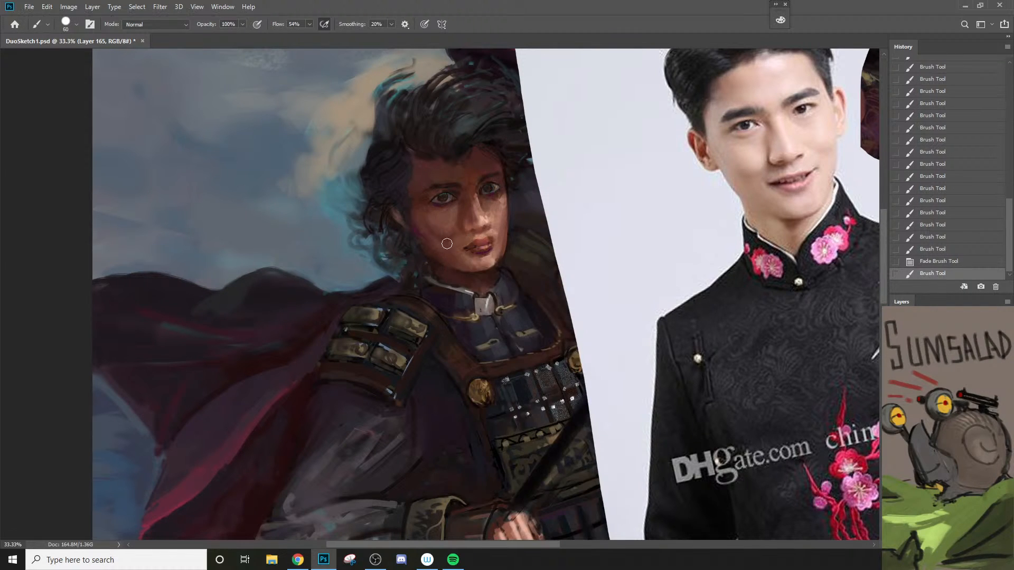
drag(447, 243, 448, 249)
key(7)
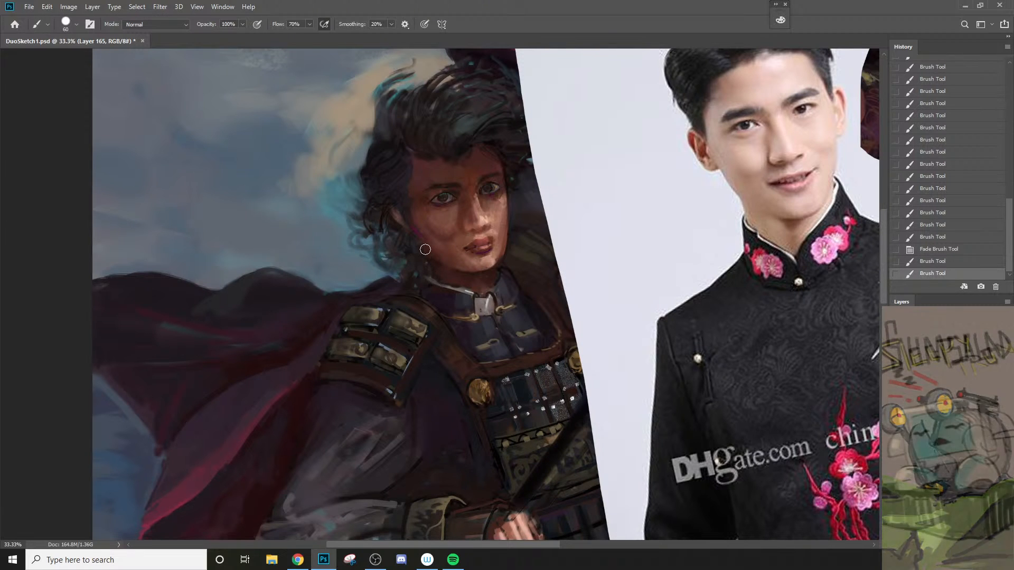
drag(442, 241, 461, 245)
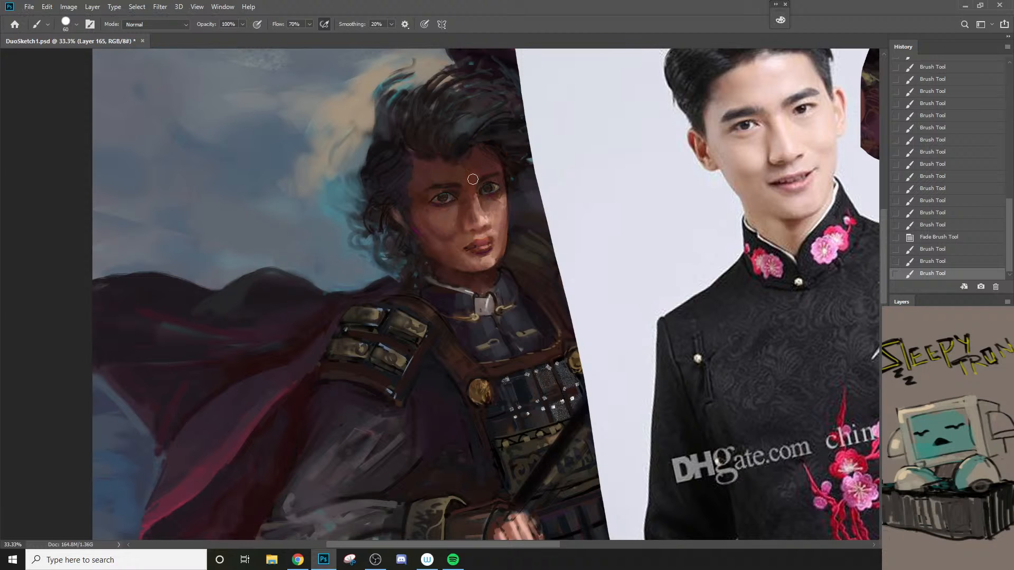
Step: Choose a reddish brown and shade the side of the man's nose and inner cheek, reducing the brush to 45 px
key(n)
click(654, 225)
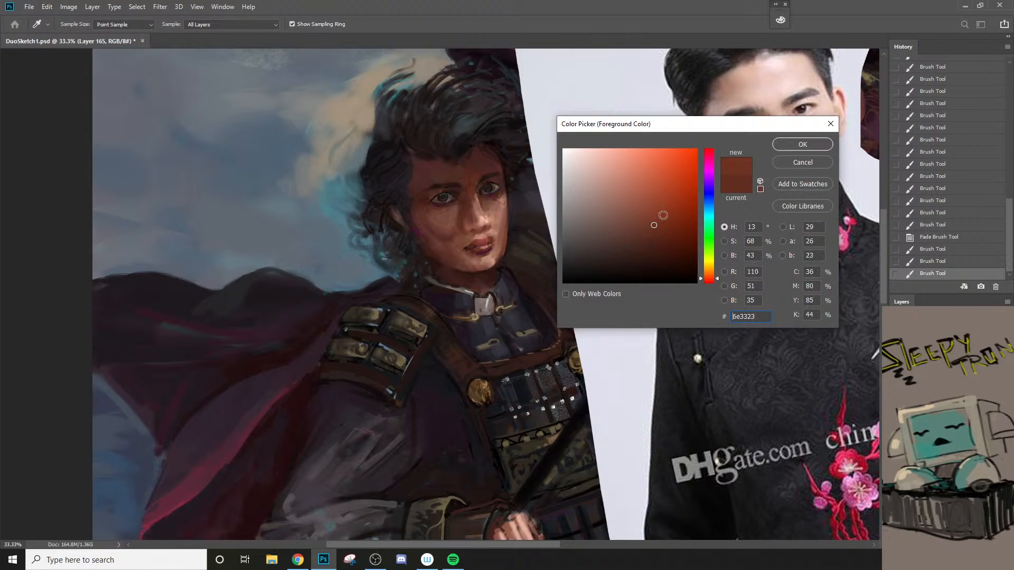
click(803, 144)
drag(459, 210, 477, 207)
key([)
key([)
key([)
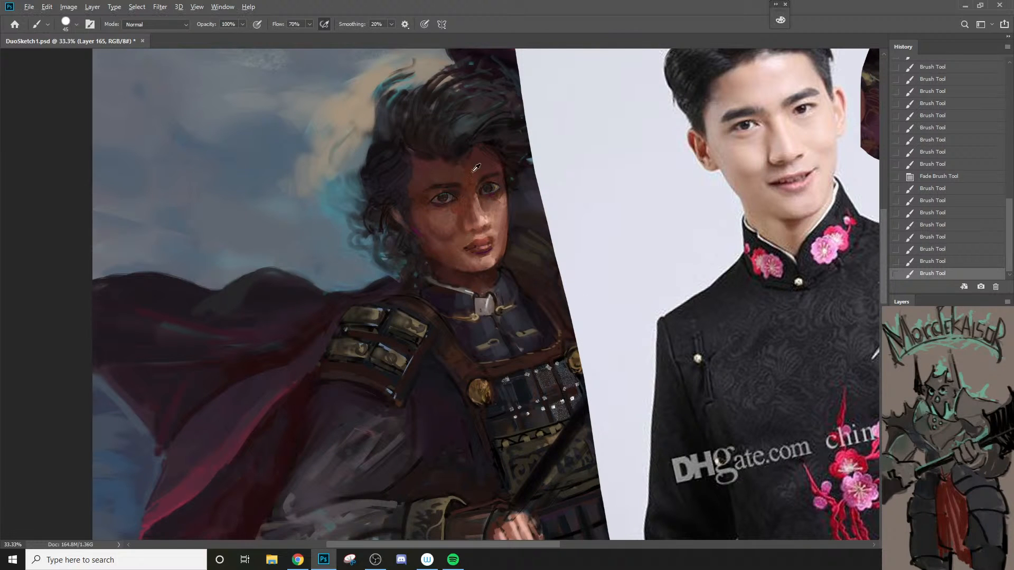
drag(470, 216, 473, 197)
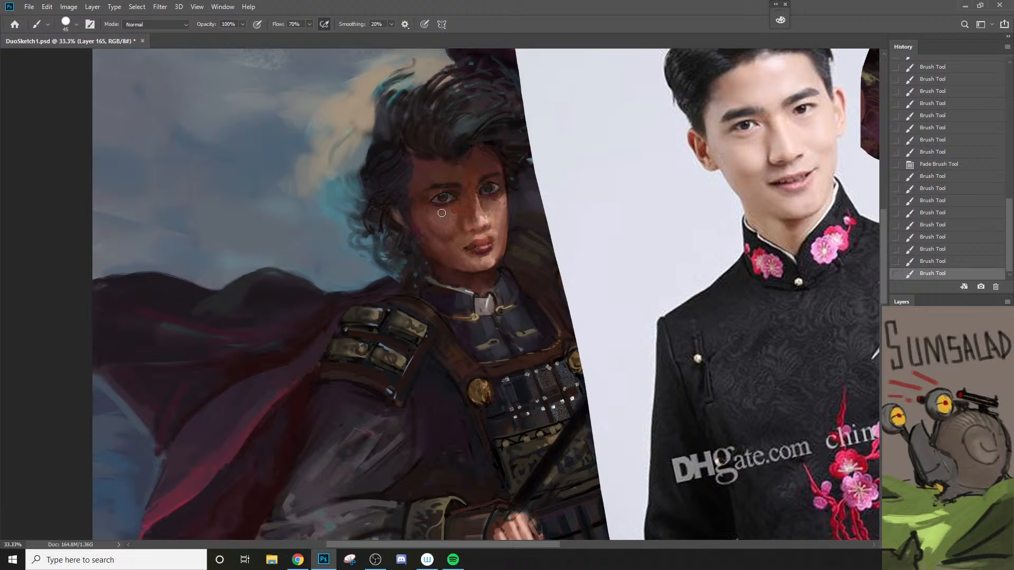
Step: Paint short strokes over the man's shadowed cheek below the eye, enlarging the brush to 90 px
drag(428, 209, 465, 205)
key(])
alt+click(425, 210)
drag(426, 217, 430, 227)
key(])
key(])
drag(430, 214, 447, 233)
key(])
key(])
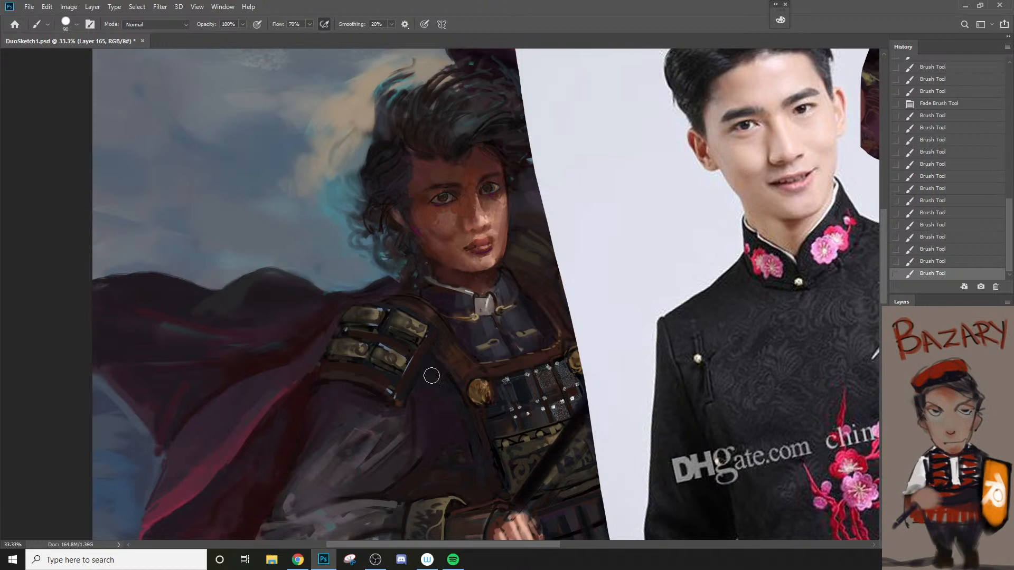
Step: Blend the man's shadowed cheek beside the nose with a 125 px brush at 20% flow
key(])
key(])
key(shift+2)
drag(443, 218, 455, 231)
Step: Set the brush mode to Dissolve and add grainy texture across the man's shadowed cheek, reducing the brush to 80 px
click(158, 24)
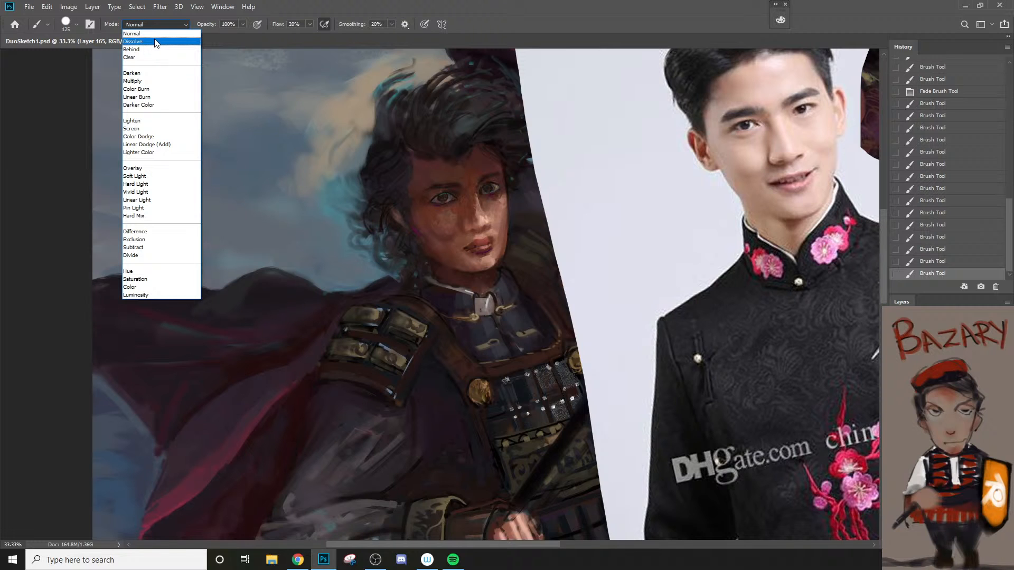
click(152, 43)
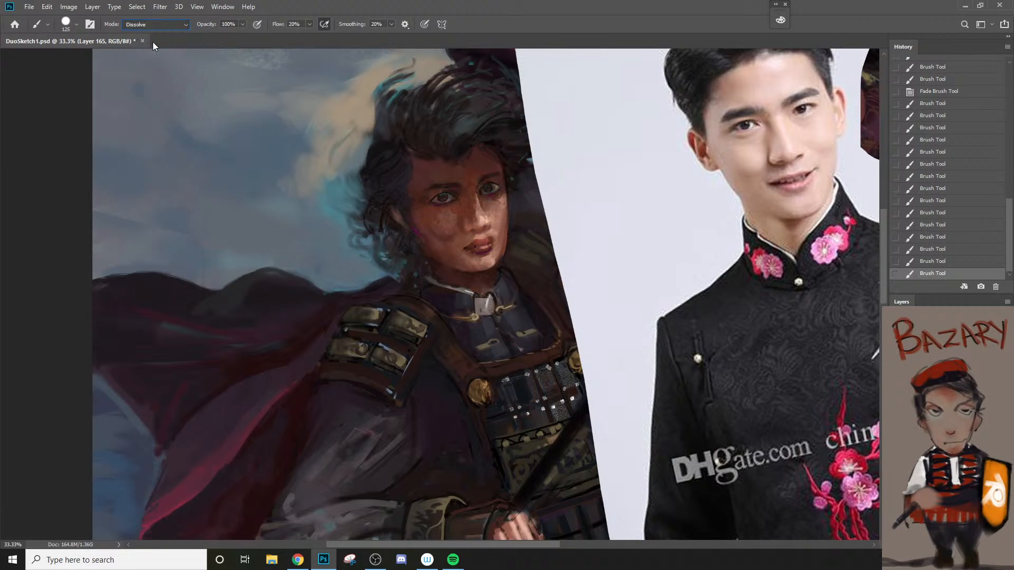
mouse_move(430, 219)
mouse_down()
mouse_move(454, 250)
mouse_move(466, 220)
mouse_up()
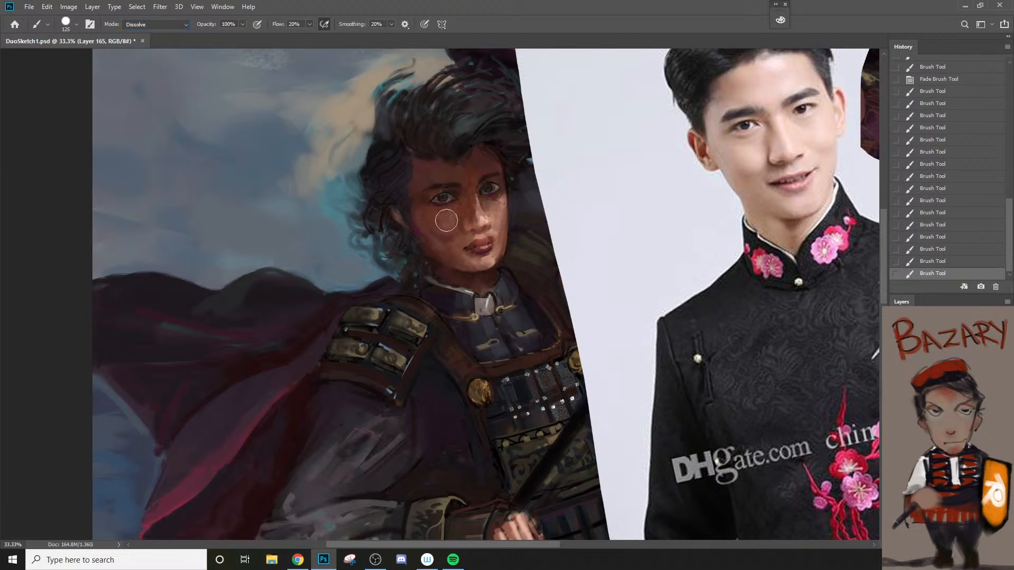
key(bracketleft)
key(bracketleft)
key(bracketleft)
key(bracketleft)
key(bracketright)
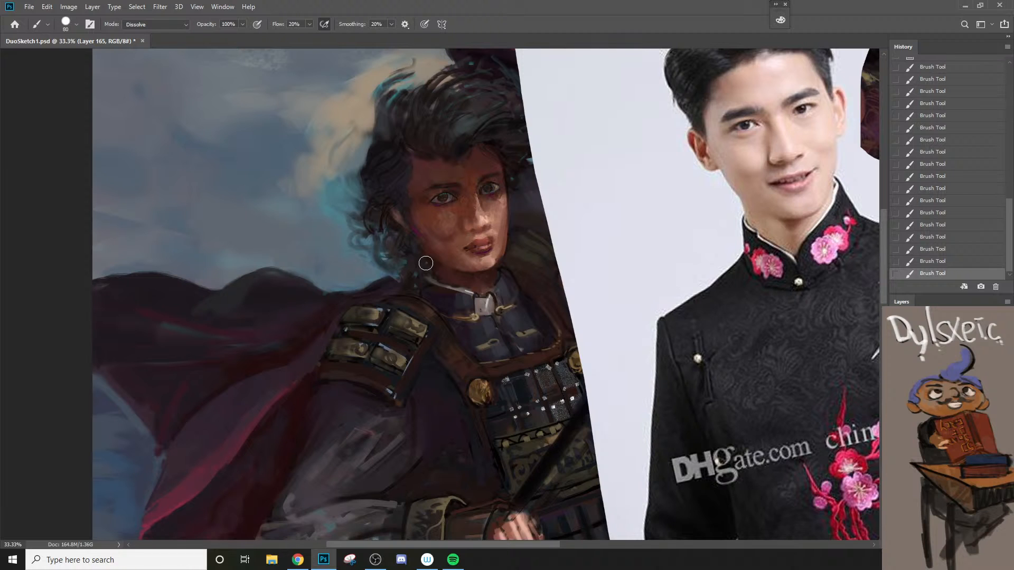
Step: Sample a light skin tone and touch up the man's lit cheek and the base of his nose, reducing the brush to 25 px
alt+click(491, 216)
drag(493, 216, 494, 211)
key(bracketleft)
key(bracketleft)
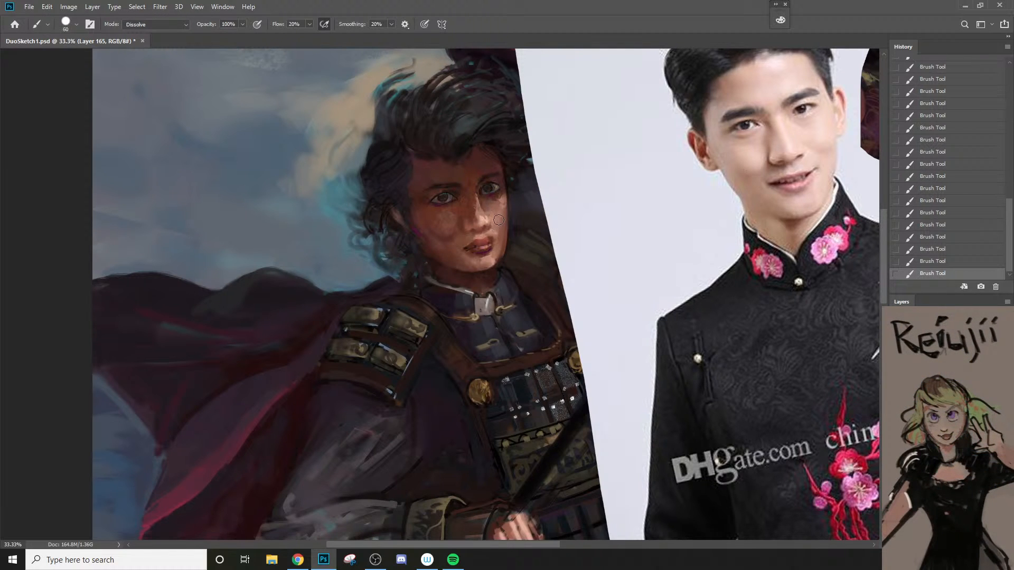
key(bracketleft)
key(bracketleft)
key(bracketleft)
alt+click(478, 228)
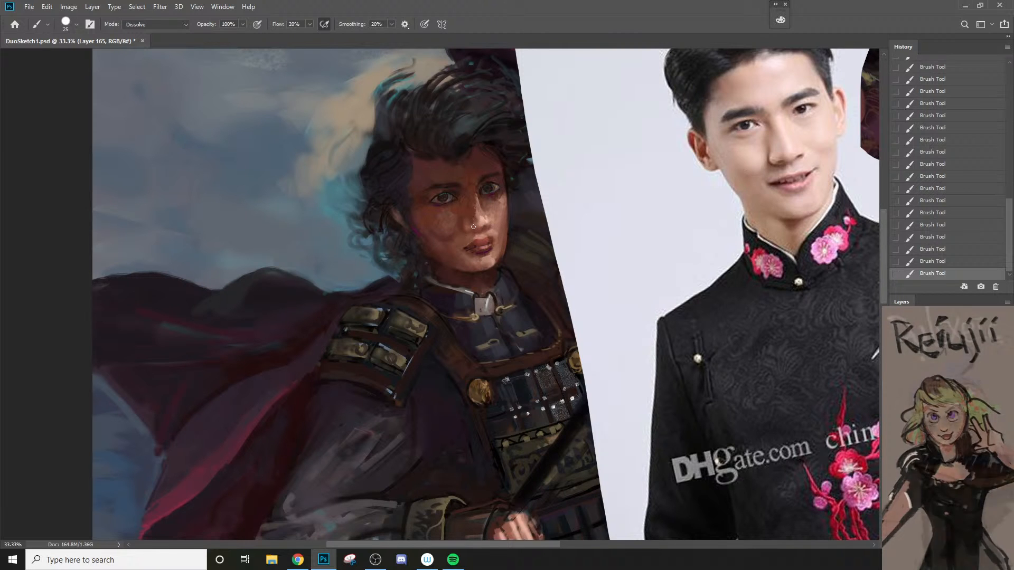
alt+click(472, 223)
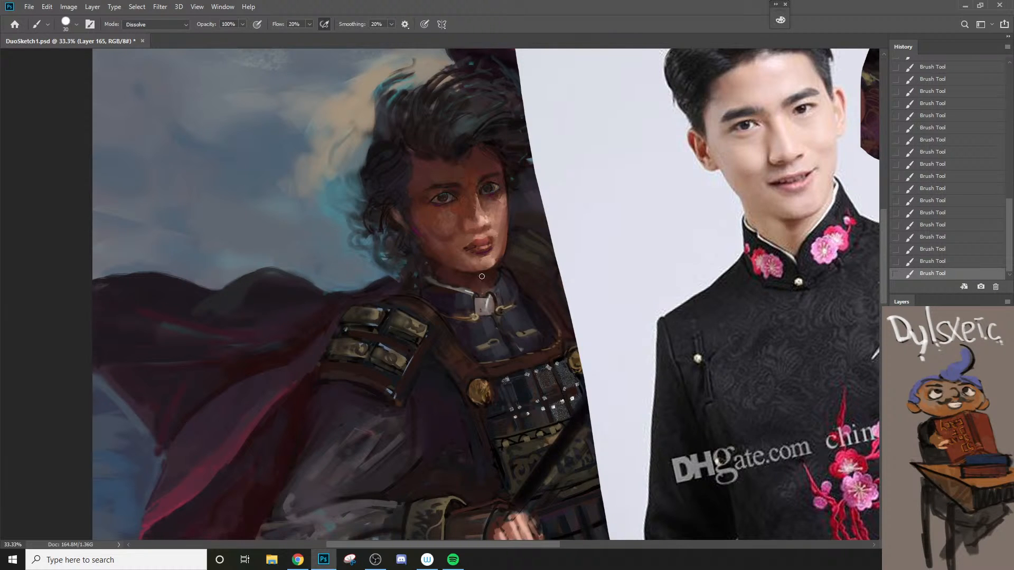
Step: Touch up the man's upper lip, sample the shadowed cheek beside his mouth and set the brush to 30 px
drag(473, 241, 480, 241)
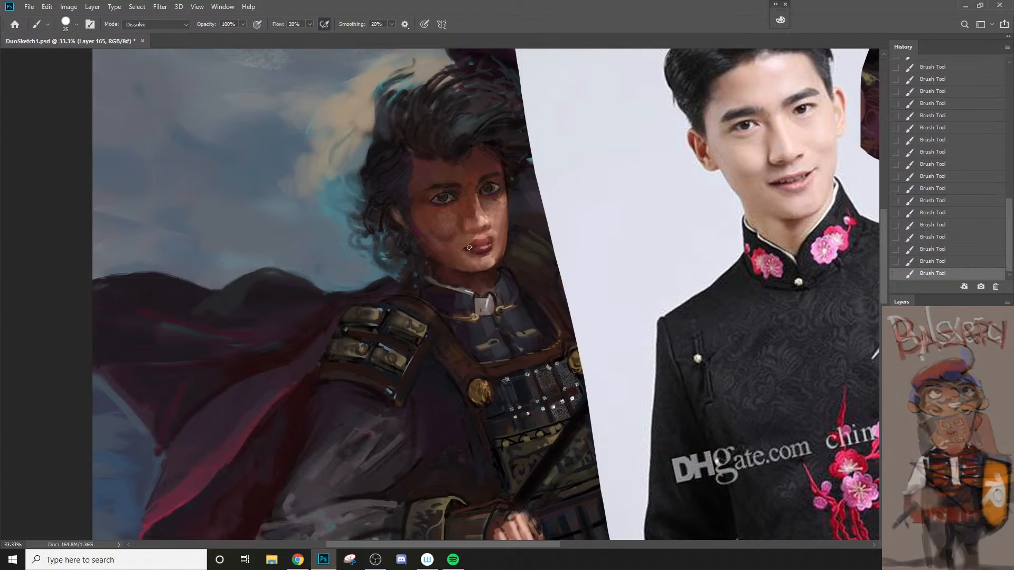
key(bracketleft)
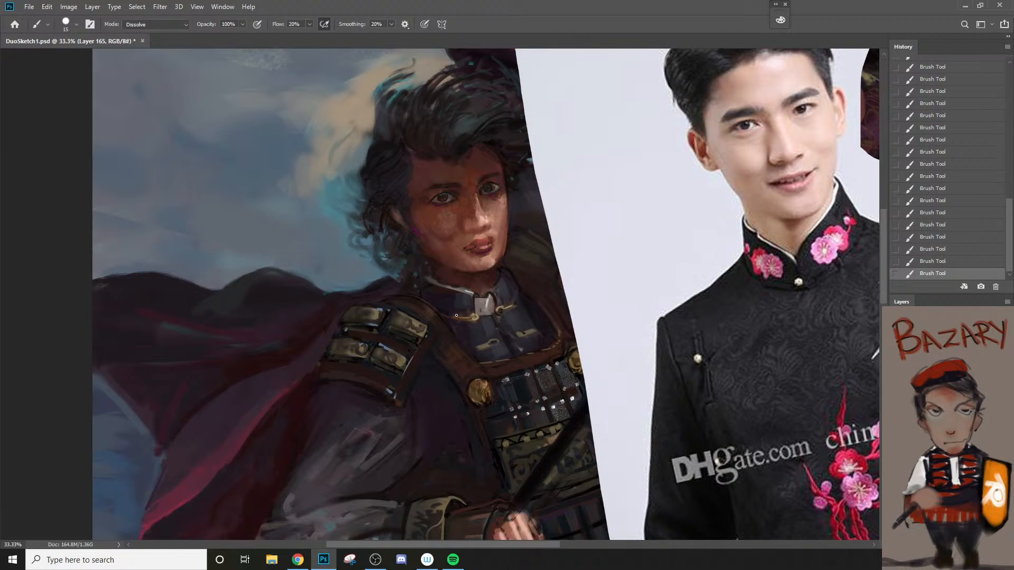
alt+click(448, 240)
key(bracketright)
key(bracketright)
key(bracketleft)
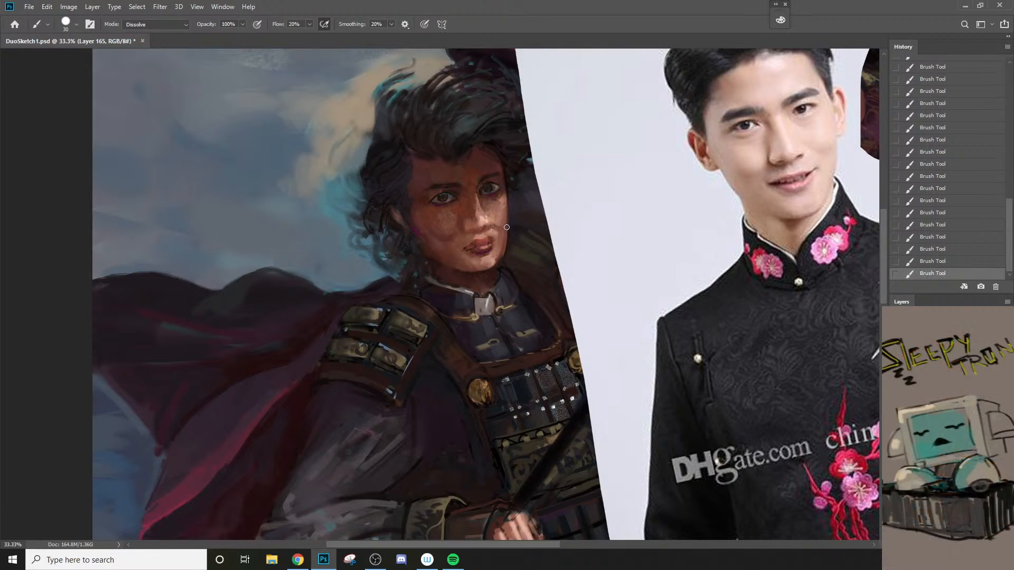
Step: Sample the lit cheek tone and refine the far edge of the man's face beside the eye, adjusting the brush size
alt+click(488, 207)
key(bracketright)
key(bracketright)
key(bracketright)
key(bracketleft)
key(bracketleft)
drag(512, 183, 506, 190)
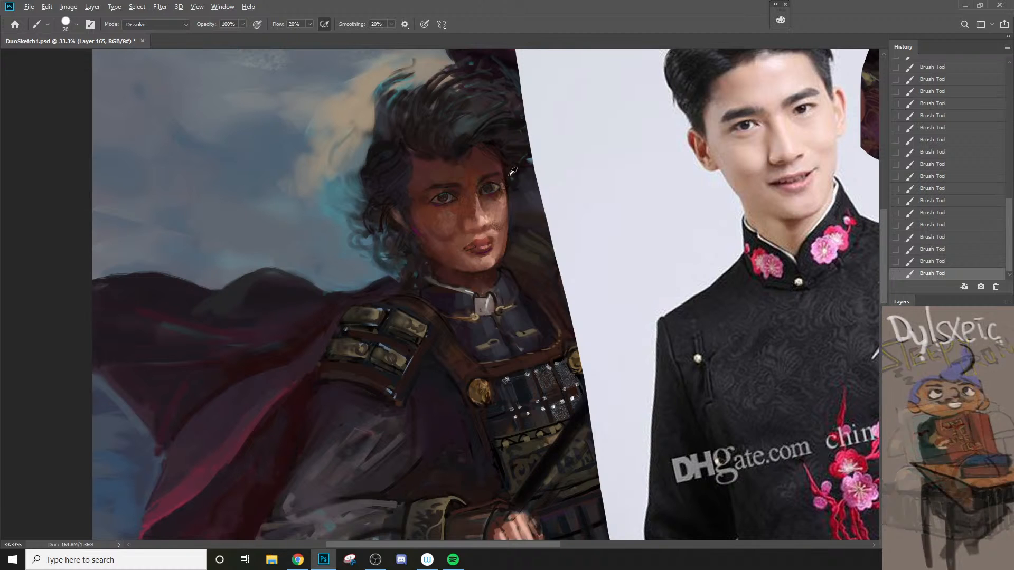
key(bracketright)
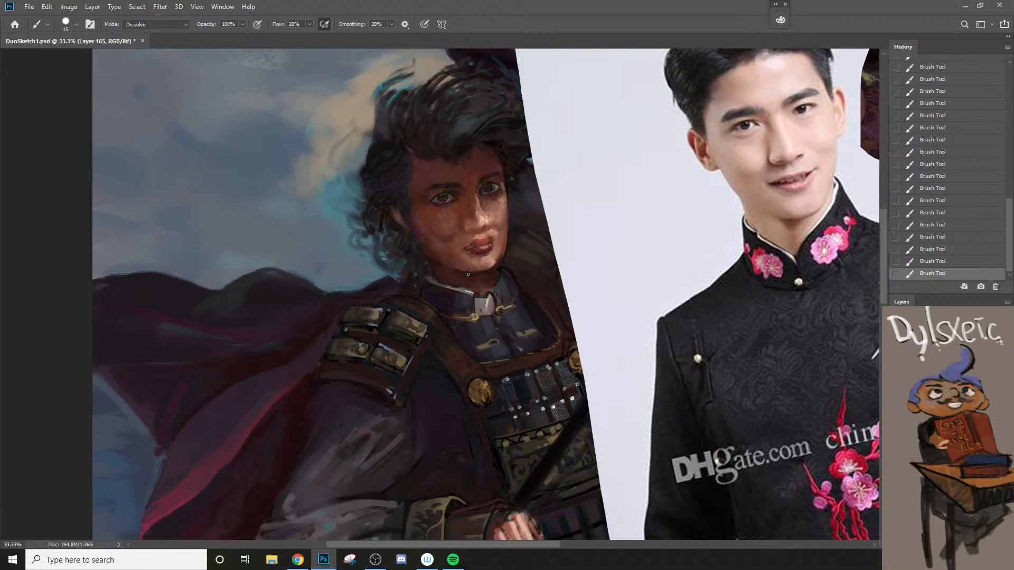
Step: Sample the skin tone at the outer corner of the man's eye on the shadowed side and reduce the brush to 10 px
key(z)
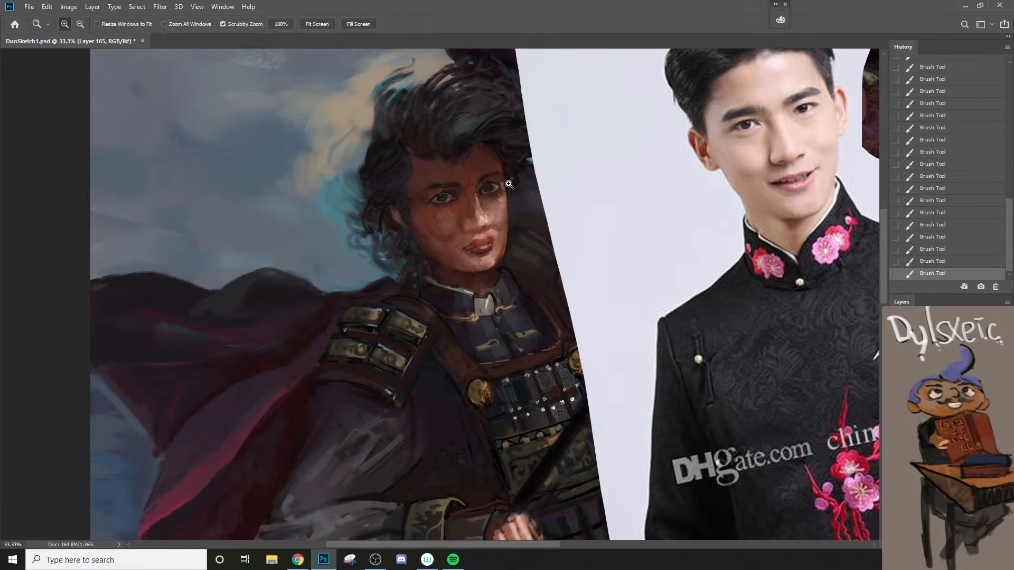
click(495, 196)
key(b)
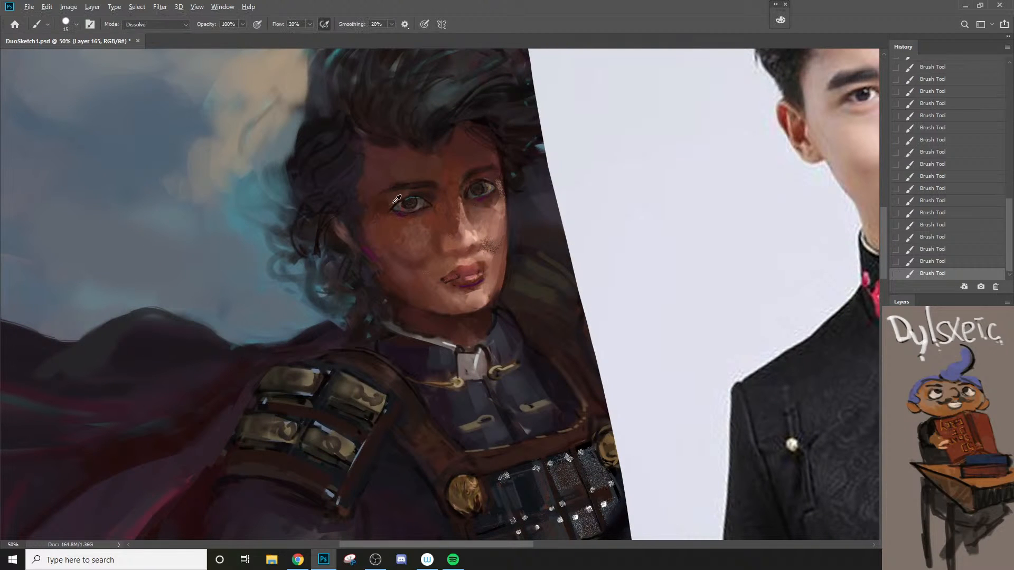
alt+click(394, 201)
key(bracketleft)
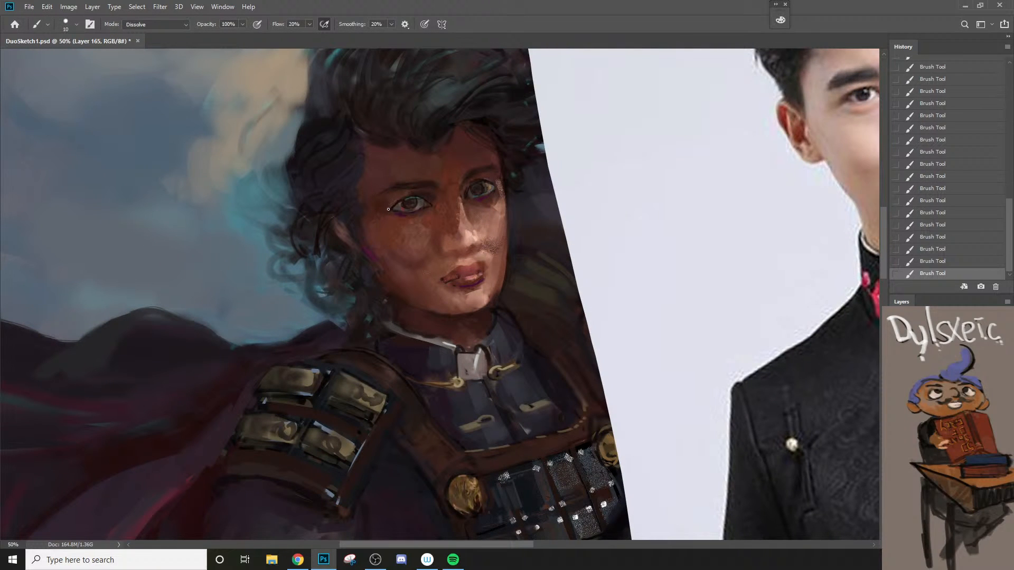
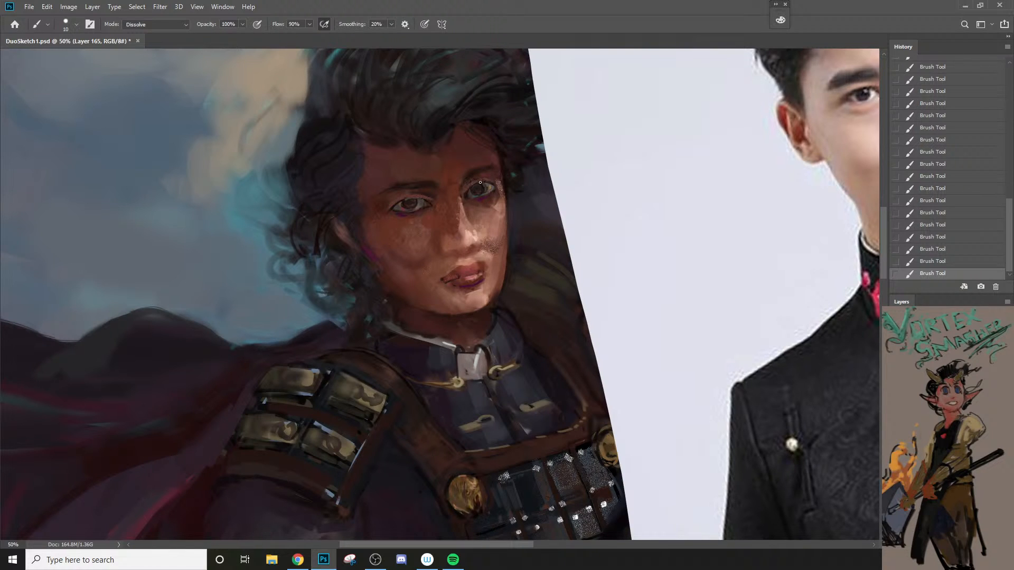
Step: Erase lightly across both of the man's eyes with the Eraser at 80% opacity
key(z)
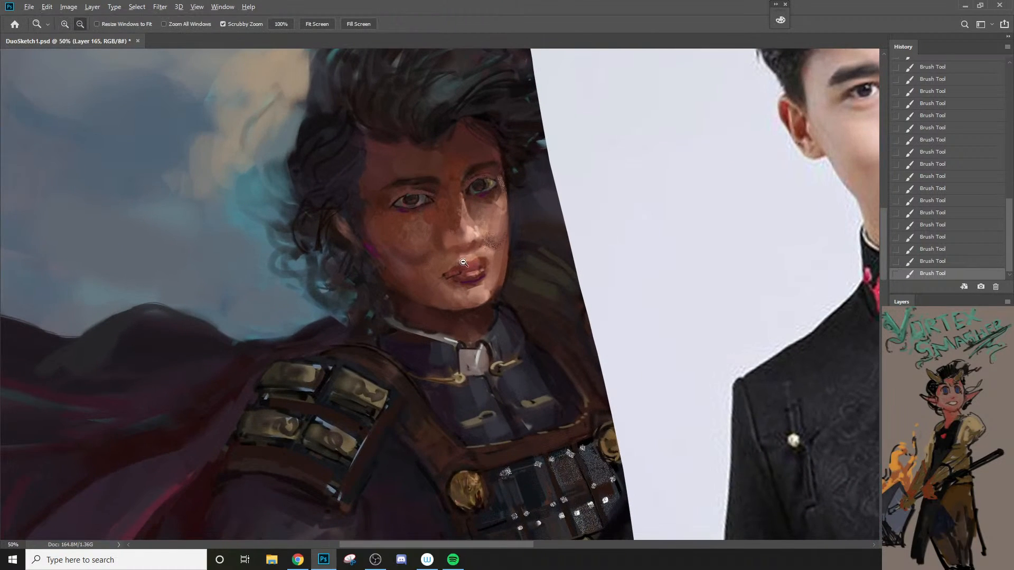
alt+click(450, 285)
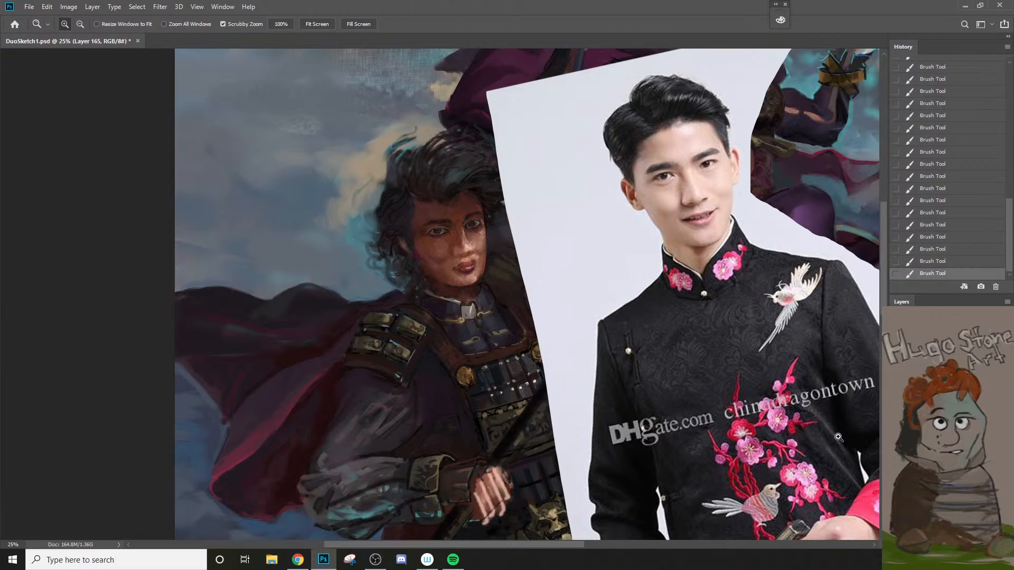
click(465, 220)
key(e)
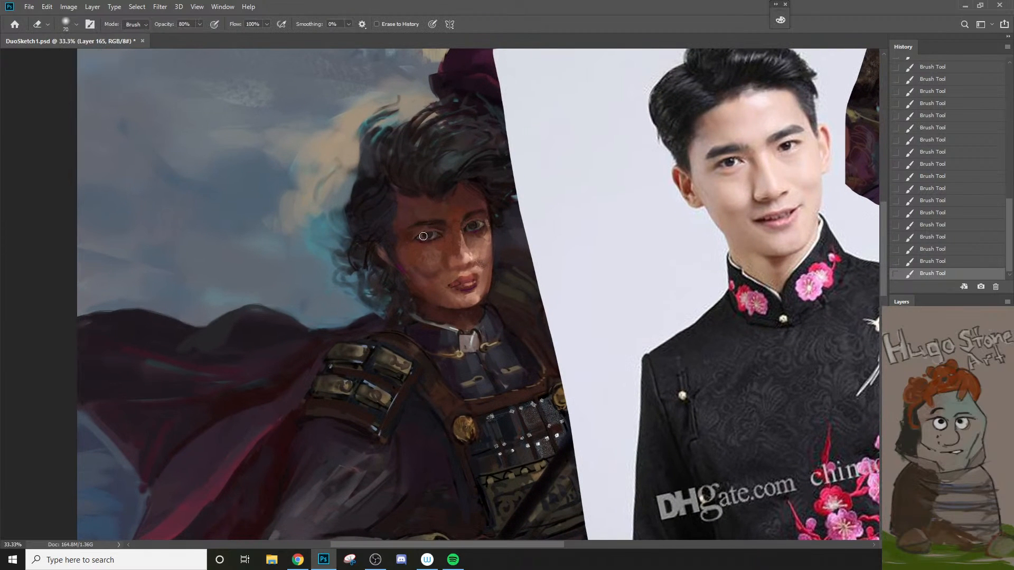
mouse_move(421, 238)
mouse_down()
mouse_move(454, 242)
mouse_move(491, 229)
mouse_up()
key(bracketleft)
Step: Switch to the soft-edged brush 样本画笔 5 6, reduce its size and repaint the edge around the man's shadowed eye
key(b)
right_click(444, 231)
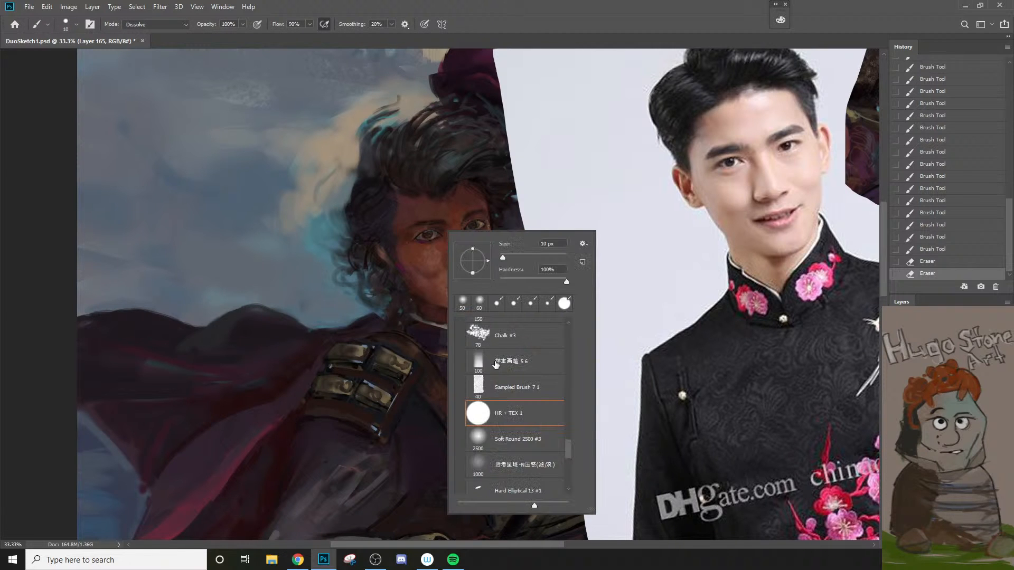
click(492, 361)
click(413, 238)
key(bracketleft)
key(bracketleft)
key(bracketleft)
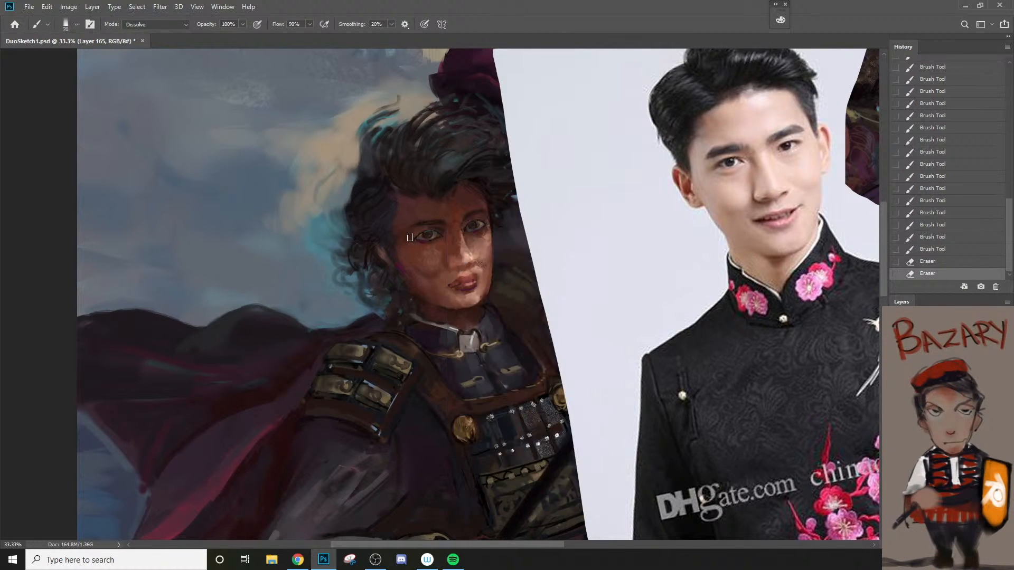
drag(412, 237, 432, 227)
Step: Sample the blue glow beside the man's hair and glaze both eyes with it at 20% brush opacity
alt+click(340, 229)
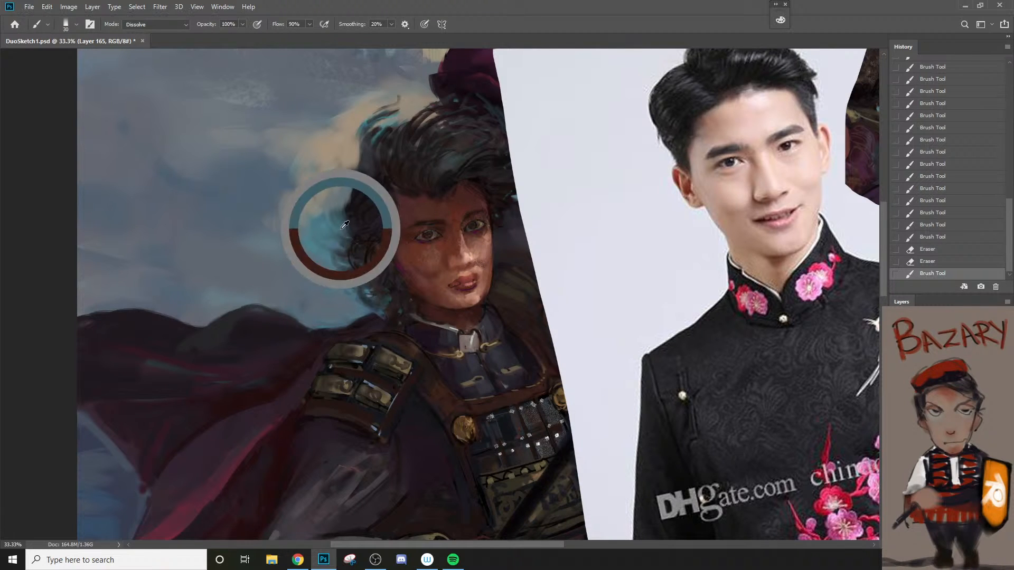
key(2)
drag(423, 237, 478, 226)
key(bracketright)
Step: Check the face within the whole composition and erase a small area on the man's shadowed cheek
key(z)
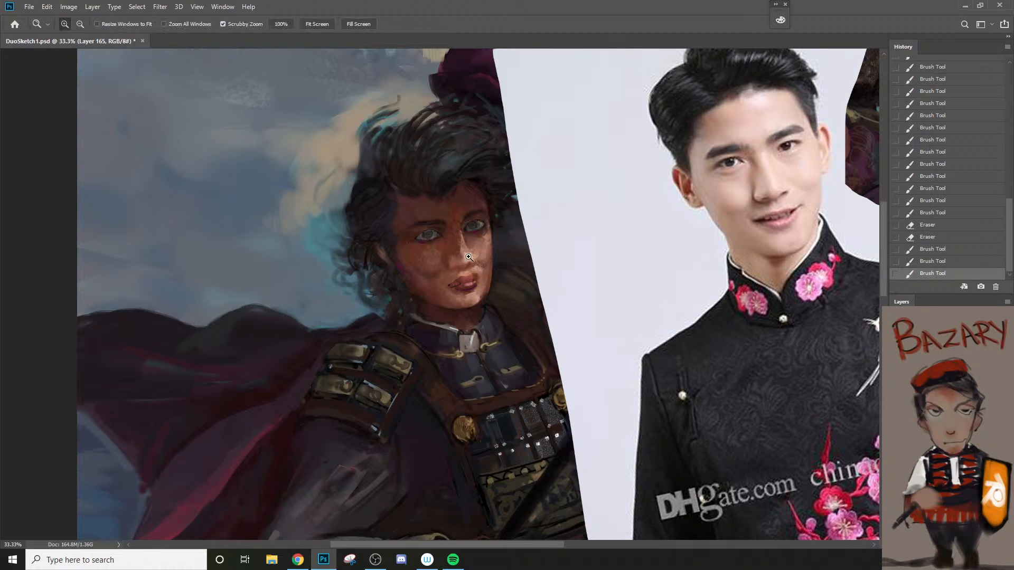
alt+click(471, 262)
alt+click(470, 261)
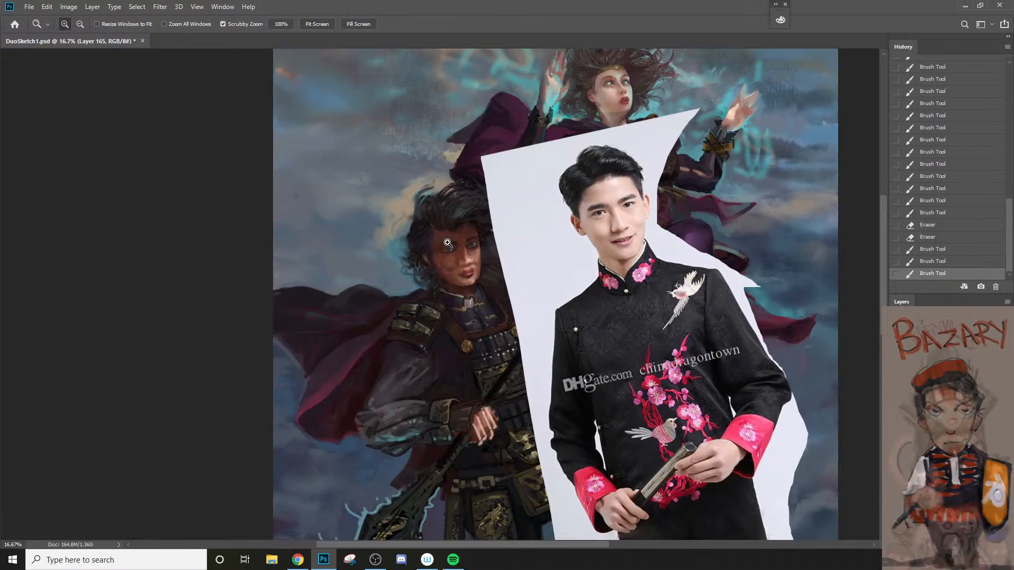
click(440, 275)
key(e)
mouse_move(442, 283)
mouse_down()
mouse_move(454, 298)
mouse_move(433, 296)
mouse_up()
Step: Set the brush to 45 px and glaze the shadowed side of the man's nose
key(b)
key(bracketright)
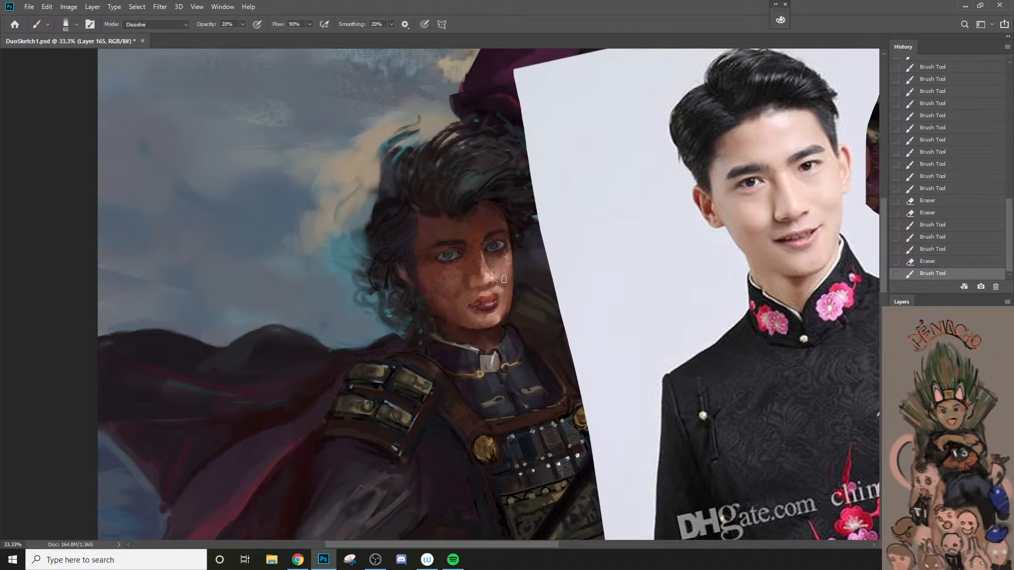
key(bracketleft)
key(bracketleft)
mouse_move(478, 272)
mouse_down()
mouse_move(475, 293)
mouse_move(479, 283)
mouse_up()
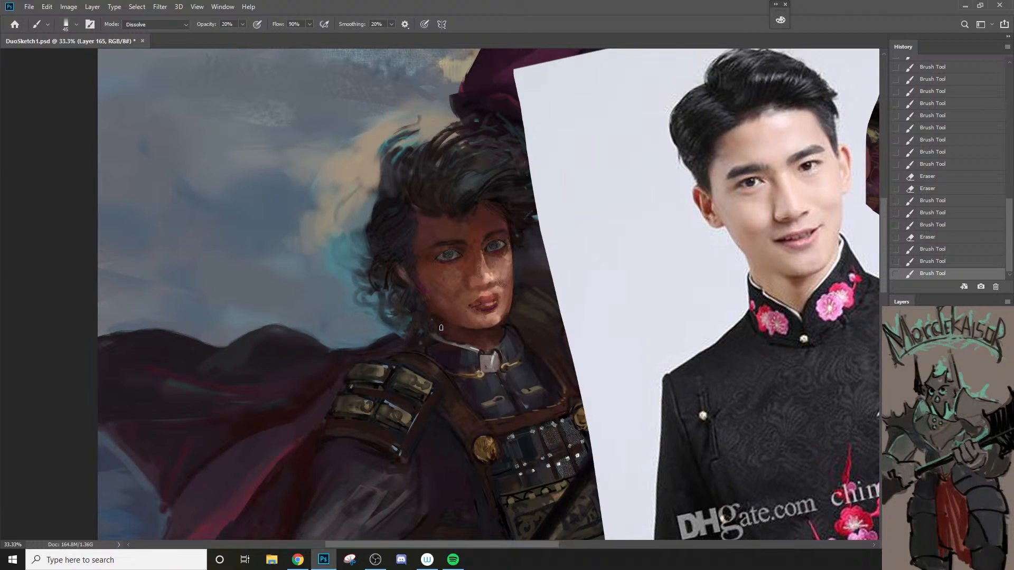
Step: Sample the skin tone beside the bridge of the nose, set the brush to 30 px and glaze from nose to chin
alt+click(468, 246)
key(bracketleft)
drag(469, 275, 482, 330)
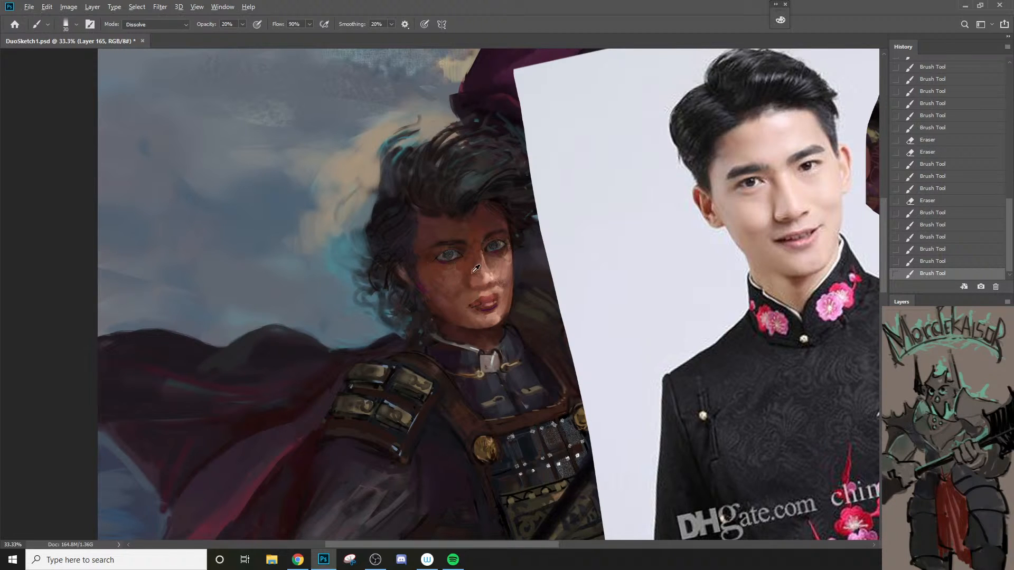
Step: Enlarge the brush to 80 px and glaze the shadowed side of the nose down to the mouth
key(])
key(])
key(])
key(])
key(])
key(])
drag(470, 254, 479, 296)
drag(470, 257, 480, 301)
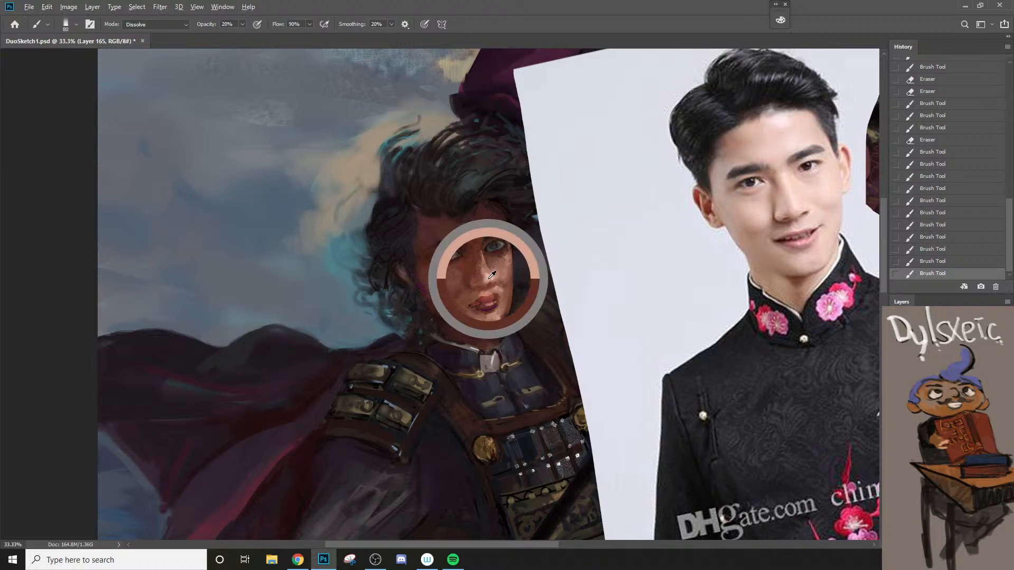
Step: Glaze the sampled light skin tone over the lit cheek and brow with a 60 px brush, undoing an unwanted stroke
key([)
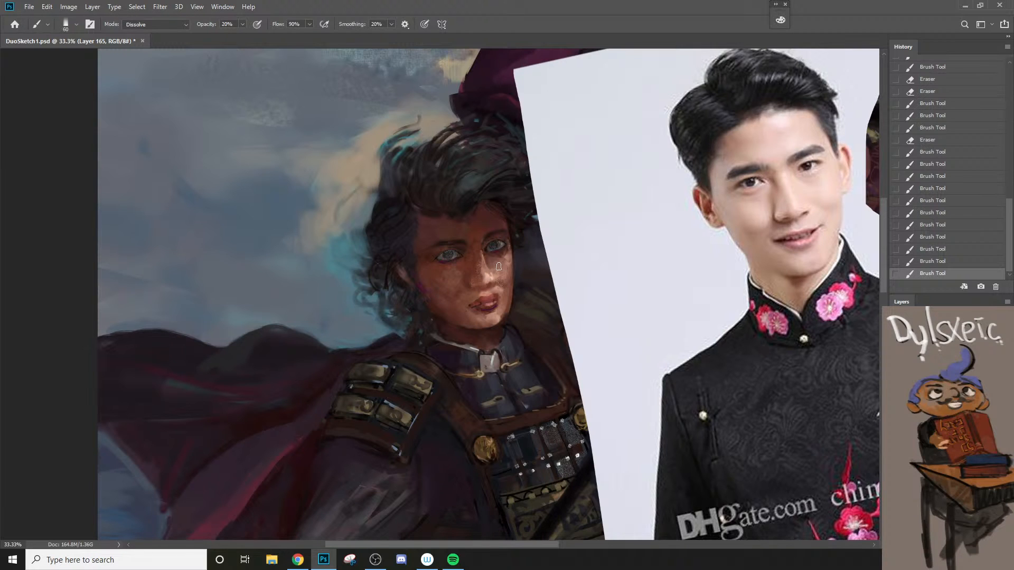
mouse_move(502, 263)
mouse_down()
mouse_move(499, 239)
mouse_move(480, 229)
mouse_move(516, 241)
mouse_move(519, 231)
mouse_move(519, 262)
mouse_move(494, 221)
mouse_move(508, 250)
mouse_move(484, 239)
mouse_move(504, 227)
mouse_up()
key([)
key(ctrl+z)
key(bracketright)
key(bracketright)
key(bracketright)
key(bracketright)
key(bracketright)
key(bracketleft)
key(bracketleft)
key(bracketleft)
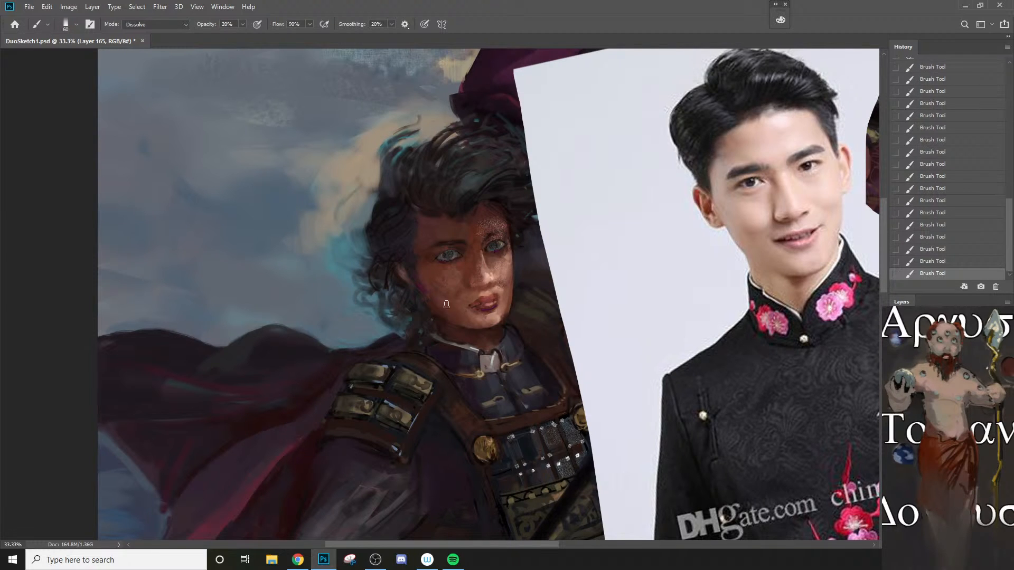
Step: Set the brush's blending mode to Normal and adjust its size over the man's lit brow, up to 100 px
click(169, 24)
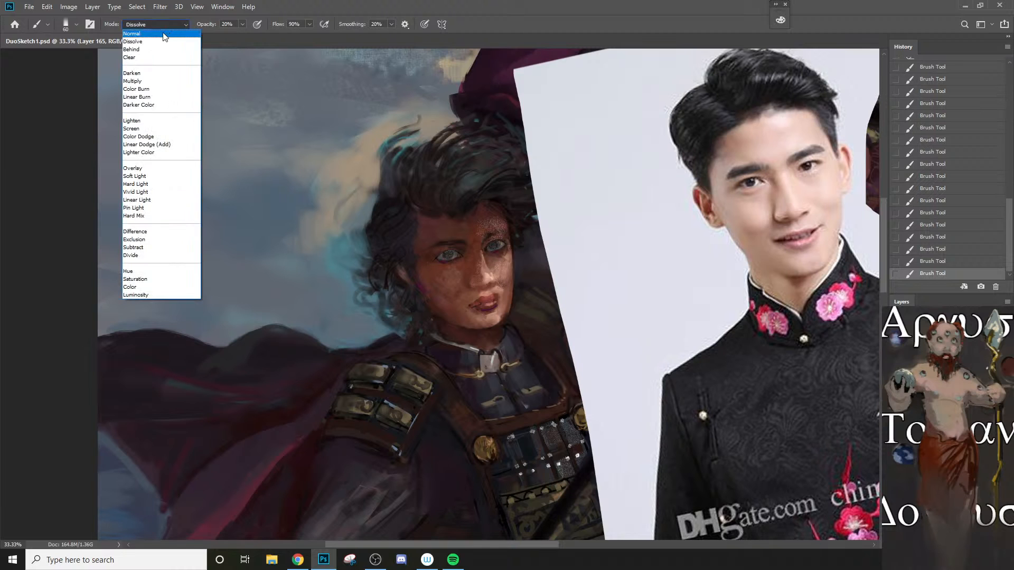
click(158, 25)
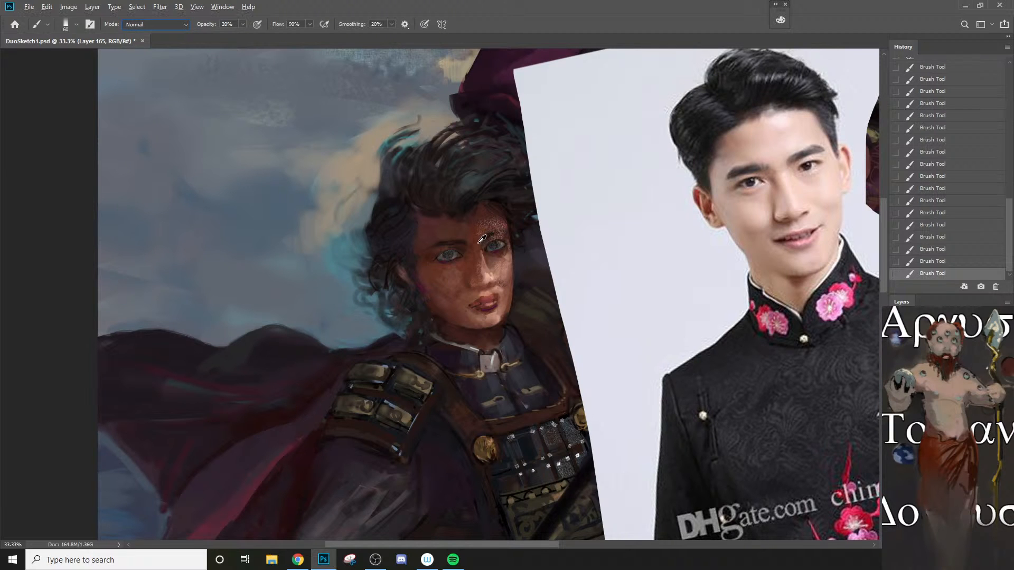
key(bracketright)
key(bracketright)
key(bracketright)
key(bracketright)
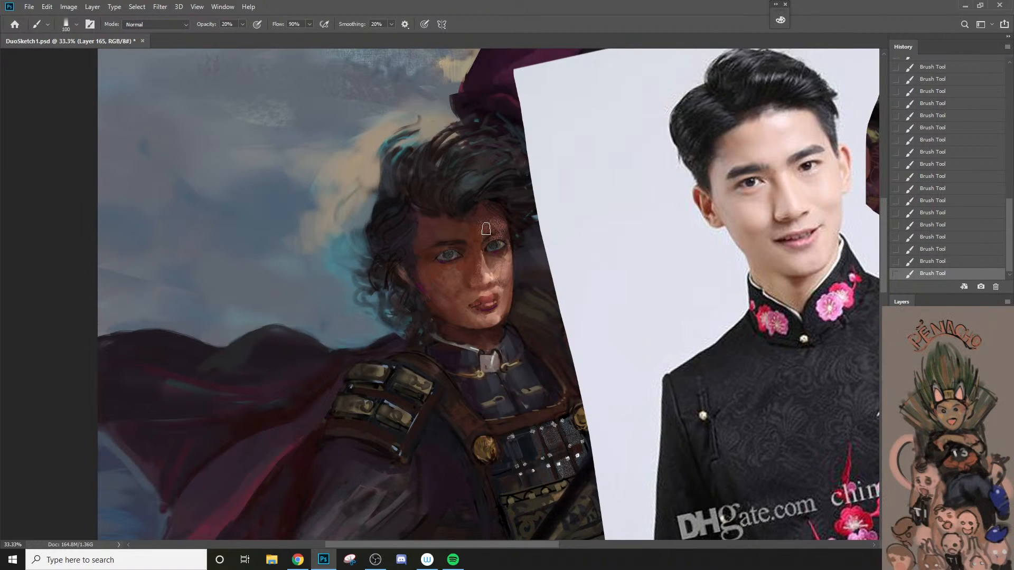
key(bracketleft)
key(bracketleft)
key(bracketleft)
key(bracketleft)
key(bracketleft)
Step: Erase lightly over the man's eyes and lit forehead with the Eraser at 20% opacity
key(e)
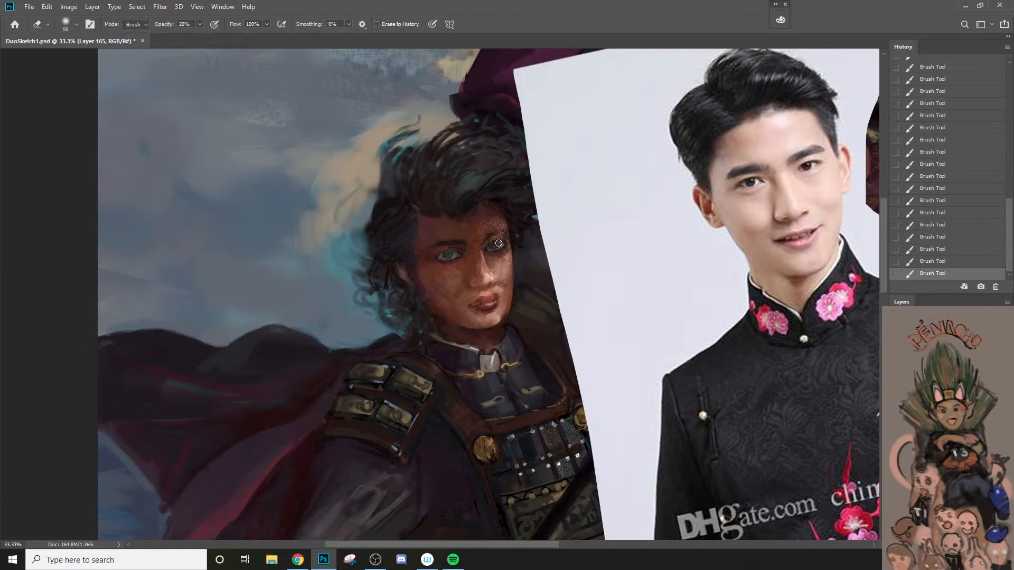
mouse_move(494, 247)
mouse_down()
mouse_move(514, 236)
mouse_move(466, 216)
mouse_up()
drag(453, 255, 449, 256)
key(z)
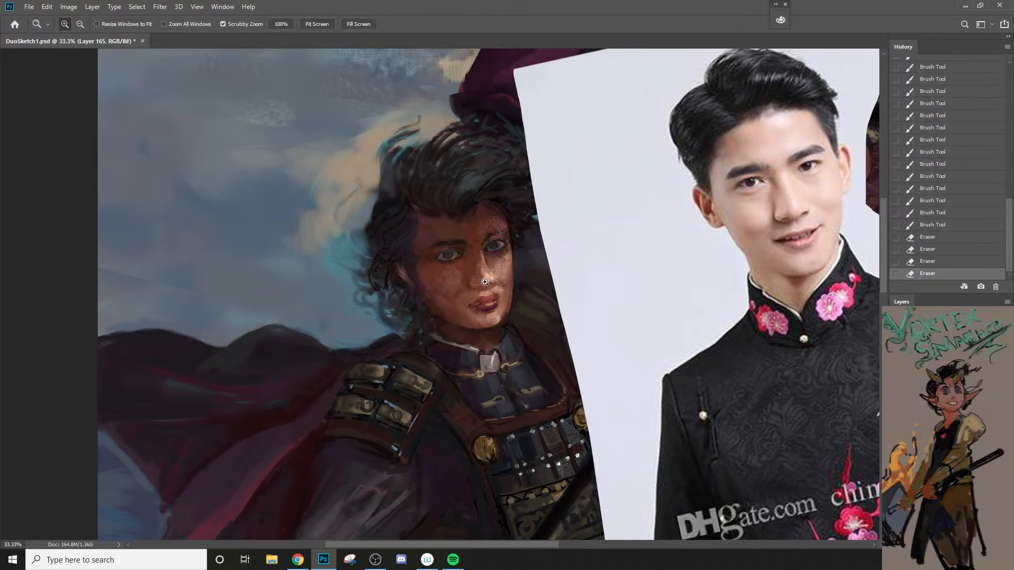
Step: Sample the lit cheek tone below the far eye and glaze it up to the temple with a larger brush
key(b)
alt+click(496, 258)
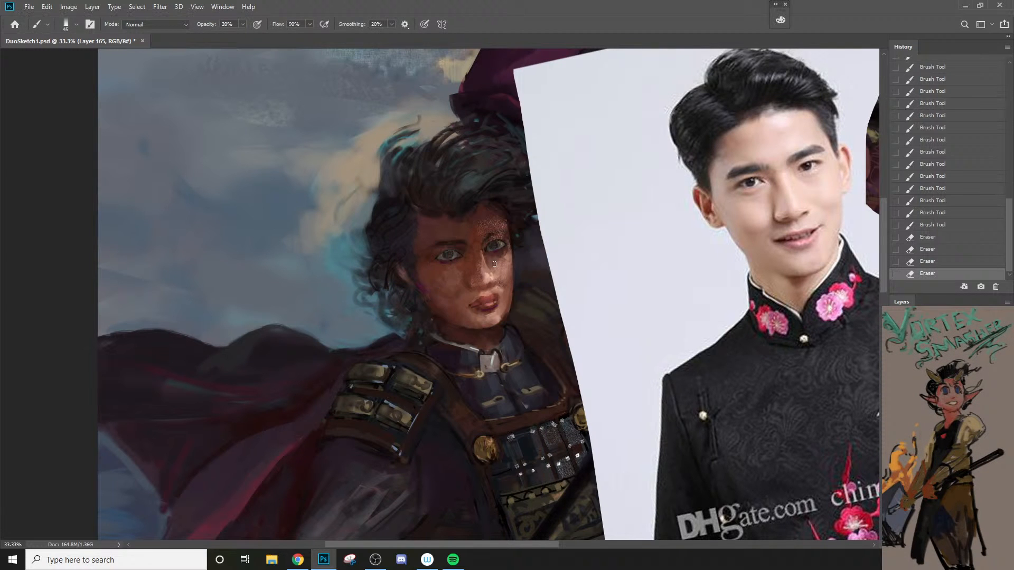
key(bracketright)
key(bracketright)
mouse_move(500, 260)
mouse_down()
mouse_move(497, 267)
mouse_move(510, 228)
mouse_up()
Step: Sample the skin beside the nose and refine the area below the shadowed eye and its inner corner, reducing the brush to 20 px
alt+click(494, 263)
key(bracketleft)
key(bracketleft)
drag(437, 262, 463, 256)
drag(468, 245, 474, 251)
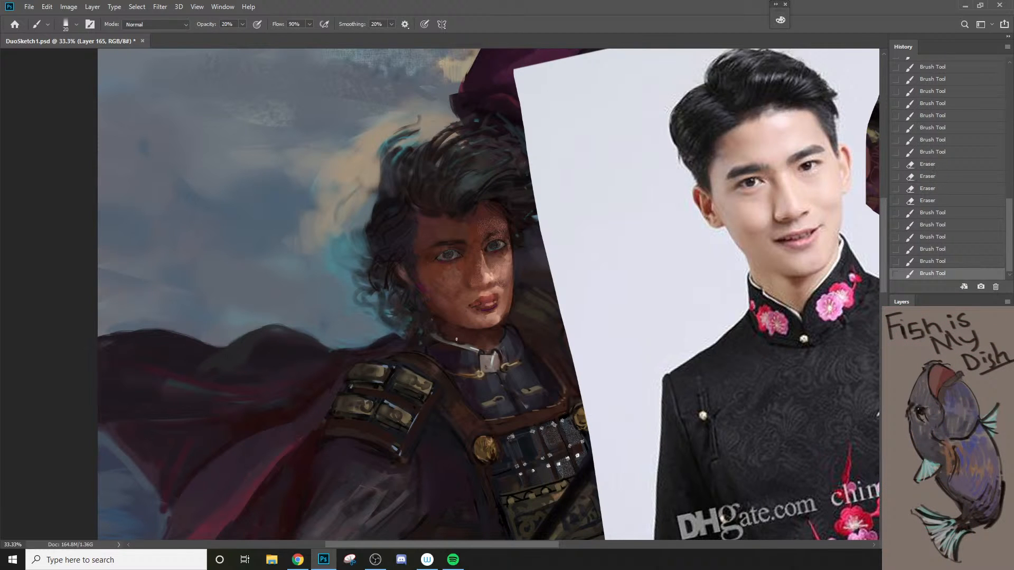
Step: Switch to Sampled Brush 7 1 at 40 px, touch up the lit eye and enlarge the view of the face to 100%
right_click(440, 318)
click(520, 429)
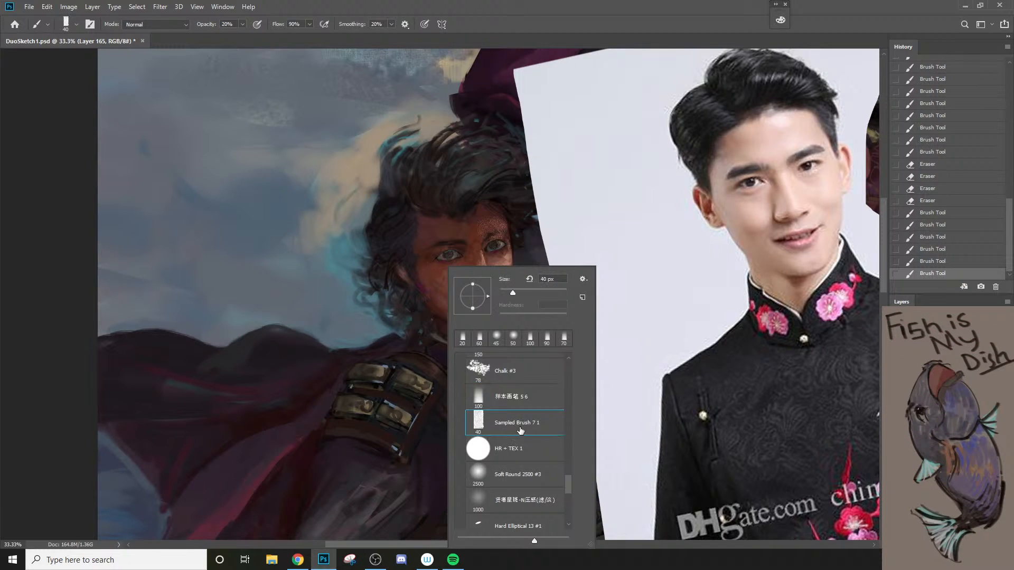
drag(502, 244, 503, 252)
key(z)
click(474, 265)
click(475, 259)
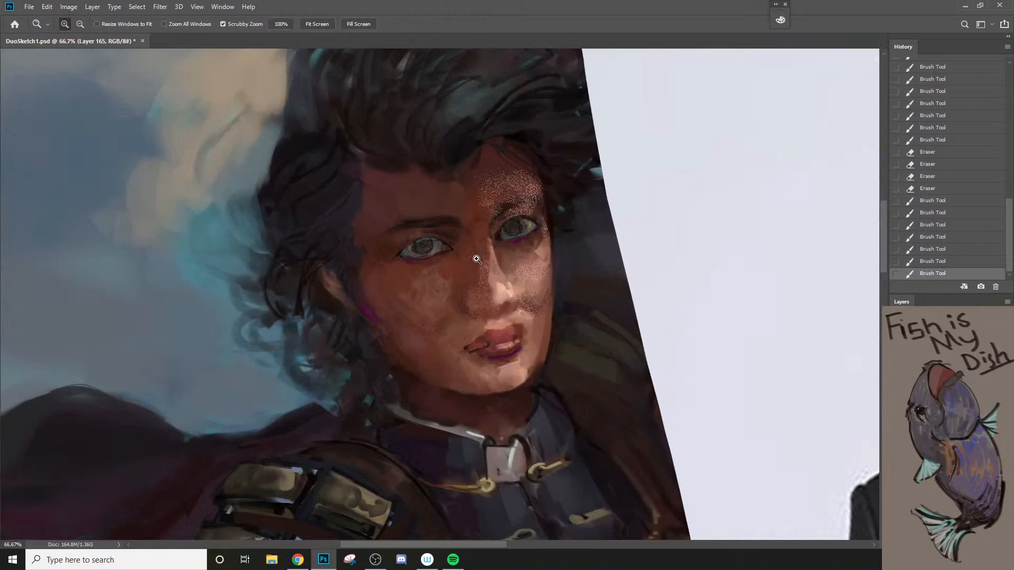
click(479, 267)
key(b)
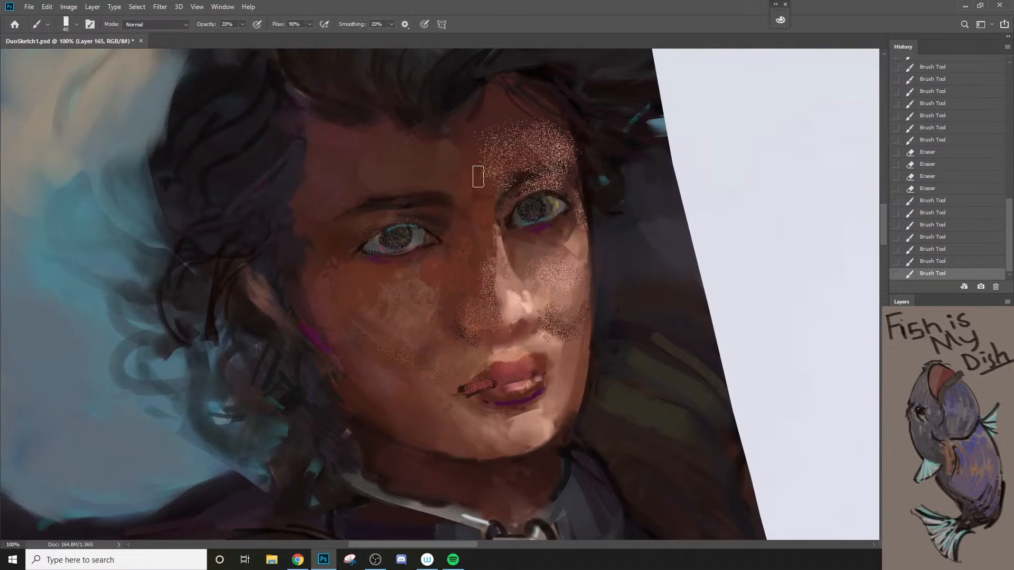
Step: Smudge the grainy texture on the man's lit forehead with a smaller Smudge tip
key(r)
key(bracketleft)
key(bracketleft)
key(bracketleft)
mouse_move(486, 177)
mouse_down()
mouse_move(499, 158)
mouse_move(481, 165)
mouse_move(494, 140)
mouse_up()
mouse_move(489, 151)
mouse_down()
mouse_move(528, 130)
mouse_move(576, 161)
mouse_move(581, 151)
mouse_up()
Step: Reduce the Smudge tip and smooth the grain between the lit eye and its eyebrow
key(bracketleft)
key(bracketleft)
key(bracketleft)
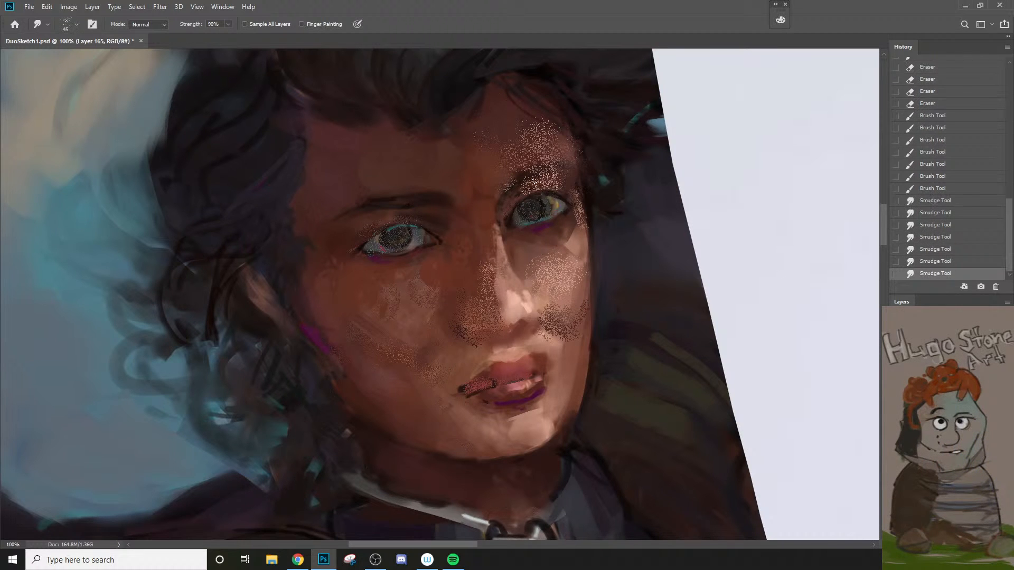
mouse_move(524, 192)
mouse_down()
mouse_move(538, 178)
mouse_move(560, 187)
mouse_up()
Step: Review the smudged face from farther away and switch the brush to the Chalk #3 preset
key(alt+space)
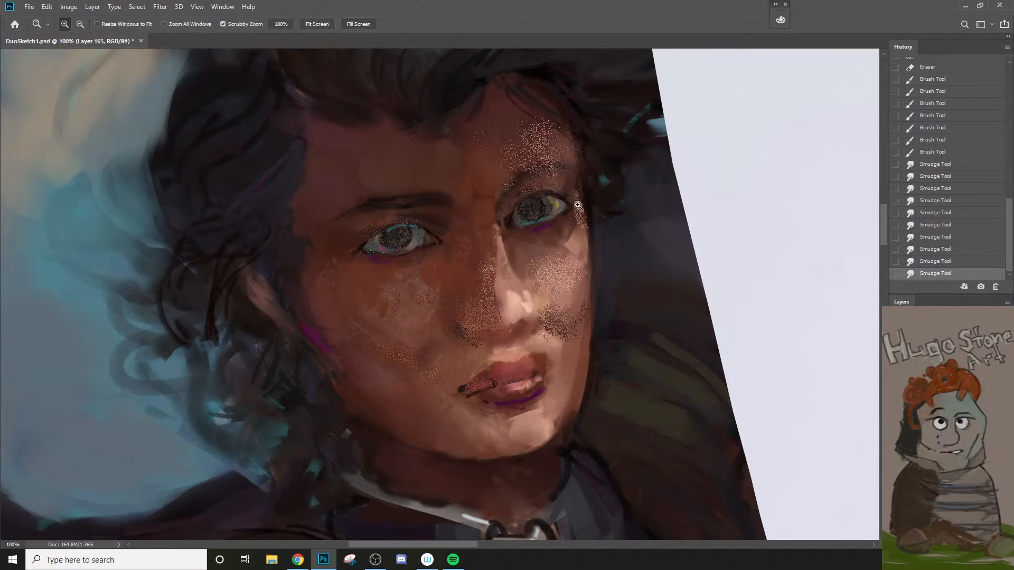
alt+click(573, 209)
alt+click(571, 217)
alt+click(571, 225)
alt+click(551, 272)
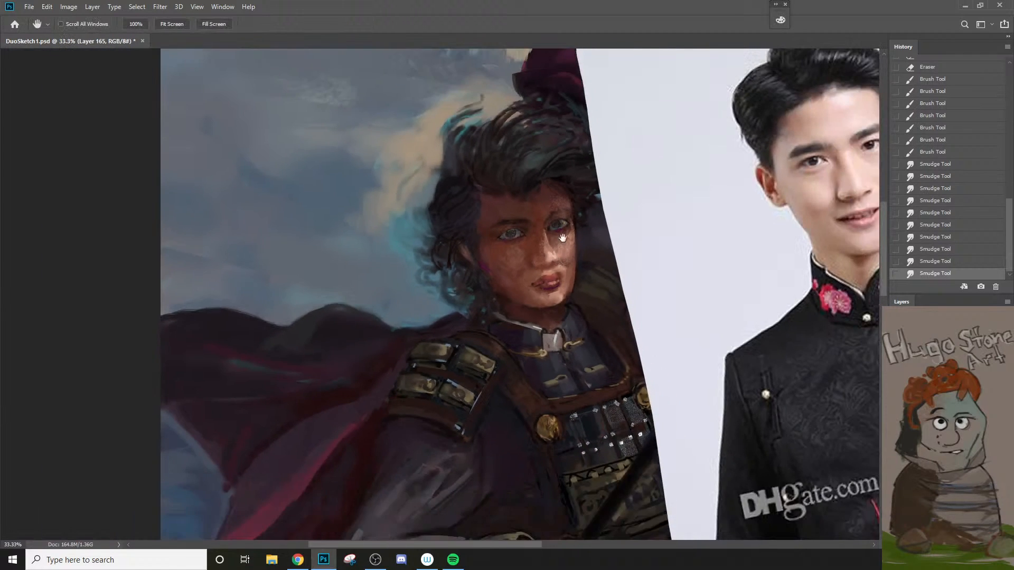
key(ctrl+space)
ctrl+click(539, 262)
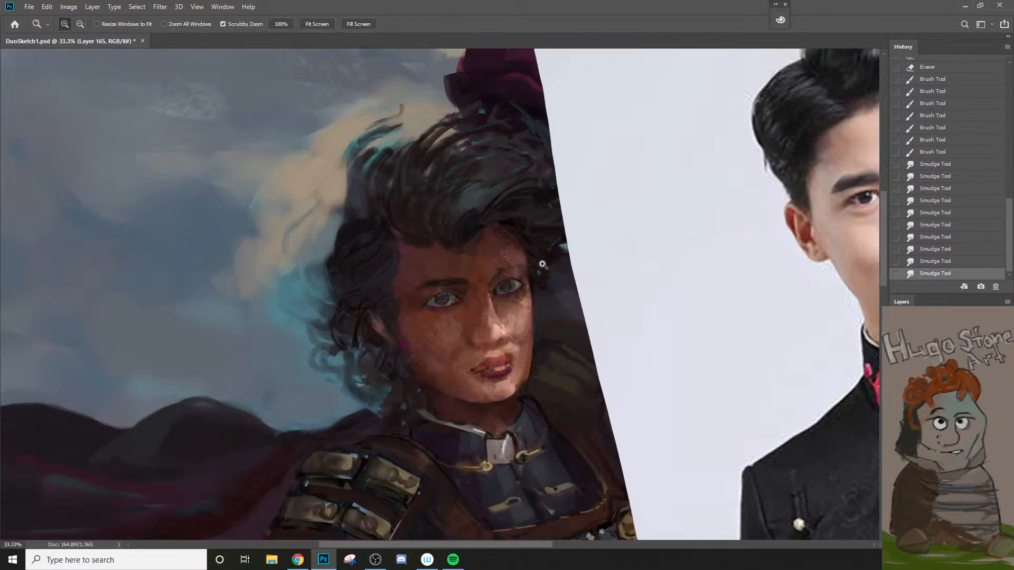
ctrl+click(490, 297)
right_click(470, 272)
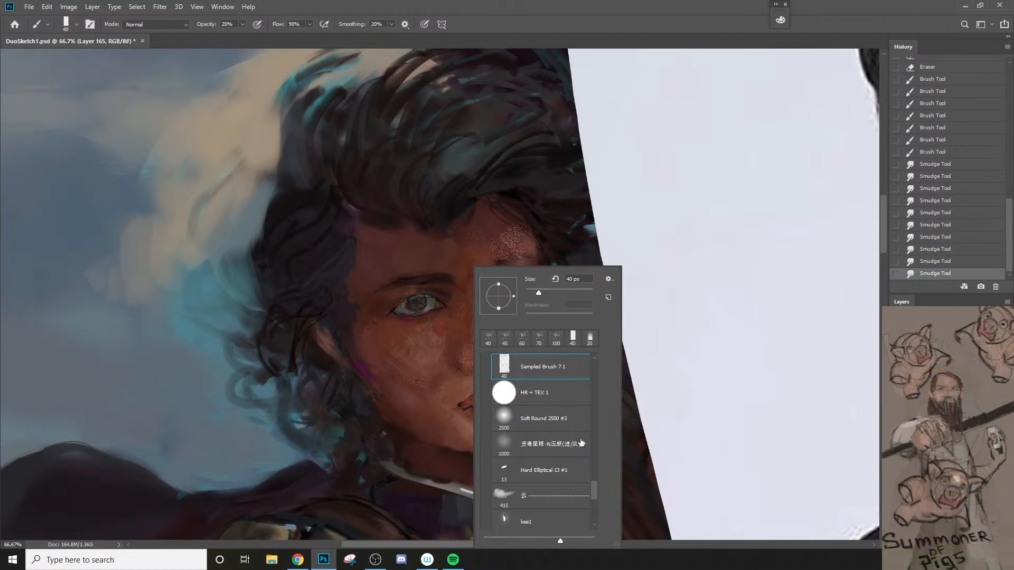
scroll(592, 490, up, 5)
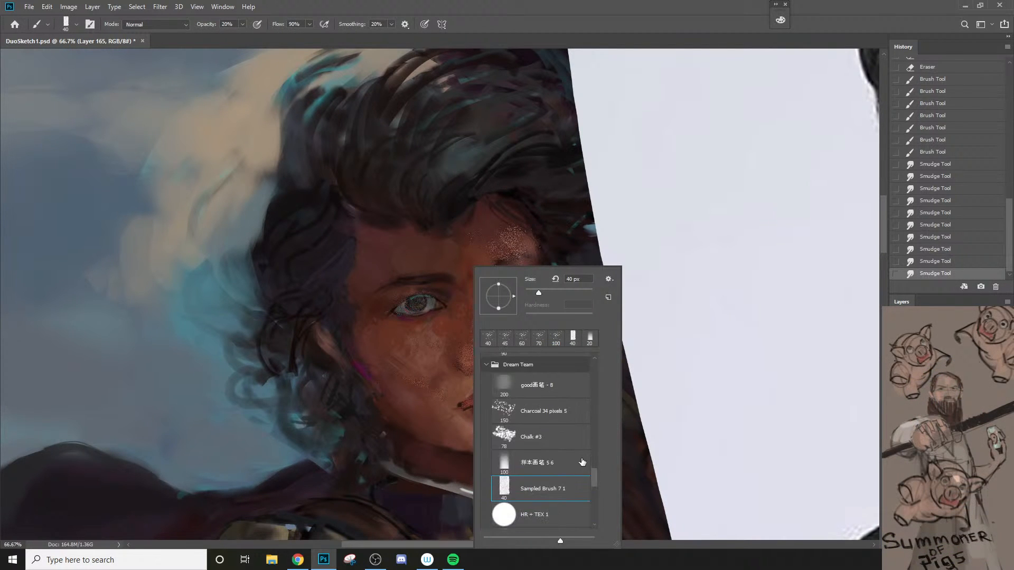
click(574, 450)
Step: Try a chalk stroke over the lit eyebrow, undo it and reduce the brush to 50 px
mouse_move(501, 258)
mouse_down()
mouse_move(533, 250)
mouse_move(521, 256)
mouse_up()
key(ctrl+z)
key(bracketleft)
key(bracketleft)
key(bracketleft)
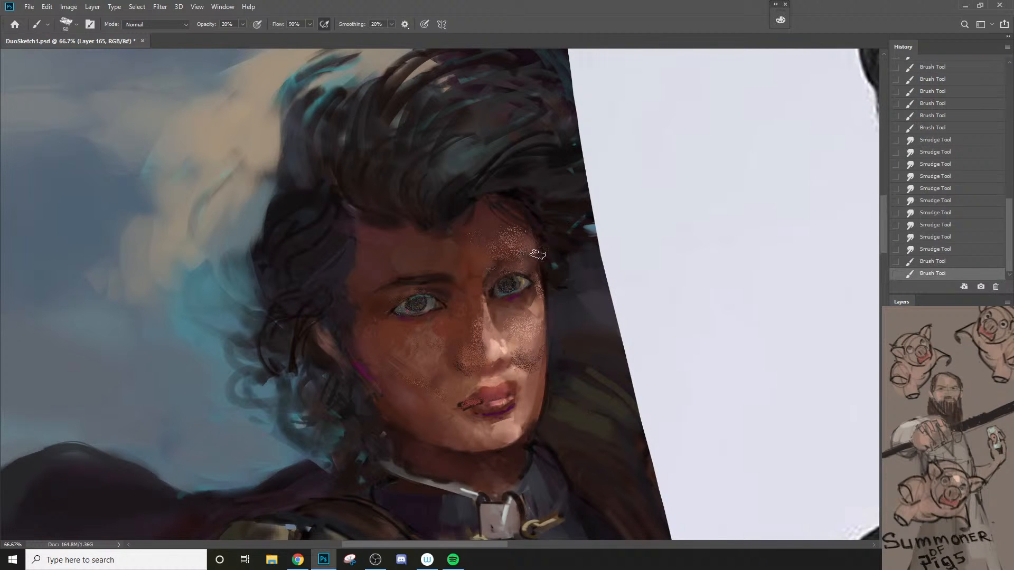
Step: Dab chalk texture at the outer end of the lit brow, undo a stray dab and reduce the brush size
drag(538, 255, 531, 255)
mouse_move(531, 256)
mouse_down()
mouse_move(557, 214)
mouse_move(486, 275)
mouse_move(538, 252)
mouse_up()
alt+click(542, 235)
key(ctrl+z)
key([)
key([)
Step: Examine the painted face and hand against the reference photo
key(z)
alt+click(524, 380)
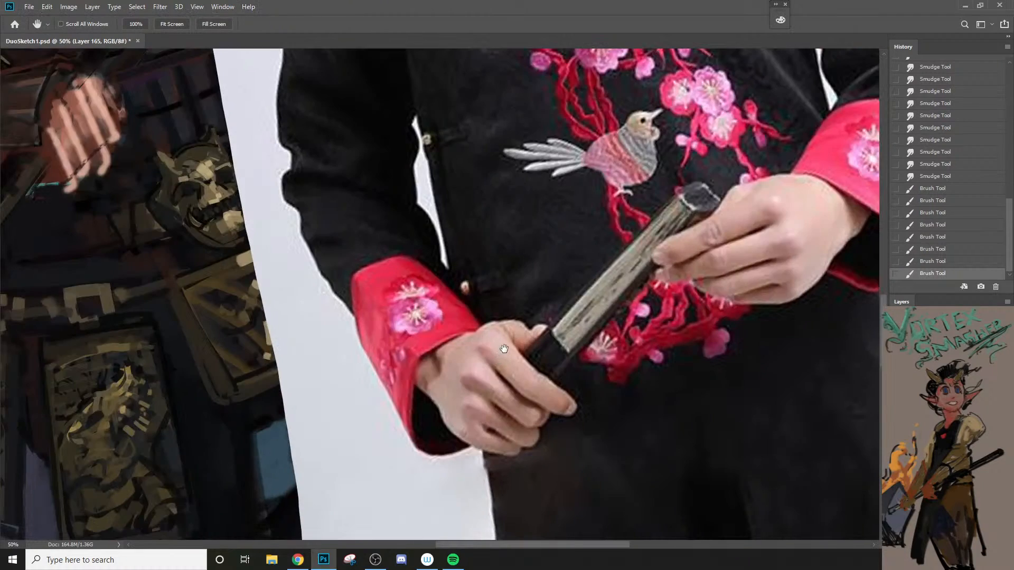
alt+click(497, 344)
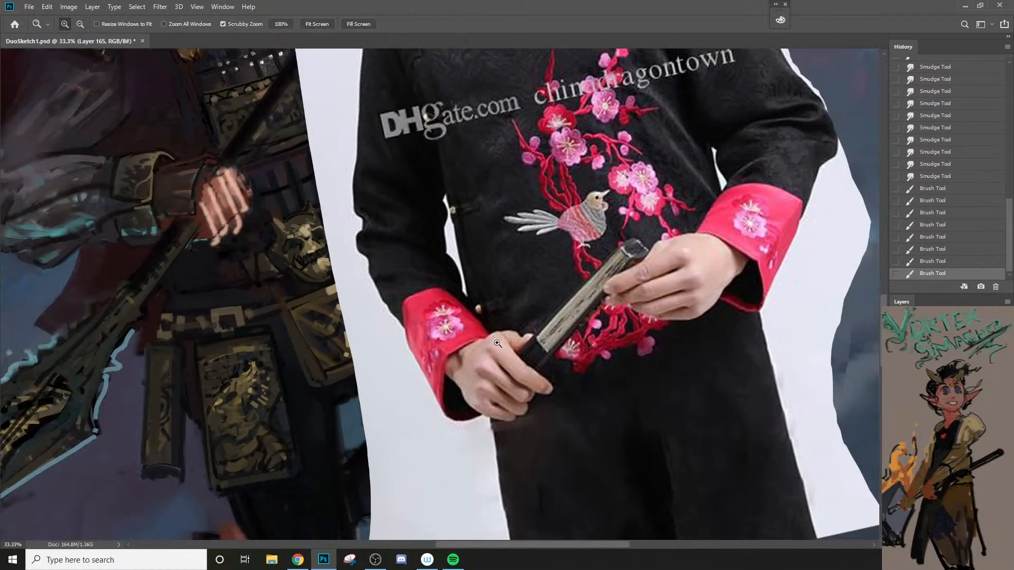
key(space)
drag(355, 152, 522, 322)
drag(538, 207, 544, 319)
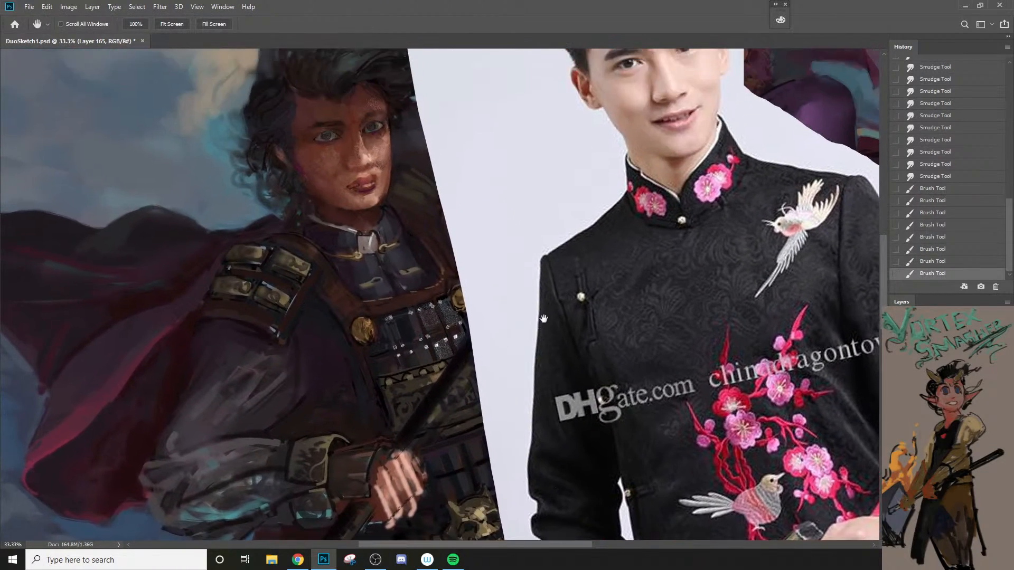
drag(488, 205, 487, 301)
click(387, 250)
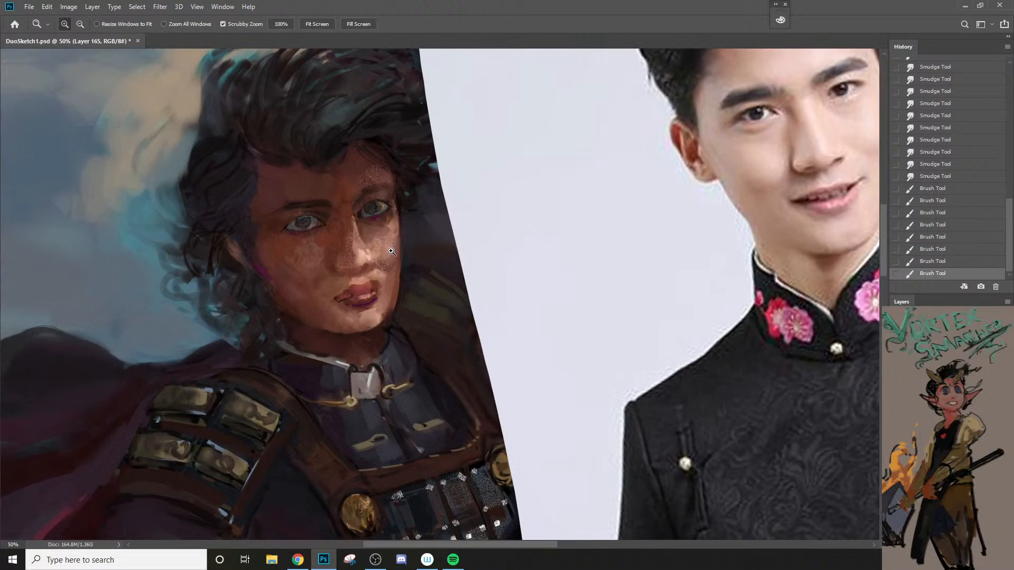
Step: Dab chalk texture onto the lit cheek, undo a stray stroke and continue on the shadowed cheek at 45 px
key(b)
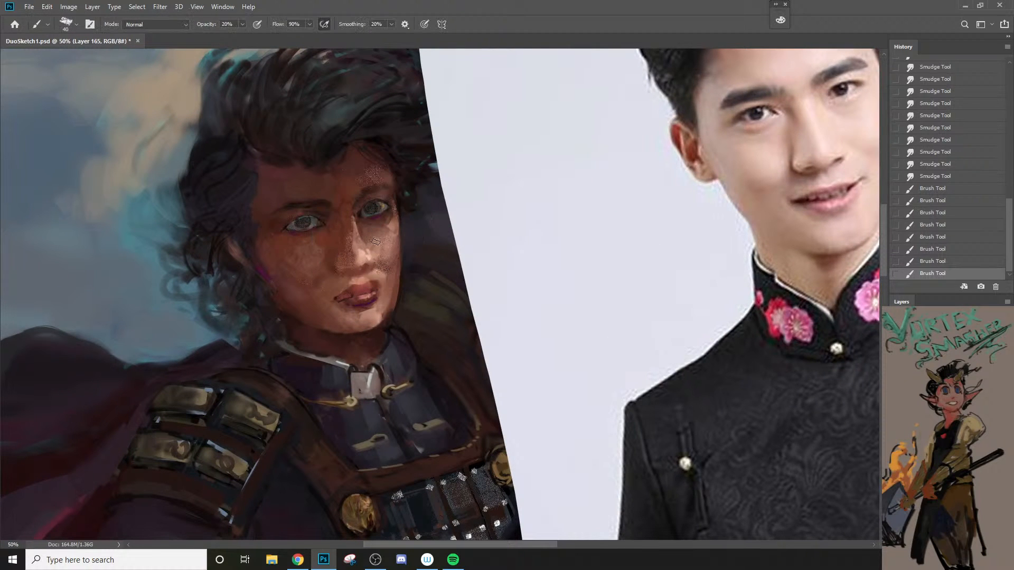
mouse_move(385, 259)
mouse_down()
mouse_move(369, 244)
mouse_move(397, 275)
mouse_up()
key(ctrl+z)
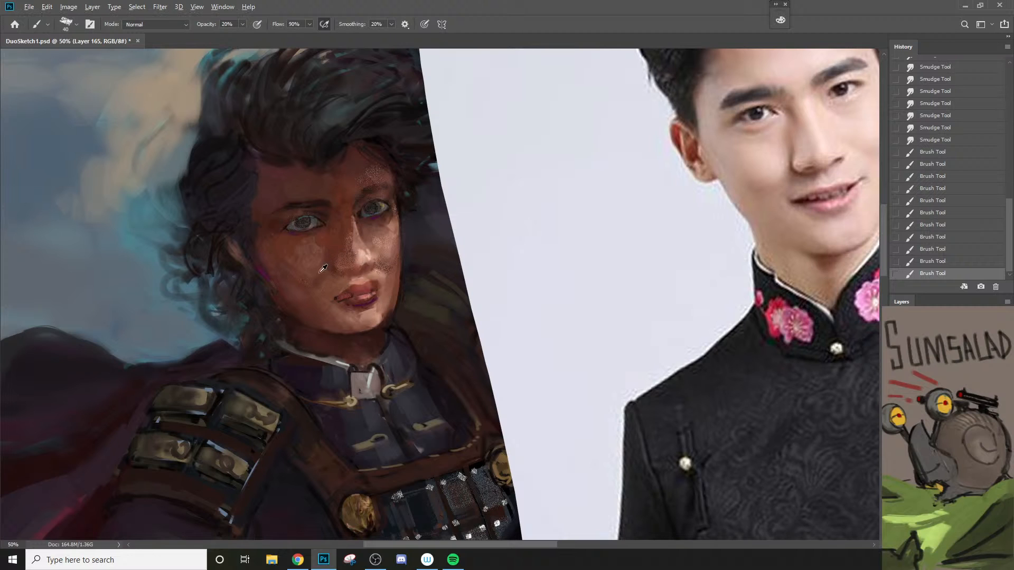
key(])
drag(313, 275, 321, 263)
drag(320, 264, 324, 263)
alt+click(296, 298)
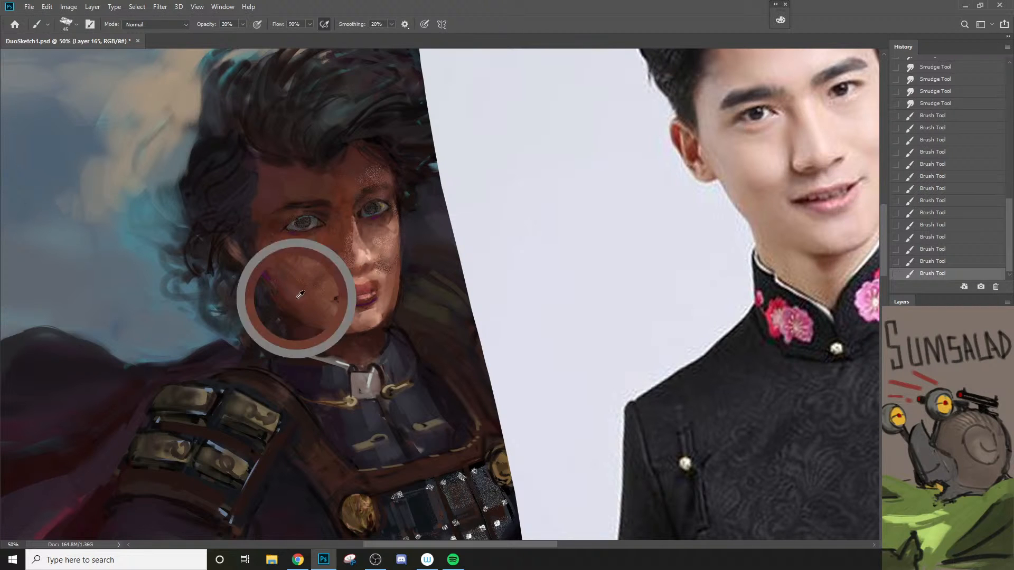
Step: Enlarge the chalk brush to 70 px and texture the shadowed cheek between nose and jaw, resampling the skin tone
key(])
key(])
key(])
drag(312, 299, 340, 262)
alt+click(298, 297)
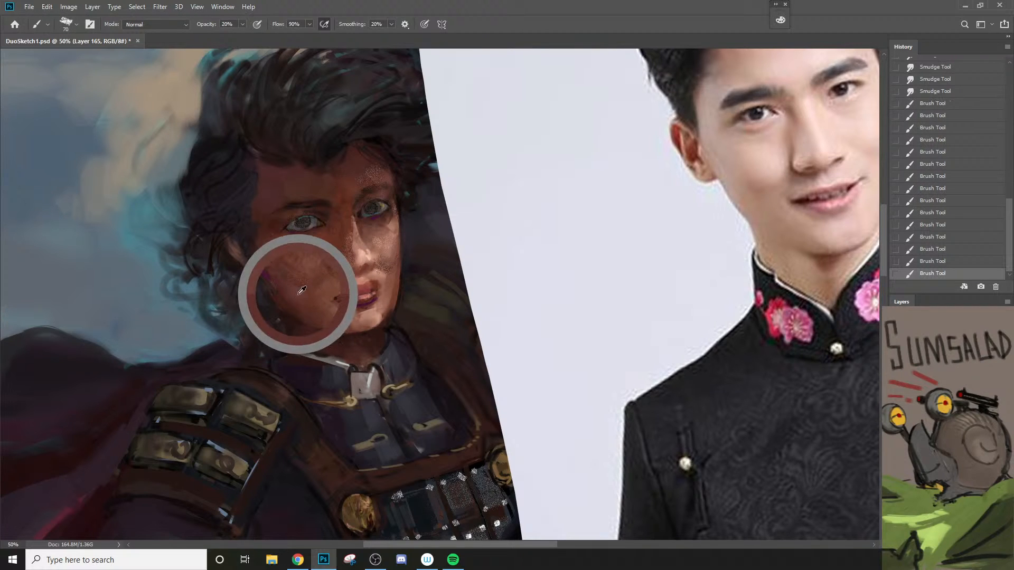
Step: Set the paint color to a muted brown (#664e4a) and brush chalk texture at 90 px beside the mouth and nose
key(n)
click(623, 228)
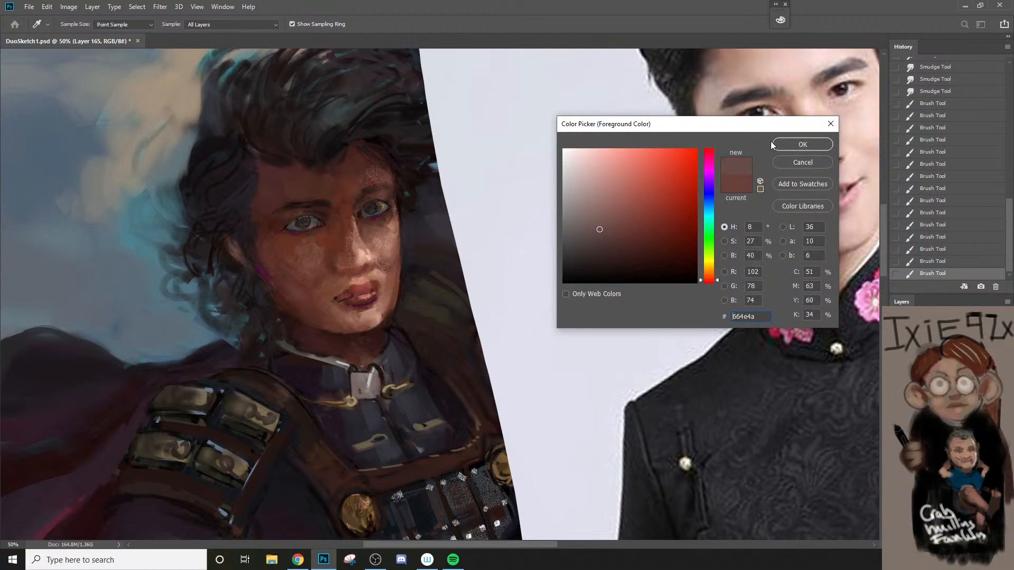
click(776, 145)
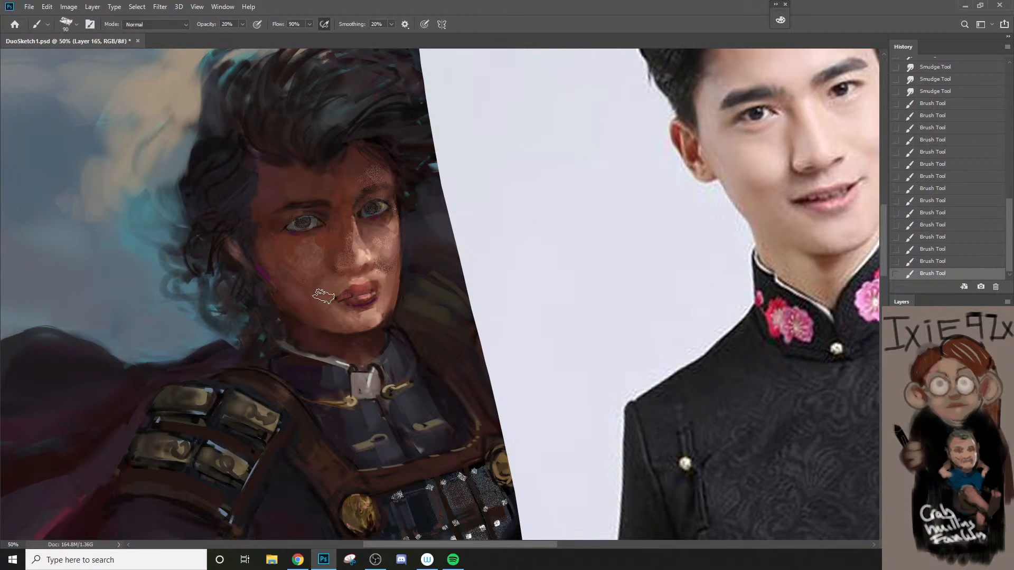
drag(324, 296, 360, 266)
Step: Switch to the Sampled Brush 3 9 preset, reduce it to 9 px and sharpen the dark shapes of the lips
right_click(393, 248)
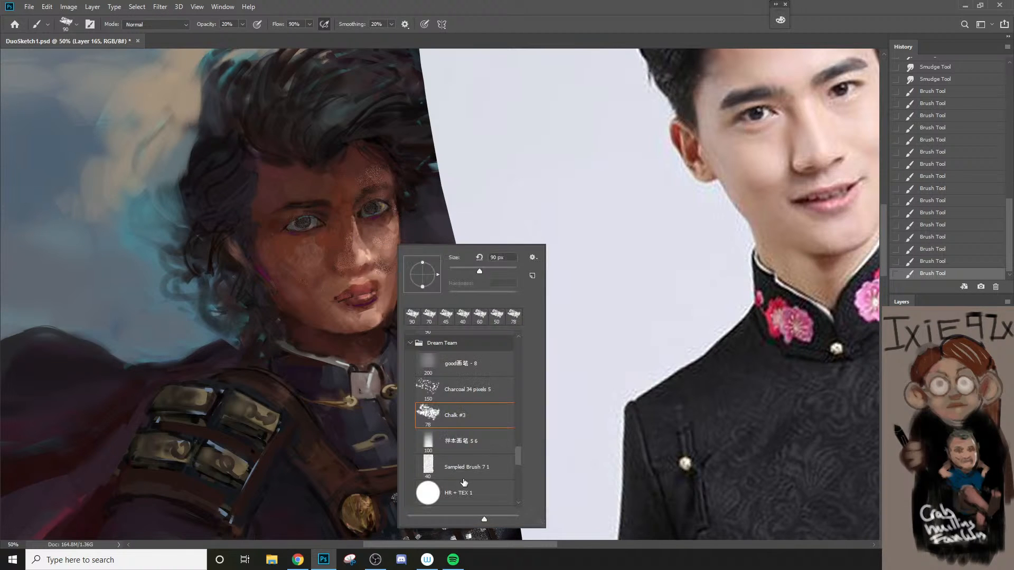
drag(517, 461, 518, 477)
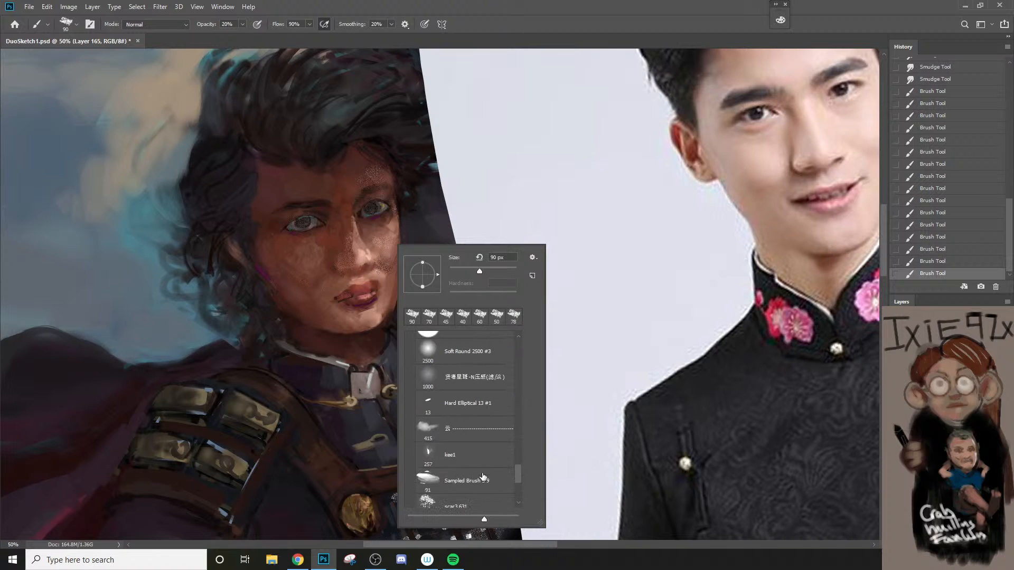
click(467, 481)
click(402, 211)
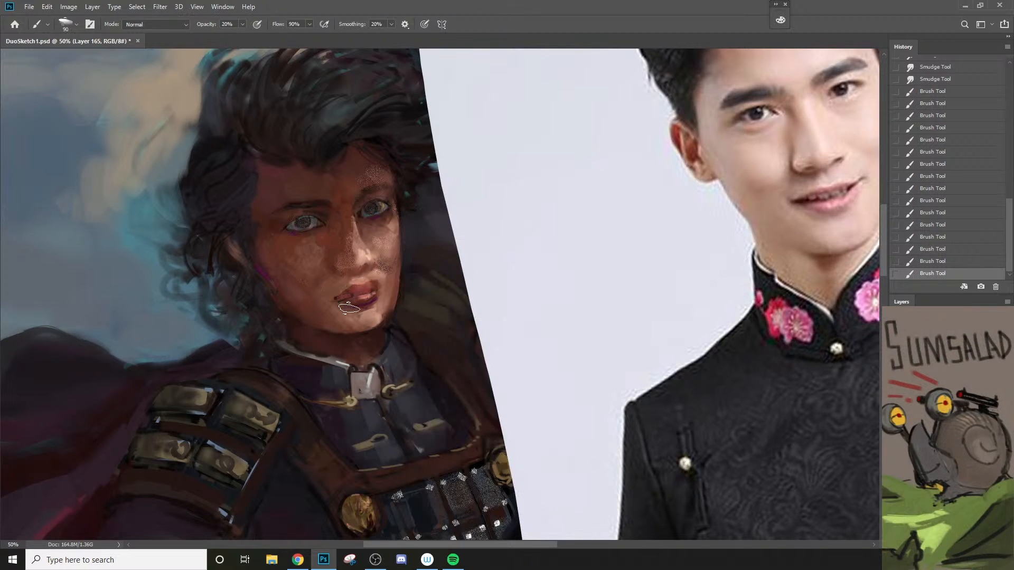
key(bracketleft)
key(bracketleft)
key(bracketleft)
key(bracketleft)
key(bracketleft)
key(bracketleft)
key(bracketleft)
key(bracketleft)
key(bracketleft)
key(bracketleft)
key(bracketleft)
key(bracketleft)
mouse_move(376, 291)
mouse_down()
mouse_move(340, 299)
mouse_move(375, 292)
mouse_up()
Step: Choose the 样本画笔 5 6 brush, sample the magenta at the cheek edge and paint eyeshadow over both eyes
right_click(358, 297)
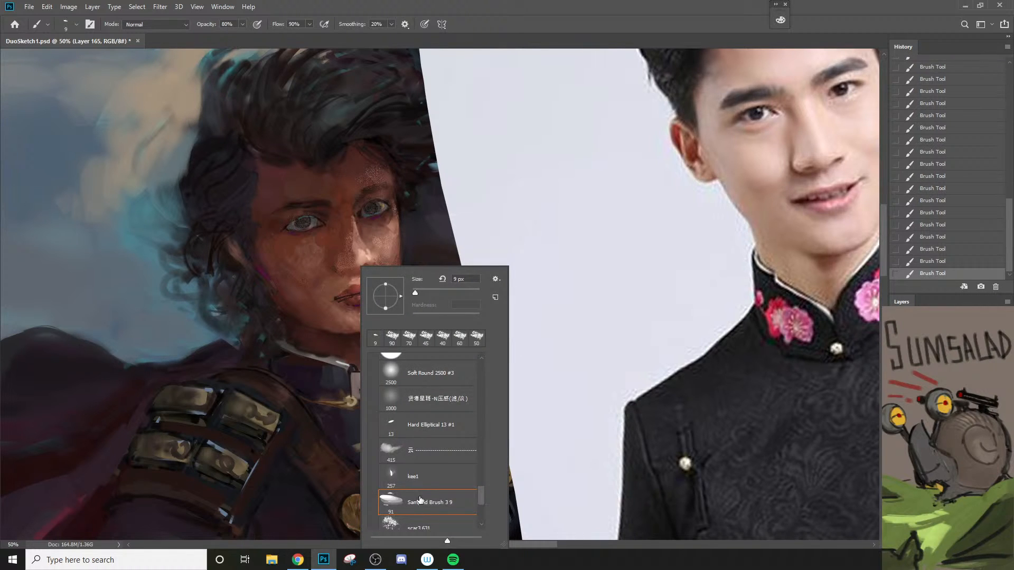
scroll(484, 496, up, 4)
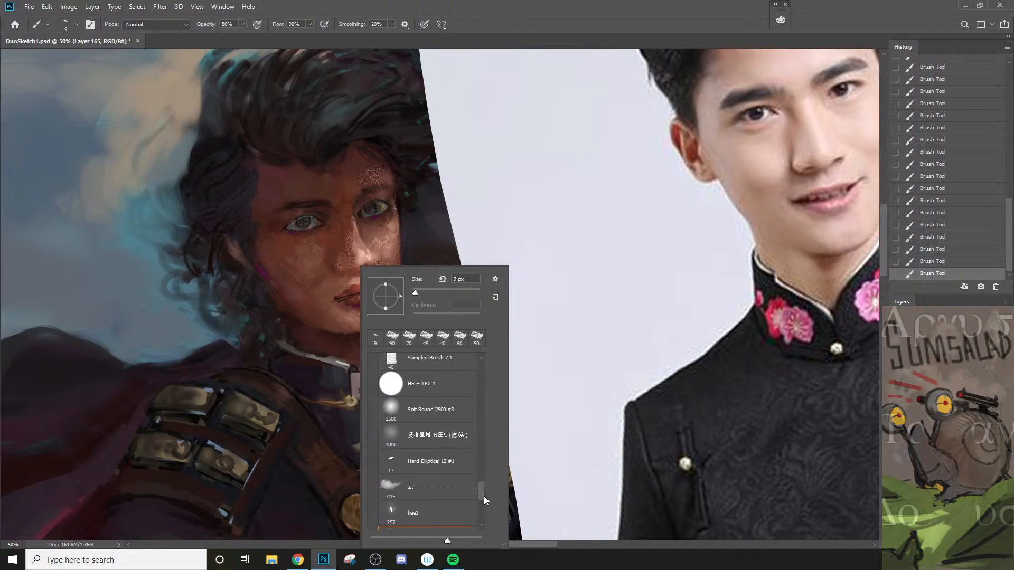
click(436, 387)
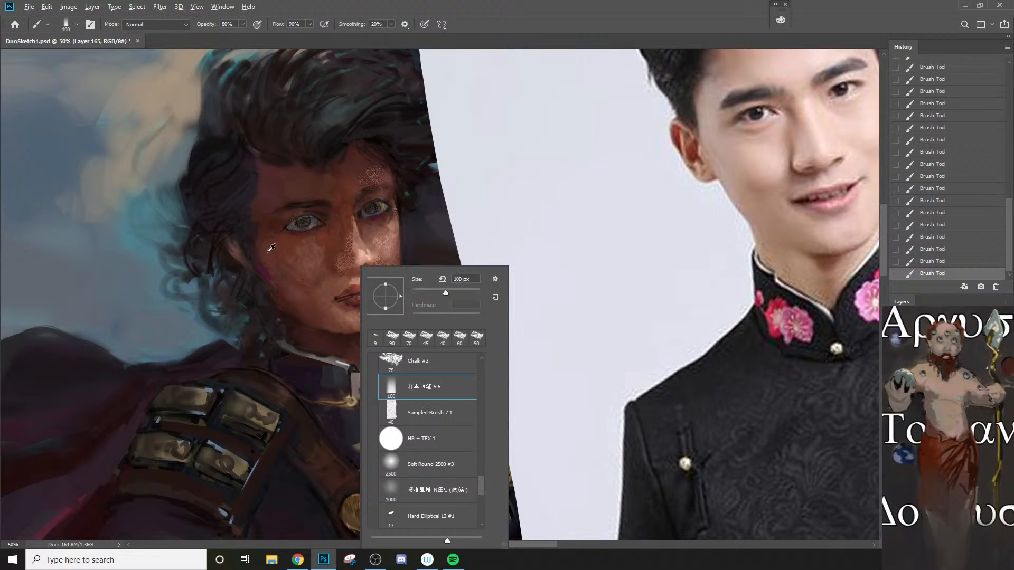
alt+click(263, 272)
key(])
key([)
key([)
key([)
key([)
key([)
drag(279, 225, 288, 218)
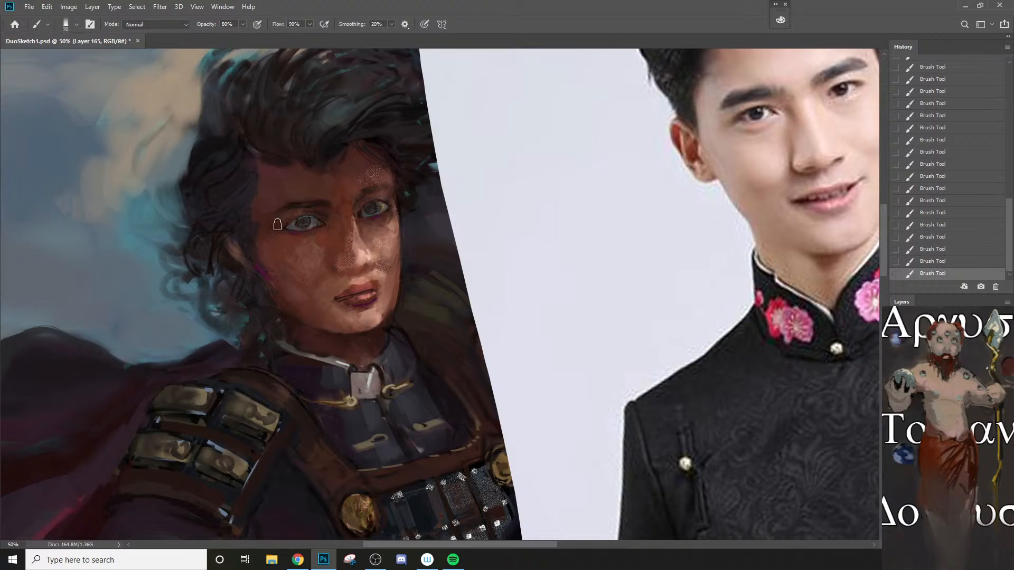
key([)
drag(377, 198, 384, 196)
Step: Shift the paint hue to red, lower the opacity to 20% and soften the eyeshadow on both eyelids, undoing a stray stroke
key(n)
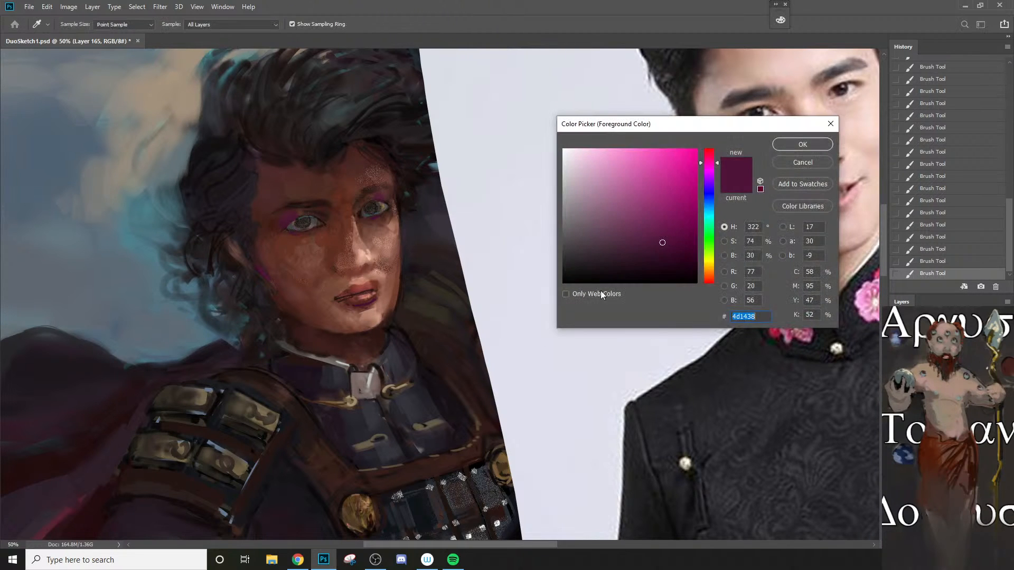
click(711, 282)
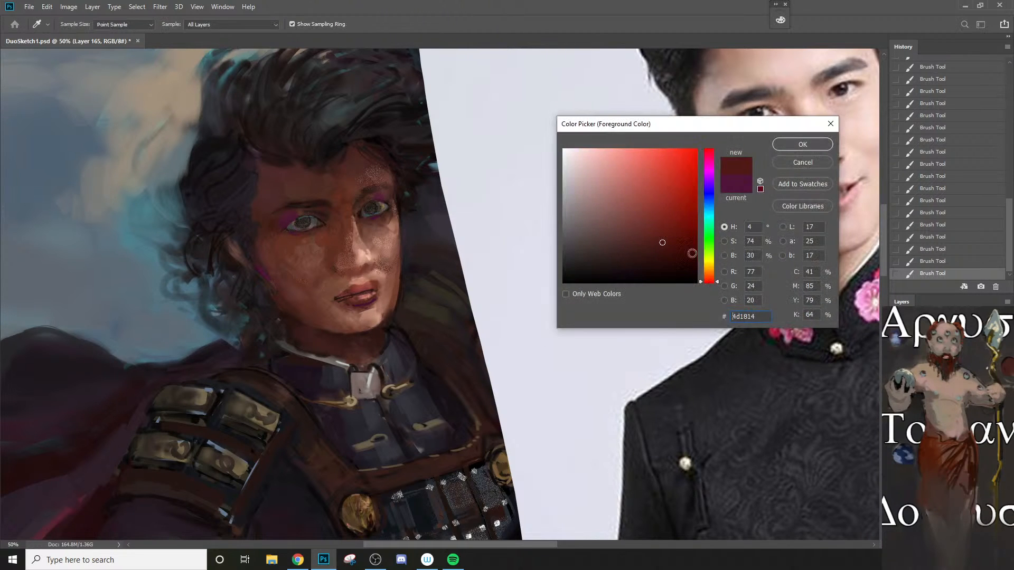
click(799, 145)
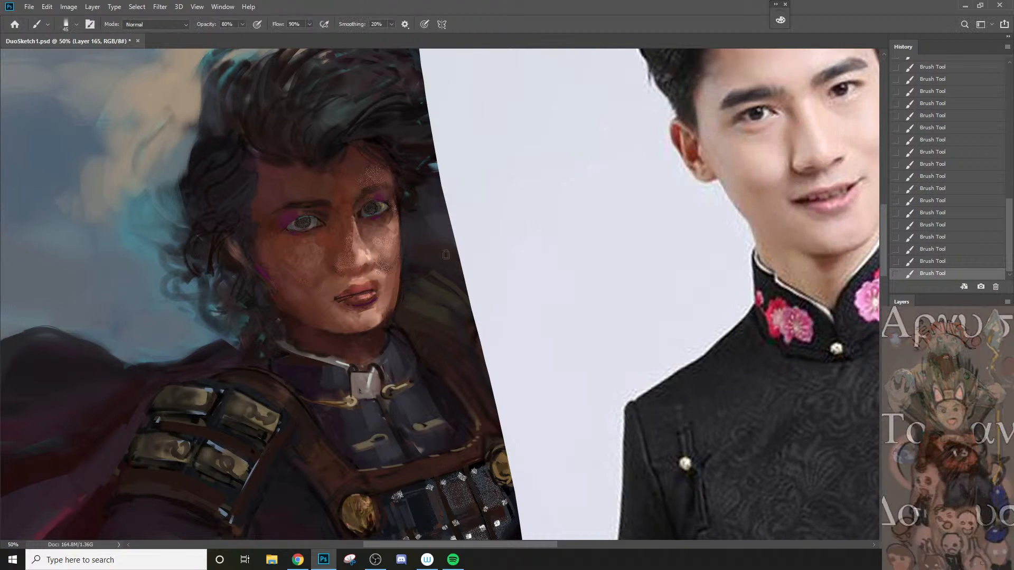
key(2)
key(bracketright)
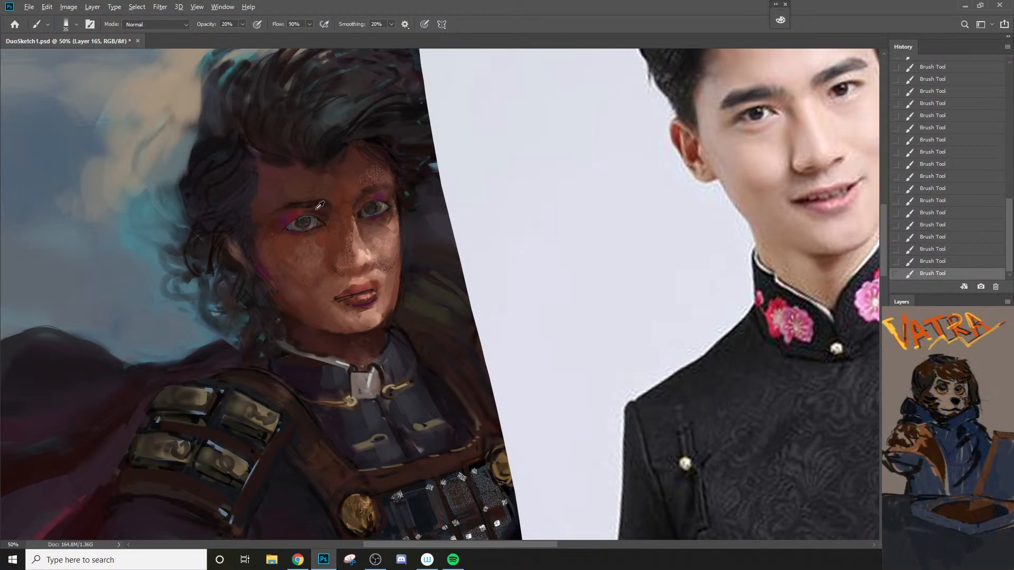
alt+click(380, 244)
key(bracketleft)
key(bracketleft)
key(ctrl+z)
mouse_move(290, 216)
mouse_down()
mouse_move(355, 220)
mouse_move(370, 196)
mouse_move(363, 204)
mouse_move(384, 197)
mouse_up()
Step: Switch to the Sampled Brush 7 1 preset, set its opacity to 40% and repaint the shadowed side of the nose
right_click(347, 236)
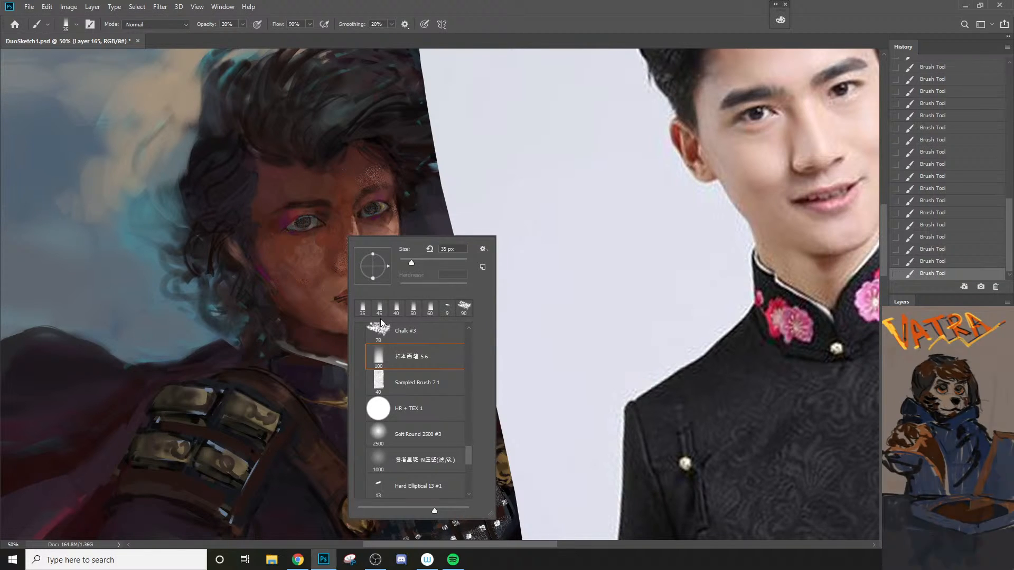
click(400, 383)
alt+click(345, 228)
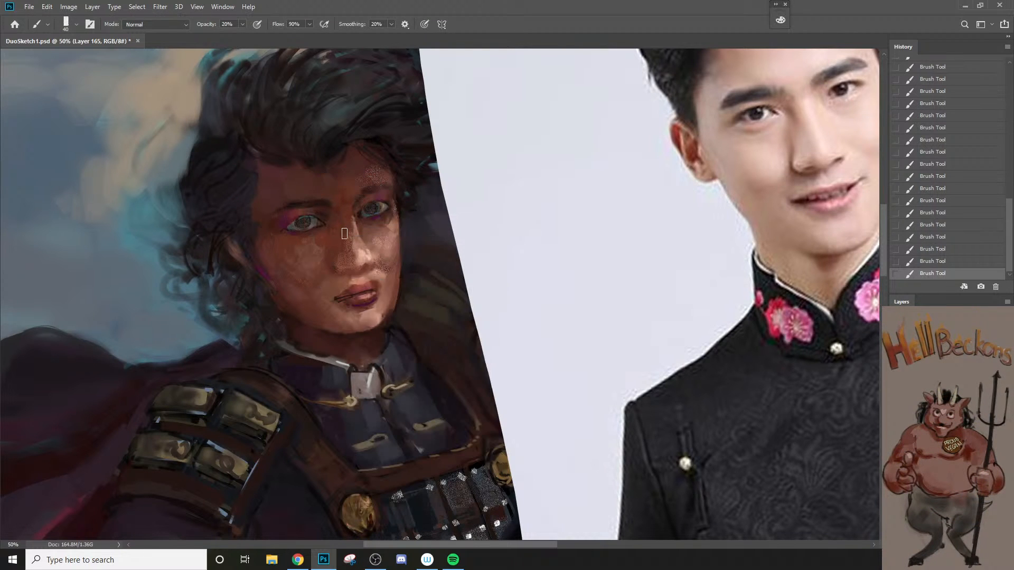
key(bracketright)
key(bracketright)
key(bracketright)
key(ctrl+z)
key(bracketright)
key(4)
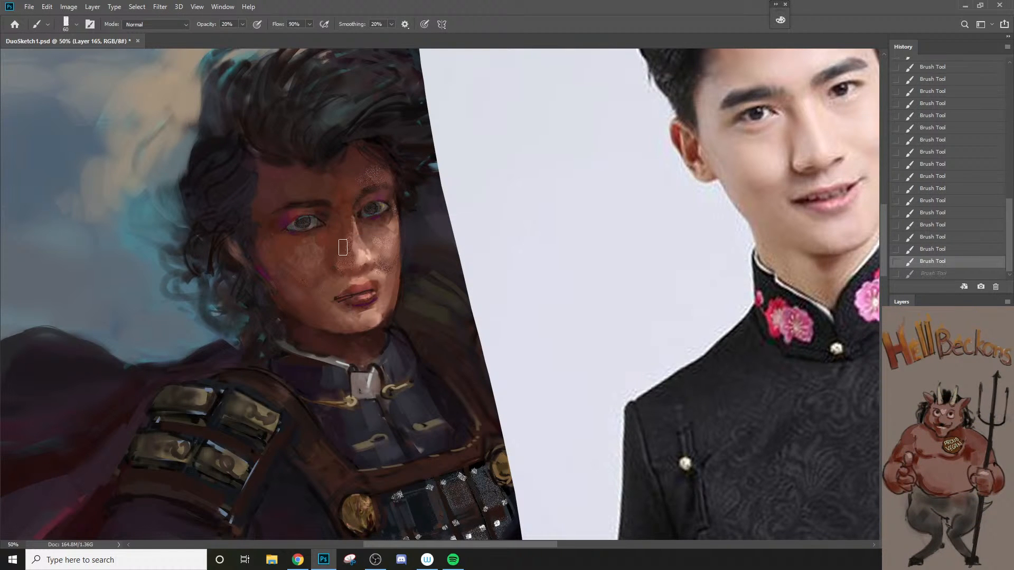
drag(344, 240, 346, 262)
key(bracketleft)
key(bracketleft)
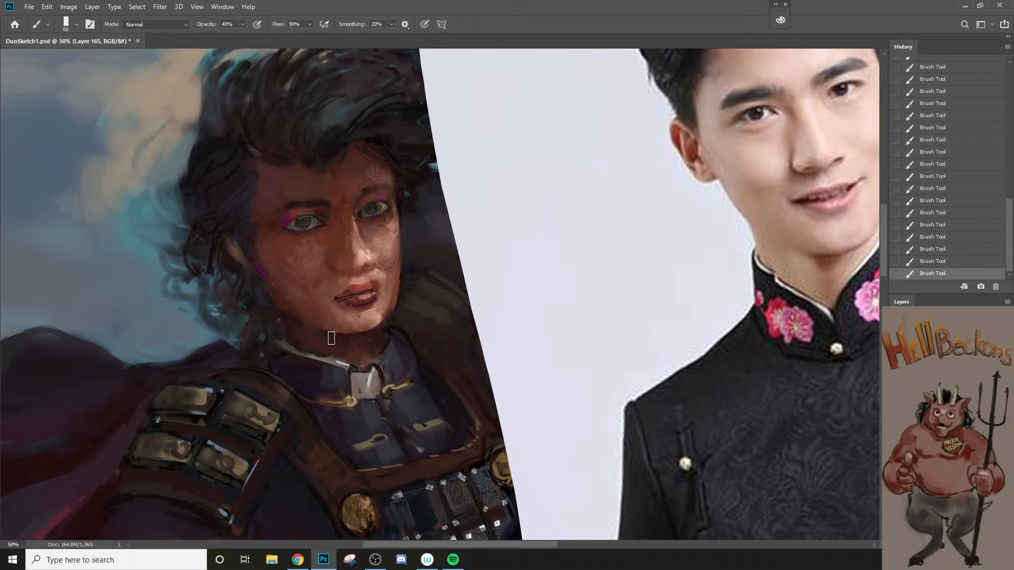
Step: Repaint the lower face and jawline with sampled skin tones, varying the brush size and ending at 30 px
key(bracketright)
key(bracketright)
key(ctrl+z)
key(ctrl+shift+z)
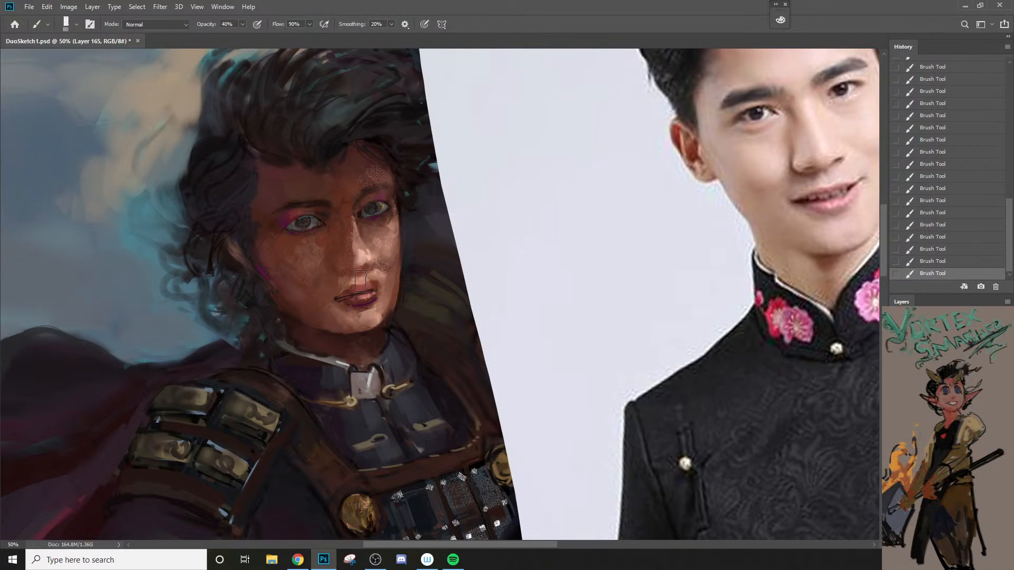
key(bracketleft)
key(bracketleft)
key(bracketleft)
alt+click(318, 334)
key(bracketleft)
key(bracketright)
key(bracketright)
key(bracketright)
key(bracketright)
key(bracketright)
key(bracketleft)
key(bracketleft)
key(bracketleft)
key(bracketleft)
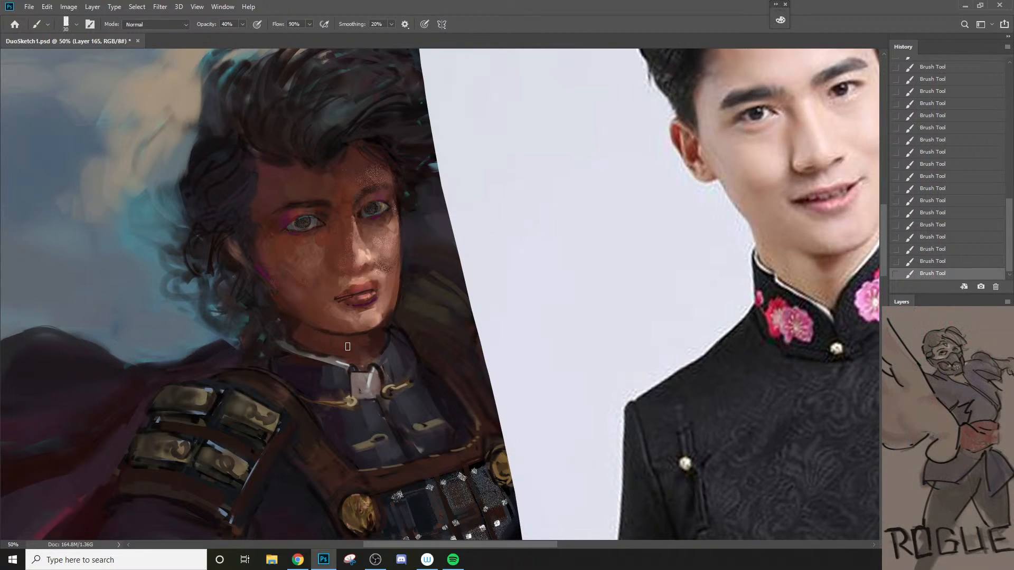
Step: Compare the last jaw stroke by undoing and redoing it, and check the face from farther away
key(ctrl+z)
key(ctrl+shift+z)
key(z)
alt+click(321, 355)
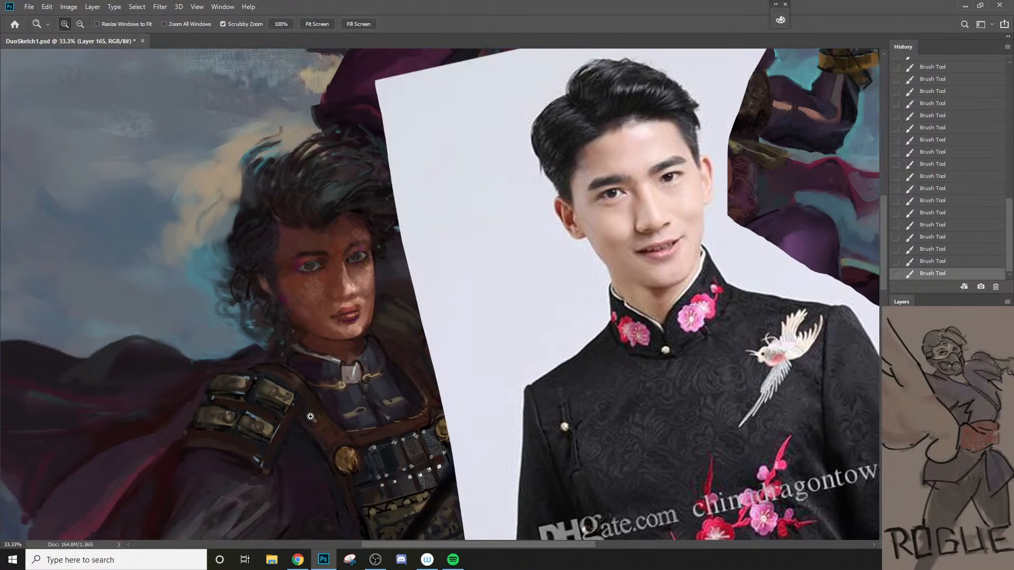
click(336, 329)
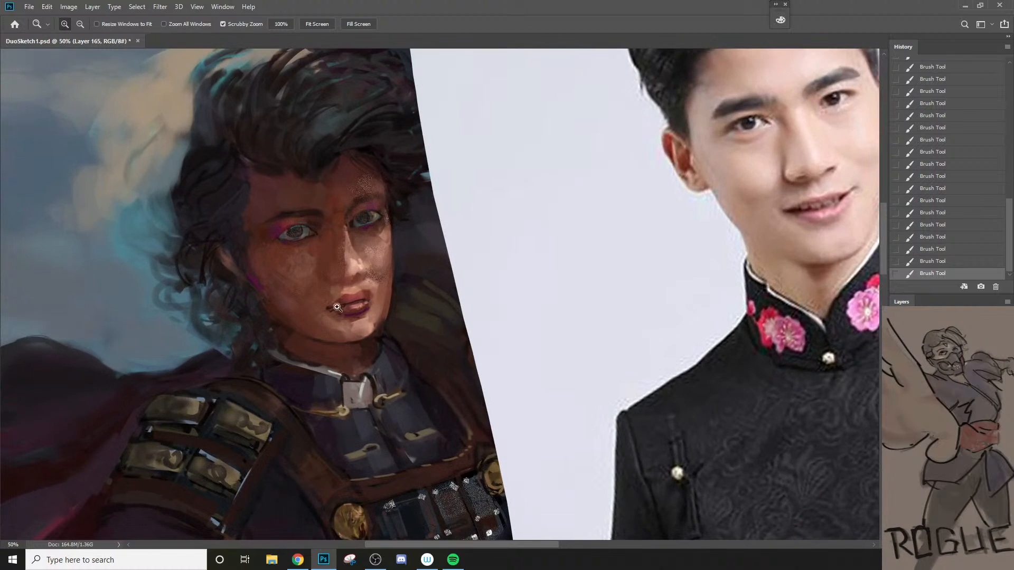
Step: Mix a muted red from the sampled cheek tone and paint it over the lips with a 25 px brush
key(b)
alt+click(290, 297)
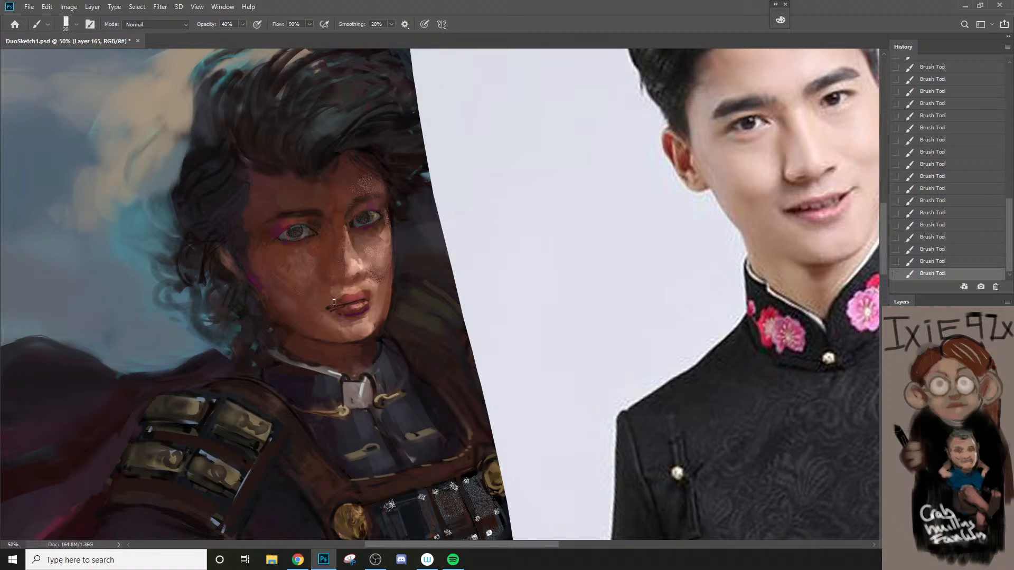
key(n)
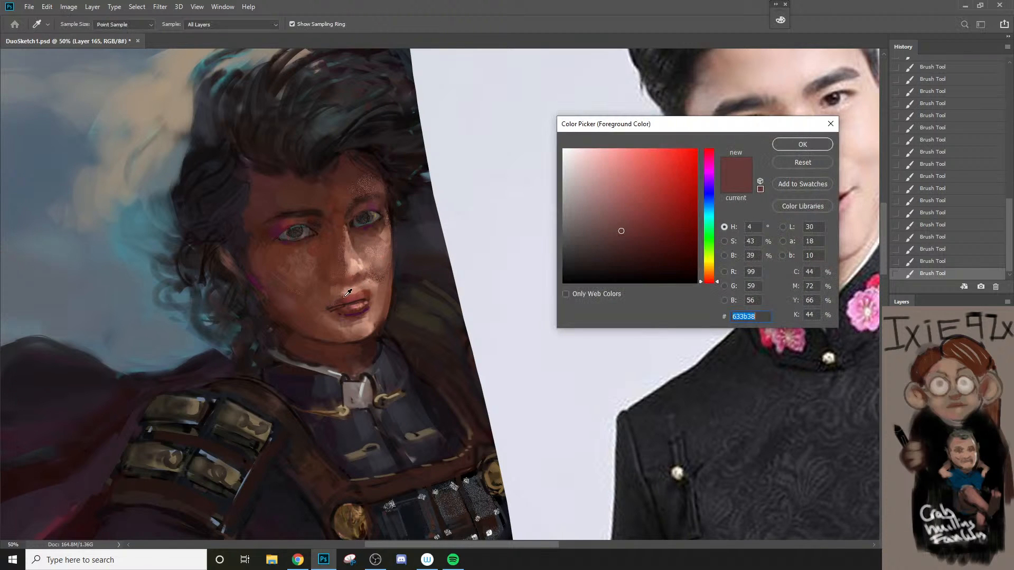
click(645, 225)
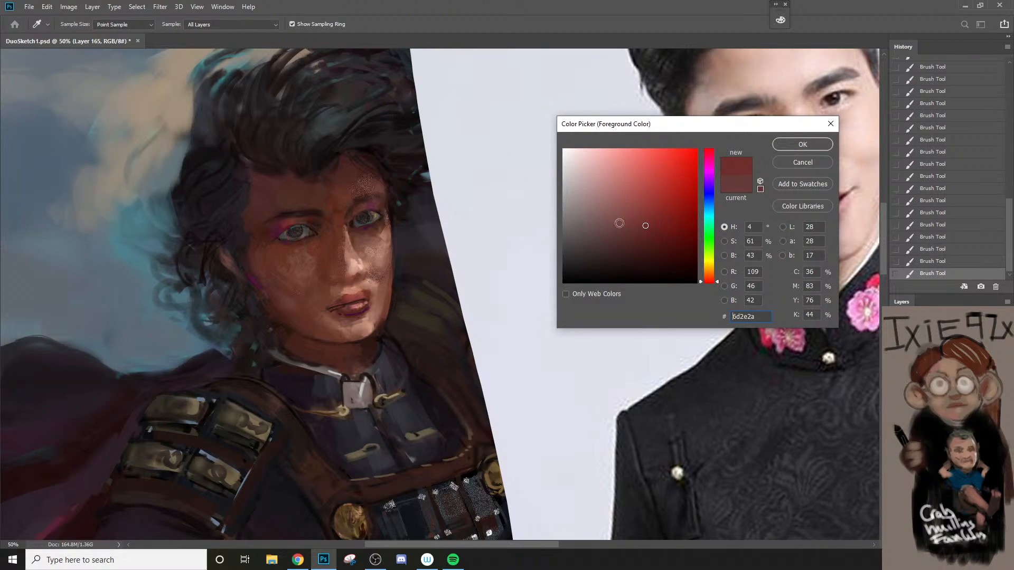
click(624, 219)
click(786, 146)
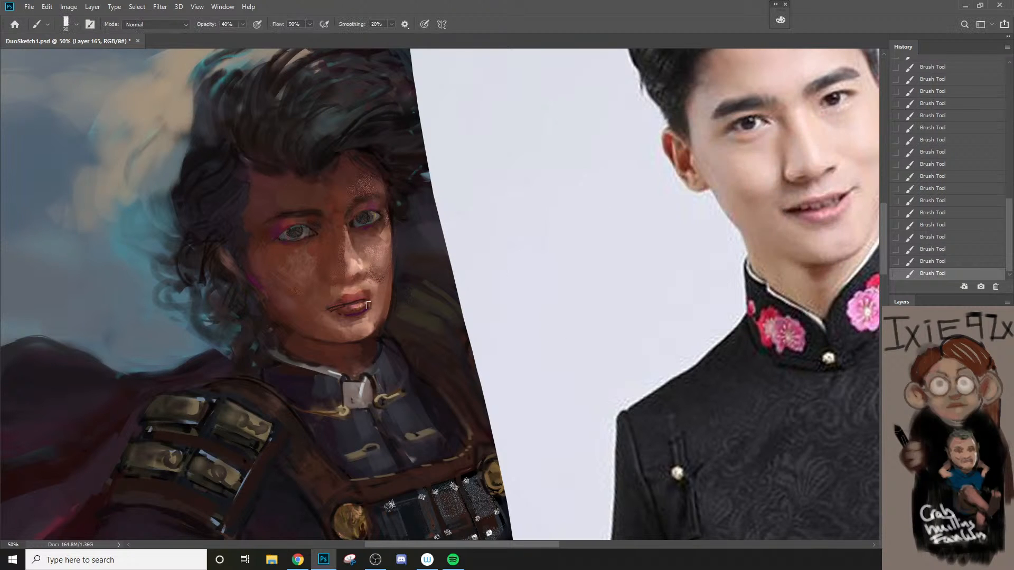
key(])
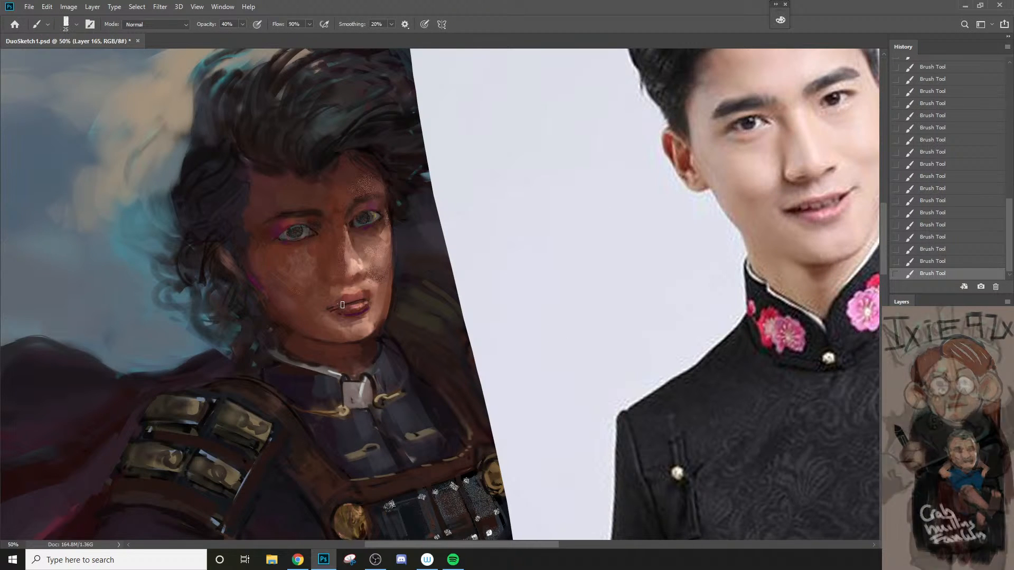
drag(347, 305, 362, 303)
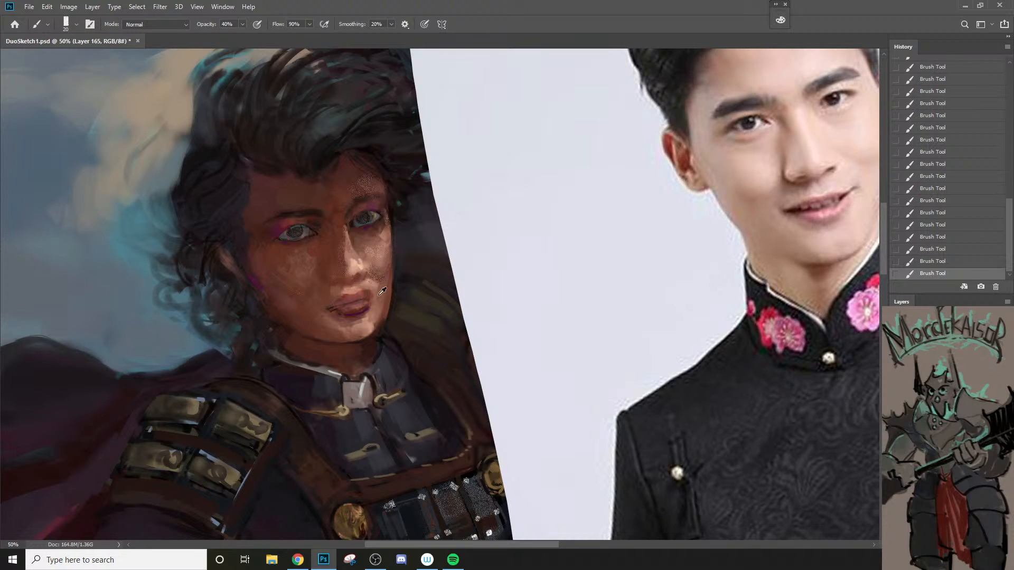
Step: Refine the skin between the nose and upper lip and the lit cheek beside it using sampled tones
drag(379, 281, 372, 285)
alt+click(339, 288)
key(])
key(bracketleft)
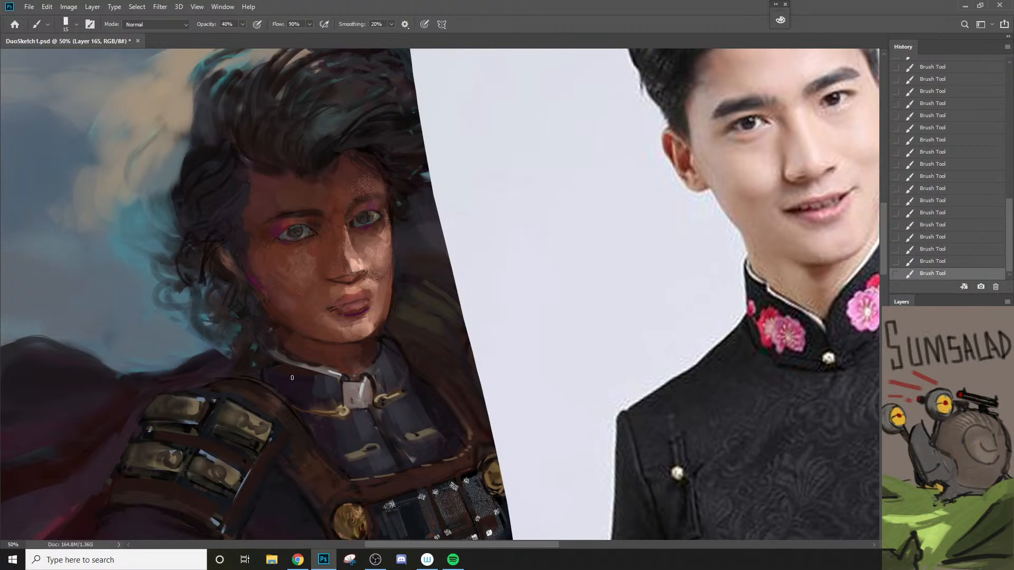
alt+click(370, 278)
key(bracketright)
key(bracketright)
key(bracketright)
key(bracketright)
Step: Sample a tone above the mouth and paint fine upper-lip accents with a small brush, undoing a stray stroke
alt+click(358, 292)
key(bracketleft)
key(bracketleft)
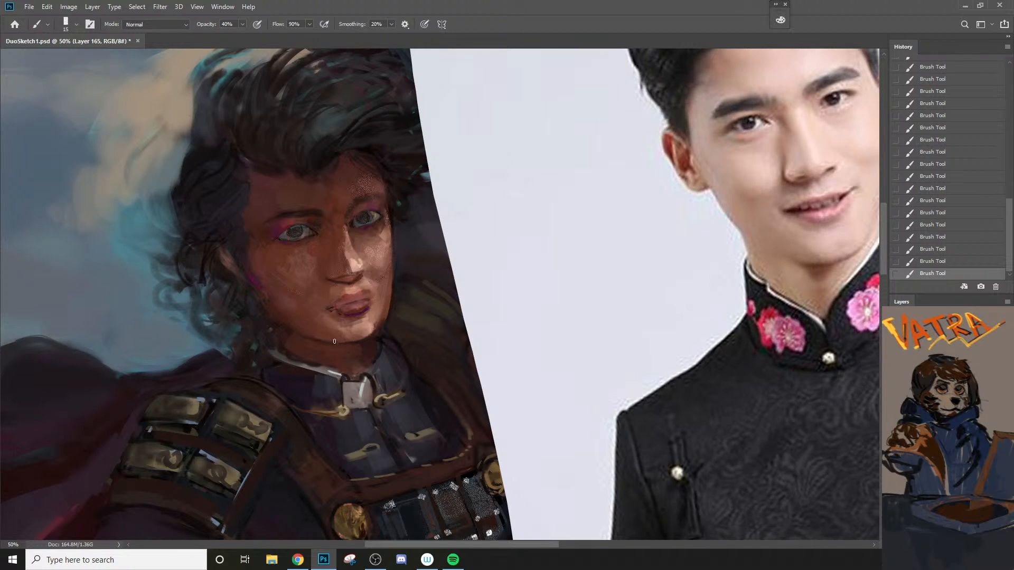
drag(343, 302, 370, 296)
key(ctrl+z)
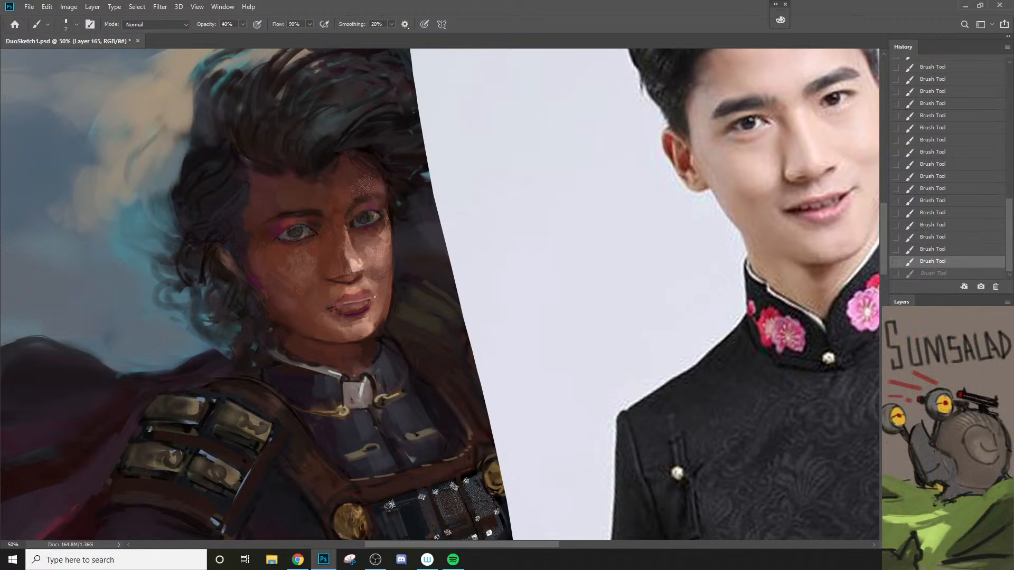
drag(366, 294, 369, 297)
key(bracketright)
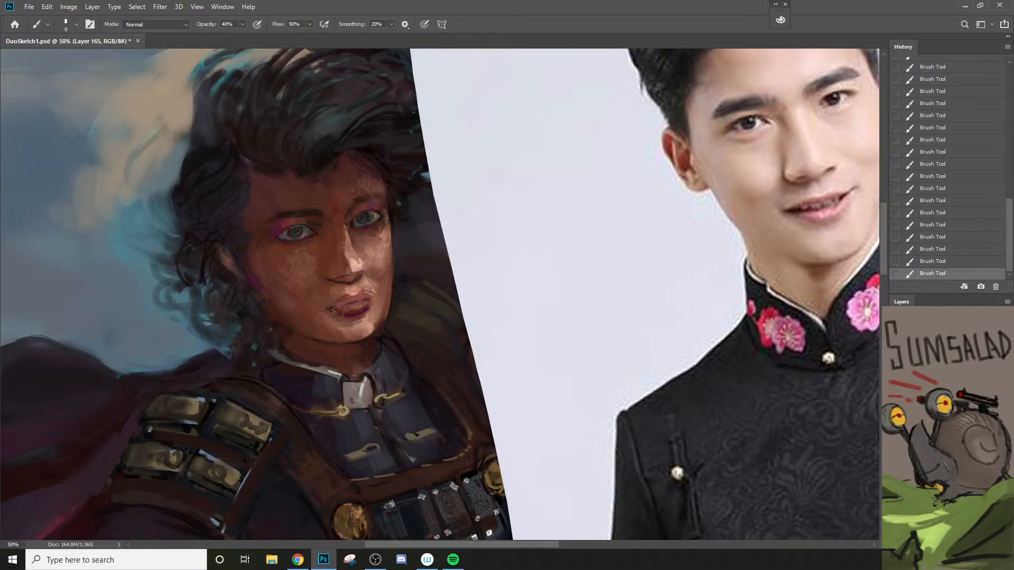
Step: Undo the last lip stroke and repaint small accents along the mouth with a fine brush
key(ctrl+z)
key(bracketleft)
drag(363, 291, 371, 292)
key(bracketright)
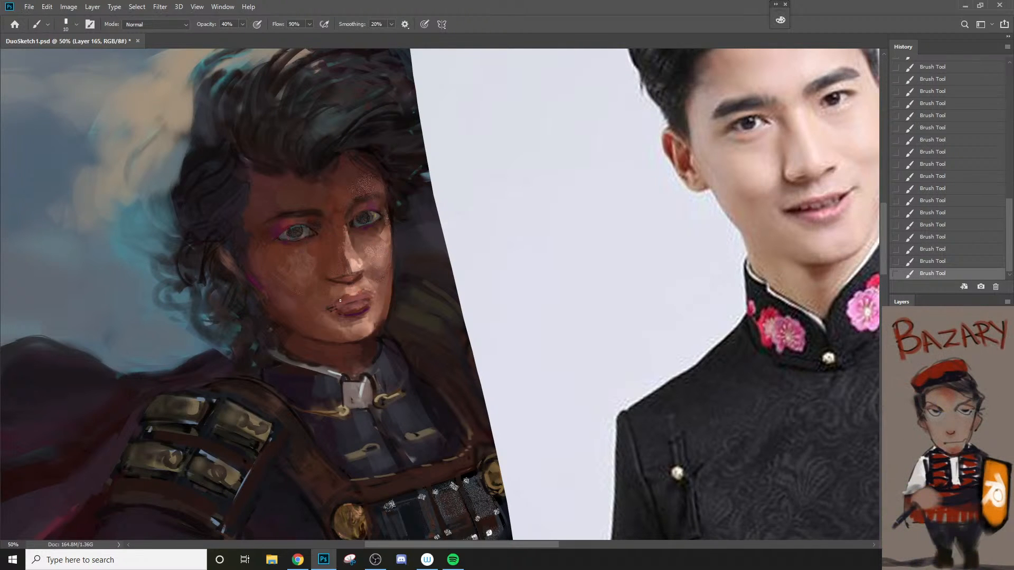
key(bracketright)
key(bracketright)
alt+click(348, 309)
key(bracketright)
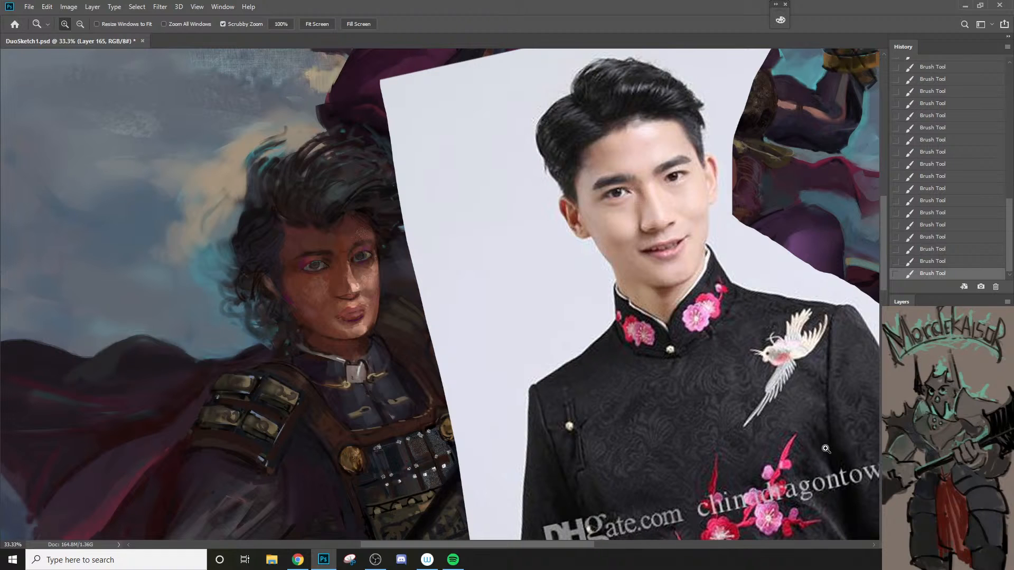
Step: Erase paint over the shadowed cheek, raise the eraser opacity to 90%, and compare the face with the layer hidden and shown
key(e)
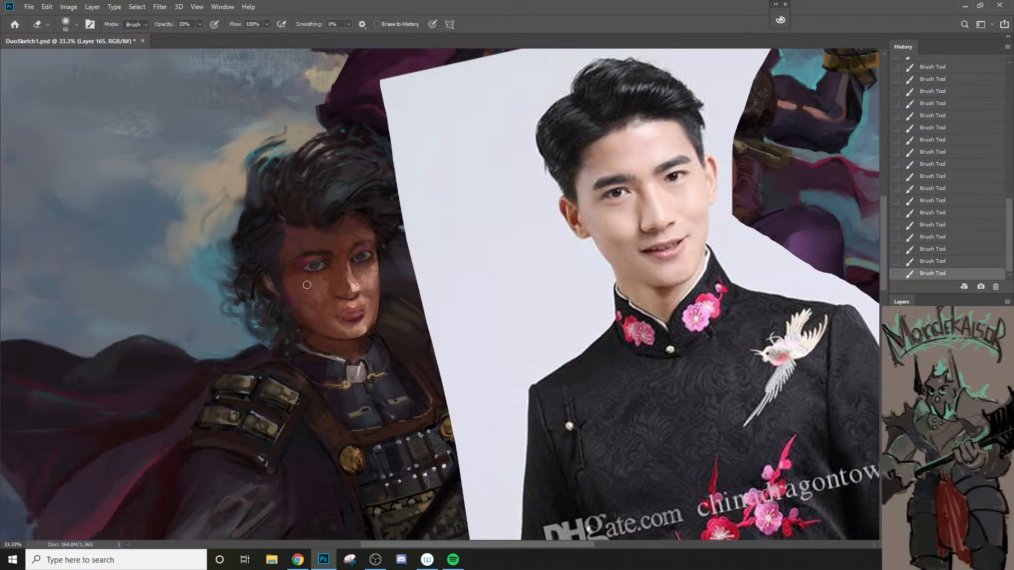
mouse_move(306, 285)
mouse_down()
mouse_move(333, 296)
mouse_move(319, 288)
mouse_up()
key(9)
key([)
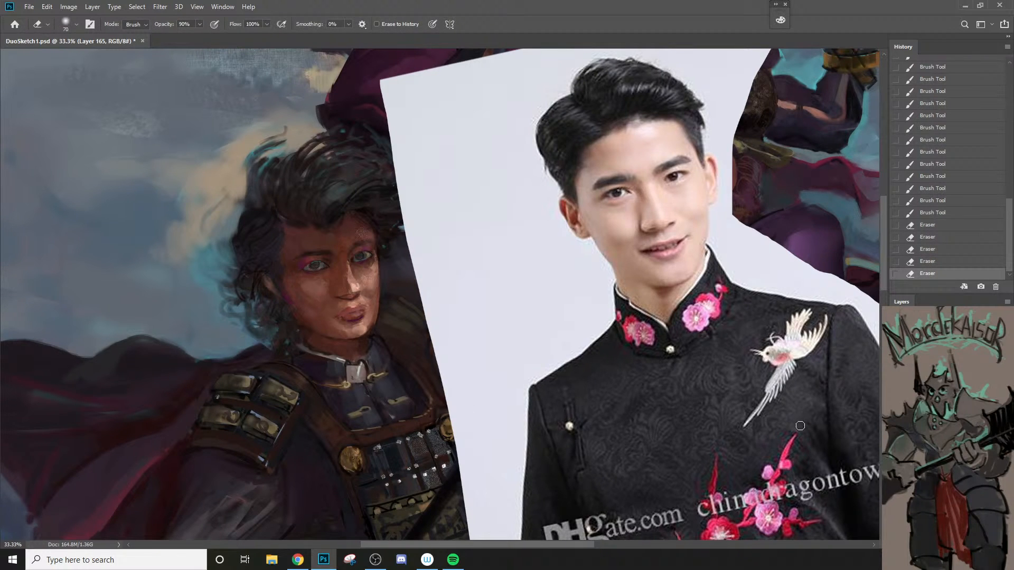
click(896, 459)
click(897, 458)
Step: Erase along the lit cheek and jaw with a smaller eraser, and compare the result by toggling the layer's visibility
key([)
drag(374, 272, 364, 318)
key([)
key([)
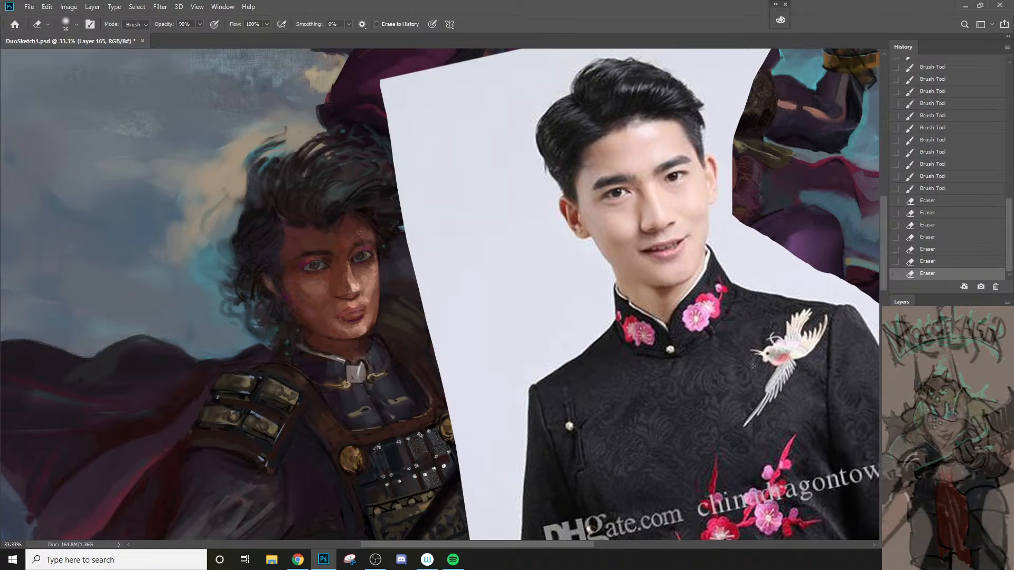
key(ctrl+comma)
key(ctrl+comma)
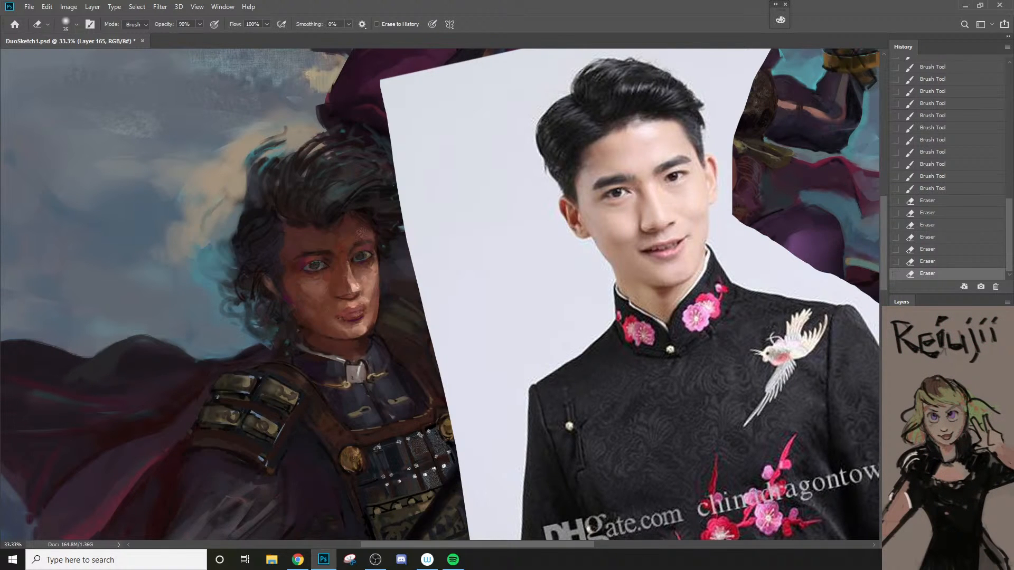
key(ctrl+comma)
key(ctrl+comma)
key(ctrl+comma)
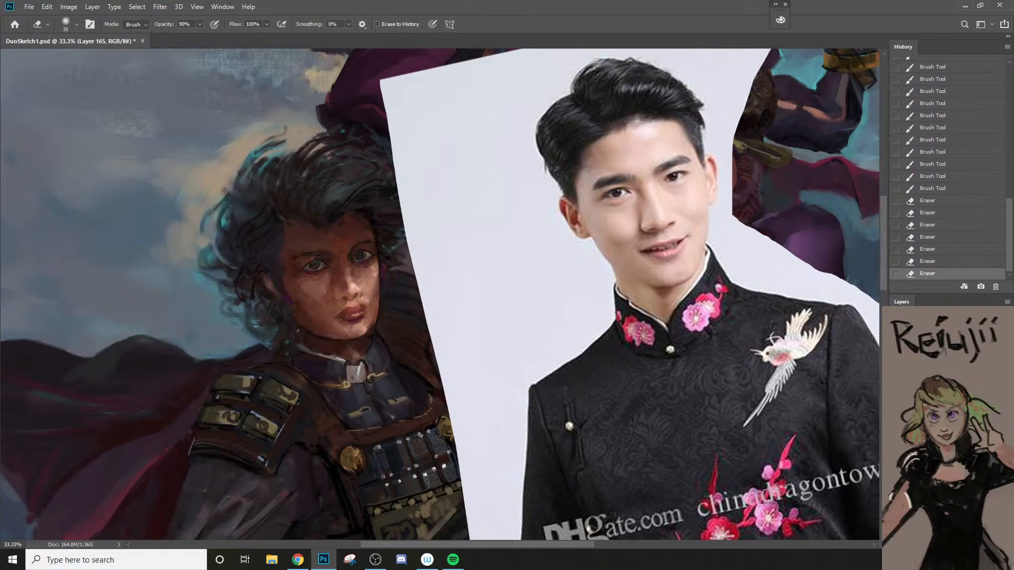
key(ctrl+comma)
Step: Erase paint along the shadowed jaw and around the near eye's outer corner with a larger eraser at 90% opacity
mouse_move(295, 303)
mouse_down()
mouse_move(330, 338)
mouse_move(297, 307)
mouse_move(272, 259)
mouse_move(326, 341)
mouse_up()
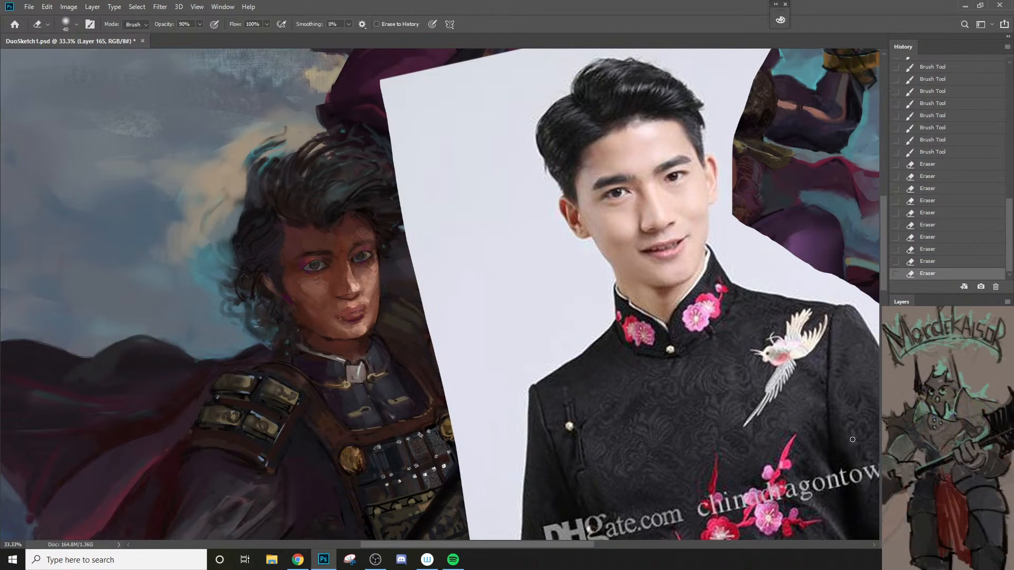
key(bracketright)
key(bracketright)
key(bracketright)
mouse_move(299, 269)
mouse_down()
mouse_move(297, 240)
mouse_move(290, 274)
mouse_up()
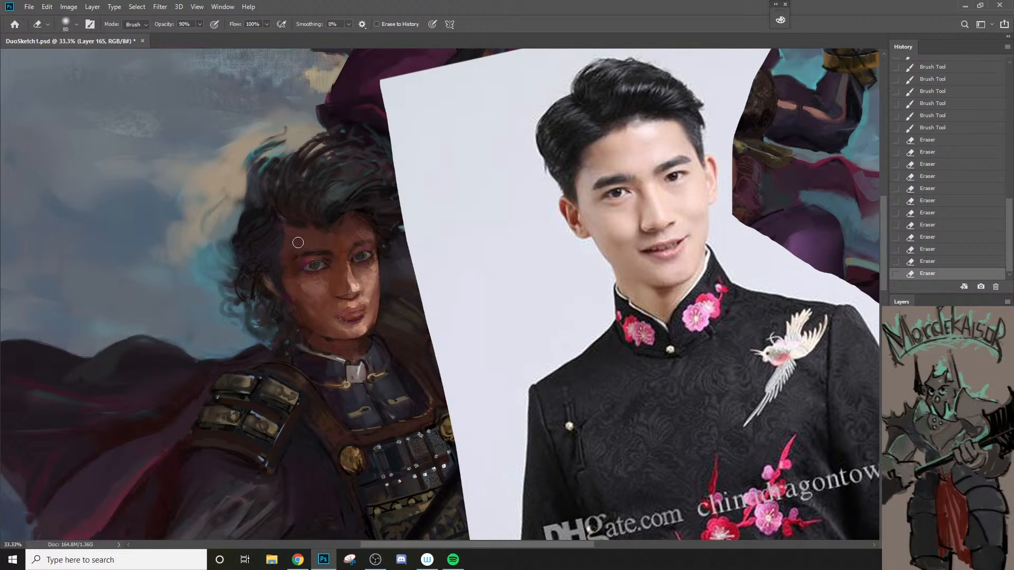
click(293, 267)
Step: Undo the erasing tried around the far eye and lower the eraser opacity to 30%
drag(355, 251, 365, 244)
key(ctrl+z)
key([)
key(ctrl+z)
key(2)
key(3)
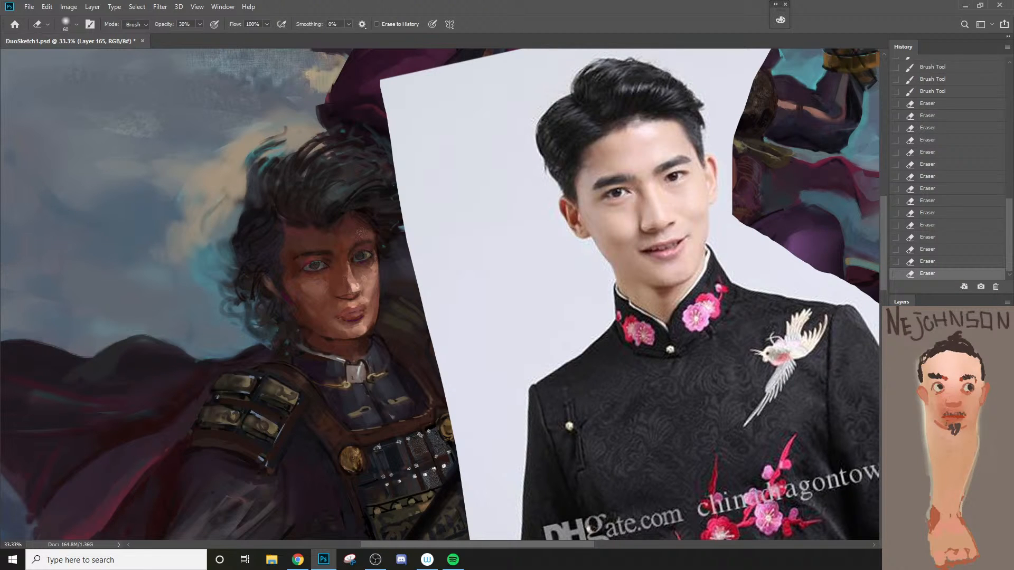
Step: Compare the face with the layer hidden and shown, and softly erase the lit cheek edge at 30% opacity
click(896, 414)
click(896, 415)
click(896, 415)
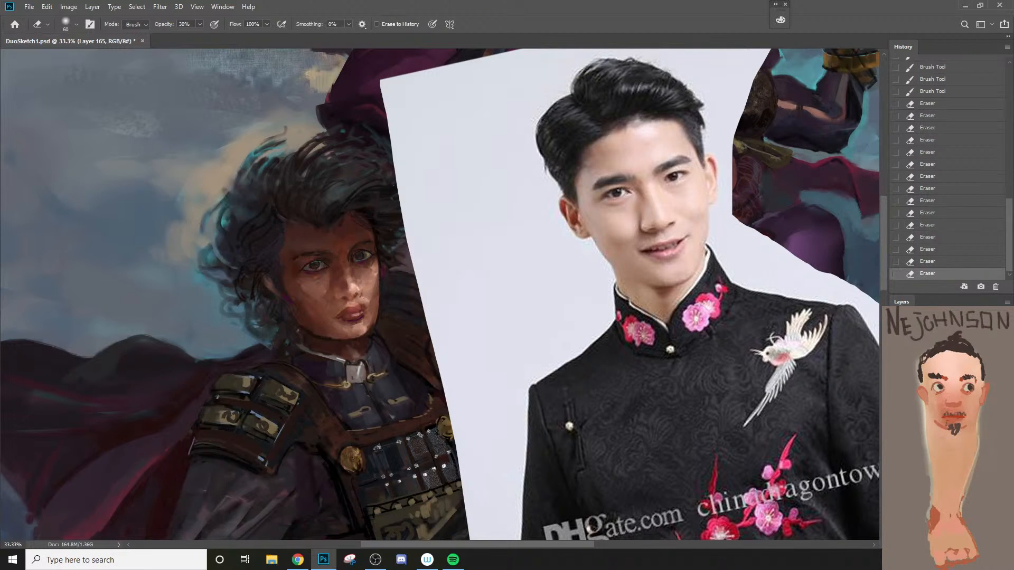
click(895, 415)
click(896, 415)
click(896, 415)
mouse_move(372, 272)
mouse_down()
mouse_move(366, 328)
mouse_move(343, 317)
mouse_move(370, 311)
mouse_up()
key(bracketright)
key(bracketright)
key(bracketleft)
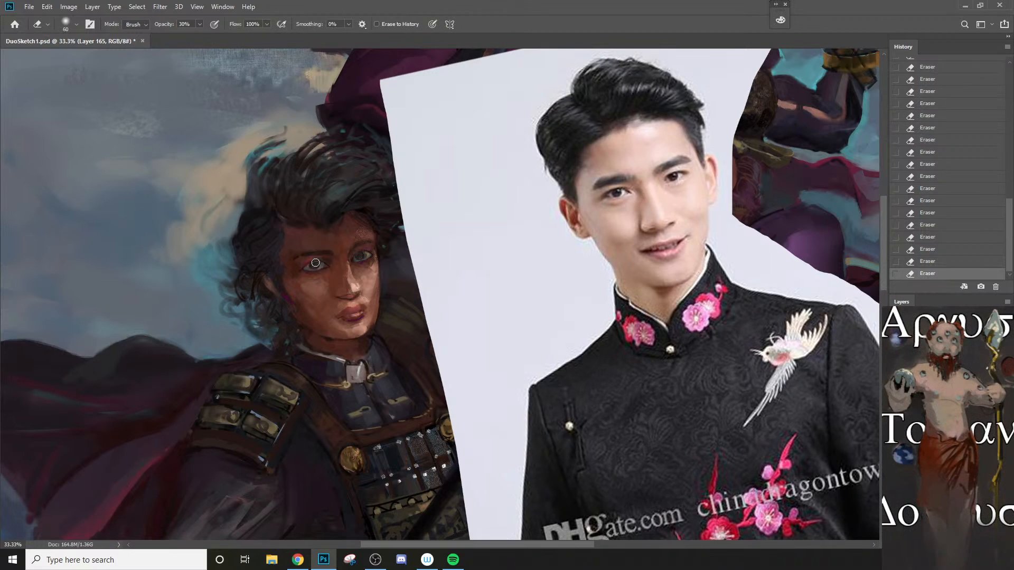
Step: Paint across the brows and upper eyelids with a brush at 20% opacity
key(b)
mouse_move(321, 253)
mouse_down()
mouse_move(344, 230)
mouse_move(314, 263)
mouse_move(342, 253)
mouse_move(312, 263)
mouse_move(339, 235)
mouse_move(370, 233)
mouse_move(364, 256)
mouse_move(379, 240)
mouse_up()
key(2)
key(])
key(])
key([)
key([)
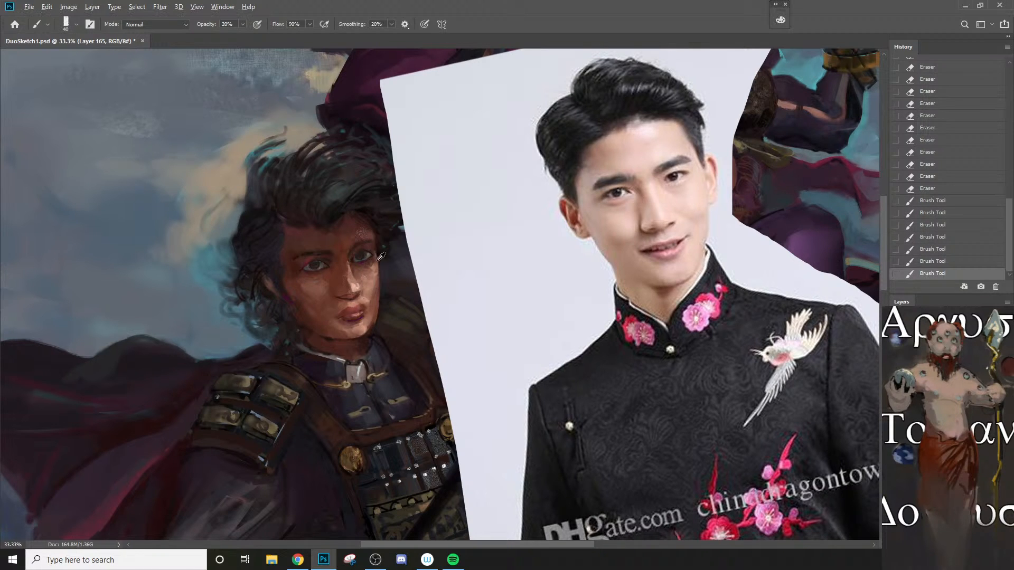
Step: Refine the forehead and far eye corner with progressively smaller strokes at 20% opacity, undoing a stray stroke
mouse_move(371, 241)
mouse_down()
mouse_move(379, 260)
mouse_move(370, 232)
mouse_up()
key(])
key(ctrl+z)
key(bracketleft)
alt+click(379, 251)
key([)
key([)
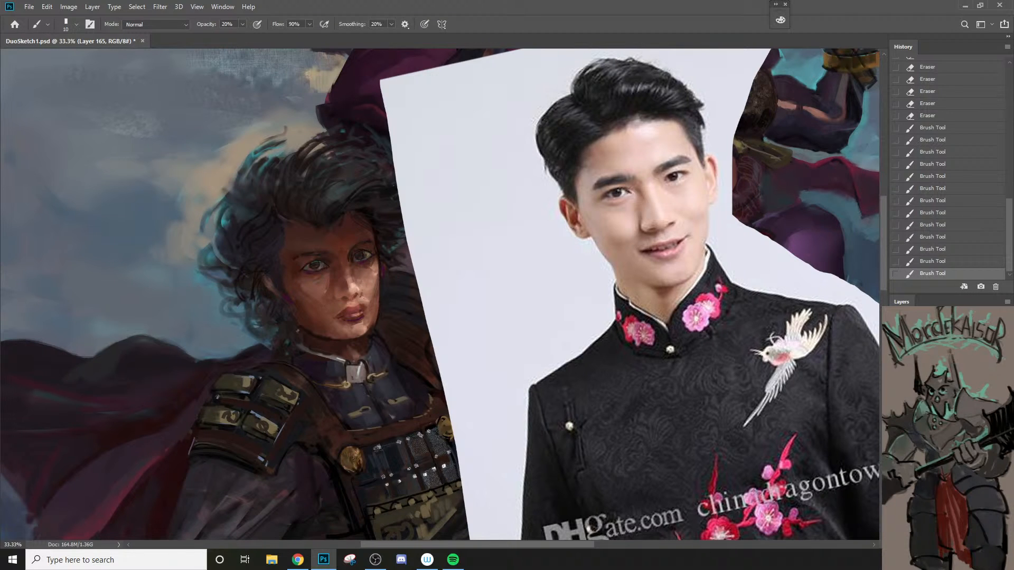
Step: Softly erase the shadowed temple down to the ear with a 125 px eraser at 30% opacity
key(e)
key(bracketright)
key(bracketright)
key(bracketright)
key(bracketright)
drag(292, 236, 277, 280)
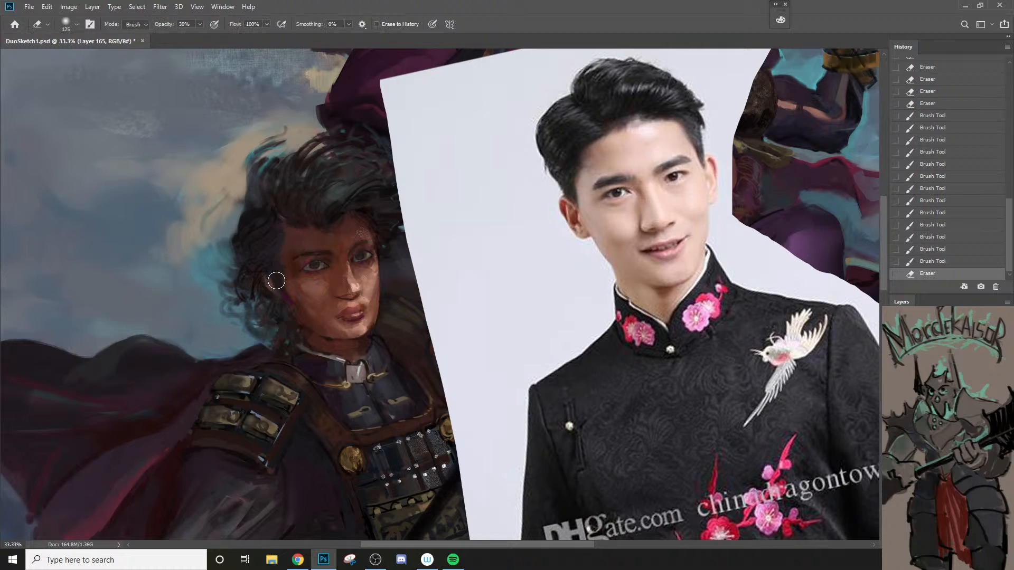
Step: Erase along the forehead hairline with a smaller eraser and compare the face with the layer hidden and shown
key(bracketleft)
key(bracketleft)
key(bracketleft)
drag(285, 246, 307, 219)
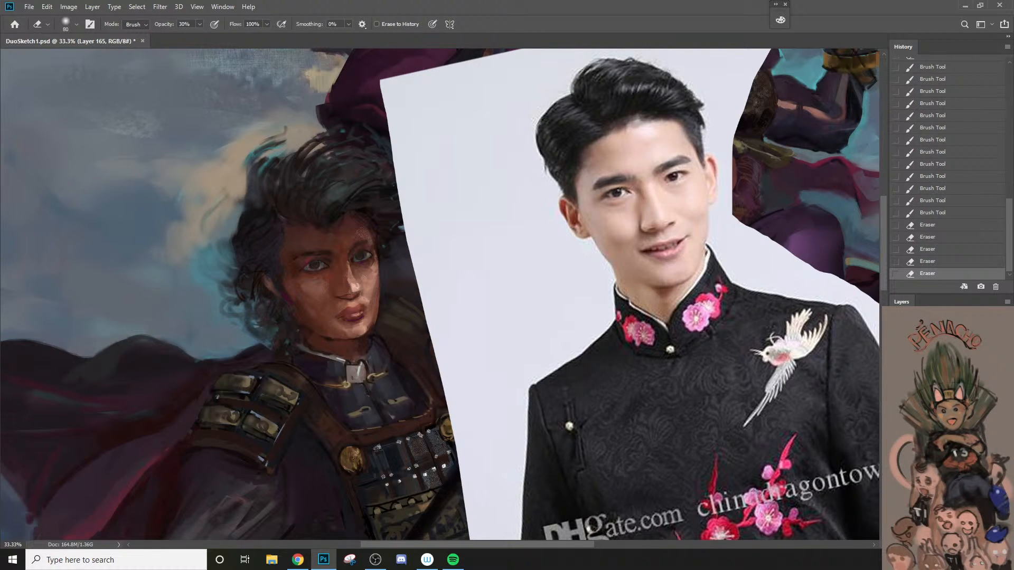
click(897, 424)
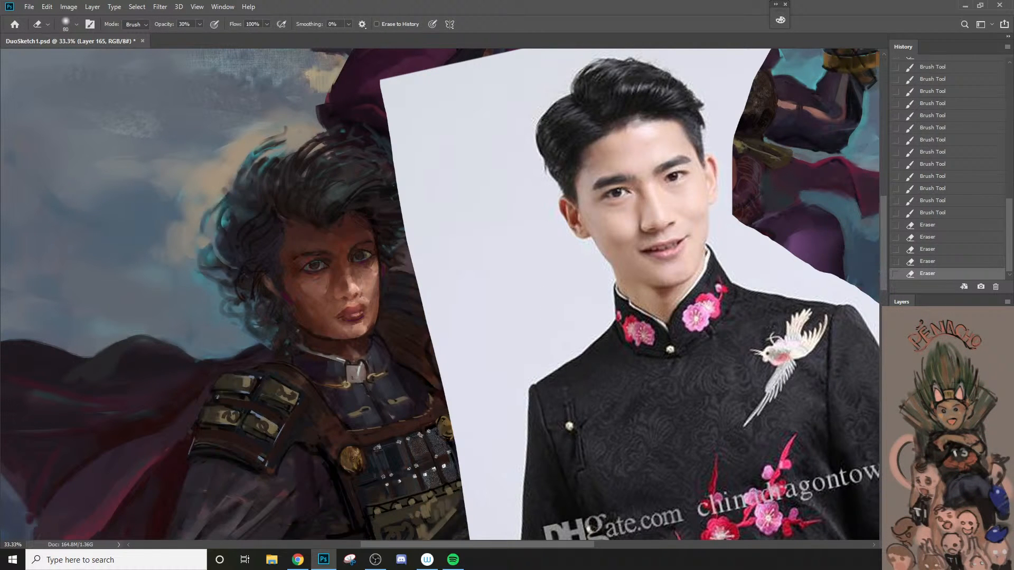
click(896, 424)
Step: Softly erase the paint beneath the jaw and across the neck
key(2)
key(bracketright)
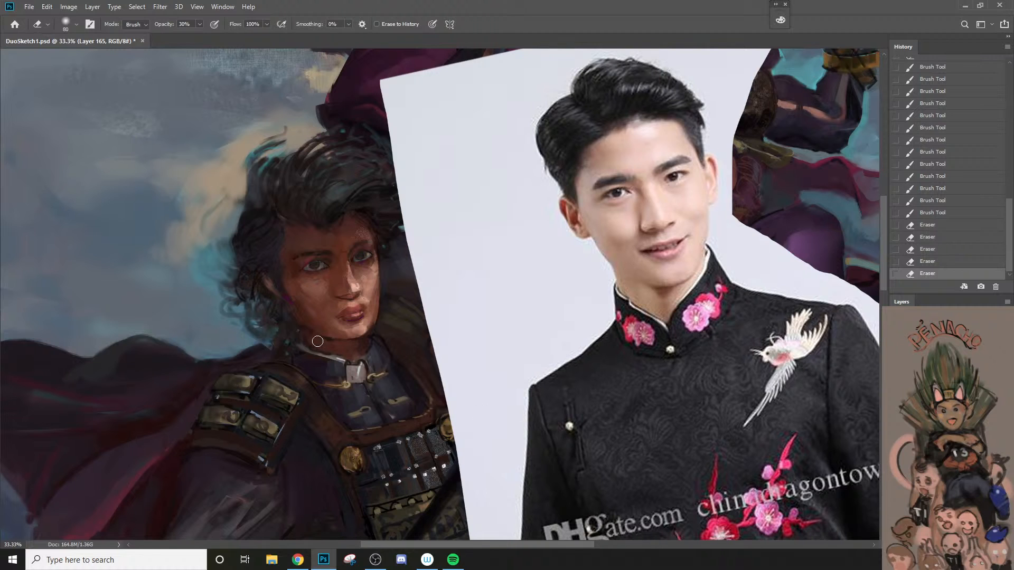
mouse_move(318, 342)
mouse_down()
mouse_move(354, 356)
mouse_move(333, 349)
mouse_move(343, 346)
mouse_move(356, 365)
mouse_up()
Step: Paint the shadow under the jaw and on the neck with a 40 px brush at 20% opacity
key(b)
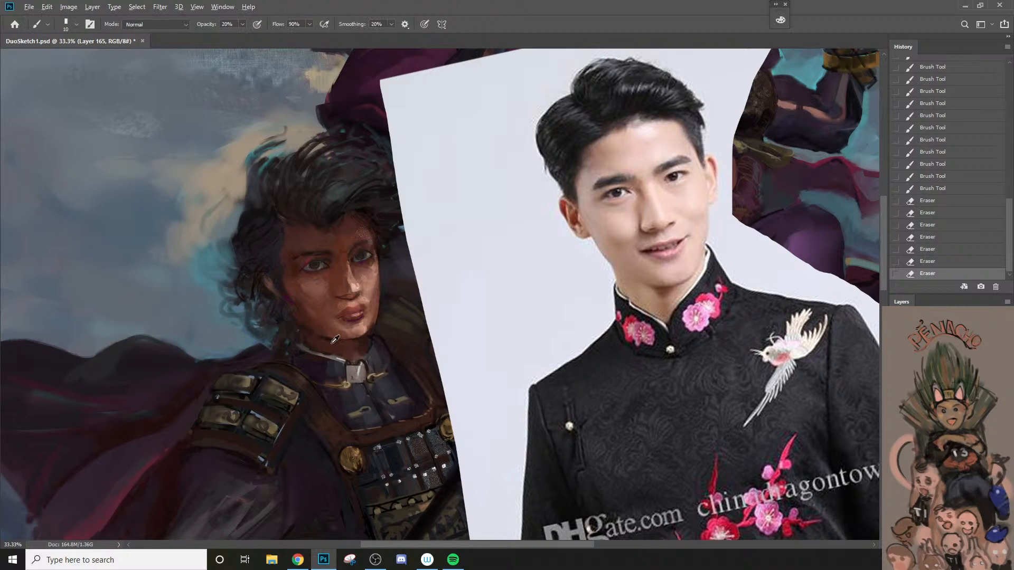
key(bracketright)
key(bracketright)
key(bracketright)
key(bracketright)
key(bracketright)
drag(308, 335, 361, 354)
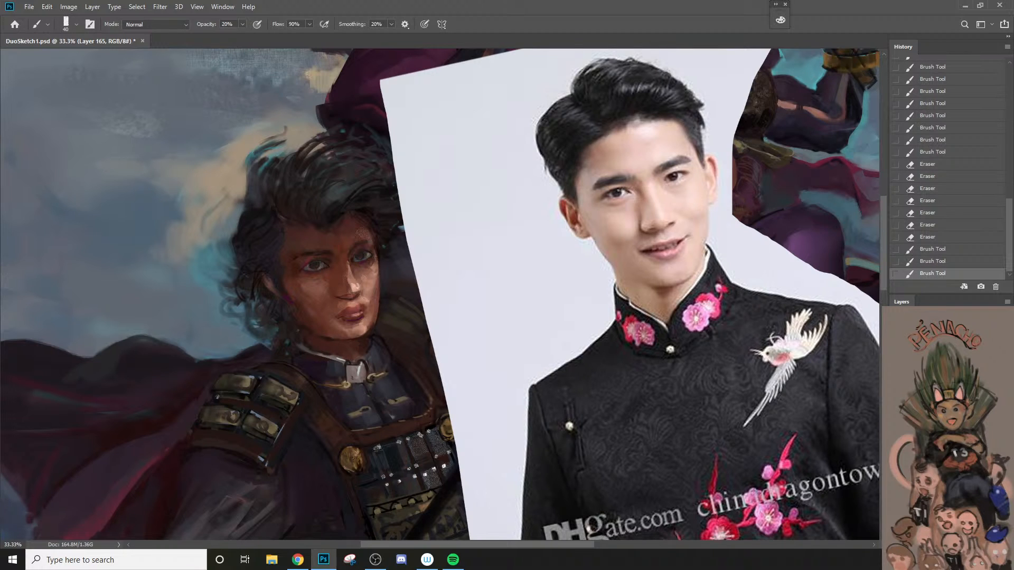
alt+click(330, 344)
key(bracketleft)
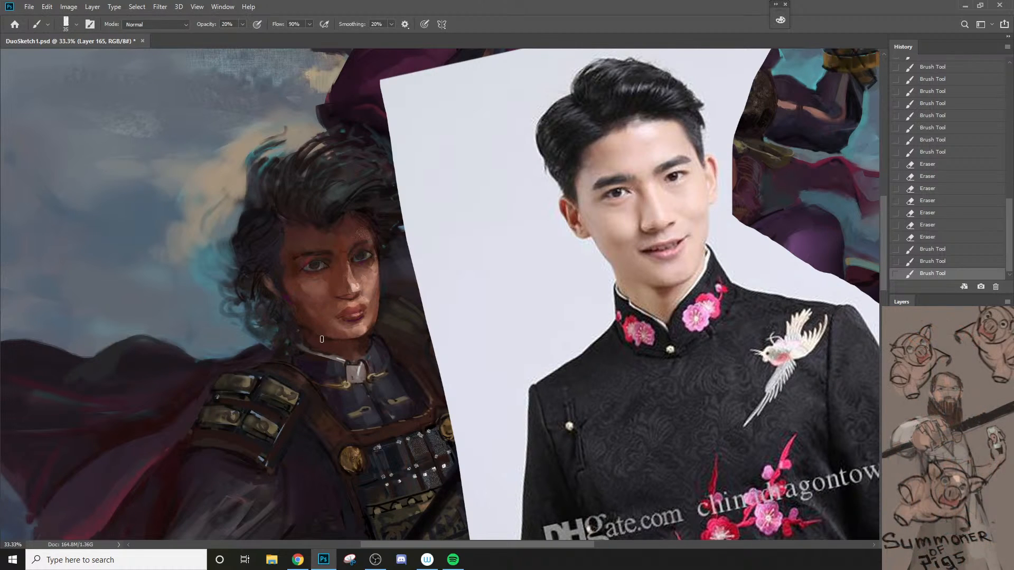
Step: Refine the underside of the chin and the lit jawline, comparing the last stroke by undoing and redoing it
drag(326, 343, 343, 347)
mouse_move(374, 336)
mouse_down()
mouse_move(380, 297)
mouse_move(364, 333)
mouse_up()
mouse_move(368, 331)
mouse_down()
mouse_move(384, 317)
mouse_move(358, 306)
mouse_move(358, 334)
mouse_up()
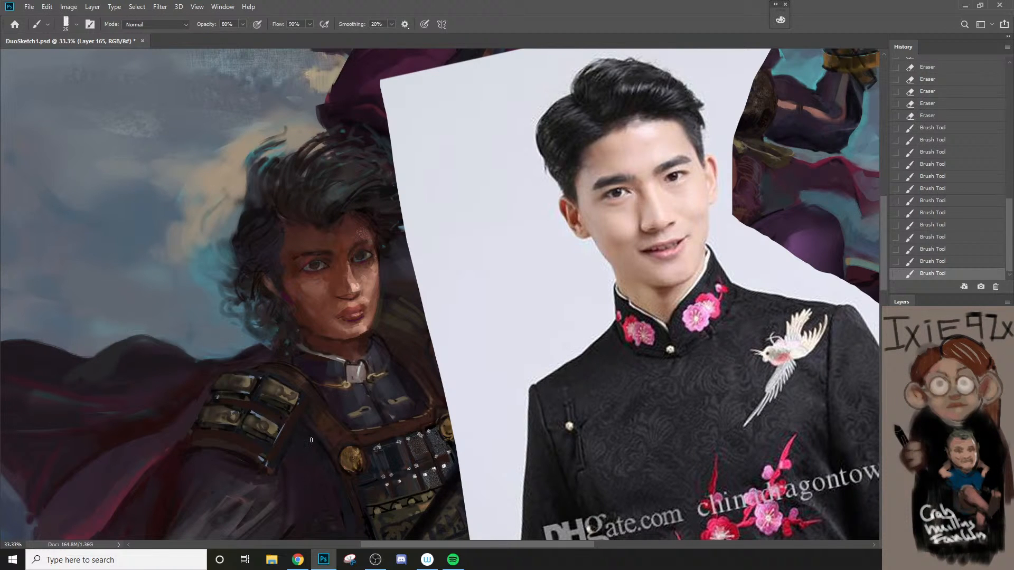
drag(349, 337, 371, 329)
key(ctrl+z)
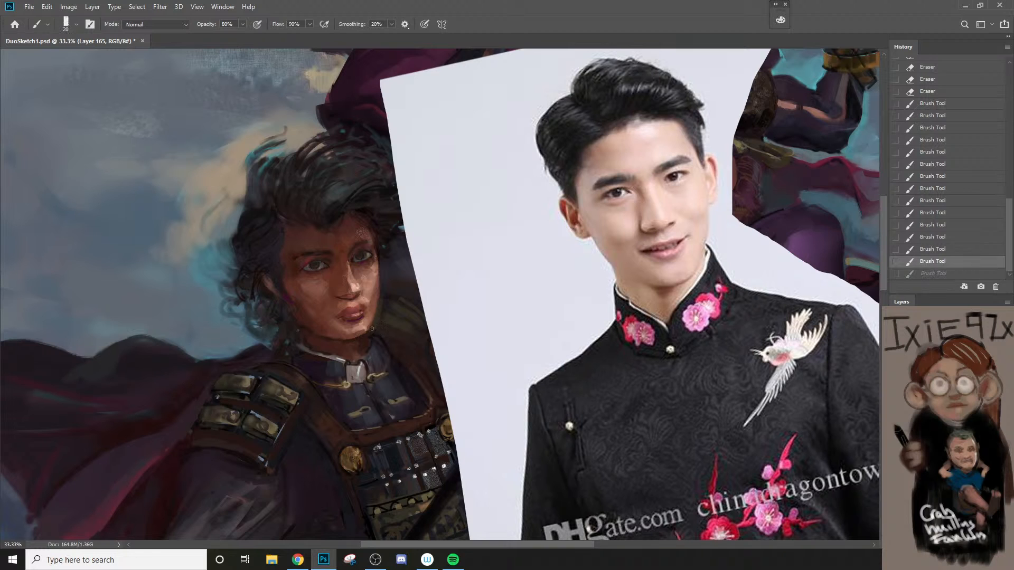
key(ctrl+shift+z)
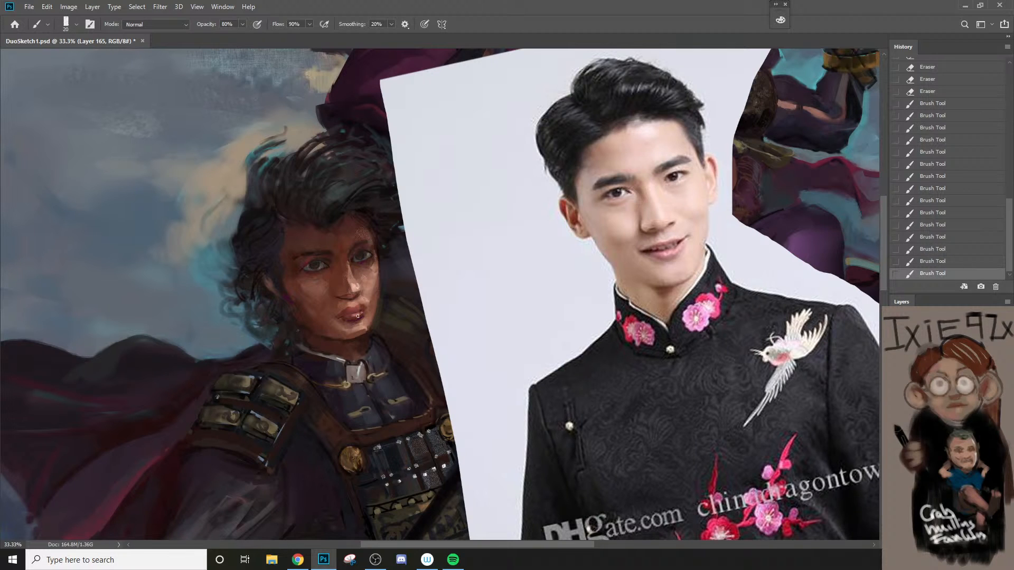
Step: Sample a tone from the nose bridge and touch up the skin below the lower lip, undoing a stray stroke
alt+click(346, 258)
key(bracketright)
key(bracketright)
drag(342, 323, 353, 324)
key(ctrl+z)
key(bracketleft)
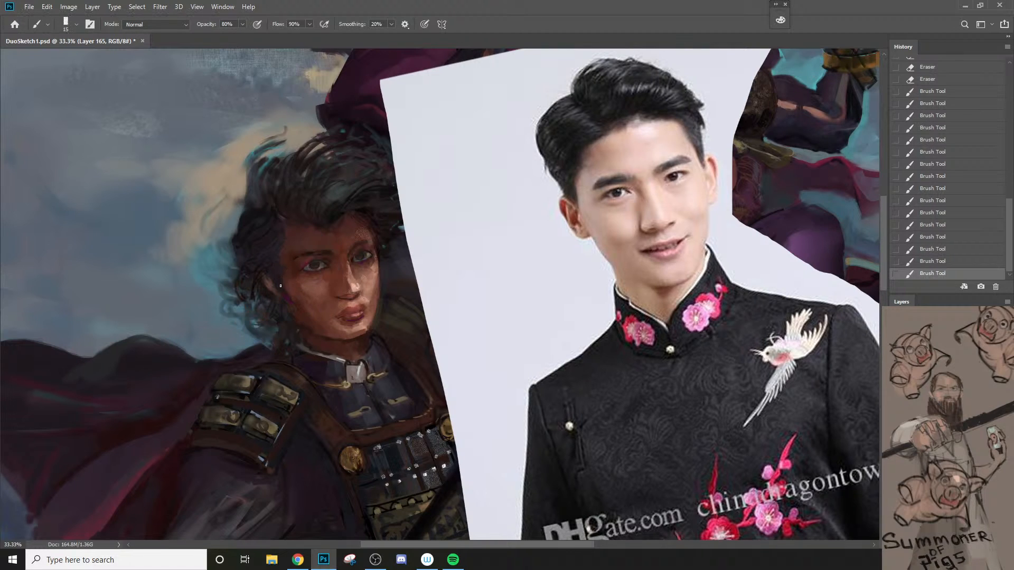
Step: Paint the cheek edge beside the ear with a 15 px brush and sample a forehead skin tone
drag(281, 285, 283, 276)
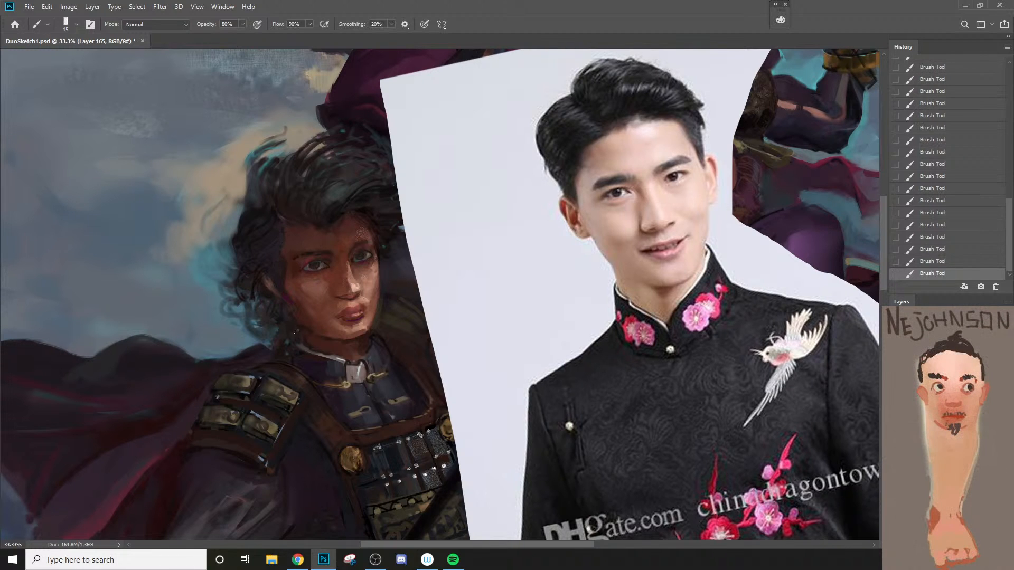
alt+click(297, 243)
key(bracketright)
key(bracketright)
Step: Sample the dark tone of the near eye and mix a less saturated dark brown with hue 17
alt+click(314, 265)
key(n)
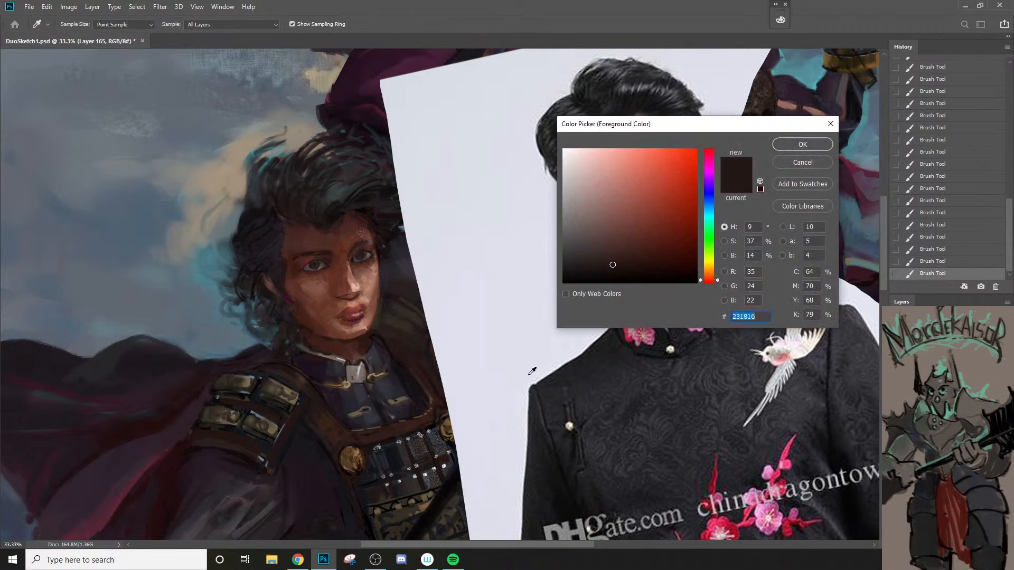
click(710, 277)
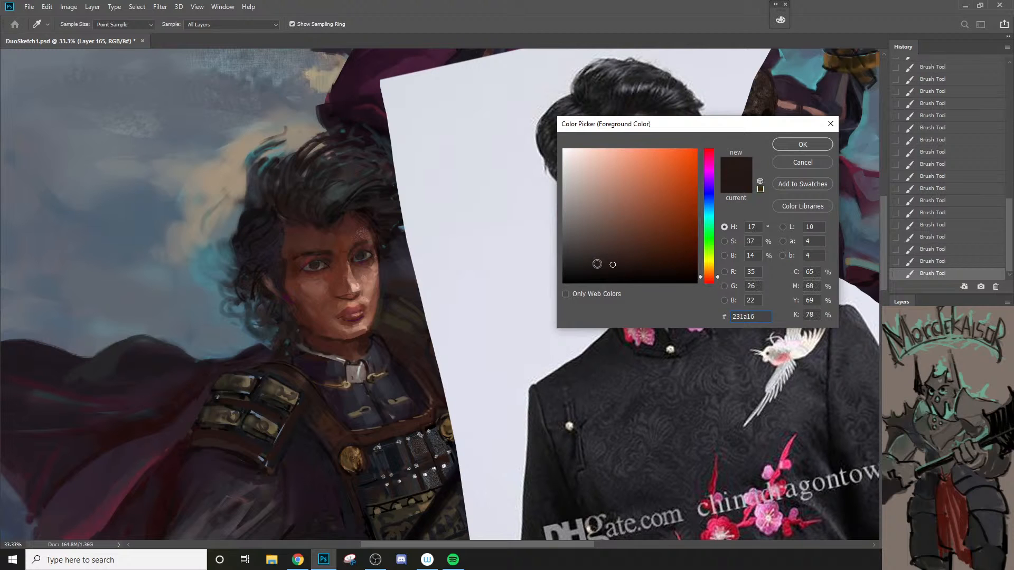
click(590, 267)
click(799, 145)
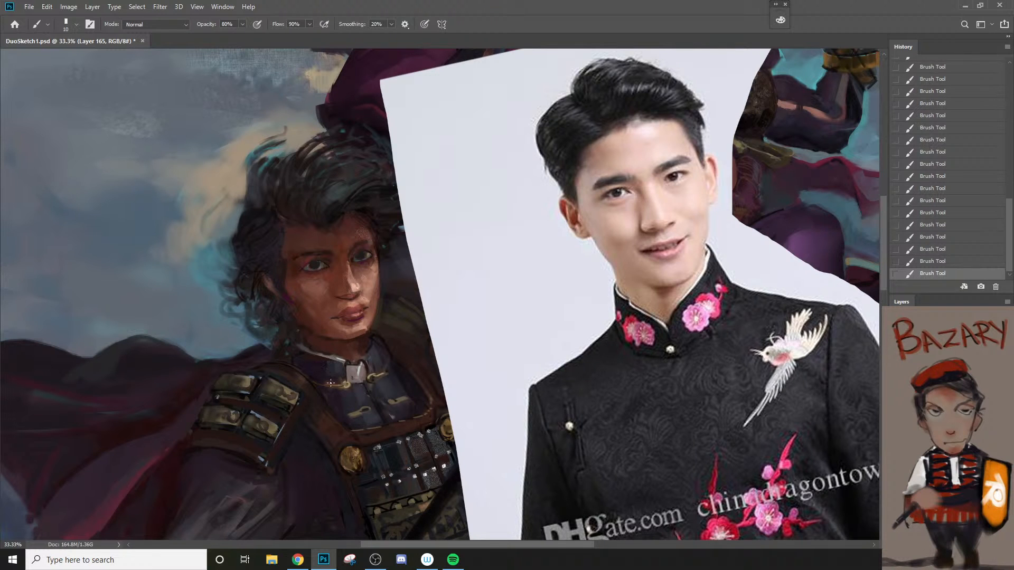
Step: Paint over the collar clasp with a brush of about 15 to 20 px at 80% opacity, undoing the last stroke
key(bracketright)
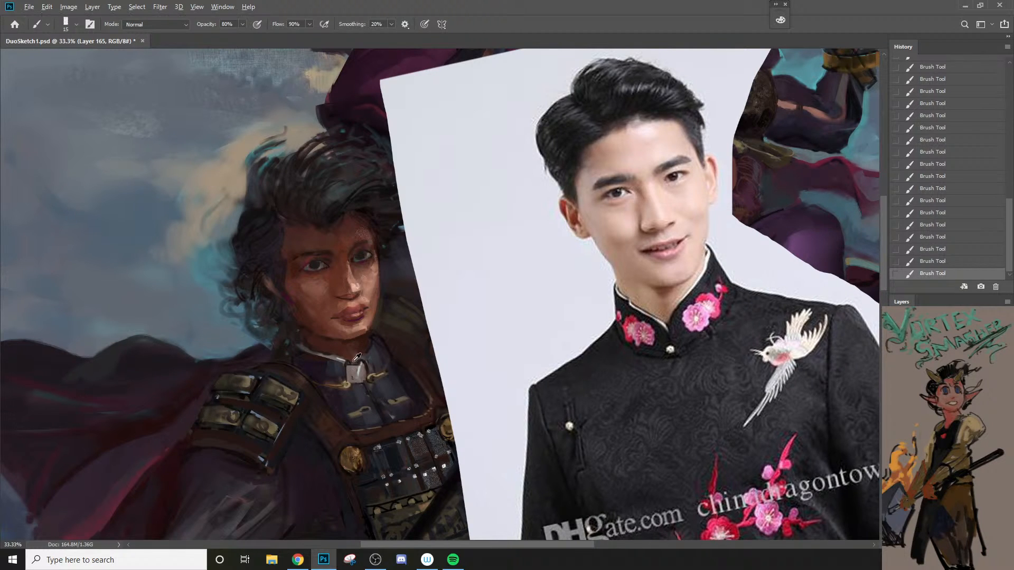
drag(345, 364, 348, 384)
key(bracketright)
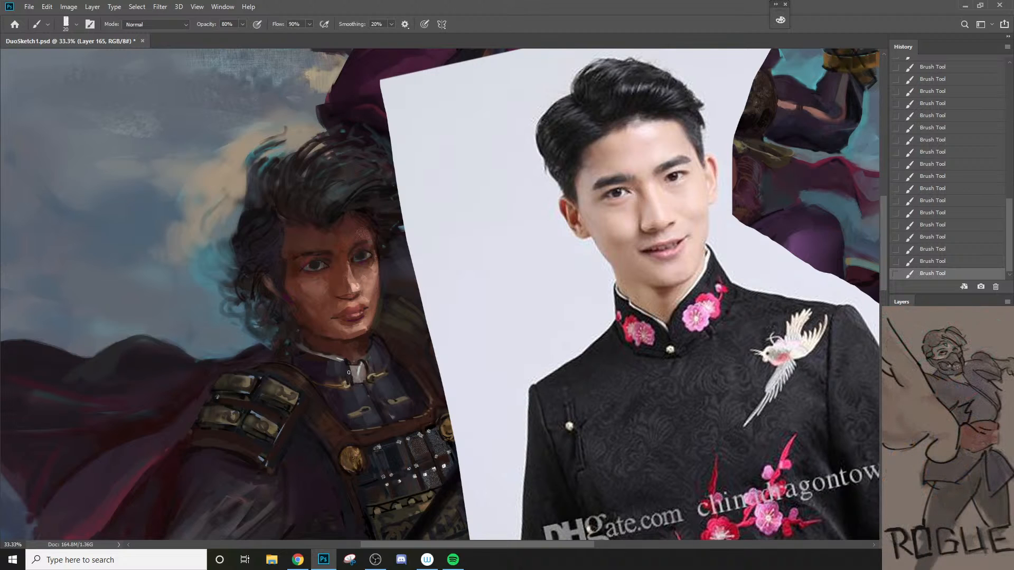
key(bracketleft)
key(bracketleft)
key(ctrl+z)
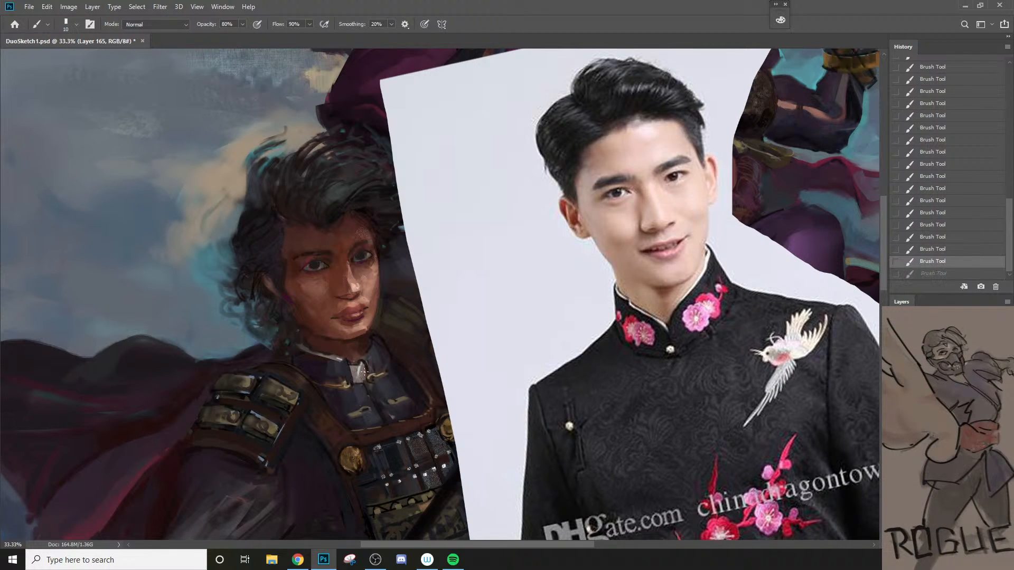
Step: Reshape the collar opening and narrow the pale clasp by painting over its sides with a 20 px brush
alt+click(341, 361)
key(bracketright)
drag(341, 359, 350, 369)
key(bracketright)
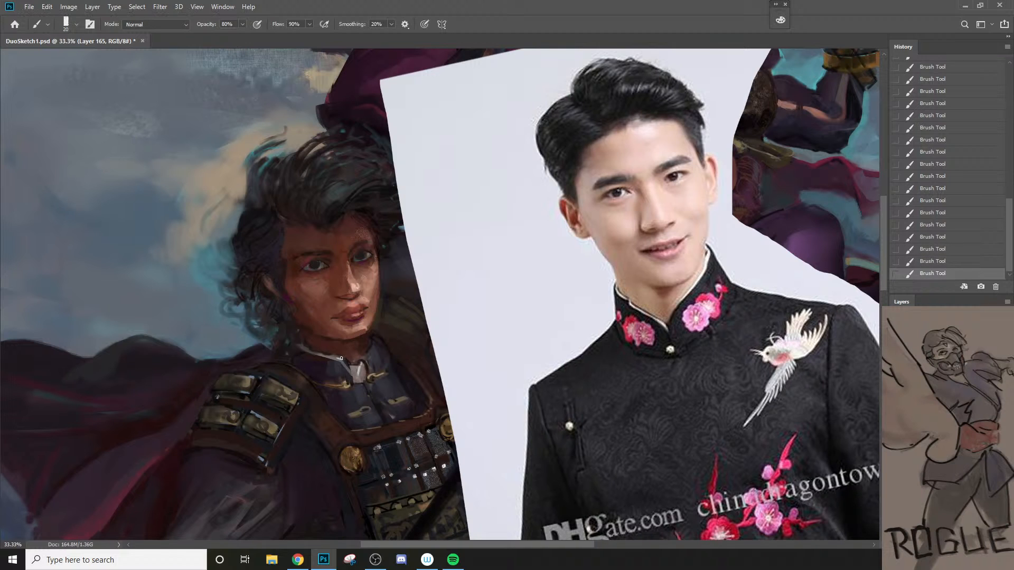
drag(339, 362, 366, 385)
drag(365, 361, 353, 374)
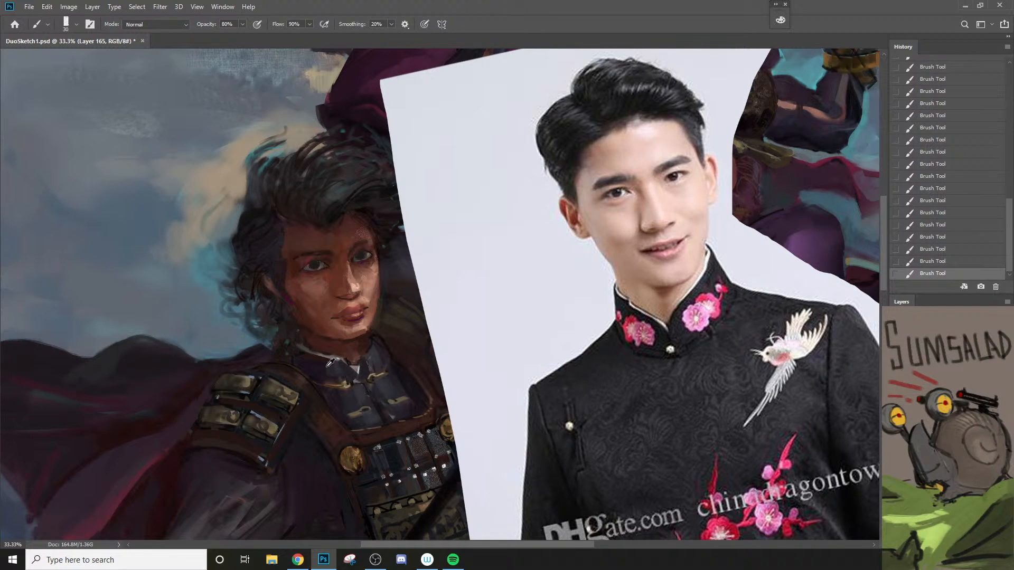
Step: Sample a dark cloth tone and repaint the collar beside the clasp with a larger brush
alt+click(324, 371)
key(])
drag(331, 363, 338, 374)
key(bracketright)
key(bracketright)
key(bracketright)
key(bracketleft)
key(bracketleft)
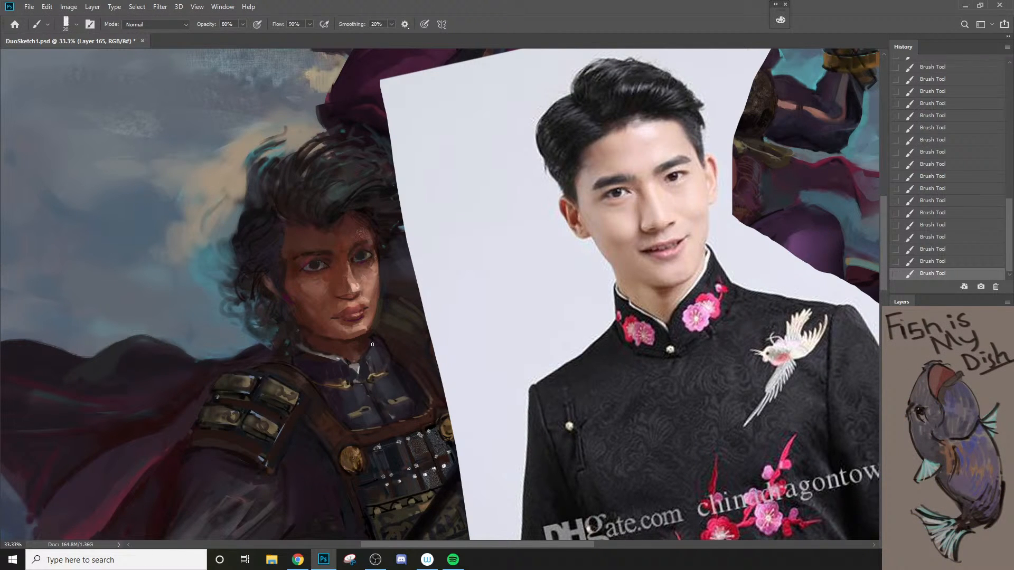
Step: Compare the last stroke near the neck and collar by undoing and redoing it
key(bracketleft)
key(bracketright)
key(ctrl+z)
key(ctrl+shift+z)
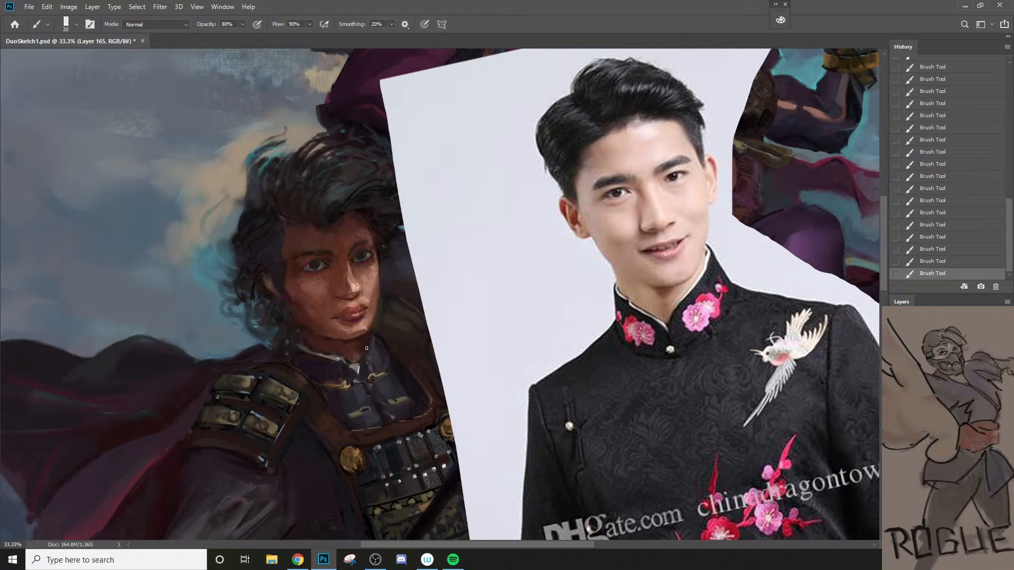
Step: Compare the last collar stroke by undoing it, and refine the collar's edge beneath the chin with a 15 px brush
key(ctrl+z)
key(bracketleft)
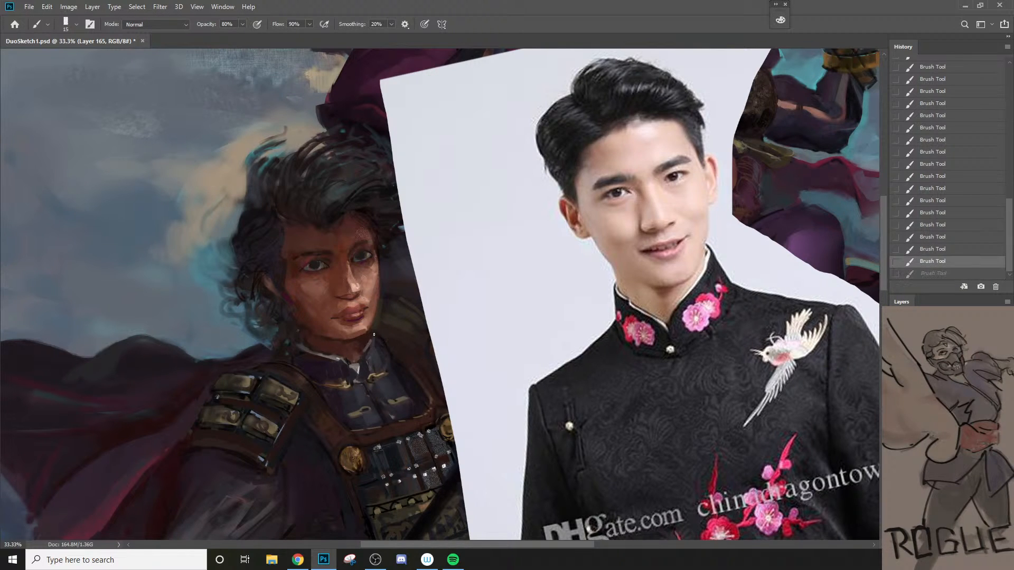
key(ctrl+shift+z)
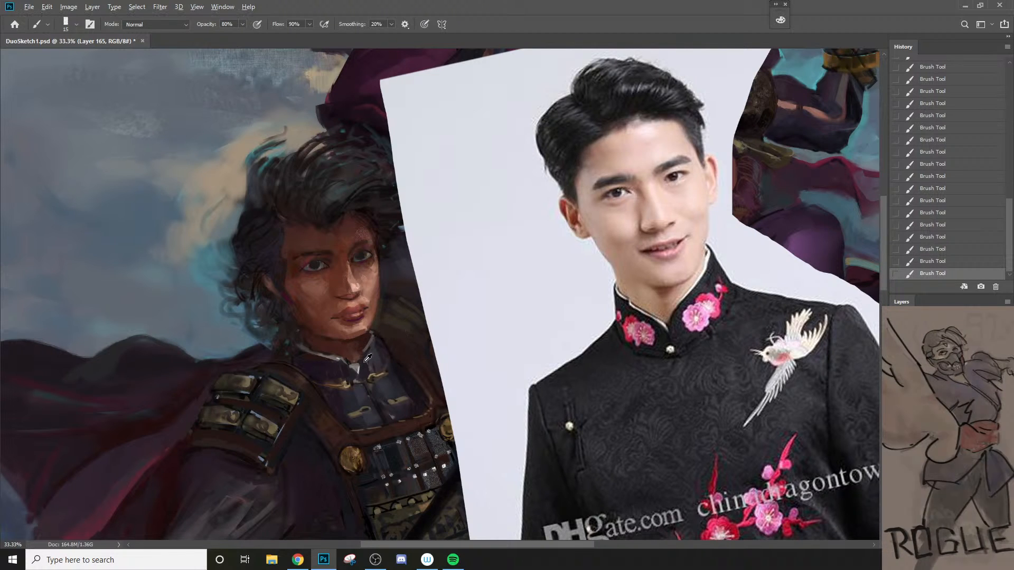
key(bracketright)
Step: Paint gold floral embroidery on both sides of the spearman's collar, guided by the reference photo's embroidered collar
key(bracketright)
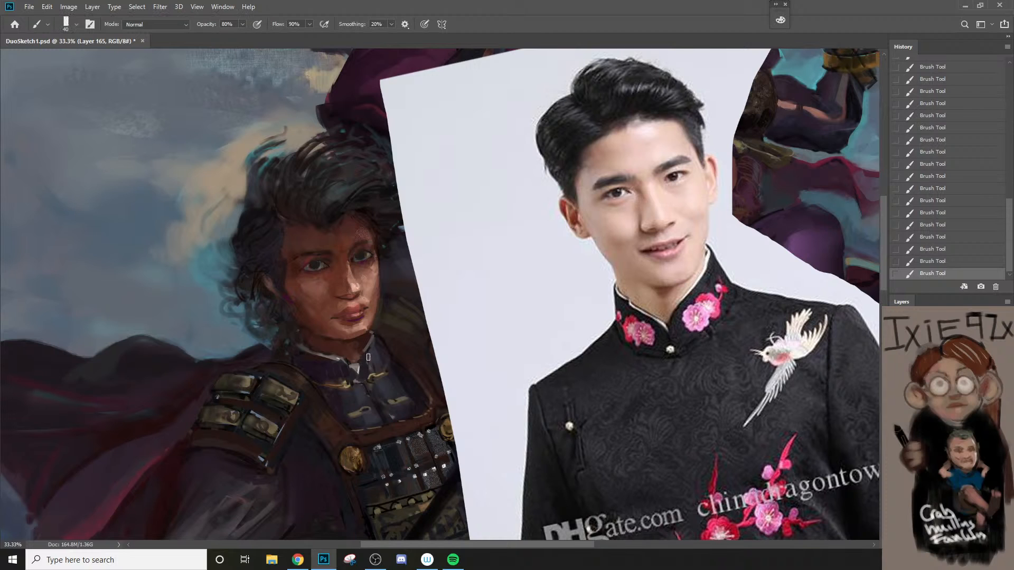
key(bracketright)
key(ctrl+z)
key(ctrl+shift+z)
alt+click(338, 385)
key(bracketleft)
key(bracketleft)
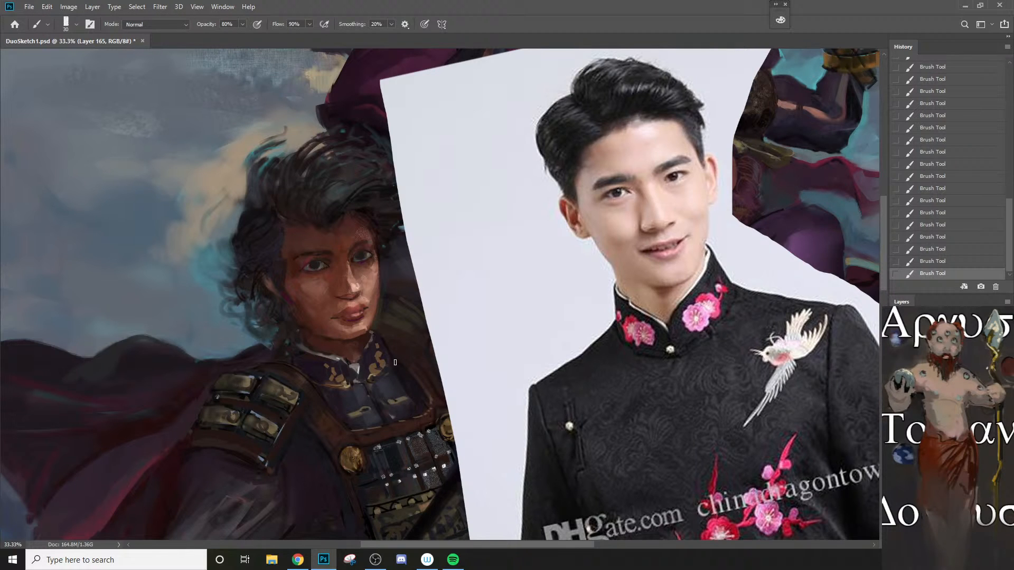
Step: Repaint the dark jacket cloth around and below the collar with a brush of about 30 to 40 px
key(bracketright)
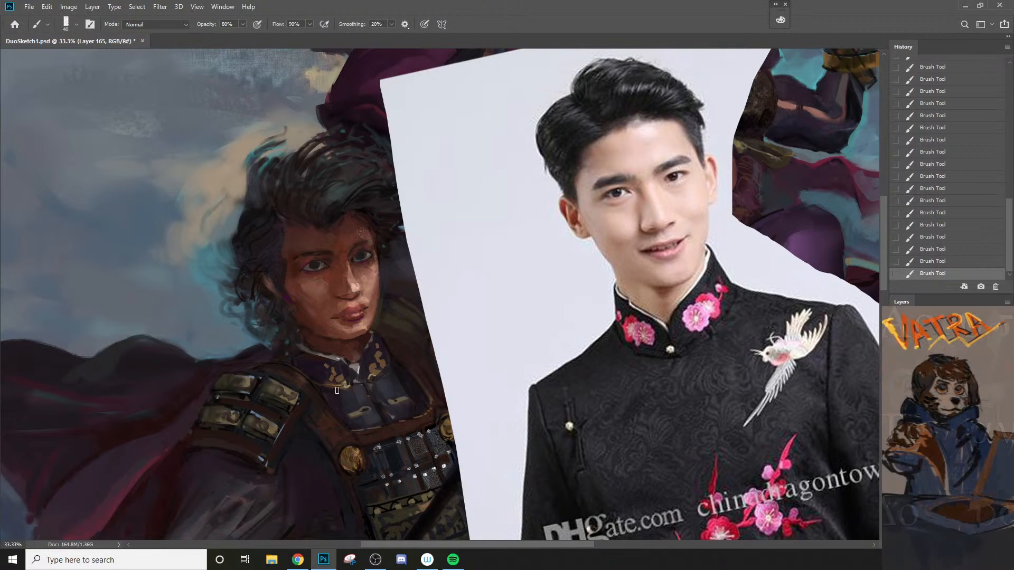
key(bracketleft)
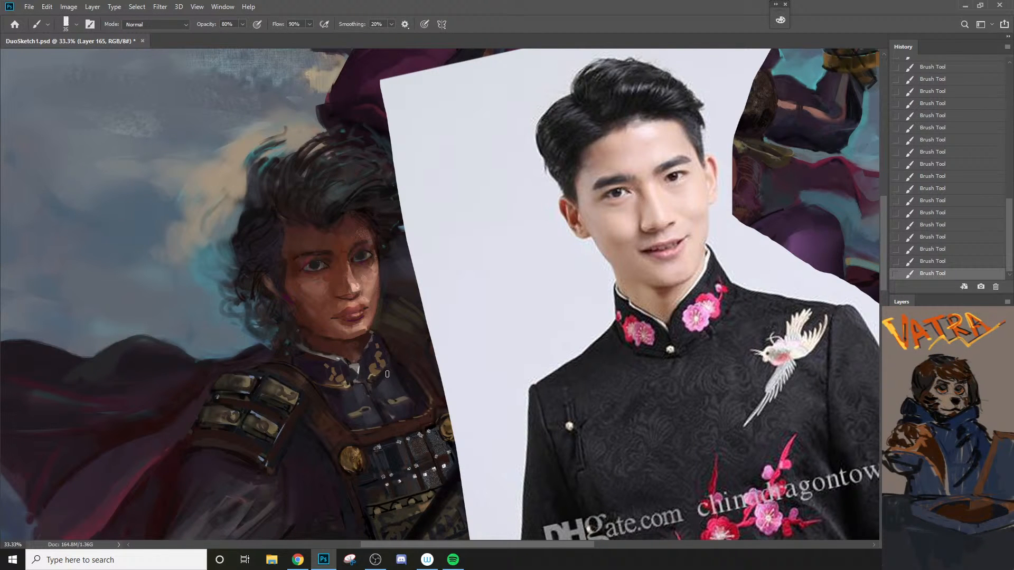
key(bracketleft)
key(bracketright)
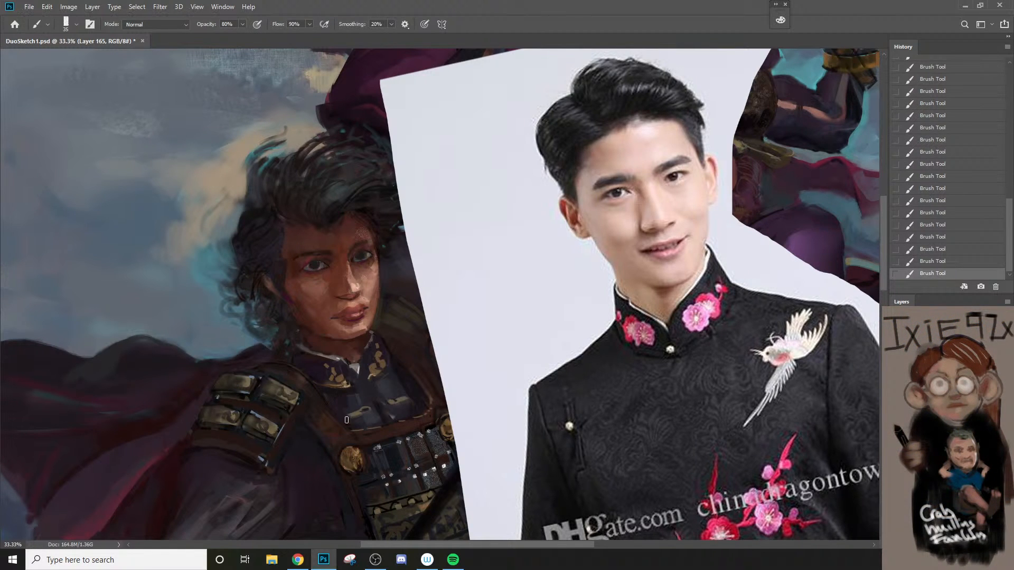
key(bracketleft)
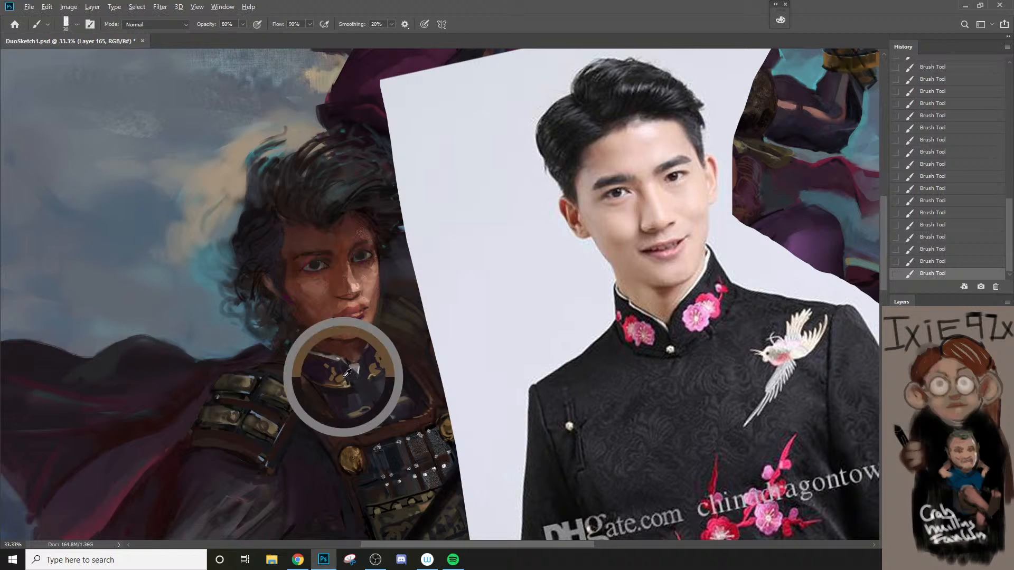
Step: Refine the collar's embroidery and the area around the clasp with a smaller brush, down to 9 px
key(bracketleft)
drag(354, 368, 368, 381)
key(bracketright)
key(bracketleft)
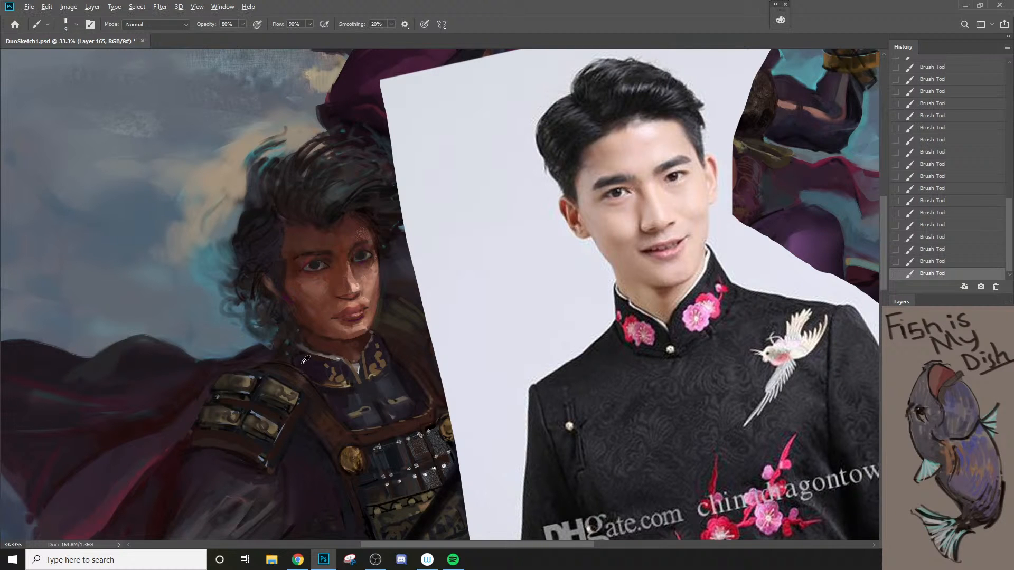
Step: Choose the Soft Round 2500 #3 brush and undo the oversized stroke made over the shoulder and collar
key(bracketright)
key(bracketright)
key(bracketright)
key(bracketright)
right_click(312, 385)
click(396, 472)
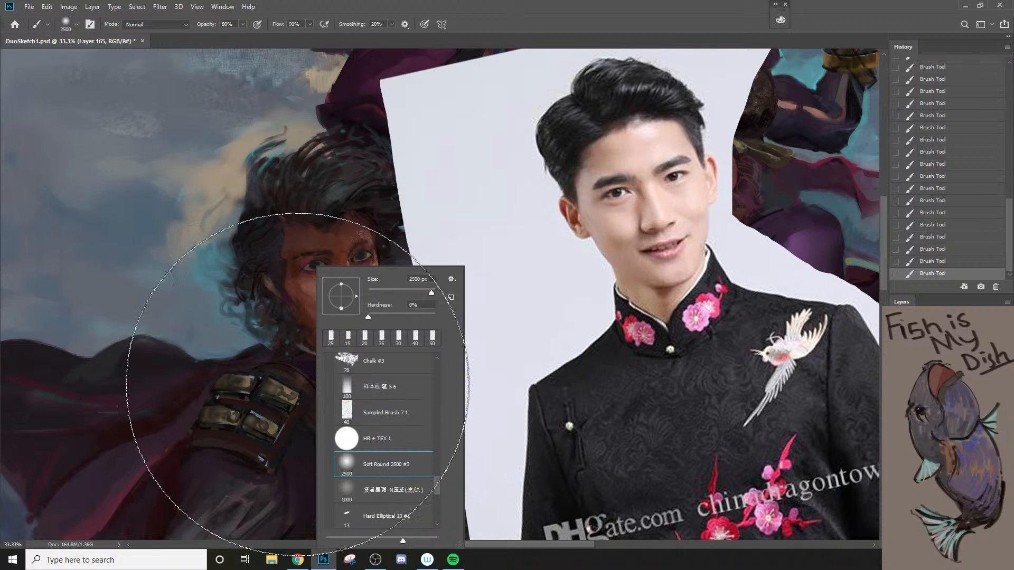
mouse_move(259, 372)
mouse_down()
mouse_move(329, 404)
mouse_move(294, 391)
mouse_up()
key(ctrl+z)
Step: Reduce the soft brush to 100 px and shade the collar cloth beside the shoulder strap
key(bracketleft)
key(bracketleft)
key(bracketleft)
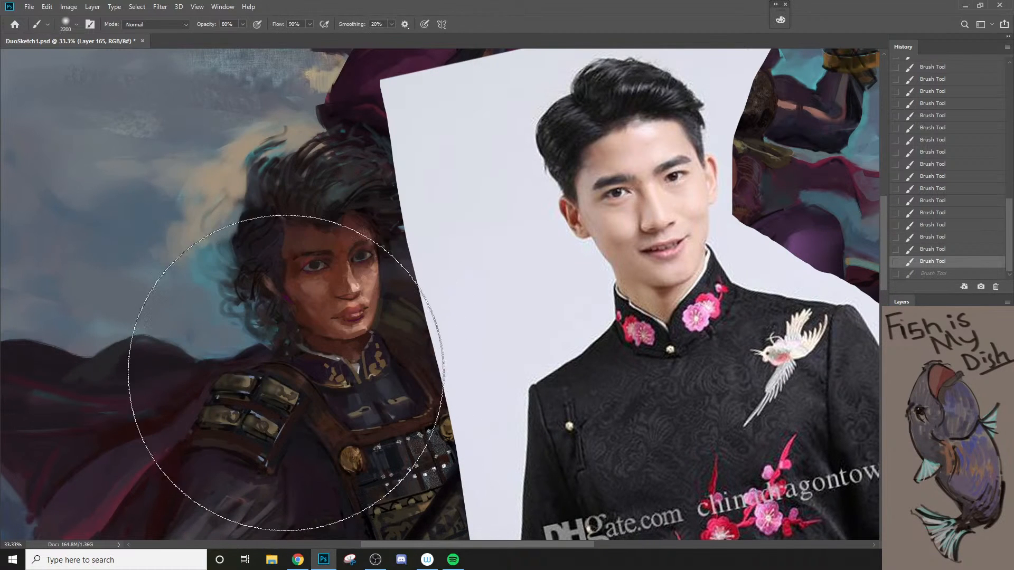
key(bracketleft)
key(bracketleft)
key(bracketleft)
key(bracketleft)
key(bracketleft)
key(bracketleft)
key(bracketleft)
key(bracketleft)
key(bracketleft)
key(bracketleft)
key(bracketleft)
key(bracketleft)
key(bracketleft)
key(bracketleft)
key(bracketleft)
key(bracketleft)
key(bracketleft)
key(bracketleft)
key(bracketleft)
key(bracketleft)
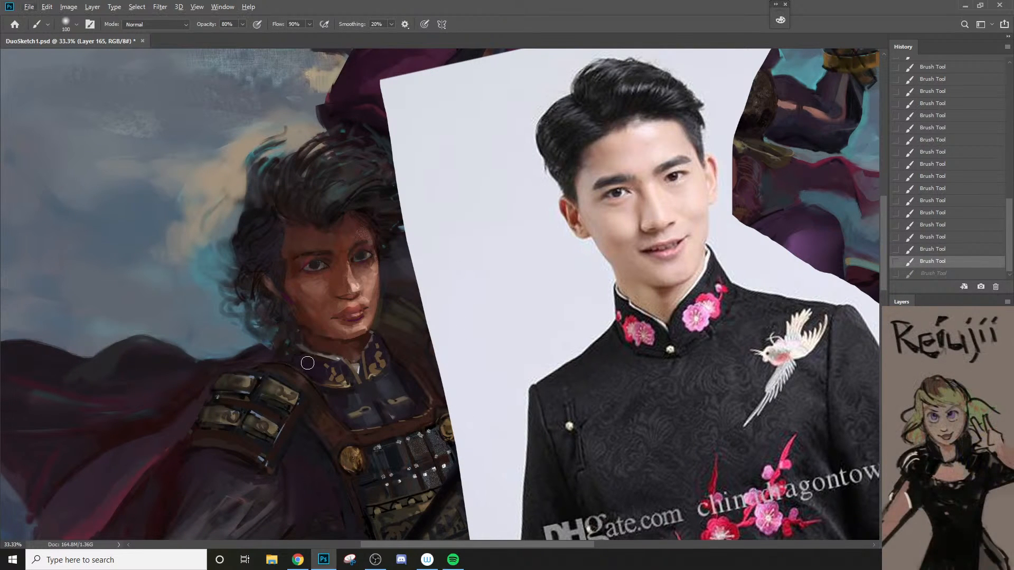
drag(306, 364, 328, 380)
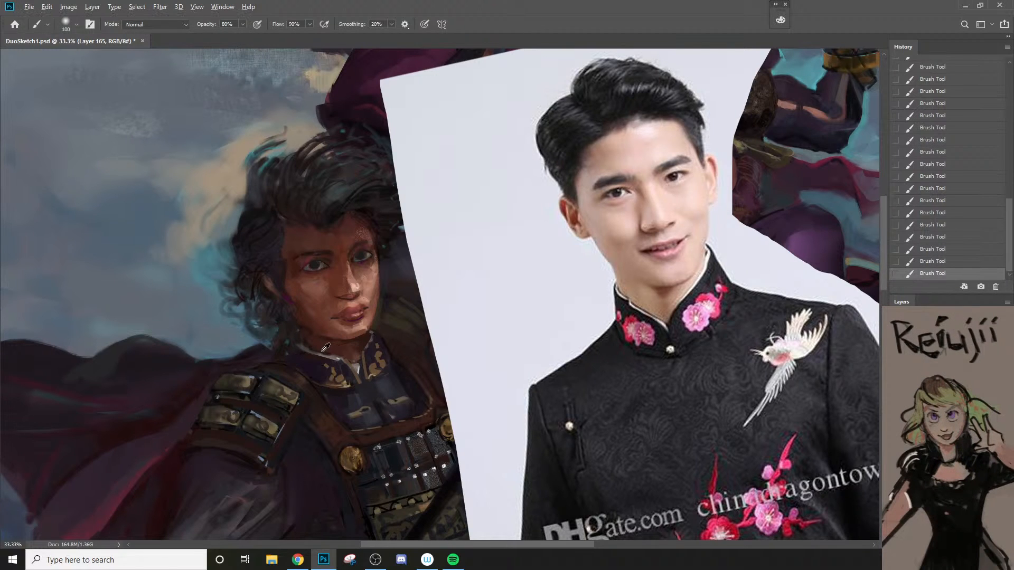
Step: Soften the shading on the jacket's chest and armor with a smaller soft brush at 20% opacity
alt+click(392, 382)
alt+click(339, 403)
key(bracketleft)
key(bracketleft)
key(bracketleft)
key(2)
key(bracketleft)
key(bracketleft)
key(bracketleft)
key(bracketright)
key(bracketright)
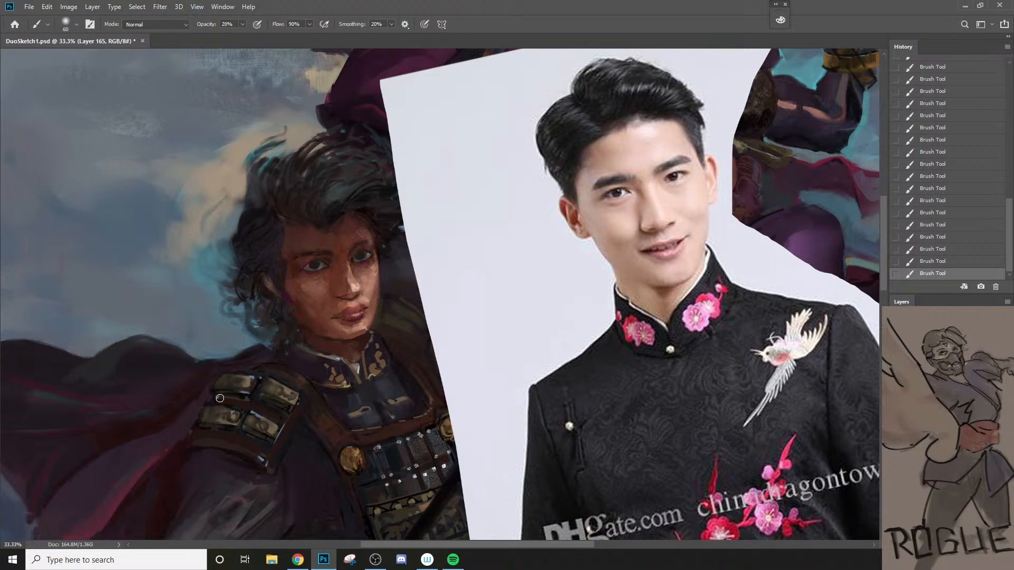
Step: Undo the last stroke and darken the area around the shoulder armor plates with a 50 px soft brush at 80% opacity
key(8)
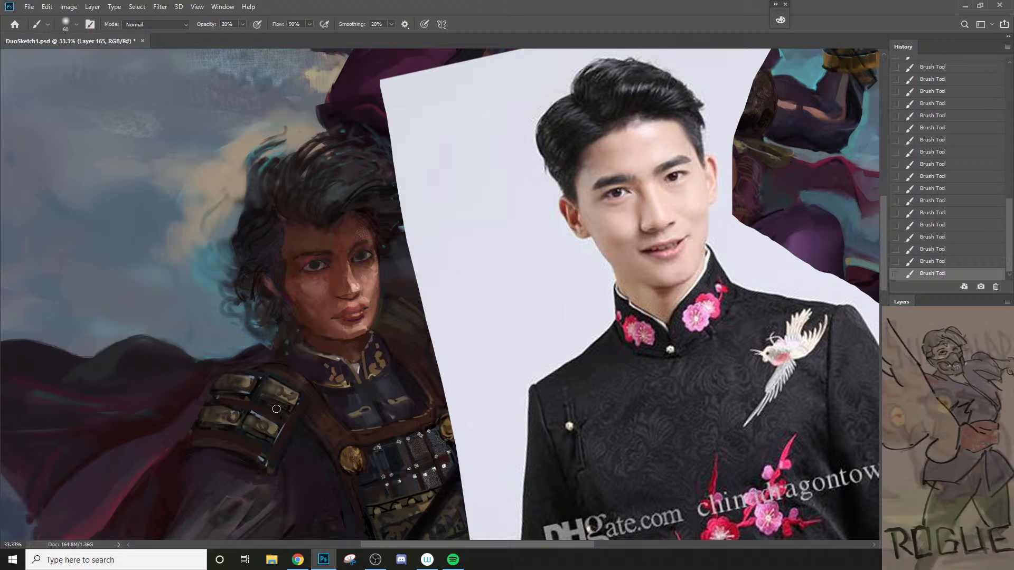
key(ctrl+z)
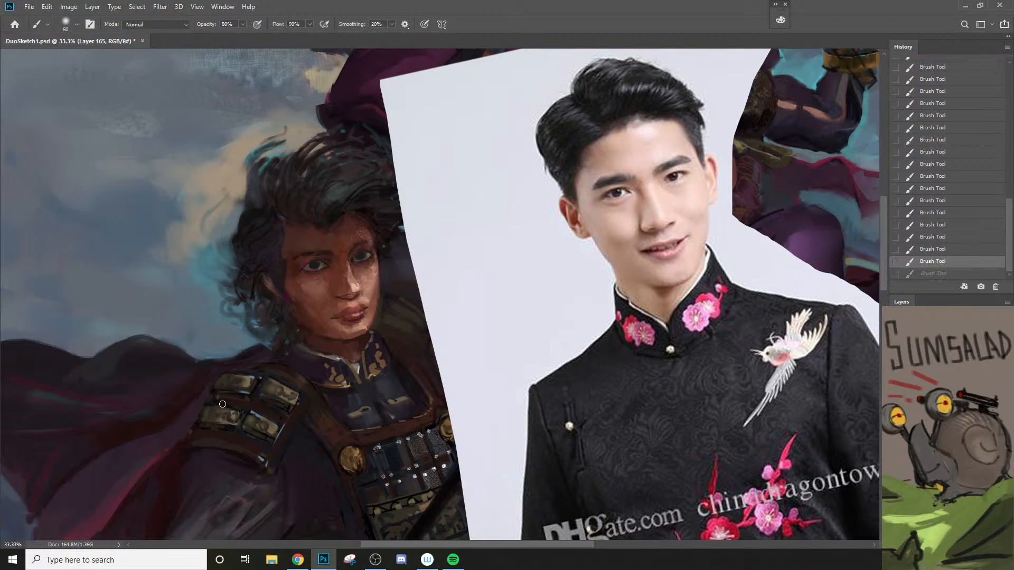
key(bracketleft)
drag(285, 417, 287, 408)
alt+click(271, 399)
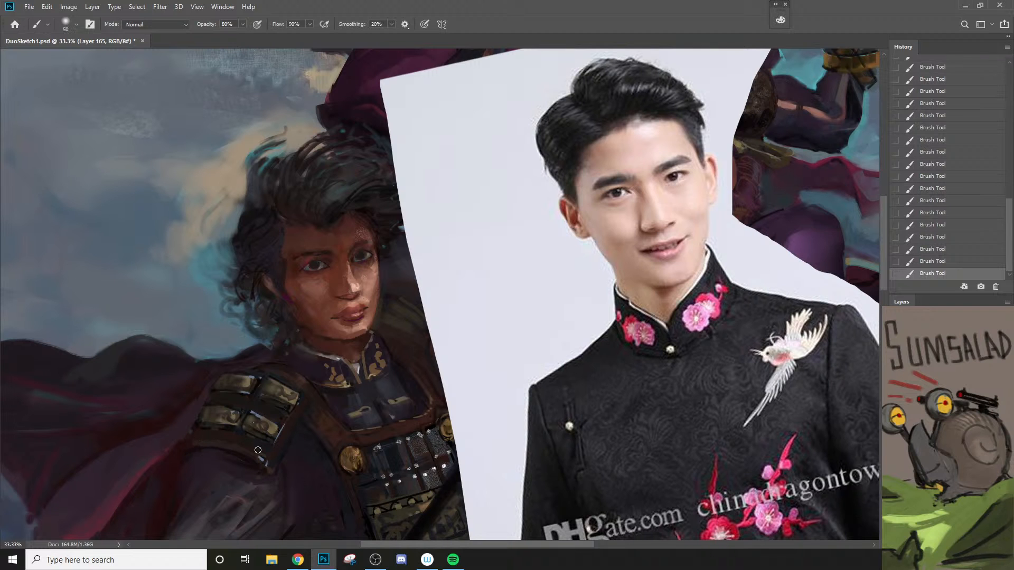
Step: Touch up the jacket's chest below the collar, reducing the soft brush from 45 to 20 px
key(z)
alt+click(275, 481)
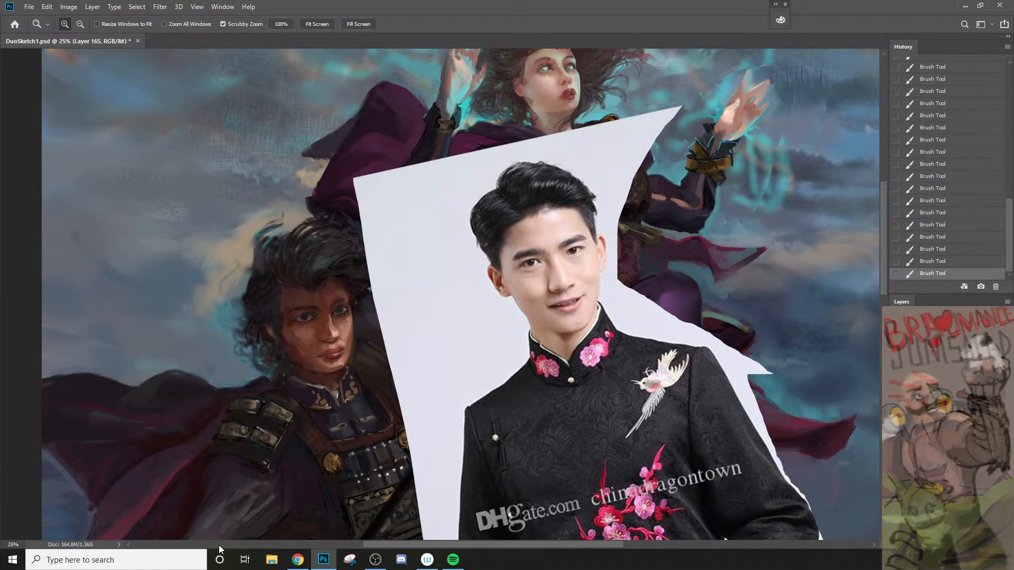
click(373, 414)
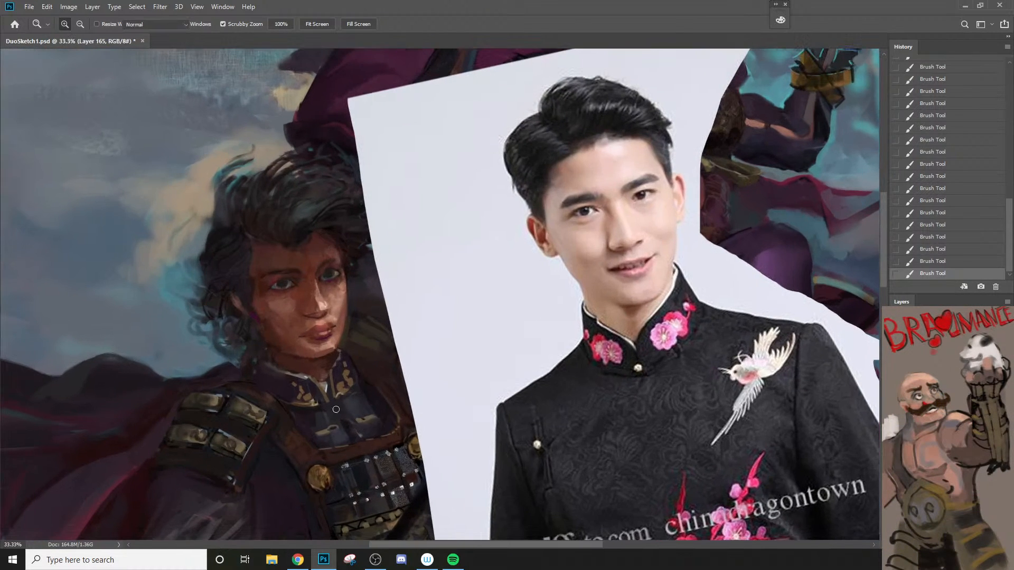
key(b)
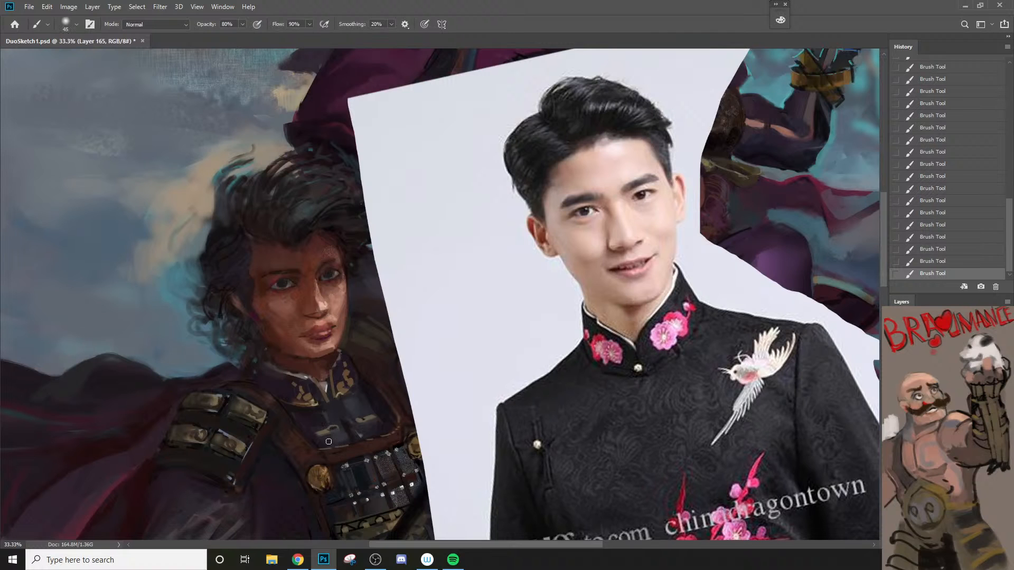
key(bracketleft)
key(bracketleft)
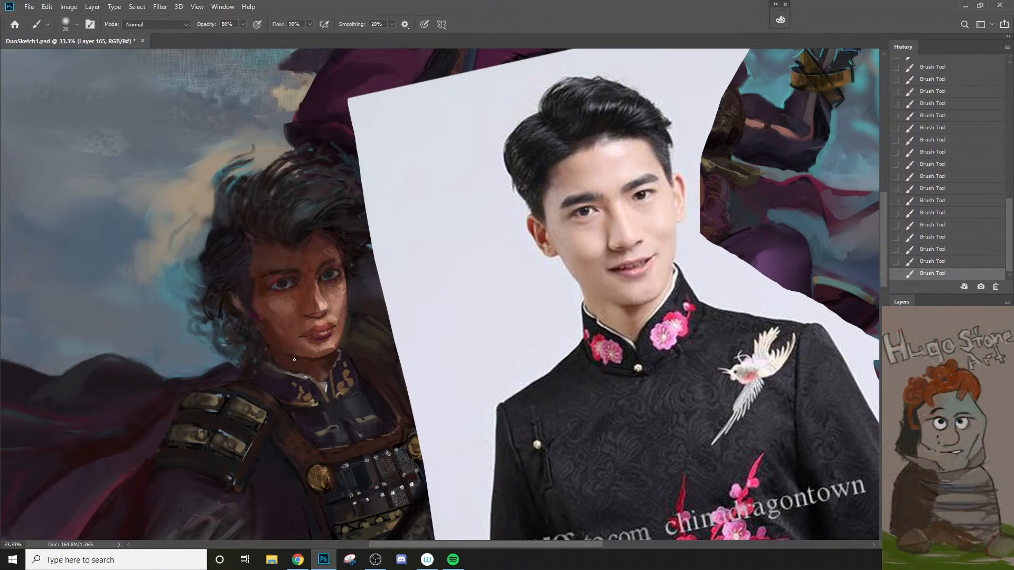
Step: Refine the jawline and the neck edge above the collar with a small soft brush
key(bracketleft)
key(bracketleft)
alt+click(324, 373)
key(bracketright)
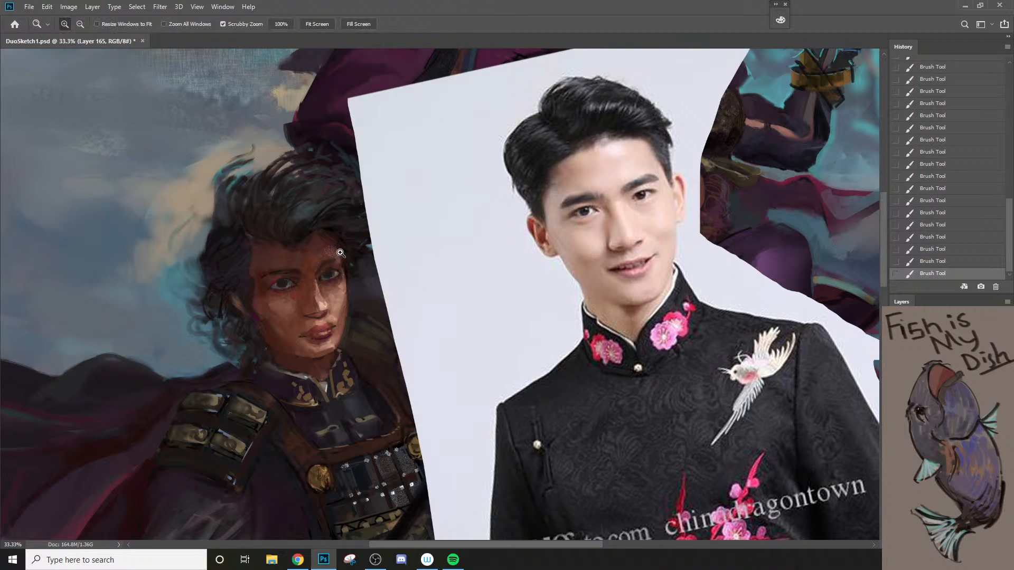
Step: Sample a dark tone beside the far eye and paint its upper lid line with a 9 px brush, comparing the stroke
scroll(346, 251, up, 1)
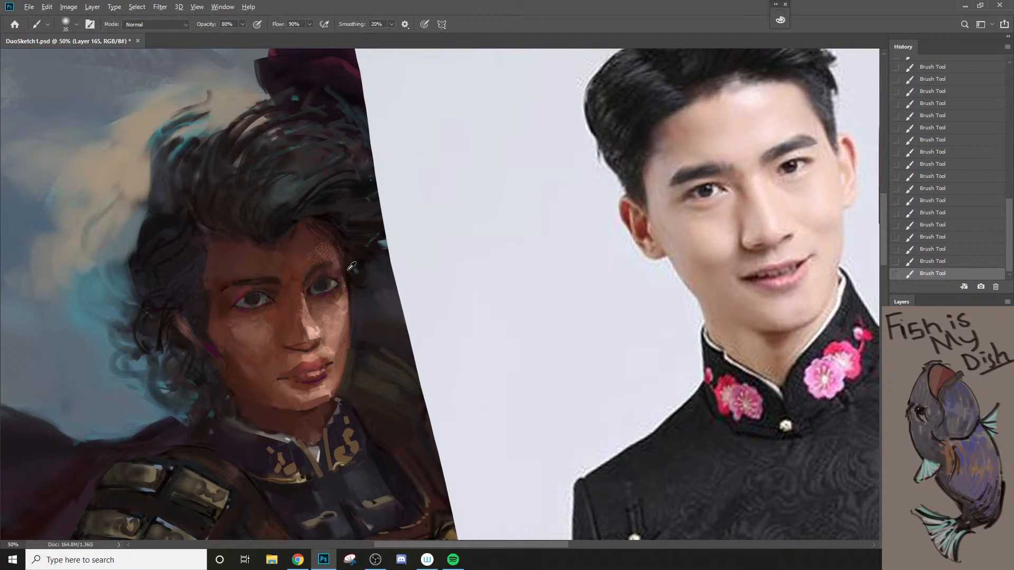
alt+click(348, 274)
key(bracketleft)
key(bracketleft)
key(bracketleft)
key(bracketleft)
key(bracketleft)
key(bracketleft)
drag(327, 264, 343, 277)
key(ctrl+z)
key(ctrl+shift+z)
Step: Try strokes across the far eye's inner corner and upper lid, undoing them
mouse_move(310, 290)
mouse_down()
mouse_move(326, 286)
mouse_move(322, 278)
mouse_up()
key(ctrl+z)
key(ctrl+z)
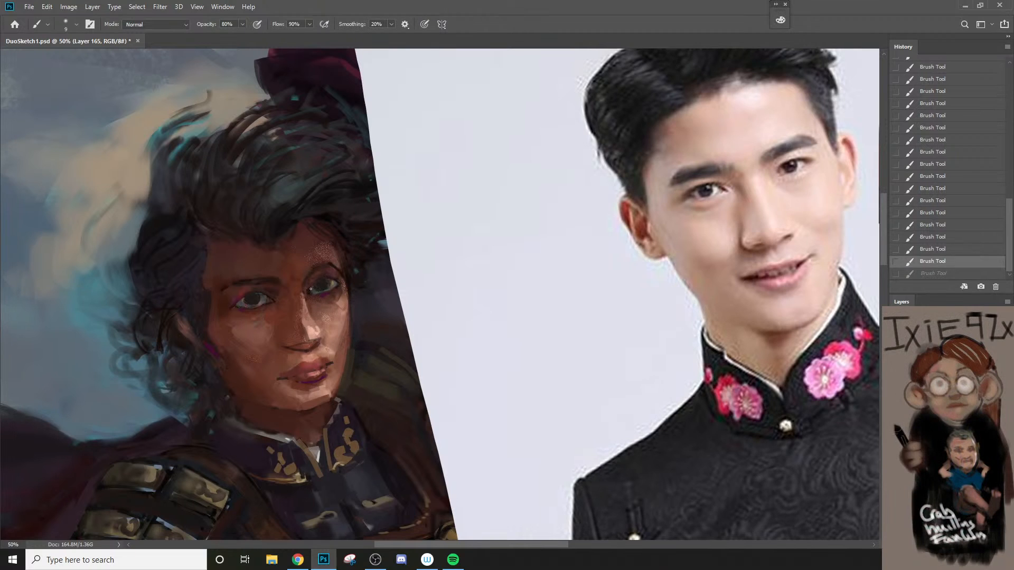
drag(317, 279, 336, 275)
key(ctrl+z)
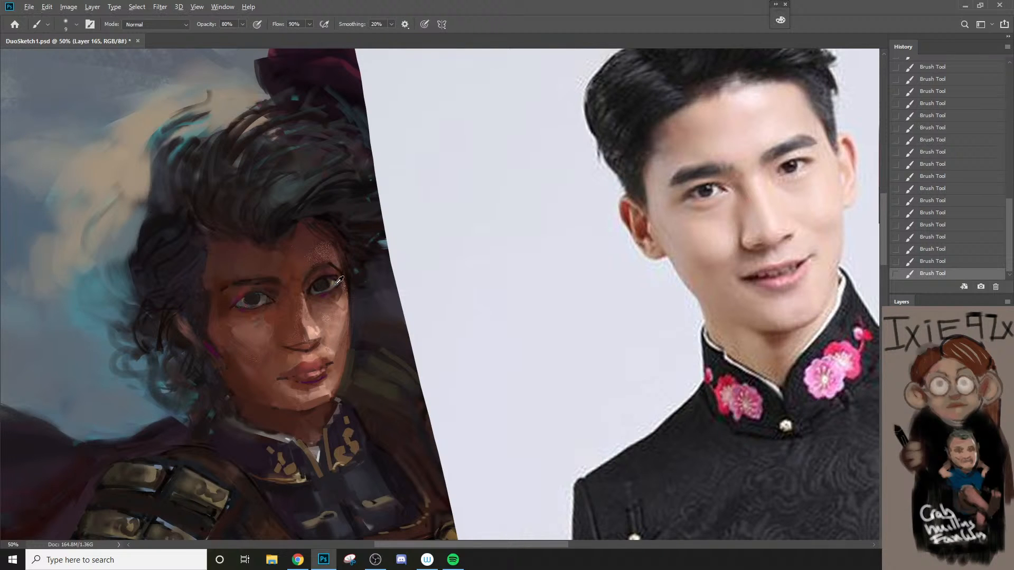
Step: Sample a tone near the far eye's outer corner and touch up its lower lid with a 6 px brush
alt+click(335, 281)
key(bracketleft)
key(bracketleft)
key(bracketleft)
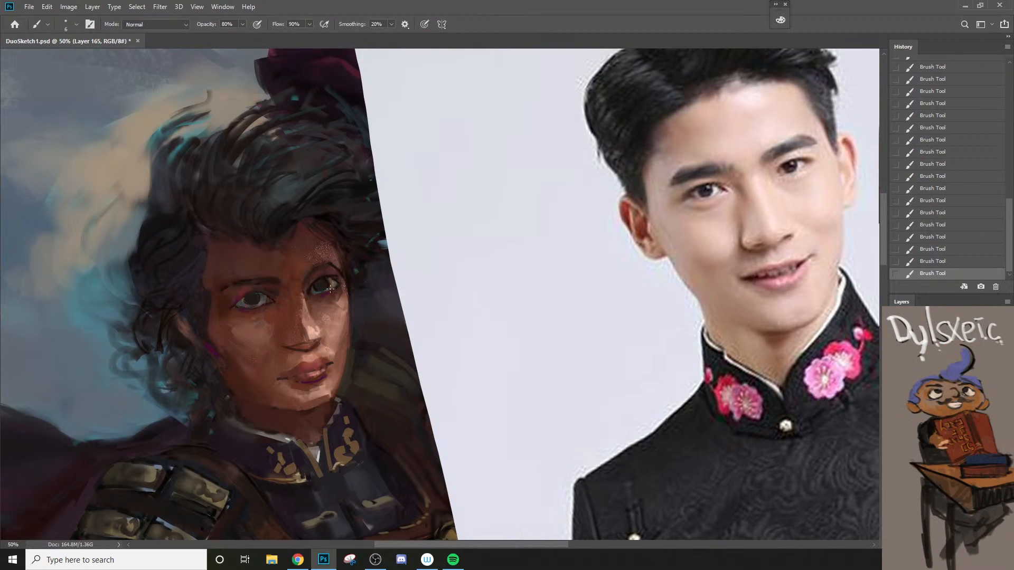
Step: Paint a fine edge along the far eye's lower lid with a 2 px brush, undoing the first attempt
key(z)
drag(331, 285, 277, 404)
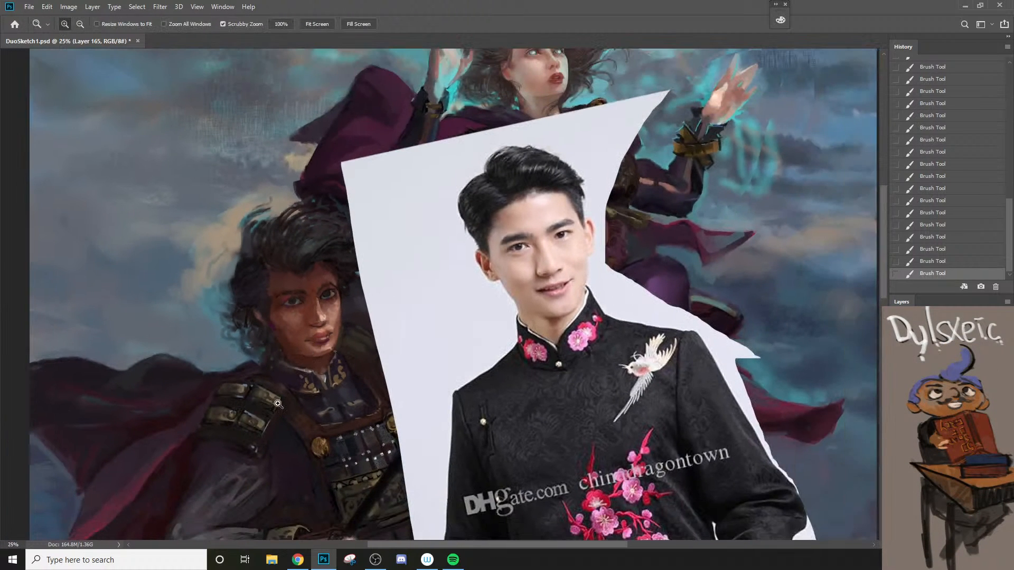
drag(305, 316, 364, 301)
key(b)
alt+click(352, 275)
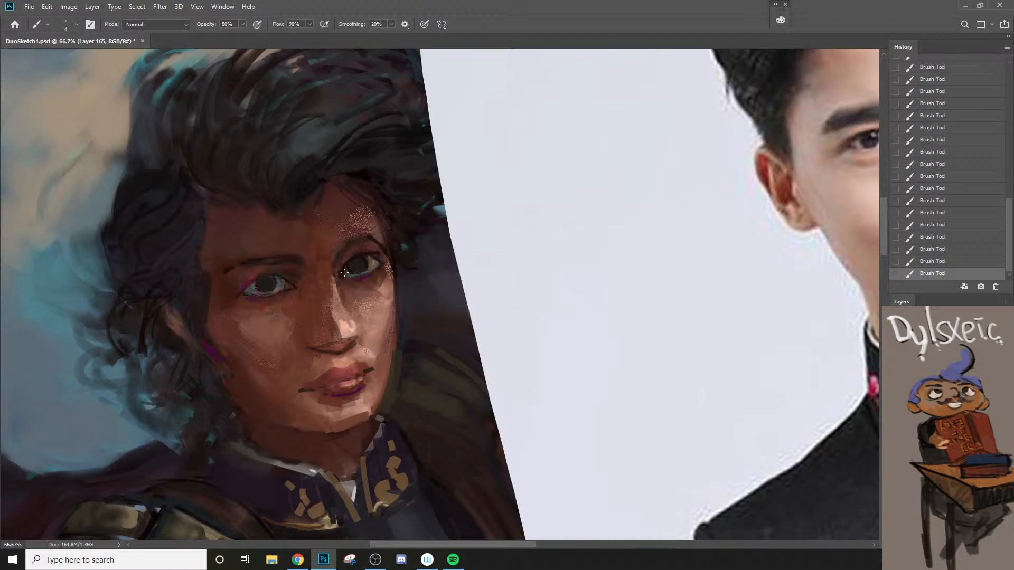
key([)
key(ctrl+z)
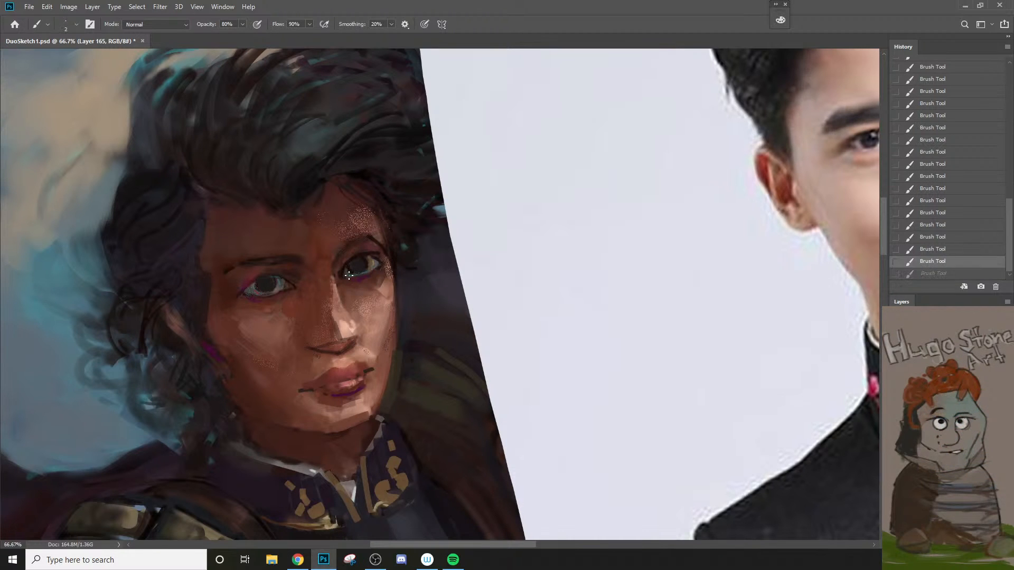
key([)
drag(348, 276, 377, 270)
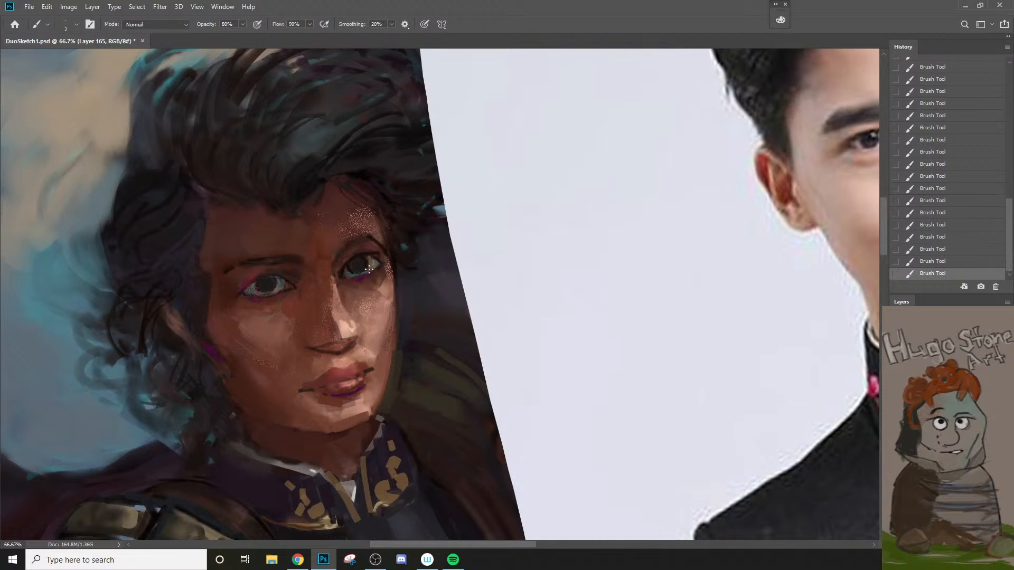
Step: Rework the far eye's inner corner with a 5 px brush, undoing the earlier stroke and comparing the new one
alt+click(350, 267)
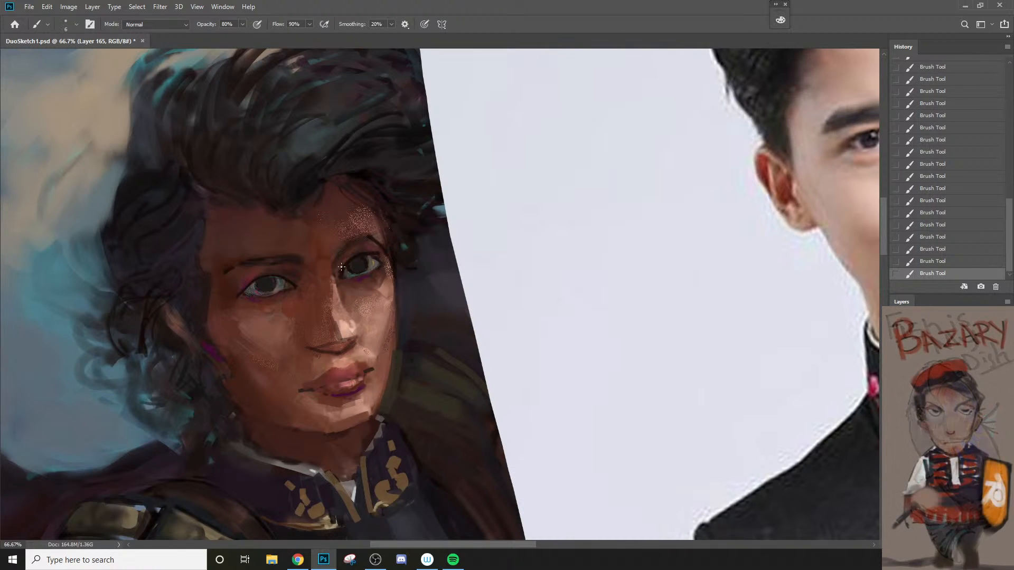
key(ctrl+z)
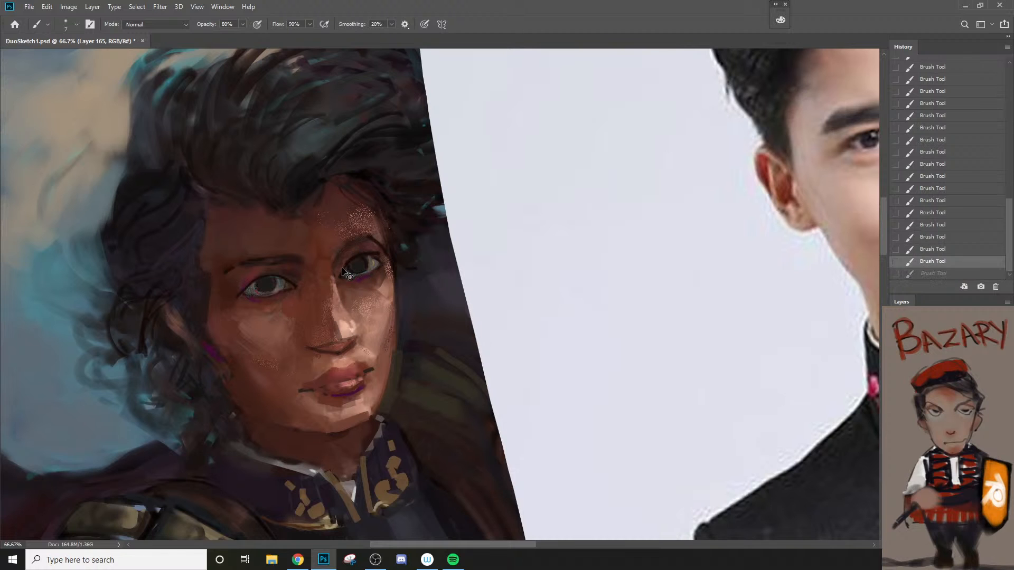
key(bracketleft)
key(bracketleft)
drag(341, 274, 346, 264)
key(ctrl+z)
key(ctrl+shift+z)
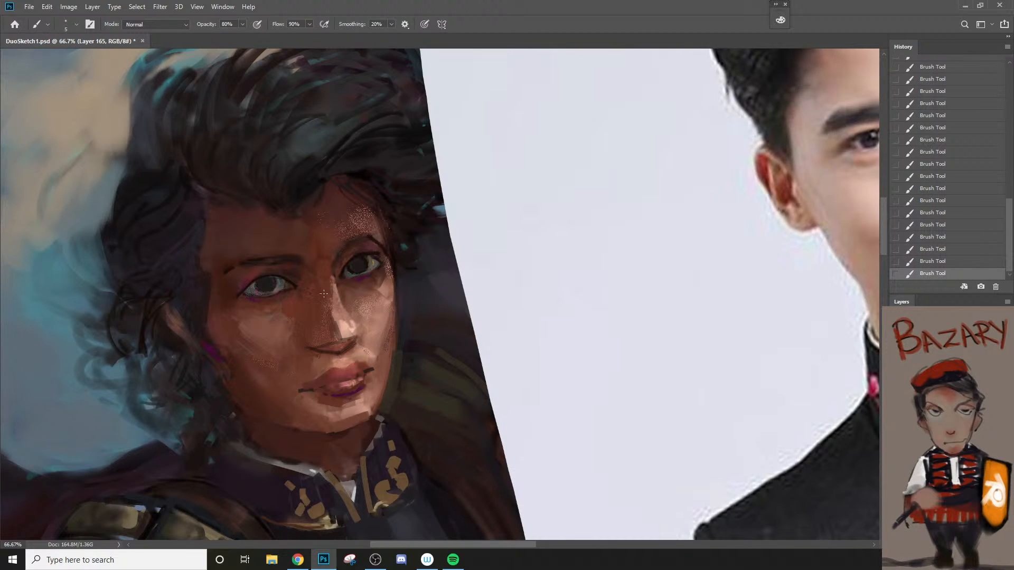
Step: Sample a tone under the far eye and refine the lower lid and iris edge with a 4 px brush
key(bracketright)
key(bracketright)
alt+click(350, 274)
key(bracketleft)
key(bracketleft)
key(bracketleft)
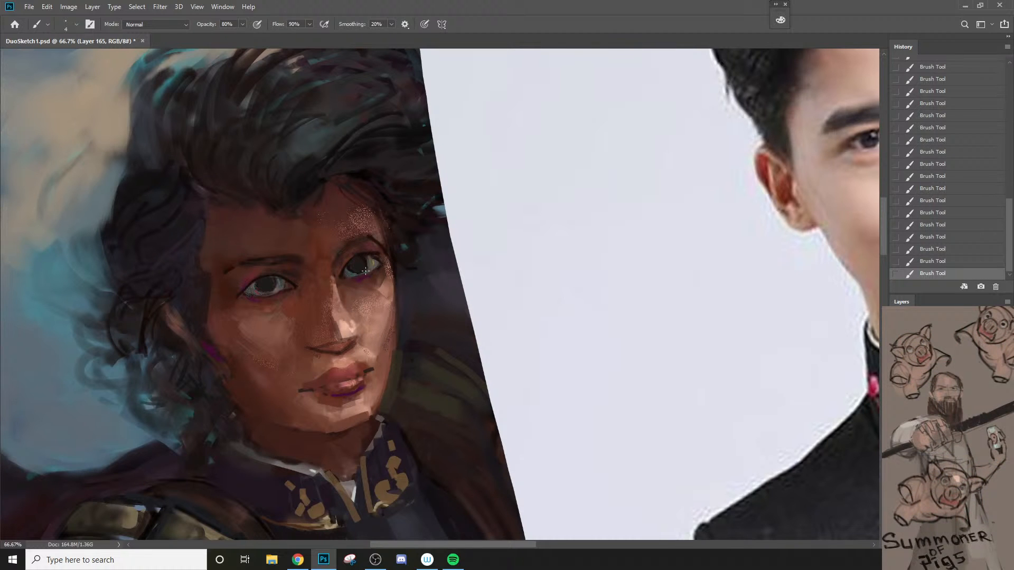
key(z)
alt+click(333, 408)
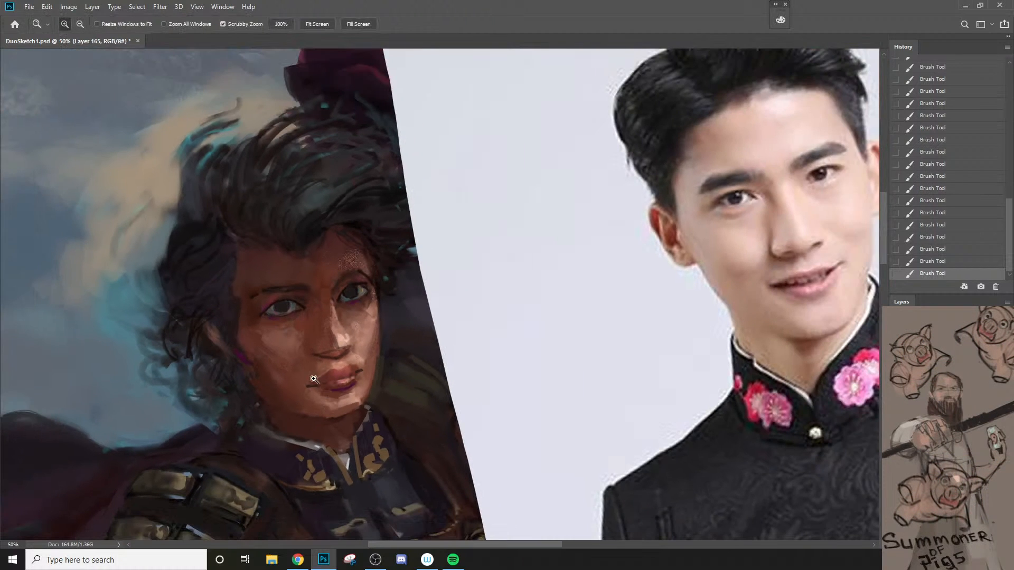
Step: Lower the brush opacity to 20%, enlarge the brush and touch up the skin between the man's nose and far cheek
key(b)
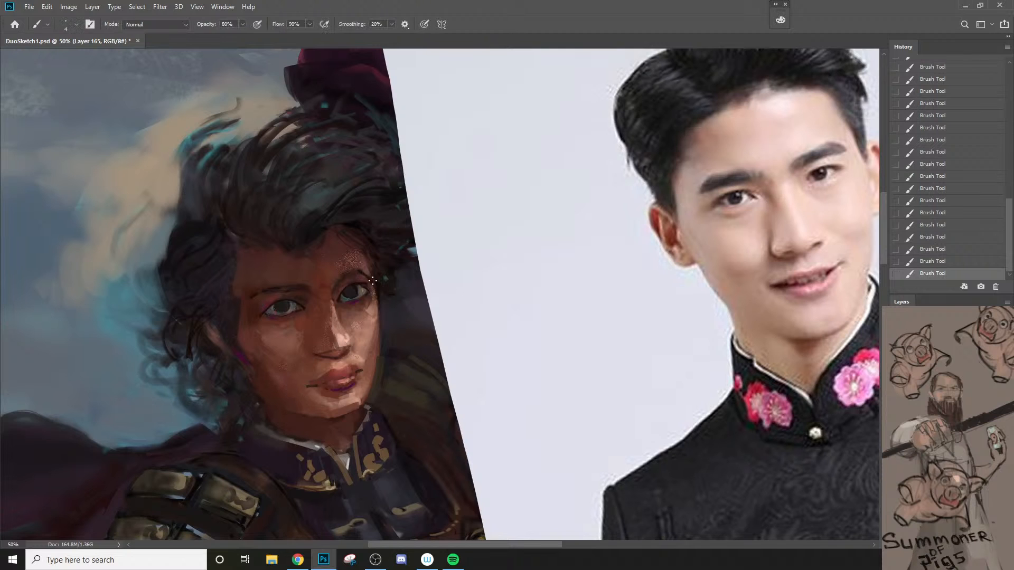
key(bracketright)
key(bracketright)
key(bracketright)
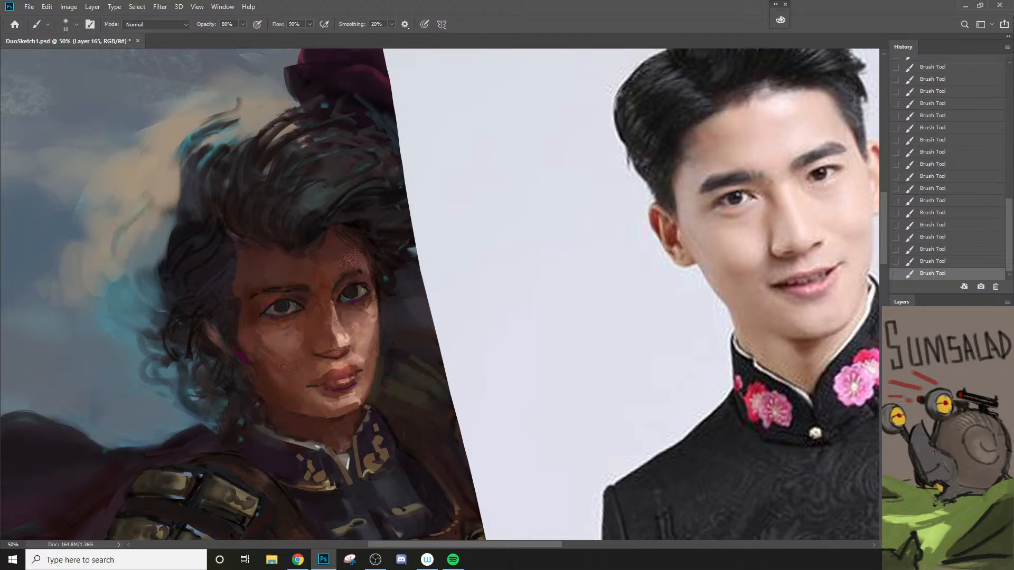
key(2)
key(bracketright)
key(bracketright)
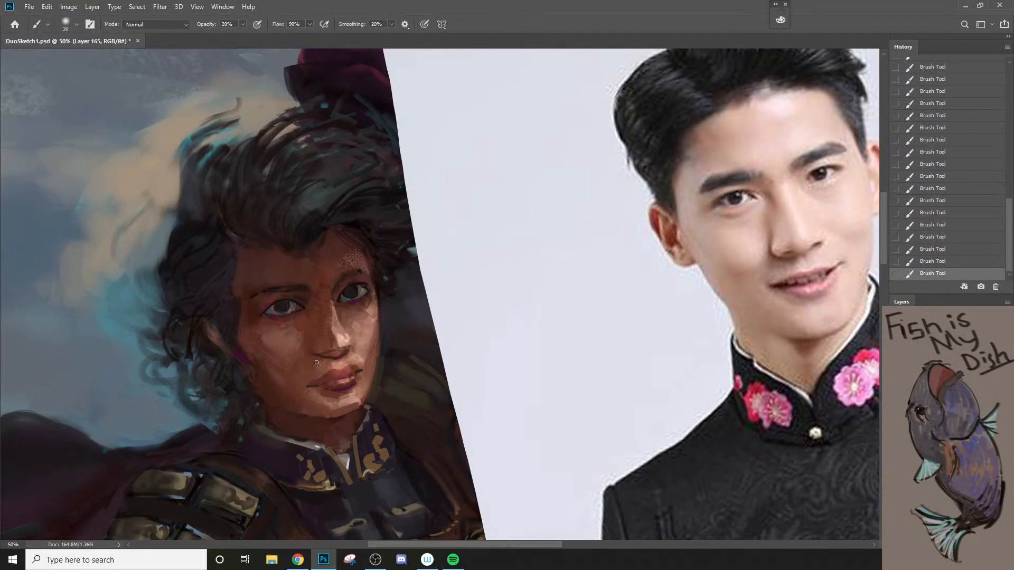
key(bracketright)
key(bracketright)
key(bracketright)
alt+click(356, 360)
Step: Undo the last touch-up and softly shade the upper bridge of the nose with a smaller brush at 20% opacity
key(bracketleft)
key(bracketleft)
key(bracketleft)
key(bracketleft)
key(ctrl+z)
drag(326, 302, 326, 312)
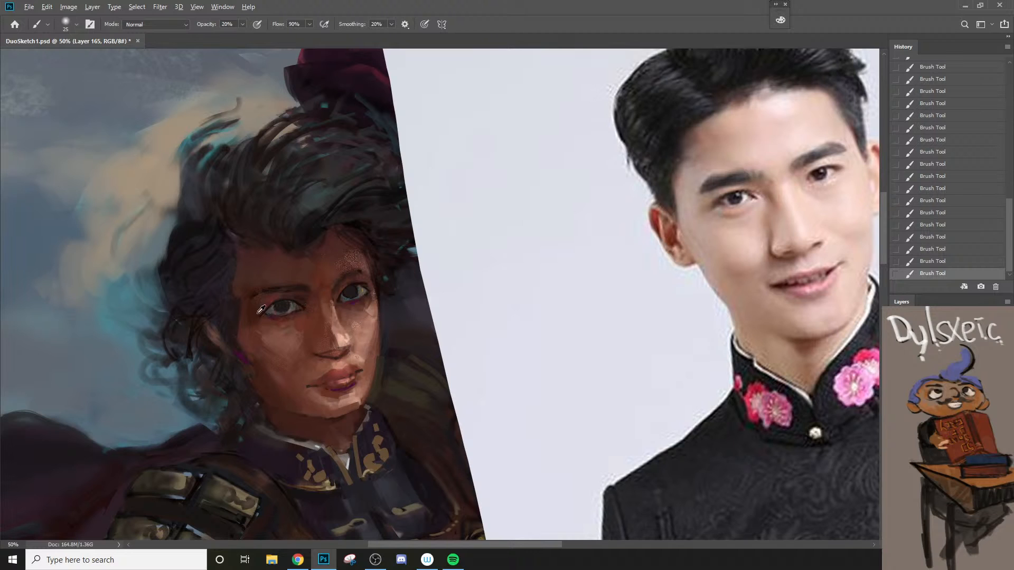
Step: Try a shading stroke down the side of the nose beside the far eye's inner corner, undoing it
key(bracketleft)
key(bracketleft)
key(bracketleft)
key(ctrl+z)
key(bracketright)
drag(332, 296, 343, 319)
key(ctrl+z)
Step: Tint the area around the far eye with a 45 px brush at 80% opacity and fade the stroke to 44%
key(bracketright)
key(bracketright)
key(bracketright)
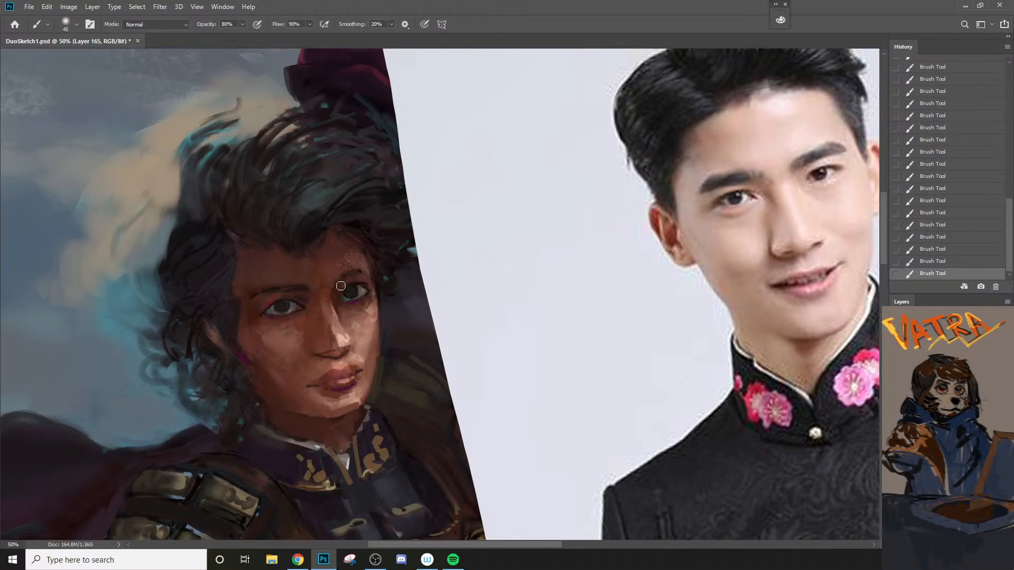
key(ctrl+shift+f)
text(4)
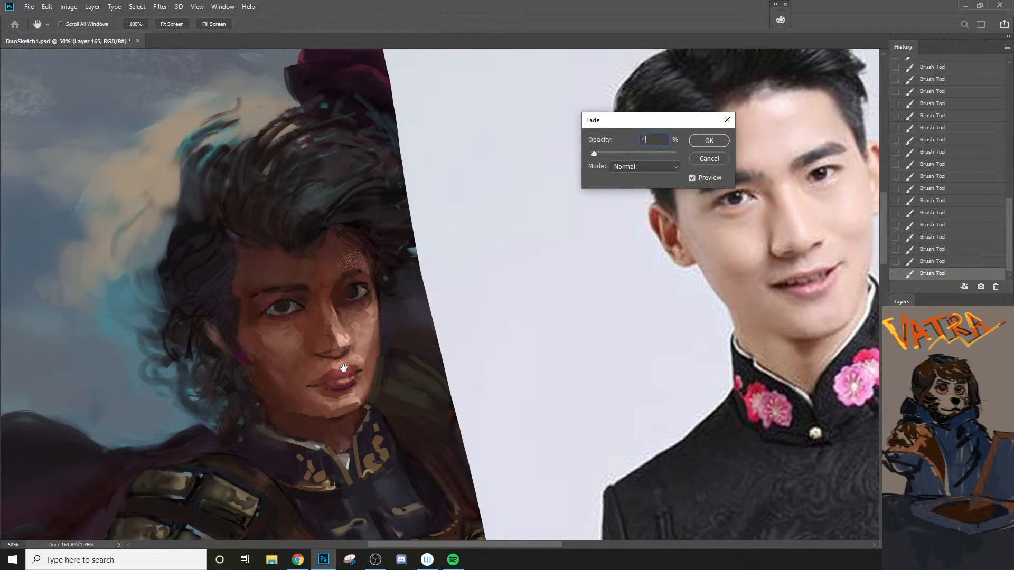
text(4)
click(695, 142)
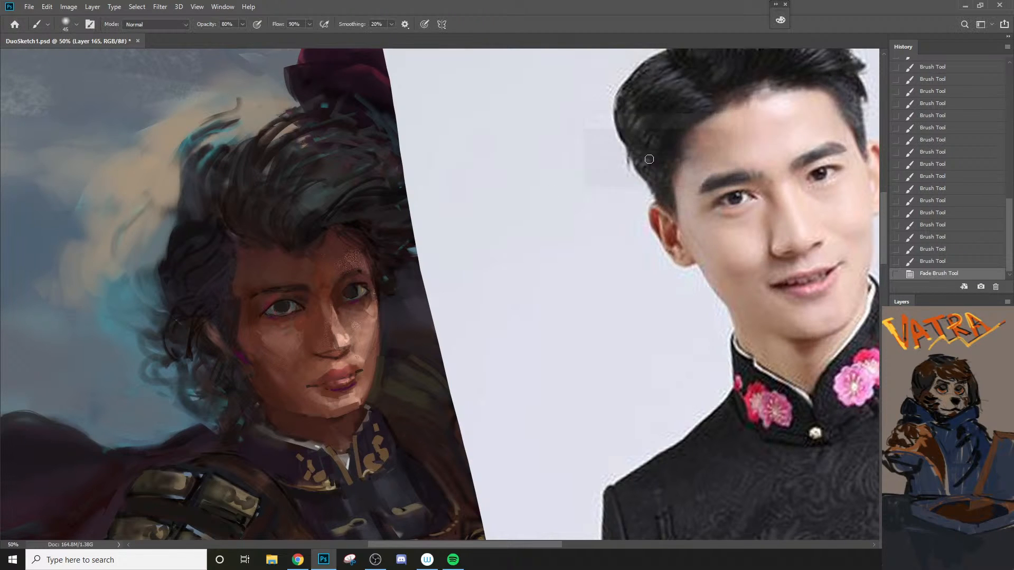
Step: Rework the far eye's upper lid and crease with a brush of 10 px and smaller, undoing the first strokes
alt+click(364, 287)
key(bracketleft)
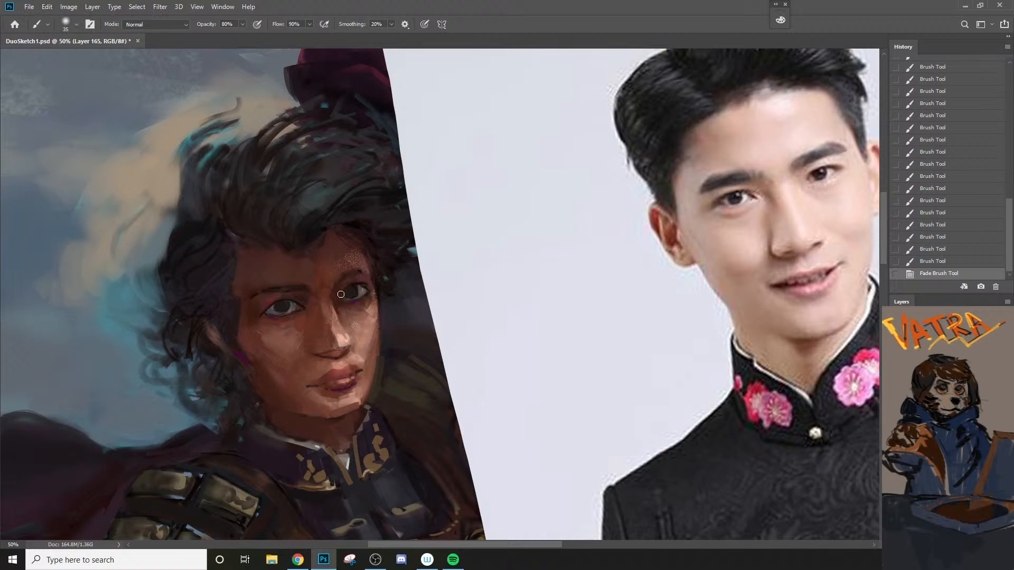
key(bracketleft)
key(bracketleft)
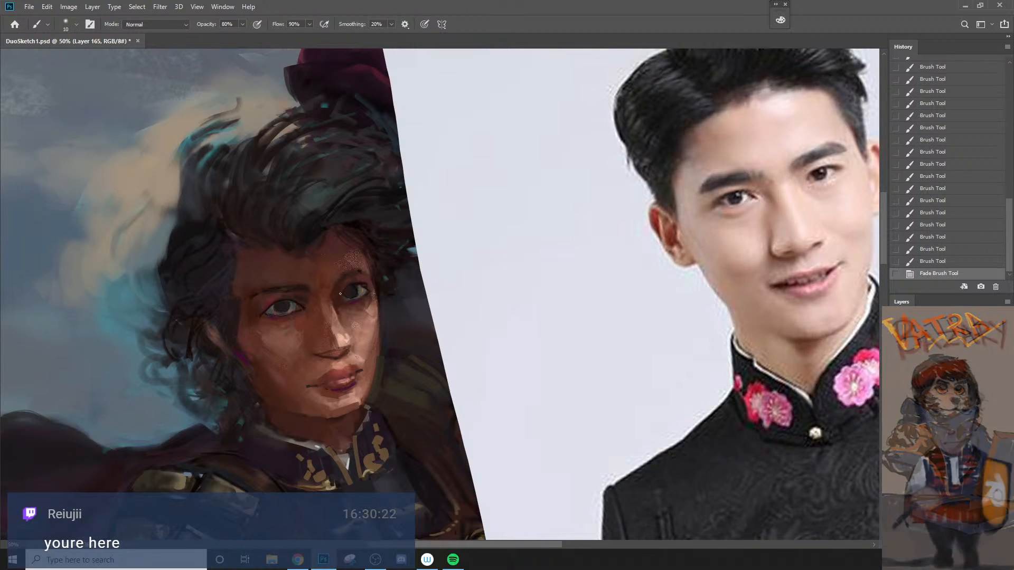
drag(341, 300, 370, 280)
key(ctrl+z)
key(bracketleft)
key(bracketleft)
key(ctrl+z)
key(bracketleft)
alt+click(362, 278)
Step: Sample a tone at the near eye's outer corner and paint along its upper lid with a 7 px brush
key(bracketright)
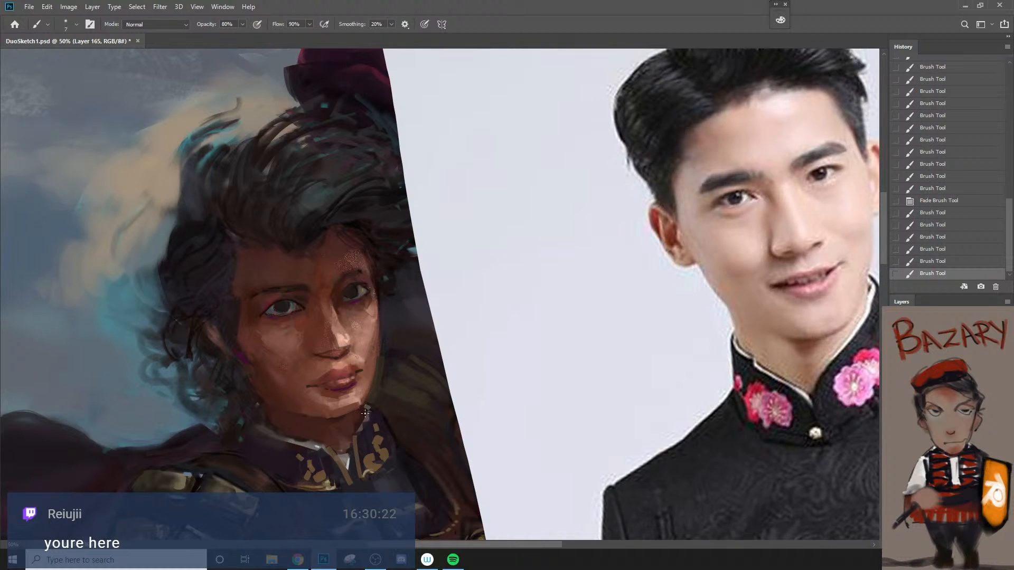
alt+click(258, 310)
mouse_move(265, 303)
mouse_down()
mouse_move(258, 317)
mouse_move(271, 300)
mouse_move(302, 303)
mouse_up()
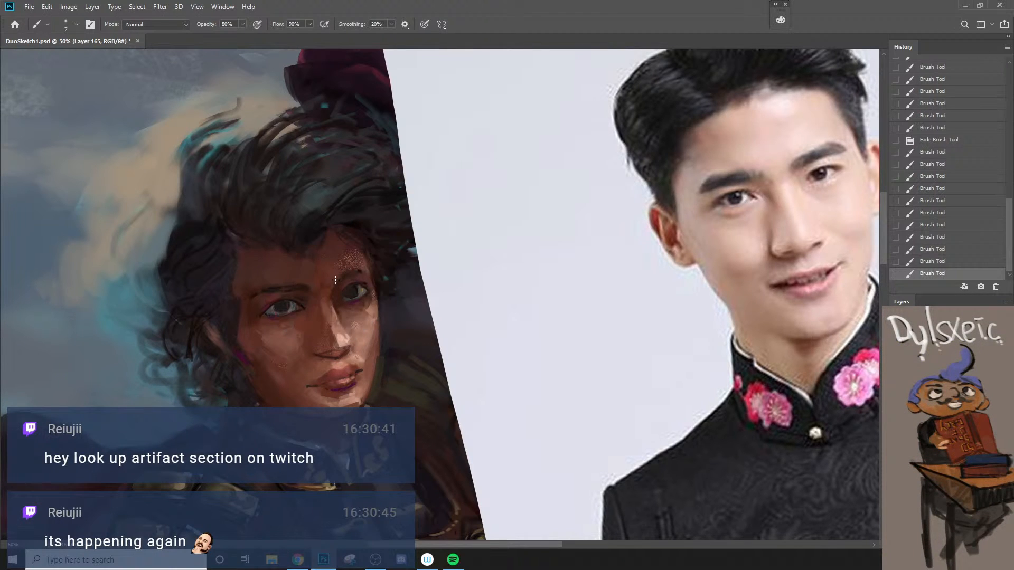
Step: Define the far eyebrow and the outer part of the lid beneath it with short strokes of a finer brush
key(bracketleft)
drag(335, 280, 343, 275)
click(350, 268)
click(364, 264)
drag(351, 270, 369, 283)
Step: Sample a dark tone from the hair above the forehead and refine the near eyebrow and eye corner with a fine brush
key(bracketright)
key(bracketright)
key(bracketright)
alt+click(347, 213)
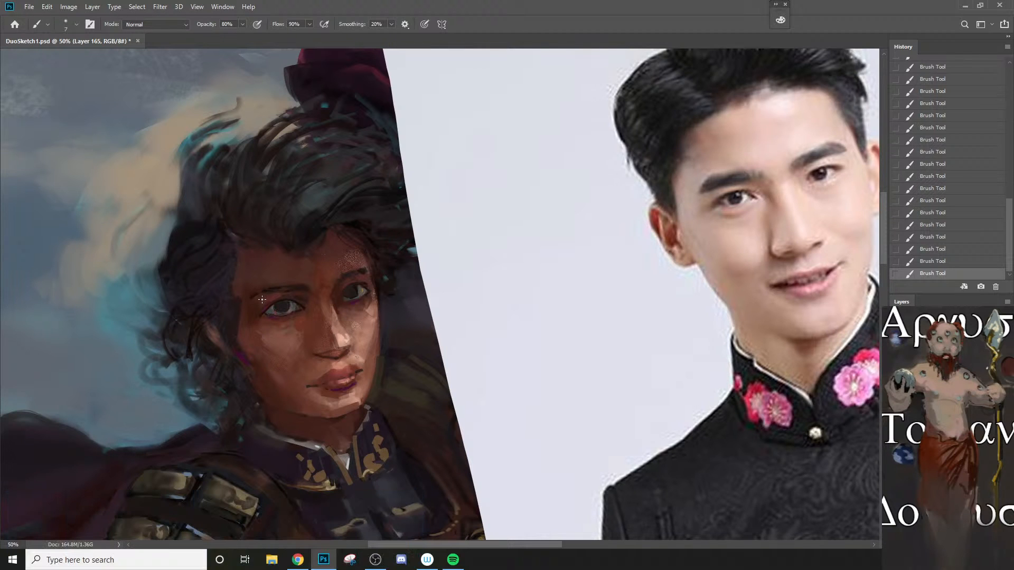
key(bracketleft)
key(bracketleft)
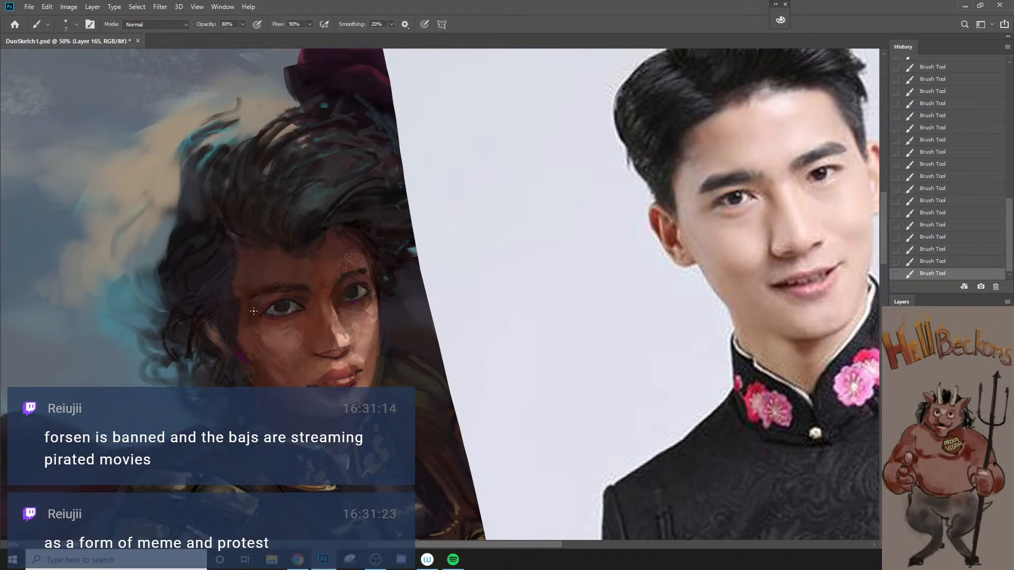
Step: Try a broader stroke at the outer end of the near eyebrow, undoing it
key(bracketright)
key(bracketright)
key(bracketright)
key(bracketright)
key(bracketright)
key(bracketright)
drag(252, 293, 256, 290)
key(bracketleft)
key(bracketleft)
key(ctrl+z)
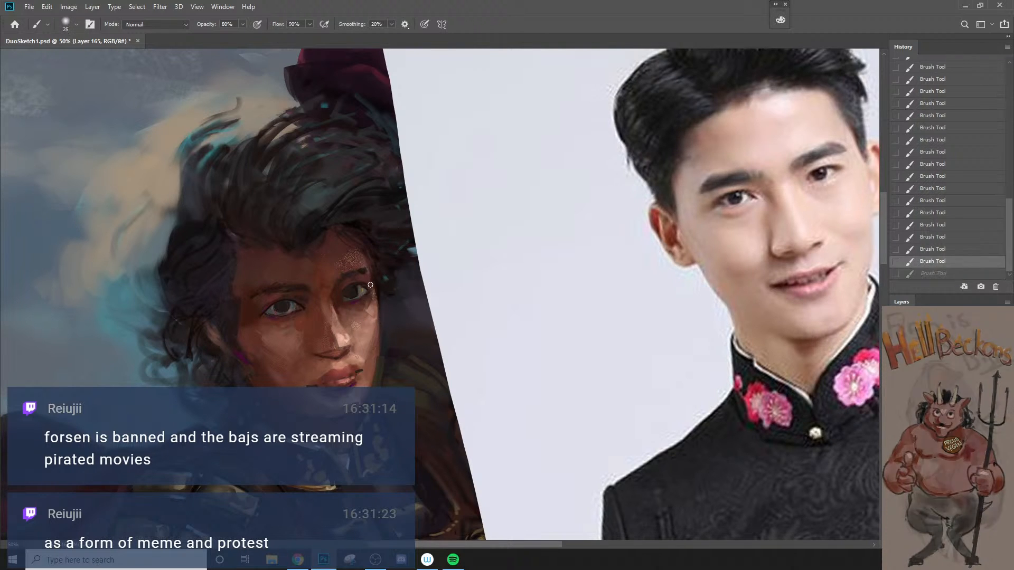
Step: Try a stroke down the face edge beside the far eye's outer corner with a smaller brush, undoing it
key(bracketleft)
key(bracketleft)
drag(370, 286, 379, 300)
key(ctrl+z)
key(bracketleft)
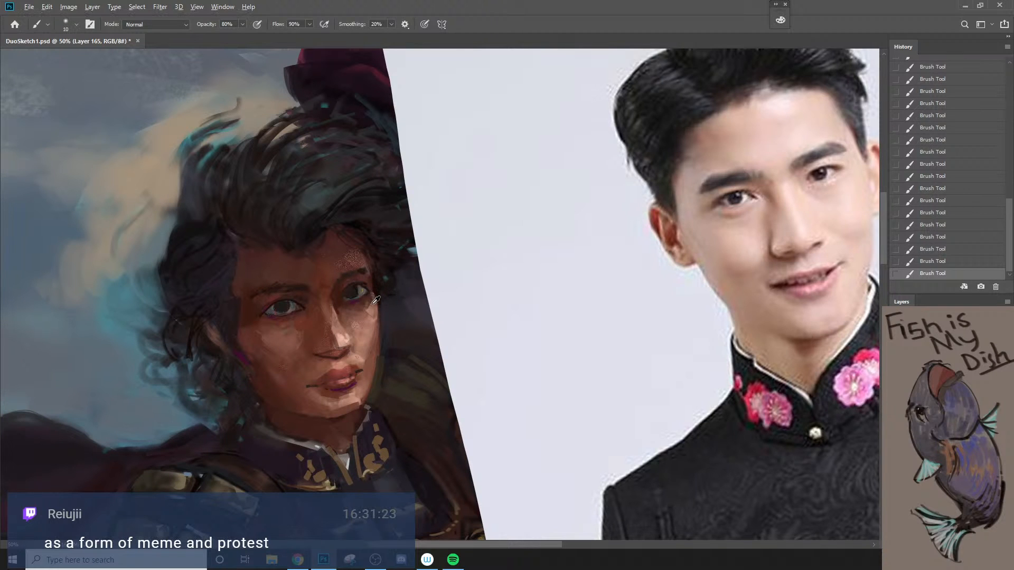
Step: Set the brush to 15 px at 20% opacity and choose a muted red foreground color with hue 3°
key(bracketright)
key(bracketright)
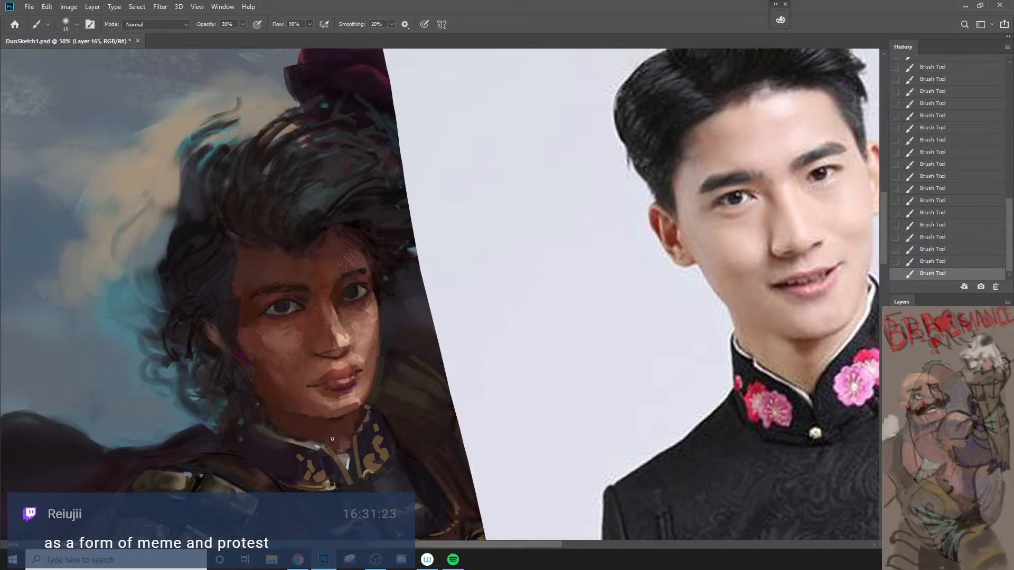
key(n)
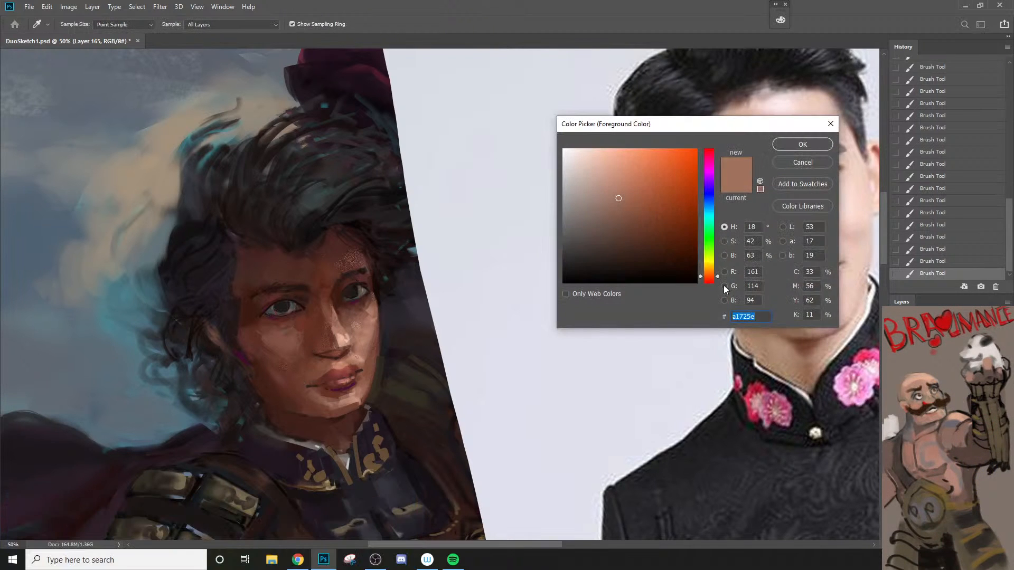
click(710, 278)
click(709, 282)
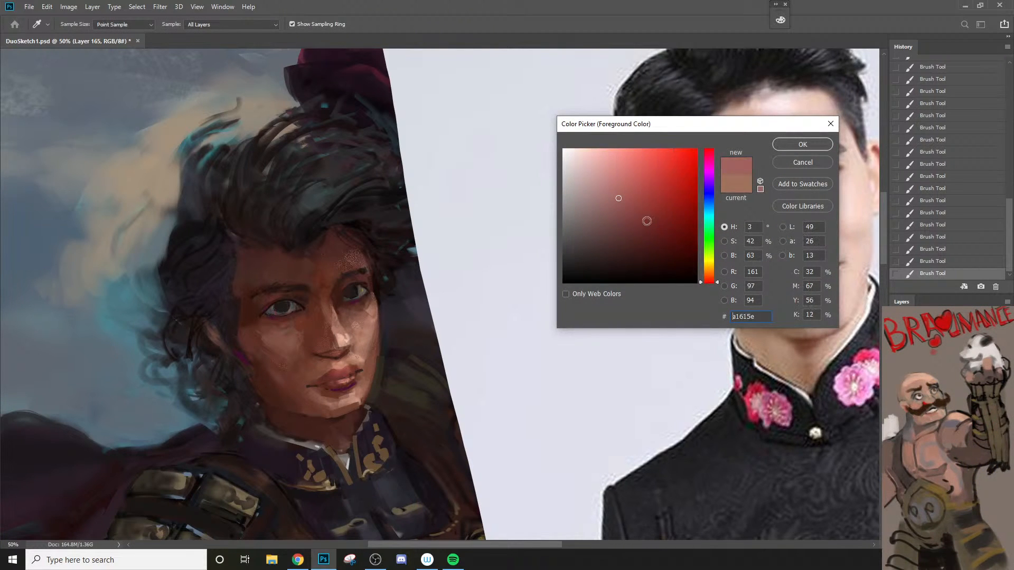
click(637, 207)
click(791, 146)
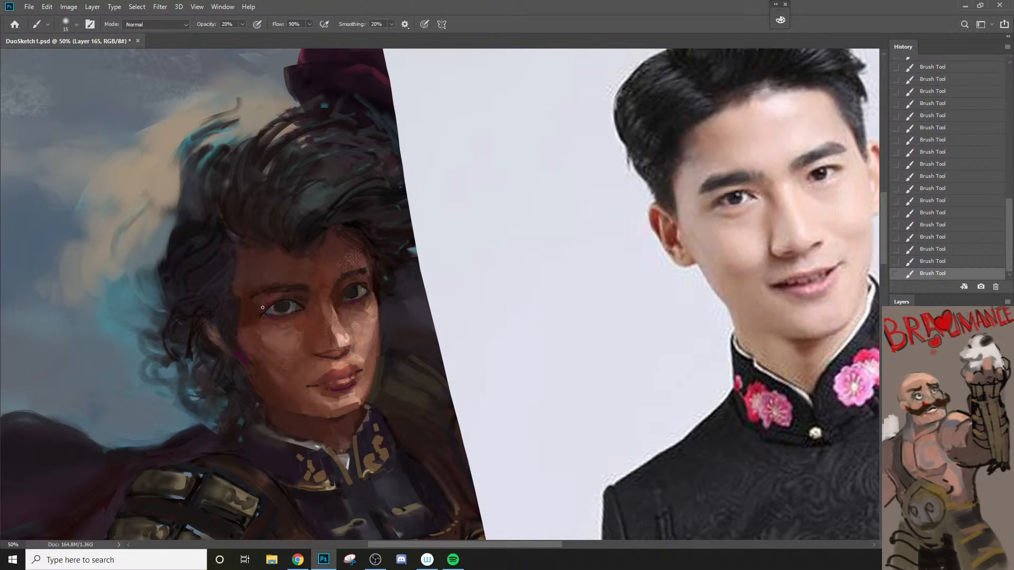
Step: Glaze the reddish tone over the near eye's upper lid with a 40 px brush at 10% opacity, undoing the first stroke
key(bracketright)
key(bracketright)
key(bracketright)
key(1)
key(ctrl+z)
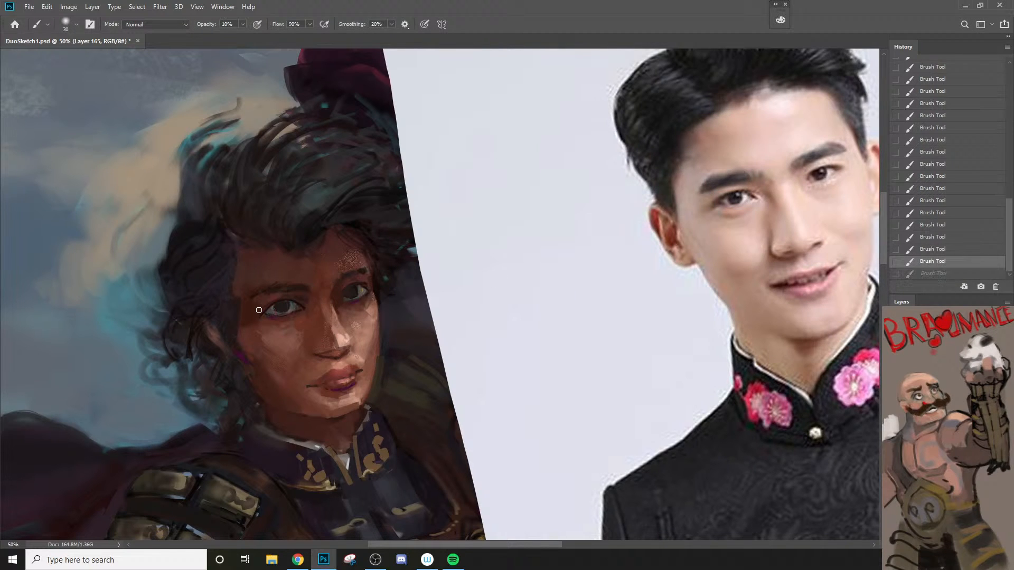
key(bracketright)
drag(267, 309, 294, 298)
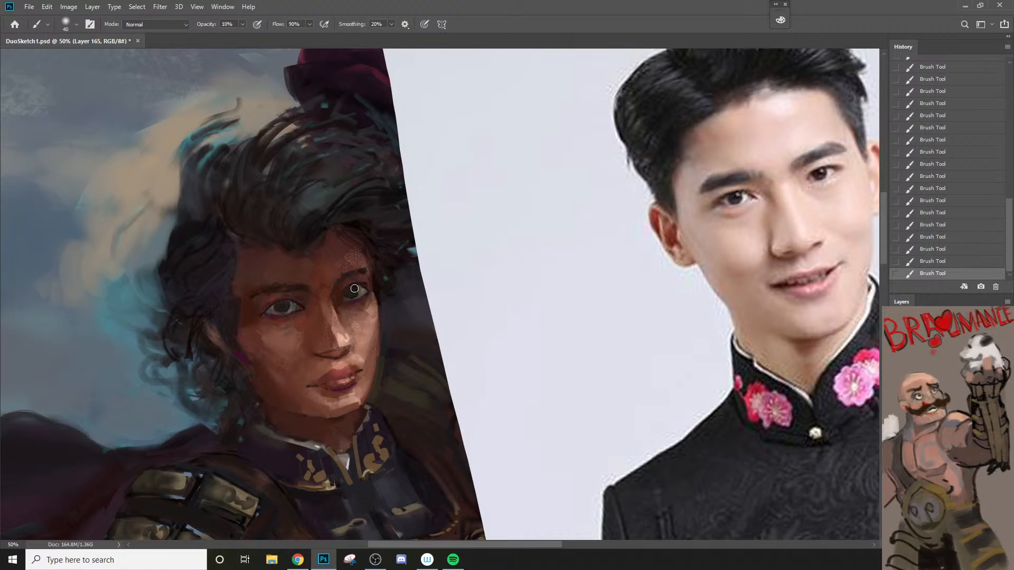
key(bracketleft)
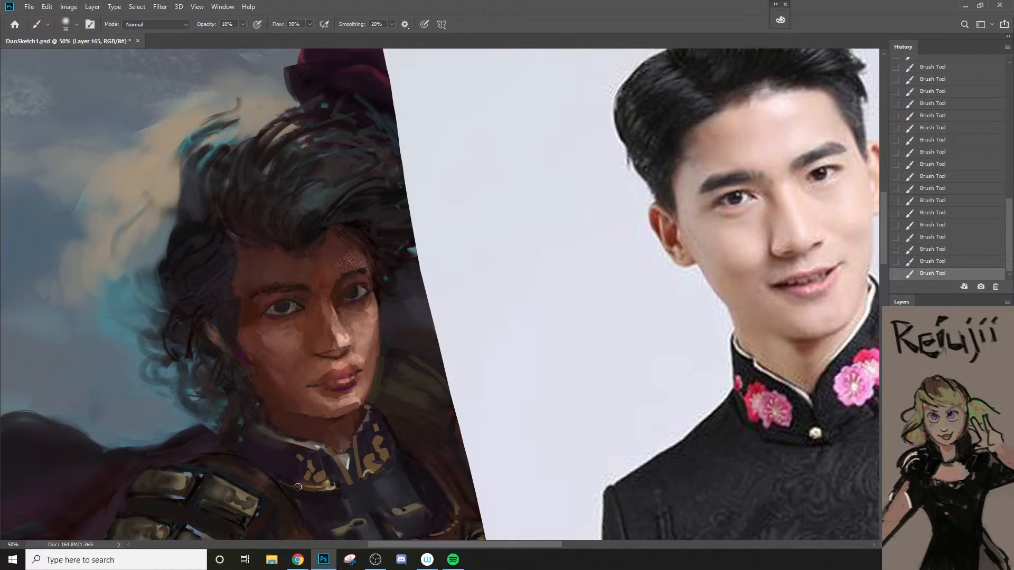
click(298, 560)
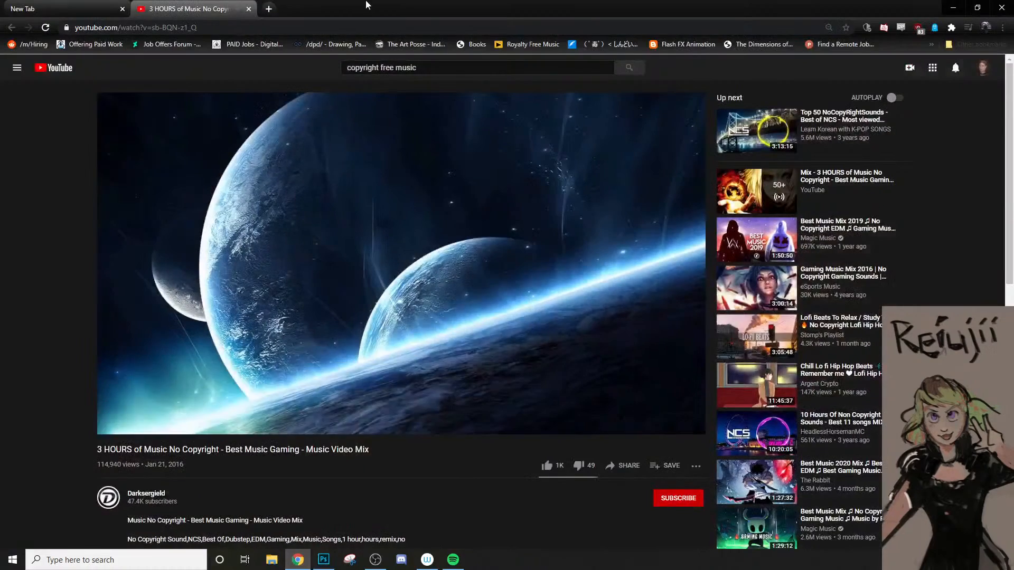
click(298, 560)
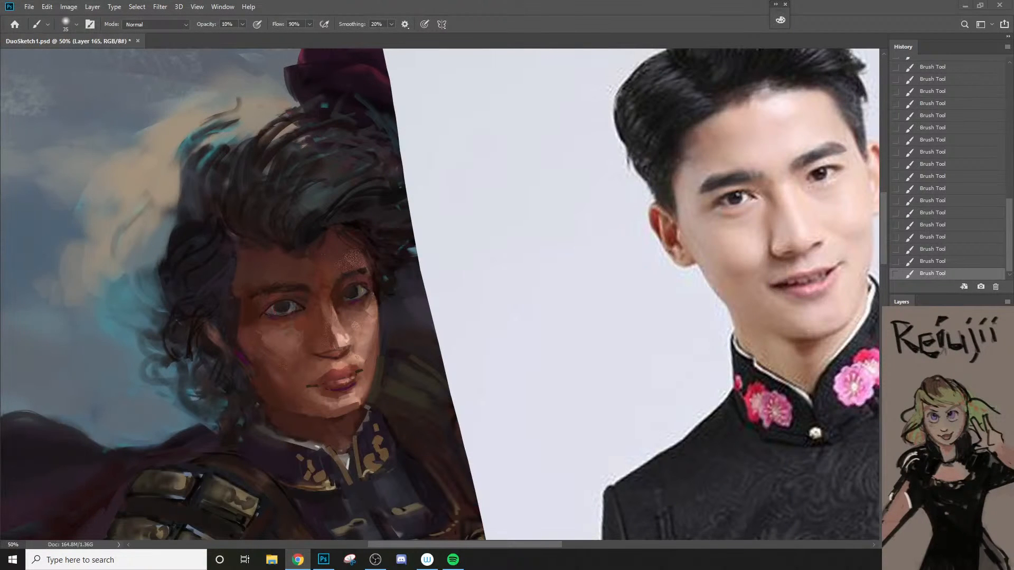
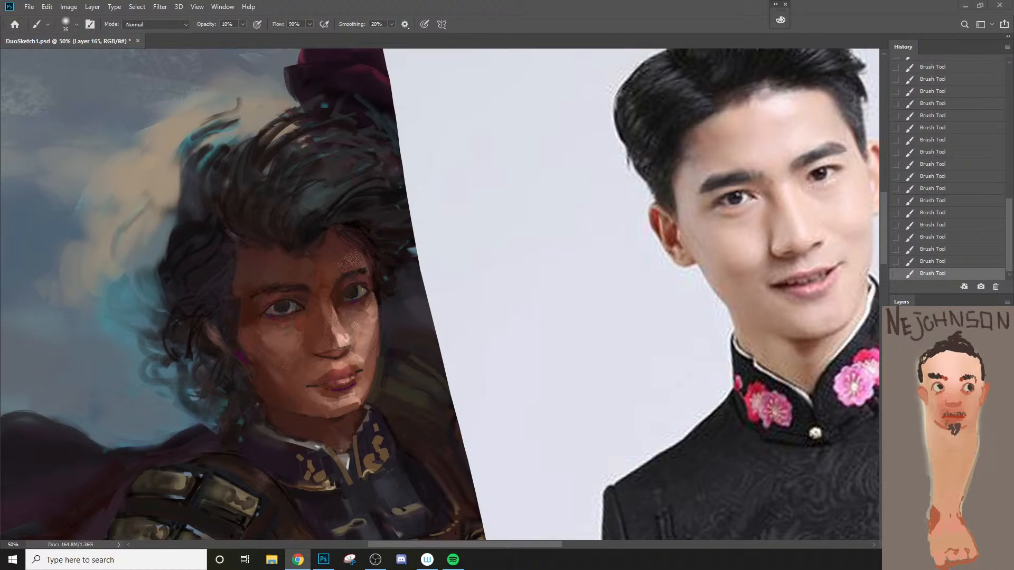
Step: Return to Photoshop and glaze the chin beside the far jaw with a 60 px brush at 10% opacity
key(alt+Tab)
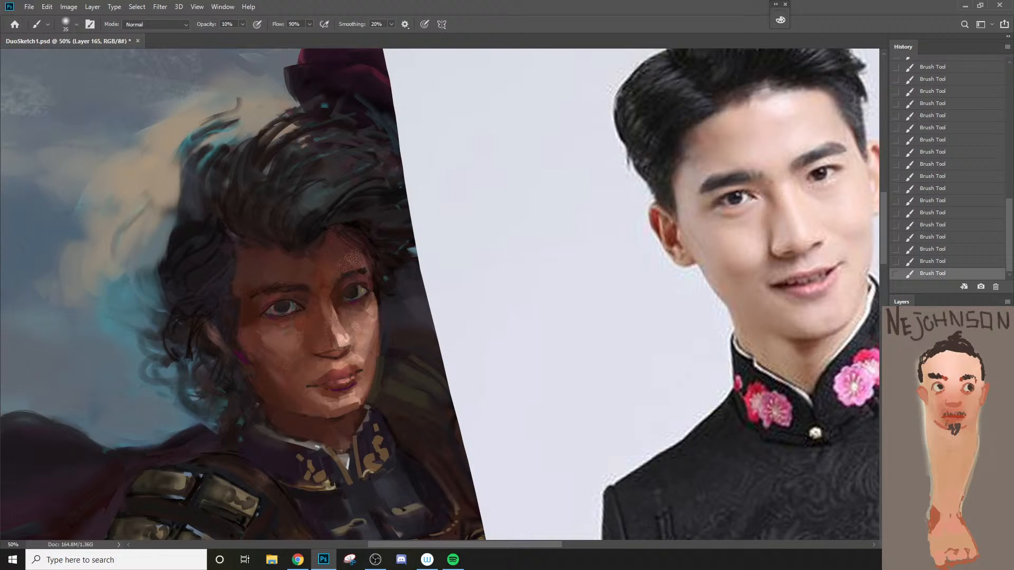
alt+click(357, 391)
key(])
key(])
drag(356, 396, 353, 392)
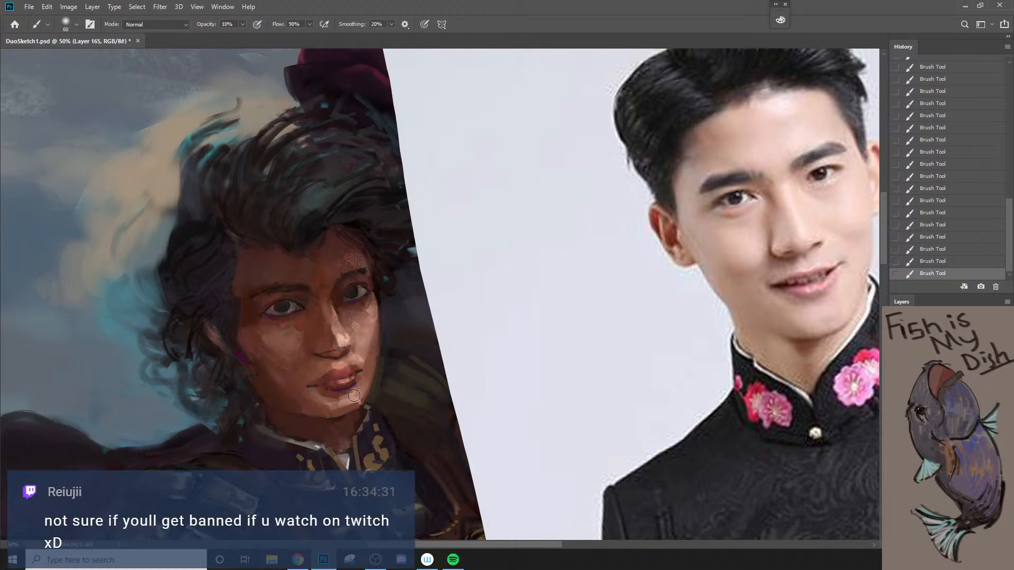
alt+click(354, 399)
Step: Try smaller strokes on the far side of the chin at 70% opacity, undoing them
key(bracketleft)
key(7)
key(bracketleft)
key(ctrl+z)
mouse_move(361, 398)
mouse_down()
mouse_move(367, 404)
mouse_move(353, 392)
mouse_move(361, 381)
mouse_up()
key(ctrl+z)
Step: Reduce the brush size and try a stroke down the far cheek's outer edge, undoing it
key(bracketleft)
key(bracketleft)
key(bracketleft)
key(bracketleft)
key(bracketleft)
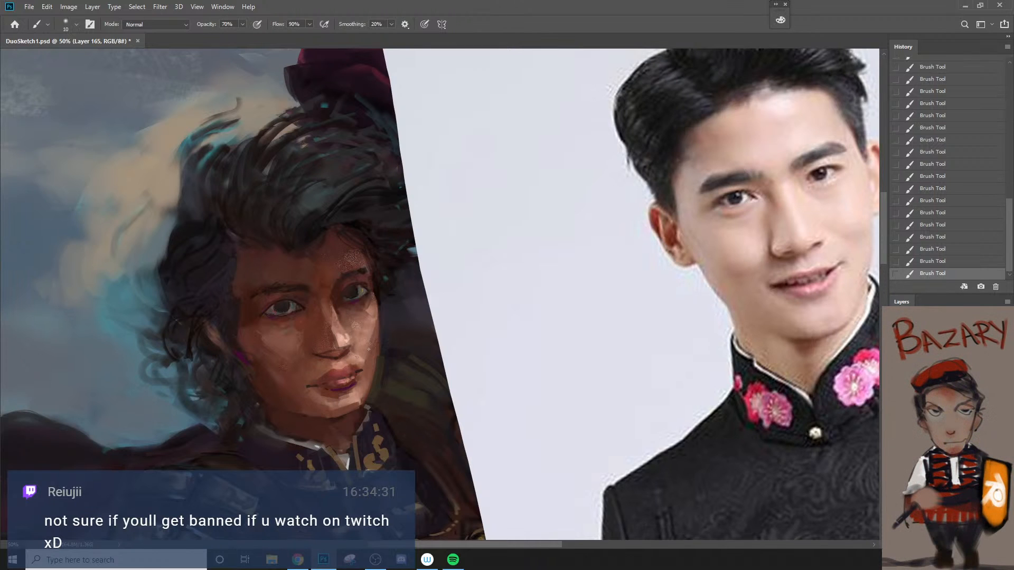
key(bracketright)
key(bracketright)
key(bracketright)
alt+click(378, 302)
key(bracketleft)
key(bracketleft)
key(bracketleft)
key(bracketleft)
drag(378, 299, 379, 343)
key(ctrl+z)
Step: Redefine the far cheek's contour down to the jaw with a thin brush at 70% opacity, undoing the first attempts
key(bracketleft)
key(bracketleft)
drag(376, 300, 378, 324)
key(bracketright)
key(ctrl+z)
key(bracketleft)
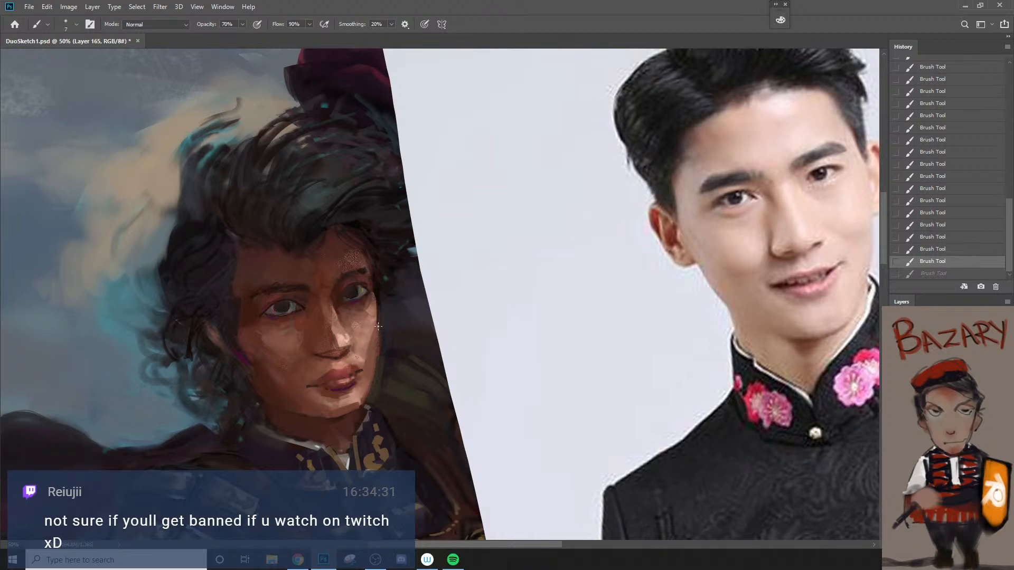
drag(378, 324, 368, 395)
key(ctrl+z)
drag(378, 323, 369, 392)
Step: Touch up the dark area beside the far cheek and the upper edge of the shoulder behind it
alt+click(383, 339)
key(bracketright)
key(bracketright)
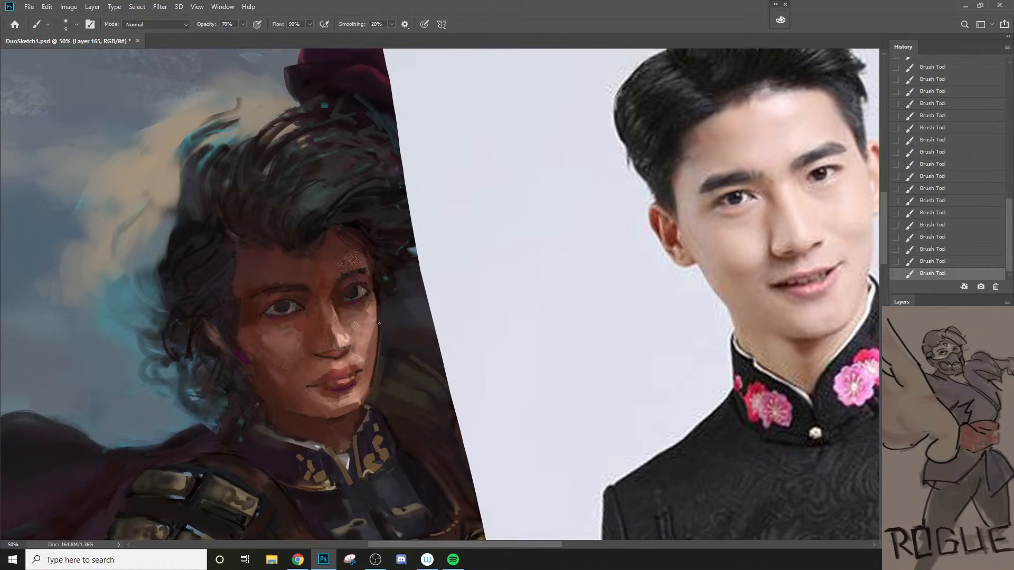
key(bracketright)
alt+click(394, 363)
key(bracketright)
key(bracketleft)
key(bracketleft)
key(bracketleft)
key(bracketleft)
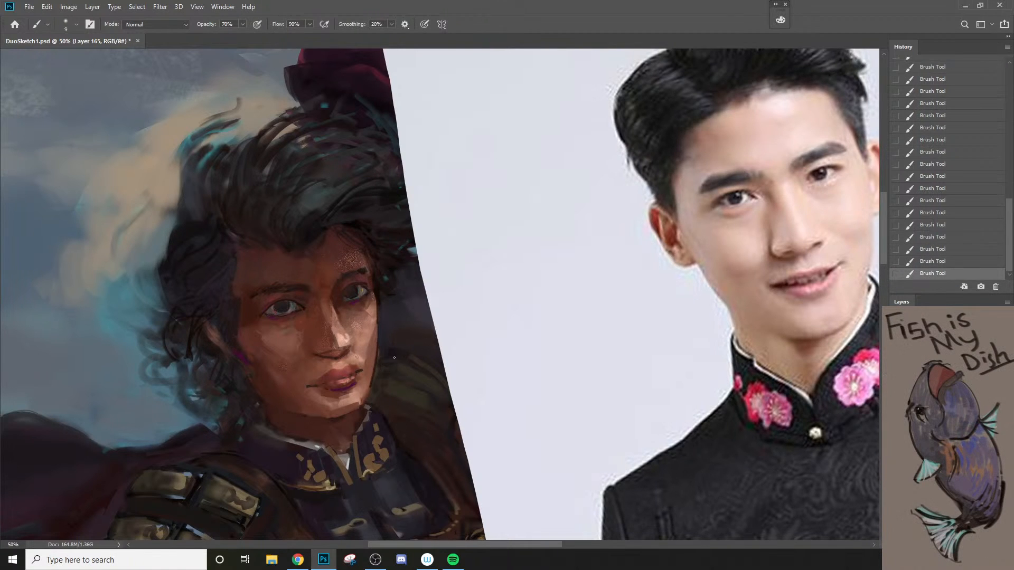
Step: Repaint the dark hair beside the near temple and ear with a 30 px brush at 70% opacity
key(z)
alt+click(404, 370)
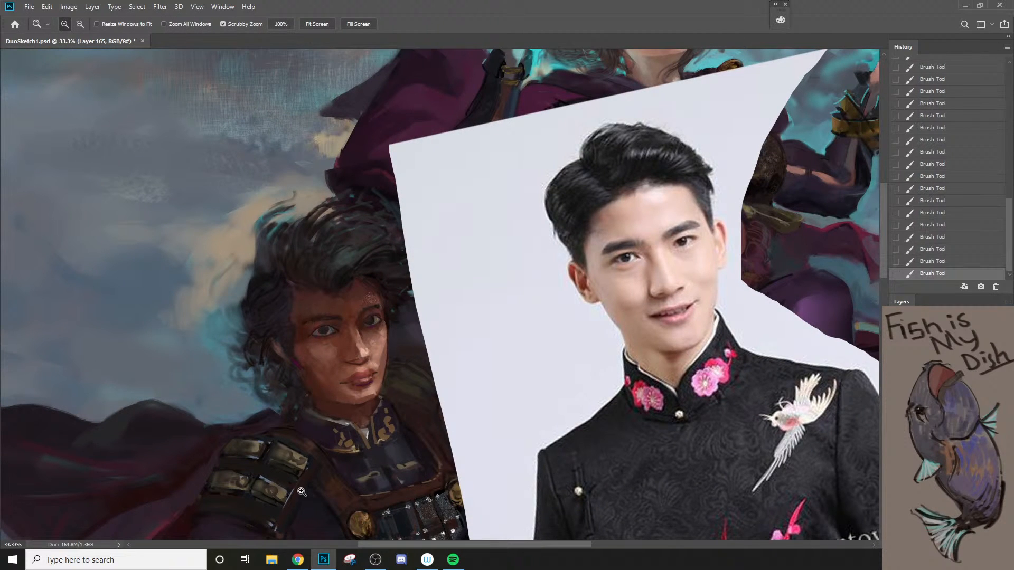
click(316, 331)
key(b)
key(bracketright)
key(bracketright)
key(bracketright)
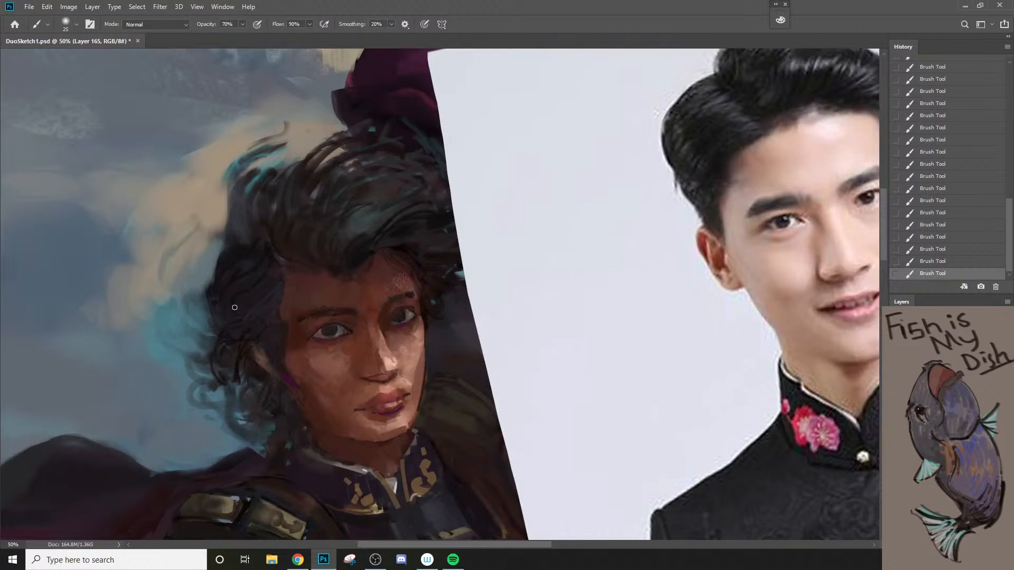
key(bracketleft)
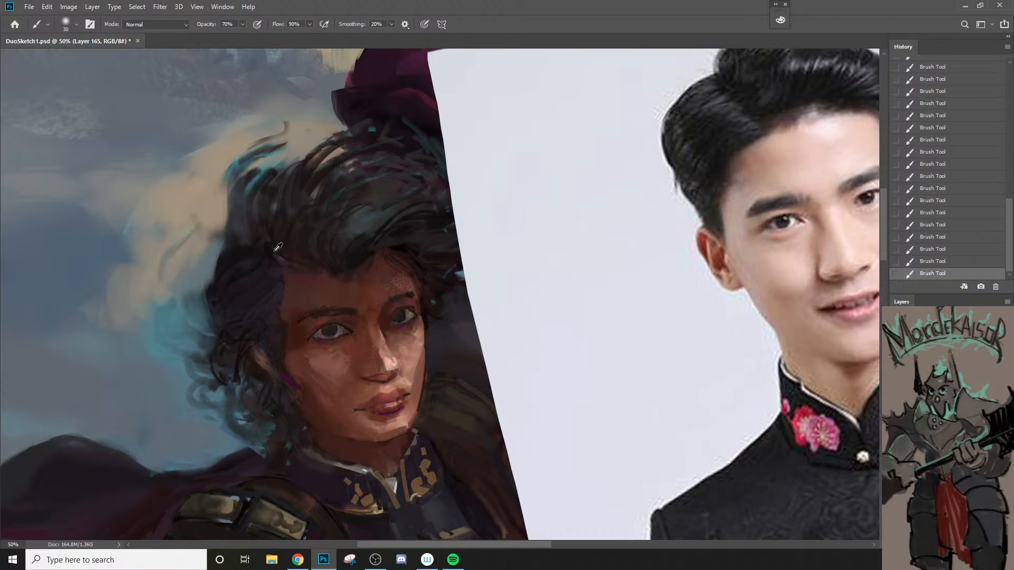
alt+click(254, 301)
key(bracketleft)
alt+click(235, 334)
key(bracketright)
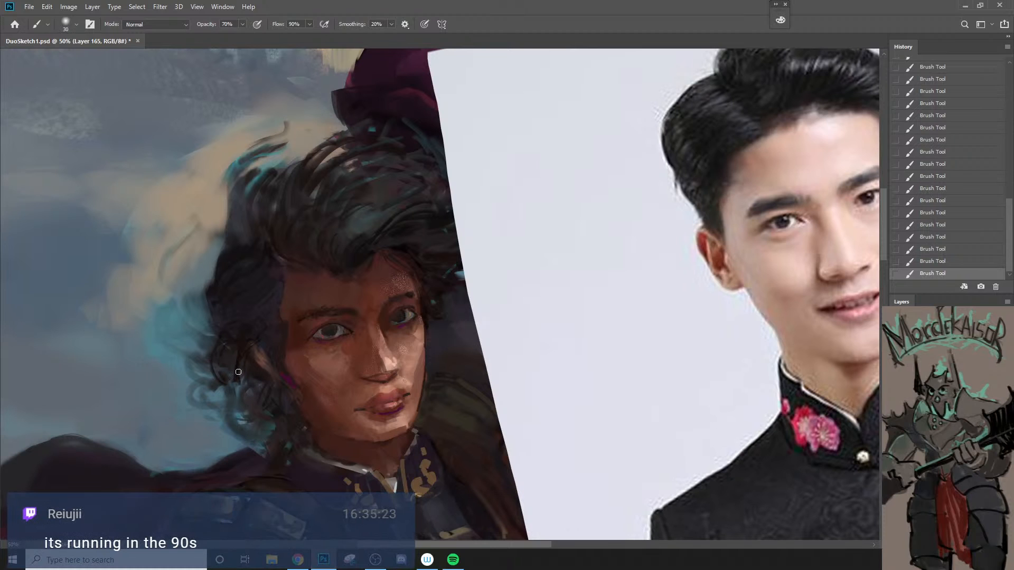
Step: Add thin dark strands along the outer edge of the hair on the near side with a small brush
key(bracketleft)
key(bracketleft)
key(bracketleft)
key(bracketleft)
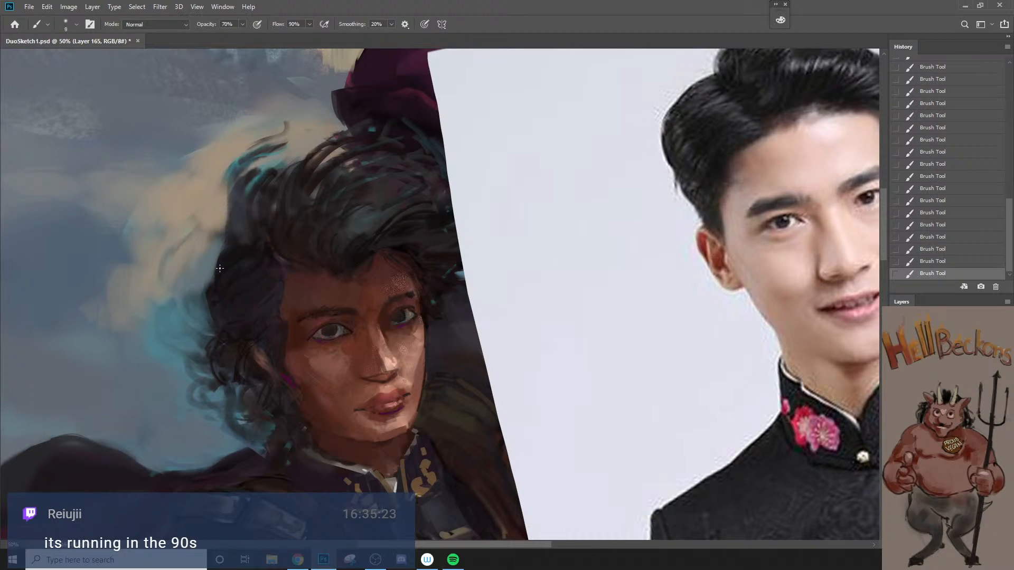
drag(214, 309, 210, 323)
click(431, 350)
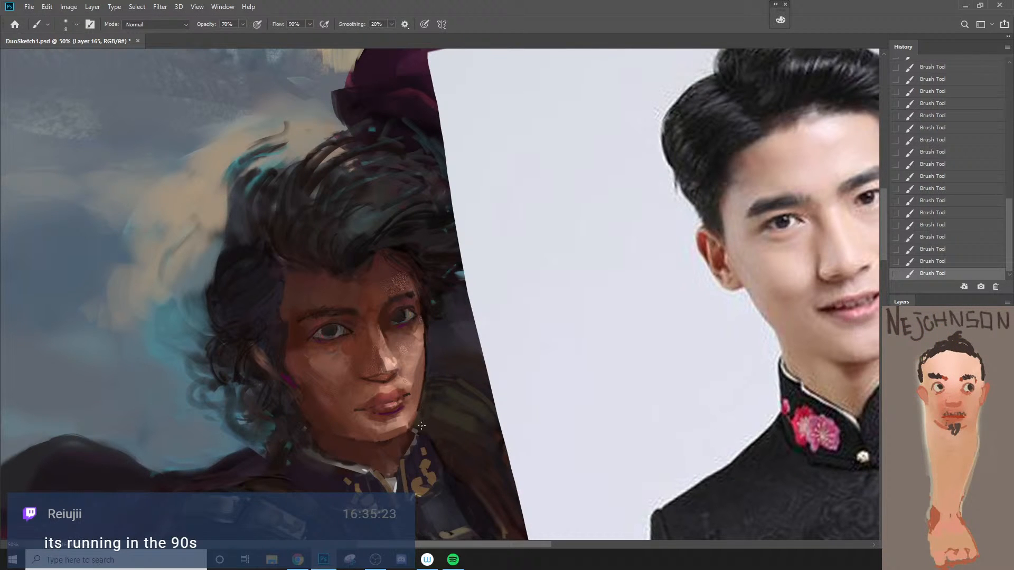
Step: Try a skin tone sampled from the nose over the chin with a 30 px brush, undoing it
alt+click(379, 364)
key(bracketright)
key(bracketright)
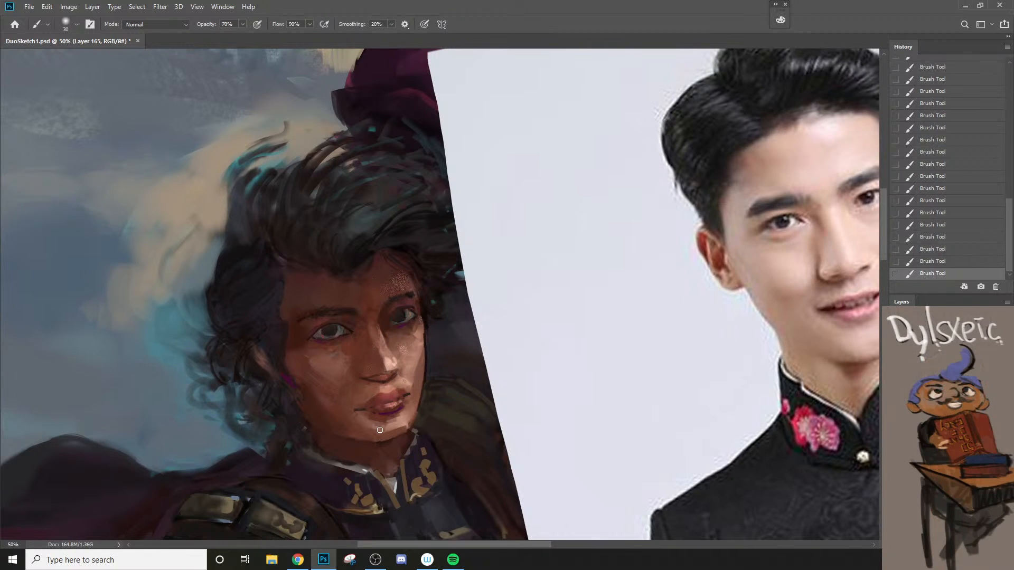
key(bracketleft)
key(bracketleft)
Step: Try a thin stroke along the collar's upper rim below the jaw, undoing it
key(bracketleft)
key(bracketleft)
key(ctrl+z)
key(bracketleft)
key(bracketleft)
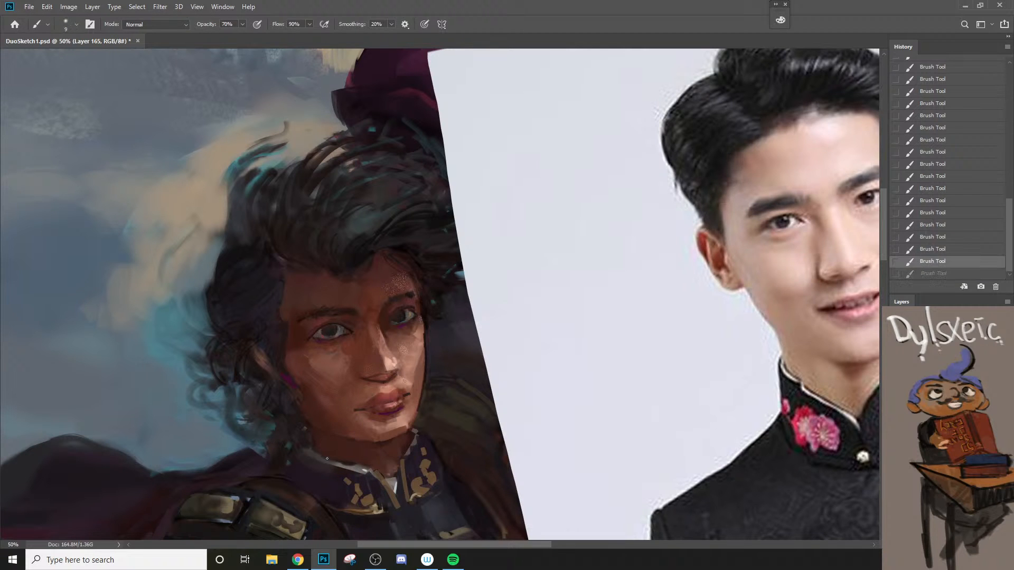
drag(324, 457, 362, 467)
key(ctrl+z)
Step: Refine the near corner of the mouth with a 10 px brush, undoing a broader 20 px stroke
key(z)
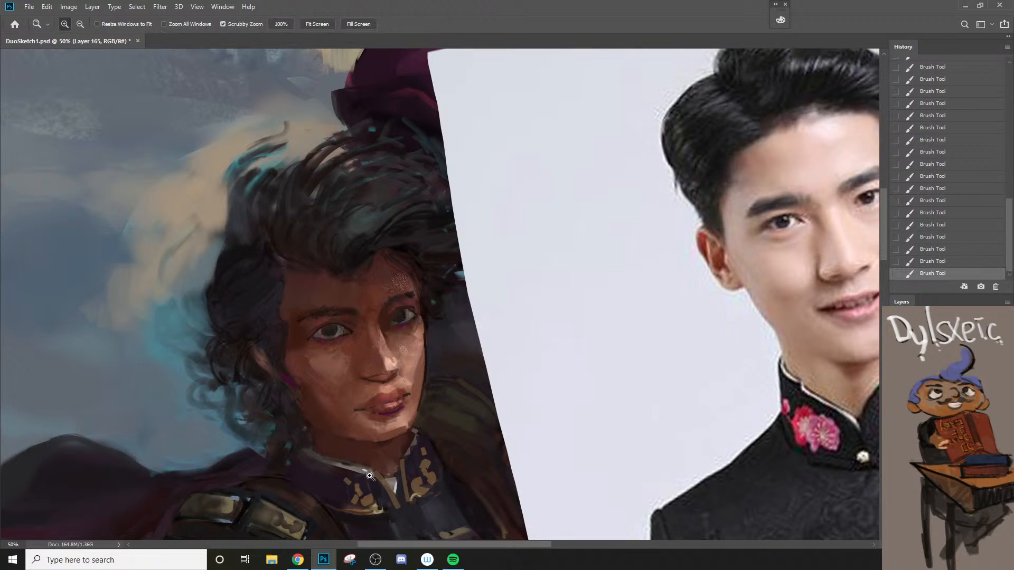
alt+click(372, 473)
click(353, 448)
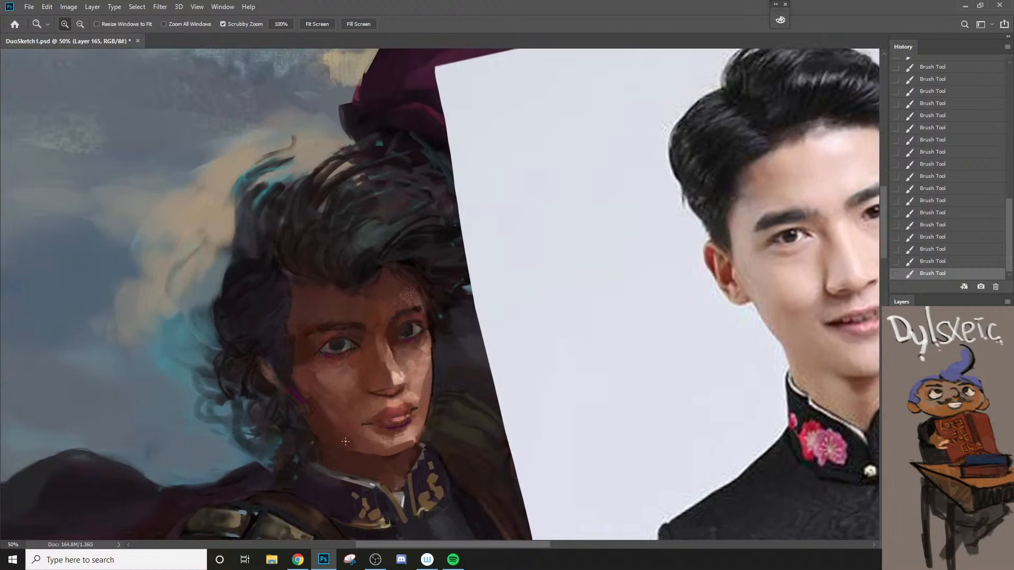
key(b)
key(bracketright)
key(bracketright)
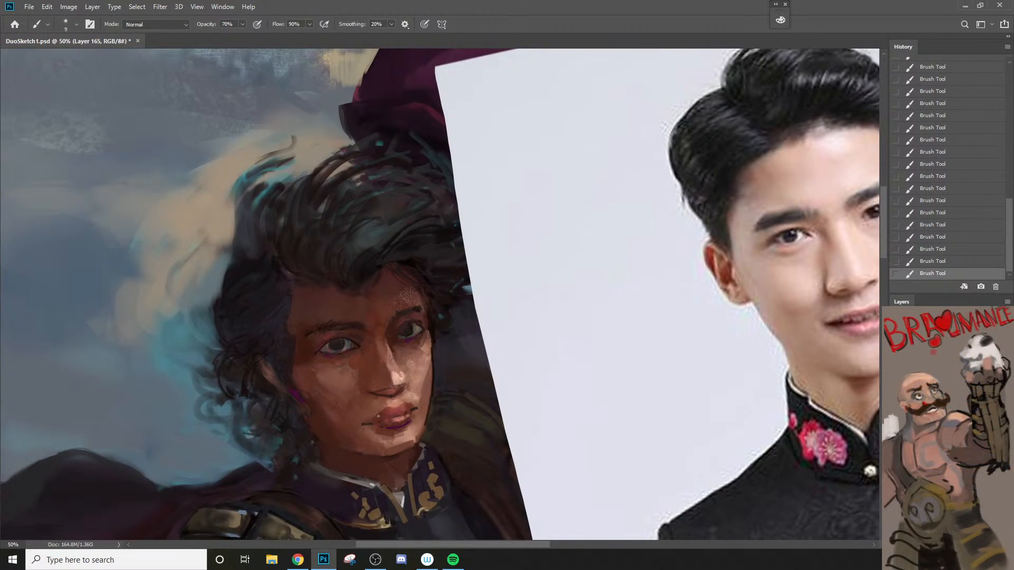
alt+click(378, 422)
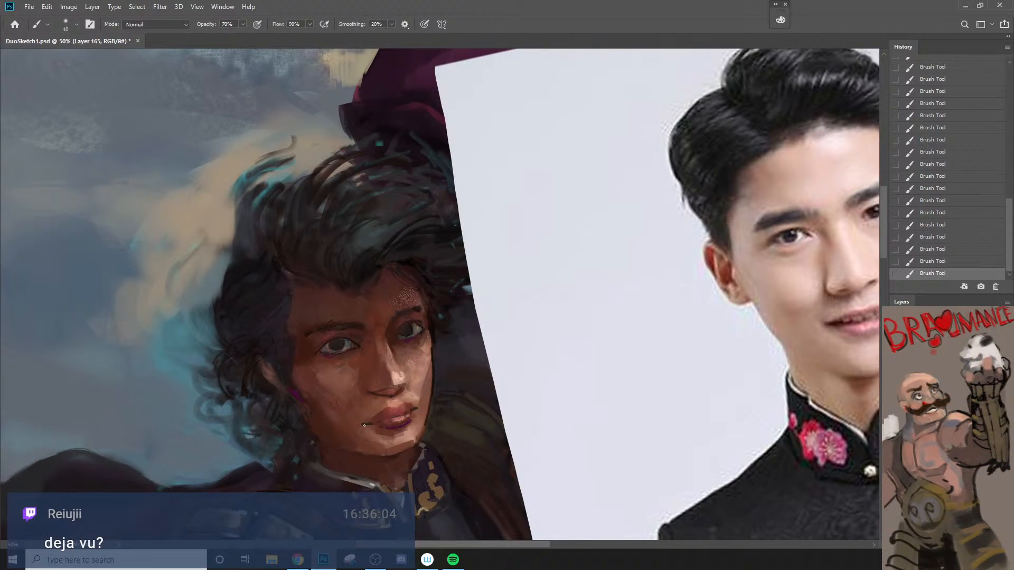
key(bracketright)
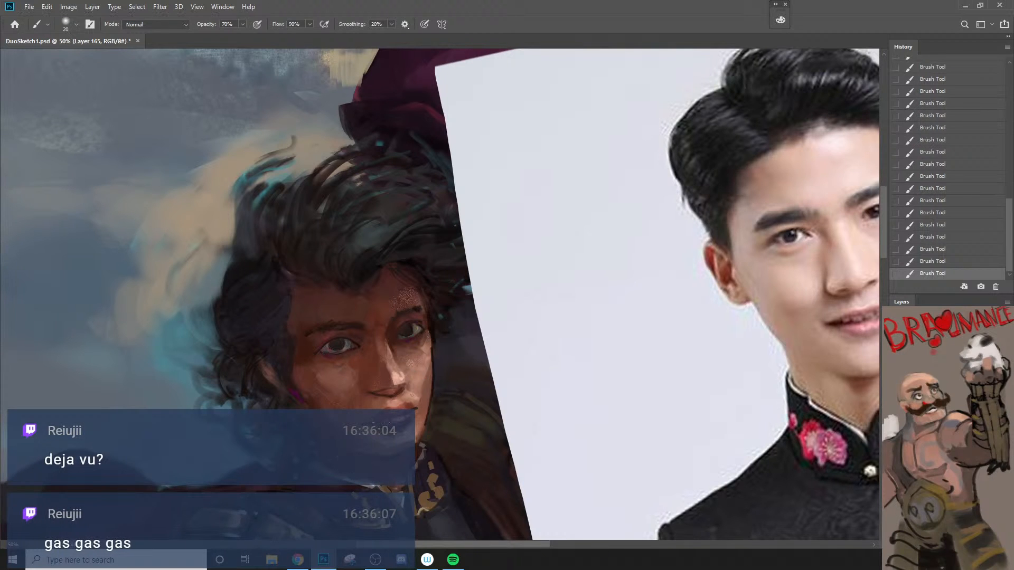
key(ctrl+z)
key(bracketleft)
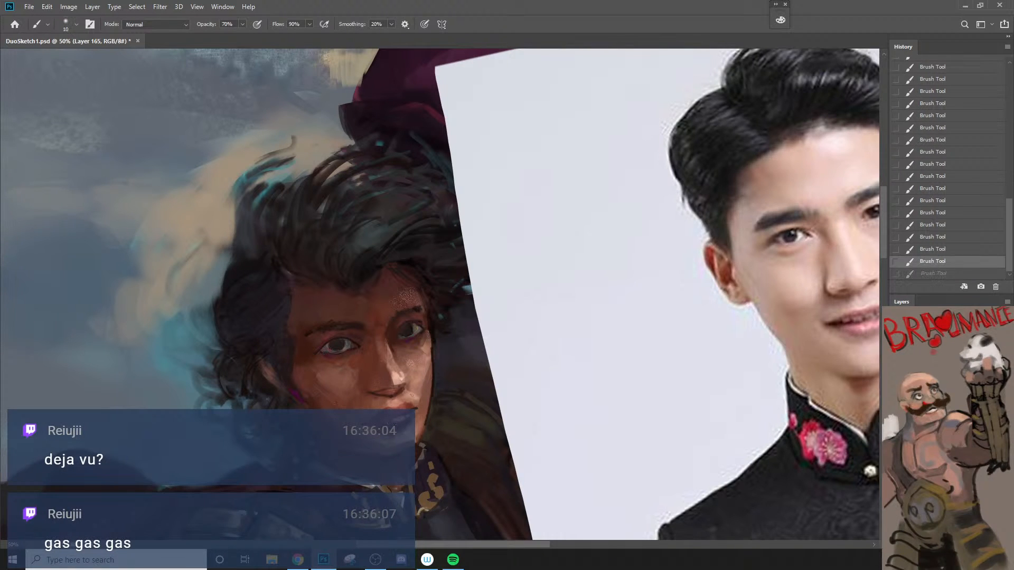
Step: Refine the lower lip, the skin around it and the far corner of the mouth with small brush strokes
drag(392, 425, 401, 422)
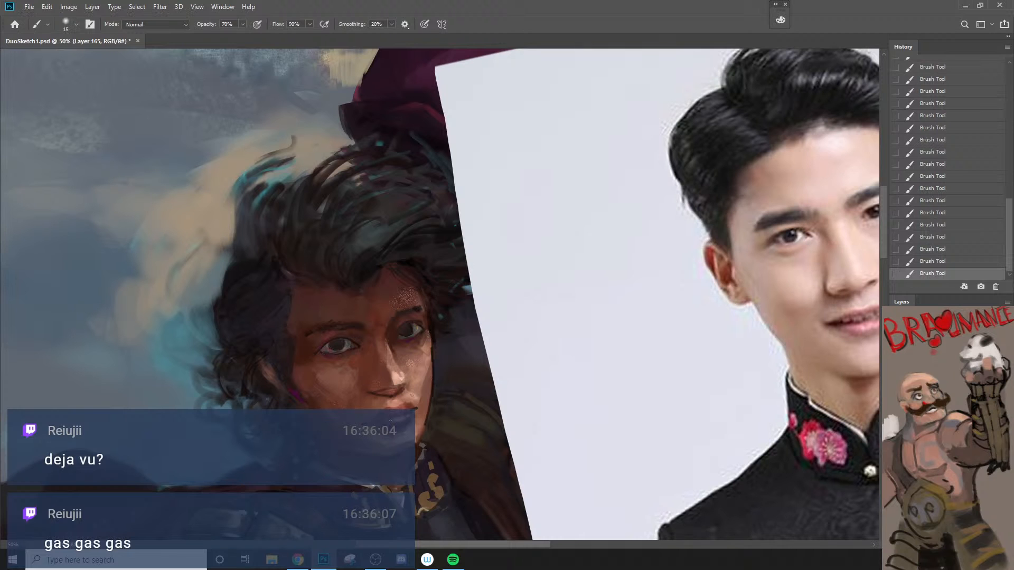
key(bracketleft)
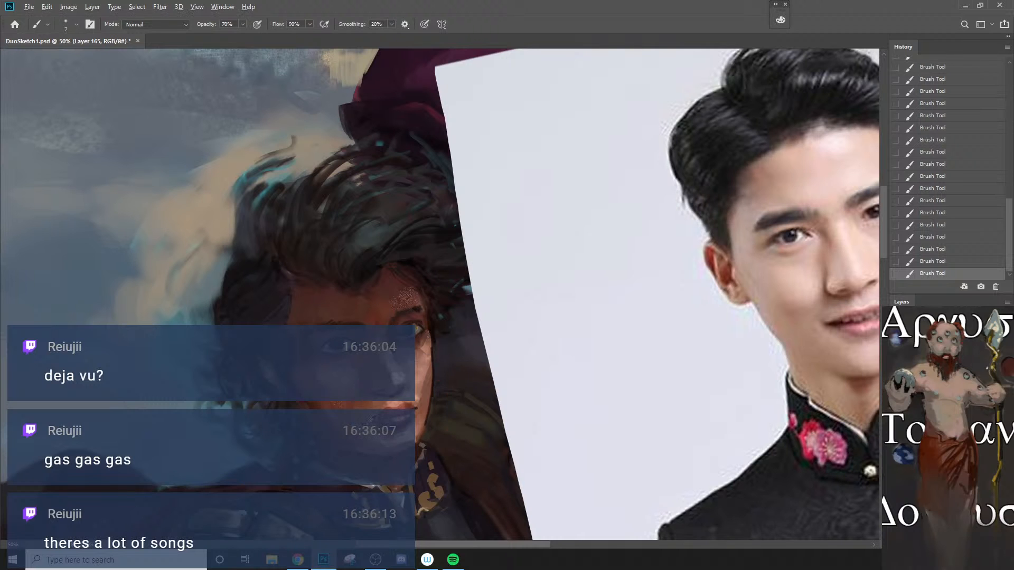
alt+click(360, 421)
key(bracketright)
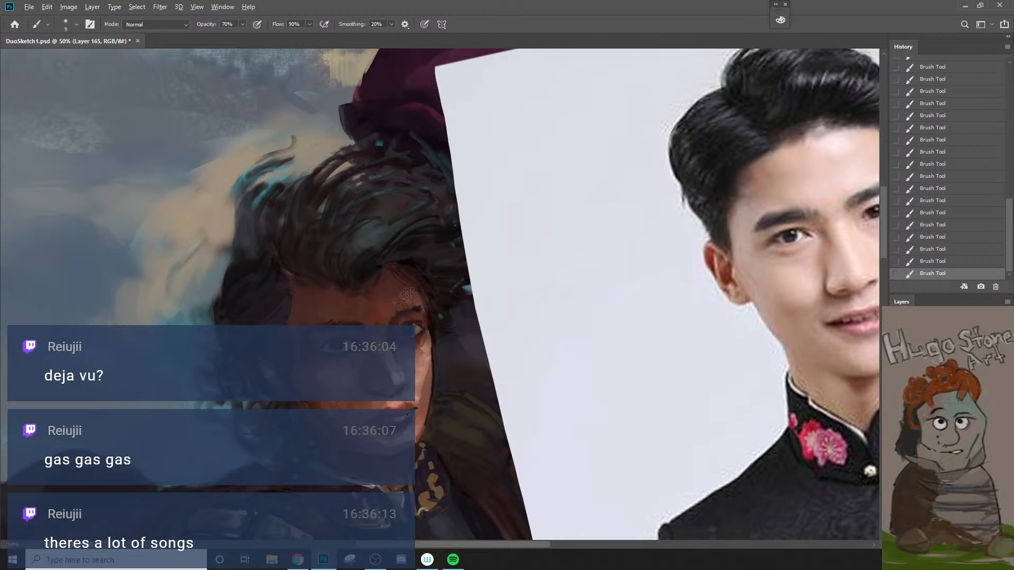
alt+click(401, 421)
key(bracketleft)
key(bracketleft)
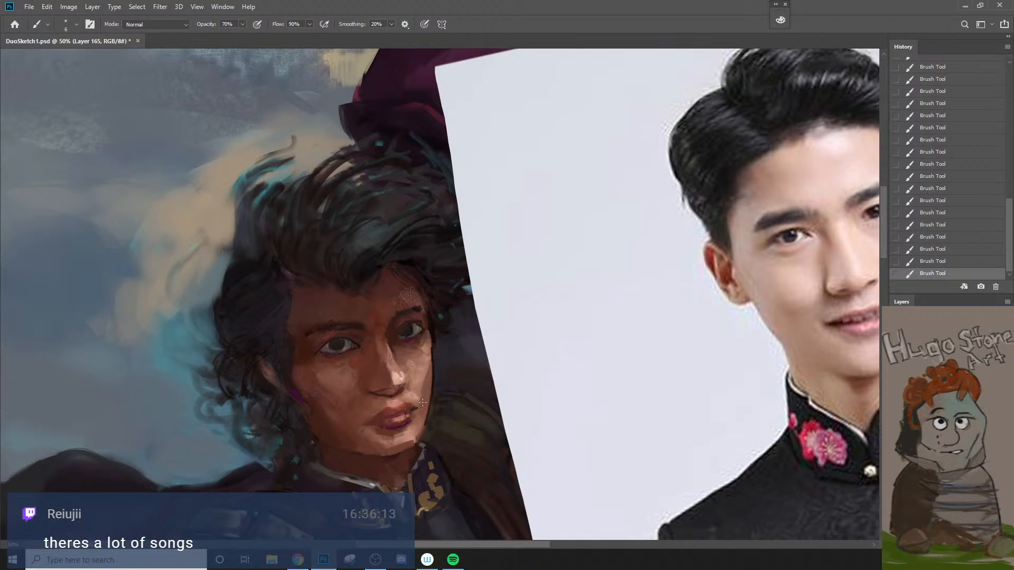
key(bracketright)
key(bracketright)
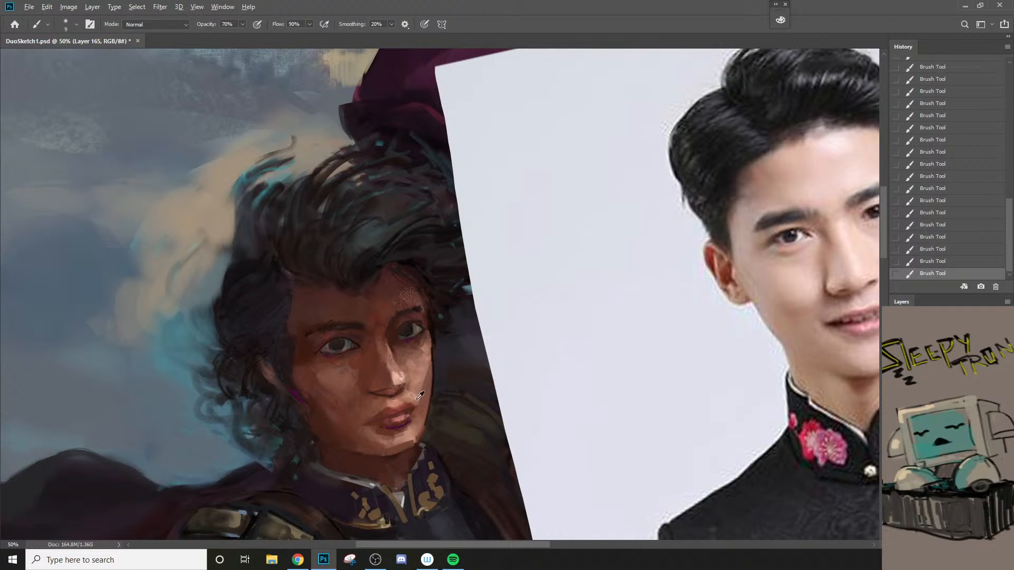
Step: Soften the repainted near brow and nose bridge with a 90 px eraser at 20% opacity
key(z)
alt+click(417, 423)
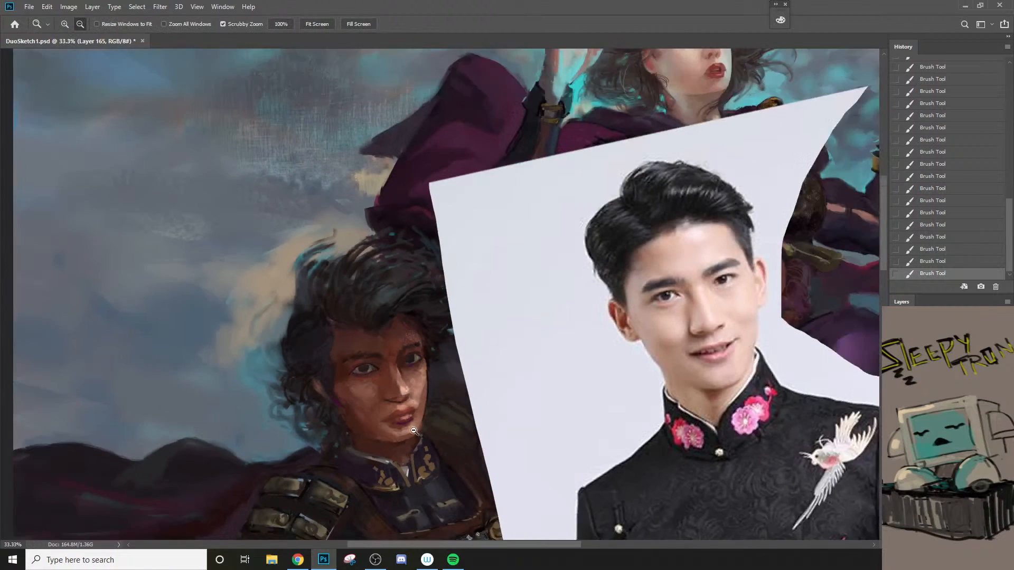
alt+click(416, 423)
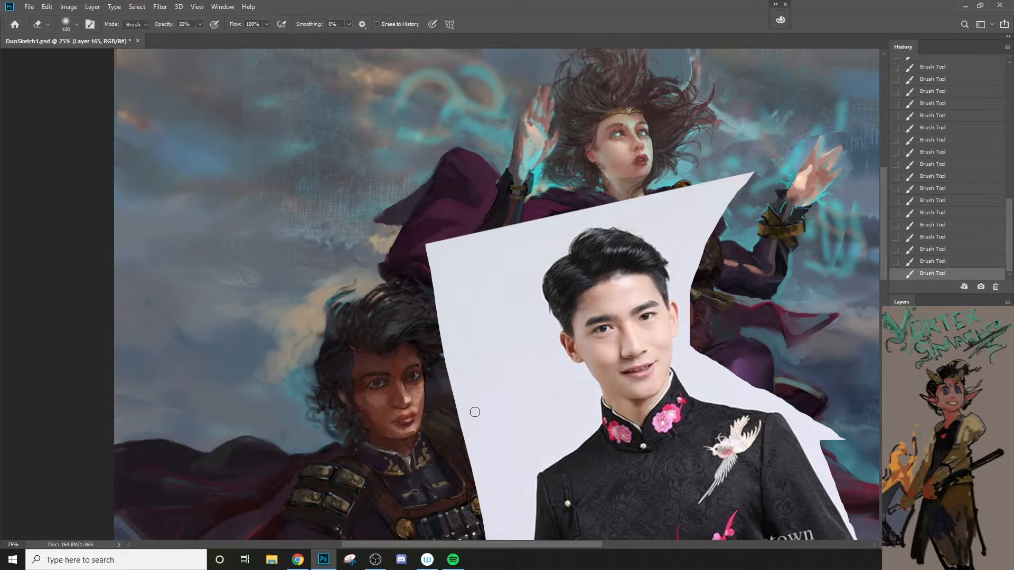
ctrl+click(380, 377)
ctrl+click(380, 377)
key(bracketleft)
key(bracketleft)
key(bracketleft)
key(bracketleft)
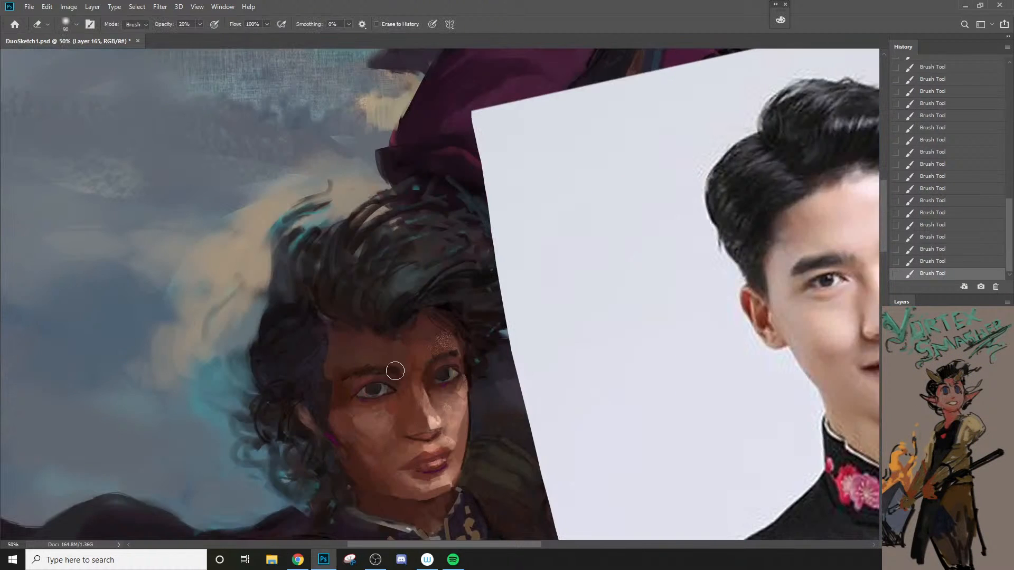
mouse_move(395, 371)
mouse_down()
mouse_move(411, 399)
mouse_move(402, 375)
mouse_move(426, 390)
mouse_up()
key(ctrl+space)
ctrl+alt+click(440, 434)
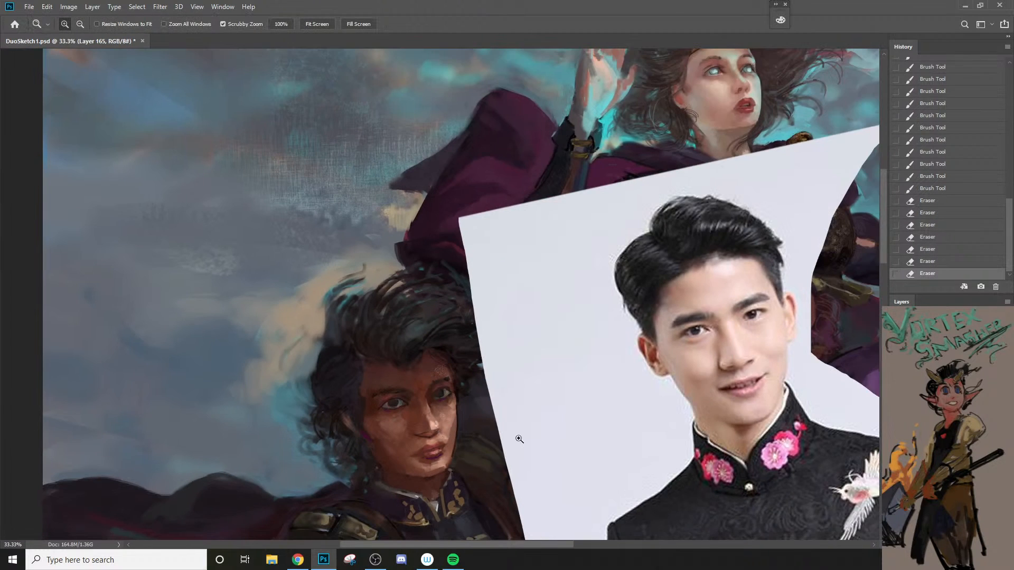
Step: Toggle the current layer's visibility repeatedly to compare the spearman before and after the repaint
key(ctrl+comma)
key(ctrl+comma)
key(ctrl+comma)
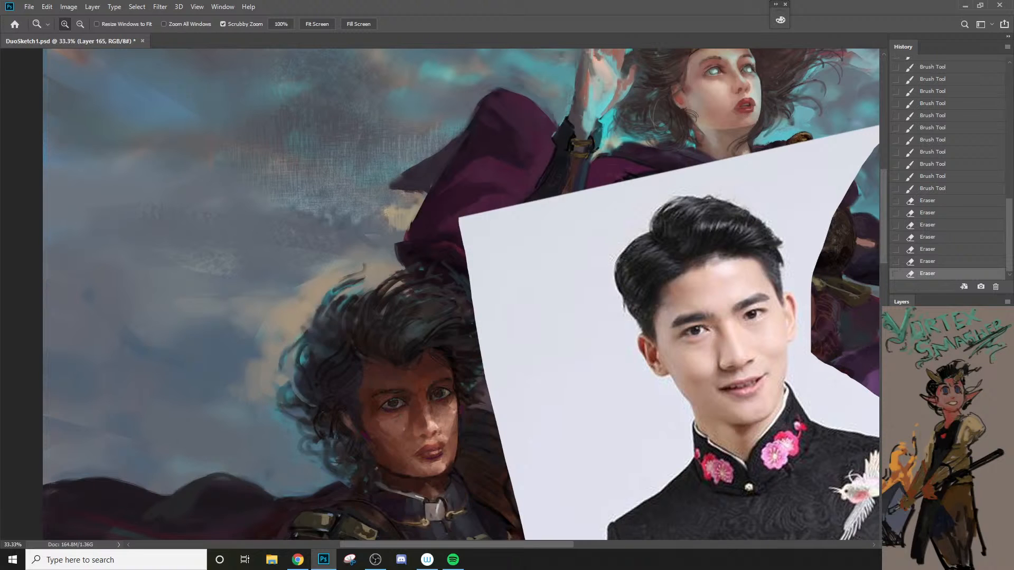
key(ctrl+comma)
key(ctrl+comma)
key(ctrl+comma)
key(ctrl+comma)
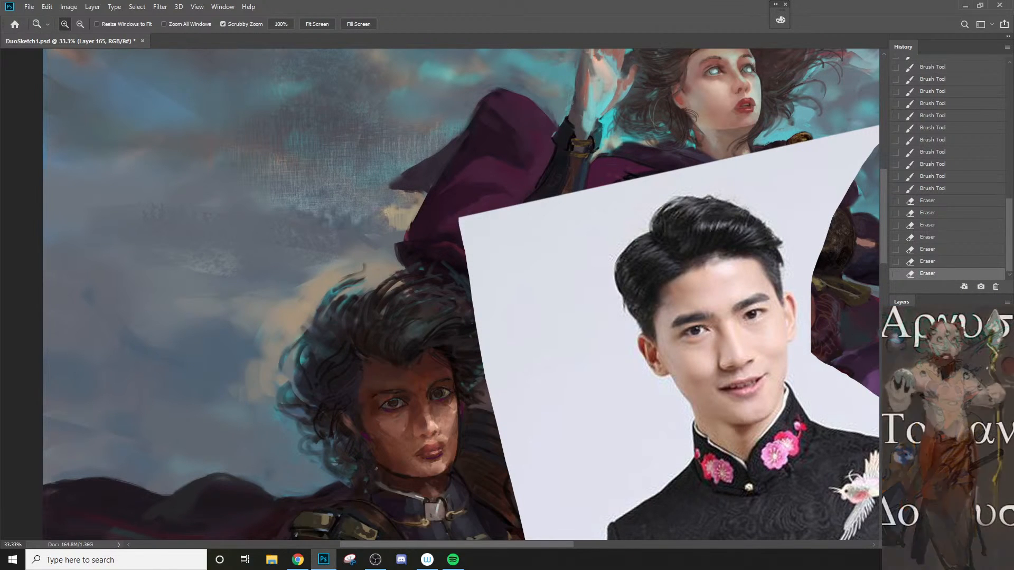
key(ctrl+comma)
key(ctrl+comma)
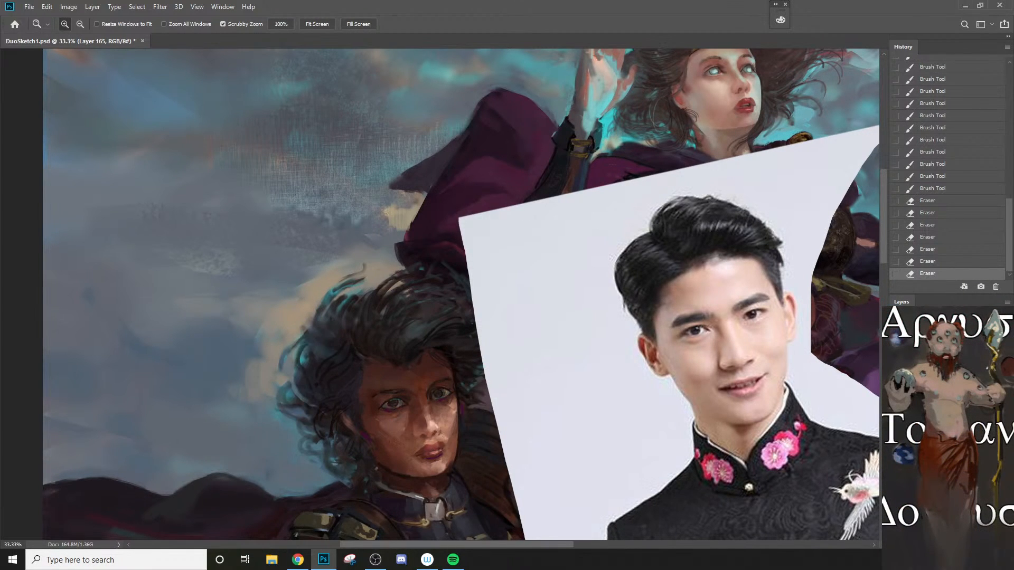
key(ctrl+comma)
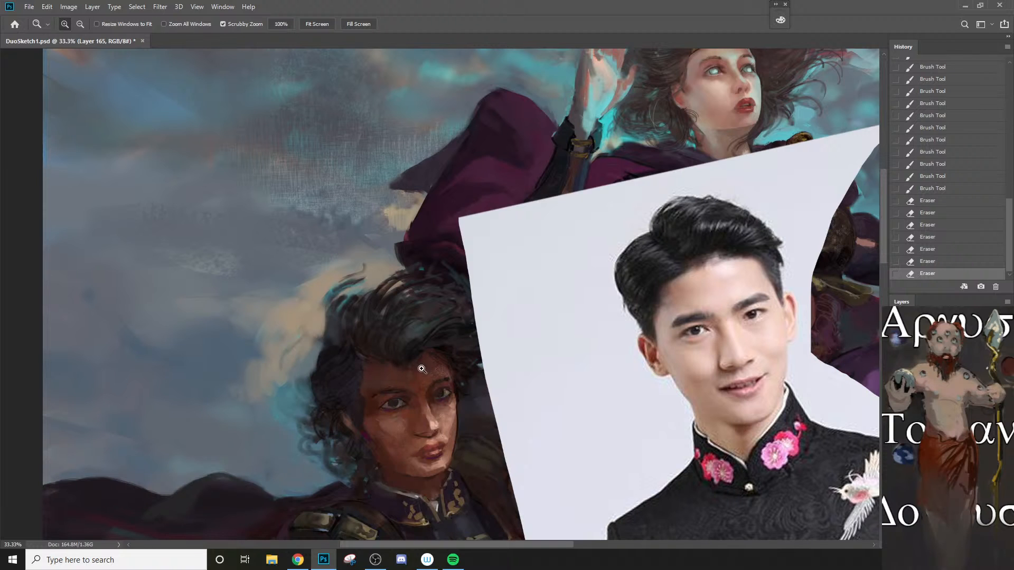
Step: Erase overpaint across the spearman's forehead and hairline toward the far temple, enlarging the eraser to 300 px
key(e)
key(bracketright)
drag(415, 365, 457, 346)
key(bracketright)
key(bracketright)
Step: Erase the remaining overpaint on the upper forehead with a 125 px eraser at 100% opacity
key(0)
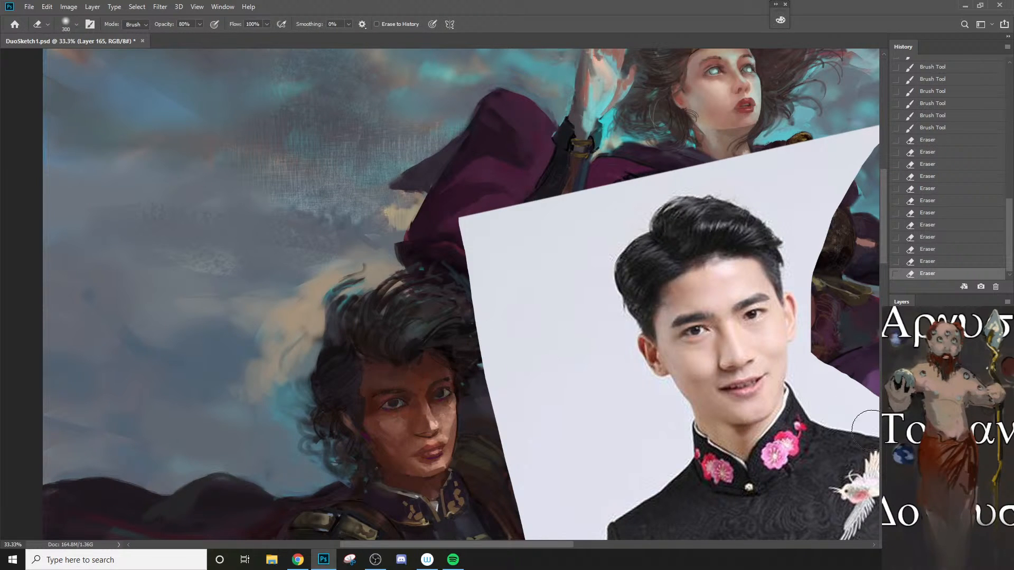
key(bracketleft)
key(bracketleft)
key(bracketleft)
key(bracketleft)
key(bracketleft)
drag(425, 365, 443, 359)
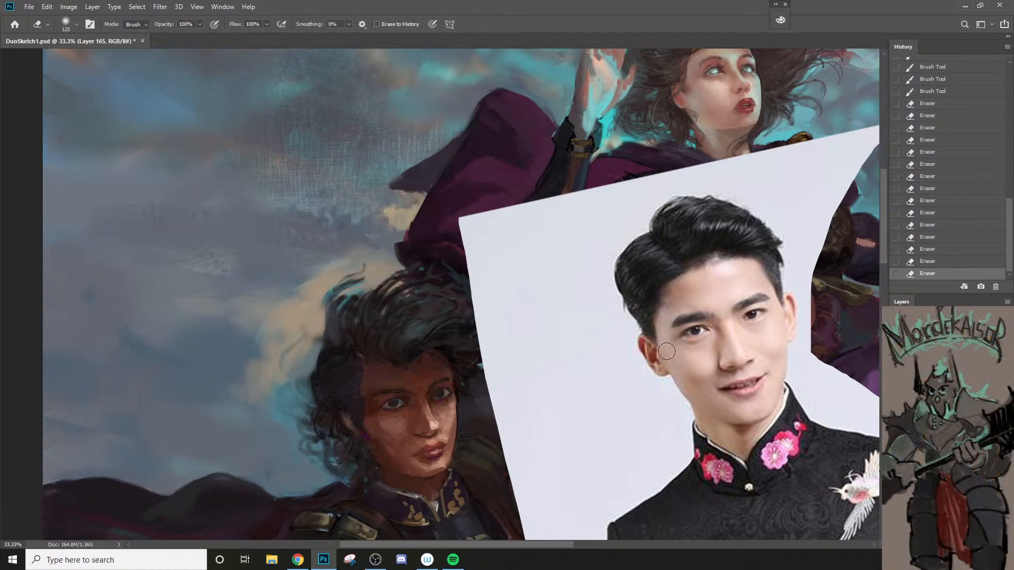
Step: Toggle the current layer's visibility repeatedly to compare the spearman's face with and without the repaint
click(896, 417)
click(897, 417)
click(896, 417)
click(897, 417)
click(896, 418)
click(896, 417)
Step: Erase overpaint along the spearman's near cheek with a 60 px eraser, and toggle the layer's visibility to compare
key(bracketleft)
key(bracketleft)
key(bracketleft)
key(bracketleft)
key(bracketleft)
mouse_move(400, 426)
mouse_down()
mouse_move(392, 461)
mouse_move(394, 444)
mouse_up()
click(896, 418)
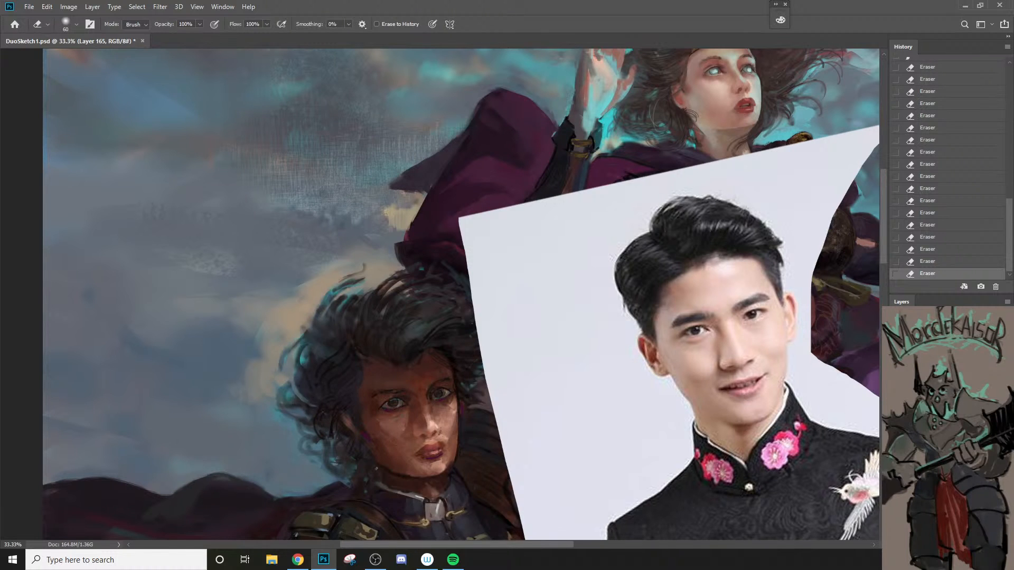
click(896, 417)
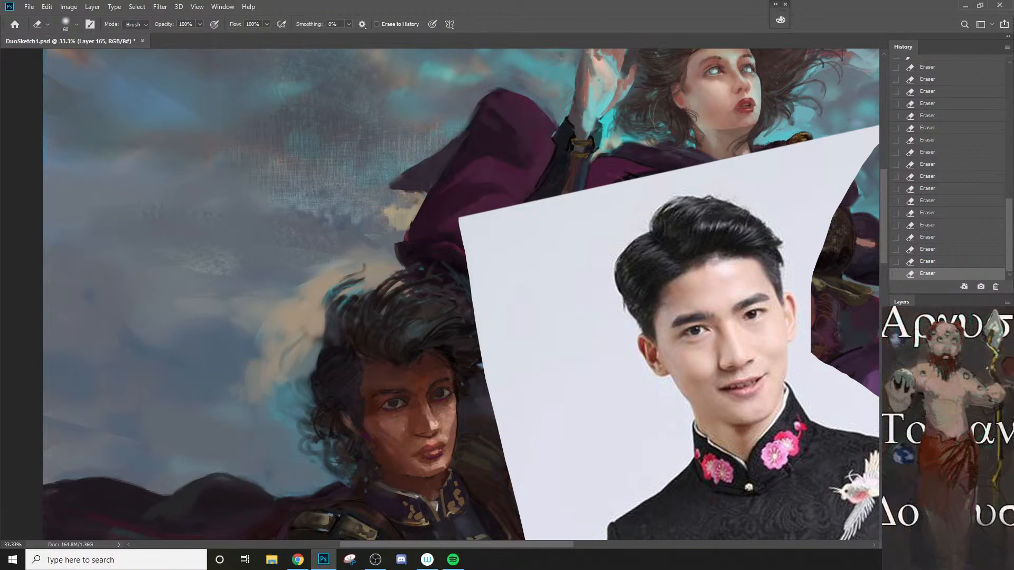
click(896, 417)
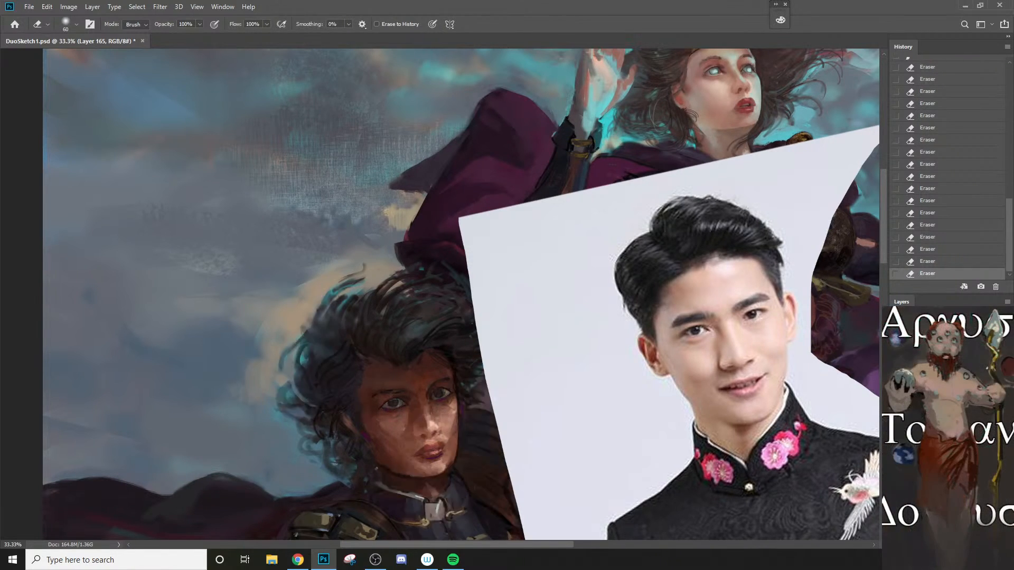
click(897, 417)
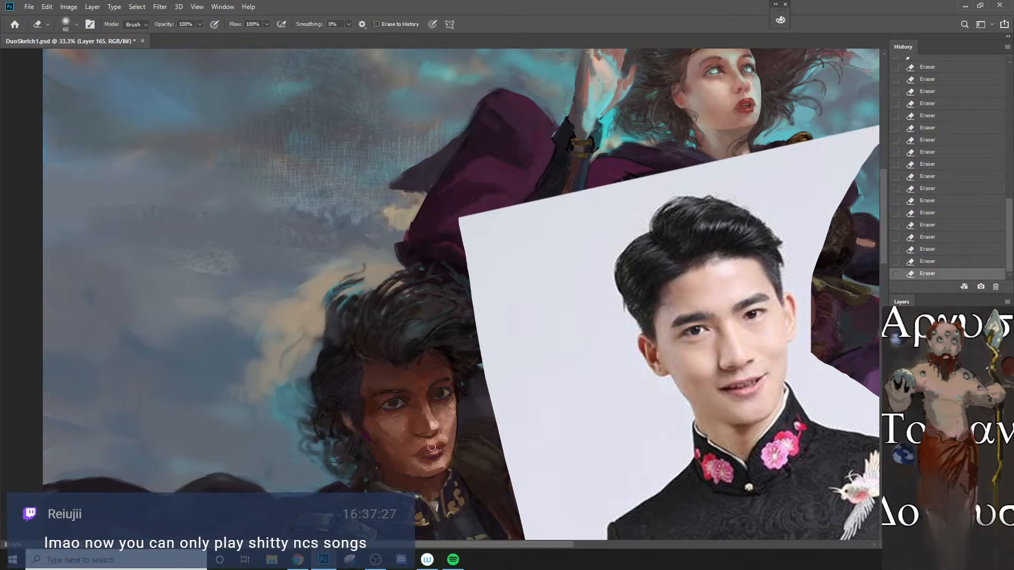
Step: Retouch the tip and underside of the spearman's nose with small brush dabs, starting with a 25 px brush at 70% opacity
key(bracketright)
key(b)
click(426, 429)
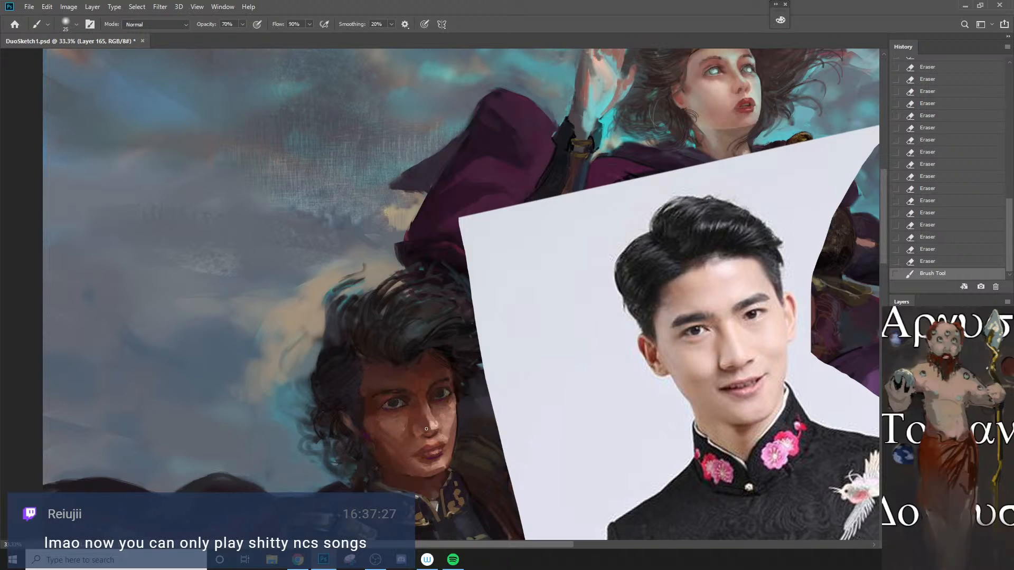
click(421, 426)
click(430, 428)
click(424, 429)
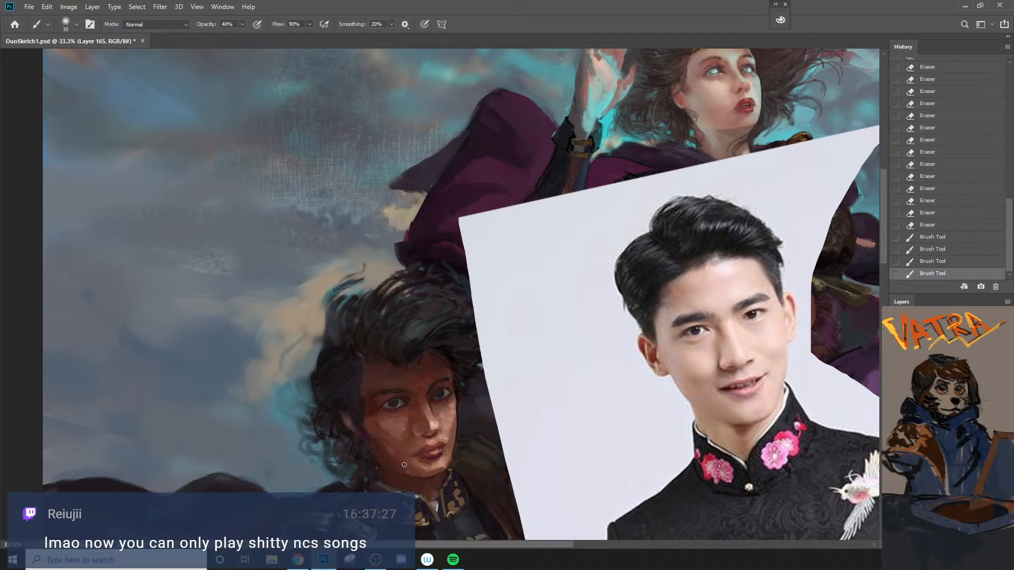
Step: Paint sampled skin tones down the spearman's near cheek toward the jaw at 40% opacity, enlarging the brush to 60 px
ctrl+click(361, 429)
alt+click(392, 463)
key(bracketright)
key(bracketright)
key(bracketright)
key(bracketright)
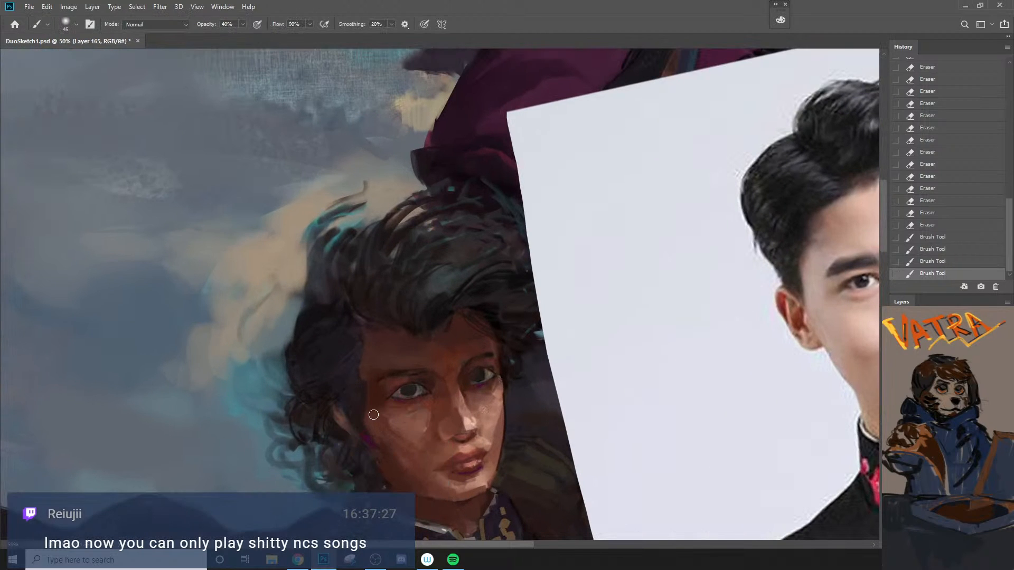
mouse_move(373, 414)
mouse_down()
mouse_move(381, 440)
mouse_move(370, 384)
mouse_move(386, 444)
mouse_move(372, 410)
mouse_move(377, 440)
mouse_up()
key(bracketleft)
key(bracketleft)
key(bracketright)
key(bracketright)
key(bracketright)
key(bracketright)
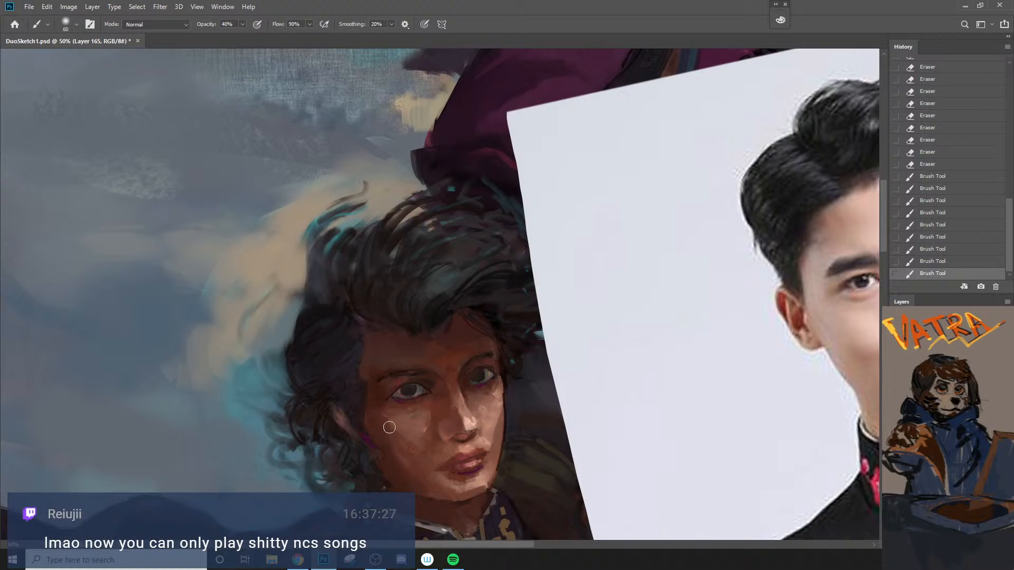
Step: Refine the spearman's far cheek contour with sampled colours and a 10 px brush at 40% opacity, undoing unwanted strokes
alt+click(504, 388)
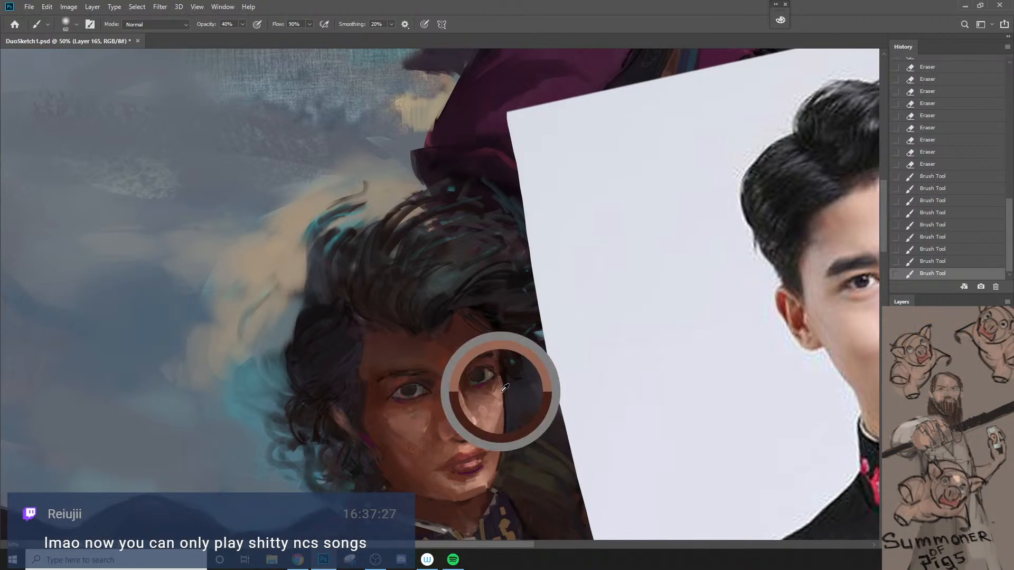
key(bracketleft)
key(bracketleft)
mouse_move(502, 414)
mouse_down()
mouse_move(502, 351)
mouse_move(507, 370)
mouse_move(504, 401)
mouse_move(493, 335)
mouse_move(505, 407)
mouse_up()
key(ctrl+z)
key(bracketleft)
key(bracketleft)
key(bracketleft)
key(ctrl+z)
key(ctrl+z)
alt+click(508, 375)
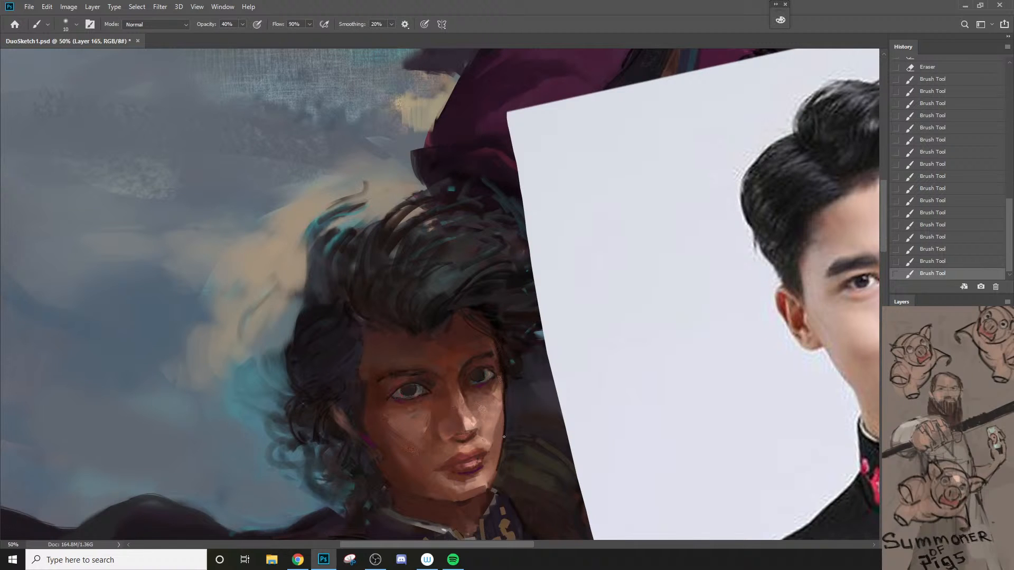
click(502, 441)
Step: Soften the spearman's near cheek with a sampled skin tone, using a 60 px brush at 20% opacity
key(z)
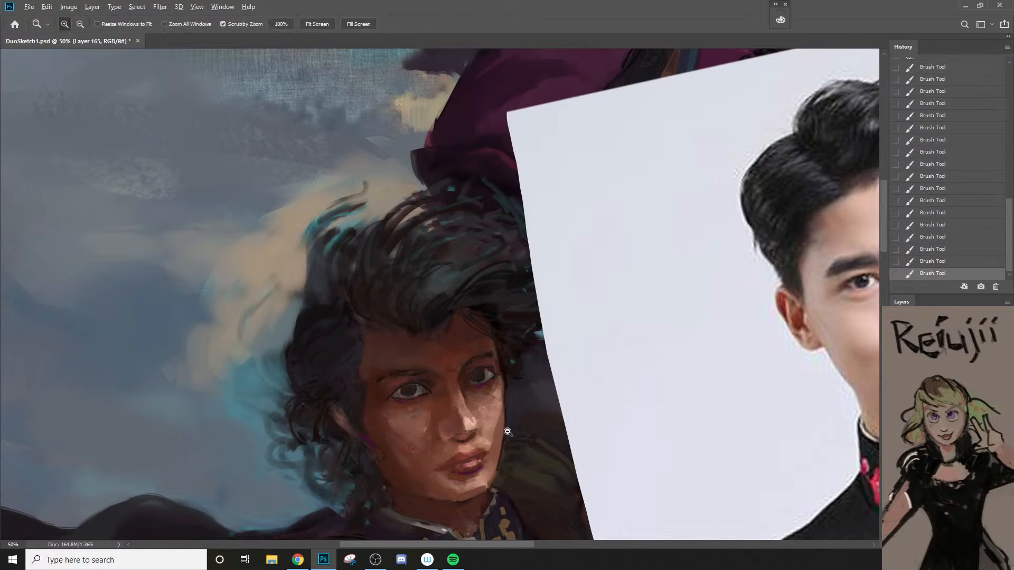
alt+click(503, 436)
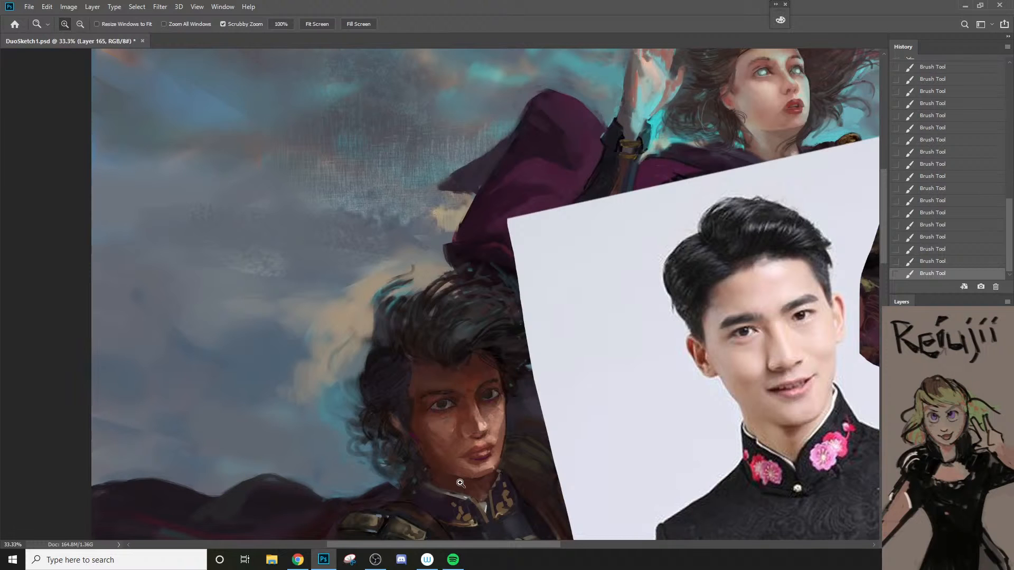
click(473, 414)
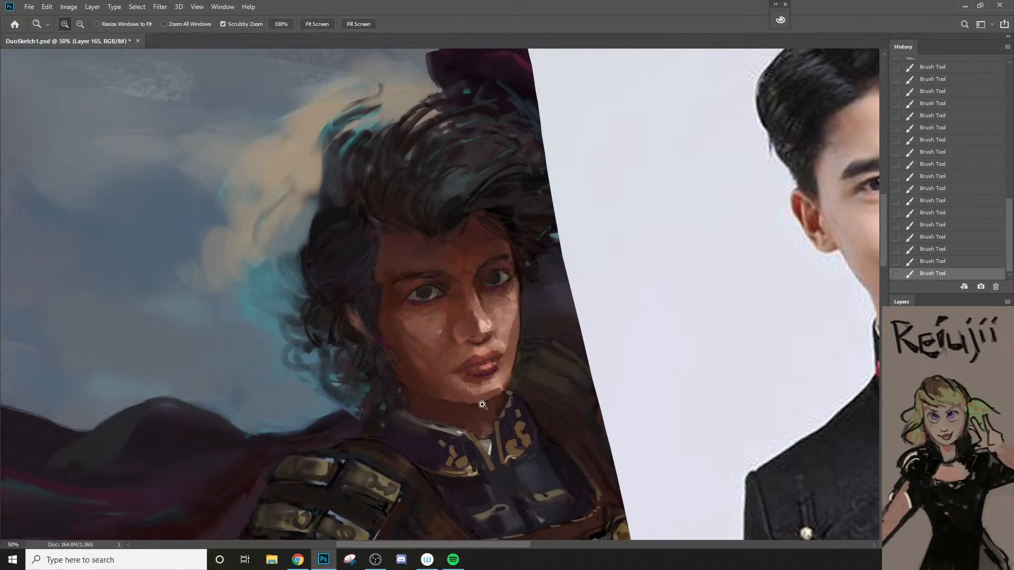
key(b)
alt+click(430, 351)
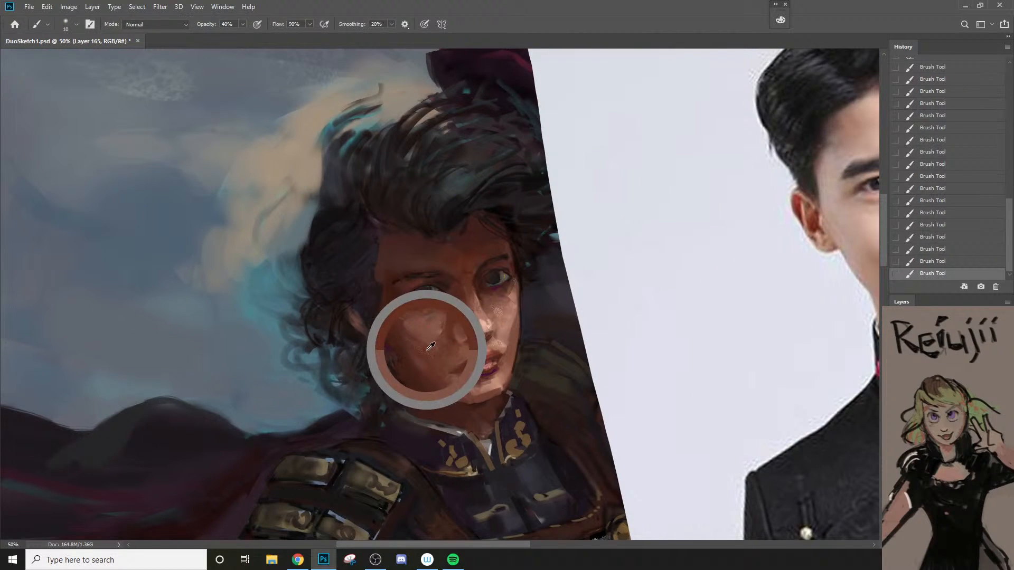
key(2)
key(bracketright)
key(bracketright)
key(bracketright)
key(bracketright)
key(bracketright)
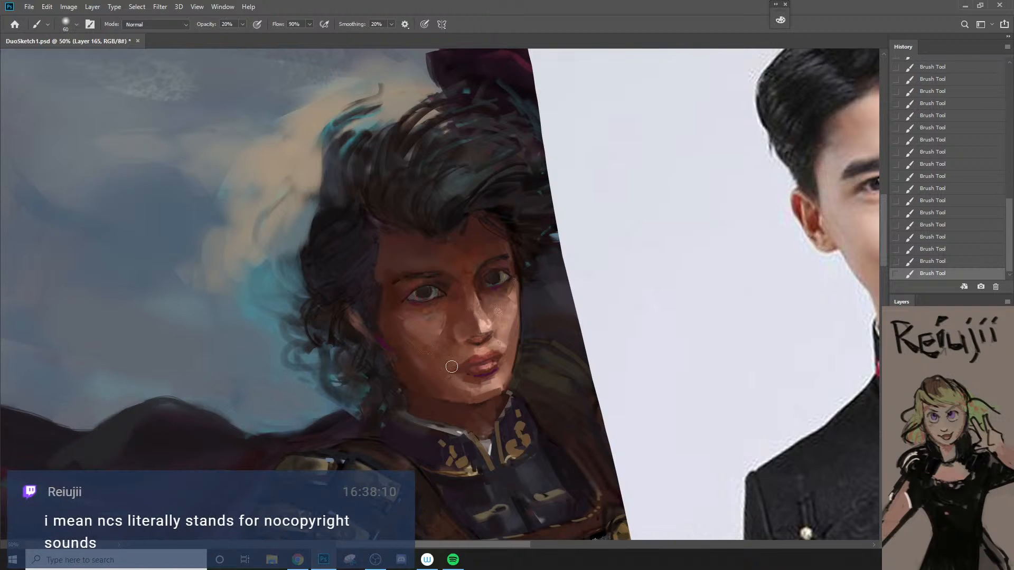
alt+click(427, 359)
Step: Blend the lower near cheek toward the mouth corner and chin at 20% opacity, enlarging the brush to 90 px
key(bracketright)
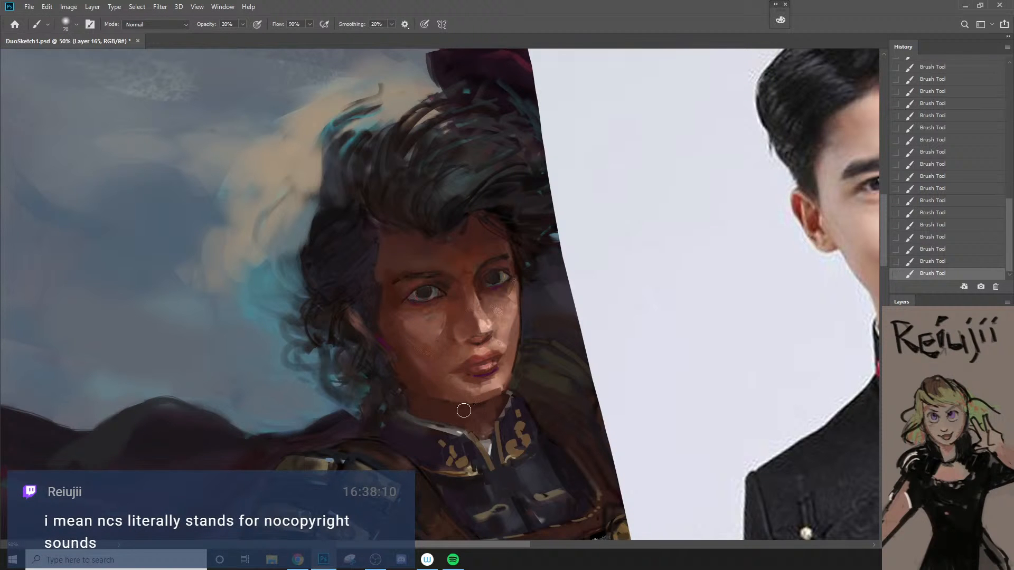
alt+click(420, 362)
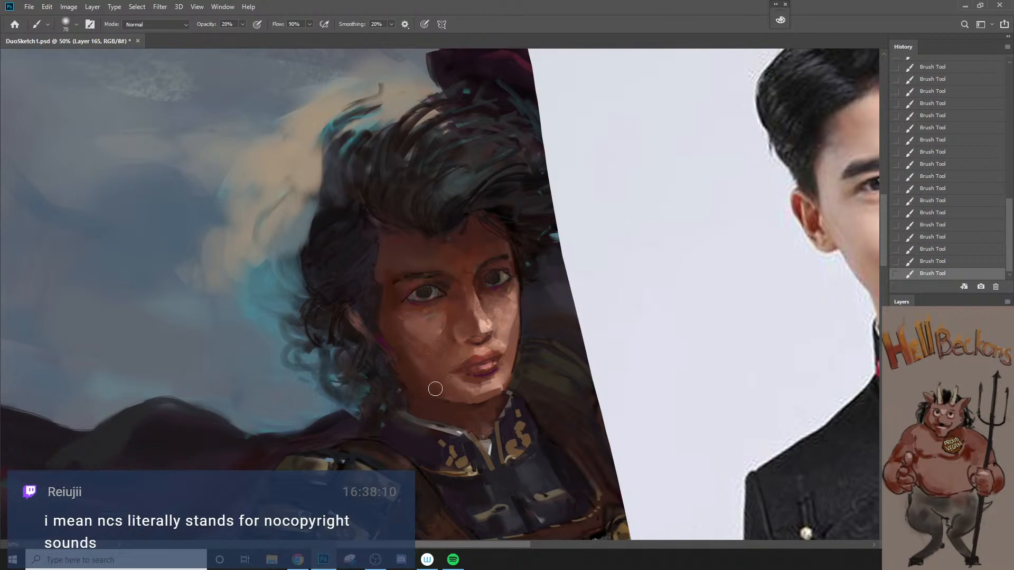
key(bracketright)
key(bracketright)
alt+click(465, 387)
Step: Blend the near side of the spearman's nose with sampled skin tones at 20% opacity, using a smaller brush
alt+click(463, 307)
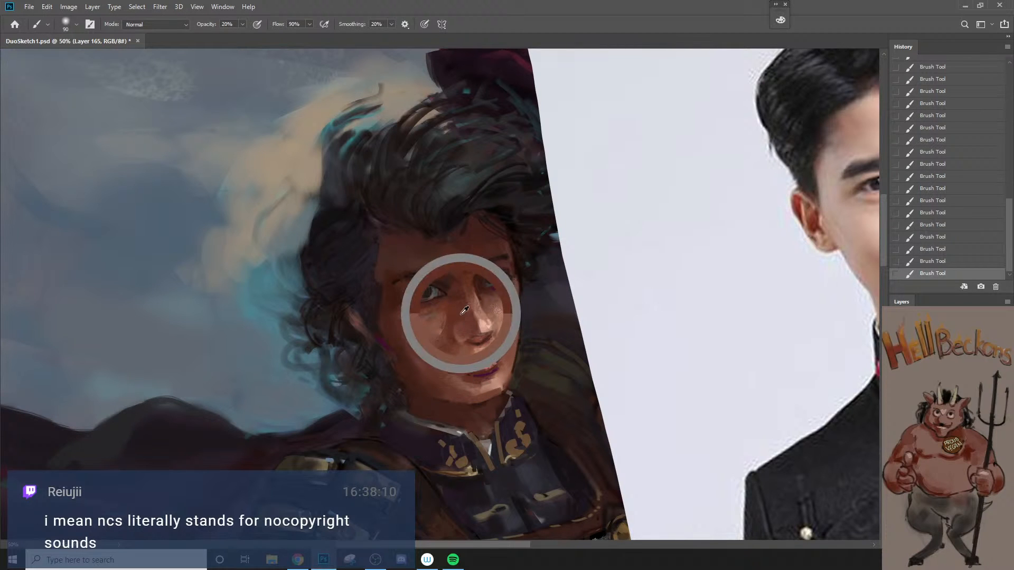
key(bracketleft)
key(bracketleft)
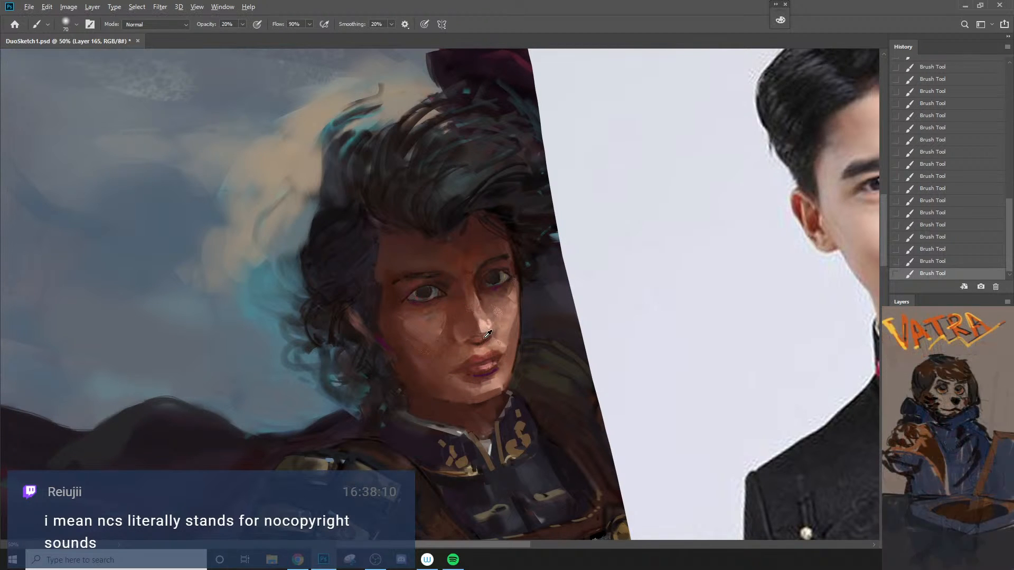
key(bracketleft)
key(bracketleft)
key(bracketleft)
key(bracketleft)
key(bracketleft)
key(bracketleft)
key(bracketleft)
key(bracketleft)
key(bracketleft)
key(bracketleft)
alt+click(466, 327)
key(bracketright)
key(bracketright)
key(bracketright)
key(bracketright)
Step: Set the foreground colour to the skin tone b47e68 sampled from the spearman's far cheek
alt+click(501, 314)
text(neee)
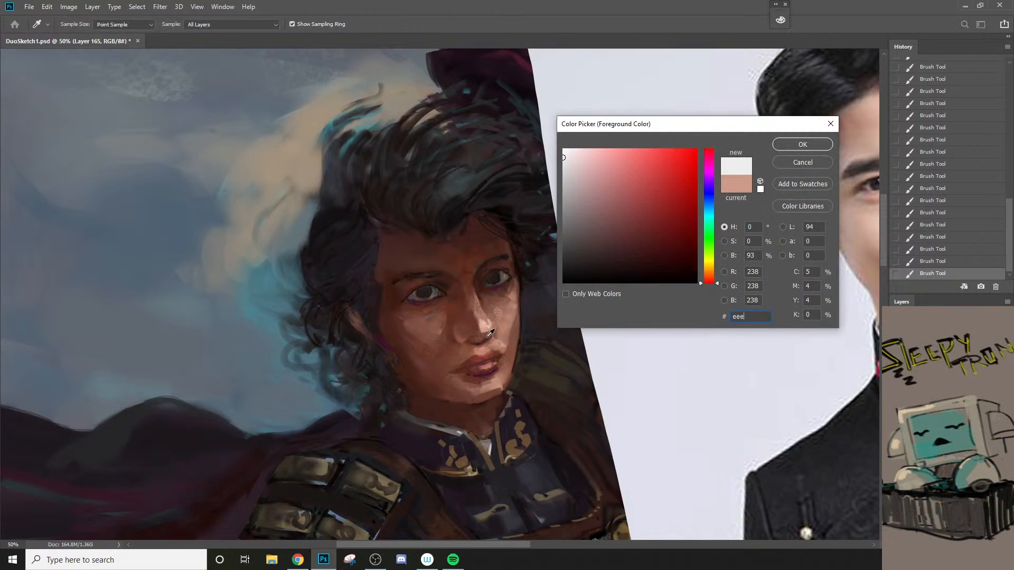
click(488, 324)
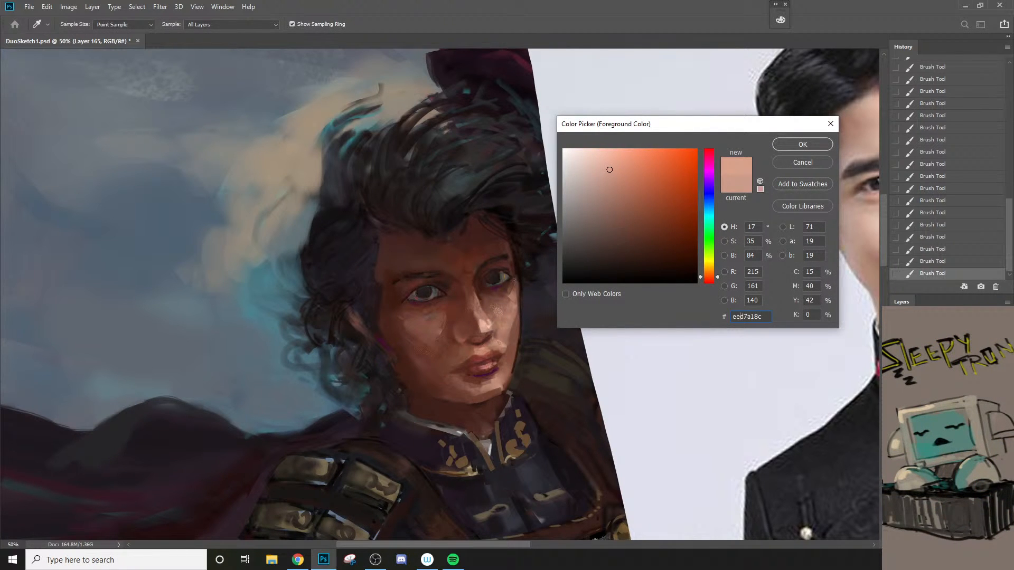
click(601, 171)
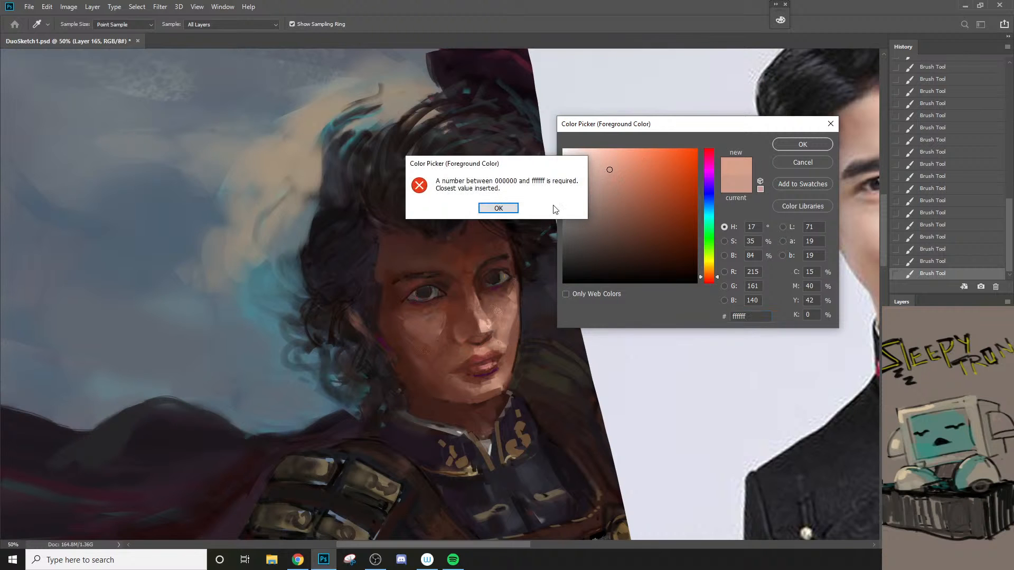
click(505, 207)
click(598, 166)
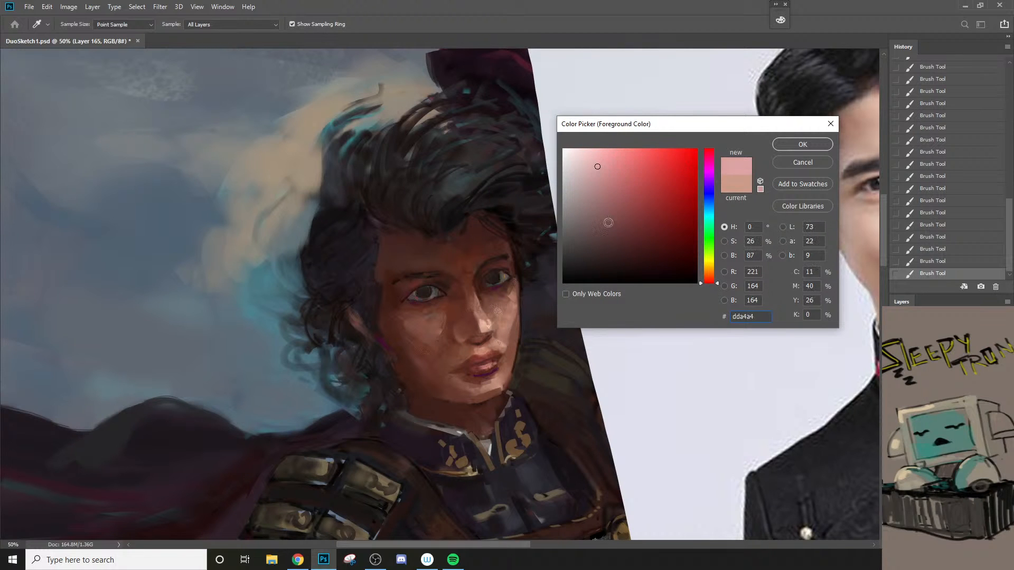
click(508, 318)
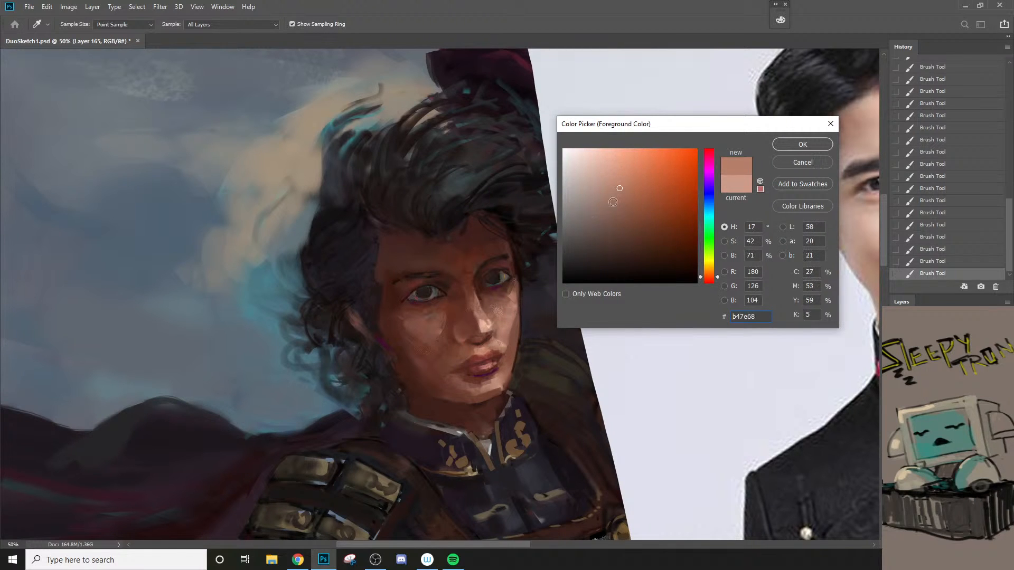
key(Return)
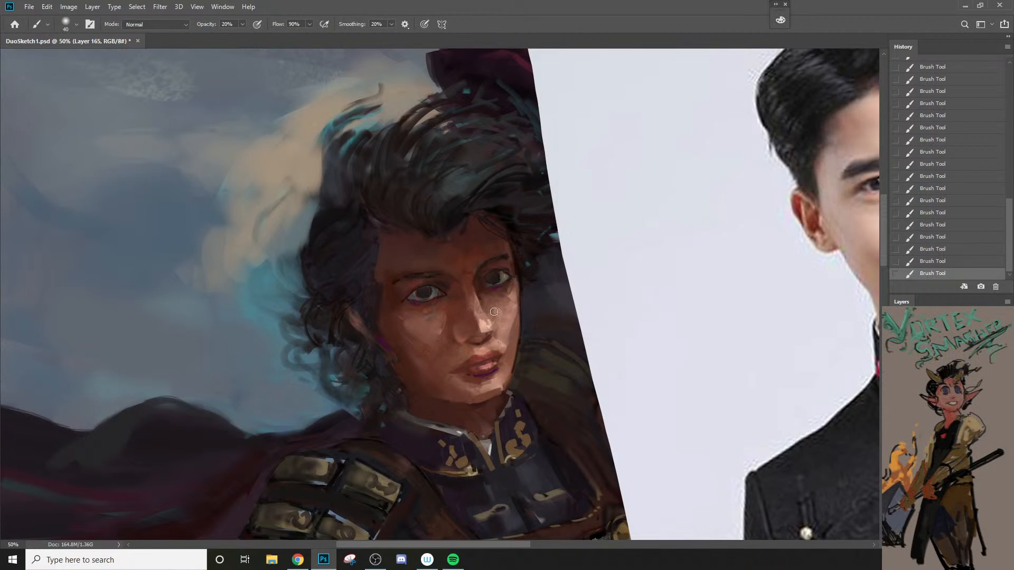
Step: Glaze the near cheek beside the spearman's nose with an enlarged brush at 20% opacity
key(bracketright)
key(bracketright)
key(bracketright)
key(bracketright)
drag(447, 337, 430, 331)
key(bracketleft)
key(bracketleft)
Step: Hide the portrait reference photo and review both painted figures without it
key(z)
alt+click(471, 399)
alt+click(471, 399)
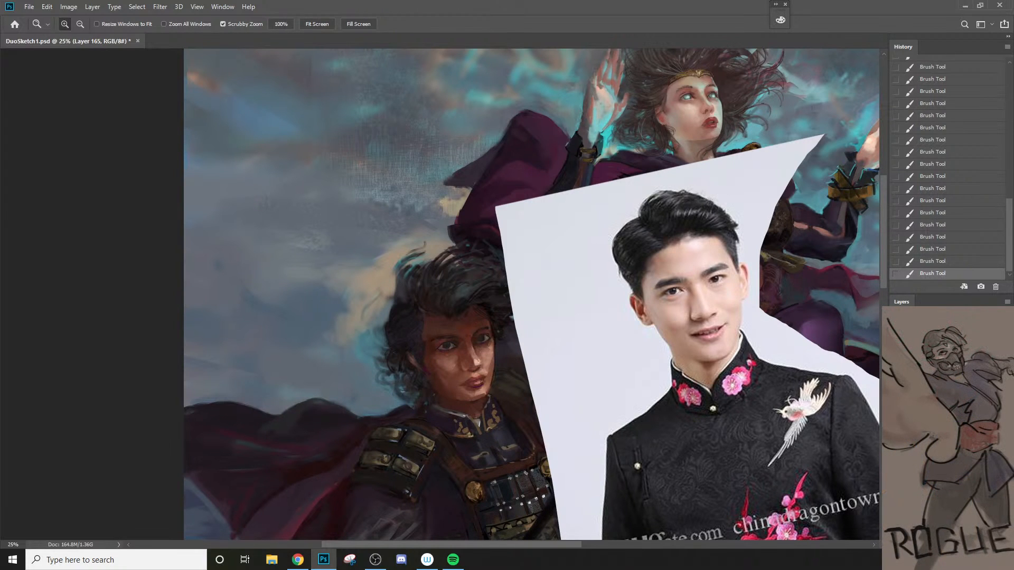
click(896, 429)
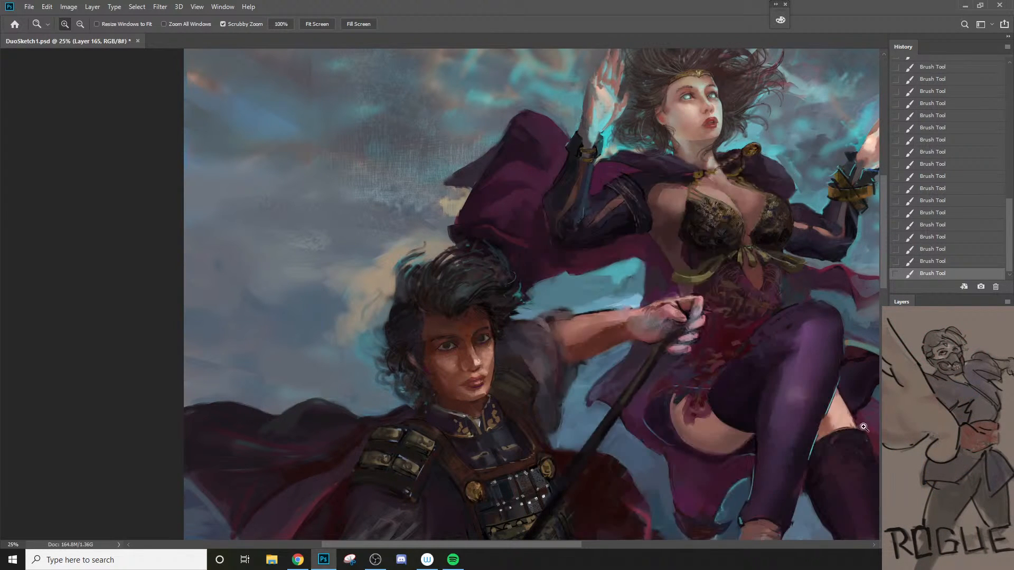
key(space)
drag(584, 525, 589, 432)
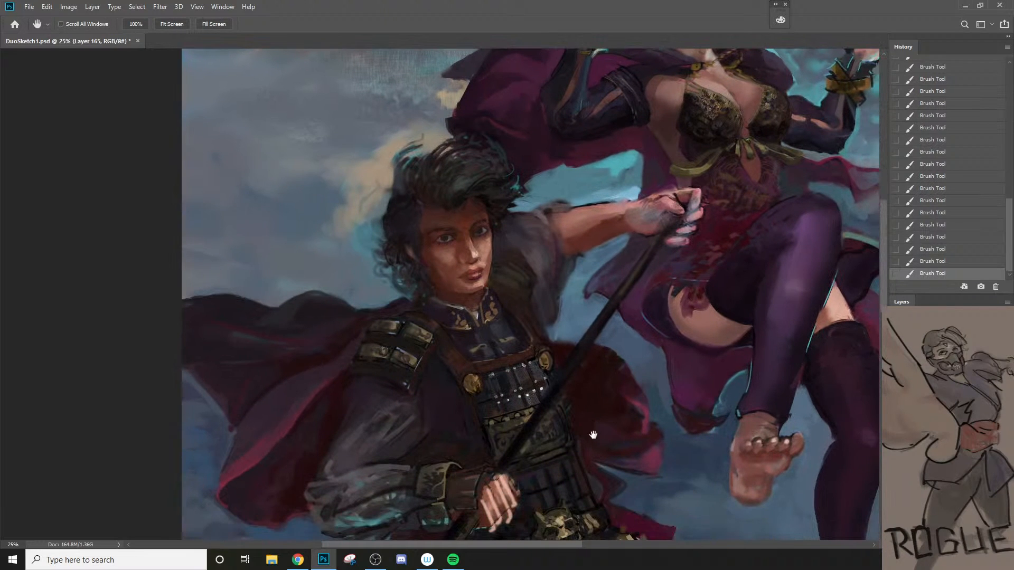
Step: Soften the spearman's lower near cheek and jaw with a brush of 50 to 70 px at 20% opacity
click(456, 261)
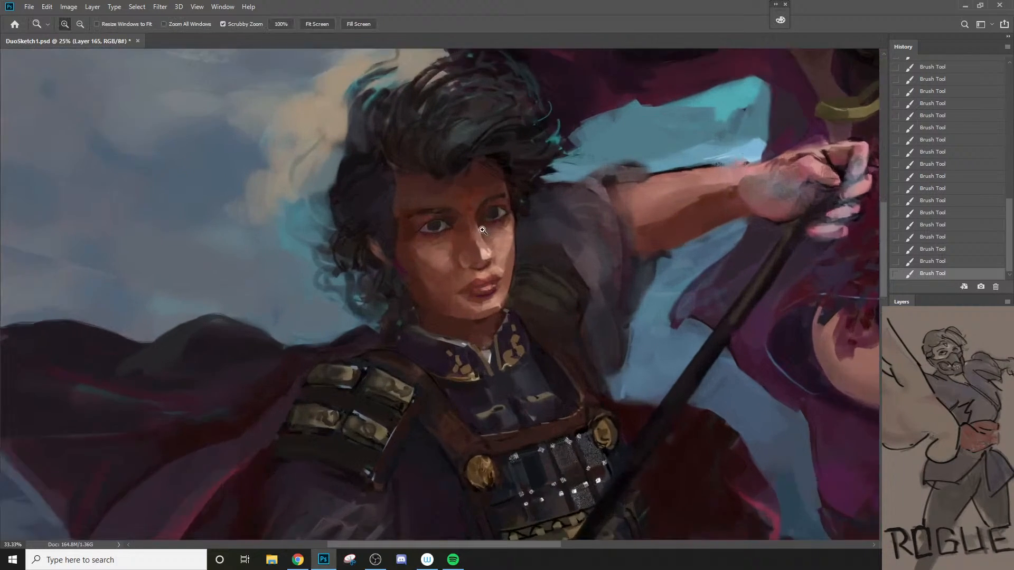
click(454, 262)
key(b)
key(bracketleft)
key(bracketleft)
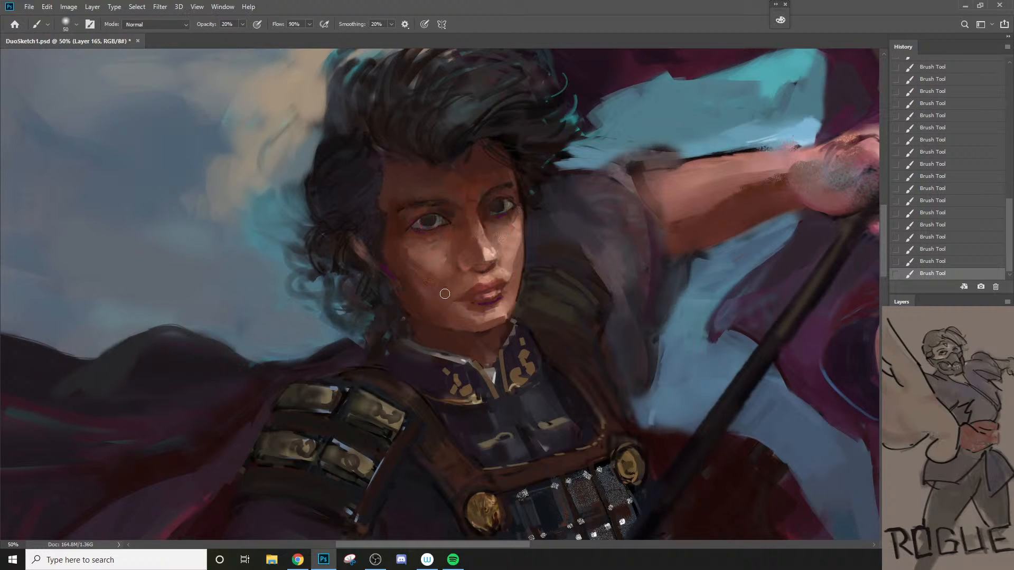
key(bracketright)
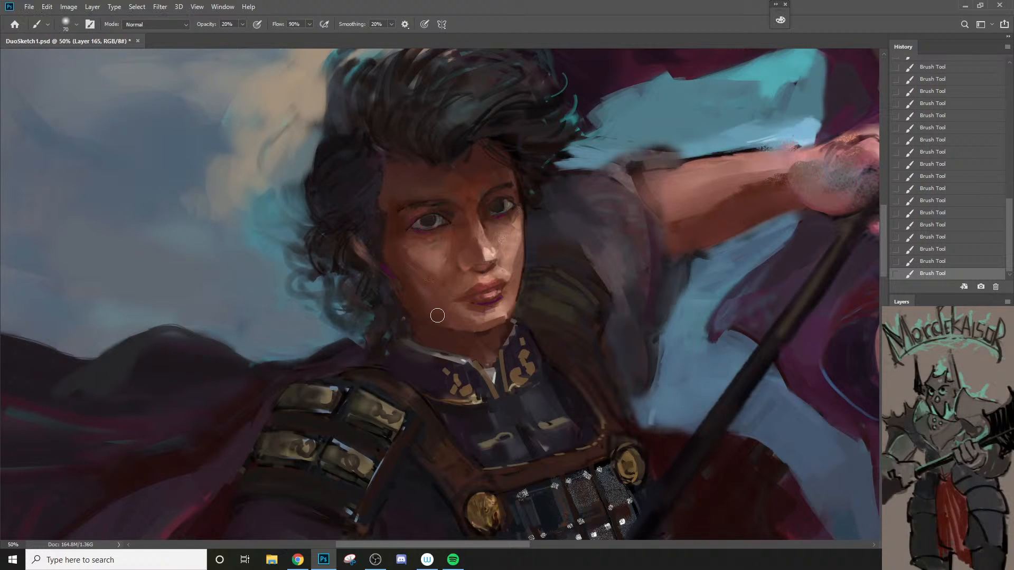
Step: Blend a sampled skin tone broadly over the spearman's near cheek with a 100 px brush at 20% opacity
key(z)
alt+click(445, 319)
alt+click(445, 319)
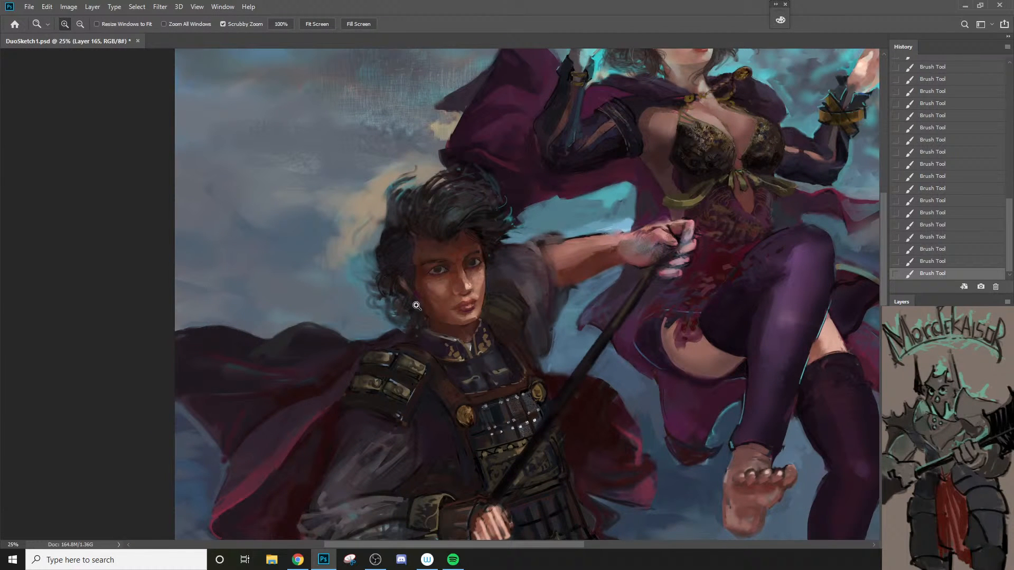
click(435, 305)
key(b)
alt+click(436, 287)
key(bracketright)
key(bracketright)
key(bracketright)
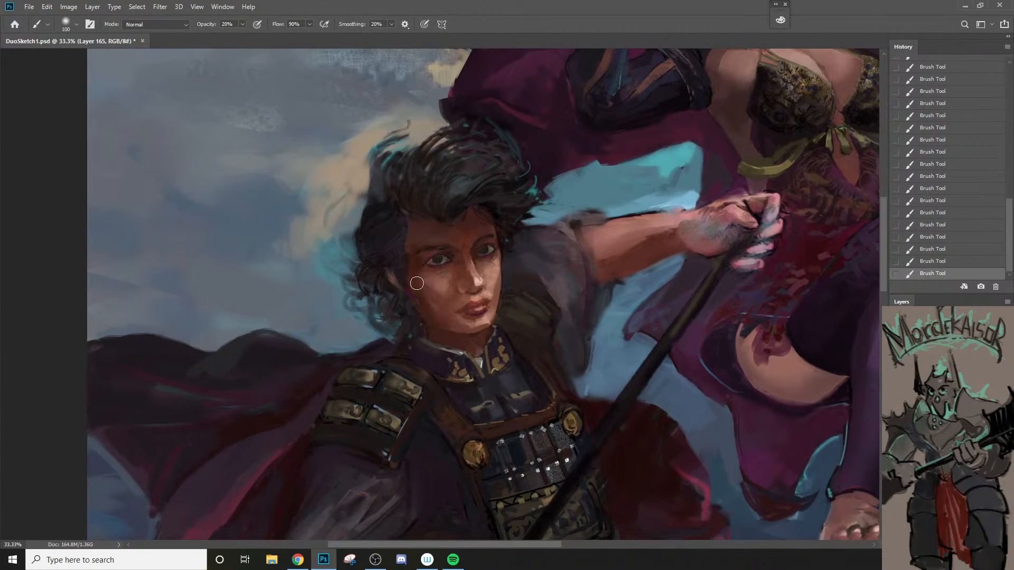
alt+click(438, 294)
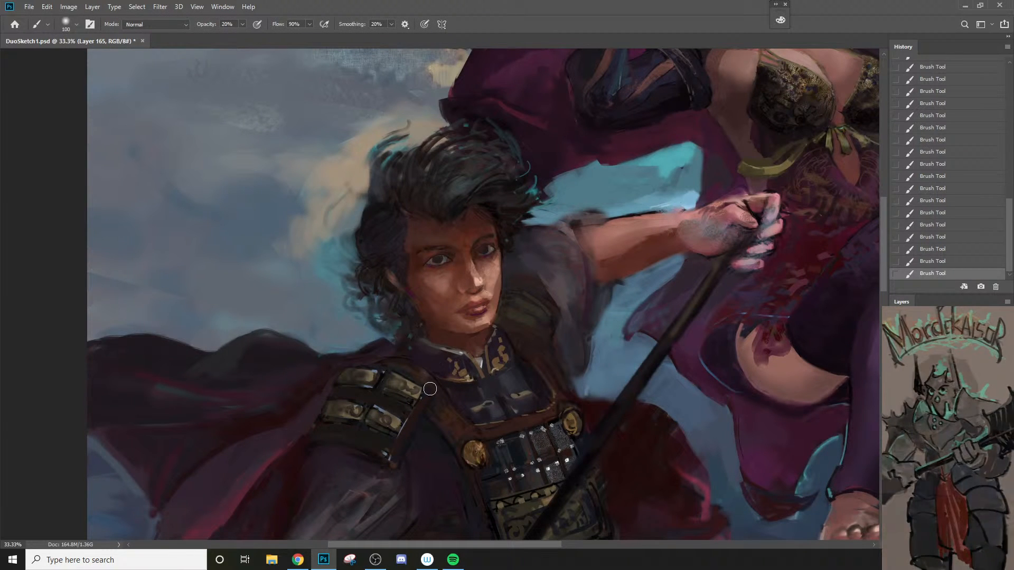
Step: Touch up the far edge of the spearman's face and chin in a sampled tone with a 20 px brush at 20% opacity
key(bracketleft)
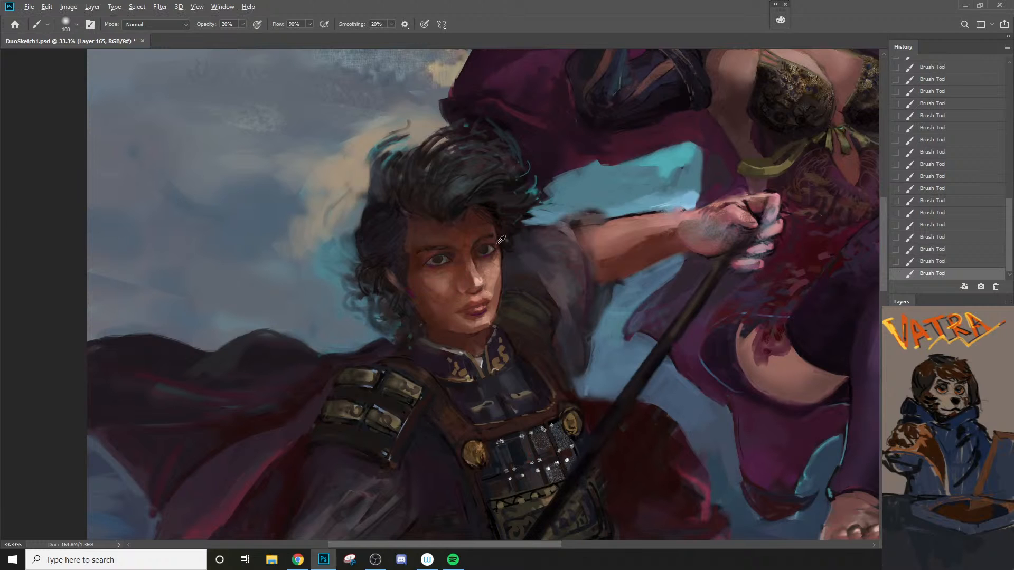
alt+click(504, 251)
key(bracketleft)
key(bracketleft)
key(bracketleft)
key(bracketleft)
key(bracketleft)
key(bracketleft)
key(bracketleft)
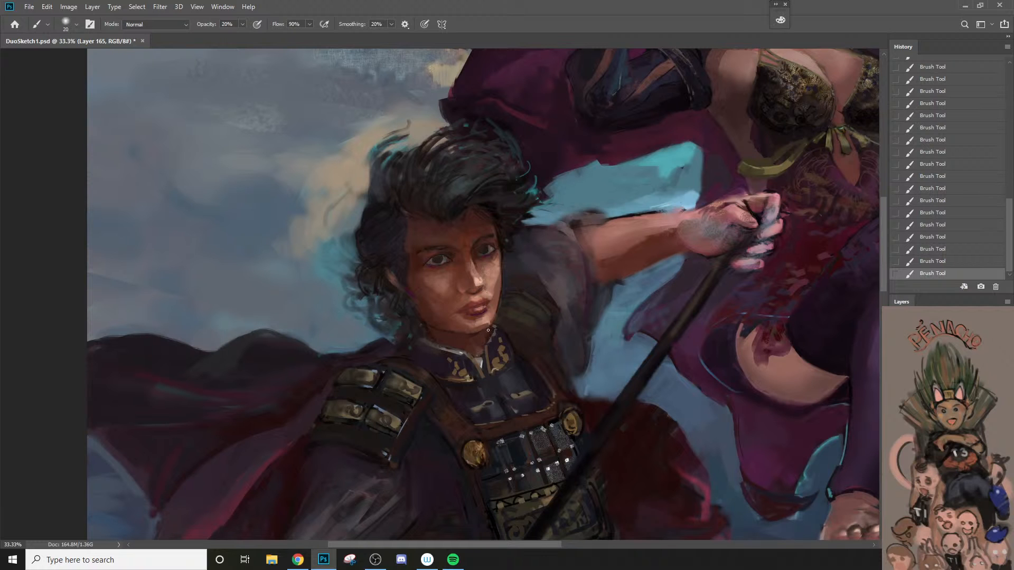
alt+click(483, 369)
Step: Blend the spearman's near cheek and lower jaw with a 20 px brush at 20% opacity
drag(434, 351, 381, 315)
alt+click(449, 368)
ctrl+click(433, 367)
ctrl+click(434, 367)
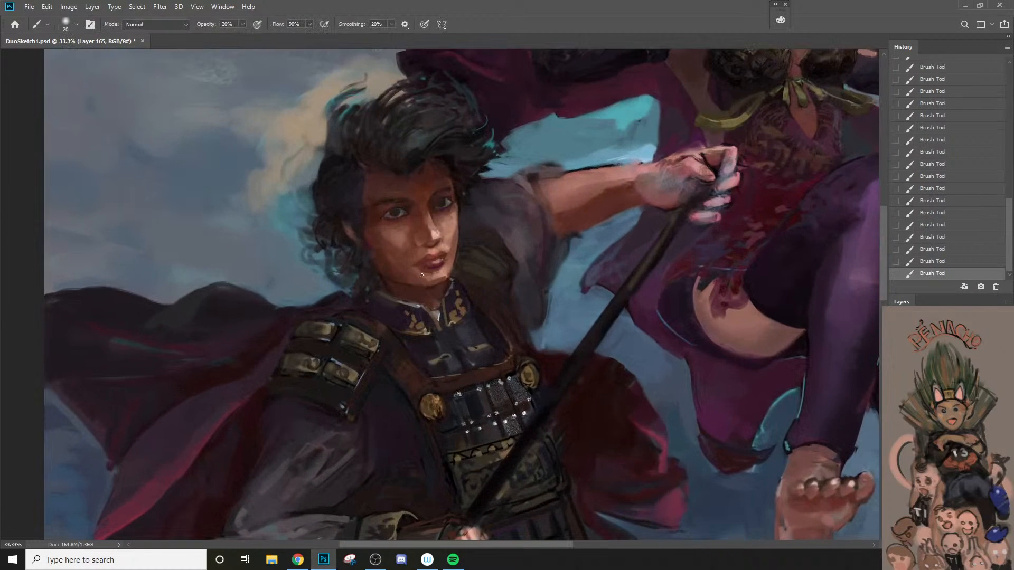
alt+click(396, 241)
alt+click(398, 240)
Step: Try a 25 px stroke on the spearman's neck above the collar, undo it, and review both figures
key(])
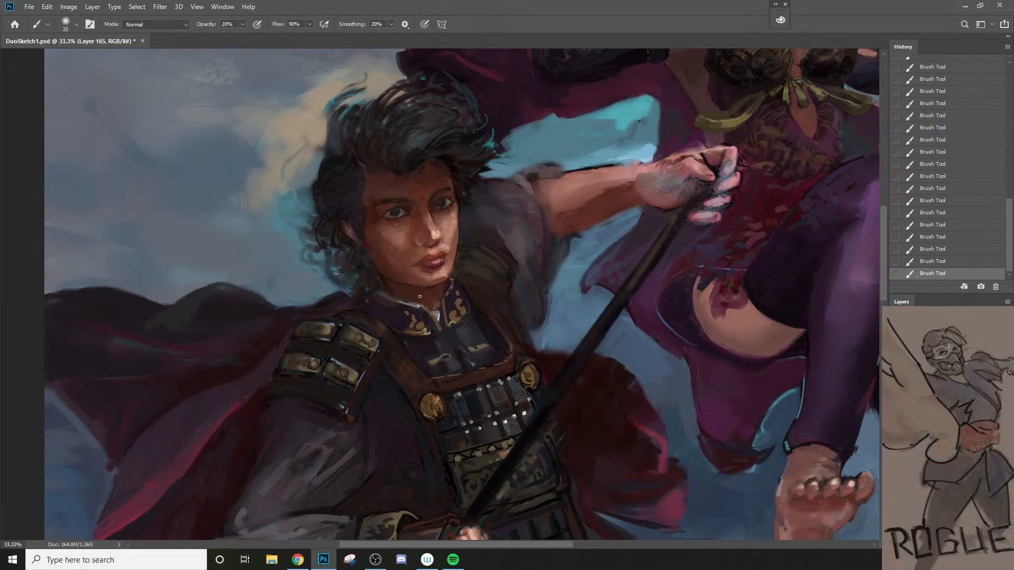
mouse_move(401, 287)
mouse_down()
mouse_move(458, 347)
mouse_move(426, 302)
mouse_up()
key(ctrl+z)
key([)
alt+click(454, 349)
alt+click(429, 409)
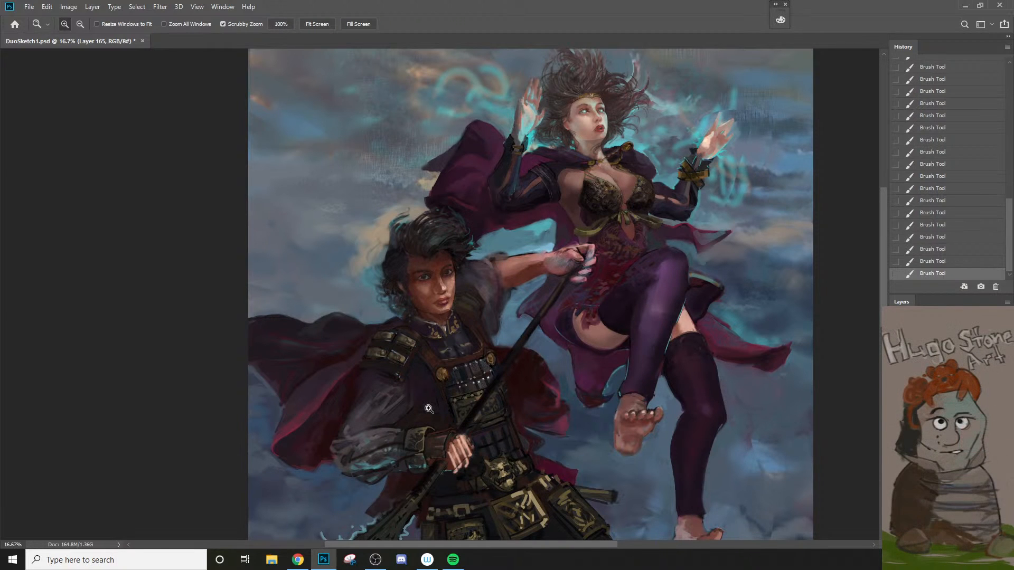
Step: Glaze the crimson fold of the cape behind the spearman's near arm with a gradually enlarged brush at 20% opacity
key(b)
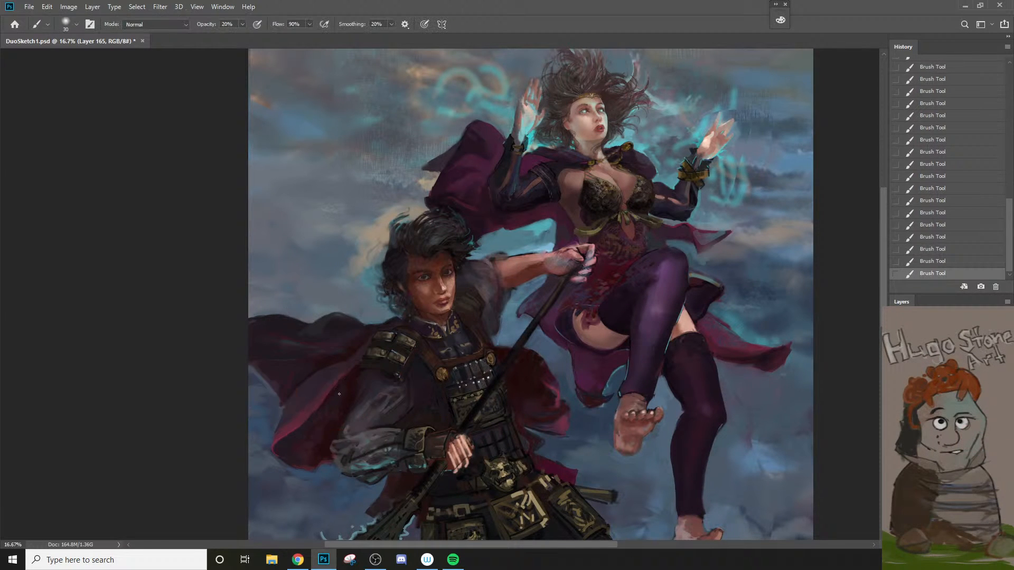
alt+click(334, 402)
key(bracketright)
key(bracketright)
alt+click(336, 387)
key(bracketright)
Step: Soften the dark upper folds of the cape behind the shoulder armor with a 100 to 125 px brush at 20% opacity
alt+click(324, 360)
key(bracketright)
key(bracketright)
alt+click(348, 340)
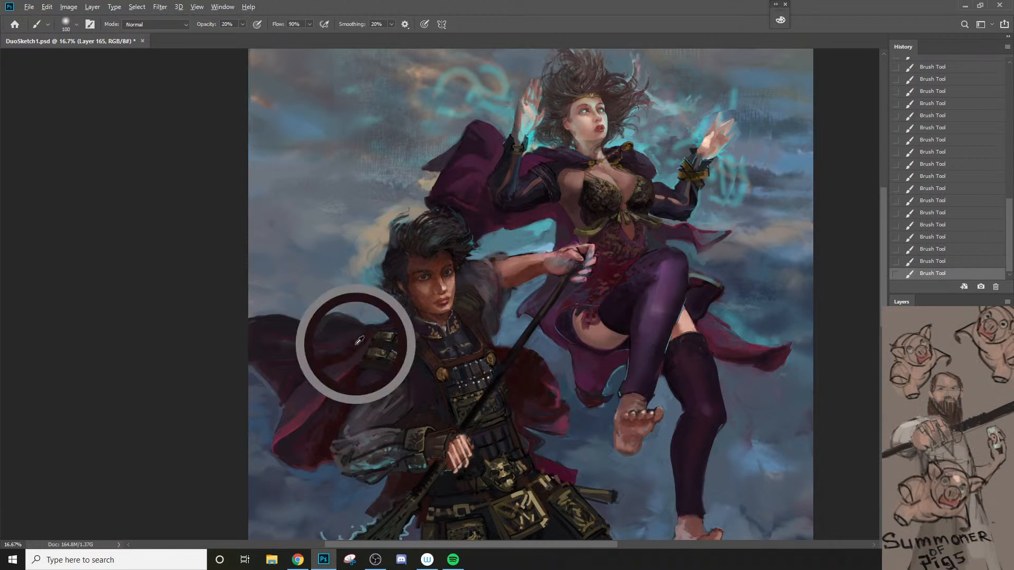
key(bracketright)
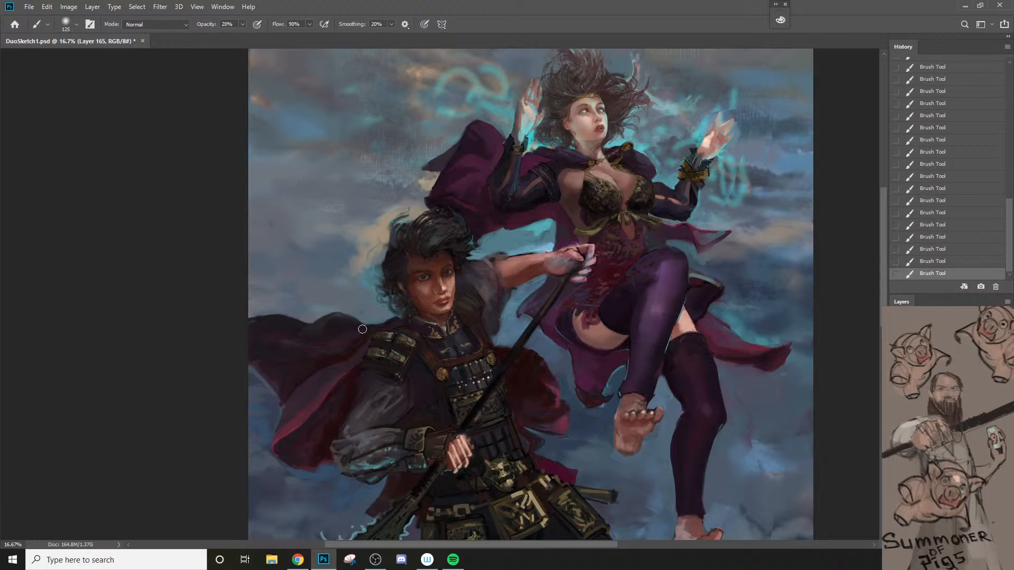
key(bracketleft)
key(bracketleft)
Step: Paint the shadowed folds of the red cape behind the spear shaft with a 30 to 45 px brush at 80% opacity
scroll(555, 409, up, 1)
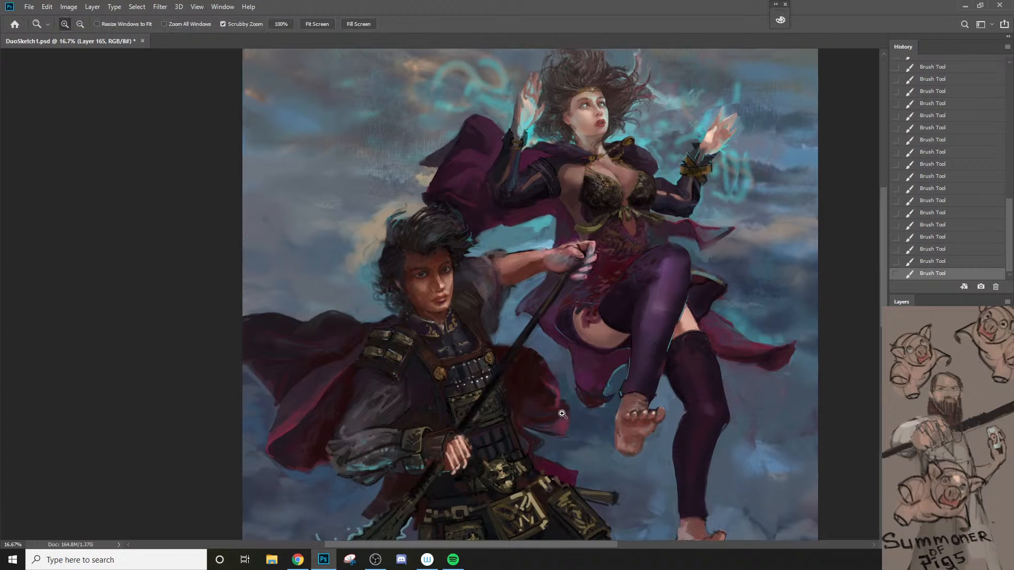
alt+click(546, 413)
key(bracketleft)
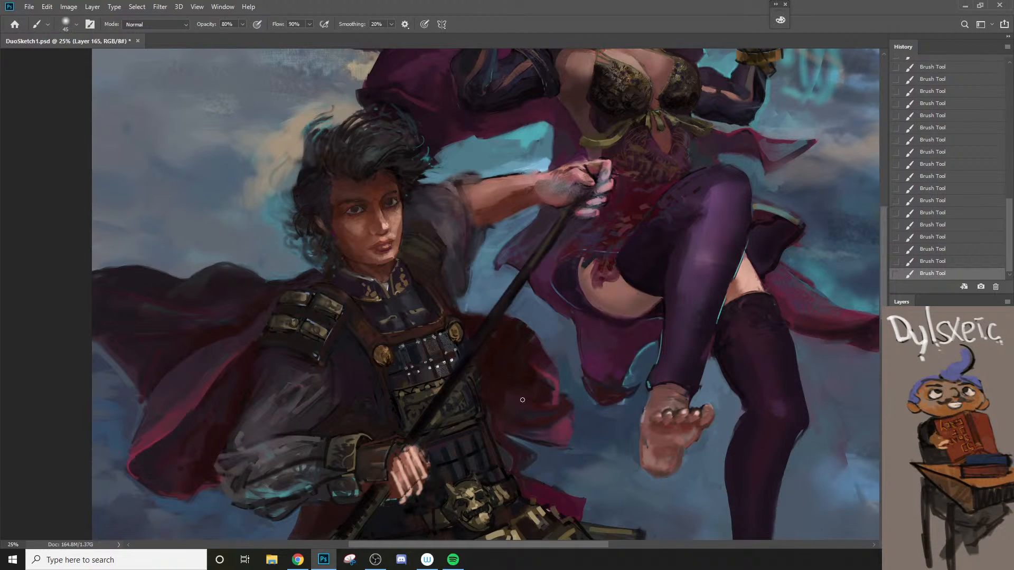
key(bracketleft)
alt+click(555, 398)
drag(493, 387, 551, 405)
alt+click(510, 395)
drag(491, 389, 528, 399)
alt+click(502, 381)
key(bracketleft)
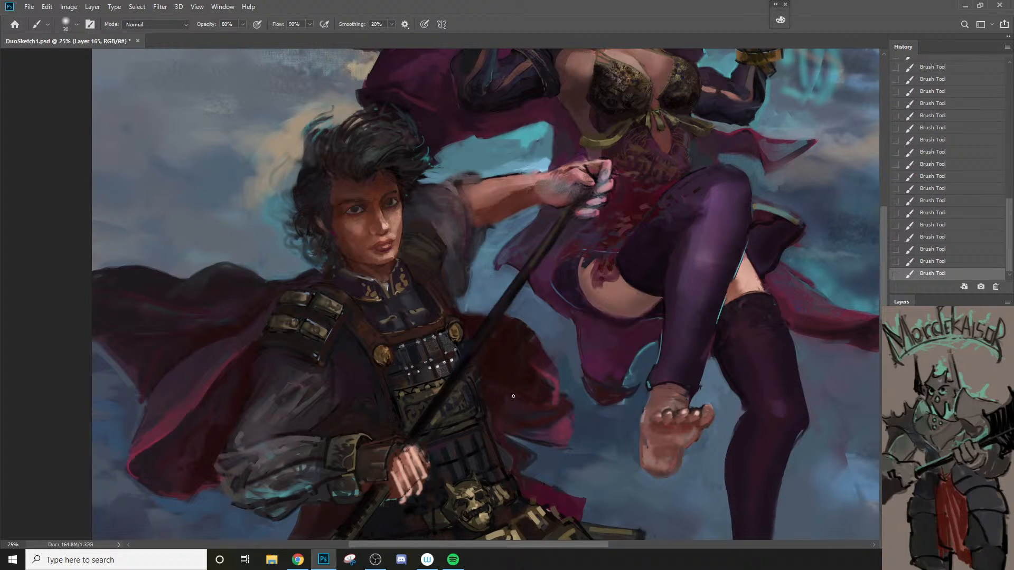
Step: Define the lower rim of the red cape beside the armor with sampled tones and a 40 px brush at 80% opacity
alt+click(642, 284)
drag(557, 407, 558, 396)
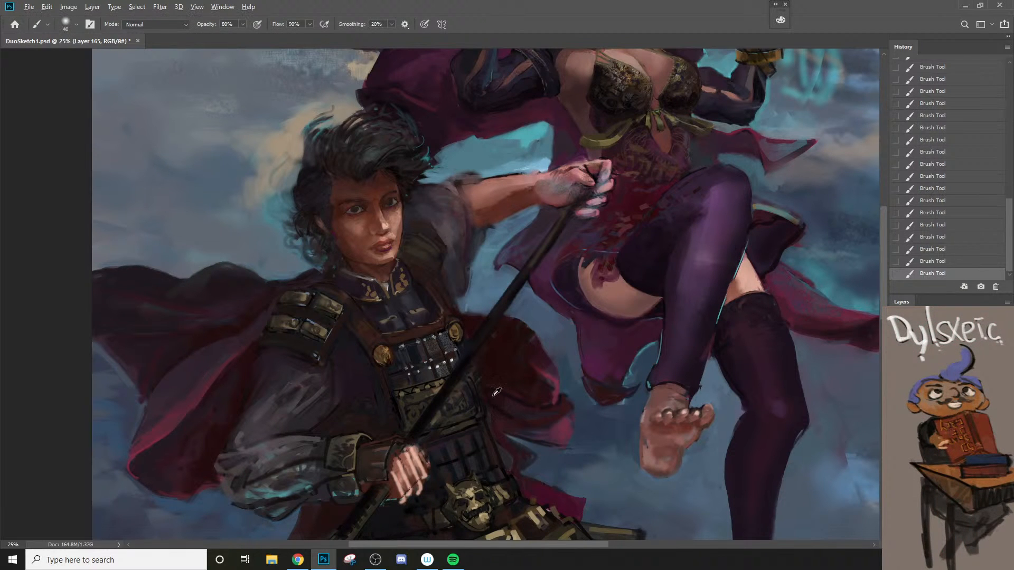
alt+click(492, 392)
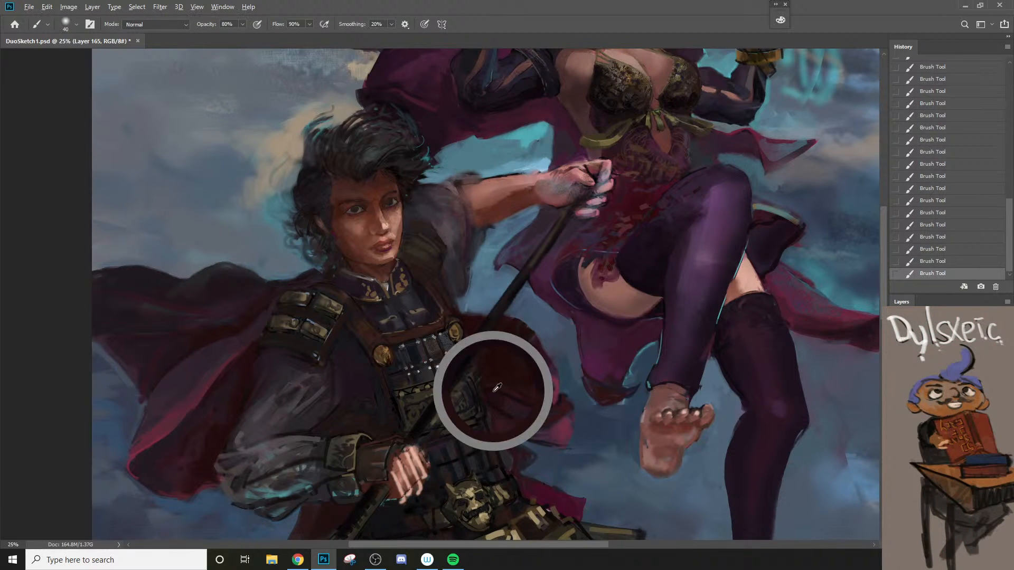
alt+click(529, 417)
Step: Darken the lower pink fold of the cape with color #231d26 and a 90 px brush at 80% opacity
key(n)
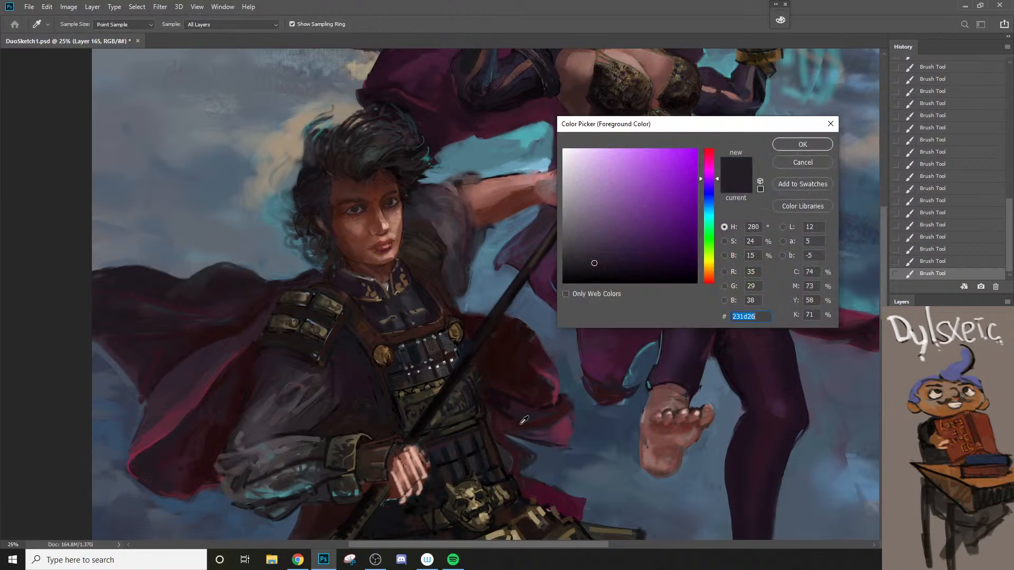
click(795, 144)
key(])
key(])
key(])
key(])
key(])
mouse_move(536, 416)
mouse_down()
mouse_move(560, 415)
mouse_move(502, 407)
mouse_move(555, 413)
mouse_up()
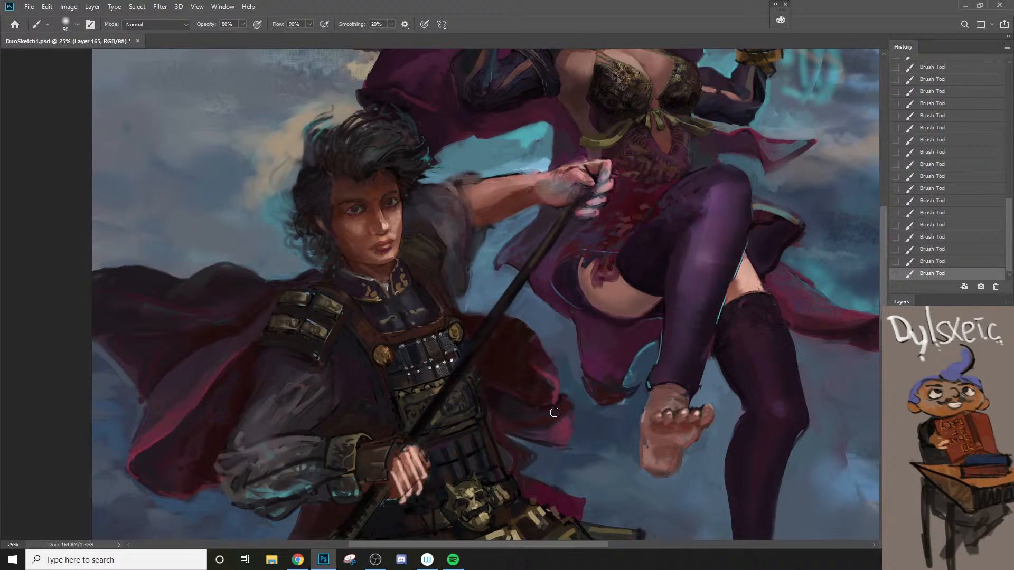
alt+click(530, 446)
ctrl+click(506, 426)
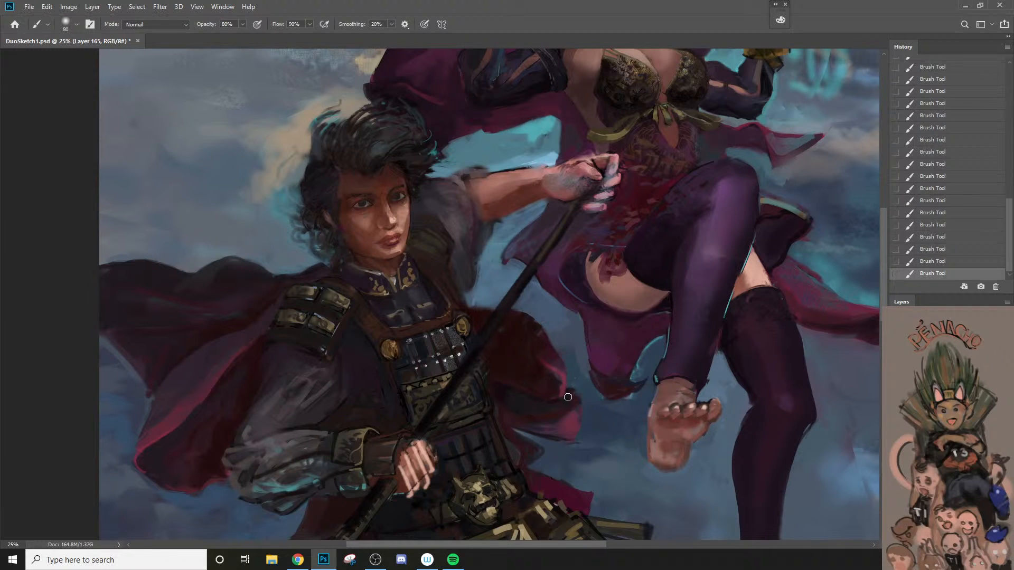
Step: Refine the tip and underside of the cape's lower fold with a 45 px brush at 80% opacity
key(bracketleft)
key(bracketleft)
alt+click(508, 393)
key(bracketleft)
key(bracketleft)
key(bracketleft)
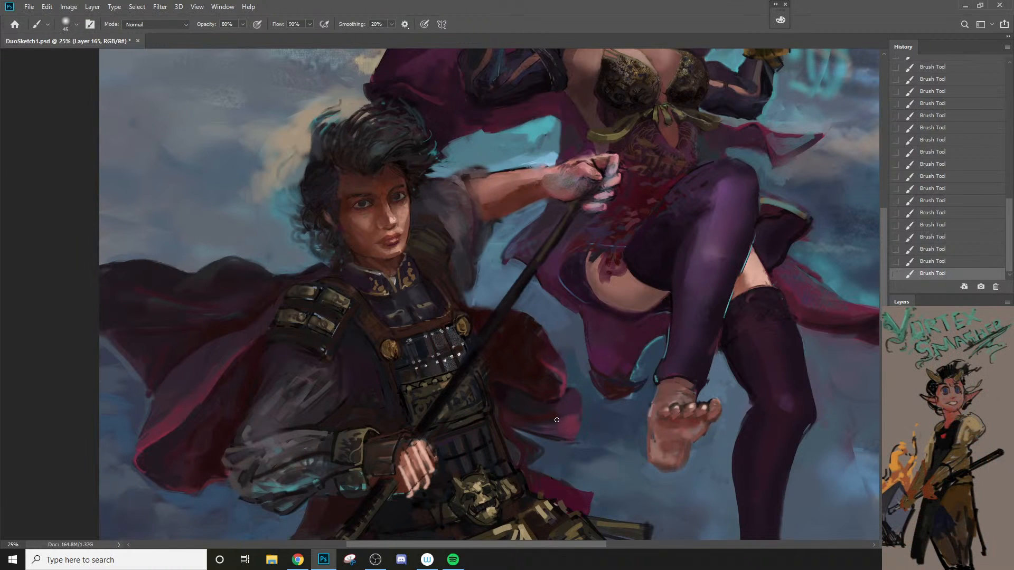
drag(569, 431, 556, 438)
mouse_move(531, 426)
mouse_down()
mouse_move(569, 427)
mouse_move(545, 428)
mouse_up()
Step: Deepen the cape shadow beside the spearman's waist armor with a 30 to 70 px brush at 80% opacity
key(bracketright)
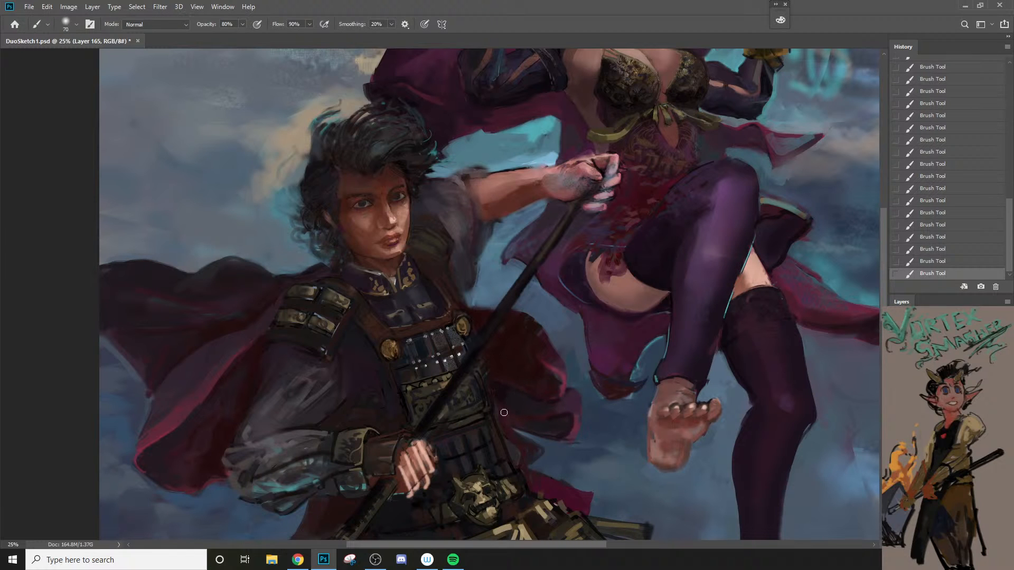
key(bracketleft)
key(bracketleft)
key(bracketleft)
key(bracketleft)
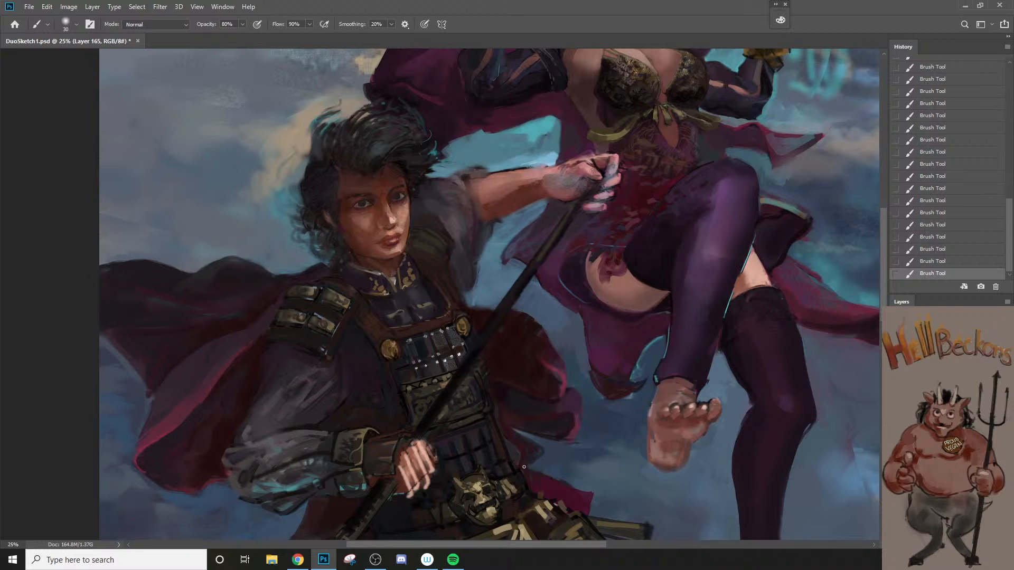
key(bracketright)
key(ctrl+z)
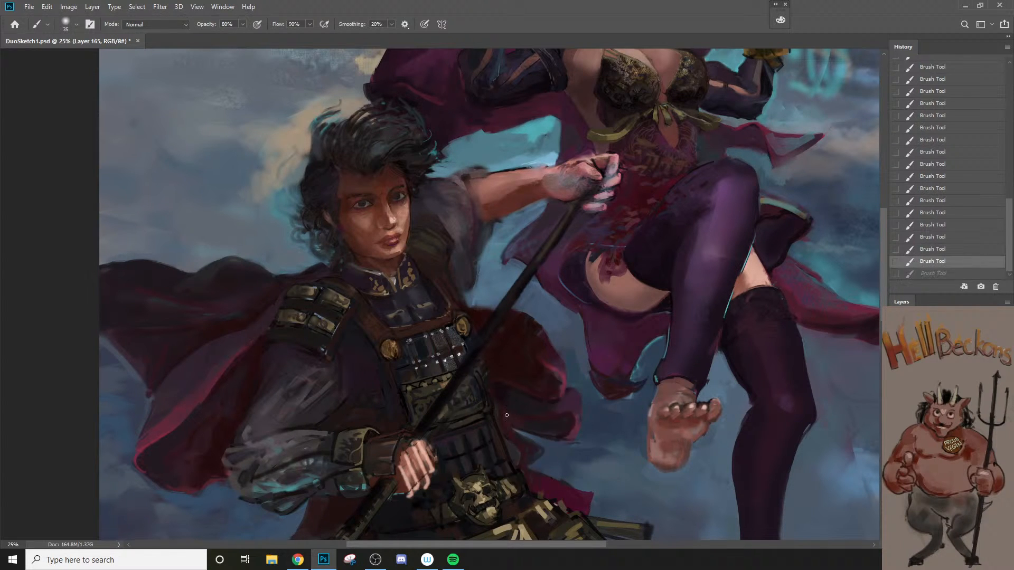
key(ctrl+shift+z)
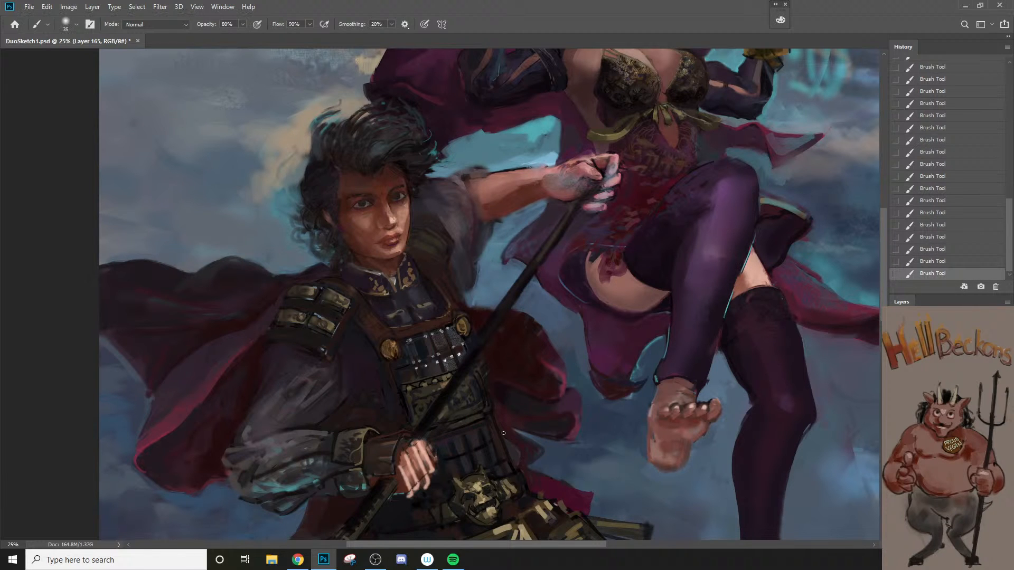
Step: Fill in the dark red cape tail beneath the lower fold with a 35 to 45 px brush at 80% opacity
key(bracketright)
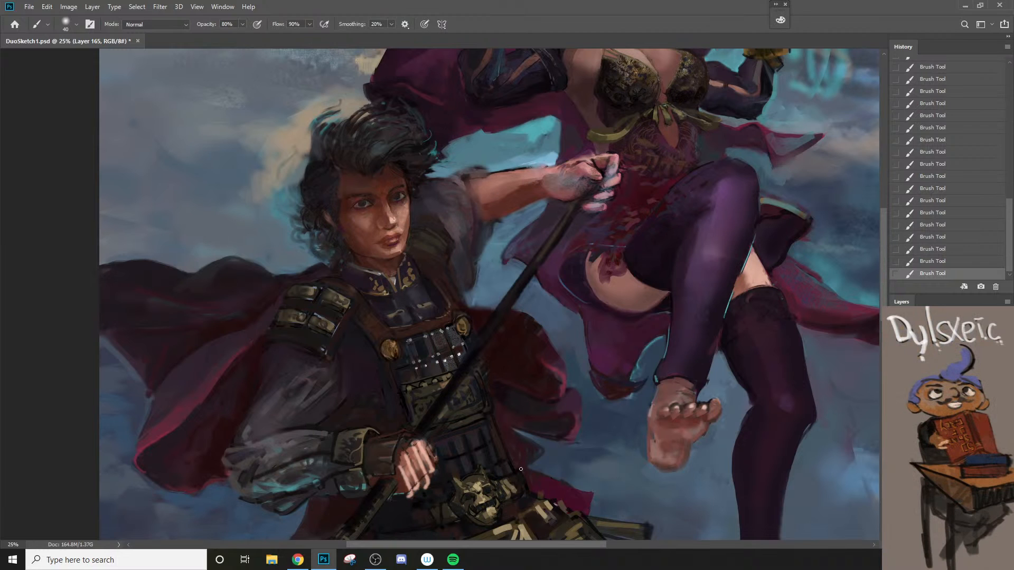
key(bracketleft)
alt+click(521, 466)
key(bracketright)
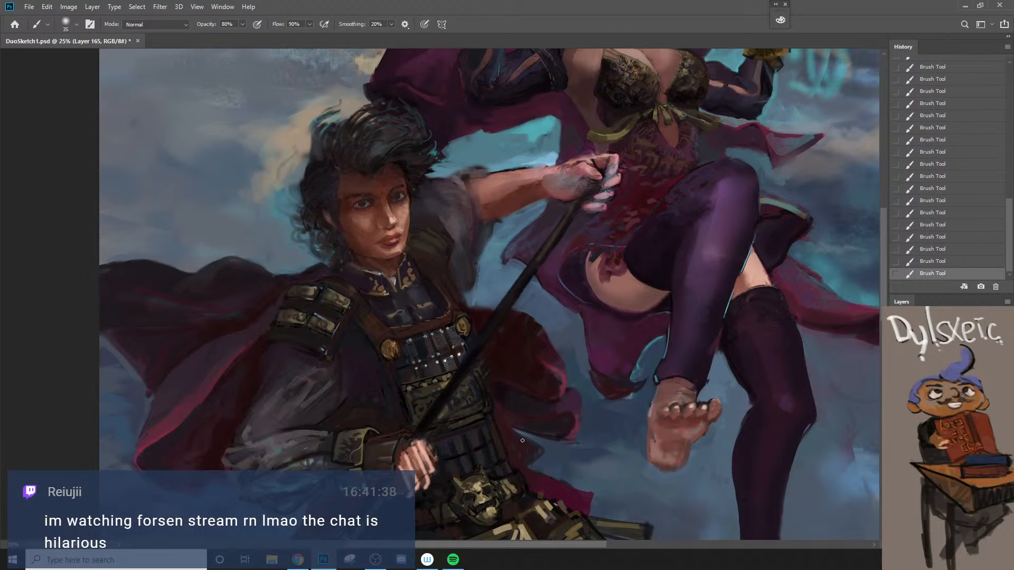
key(bracketright)
key(bracketright)
key(bracketright)
key(bracketright)
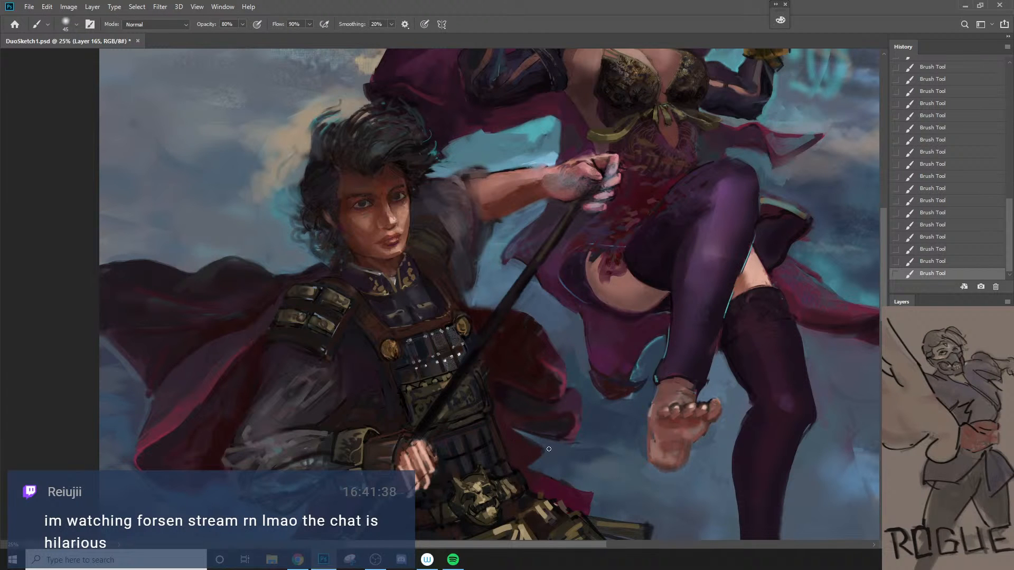
Step: Review both figures, and return to the cape's lowest tail above the belt with a 30 px brush
key(z)
key(ctrl+minus)
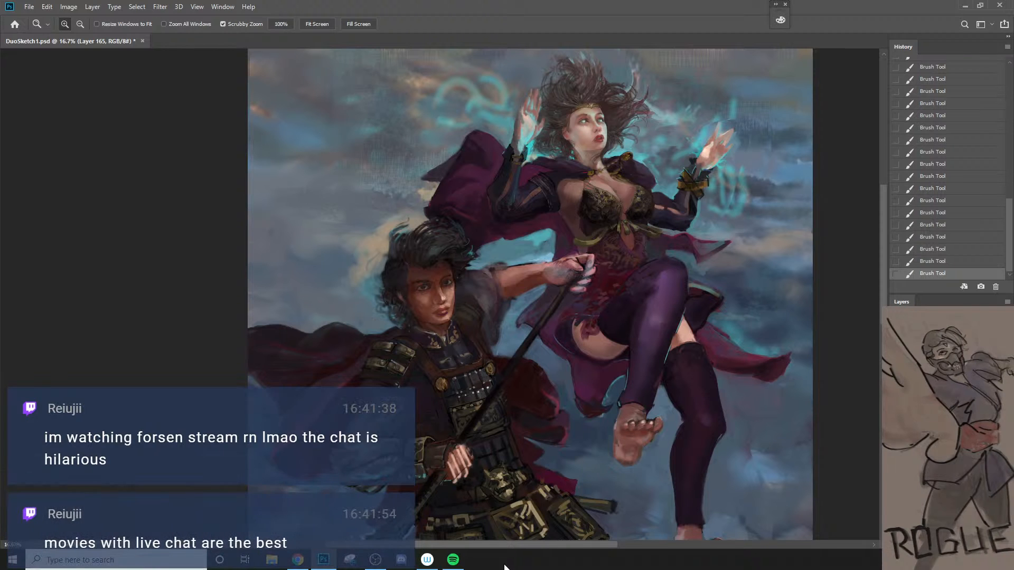
key(g)
key(z)
click(525, 473)
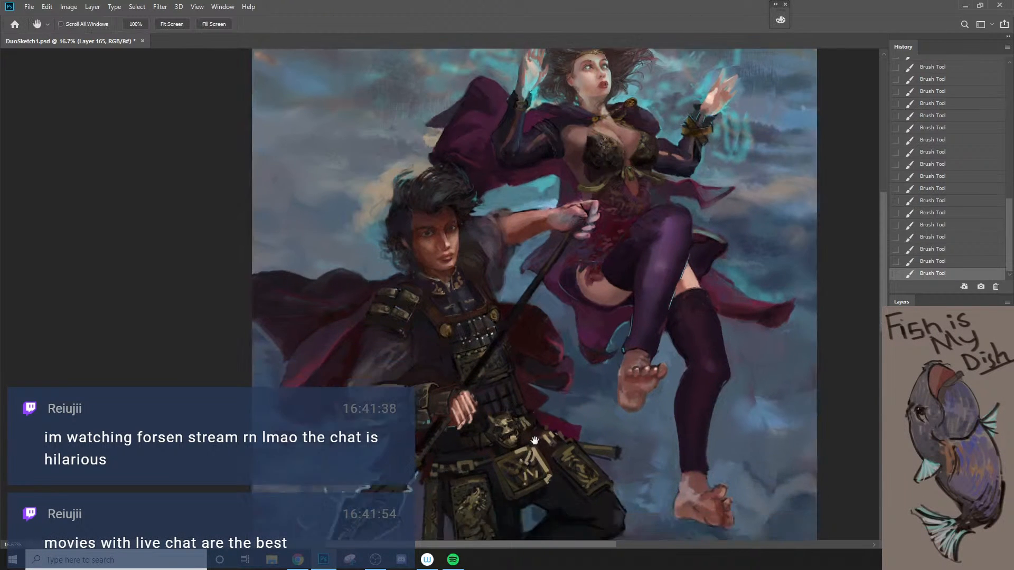
key(b)
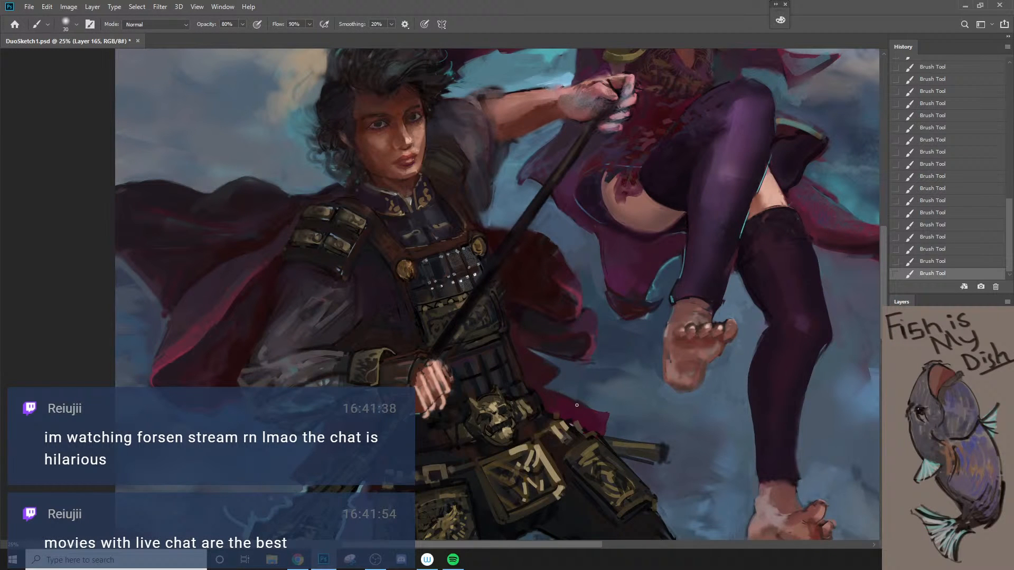
Step: Sharpen the outer edge of the cape below the spearman's near forearm with a 25 px brush at 80% opacity
key(h)
mouse_move(603, 425)
mouse_down()
mouse_move(525, 451)
mouse_move(411, 451)
mouse_move(416, 433)
mouse_up()
key(bracketright)
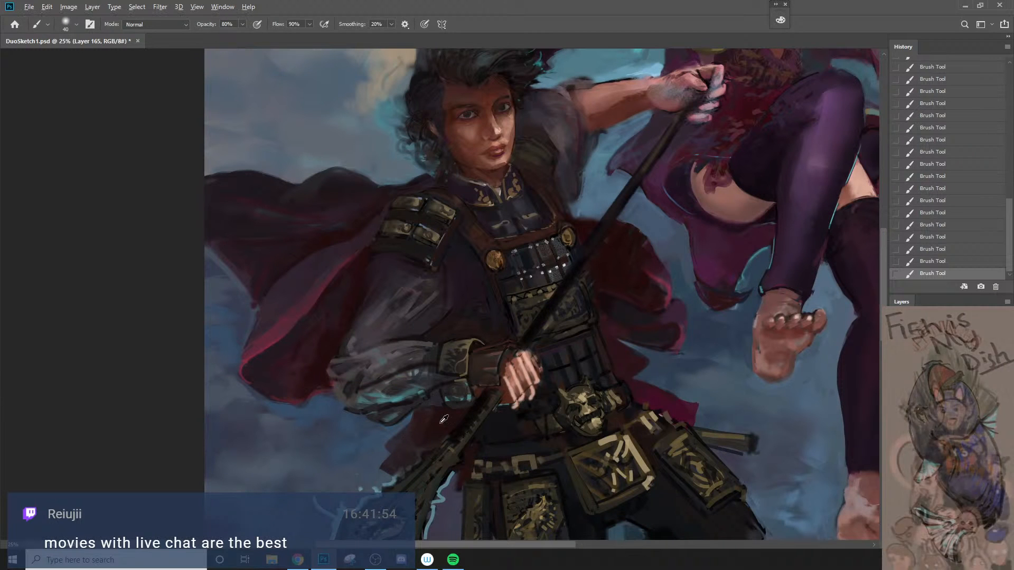
key(bracketleft)
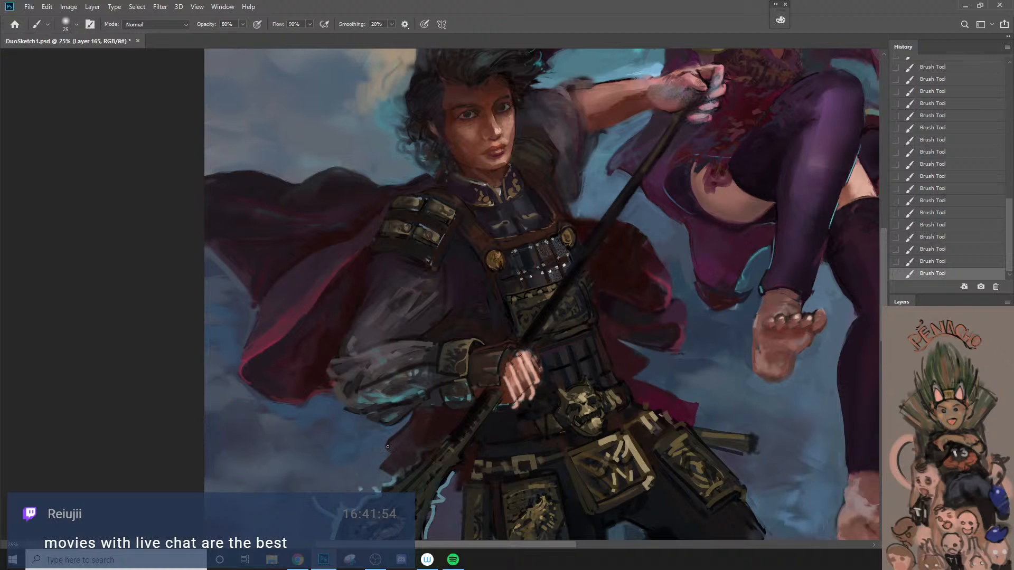
drag(388, 447, 380, 464)
Step: Paint the cape section between the near forearm and spearhead dark red with a 60 px brush at 80% opacity
alt+scroll(391, 479, down, 1)
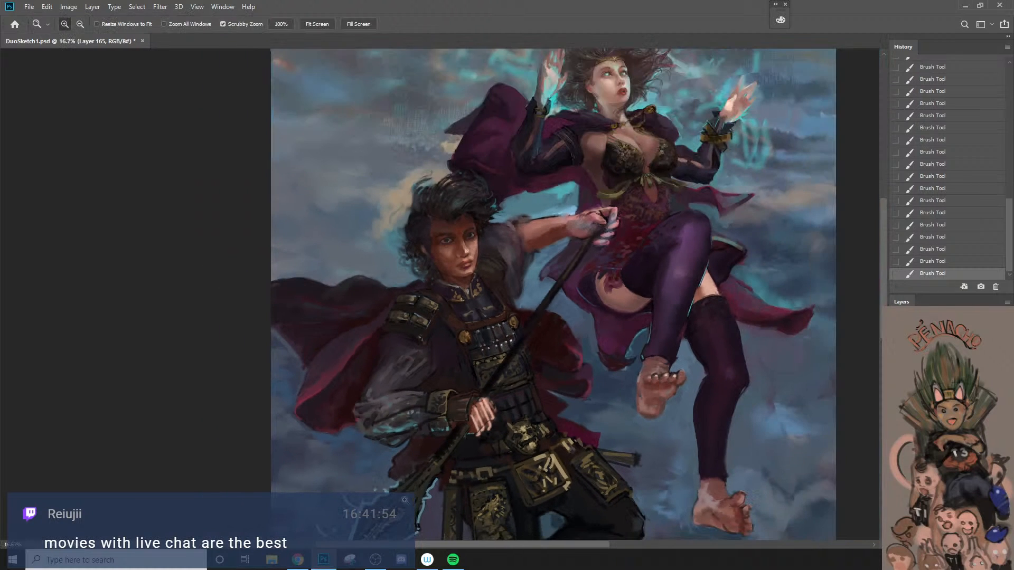
alt+click(553, 347)
key(bracketright)
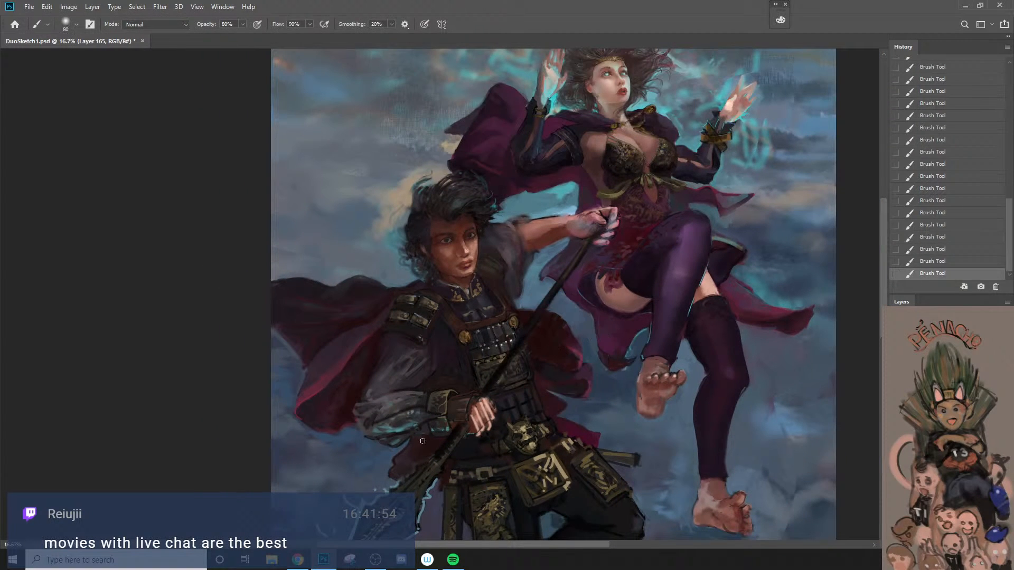
drag(402, 464, 405, 457)
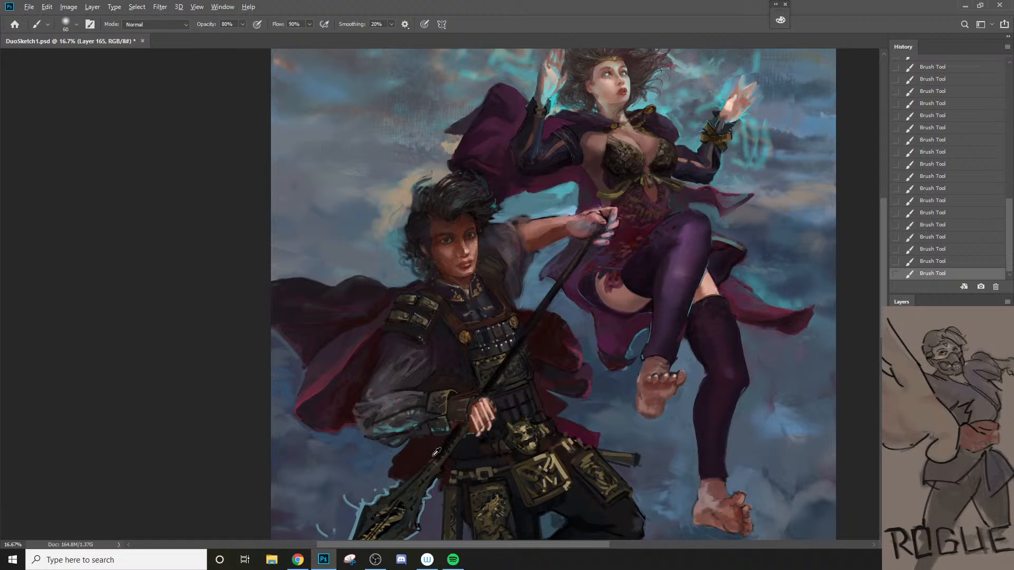
alt+click(415, 477)
key(bracketleft)
mouse_move(434, 460)
mouse_down()
mouse_move(460, 426)
mouse_move(420, 477)
mouse_move(445, 451)
mouse_up()
key(ctrl+z)
Step: Repaint the spear shaft between the near hand and the spearhead in a sampled dark tone with a 25 px brush
key(bracketleft)
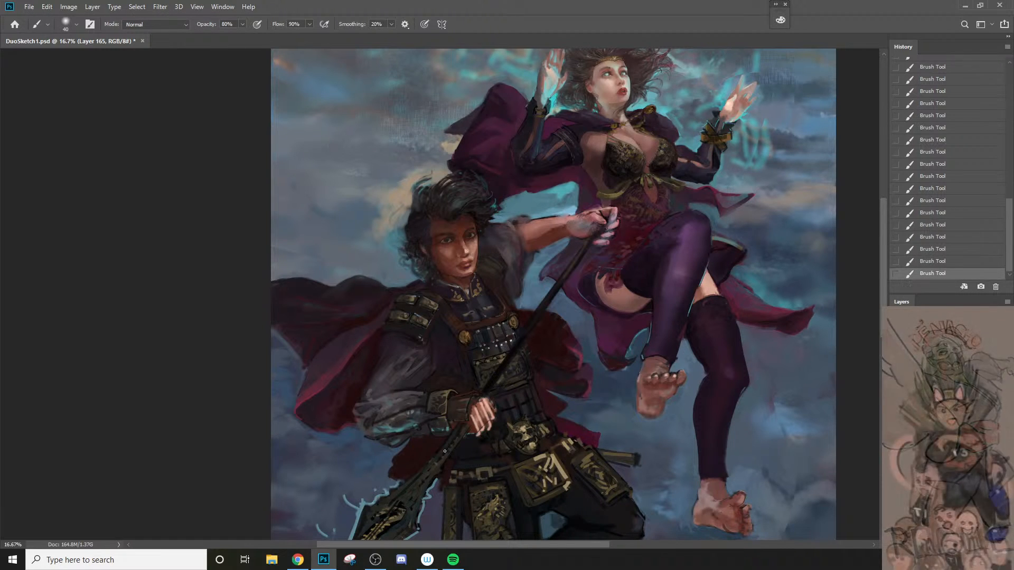
key(bracketleft)
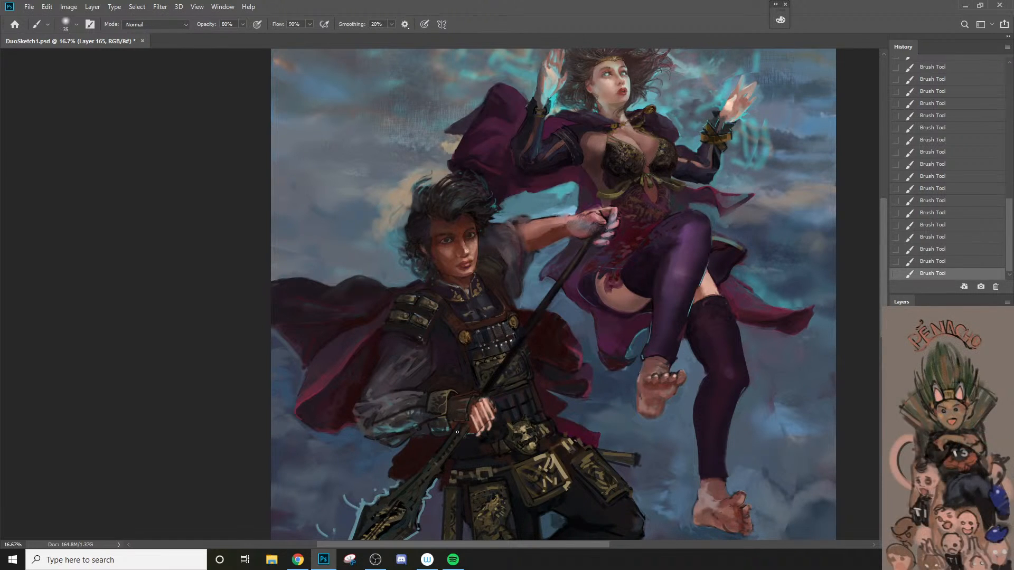
alt+click(449, 437)
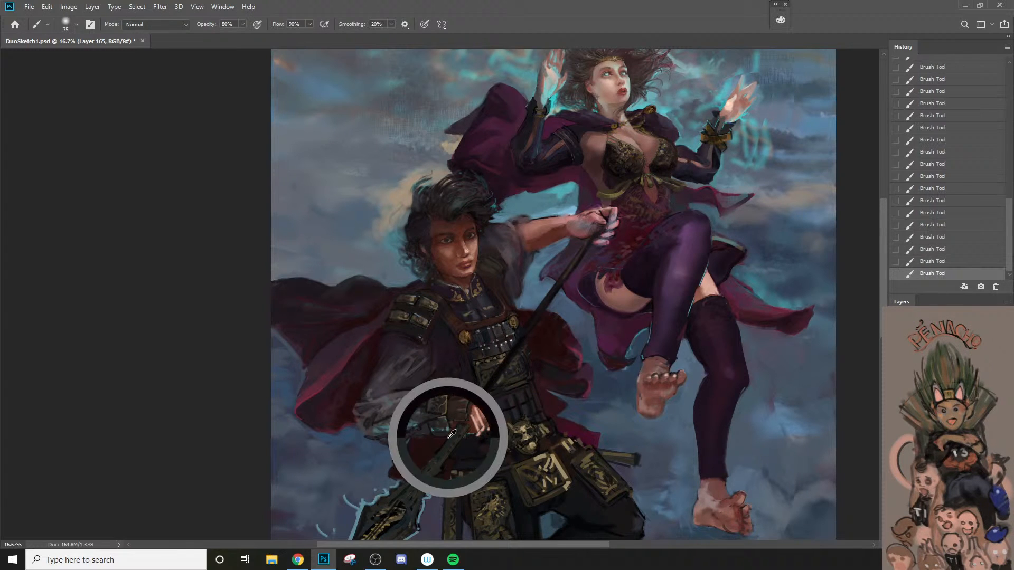
key(bracketleft)
key(bracketleft)
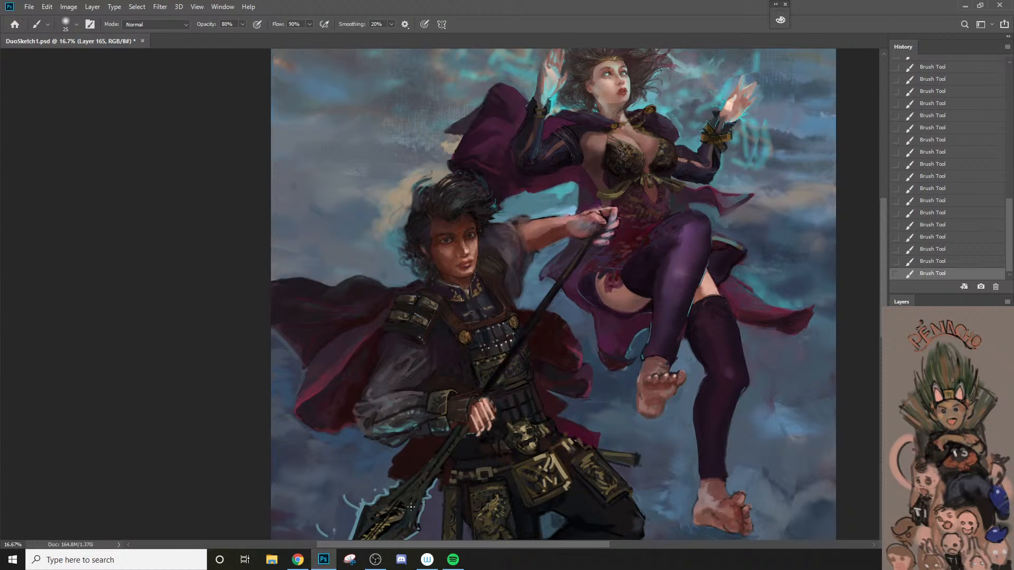
key(ctrl+z)
drag(461, 432, 435, 467)
key(z)
alt+click(434, 492)
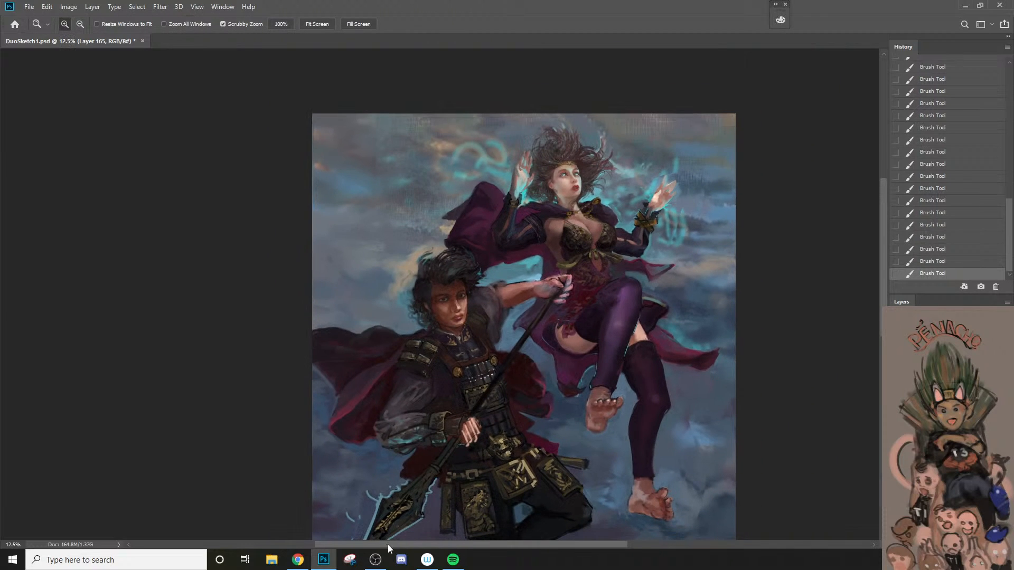
Step: Darken and sharpen the spear shaft just below the spearman's far hand with a 20 px brush at 80% opacity
click(526, 394)
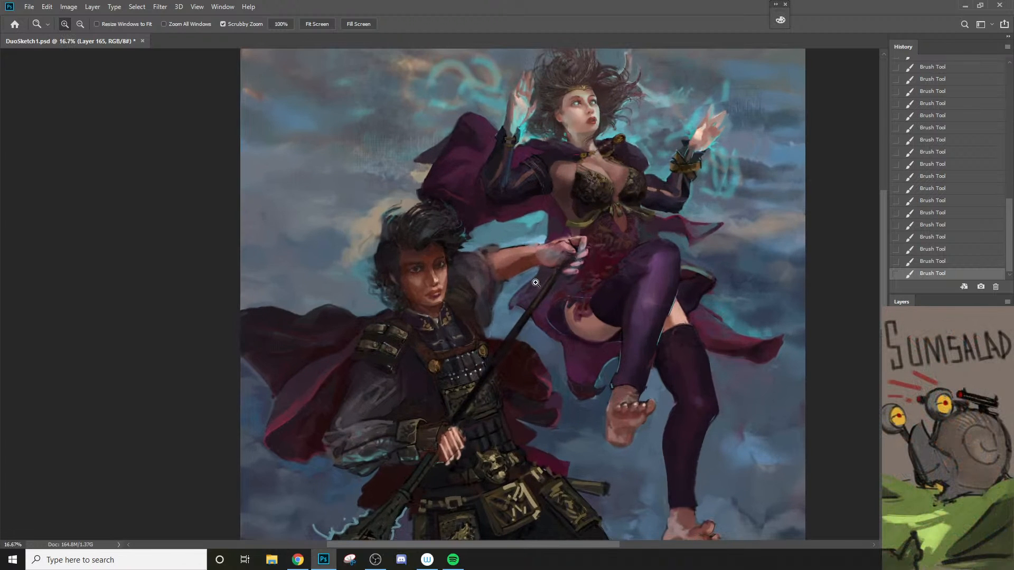
click(570, 233)
key(b)
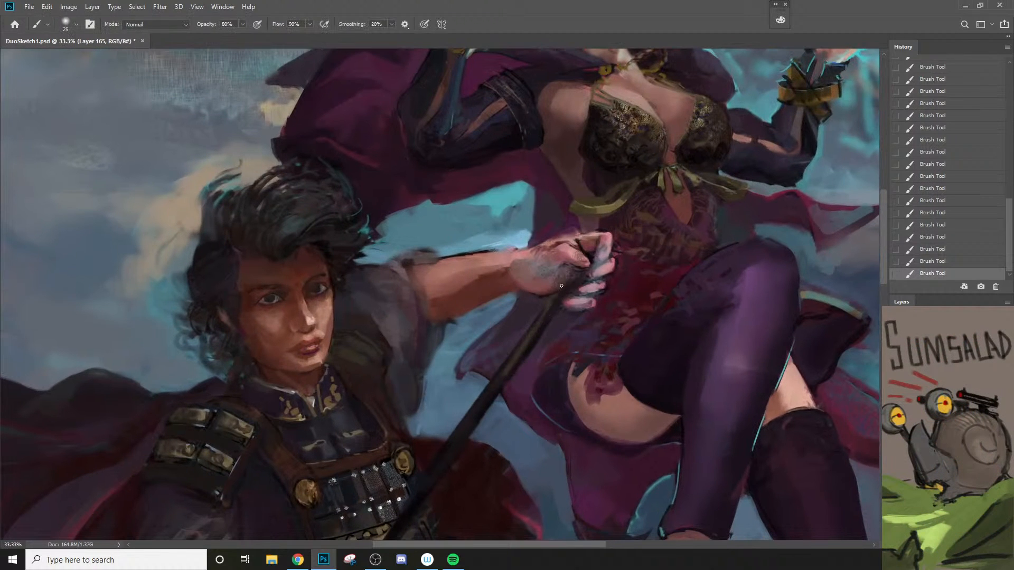
drag(566, 274, 542, 321)
alt+click(563, 301)
key(bracketleft)
key(ctrl+z)
key(bracketleft)
drag(568, 272, 546, 314)
Step: Refine the spear tip and dark gaps between the far hand's fingers with a 9 px brush at 80% opacity
alt+click(598, 242)
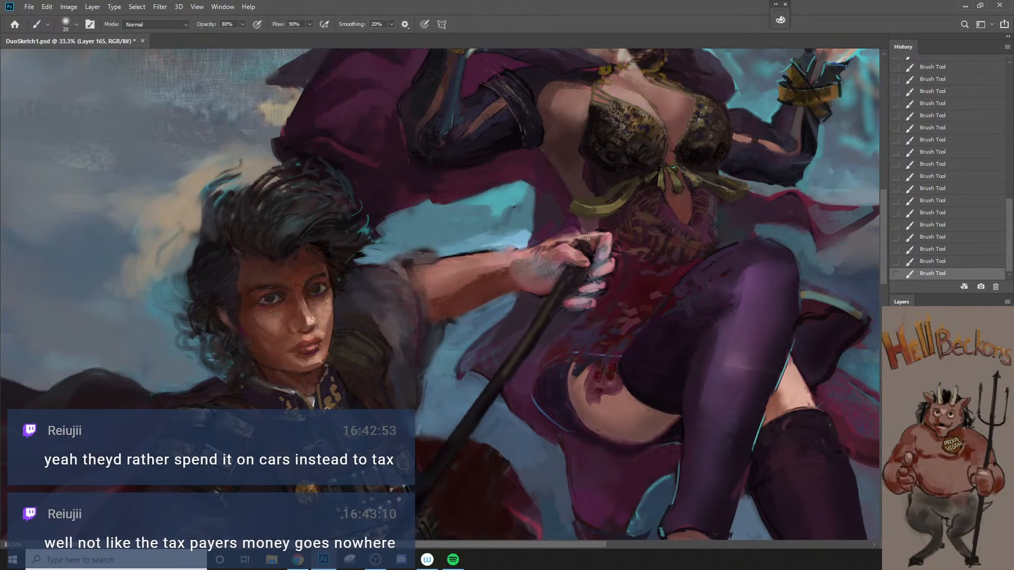
key(bracketleft)
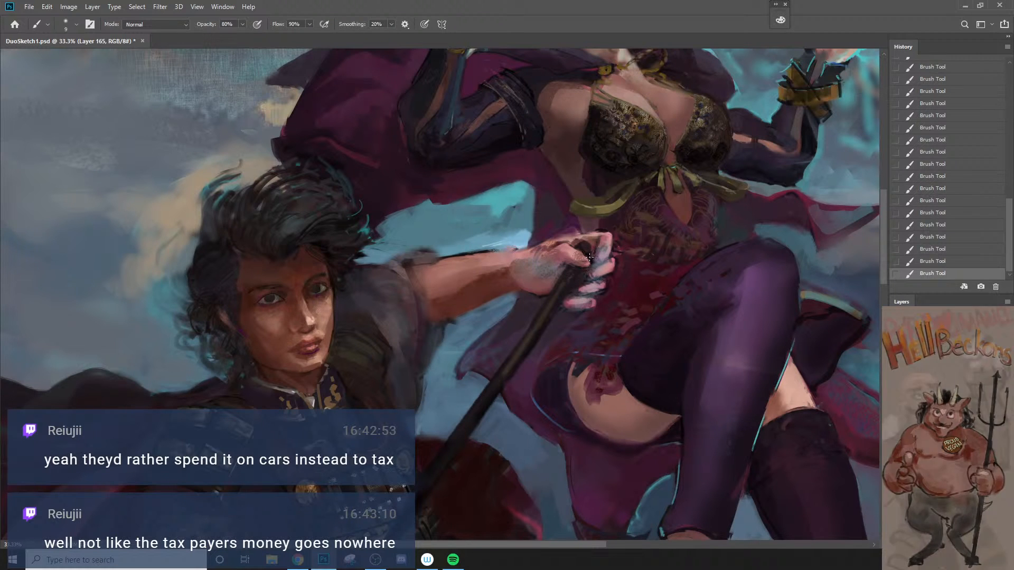
key(bracketright)
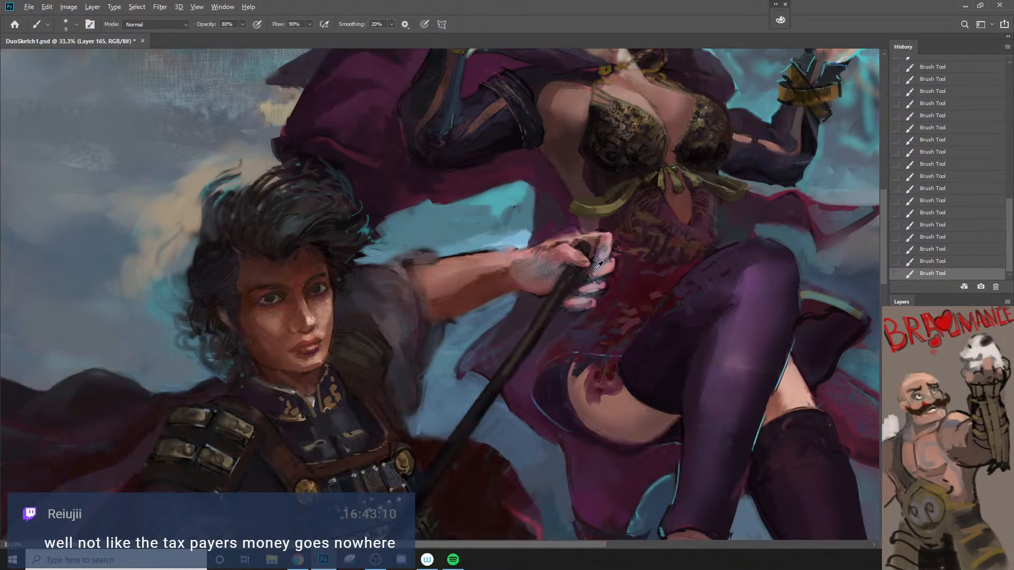
alt+click(596, 267)
drag(588, 271, 577, 286)
Step: Try shading the spearman's far forearm with a 175 px brush at 80% opacity
alt+click(511, 279)
alt+click(514, 274)
key(bracketright)
key(bracketright)
key(bracketright)
key(bracketright)
key(bracketright)
key(bracketright)
key(bracketright)
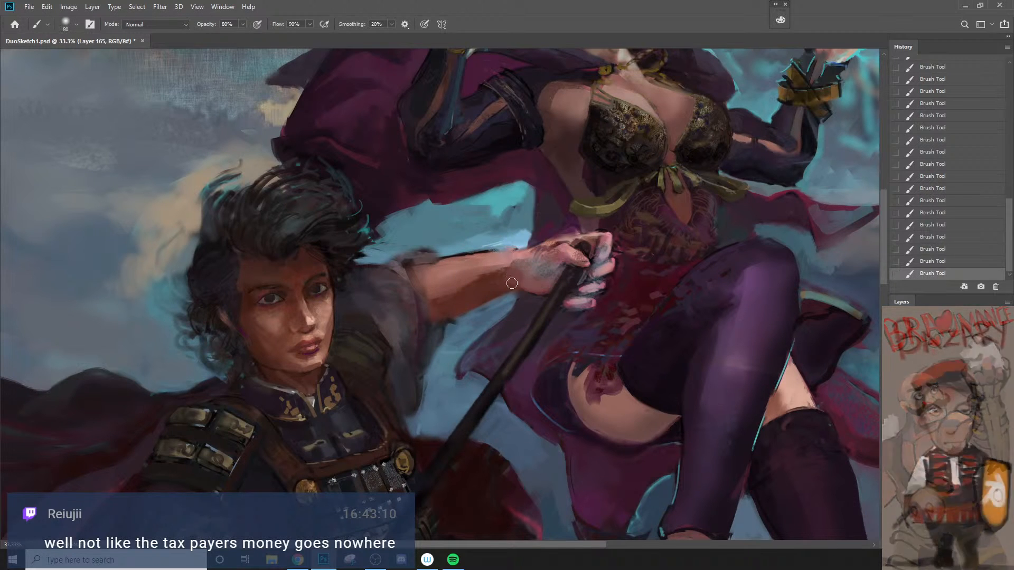
key(bracketright)
key(bracketright)
key(bracketright)
key(bracketright)
key(bracketright)
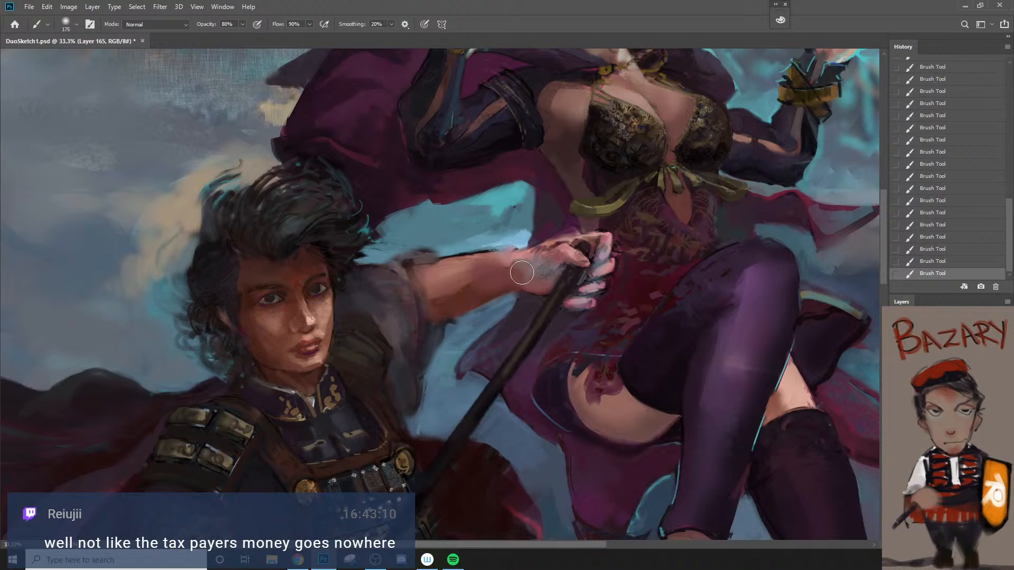
alt+click(473, 262)
key(ctrl+z)
Step: Blend the shading along the underside of the far forearm with a 90 px brush at 40% opacity
key(bracketleft)
key(bracketleft)
key(bracketleft)
key(2)
key(4)
drag(443, 304, 487, 279)
Step: Define the shoulder armor's dark upper edge against the far sleeve using small brushes between 15 and 30 px
key(bracketleft)
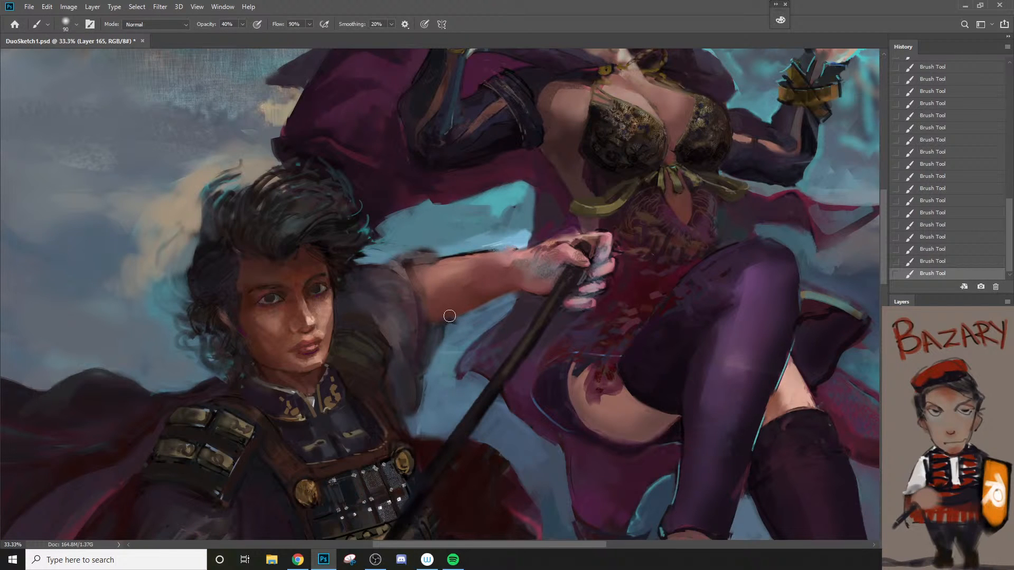
key(bracketleft)
key(bracketleft)
key(bracketleft)
key(bracketleft)
key(bracketleft)
key(bracketleft)
key(bracketleft)
key(bracketleft)
key(bracketleft)
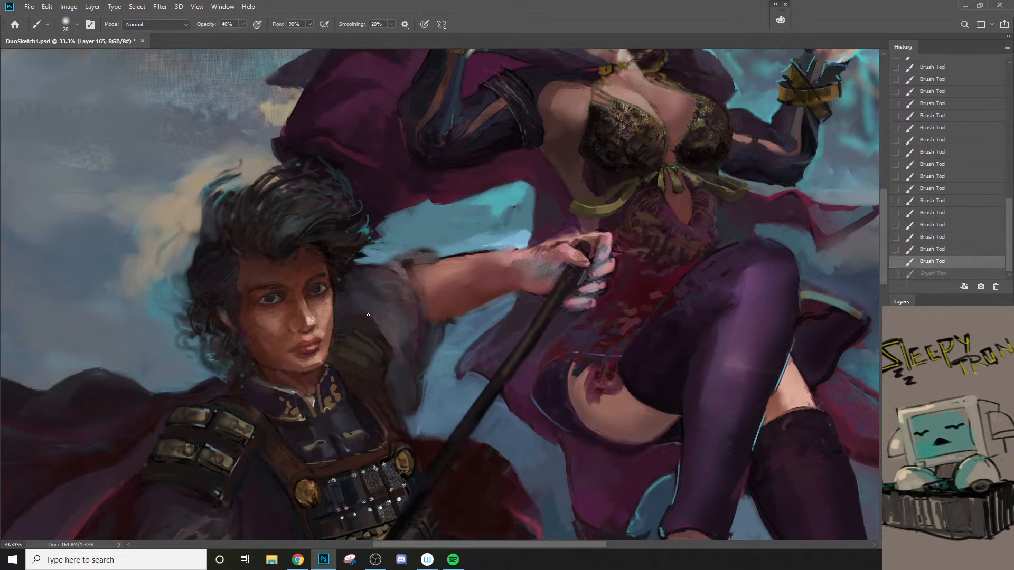
key(bracketleft)
alt+click(384, 326)
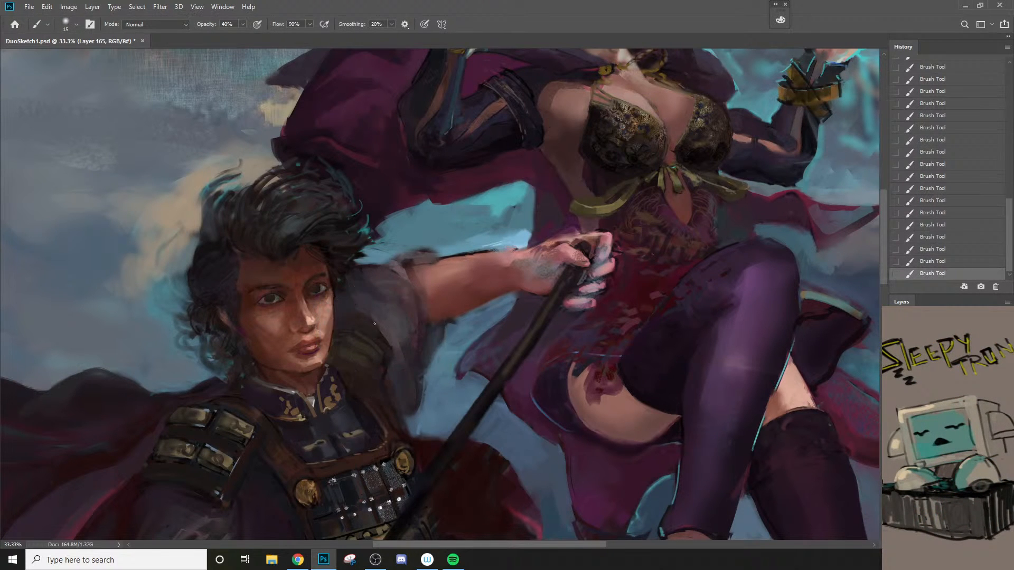
key(bracketleft)
key(bracketright)
key(bracketright)
key(bracketright)
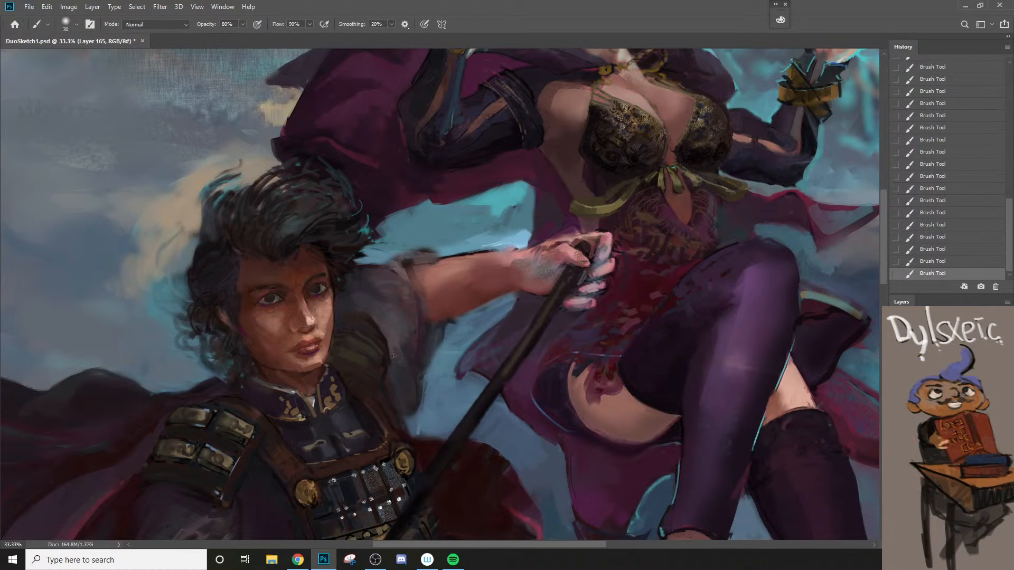
Step: Refine the shoulder armor edge beside the spearman's jaw with a 15 px brush at 80% opacity
key(z)
alt+click(381, 372)
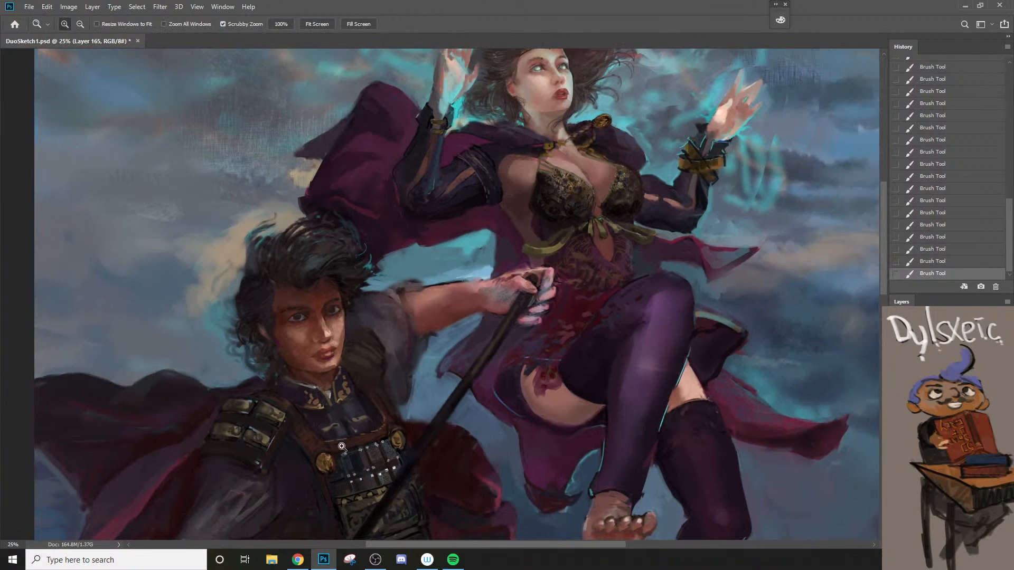
click(370, 346)
click(372, 344)
key(b)
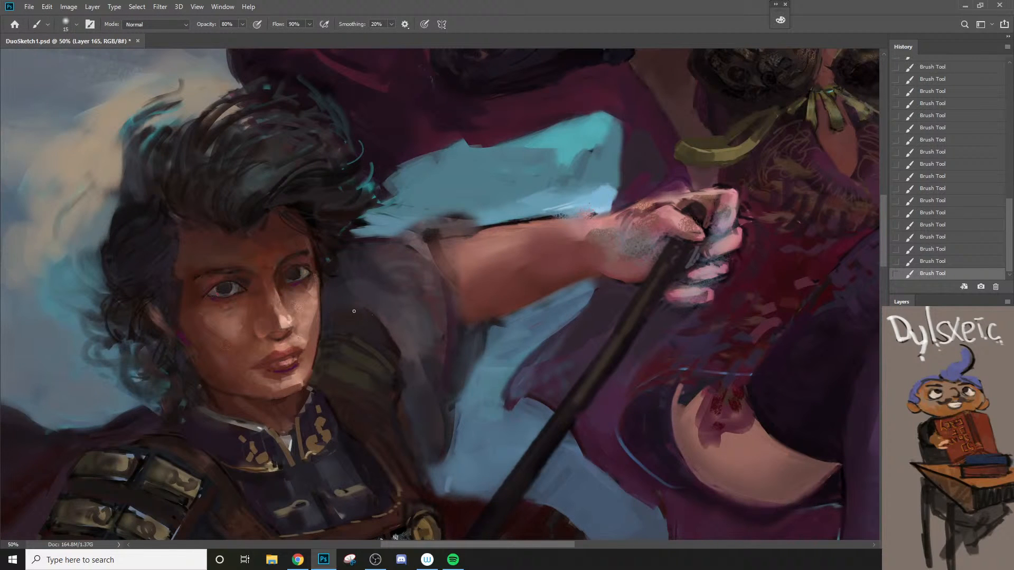
key(bracketleft)
key(z)
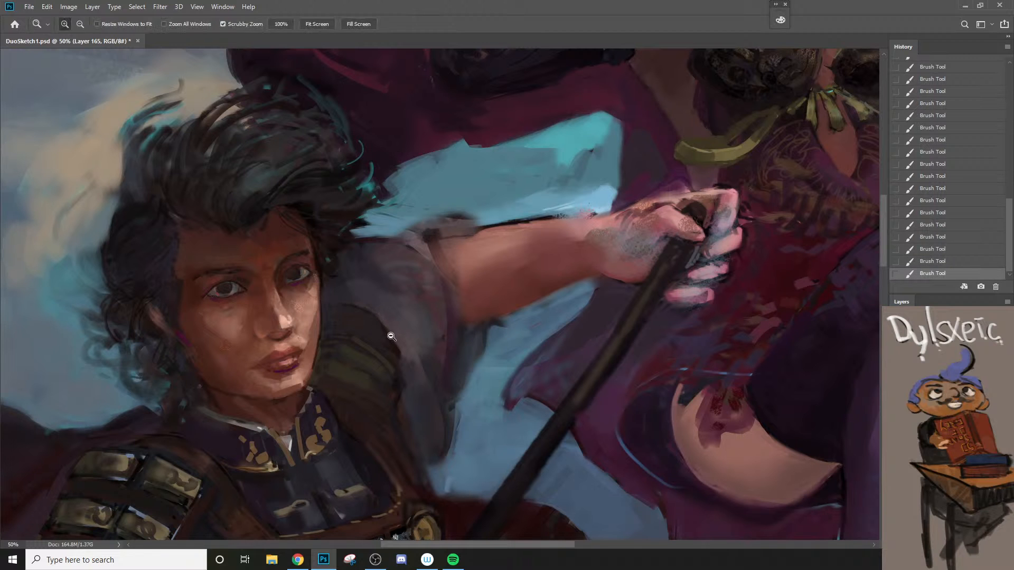
alt+click(392, 337)
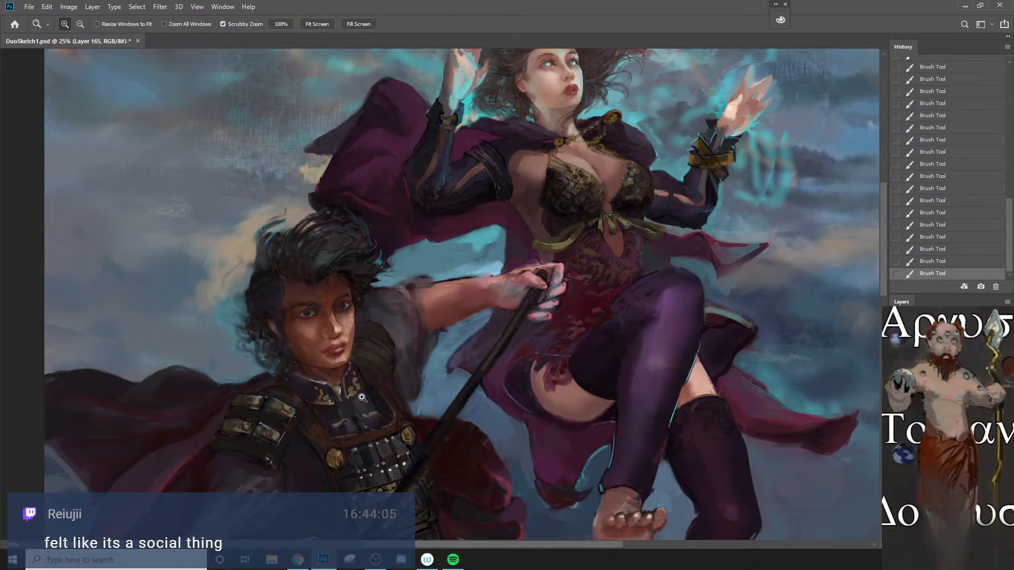
Step: Paint the shoulder armor strap beside the embroidered collar with a 20 px brush at 80% opacity
click(362, 397)
key(b)
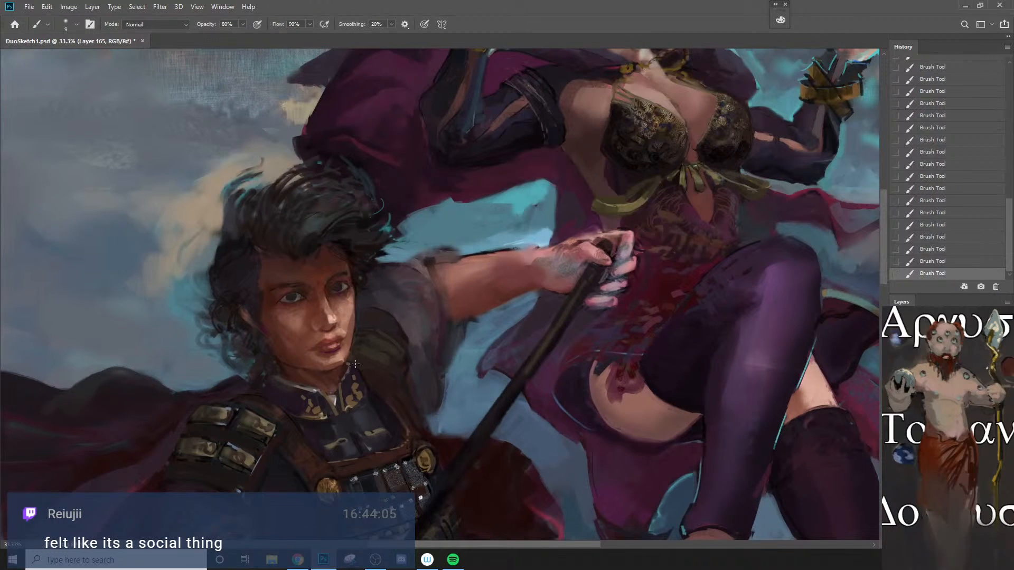
key(bracketright)
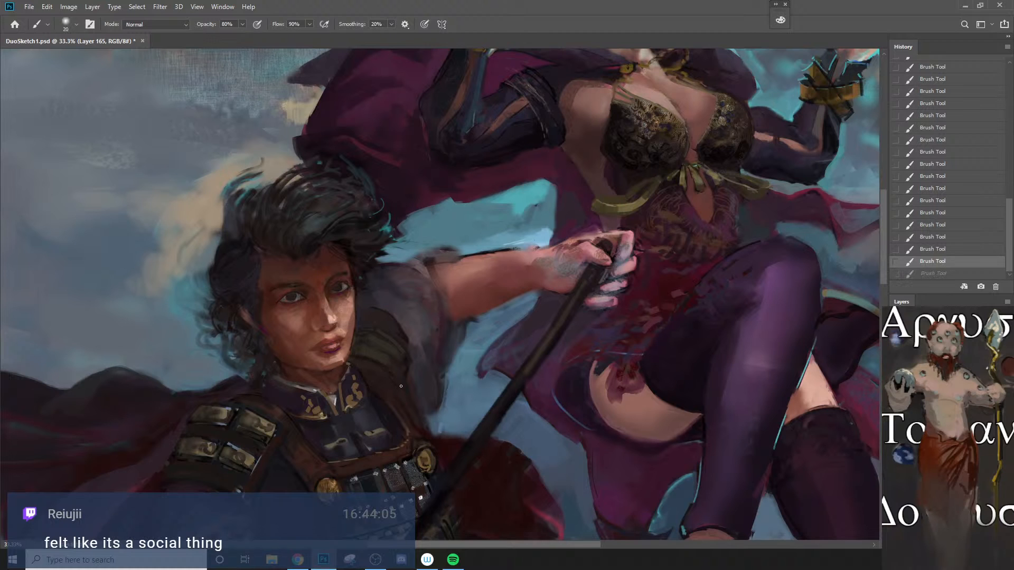
drag(353, 362, 377, 370)
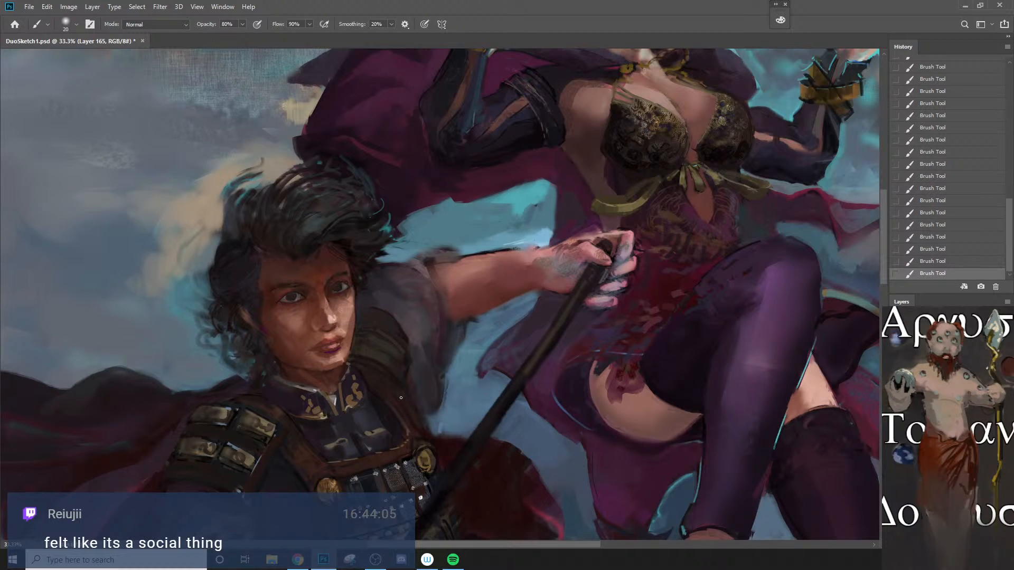
key(bracketleft)
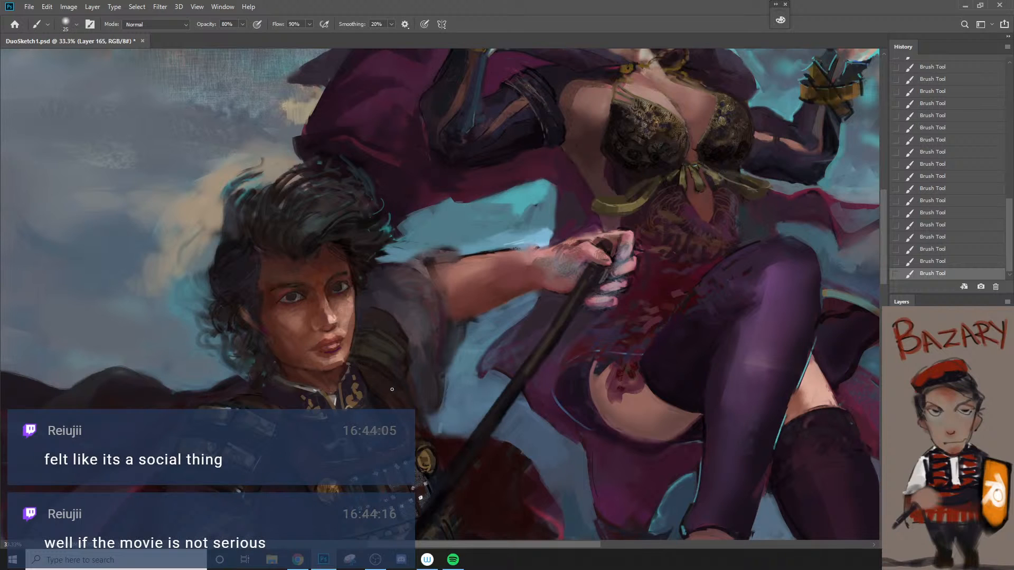
Step: Try a small touch-up around the spearman's mouth and jaw, comparing the painting with and without it
alt+click(339, 358)
key(ctrl+z)
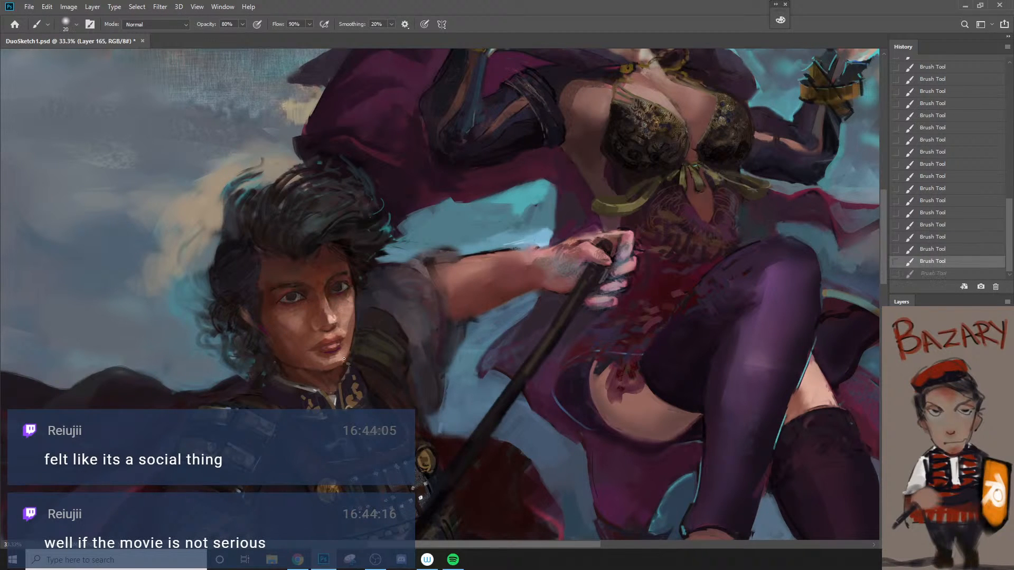
key(ctrl+shift+z)
key(ctrl+z)
key(bracketleft)
key(ctrl+shift+z)
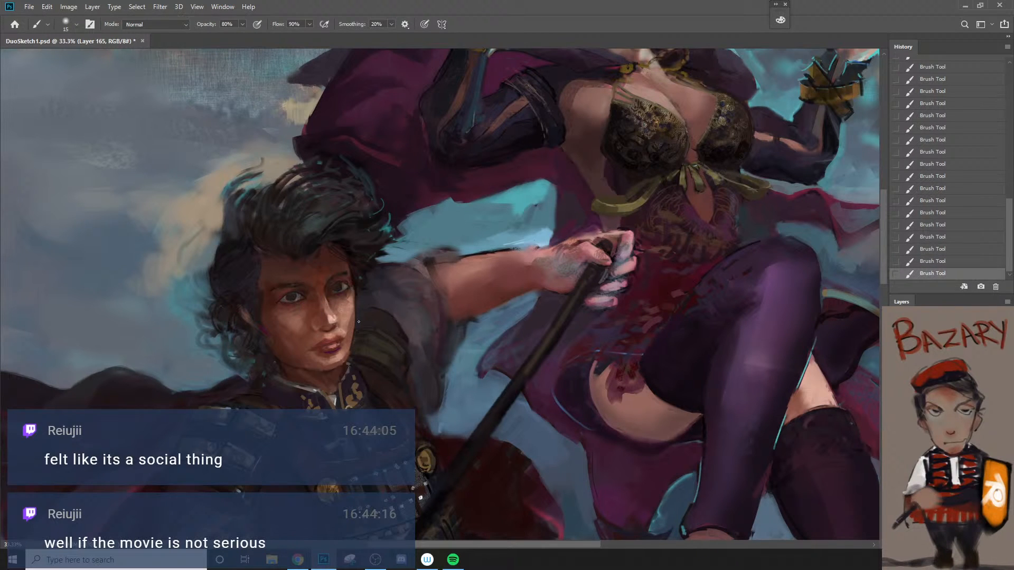
key(z)
alt+click(349, 383)
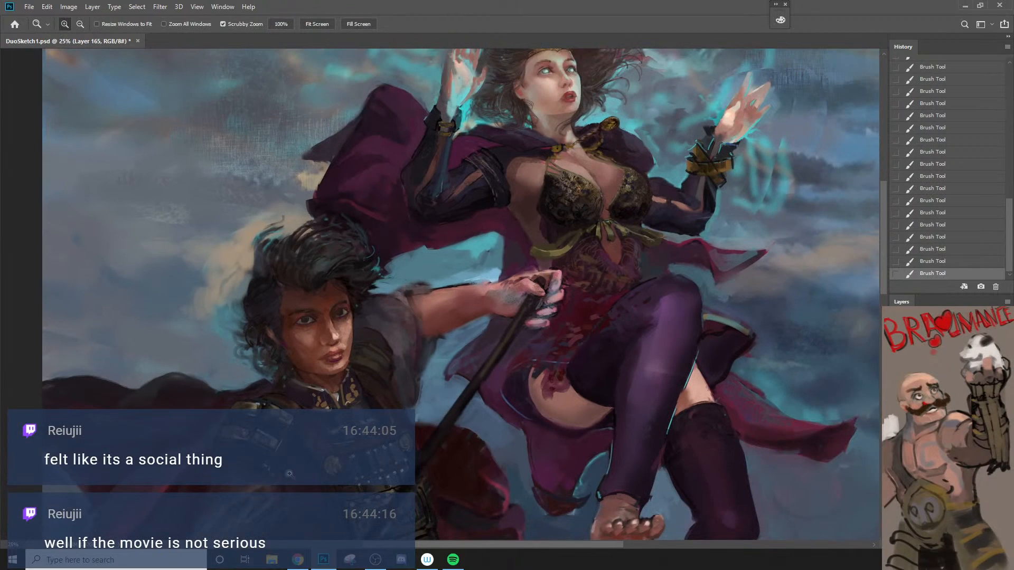
key(ctrl+z)
Step: Soften the spearman's shaded cheek below the eye in a sampled skin tone with a 45 px brush at 20% opacity
alt+click(349, 445)
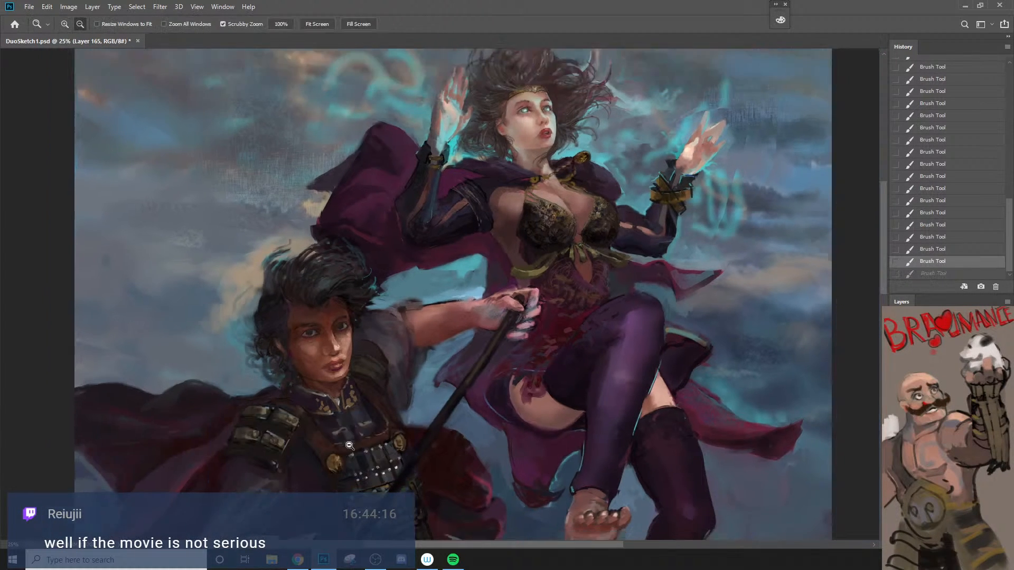
key(space)
drag(337, 497, 345, 430)
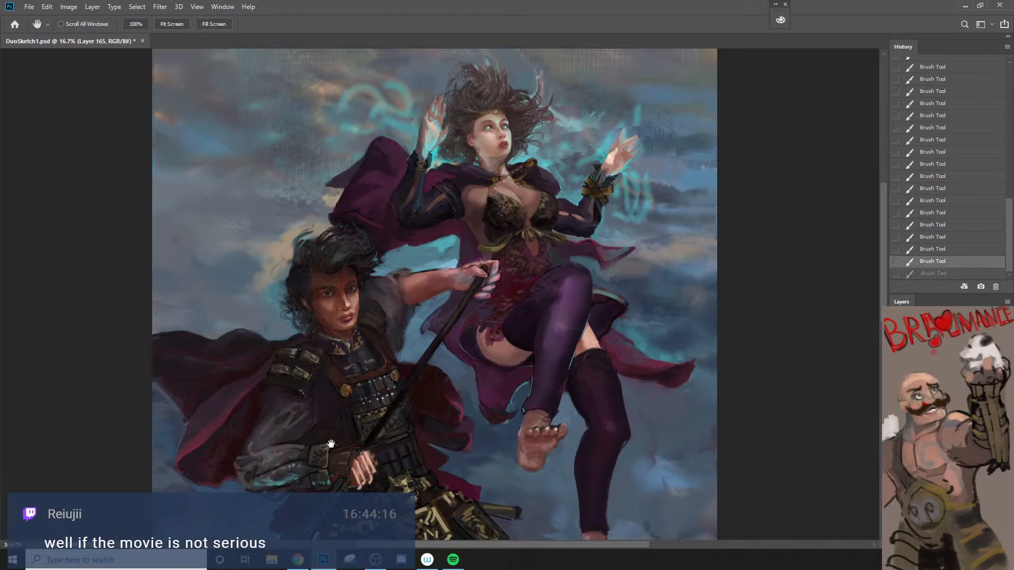
key(z)
click(313, 311)
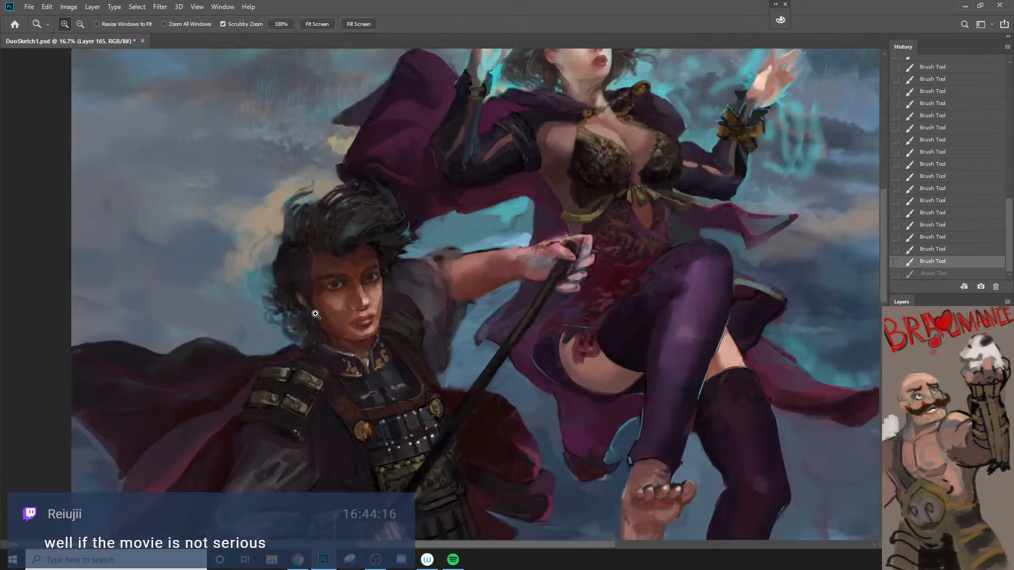
click(314, 311)
click(313, 311)
key(b)
alt+click(334, 284)
key(bracketright)
key(bracketright)
key(bracketright)
key(bracketright)
key(bracketright)
key(2)
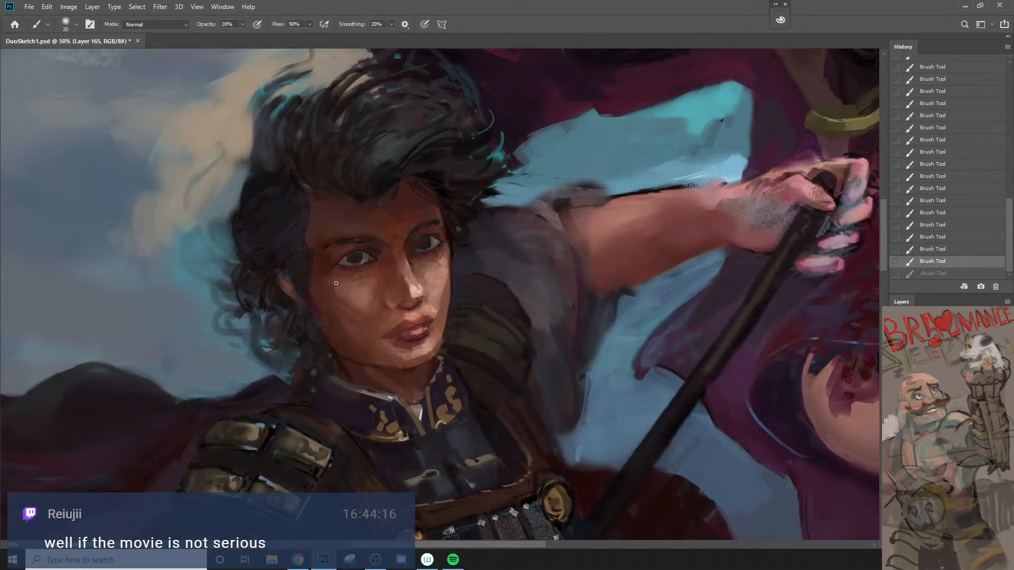
drag(336, 285, 331, 306)
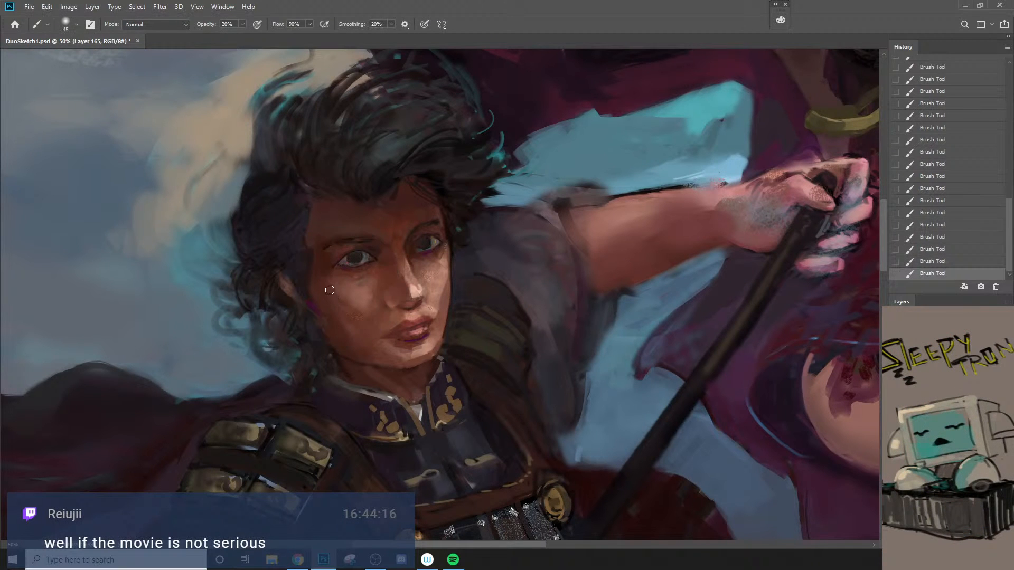
Step: Refine the edge between the spearman's shaded cheek and ear with a 9 px brush at 70% opacity
key(z)
alt+click(336, 333)
alt+click(337, 332)
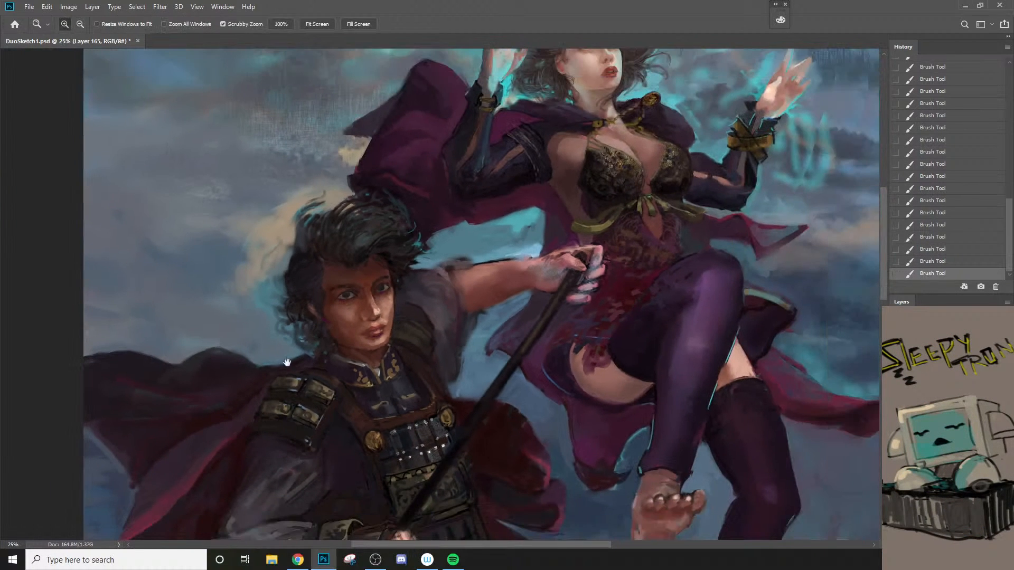
key(space)
drag(318, 378, 329, 347)
click(352, 214)
click(351, 215)
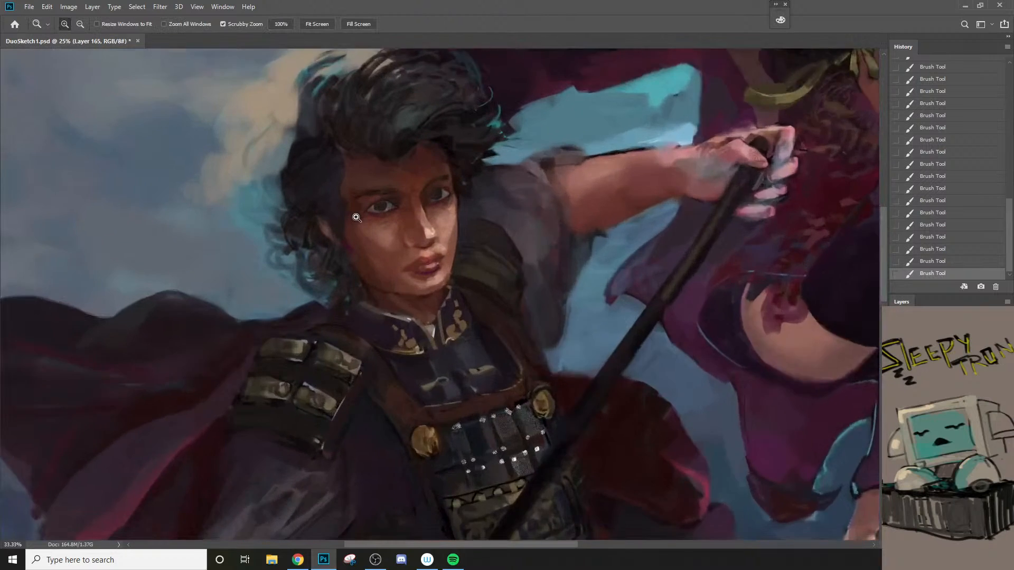
key(b)
key(bracketleft)
key(bracketleft)
key(bracketleft)
key(bracketleft)
key(bracketleft)
key(bracketleft)
key(bracketleft)
key(bracketleft)
key(bracketleft)
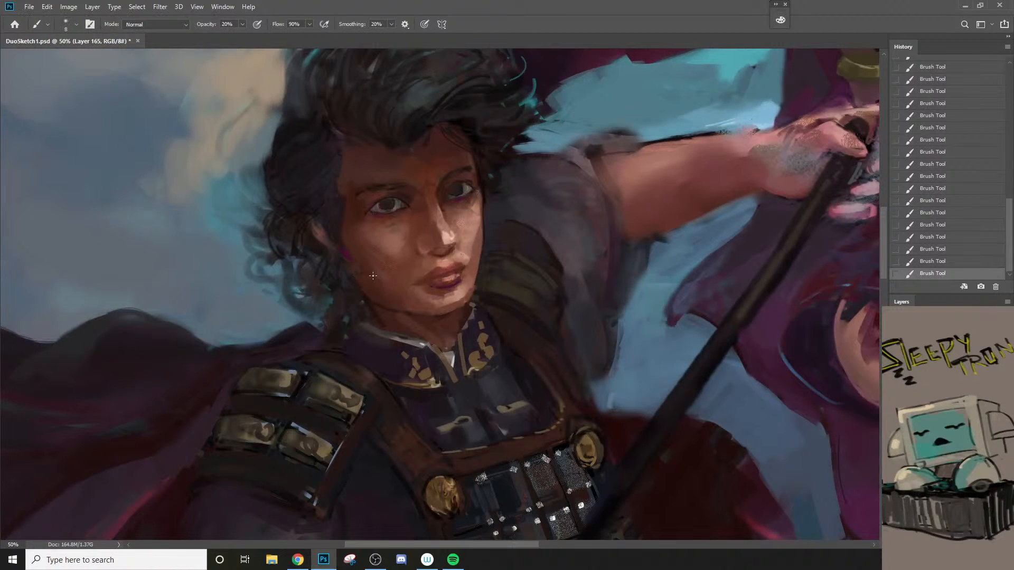
alt+click(344, 254)
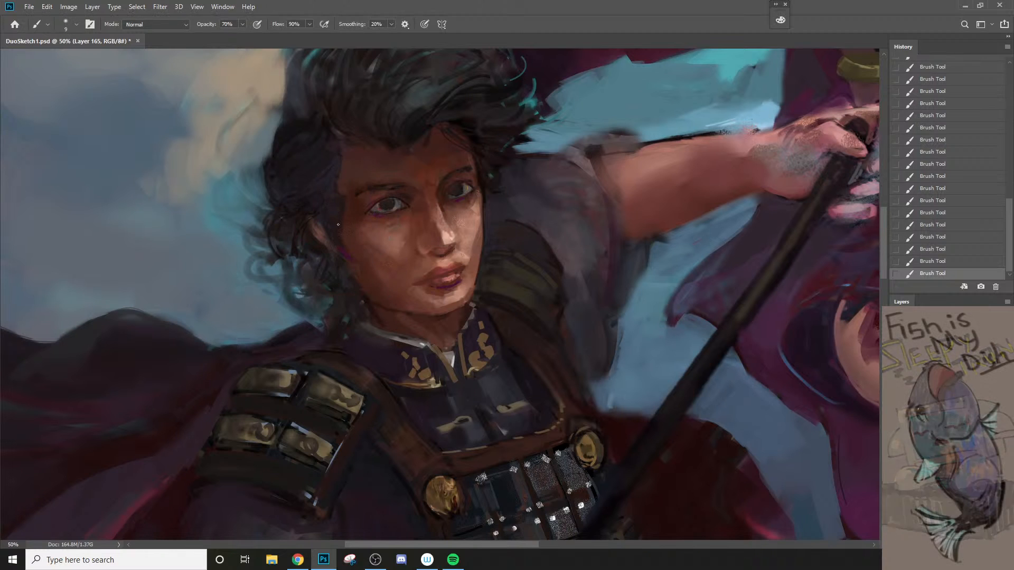
key(bracketleft)
key(bracketleft)
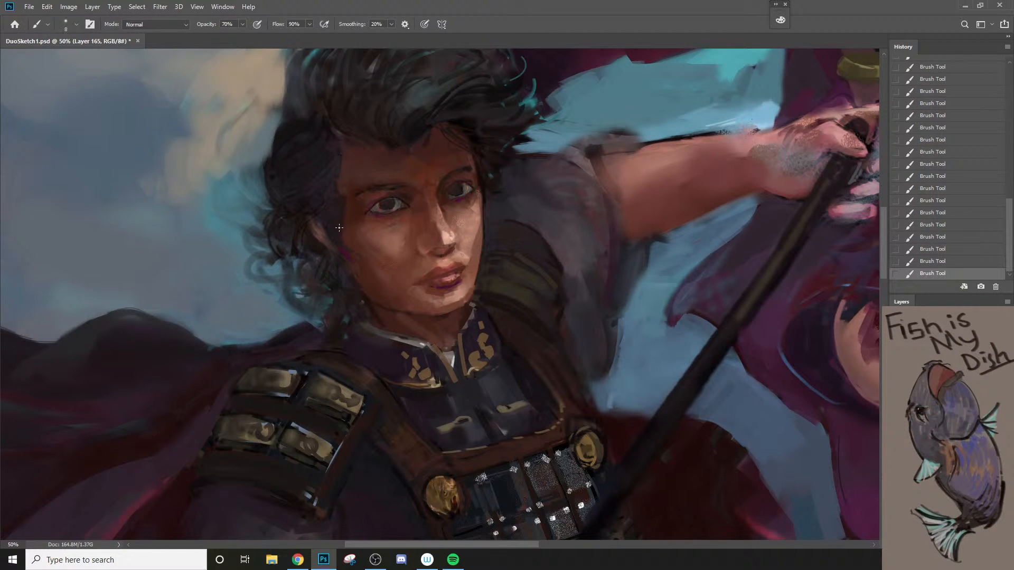
Step: Paint the dark hair below the ear along the jawline in a sampled tone, and check it against both figures
alt+click(317, 281)
key(bracketright)
key(bracketright)
mouse_move(330, 268)
mouse_down()
mouse_move(342, 292)
mouse_move(351, 291)
mouse_up()
key(bracketleft)
key(z)
alt+click(343, 307)
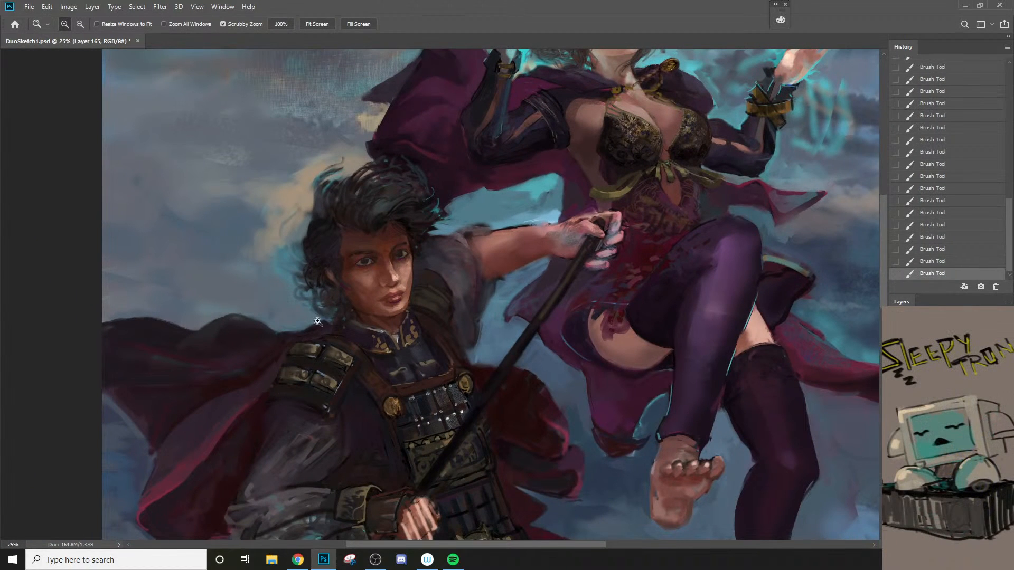
click(335, 299)
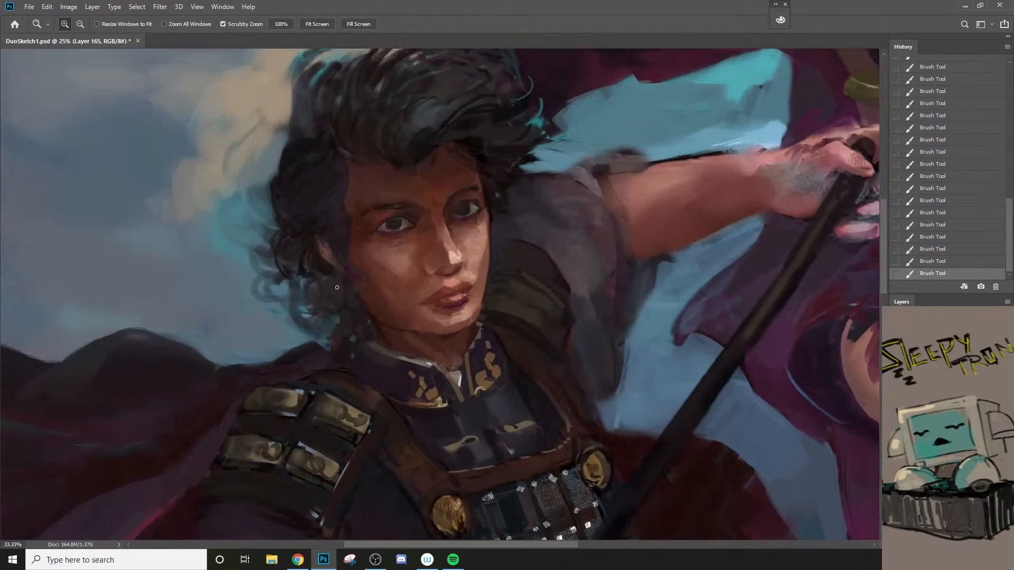
Step: Refine the dark curls around the spearman's ear in a sampled hair tone with a small brush at 70% opacity
key(b)
key(bracketleft)
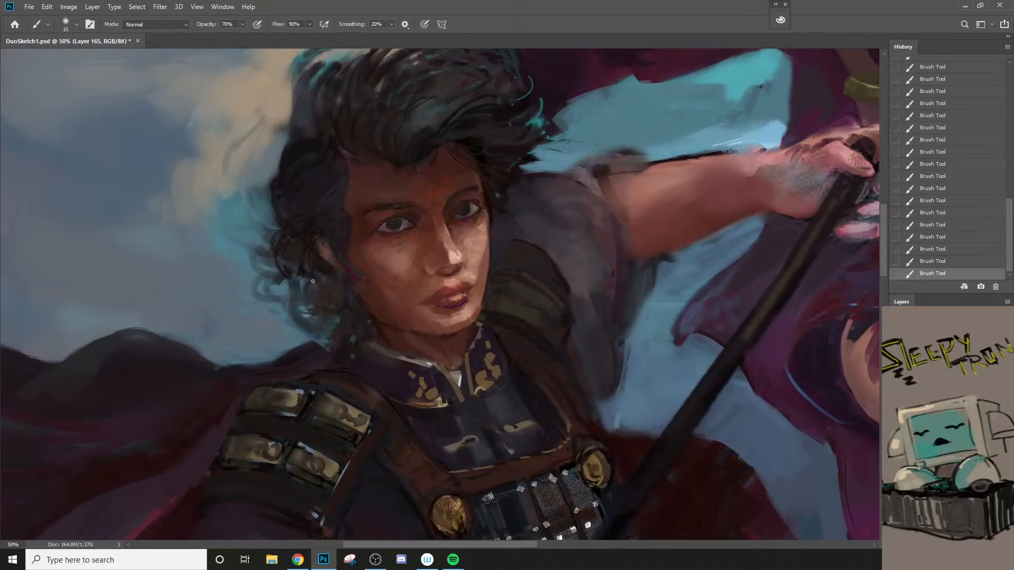
key(bracketright)
key(bracketleft)
key(bracketleft)
alt+click(308, 231)
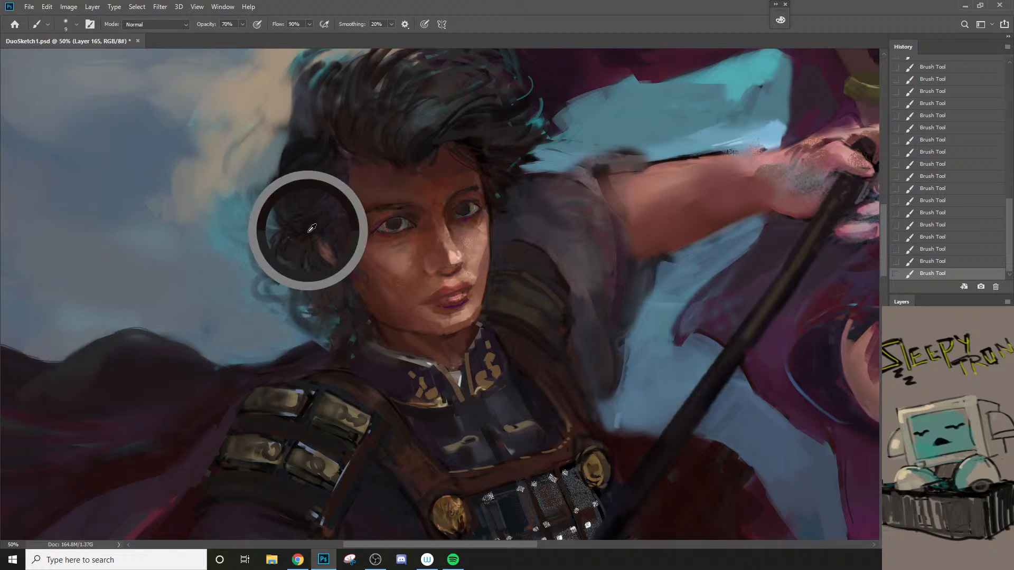
key(bracketright)
drag(319, 242, 334, 257)
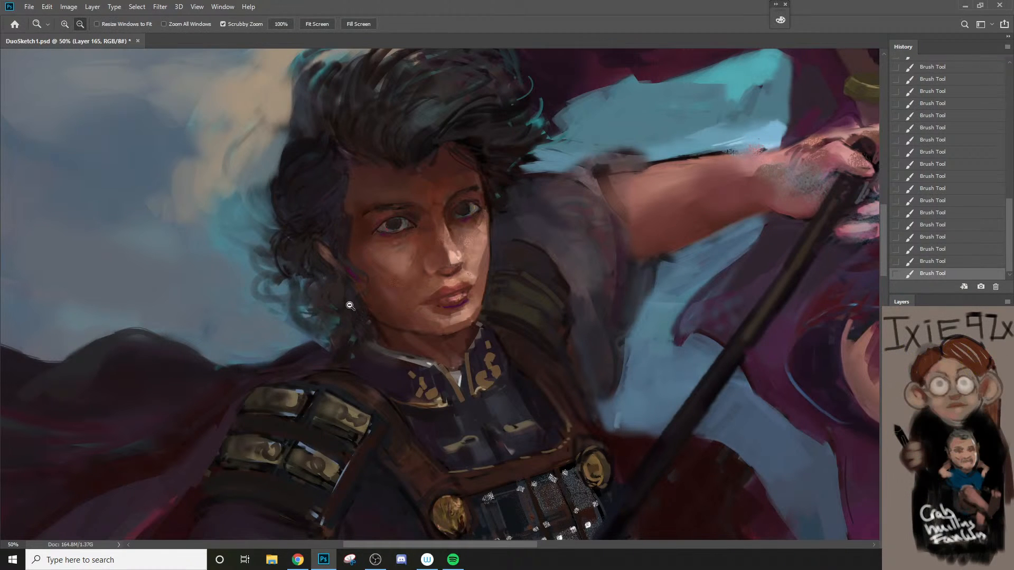
ctrl+alt+click(348, 301)
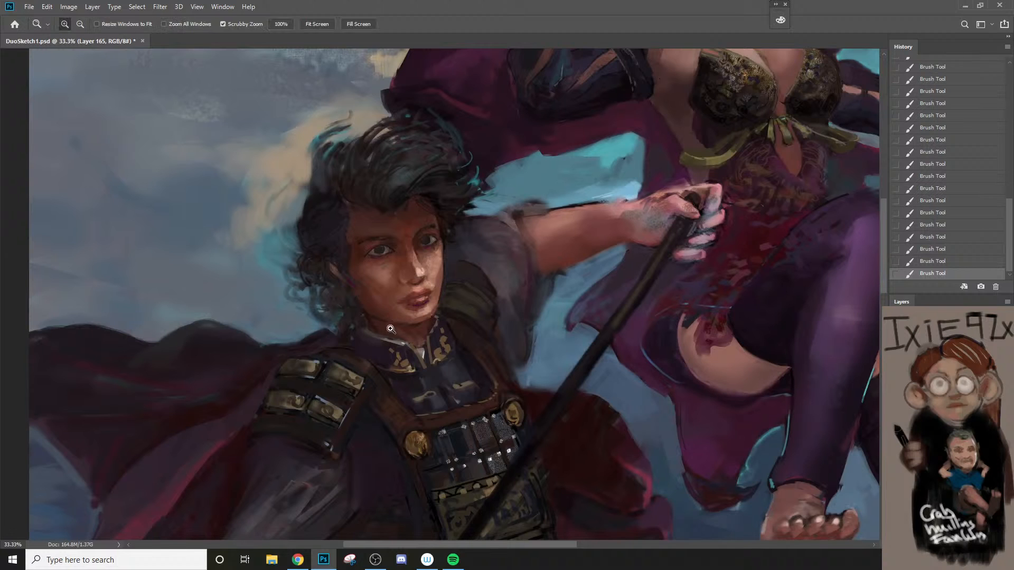
Step: Touch up the dark area where the spearman's hair meets his collar and shoulder in a sampled tone at 70% opacity
ctrl+click(338, 364)
key(bracketright)
alt+click(356, 325)
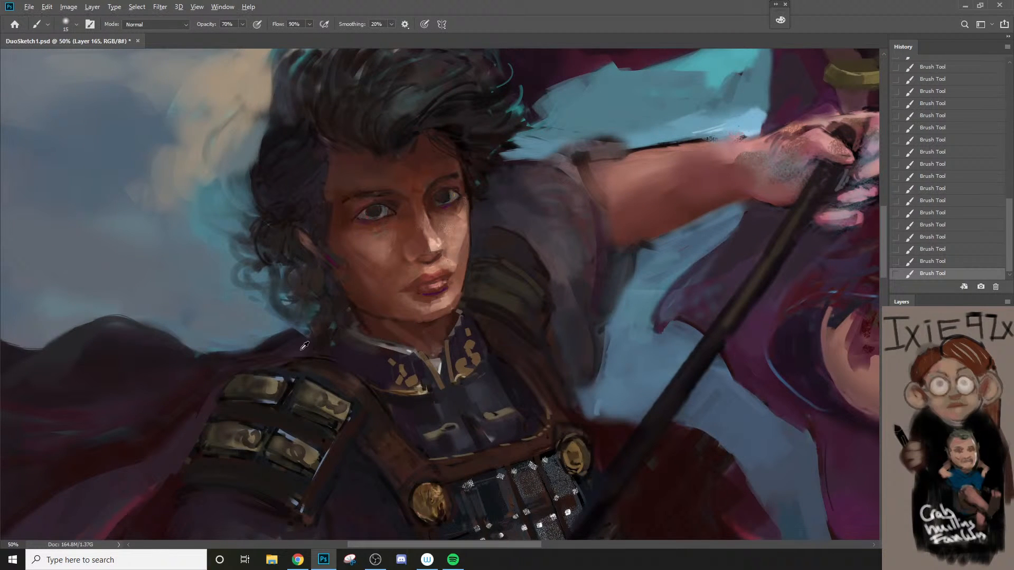
key(bracketright)
key(bracketright)
key(bracketright)
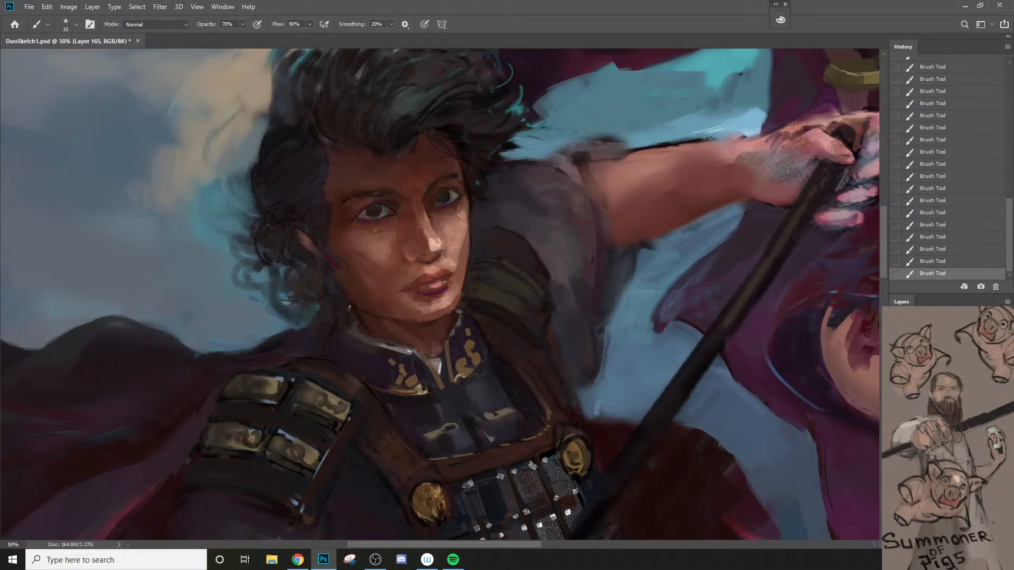
Step: Compare the painting with and without the last stroke beside the spearman's collar, viewing both figures
key(z)
drag(349, 307, 312, 455)
key(ctrl+z)
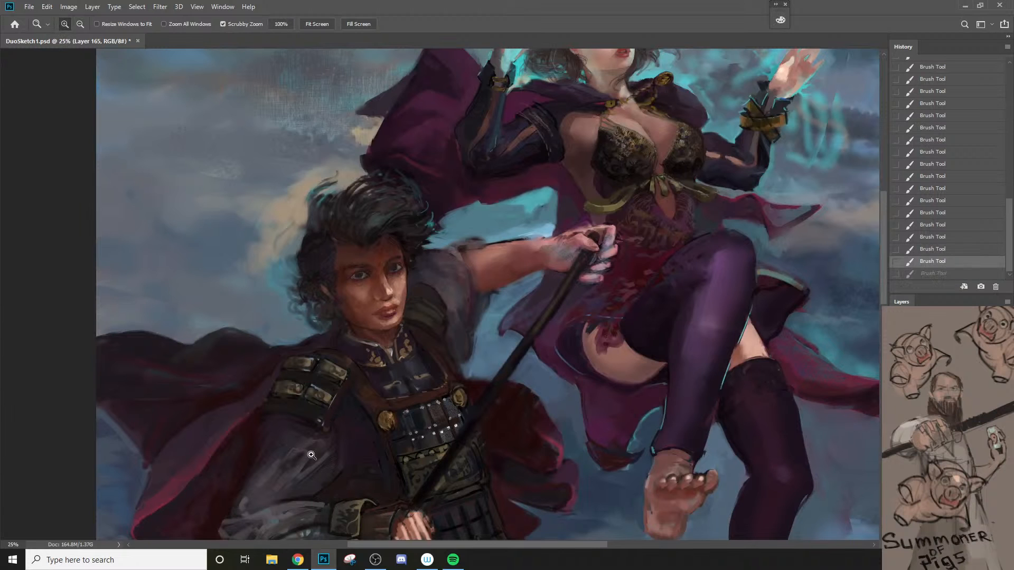
click(349, 370)
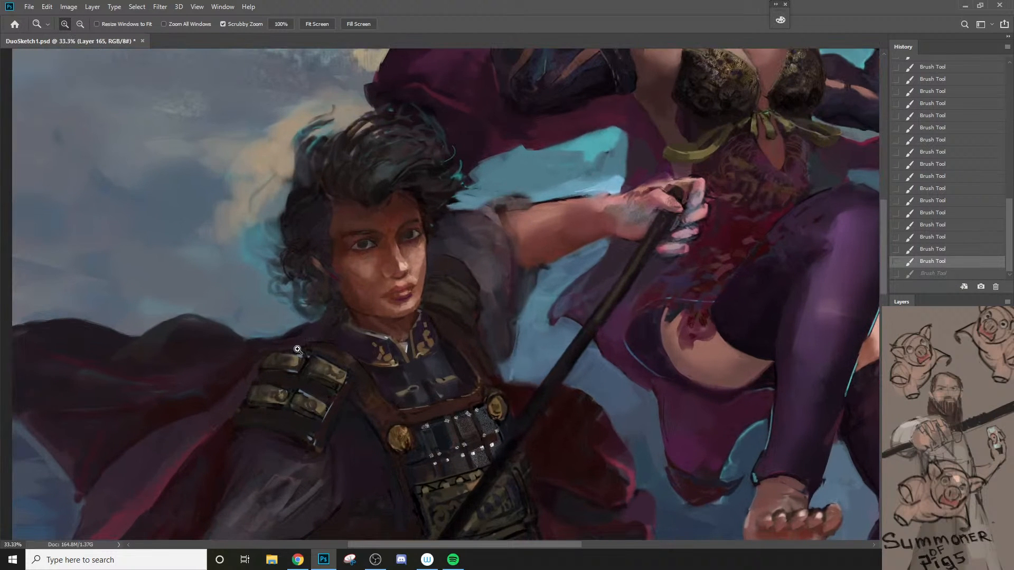
key(b)
key(ctrl+shift+z)
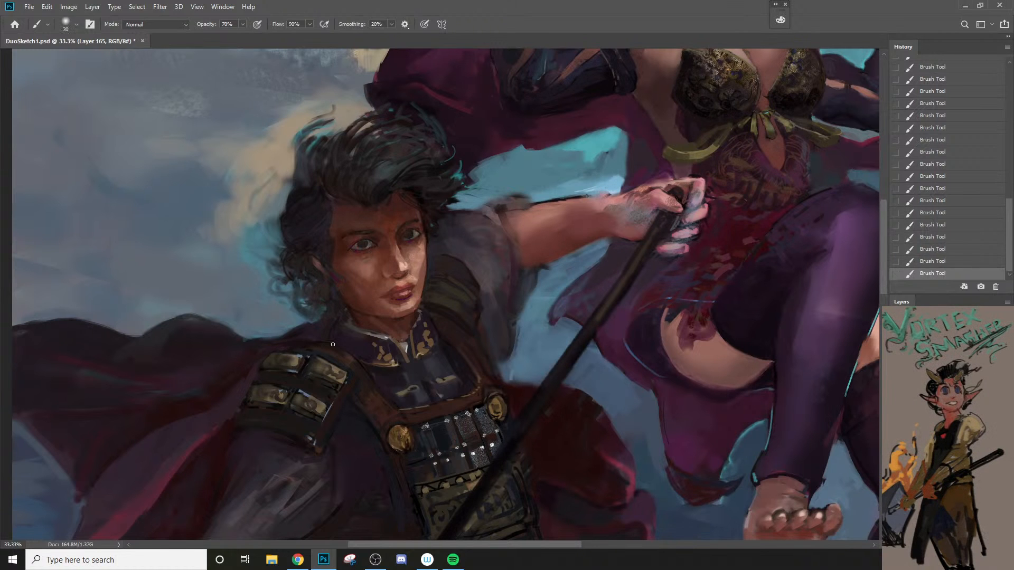
key(z)
alt+click(325, 393)
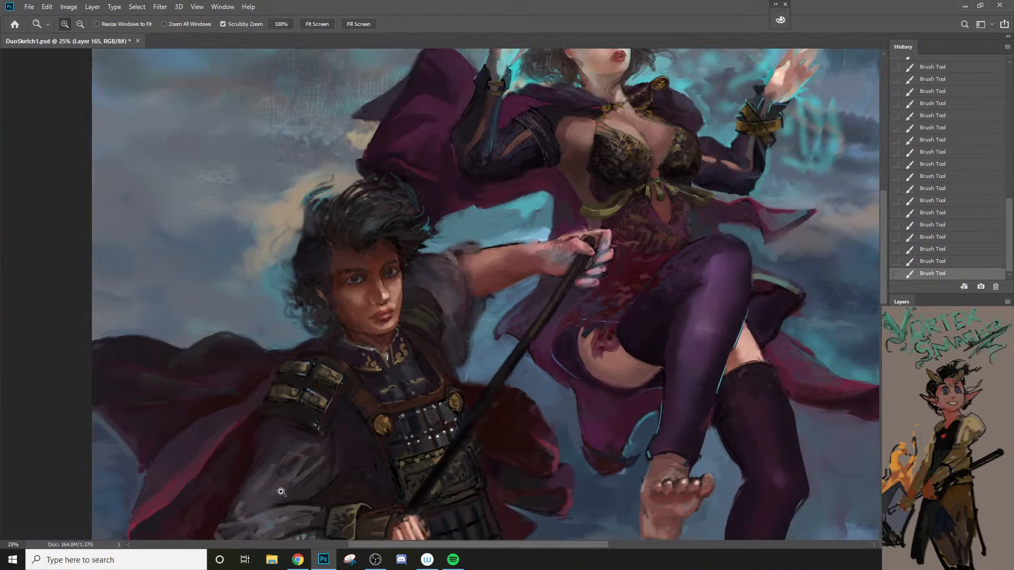
click(287, 419)
Step: Paint around the top edge of the spearman's shoulder armor in a sampled dark tone, enlarging the brush to 60 px
key(b)
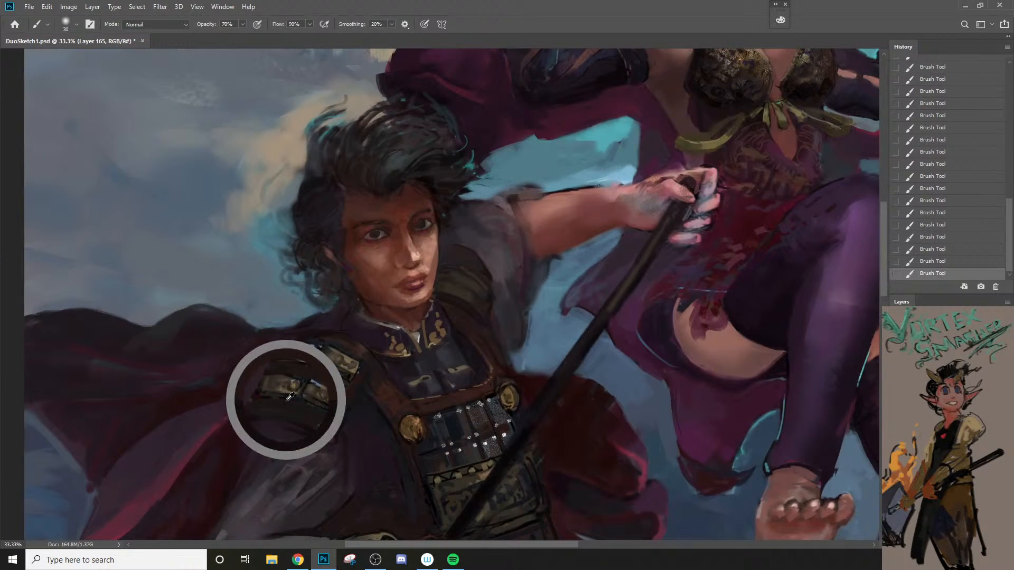
key(])
key(])
key(])
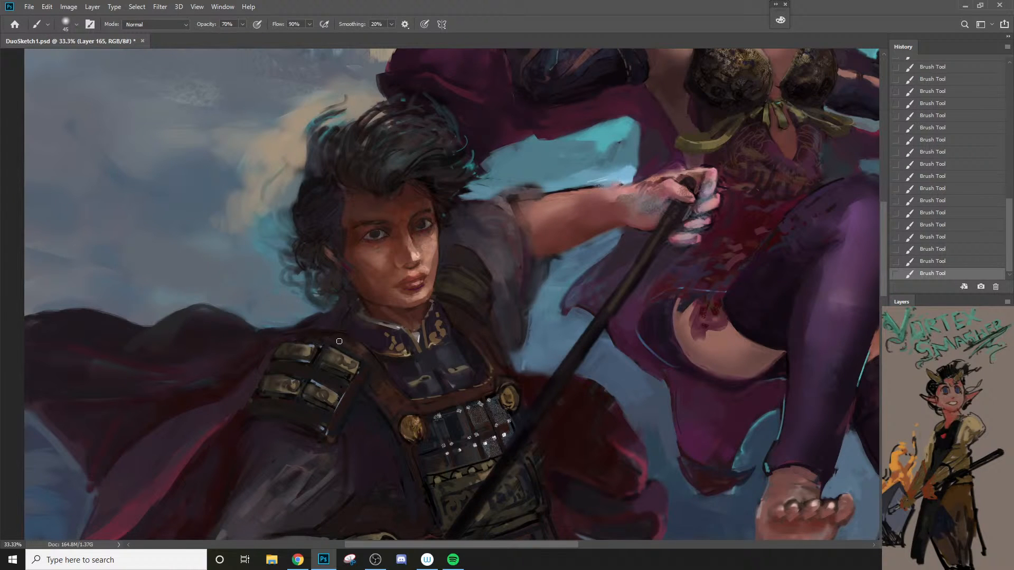
key(])
key(])
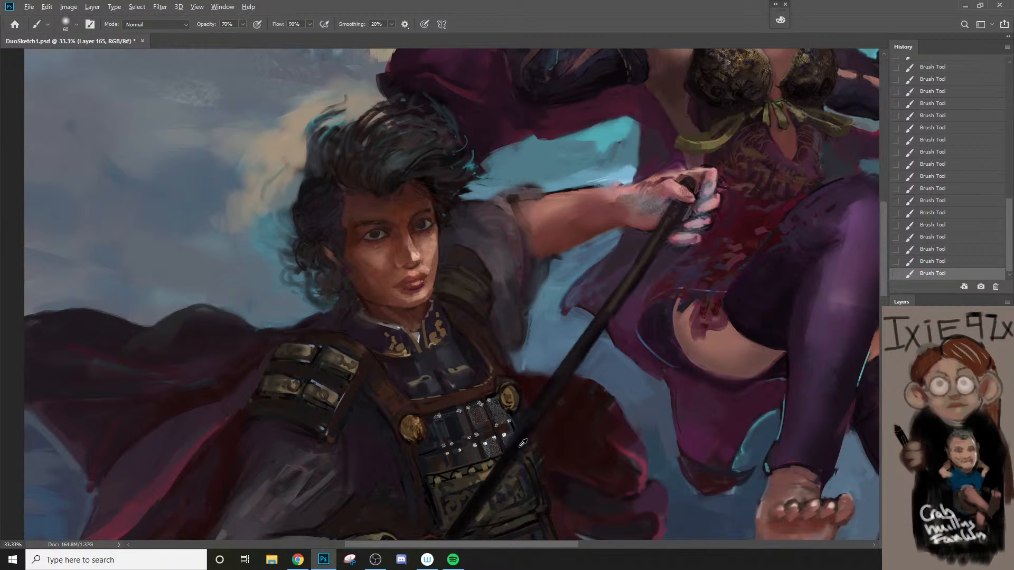
Step: Refine the brown strap beside the shoulder plates with a smaller brush, undoing the last stroke
key([)
key([)
key([)
key([)
mouse_move(361, 380)
mouse_down()
mouse_move(372, 360)
mouse_move(370, 375)
mouse_up()
key([)
key(ctrl+z)
key(])
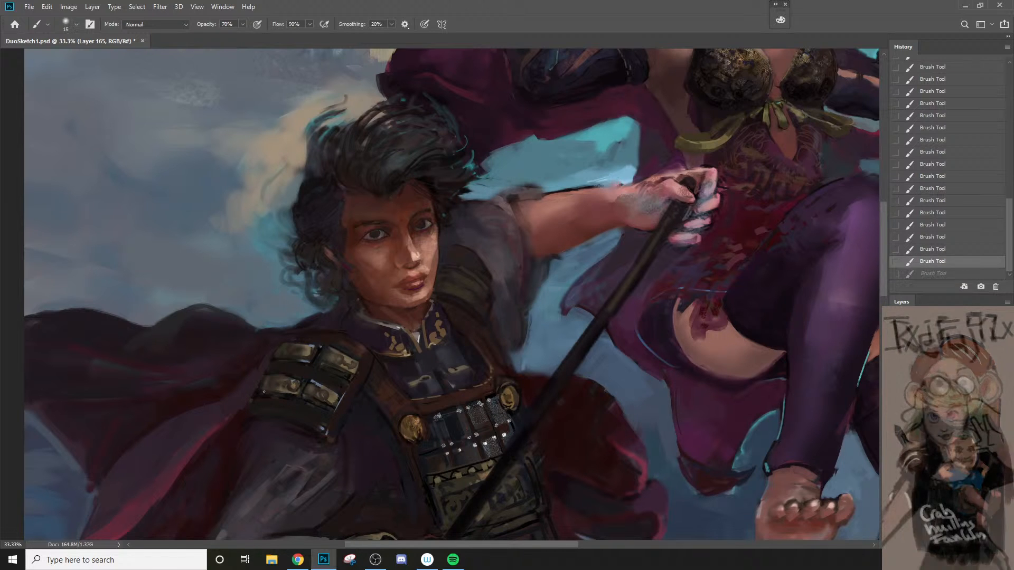
Step: Paint a thin dark line across the gap between the upper and lower shoulder plates with a 10 px brush, redoing unsatisfactory strokes
drag(263, 391, 290, 394)
drag(274, 361, 334, 372)
key(ctrl+z)
key(])
key(ctrl+z)
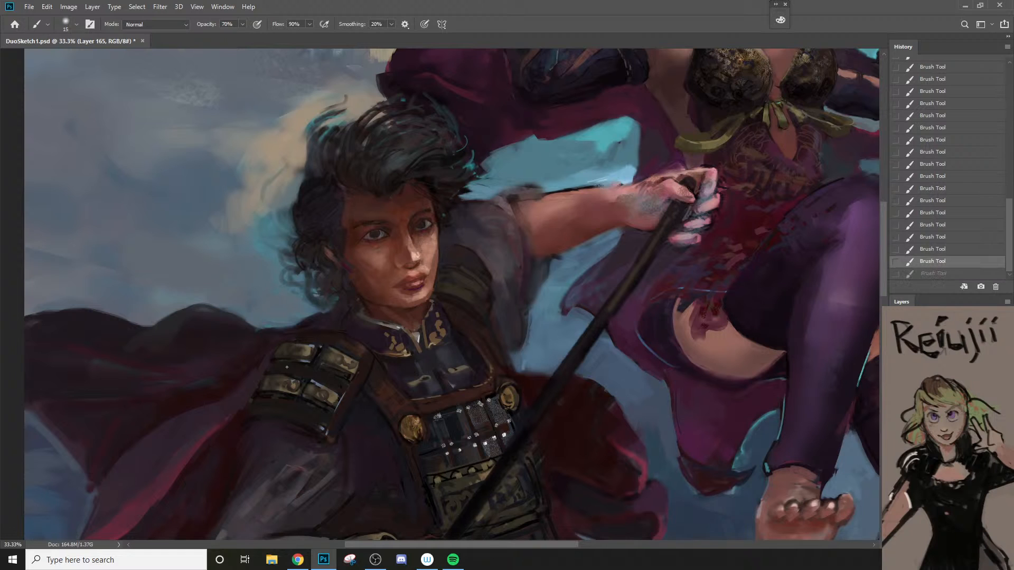
drag(274, 361, 337, 373)
key(ctrl+z)
key([)
key([)
drag(274, 361, 341, 381)
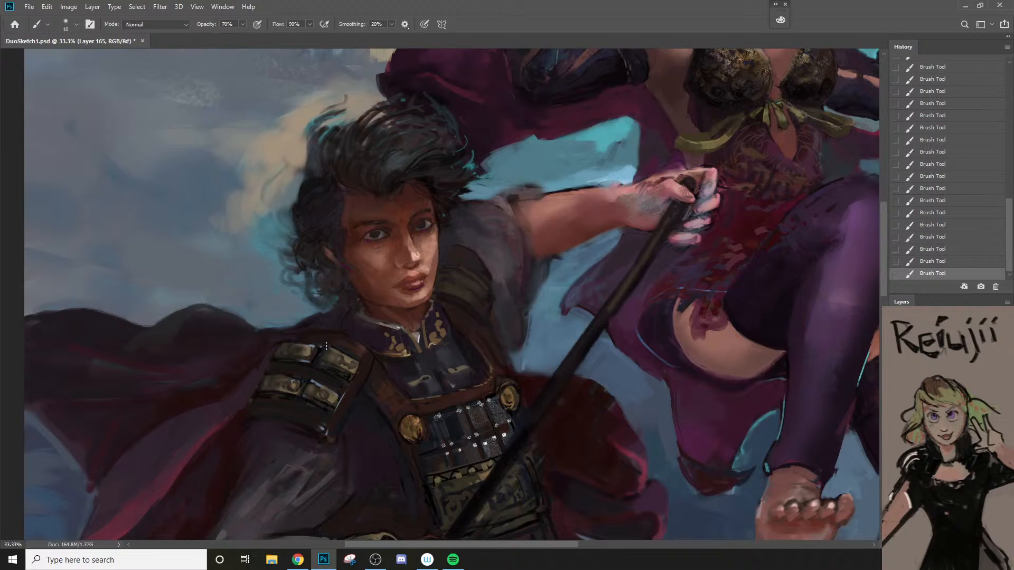
Step: Define the edges of the shoulder plates nearest the chest with an 8 px brush, redoing the stroke on the lower plate
key(bracketright)
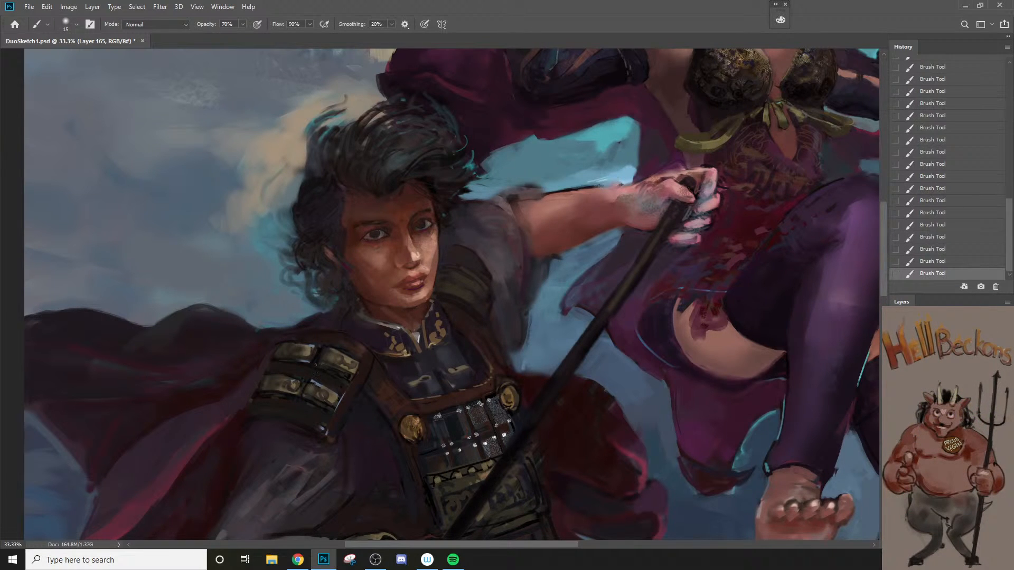
key(bracketright)
mouse_move(357, 360)
mouse_down()
mouse_move(342, 396)
mouse_move(350, 381)
mouse_up()
key(ctrl+z)
key(bracketleft)
key(bracketleft)
key(bracketleft)
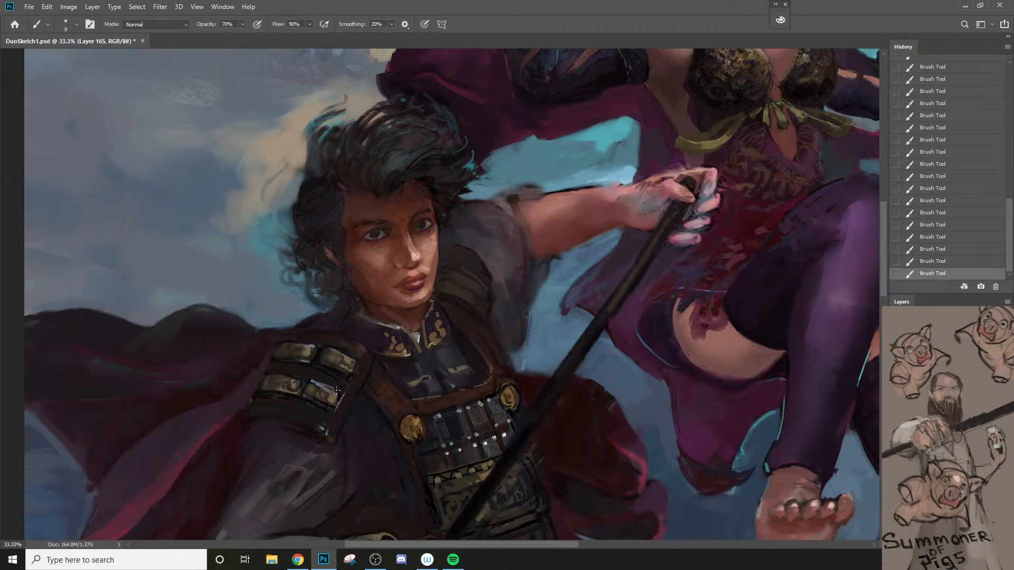
key(ctrl+z)
drag(318, 384, 343, 397)
Step: Rework the upper shoulder plate nearest the collar with a 25 px brush, and sample tones from the lower plates
key(bracketright)
key(bracketright)
drag(330, 358, 346, 350)
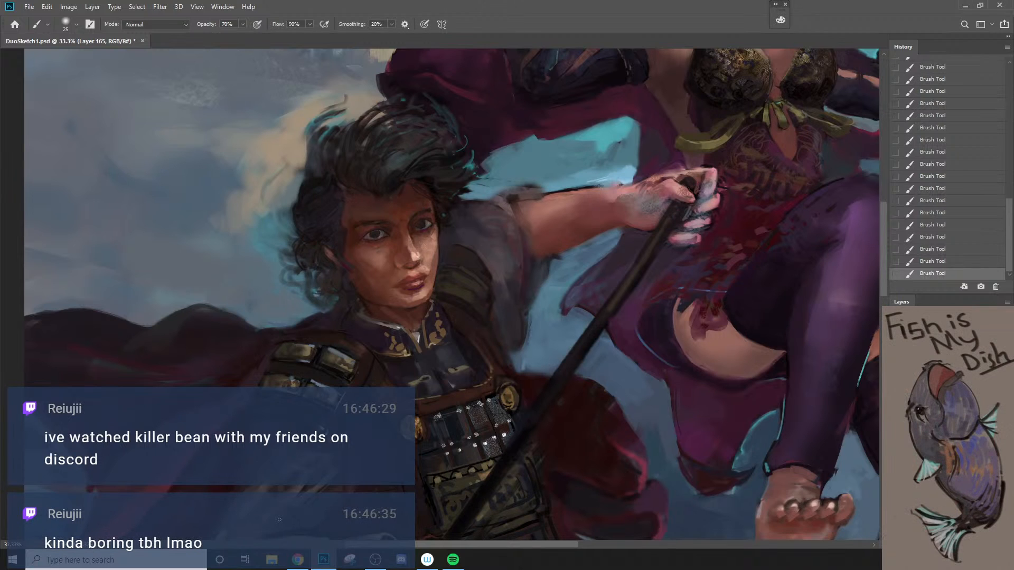
alt+click(291, 376)
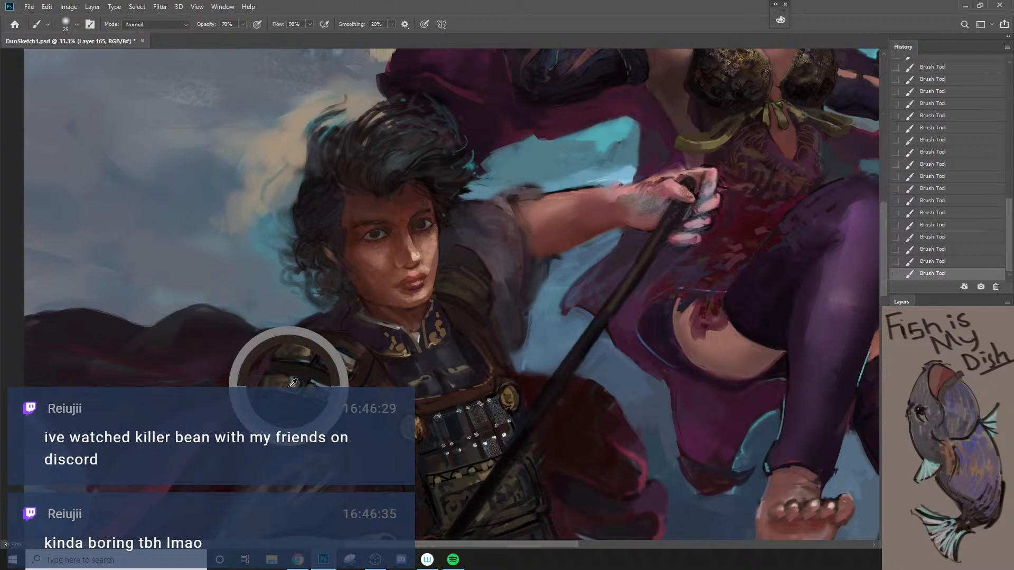
alt+click(283, 385)
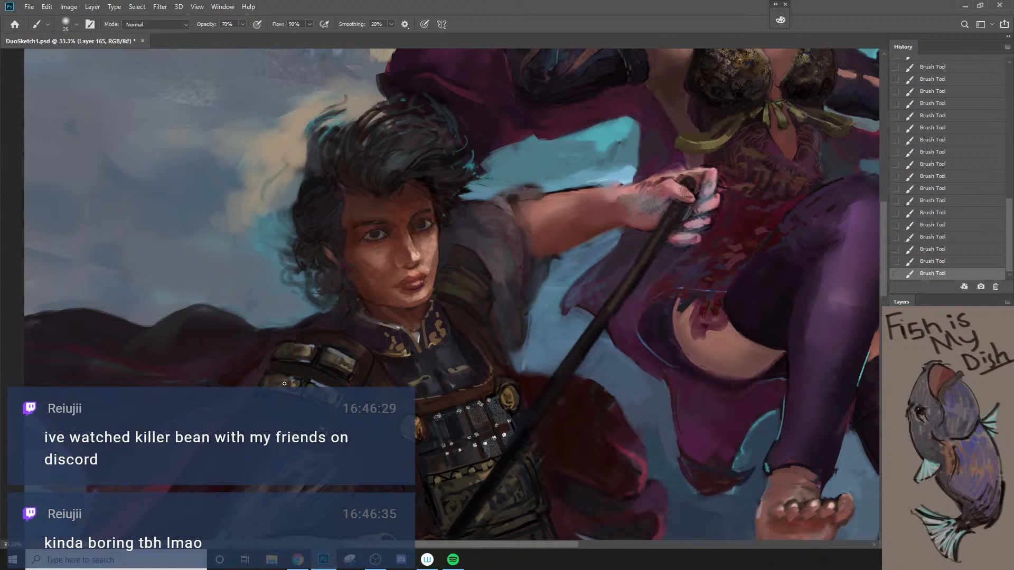
Step: Sample the brown shadow between the spearman's eyes and touch up the upper outer shoulder plate
alt+click(404, 215)
key(bracketright)
alt+click(291, 349)
key(bracketleft)
key(bracketleft)
key(bracketleft)
key(bracketleft)
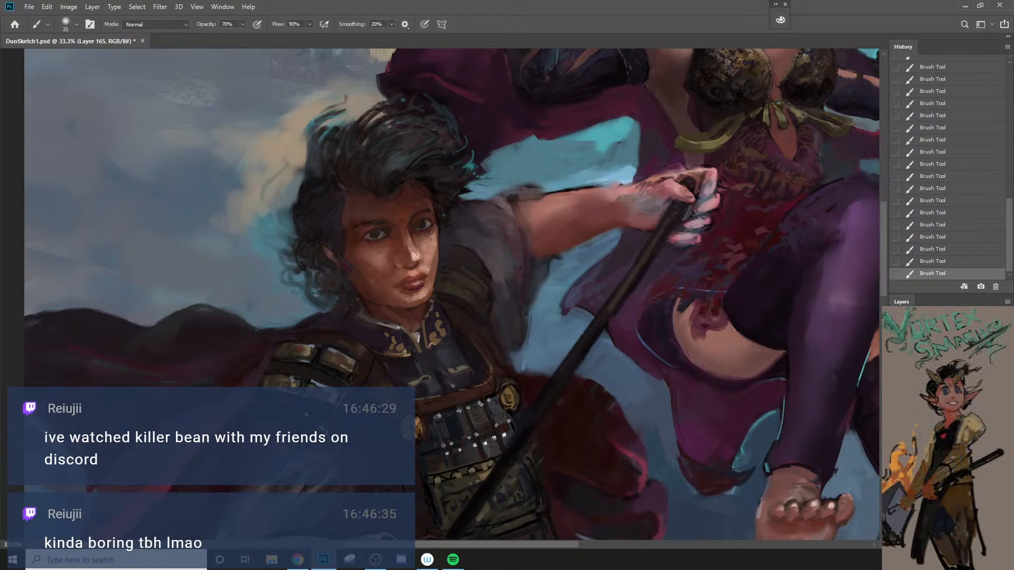
Step: Paint the dark backing around the shoulder plates in sampled tones, enlarging the brush to 40 px
alt+click(317, 389)
key(bracketright)
key(bracketright)
key(bracketright)
alt+click(281, 380)
key(bracketright)
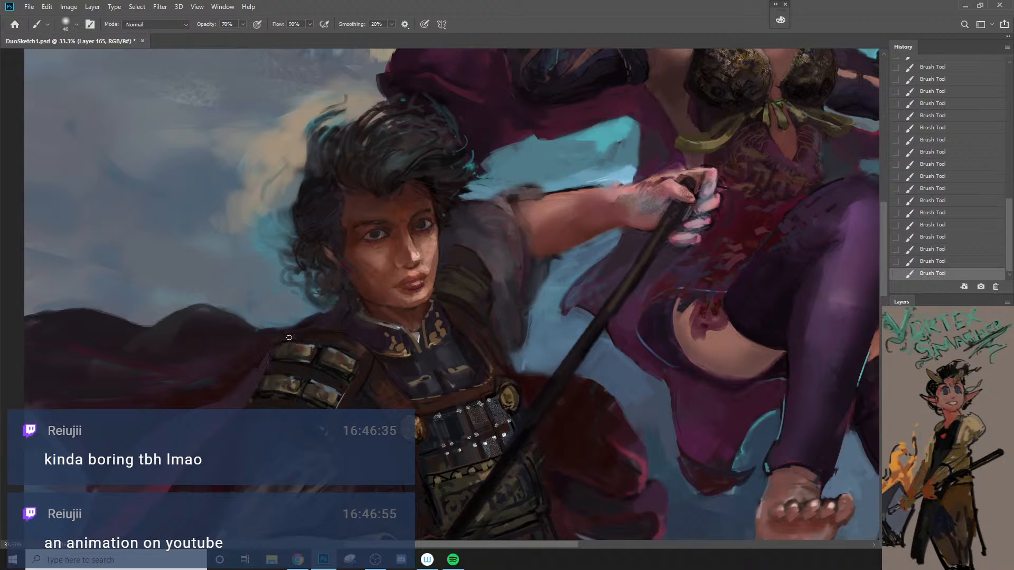
Step: Clean up the shoulder armor's outer edge against the cape in a sampled cape tone with a 25 px brush
key(bracketleft)
key(bracketleft)
key(bracketleft)
key(bracketleft)
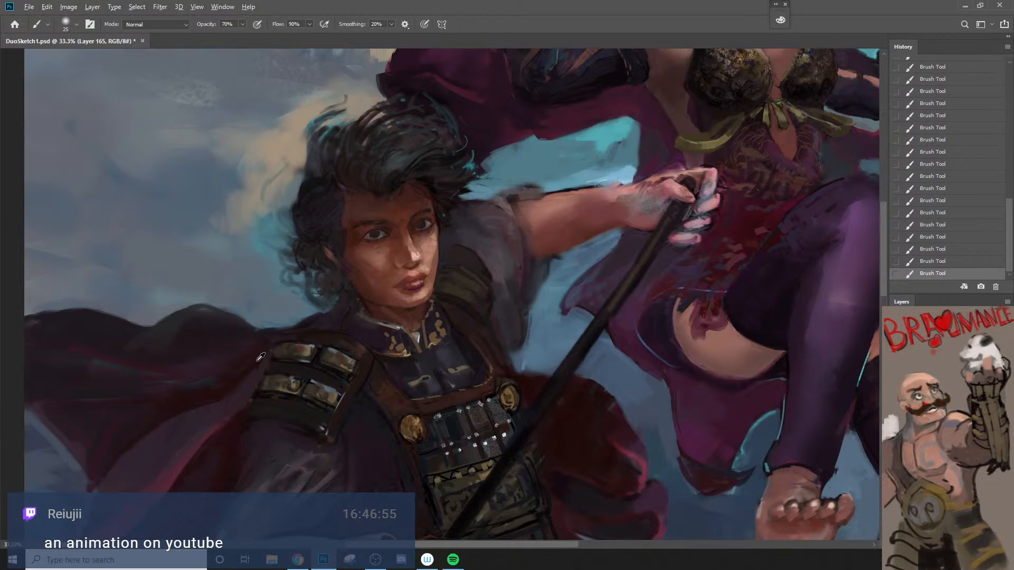
alt+click(260, 359)
key(bracketright)
key(bracketright)
key(bracketright)
Step: Add fine marks to the upper outer shoulder plate with an 8 px brush, and check them against both figures
key(bracketleft)
key(bracketleft)
key(bracketleft)
key(bracketleft)
key(bracketleft)
key(bracketleft)
key(bracketleft)
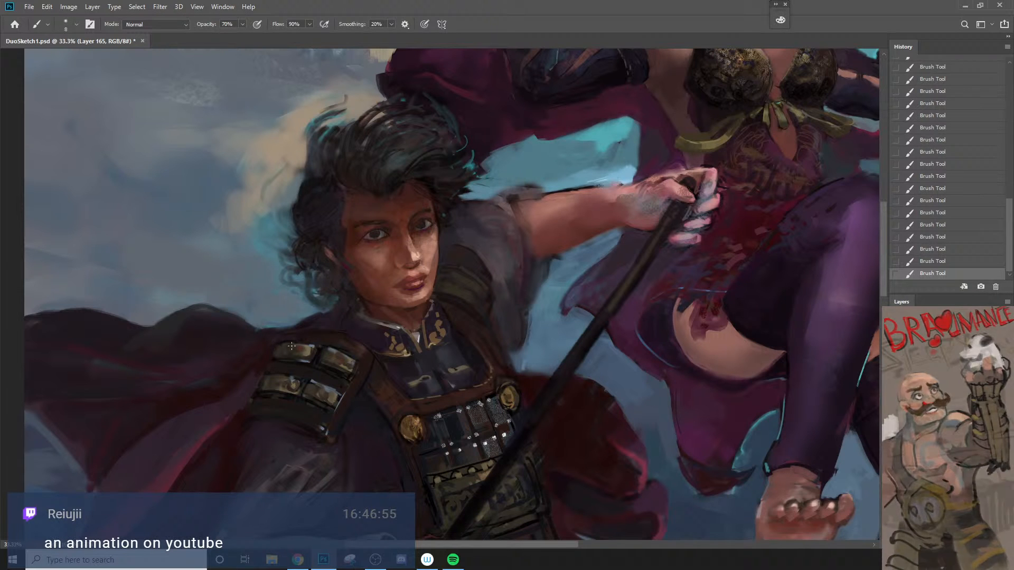
key(bracketright)
key(bracketright)
key(bracketright)
key(bracketright)
key(z)
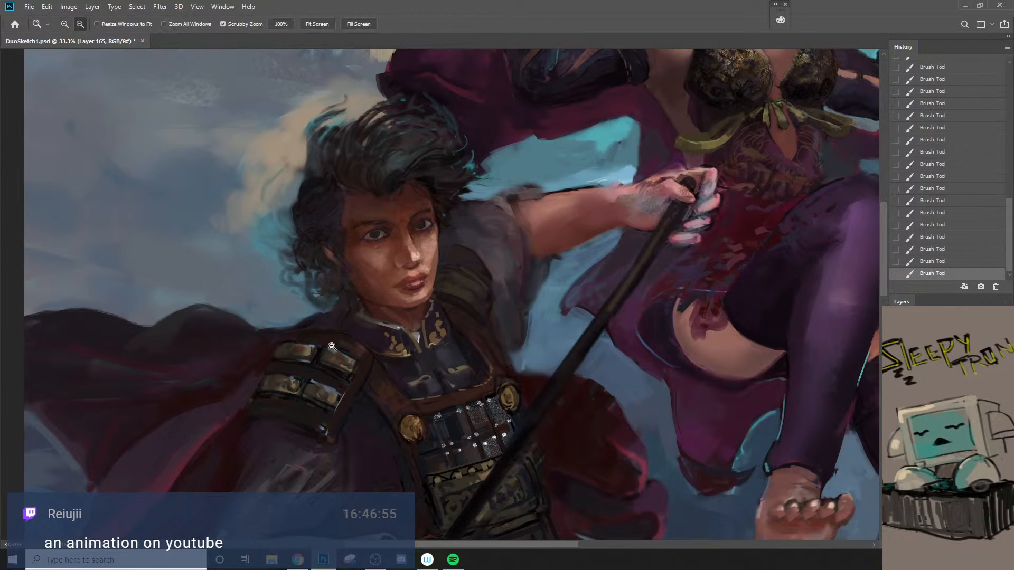
alt+click(328, 344)
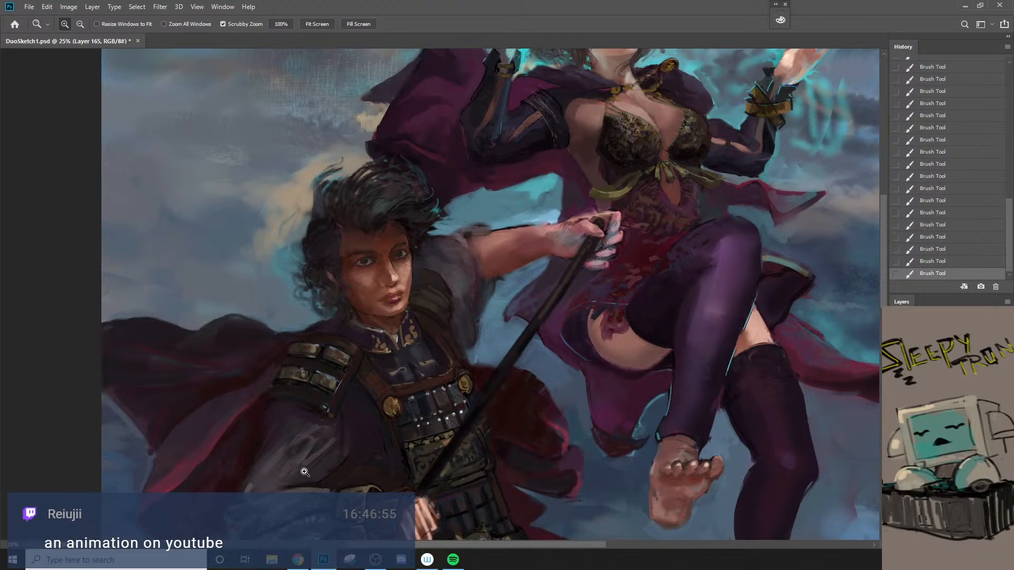
click(332, 377)
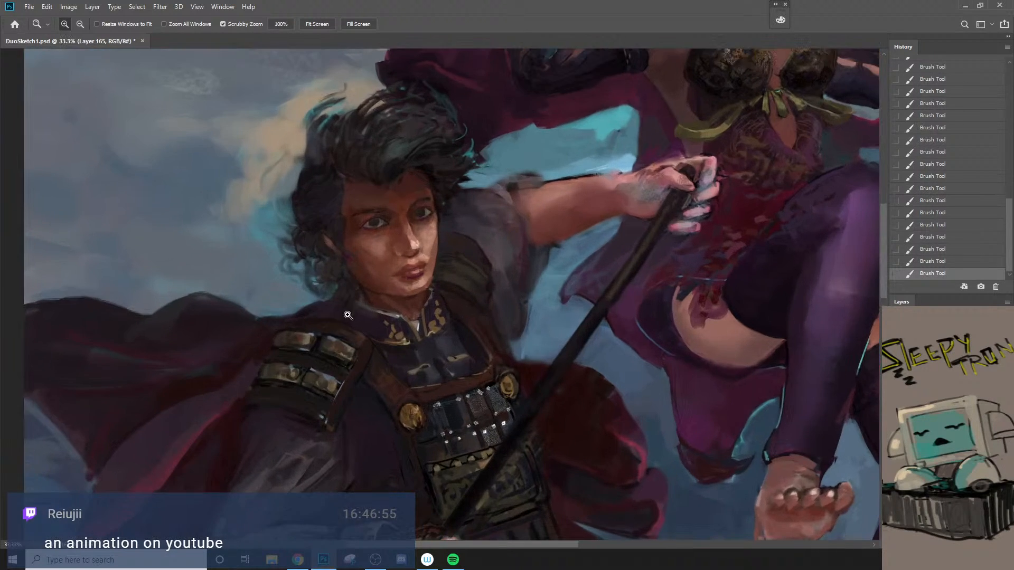
Step: Paint the dark seam between the shoulder plates down through the lower padding with a 10 px brush, replacing the undone attempt
key(b)
key(bracketleft)
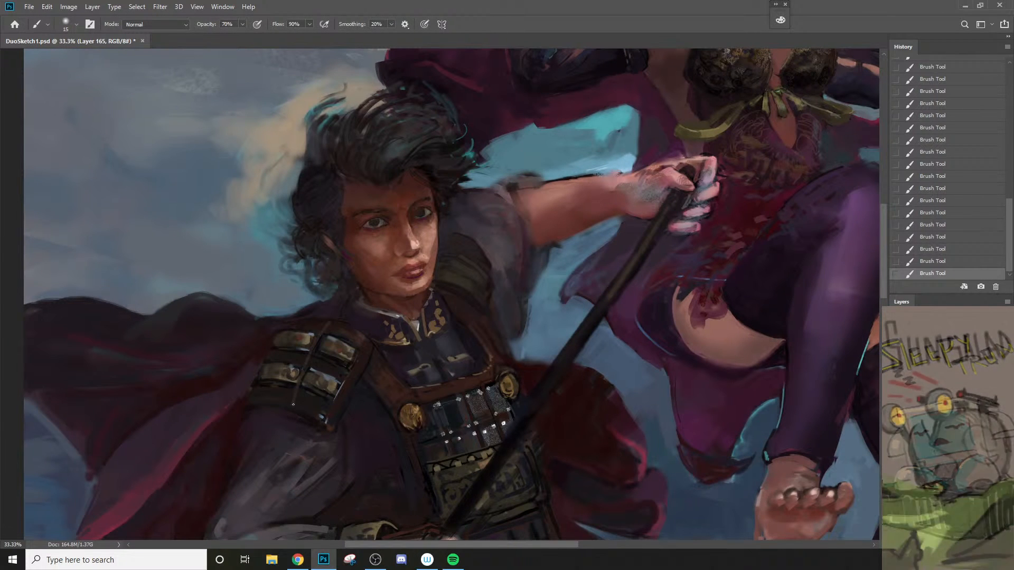
key(ctrl+z)
key(bracketleft)
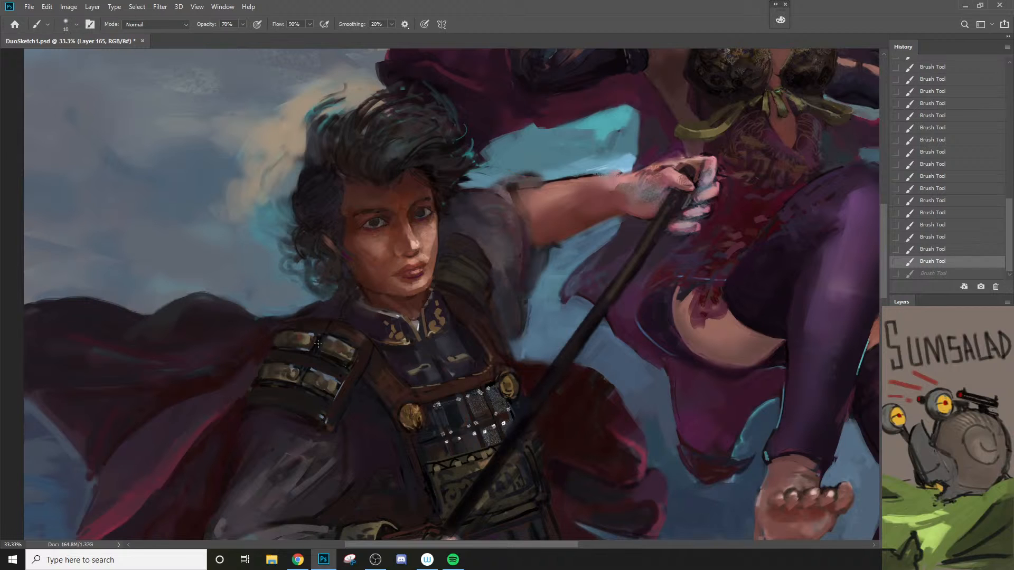
drag(294, 402, 276, 465)
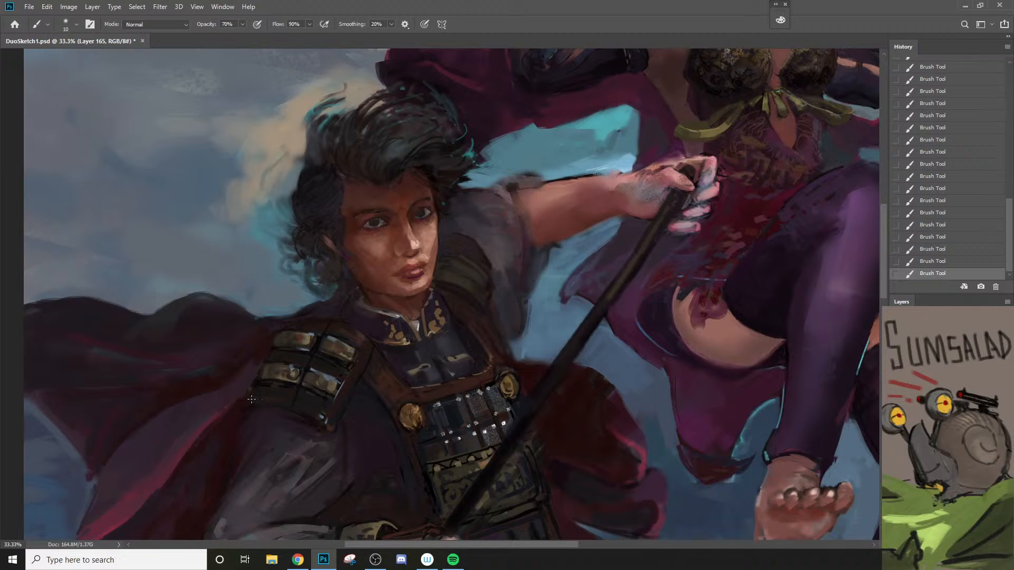
Step: Outline the shoulder armor's bottom flap with a 20 px brush and fill it in a sampled dark tone at 25 px
key(bracketright)
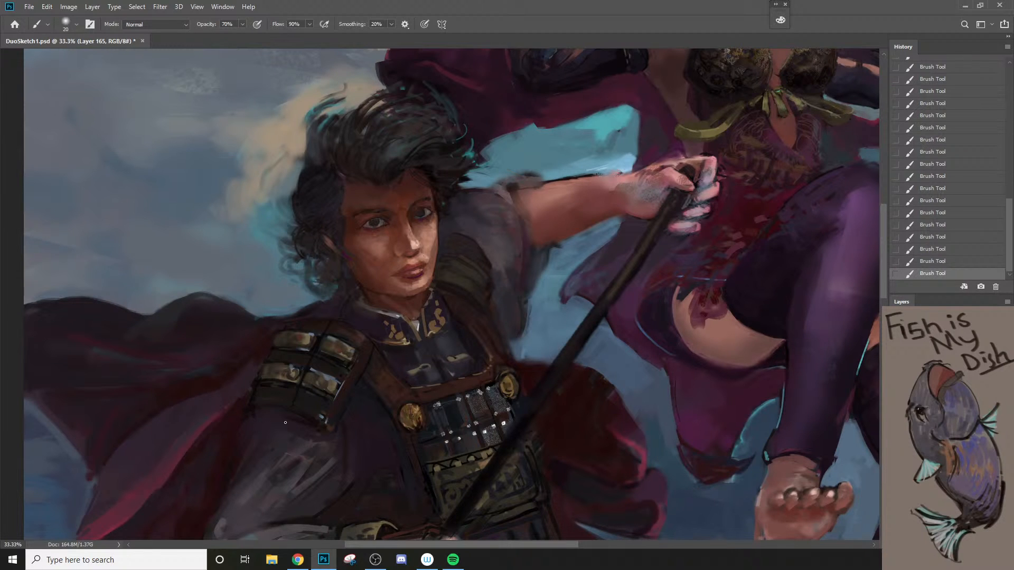
mouse_move(253, 418)
mouse_down()
mouse_move(291, 421)
mouse_move(344, 389)
mouse_up()
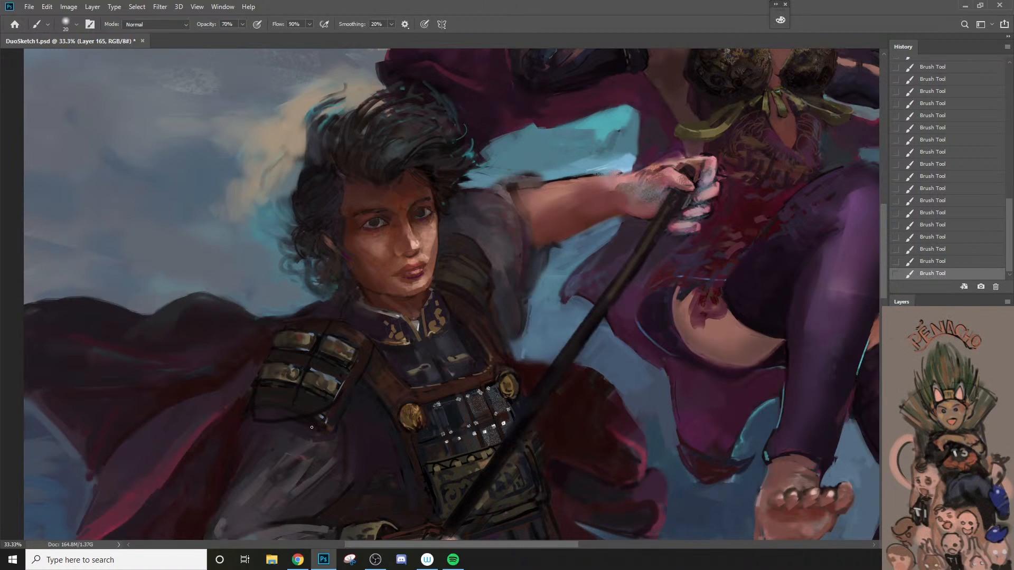
key(bracketright)
alt+click(271, 400)
key(bracketright)
key(bracketright)
key(bracketright)
key(bracketleft)
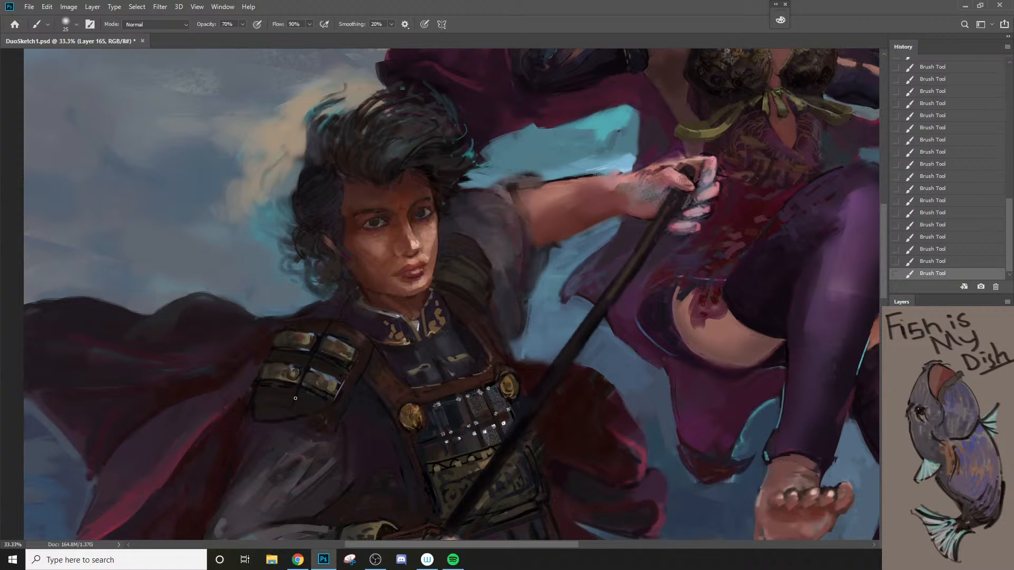
drag(254, 412, 337, 399)
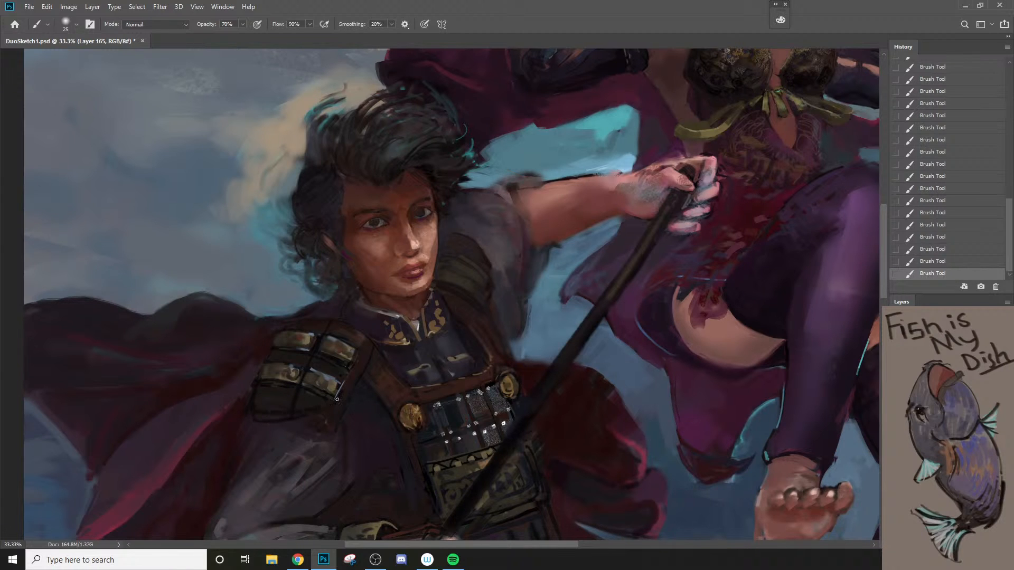
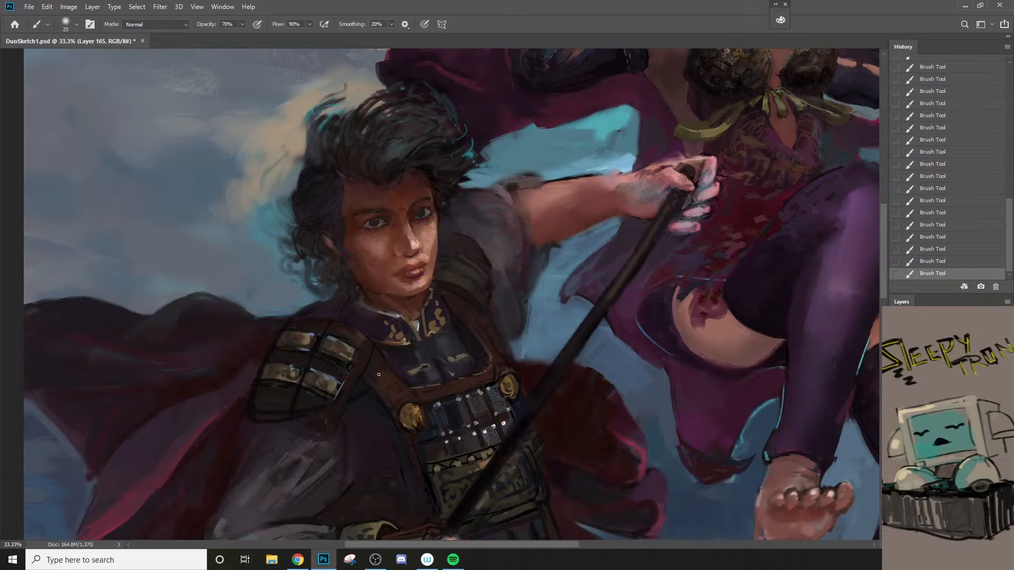
Step: Paint the brown leather along the shoulder armor's inner edge, using a sampled dark tone and a 35 px brush
drag(376, 352, 377, 387)
alt+click(357, 368)
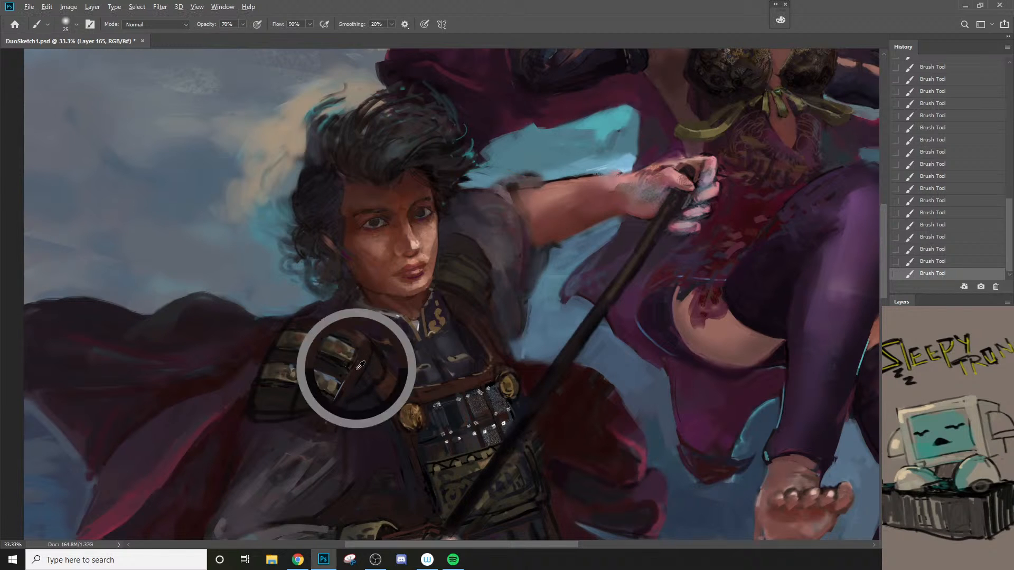
key(bracketright)
key(bracketright)
key(bracketright)
key(bracketleft)
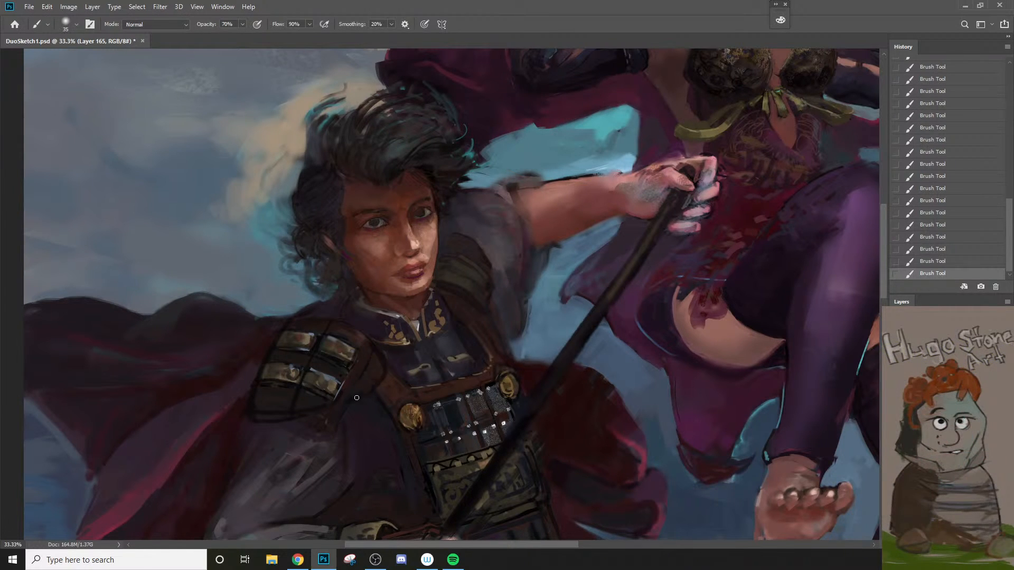
Step: Blend the upper sleeve below the shoulder armor in a sampled tone at 40 px, and touch up the bottom flap at 20 px
alt+click(310, 425)
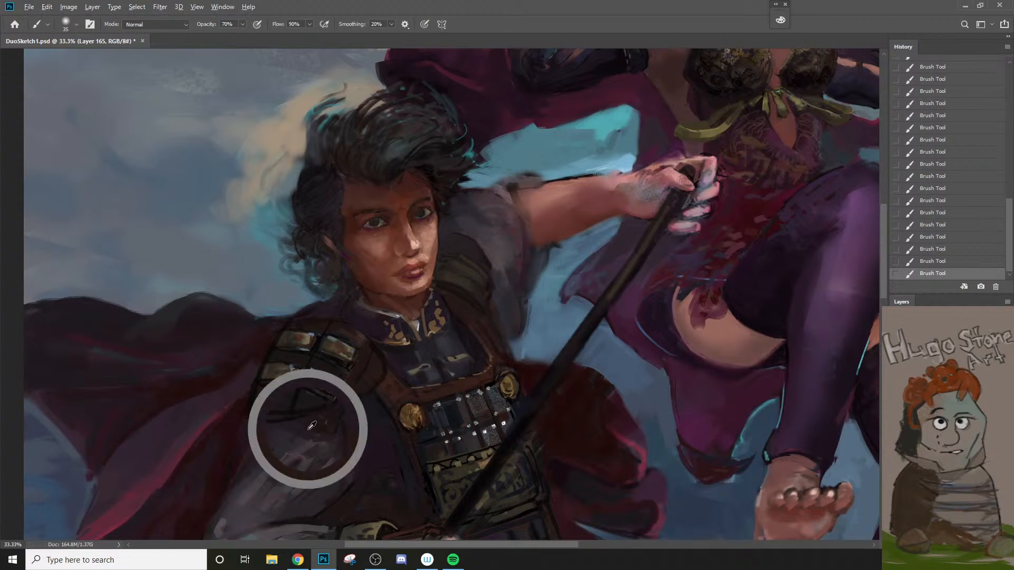
key(bracketright)
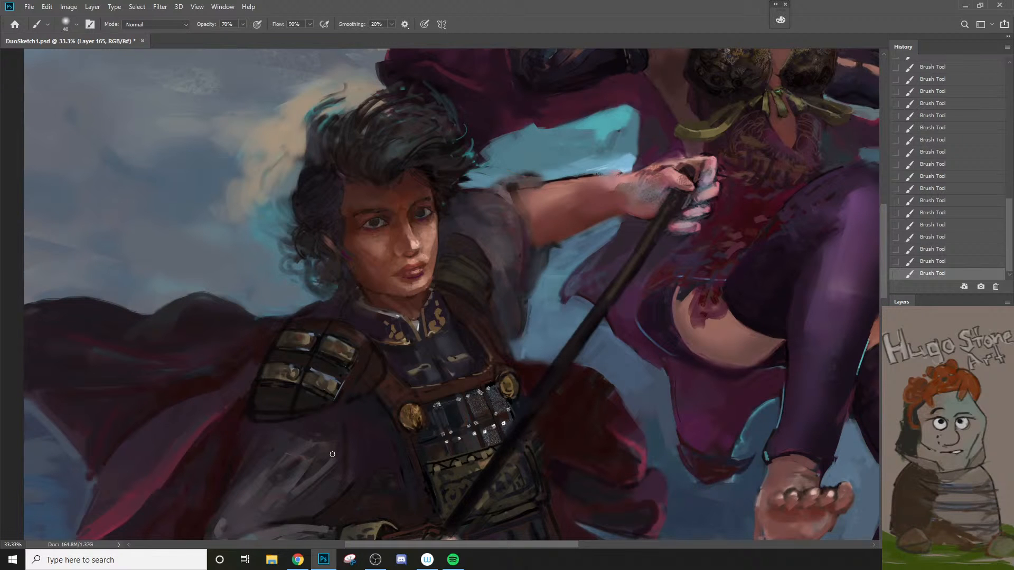
alt+click(278, 389)
key(bracketleft)
key(bracketleft)
key(bracketleft)
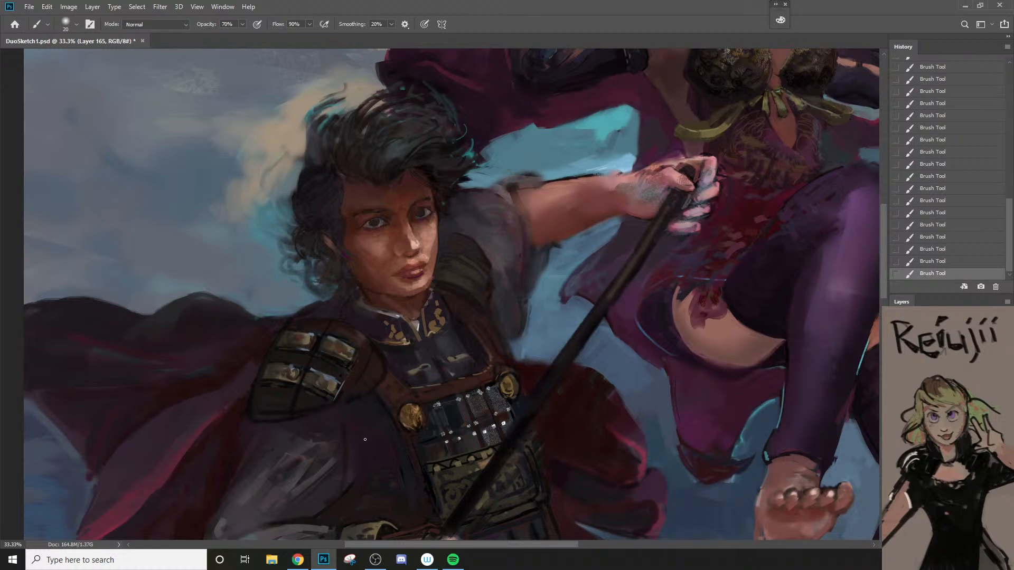
Step: Rework the leather rim beside the upper inner shoulder plate in a sampled brown with a 25 px brush
alt+click(365, 353)
key(bracketright)
key(bracketright)
key(bracketright)
key(bracketright)
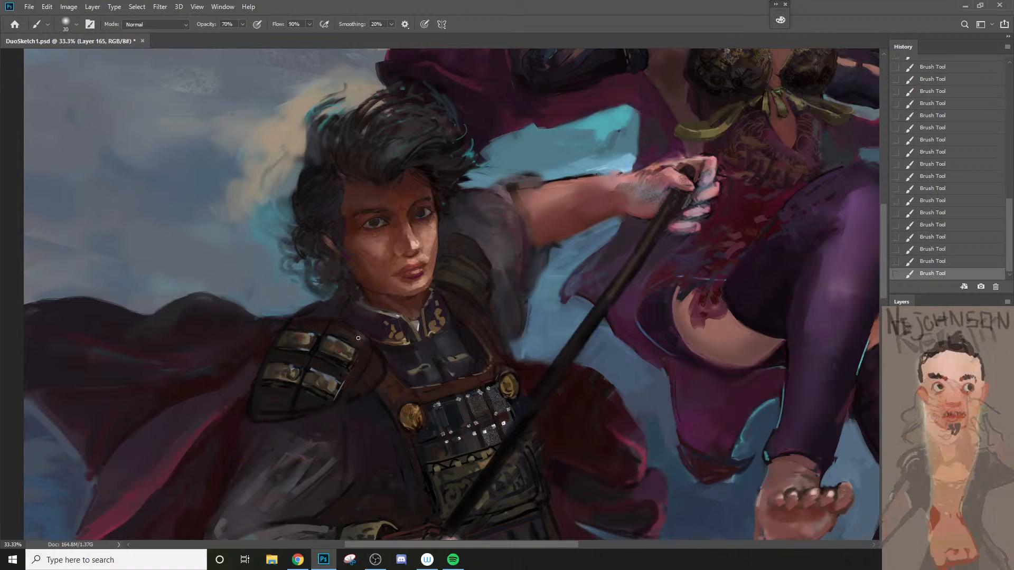
key(bracketleft)
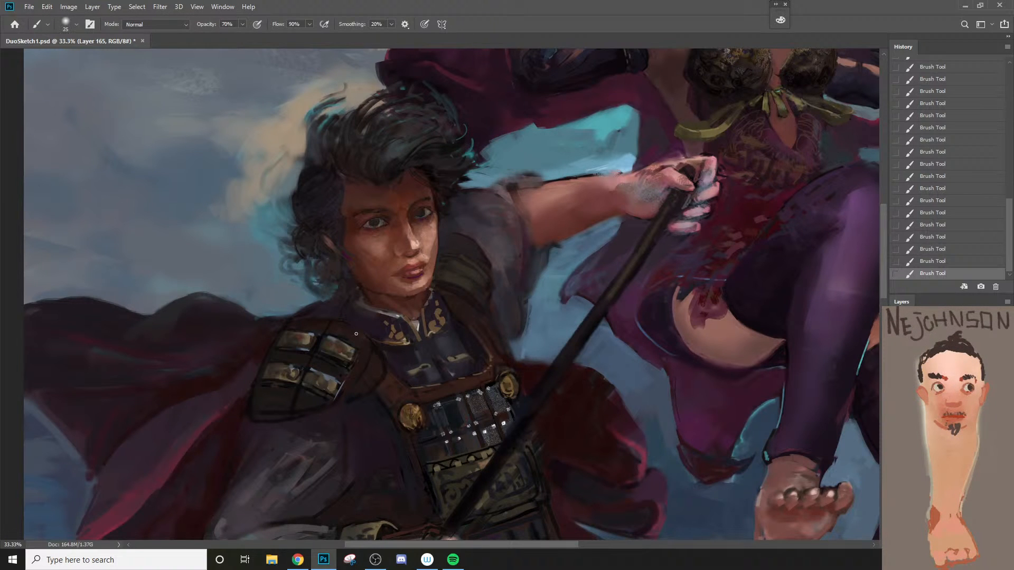
Step: Set the paint color to grey-brown #3b3533 and brush it over the shoulder armor's top and inner rim, enlarging the brush to 40 px
alt+click(341, 331)
key(n)
click(580, 252)
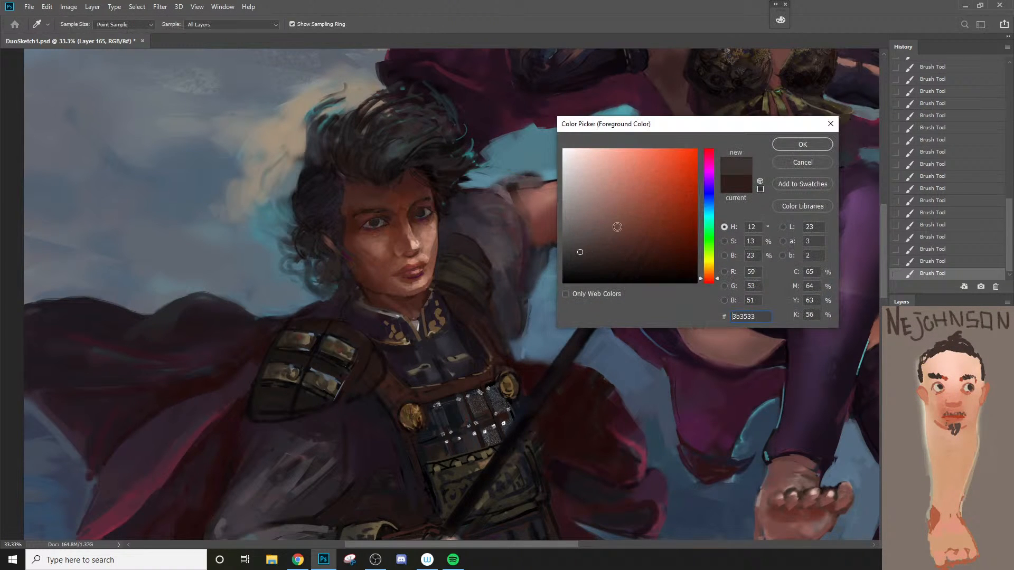
click(784, 143)
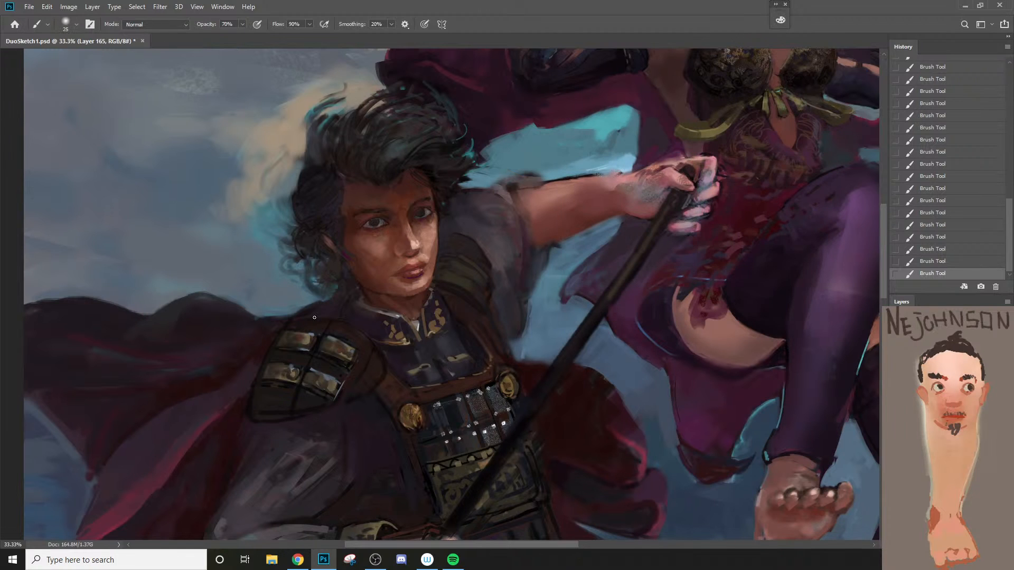
mouse_move(310, 313)
mouse_down()
mouse_move(347, 320)
mouse_move(382, 369)
mouse_up()
key(bracketright)
key(bracketright)
key(bracketright)
drag(346, 323, 373, 354)
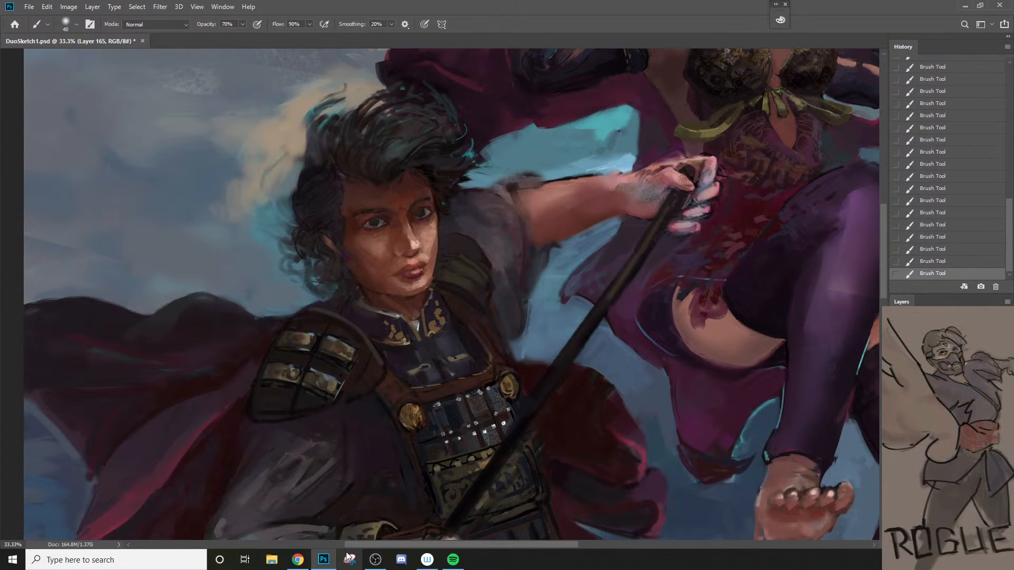
Step: Smooth the padding of the shoulder armor's bottom flap with broad, soft dark strokes
key(bracketleft)
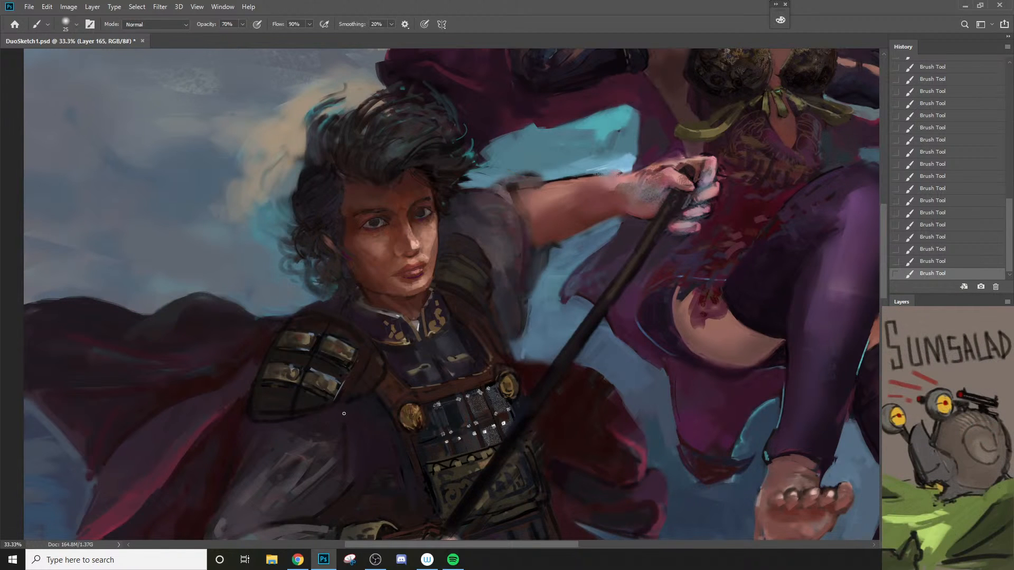
key(bracketright)
key(bracketright)
key(bracketright)
drag(296, 395, 293, 405)
Step: Touch up the shoulder plate seams with a 10 px brush and the armor's upper and outer edges at 20 to 30 px
alt+click(311, 345)
key(bracketleft)
key(bracketleft)
key(bracketleft)
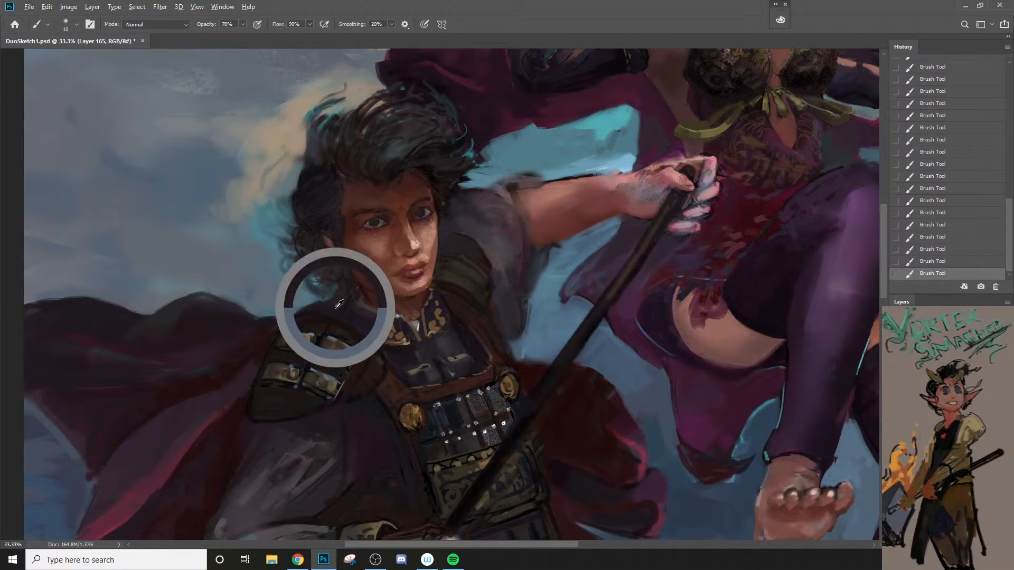
key(bracketright)
key(bracketright)
key(bracketright)
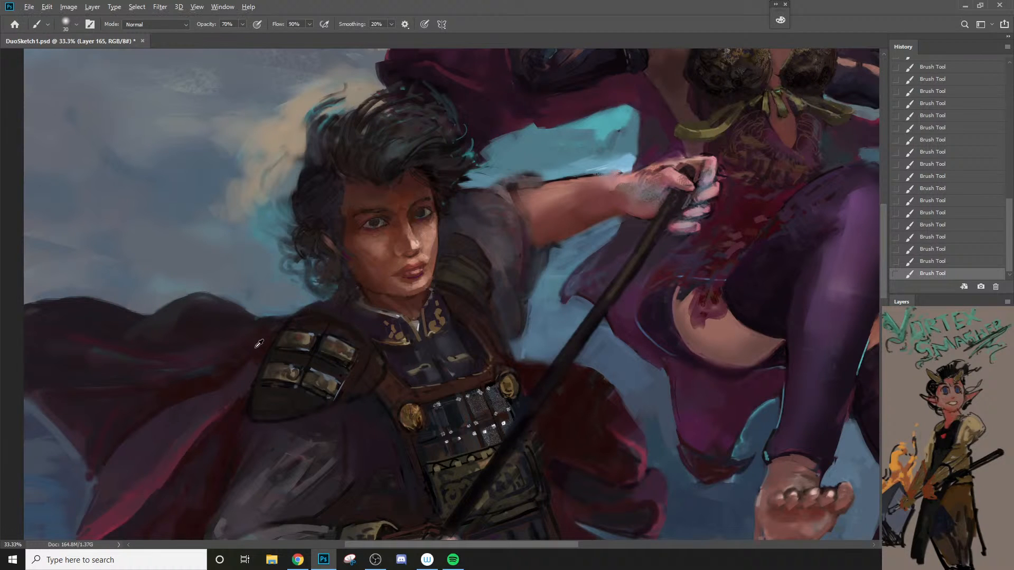
key(bracketright)
key(bracketleft)
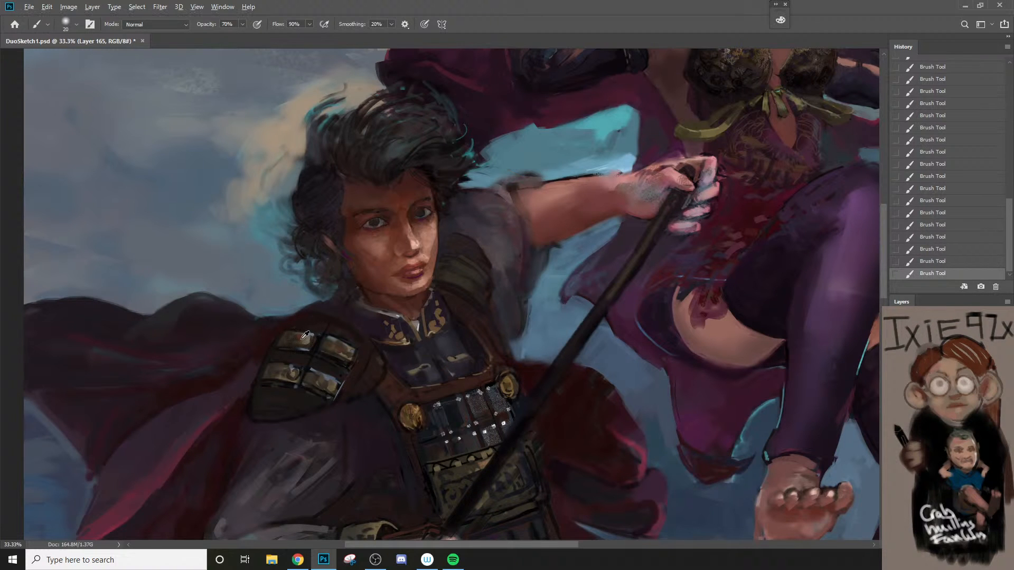
Step: Tone down and reshape the metal shoulder plates and the gaps between them, using sampled colors and 15 to 20 px brushes
alt+click(284, 340)
key(bracketleft)
key(bracketright)
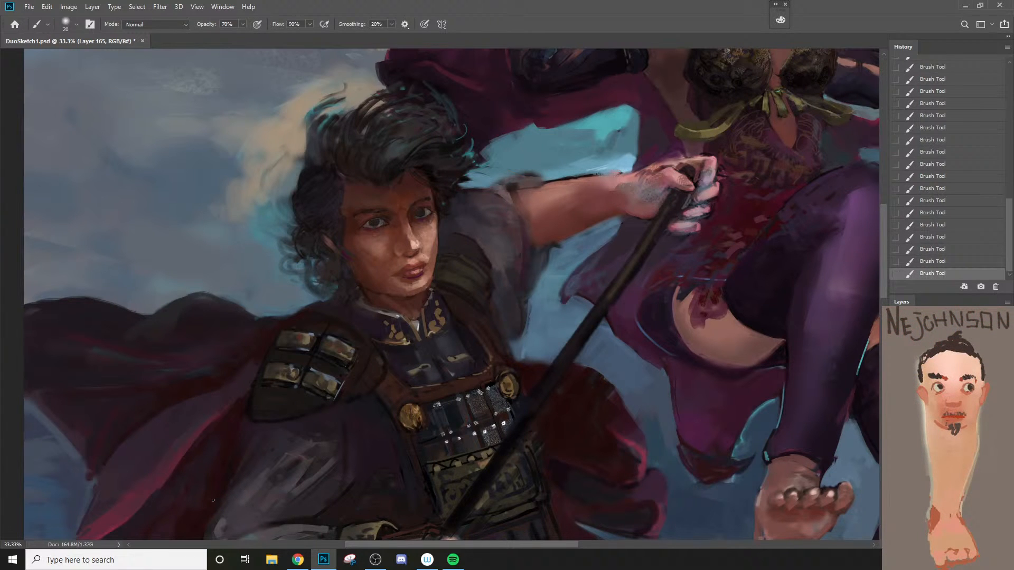
alt+click(320, 325)
alt+click(342, 357)
alt+click(314, 346)
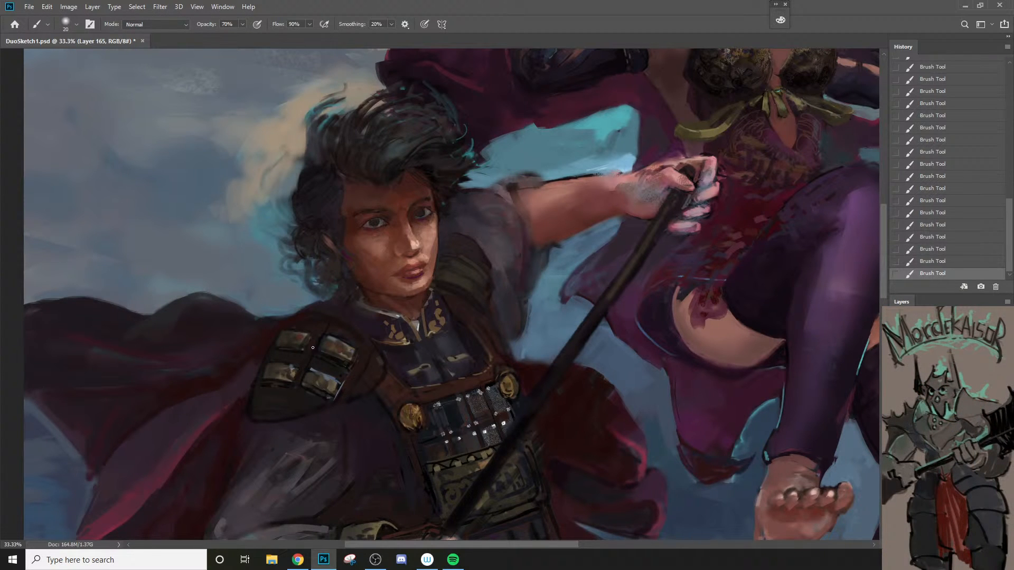
alt+click(305, 341)
alt+click(402, 332)
key(bracketleft)
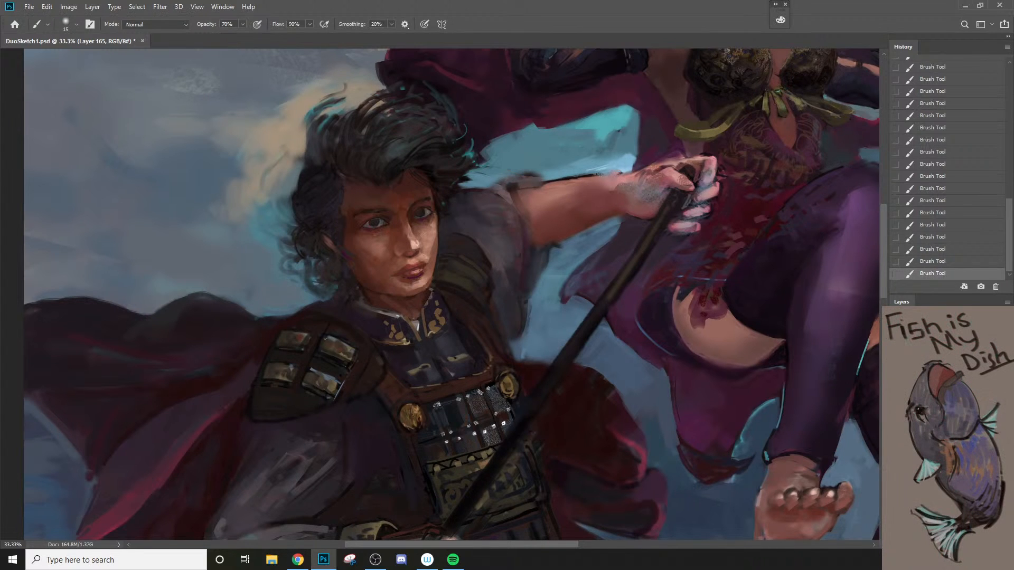
Step: Try accent strokes down the inner column of metal shoulder plates with a 20 px brush
key(bracketright)
key(ctrl+z)
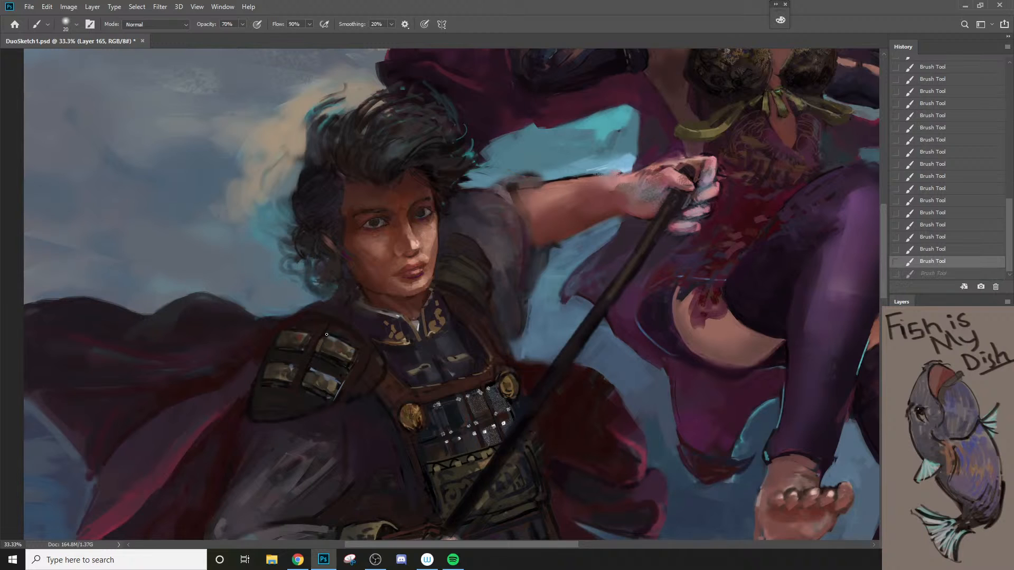
mouse_move(327, 334)
mouse_down()
mouse_move(360, 341)
mouse_move(329, 338)
mouse_move(361, 360)
mouse_move(337, 412)
mouse_move(331, 370)
mouse_move(310, 369)
mouse_move(344, 382)
mouse_up()
key(ctrl+z)
key(bracketleft)
key(bracketleft)
key(bracketleft)
key(ctrl+z)
Step: Switch to Sampled Brush 7 1 at 25 px and outline the shoulder armor's bottom edge in a sampled dark tone
right_click(312, 388)
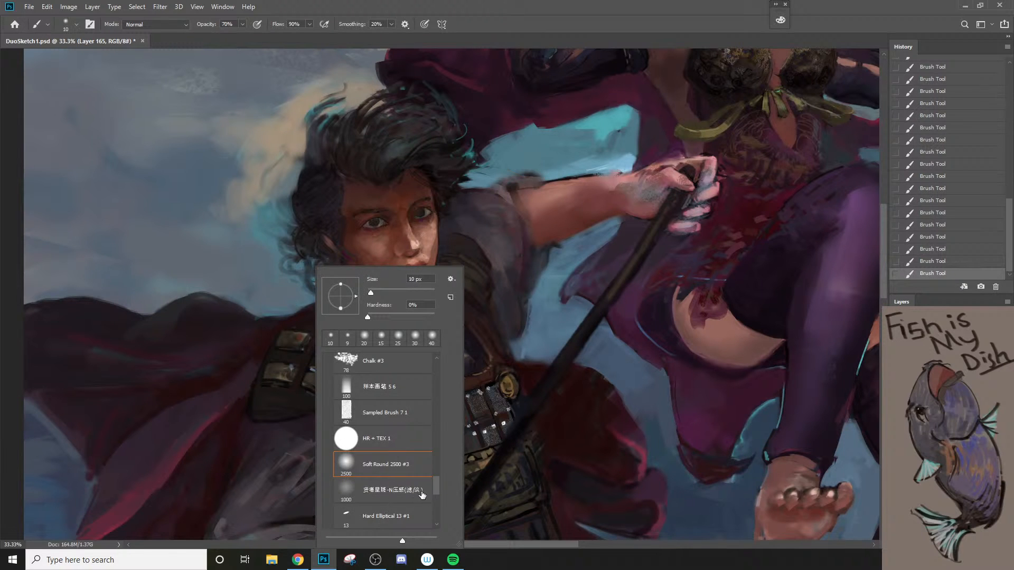
click(393, 414)
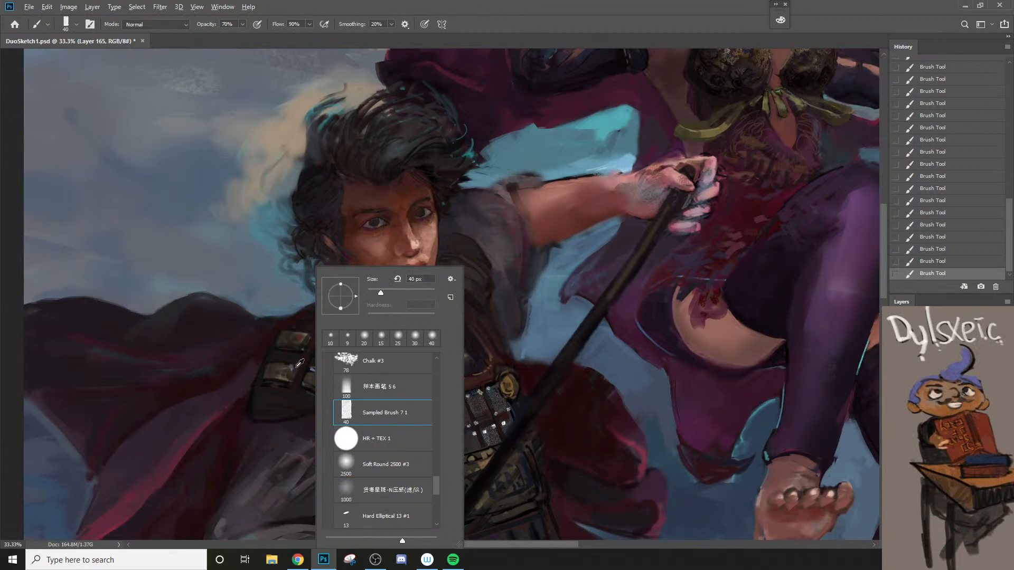
alt+click(269, 386)
key(bracketleft)
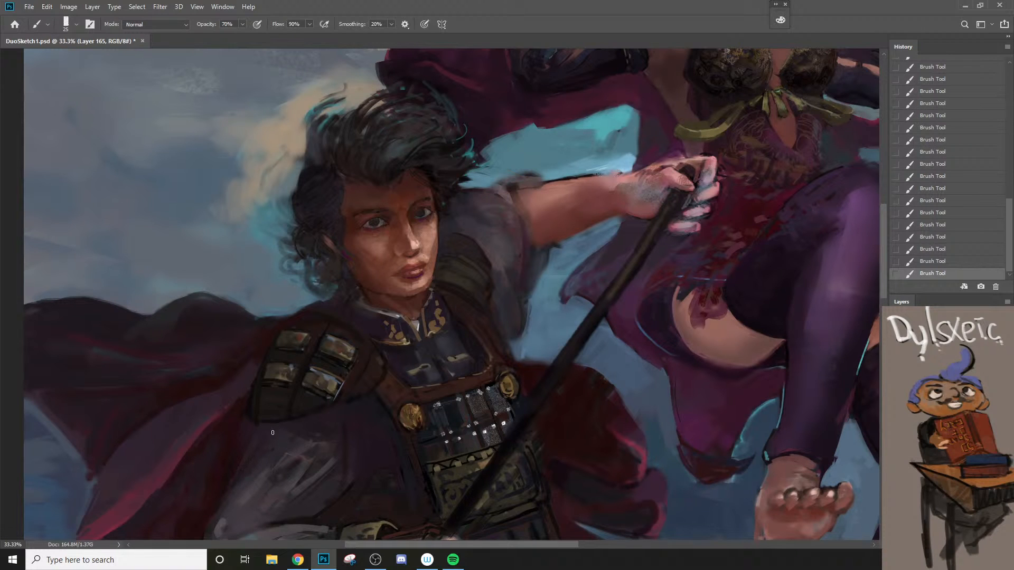
mouse_move(257, 425)
mouse_down()
mouse_move(305, 423)
mouse_move(344, 401)
mouse_up()
Step: Paint ornamental marks along the bottom flap in an olive tone sampled from the opposite shoulder armor, using a 20 px brush
alt+click(466, 274)
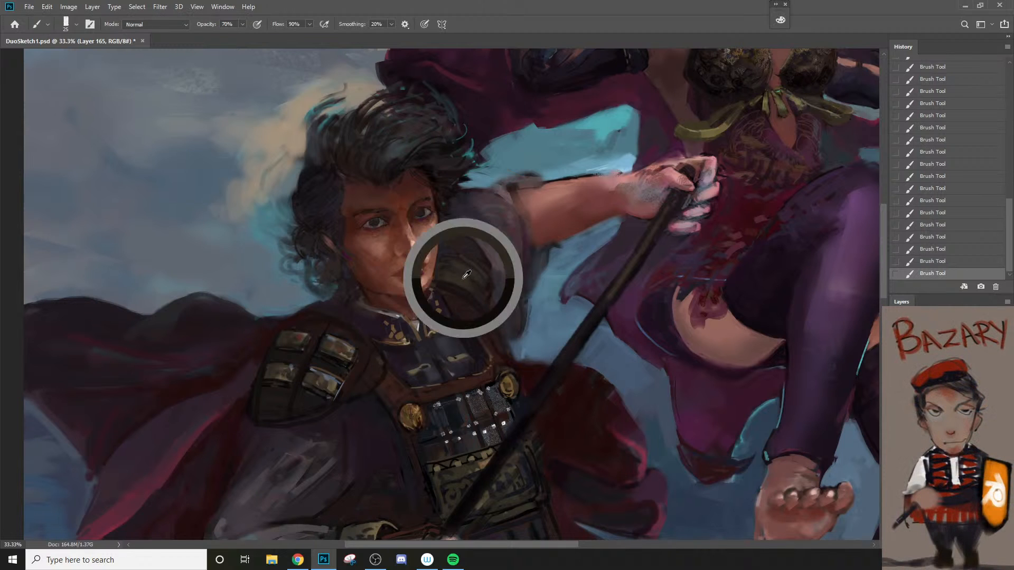
key([)
mouse_move(266, 421)
mouse_down()
mouse_move(295, 418)
mouse_move(296, 405)
mouse_move(300, 420)
mouse_move(313, 417)
mouse_move(313, 405)
mouse_move(329, 414)
mouse_move(368, 403)
mouse_up()
key([)
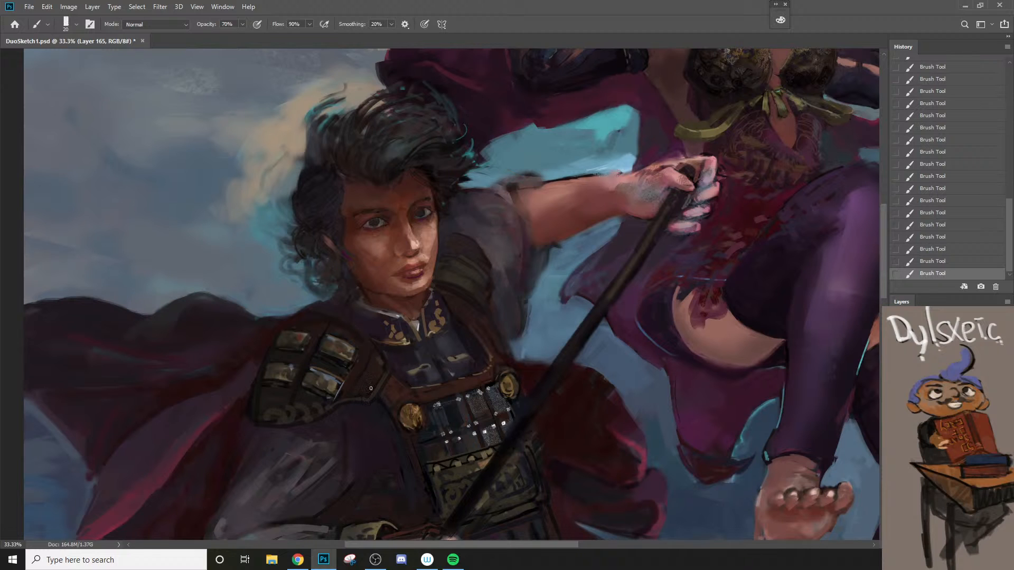
Step: Choose a near-black color and draw dark contour lines on the shoulder armor's inner leather edge, reducing the brush to 10 px
key(n)
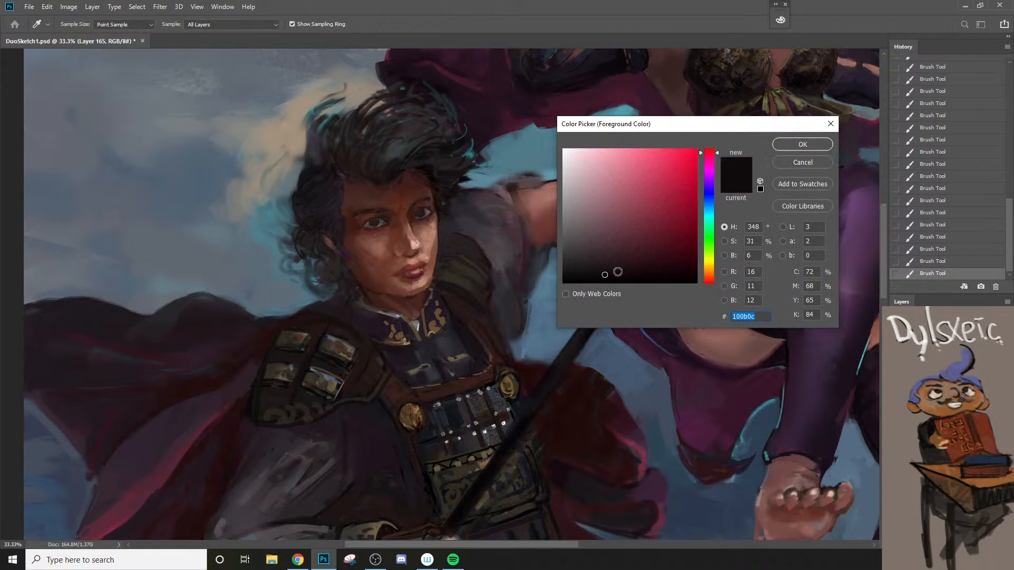
click(621, 282)
click(802, 144)
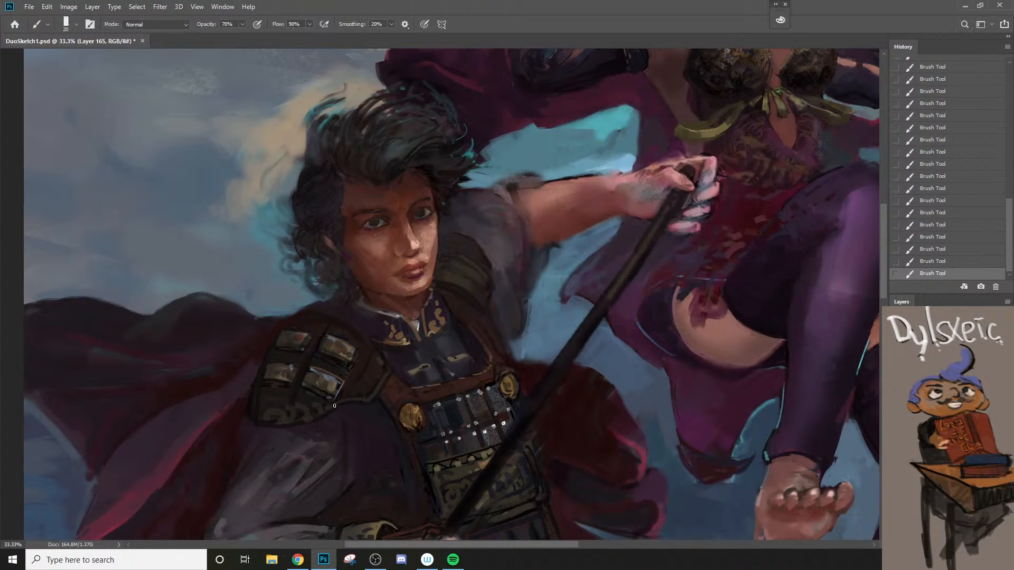
mouse_move(334, 405)
mouse_down()
mouse_move(359, 380)
mouse_move(377, 337)
mouse_up()
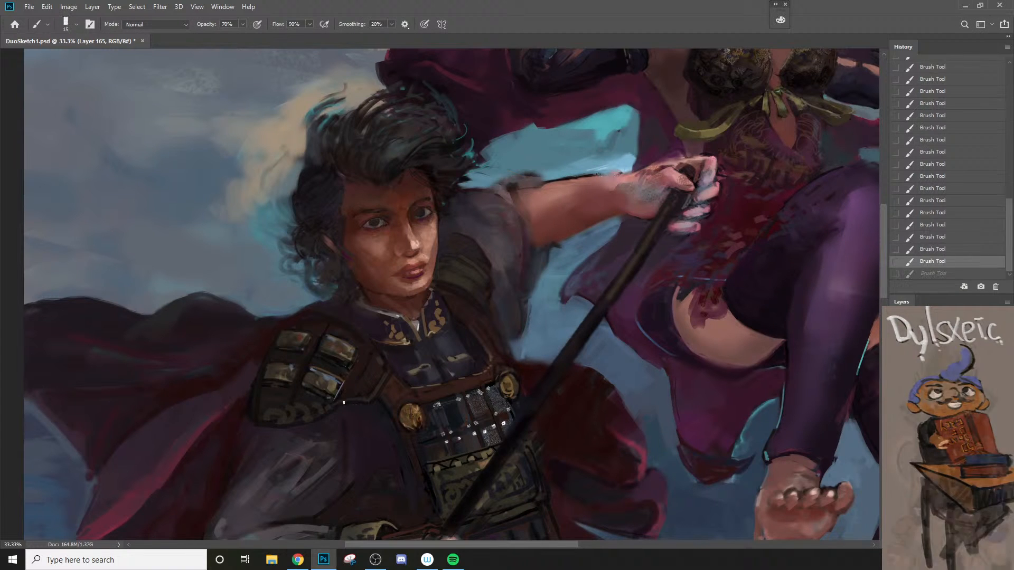
key(bracketleft)
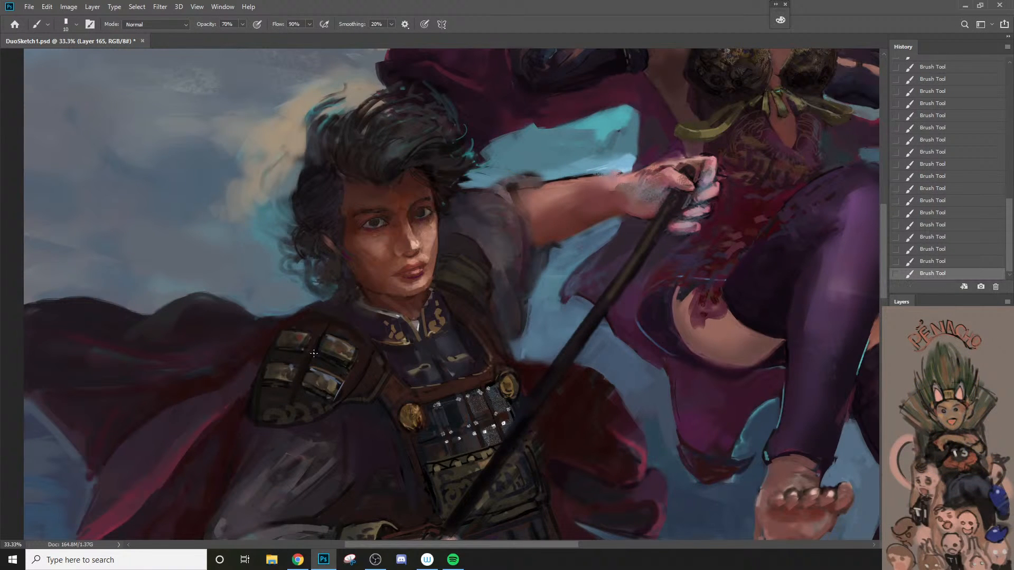
Step: Draw a dark contour along the shoulder armor's top rim with a 15 px brush, replacing the undone attempt
key(bracketright)
mouse_move(298, 321)
mouse_down()
mouse_move(319, 317)
mouse_move(363, 351)
mouse_up()
key(ctrl+z)
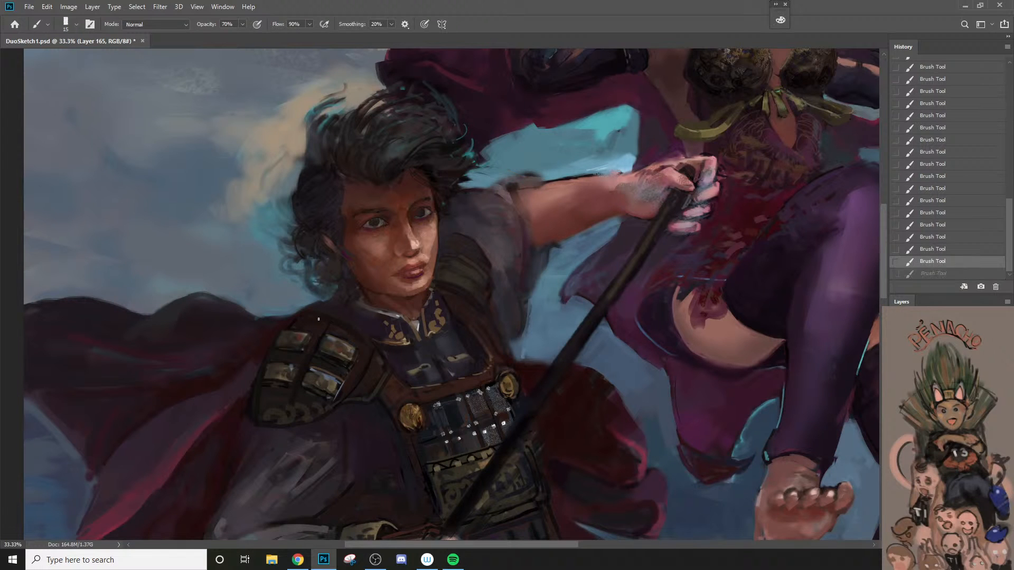
mouse_move(294, 321)
mouse_down()
mouse_move(309, 309)
mouse_move(372, 347)
mouse_up()
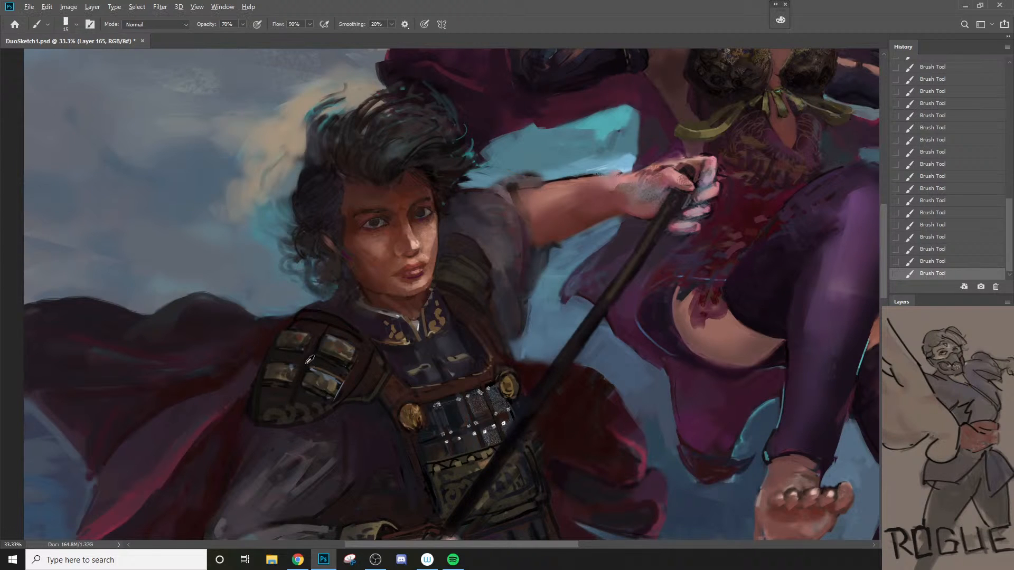
Step: Paint a thin lighter trim along the bottom flap's edge with a 15 px brush, using a tone sampled from the lower outer plate
alt+click(278, 369)
key(bracketright)
key(bracketright)
key(bracketleft)
key(bracketleft)
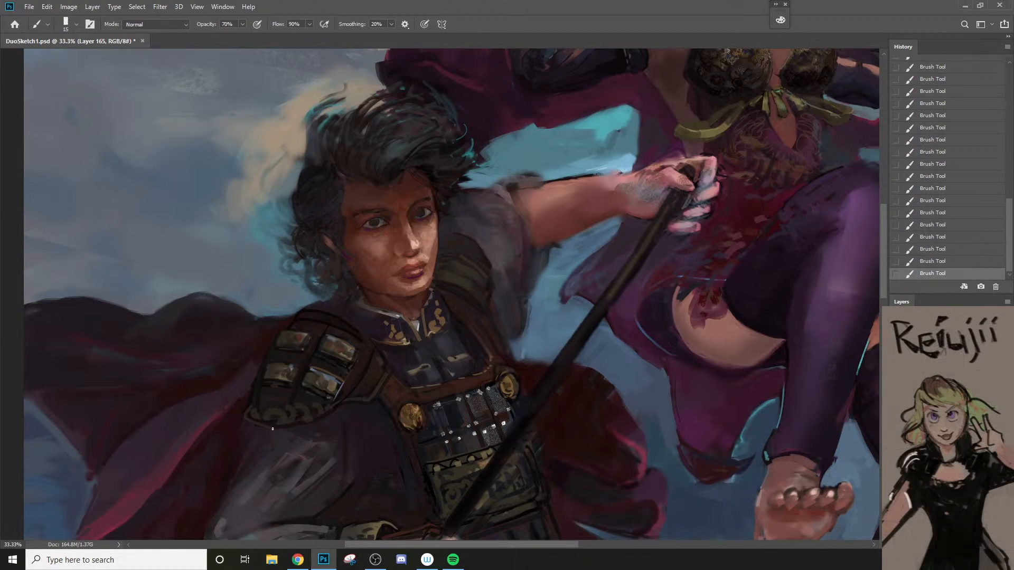
drag(300, 426, 338, 404)
key(bracketright)
key(bracketright)
key(bracketleft)
key(bracketleft)
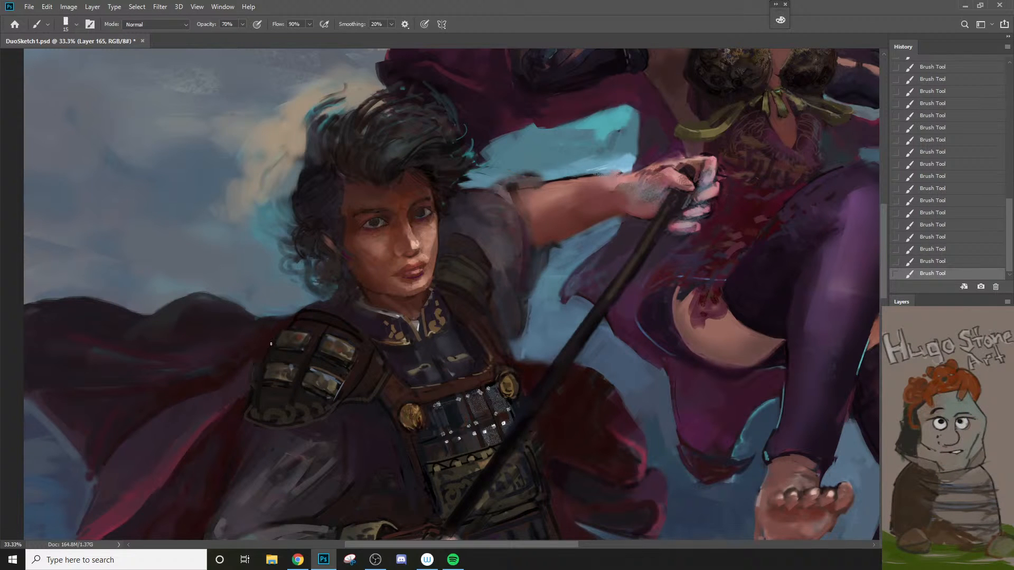
Step: Choose a near-black color and outline the shoulder armor's outer side and bottom edge with a 20 px brush
key(bracketright)
key(n)
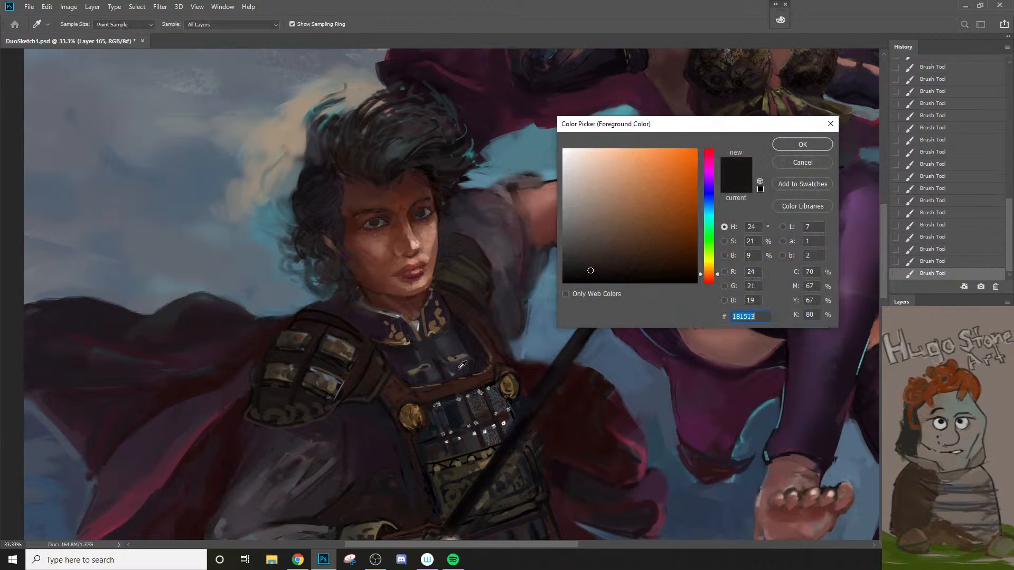
click(669, 283)
click(791, 148)
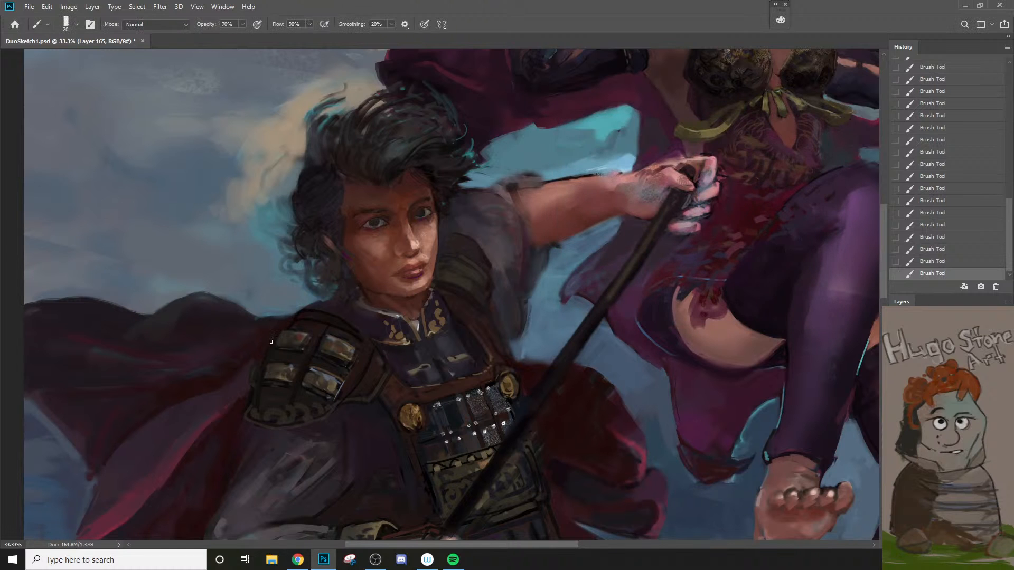
mouse_move(271, 342)
mouse_down()
mouse_move(294, 328)
mouse_move(277, 332)
mouse_move(251, 385)
mouse_up()
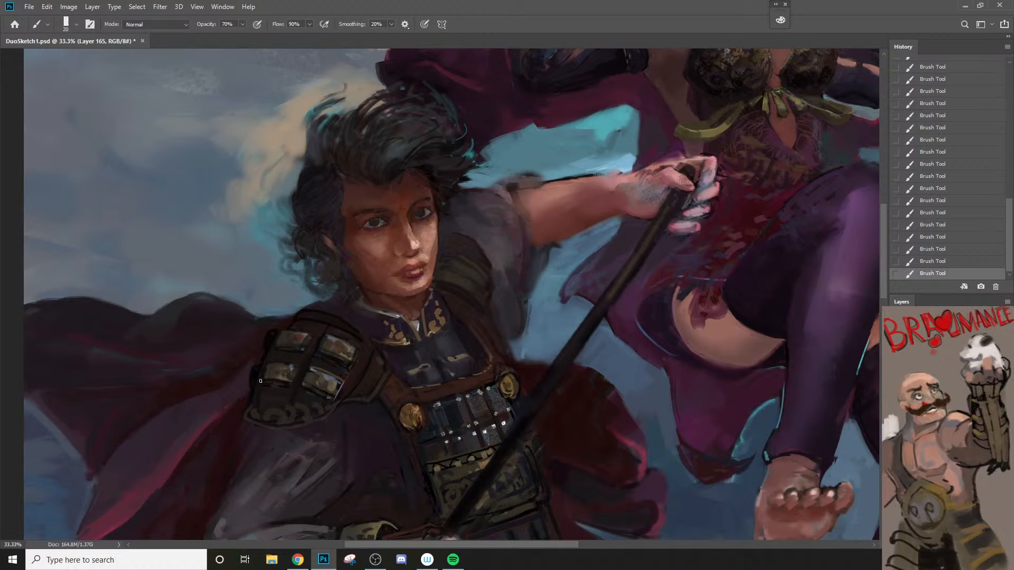
mouse_move(251, 402)
mouse_down()
mouse_move(256, 440)
mouse_move(242, 421)
mouse_move(324, 431)
mouse_move(279, 429)
mouse_move(292, 434)
mouse_move(326, 425)
mouse_move(281, 434)
mouse_move(321, 418)
mouse_up()
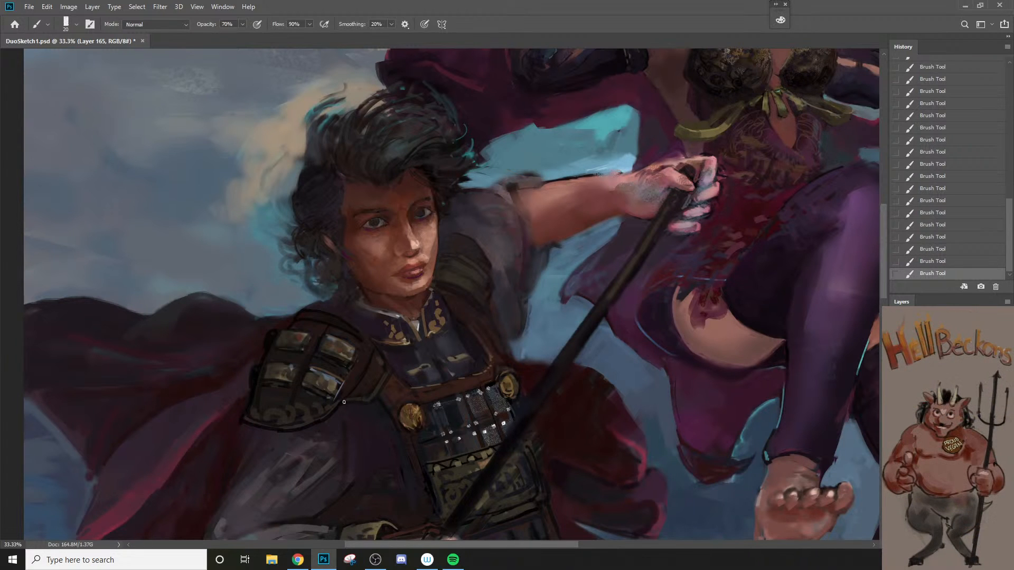
Step: Draw dark curved scroll ornament across the shoulder armor's bottom flap with a 20 px brush
mouse_move(259, 376)
mouse_down()
mouse_move(271, 435)
mouse_move(298, 384)
mouse_move(275, 424)
mouse_move(262, 421)
mouse_move(296, 437)
mouse_move(316, 432)
mouse_move(278, 424)
mouse_move(314, 427)
mouse_move(285, 403)
mouse_move(267, 414)
mouse_move(279, 408)
mouse_move(280, 424)
mouse_move(271, 400)
mouse_up()
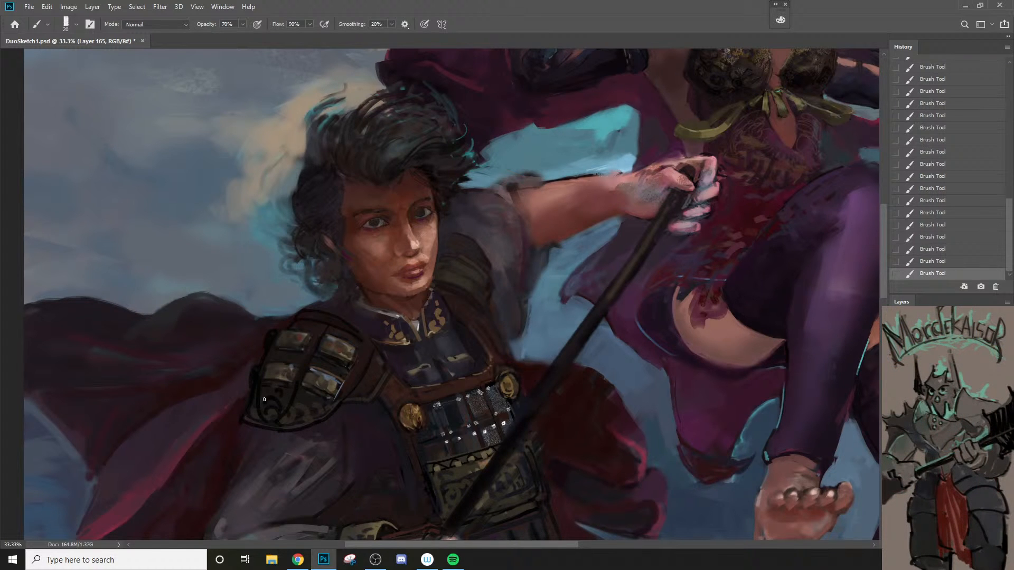
drag(254, 408, 257, 420)
drag(316, 402, 320, 420)
Step: Sample a dark tone from the shoulder armor and darken the inner edge beside the lower inner plate with a larger brush
alt+click(322, 398)
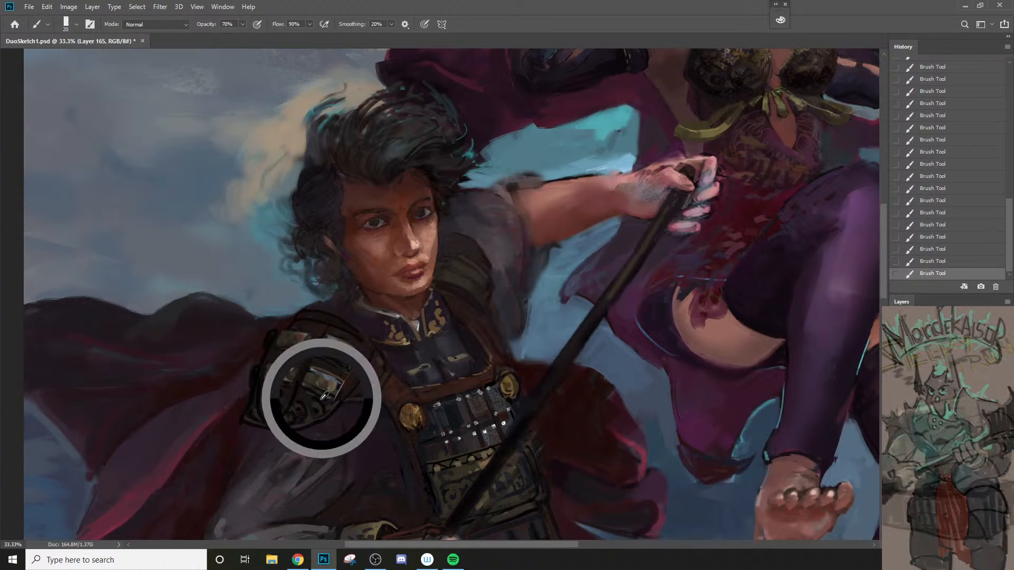
key(bracketright)
key(bracketright)
key(bracketright)
key(bracketright)
drag(338, 397, 344, 381)
key(bracketleft)
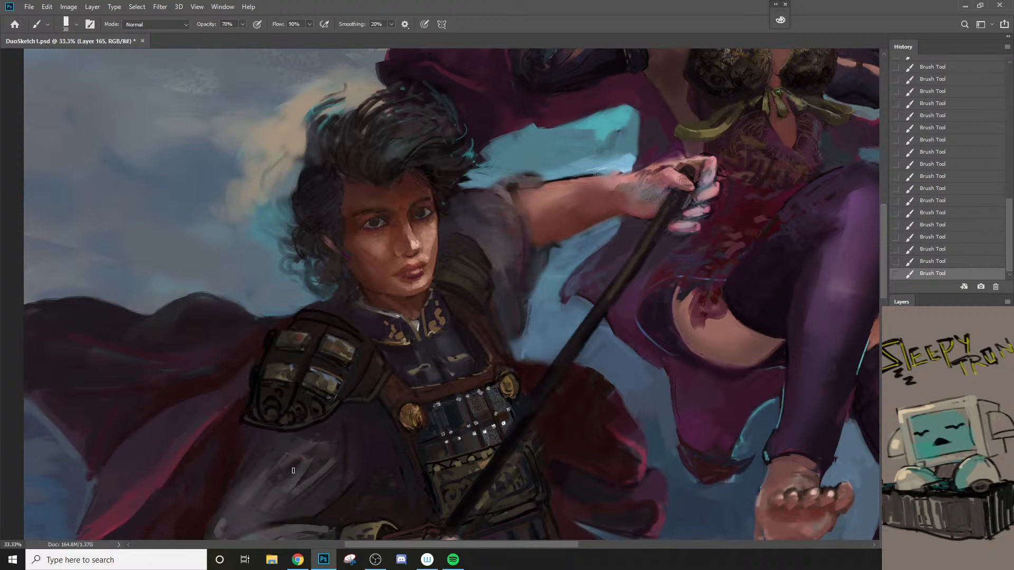
Step: Sample the lower outer plate's tone and touch up the lower plates' details with a 10 px brush
alt+click(284, 363)
key(bracketright)
key(bracketleft)
key(bracketleft)
key(bracketleft)
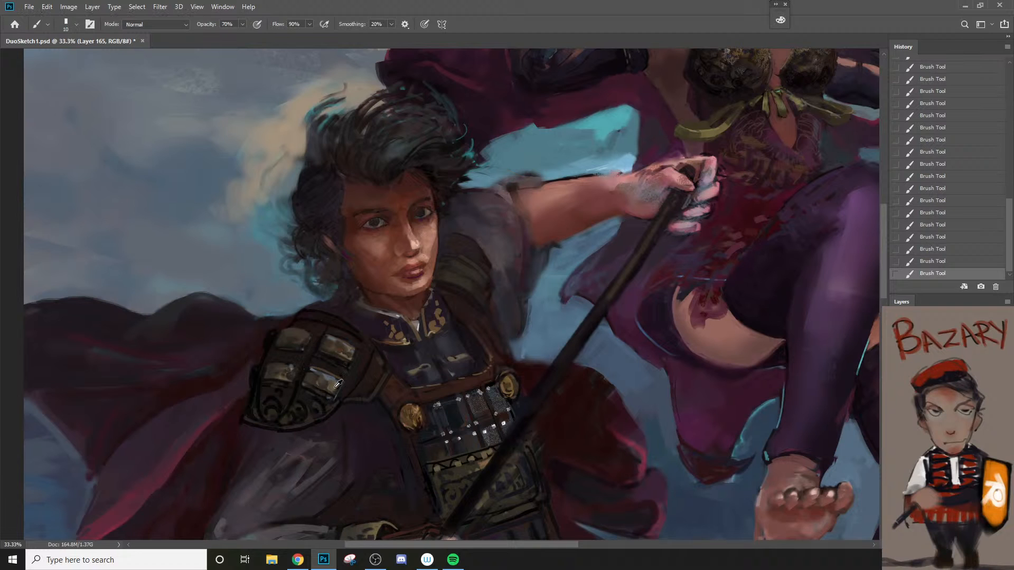
Step: Repaint the upper outer plate and darken its lower edge with a 20 px brush
key(bracketright)
key(bracketright)
key(bracketright)
key(bracketright)
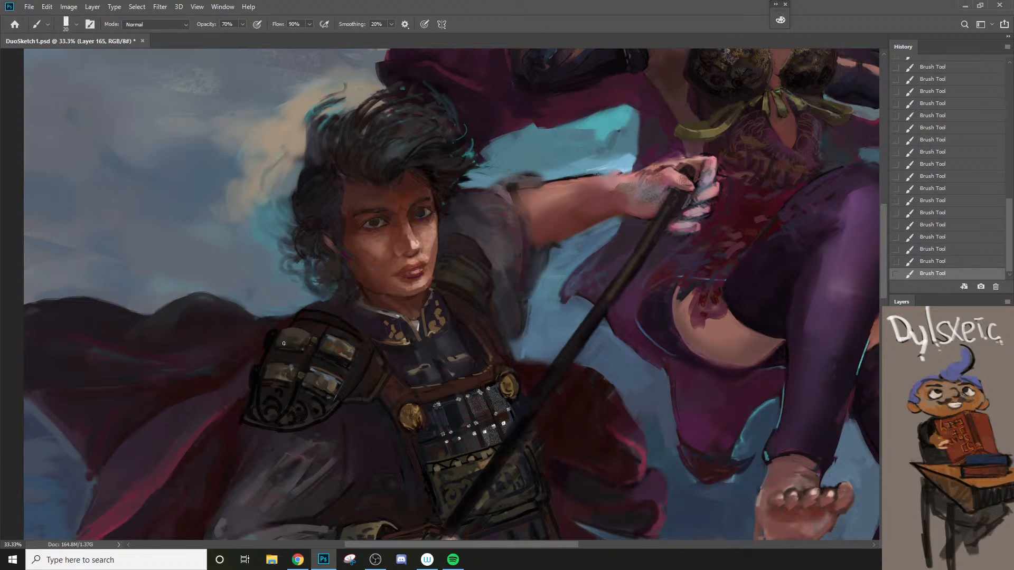
drag(279, 347, 305, 351)
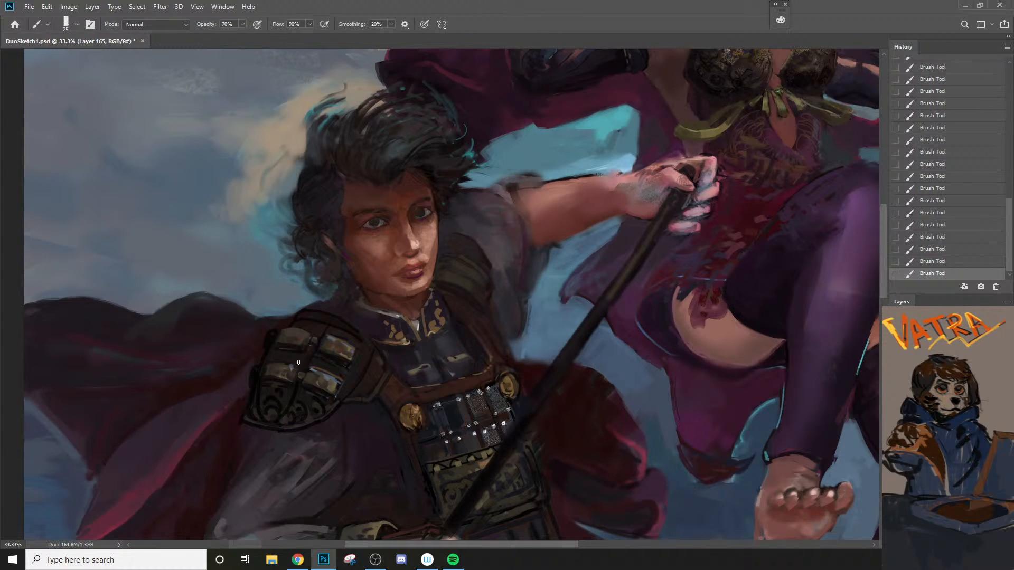
Step: Sample the lower outer plate's tone and paint the lower row of plates as one continuous band with a 70 px brush
alt+click(283, 377)
key(bracketright)
key(bracketright)
key(bracketright)
key(bracketright)
key(bracketright)
drag(290, 373, 326, 393)
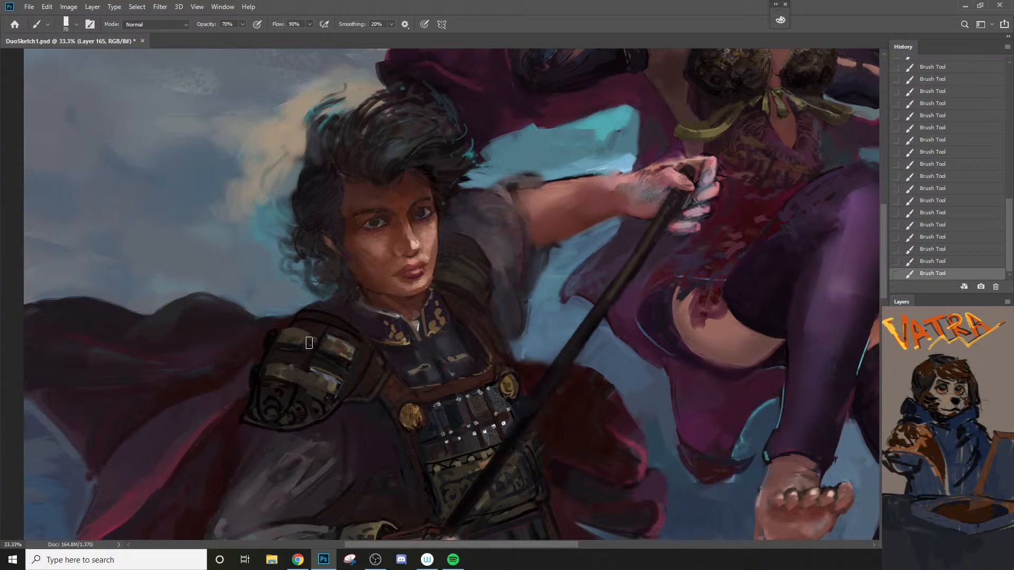
Step: Repaint the upper row of shoulder plates as a continuous olive-brown band with a 50 px brush
key(bracketleft)
key(bracketleft)
key(bracketleft)
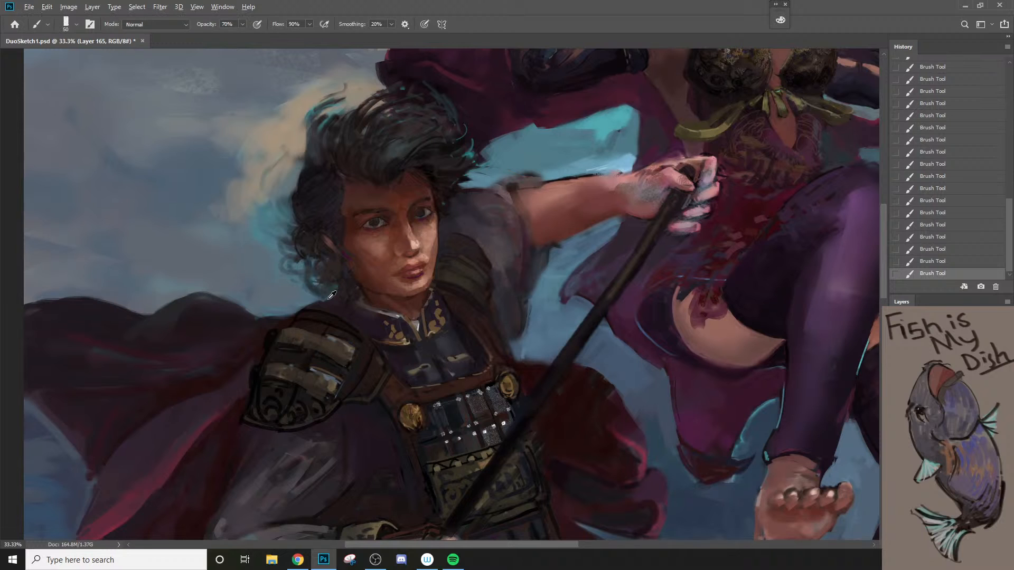
drag(326, 333, 356, 352)
Step: Paint a pale blue-gray highlight streak along the lower plate row, and sample the dark tone between the rows
alt+click(317, 365)
mouse_move(310, 369)
mouse_down()
mouse_move(338, 386)
mouse_move(281, 360)
mouse_move(344, 385)
mouse_up()
key([)
key([)
alt+click(296, 359)
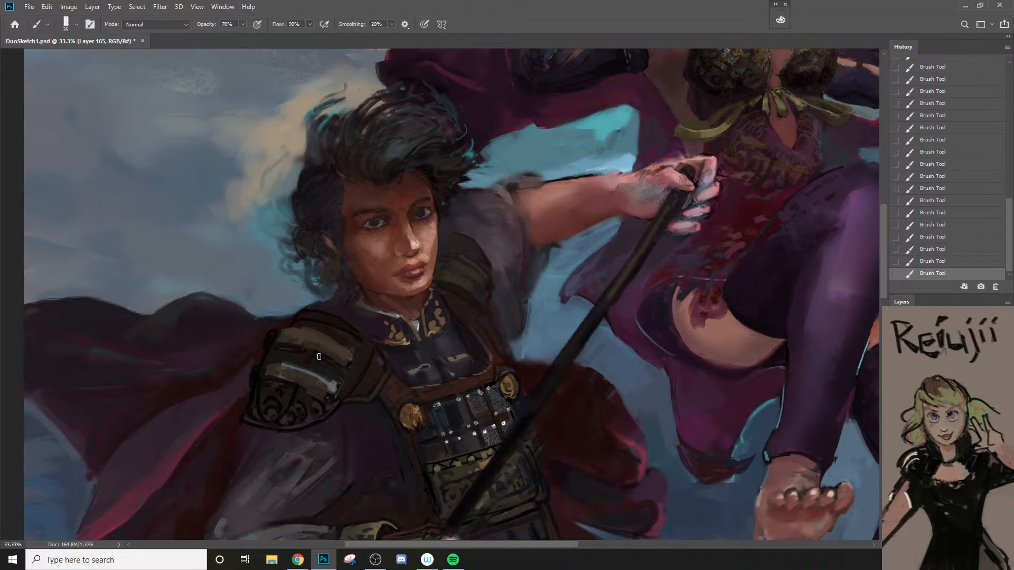
key(bracketleft)
key(bracketleft)
key(bracketleft)
drag(281, 380, 323, 395)
key(ctrl+z)
key(bracketright)
key(bracketright)
key(bracketright)
drag(265, 379, 323, 400)
key(ctrl+z)
Step: Draw a dark edge beneath the lower plate row and dark lines along the upper row's bottom and top edges
key(bracketright)
drag(266, 380, 323, 400)
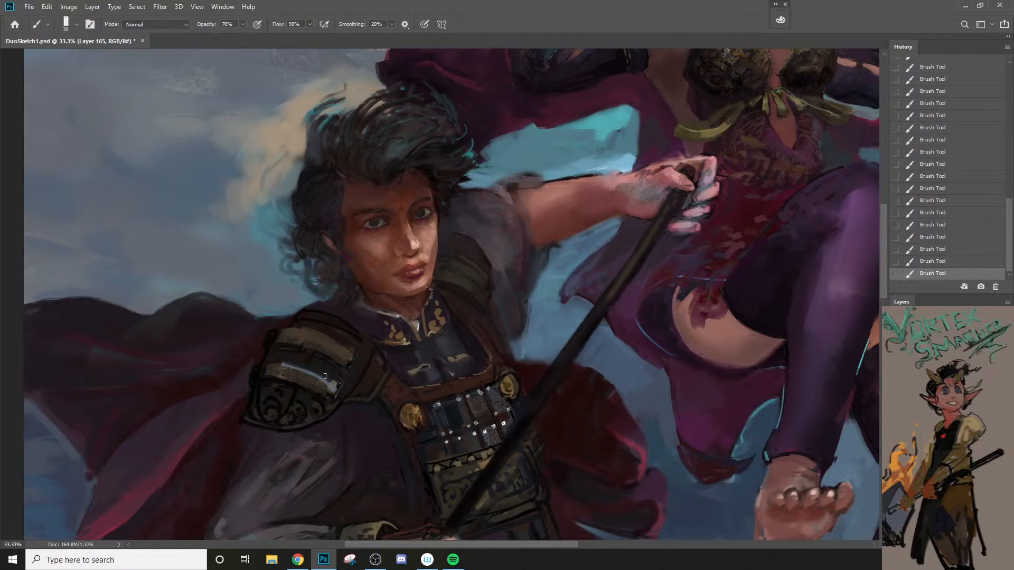
drag(275, 347, 350, 368)
mouse_move(281, 329)
mouse_down()
mouse_move(333, 334)
mouse_move(362, 354)
mouse_up()
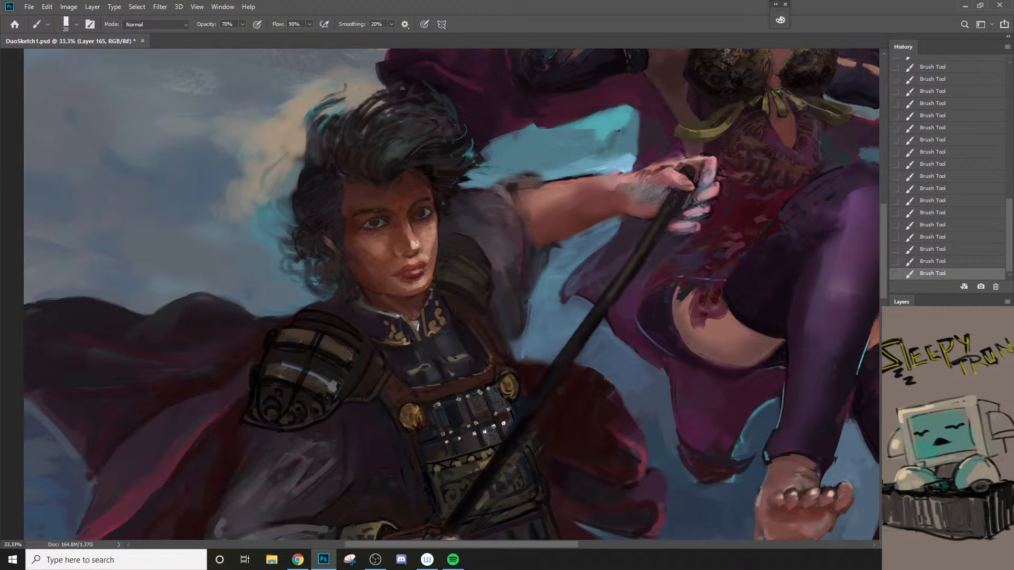
Step: Sample the gold of the chest button and paint warm highlights on the upper inner plate with a 20 px brush
key(ctrl+comma)
key(ctrl+comma)
key(ctrl+comma)
key(ctrl+comma)
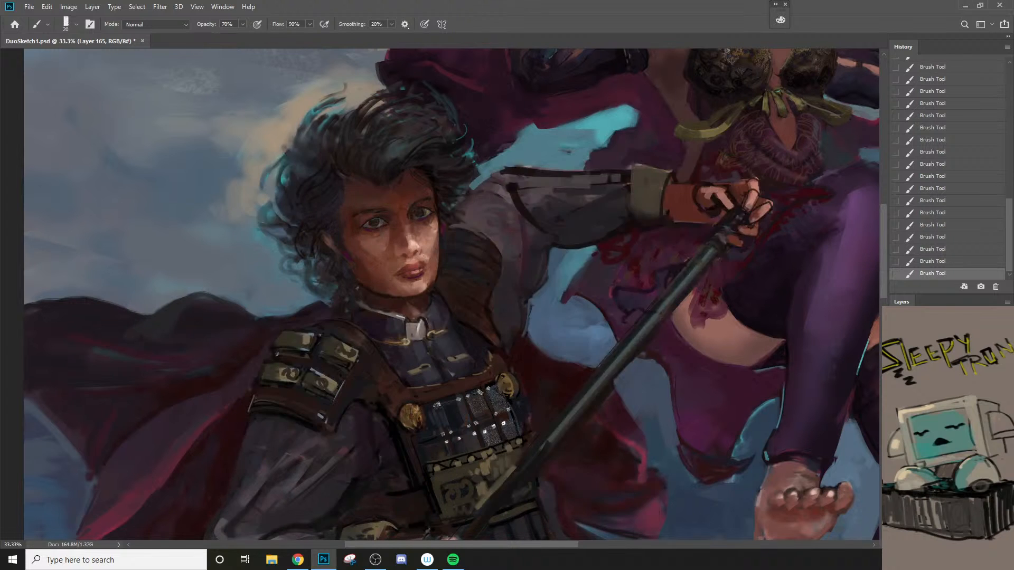
alt+click(417, 408)
key(bracketright)
key(bracketright)
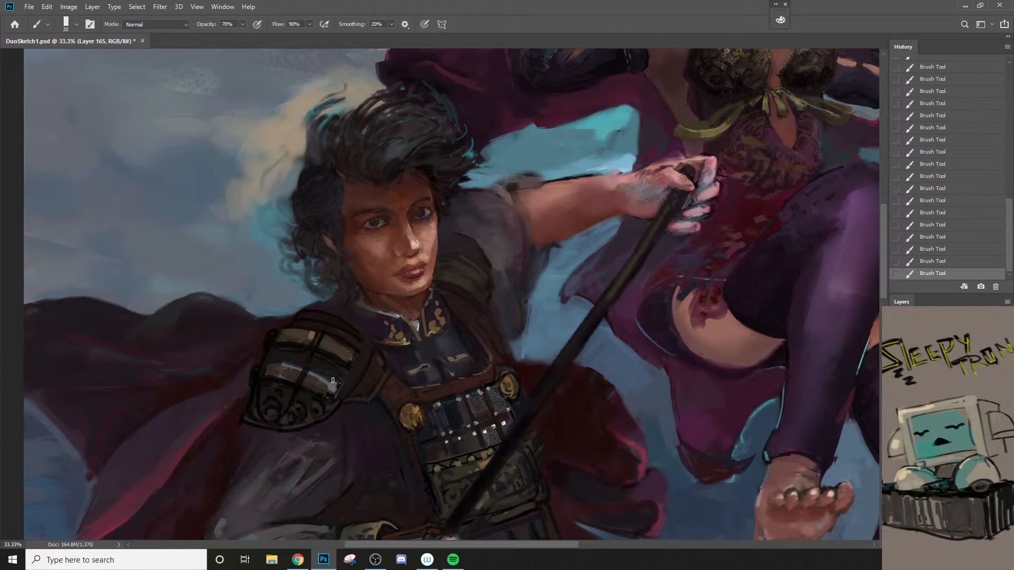
key(bracketleft)
key(bracketleft)
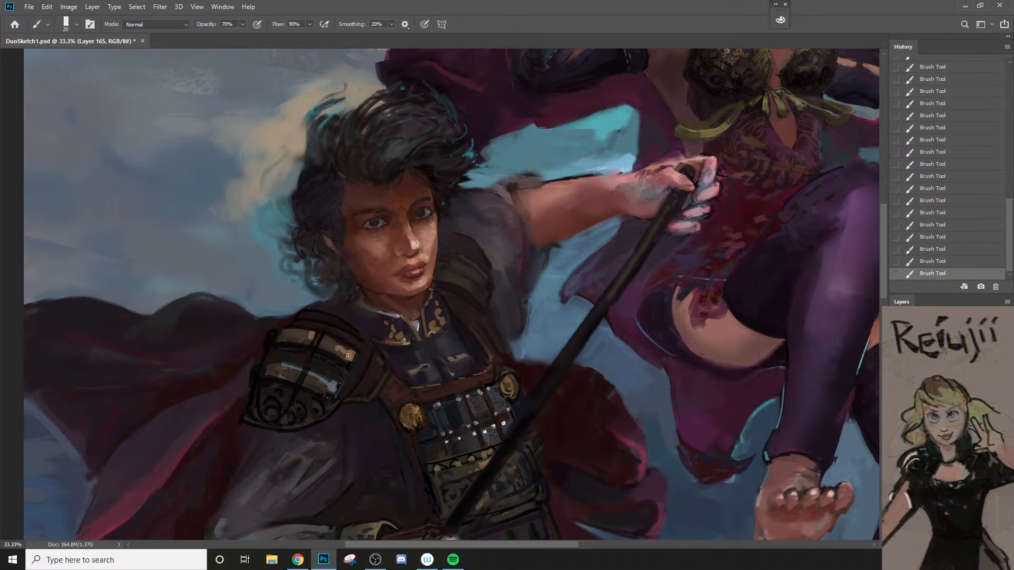
Step: Dab small warm highlights onto the lower inner plate and reduce the brush to 15 px
drag(327, 386, 320, 388)
alt+click(331, 386)
key(bracketleft)
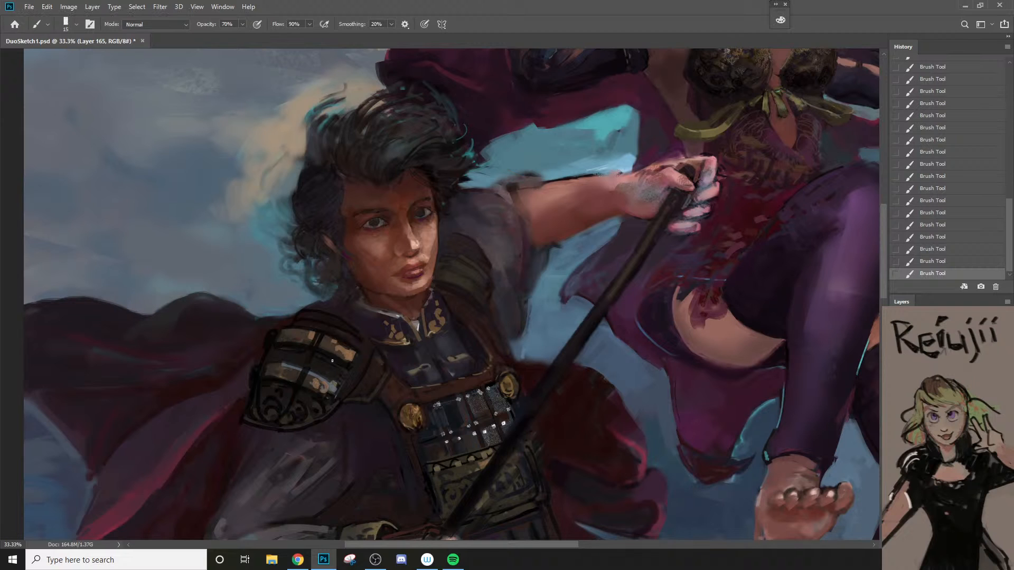
Step: Paint a dark red cape fold along the top of the shoulder armor with a brush of about 60 px
key(bracketright)
key(bracketright)
key(bracketright)
key(bracketright)
key(bracketright)
mouse_move(274, 318)
mouse_down()
mouse_move(328, 299)
mouse_move(292, 308)
mouse_move(346, 312)
mouse_up()
key(bracketleft)
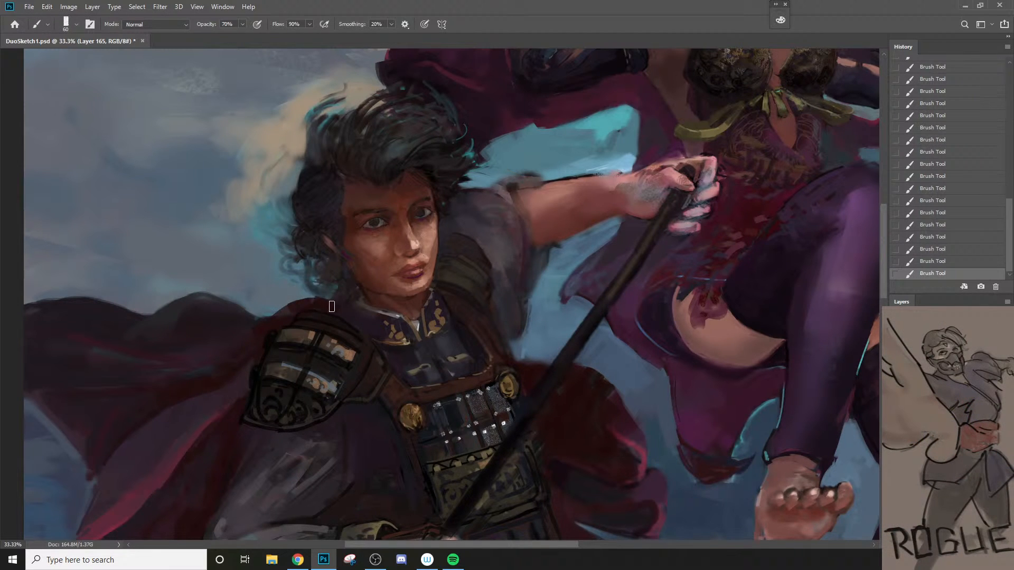
key(bracketleft)
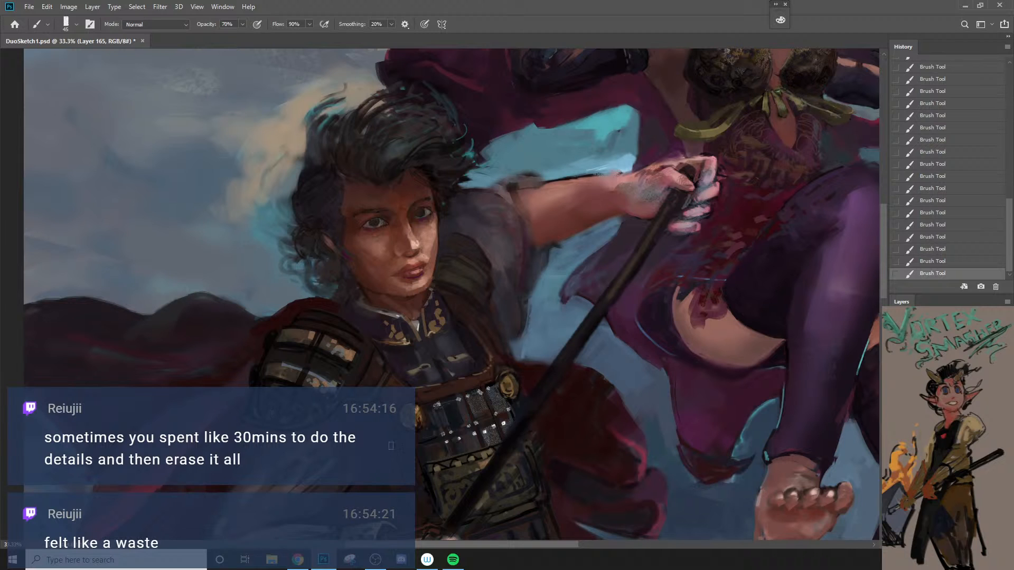
Step: Sample tones from the shoulder armor and set the painting color to dark brown #3b211c
alt+click(289, 385)
key(bracketleft)
alt+click(369, 375)
alt+click(346, 370)
key(bracketleft)
key(bracketright)
key(n)
click(632, 252)
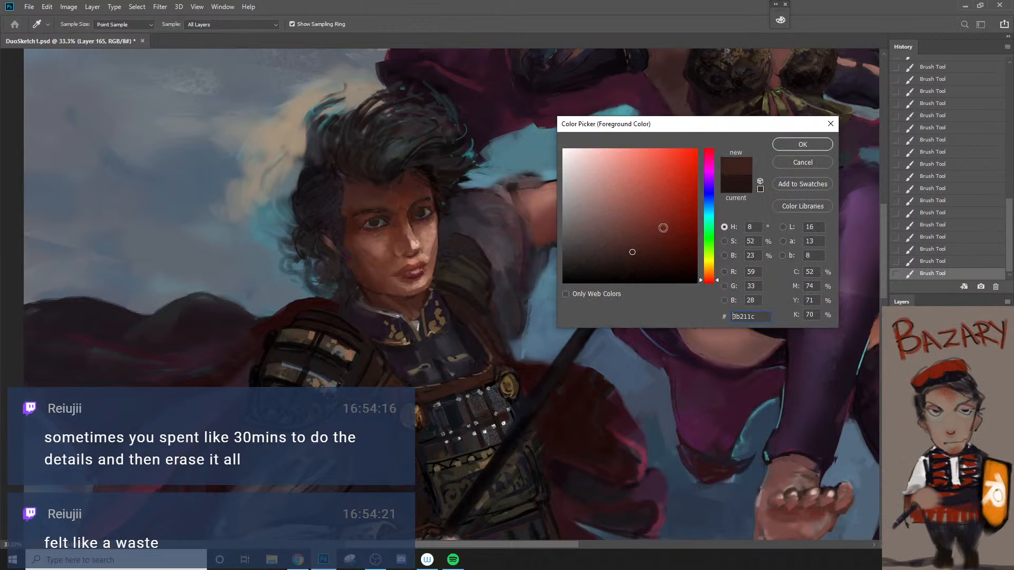
click(803, 144)
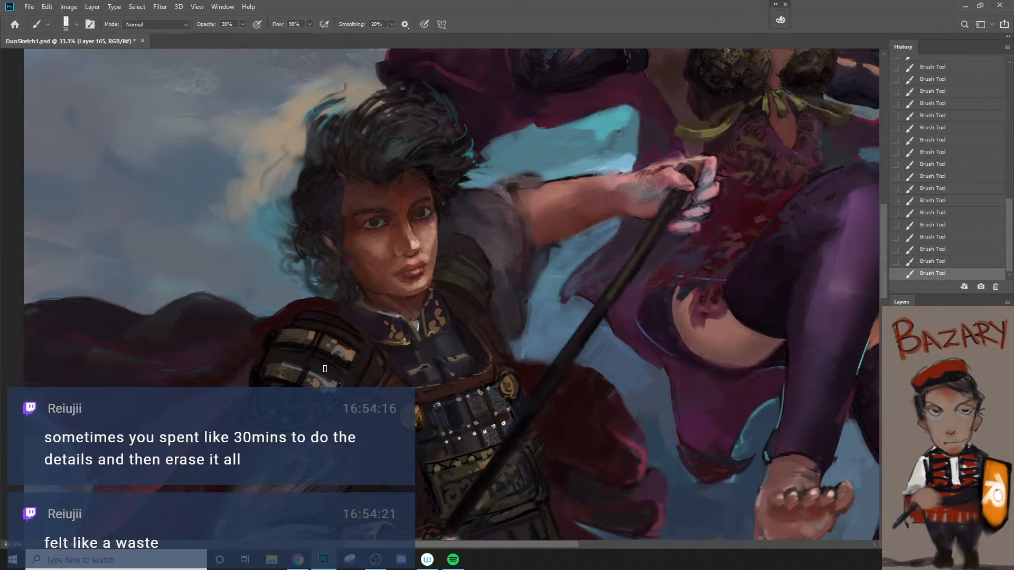
Step: Paint the leather strap between the shoulder plates and the chest reddish brown at 70% opacity, undoing the first stroke
key(bracketright)
key(bracketright)
key(7)
mouse_move(326, 364)
mouse_down()
mouse_move(364, 384)
mouse_move(368, 364)
mouse_up()
key(ctrl+z)
key(ctrl+z)
key(bracketleft)
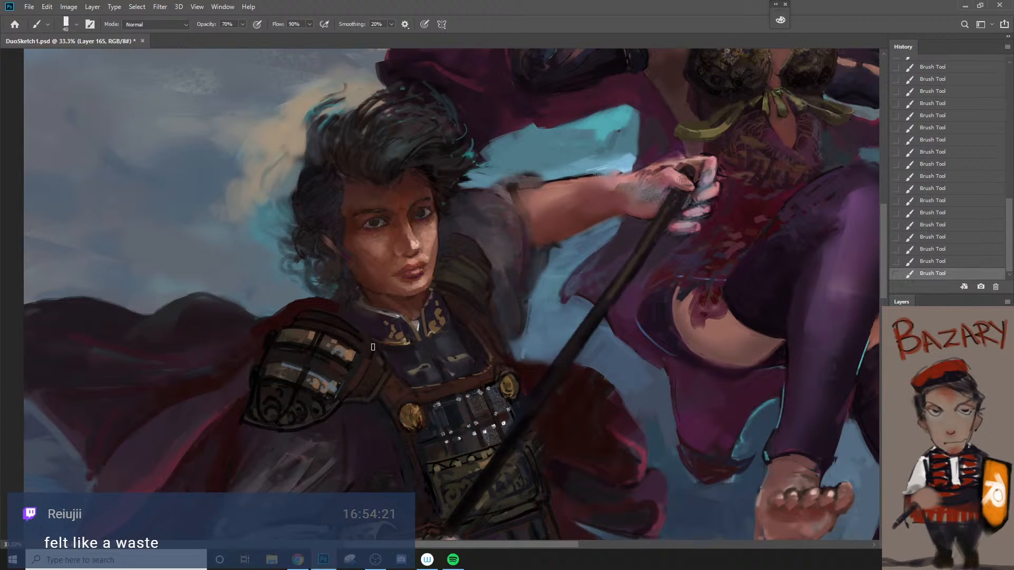
key(bracketright)
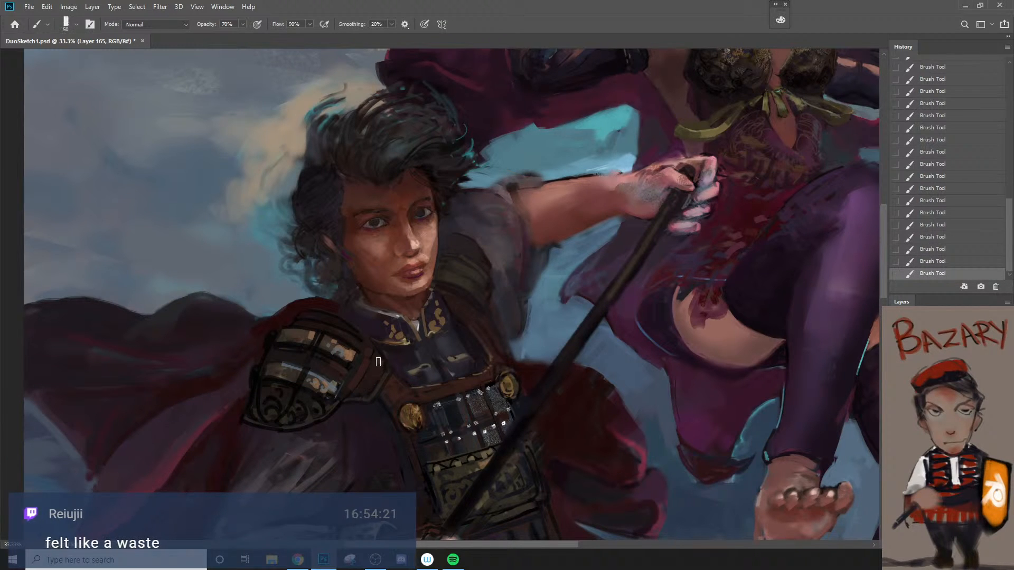
key(bracketleft)
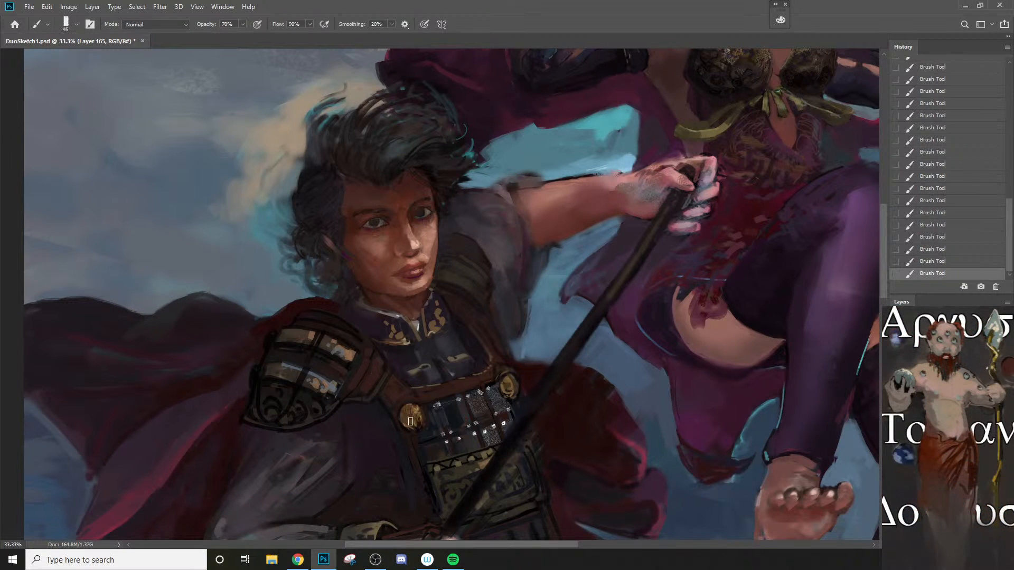
Step: Refine the leather edge around the near gold chest button with a 15 px brush, comparing the last stroke by undoing and redoing it
key(bracketleft)
key(bracketleft)
key(bracketleft)
key(bracketleft)
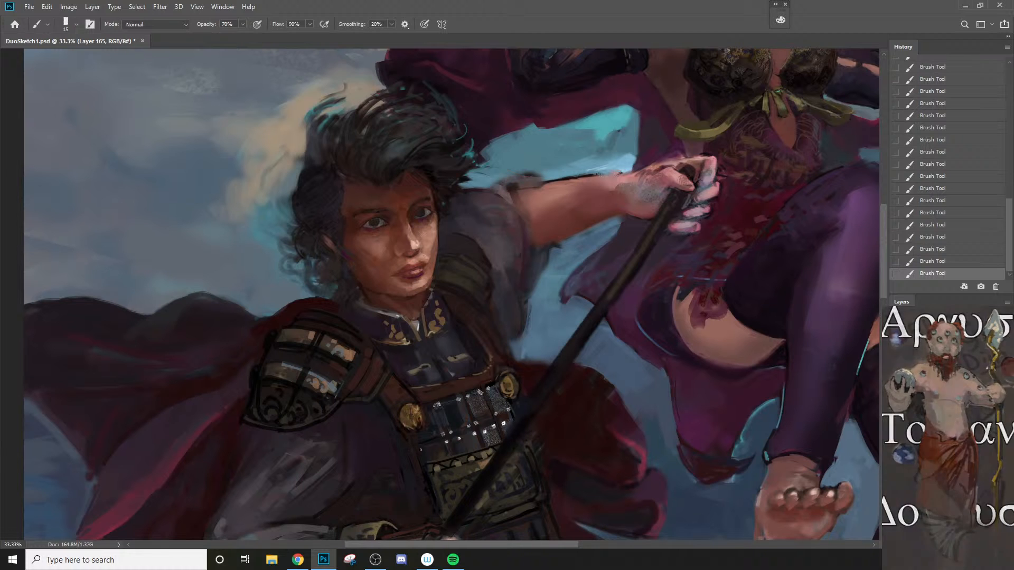
key(ctrl+z)
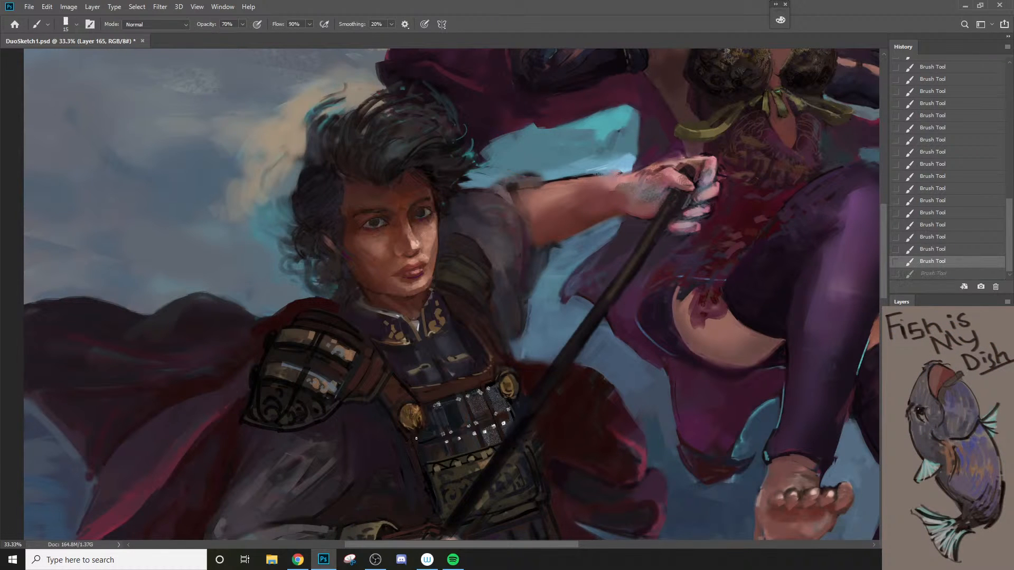
key(ctrl+shift+z)
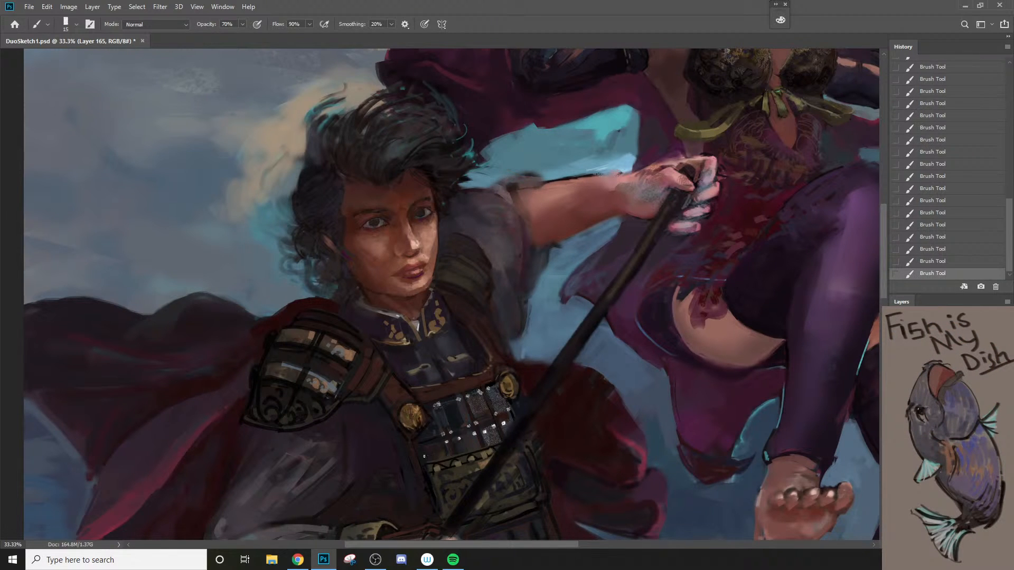
Step: Rework the strap edge beside the near gold button with fine strokes, undoing misplaced ones and reducing the brush to 10 px
key(z)
alt+click(365, 477)
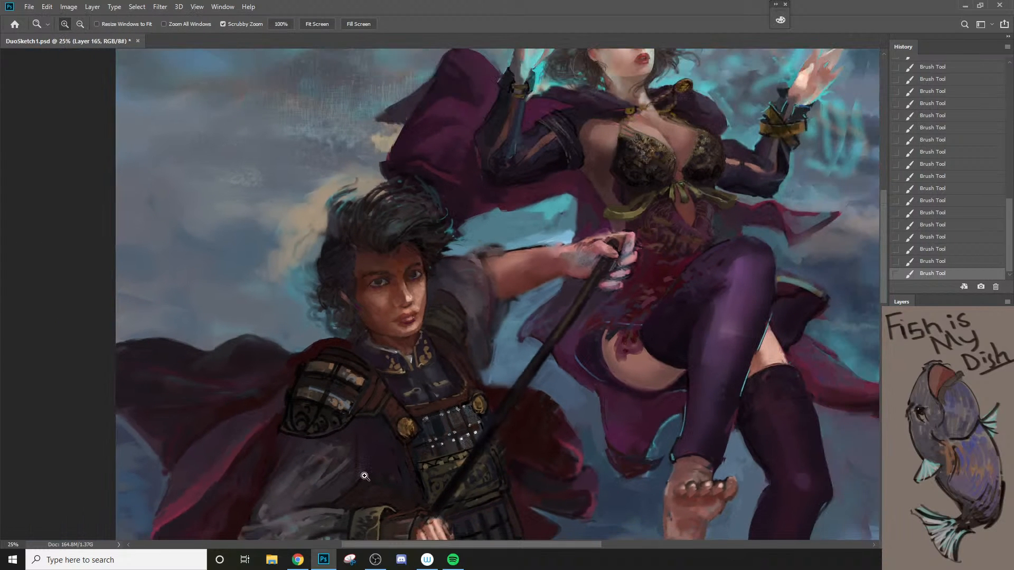
click(421, 418)
key(b)
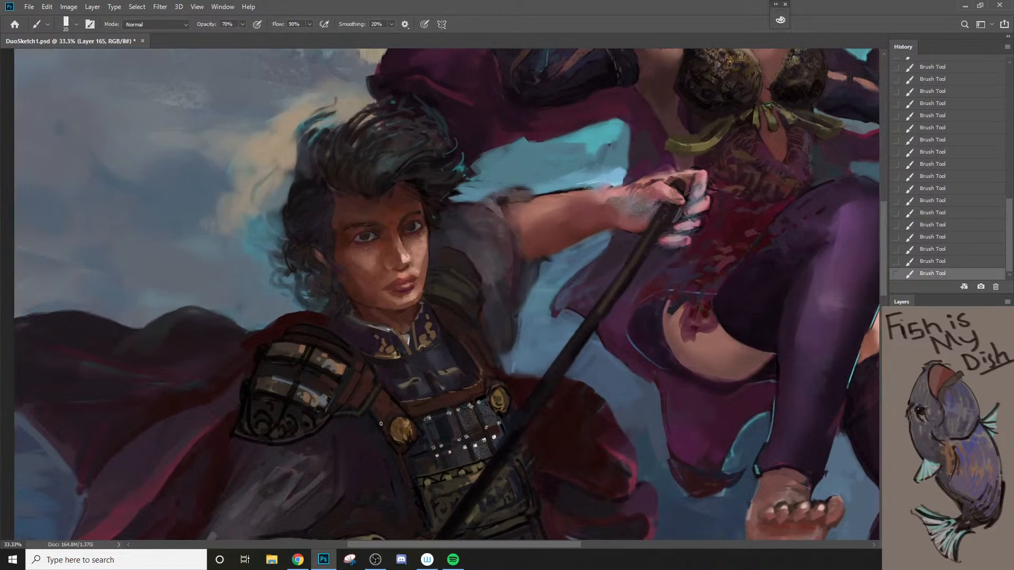
key(bracketleft)
key(ctrl+z)
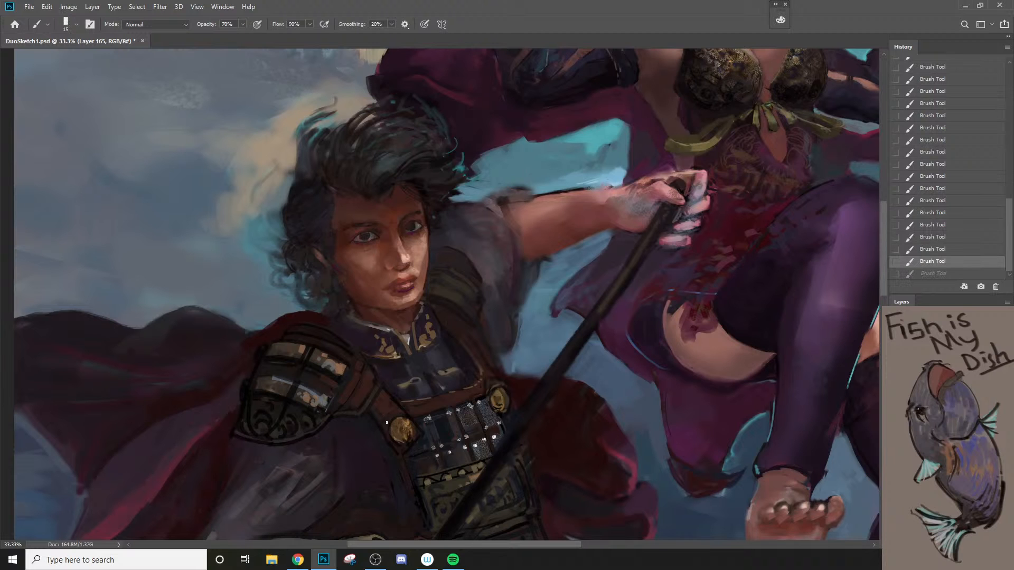
mouse_move(397, 407)
mouse_down()
mouse_move(386, 455)
mouse_move(387, 418)
mouse_up()
key(ctrl+z)
key(bracketleft)
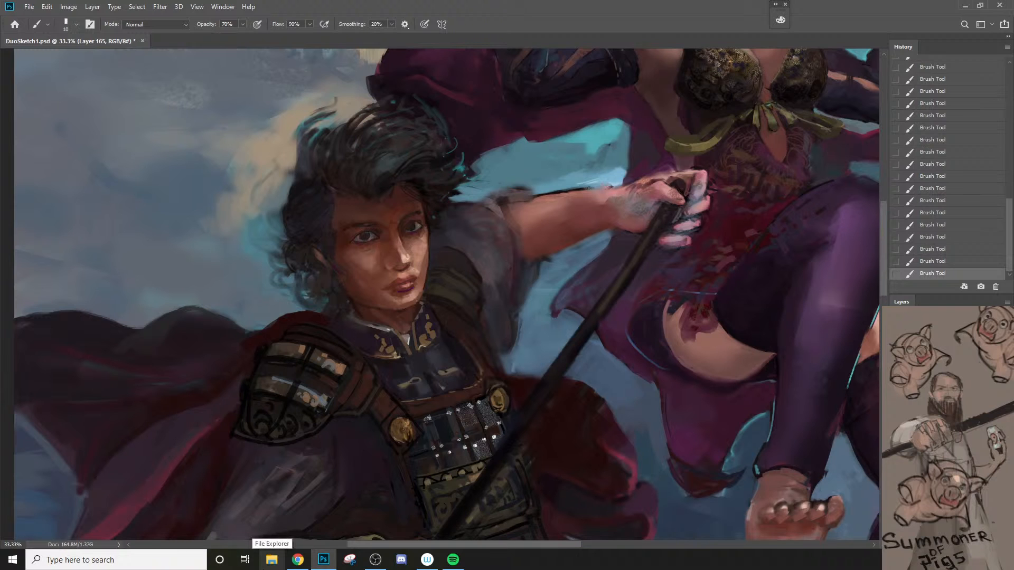
Step: Touch up the leather band around the far gold chest button with a 20 px brush
key(bracketright)
key(bracketright)
key(bracketright)
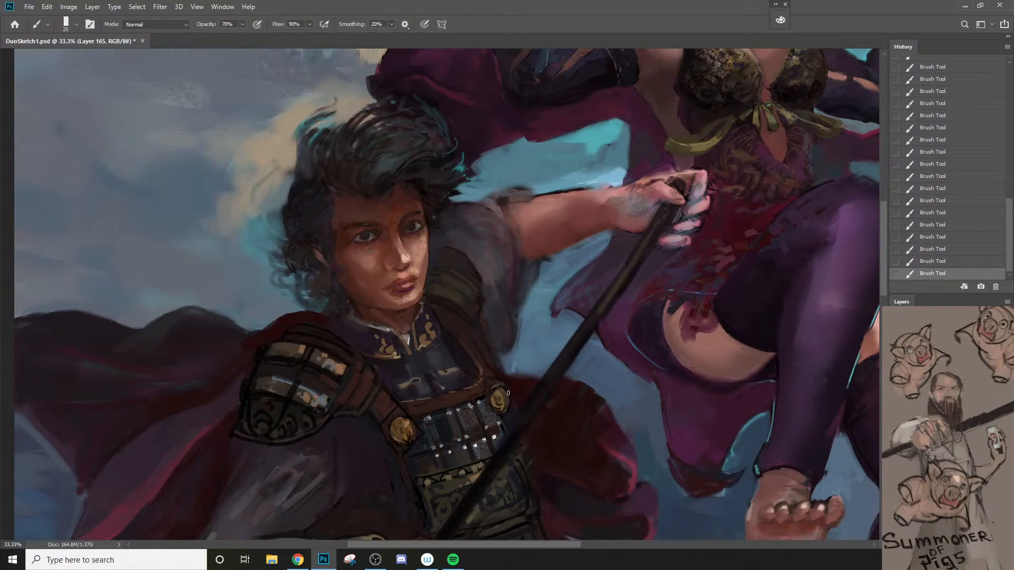
key(bracketleft)
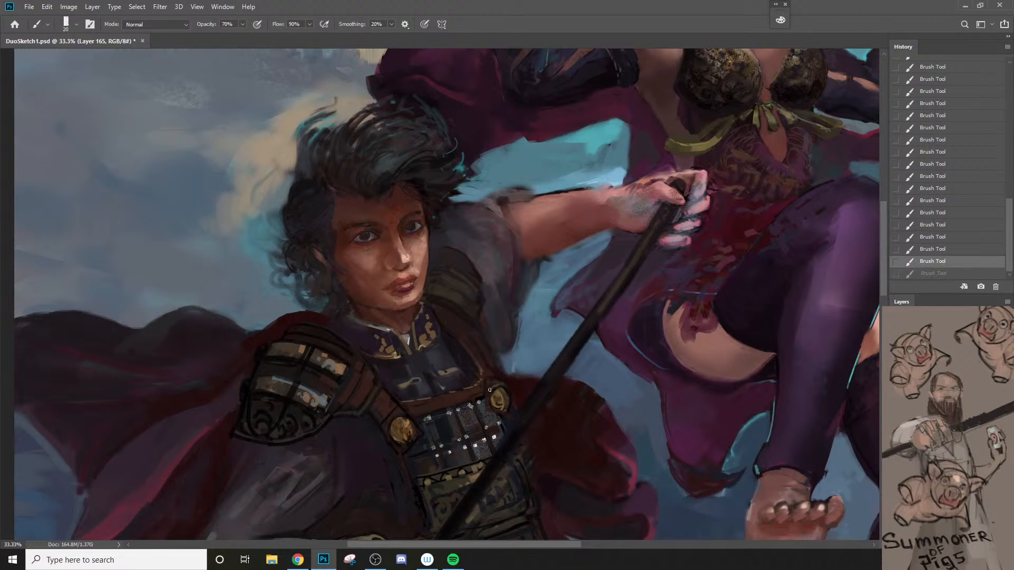
key(z)
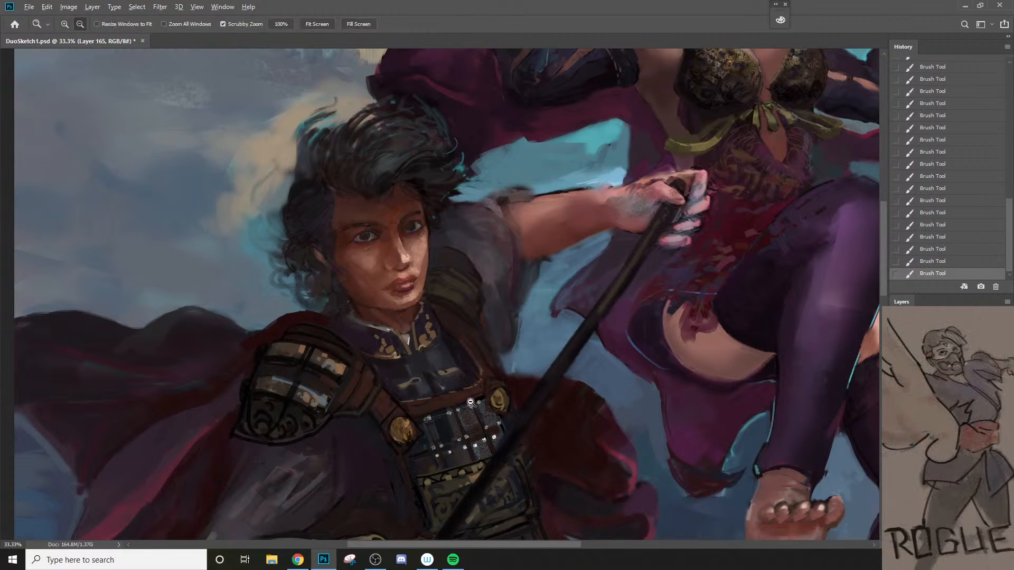
alt+click(470, 398)
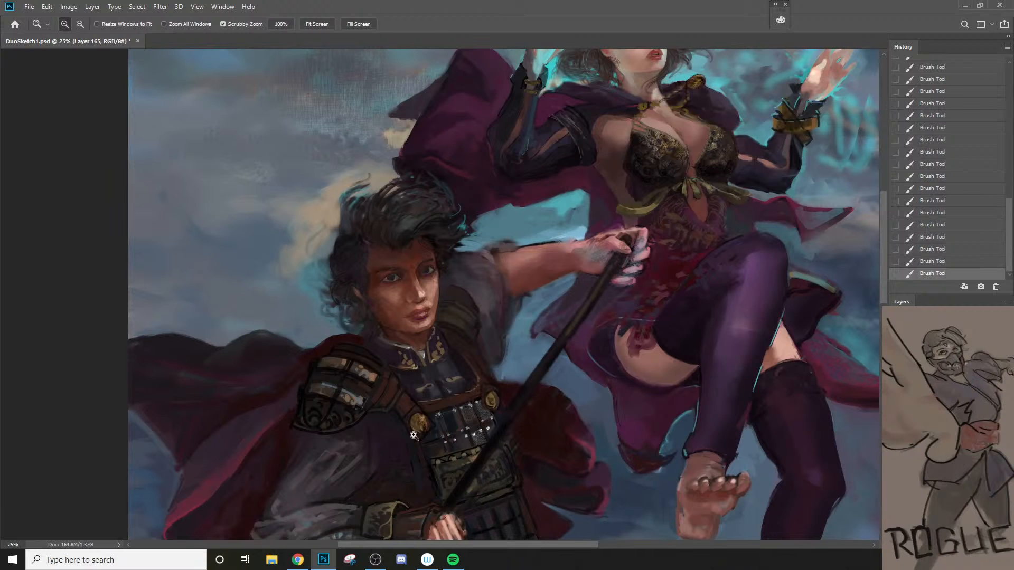
click(373, 421)
key(b)
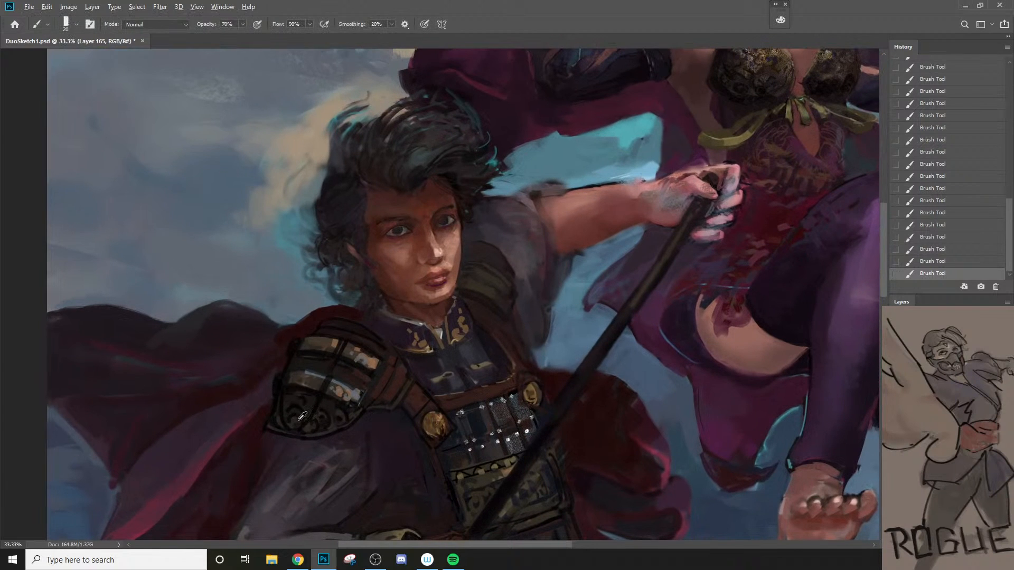
Step: Refine the dark ornament on the lowest shoulder plate with 15 and 20 px brushes, sampling nearby plate colors and undoing the last stroke
alt+click(297, 419)
key(bracketright)
alt+click(311, 378)
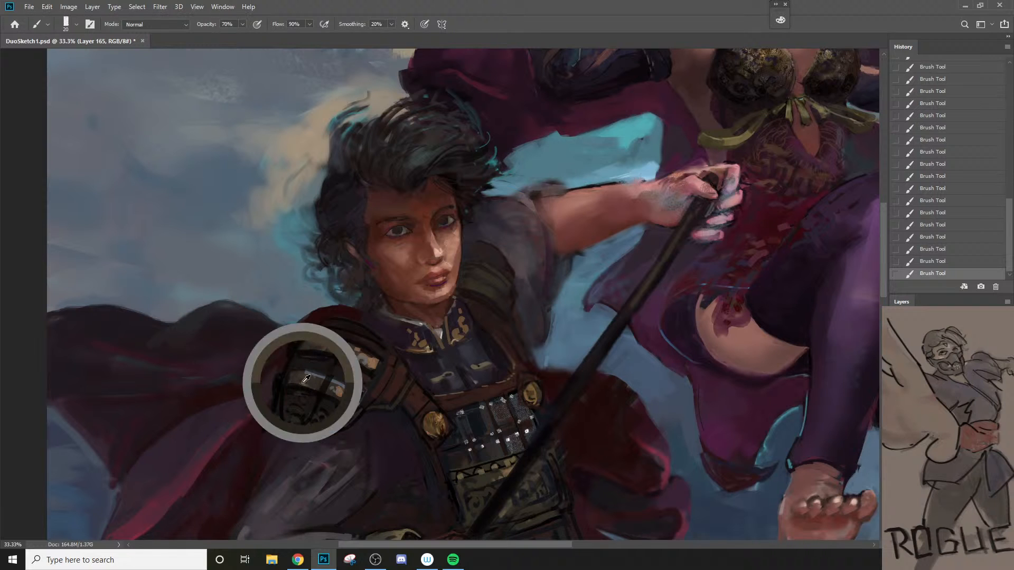
key(bracketleft)
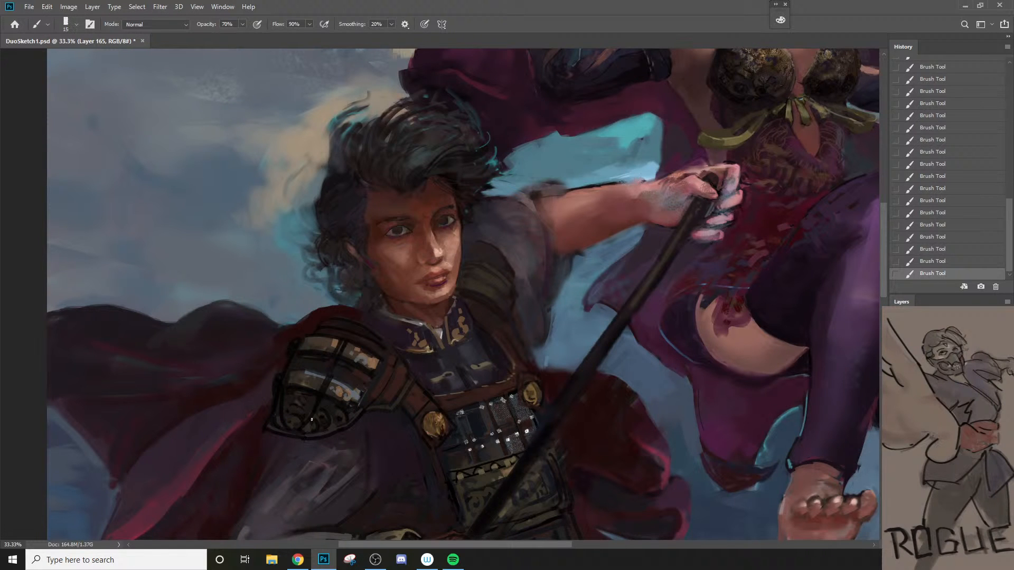
key(bracketright)
key(ctrl+z)
Step: Sample a color from the upper plates and paint a short rib down the middle of the ornamented shoulder plate with a fine brush
alt+click(362, 373)
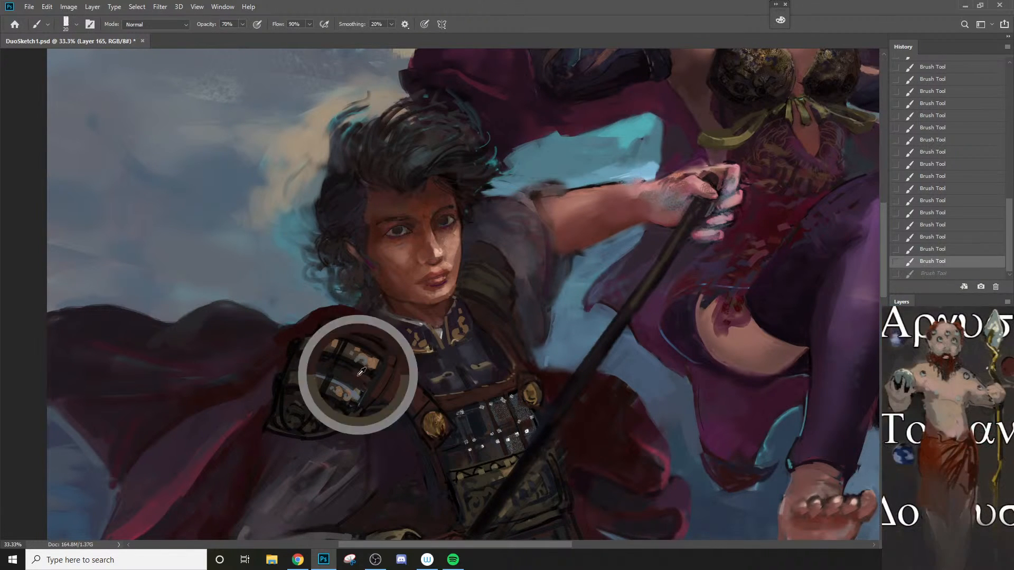
key(bracketleft)
drag(317, 396, 319, 416)
key(bracketright)
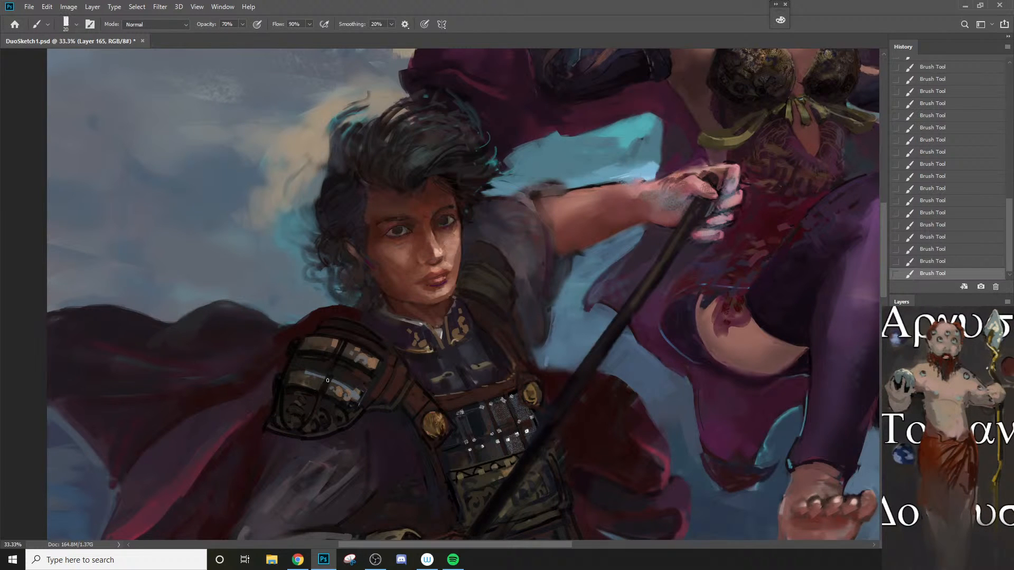
key(bracketleft)
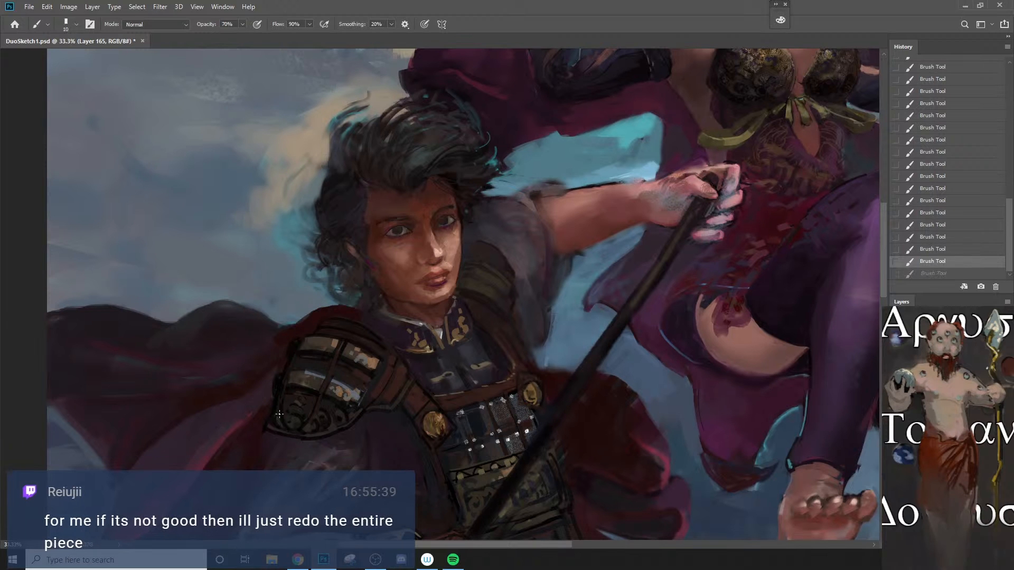
Step: Check the shoulder armor from farther out and touch up the ornamented plate's outer edge, enlarging the brush to 30 px
drag(279, 414, 274, 472)
key(ctrl+space)
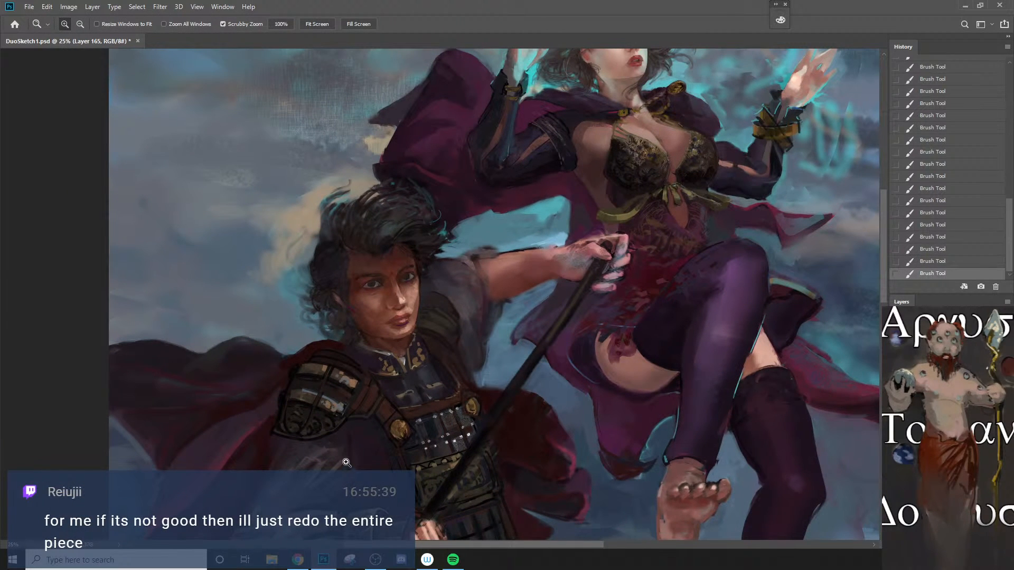
click(391, 448)
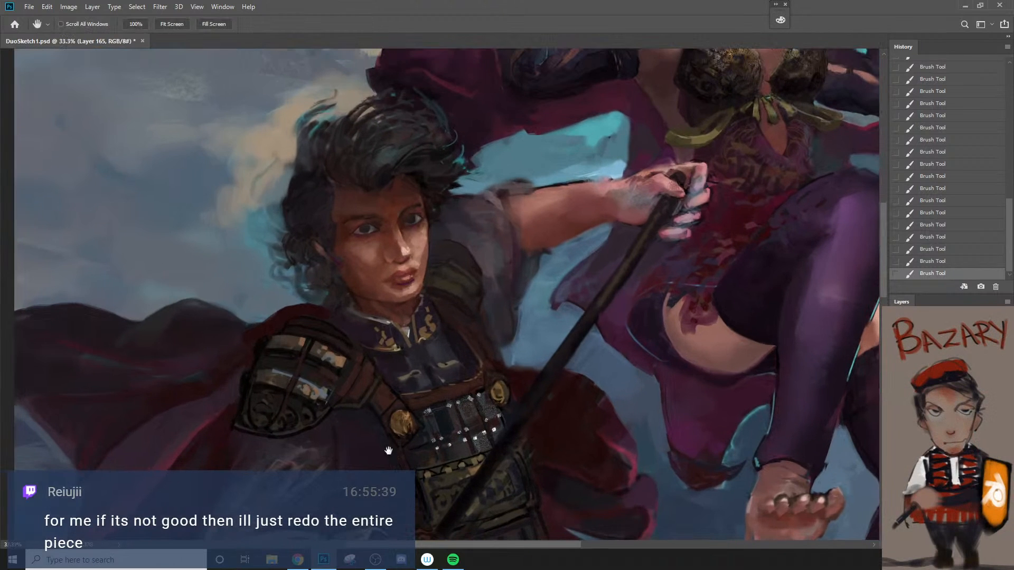
drag(393, 436, 442, 440)
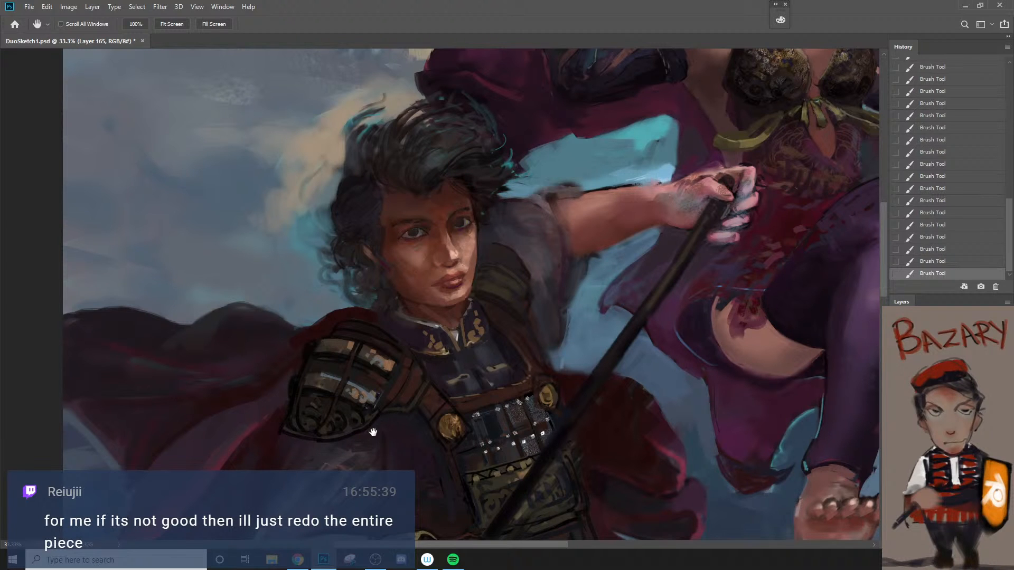
key(b)
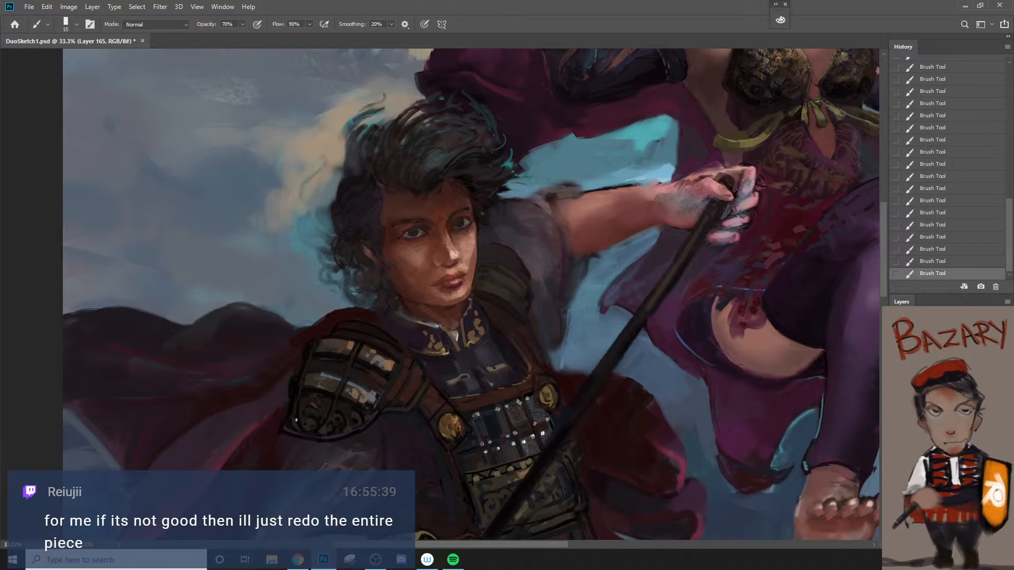
key(bracketright)
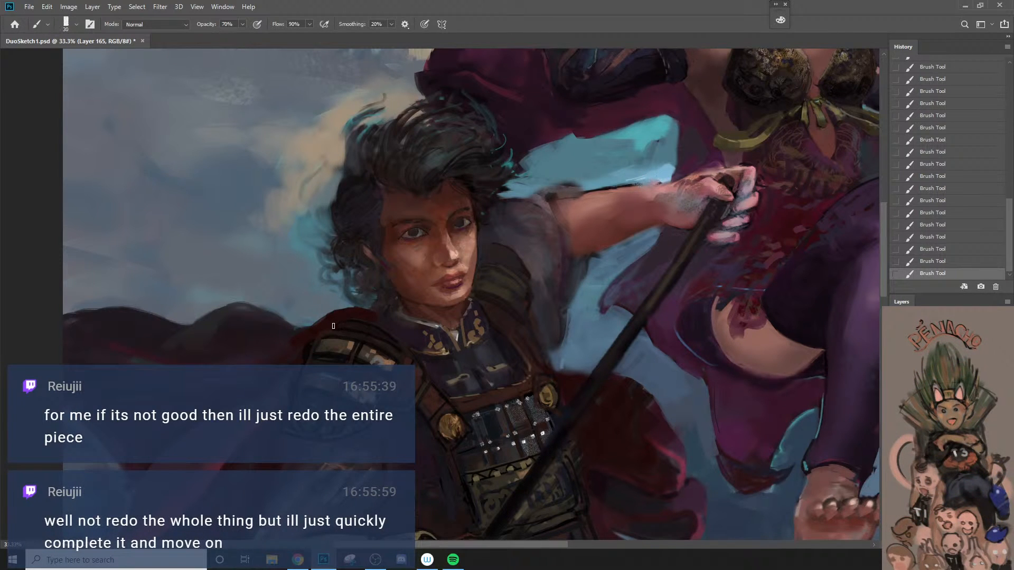
Step: Paint a reddish-brown shadow on his cheek below the near eye with a larger brush, comparing the stroke by undoing and redoing it
key(z)
drag(363, 334, 322, 410)
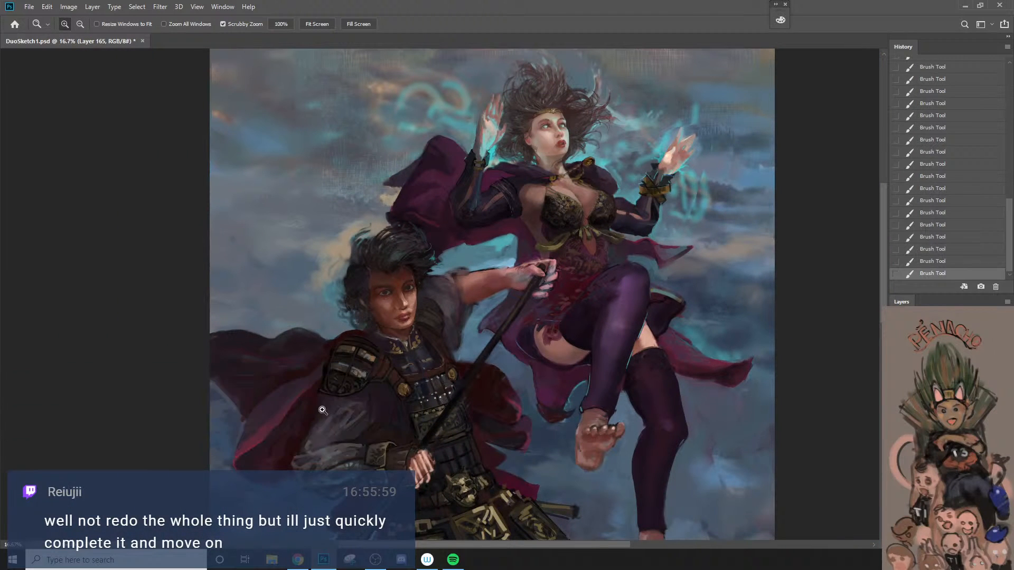
mouse_move(322, 410)
mouse_down()
mouse_move(359, 327)
mouse_move(347, 267)
mouse_up()
key(b)
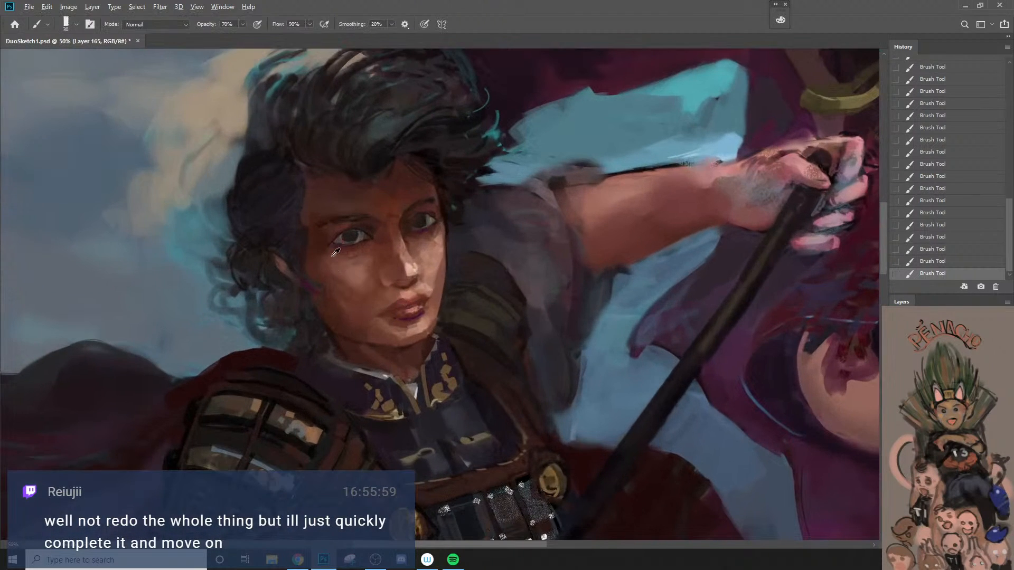
key(bracketright)
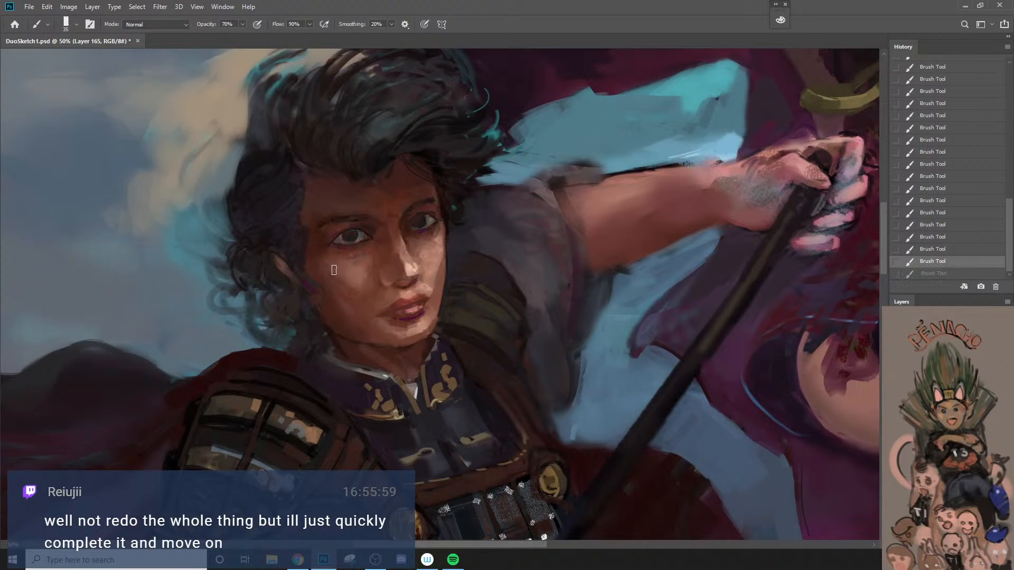
key(ctrl+z)
key(ctrl+shift+z)
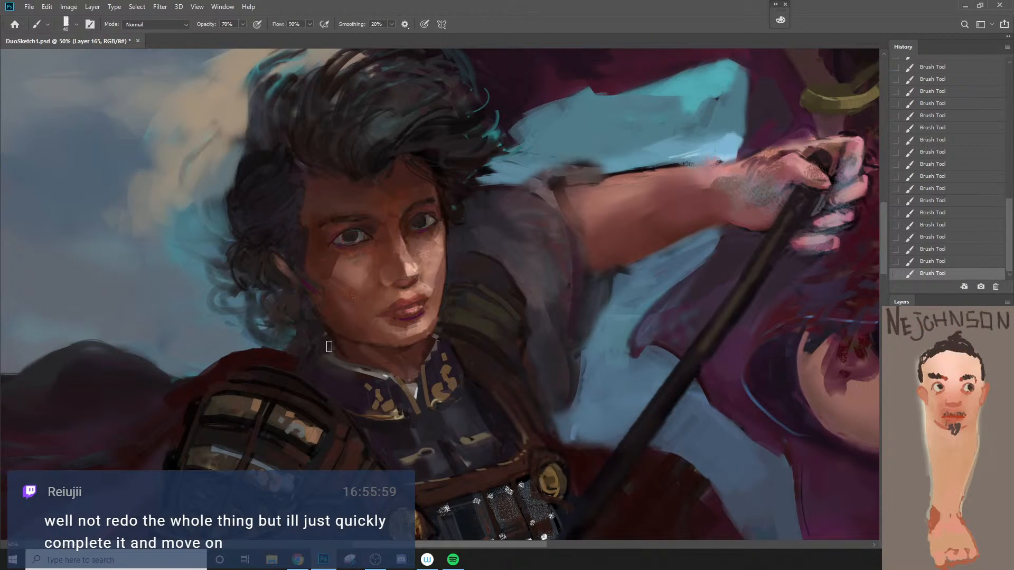
Step: Fade the last brush stroke on his face to 88% opacity in Normal mode
key(ctrl+shift+f)
text(44)
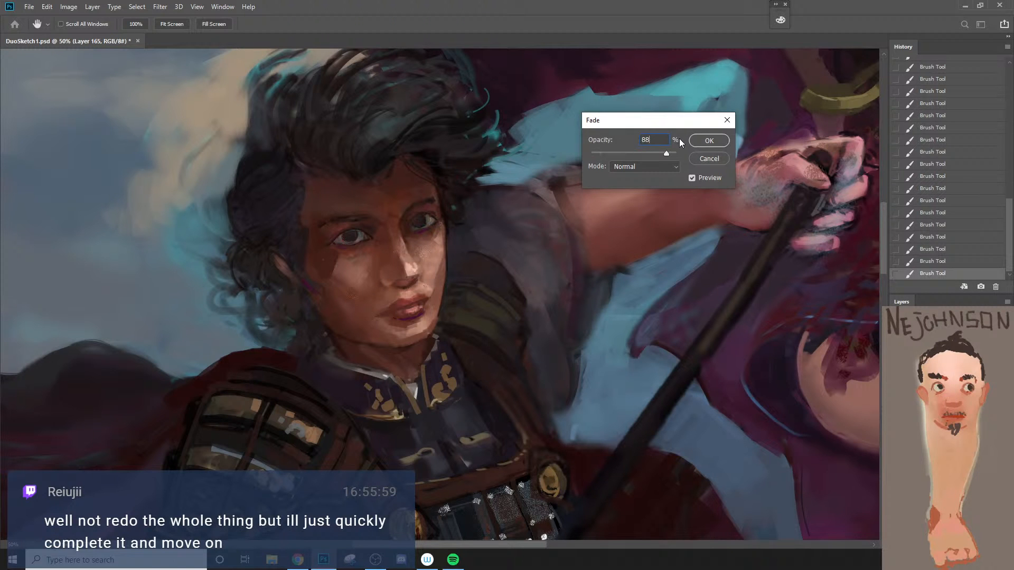
key(Return)
Step: Add further shadow strokes to the shaded side of his face, checking them against the whole figure
key(ctrl+space)
drag(461, 346, 373, 442)
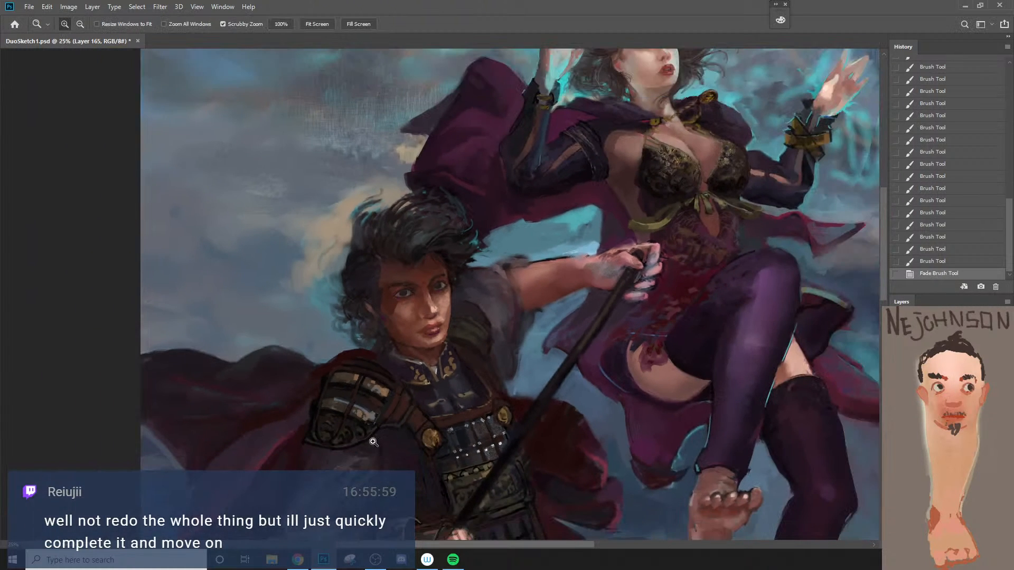
mouse_move(396, 353)
mouse_down()
mouse_move(378, 264)
mouse_move(393, 259)
mouse_move(382, 257)
mouse_up()
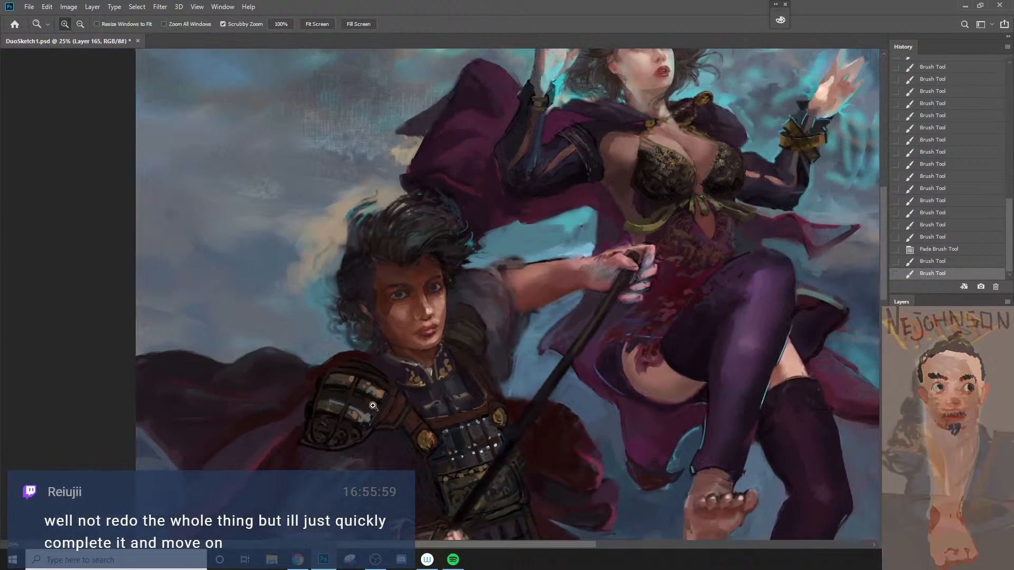
drag(384, 349, 347, 465)
click(399, 376)
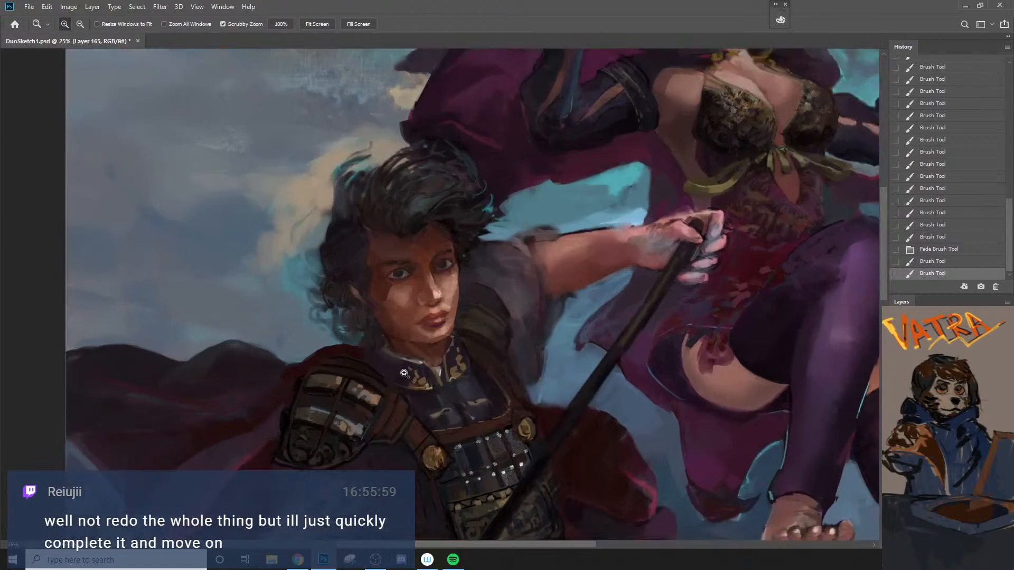
Step: Rework the shadow along his jaw and neck with 60 and 45 px brushes, comparing a stroke by undoing and redoing it
drag(394, 321, 408, 337)
key(ctrl+z)
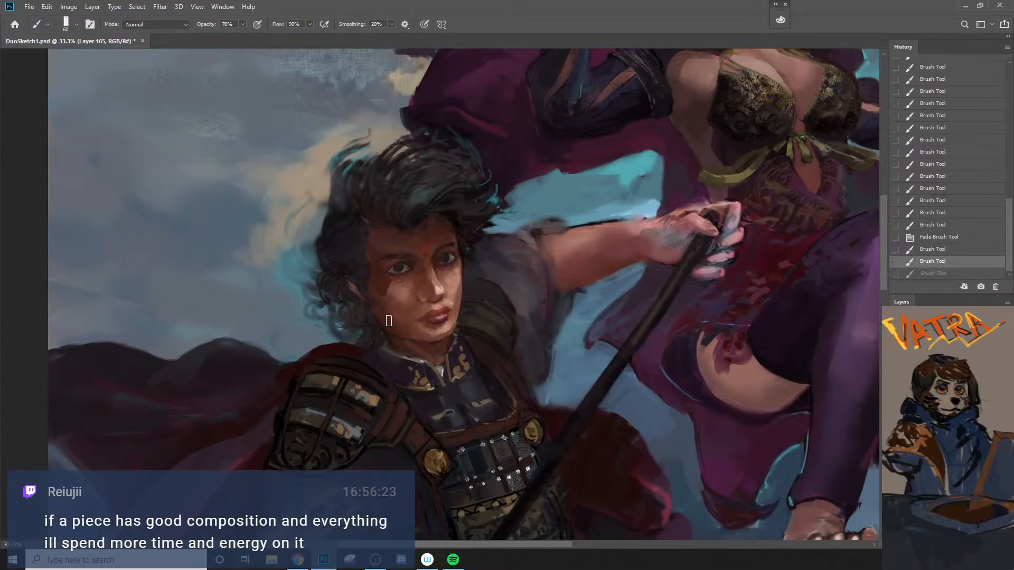
key(ctrl+shift+z)
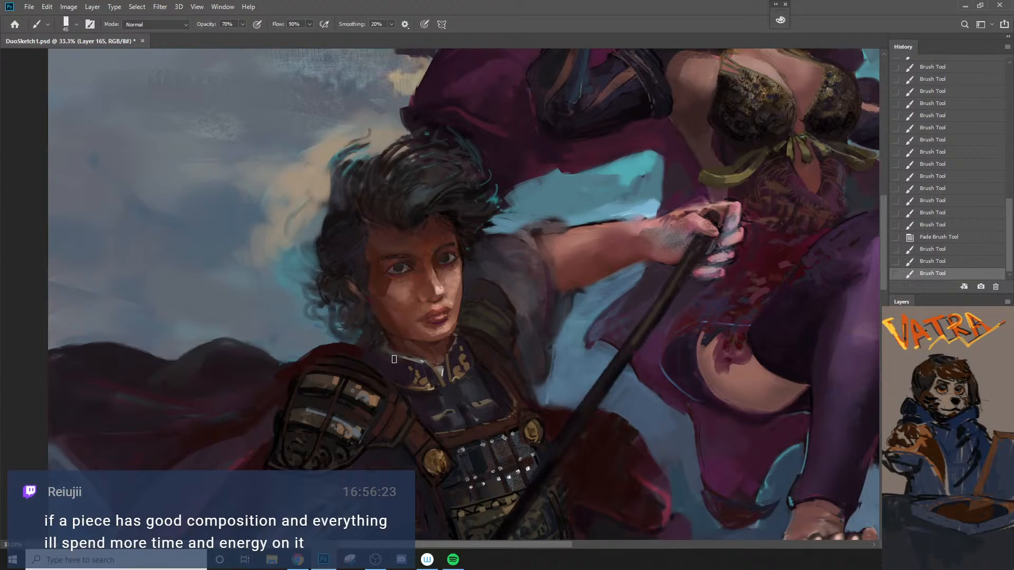
ctrl+alt+click(402, 346)
Step: Select the recent paint layers together and merge them into one layer
drag(417, 460, 418, 373)
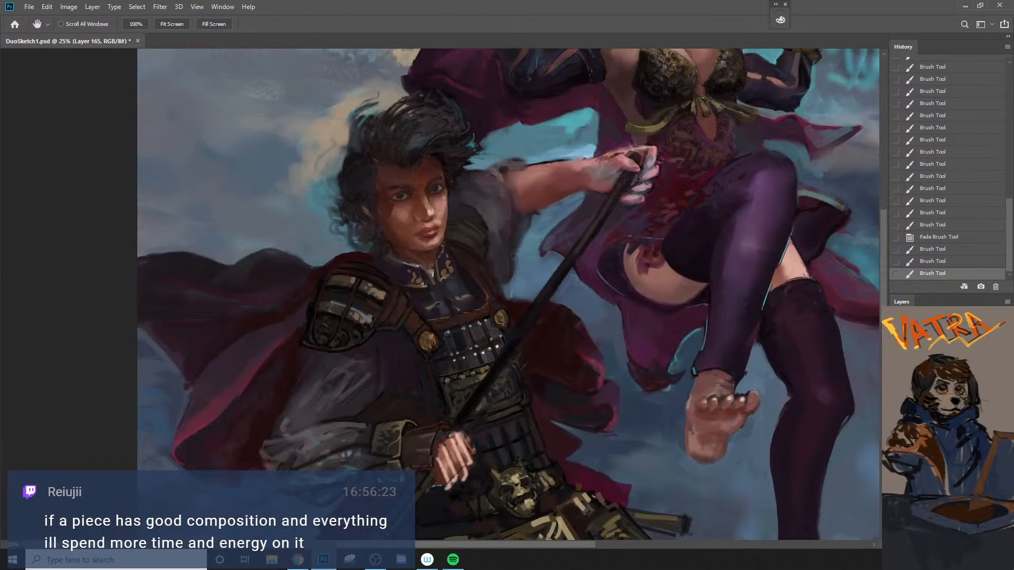
shift+click(946, 502)
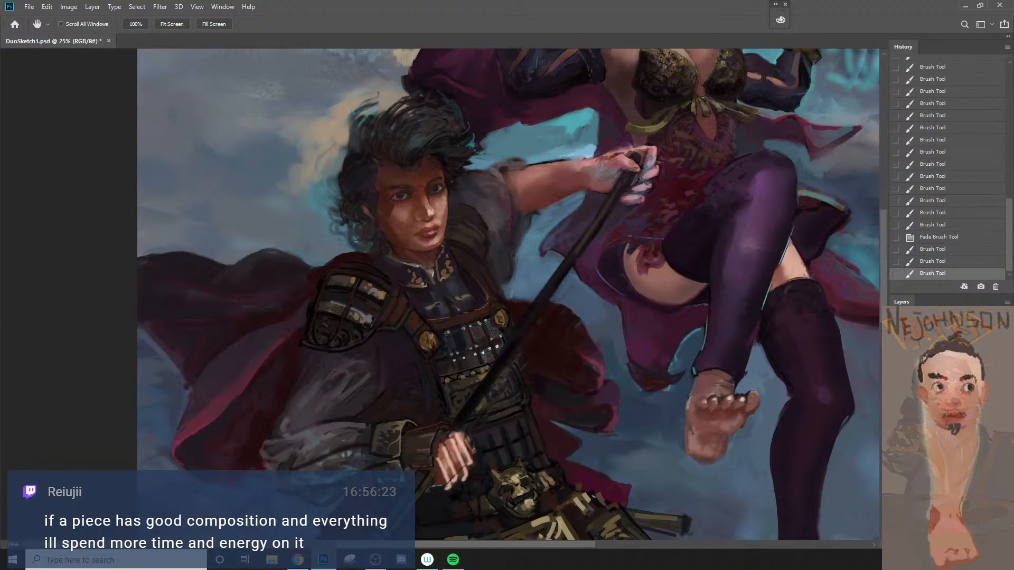
right_click(946, 503)
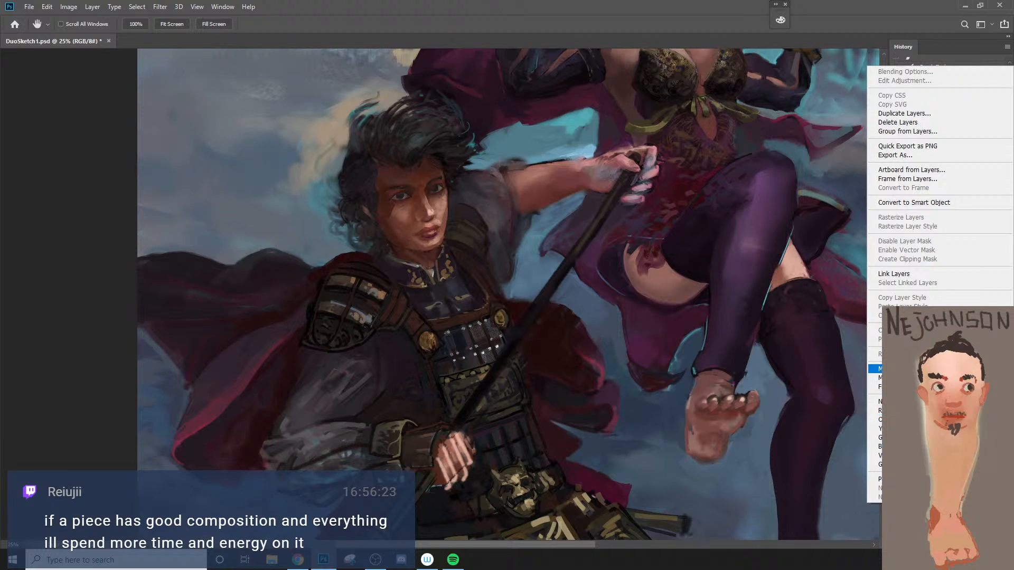
click(909, 369)
Step: Toggle the merged layer's visibility repeatedly to compare the spearman before and after the repaint
click(896, 484)
click(897, 484)
click(896, 484)
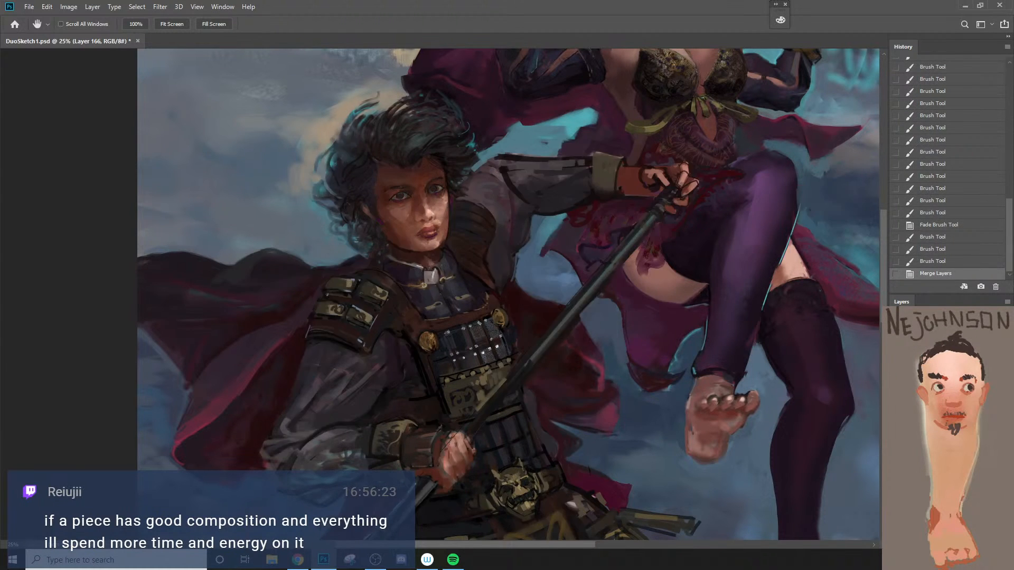
click(896, 483)
click(896, 483)
click(896, 484)
key(ctrl+space)
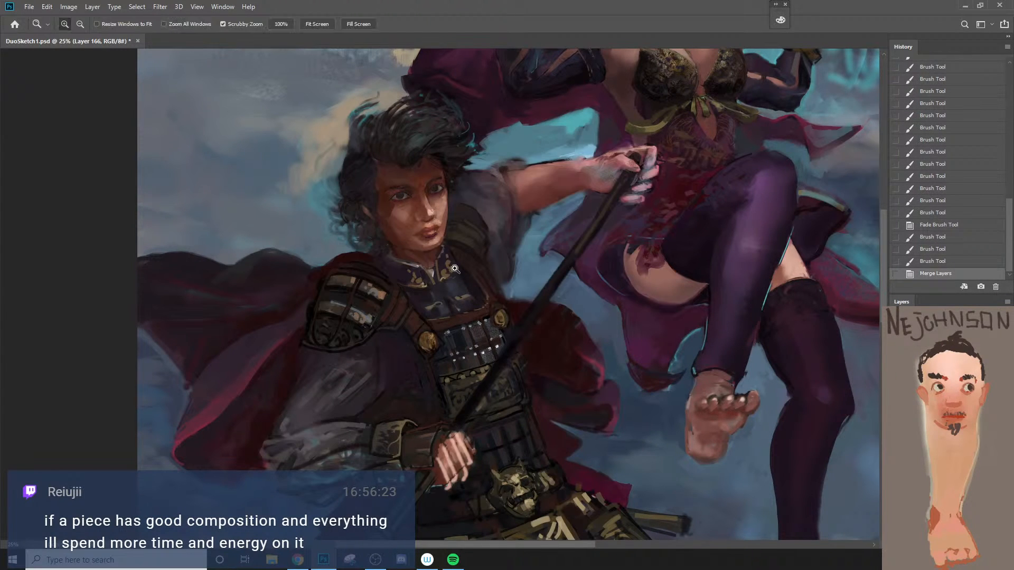
Step: Paint a 60 px shadow stroke down the shaded side of his face and erase its excess around the temple
drag(380, 190, 392, 229)
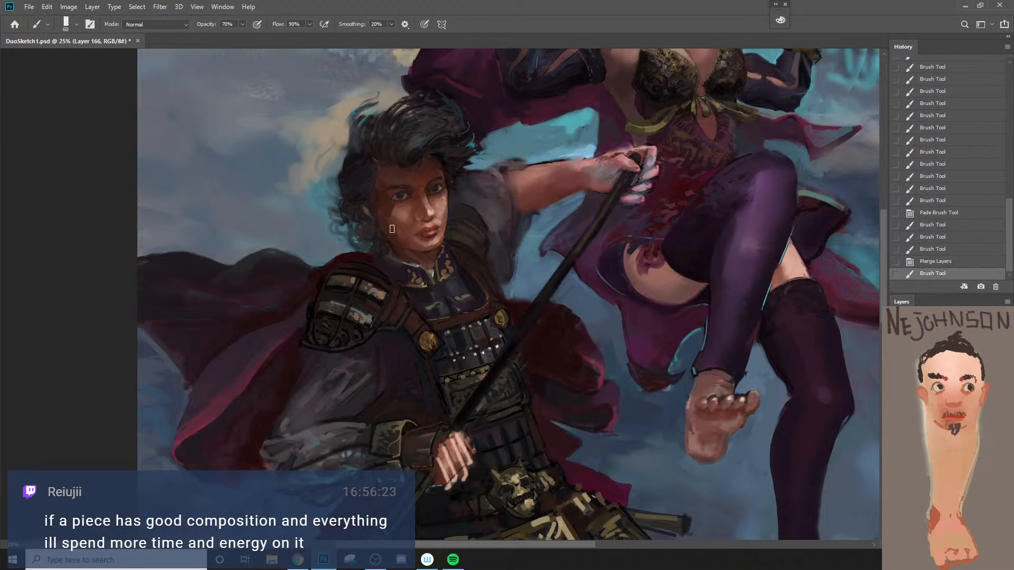
key(e)
mouse_move(378, 186)
mouse_down()
mouse_move(381, 203)
mouse_move(389, 196)
mouse_up()
Step: Paint fine strokes around the outer corner of the near eye, undoing a misplaced one and reducing the brush to 10 px
key(ctrl+space)
ctrl+click(390, 193)
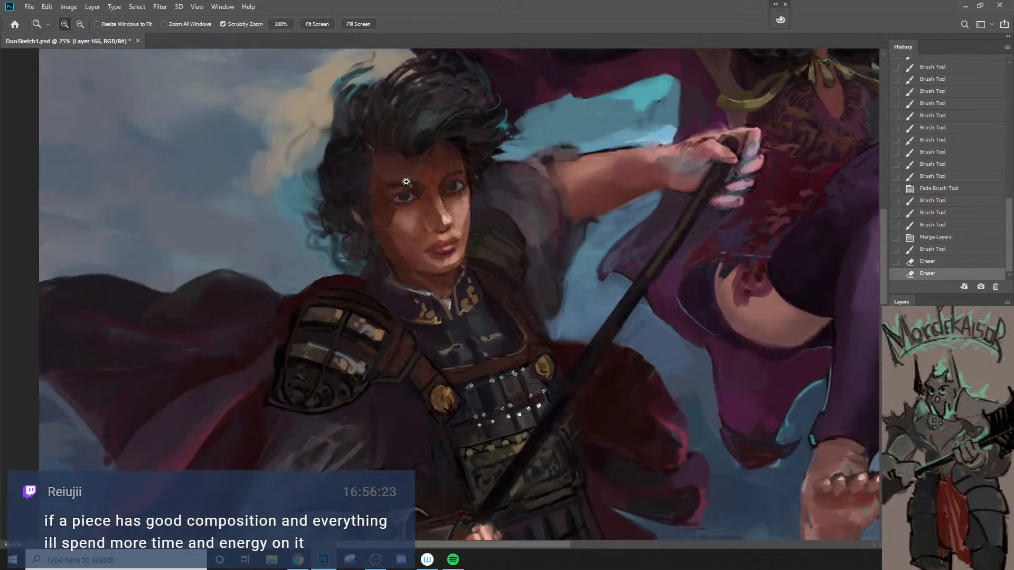
ctrl+click(404, 185)
key([)
key(b)
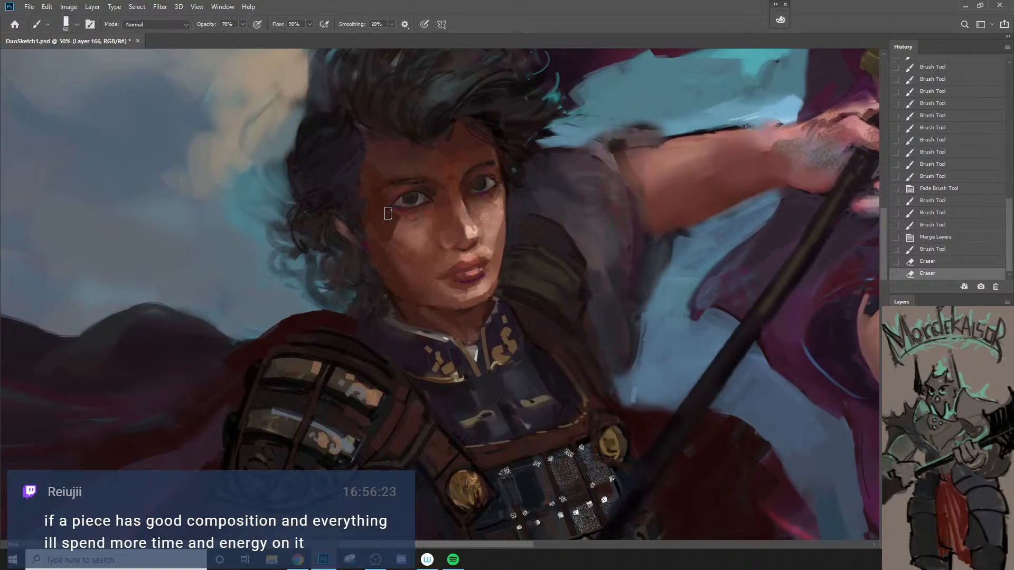
drag(412, 217, 416, 210)
key(ctrl+z)
key([)
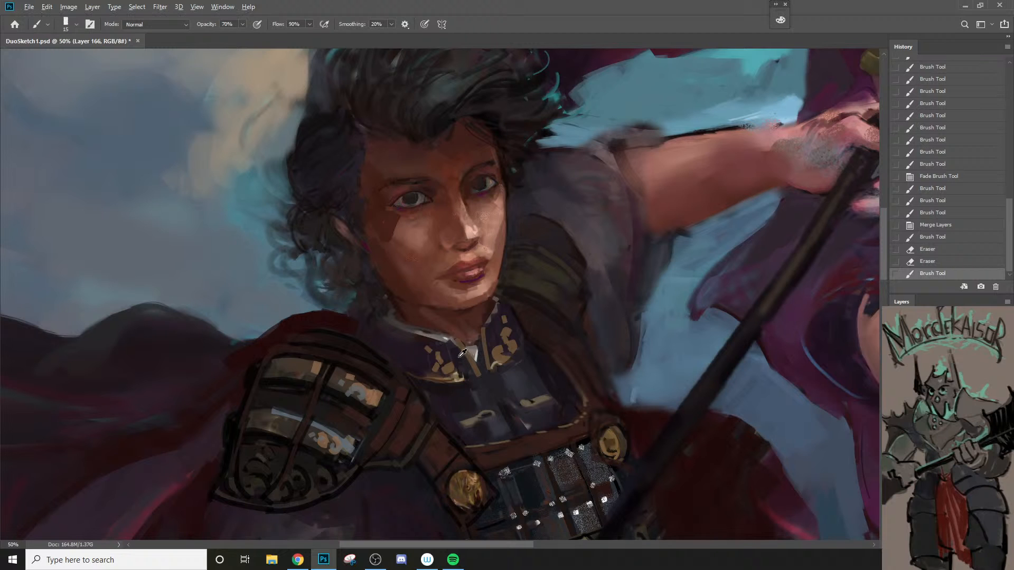
drag(382, 201, 391, 186)
key([)
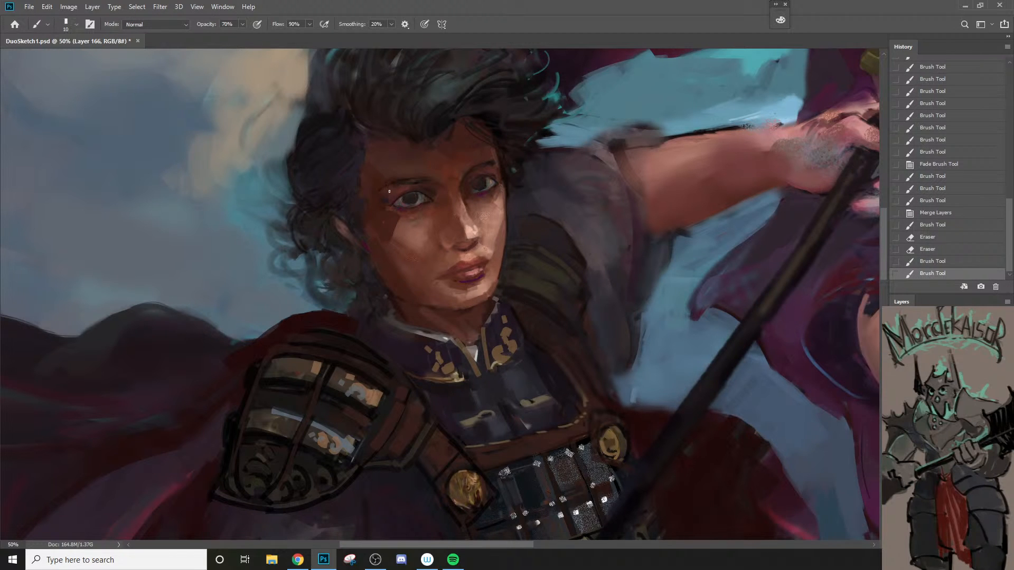
Step: Paint short dark marks on the forehead above the near eyebrow and toward the nose bridge, enlarging the brush to 25 px
key(])
key(])
key(])
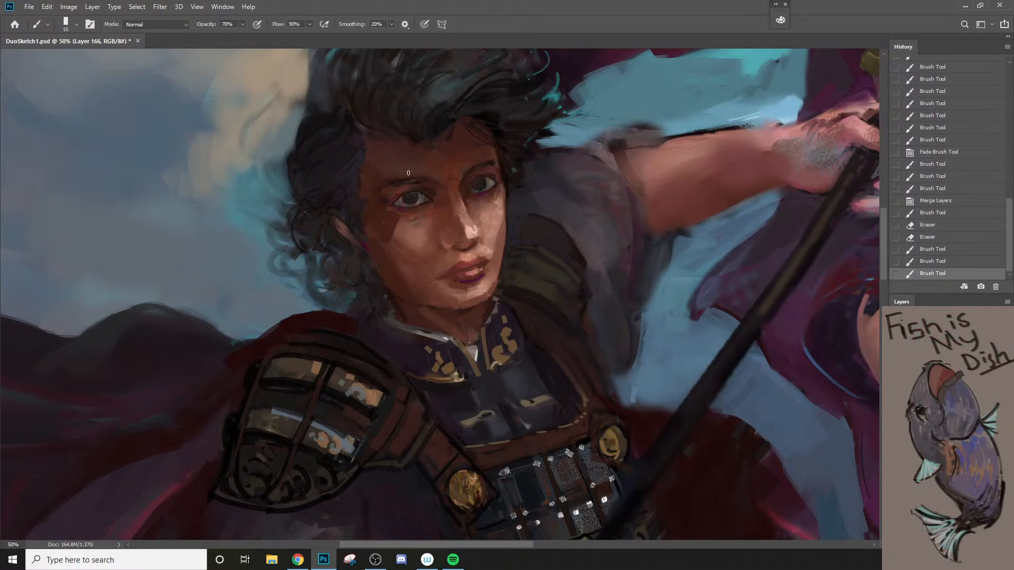
drag(408, 163, 420, 219)
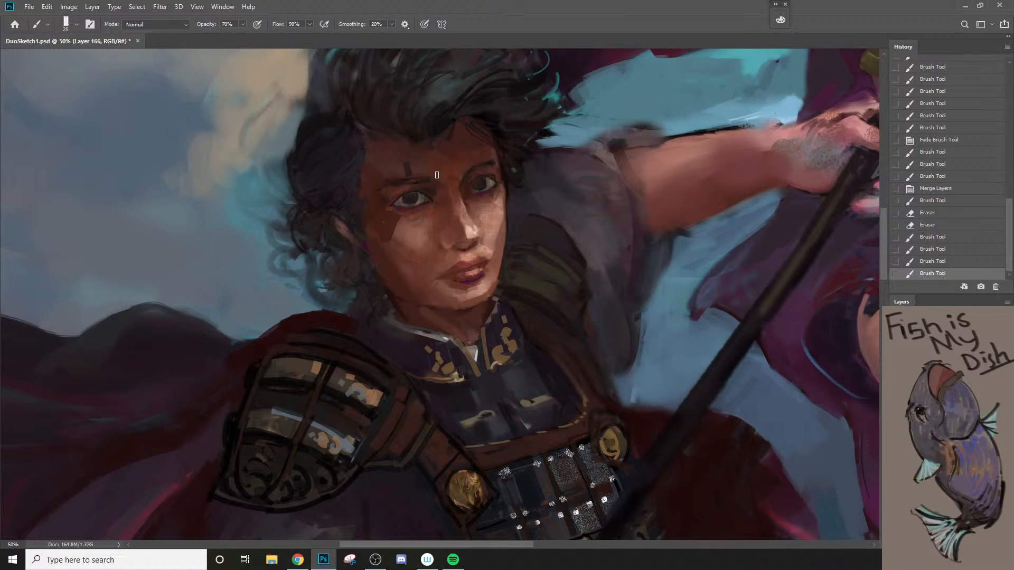
click(437, 175)
Step: Check the face from farther out and soften the dark marks above the near eyebrow with a 20 px brush, undoing a misplaced stroke
key(z)
alt+click(433, 231)
alt+click(433, 231)
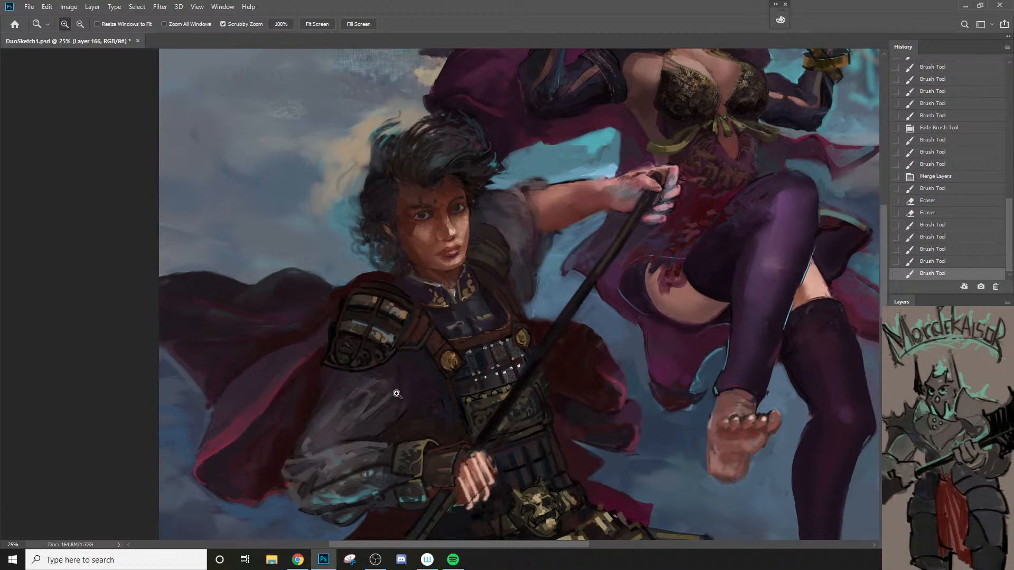
click(334, 335)
click(476, 145)
key(b)
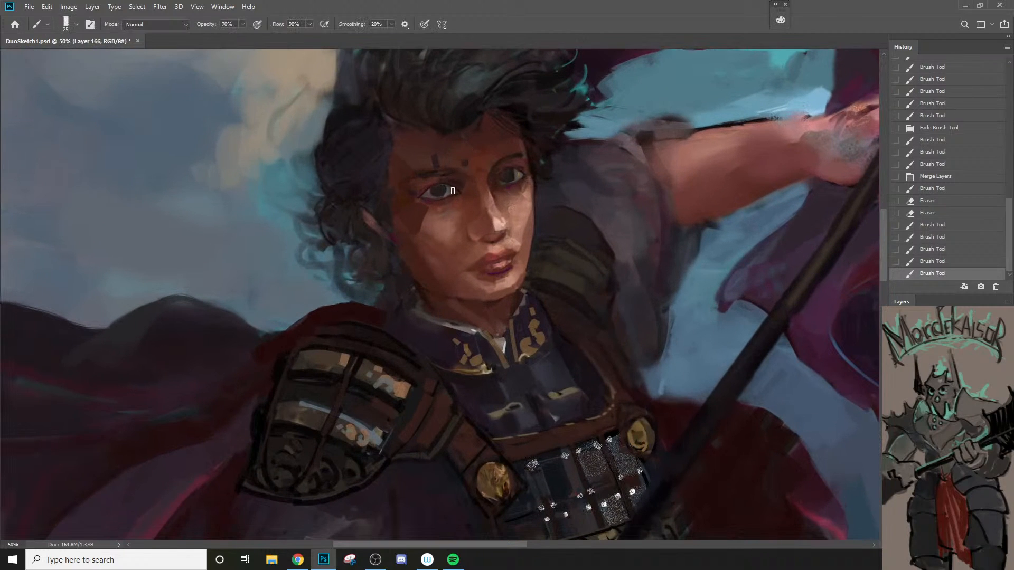
mouse_move(440, 170)
mouse_down()
mouse_move(464, 209)
mouse_move(451, 221)
mouse_move(464, 163)
mouse_up()
key(ctrl+z)
key([)
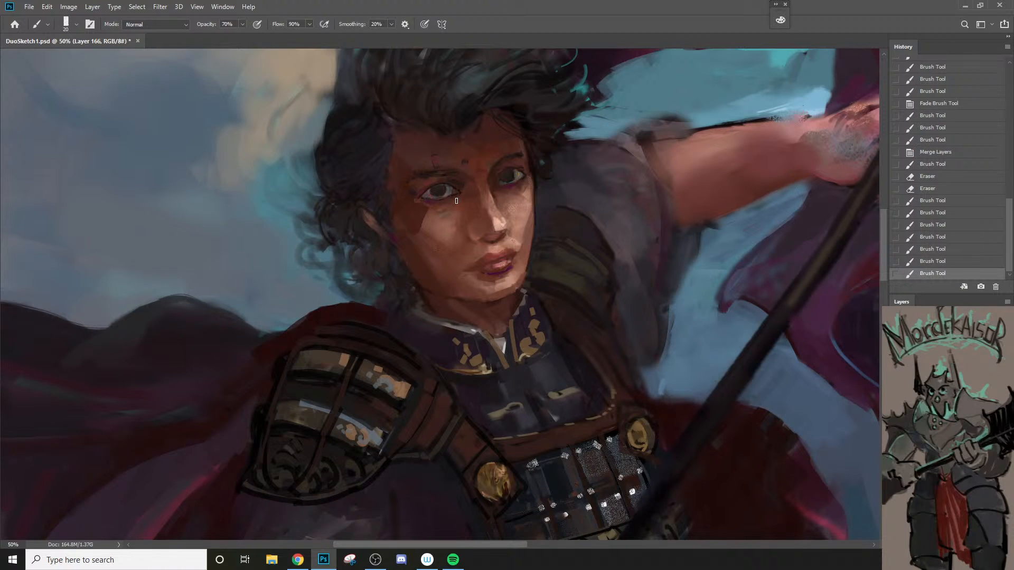
Step: Paint 25 px strokes over the shadow between the near eye's outer corner and the temple, checking the face from farther out
key(bracketright)
drag(412, 200, 406, 222)
key(z)
alt+click(406, 248)
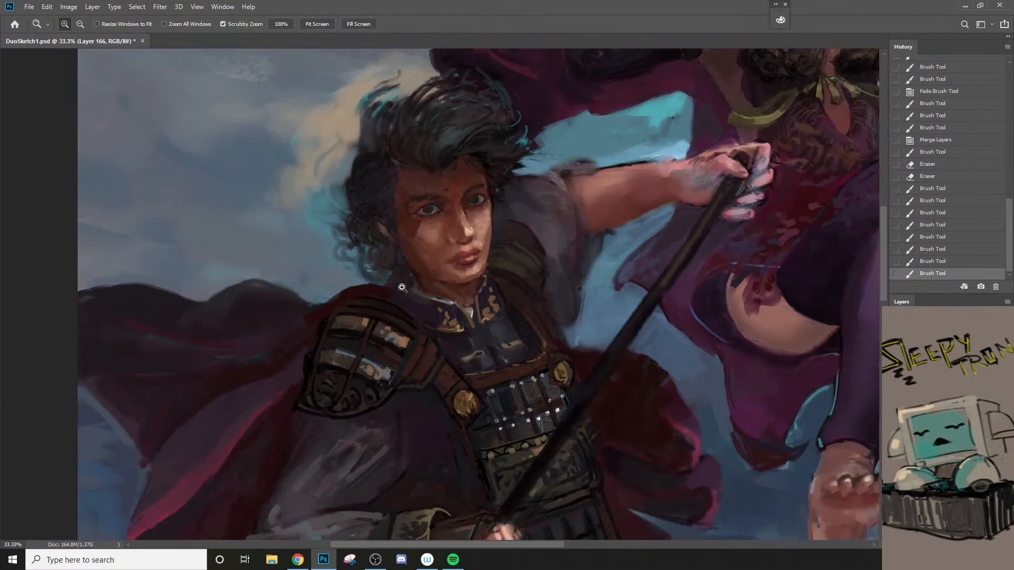
click(401, 209)
key(b)
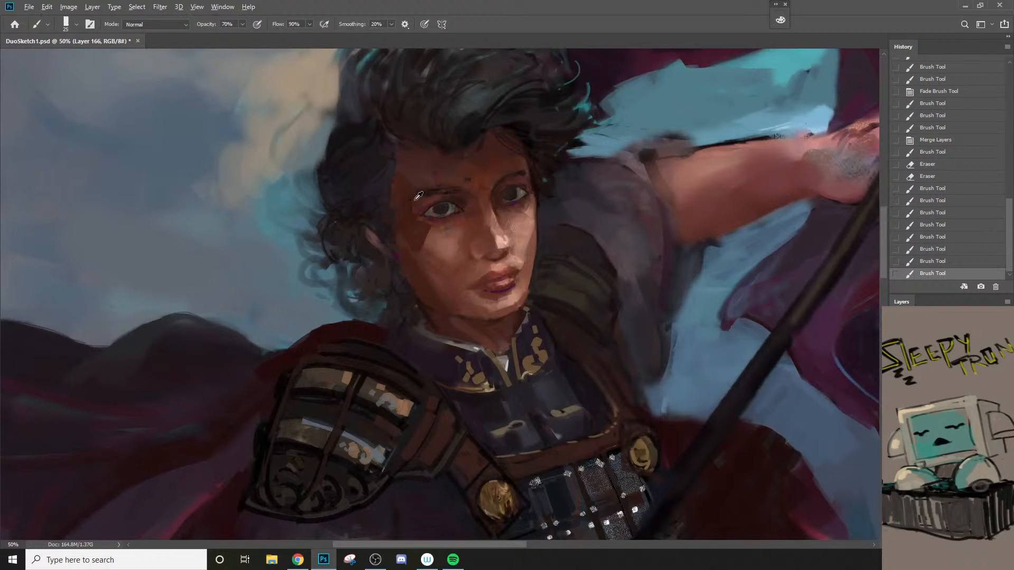
drag(404, 214, 425, 177)
Step: Soften the hard-edged shadow shape beside the near eye, blending it from the temple into the cheek
key(z)
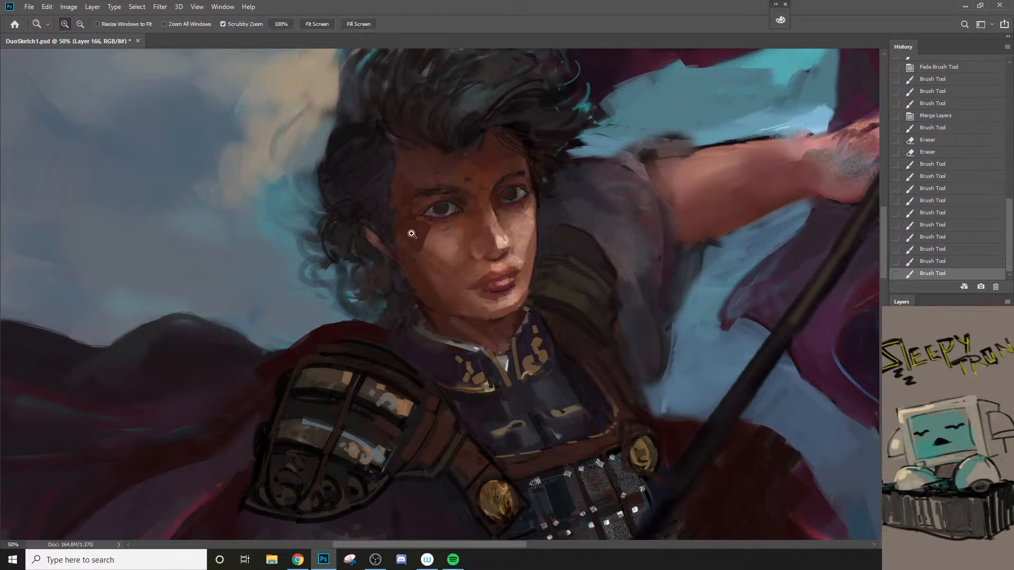
alt+click(406, 232)
alt+click(407, 279)
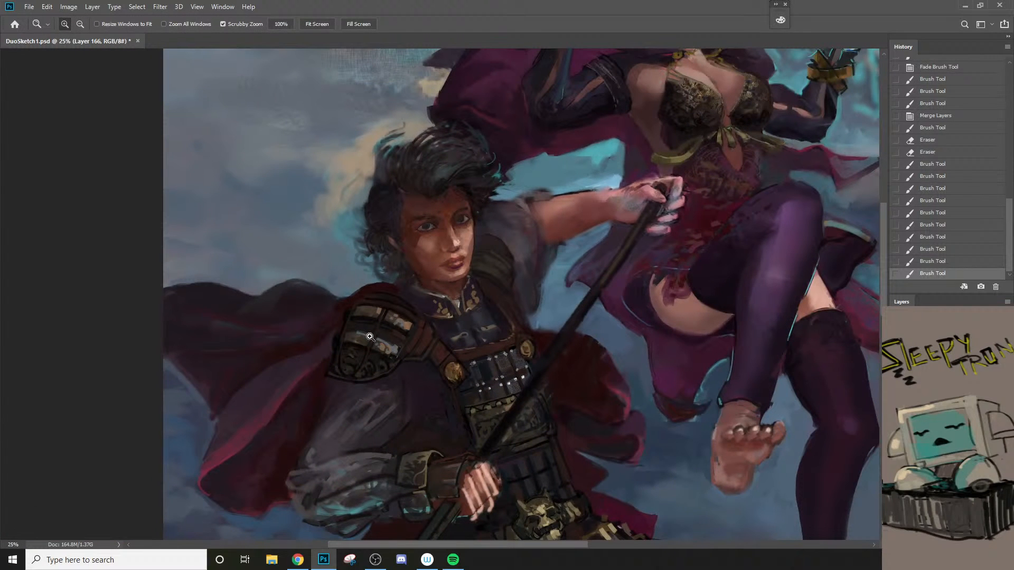
click(369, 337)
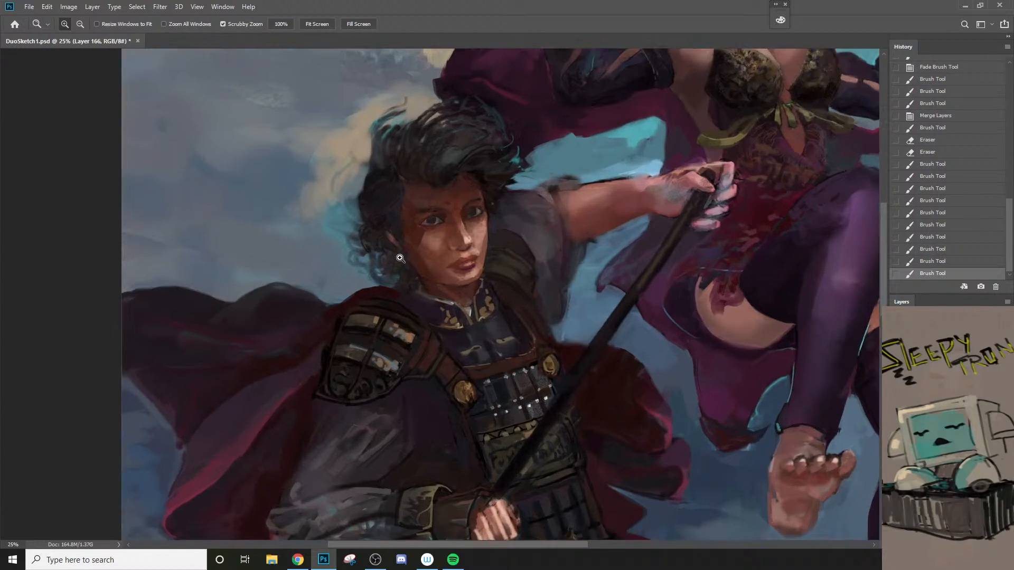
click(422, 180)
key(b)
mouse_move(445, 214)
mouse_down()
mouse_move(430, 268)
mouse_move(433, 245)
mouse_up()
Step: Deepen the shadow along the jaw and neck above the collar with a 40 px brush, using a sampled dark red-brown
key(z)
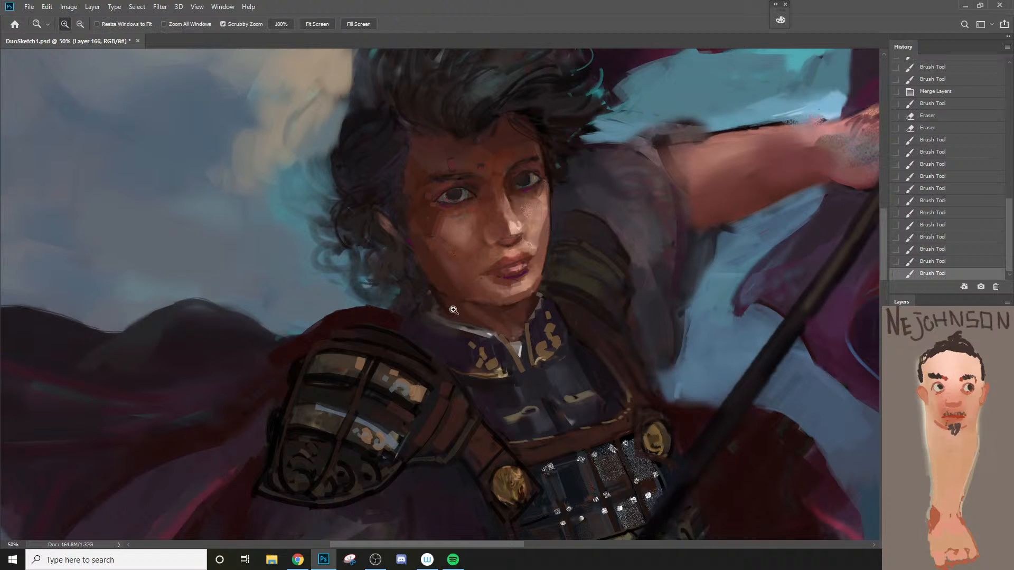
alt+click(452, 304)
alt+click(452, 305)
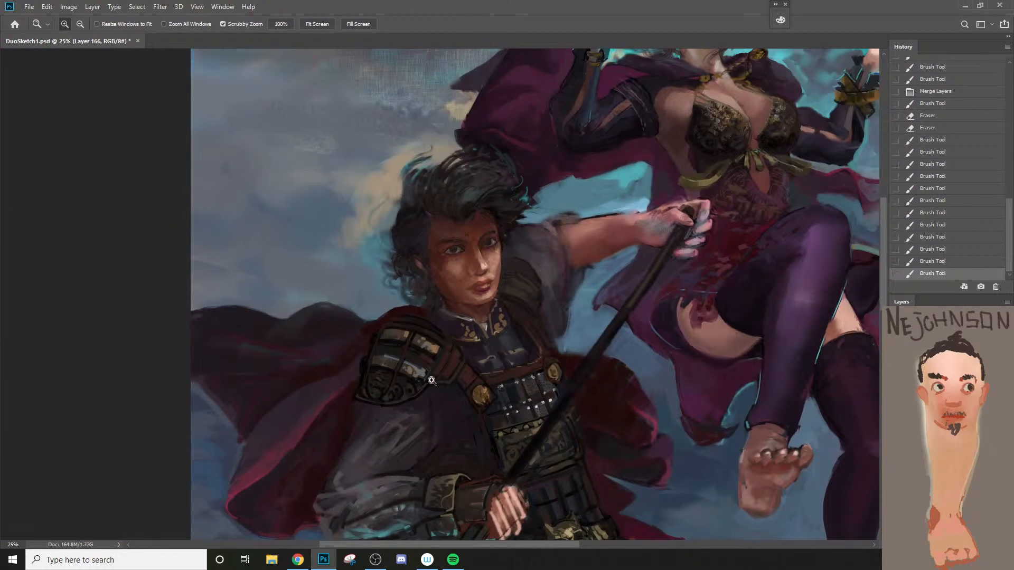
click(480, 279)
key(b)
click(458, 323)
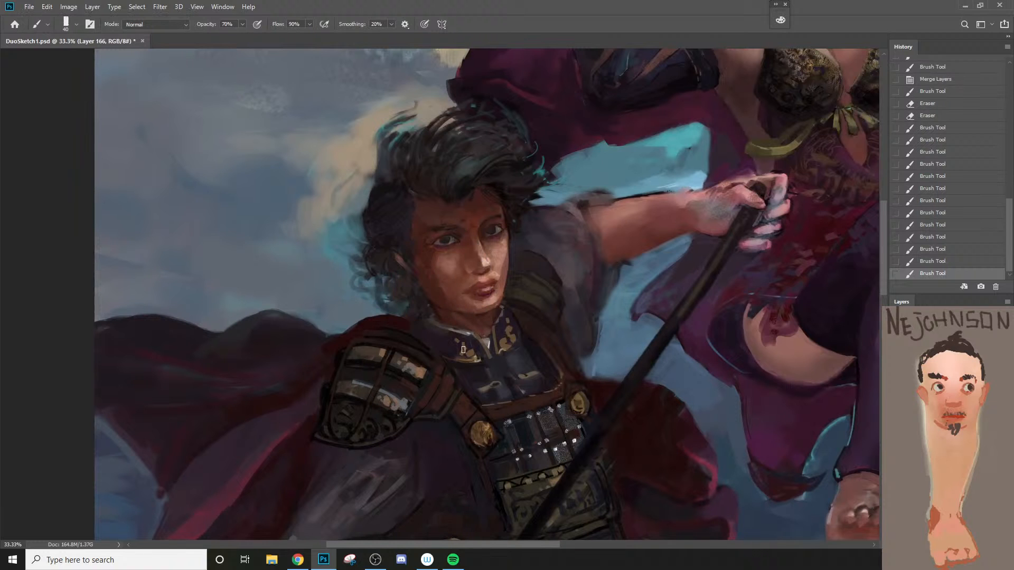
key(z)
alt+click(452, 364)
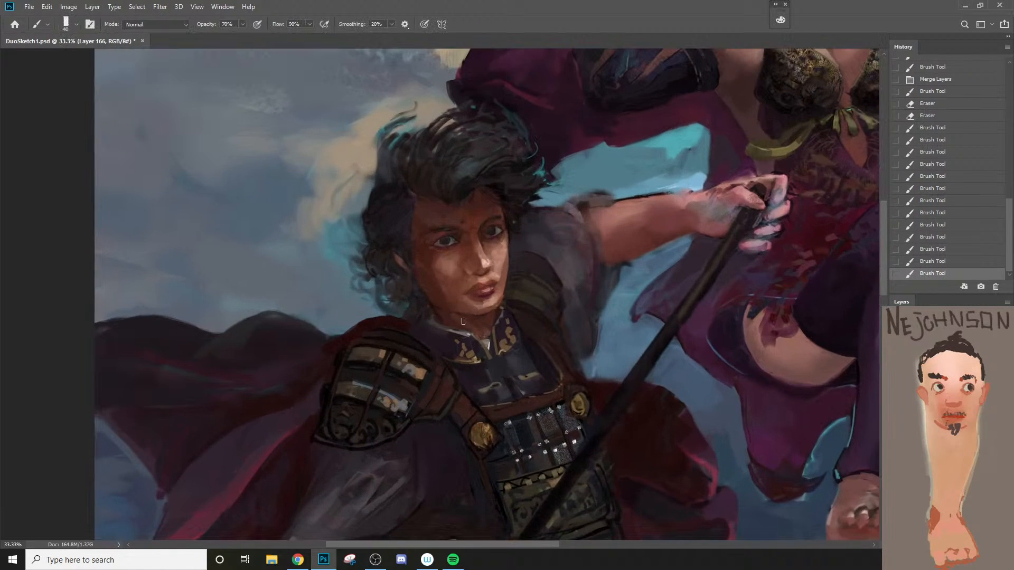
click(461, 326)
key(b)
alt+click(435, 307)
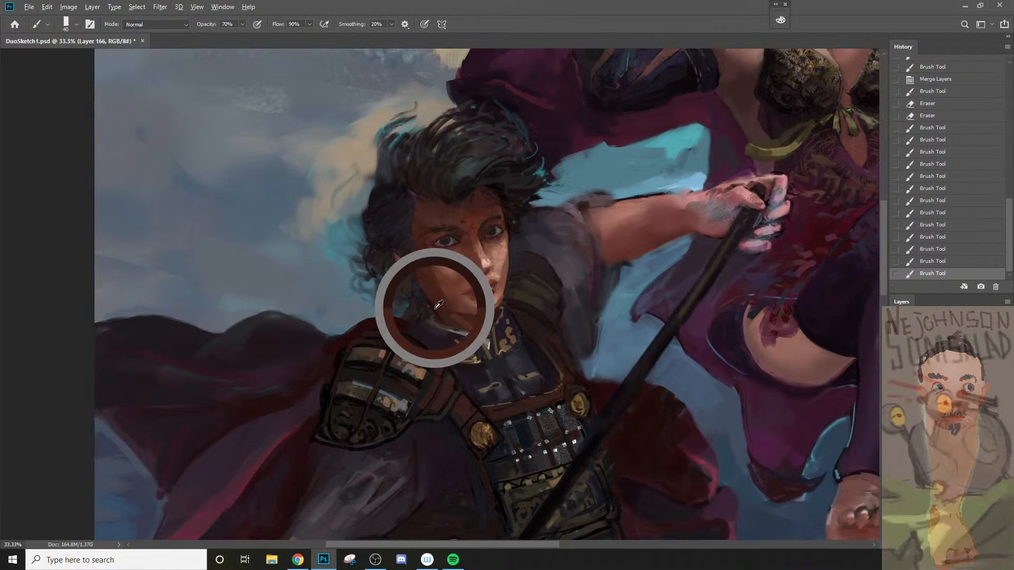
drag(439, 309, 456, 320)
Step: Darken the edge between sleeve and cloak below the shoulder armor with a 20 px brush, undoing a misplaced stroke
key(z)
alt+click(464, 323)
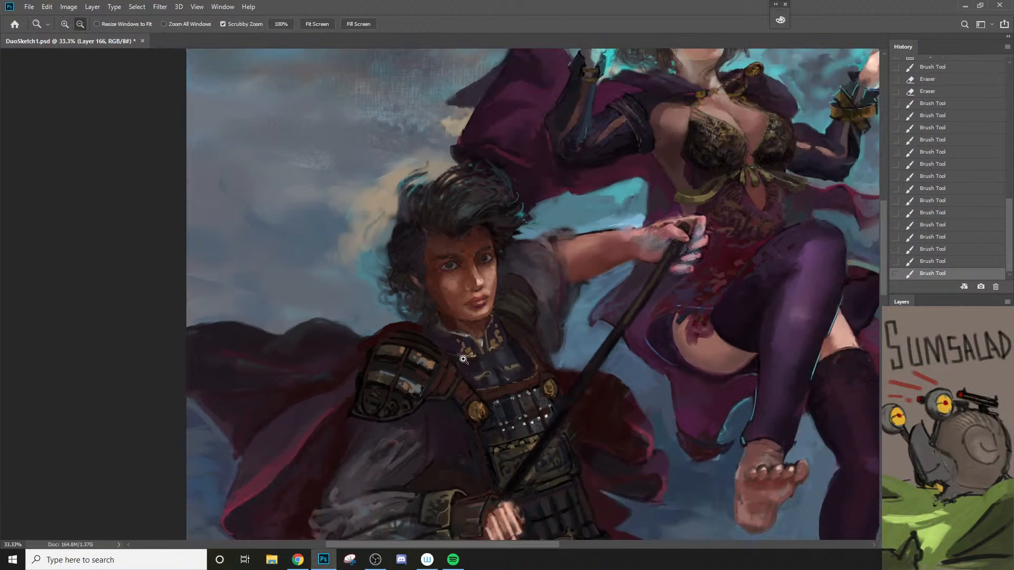
key(space)
drag(445, 390, 468, 339)
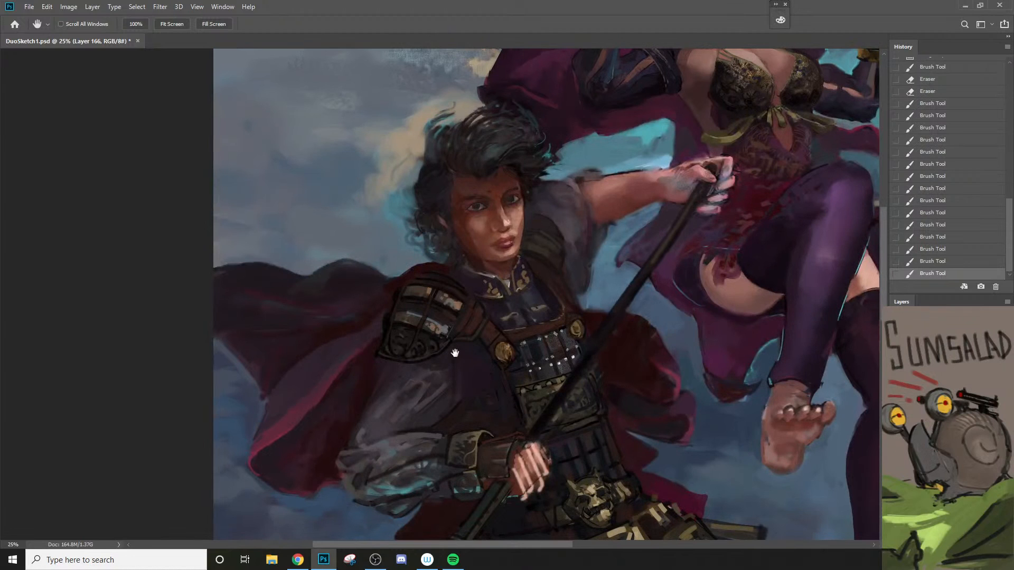
click(449, 278)
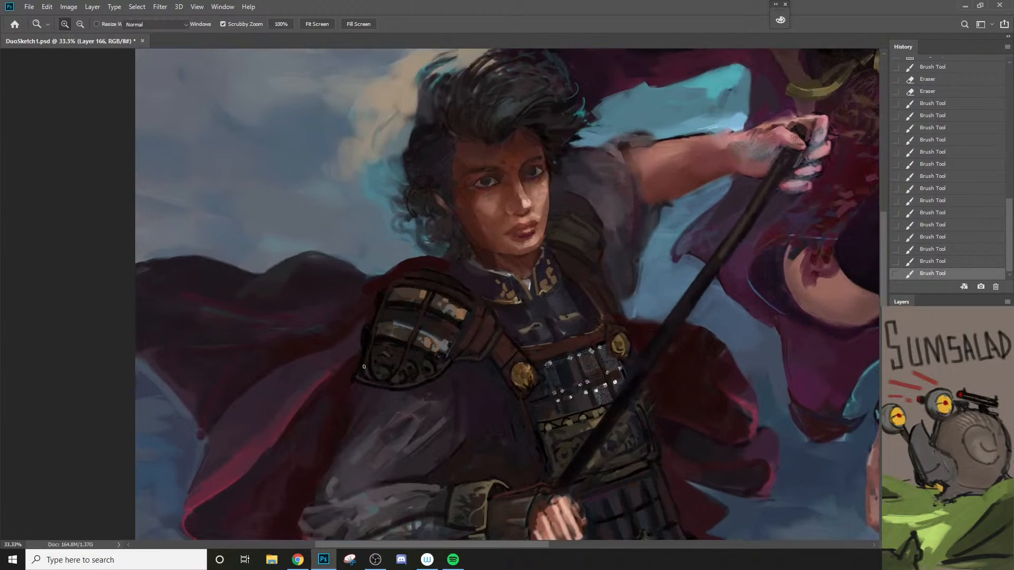
key(b)
alt+click(359, 371)
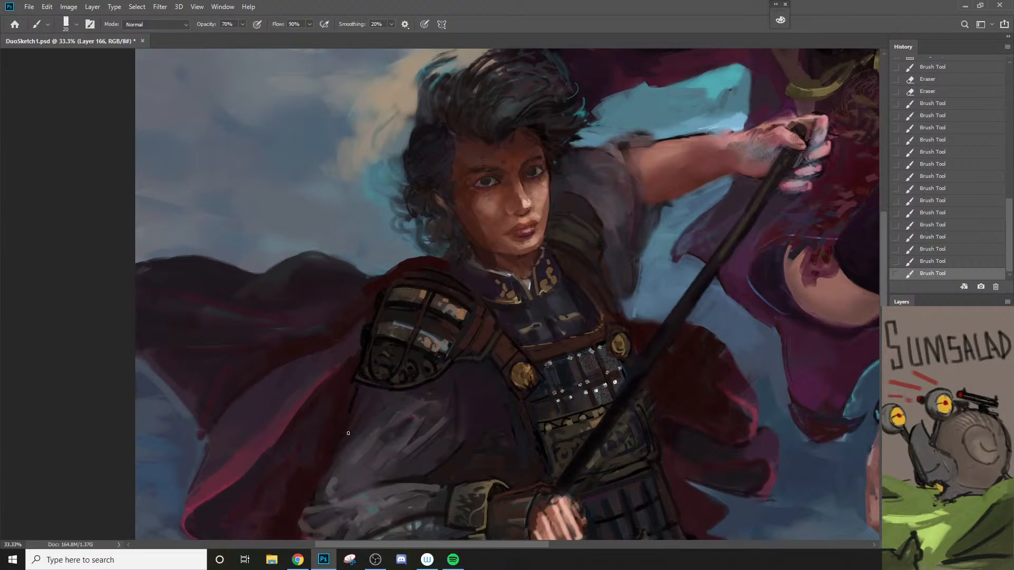
mouse_move(348, 433)
mouse_down()
mouse_move(350, 408)
mouse_move(353, 420)
mouse_move(393, 369)
mouse_up()
key(ctrl+z)
key(ctrl+z)
key(ctrl+shift+z)
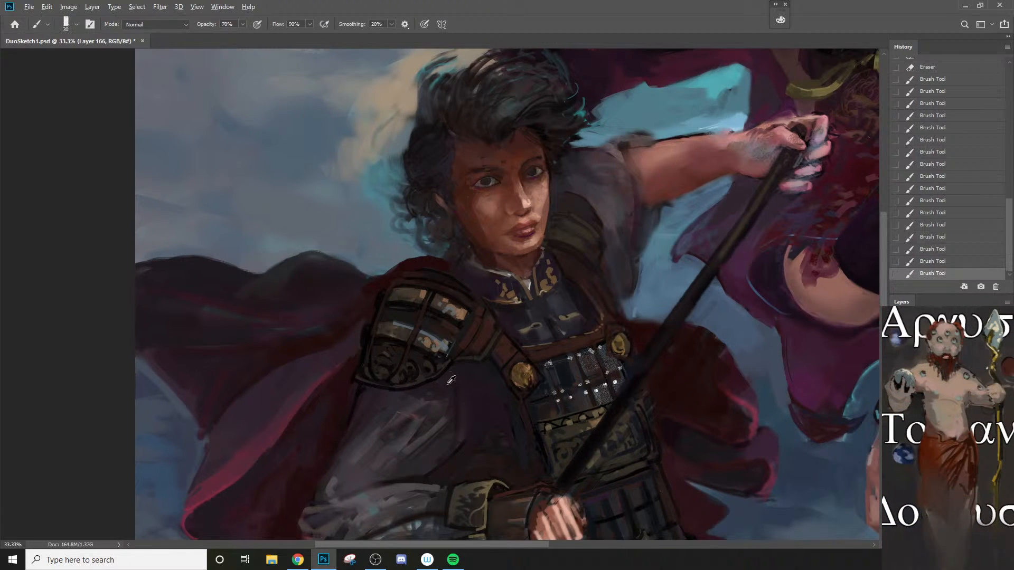
Step: Paint dark strokes with an enlarged brush over the upper sleeve between the shoulder armor and the breastplate
key(bracketright)
drag(456, 431, 458, 382)
ctrl+alt+click(464, 420)
drag(465, 418, 491, 305)
ctrl+alt+click(476, 370)
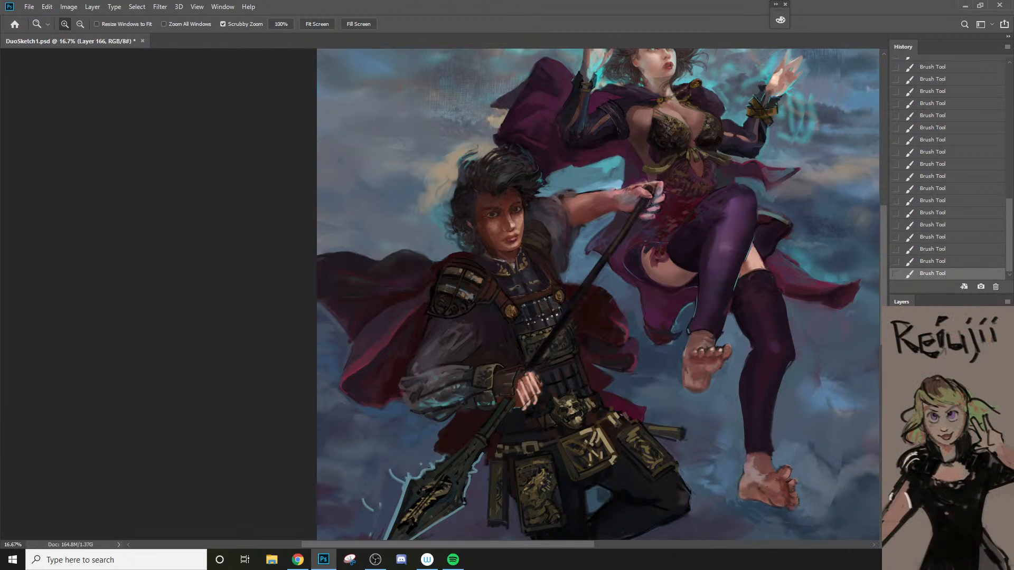
Step: Toggle the repainted spearman on and off to compare his pose, armor and raised arm with the earlier version
key(ctrl+comma)
key(ctrl+comma)
key(ctrl+comma)
key(ctrl+comma)
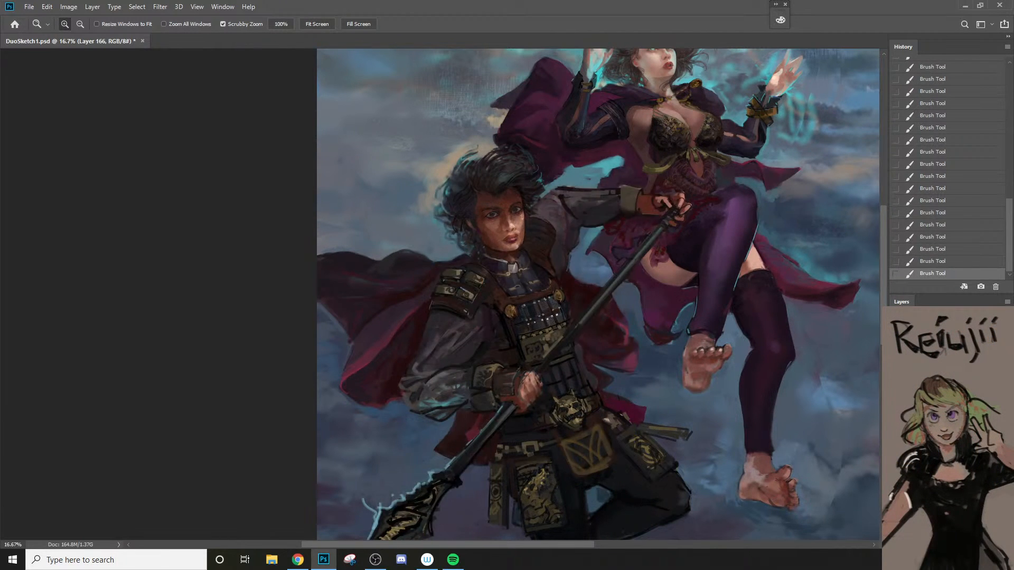
key(ctrl+comma)
key(ctrl+comma)
key(ctrl+comma)
key(ctrl+comma)
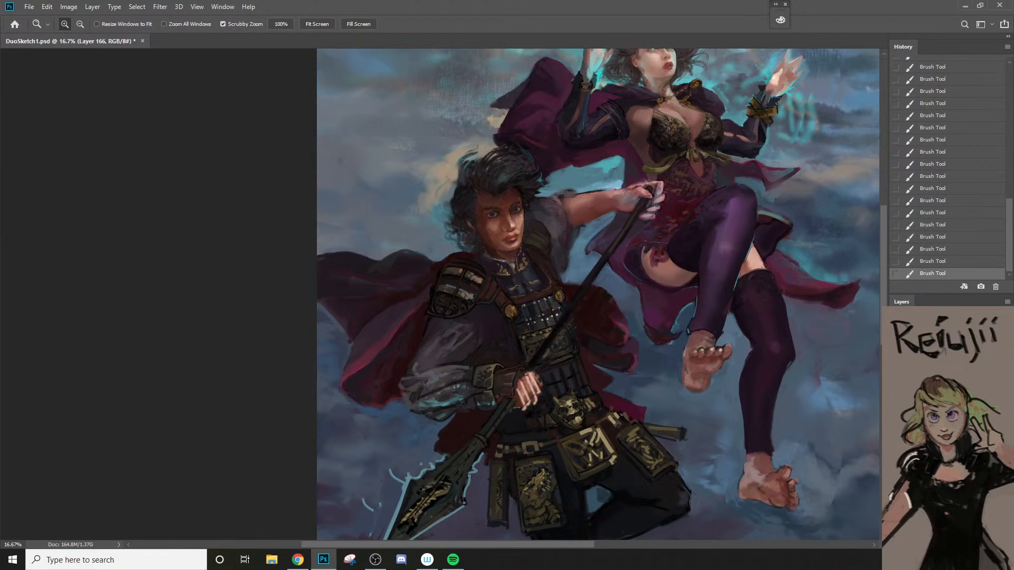
key(ctrl+comma)
key(ctrl+comma)
key(ctrl+comma)
key(ctrl+comma)
key(ctrl+comma)
key(ctrl+comma)
Step: Compare the two spearman versions again with nearly the whole composition in view, dismissing the layer style settings
alt+click(688, 448)
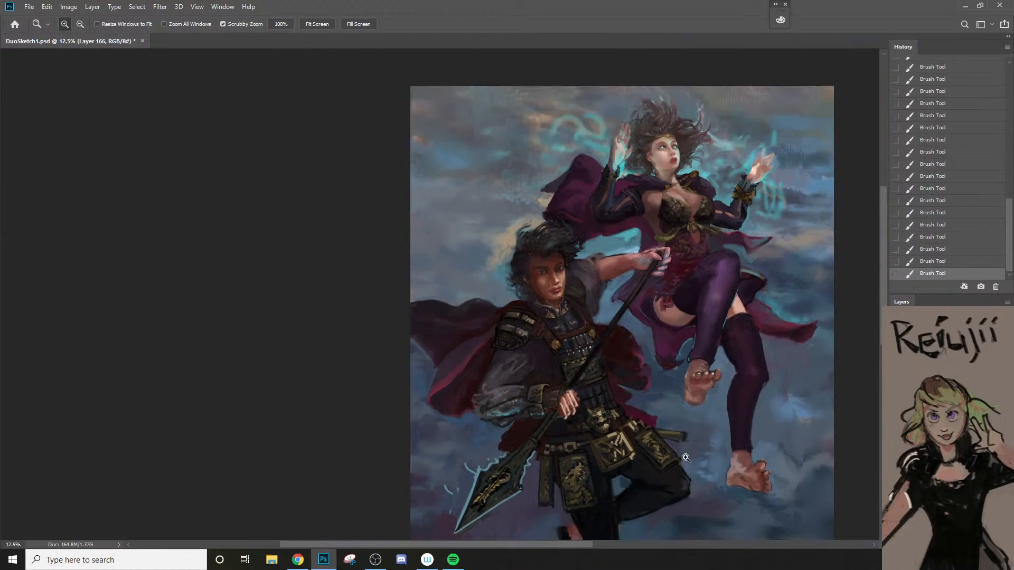
drag(650, 450, 595, 406)
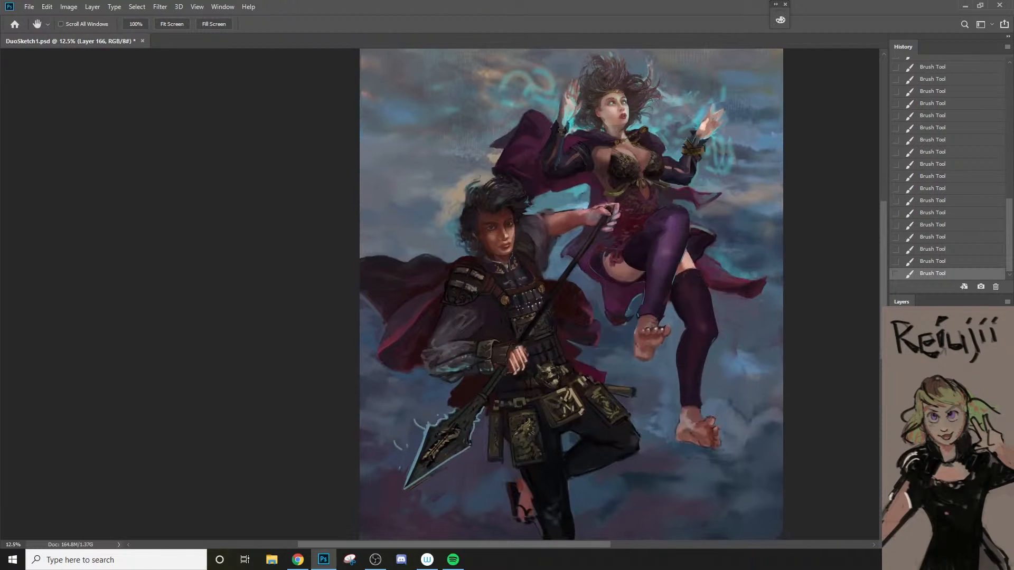
key(ctrl+comma)
key(ctrl+comma)
key(ctrl+comma)
key(ctrl+comma)
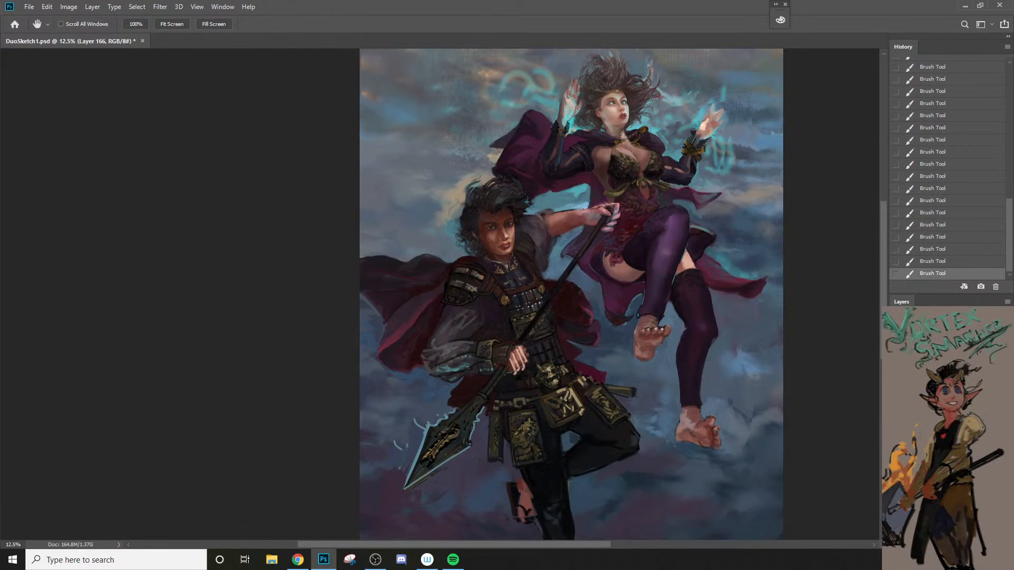
double_click(945, 412)
key(Escape)
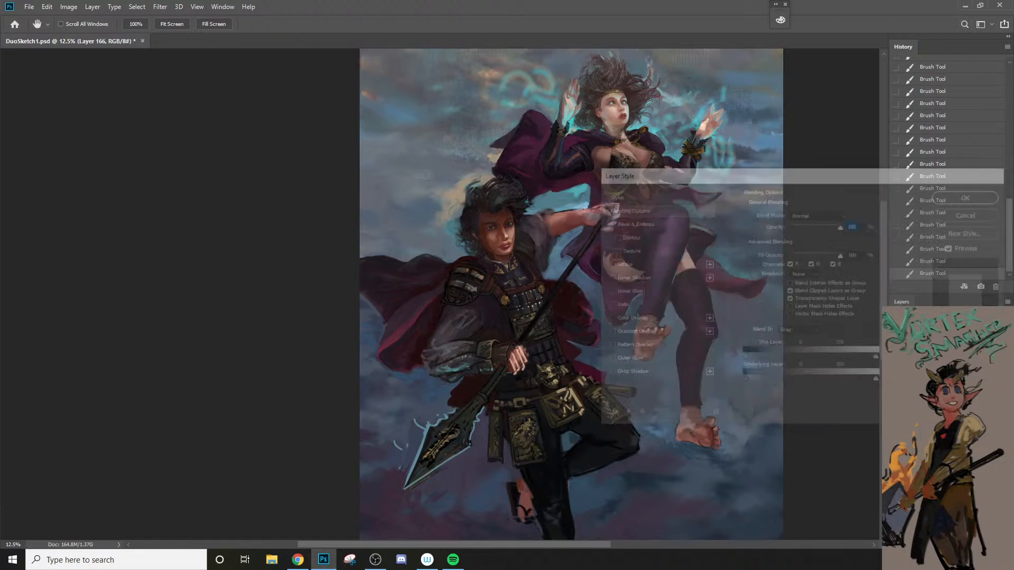
click(896, 412)
click(897, 412)
key(ctrl+comma)
key(ctrl+comma)
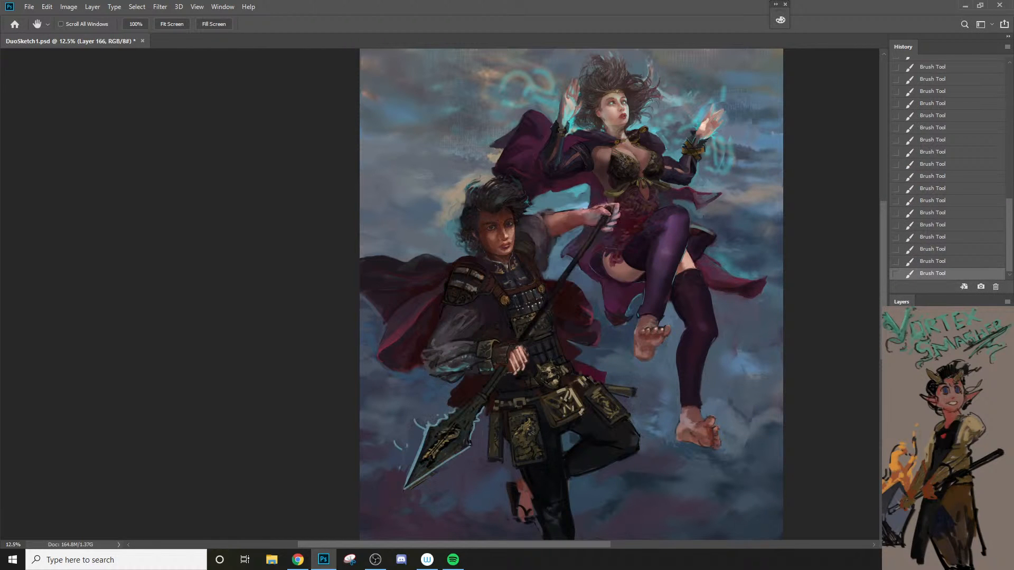
key(ctrl+comma)
key(ctrl+comma)
key(ctrl+comma)
key(ctrl+comma)
key(ctrl+comma)
key(z)
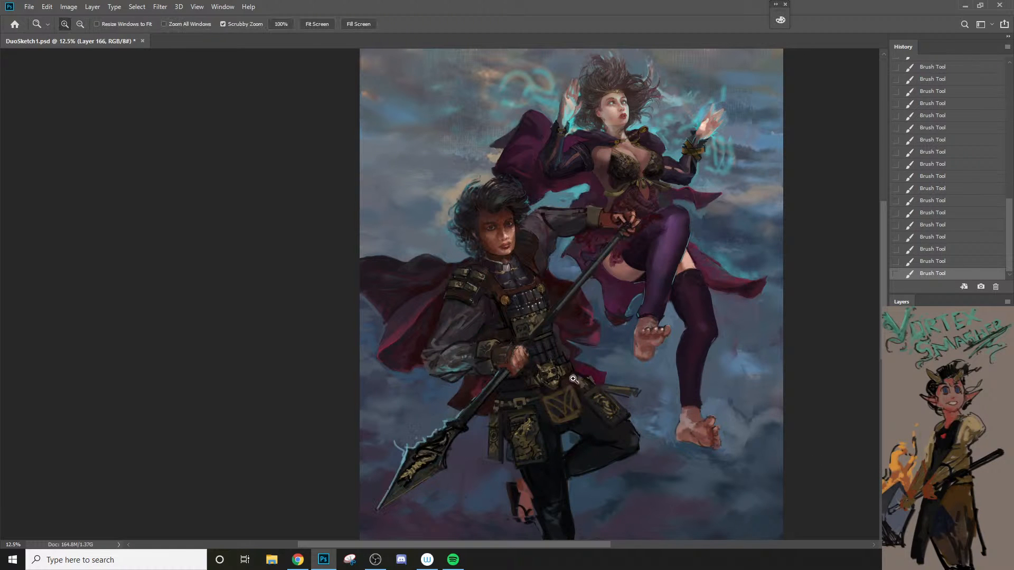
click(523, 327)
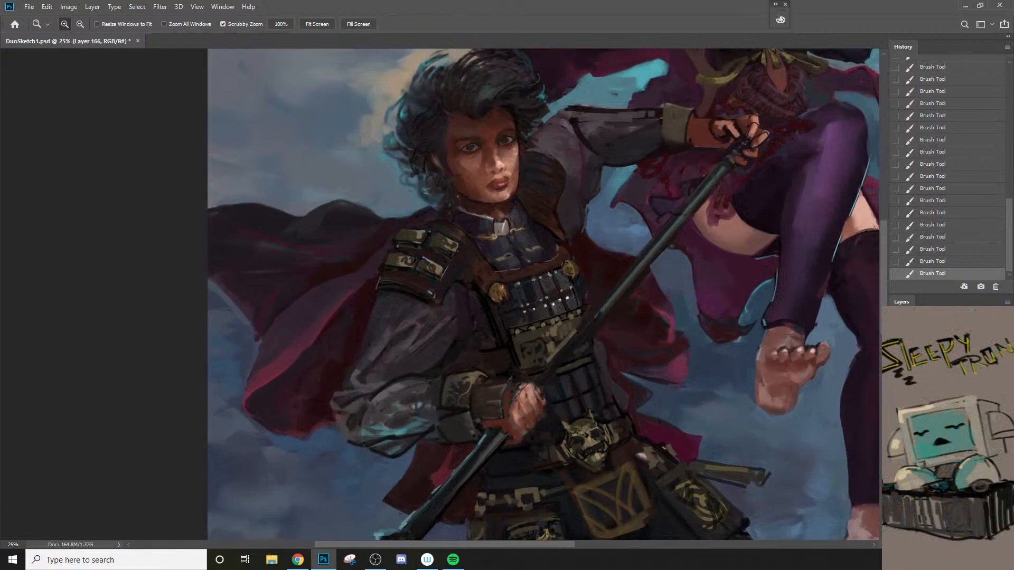
Step: Show the repainted spearman and erase excess dark paint between the upper sleeve and breastplate, enlarging the eraser to 50 px
key(ctrl+comma)
key(e)
key(bracketright)
mouse_move(494, 319)
mouse_down()
mouse_move(506, 341)
mouse_move(471, 287)
mouse_move(509, 353)
mouse_move(469, 279)
mouse_move(523, 376)
mouse_up()
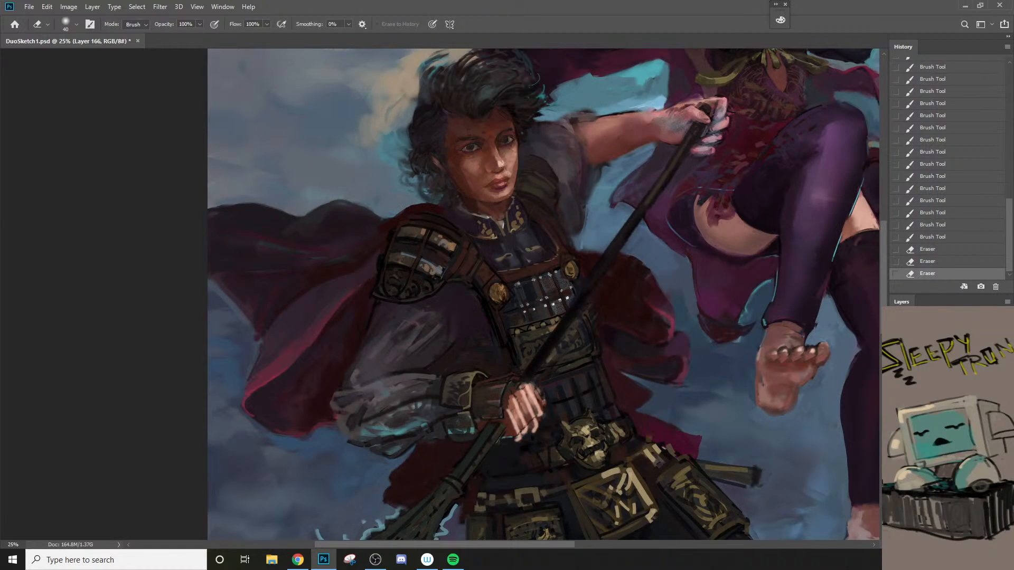
click(466, 340)
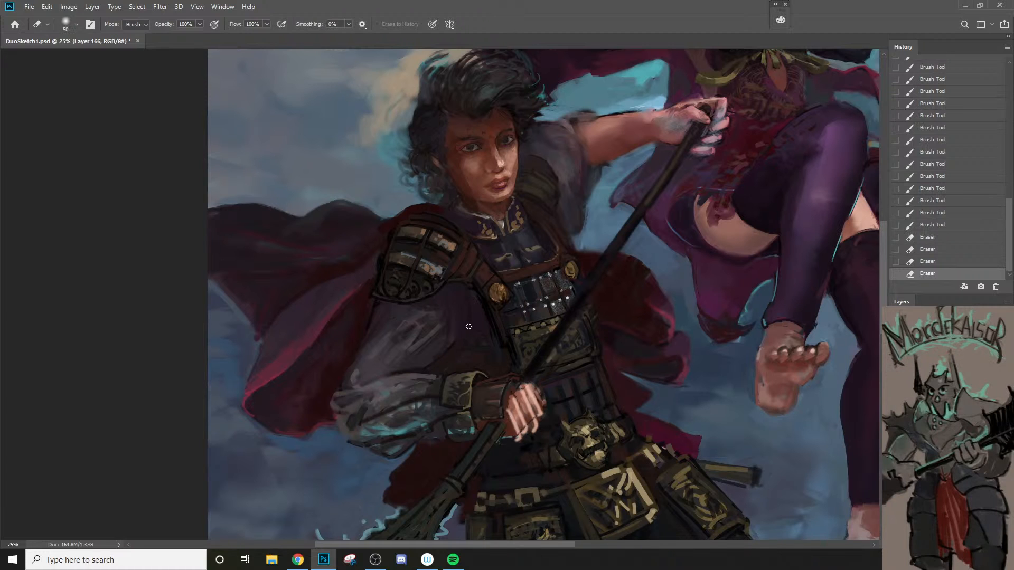
click(468, 326)
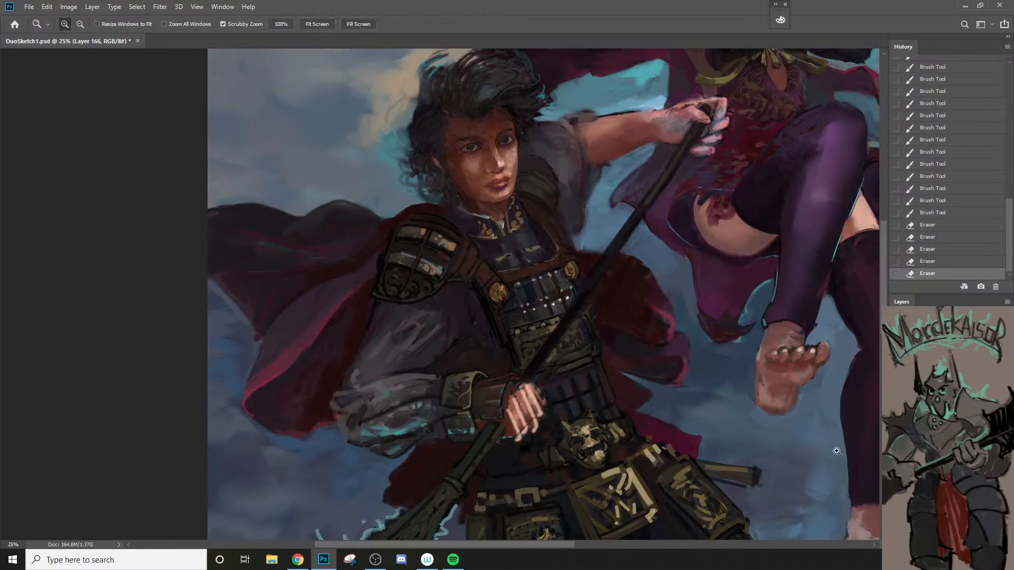
Step: Repaint the sleeve edge where it meets the bare skin of the raised arm with a 40 px brush
alt+click(603, 449)
mouse_move(618, 536)
mouse_down()
mouse_move(558, 452)
mouse_move(564, 495)
mouse_up()
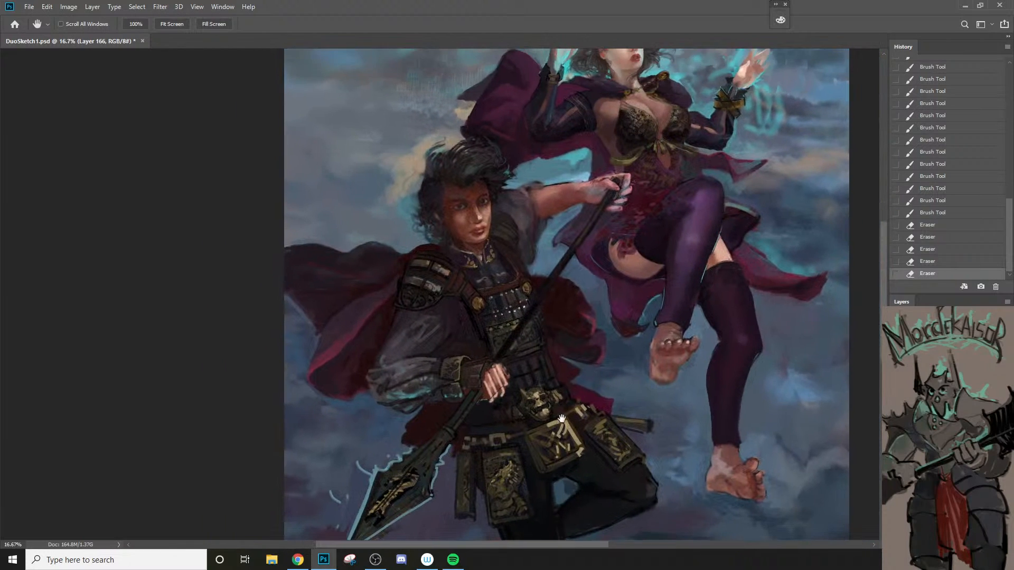
ctrl+click(527, 214)
ctrl+click(527, 214)
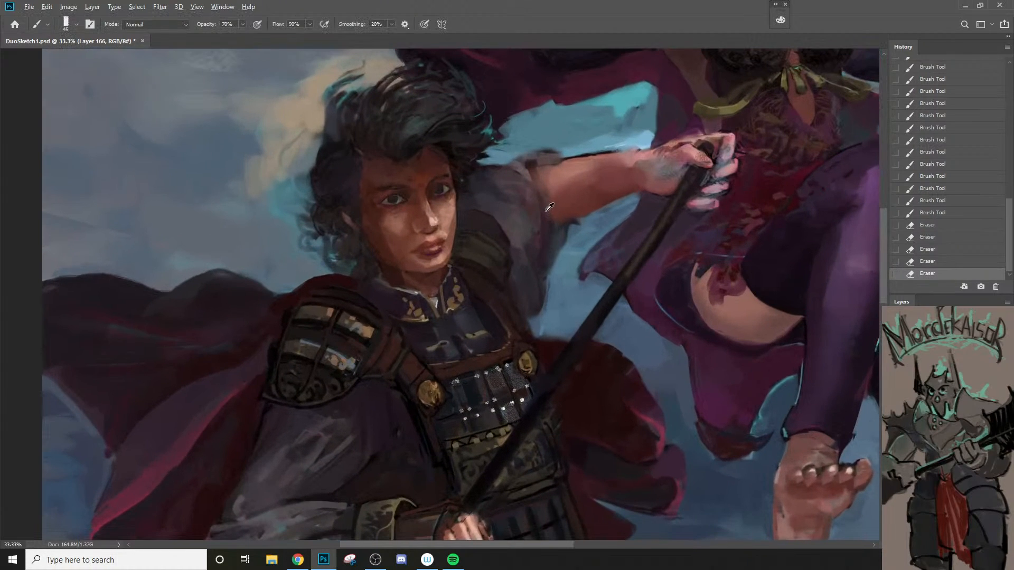
alt+click(520, 169)
key([)
key([)
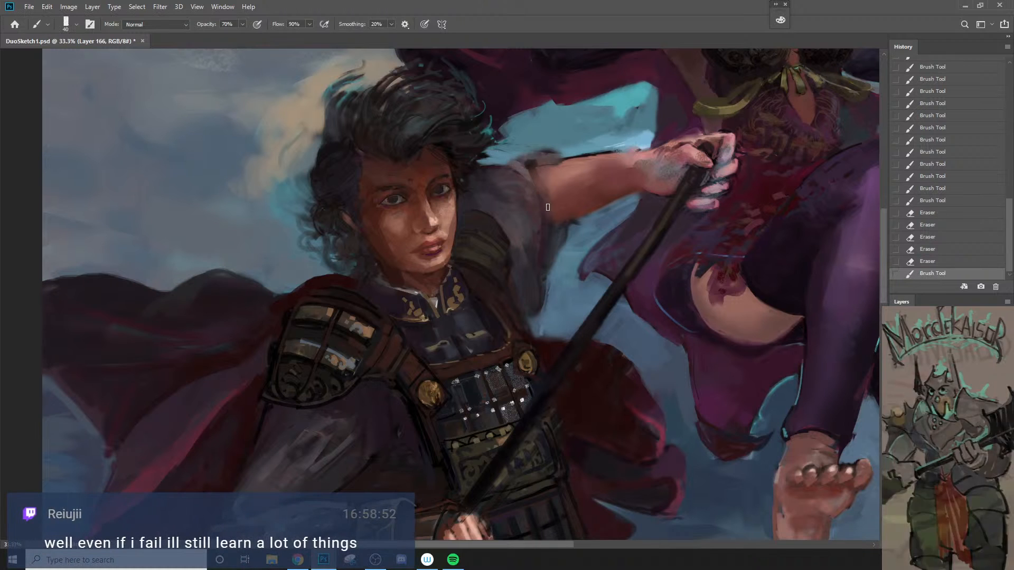
drag(539, 191, 547, 206)
mouse_move(523, 171)
mouse_down()
mouse_move(541, 216)
mouse_move(580, 225)
mouse_move(581, 241)
mouse_move(560, 241)
mouse_up()
Step: Paint a dark patch of fabric below the raised arm with a 45 px brush and undo a stroke on the sleeve's upper edge
key(])
key(])
drag(583, 231, 564, 231)
drag(566, 230, 582, 221)
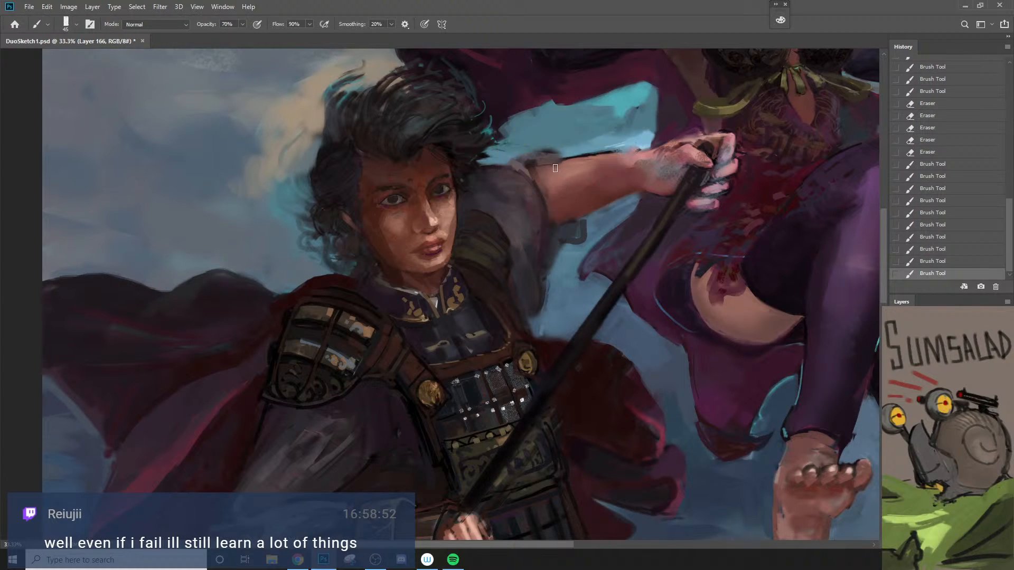
drag(543, 170, 560, 159)
key(ctrl+z)
Step: Refine the raised arm's upper edge and the sleeve opening with a smaller brush
key(bracketleft)
key(bracketleft)
key(bracketleft)
key(bracketright)
alt+click(637, 142)
mouse_move(625, 148)
mouse_down()
mouse_move(657, 152)
mouse_move(531, 257)
mouse_up()
key(bracketleft)
key(z)
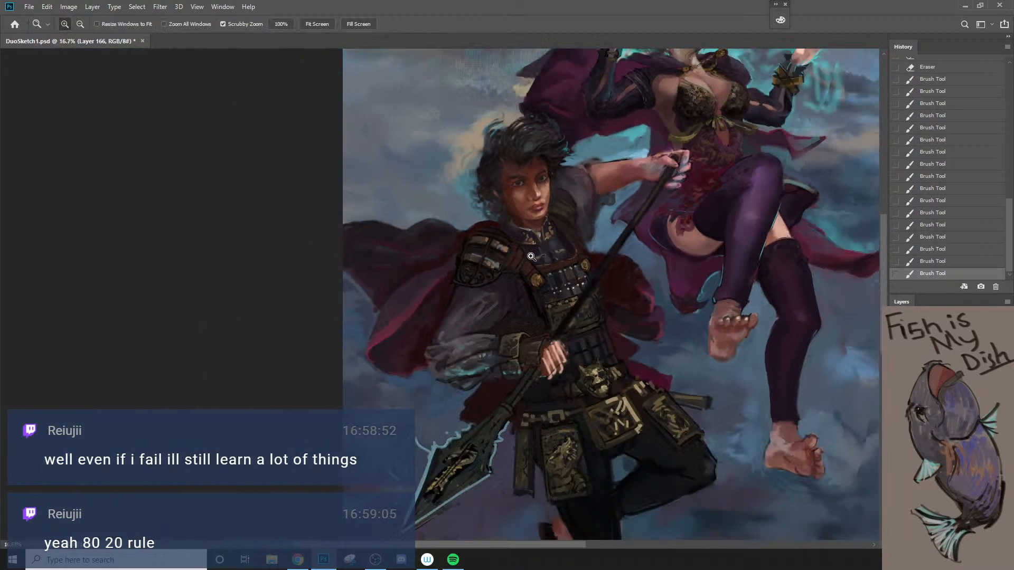
key(b)
drag(670, 186, 678, 190)
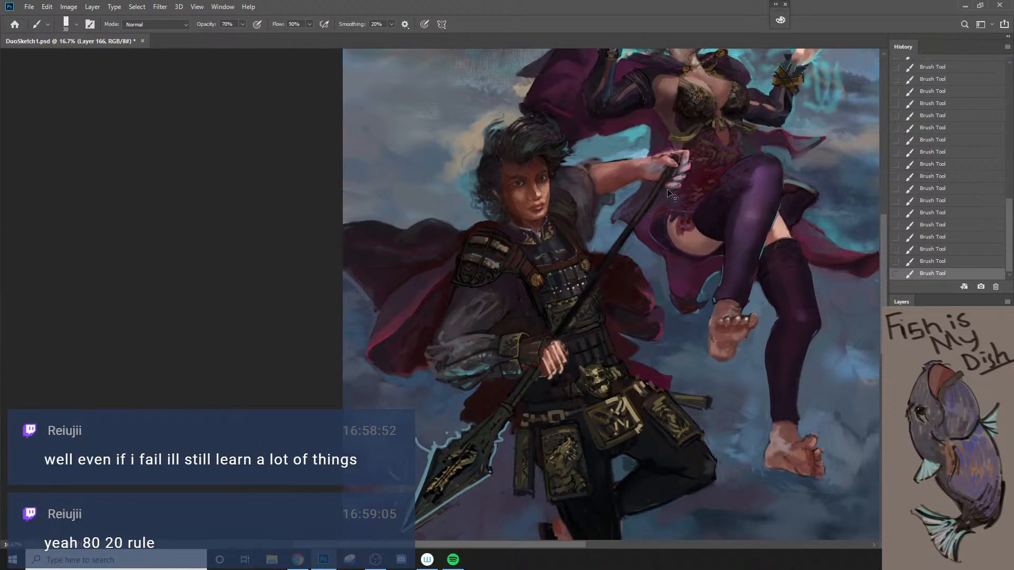
key(ctrl+z)
Step: Touch up the skin on the back of the raised hand and wrist with a 25 px brush
key(z)
click(679, 158)
key(b)
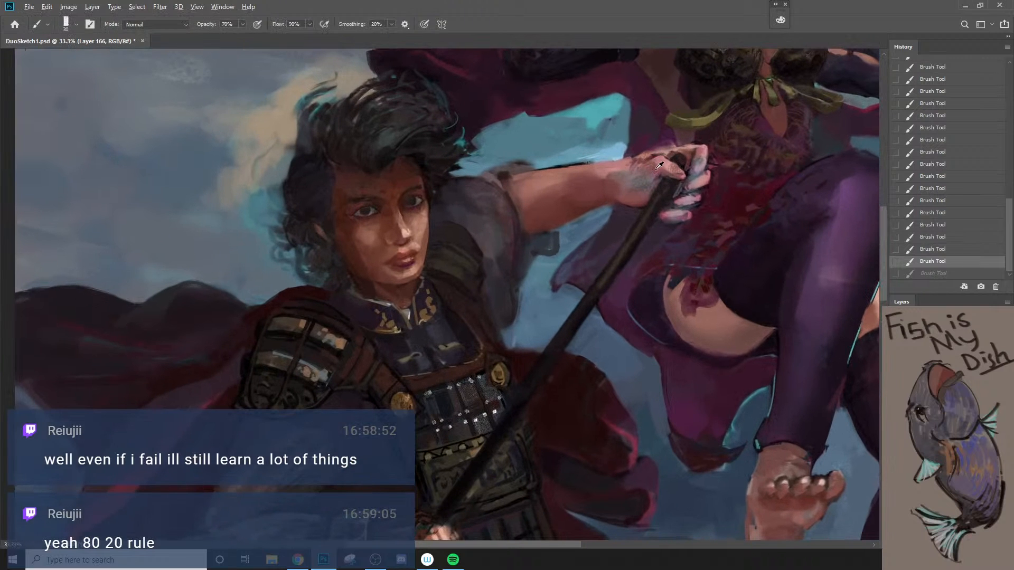
key(bracketleft)
key(bracketright)
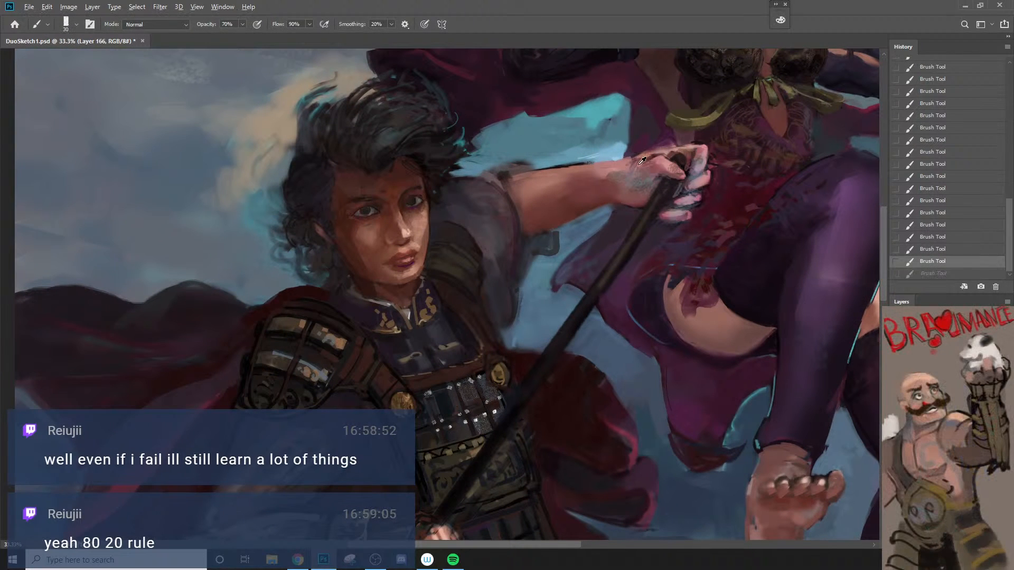
alt+click(636, 160)
key(bracketleft)
drag(632, 170, 622, 181)
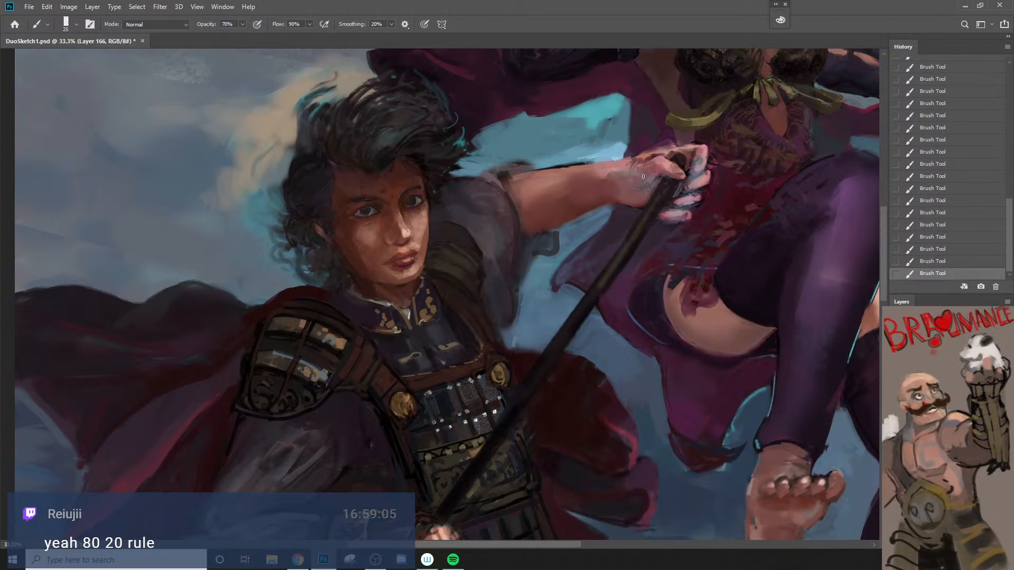
Step: Paint a scrolling tattoo pattern along the raised forearm in grey, olive green and dark red-brown with 20 to 30 px brush sizes
alt+click(642, 178)
key(bracketleft)
mouse_move(577, 165)
mouse_down()
mouse_move(559, 185)
mouse_move(549, 175)
mouse_up()
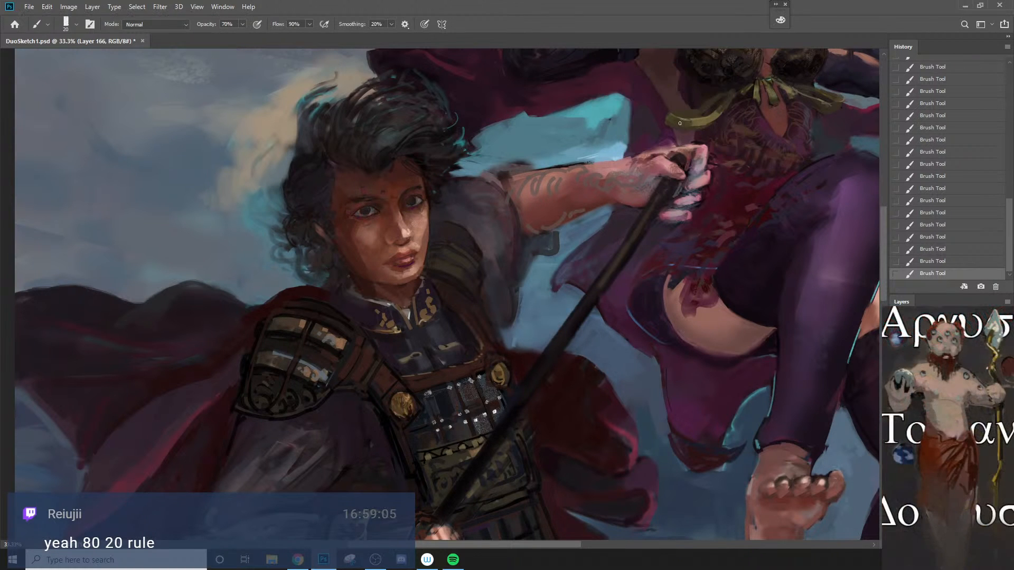
key(bracketleft)
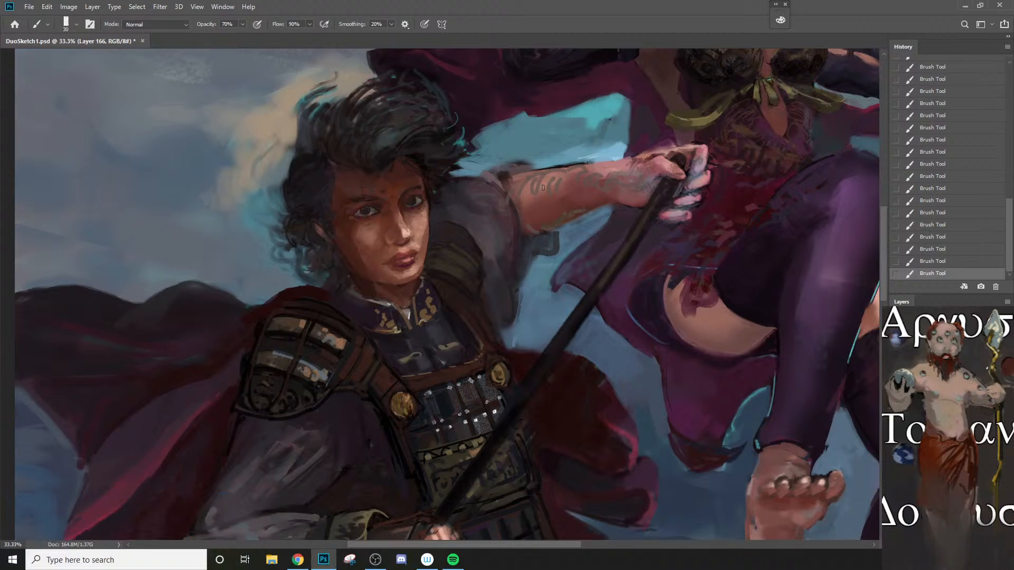
mouse_move(534, 201)
mouse_down()
mouse_move(529, 177)
mouse_move(565, 174)
mouse_move(552, 168)
mouse_move(591, 185)
mouse_up()
mouse_move(595, 175)
mouse_down()
mouse_move(602, 185)
mouse_move(590, 184)
mouse_move(618, 190)
mouse_move(612, 175)
mouse_move(648, 175)
mouse_up()
key(bracketleft)
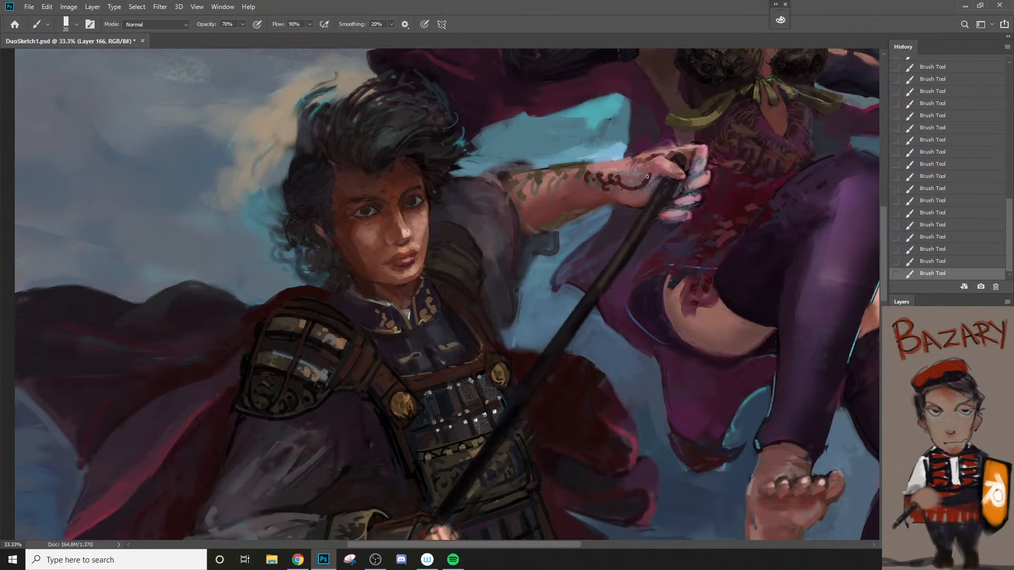
Step: Examine the tattooed arm against both figures, from the whole composition down to the sleeve
key(z)
alt+click(641, 182)
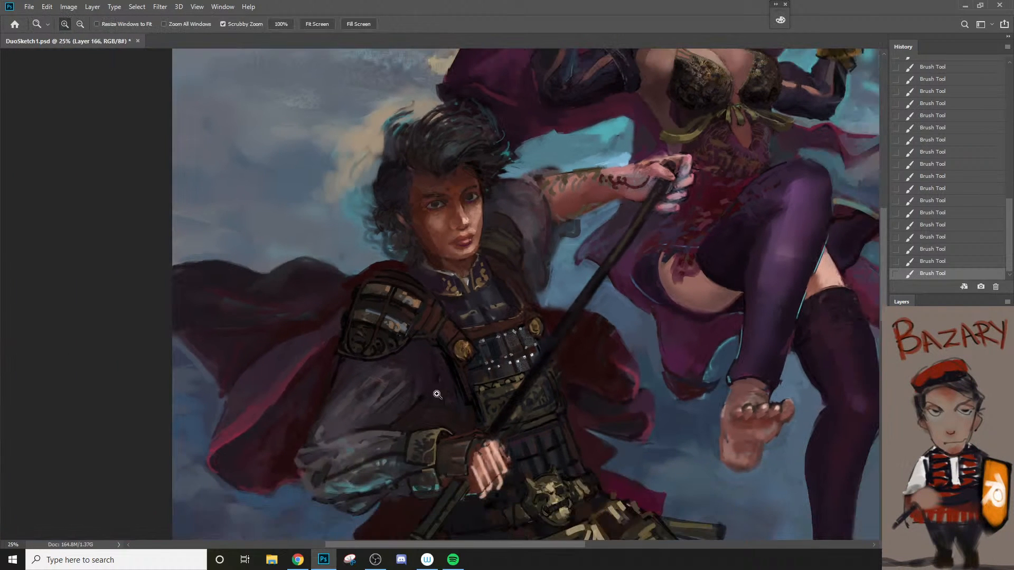
alt+click(490, 317)
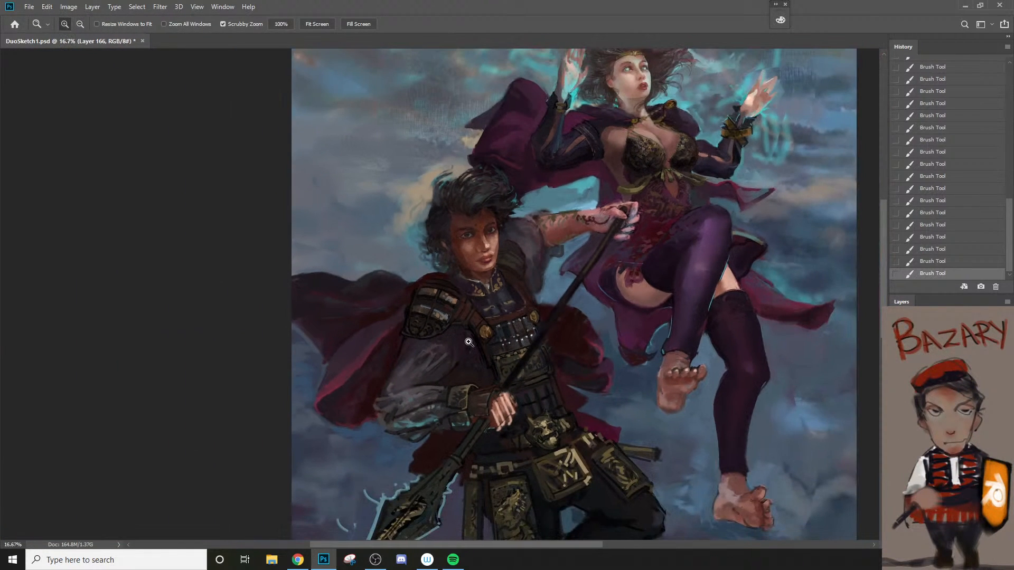
click(527, 249)
click(565, 221)
key(b)
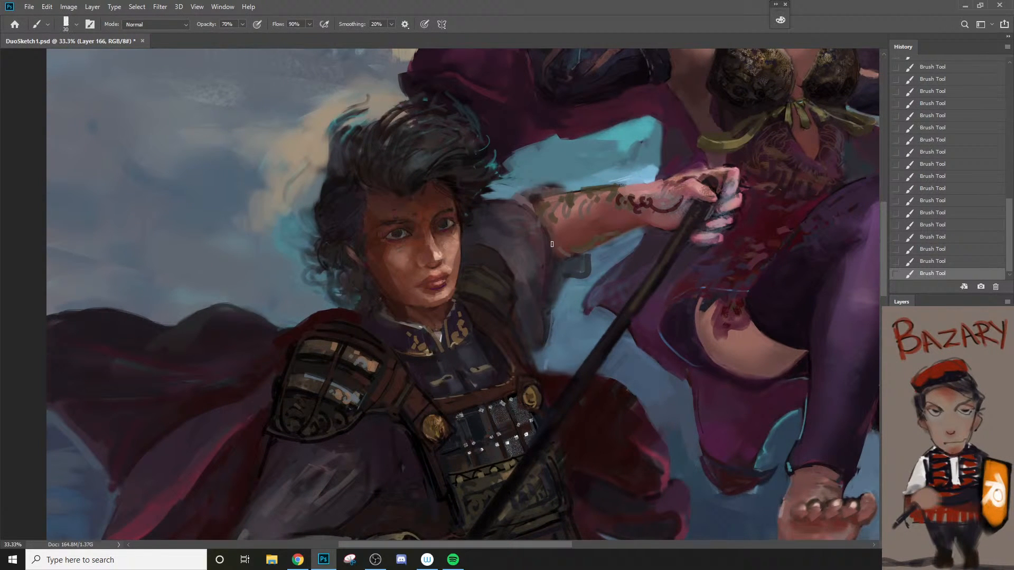
key(z)
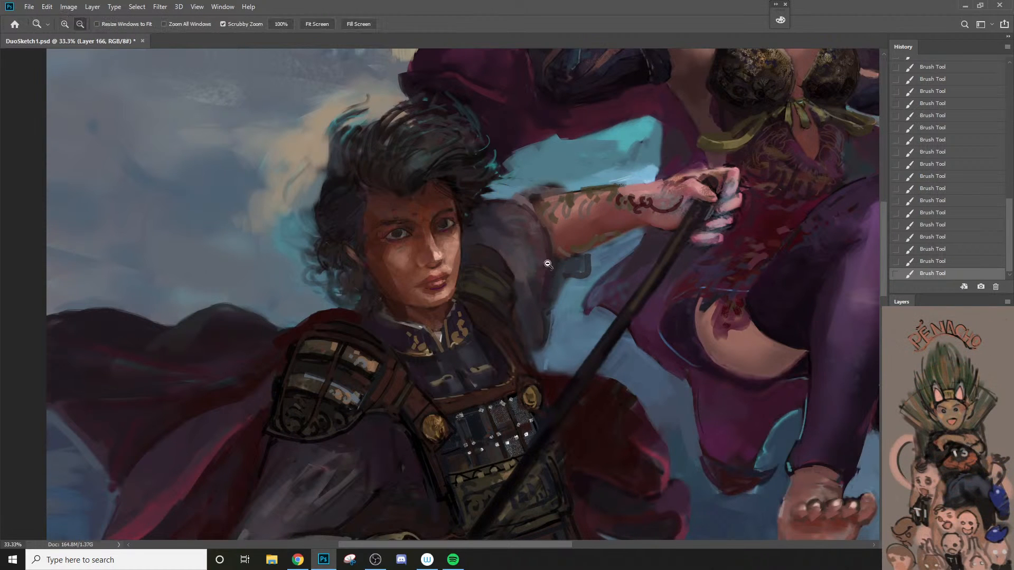
alt+click(548, 264)
click(500, 225)
Step: Repaint the dark sleeve fabric beside the face with brush sizes from 50 down to 15 px, undoing and restoring a stroke
key(b)
alt+click(505, 219)
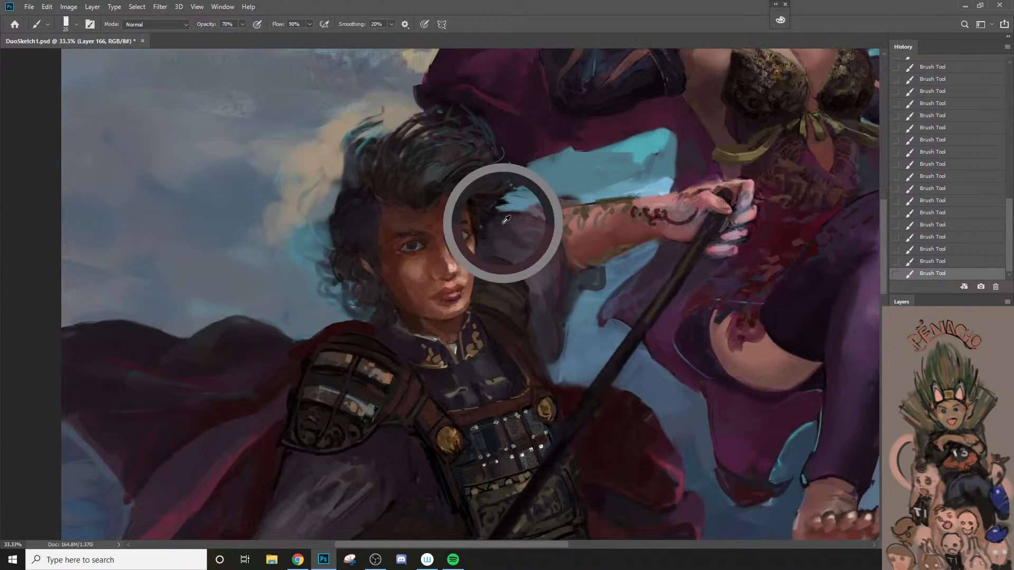
key(bracketright)
key(bracketright)
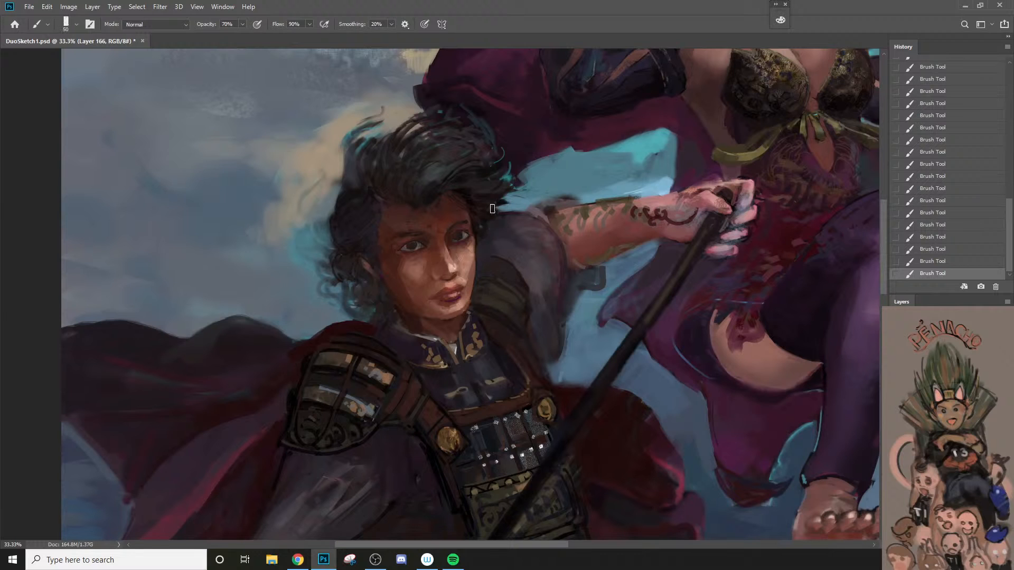
key(bracketleft)
key(bracketleft)
key(bracketleft)
key(bracketleft)
key(ctrl+z)
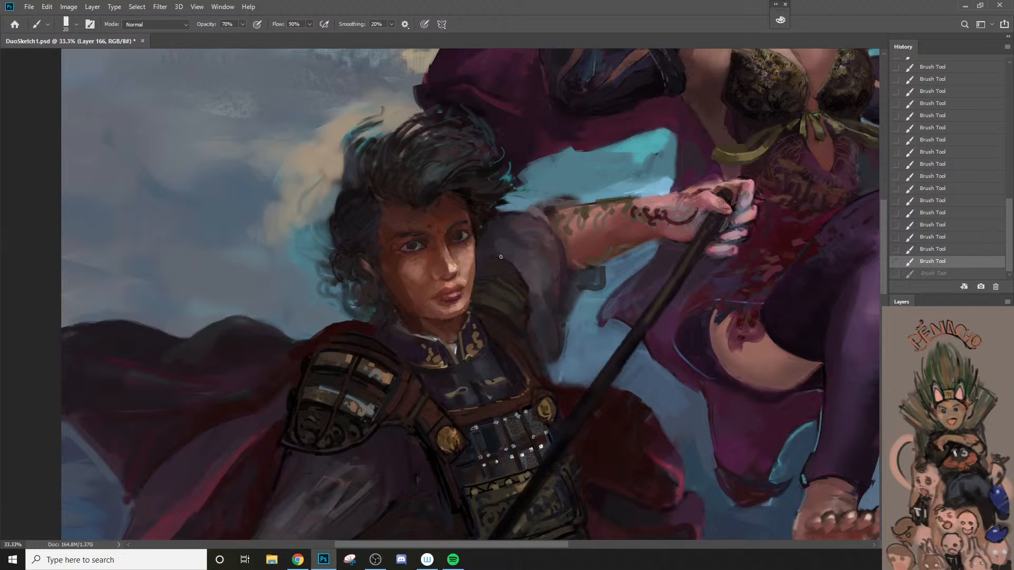
key(ctrl+shift+z)
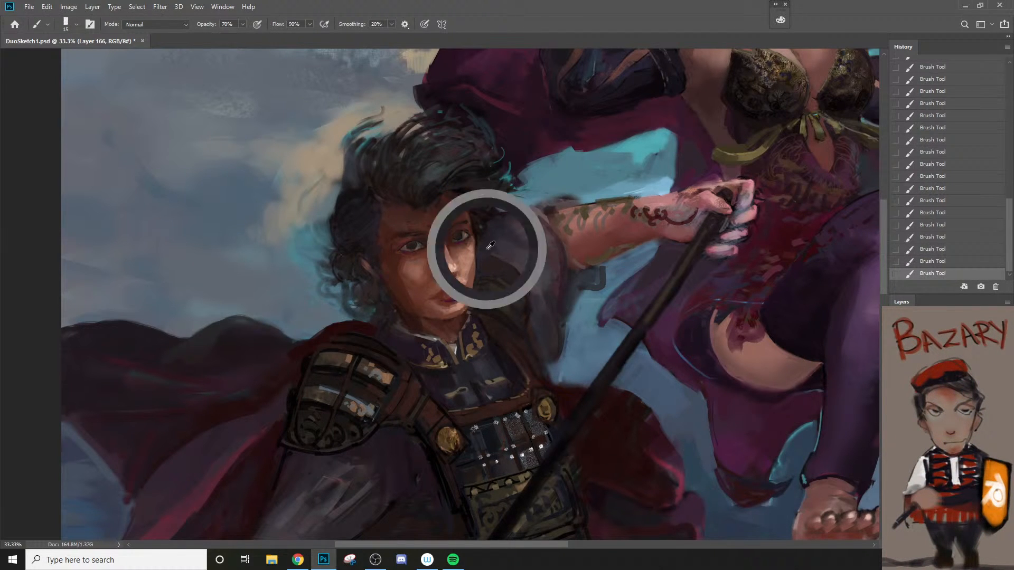
Step: Break up and refine the tattoo pattern on the forearm toward the wrist with 20 to 30 px brush sizes
key(bracketright)
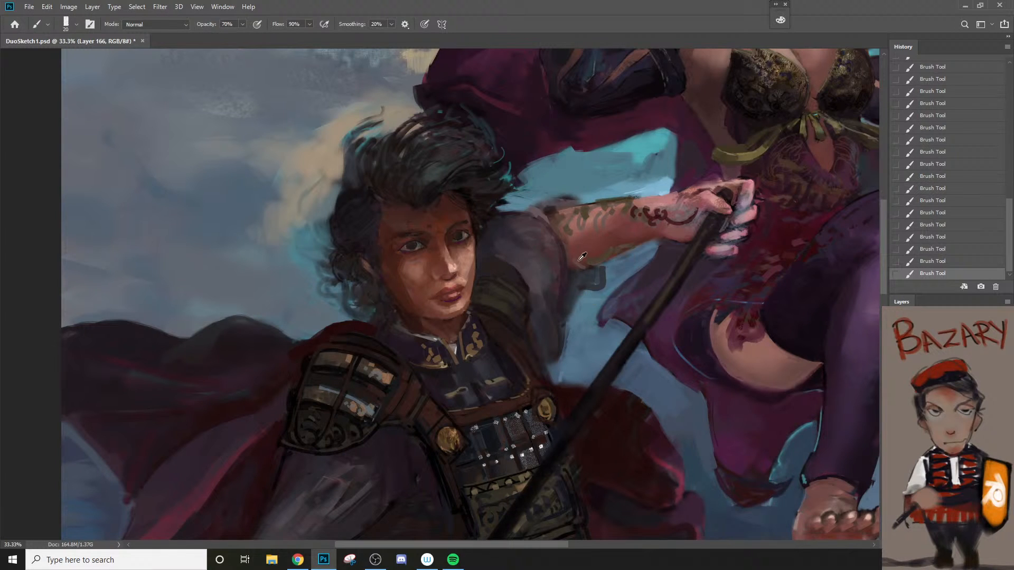
key(bracketright)
key(bracketleft)
key(bracketright)
key(bracketright)
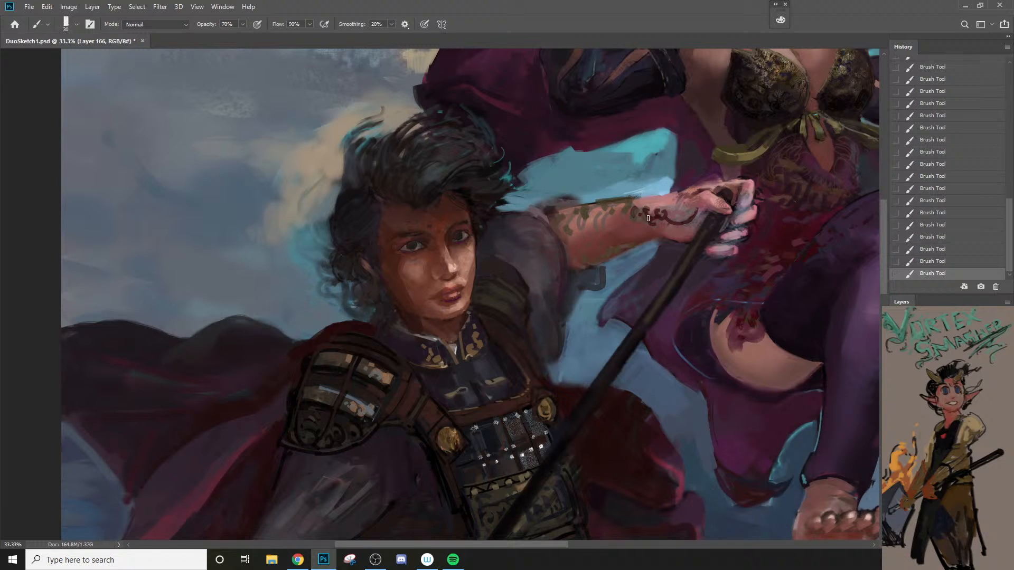
key(bracketright)
key(bracketright)
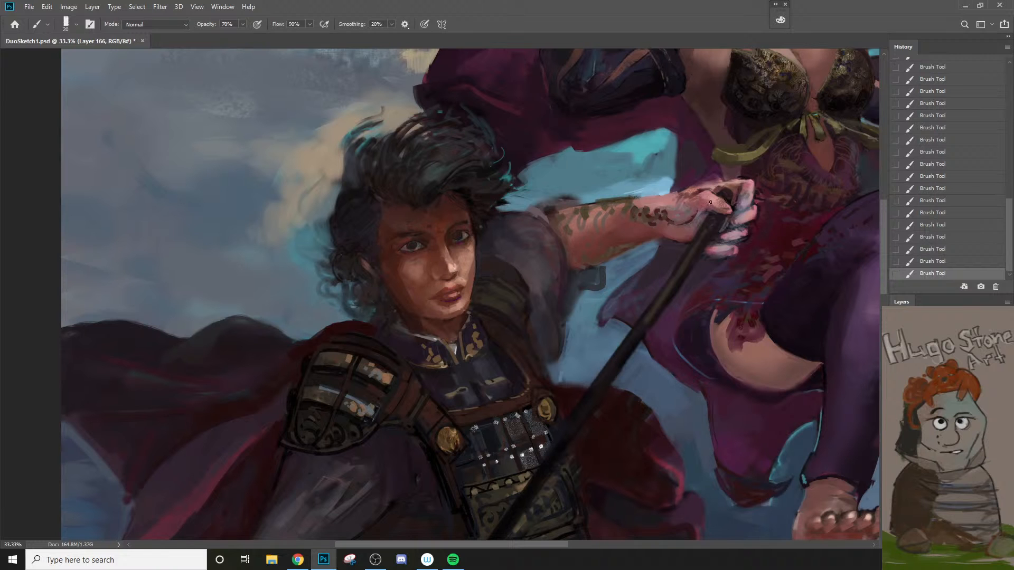
Step: Repaint the cheek beside the spearman's mouth with a sampled skin tone and a 30 px brush, undoing the last stroke
key(z)
drag(691, 223, 506, 336)
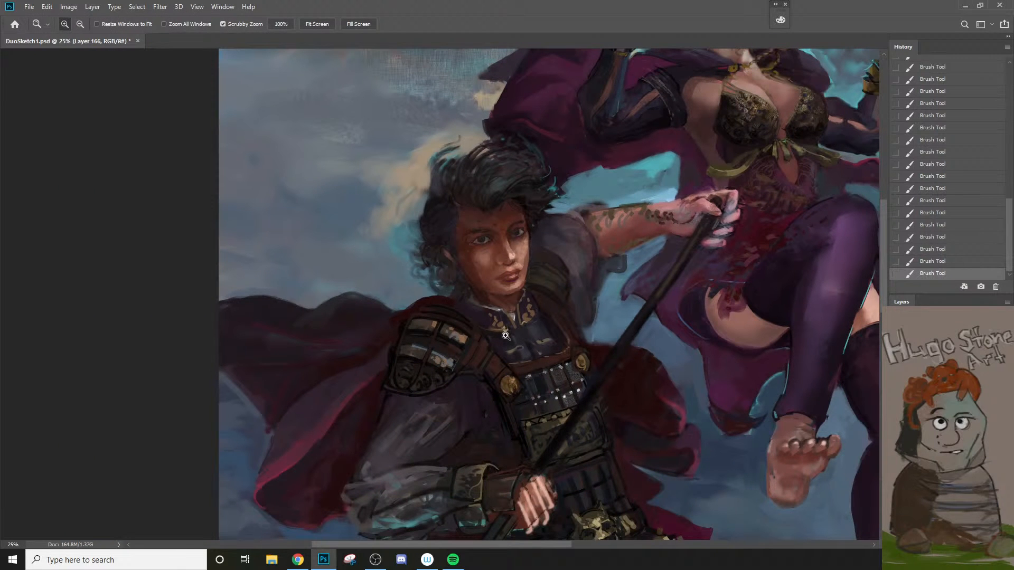
click(537, 295)
click(513, 245)
key(b)
alt+click(526, 260)
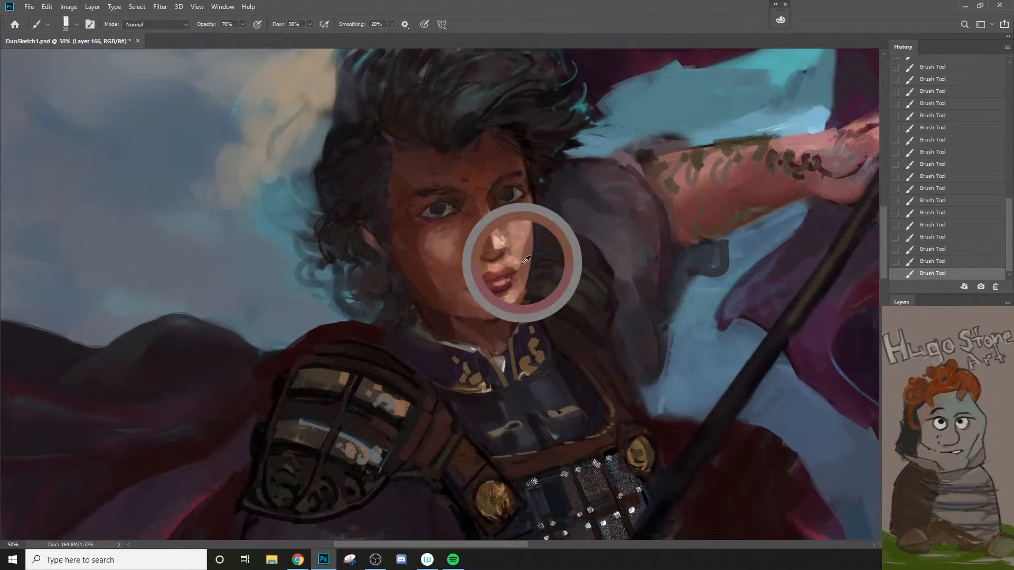
key(bracketright)
key(bracketright)
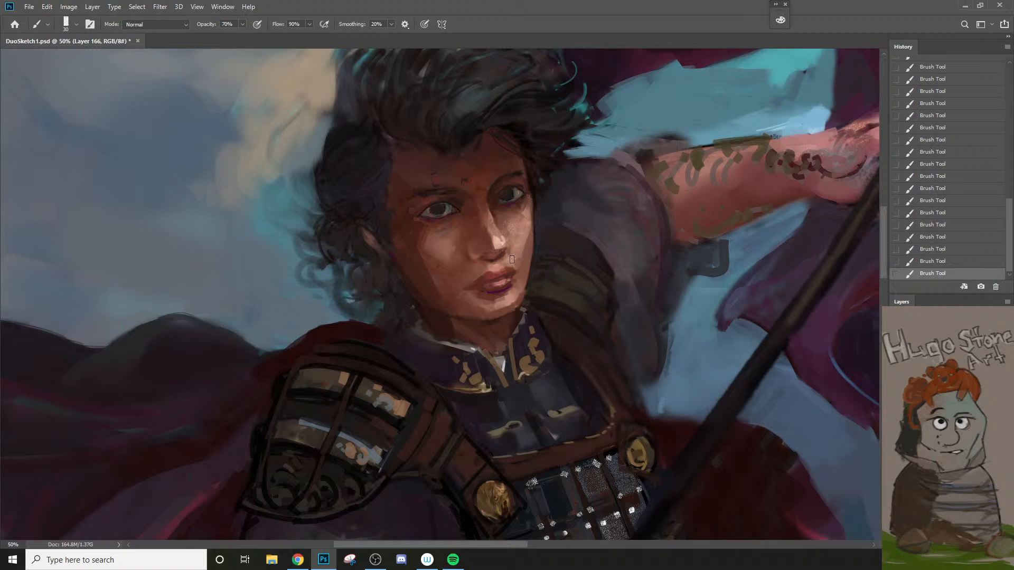
key(bracketleft)
key(ctrl+z)
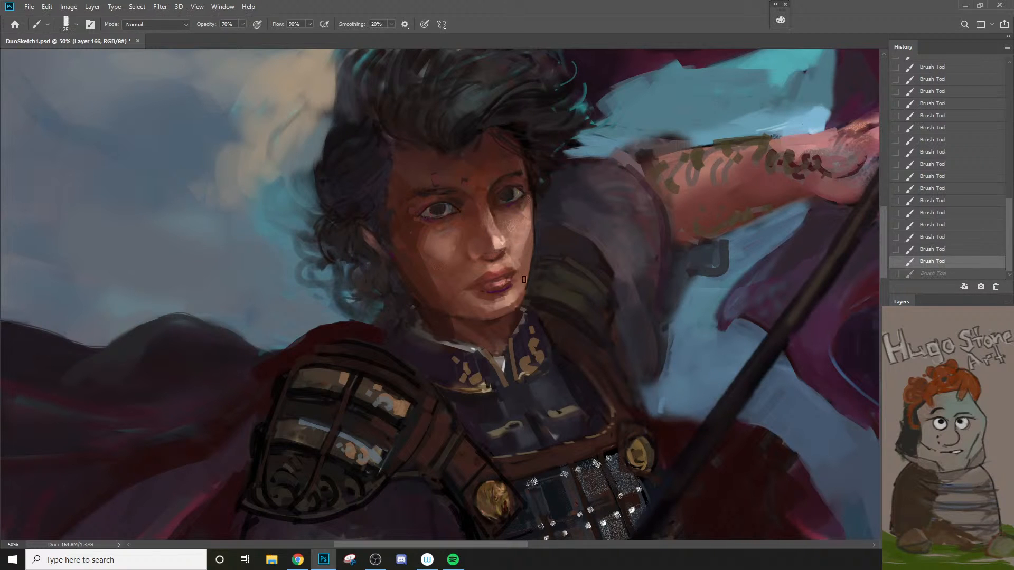
Step: Refine the mouth corner and the outer edge of the lit cheek with fine 9 to 10 px brush strokes
key(bracketleft)
key(bracketleft)
key(bracketleft)
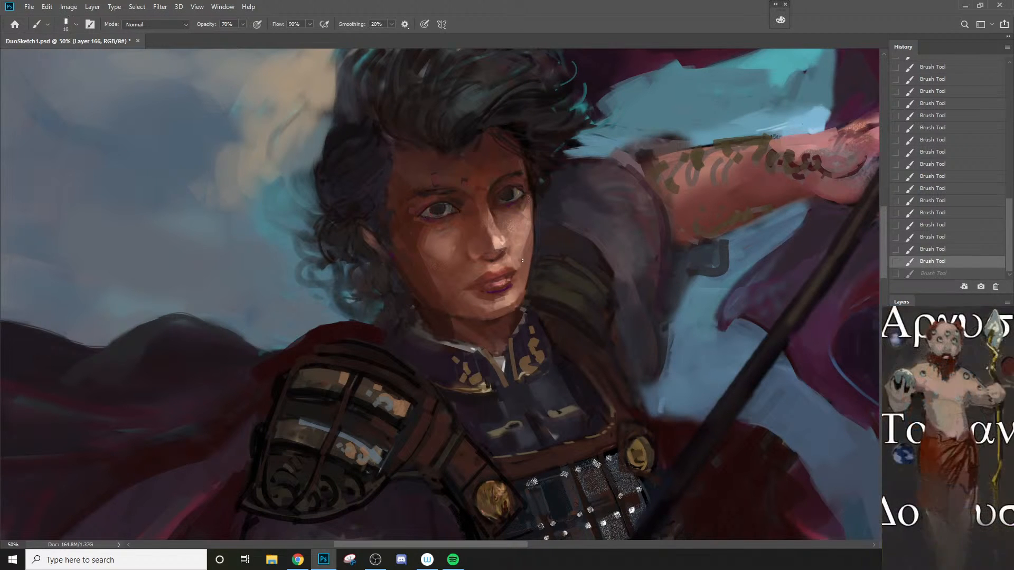
drag(522, 260, 520, 280)
key(bracketleft)
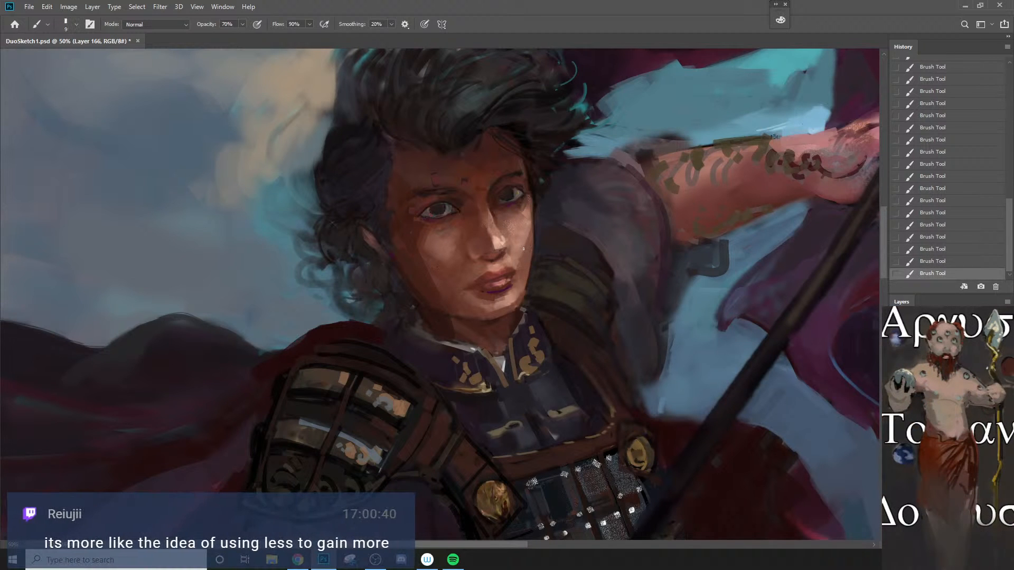
key(ctrl+z)
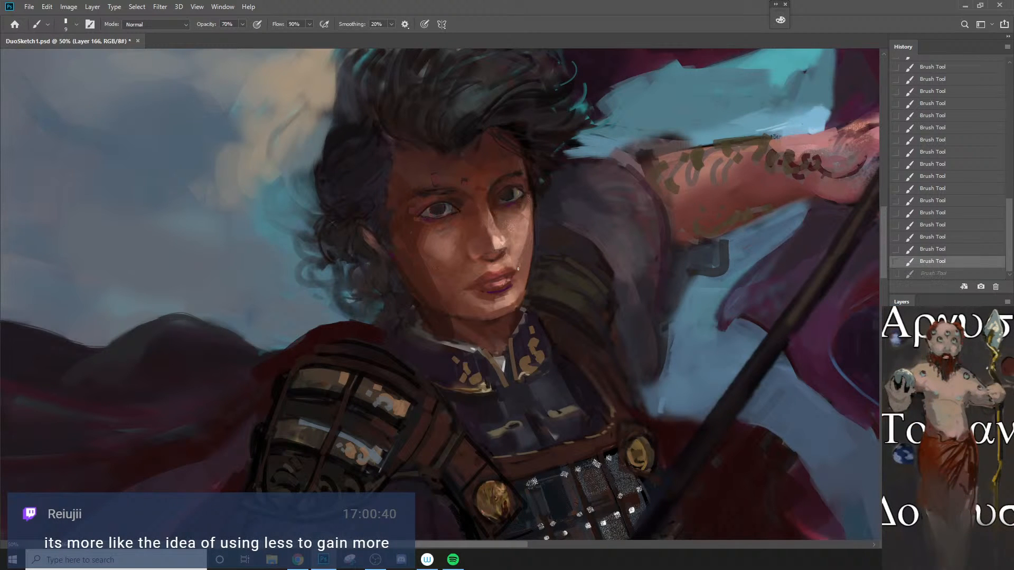
drag(518, 269, 520, 277)
alt+click(534, 199)
drag(532, 207, 529, 285)
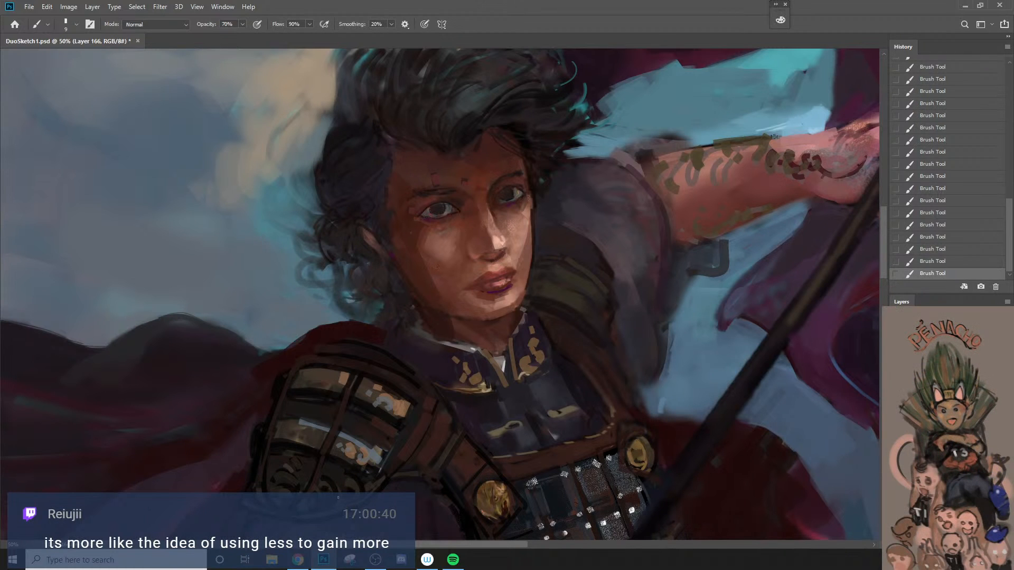
Step: Set the brush opacity to 20%, try broad 45 px strokes along the shadowed jaw and undo them
key(bracketright)
key(bracketright)
key(bracketright)
key(bracketright)
key(bracketright)
key(bracketright)
key(2)
drag(412, 249, 449, 311)
key(ctrl+z)
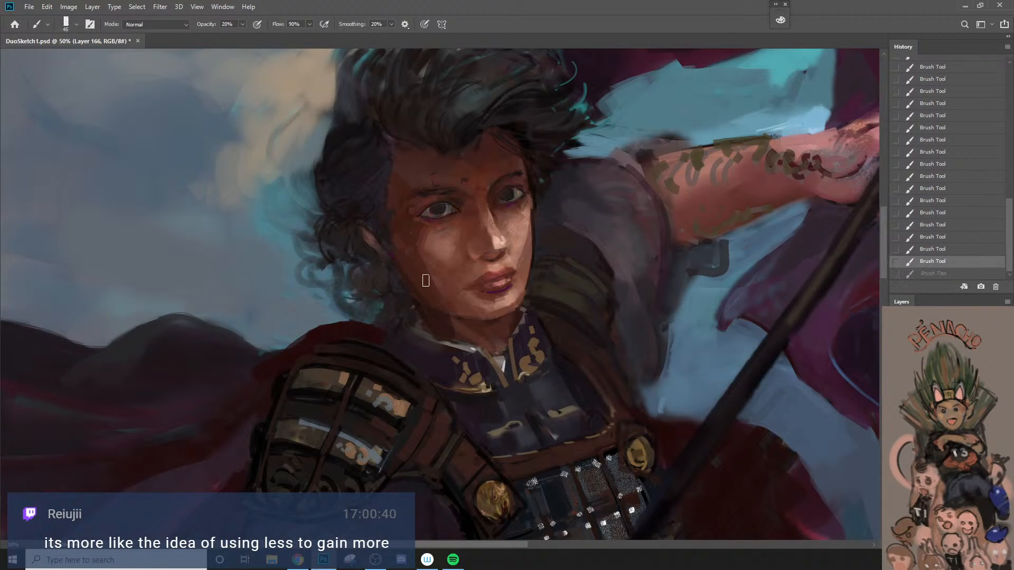
drag(411, 255, 447, 313)
key(ctrl+z)
Step: Blend the shadowed cheek and jawline down to the neck with a 30 px brush
key(bracketleft)
key(bracketleft)
key(bracketleft)
drag(418, 270, 448, 311)
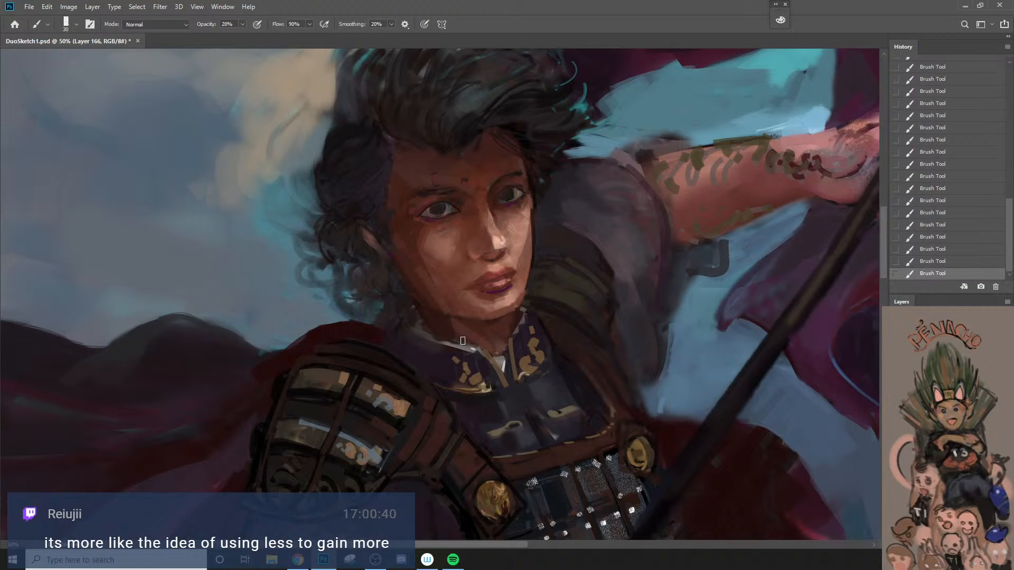
ctrl+alt+click(457, 332)
ctrl+alt+click(458, 332)
Step: Repaint the dark red cape edge behind the shoulder armor with a 50 px brush at 80% opacity
drag(462, 381, 483, 355)
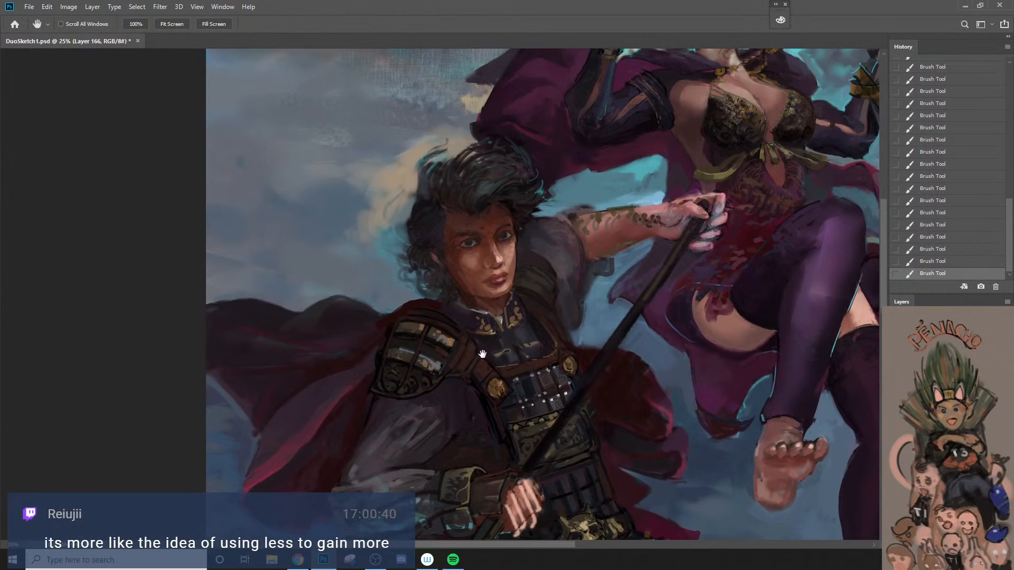
ctrl+click(468, 354)
ctrl+click(389, 312)
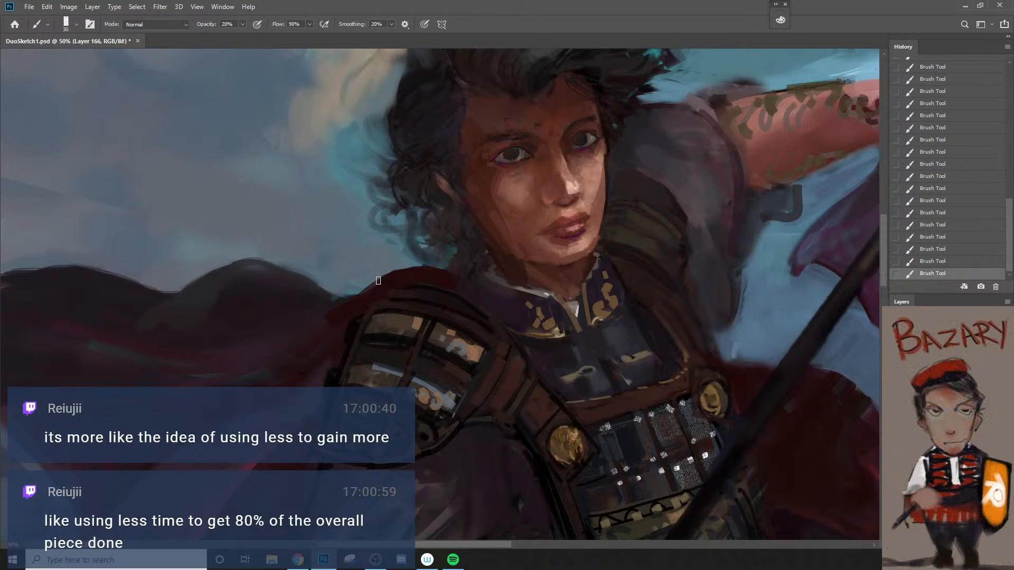
key(bracketright)
key(bracketright)
key(bracketright)
key(bracketright)
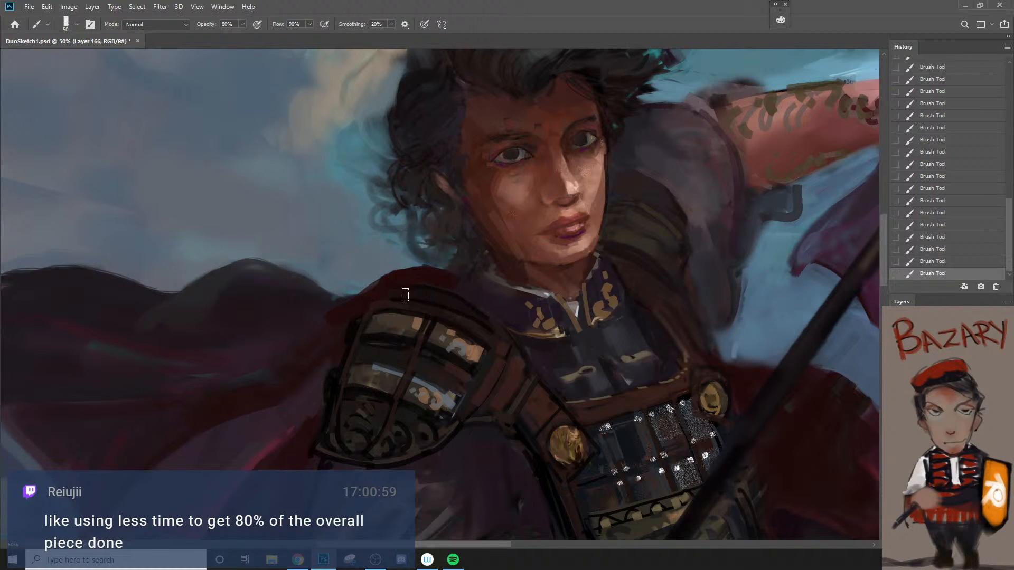
key(8)
Step: Rework the cape's upper edge and folds beside the shoulder armor with a 50 px brush, undoing one stroke
key(z)
drag(427, 328, 378, 403)
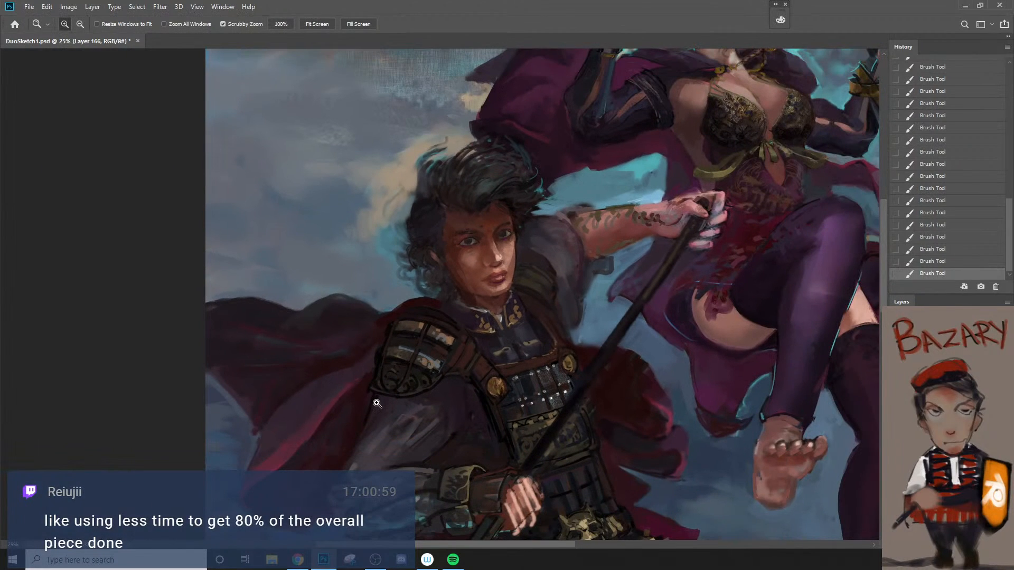
key(b)
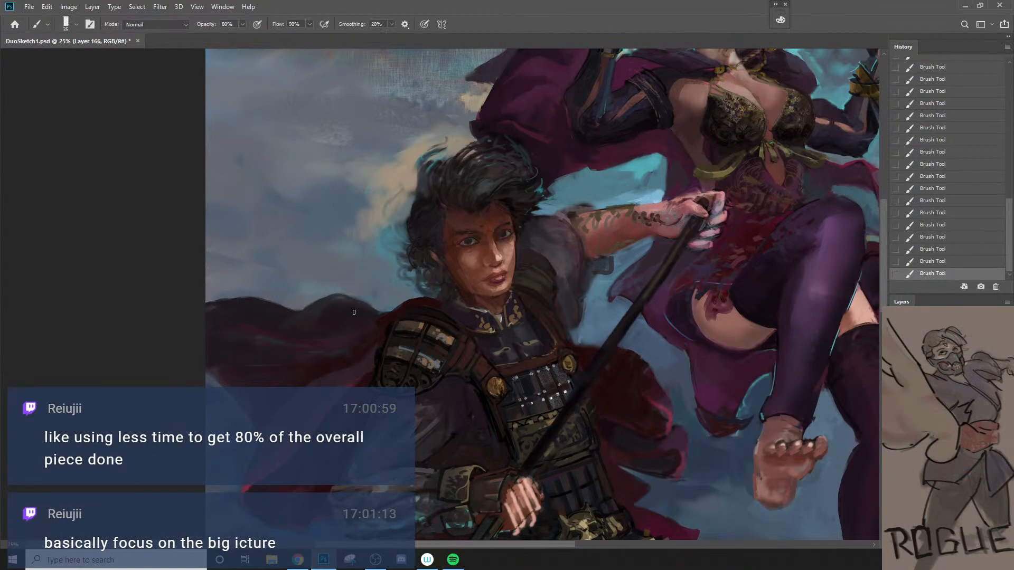
key(bracketright)
key(ctrl+z)
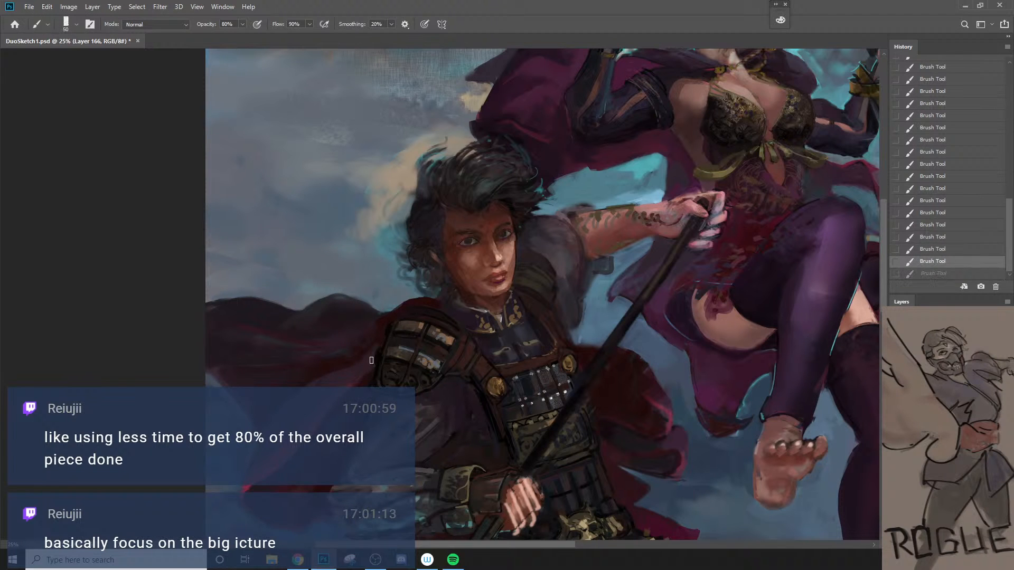
drag(372, 361, 371, 367)
key(bracketright)
key(bracketright)
key(bracketright)
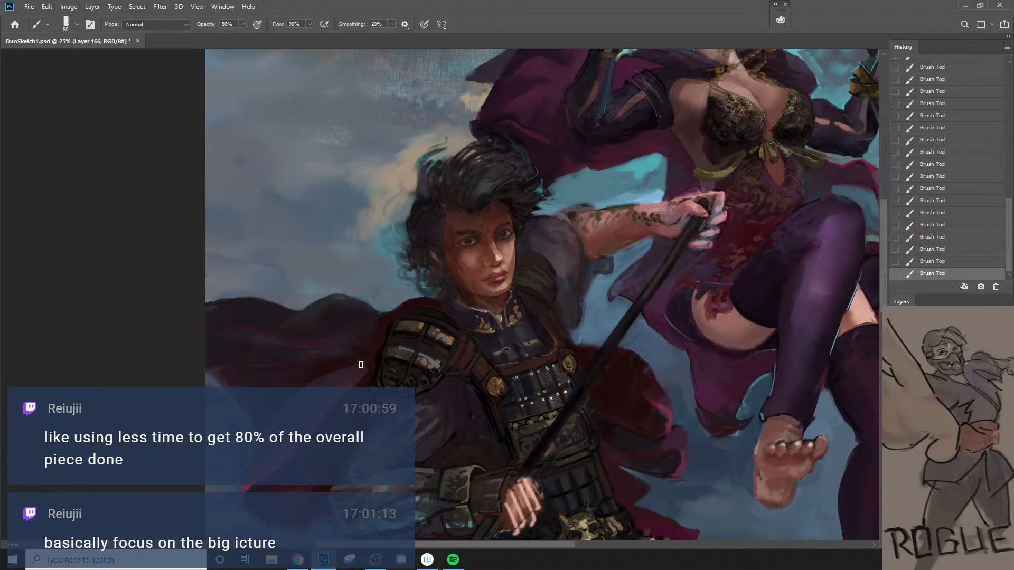
key(z)
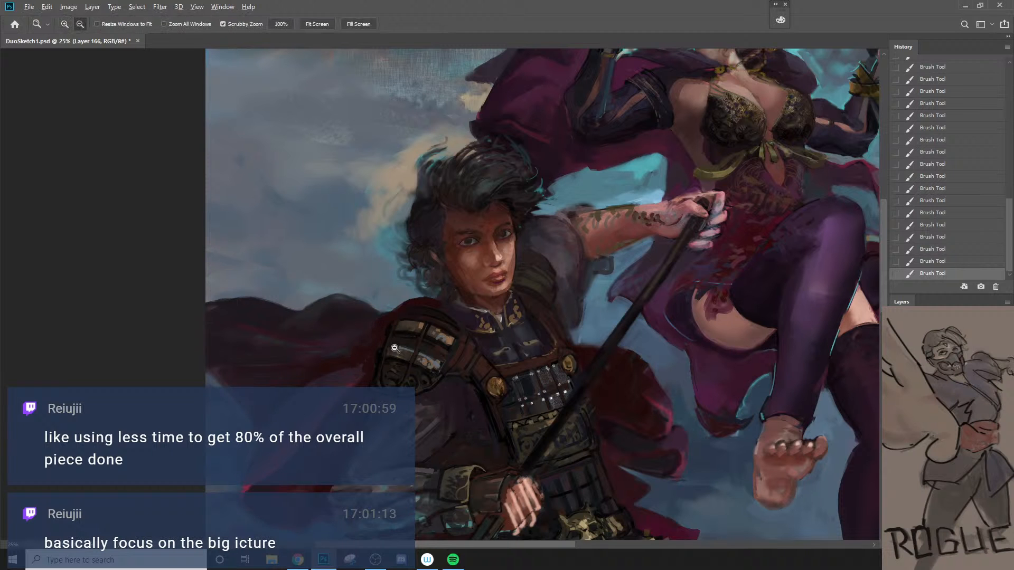
Step: Try a brush stroke along the cape's upper edge beside the shoulder armor, undo it and reduce the brush to 50 px
drag(391, 346, 363, 405)
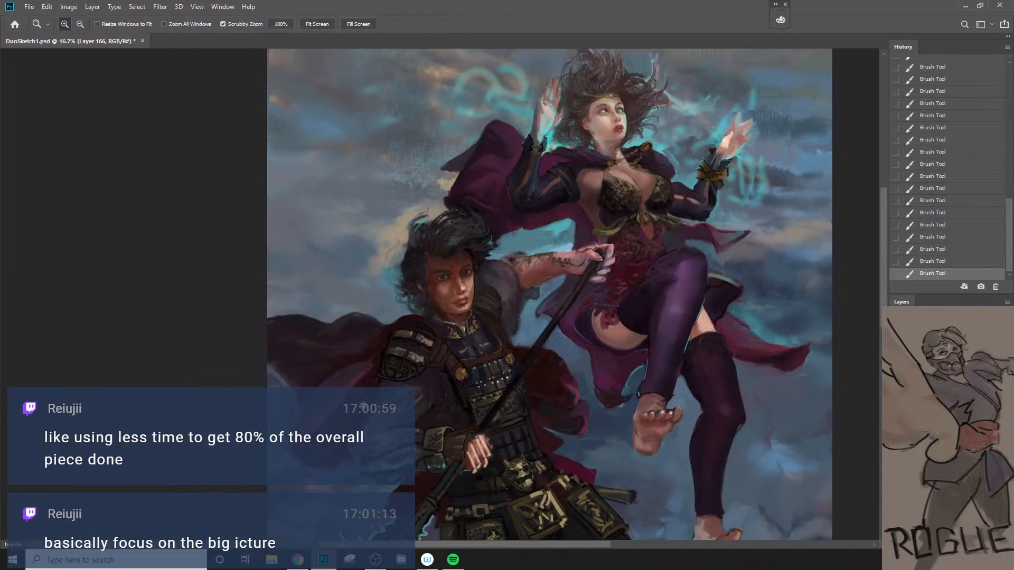
click(460, 361)
key(b)
drag(332, 304, 377, 293)
key(ctrl+z)
key(bracketleft)
key(bracketleft)
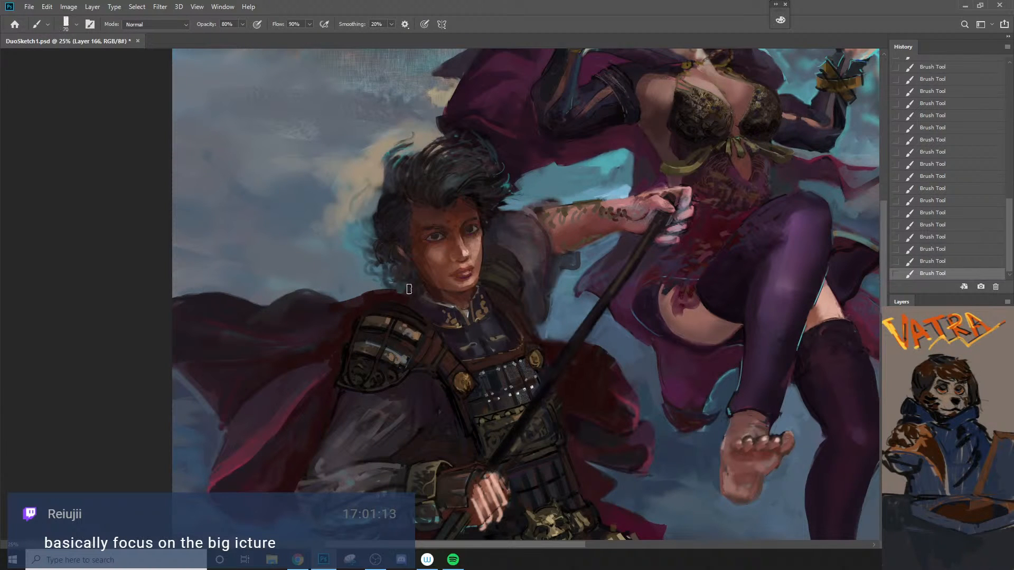
key(bracketleft)
Step: Check the cape edge against the whole composition, reduce the brush to 40 px and undo the last stroke
key(z)
alt+click(392, 294)
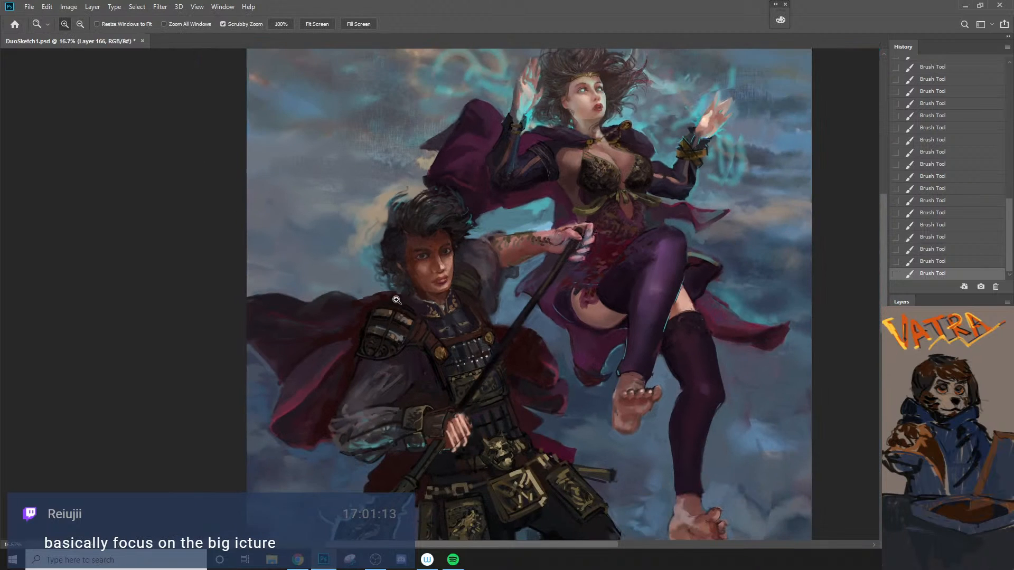
click(395, 299)
key(b)
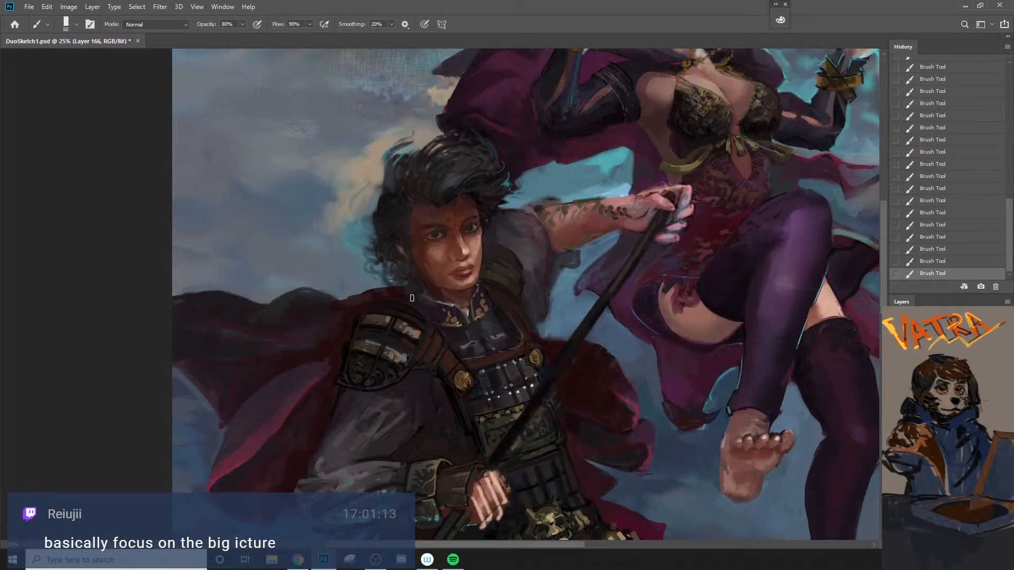
key(z)
alt+click(413, 302)
click(415, 300)
key(b)
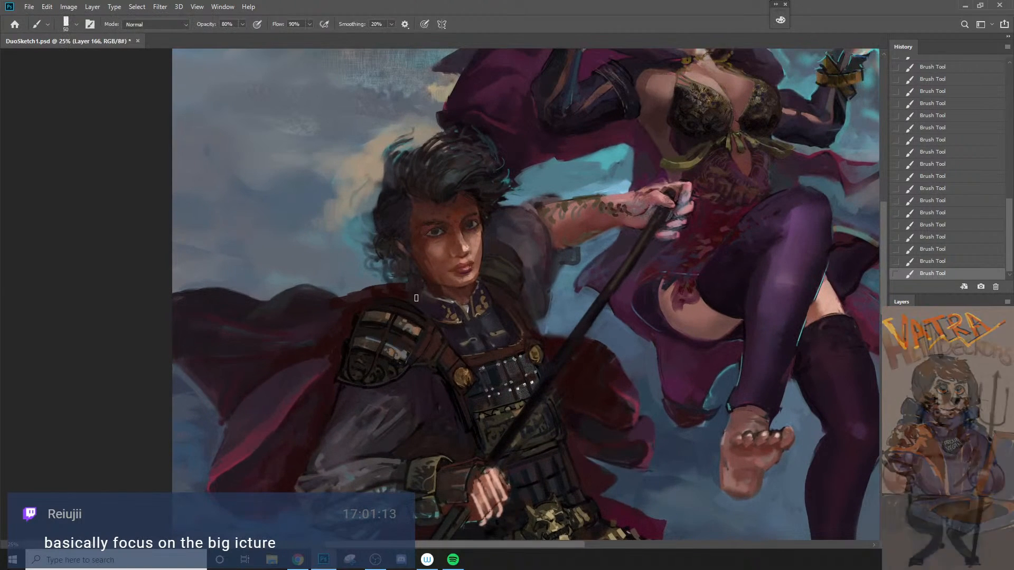
key(bracketleft)
key(ctrl+z)
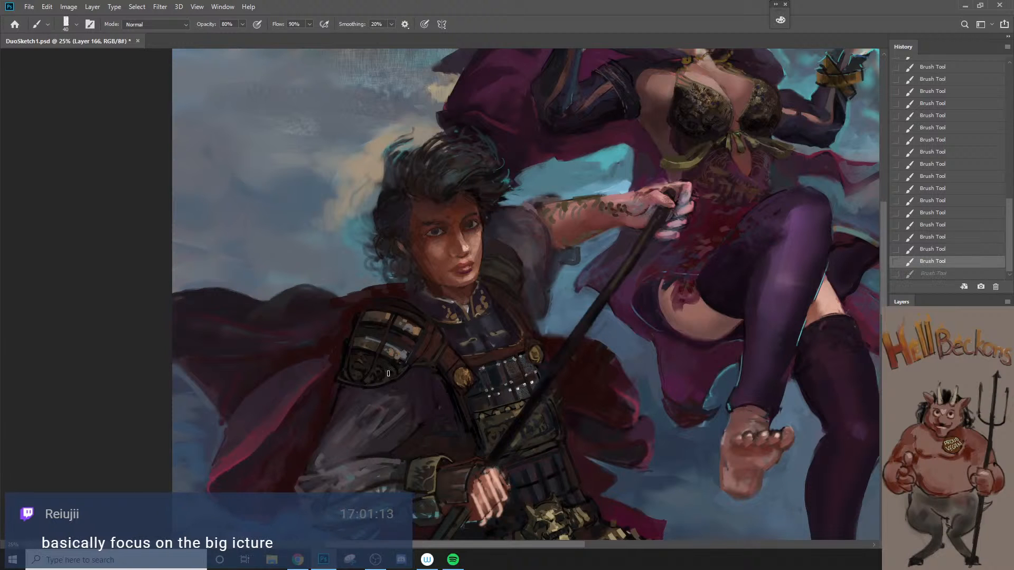
Step: Paint dark bands and detail across the spearman's shoulder armor plates with a 25 px brush, undoing unwanted strokes
key(z)
alt+click(423, 287)
click(378, 411)
key(b)
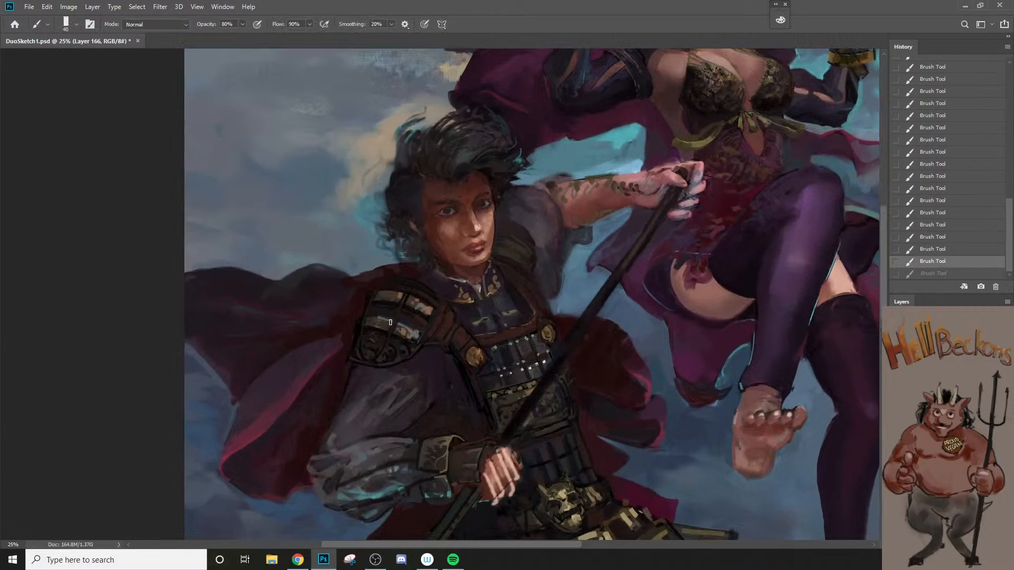
alt+click(368, 294)
key(bracketleft)
alt+click(379, 346)
mouse_move(378, 347)
mouse_down()
mouse_move(388, 338)
mouse_move(378, 338)
mouse_up()
key(ctrl+z)
key(bracketleft)
key(ctrl+z)
key(bracketright)
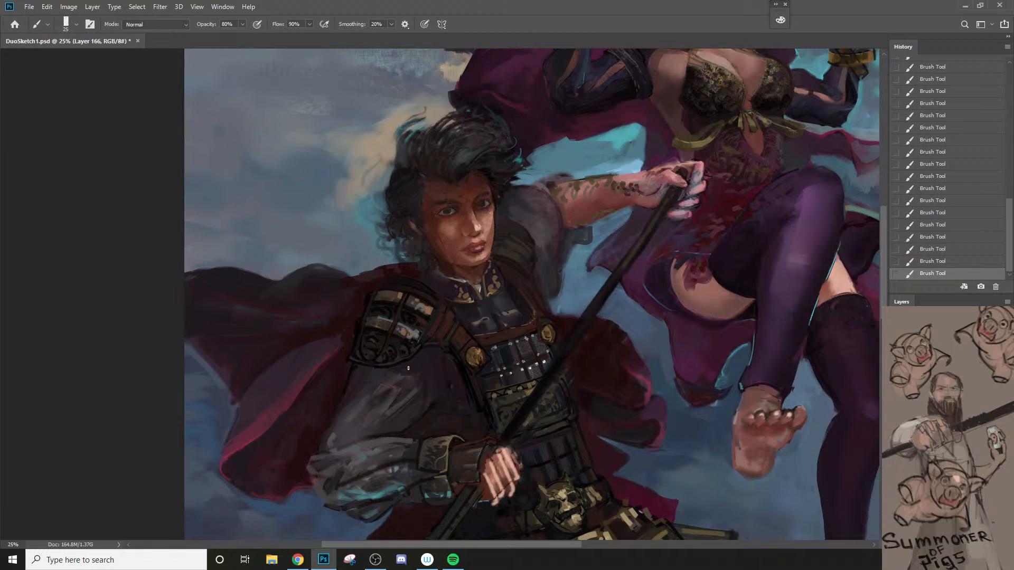
Step: Refine the ornament along the lower edge of the shoulder armor, reducing the brush to 20 px
alt+click(379, 359)
key(bracketleft)
key(bracketleft)
key(bracketleft)
key(bracketright)
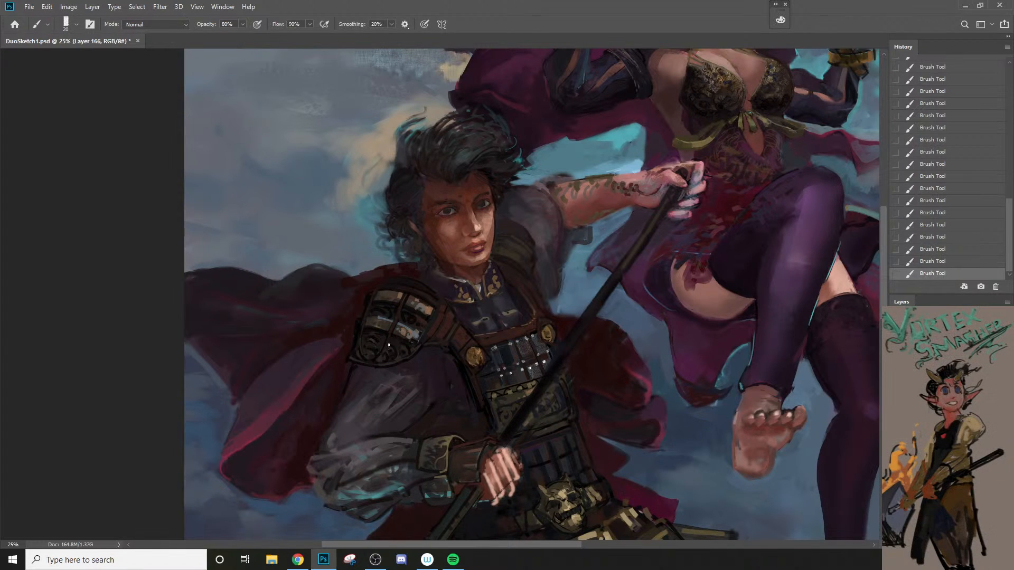
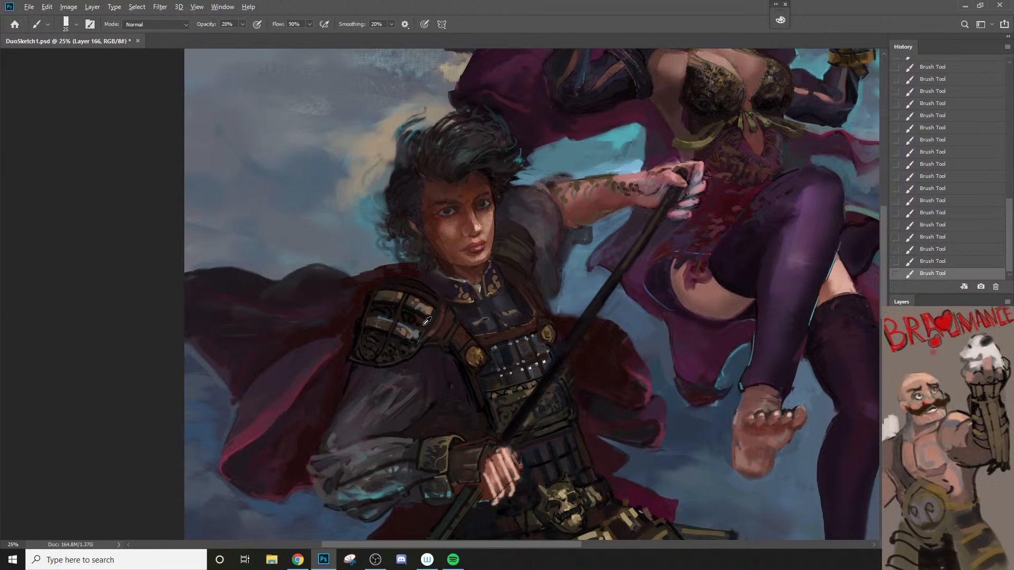
Step: Touch up the ornament on the lower part of the spearman's shoulder armor with a small brush at 80% opacity
alt+click(396, 359)
key(bracketright)
key(bracketright)
alt+click(410, 344)
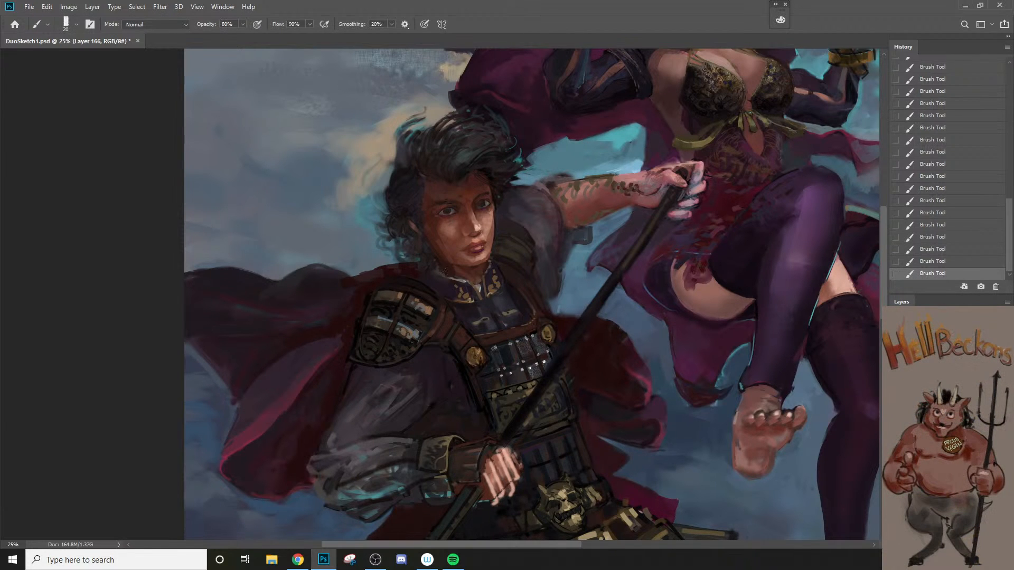
key(bracketright)
key(bracketright)
key(bracketright)
key(bracketright)
key(bracketright)
alt+click(382, 341)
Step: Enlarge the brush to 60 px and paint the cape edge above the shoulder armor
key(bracketleft)
key(bracketleft)
key(bracketright)
key(bracketright)
key(bracketright)
key(bracketright)
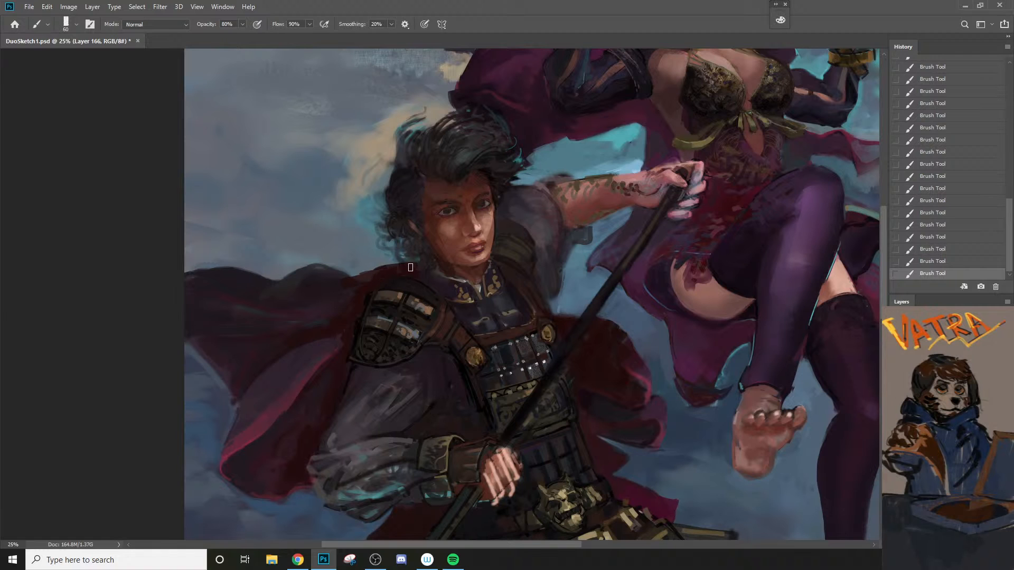
Step: Refine the upper rim of the shoulder armor with a 20 px brush, comparing the last stroke by undoing and restoring it
key(bracketleft)
key(bracketleft)
key(bracketleft)
key(bracketleft)
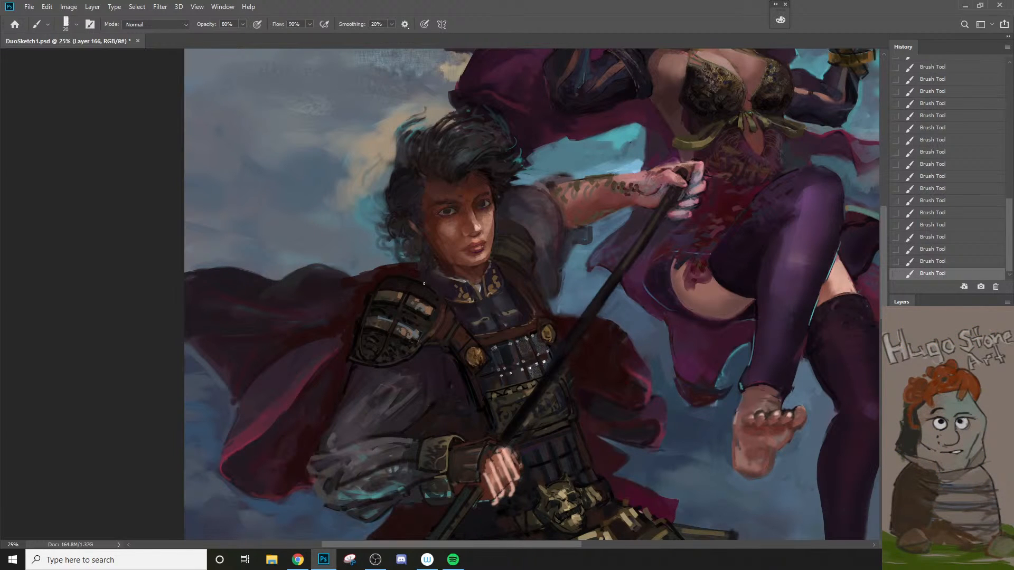
key(ctrl+z)
key(ctrl+shift+z)
key(ctrl+z)
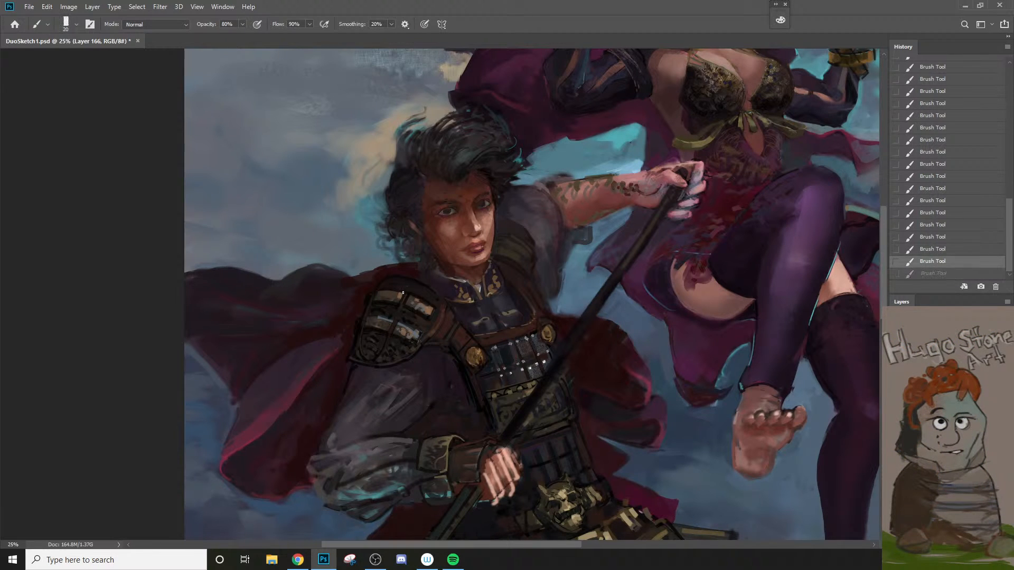
key(ctrl+shift+z)
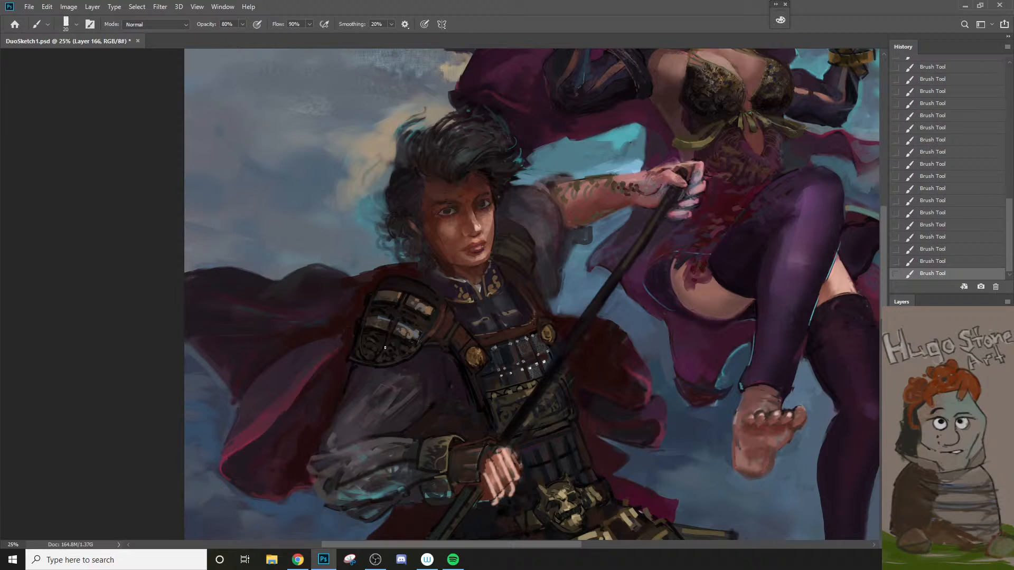
Step: Paint small details on the middle shoulder armor plate with a 10 px brush, undoing one stroke
key(bracketleft)
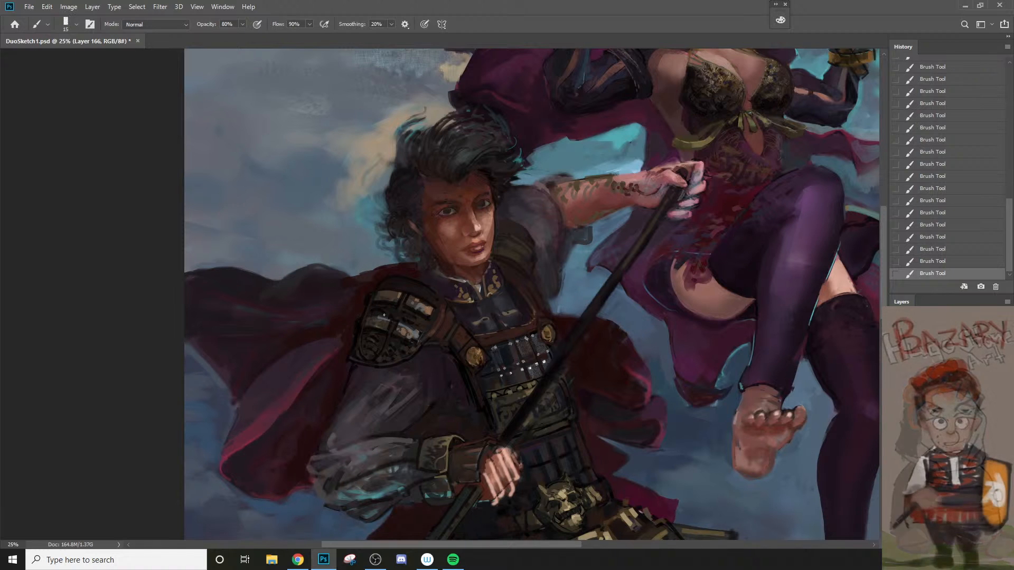
key(bracketleft)
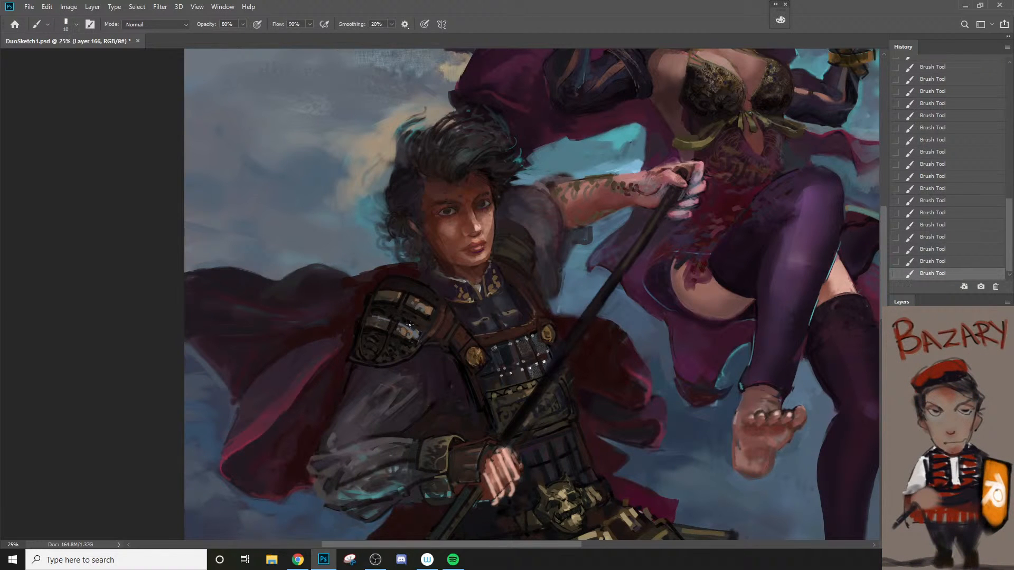
key(bracketright)
key(ctrl+z)
key(bracketleft)
drag(402, 324, 412, 329)
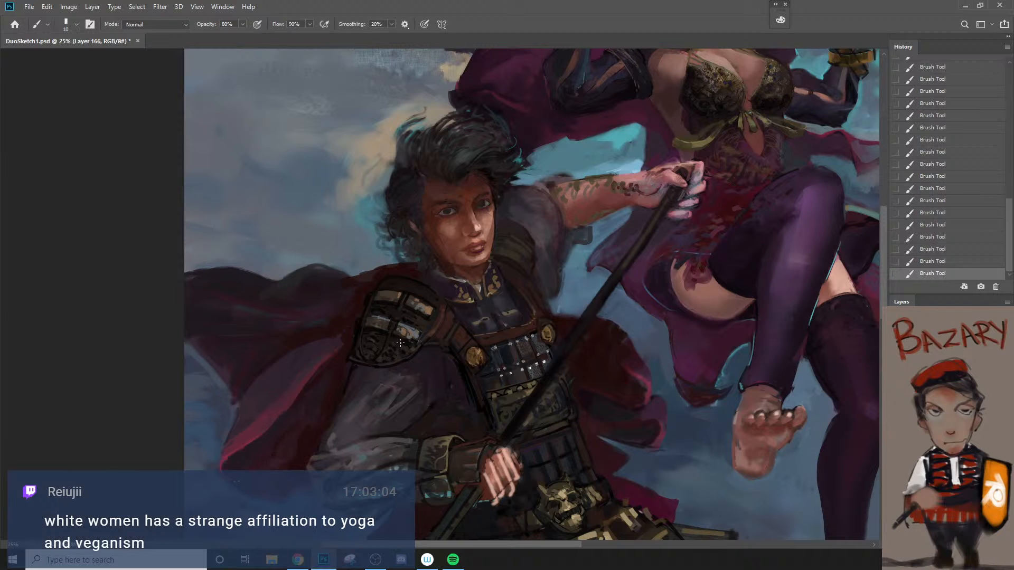
key(bracketleft)
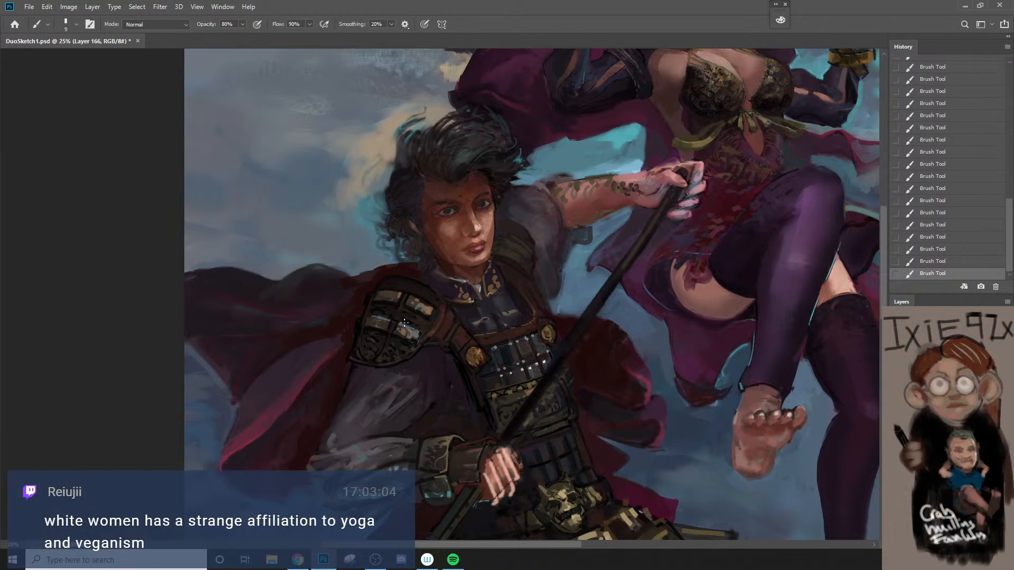
Step: Rework the light edge across the middle shoulder armor plate with fine strokes, undoing unwanted ones
key(ctrl+z)
mouse_move(412, 328)
mouse_down()
mouse_move(428, 337)
mouse_move(388, 340)
mouse_move(389, 323)
mouse_move(413, 334)
mouse_move(382, 330)
mouse_move(402, 342)
mouse_move(382, 330)
mouse_up()
key(ctrl+z)
key(bracketright)
key(bracketright)
alt+click(376, 327)
key(bracketleft)
key(bracketleft)
key(bracketleft)
Step: Undo the latest plate strokes and try a fine accent on the upper shoulder armor plate, undoing it too
key(ctrl+z)
key(ctrl+z)
key(bracketleft)
key(ctrl+z)
key(bracketright)
drag(384, 300, 393, 300)
key(ctrl+z)
key(bracketright)
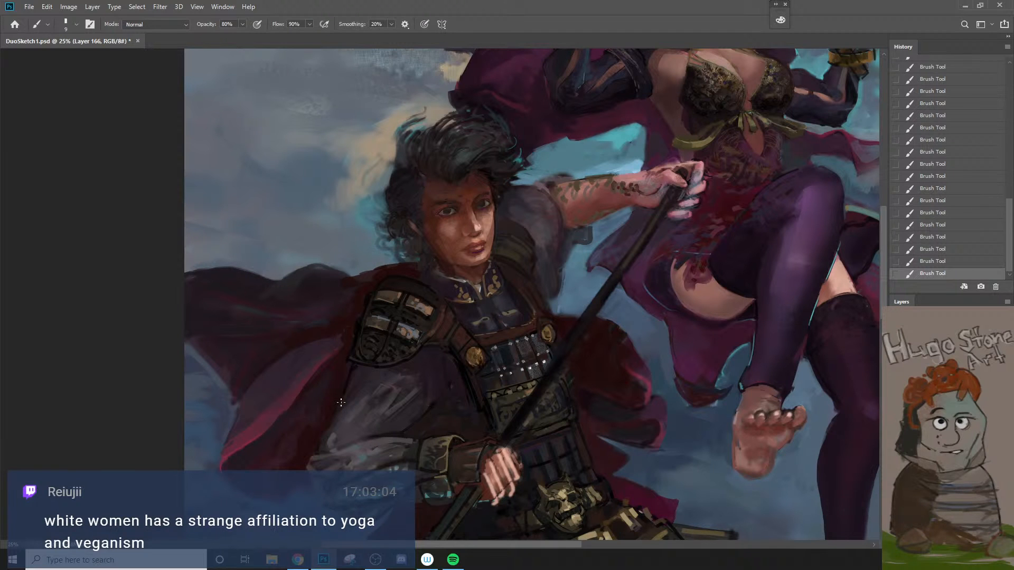
Step: Sample the brown leather beside the shoulder armor and paint over the armor's inner edge with a brush of about 50 px
alt+click(437, 320)
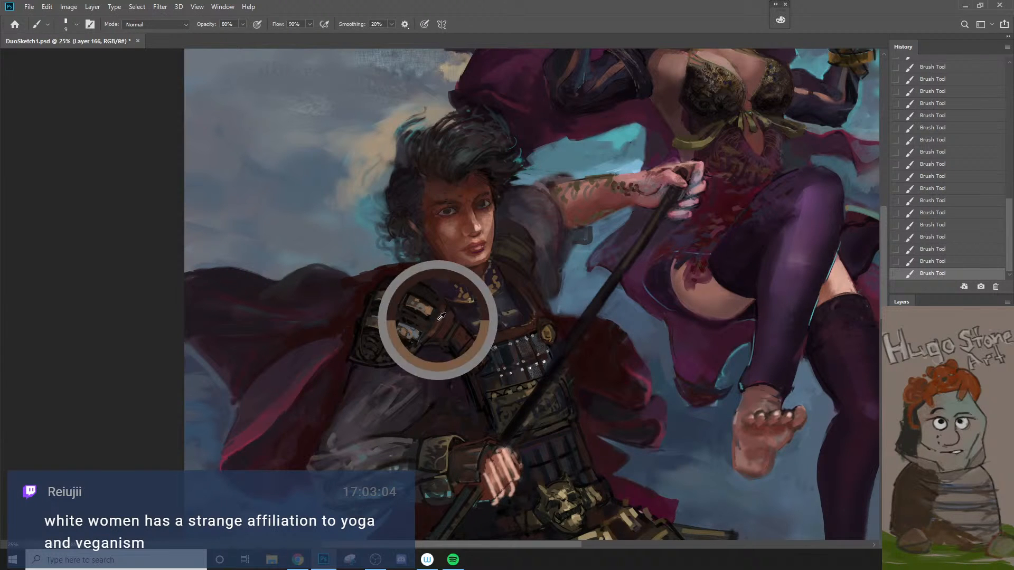
key(bracketright)
key(bracketright)
key(bracketright)
key(bracketright)
key(bracketright)
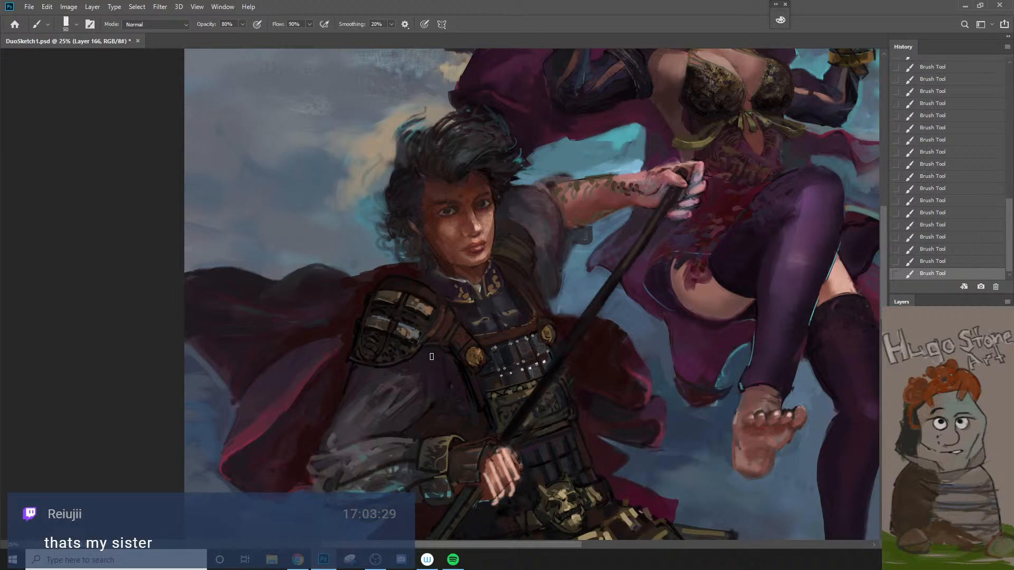
key(ctrl+z)
key(bracketleft)
drag(424, 292, 436, 299)
key(bracketleft)
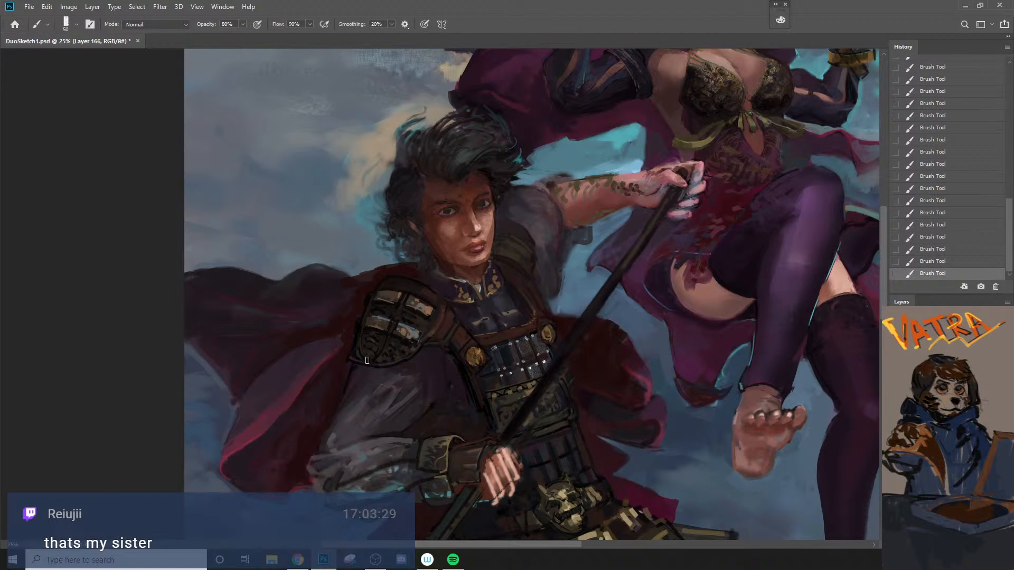
Step: Rework the leather rim between the shoulder armor and chest strap with 25 to 40 px brushes, undoing unwanted strokes
key(bracketleft)
key(bracketleft)
key(bracketleft)
key(bracketright)
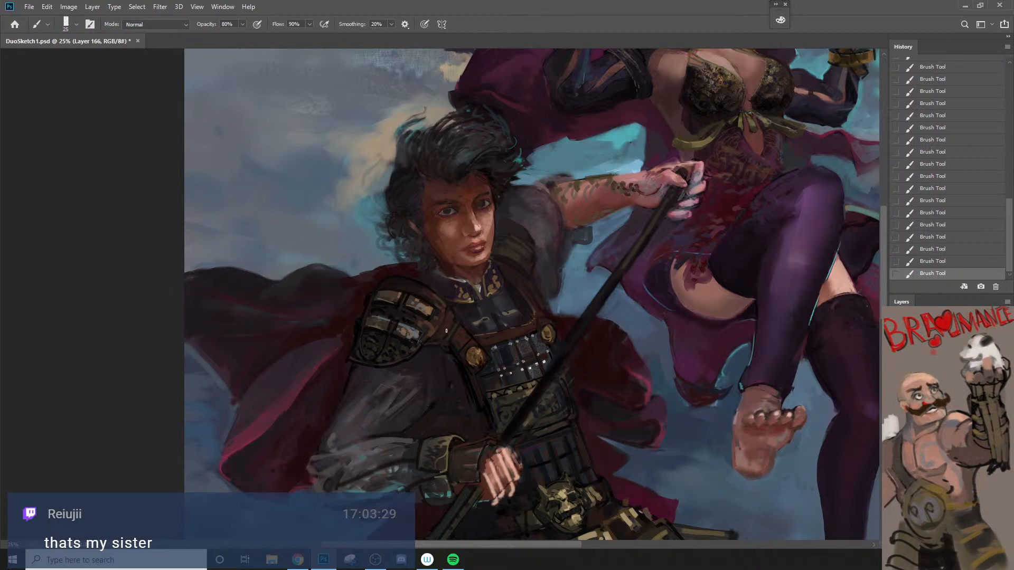
key(bracketright)
key(bracketright)
key(bracketleft)
key(ctrl+z)
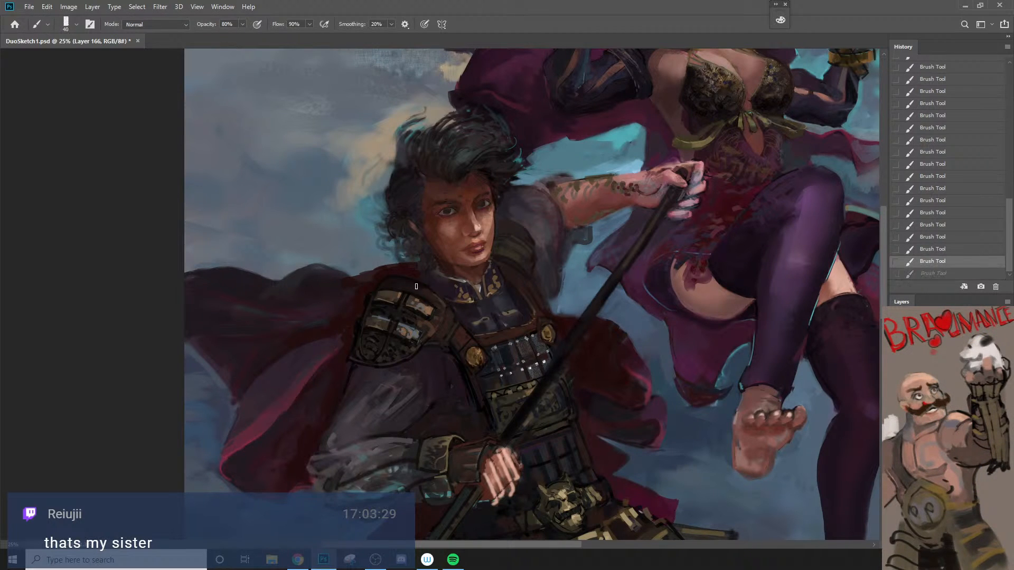
drag(429, 292, 442, 305)
key(ctrl+z)
key(bracketleft)
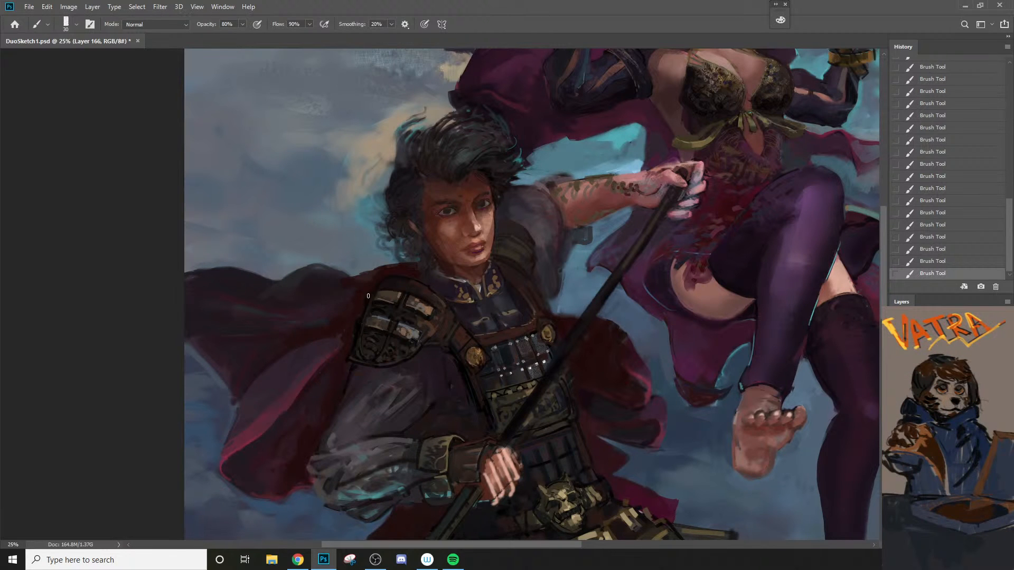
Step: Clean up the shoulder armor's outer edge against the cape and sleeve, varying the brush between 60 and 20 px
key(bracketleft)
key(bracketright)
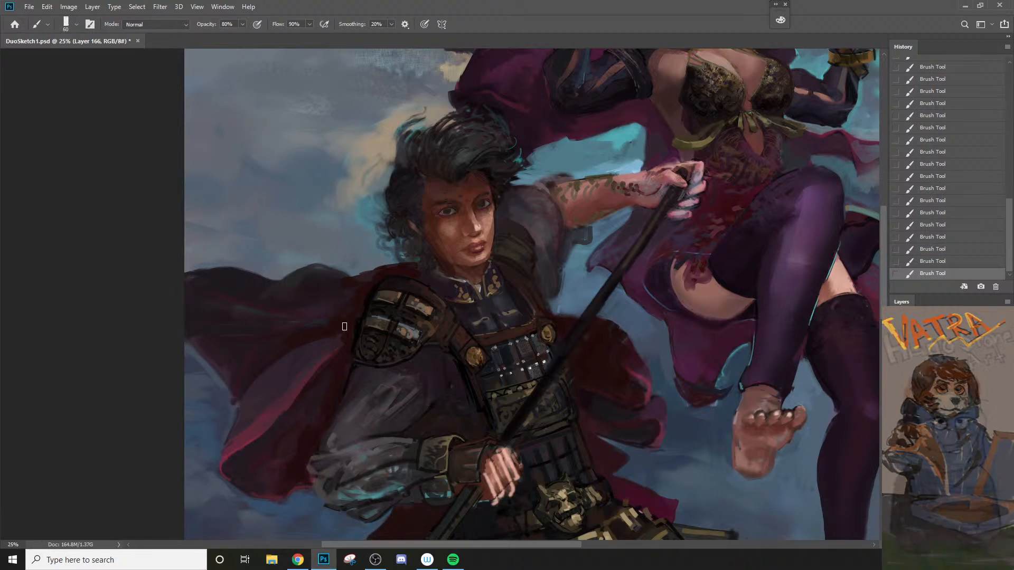
key(bracketleft)
key(bracketleft)
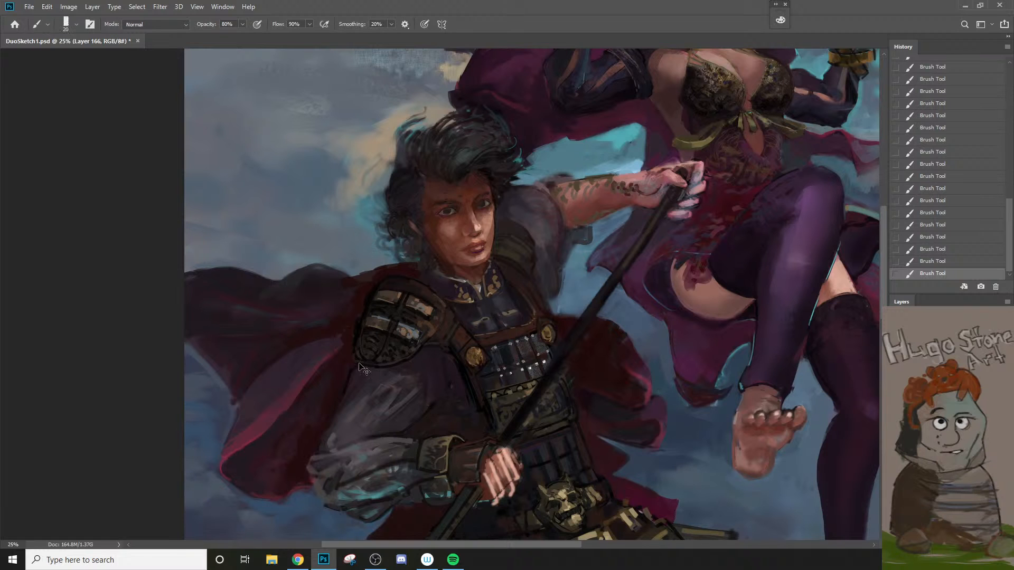
key(bracketright)
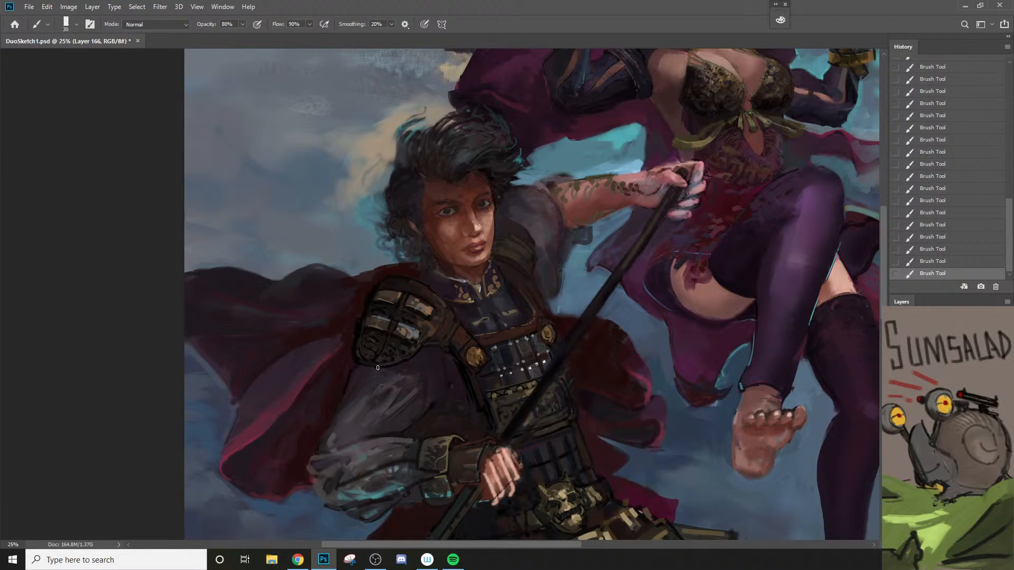
Step: Sample a skin tone from the outstretched forearm, try it on the neck with brushes up to 80 px, and undo the stroke
key(2)
key(bracketright)
alt+click(600, 205)
key(bracketright)
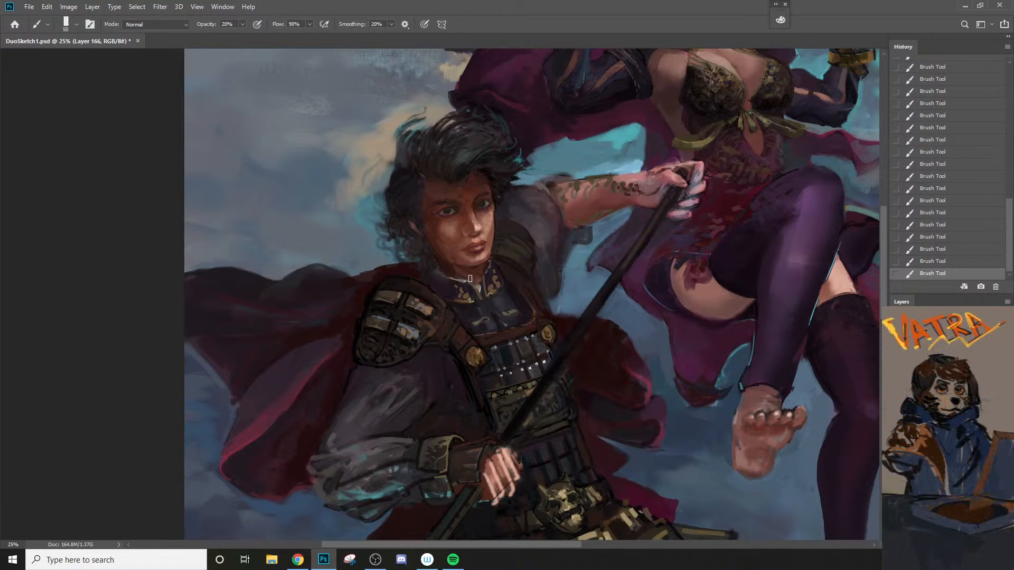
key(bracketright)
key(bracketright)
key(bracketright)
key(5)
key(6)
key(ctrl+z)
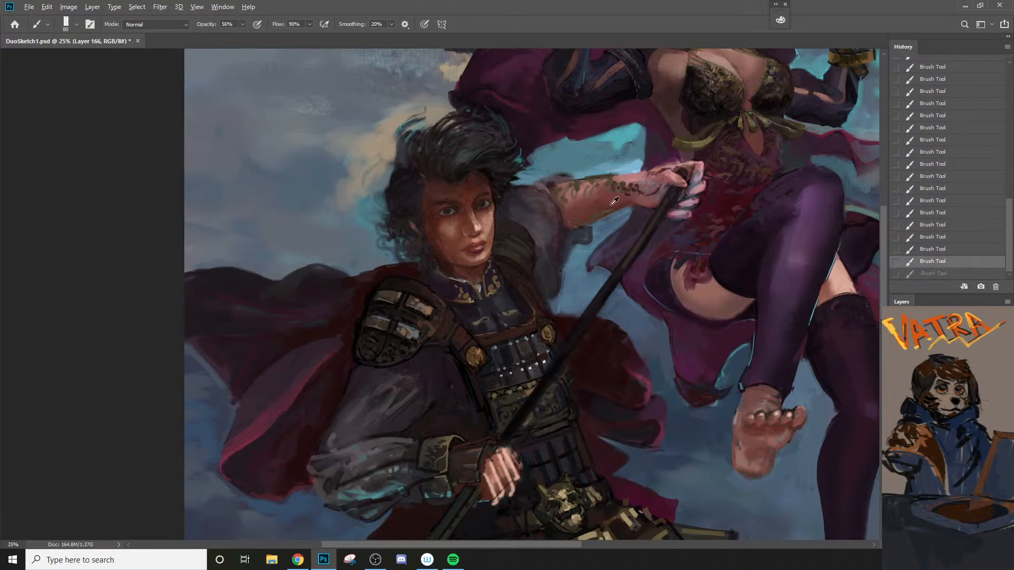
Step: Resample the forearm's skin tone and touch up the neck and collar opening with a 35 px brush at 60% opacity, undoing one stroke
alt+click(615, 200)
key(2)
key(bracketleft)
click(451, 270)
key(6)
key(bracketleft)
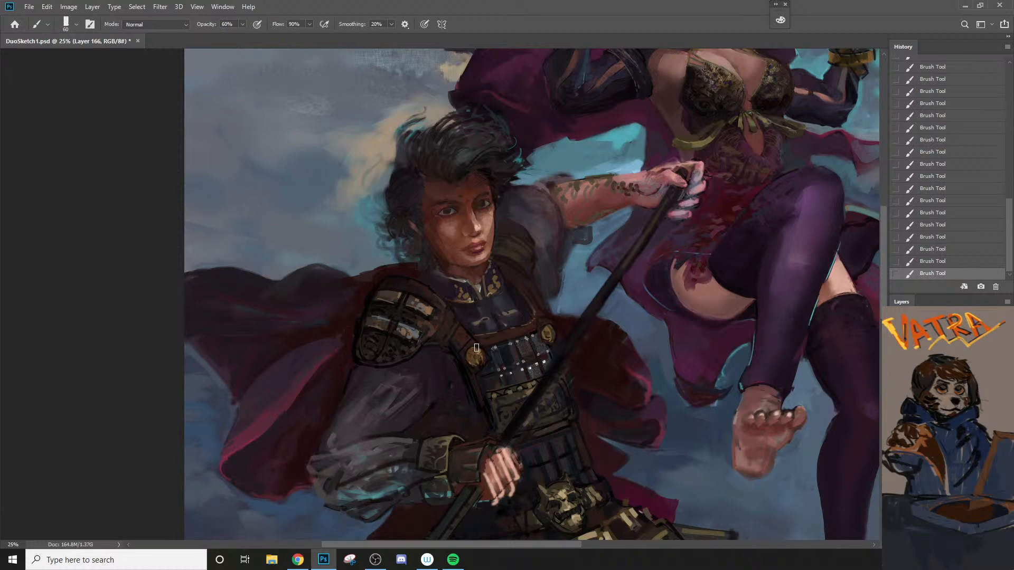
key(ctrl+z)
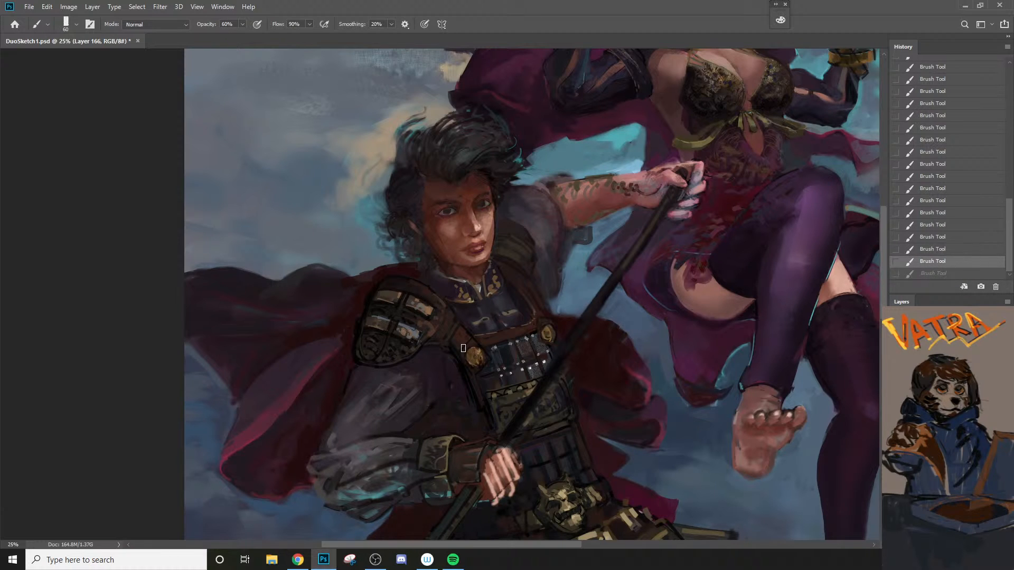
key(bracketleft)
key(bracketleft)
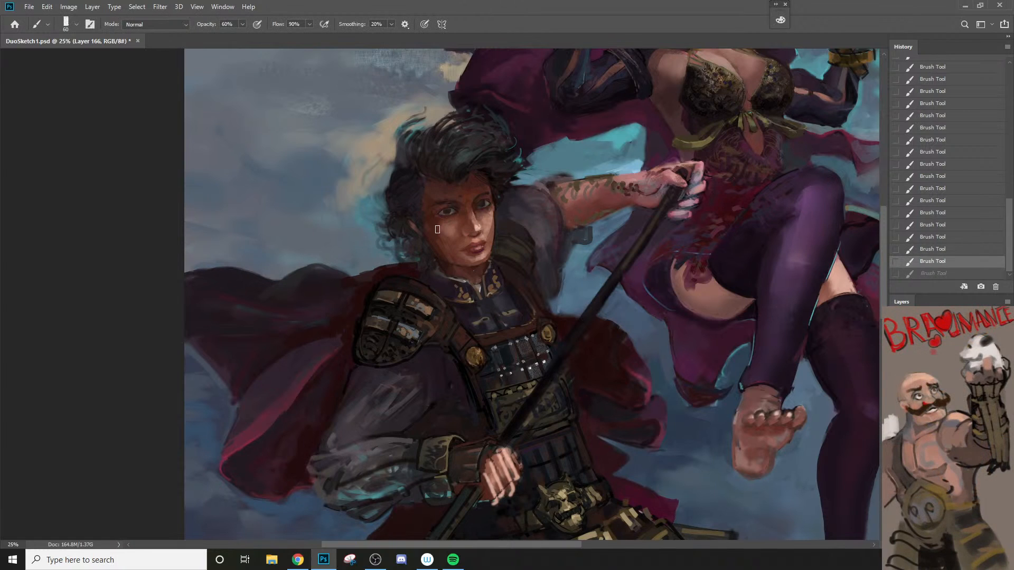
key(bracketleft)
click(468, 281)
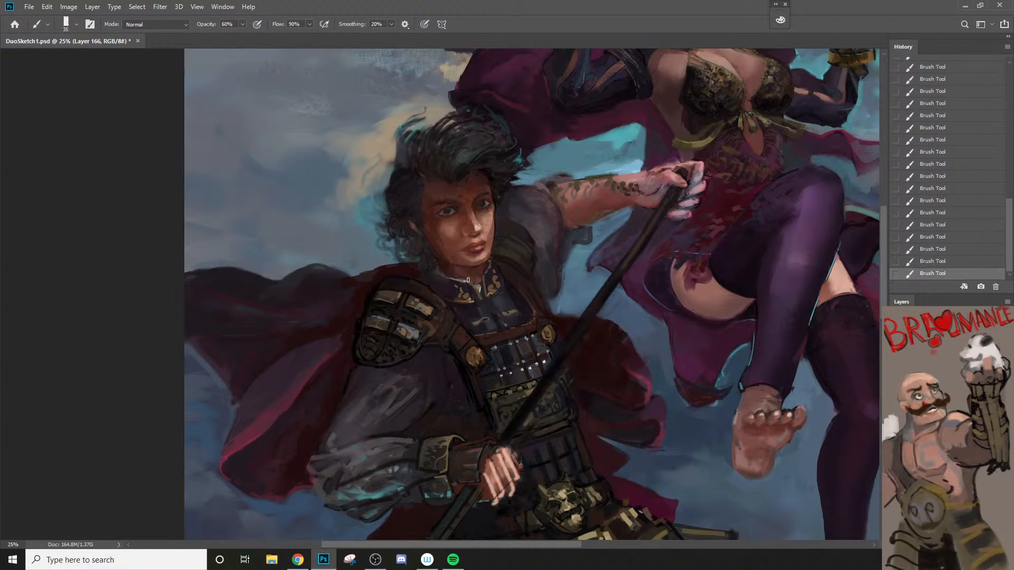
key(bracketleft)
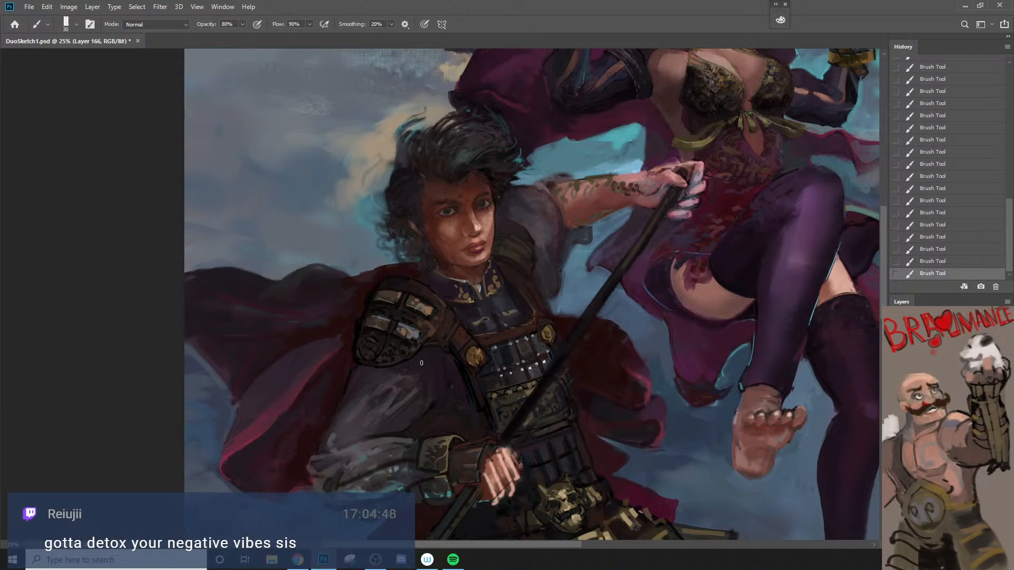
Step: Sharpen the bands and plates of the shoulder armor with a 20 px brush at 80% opacity, undoing two strokes
key(alt+space)
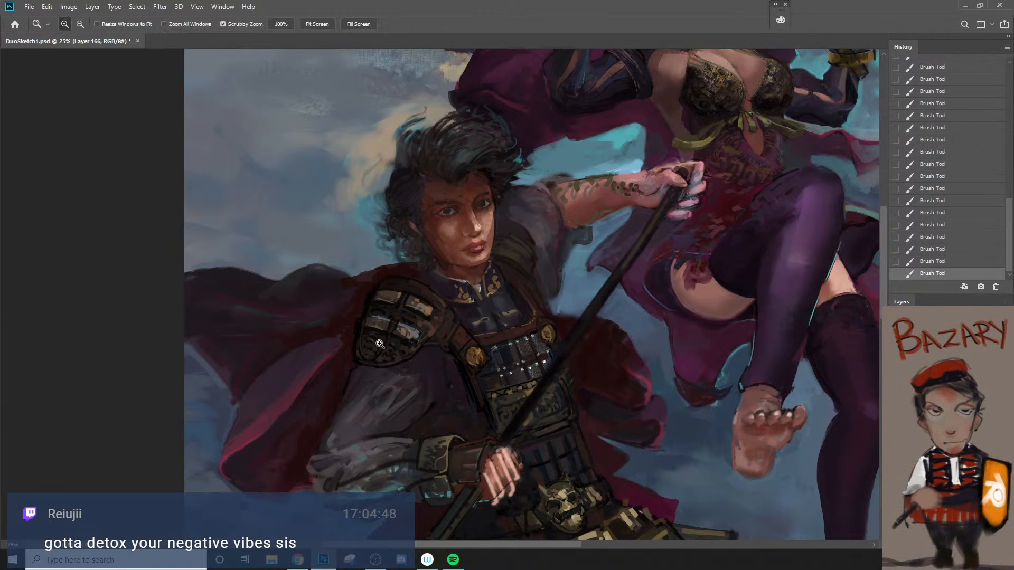
alt+click(390, 288)
key(bracketleft)
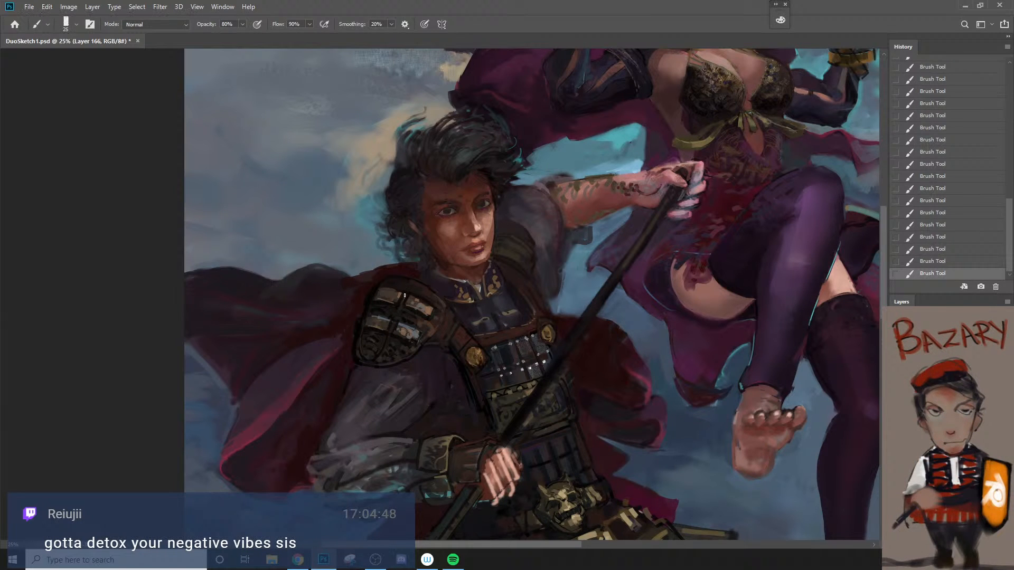
key(bracketleft)
drag(411, 294, 429, 304)
drag(370, 313, 419, 329)
key(ctrl+z)
key(ctrl+z)
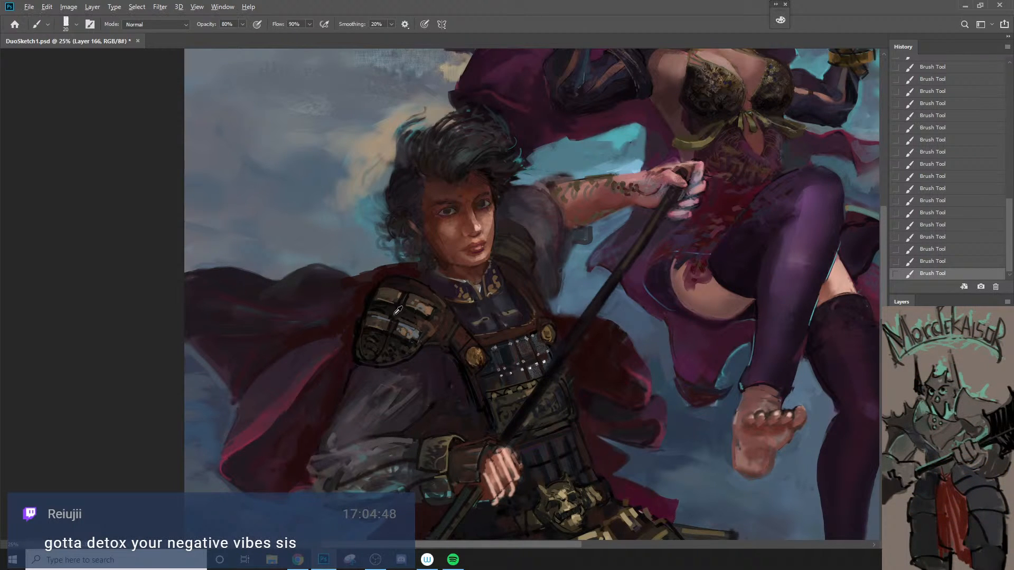
alt+click(382, 311)
key(bracketleft)
key(bracketright)
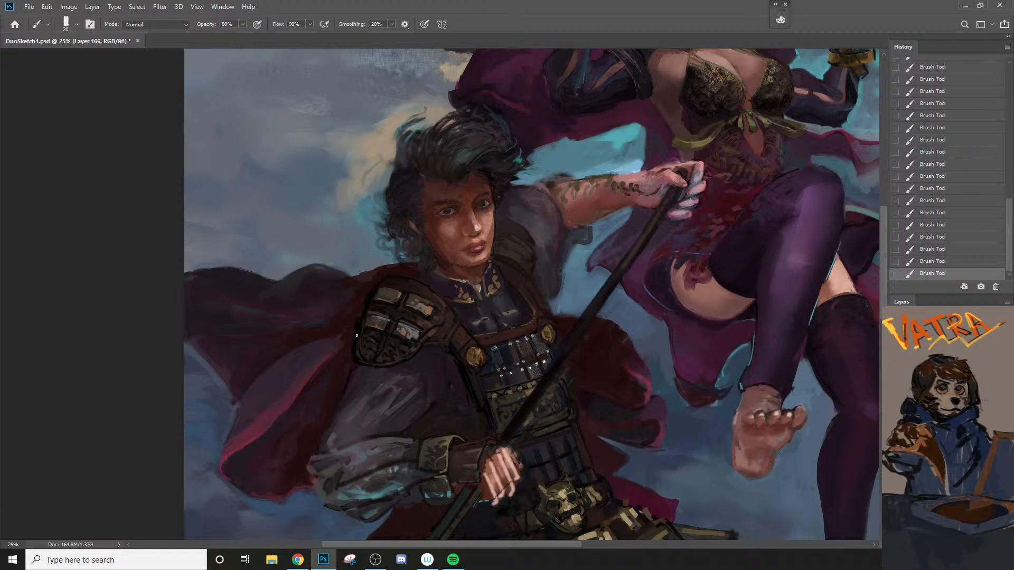
Step: Switch to the Soft Round 2500 #3 brush, try a large dab over the shoulder armor and undo it
right_click(353, 374)
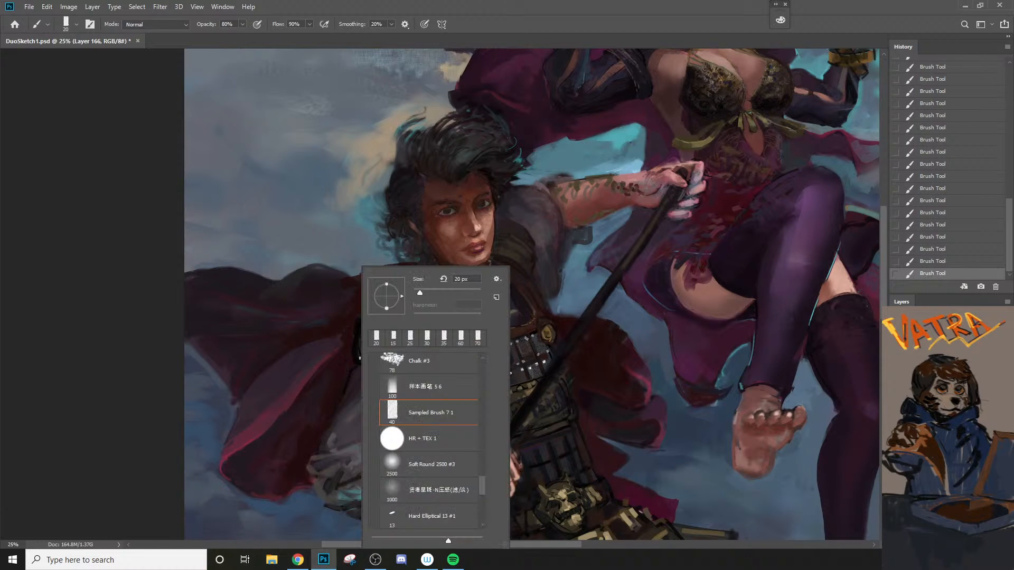
click(428, 465)
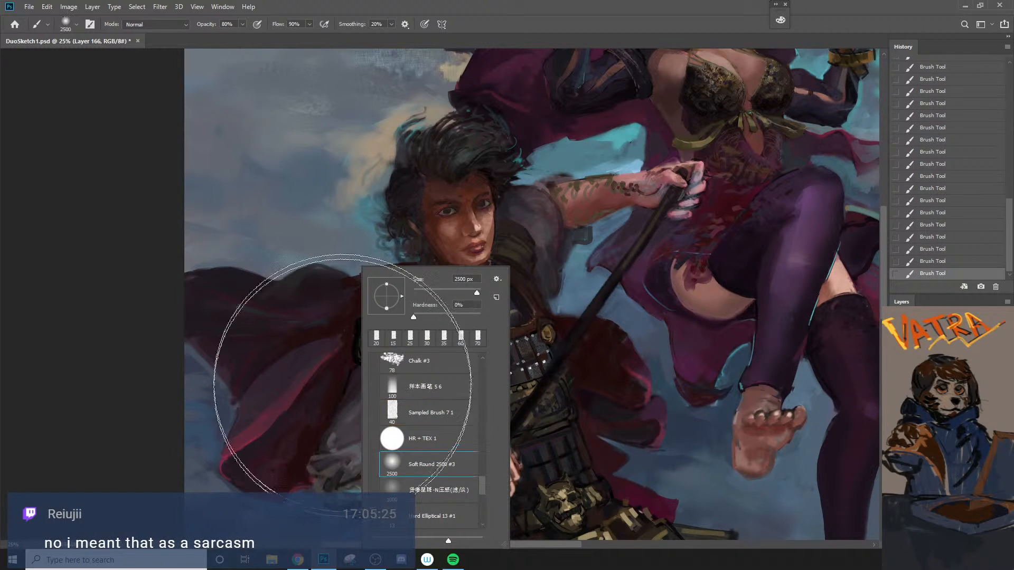
click(372, 341)
key(ctrl+z)
Step: Lasso the near shoulder armor, darken it with a large soft dab and fade the stroke to 22%
key(l)
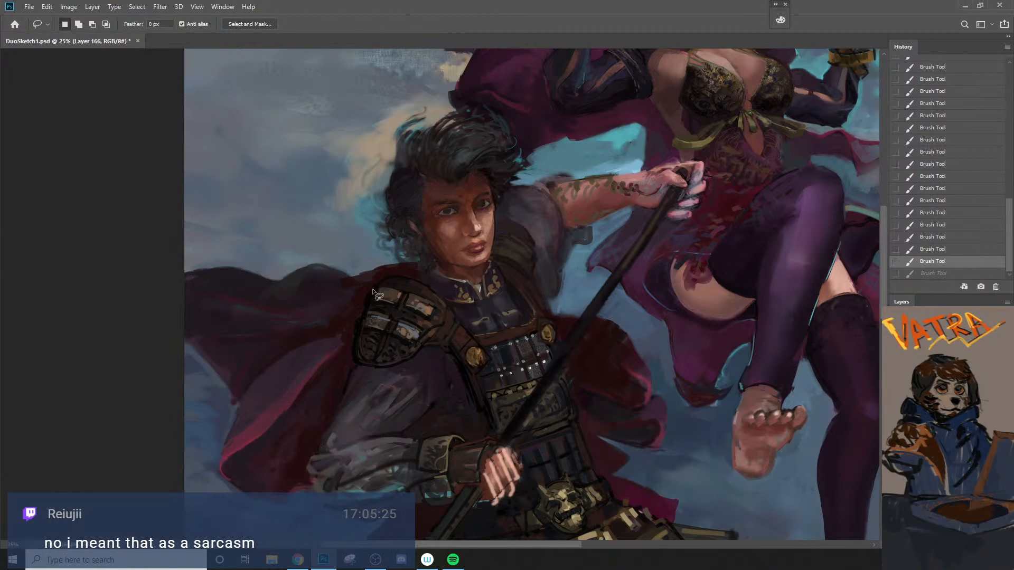
mouse_move(384, 279)
mouse_down()
mouse_move(364, 310)
mouse_move(358, 365)
mouse_move(399, 366)
mouse_move(449, 320)
mouse_up()
drag(416, 284, 388, 279)
key(b)
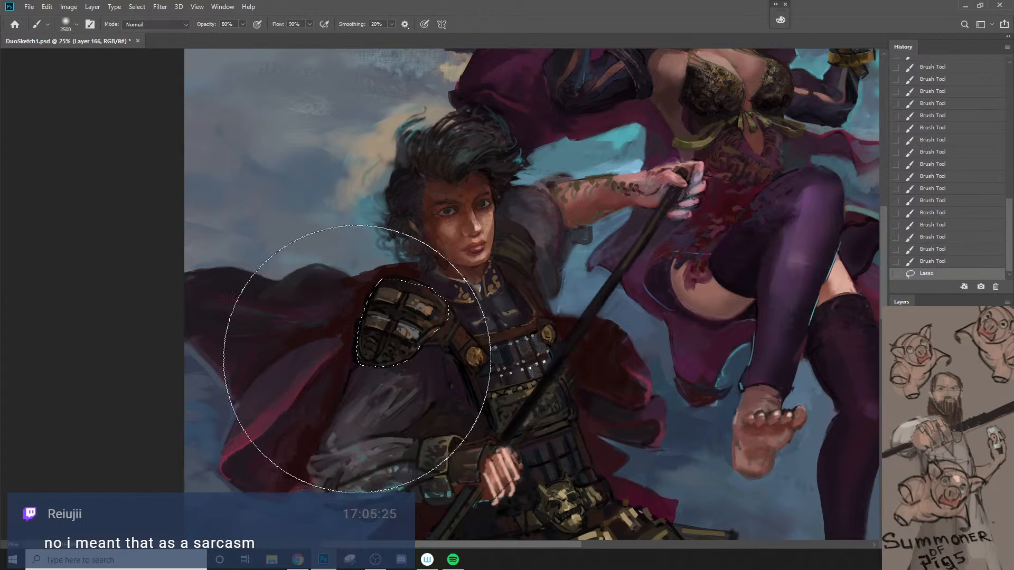
click(418, 409)
key(ctrl+shift+f)
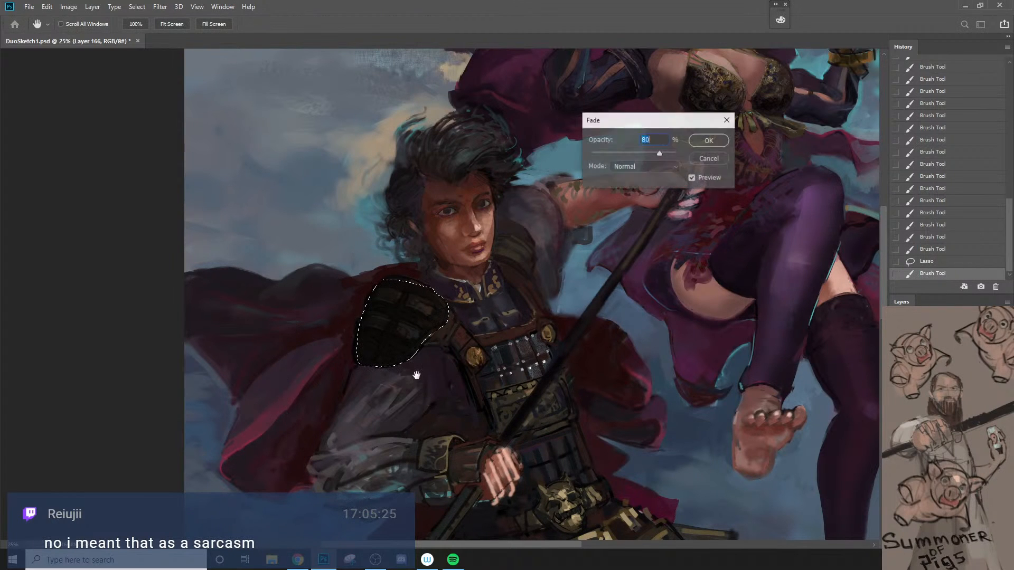
text(22)
key(Return)
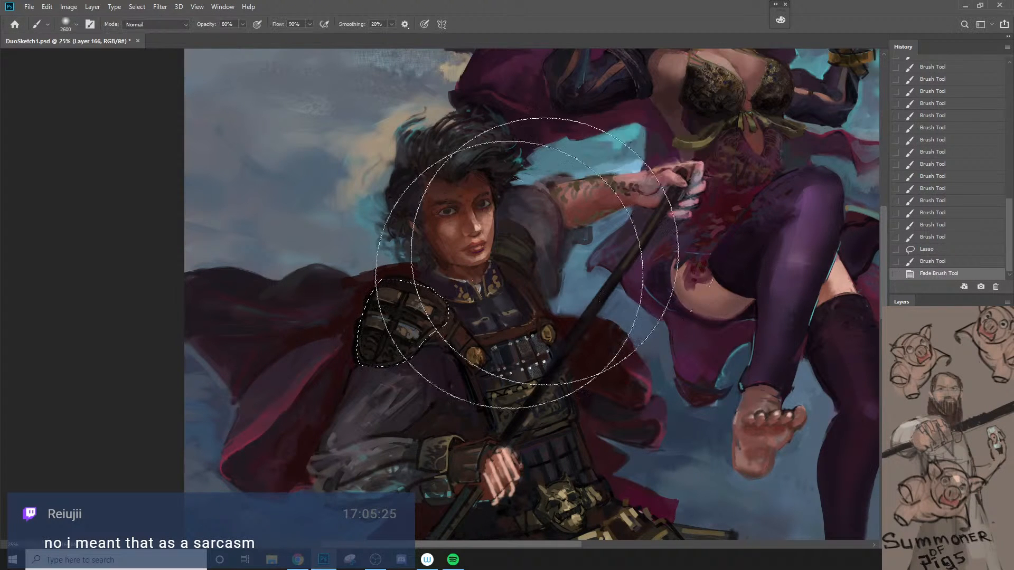
Step: Shade the selected shoulder armor's lower part with a 1500 px soft dab and fade it to 22%
click(376, 423)
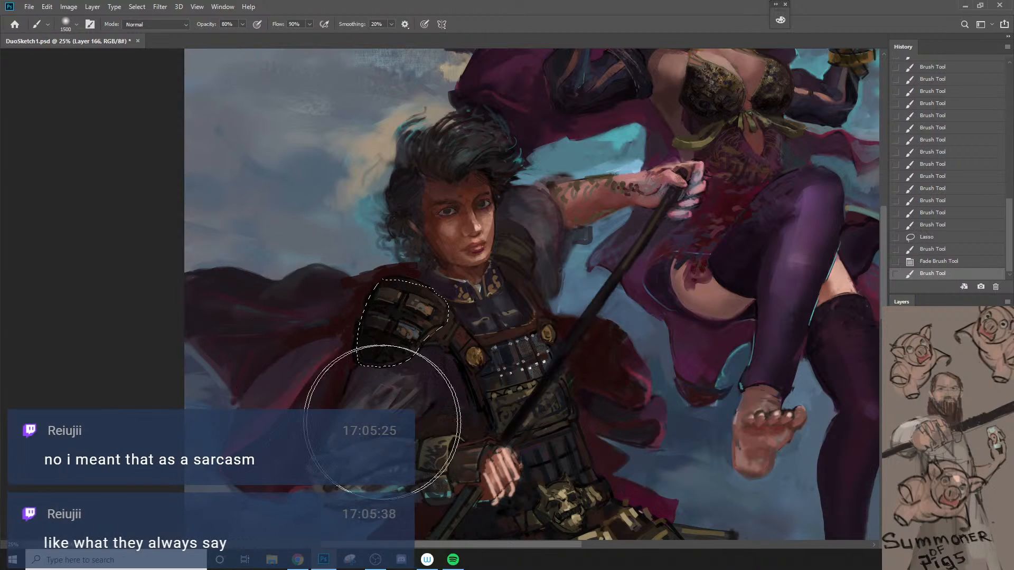
key(ctrl+shift+f)
text(22)
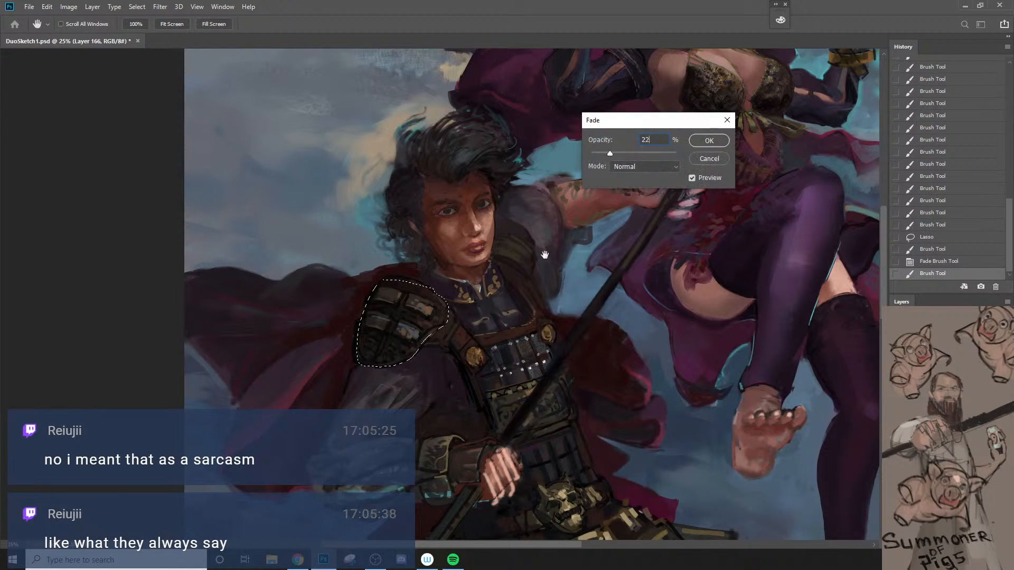
click(707, 142)
Step: Darken the selected armor's outer edge with an 800 px soft stroke, fade it to 33% and deselect
drag(327, 352, 365, 338)
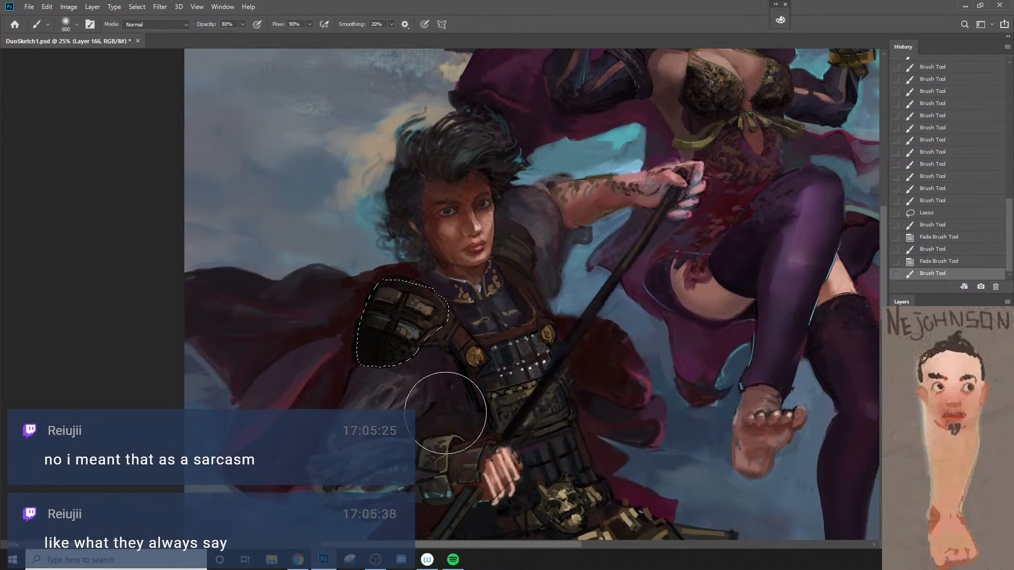
key(ctrl+shift+f)
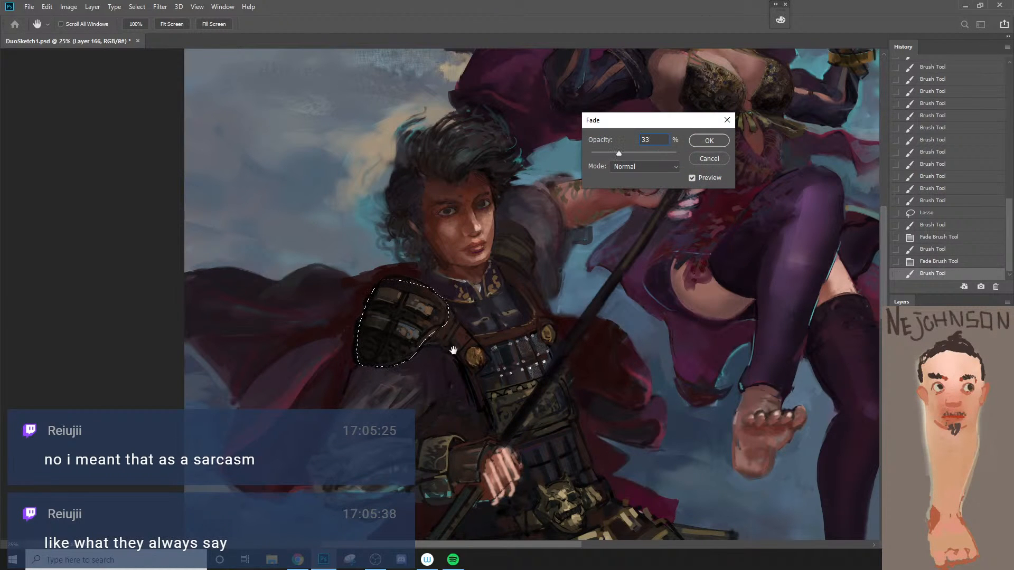
click(696, 143)
key(ctrl+d)
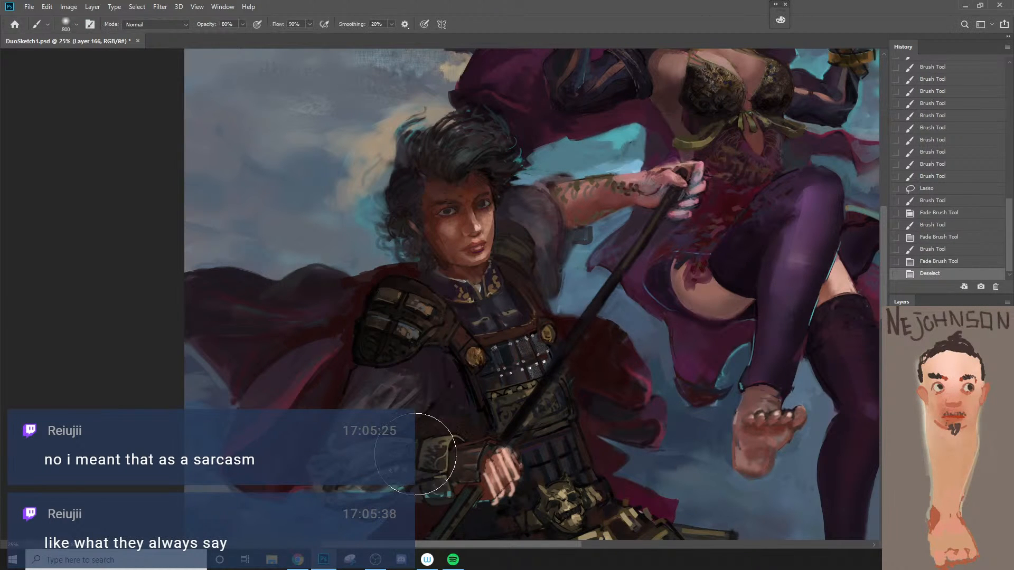
Step: Smudge the shoulder armor's lower edge into the upper sleeve at 90% strength, enlarging the brush slightly
key(r)
key(b)
key(r)
mouse_move(364, 334)
mouse_down()
mouse_move(359, 353)
mouse_move(377, 383)
mouse_up()
key(bracketright)
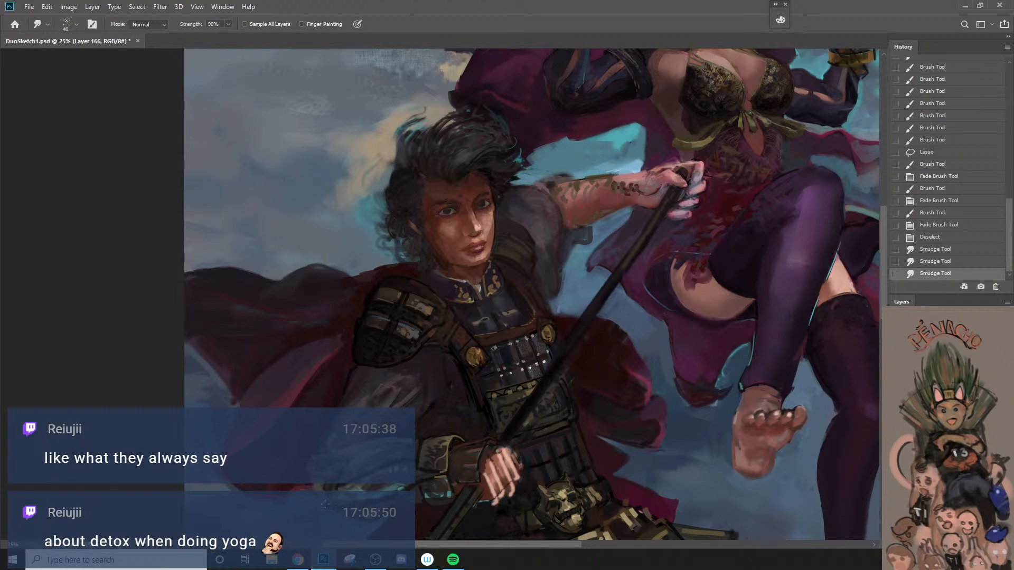
key(])
drag(374, 359, 377, 380)
Step: Switch to the 1000 px preset after Soft Round 2500 #3, shrink it and retouch the armor's bands, undoing the last stroke
key(b)
right_click(373, 362)
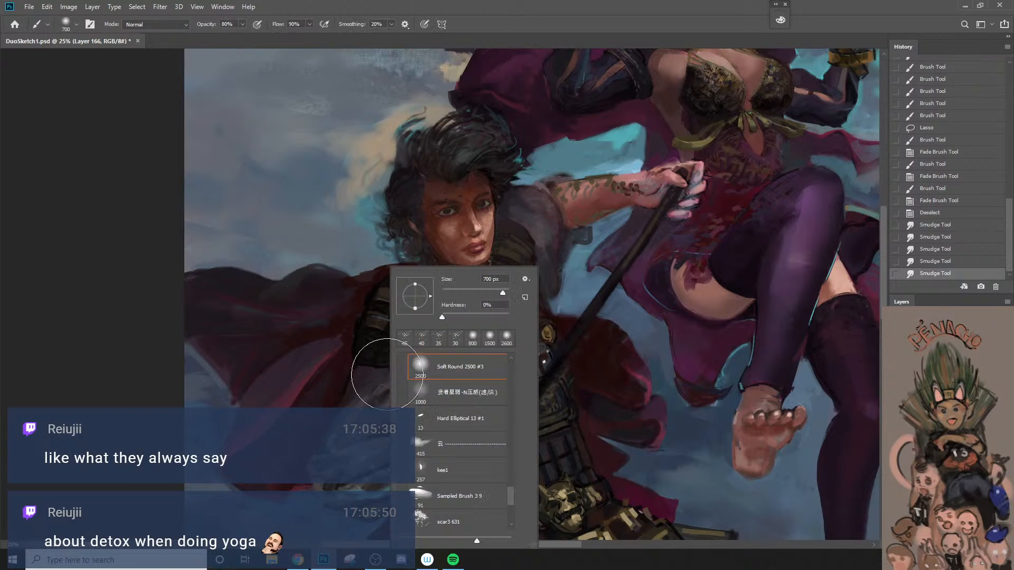
key(.)
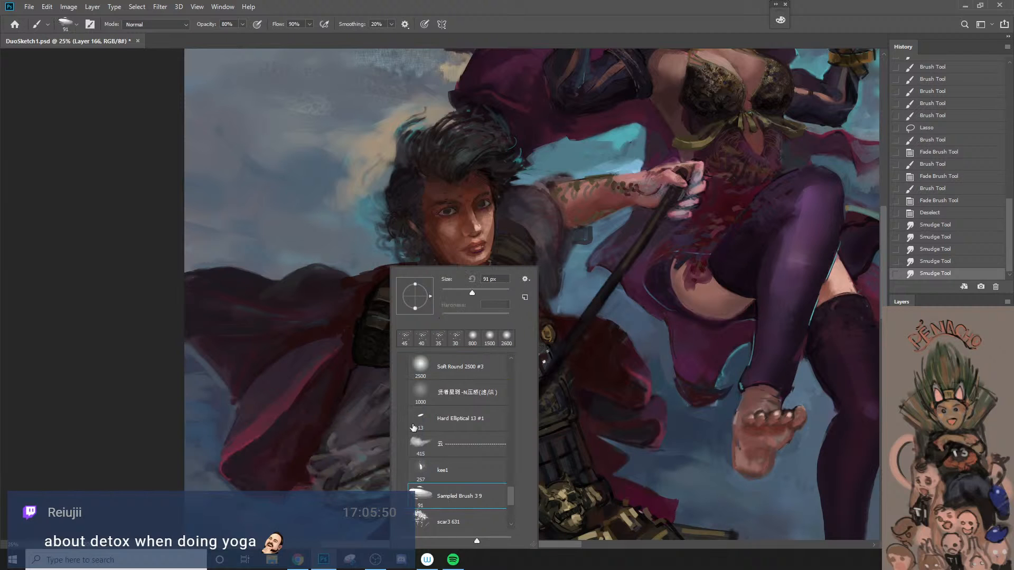
key(Return)
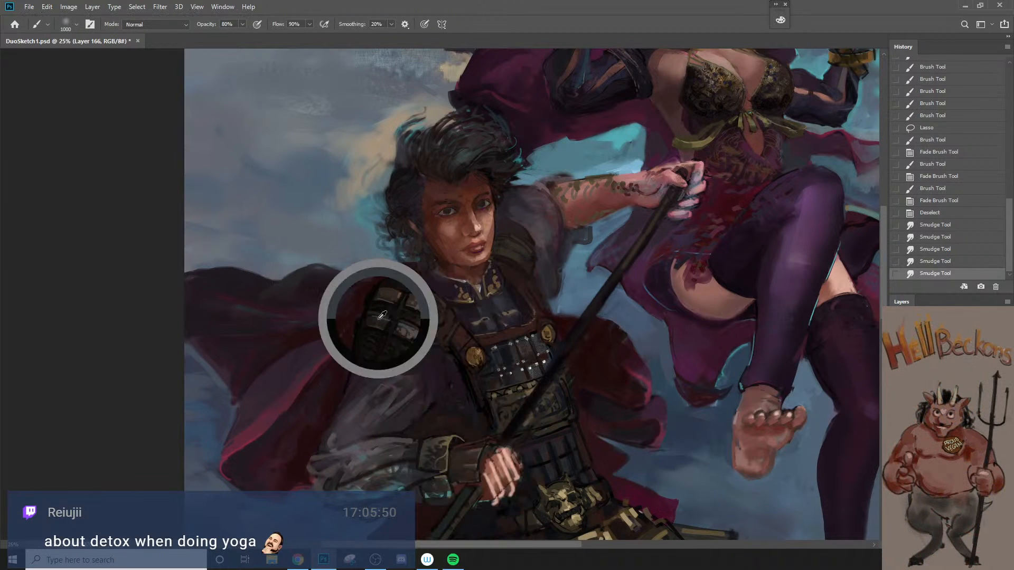
key([)
key([)
key([)
key([)
key([)
key([)
key([)
key([)
key([)
key([)
key([)
key([)
key([)
key([)
key([)
key([)
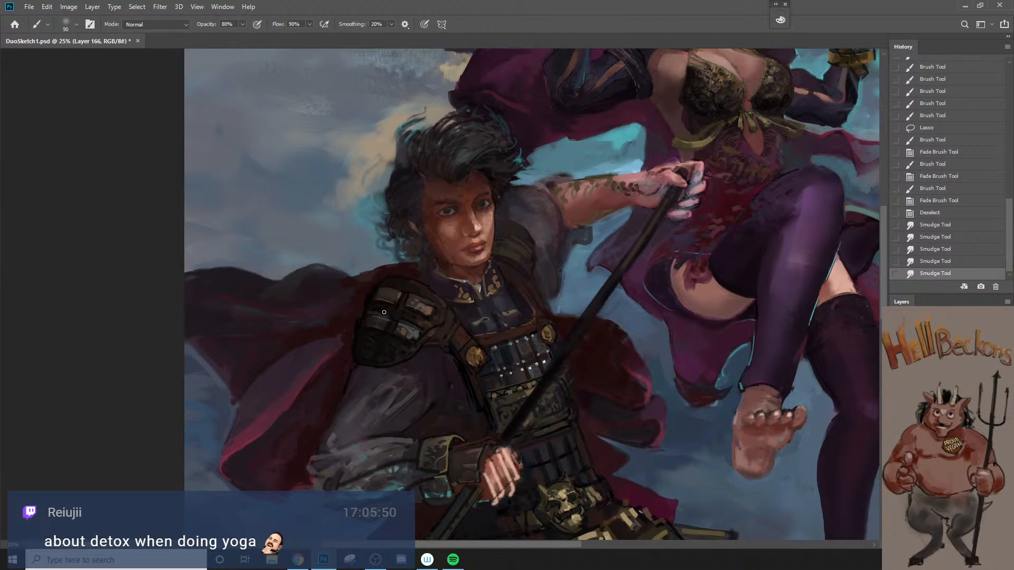
key([)
mouse_move(400, 332)
mouse_down()
mouse_move(415, 336)
mouse_move(420, 303)
mouse_move(430, 315)
mouse_move(393, 296)
mouse_up()
alt+click(427, 307)
key(ctrl+z)
Step: Repaint the shoulder armor's plates with a larger brush and touch up the sleeve below them
key(])
key(])
mouse_move(392, 295)
mouse_down()
mouse_move(386, 341)
mouse_move(381, 319)
mouse_move(400, 298)
mouse_move(418, 338)
mouse_up()
drag(404, 393, 387, 383)
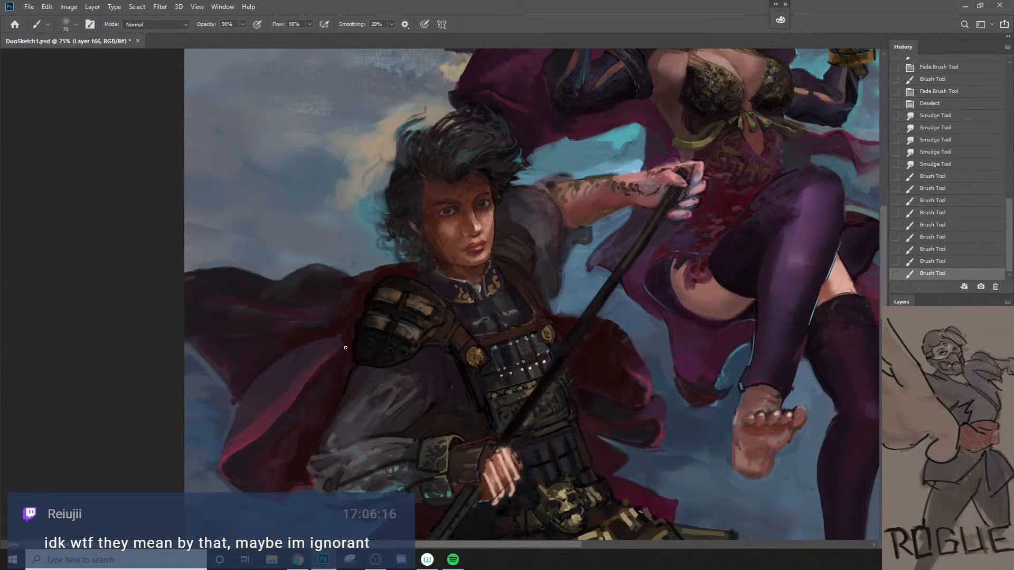
Step: Touch up the leather strap beside the shoulder armor with small strokes, setting the brush opacity to 80%
key(])
alt+click(425, 326)
mouse_move(434, 327)
mouse_down()
mouse_move(448, 323)
mouse_move(426, 335)
mouse_move(438, 328)
mouse_up()
alt+click(445, 330)
key(8)
drag(445, 325, 450, 319)
drag(448, 326, 459, 328)
alt+click(483, 337)
key([)
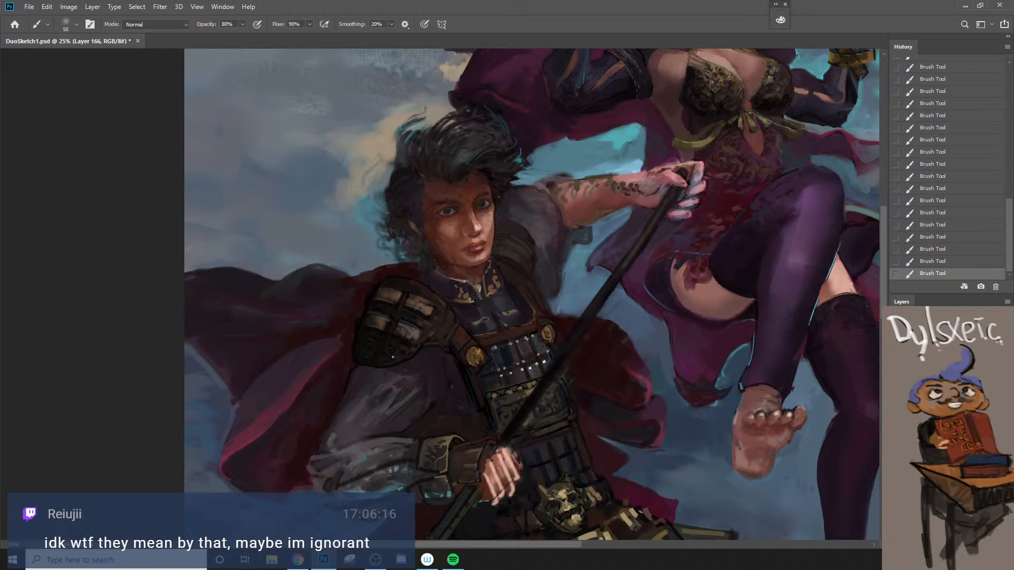
Step: Retouch the chest plate below the collar with sampled colors and a 50 to 60 px brush
click(505, 297)
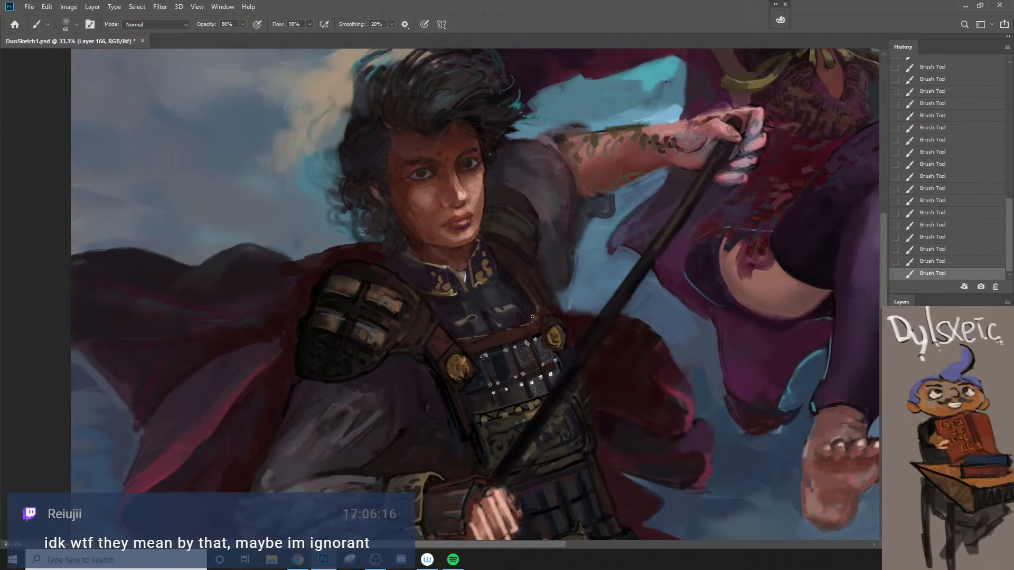
alt+click(459, 302)
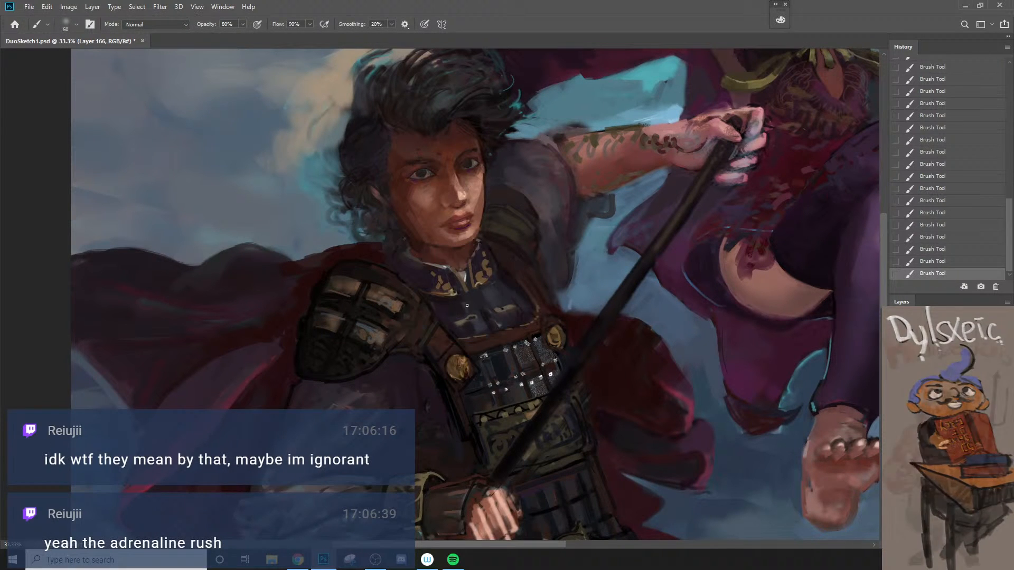
key([)
key([)
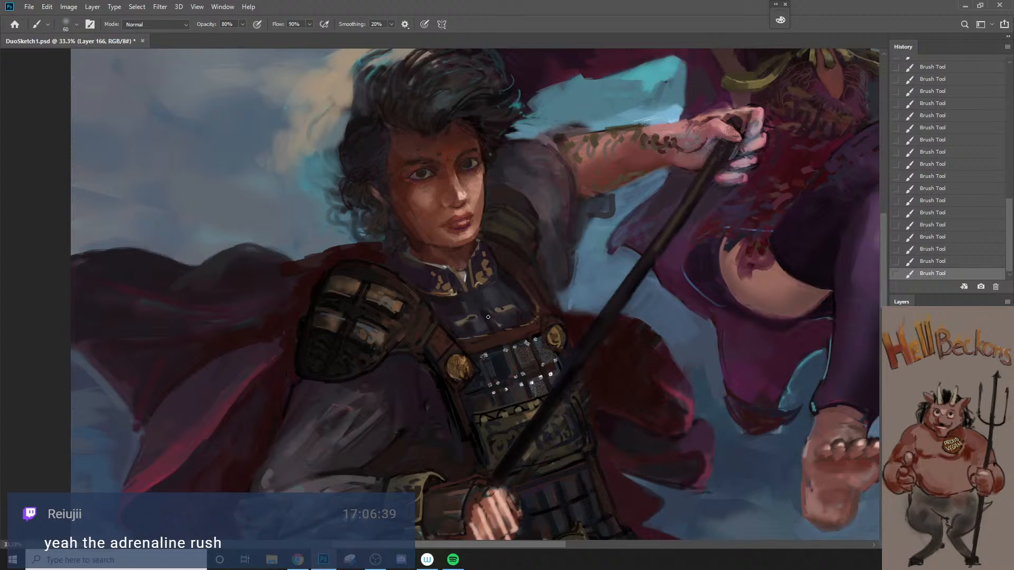
key(bracketright)
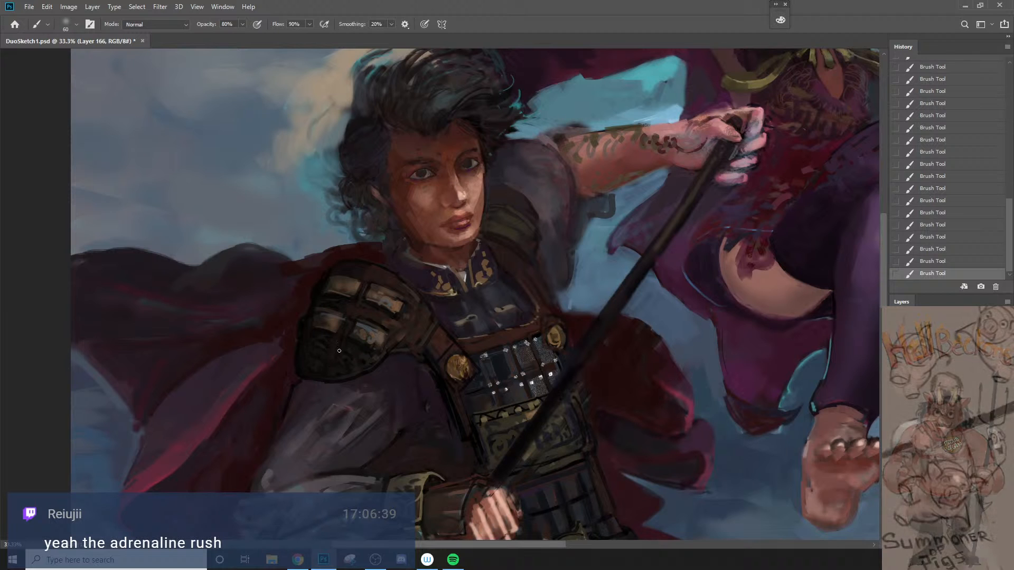
Step: Rework the dark lower plates of the near shoulder armor with a smaller brush around 45 px
key(ctrl+z)
key(bracketleft)
key(ctrl+shift+z)
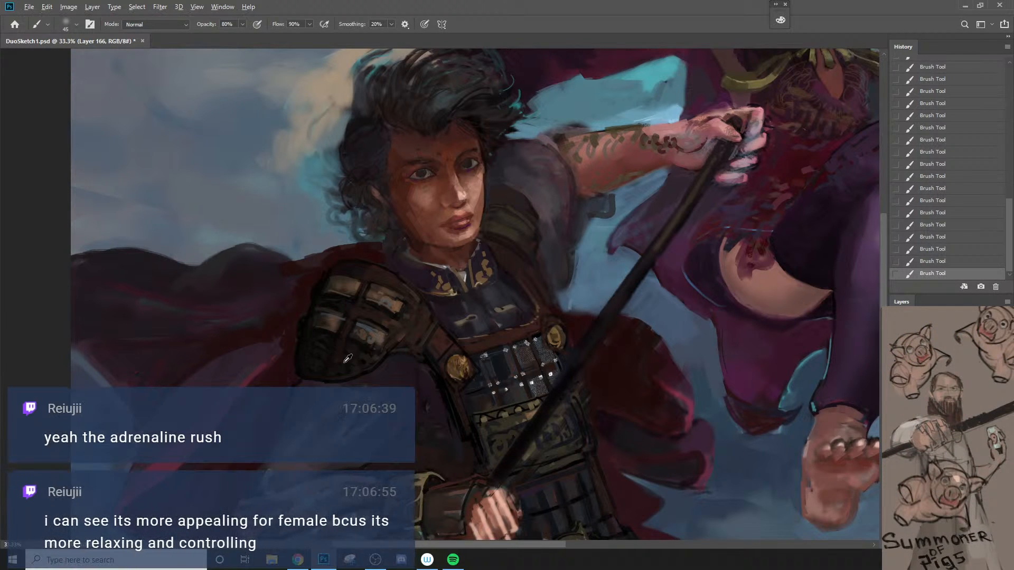
alt+click(302, 328)
key(])
key(bracketleft)
Step: Undo the last stroke and repaint the bands of the far shoulder's armor at 80% opacity
key(z)
alt+click(365, 415)
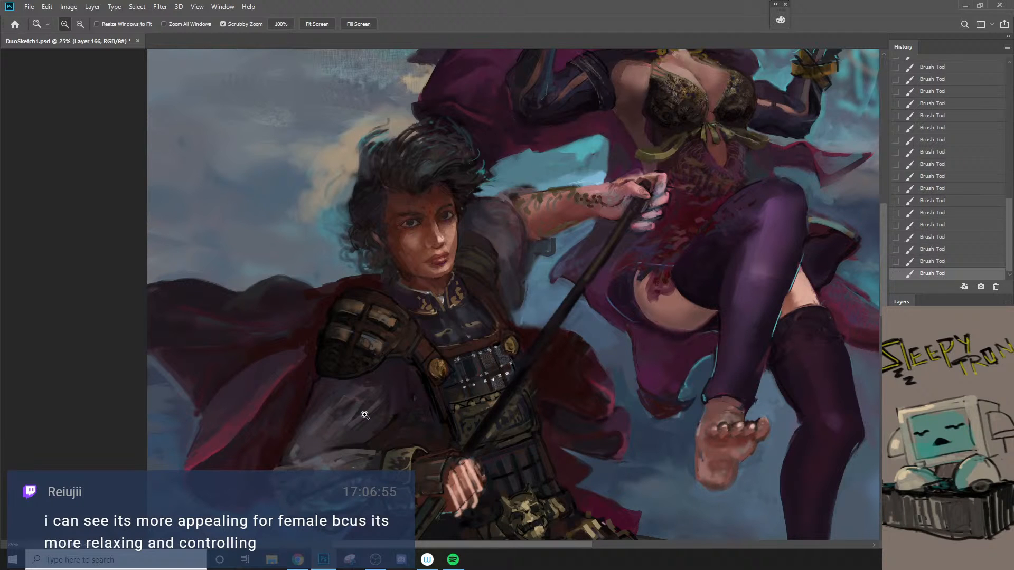
key(b)
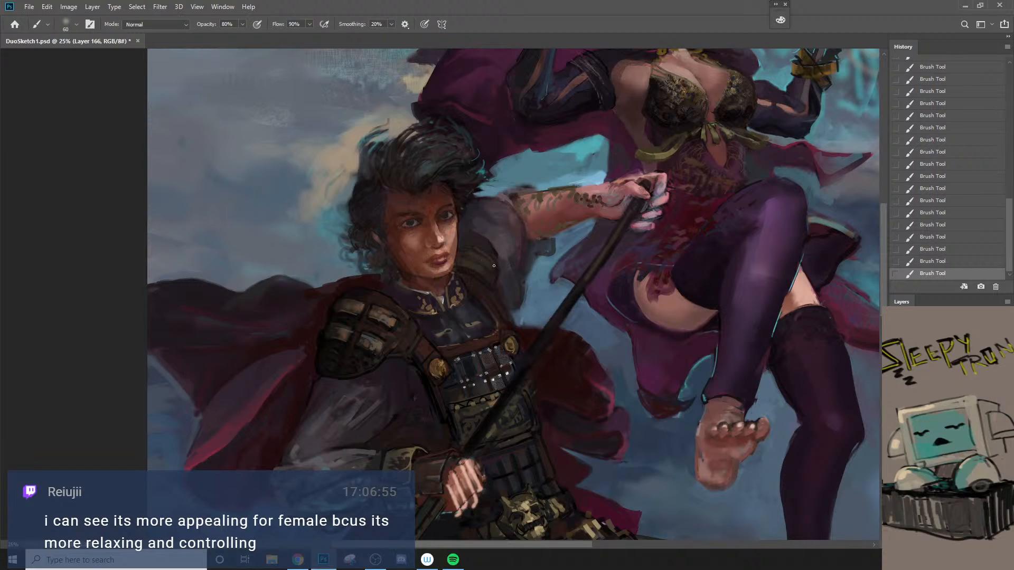
key(ctrl+z)
key(])
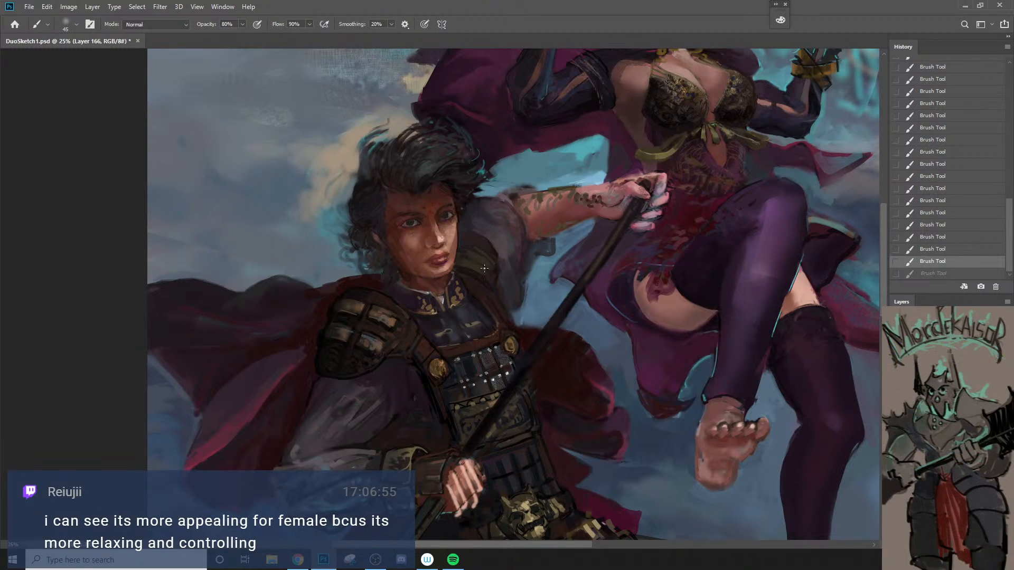
drag(472, 252, 495, 280)
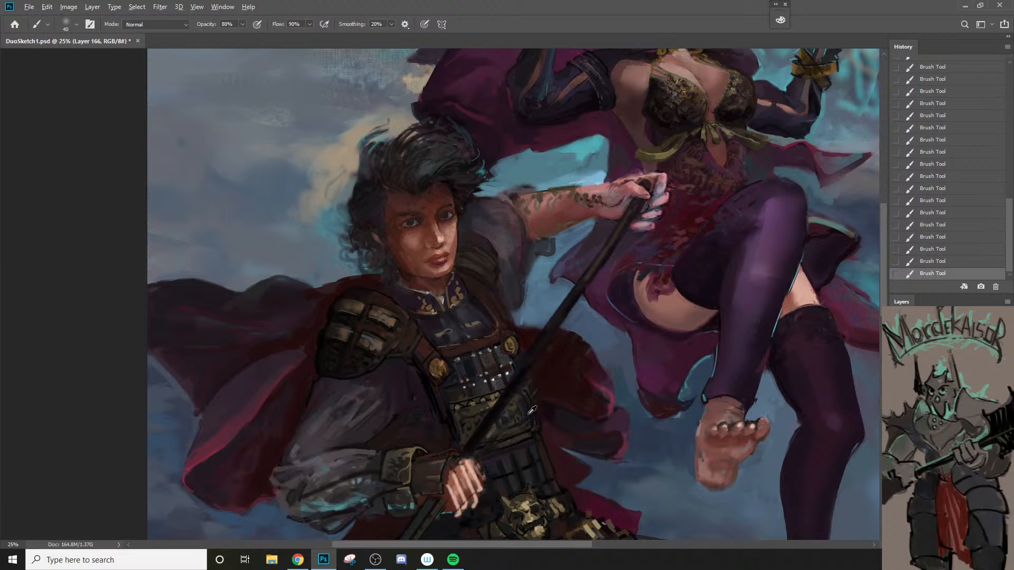
Step: Retouch the near shoulder armor's plates with a 70 px brush at 90% opacity, undoing one stroke
key(bracketright)
key(9)
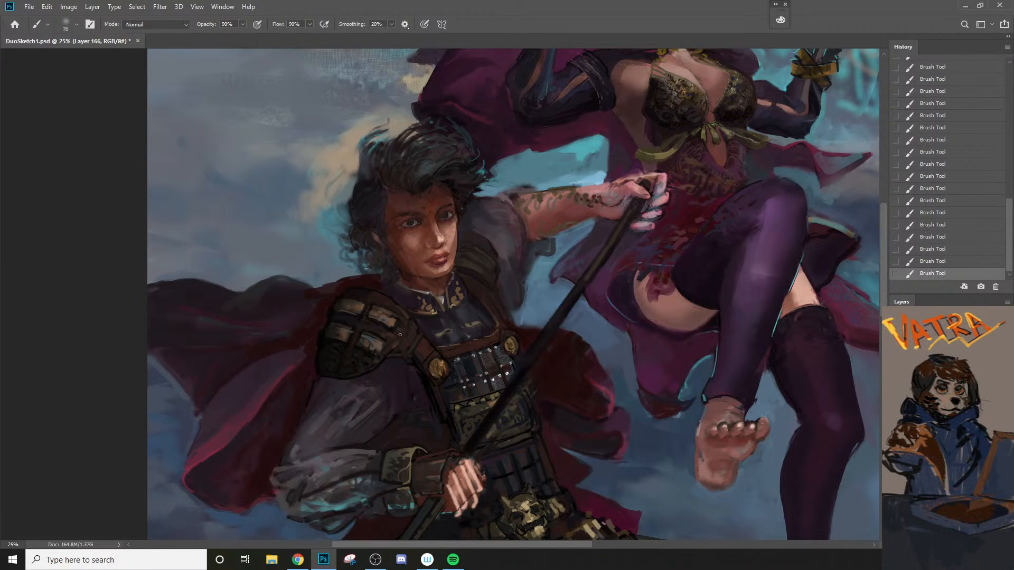
key(ctrl+z)
drag(340, 321, 353, 323)
Step: Switch to Sampled Brush 3 9, set it to 90% opacity, reduce its size and paint the armor's inner edge
right_click(375, 320)
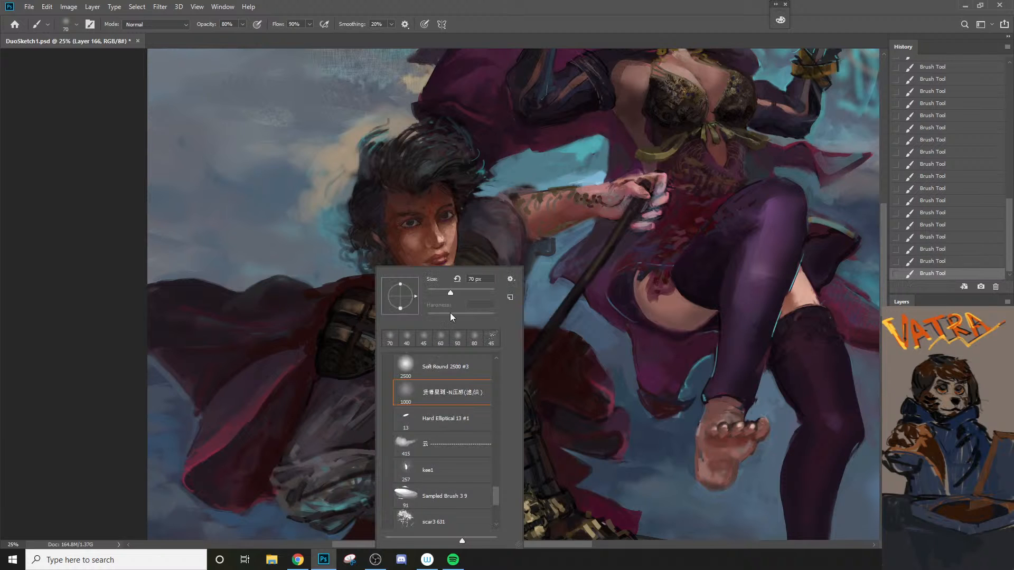
scroll(497, 502, down, 3)
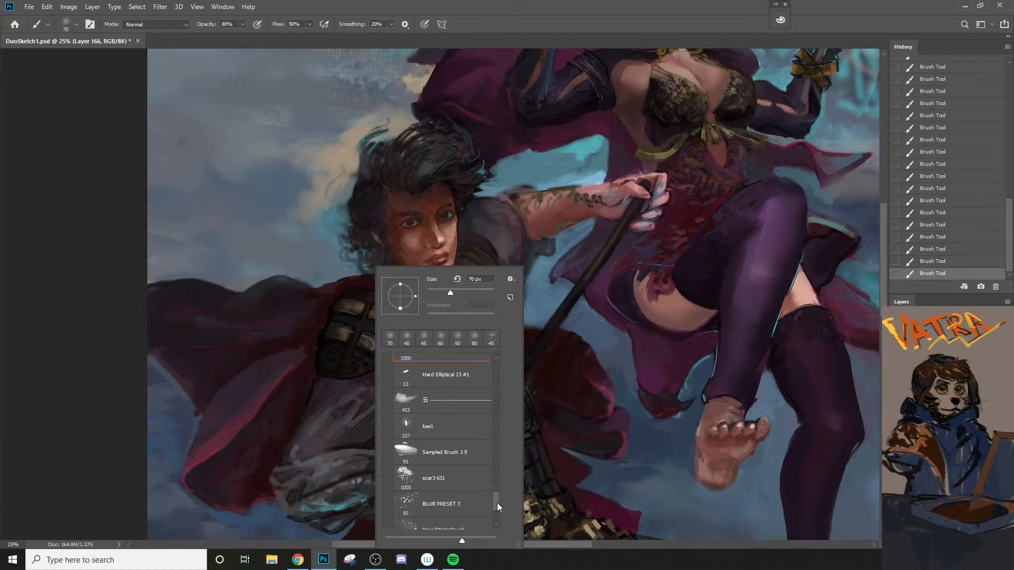
click(452, 441)
click(340, 318)
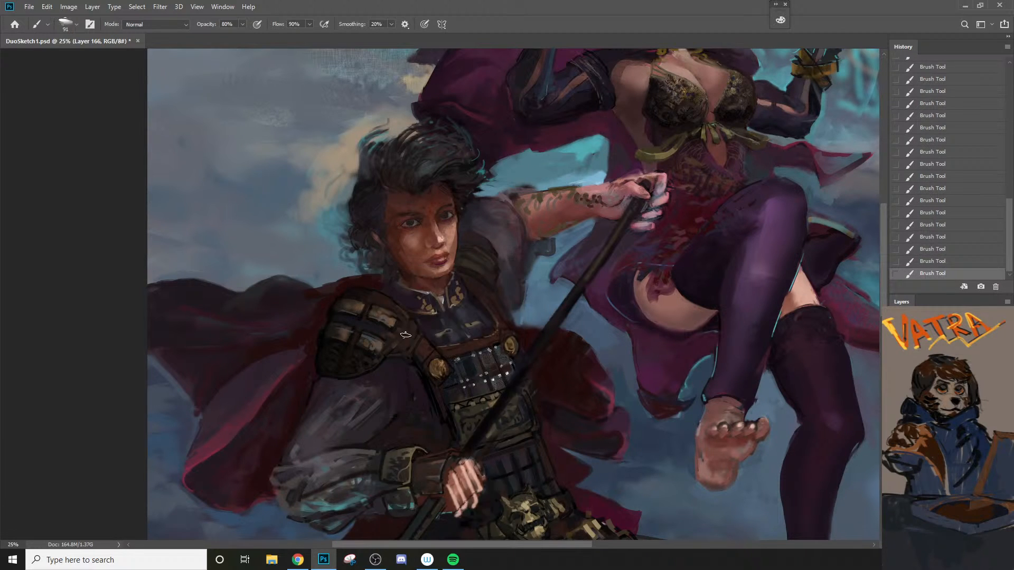
key(9)
key(bracketleft)
key(bracketleft)
key(bracketleft)
drag(386, 335, 395, 337)
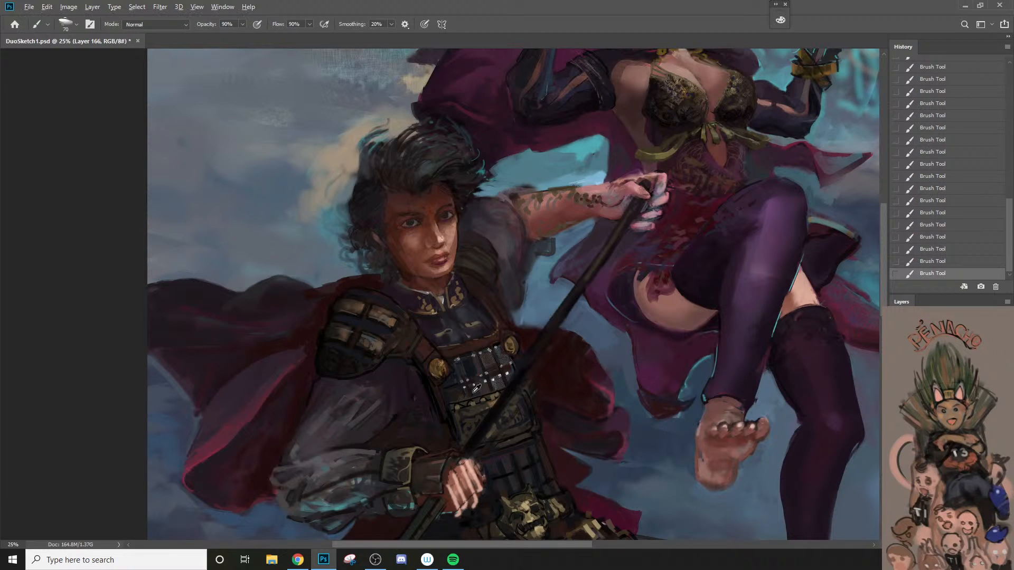
Step: Refine the shoulder armor's outer plates with Sampled Brush 3 9 at 35 to 45 px, undoing unwanted strokes
alt+click(429, 348)
key(ctrl+z)
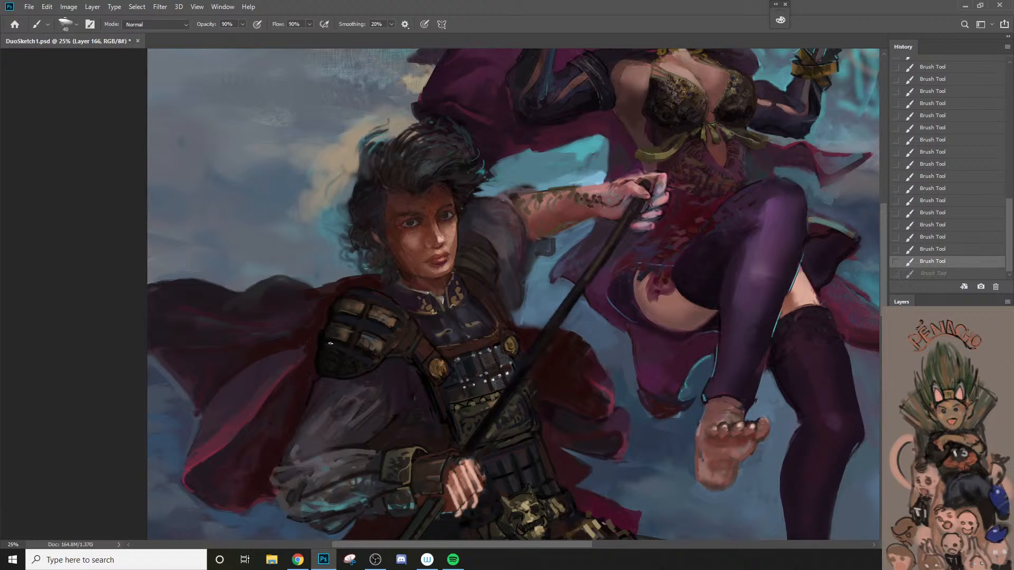
key(bracketleft)
key(ctrl+shift+z)
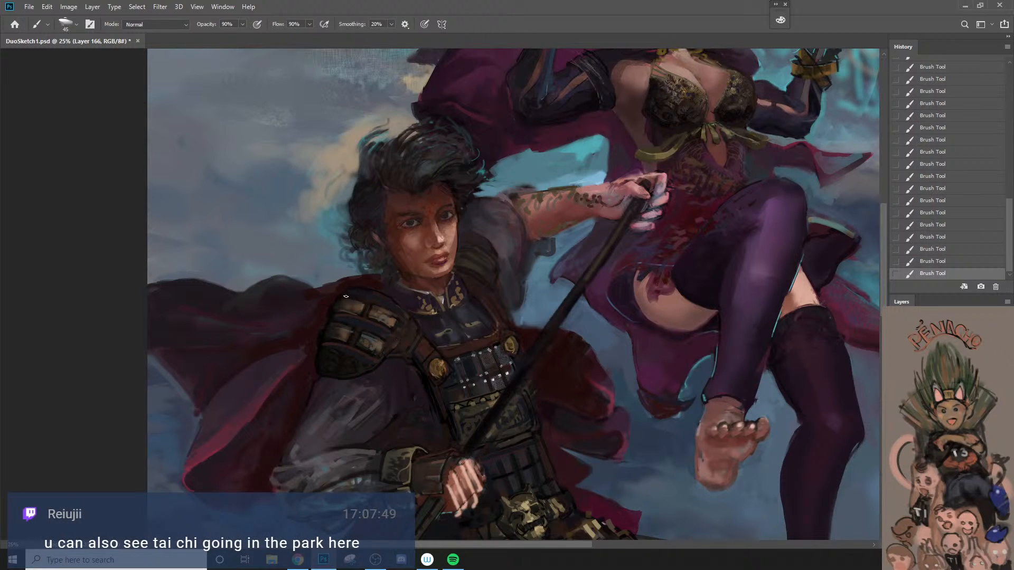
key(ctrl+z)
key(bracketleft)
Step: Sample the dark red cape beside the shoulder armor and clean up the armor's edge, enlarging the brush to 50 px
alt+click(366, 287)
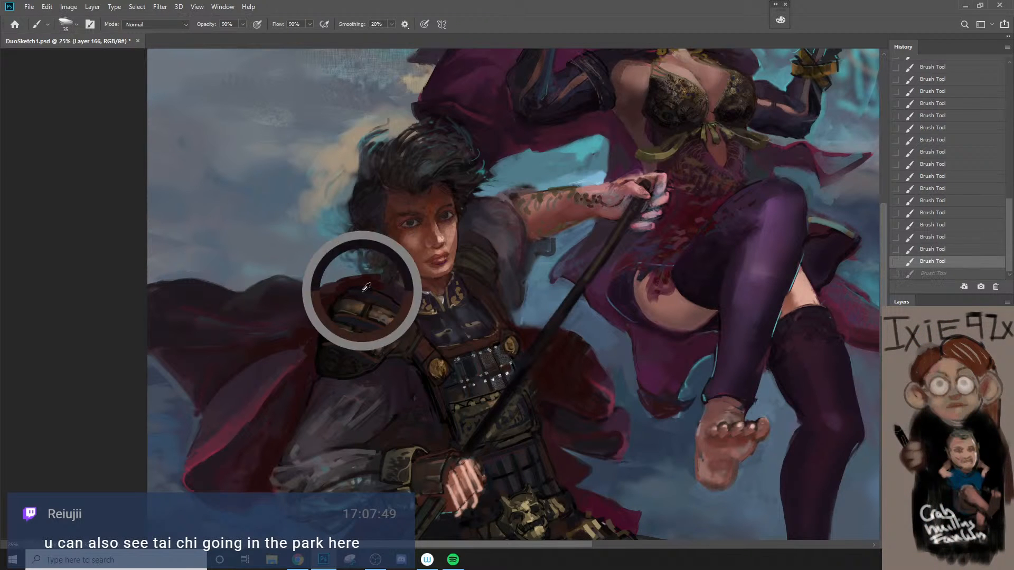
drag(399, 307, 405, 314)
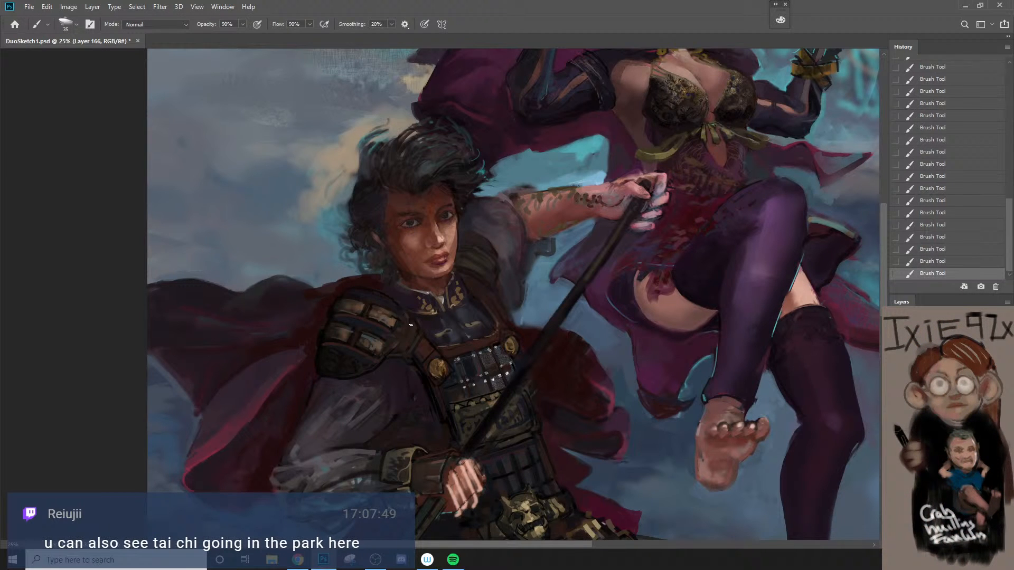
alt+click(371, 281)
key(bracketright)
key(bracketright)
key(bracketright)
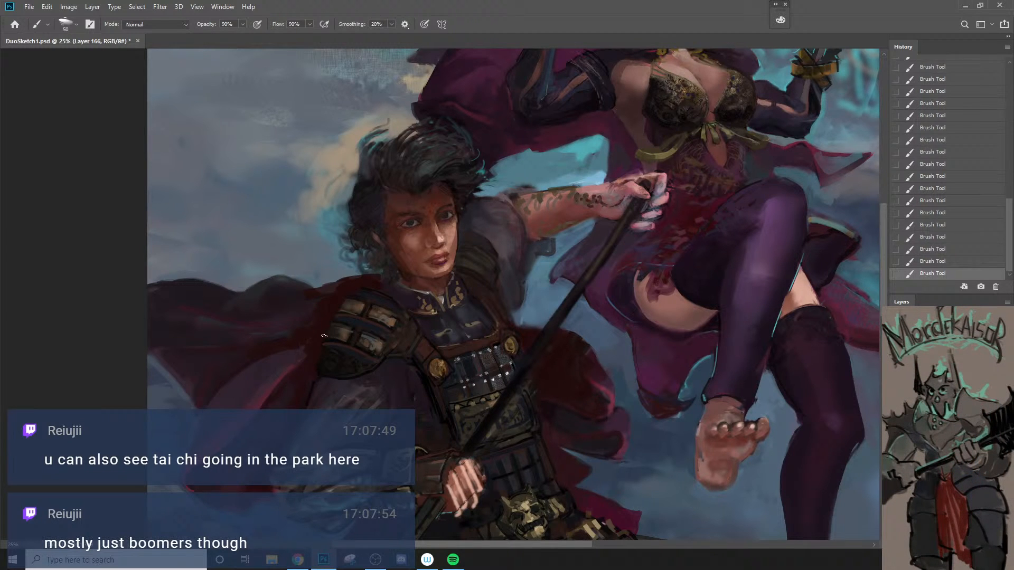
Step: Replace the current brush with the rectangular Sampled Brush 7 1 preset
key(bracketright)
key(bracketright)
key(bracketright)
key(bracketright)
right_click(356, 389)
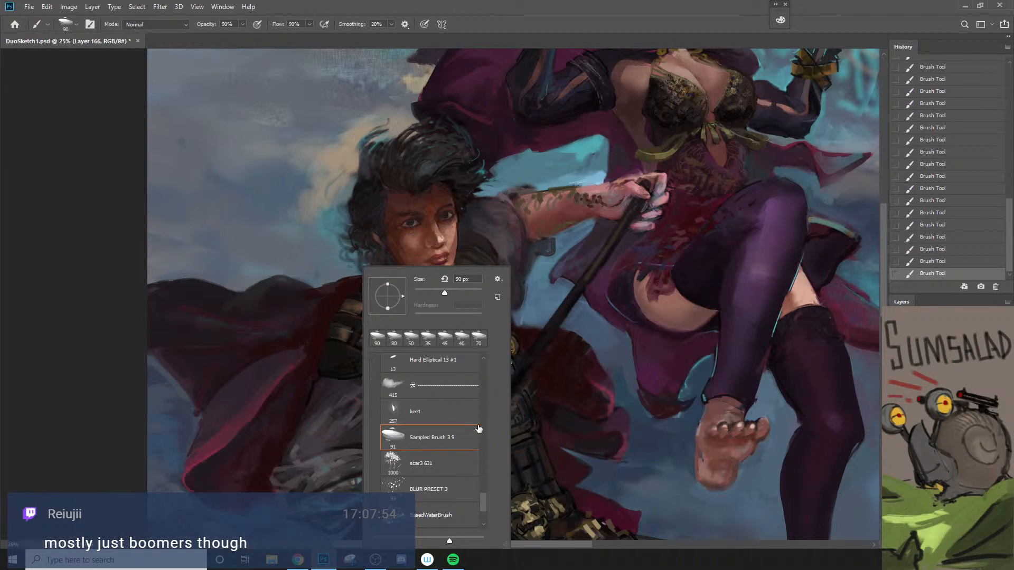
drag(481, 507, 483, 489)
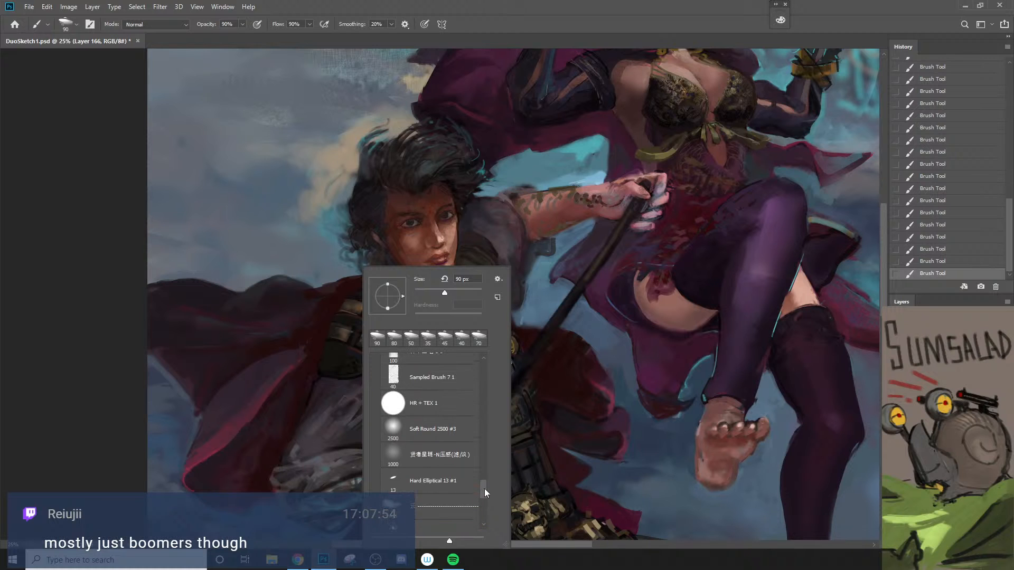
click(434, 376)
click(348, 357)
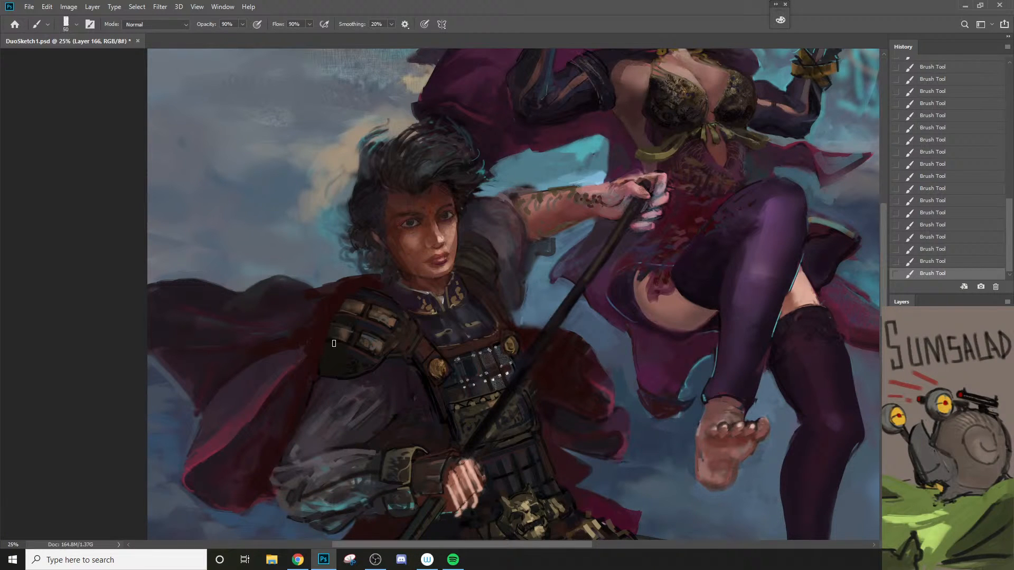
Step: Block over the near shoulder armor's plates with a flat dark tone, using a brush of 70 to 100 px
key(])
key(])
key(])
key(])
key(])
drag(340, 327, 339, 358)
key([)
key([)
key([)
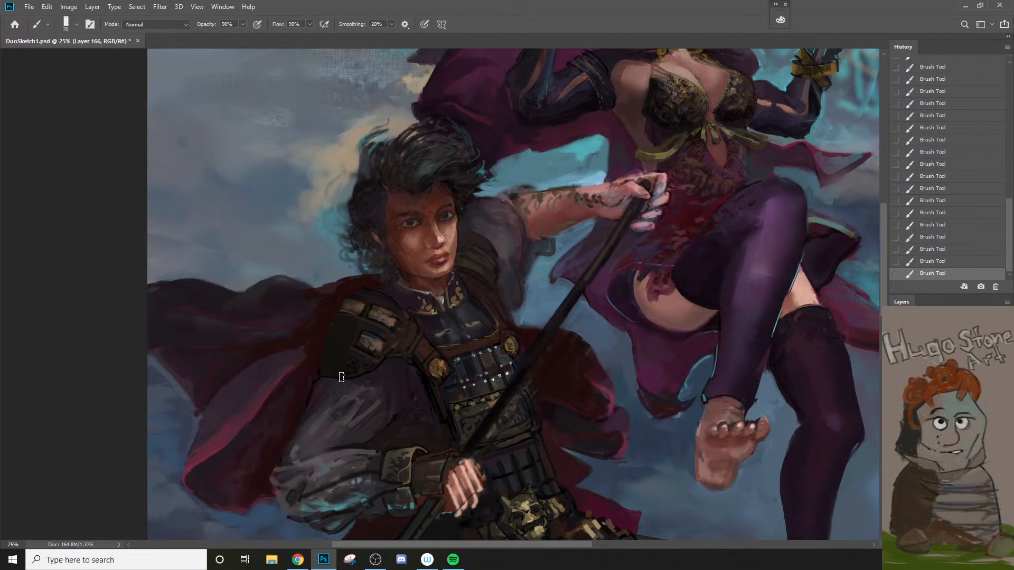
key(])
mouse_move(360, 330)
mouse_down()
mouse_move(347, 376)
mouse_move(358, 363)
mouse_up()
mouse_move(381, 337)
mouse_down()
mouse_move(357, 363)
mouse_move(370, 362)
mouse_move(373, 348)
mouse_move(361, 364)
mouse_move(383, 329)
mouse_move(381, 350)
mouse_move(386, 312)
mouse_move(364, 338)
mouse_move(355, 310)
mouse_move(363, 310)
mouse_move(349, 330)
mouse_up()
key(])
key(])
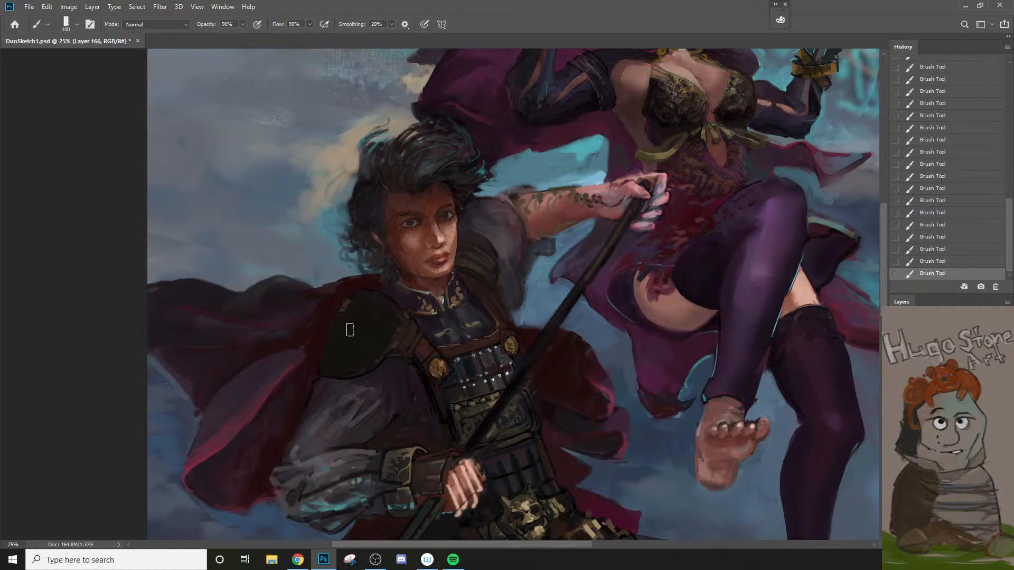
Step: Sample the brown at the shoulder armor's inner edge, glaze it over the dark plates at 20% opacity, and reduce the brush to 50 px
alt+click(400, 333)
key(2)
key(bracketleft)
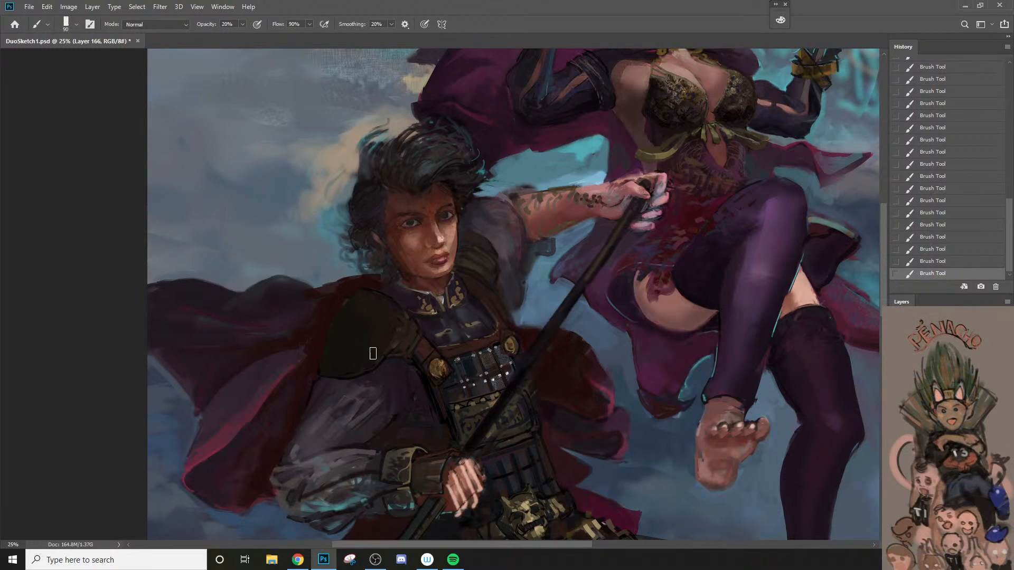
key(bracketleft)
key(bracketleft)
key(bracketleft)
key(bracketleft)
key(bracketleft)
Step: Erase short streaks through the dark shoulder paint to bring back plate highlights, undoing one stroke and shrinking the eraser to 20 px
key(e)
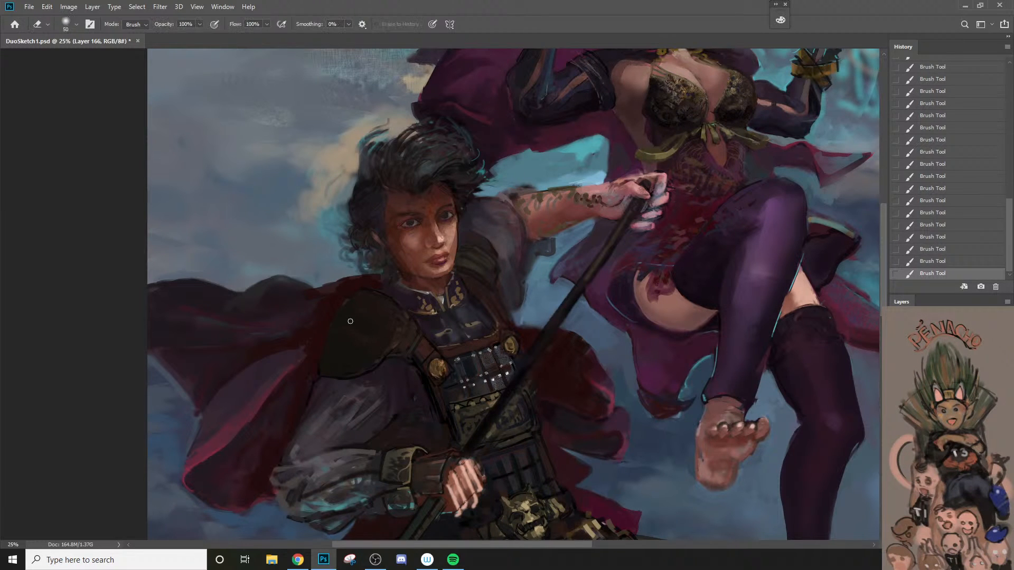
mouse_move(338, 323)
mouse_down()
mouse_move(379, 340)
mouse_move(338, 315)
mouse_move(361, 316)
mouse_up()
key(b)
alt+click(348, 319)
key(bracketright)
key(e)
key(ctrl+z)
mouse_move(341, 317)
mouse_down()
mouse_move(359, 320)
mouse_move(366, 308)
mouse_move(382, 318)
mouse_move(381, 328)
mouse_move(354, 335)
mouse_up()
key(bracketright)
key(bracketleft)
key(bracketleft)
mouse_move(359, 337)
mouse_down()
mouse_move(376, 347)
mouse_move(350, 349)
mouse_up()
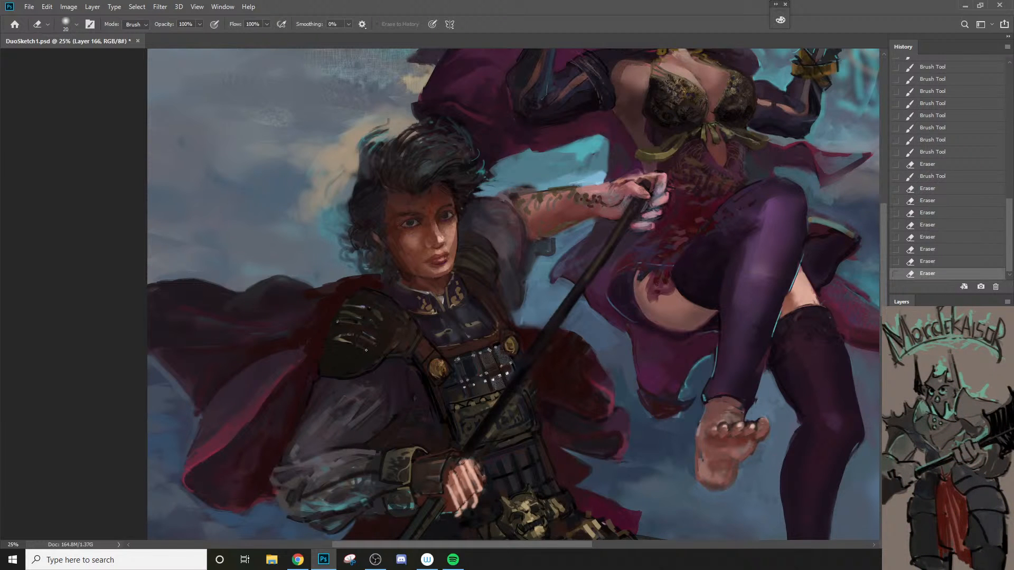
Step: Sample the shoulder armor's dark tone and tone down the erased streaks at 90% opacity with a 70 px brush
key(b)
alt+click(356, 323)
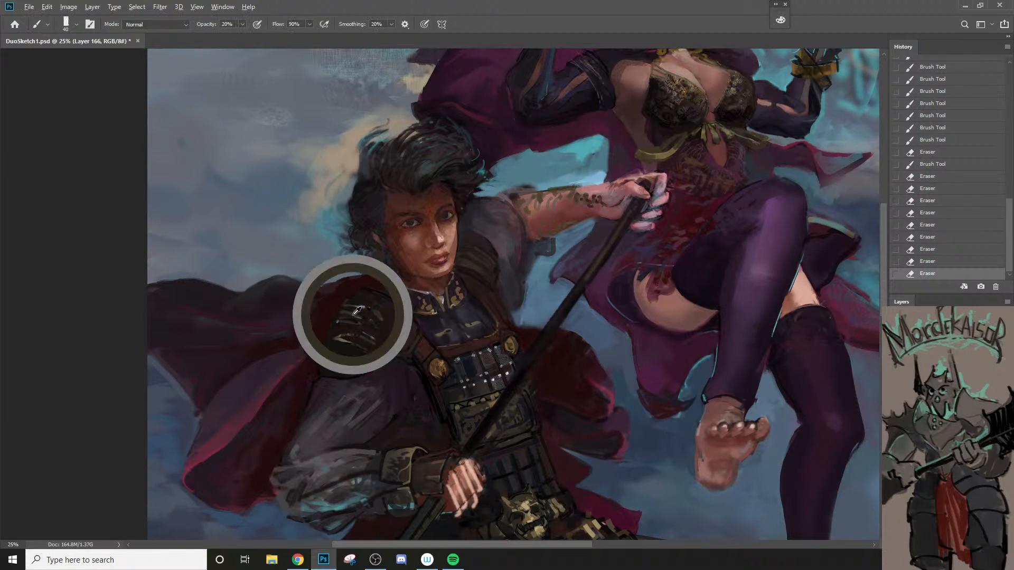
key(bracketright)
key(bracketright)
mouse_move(338, 336)
mouse_down()
mouse_move(368, 349)
mouse_move(359, 360)
mouse_move(337, 338)
mouse_move(371, 346)
mouse_move(359, 352)
mouse_move(349, 316)
mouse_move(350, 343)
mouse_up()
key(ctrl+z)
key(9)
key(bracketright)
mouse_move(347, 315)
mouse_down()
mouse_move(368, 325)
mouse_move(366, 309)
mouse_move(350, 305)
mouse_move(399, 335)
mouse_move(371, 403)
mouse_move(335, 419)
mouse_move(356, 393)
mouse_move(334, 354)
mouse_up()
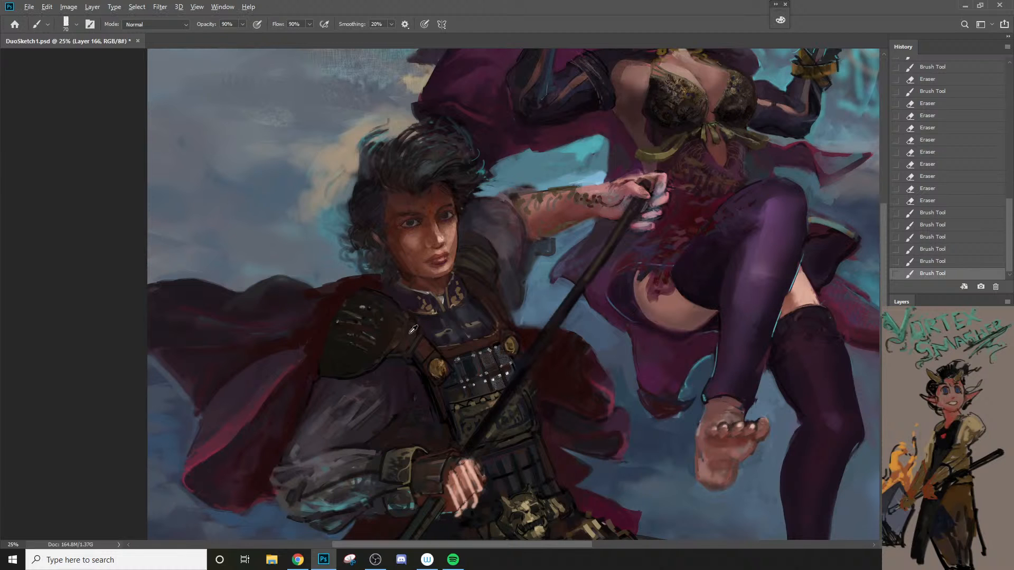
Step: Sample the brown leather strap and paint the shoulder armor's inner section with it, undoing one stroke and reducing the brush to 50 px
alt+click(427, 350)
key(bracketright)
key(bracketright)
key(bracketright)
mouse_move(374, 326)
mouse_down()
mouse_move(393, 339)
mouse_move(383, 313)
mouse_move(397, 315)
mouse_move(422, 339)
mouse_up()
key(ctrl+z)
key(bracketleft)
key(bracketleft)
key(bracketleft)
key(bracketleft)
key(bracketleft)
drag(419, 335, 424, 343)
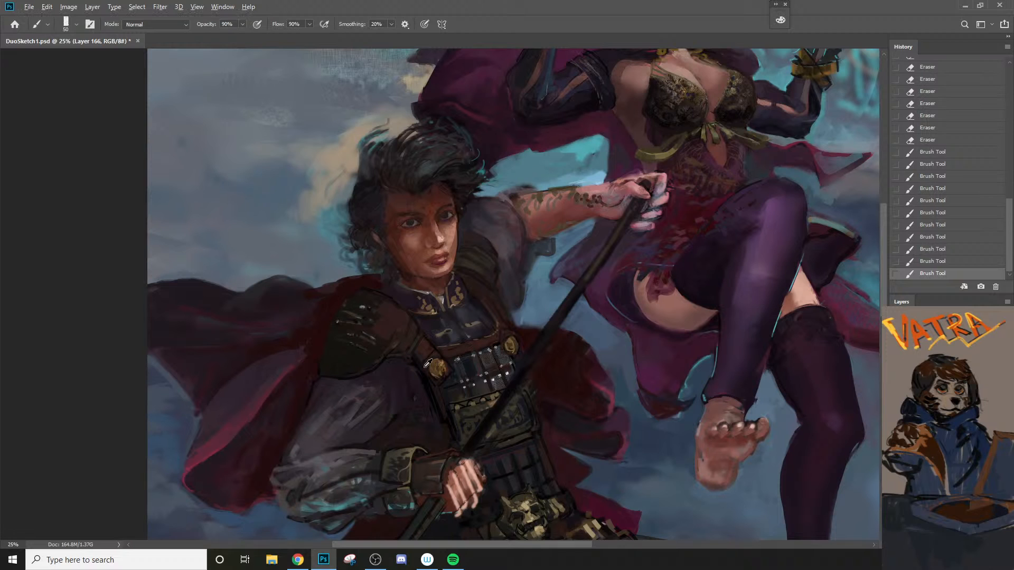
Step: Define the seams and edges of the shoulder armor's plates with thin dark strokes, using a 20 px brush
key(bracketleft)
key(bracketleft)
key(bracketleft)
key(bracketleft)
key(bracketleft)
key(bracketleft)
key(bracketleft)
key(bracketleft)
key(bracketleft)
mouse_move(382, 347)
mouse_down()
mouse_move(417, 328)
mouse_move(407, 335)
mouse_up()
mouse_move(336, 358)
mouse_down()
mouse_move(346, 369)
mouse_move(336, 369)
mouse_up()
key(ctrl+z)
key(bracketright)
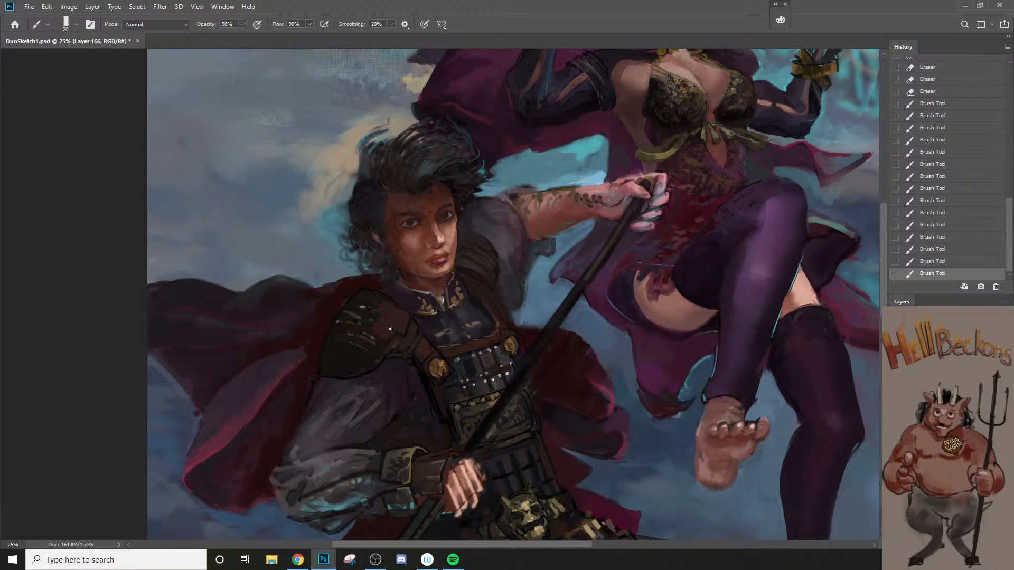
drag(412, 326, 389, 338)
mouse_move(368, 371)
mouse_down()
mouse_move(340, 387)
mouse_move(363, 370)
mouse_up()
mouse_move(337, 322)
mouse_down()
mouse_move(370, 324)
mouse_move(408, 348)
mouse_up()
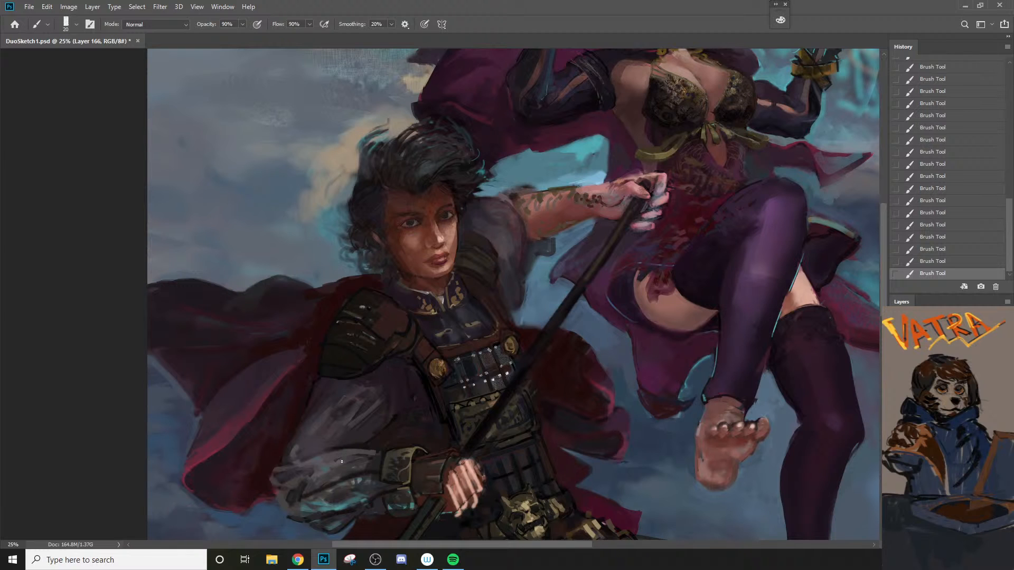
Step: Erase excess dark paint along the shoulder armor's lower edge and the top of the sleeve with an enlarged eraser
key(alt)
key(e)
key(bracketright)
key(bracketright)
key(bracketright)
key(bracketright)
key(bracketright)
drag(329, 371, 338, 378)
mouse_move(333, 377)
mouse_down()
mouse_move(347, 379)
mouse_move(320, 381)
mouse_up()
mouse_move(317, 388)
mouse_down()
mouse_move(328, 370)
mouse_move(365, 384)
mouse_move(377, 375)
mouse_move(321, 367)
mouse_move(359, 400)
mouse_up()
key(b)
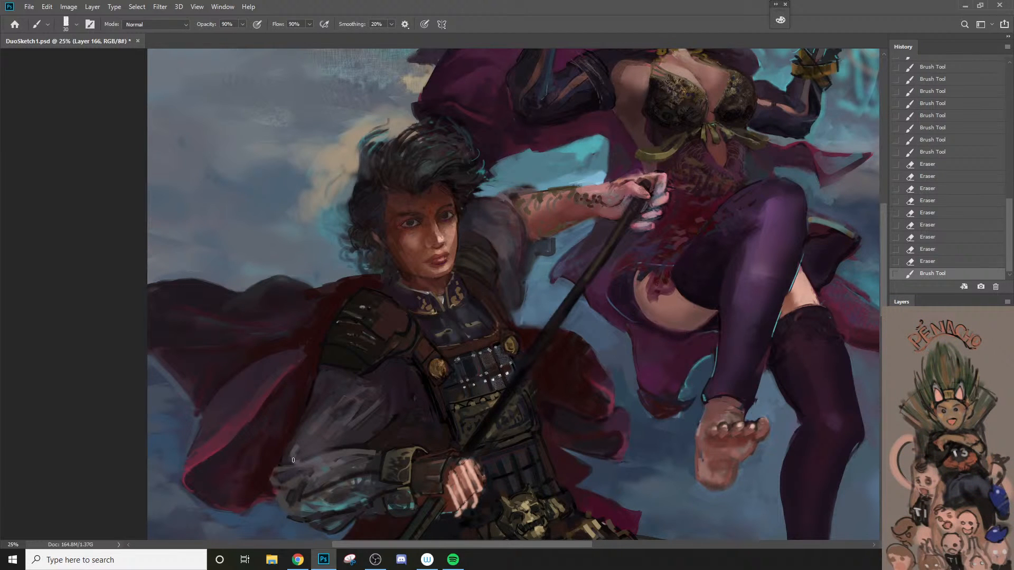
Step: Sample the gold trim on the chest armor and paint small tan plates across the shoulder armor with a 45 px brush
alt+click(496, 400)
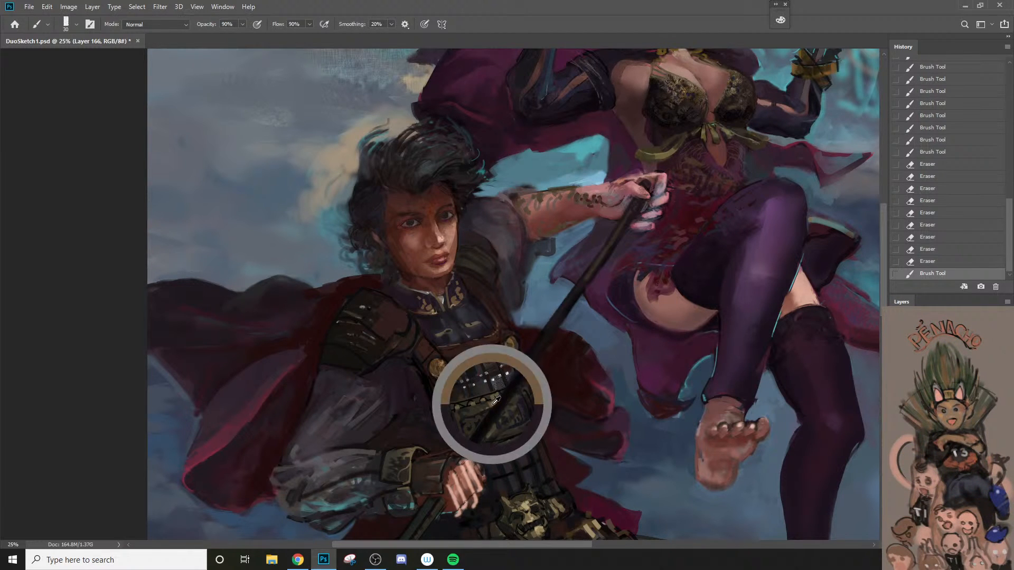
key(bracketright)
mouse_move(367, 316)
mouse_down()
mouse_move(396, 341)
mouse_move(365, 314)
mouse_move(392, 342)
mouse_move(388, 315)
mouse_move(376, 342)
mouse_move(360, 335)
mouse_move(374, 342)
mouse_move(381, 384)
mouse_move(353, 377)
mouse_move(357, 356)
mouse_up()
key(ctrl+z)
key(bracketright)
key(bracketright)
key(bracketleft)
key(bracketleft)
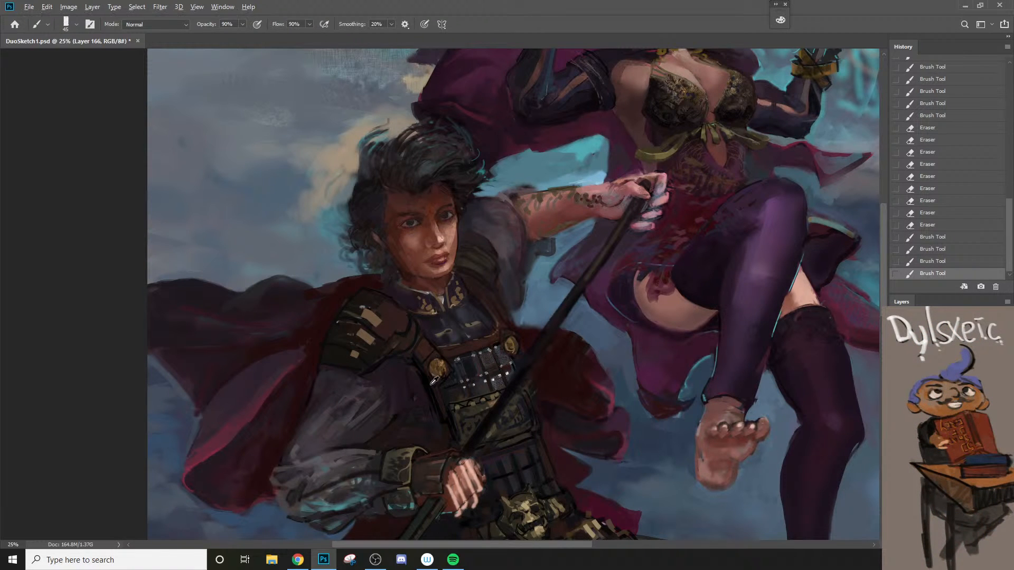
Step: Outline and round off the tan plates on the shoulder armor with dark strokes, using a 15 px brush
key(bracketleft)
click(353, 351)
click(355, 353)
click(365, 338)
click(370, 341)
drag(360, 331, 374, 343)
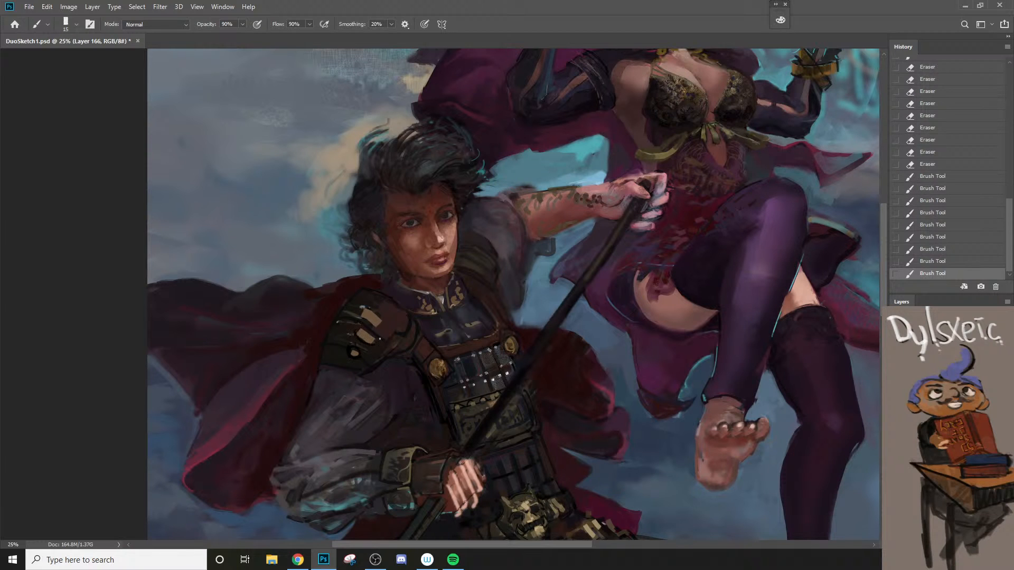
click(372, 348)
Step: Sample the shoulder armor's brown and paint back over the upper tan plate, undoing one stroke
click(384, 326)
drag(368, 308, 401, 315)
key(ctrl+z)
key(bracketright)
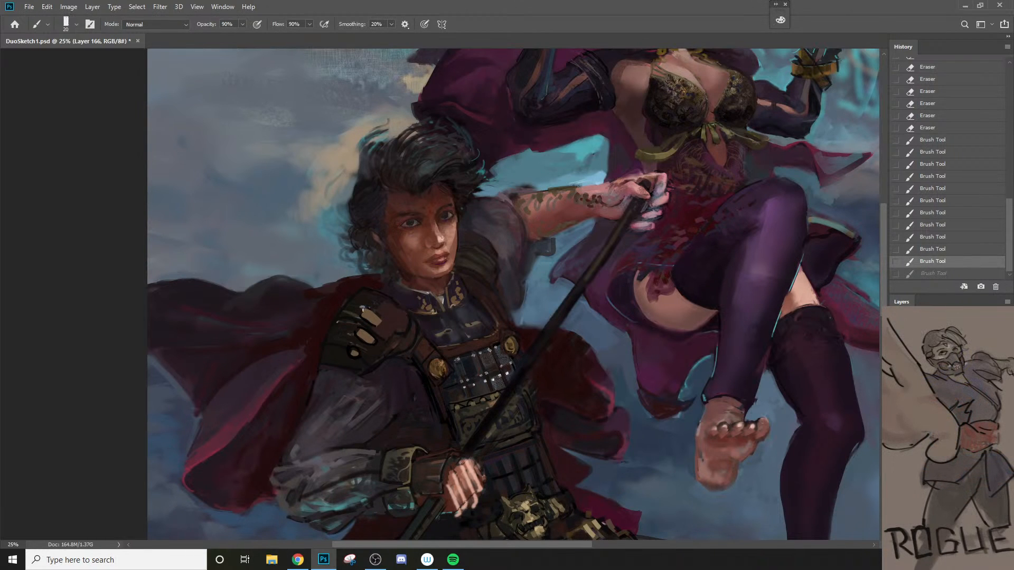
key(bracketright)
mouse_move(376, 316)
mouse_down()
mouse_move(364, 311)
mouse_move(398, 321)
mouse_up()
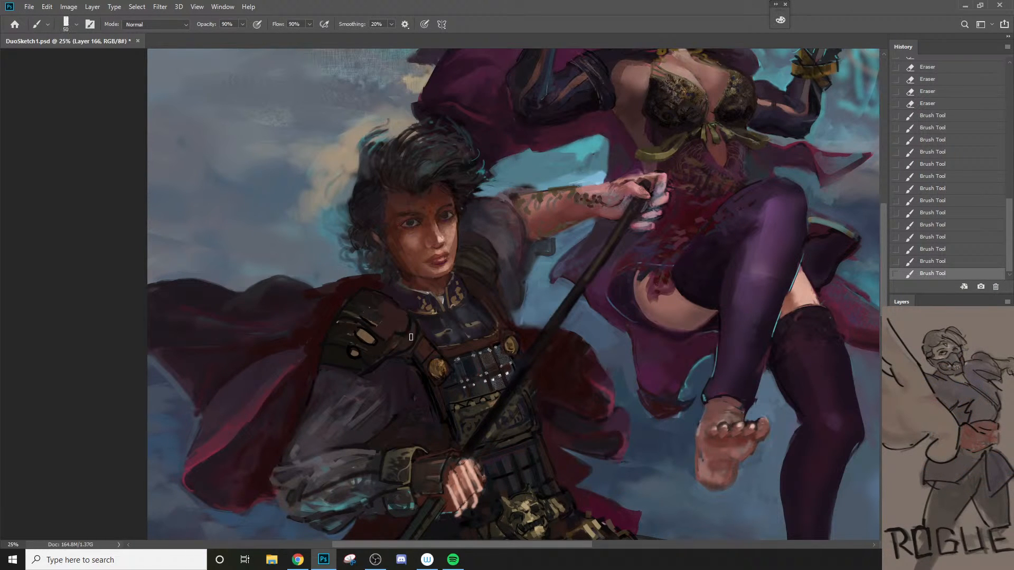
Step: Try a broad stroke in the hand's skin tone below the shoulder armor with an 80 px brush, and undo it
alt+click(444, 366)
alt+click(446, 482)
key(bracketright)
key(bracketright)
key(bracketright)
key(bracketright)
key(bracketright)
key(bracketright)
drag(377, 346, 401, 384)
key(ctrl+z)
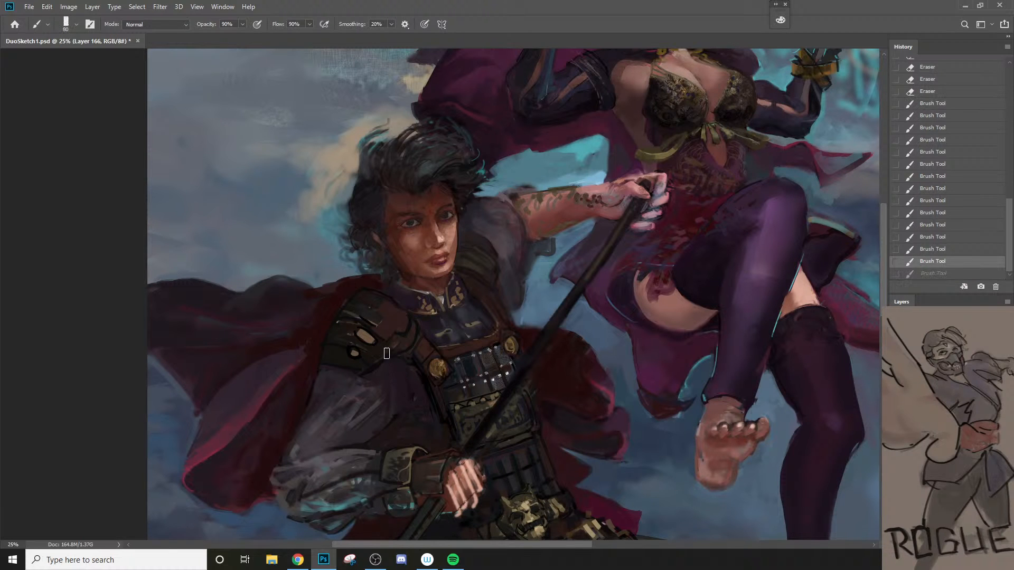
Step: Set the foreground color to light grey and paint two slanted strips at the shoulder armor's lower edge, with an 80 px brush
key(n)
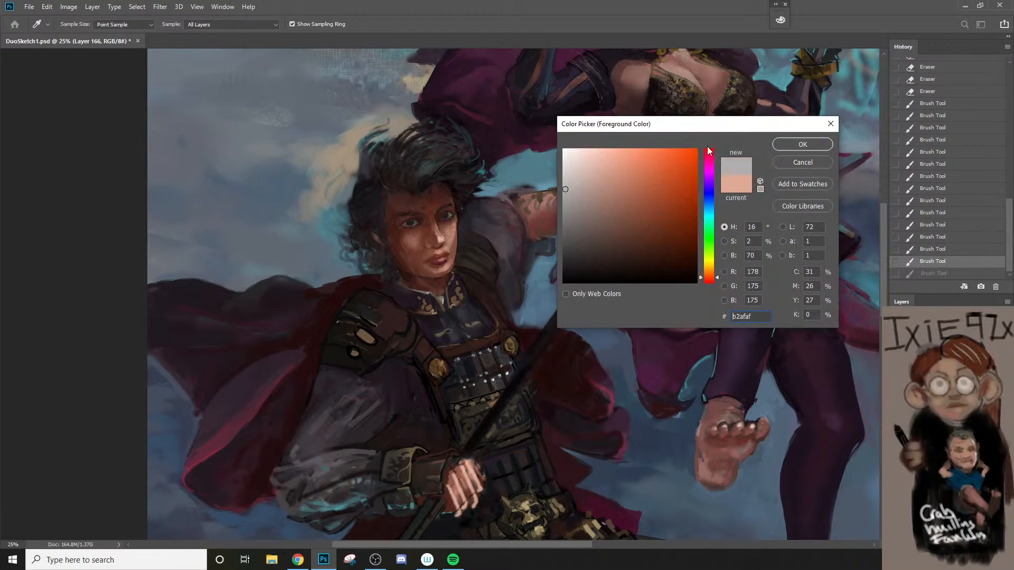
click(785, 148)
key(bracketright)
mouse_move(384, 343)
mouse_down()
mouse_move(401, 374)
mouse_move(381, 382)
mouse_up()
key(ctrl+z)
key(bracketleft)
key(bracketleft)
key(bracketright)
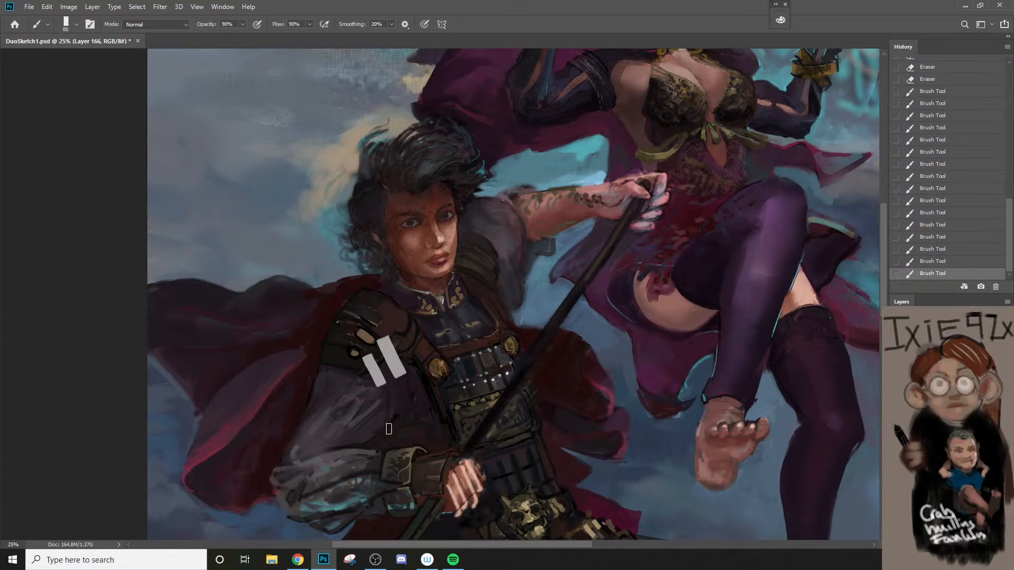
Step: Sample the dark armor tone and smooth over the outer shoulder plates, reducing the brush to 45 px
alt+click(343, 350)
mouse_move(350, 312)
mouse_down()
mouse_move(336, 337)
mouse_move(343, 349)
mouse_up()
key(bracketleft)
key(bracketleft)
key(bracketleft)
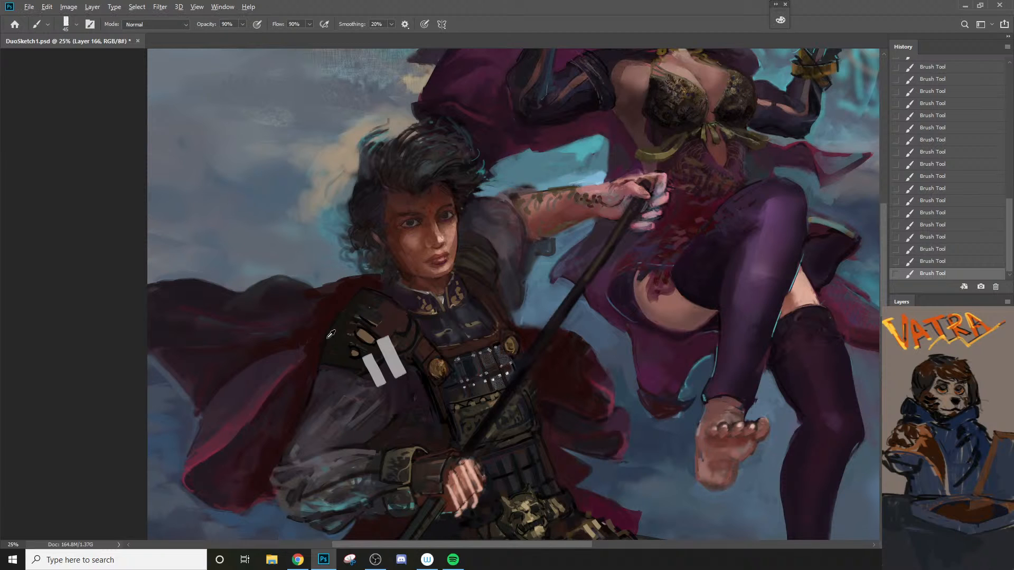
Step: Trim the edges of the two light grey strips with surrounding dark tones, using a brush of 25 to 40 px
key(bracketleft)
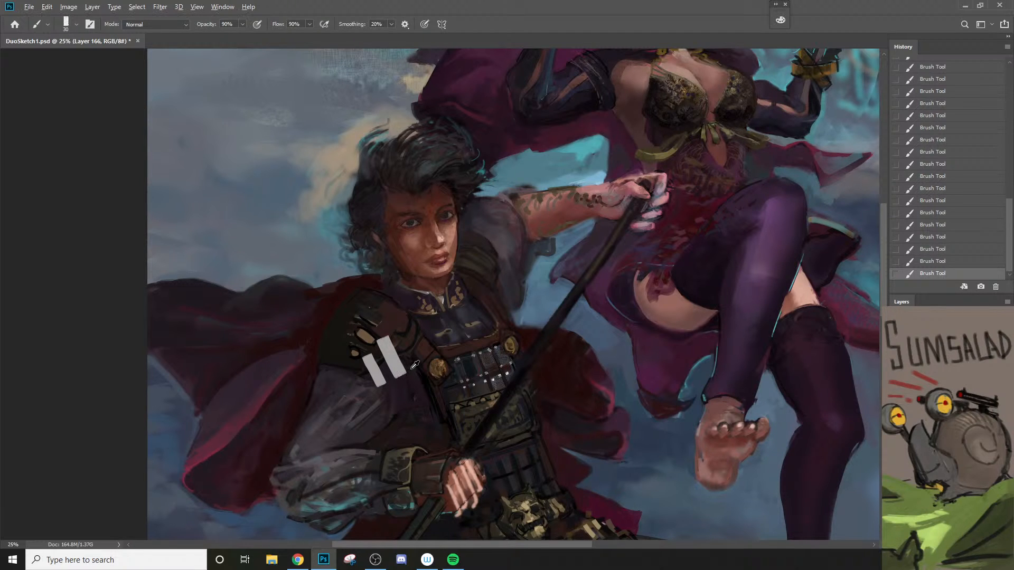
key(bracketright)
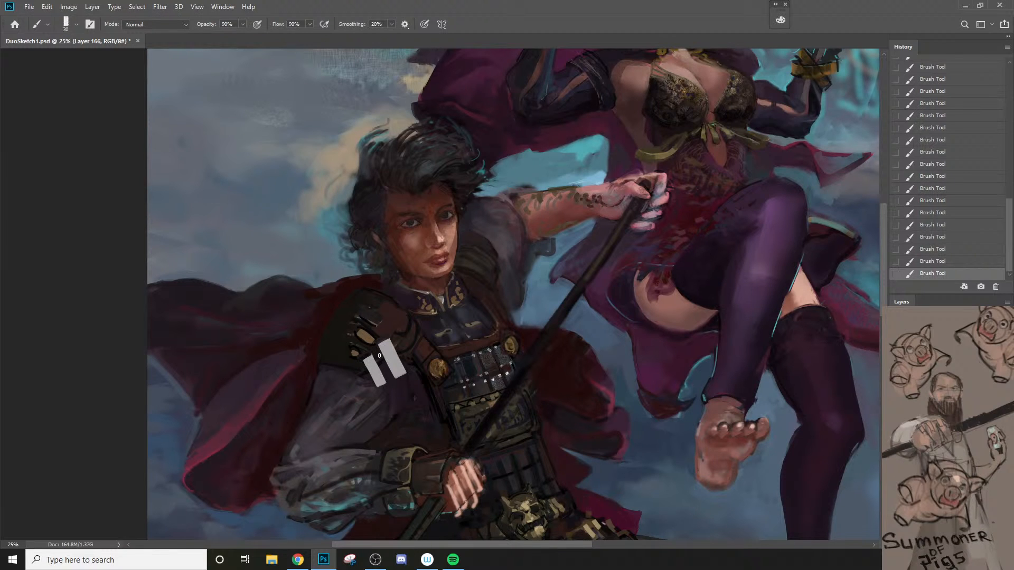
alt+click(395, 390)
key(])
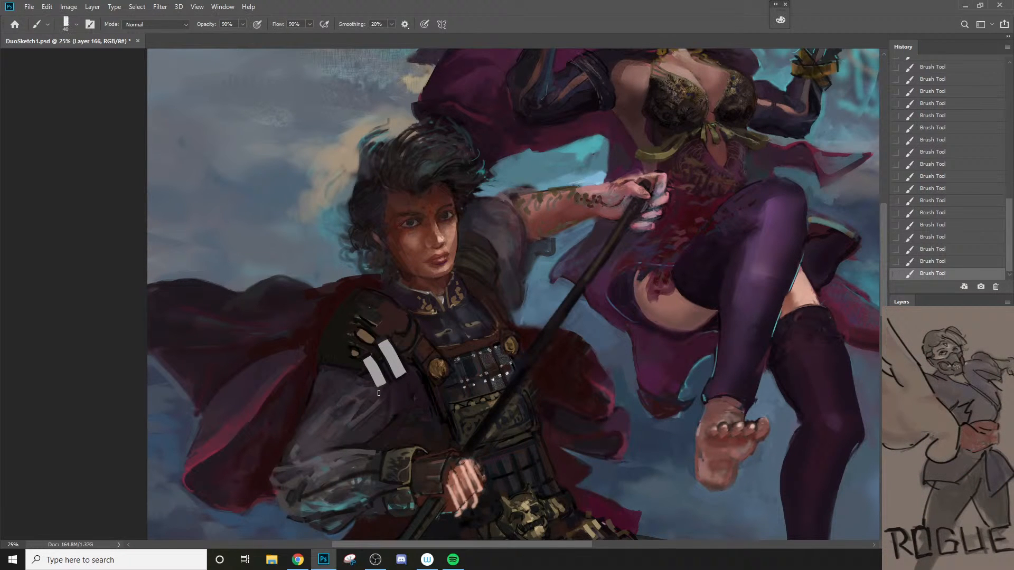
key(z)
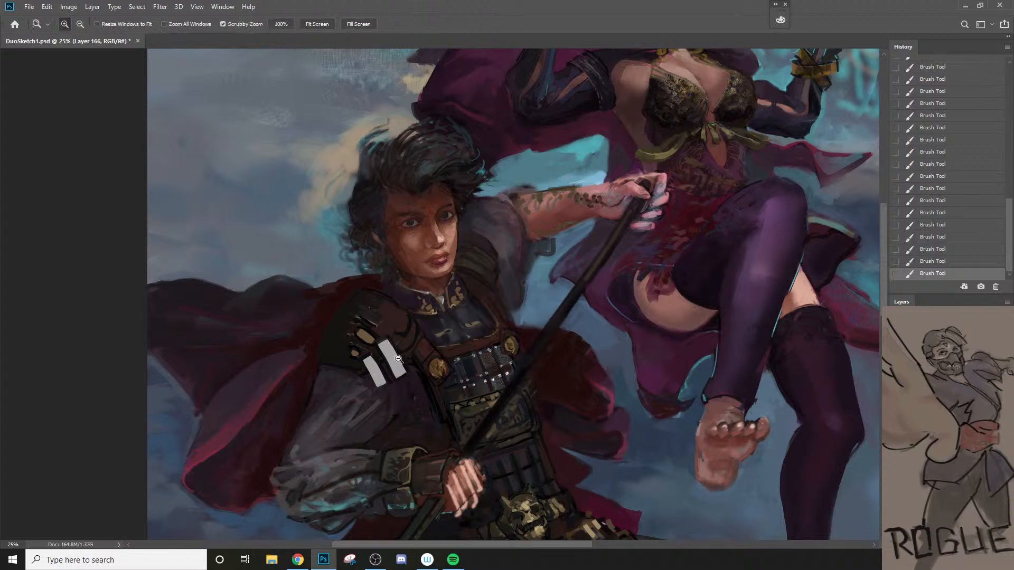
alt+click(393, 365)
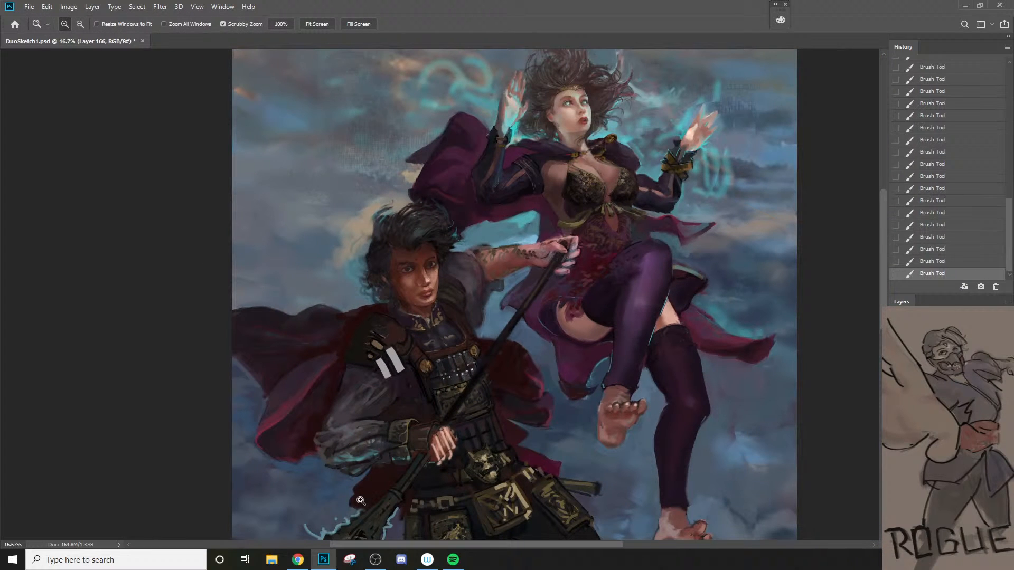
click(378, 379)
key(b)
Step: Sample the dark tone at the top of the shoulder armor and rework the area around the plates with a brush of about 90 px
alt+click(384, 299)
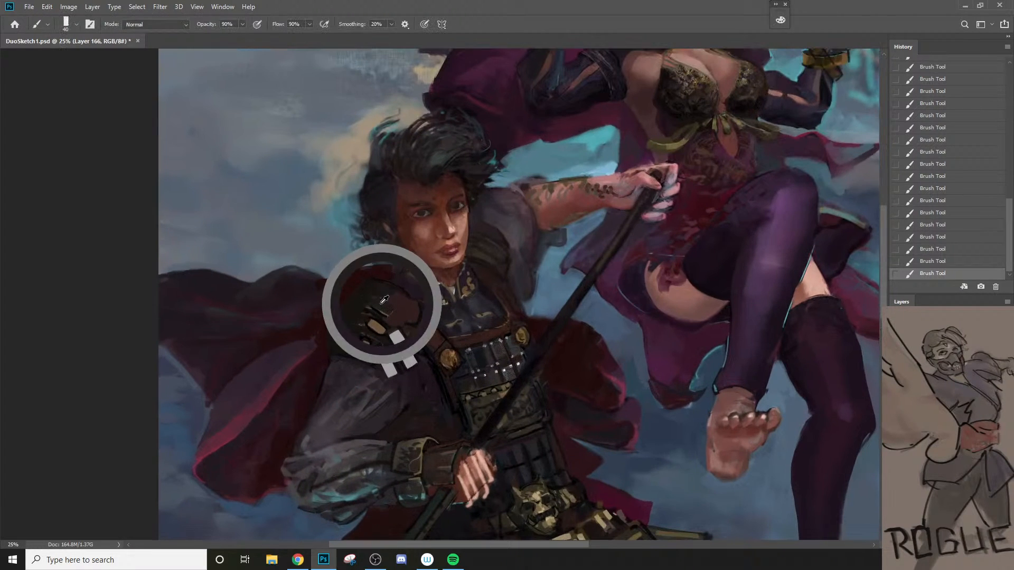
key(])
key(bracketright)
key(bracketright)
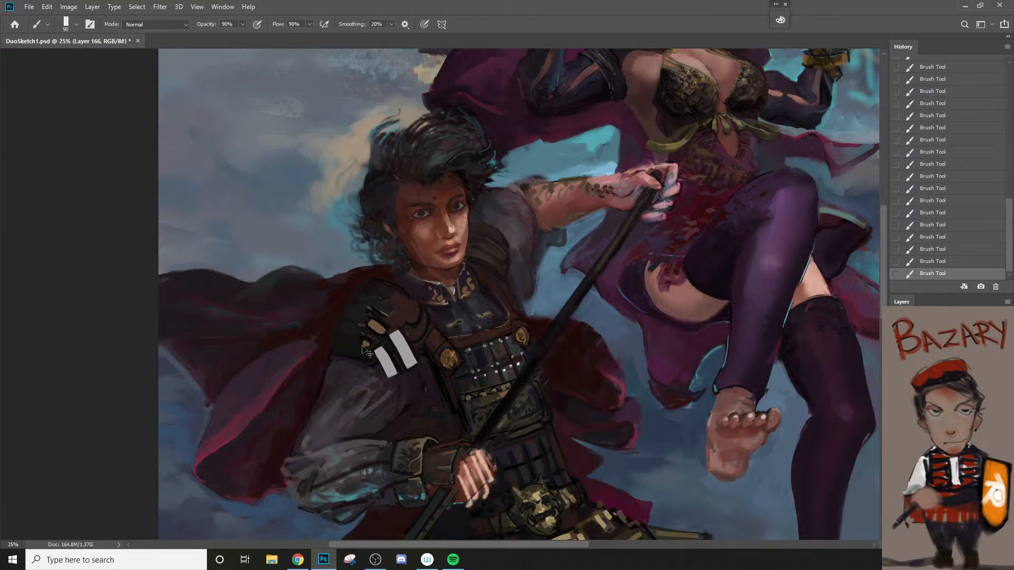
key(bracketright)
key(bracketright)
key(bracketright)
key(bracketleft)
key(bracketleft)
key(bracketleft)
alt+click(396, 418)
Step: Sample the sleeve cuff's olive trim and paint over the two light grey strips with a 90 px brush
key(z)
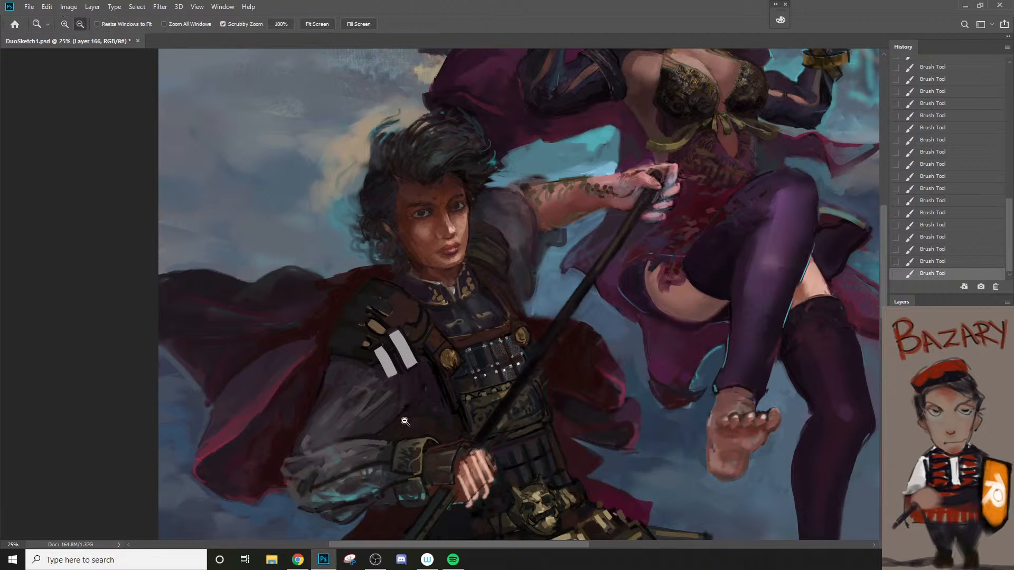
alt+click(415, 425)
click(418, 426)
key(b)
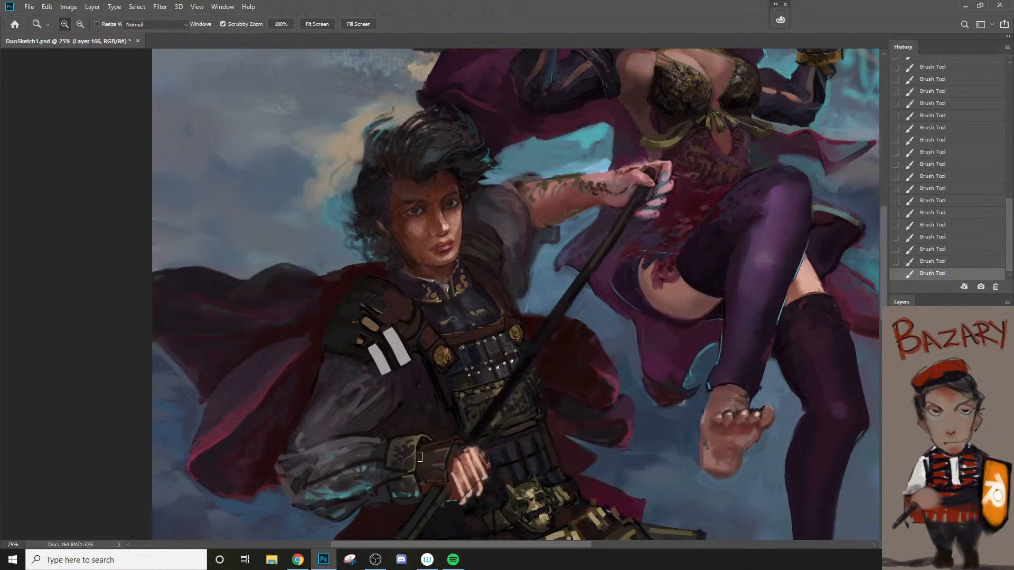
alt+click(412, 462)
key(bracketright)
key(bracketright)
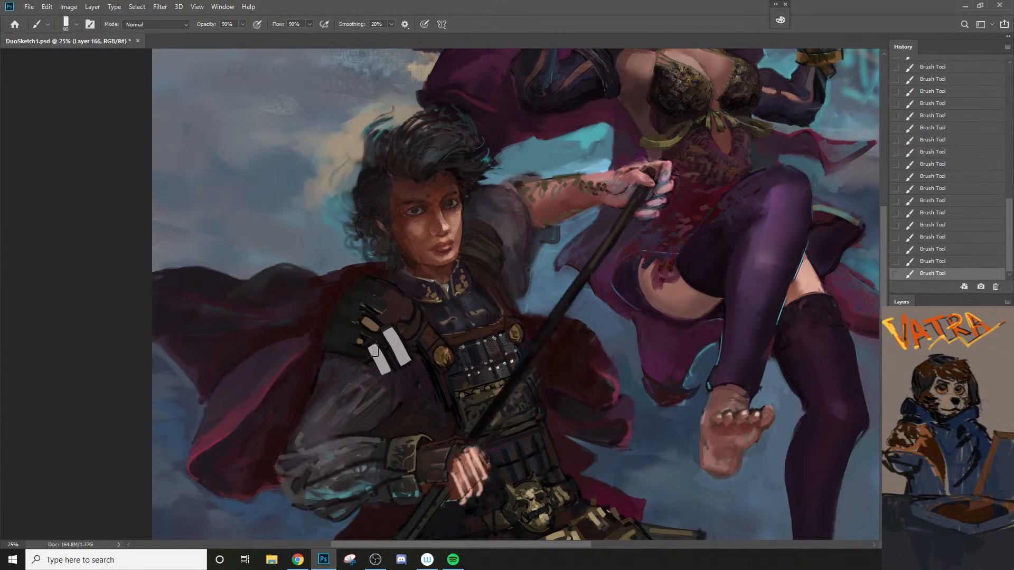
drag(375, 350, 386, 370)
mouse_move(391, 332)
mouse_down()
mouse_move(412, 370)
mouse_move(413, 459)
mouse_move(414, 424)
mouse_move(382, 362)
mouse_move(408, 364)
mouse_up()
Step: Finish toning the two light shoulder strips khaki, sample a reddish brown and extend them downward with darker bands, using a 60 px brush
alt+click(419, 441)
key(bracketleft)
key(z)
drag(410, 414, 402, 467)
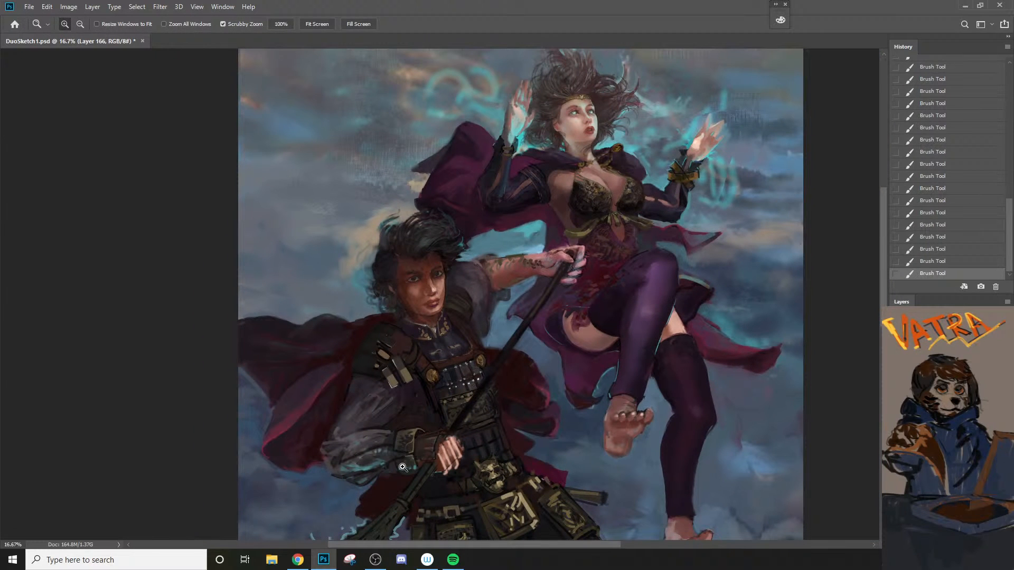
drag(357, 371, 401, 370)
key(b)
alt+click(462, 343)
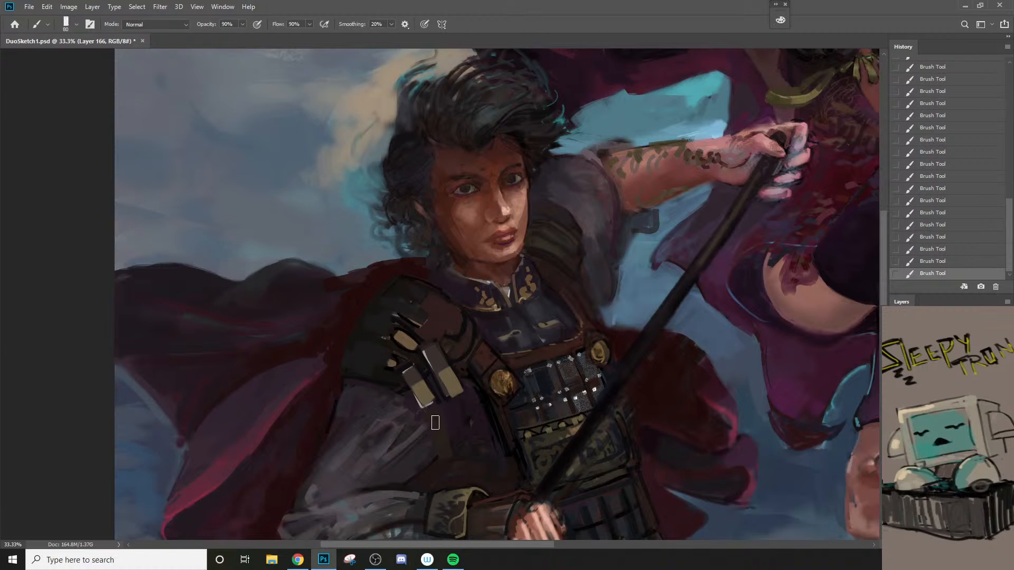
Step: Paint reddish-brown bands from the khaki strips up across the shoulder plates with a 100 px brush
key(z)
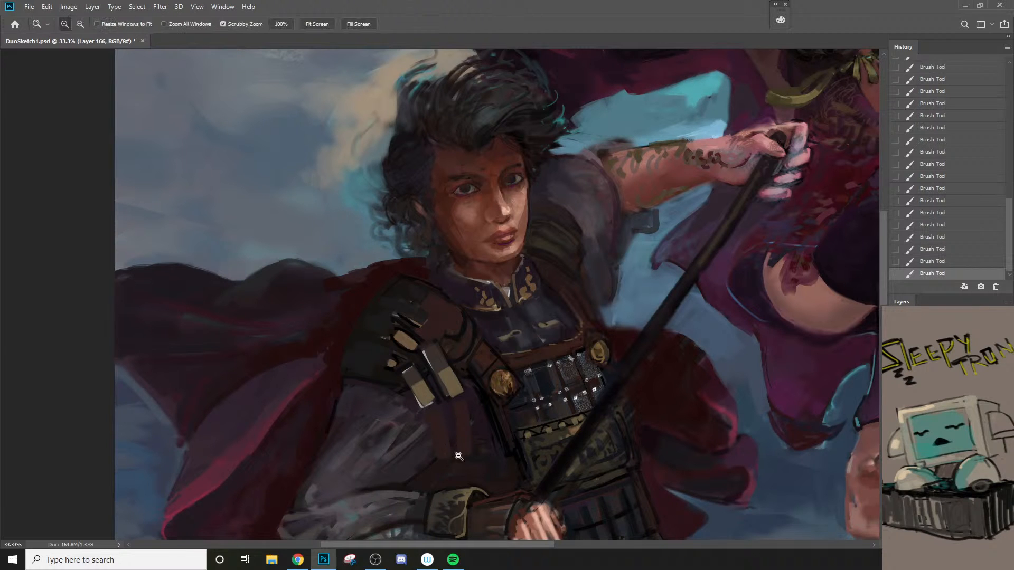
alt+click(458, 456)
alt+click(459, 456)
key(space)
drag(443, 452, 435, 407)
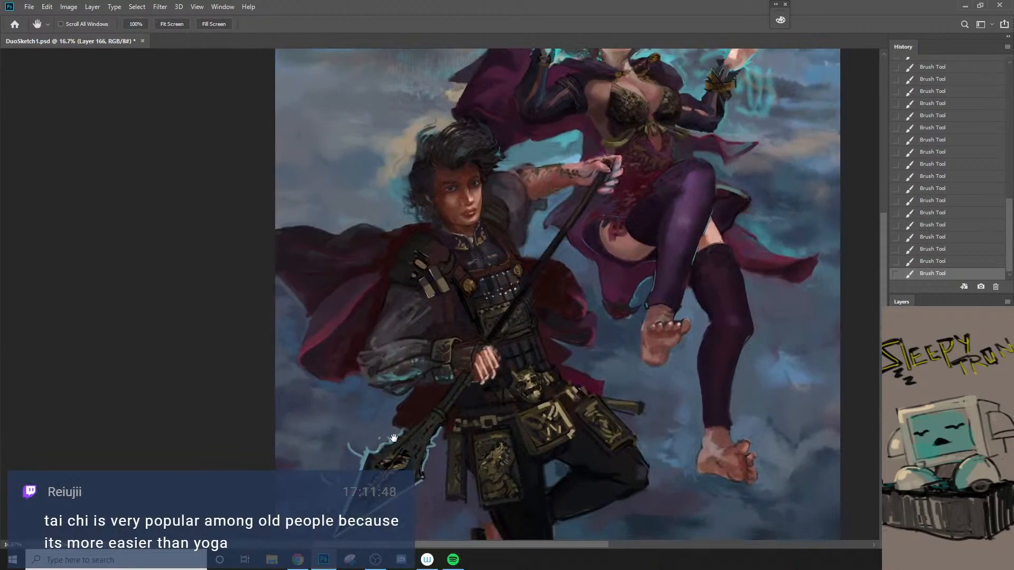
click(431, 295)
key(b)
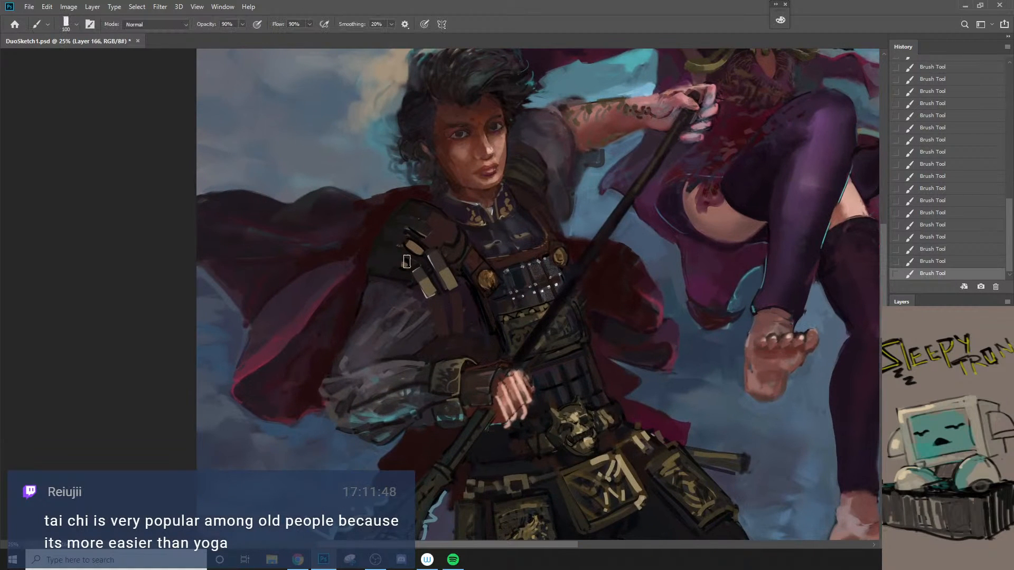
drag(392, 246, 424, 276)
drag(395, 227, 445, 269)
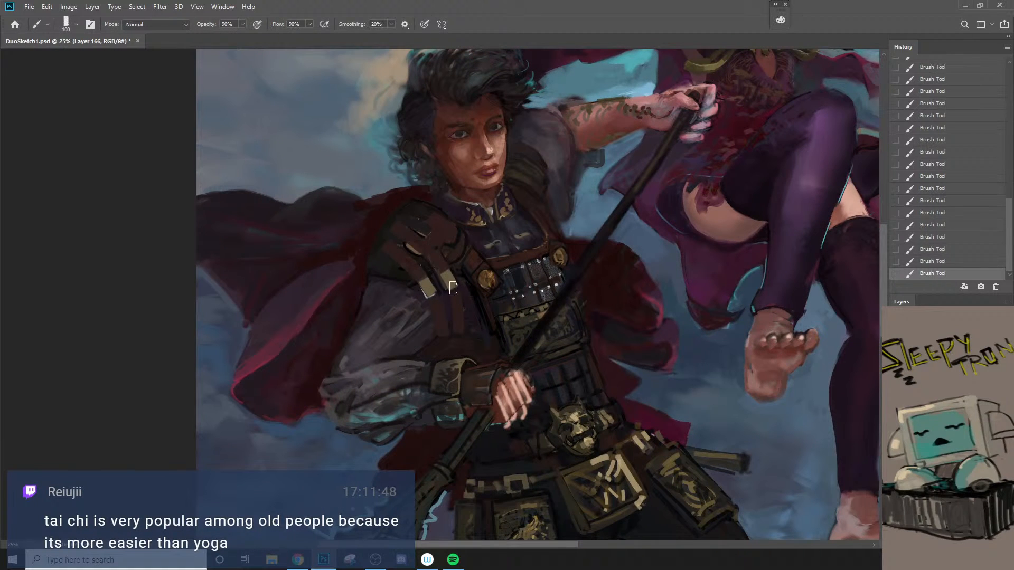
Step: Undo the last brush stroke and erase the brown bands below the two khaki strips with a 90 px eraser
key(z)
alt+click(443, 354)
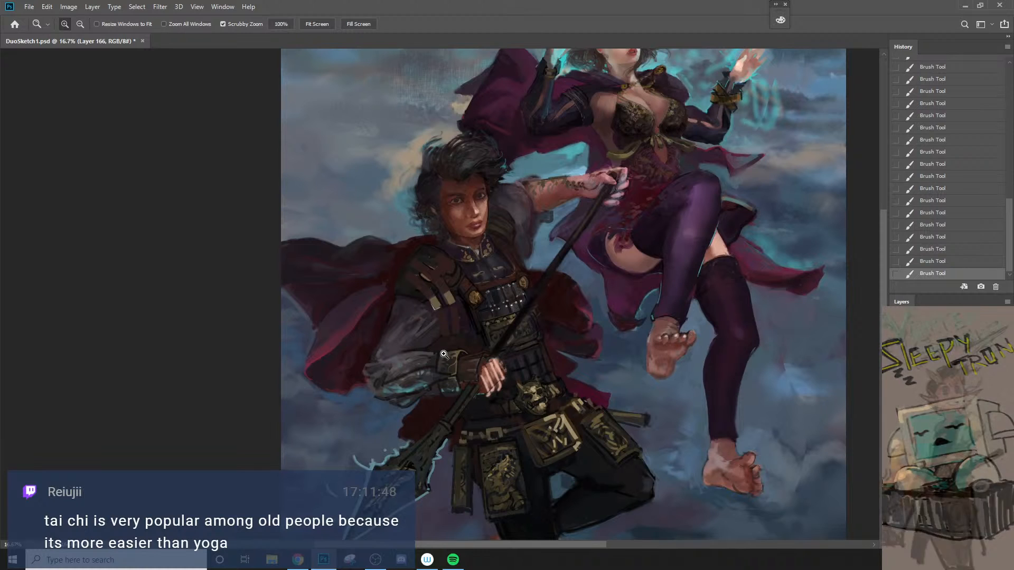
key(e)
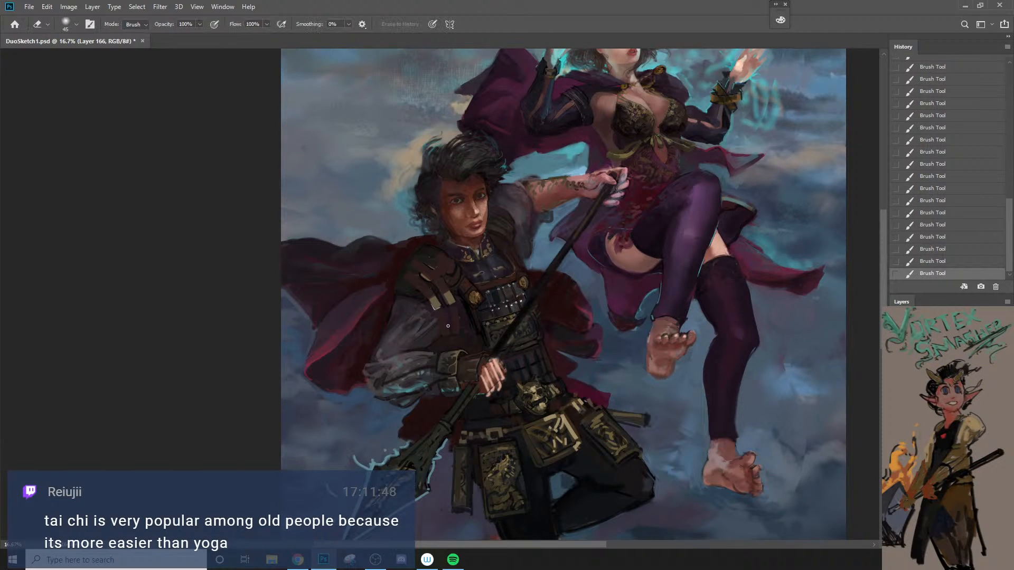
key(b)
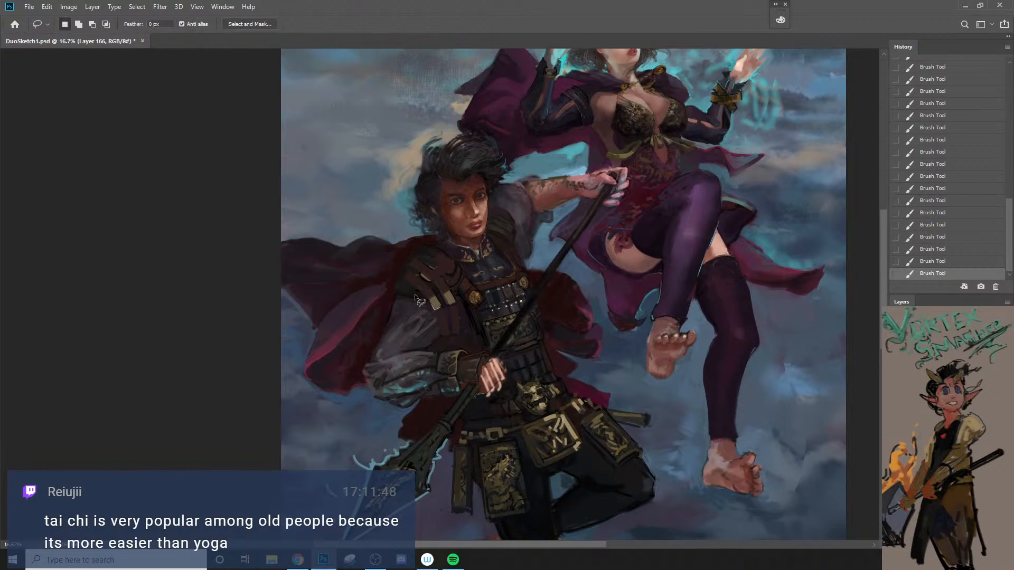
key(bracketleft)
key(bracketleft)
key(bracketleft)
key(bracketleft)
key(bracketleft)
key(bracketleft)
key(bracketleft)
key(bracketleft)
key(bracketleft)
key(bracketleft)
key(bracketleft)
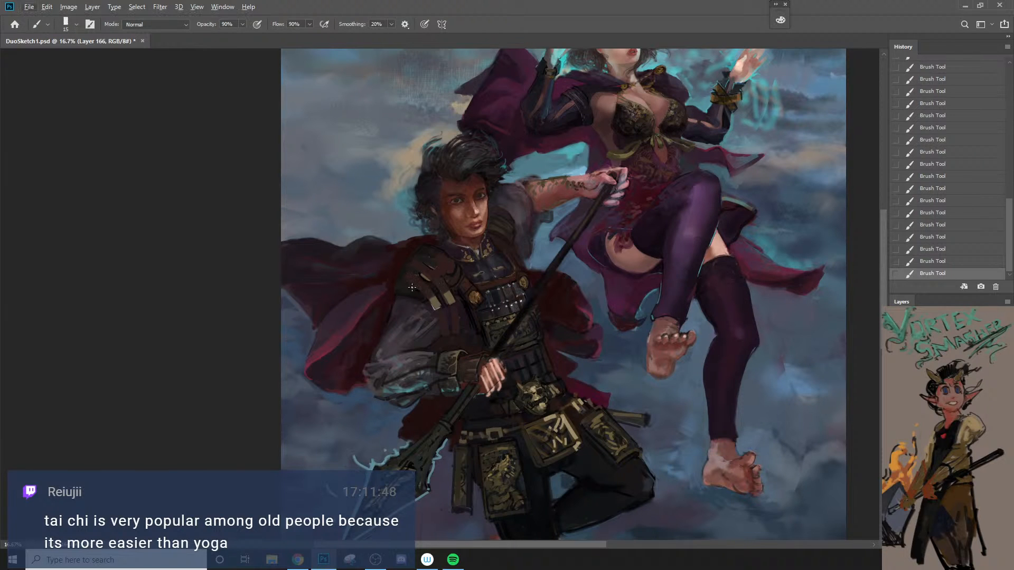
key(bracketright)
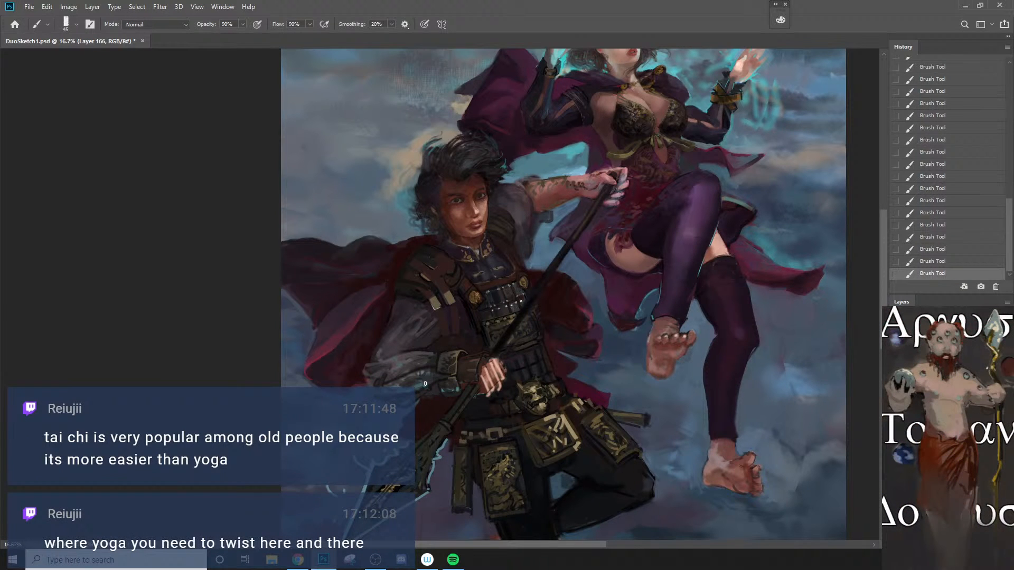
key(ctrl+z)
key(e)
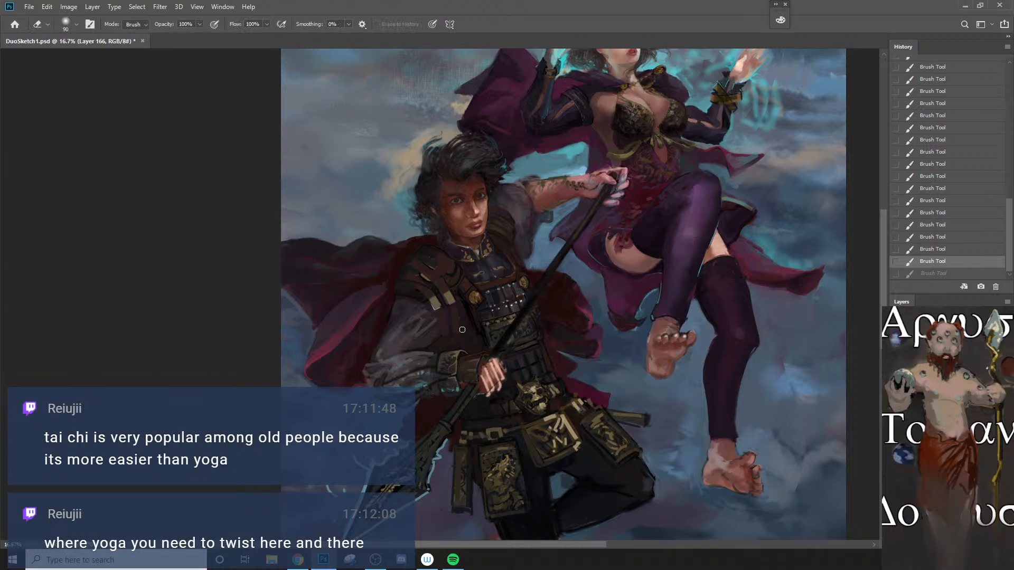
mouse_move(433, 331)
mouse_down()
mouse_move(463, 324)
mouse_move(442, 329)
mouse_move(461, 316)
mouse_move(441, 324)
mouse_up()
Step: Sample the dark tone beside the gold clasp and paint over the area around the strips and shoulder plates with a 70 to 80 px brush
key(b)
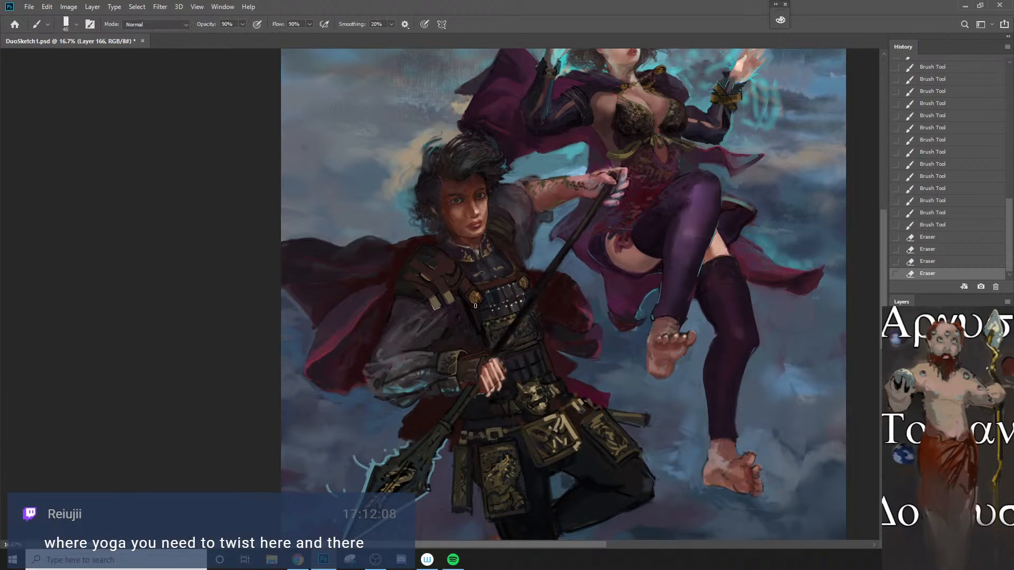
alt+click(473, 303)
mouse_move(436, 297)
mouse_down()
mouse_move(414, 267)
mouse_move(459, 306)
mouse_move(470, 287)
mouse_move(445, 266)
mouse_move(413, 262)
mouse_move(458, 295)
mouse_move(449, 327)
mouse_up()
key(bracketleft)
key(bracketleft)
key(bracketleft)
key(bracketleft)
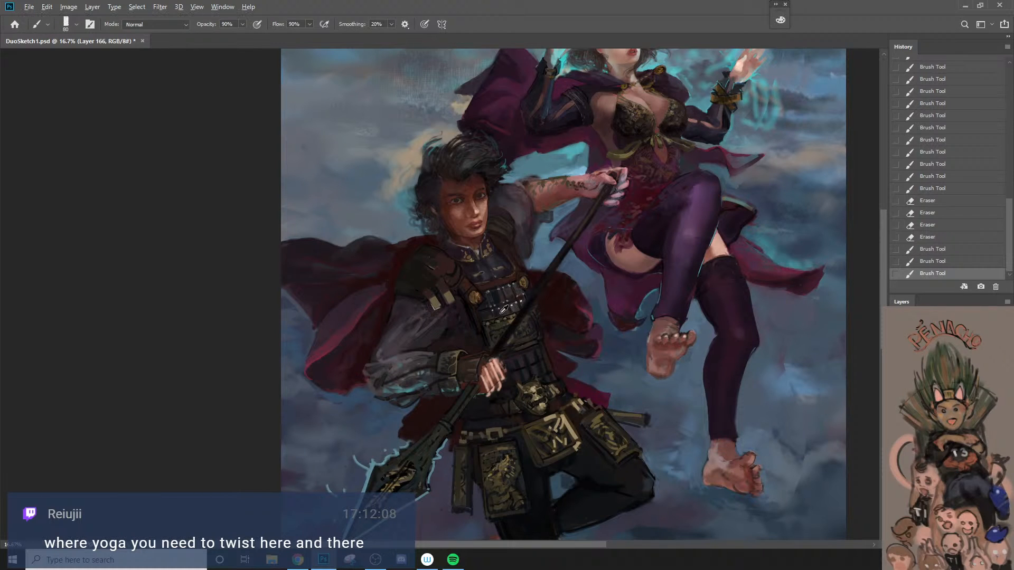
key(bracketright)
key(bracketright)
key(bracketleft)
mouse_move(448, 283)
mouse_down()
mouse_move(453, 300)
mouse_move(463, 268)
mouse_move(443, 274)
mouse_up()
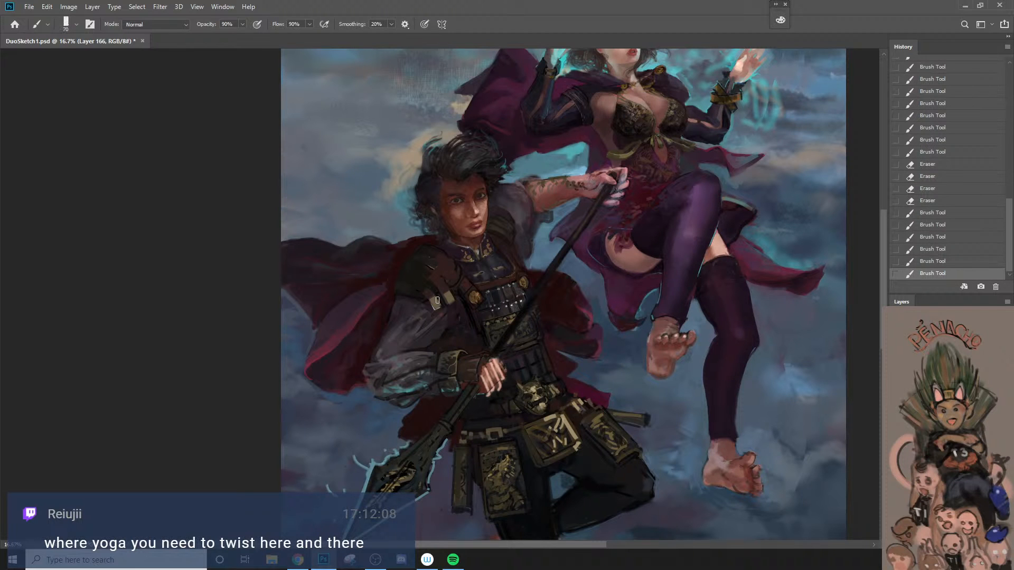
Step: Trim the small light plate on the shoulder and paint a dark curved line across the inner brown section with a 20 to 25 px brush
scroll(441, 269, up, 2)
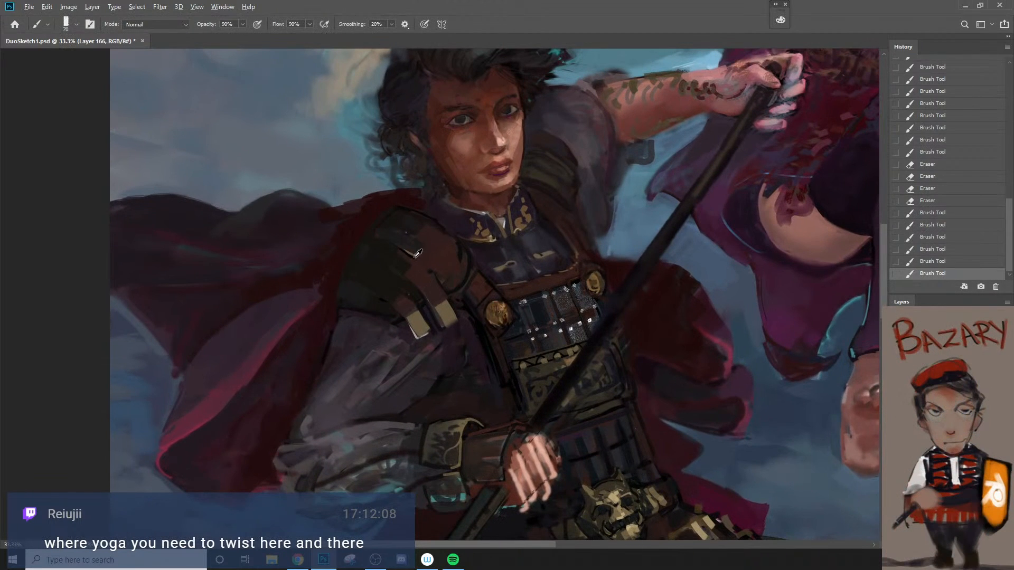
alt+click(418, 252)
key(bracketleft)
key(bracketleft)
drag(415, 257, 431, 246)
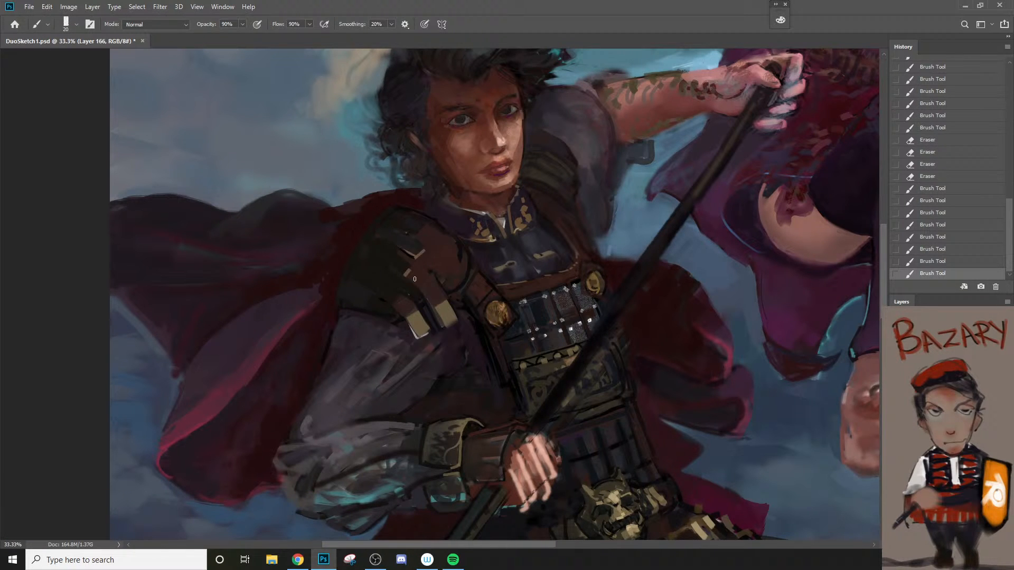
mouse_move(406, 280)
mouse_down()
mouse_move(429, 266)
mouse_move(414, 273)
mouse_move(425, 266)
mouse_move(456, 290)
mouse_up()
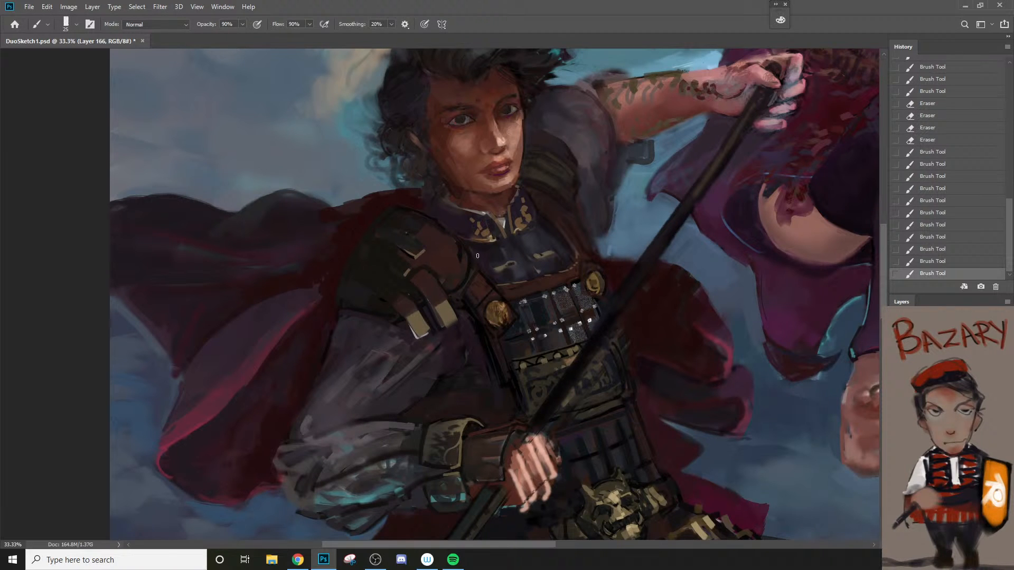
mouse_move(447, 282)
mouse_down()
mouse_move(469, 281)
mouse_move(462, 264)
mouse_move(450, 282)
mouse_up()
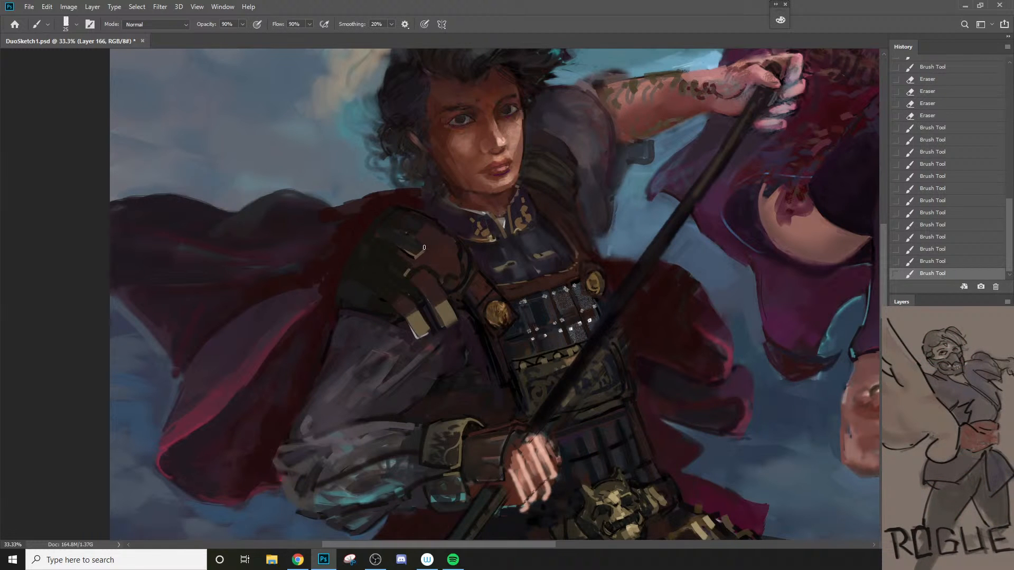
Step: Undo the stroke beside the small light plate and outline the surrounding shoulder plates with dark 20 px lines
mouse_move(427, 247)
mouse_down()
mouse_move(405, 275)
mouse_move(417, 277)
mouse_move(419, 250)
mouse_up()
key(ctrl+z)
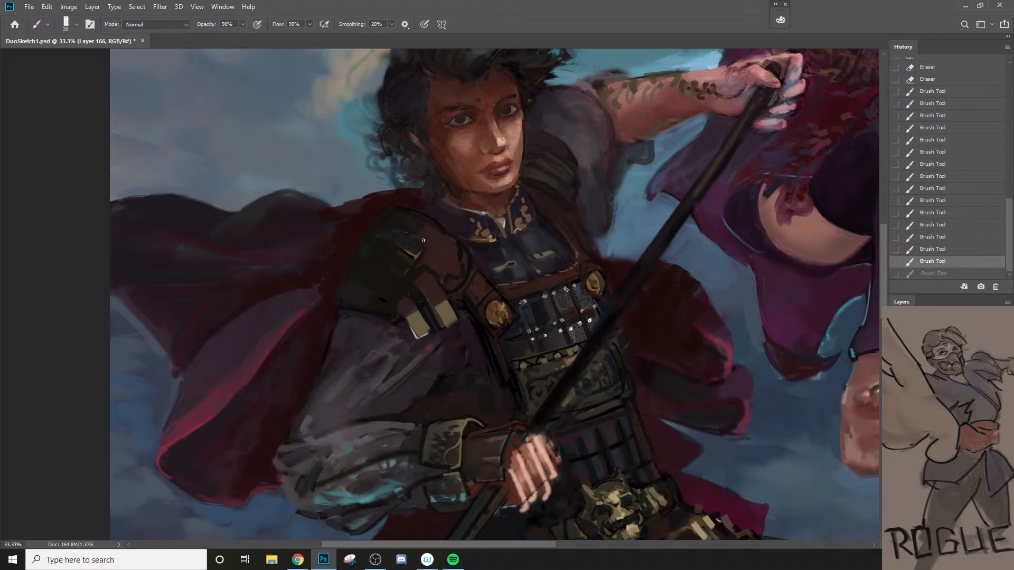
drag(423, 234, 429, 272)
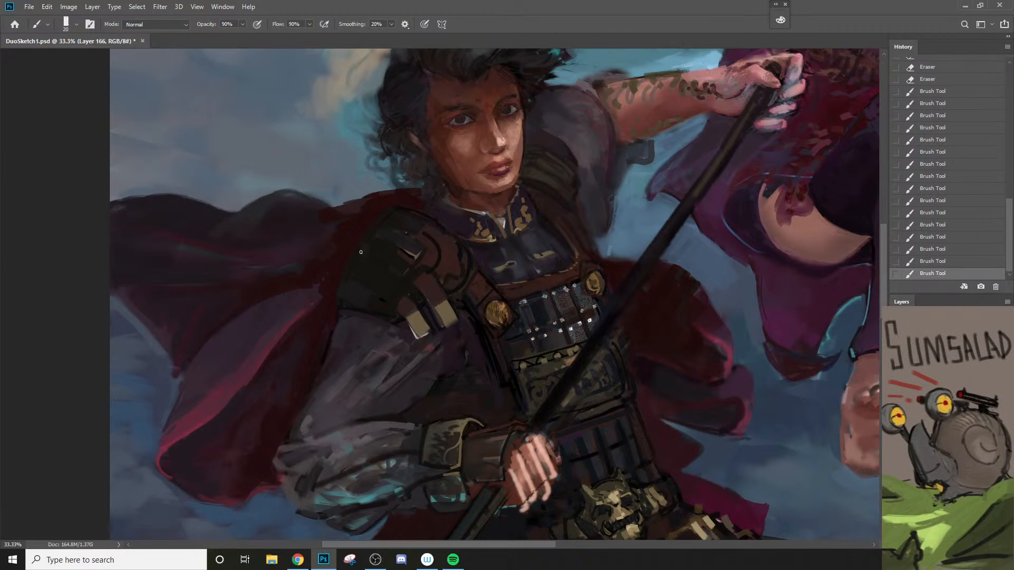
drag(360, 252, 423, 273)
drag(382, 227, 372, 240)
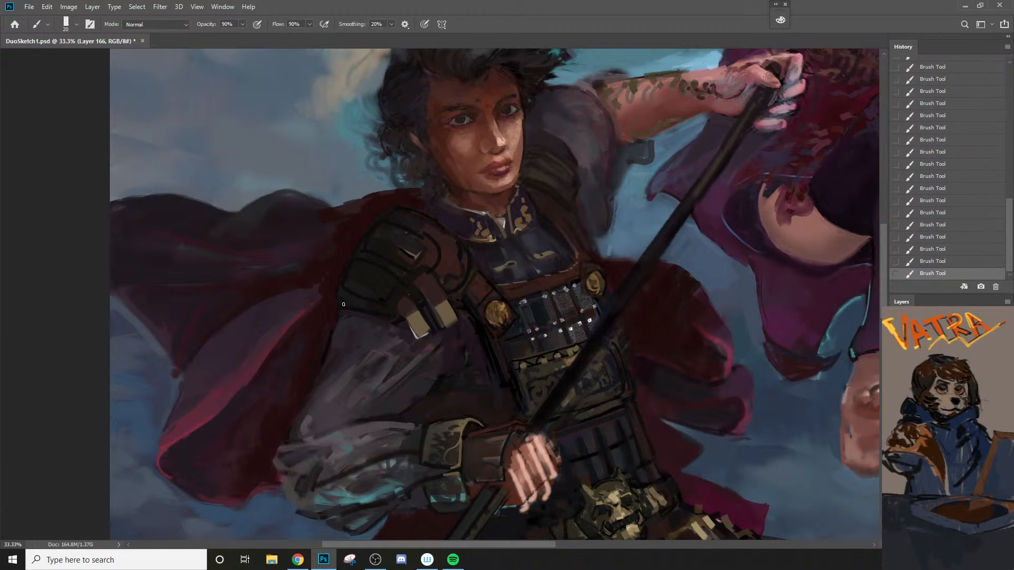
Step: Remove the outer khaki strip from the lower edge of the shoulder armor
key(z)
drag(397, 334, 364, 377)
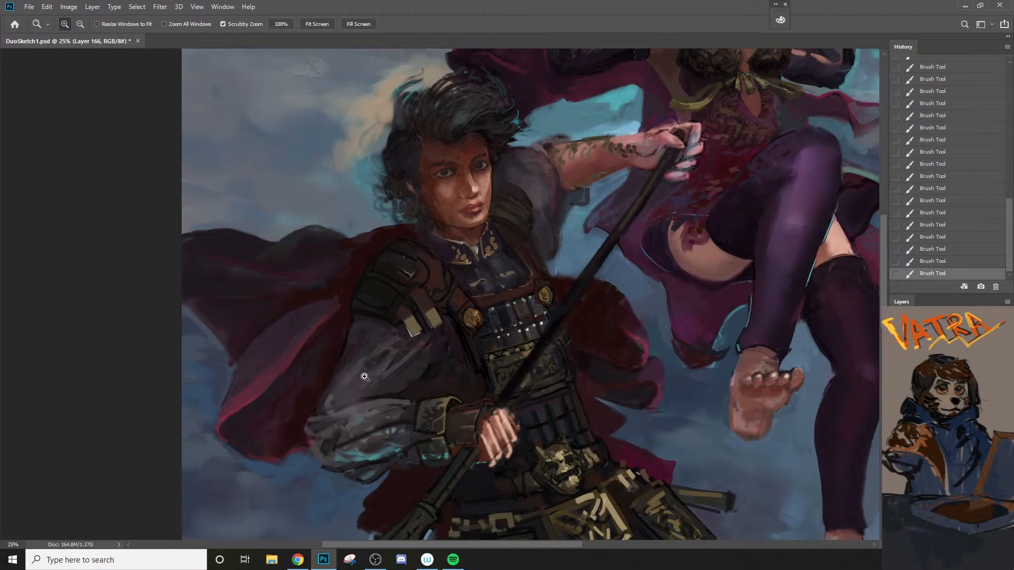
click(430, 332)
key(b)
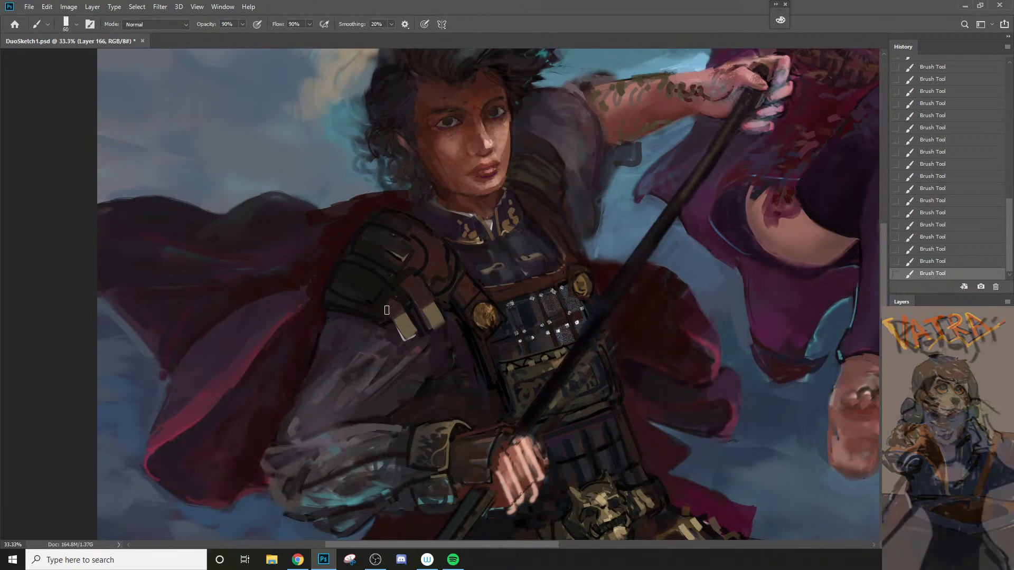
key(bracketright)
key(bracketright)
key(bracketright)
key(bracketright)
key(bracketright)
key(bracketright)
key(bracketright)
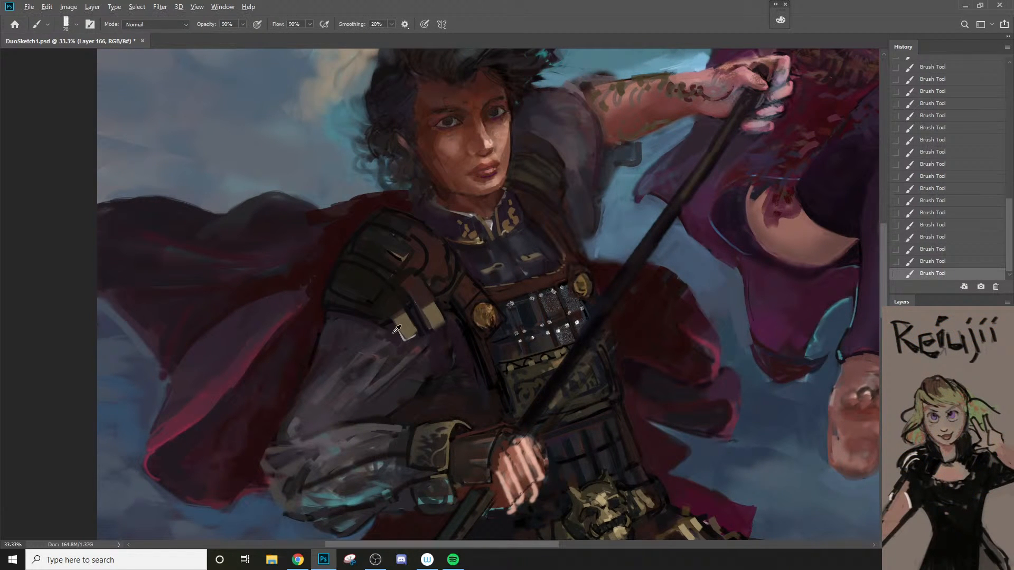
key(e)
mouse_move(396, 338)
mouse_down()
mouse_move(417, 320)
mouse_move(417, 336)
mouse_move(417, 310)
mouse_move(407, 316)
mouse_move(440, 338)
mouse_move(395, 318)
mouse_move(408, 312)
mouse_up()
Step: Rework the lower edge of the shoulder armor in a dark tone with a 30 px brush, undoing the stray strokes
key(b)
key(bracketleft)
key(bracketleft)
alt+click(473, 335)
key(bracketleft)
key(bracketleft)
key(bracketleft)
key(ctrl+z)
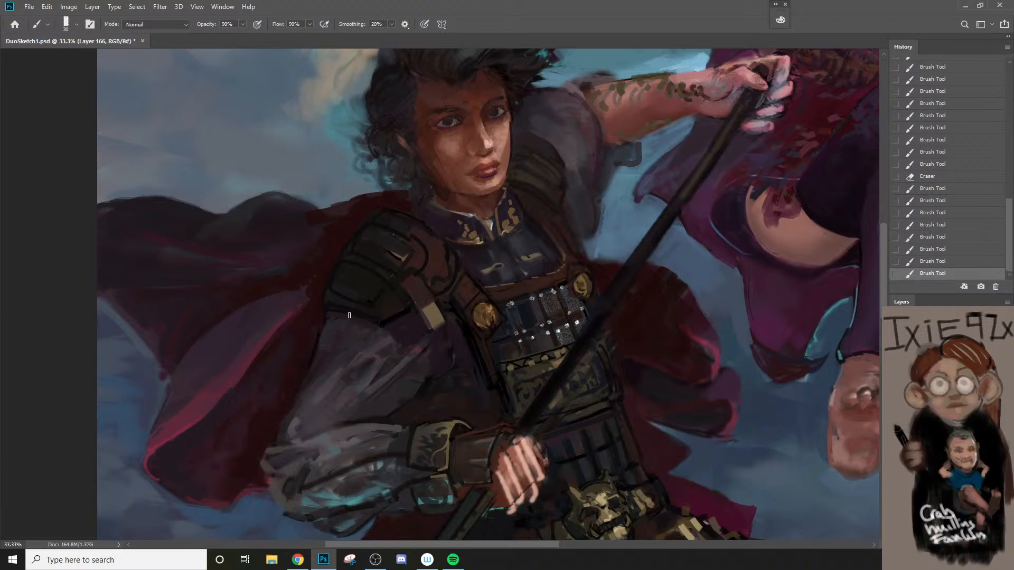
mouse_move(339, 306)
mouse_down()
mouse_move(438, 339)
mouse_move(443, 350)
mouse_up()
key(ctrl+z)
Step: Outline both sides of the remaining khaki-ended strap with thick dark 30 px strokes
drag(413, 304, 445, 364)
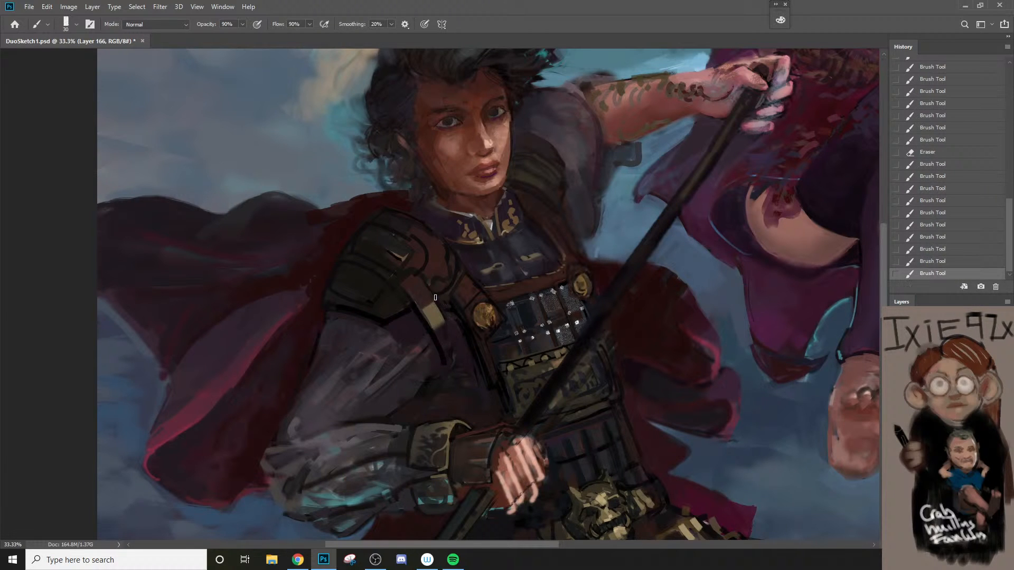
mouse_move(435, 297)
mouse_down()
mouse_move(446, 379)
mouse_move(431, 420)
mouse_move(360, 480)
mouse_up()
key(z)
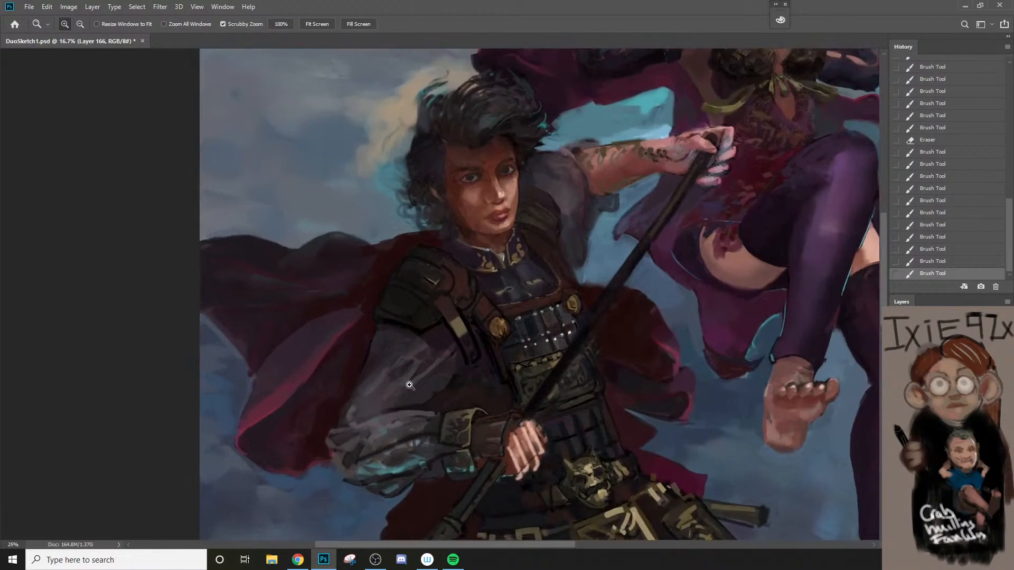
mouse_move(397, 386)
mouse_down()
mouse_move(460, 280)
mouse_move(483, 304)
mouse_move(443, 278)
mouse_move(456, 270)
mouse_move(458, 301)
mouse_up()
drag(473, 346, 365, 507)
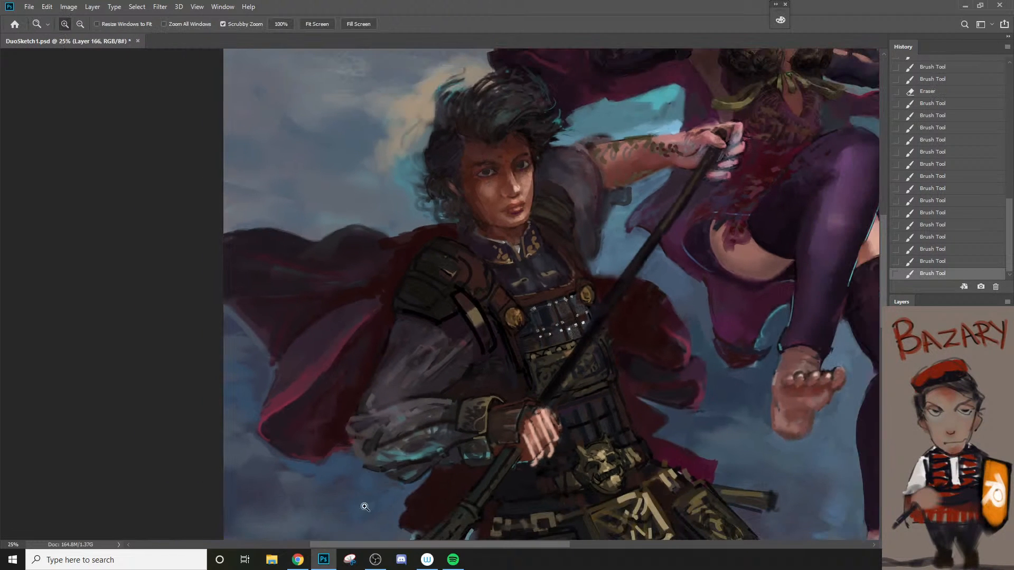
Step: Paint over the khaki end of the outlined strap in reddish brown with a 50 px brush, undoing the first attempt
click(515, 354)
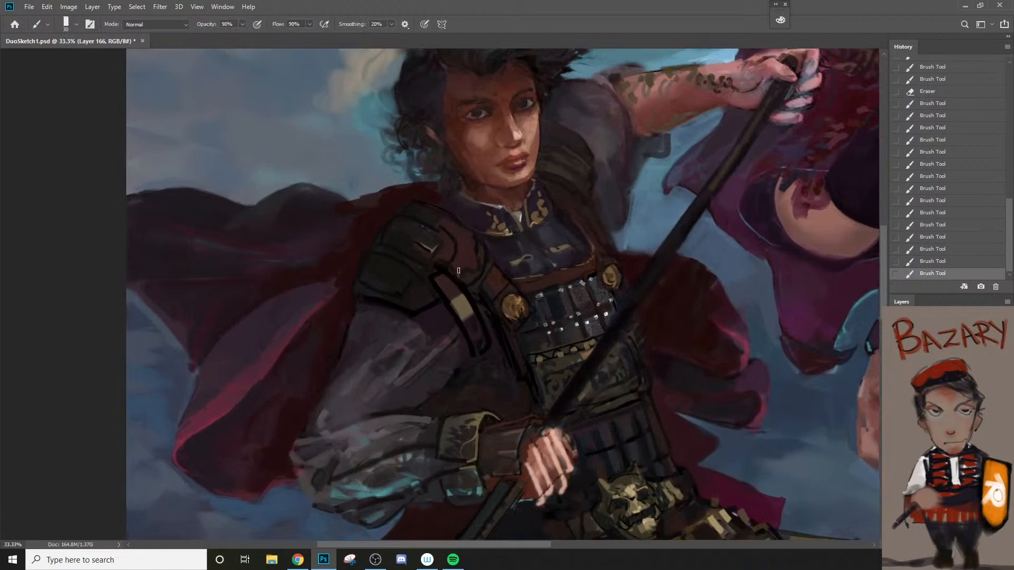
key(bracketright)
key(bracketright)
key(bracketright)
key(bracketright)
key(bracketright)
drag(455, 301, 473, 328)
key(ctrl+z)
mouse_move(450, 295)
mouse_down()
mouse_move(472, 324)
mouse_move(477, 316)
mouse_up()
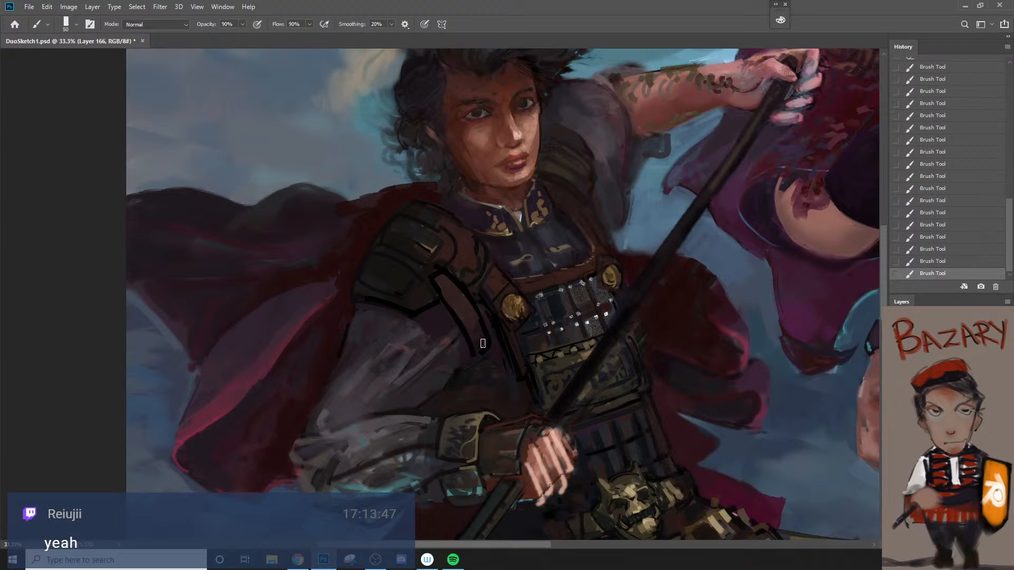
alt+click(483, 355)
Step: Paint a broad black band from the shoulder armor's lower edge down to the strap's end with an 80 px brush
alt+click(458, 393)
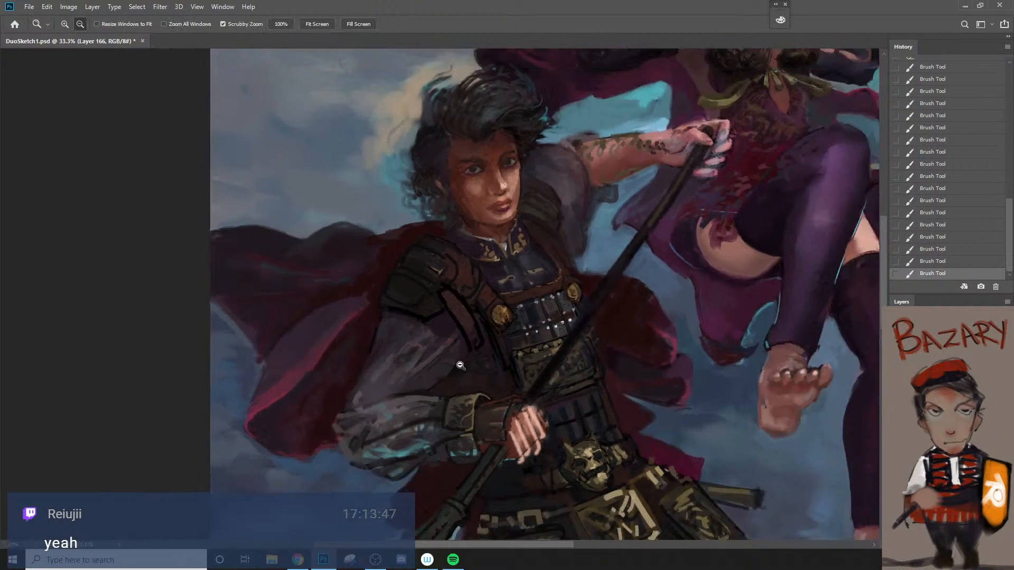
click(426, 419)
click(423, 417)
click(366, 397)
key(b)
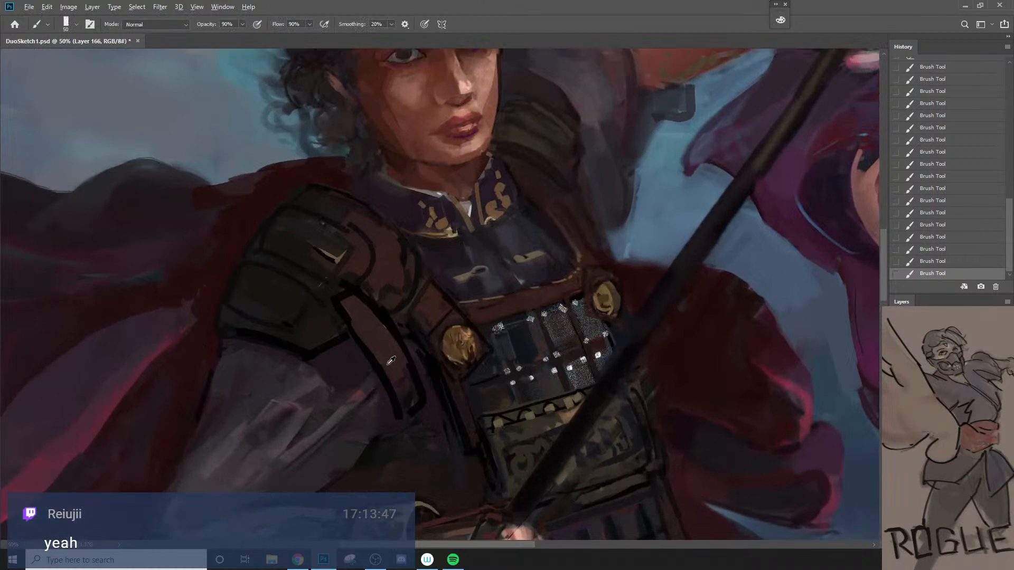
alt+click(386, 376)
key(bracketleft)
key(bracketleft)
key(bracketleft)
key(bracketright)
key(bracketright)
key(bracketright)
key(bracketright)
key(bracketright)
key(bracketright)
key(bracketright)
key(bracketright)
key(bracketright)
drag(308, 351, 395, 411)
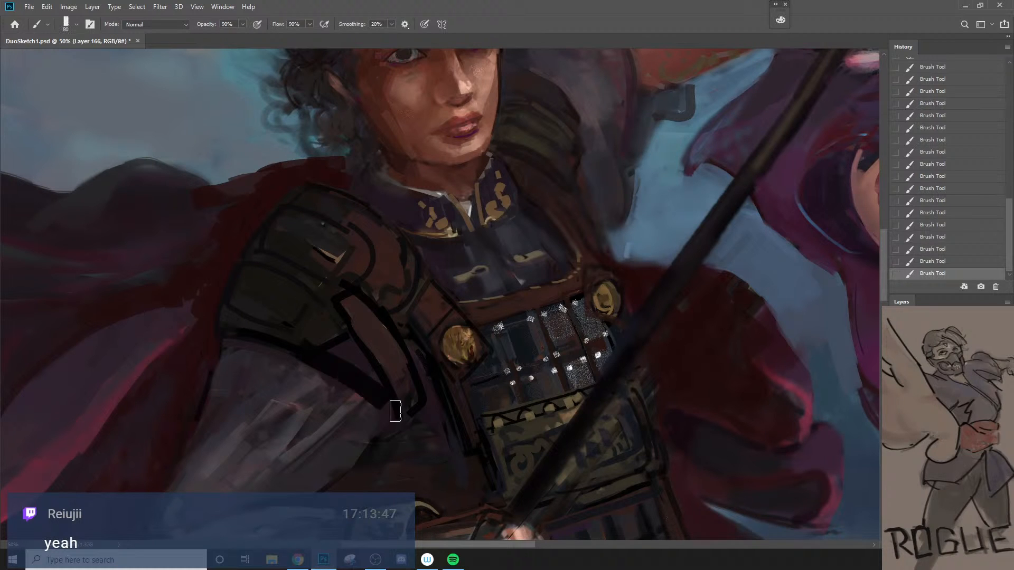
drag(315, 344, 409, 417)
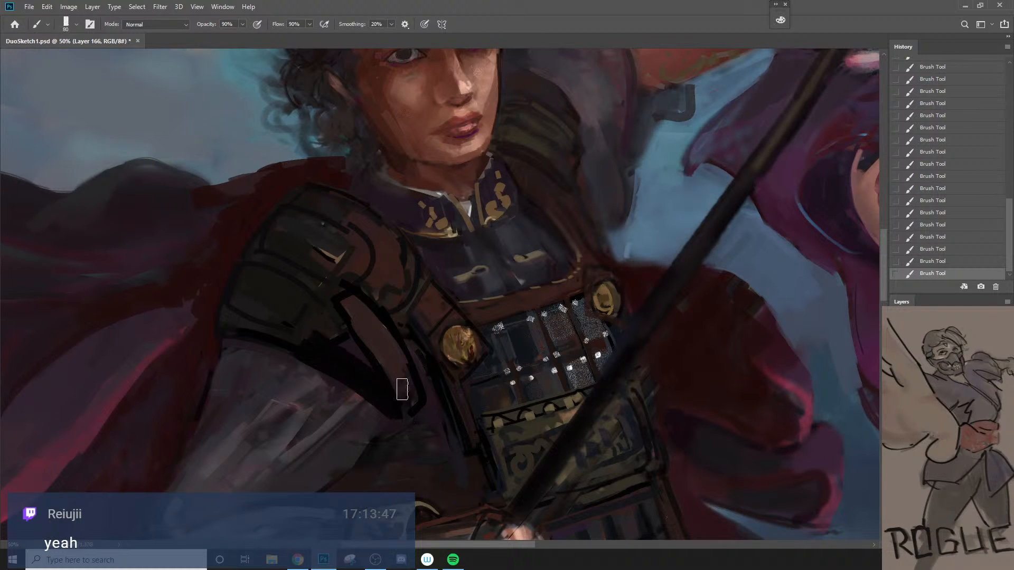
Step: Paint a reddish brown strap over the broad black band with a 100 px brush and tidy its edges at 80 px
key(bracketright)
key(bracketright)
drag(310, 346, 403, 396)
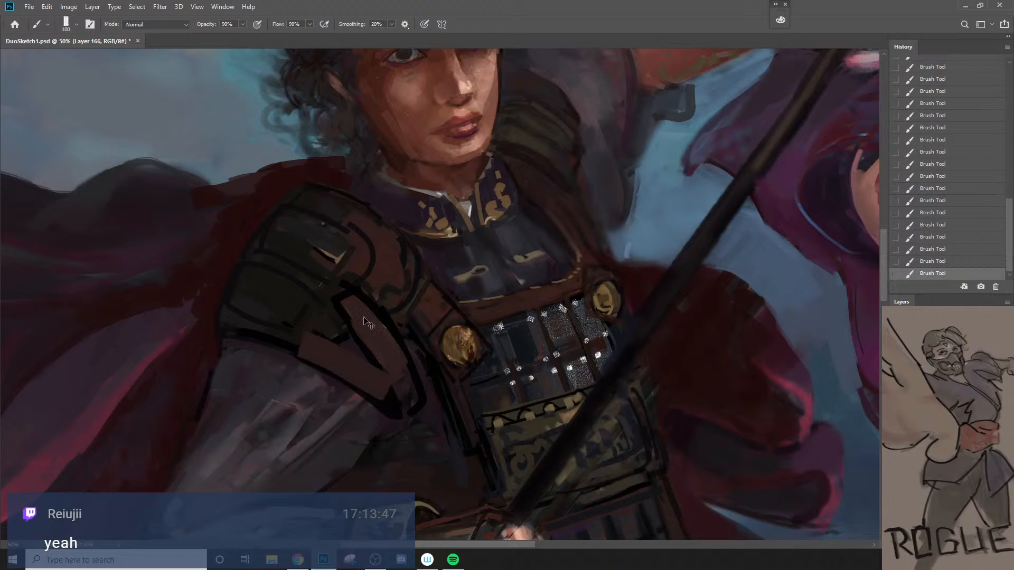
key(bracketleft)
key(bracketleft)
mouse_move(314, 344)
mouse_down()
mouse_move(397, 397)
mouse_move(408, 354)
mouse_up()
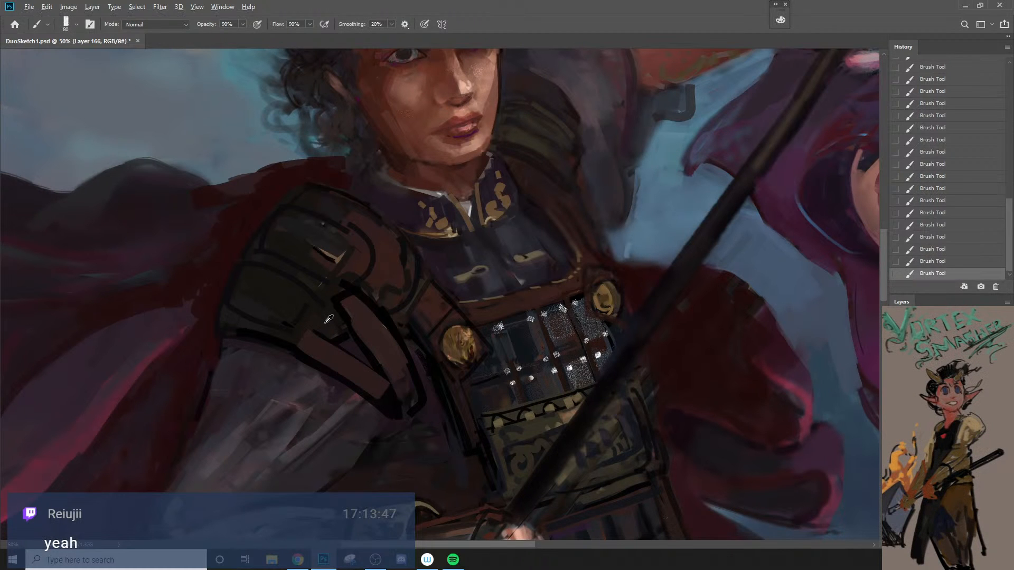
Step: Tint the ends of the lower reddish brown strap dark olive with a 70 px brush, undoing the stray stroke
key(bracketleft)
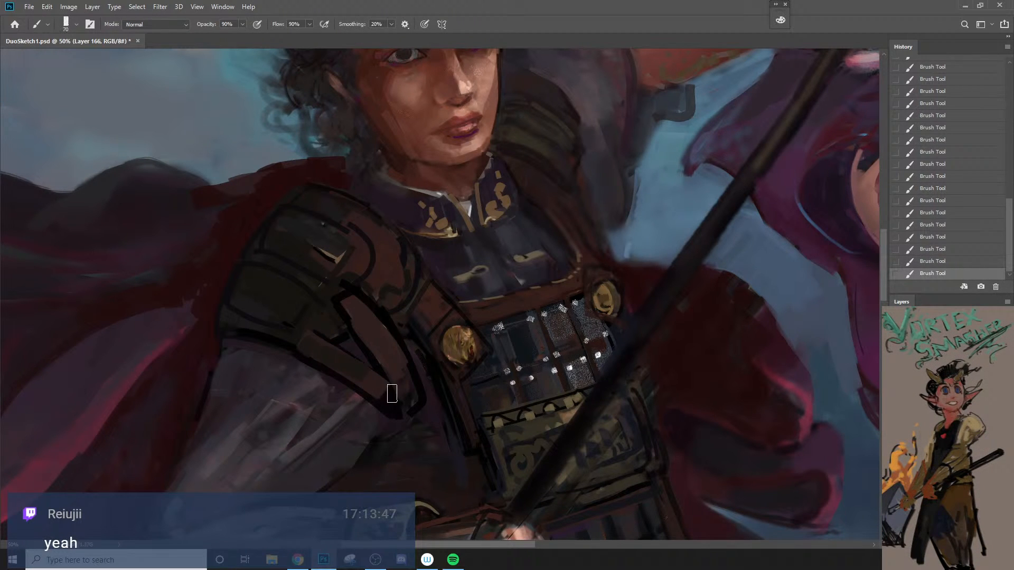
mouse_move(378, 382)
mouse_down()
mouse_move(406, 413)
mouse_move(419, 409)
mouse_move(380, 393)
mouse_move(419, 365)
mouse_move(444, 305)
mouse_up()
key(ctrl+z)
key(bracketright)
key(ctrl+space)
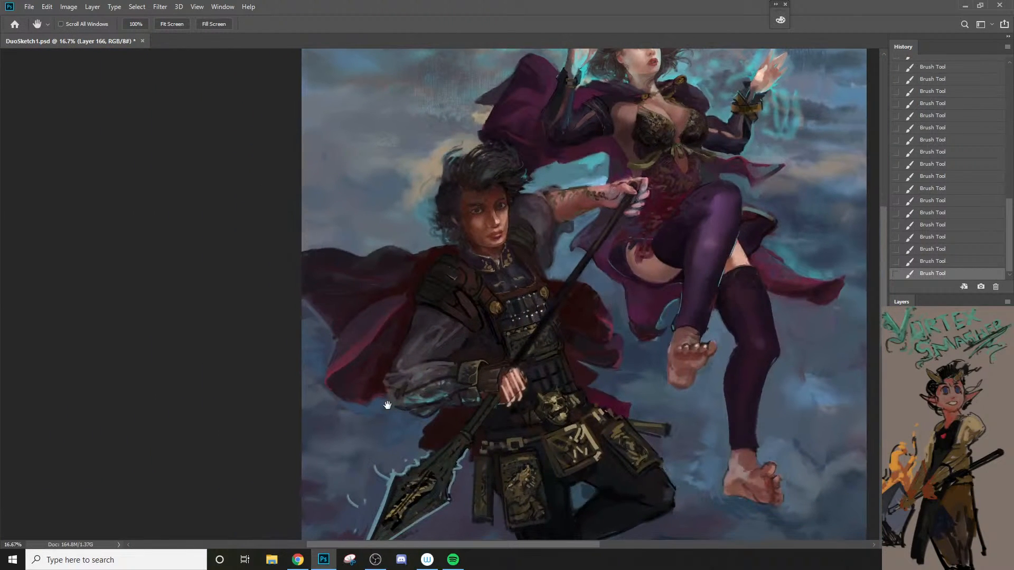
key(ctrl+space)
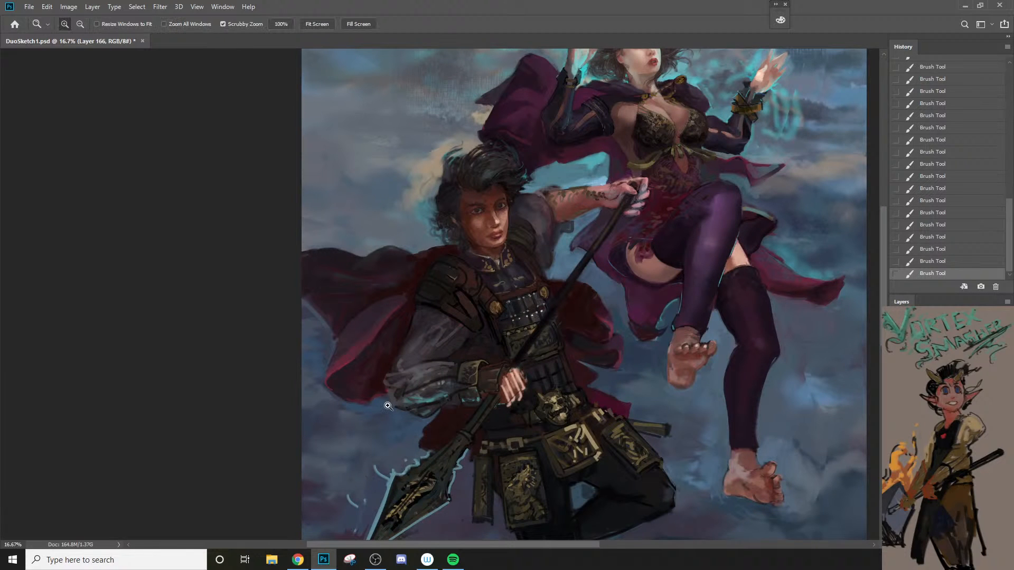
drag(446, 320, 475, 315)
alt+click(494, 241)
Step: Clean up the reddish brown plate beside the collar with sampled color, using brush sizes from about 40 px down
key(bracketleft)
key(bracketleft)
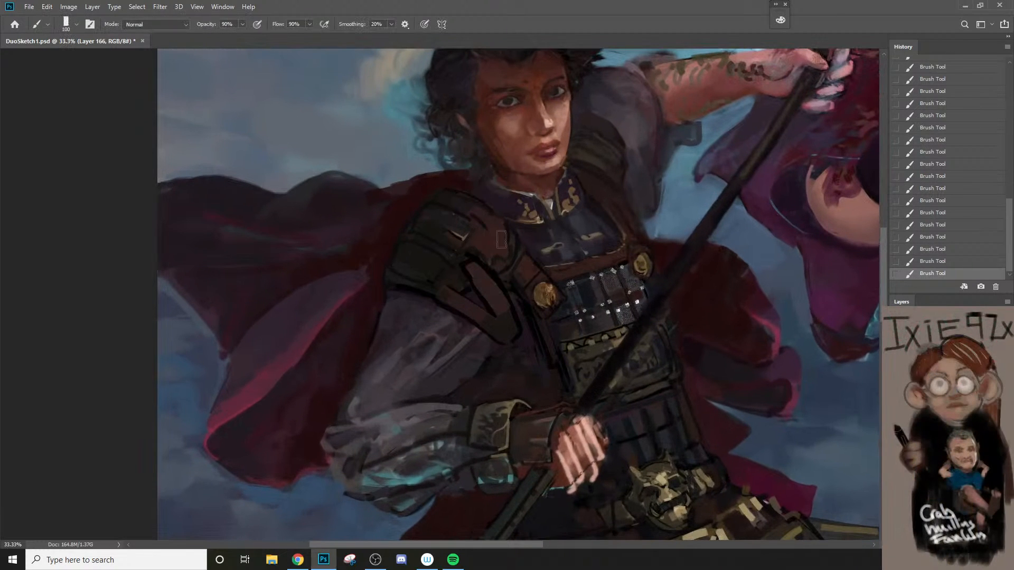
key(bracketleft)
key(bracketleft)
key(bracketleft)
key(bracketleft)
key(bracketleft)
alt+click(510, 238)
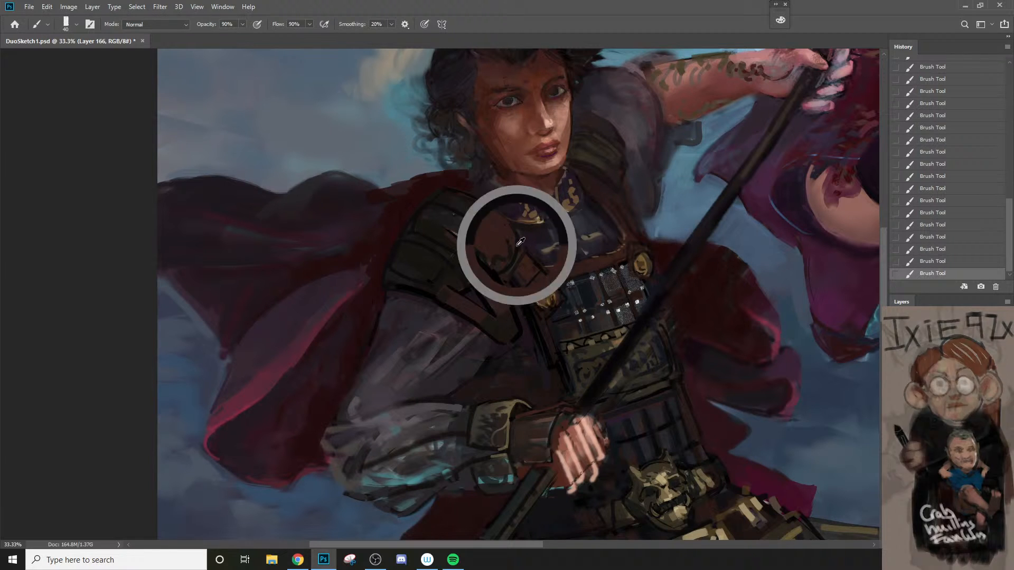
key(bracketleft)
key(bracketleft)
key(bracketleft)
key(bracketleft)
key(z)
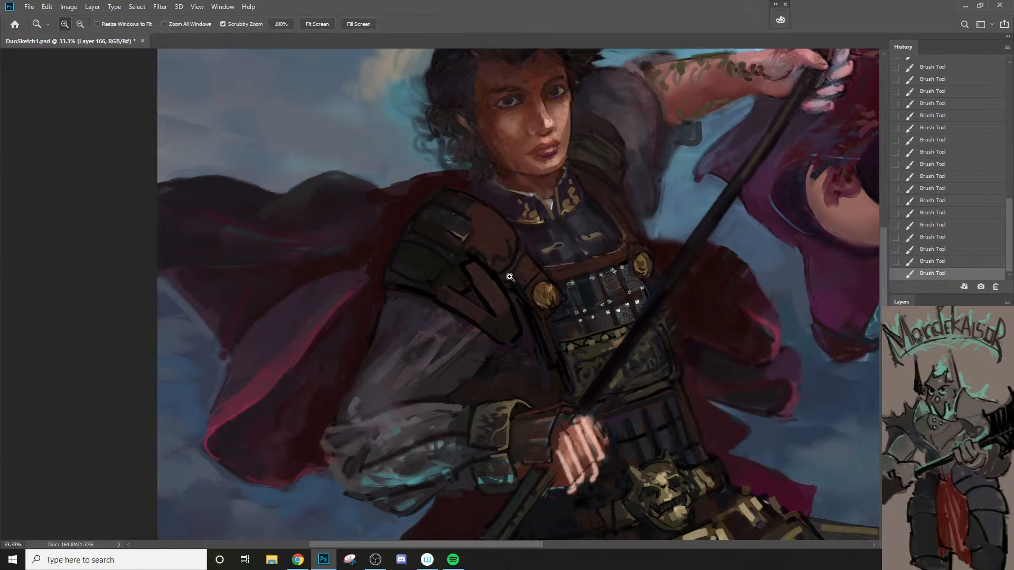
drag(511, 277, 473, 345)
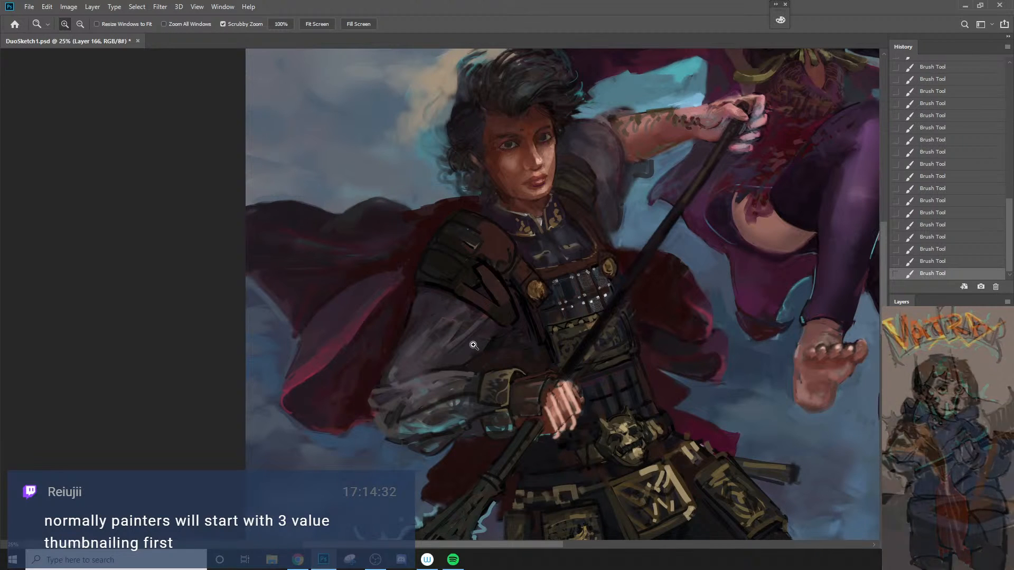
Step: Block in a khaki patch on the upper olive shoulder plate with a 70 px brush, undoing the last stroke
click(480, 270)
key(b)
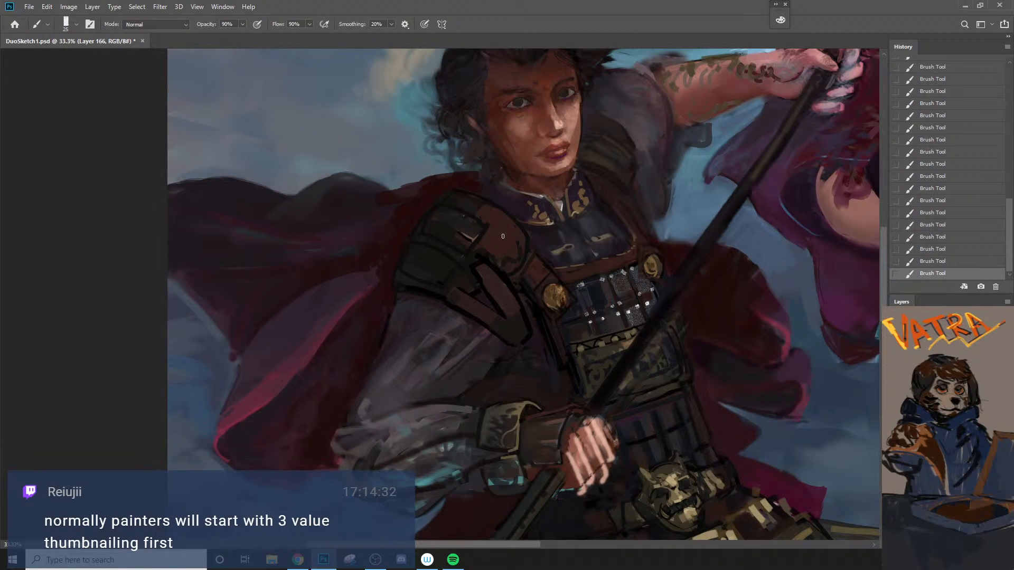
key(bracketright)
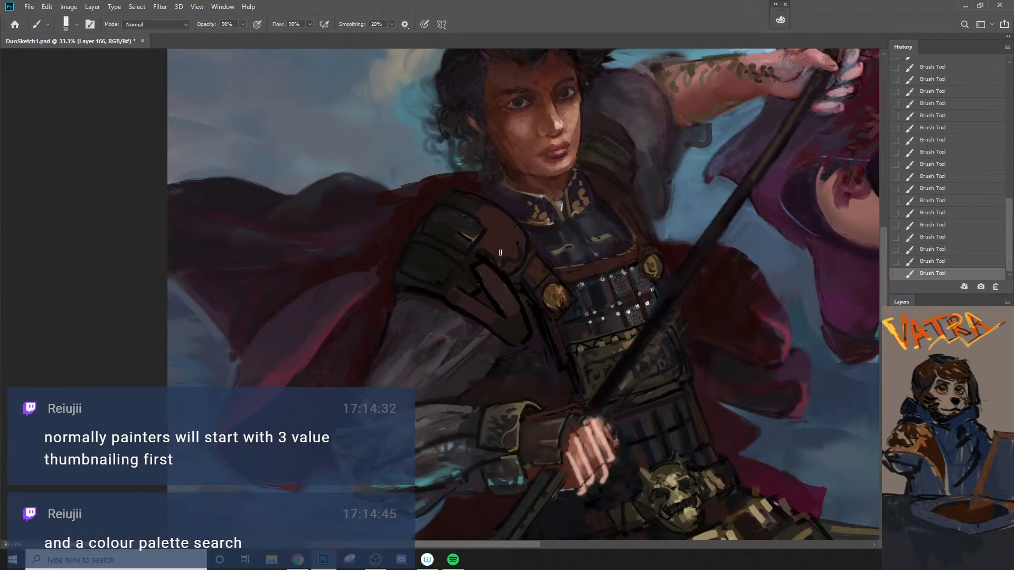
alt+click(496, 254)
drag(487, 249, 429, 256)
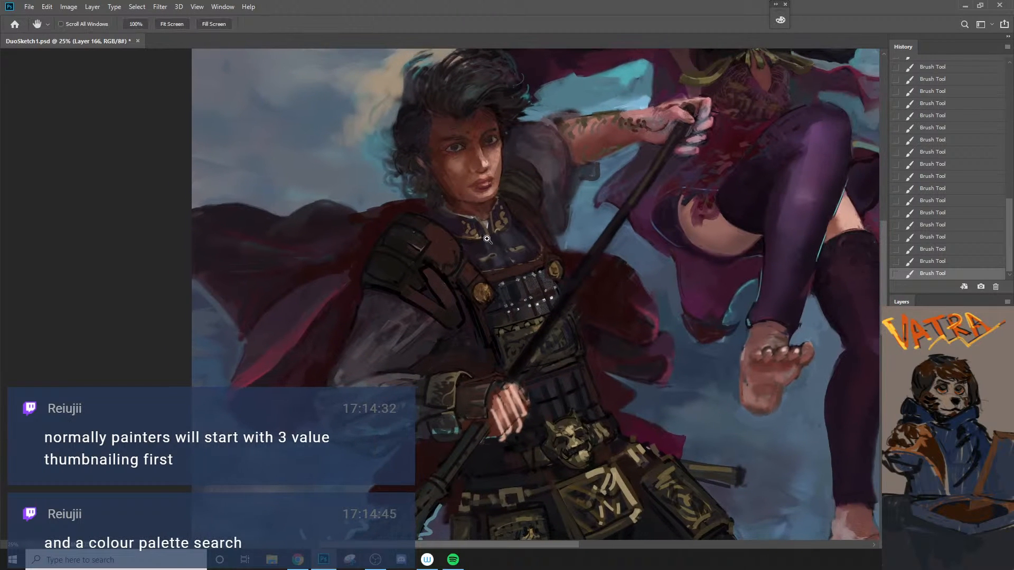
ctrl+click(434, 239)
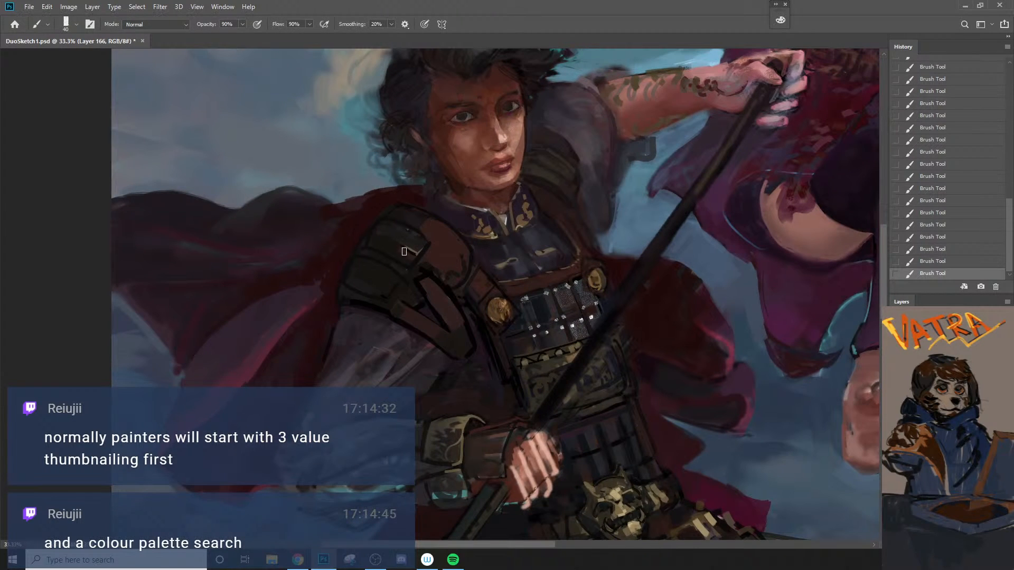
key(bracketright)
key(bracketright)
key(bracketright)
key(bracketright)
mouse_move(409, 259)
mouse_down()
mouse_move(407, 236)
mouse_move(423, 238)
mouse_up()
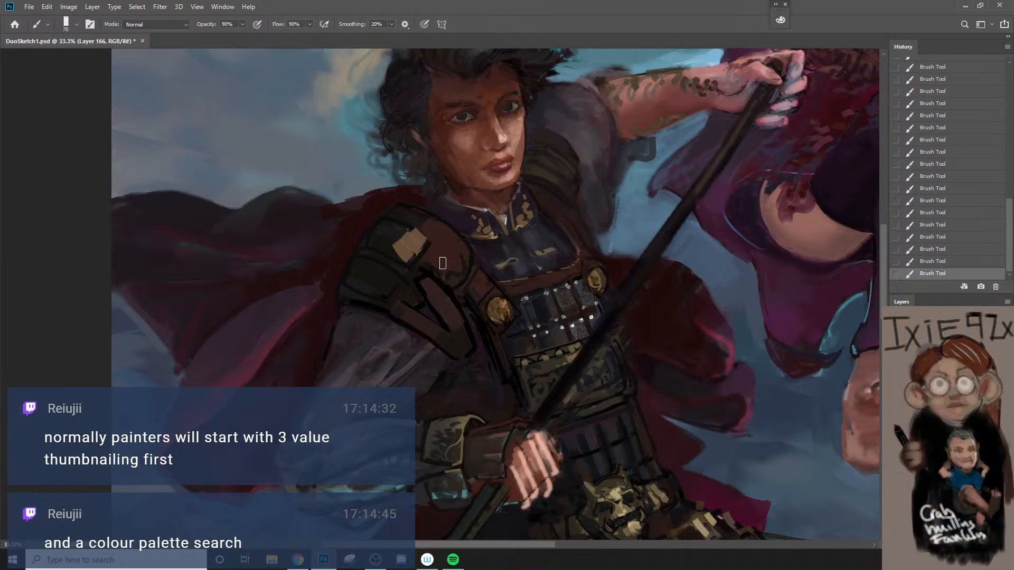
key(ctrl+z)
alt+click(389, 247)
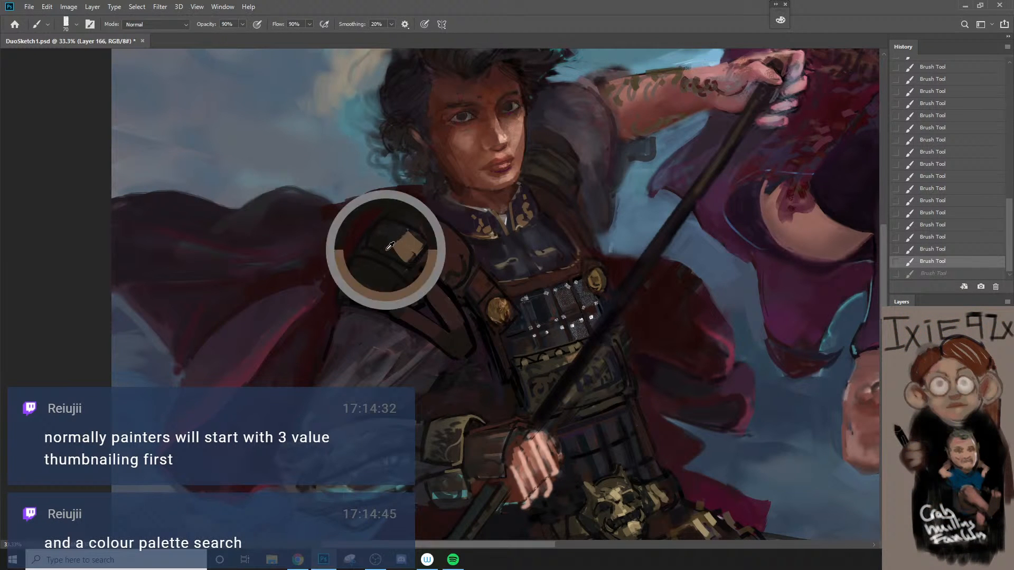
Step: Break the khaki patch on the upper shoulder plate into a swirling ornament with small dark strokes
key(bracketleft)
key(bracketleft)
key(bracketleft)
key(bracketleft)
key(bracketleft)
key(bracketleft)
drag(398, 256, 408, 249)
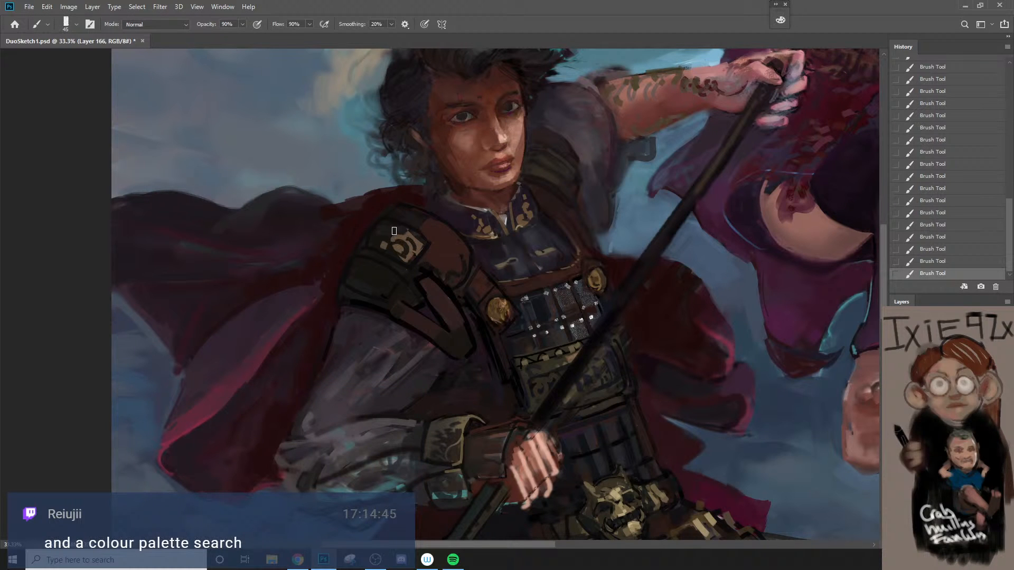
key(z)
alt+click(419, 272)
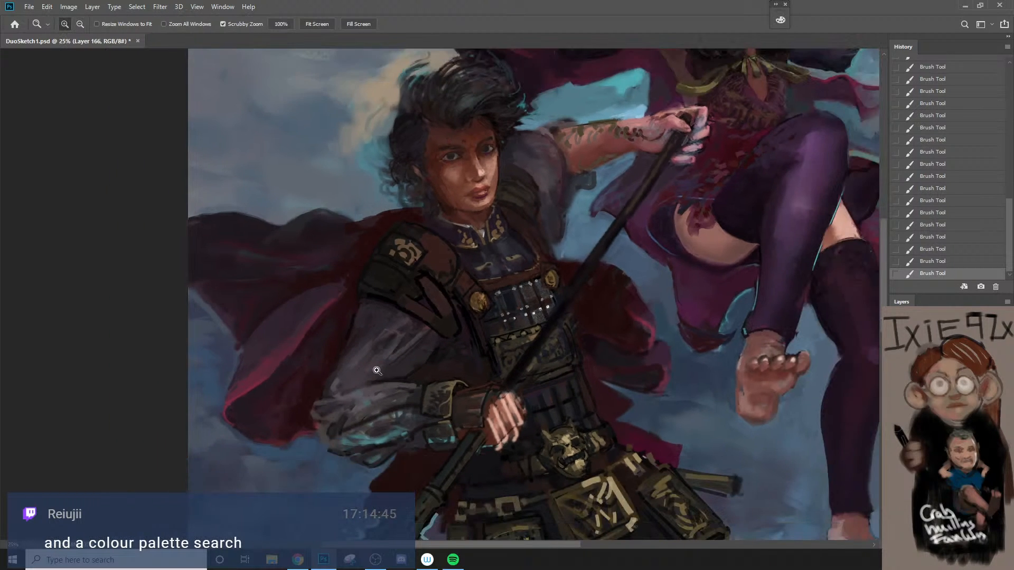
Step: Paint a matching khaki swirl ornament on the lower shoulder plate with 45 px and smaller brush strokes
click(405, 298)
key(b)
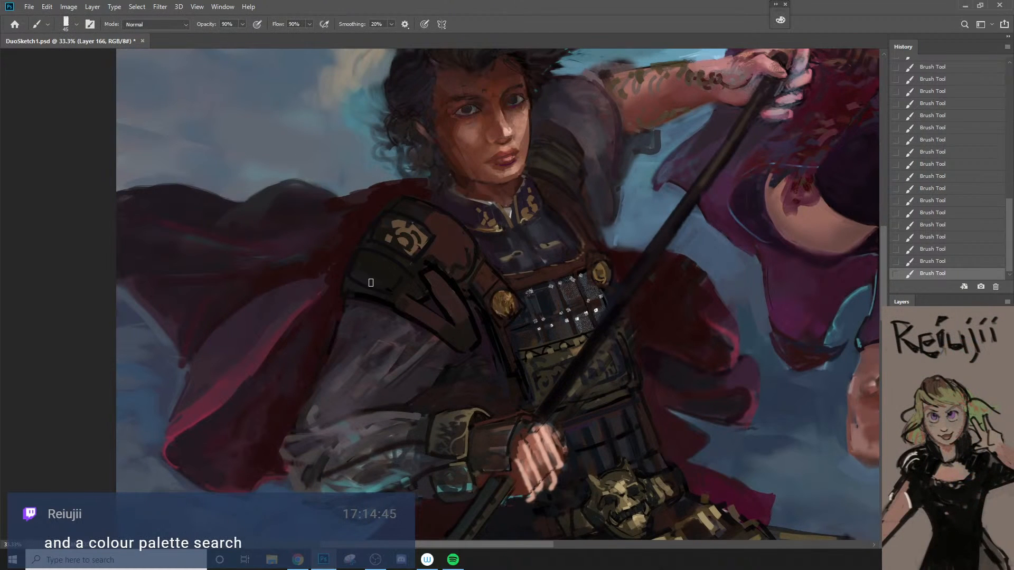
click(364, 281)
click(358, 277)
mouse_move(356, 281)
mouse_down()
mouse_move(386, 289)
mouse_move(391, 277)
mouse_up()
key(bracketleft)
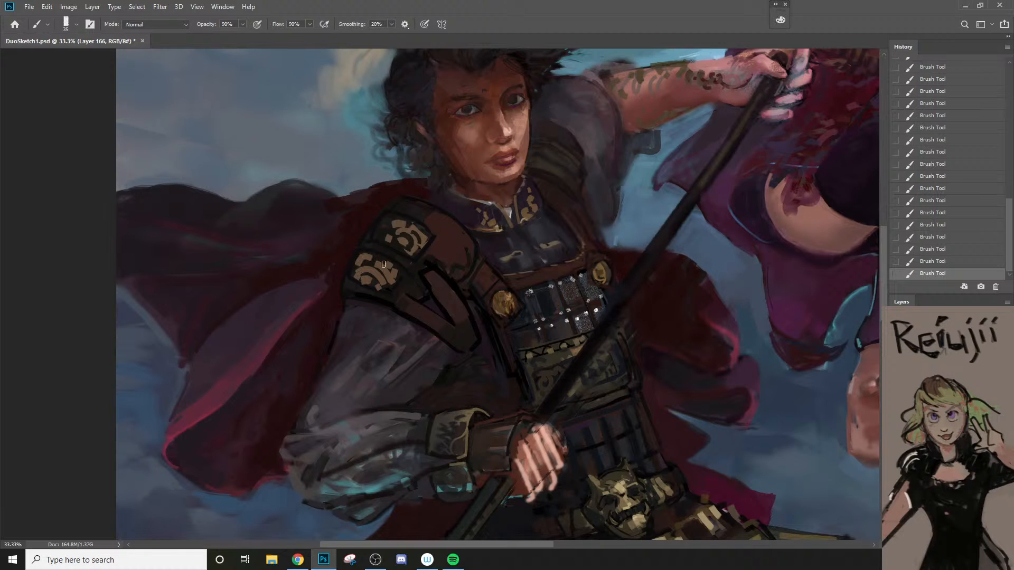
ctrl+alt+click(375, 337)
ctrl+alt+click(375, 337)
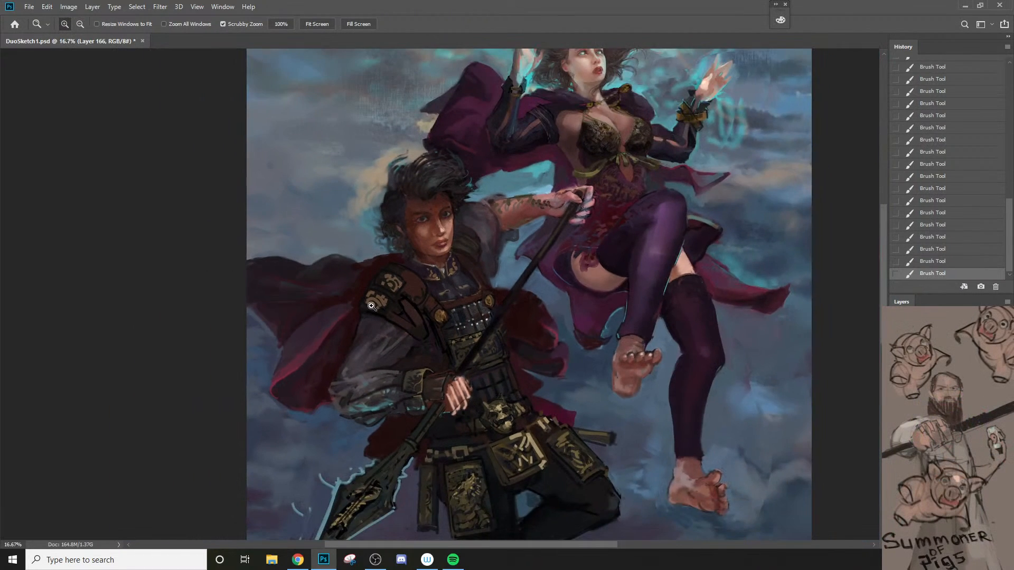
Step: Darken the outer side of the shoulder ornaments with soft strokes at 40% opacity
ctrl+click(369, 318)
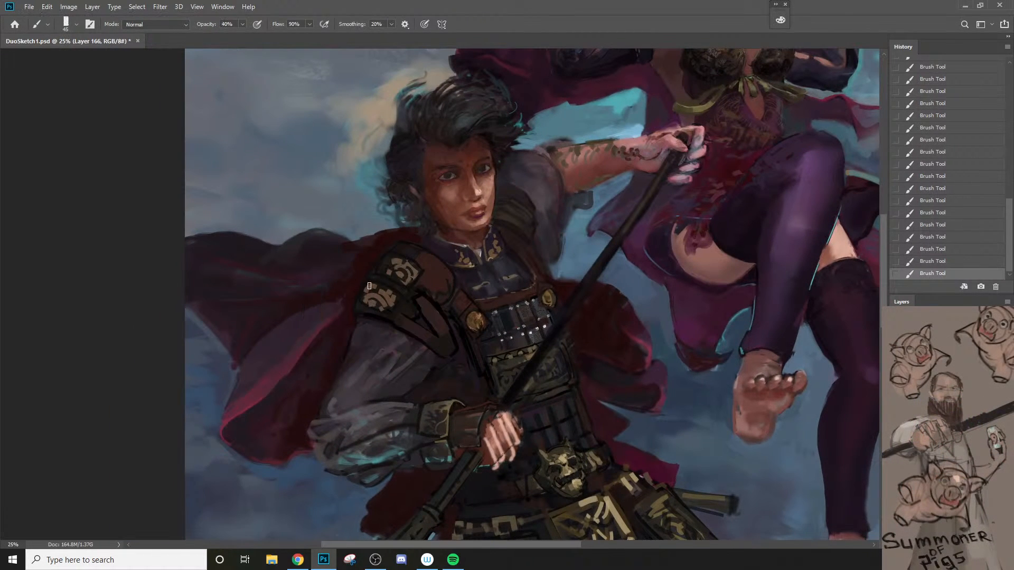
key(bracketright)
key(bracketright)
key(bracketright)
drag(369, 286, 363, 323)
drag(370, 287, 362, 314)
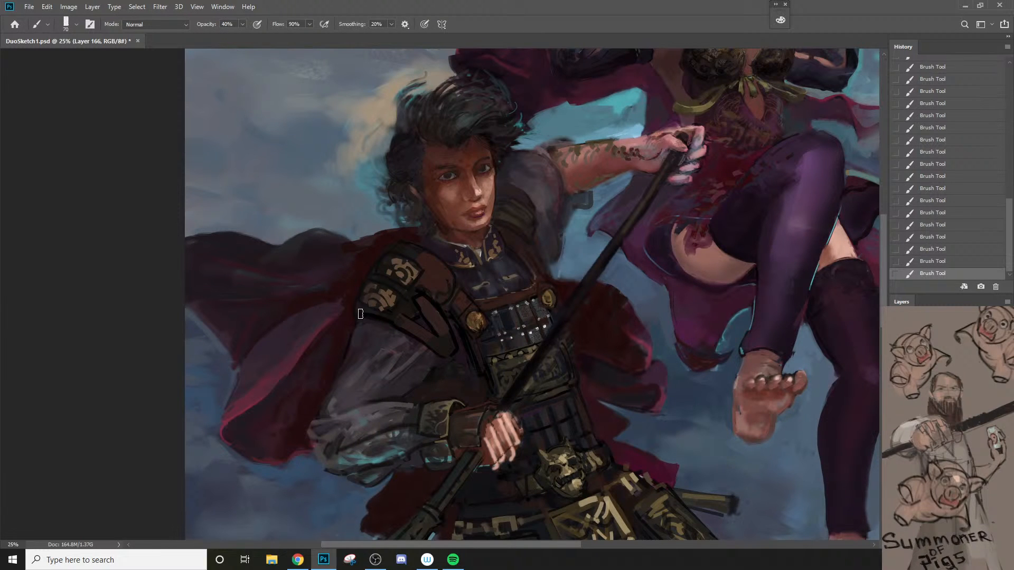
key(ctrl+space)
drag(347, 377, 332, 373)
drag(367, 320, 379, 287)
click(379, 287)
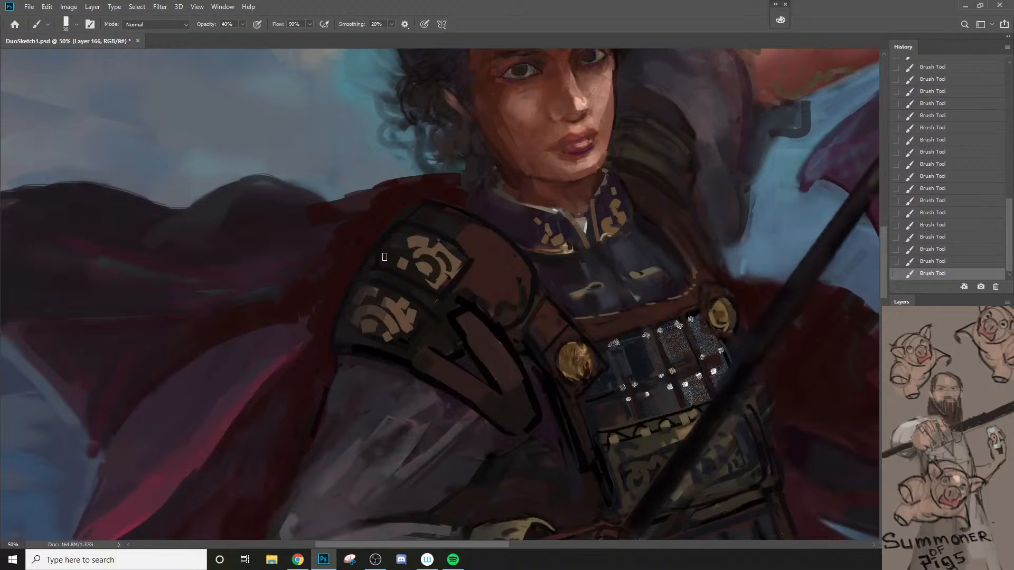
Step: Paint a dull khaki disc on the reddish brown shoulder plate at 70% brush opacity
key(bracketright)
key(7)
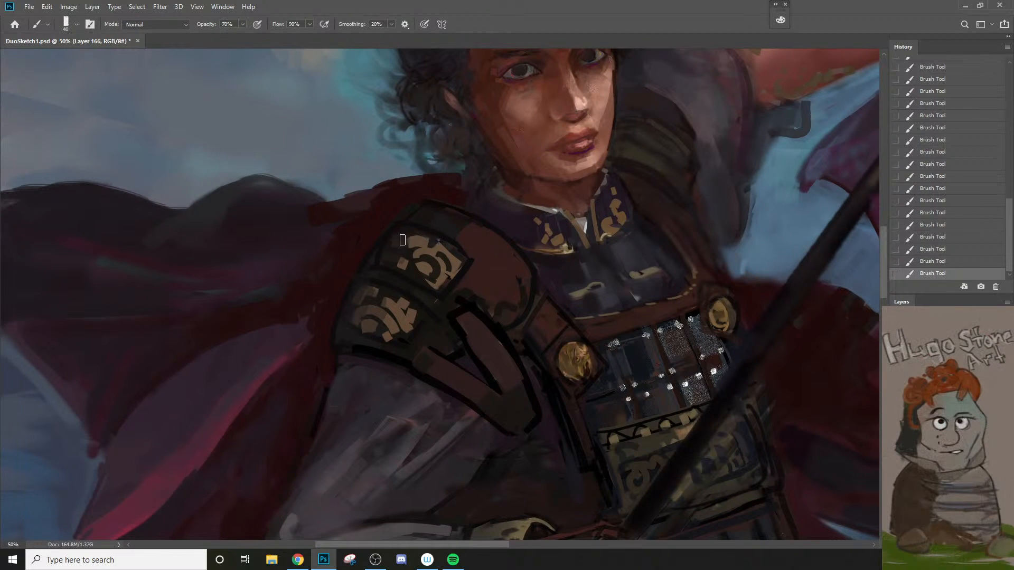
key(ctrl+space)
drag(409, 296, 390, 356)
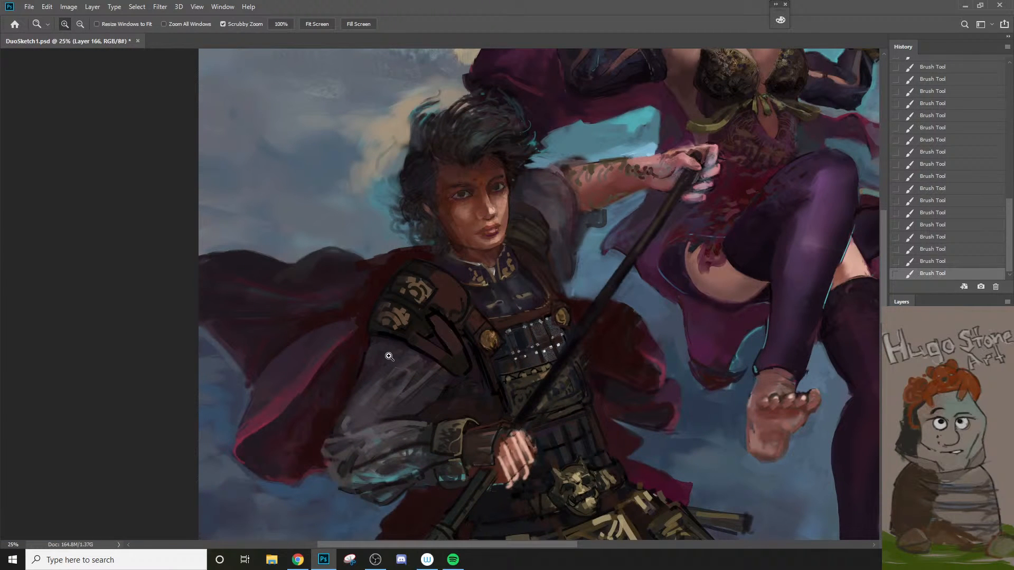
mouse_move(389, 357)
mouse_down()
mouse_move(446, 237)
mouse_move(429, 306)
mouse_up()
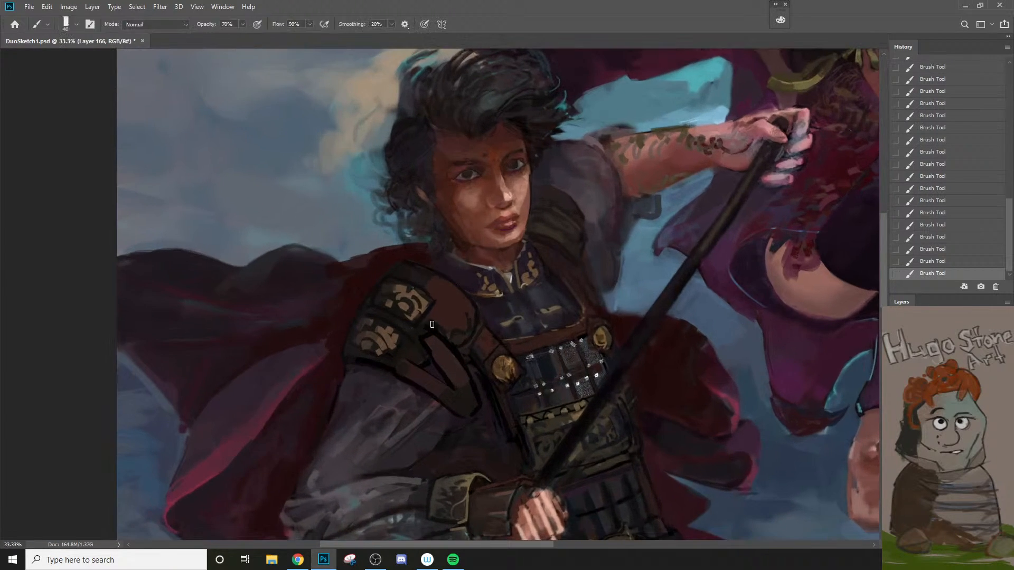
alt+click(406, 308)
drag(454, 310, 453, 316)
alt+click(417, 303)
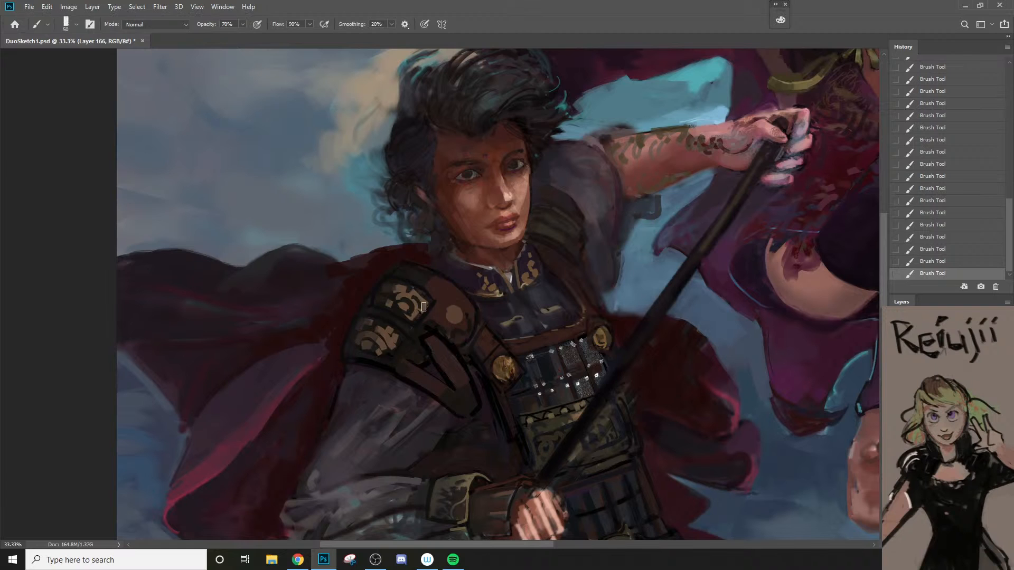
Step: Shape the khaki disc into a ringed round ornament with darker strokes, undoing the unwanted ones
key(bracketleft)
mouse_move(440, 319)
mouse_down()
mouse_move(452, 303)
mouse_move(468, 311)
mouse_move(457, 315)
mouse_up()
alt+click(428, 337)
key(ctrl+z)
drag(464, 299, 455, 301)
key(bracketright)
key(bracketright)
key(bracketright)
key(bracketright)
key(bracketright)
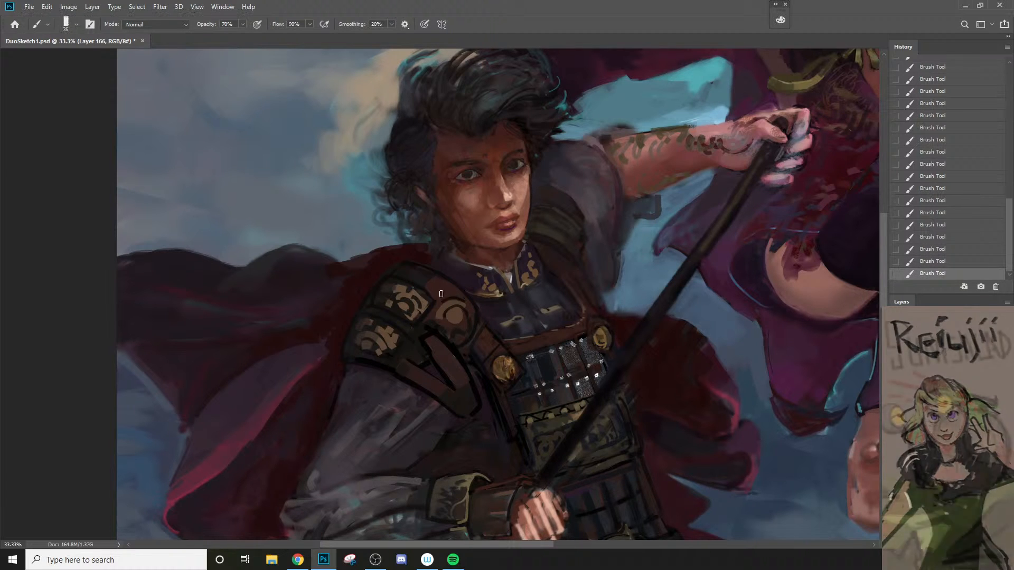
key(bracketright)
key(ctrl+z)
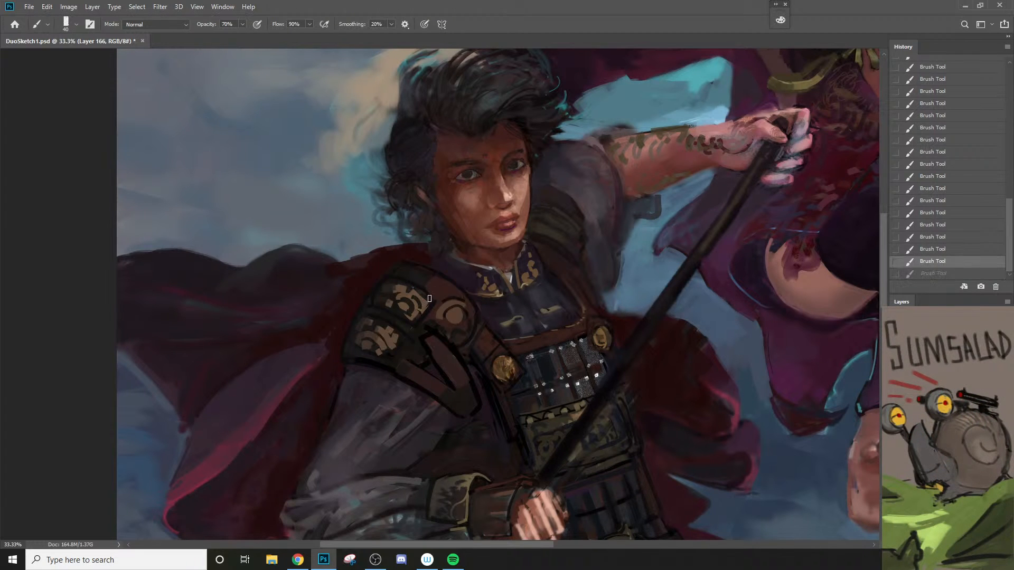
Step: Touch up the upper rim of the round ornament and the reddish brown plate above it
drag(444, 295, 462, 293)
right_click(488, 322)
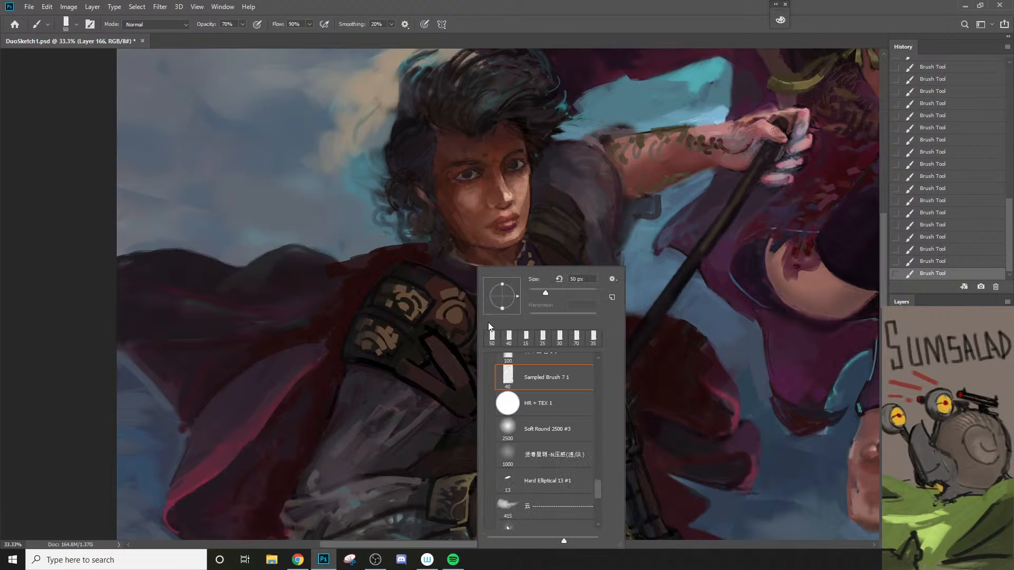
key(z)
alt+click(458, 343)
alt+click(467, 359)
click(471, 371)
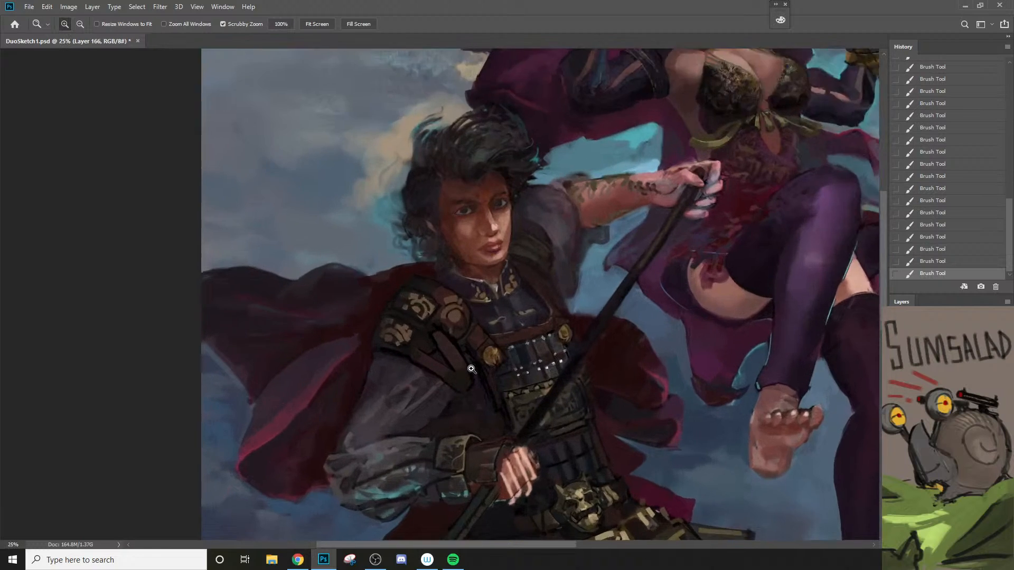
click(471, 369)
key(b)
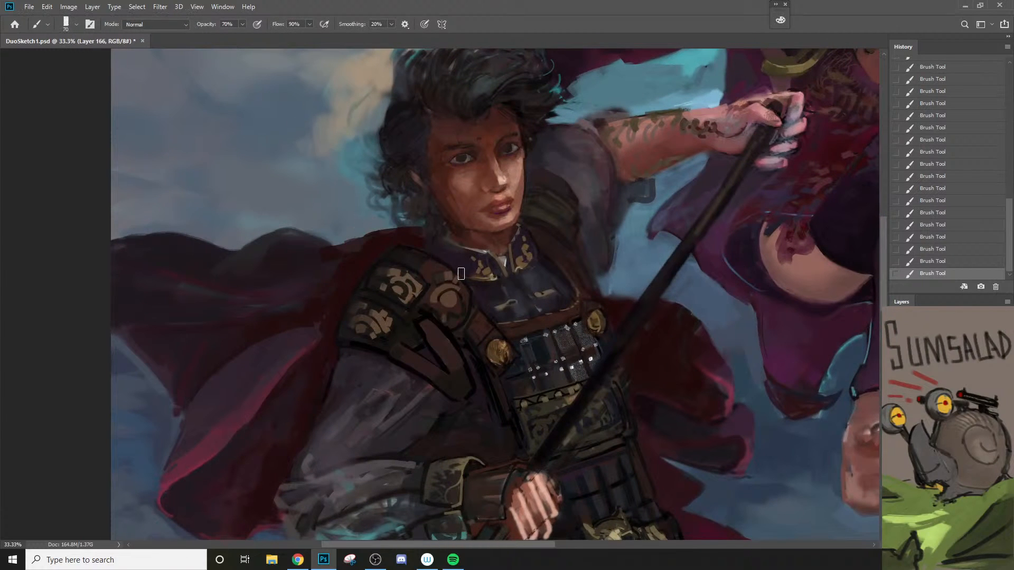
key(bracketleft)
key(bracketleft)
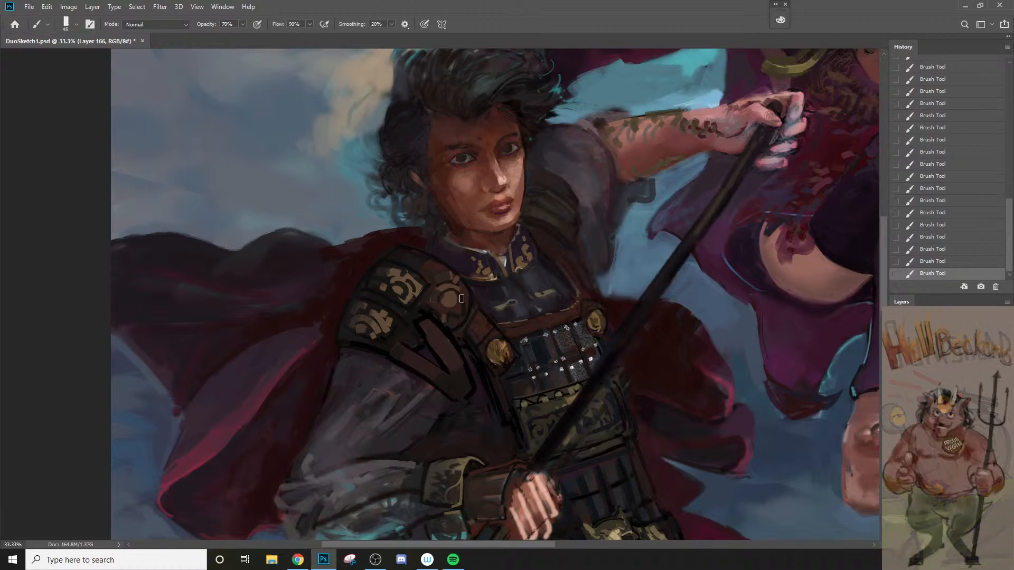
Step: Set the foreground color to light brown #9c775f and brighten the center of the round shoulder ornament
key(n)
drag(608, 218, 615, 201)
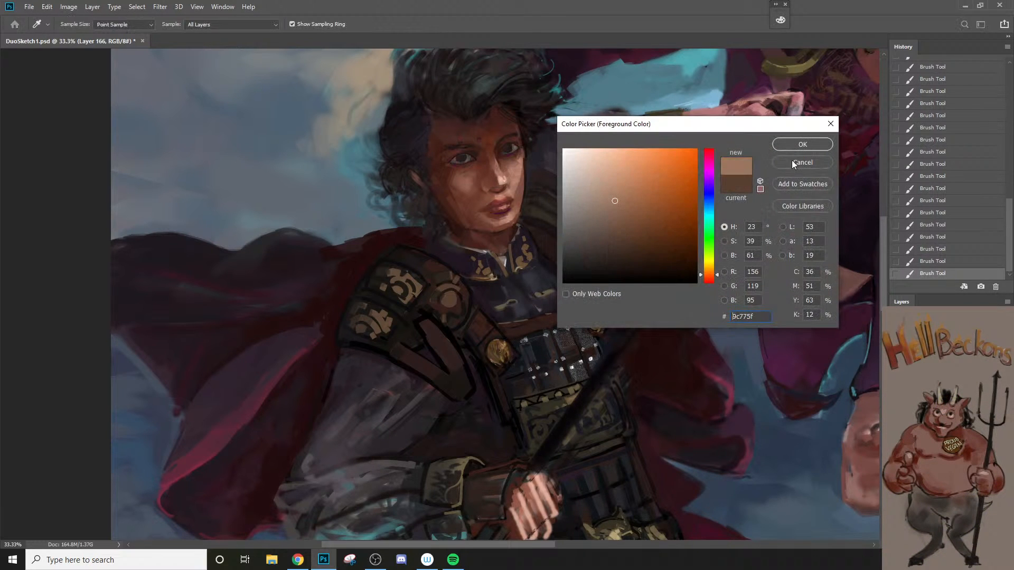
click(792, 161)
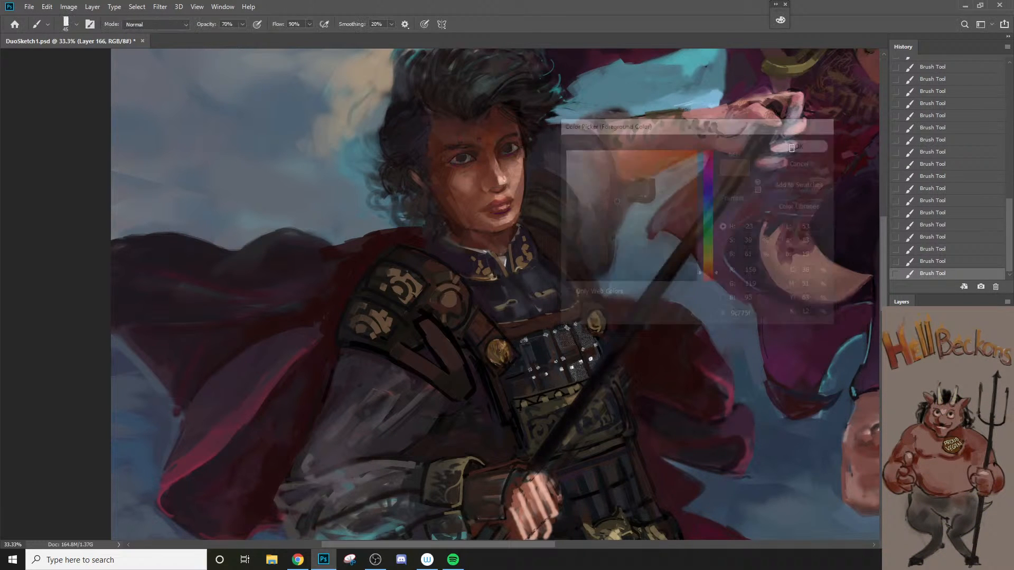
click(449, 297)
key(bracketleft)
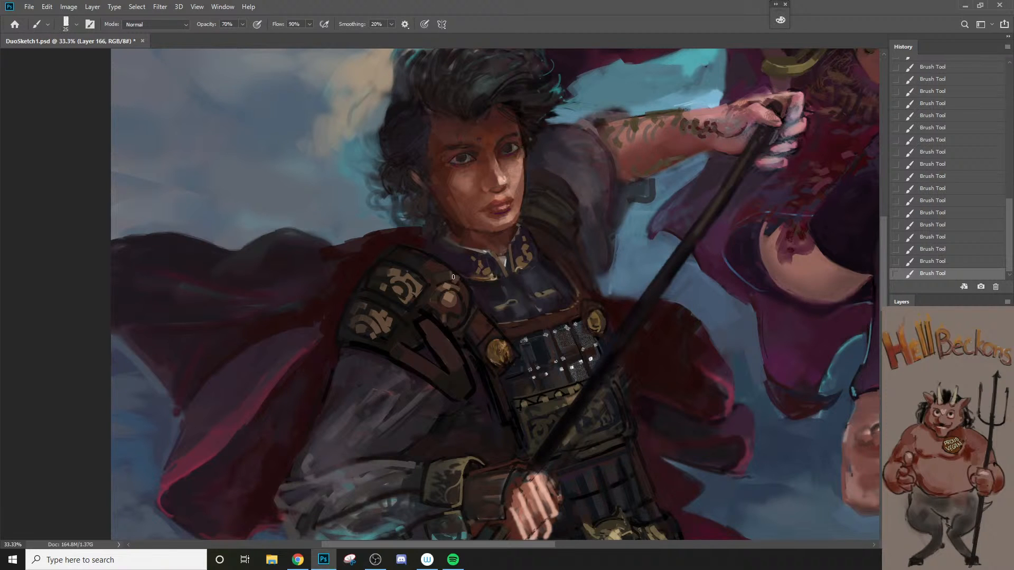
Step: Pick a lighter tint of the brown and dab small highlights onto the round shoulder ornament with a finer brush
key(n)
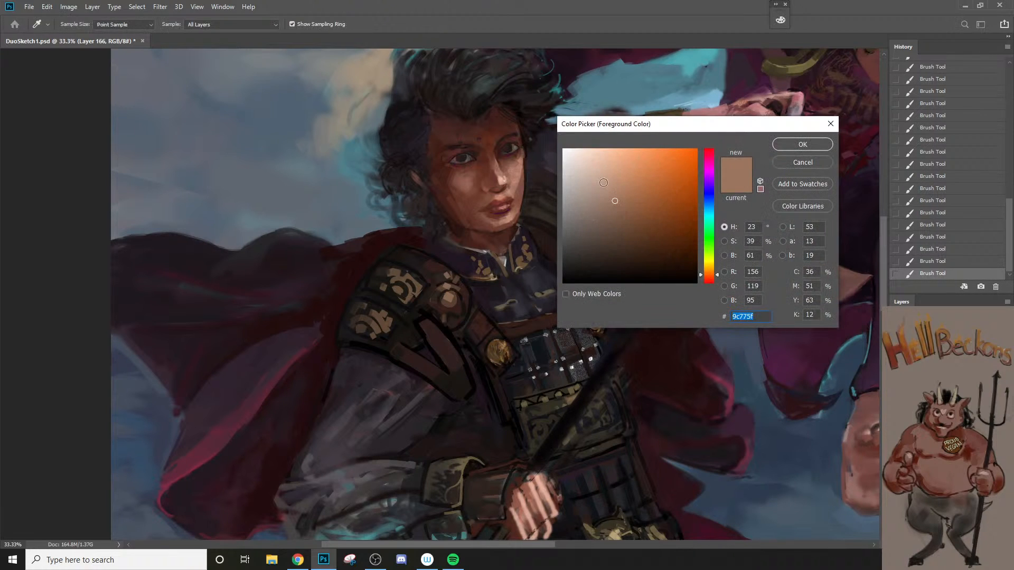
click(603, 181)
click(787, 146)
key(bracketleft)
key(bracketleft)
key(bracketleft)
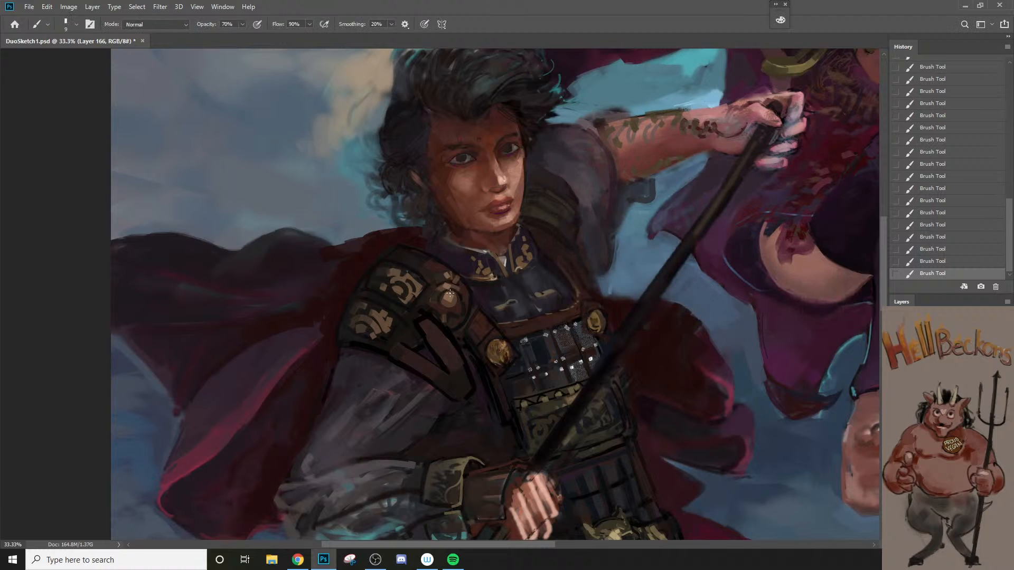
key(bracketleft)
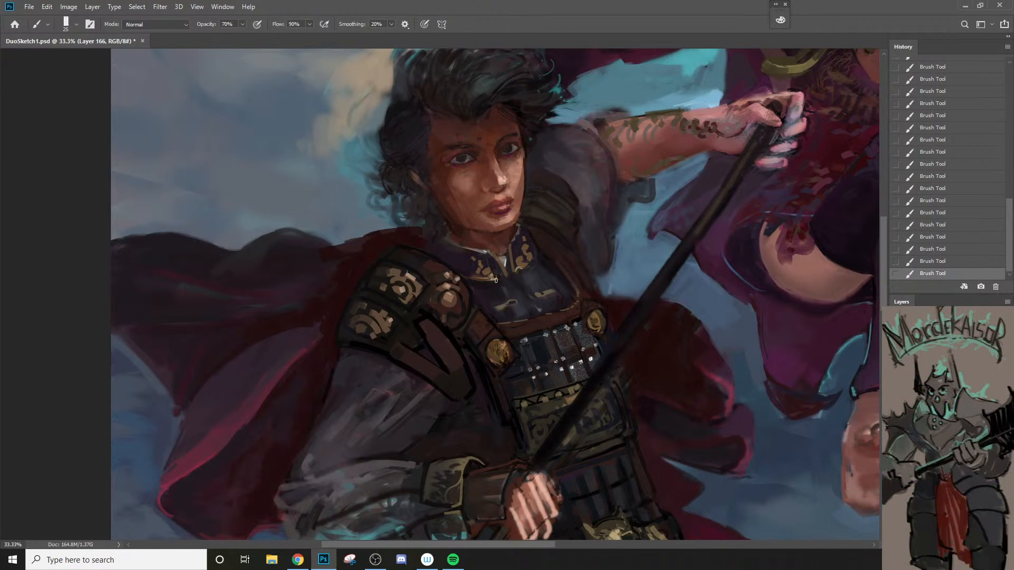
Step: Touch up the purple collar and its gold ornament beside the near shoulder with small strokes
key(bracketleft)
key(bracketright)
alt+click(489, 269)
drag(486, 261, 492, 265)
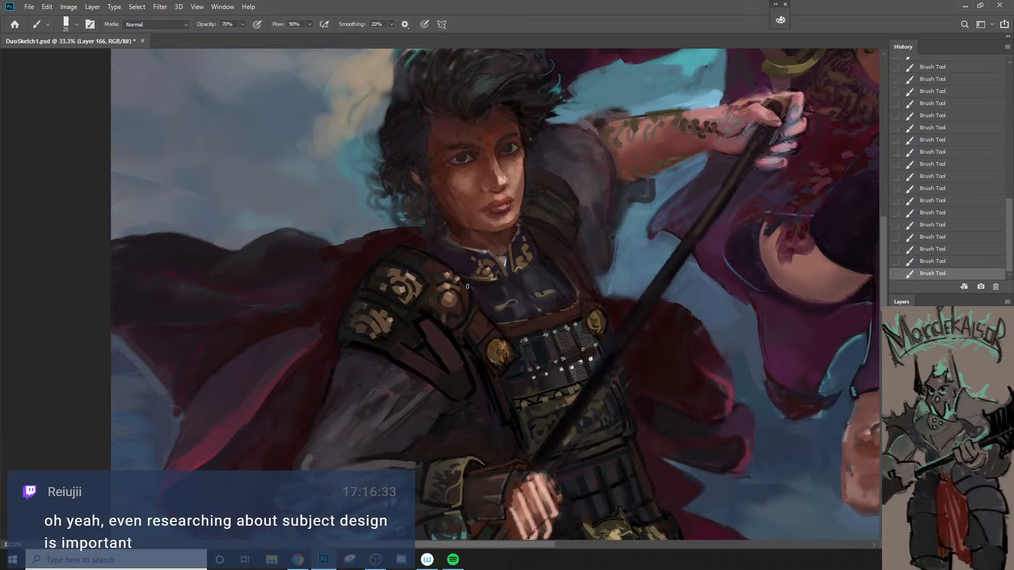
key(z)
key(ctrl+0)
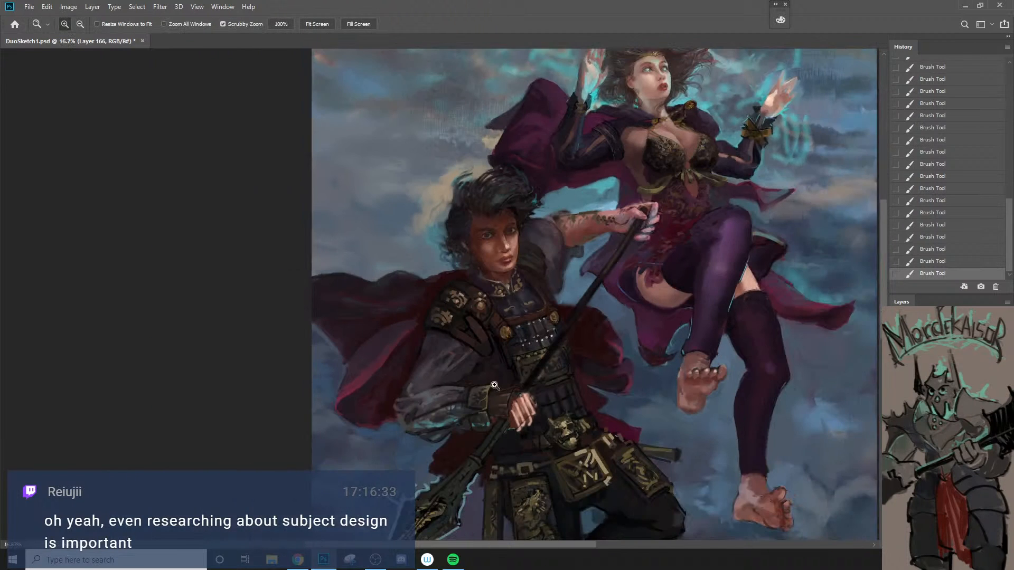
click(503, 306)
click(503, 307)
key(b)
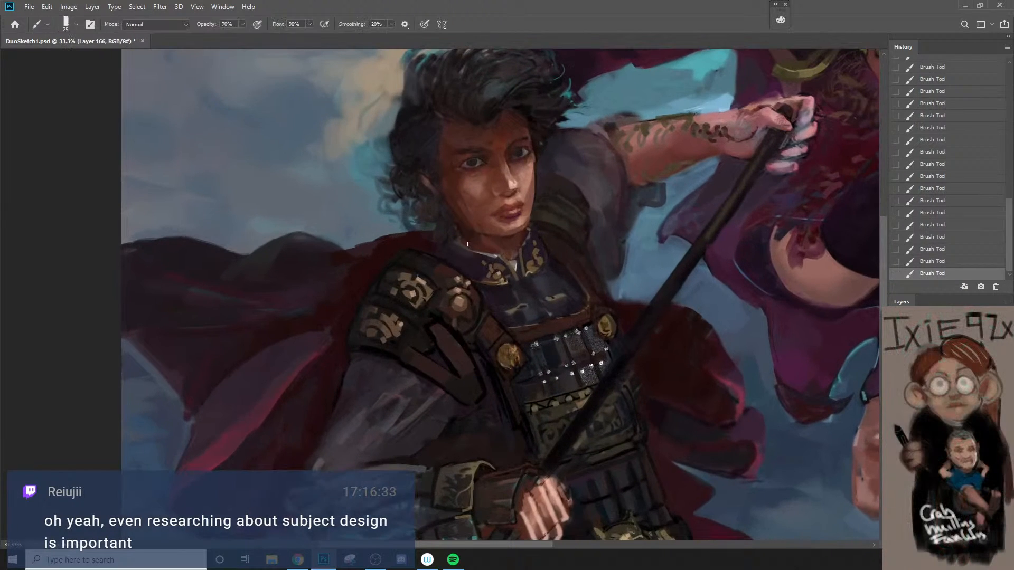
alt+click(478, 258)
key(bracketright)
key(bracketright)
key(z)
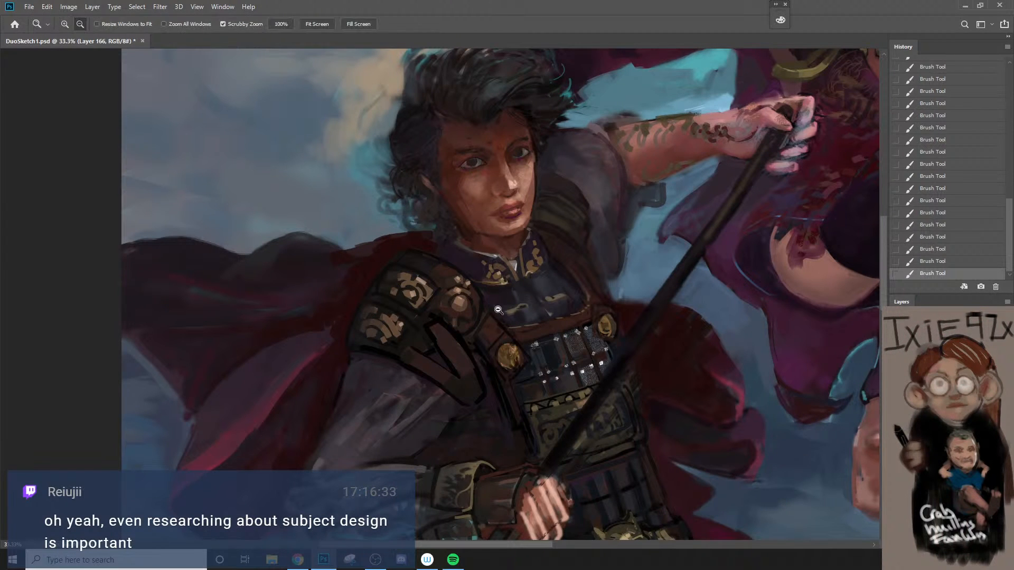
Step: Refine the upper and outer edges of the near shoulder armor and the sleeve below at 80% brush opacity, undoing a stray stroke
alt+click(497, 307)
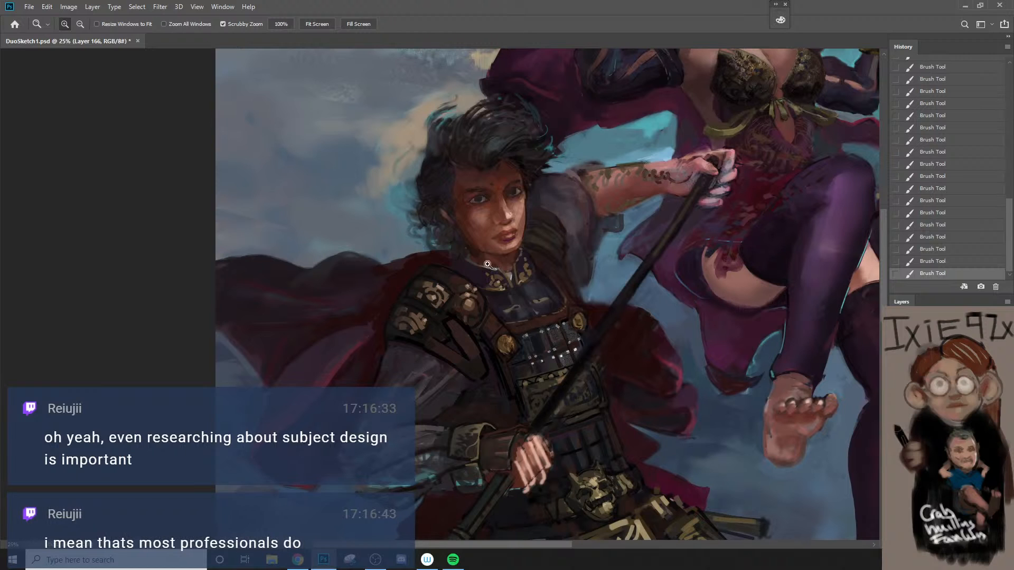
key(b)
alt+click(446, 260)
alt+click(435, 266)
key(bracketright)
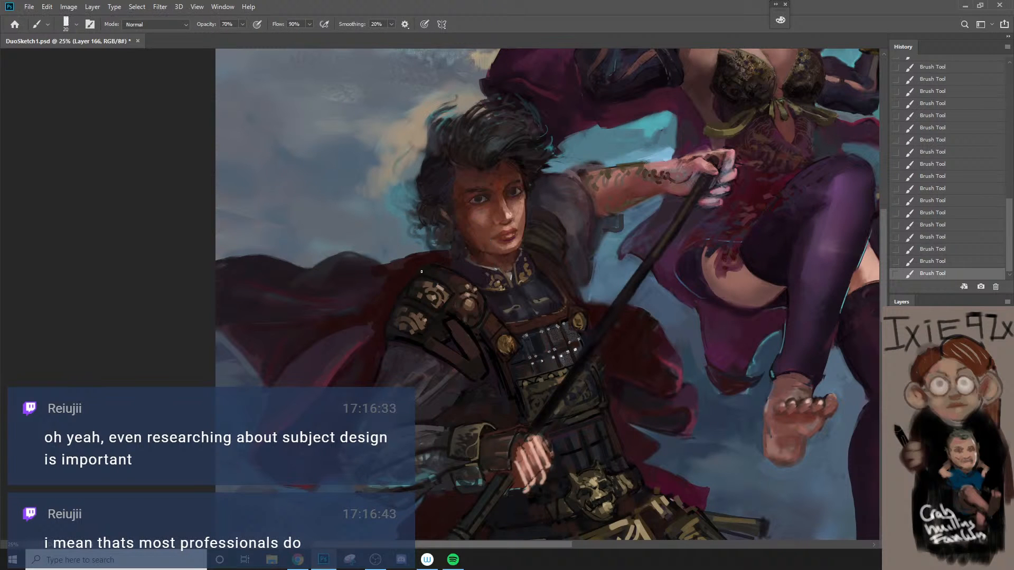
alt+click(434, 264)
key(8)
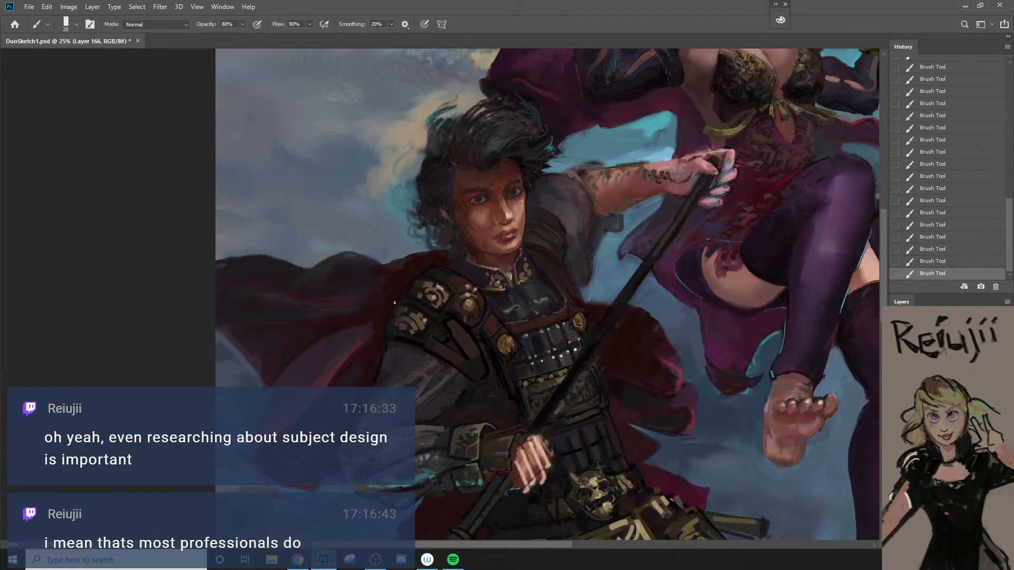
key(ctrl+z)
key(bracketleft)
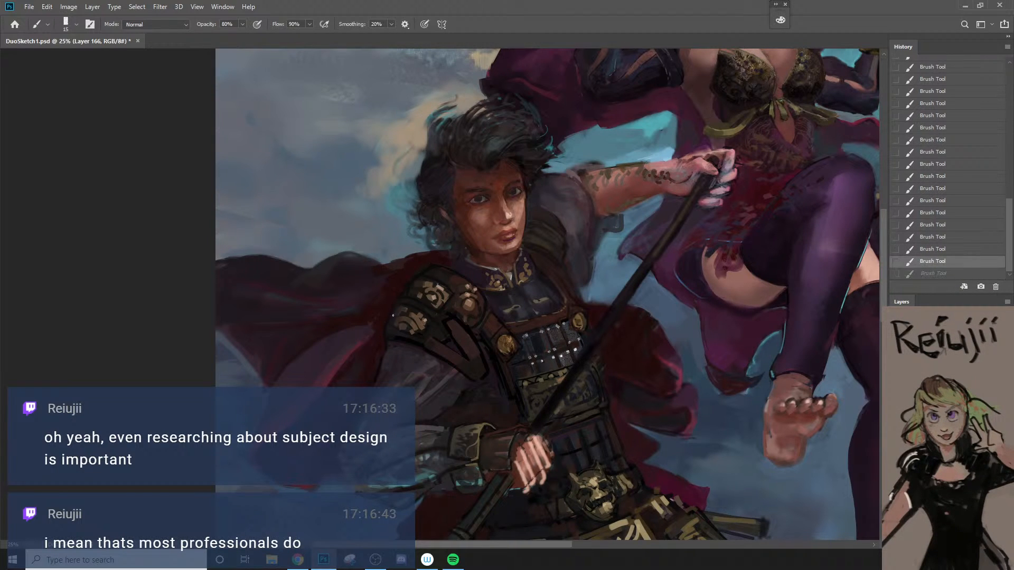
drag(393, 315, 387, 328)
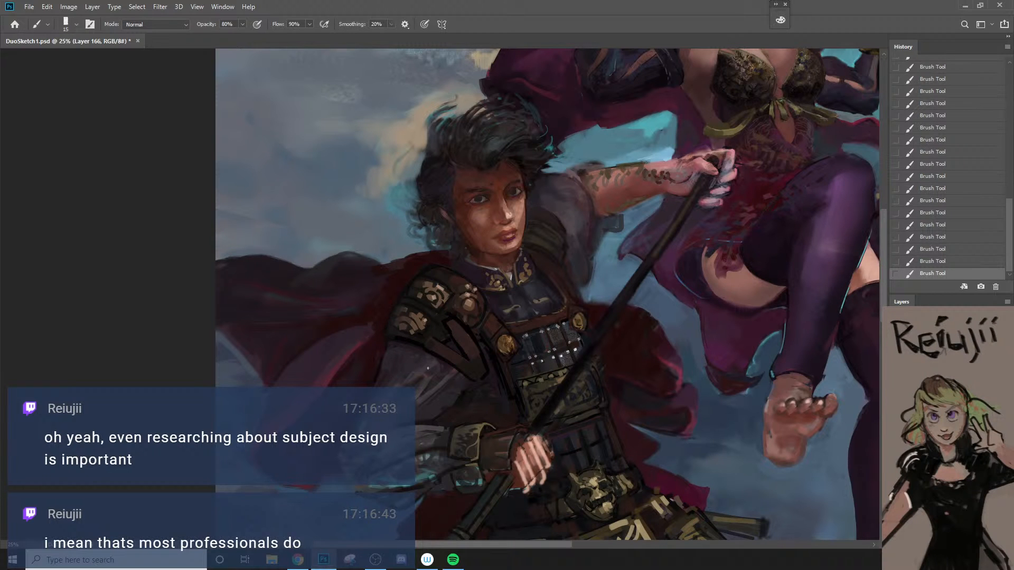
alt+click(426, 367)
drag(423, 373, 428, 356)
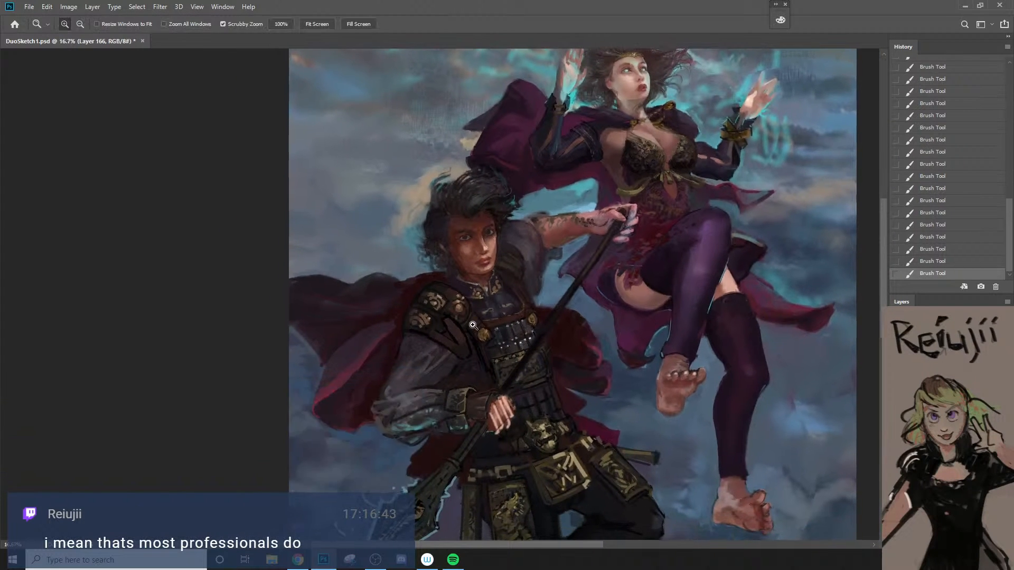
Step: Darken the brown strap on the near shoulder armor and the chest band with a larger brush
click(473, 326)
click(473, 326)
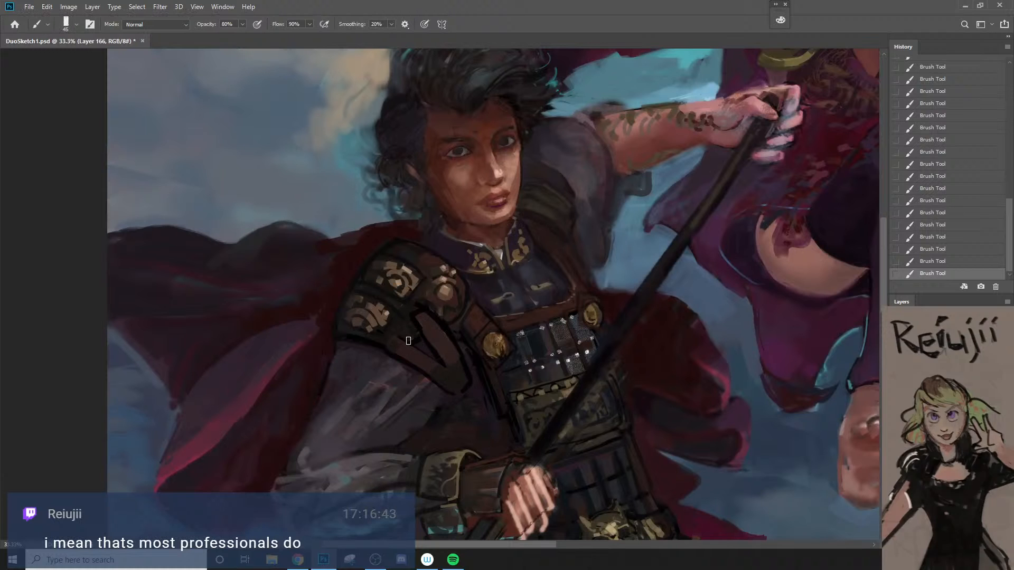
key(bracketright)
key(bracketright)
key(bracketright)
key(bracketright)
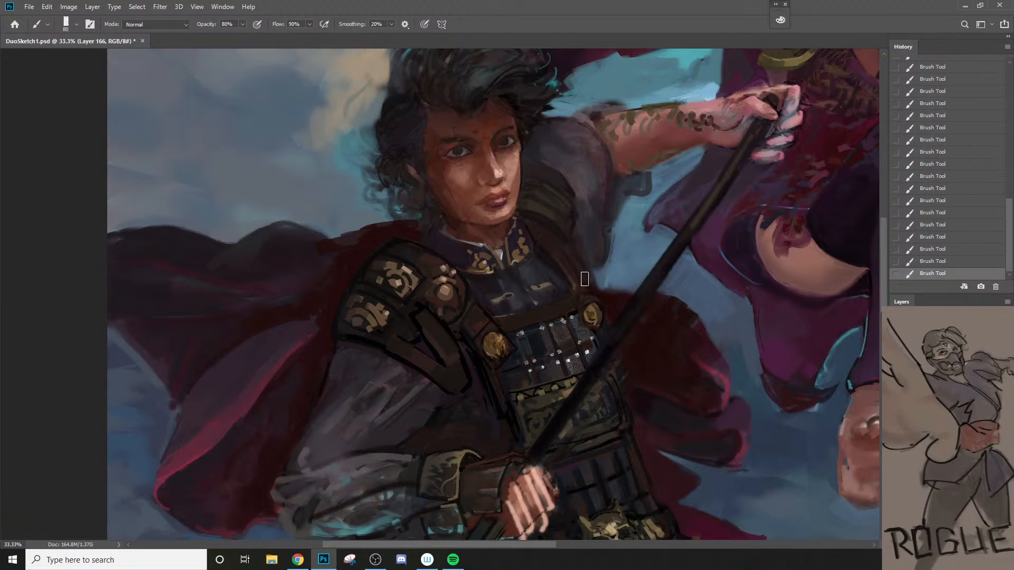
Step: Paint a stroke in the sampled face skin tone along the far chest strap and fade it to 44% opacity
alt+click(517, 168)
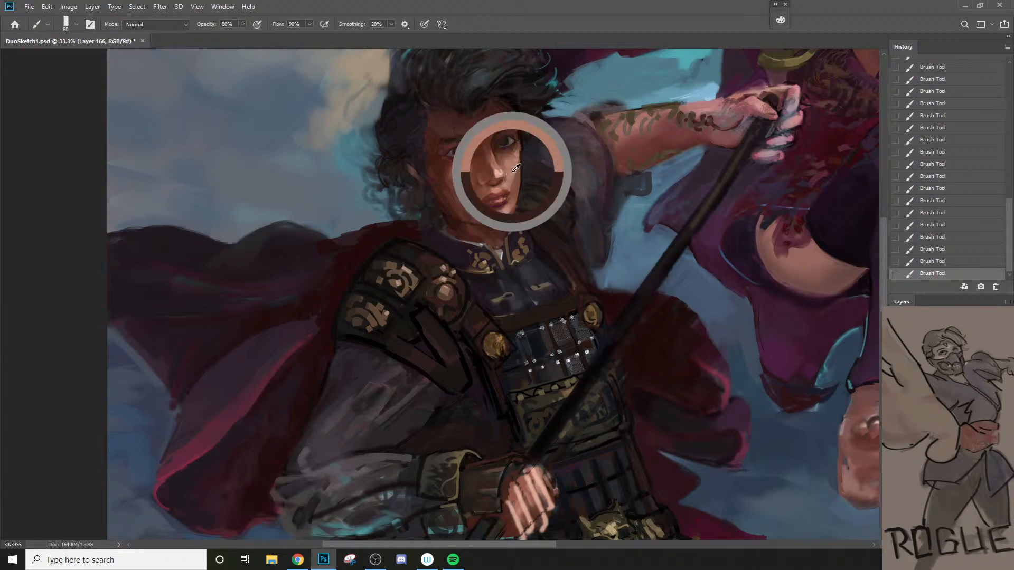
key(bracketleft)
key(bracketleft)
drag(543, 242, 575, 304)
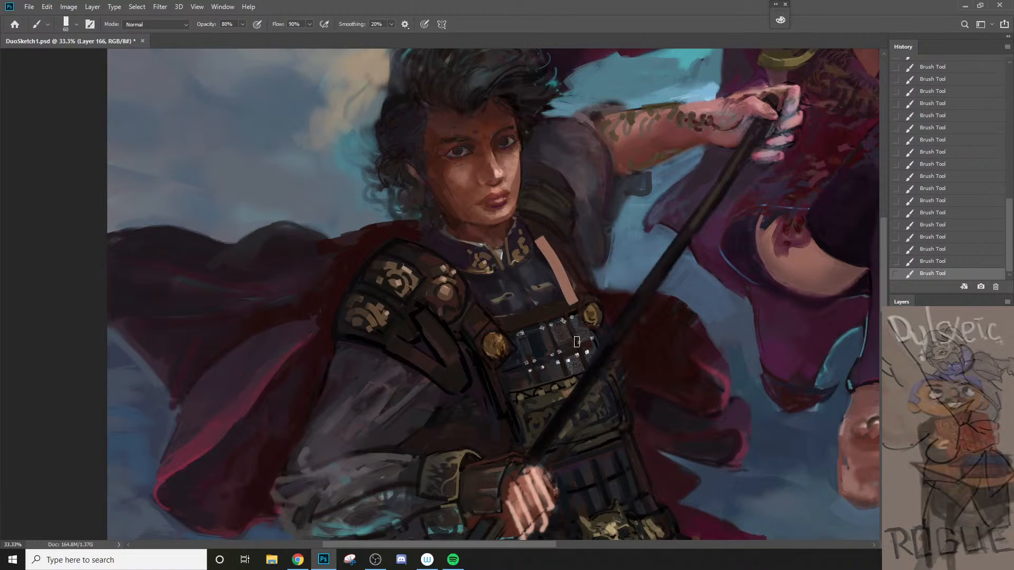
key(ctrl+shift+f)
text(44)
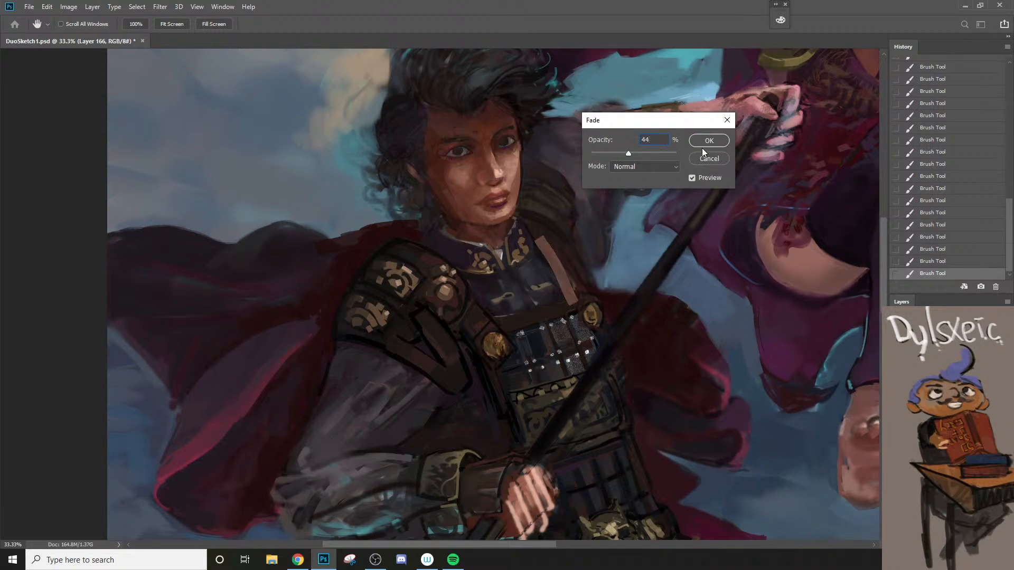
click(705, 141)
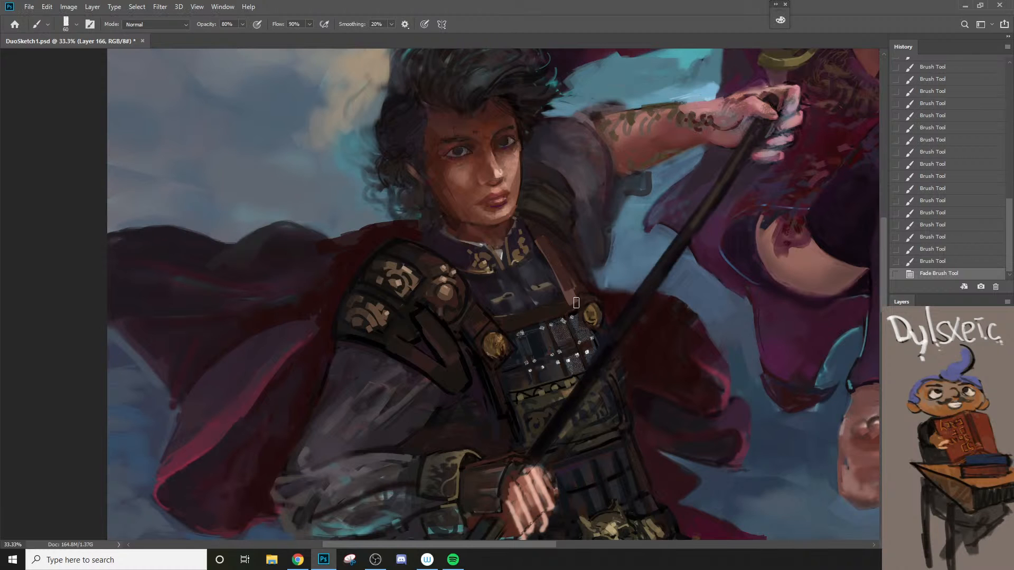
Step: Touch up the lower end of the far chest strap where it meets the gold button
key(bracketleft)
mouse_move(576, 303)
mouse_down()
mouse_move(580, 295)
mouse_move(581, 307)
mouse_up()
ctrl+alt+click(589, 343)
drag(589, 358, 589, 331)
ctrl+click(588, 331)
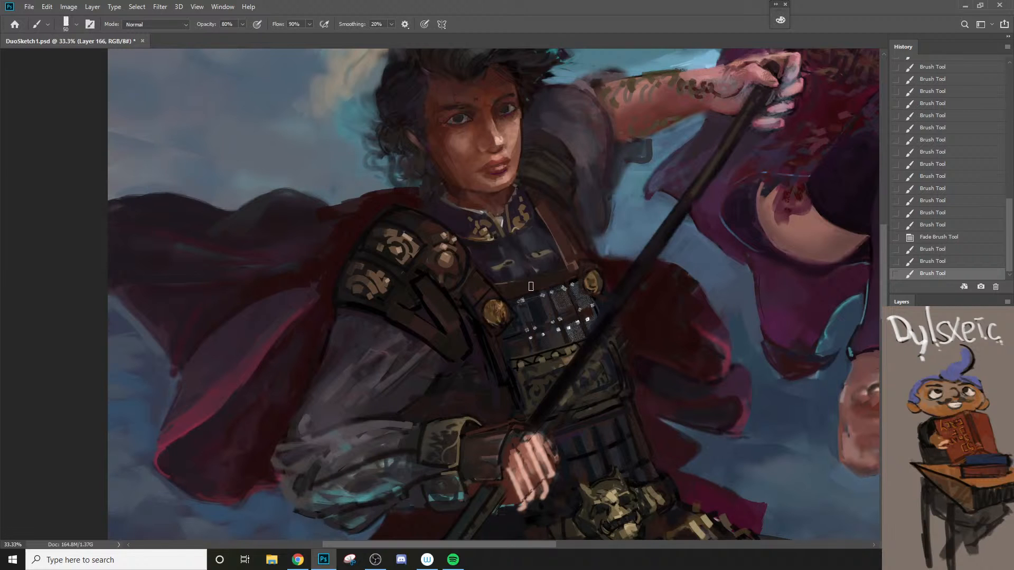
Step: Repaint the far gold button as a cleaner round disc using gold sampled from the near button
alt+click(500, 310)
key(bracketleft)
mouse_move(583, 280)
mouse_down()
mouse_move(601, 288)
mouse_move(590, 274)
mouse_move(592, 296)
mouse_move(602, 273)
mouse_up()
alt+click(602, 286)
key(bracketleft)
key(bracketleft)
key(bracketleft)
key(bracketleft)
key(bracketleft)
key(bracketright)
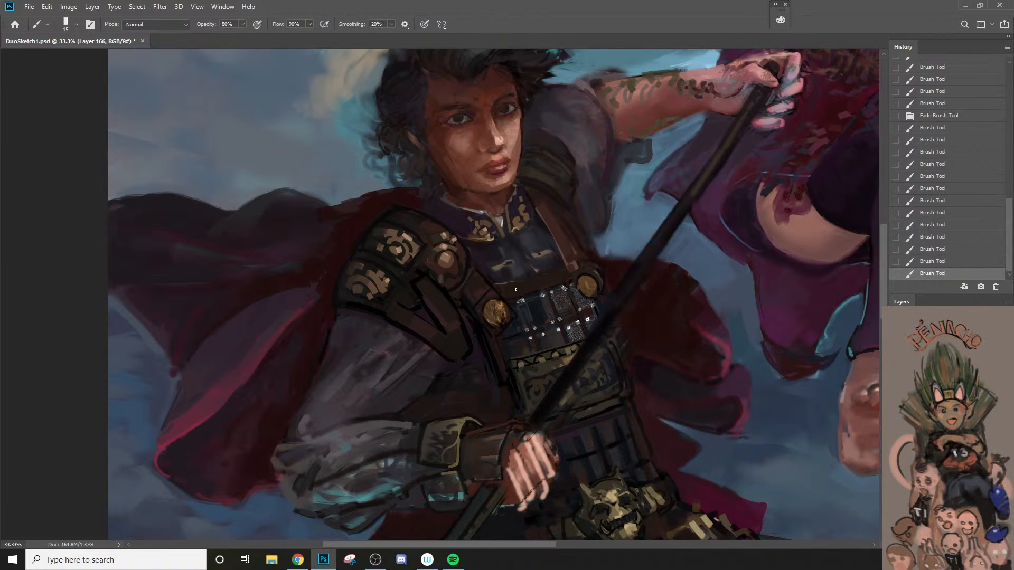
Step: Define the upper edge of the brown chest band with thin strokes, undoing the unwanted one
key(bracketleft)
drag(507, 286, 583, 259)
key(ctrl+z)
key(z)
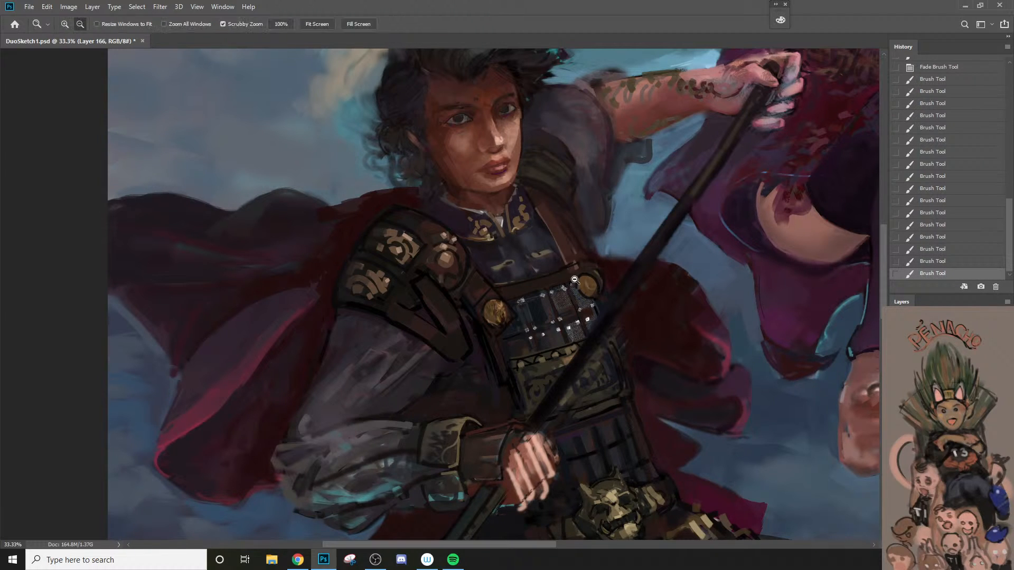
Step: Add a small accent stroke to the lower part of the far chest strap just above the gold button
alt+click(574, 280)
click(579, 272)
key(b)
key(bracketright)
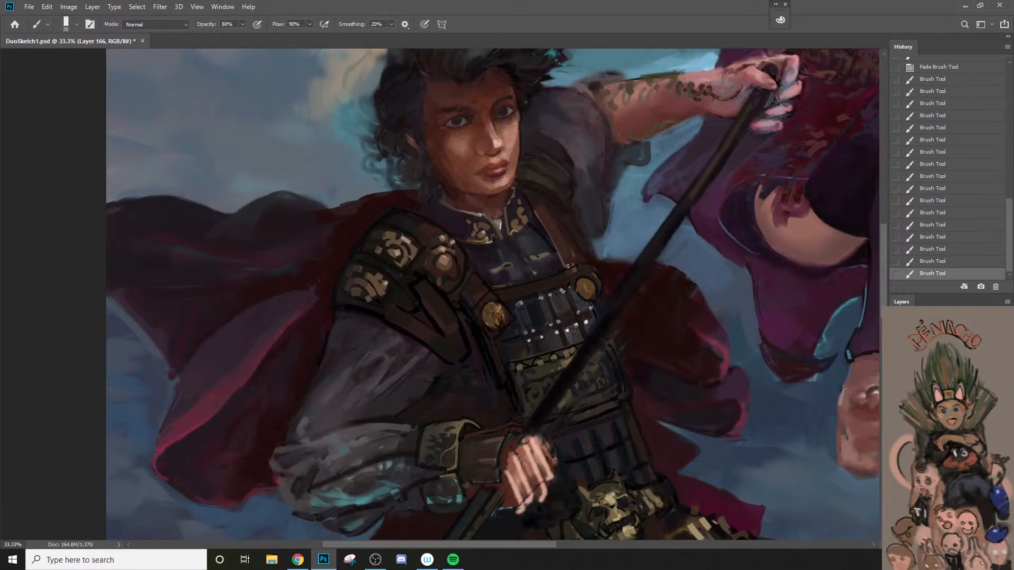
drag(565, 264, 561, 252)
key(z)
alt+click(582, 260)
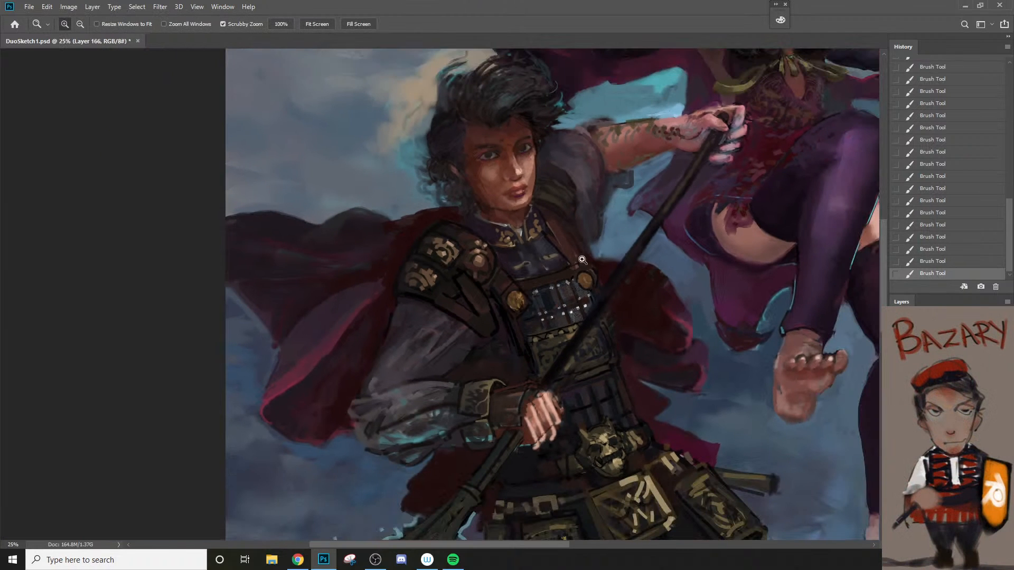
Step: Sharpen both long edges of the far chest strap with strokes running down to the gold button
key(b)
key(z)
alt+click(575, 199)
click(558, 224)
key(b)
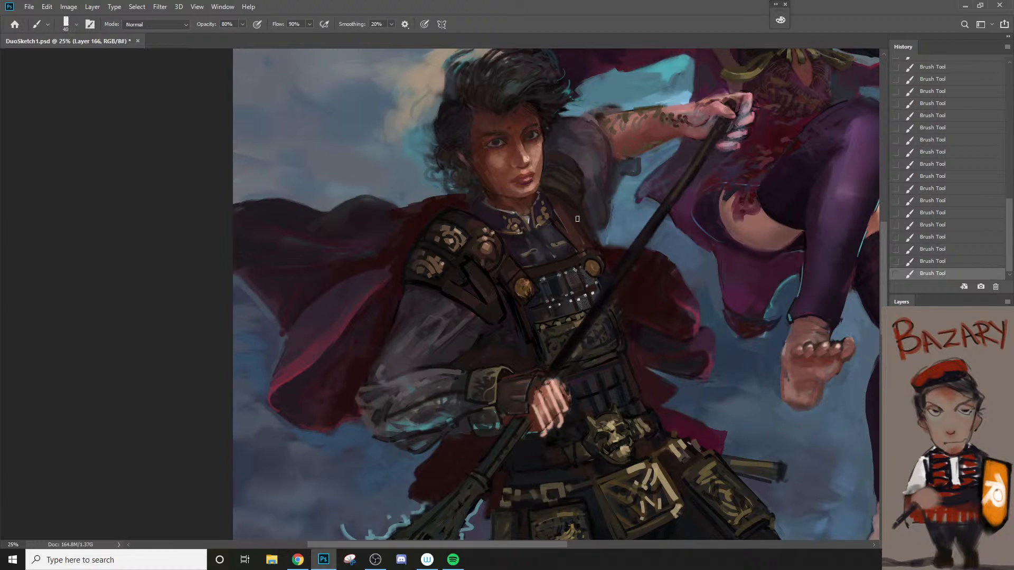
key(bracketleft)
drag(581, 223, 608, 260)
drag(560, 222, 583, 261)
Step: Undo the last strap stroke and blend the reddish highlight along the inner side of the far chest strap
key(z)
click(598, 254)
key(b)
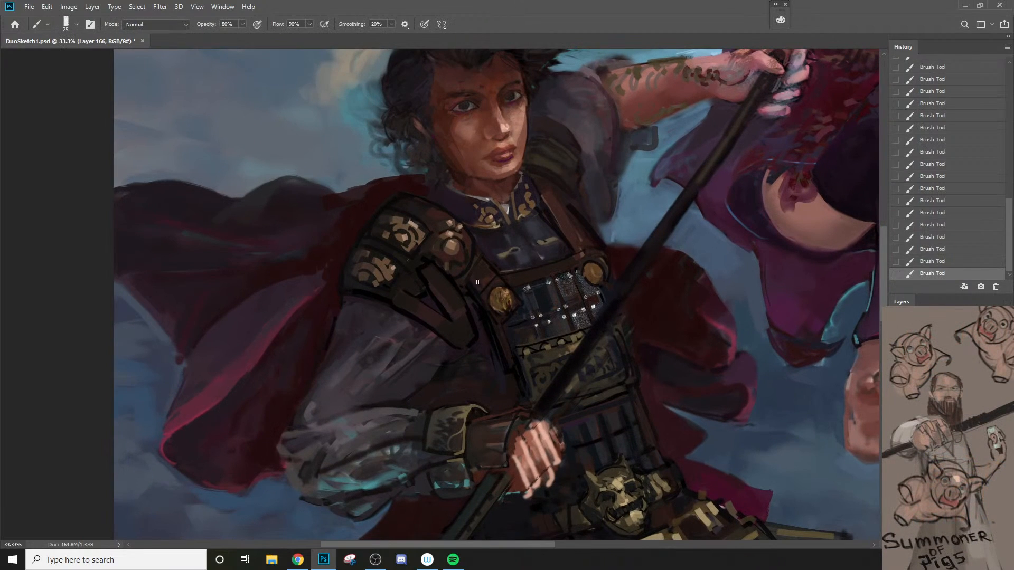
key(bracketright)
key(ctrl+z)
key(bracketright)
drag(559, 226, 573, 251)
key(bracketright)
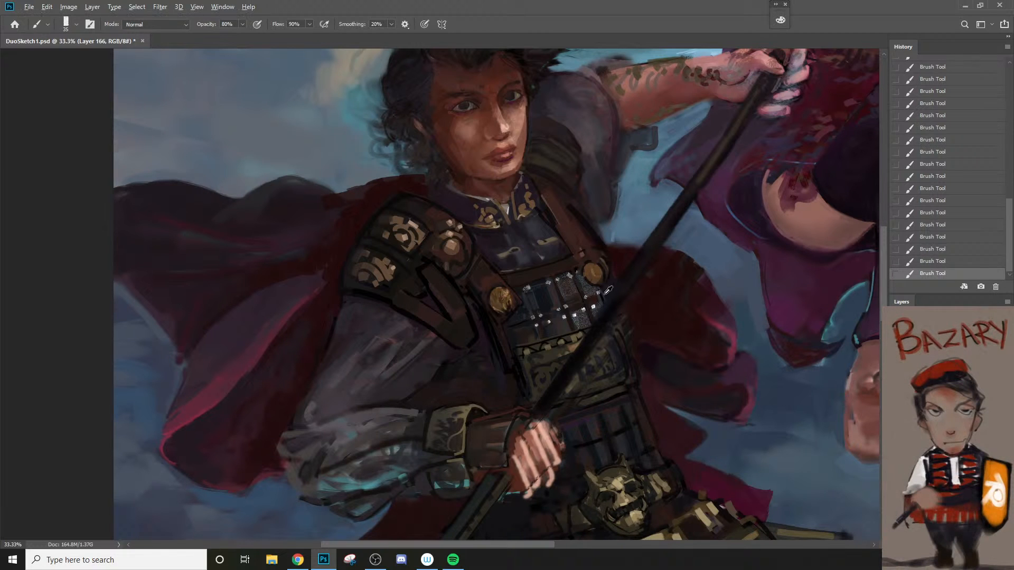
Step: Touch up the rim of the far gold button and the dark area beside it
key(bracketright)
key(bracketleft)
ctrl+alt+click(610, 284)
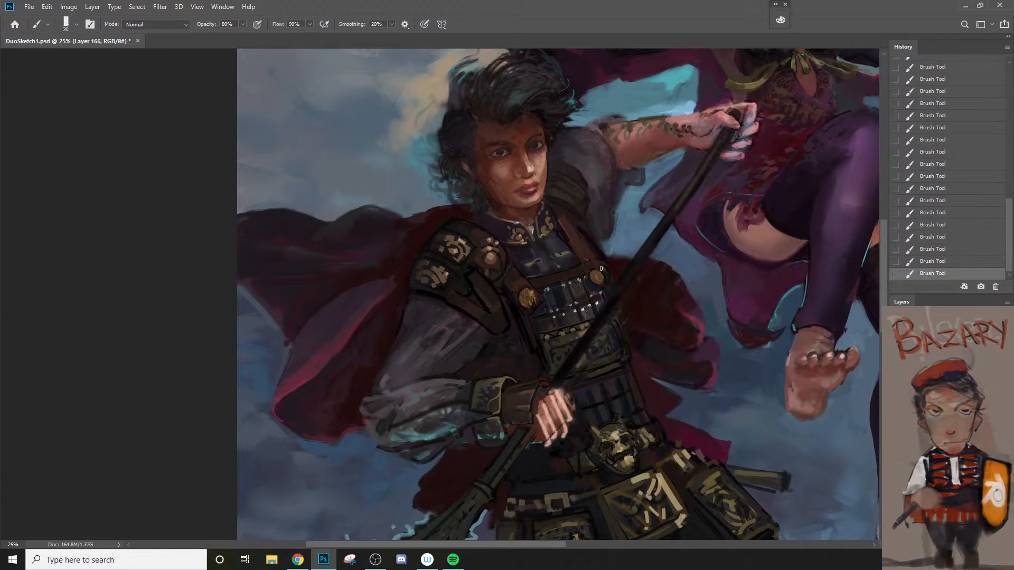
key(bracketright)
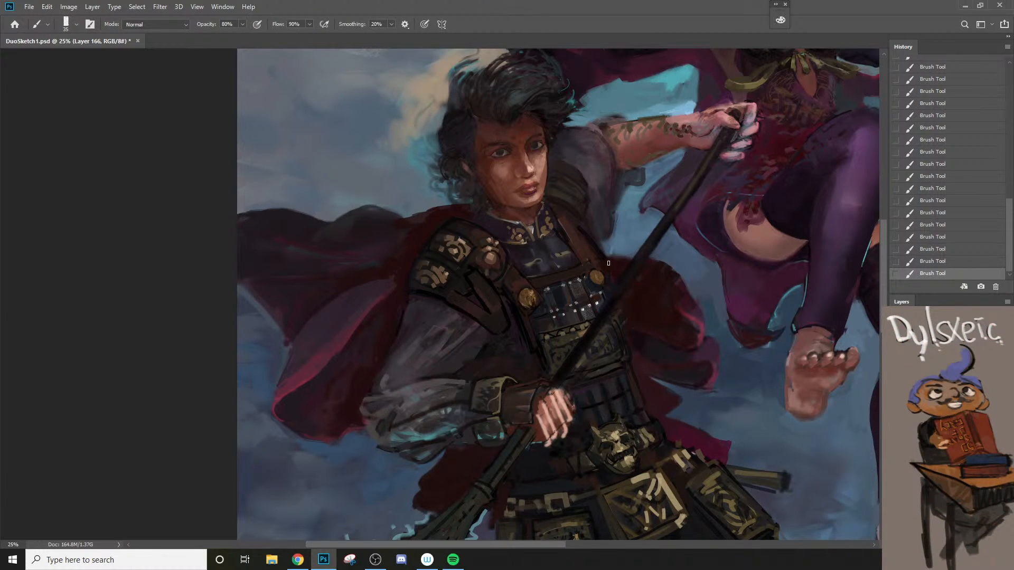
key(bracketright)
Step: Smooth the face of the near gold button with small gold strokes, undoing the stray stroke
scroll(581, 274, up, 1)
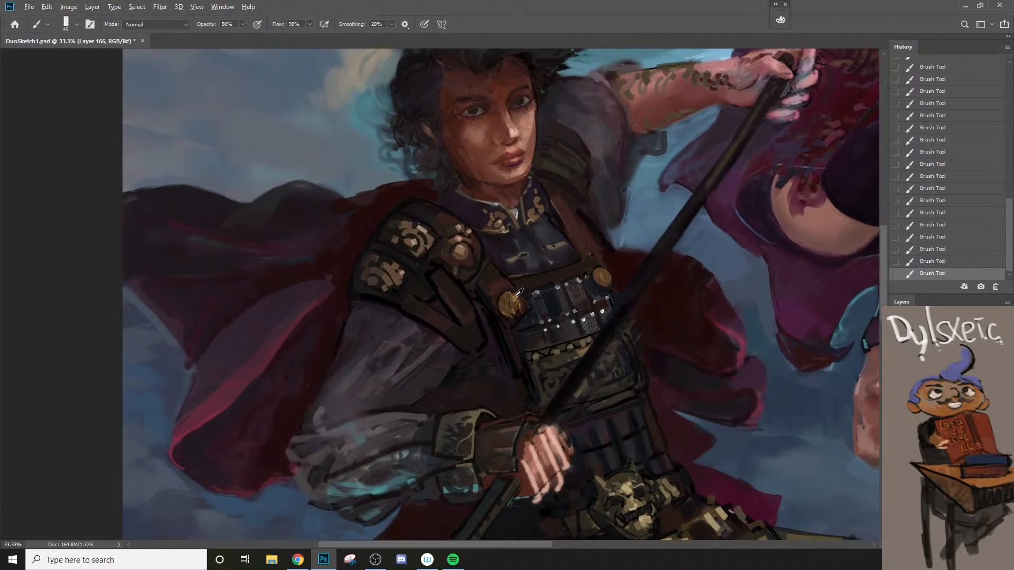
key(bracketleft)
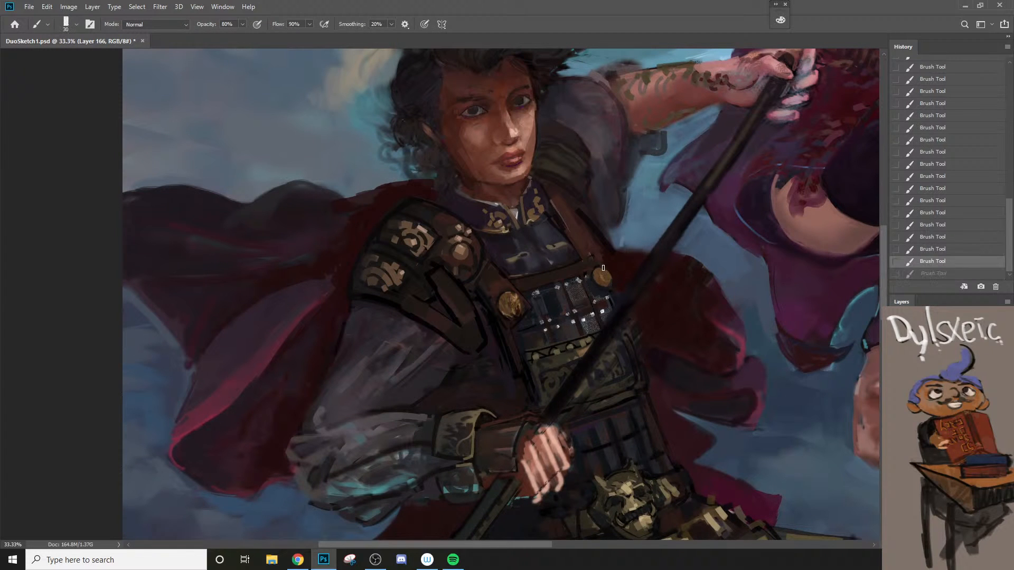
key(z)
drag(612, 275, 588, 338)
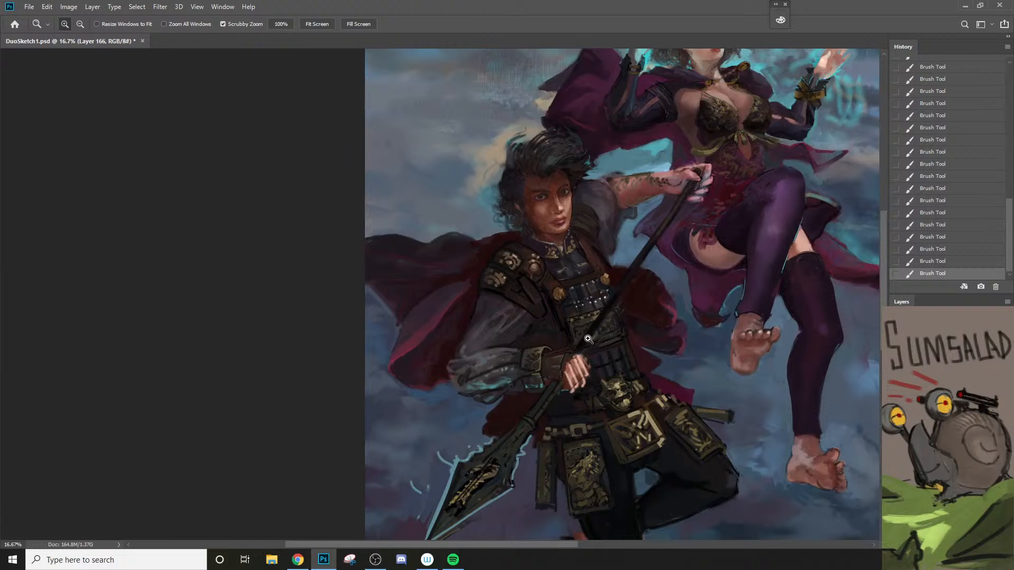
click(554, 329)
key(space)
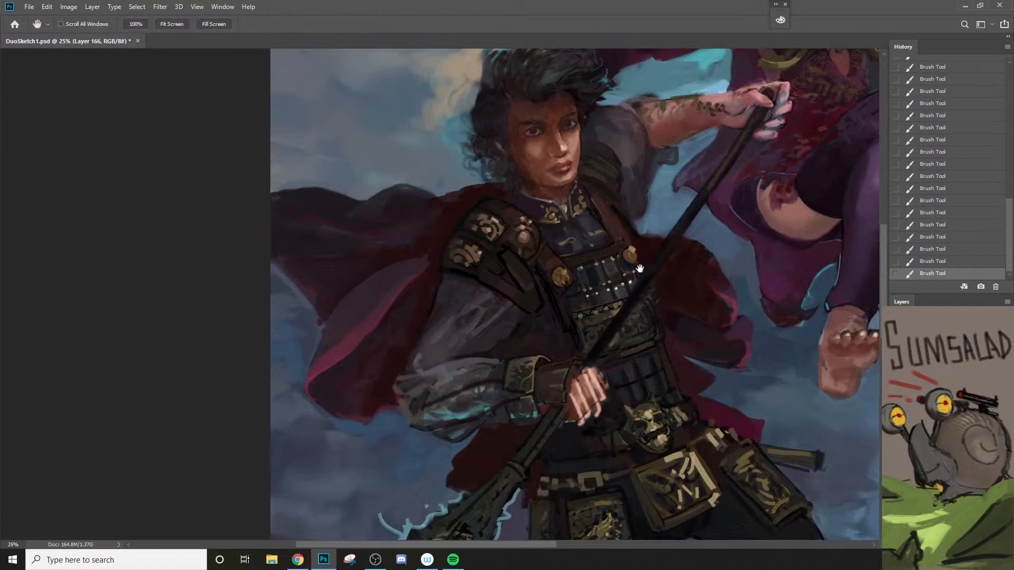
Step: Refine the gold trim on the far side of the collar with a 15 px brush, keeping the last stroke after an undo comparison
drag(629, 271, 621, 289)
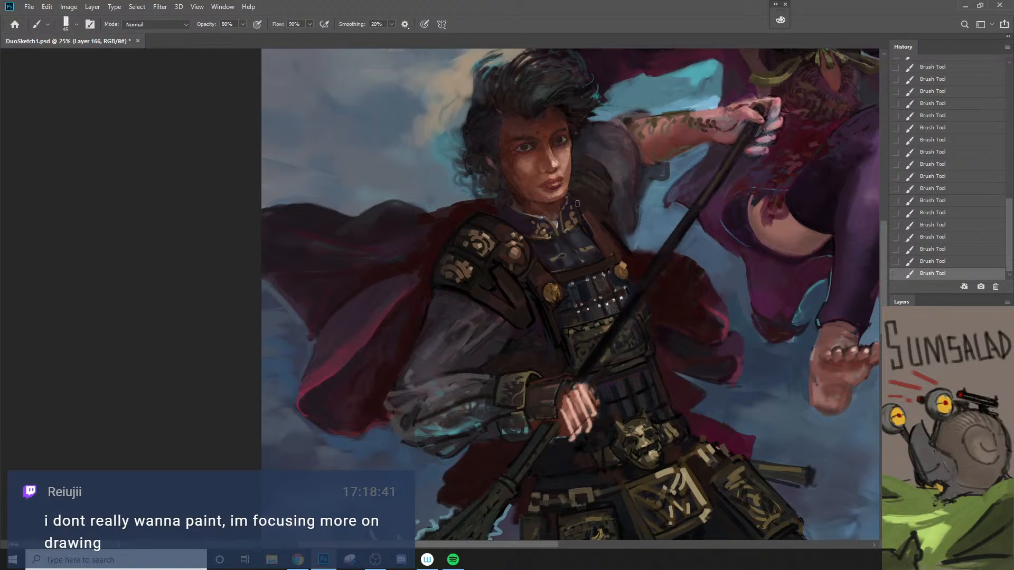
key(bracketleft)
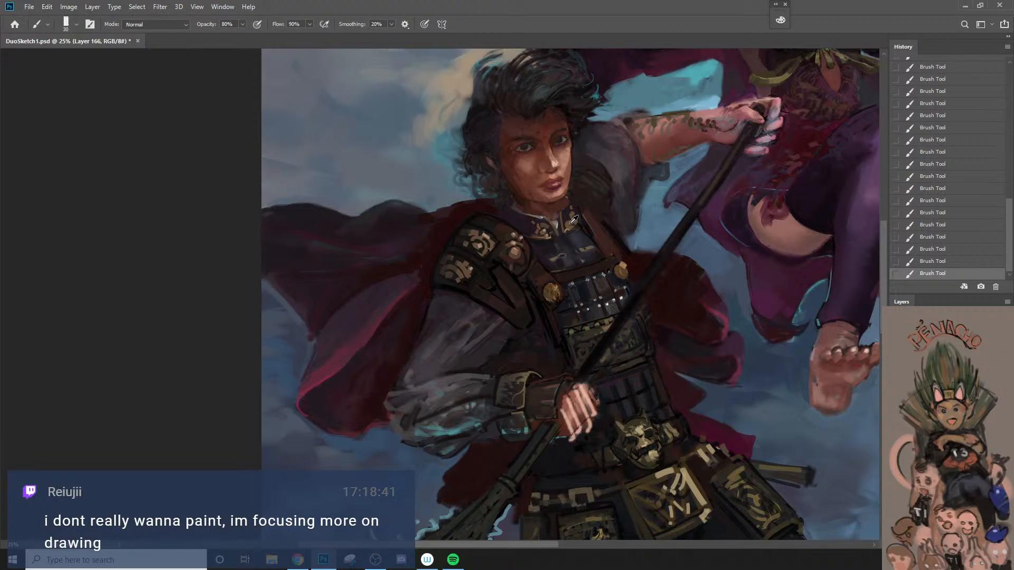
key(bracketleft)
key(ctrl+z)
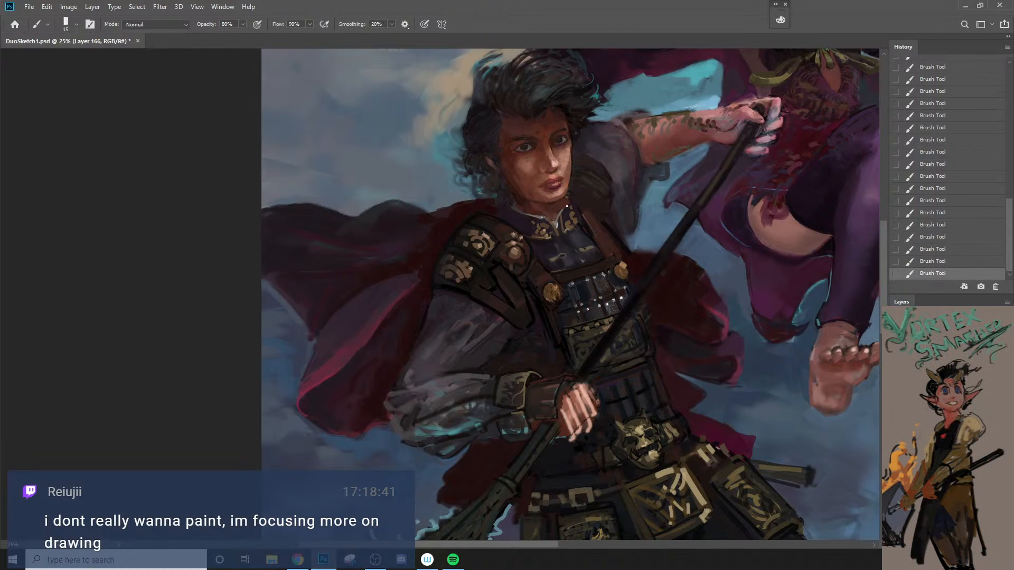
key(ctrl+z)
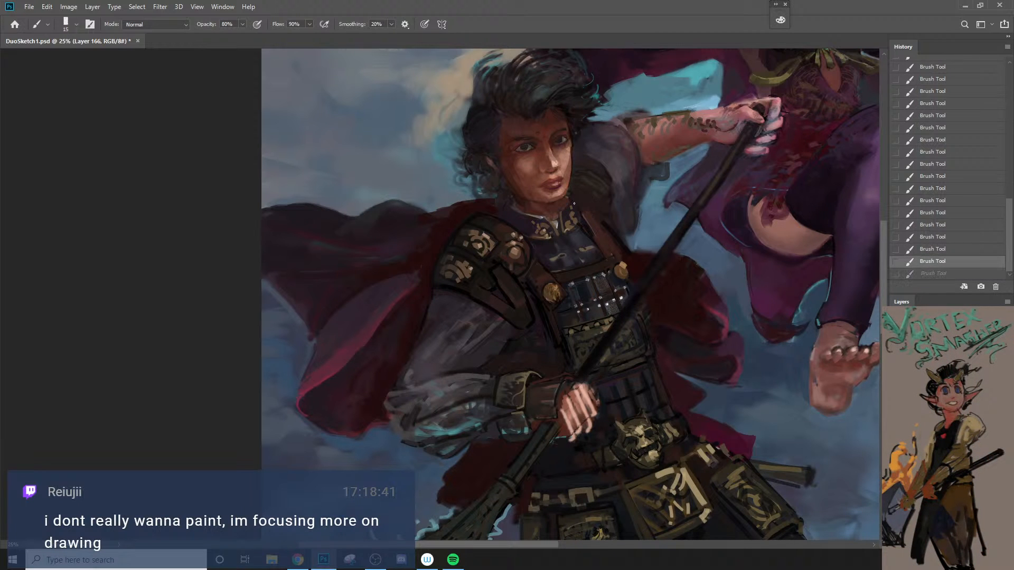
key(ctrl+shift+z)
Step: Touch up the dark area along the outer edge of the far chest strap, below the shoulder
key(z)
alt+click(564, 237)
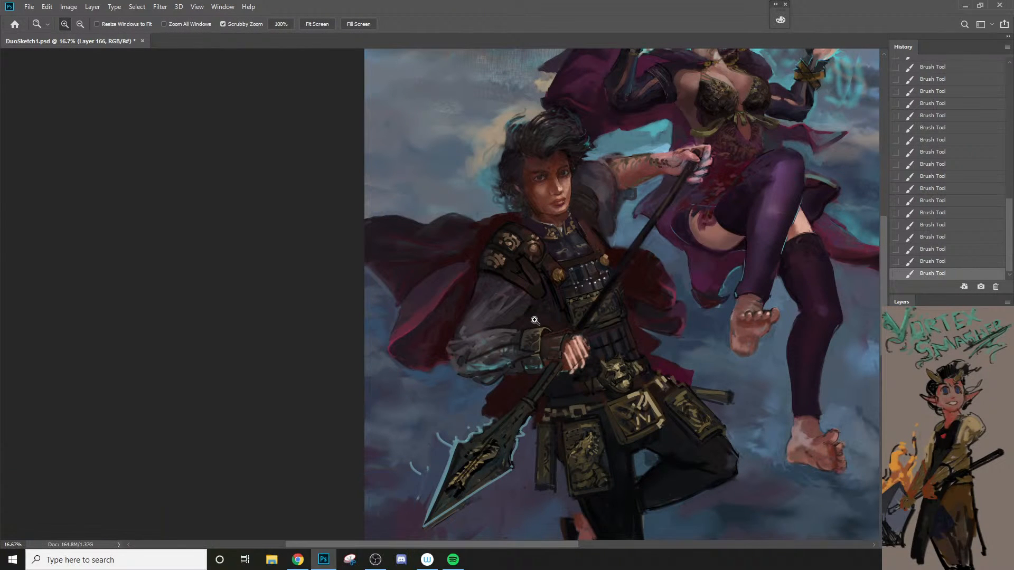
click(582, 250)
click(583, 250)
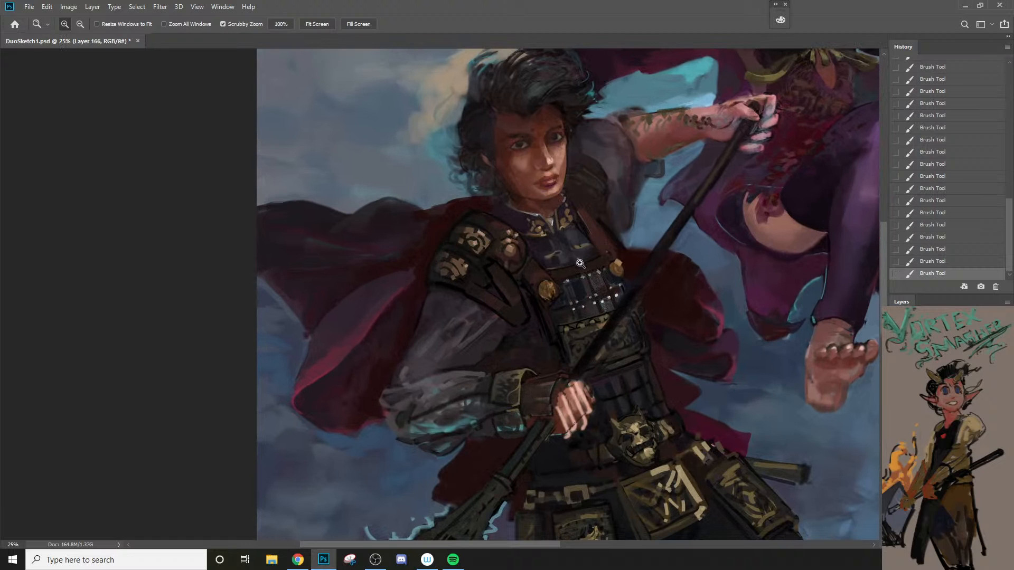
key(b)
alt+click(608, 213)
key(bracketright)
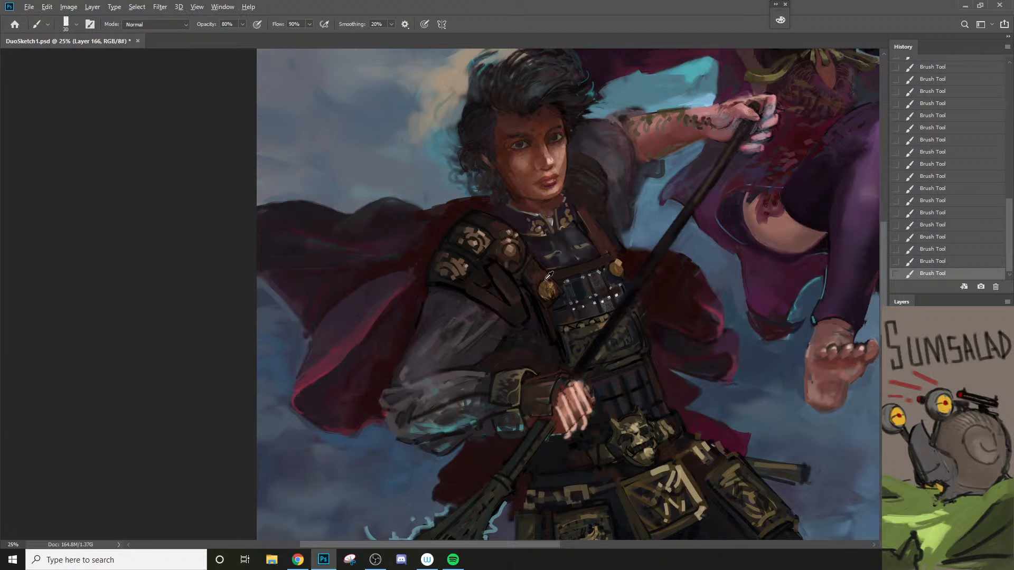
Step: Touch up the gold buttons on the chest straps with small strokes, adjusting the brush size between 15 and 30 px
key(bracketleft)
key(bracketright)
alt+click(617, 262)
key(bracketleft)
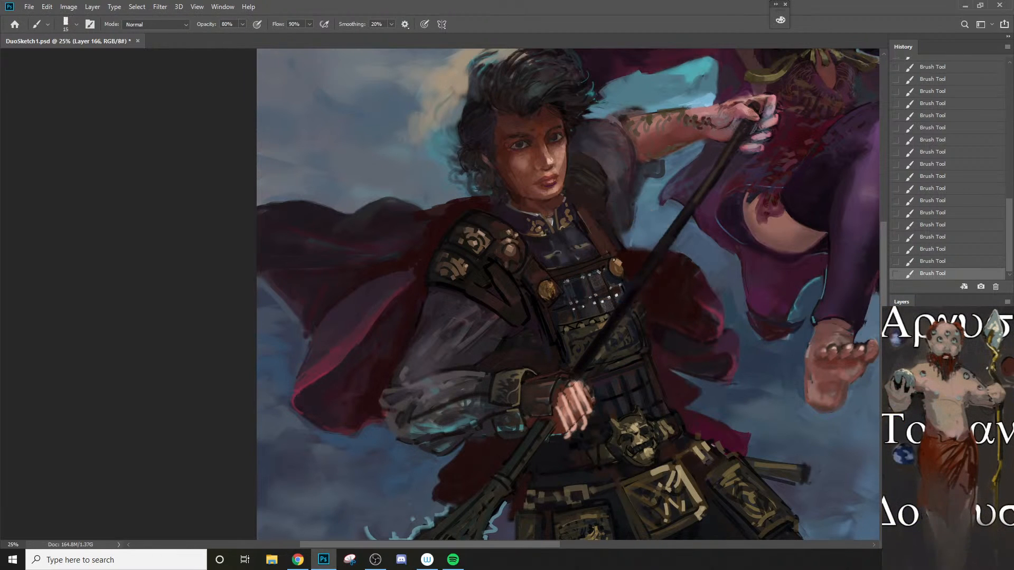
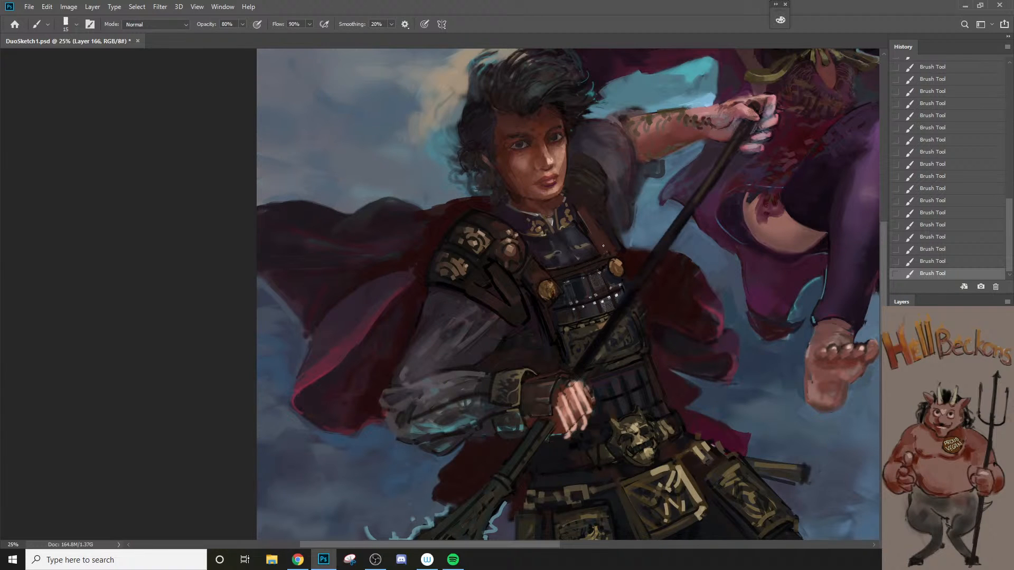
Step: Enlarge the brush in stages to 80 px and touch up the male warrior's chest armour and straps
key(bracketright)
key(bracketright)
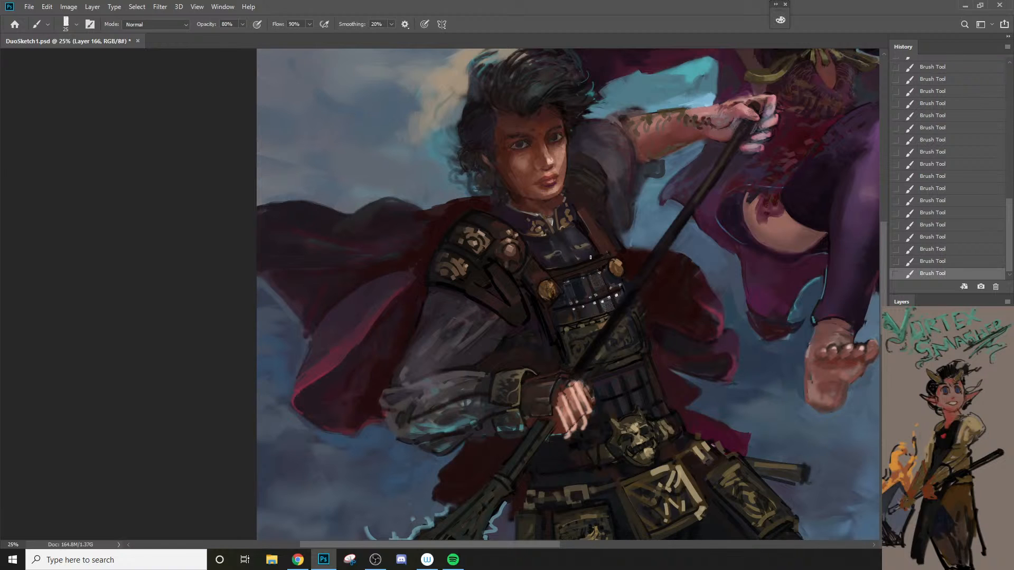
key(bracketright)
key(bracketright)
key(bracketright)
key(bracketright)
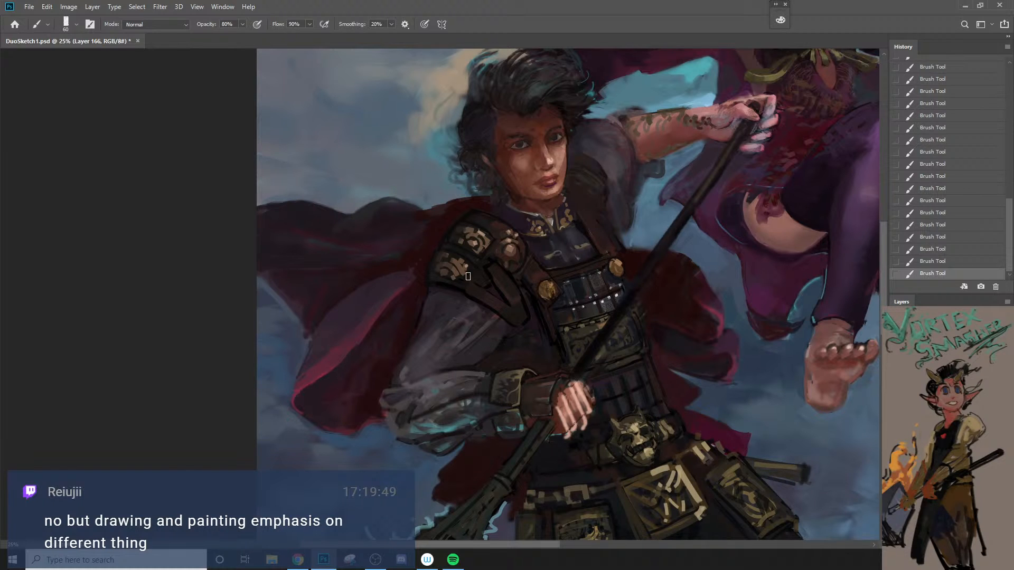
key(bracketright)
key(bracketleft)
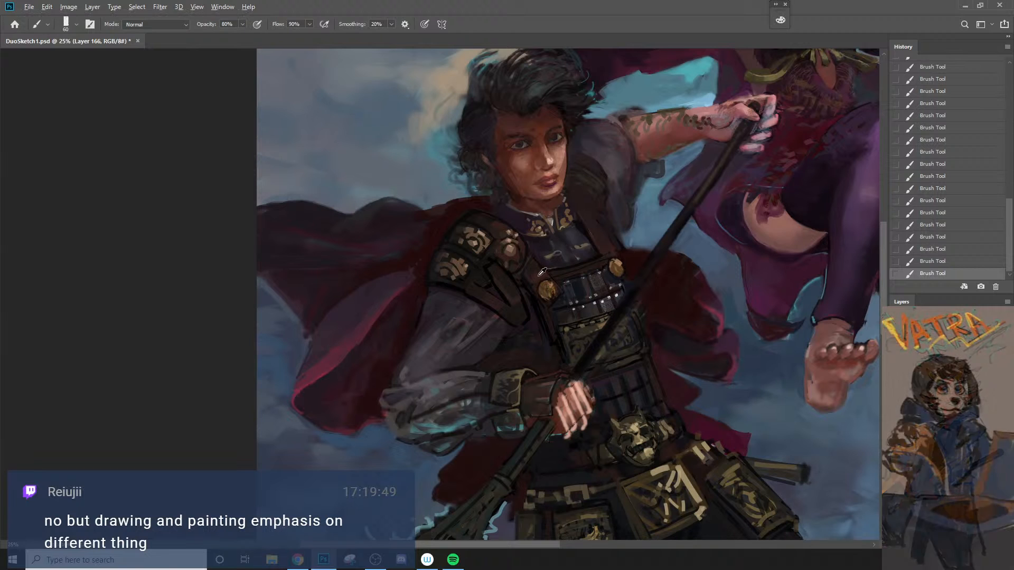
key(bracketright)
key(bracketright)
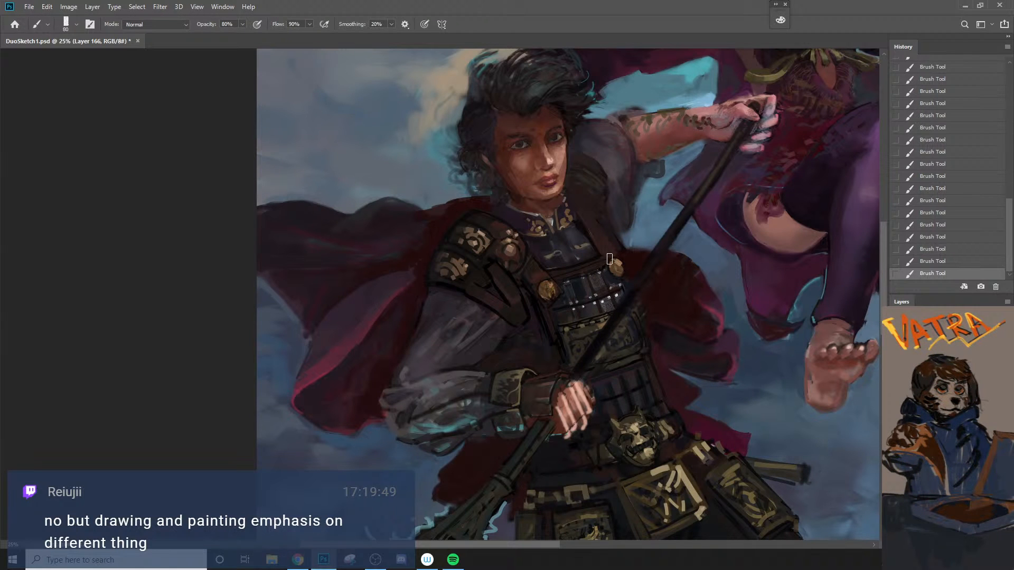
Step: Undo the last brush stroke and glaze the vest beside the chest strap at 20% opacity with a 100 px brush
alt+click(544, 128)
key(bracketright)
key(ctrl+z)
key(2)
key(bracketleft)
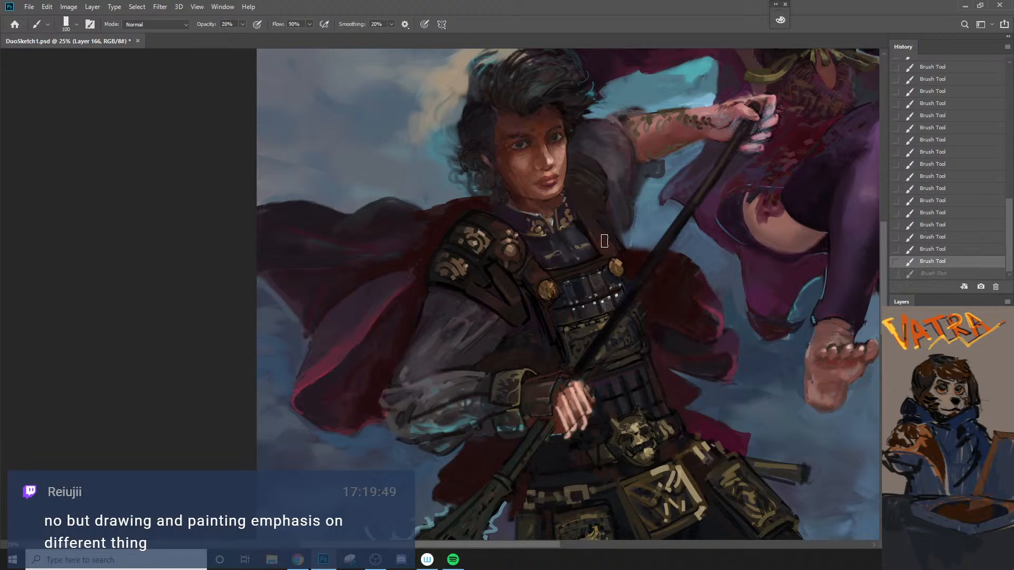
drag(605, 242, 596, 213)
Step: Refine the vest edge and chest plate around the gold buttons at 20% opacity, reducing the brush to 25 px
key(bracketleft)
key(bracketleft)
key(bracketleft)
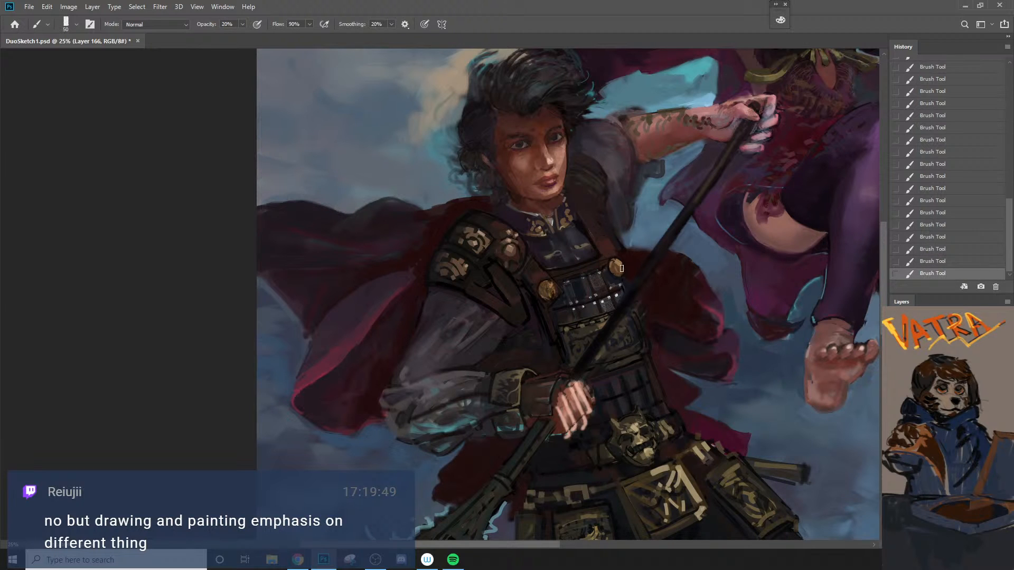
key(bracketright)
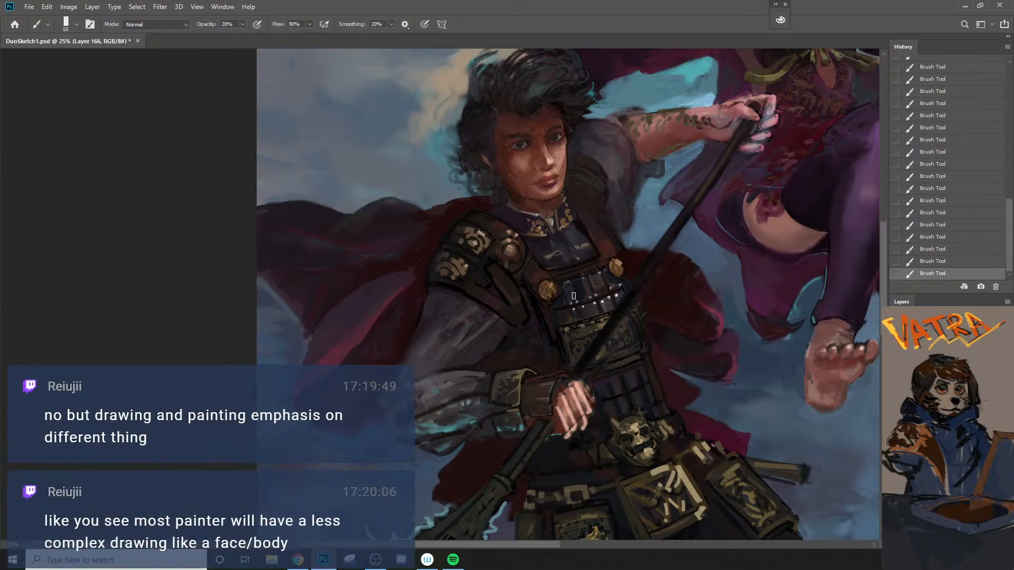
key(bracketleft)
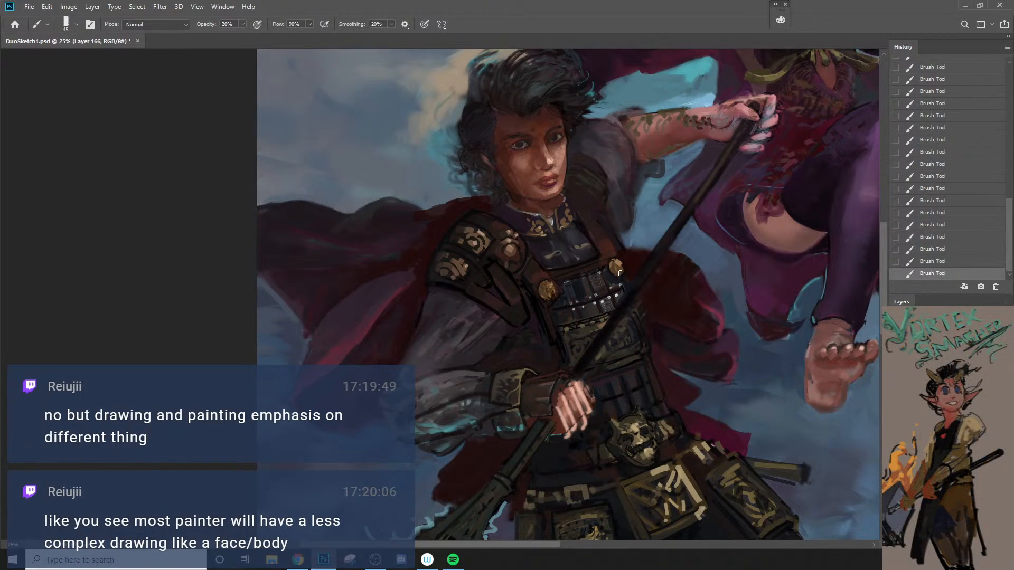
key(bracketleft)
key(bracketleft)
key(bracketleft)
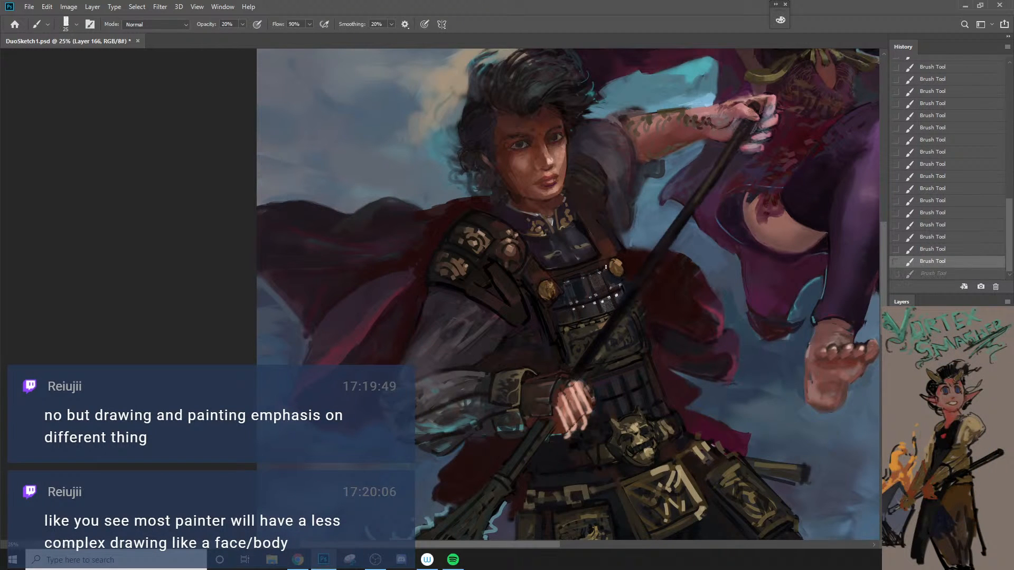
alt+click(601, 245)
key(bracketright)
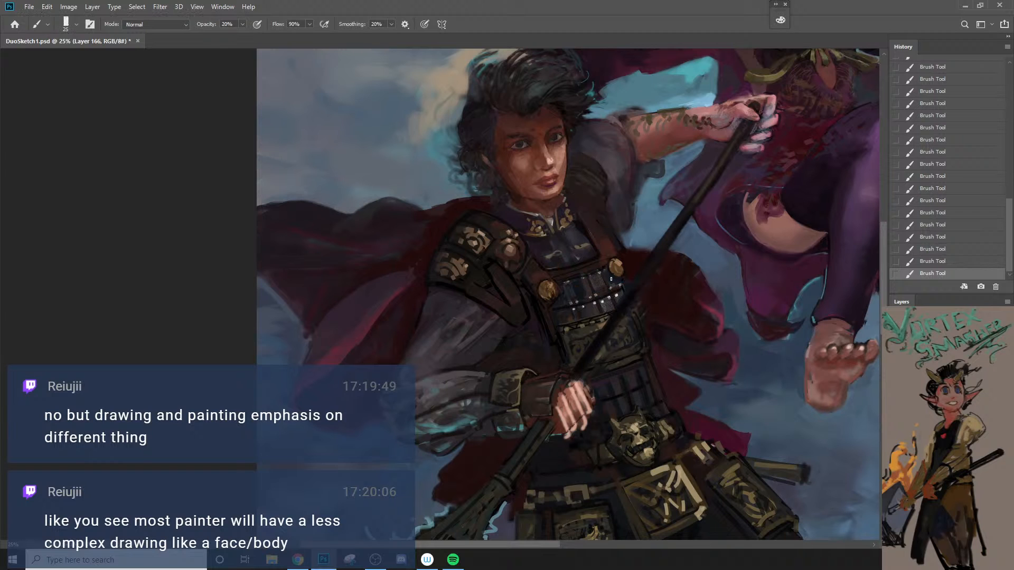
Step: Sharpen the brown chest strap below the far shoulder at 90% opacity with a 20 px brush, undoing a stray stroke
key(bracketleft)
key(9)
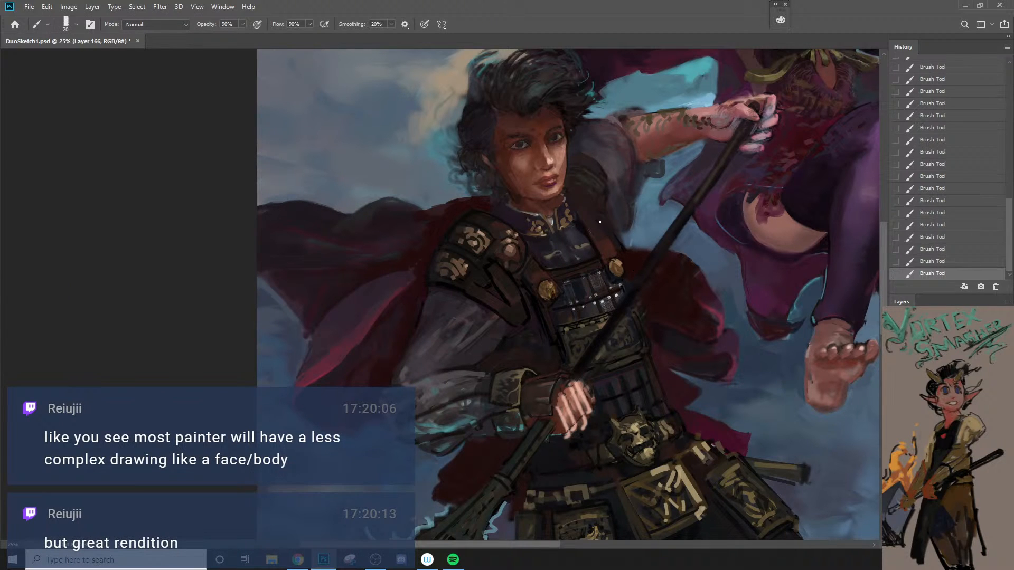
drag(593, 216, 612, 244)
key(ctrl+z)
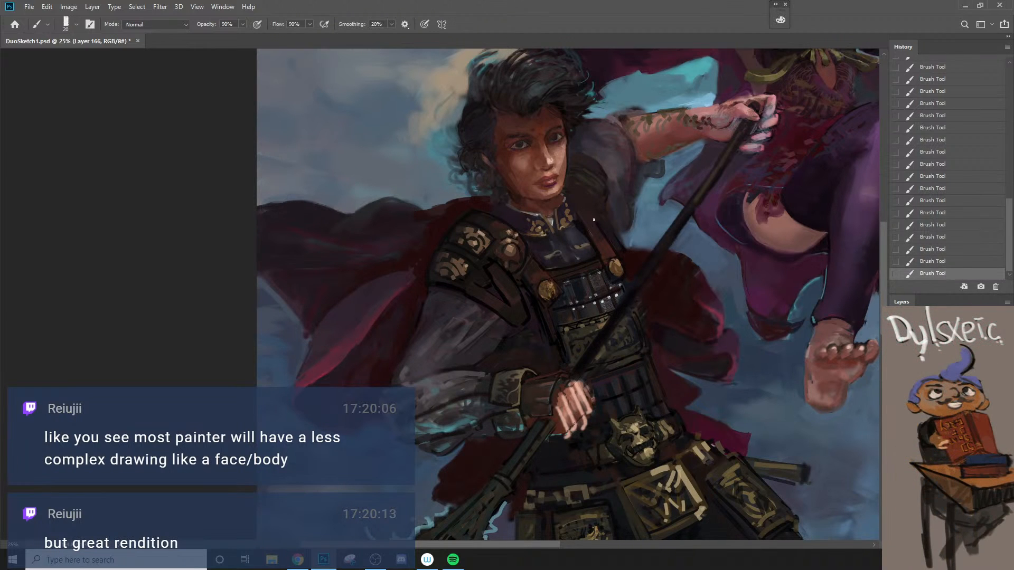
Step: Outline the far shoulder guard with thin dark strokes, undoing misplaced ones and reducing the brush to 15 px
key(z)
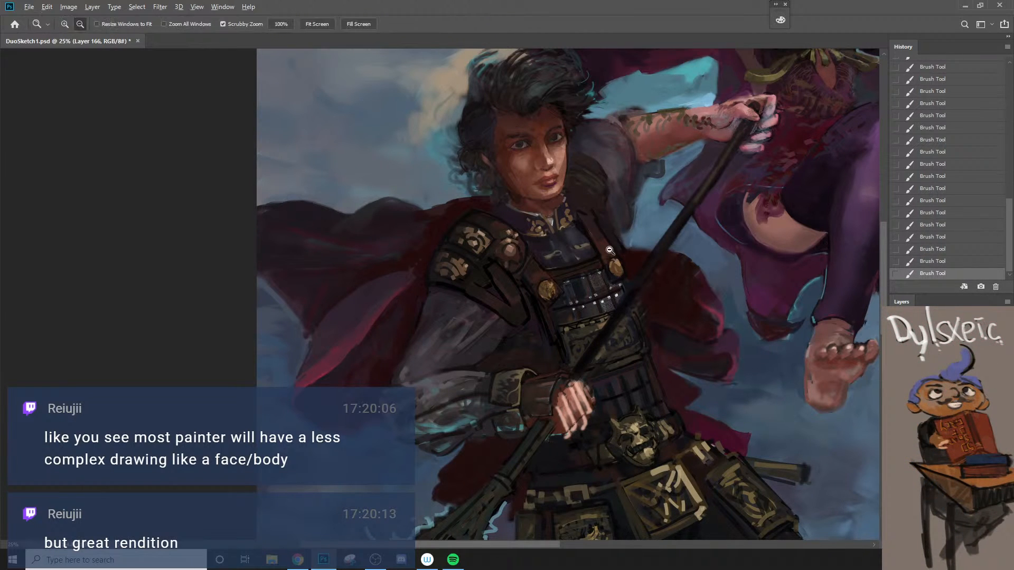
alt+click(613, 235)
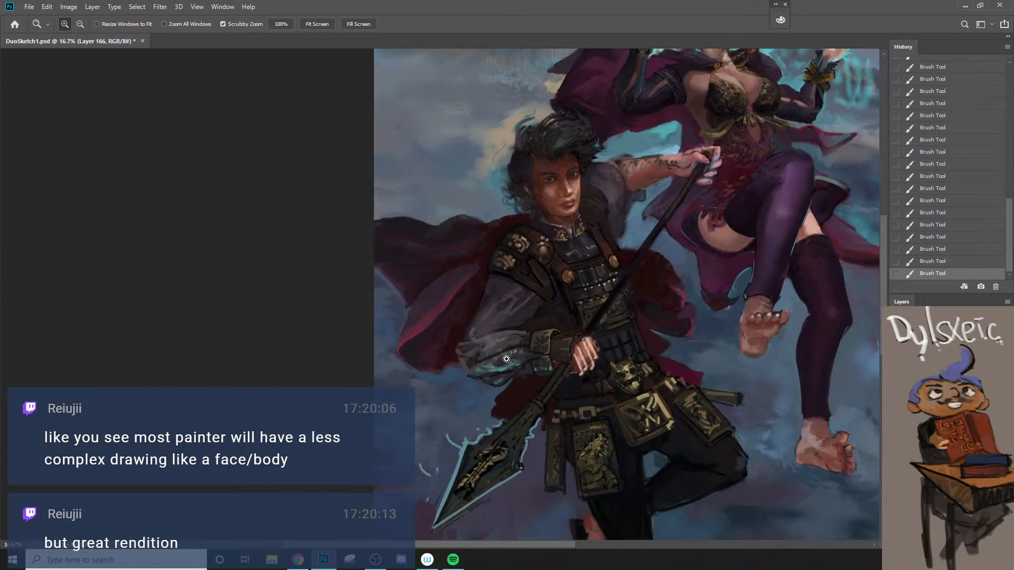
click(589, 237)
key(b)
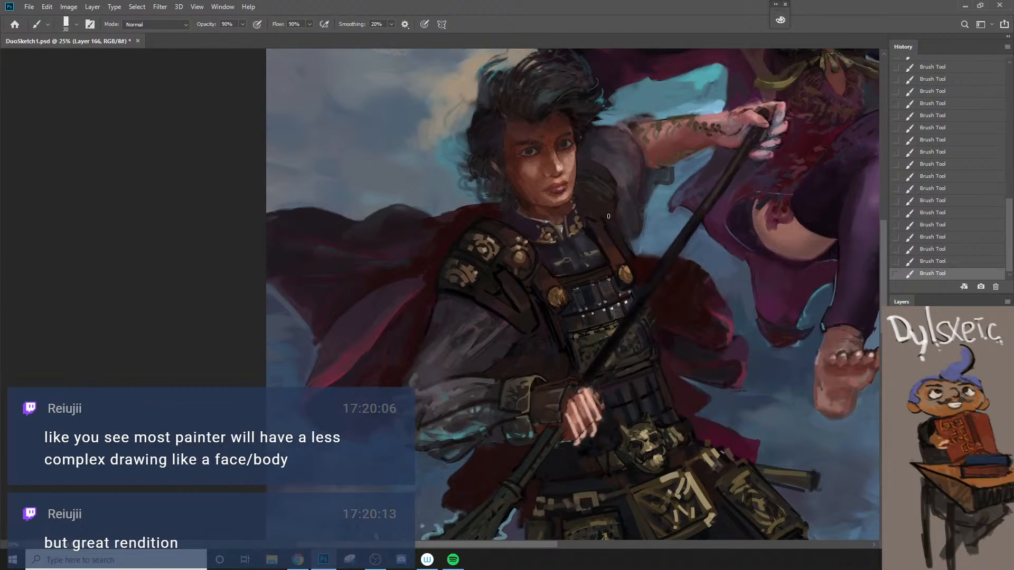
key(ctrl+z)
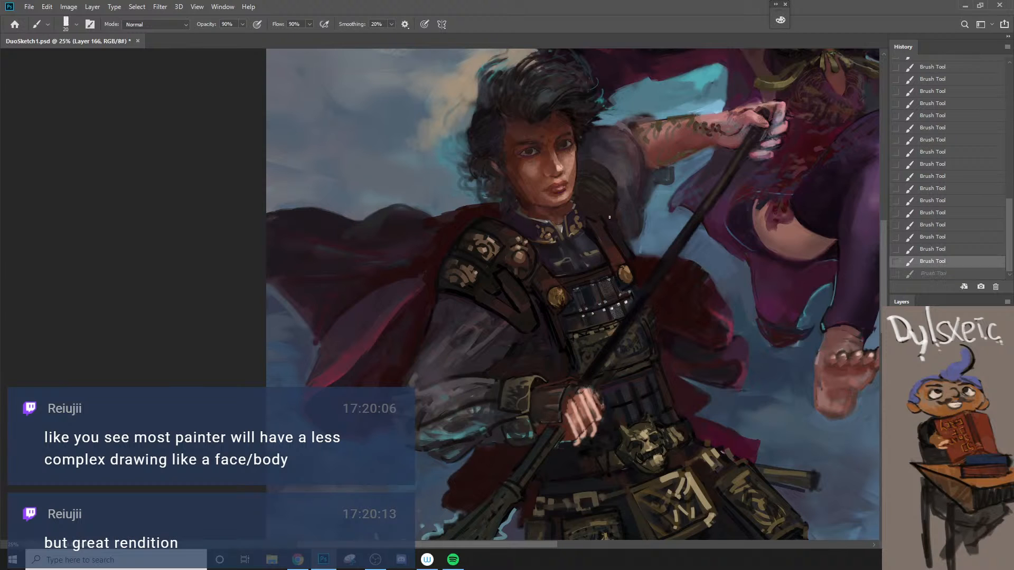
drag(617, 213, 617, 236)
key(ctrl+z)
key([)
mouse_move(615, 183)
mouse_down()
mouse_move(594, 167)
mouse_move(609, 176)
mouse_up()
key(ctrl+z)
key([)
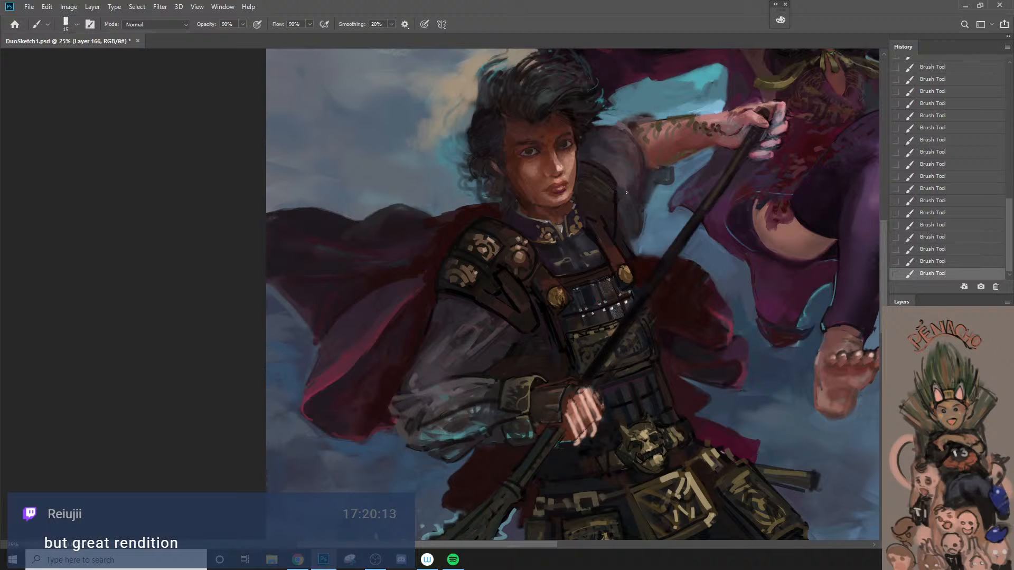
Step: Paint a curled ornament on the far shoulder guard and fill its surface with dark brown, progressively enlarging the brush
key(z)
alt+click(616, 225)
click(616, 207)
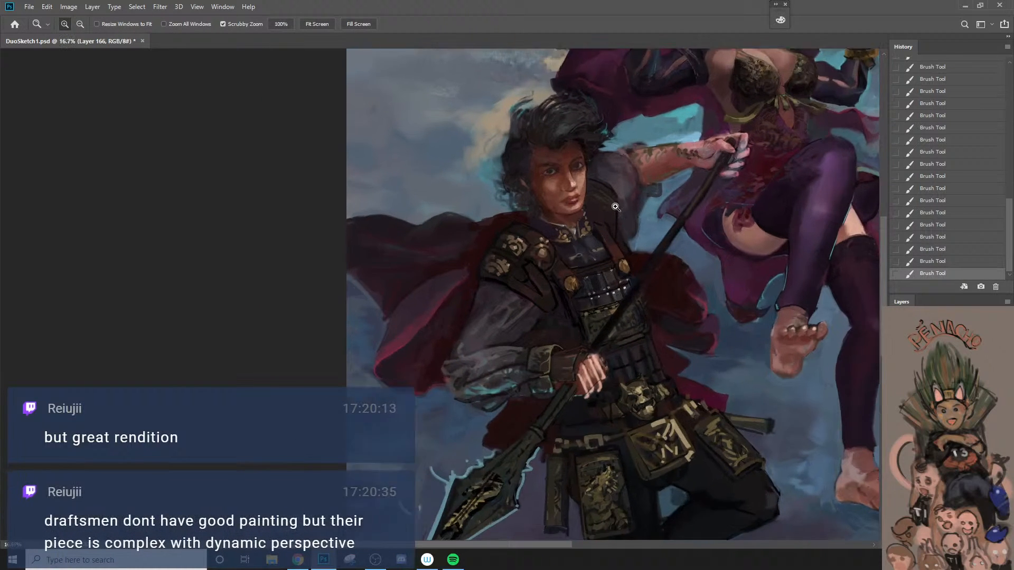
click(616, 207)
key(b)
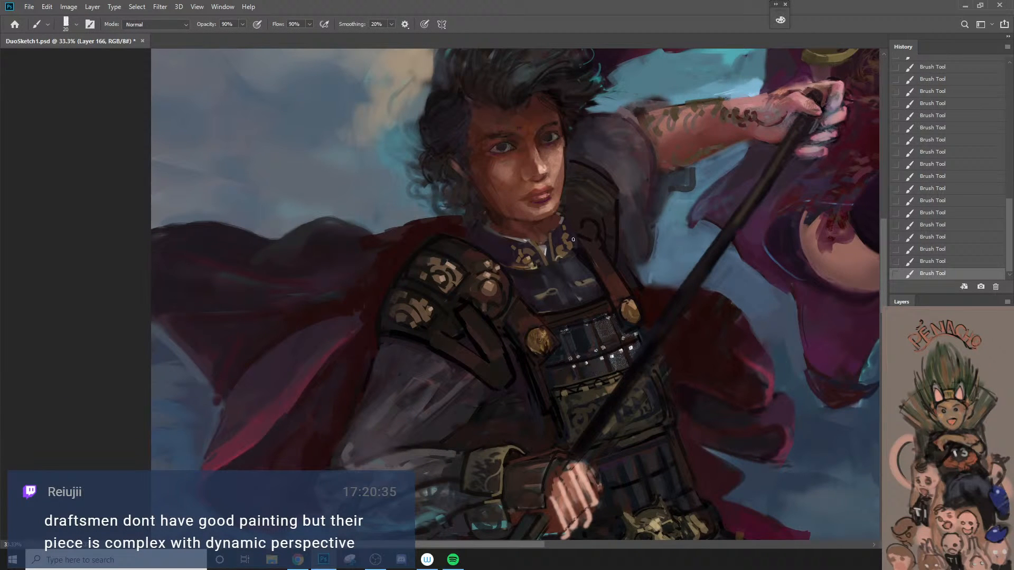
key(bracketright)
key(bracketright)
key(bracketright)
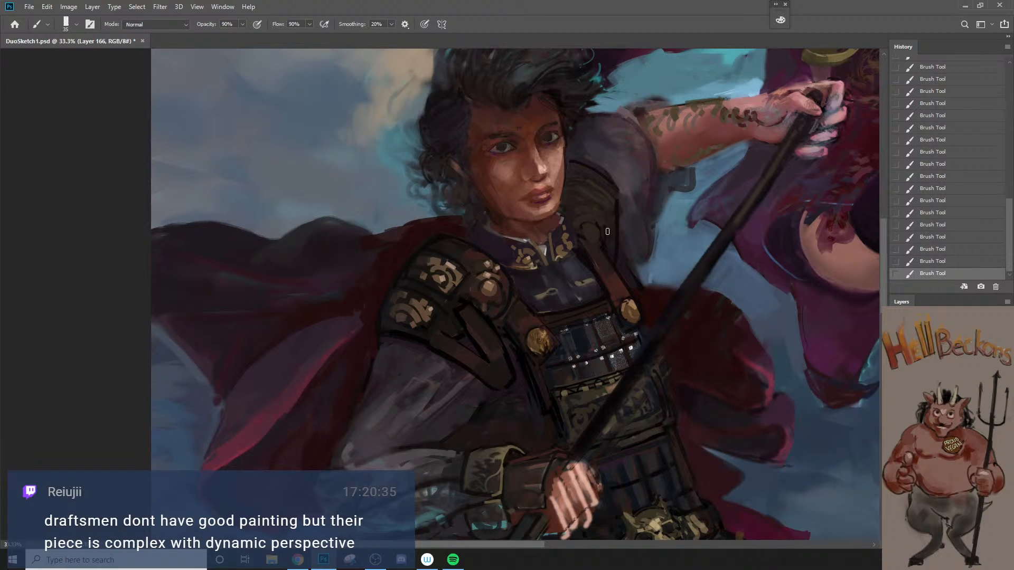
key(bracketright)
key(bracketright)
key(bracketright)
key(bracketright)
Step: Sample the grey sleeve colour and clean up the sleeve edge beside the far shoulder guard with a smaller brush
key(z)
drag(610, 227, 503, 395)
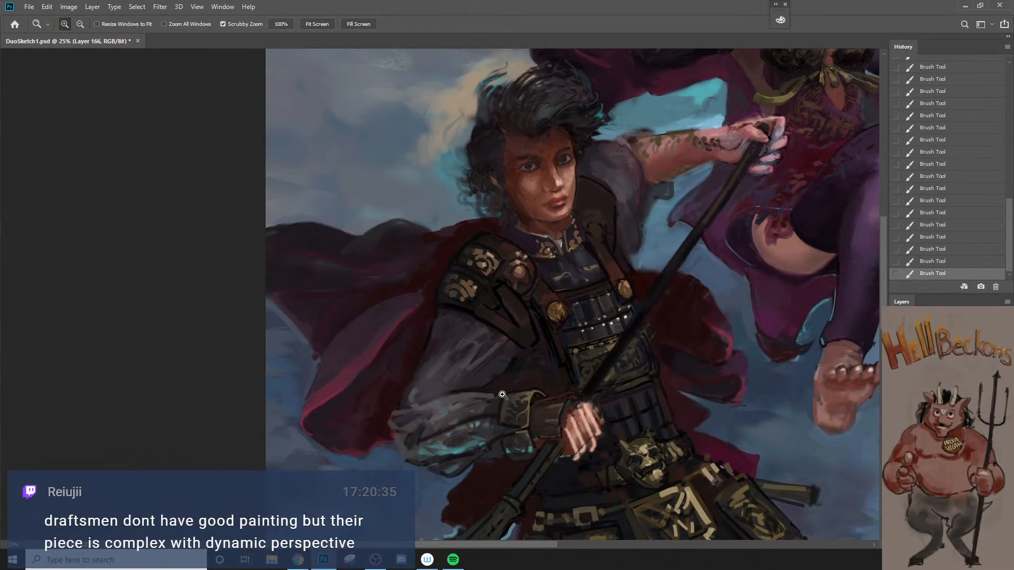
alt+click(453, 421)
ctrl+click(555, 307)
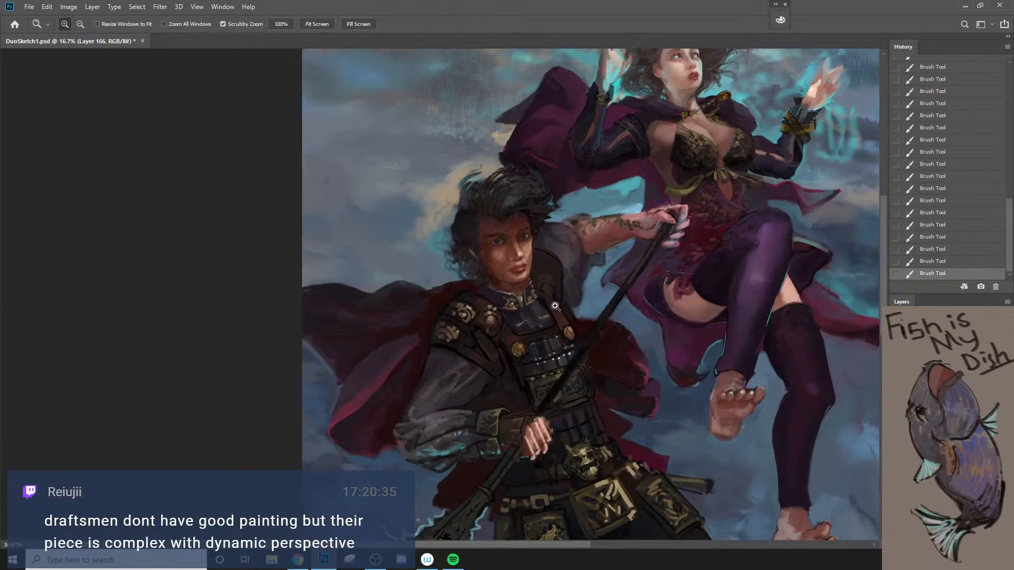
click(555, 306)
key(b)
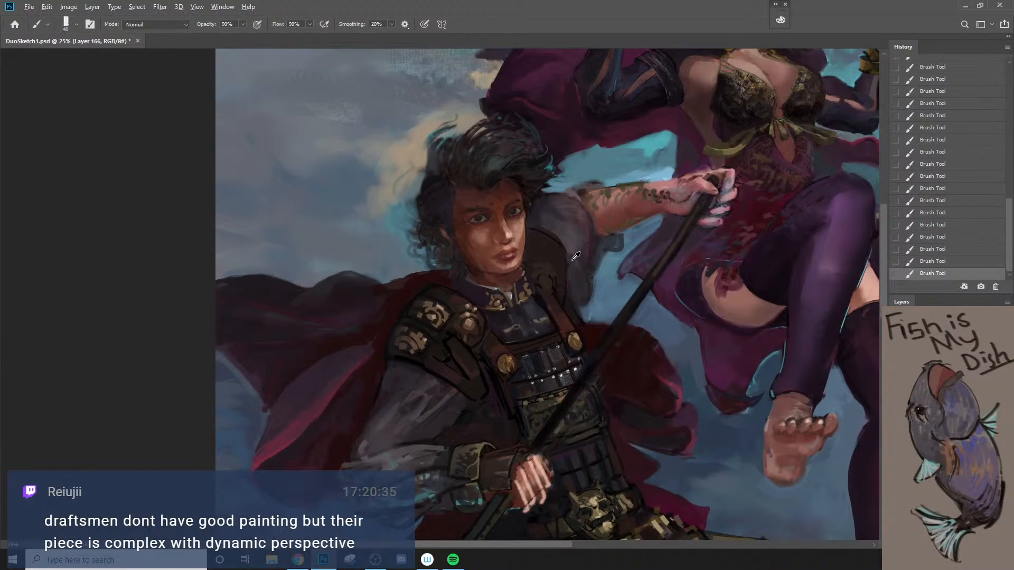
alt+click(573, 259)
drag(567, 263, 568, 305)
key(ctrl+z)
key(bracketleft)
key(bracketleft)
key(bracketleft)
key(bracketright)
alt+click(576, 268)
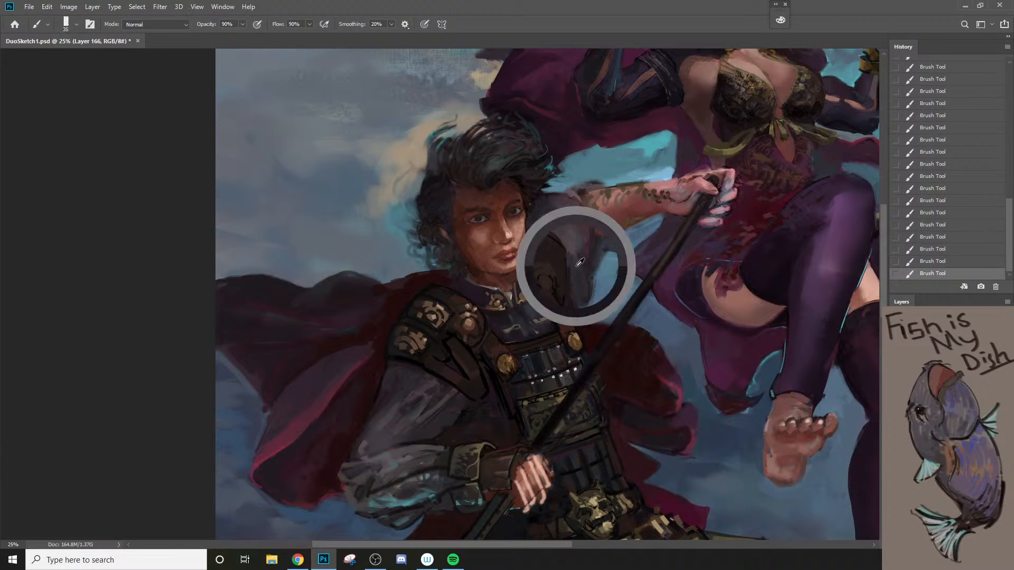
alt+click(569, 262)
mouse_move(569, 269)
mouse_down()
mouse_move(568, 287)
mouse_move(584, 258)
mouse_up()
Step: Soften the shading around the warrior's nose with a small brush at 20% opacity
alt+click(566, 324)
ctrl+click(570, 217)
ctrl+click(570, 217)
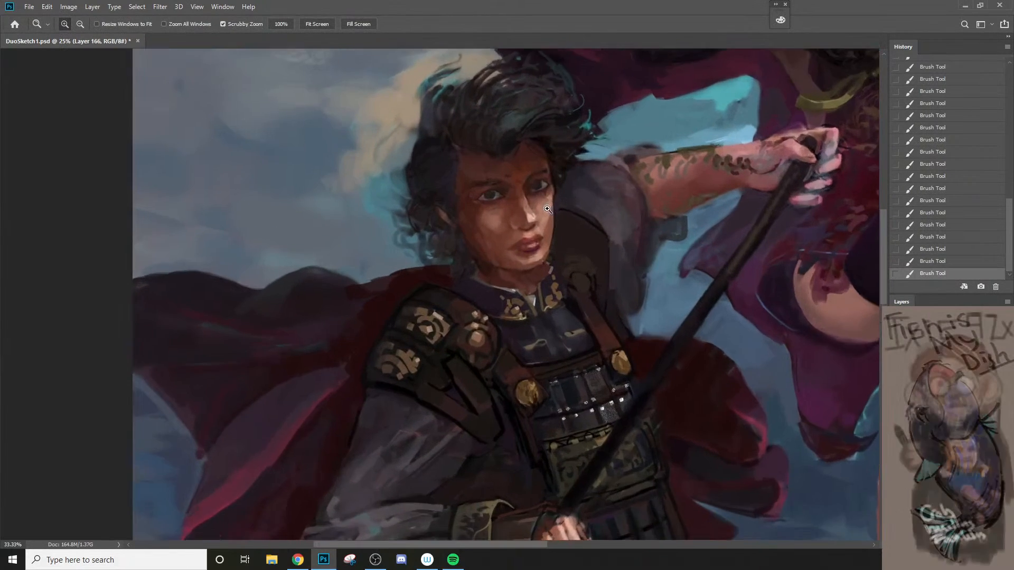
ctrl+click(570, 217)
alt+click(513, 201)
key(bracketleft)
key(bracketleft)
key(bracketleft)
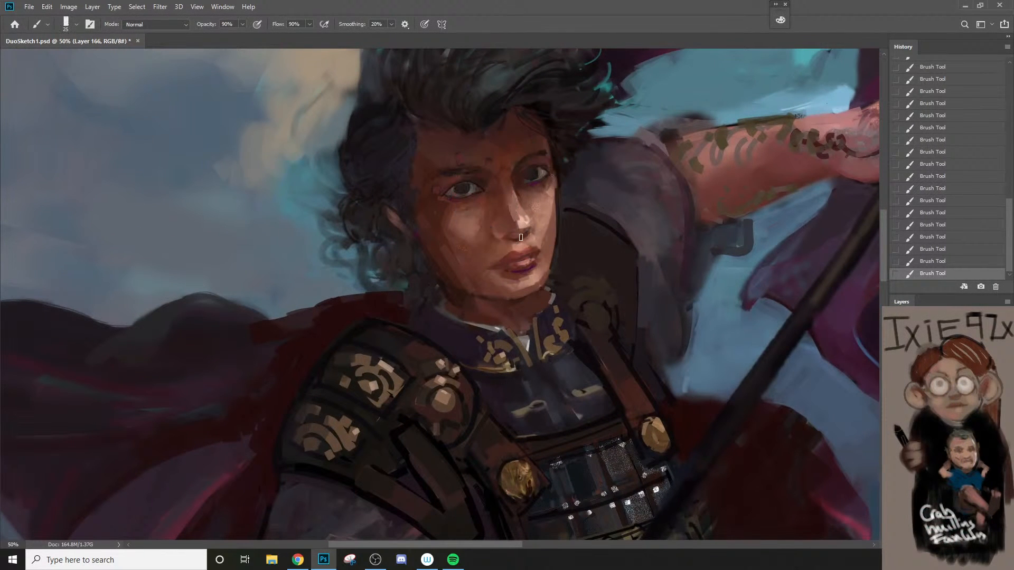
key(2)
key(bracketleft)
alt+click(516, 212)
key(bracketleft)
key(bracketright)
key(bracketright)
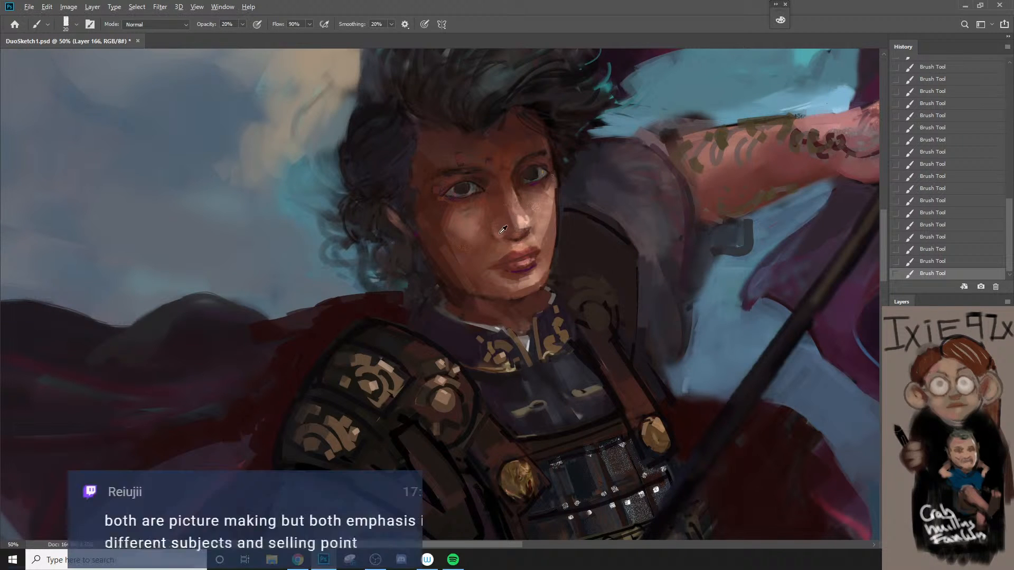
Step: Sample a skin tone and redo the shading under the nose at 80% opacity with a finer brush
alt+click(507, 178)
key(bracketleft)
key(8)
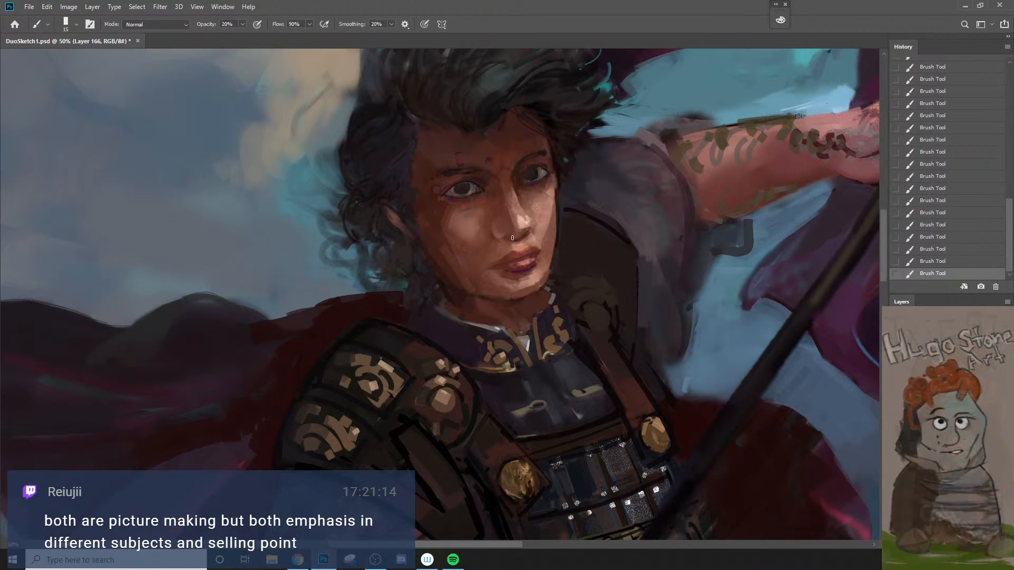
key(ctrl+z)
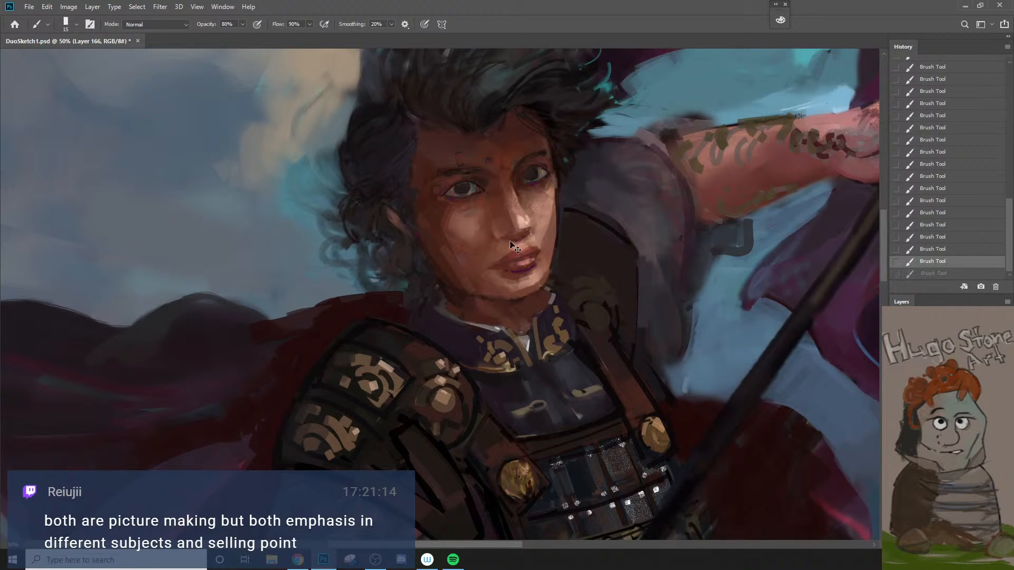
key(bracketleft)
mouse_move(517, 233)
mouse_down()
mouse_move(529, 230)
mouse_move(518, 375)
mouse_up()
Step: Sample a skin tone and paint a darker shadow shape on the shaded cheek, redoing the first stroke
key(z)
click(537, 241)
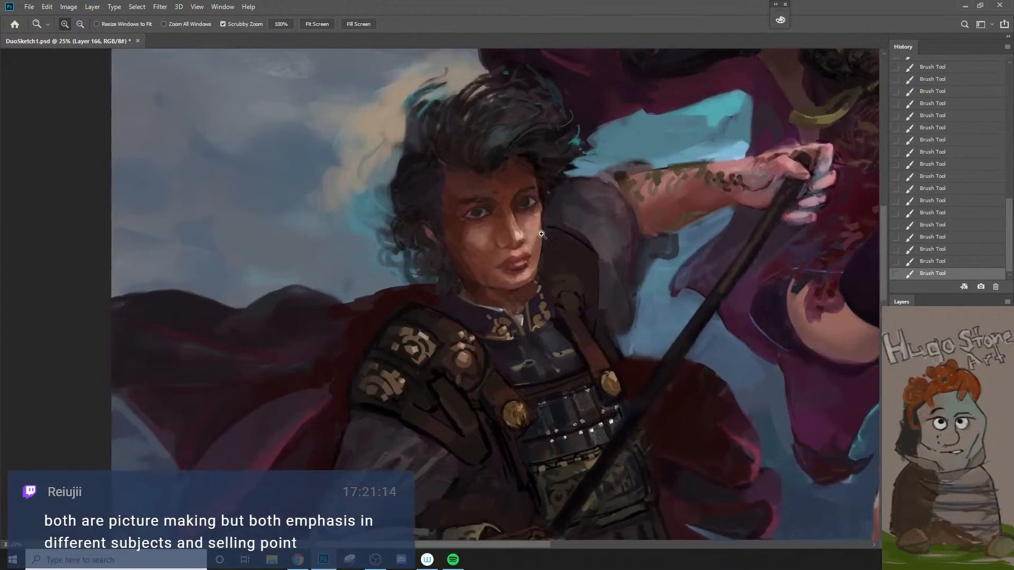
click(537, 241)
key(b)
alt+click(436, 224)
key(bracketright)
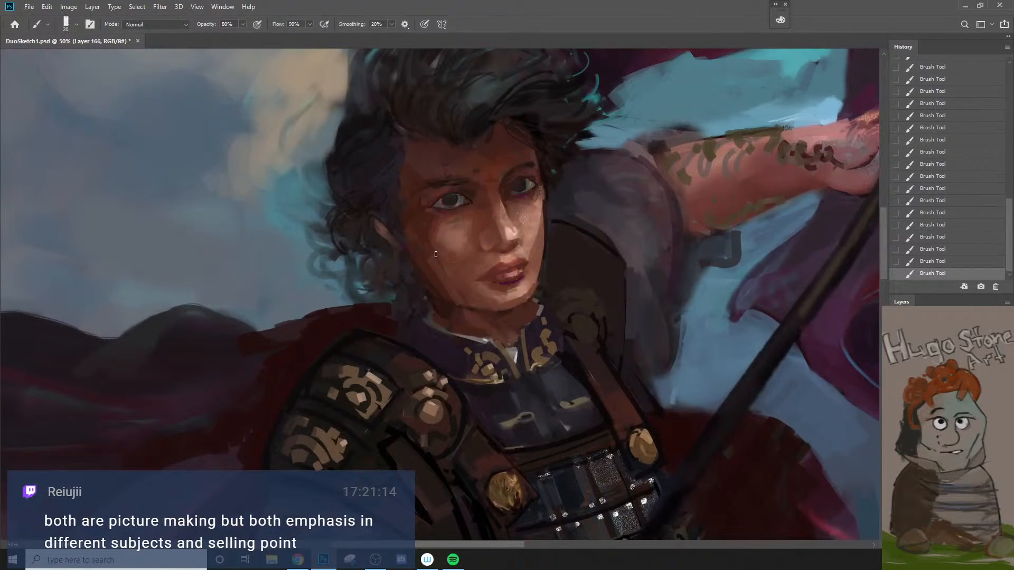
key(bracketright)
key(ctrl+z)
mouse_move(460, 262)
mouse_down()
mouse_move(453, 275)
mouse_move(445, 264)
mouse_up()
Step: Fade the last cheek brush stroke to 44% opacity
key(z)
alt+click(493, 343)
alt+click(493, 344)
key(ctrl+shift+f)
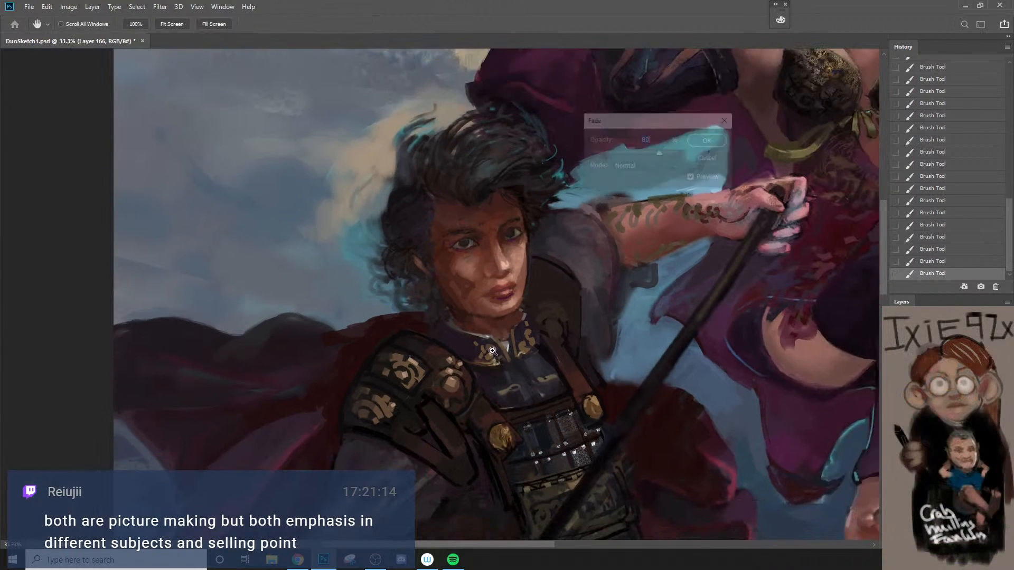
text(44)
click(713, 142)
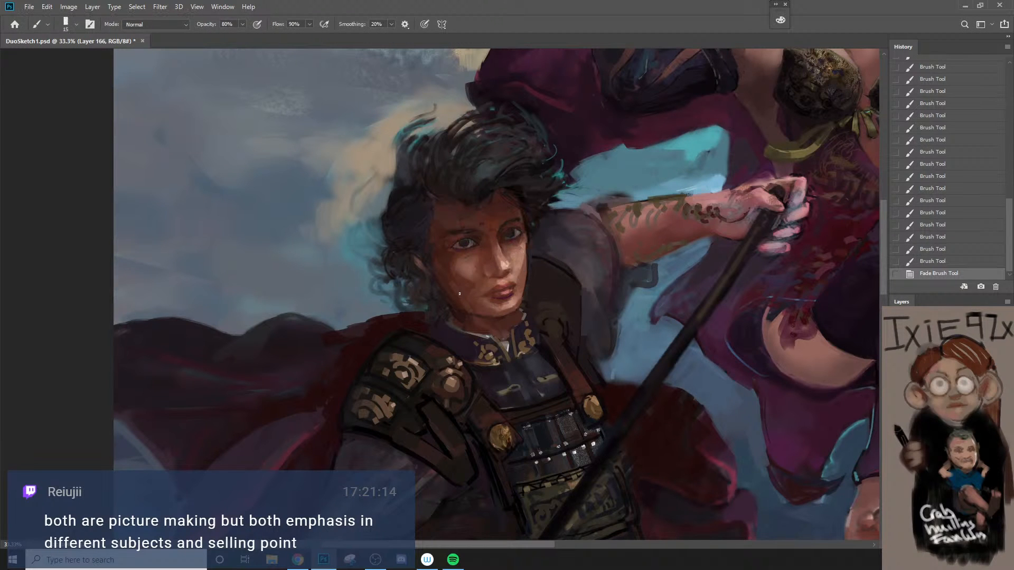
Step: Add further shading strokes along the warrior's jaw and shaded cheek at 80% opacity with a larger brush
key(bracketright)
drag(471, 309, 536, 339)
alt+click(519, 363)
alt+click(520, 366)
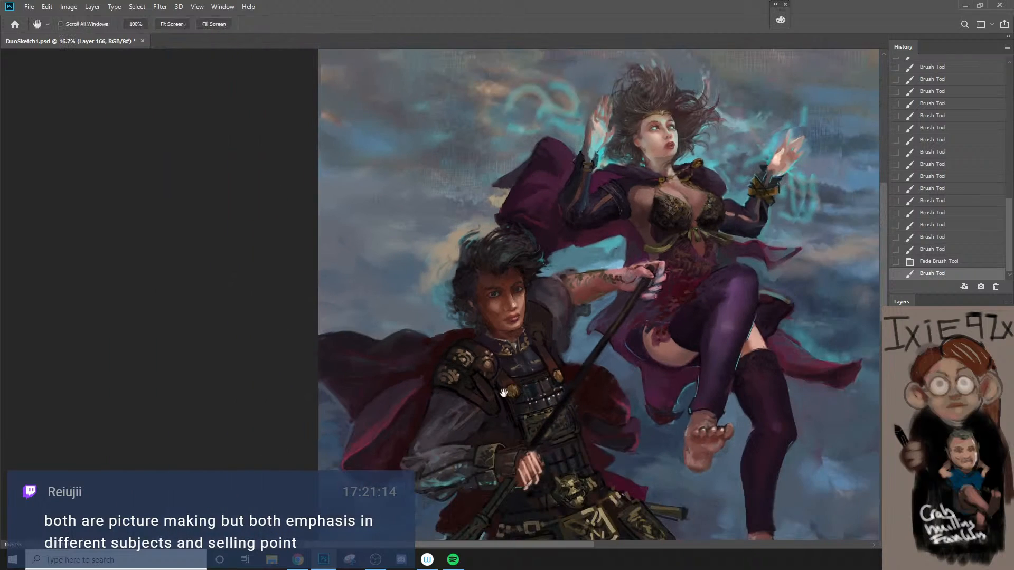
ctrl+click(506, 318)
ctrl+click(498, 310)
ctrl+click(498, 310)
drag(463, 279, 456, 299)
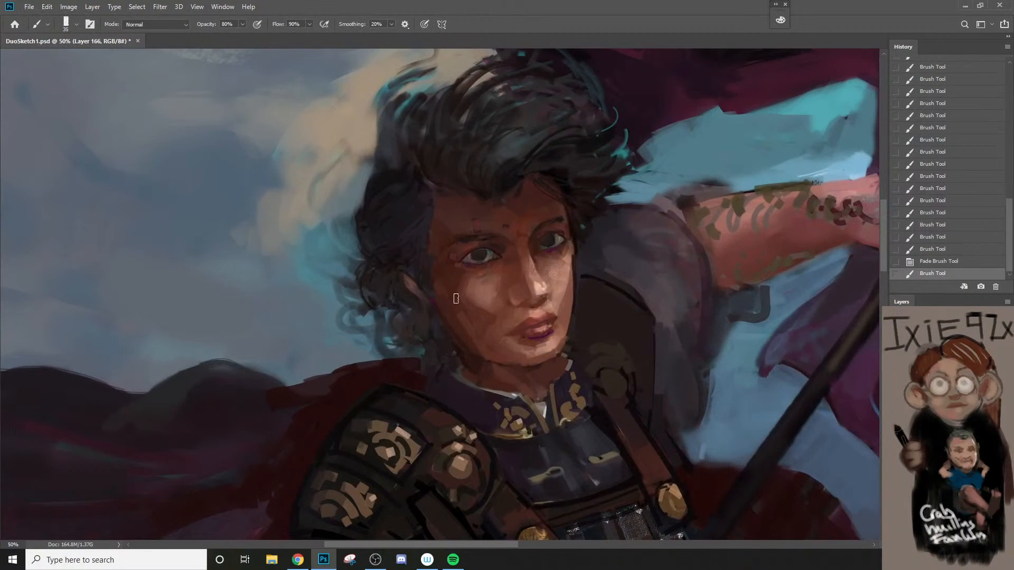
Step: Paint a stroke down the outer edge of the warrior's lit cheek with a finer brush, redoing the first attempts
alt+click(464, 343)
alt+click(465, 344)
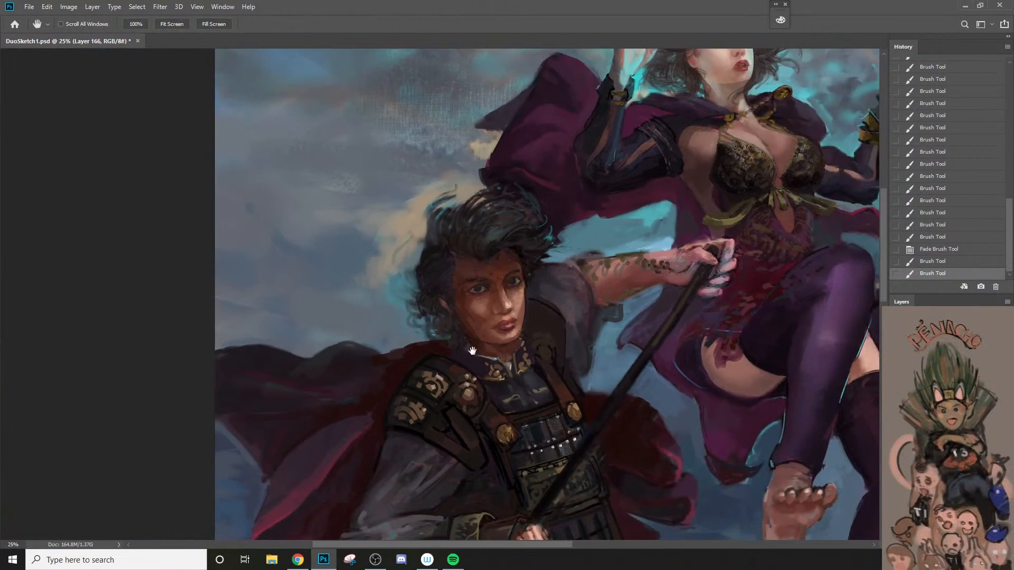
drag(475, 354, 478, 306)
ctrl+click(478, 308)
ctrl+click(478, 308)
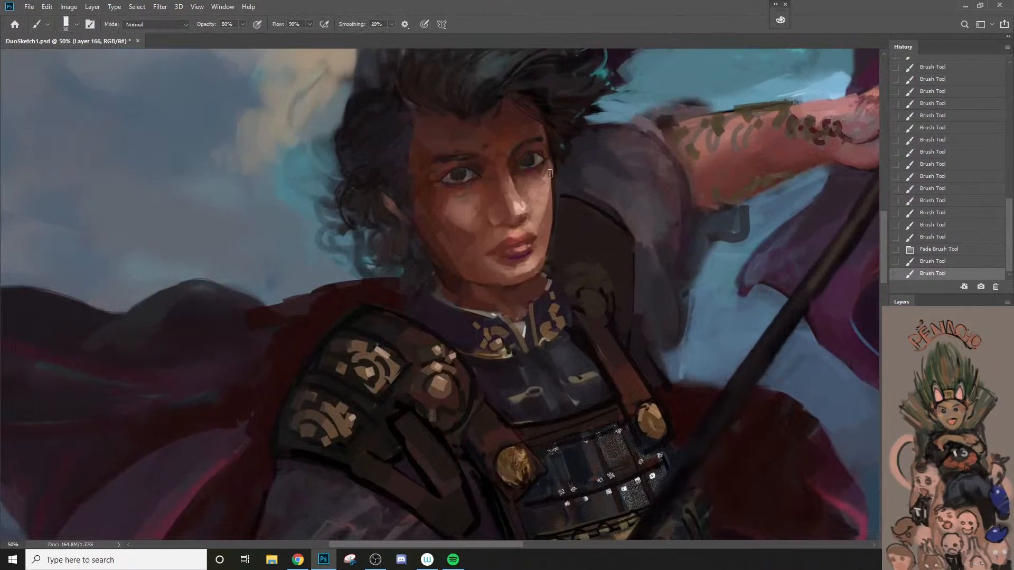
drag(557, 224, 555, 231)
key(ctrl+z)
key(bracketleft)
drag(552, 164, 553, 228)
key(ctrl+z)
key(bracketleft)
drag(554, 163, 553, 213)
alt+click(553, 292)
ctrl+click(551, 288)
Step: Paint ornament strokes on the far shoulder guard at 80% opacity, comparing and redoing them with different brush sizes
alt+click(460, 367)
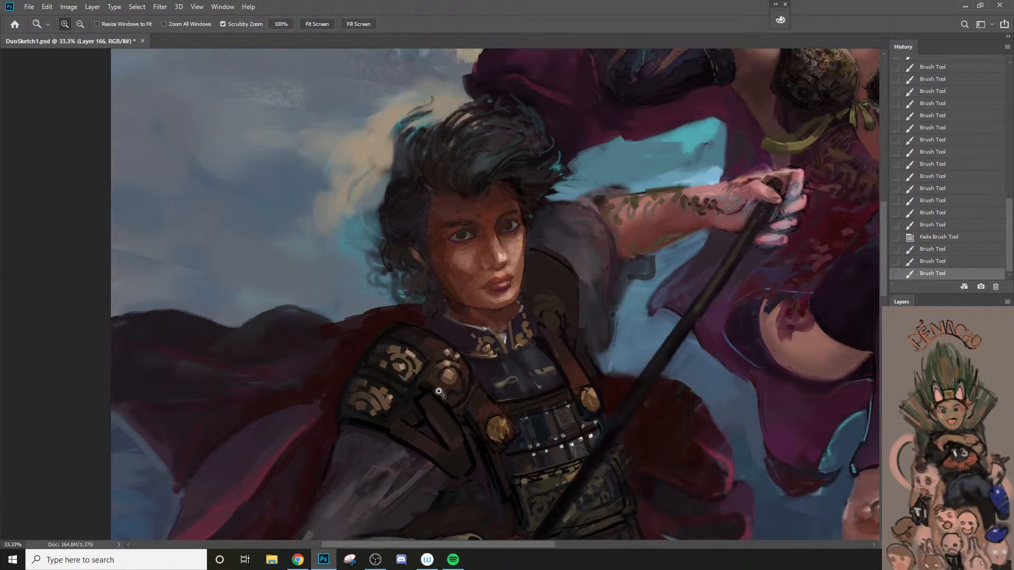
key(b)
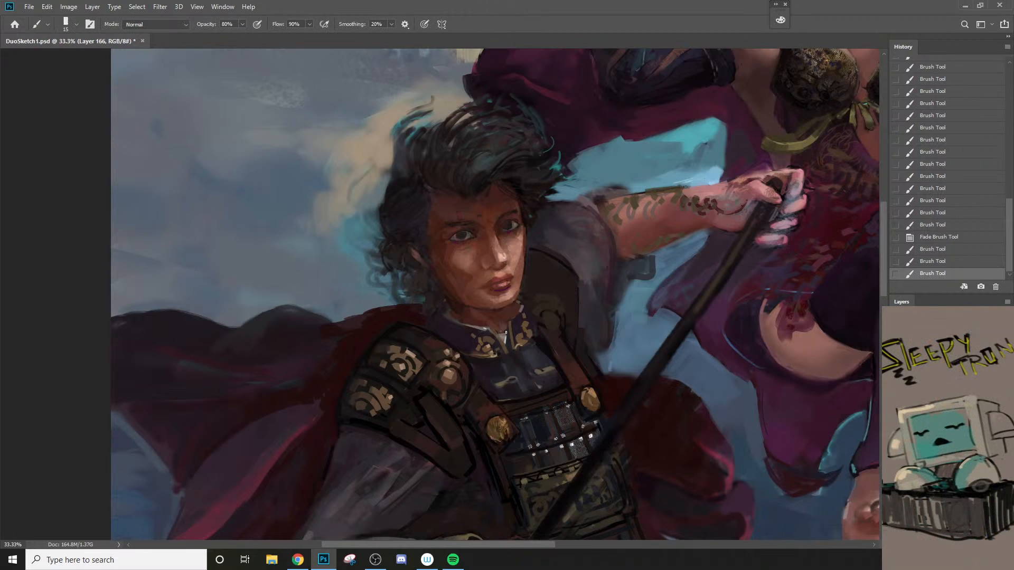
key(bracketleft)
mouse_move(541, 304)
mouse_down()
mouse_move(570, 321)
mouse_move(535, 307)
mouse_move(570, 315)
mouse_move(553, 297)
mouse_up()
key(ctrl+z)
key(ctrl+shift+z)
key(bracketright)
key(ctrl+z)
key(bracketleft)
key(bracketleft)
key(ctrl+z)
key(bracketright)
key(ctrl+shift+z)
Step: Sample a colour from the near shoulder guard's medallion and paint accents on the far guard's round ornament
alt+click(456, 376)
key(bracketright)
click(551, 316)
key(bracketleft)
key(bracketleft)
key(bracketleft)
click(553, 304)
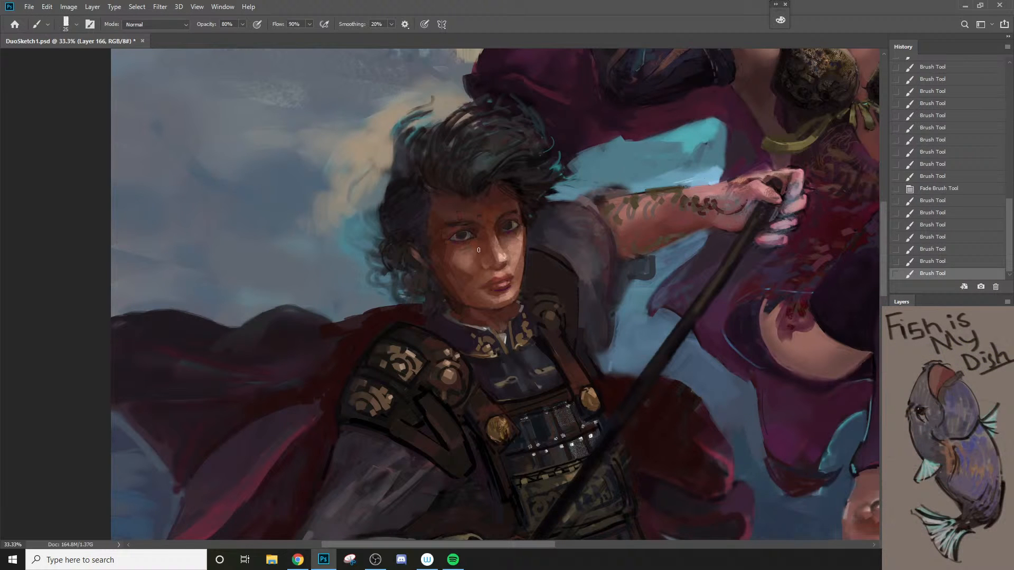
Step: Refine the shading along the side of the nose and around the nostril at 80% opacity with a small brush
key(bracketleft)
key(bracketleft)
click(482, 254)
mouse_move(481, 240)
mouse_down()
mouse_move(483, 258)
mouse_move(501, 270)
mouse_move(492, 267)
mouse_move(506, 260)
mouse_up()
key(bracketright)
key(bracketright)
click(490, 261)
click(492, 261)
Step: Soften the shading beside the nose and across the shaded cheek at 20% opacity with a larger brush
key(2)
key(bracketright)
key(bracketright)
alt+click(495, 255)
alt+click(495, 251)
key(bracketright)
key(bracketleft)
key(bracketleft)
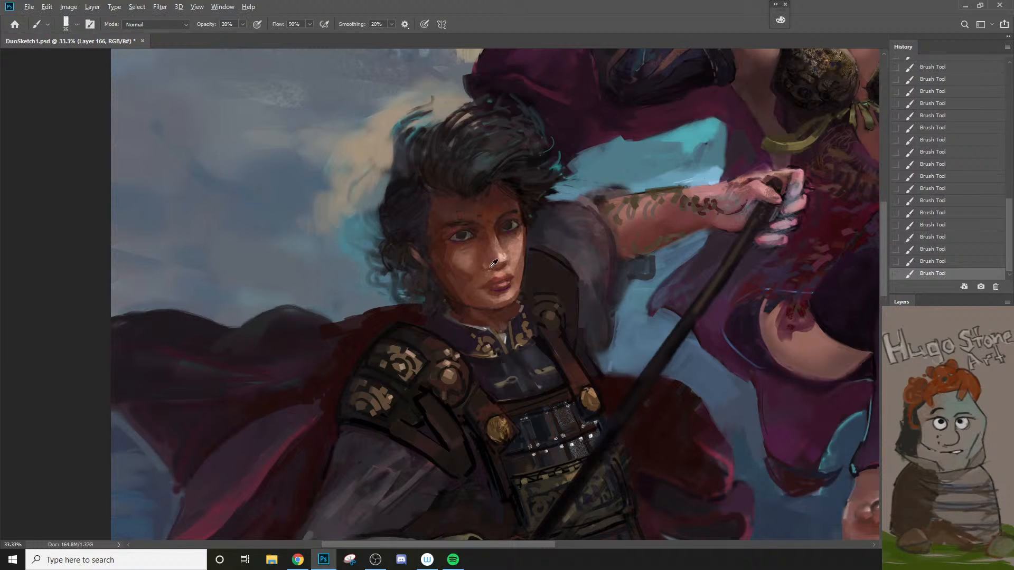
alt+click(473, 276)
alt+click(444, 264)
key(])
alt+click(442, 247)
Step: Set the brush opacity to 80% and touch up the shadow beneath the warrior's jaw
key(8)
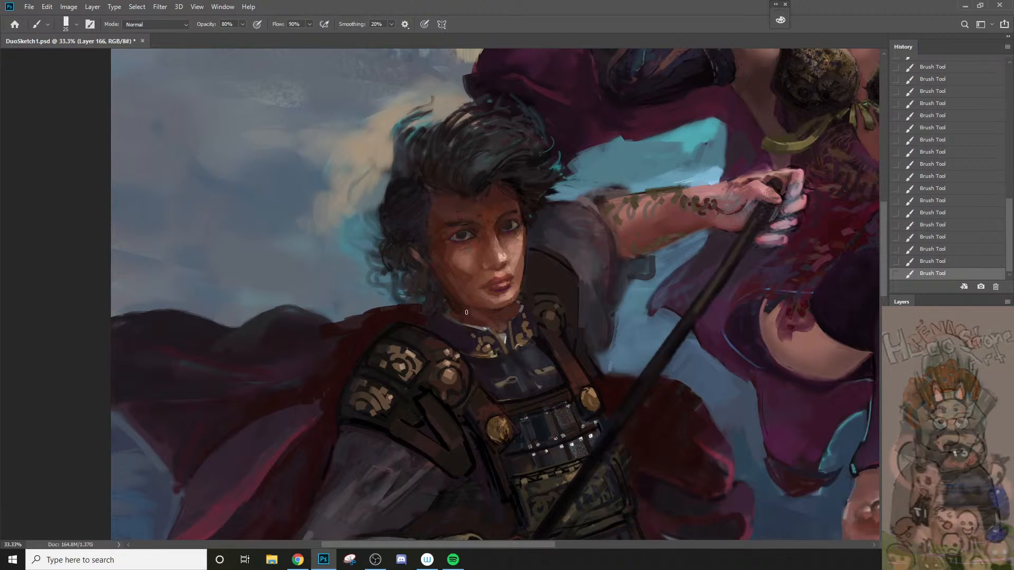
key(])
key(])
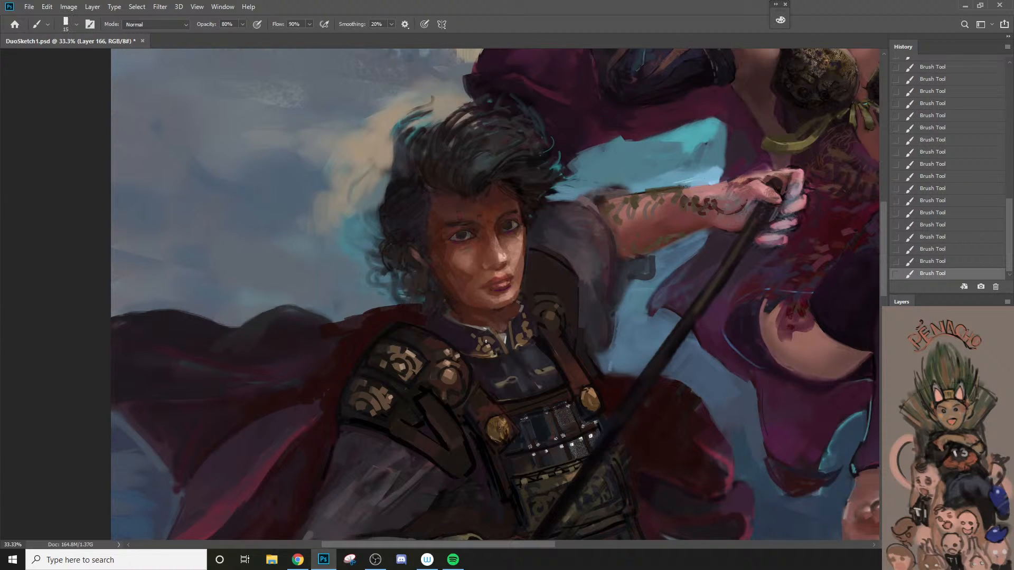
Step: Paint fine dark hair wisps beside the warrior's far temple and cheek at 80% opacity
key(z)
alt+click(494, 377)
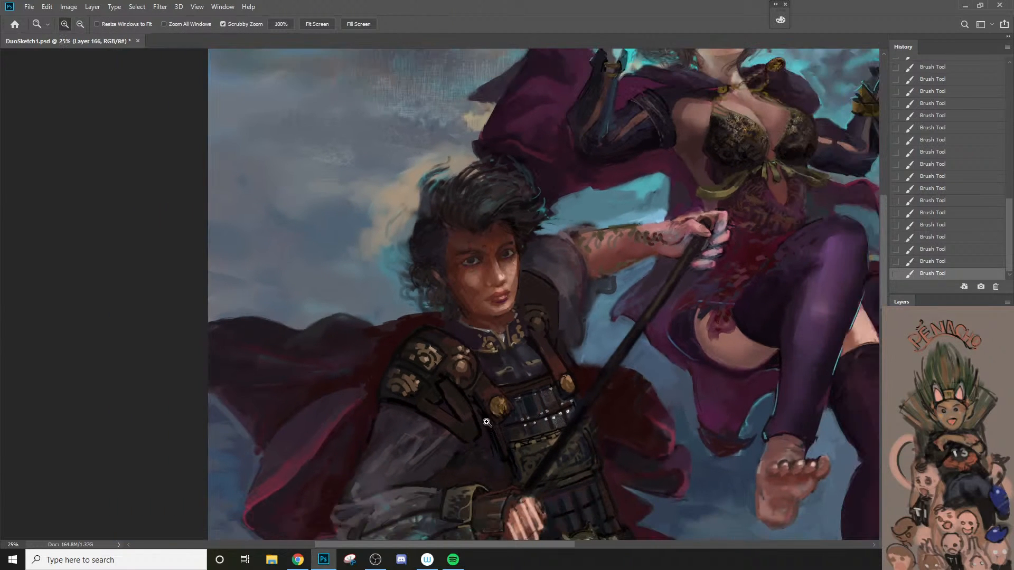
alt+click(494, 437)
click(493, 437)
click(510, 282)
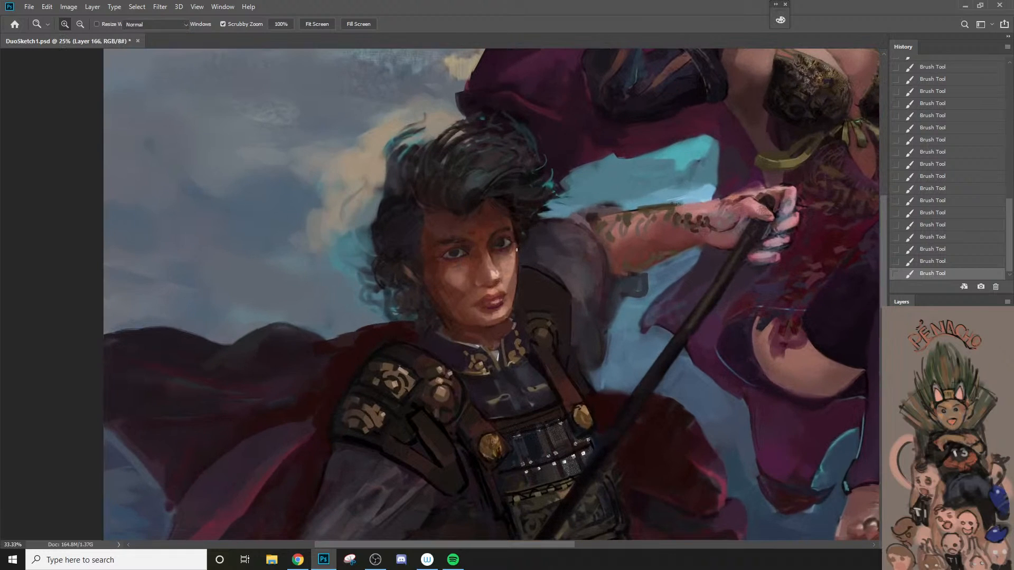
key(b)
alt+click(521, 230)
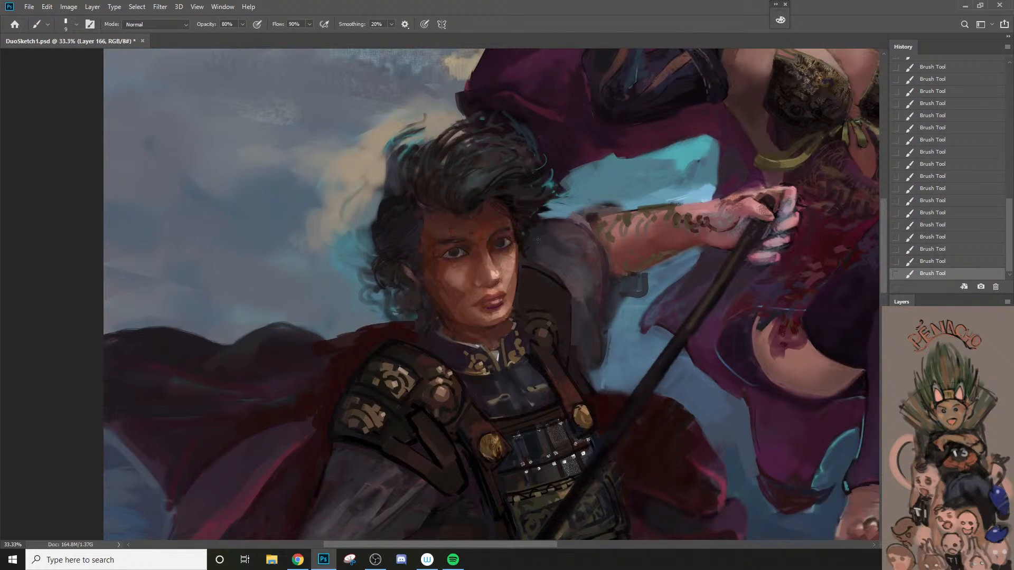
key(bracketright)
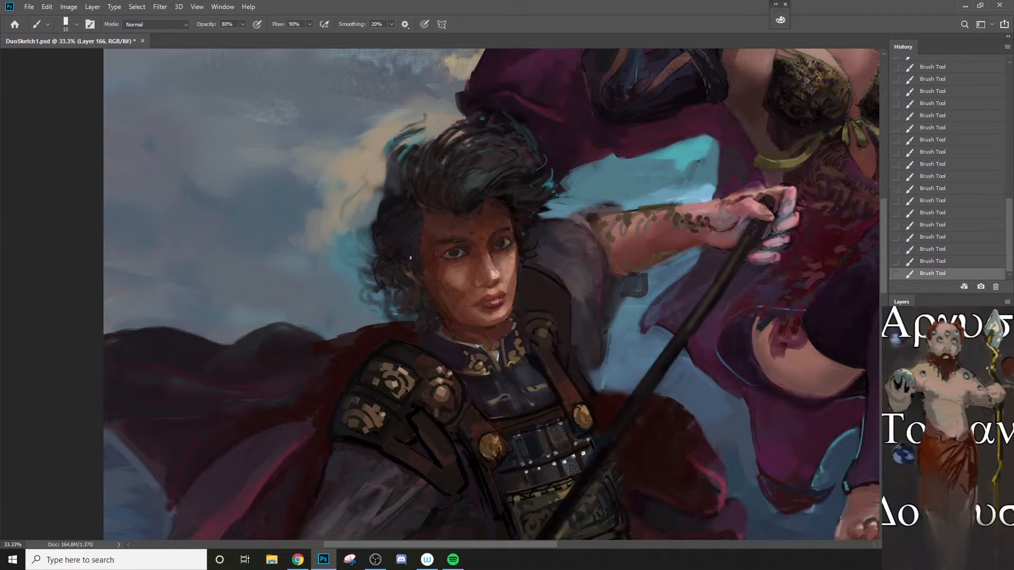
Step: Refine the hair around the warrior's near ear at 80% opacity with varied brush sizes
key(bracketleft)
key(bracketleft)
key(bracketright)
key(bracketright)
key(bracketright)
key(bracketright)
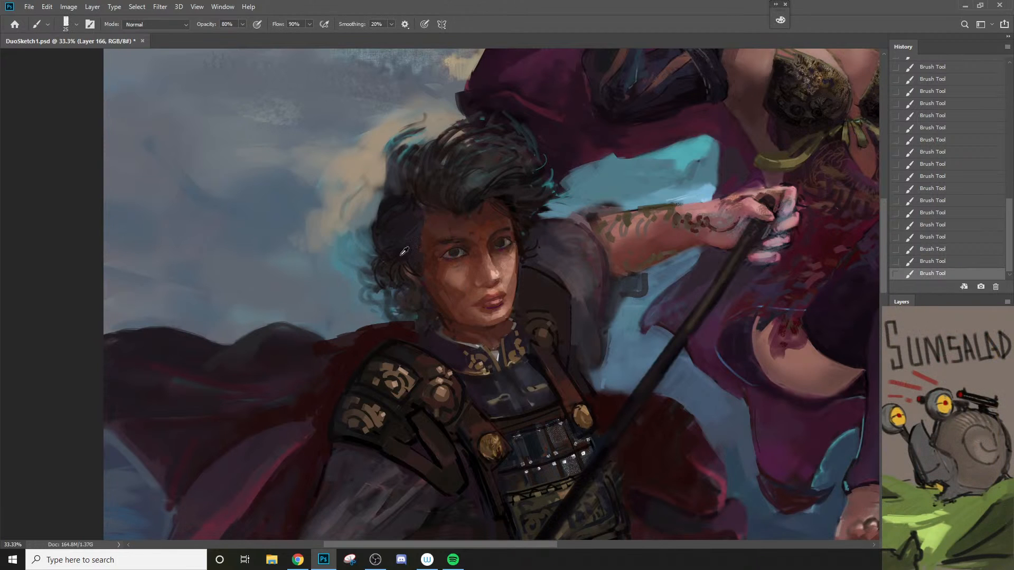
key(z)
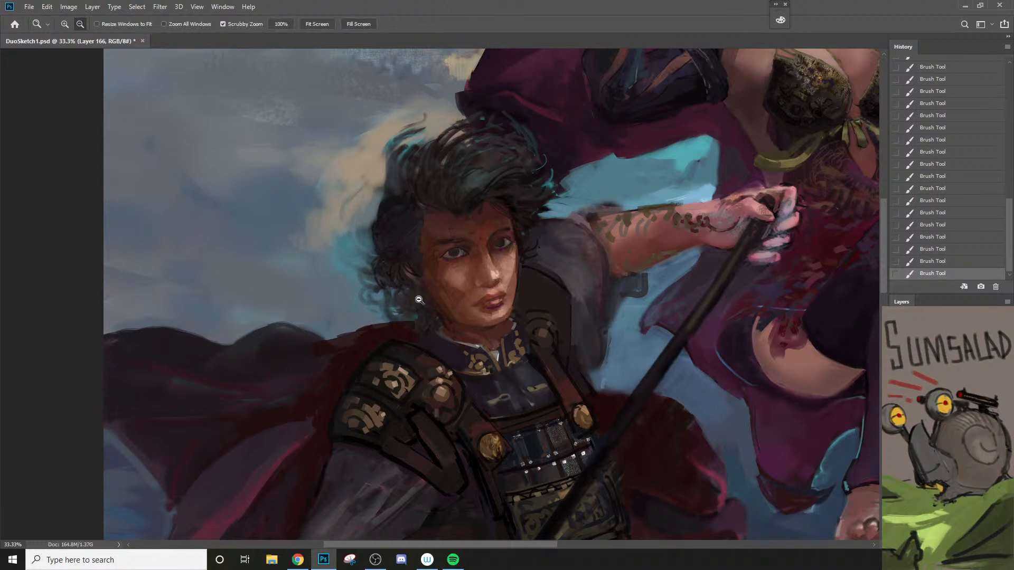
alt+click(413, 272)
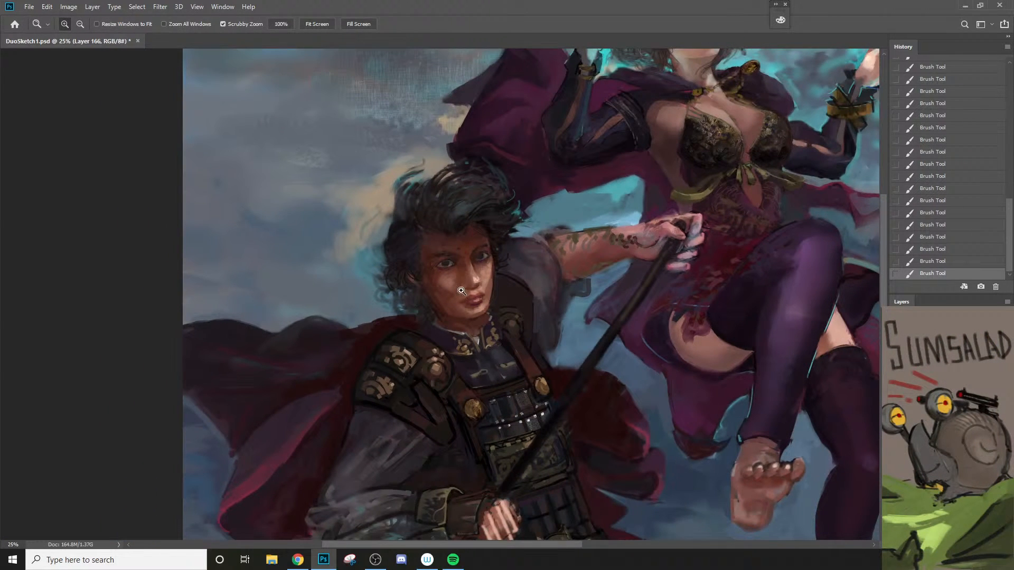
Step: Sample a skin tone and touch up the outer corner of the warrior's near eye with a smaller brush
click(457, 256)
click(457, 256)
click(457, 256)
key(b)
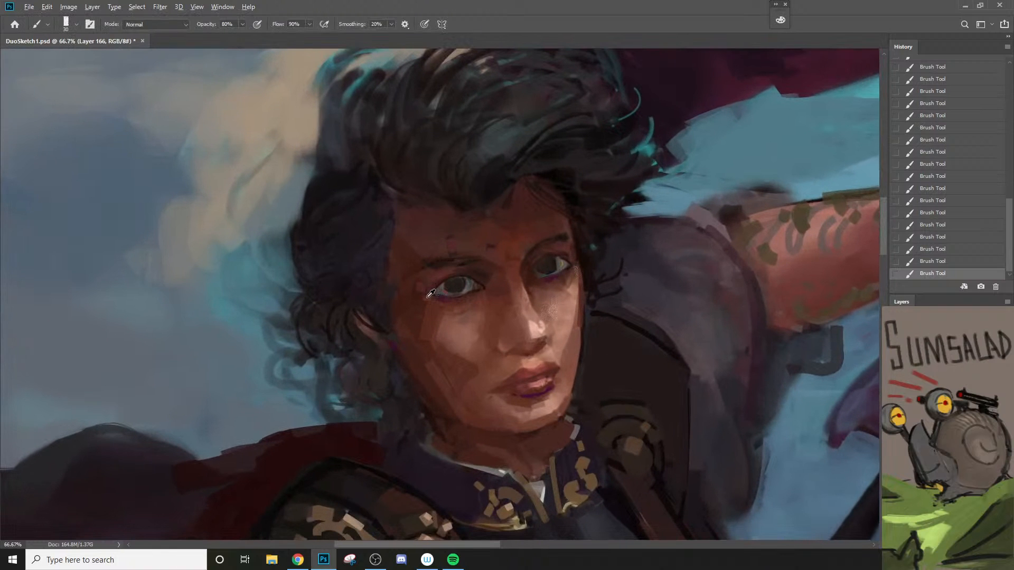
key(bracketleft)
key(z)
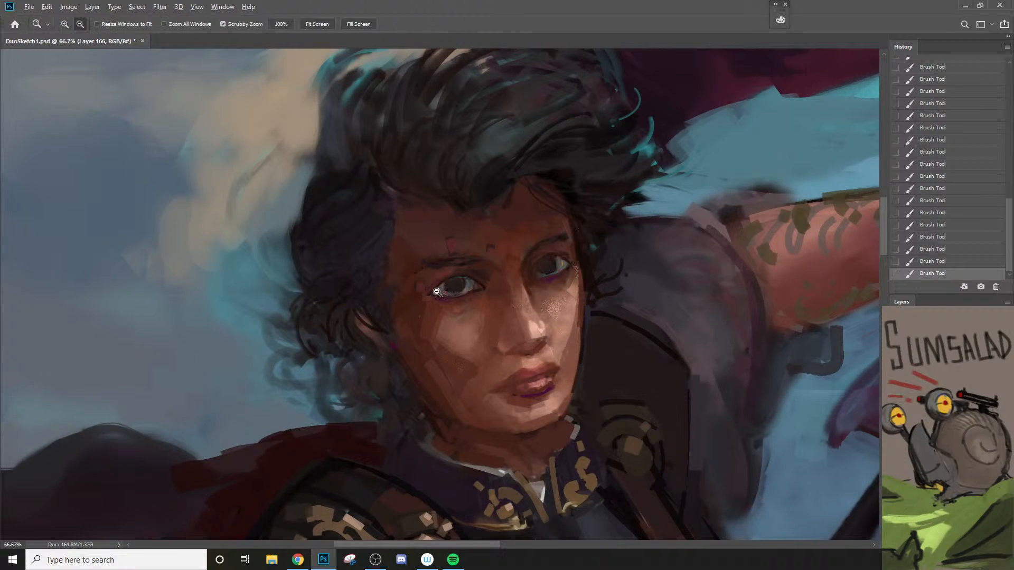
alt+click(436, 298)
alt+click(436, 298)
click(497, 305)
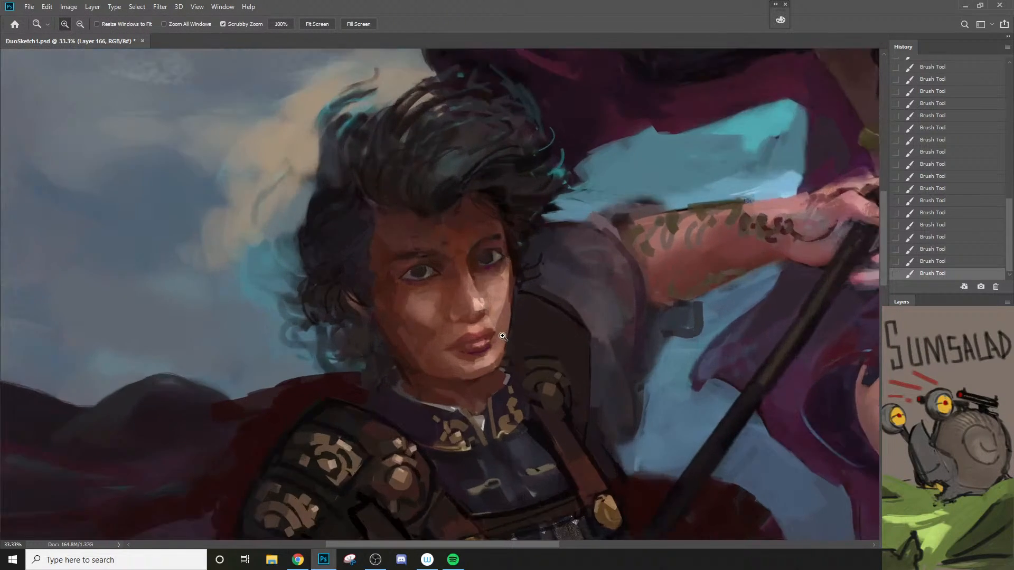
Step: Blend the skin tones on the cheek below the near eye at 20% opacity with small brush sizes
key(b)
key(bracketright)
key(bracketright)
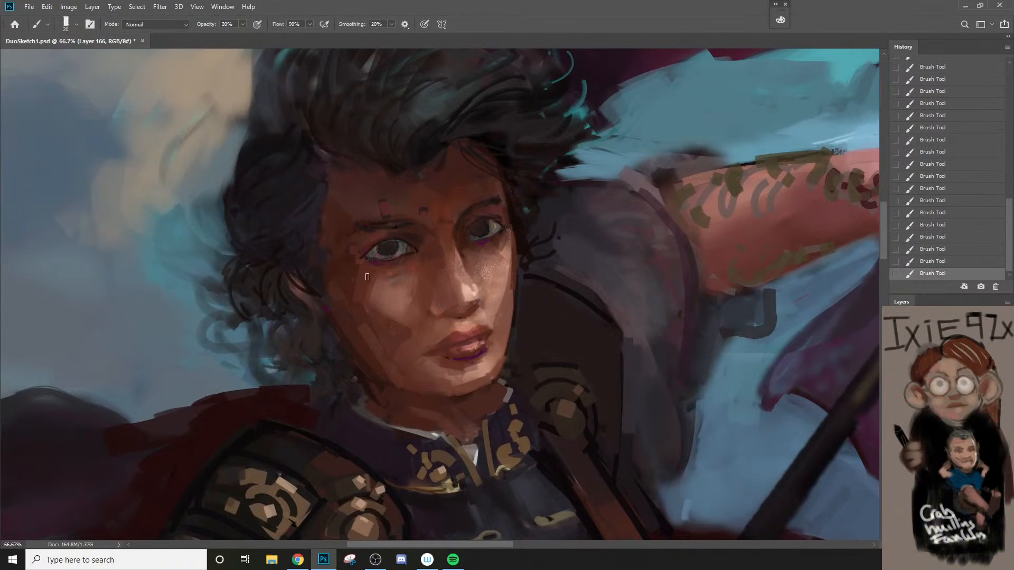
key(2)
key(bracketleft)
alt+click(393, 280)
key(bracketright)
alt+click(393, 281)
key(bracketright)
key(bracketleft)
key(bracketleft)
key(bracketleft)
key(bracketright)
key(bracketleft)
Step: Set the brush opacity to 76% and refine the outer end of the far eyebrow, redoing the first stroke
key(7)
key(6)
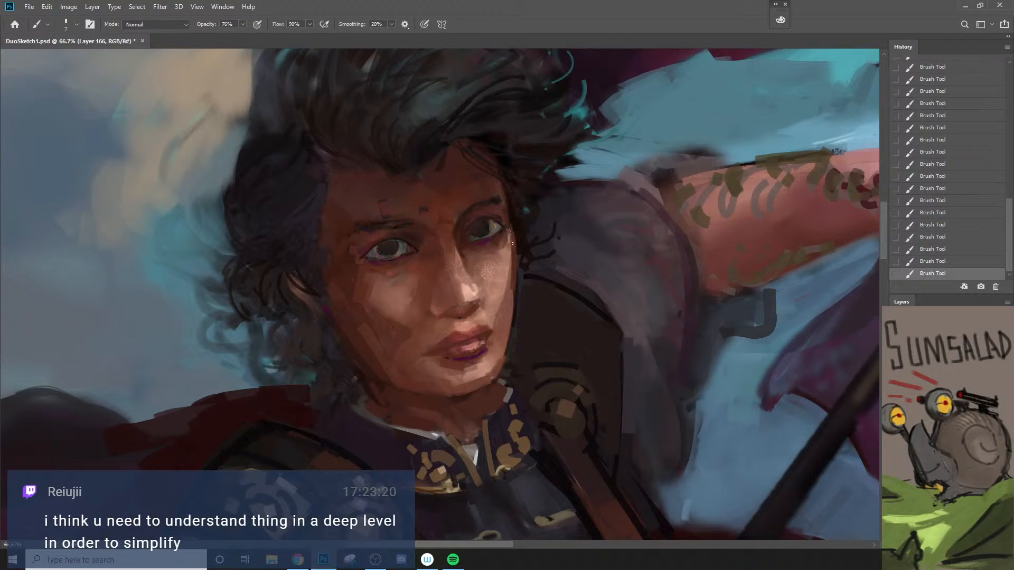
drag(498, 198, 503, 205)
key(ctrl+z)
alt+click(493, 190)
key(])
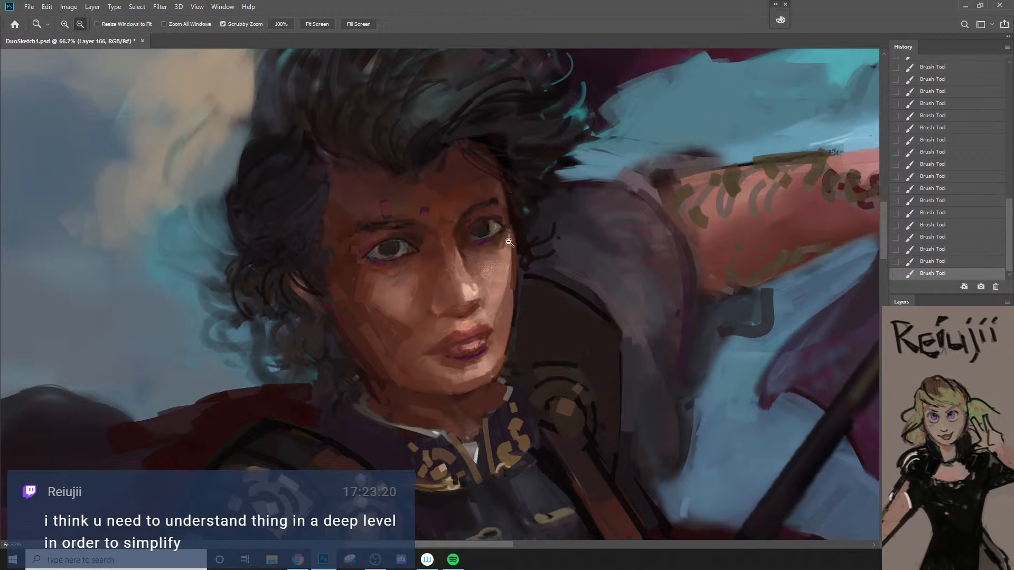
Step: Sample a tone near the near eyebrow and rework the purple lower lid of the far eye
key(z)
alt+click(502, 232)
key(b)
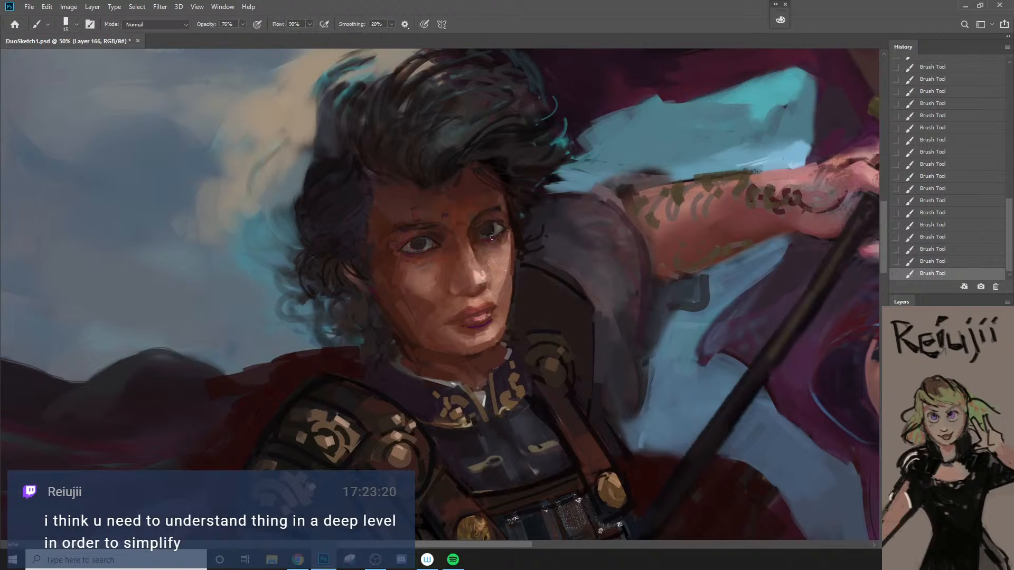
alt+click(417, 226)
key(bracketleft)
alt+click(489, 241)
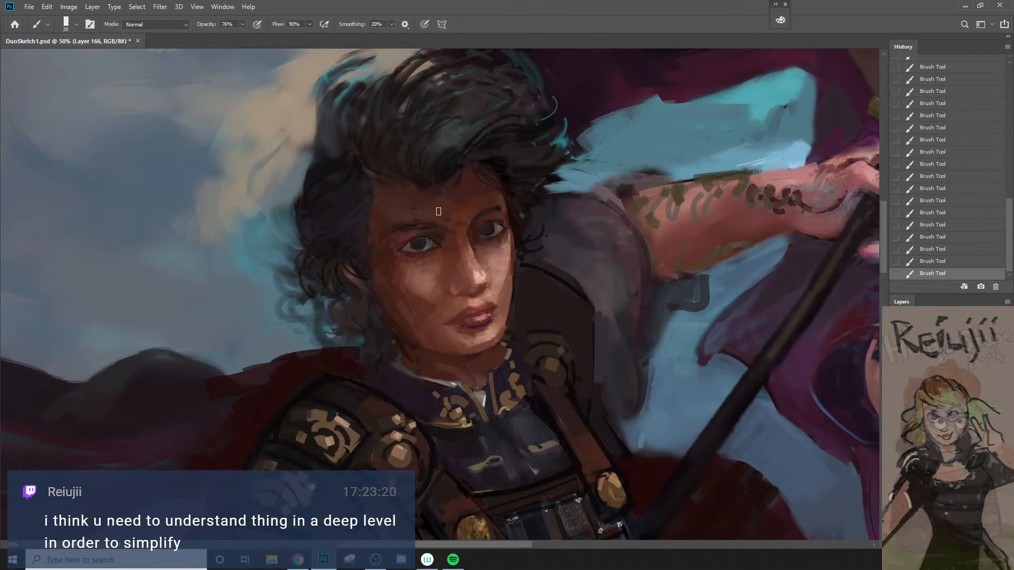
Step: Paint a small purple mark between the warrior's eyebrows and touch up the shadow where the jaw meets the neck
click(447, 216)
key(bracketright)
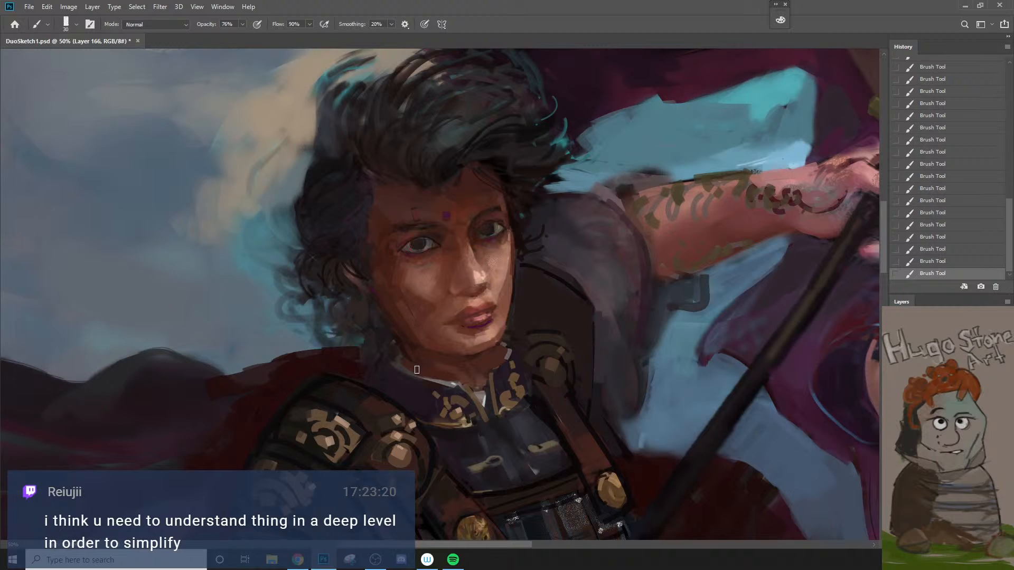
alt+click(405, 349)
key(bracketleft)
key(bracketleft)
key(bracketleft)
key(bracketleft)
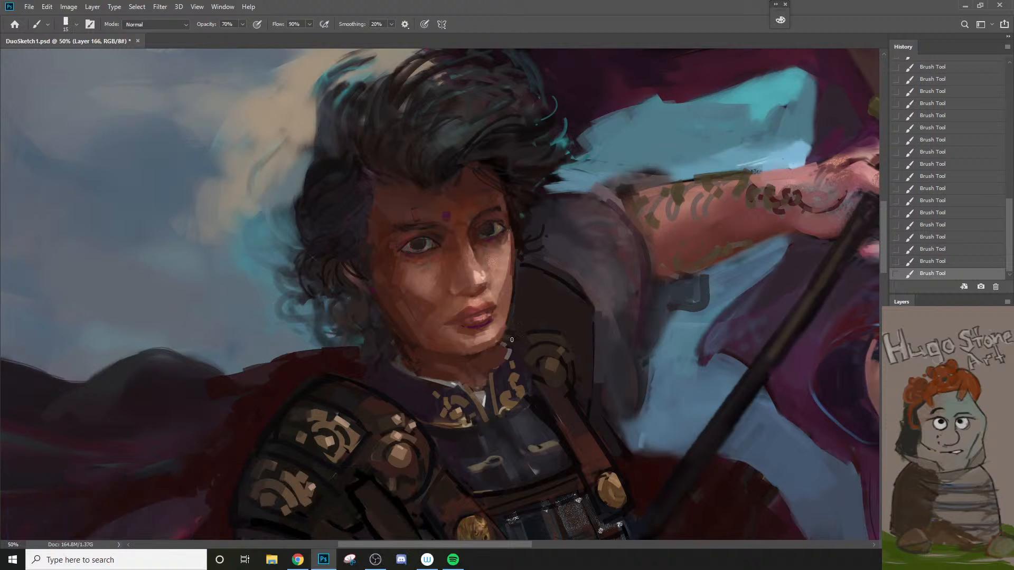
Step: Refine the shading along the lower jaw and neck at 70% opacity with a larger brush
key(bracketright)
drag(509, 356, 401, 335)
drag(416, 300, 433, 305)
key(bracketright)
key(bracketright)
key(bracketright)
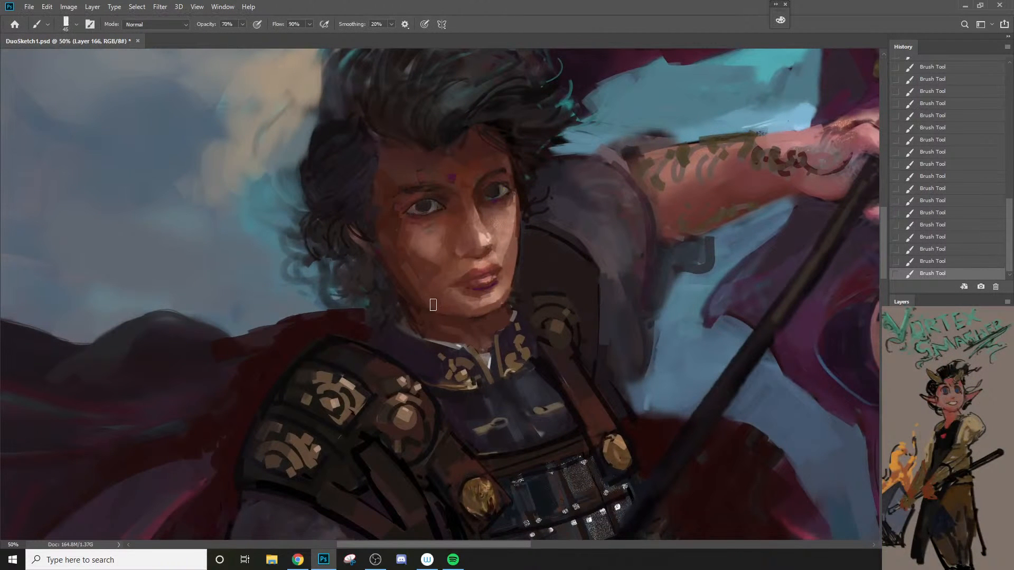
key(bracketleft)
drag(453, 368, 418, 373)
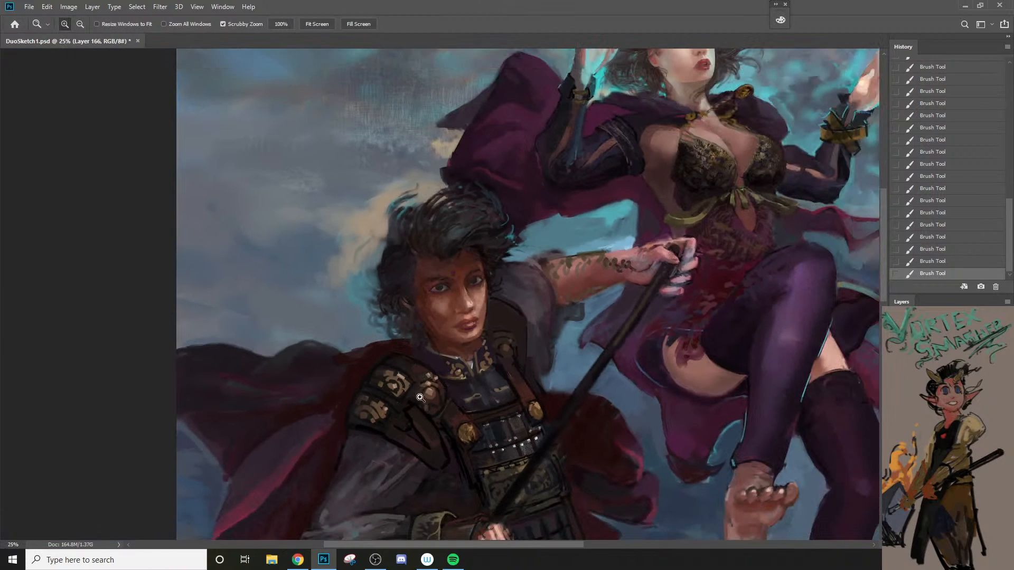
Step: Paint dark bands across the upper part of the far shoulder guard at 70% opacity to divide it into plates
drag(466, 423, 441, 389)
click(469, 337)
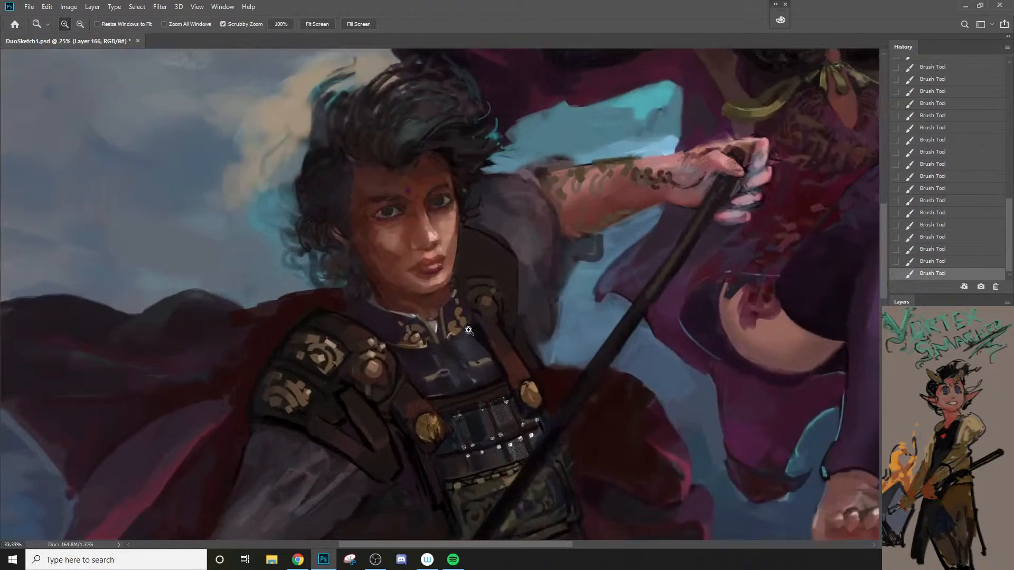
click(469, 330)
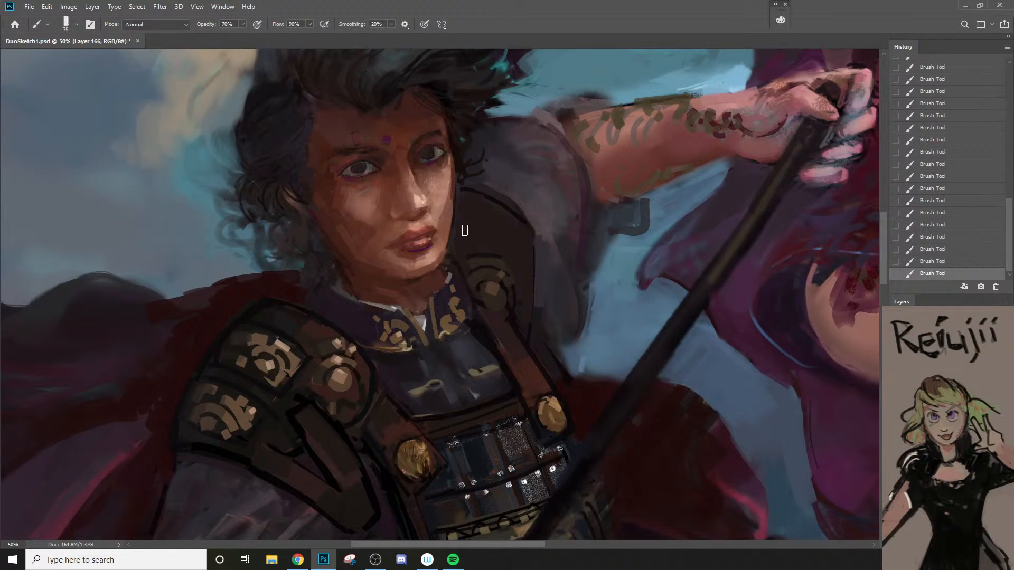
key(bracketleft)
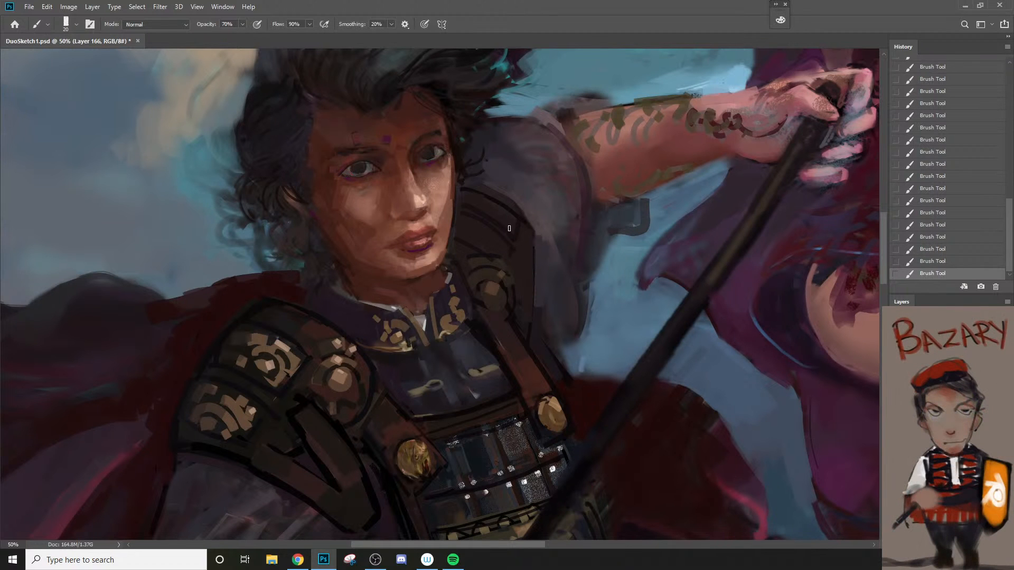
Step: Sample tones from the near shoulder guard and paint a round ornament on the far guard's upper plate
key(z)
alt+click(531, 253)
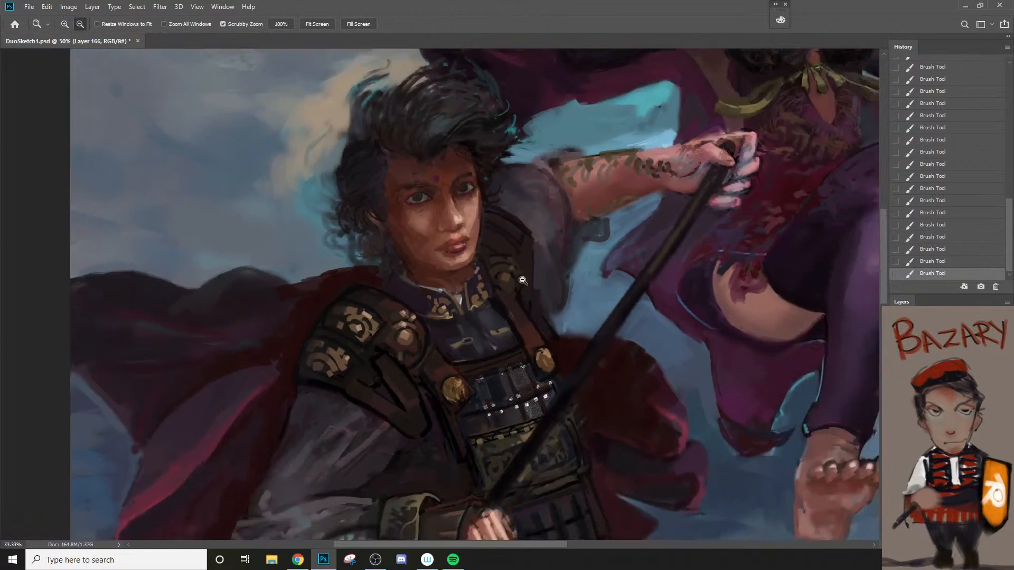
click(415, 327)
key(b)
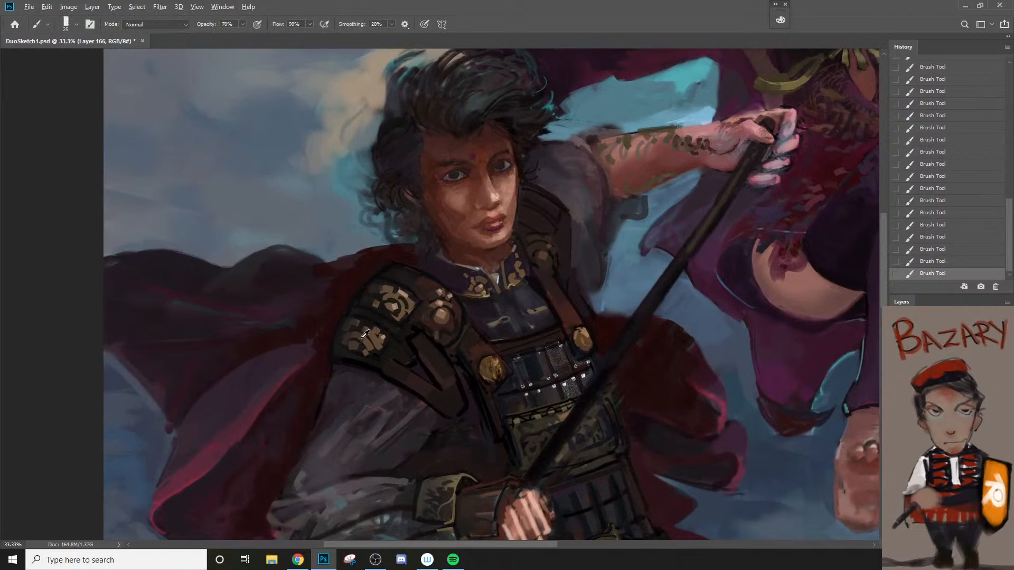
key(z)
click(543, 203)
key(b)
key(bracketright)
key(bracketright)
key(bracketright)
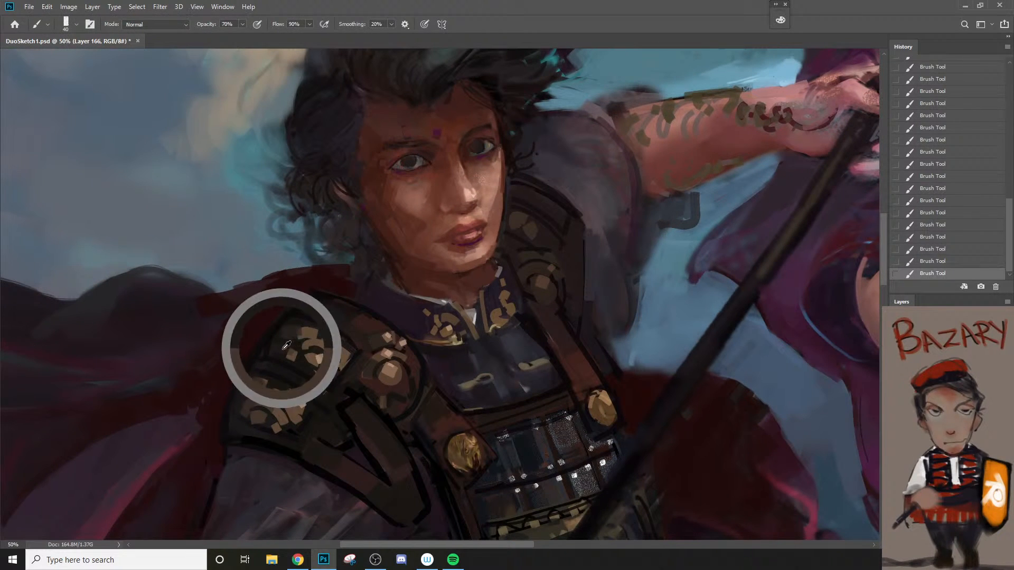
Step: Rework the upper ornament and plate surface of the far shoulder guard with darker strokes at 70% opacity
mouse_move(512, 220)
mouse_down()
mouse_move(533, 238)
mouse_move(516, 215)
mouse_move(540, 235)
mouse_move(532, 236)
mouse_move(549, 231)
mouse_move(534, 227)
mouse_move(550, 215)
mouse_move(546, 202)
mouse_move(548, 218)
mouse_move(534, 200)
mouse_up()
key(bracketleft)
key(bracketleft)
key(bracketright)
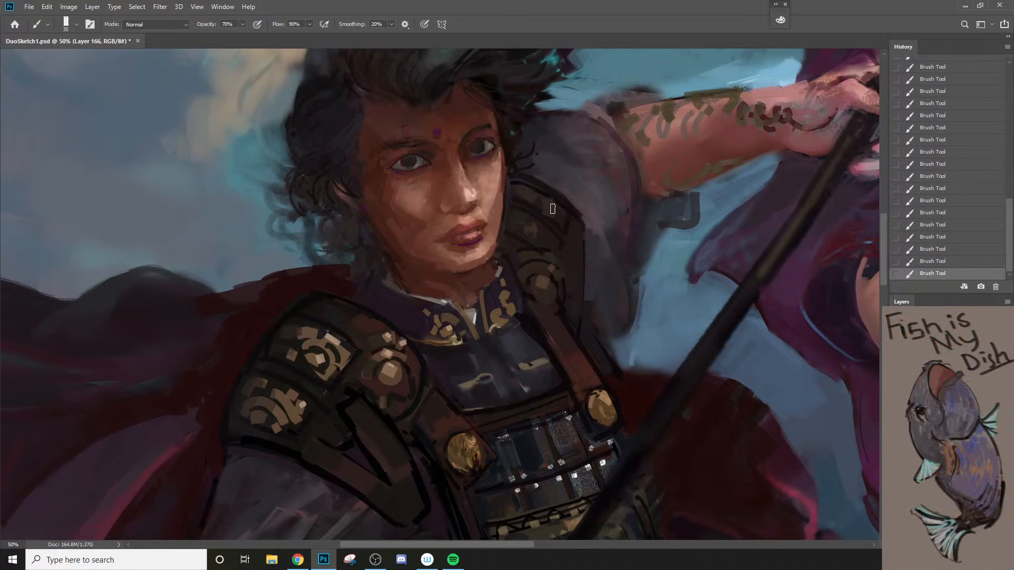
key(bracketright)
key(z)
drag(565, 214, 413, 367)
key(space)
click(471, 283)
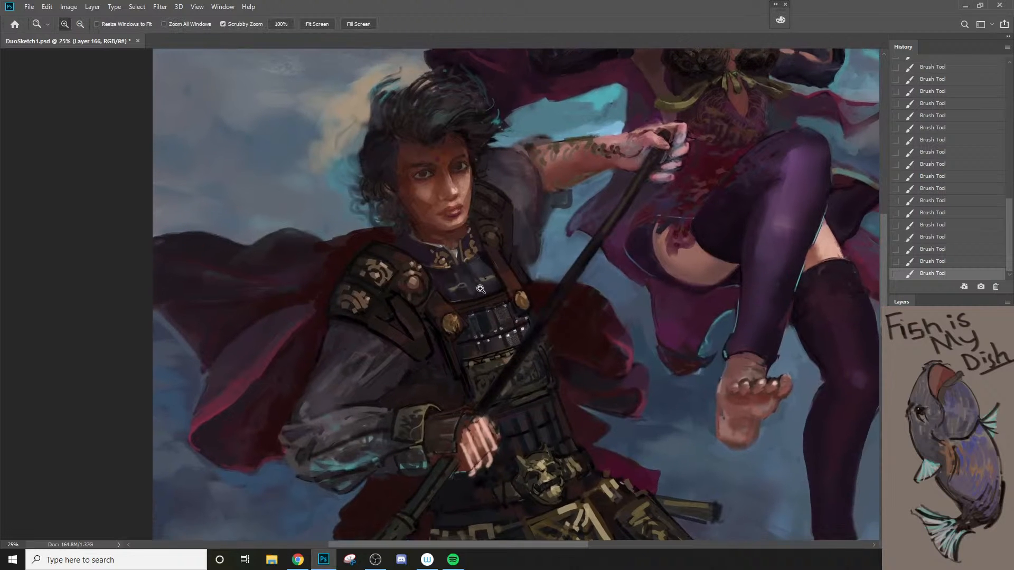
Step: Undo the last stroke and darken the lower edge of the near shoulder guard's bottom plate at 70% opacity
key(b)
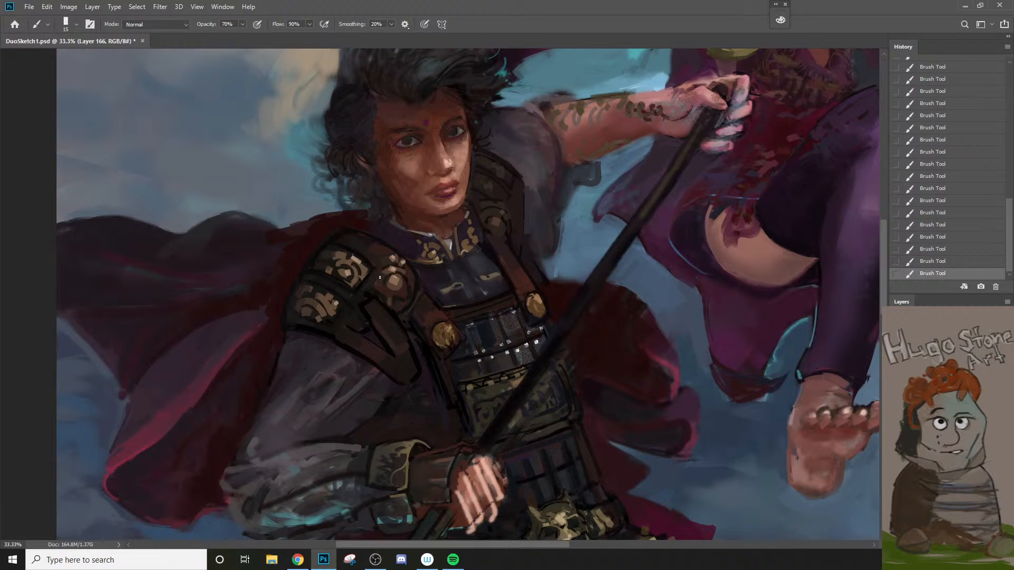
key(z)
alt+click(381, 305)
click(348, 312)
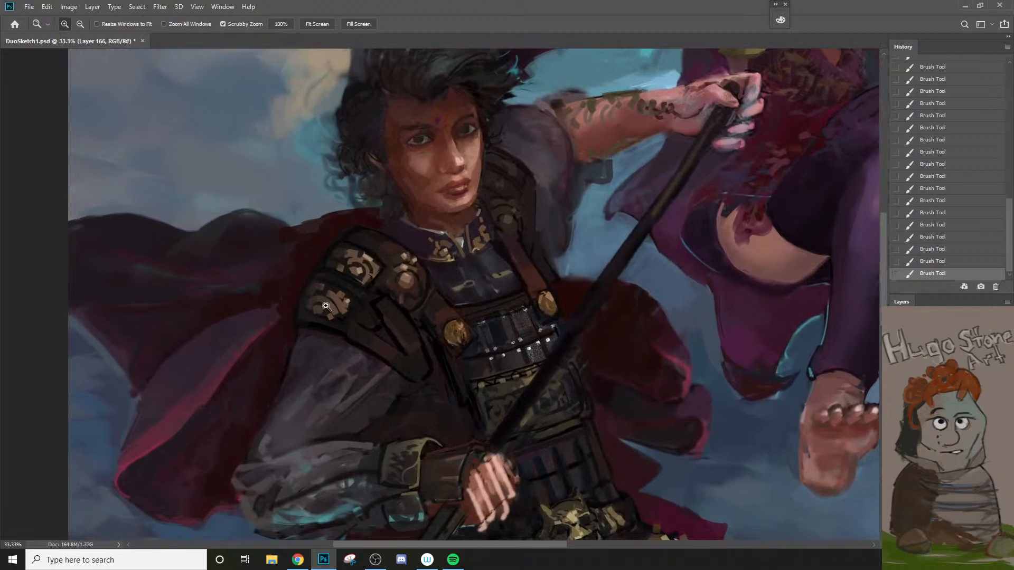
key(b)
key(ctrl+z)
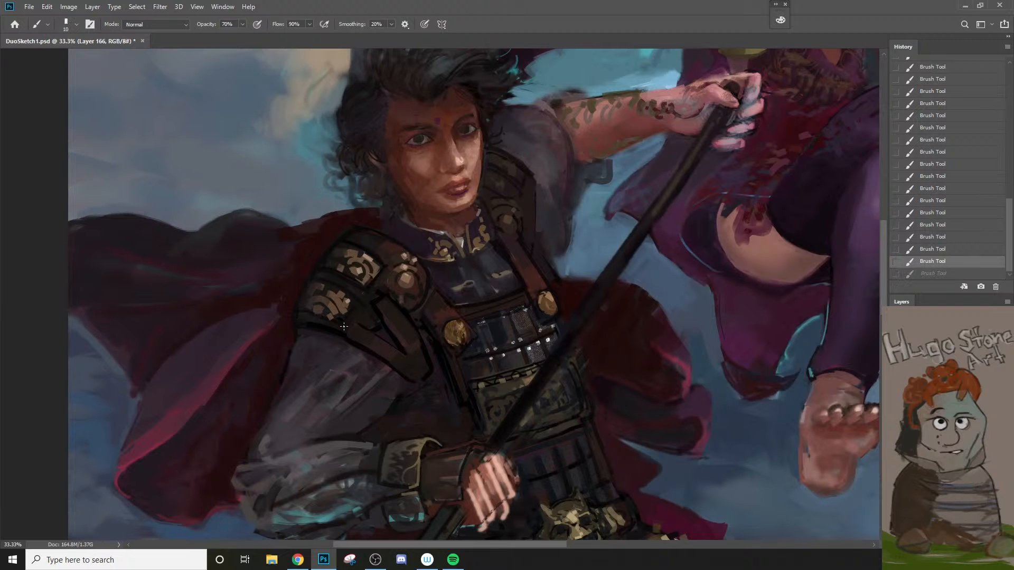
key(bracketright)
drag(331, 317, 305, 313)
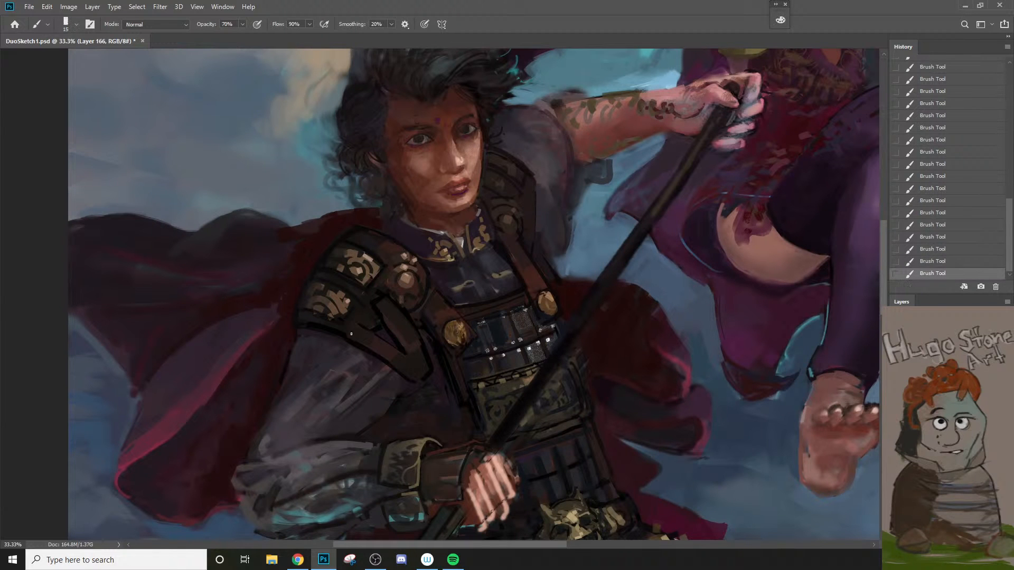
scroll(364, 331, down, 1)
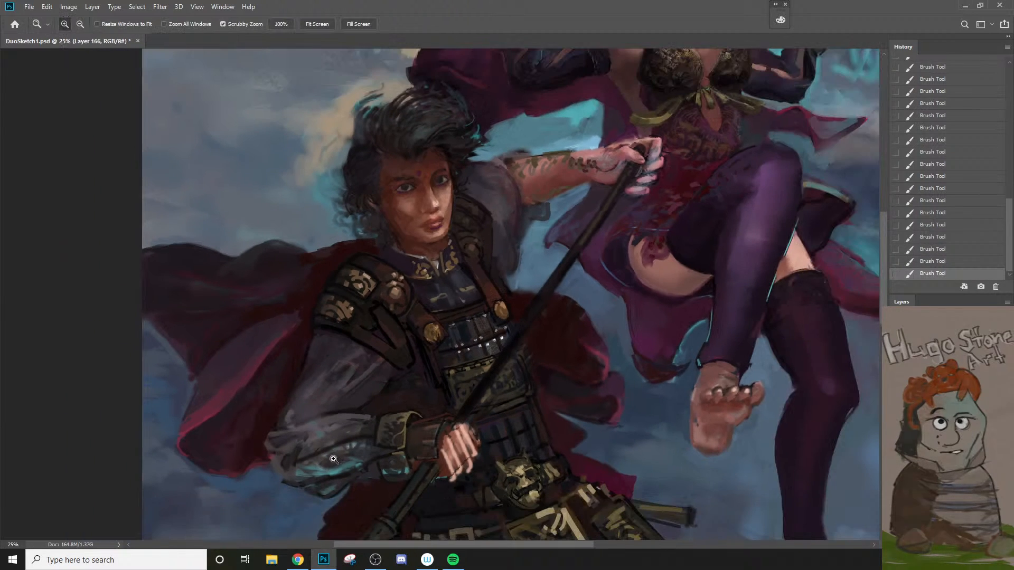
alt+click(350, 307)
key(bracketright)
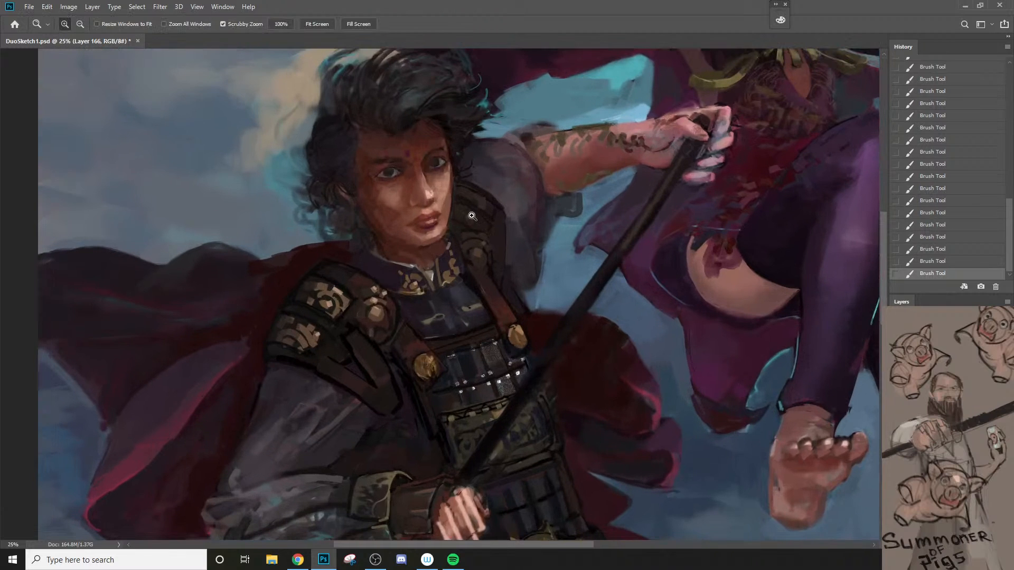
Step: Paint dark strokes along the upper edge of the far shoulder guard with a larger brush at 70% opacity
scroll(454, 234, up, 1)
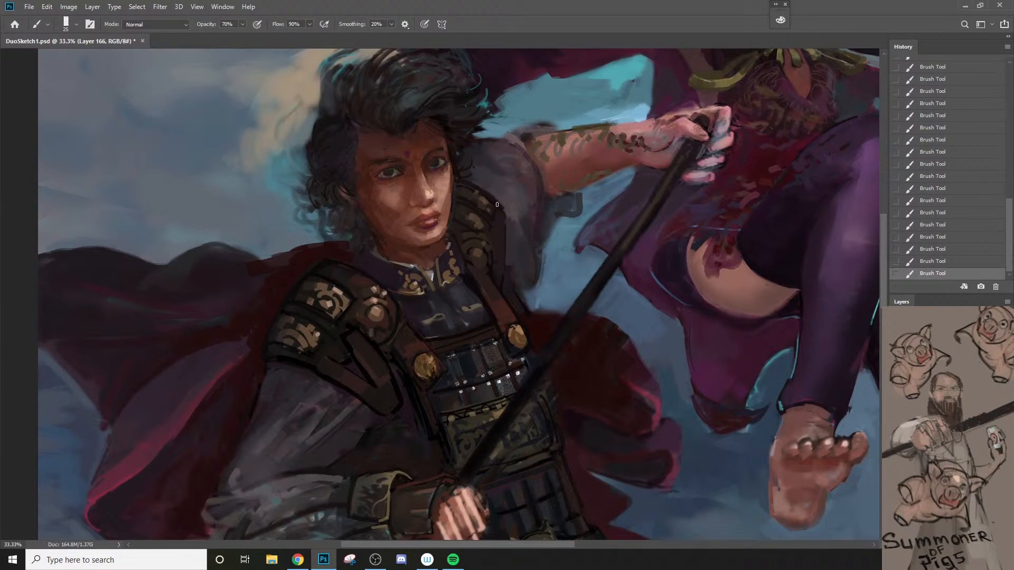
key(bracketright)
drag(467, 180, 507, 213)
key(z)
alt+click(494, 270)
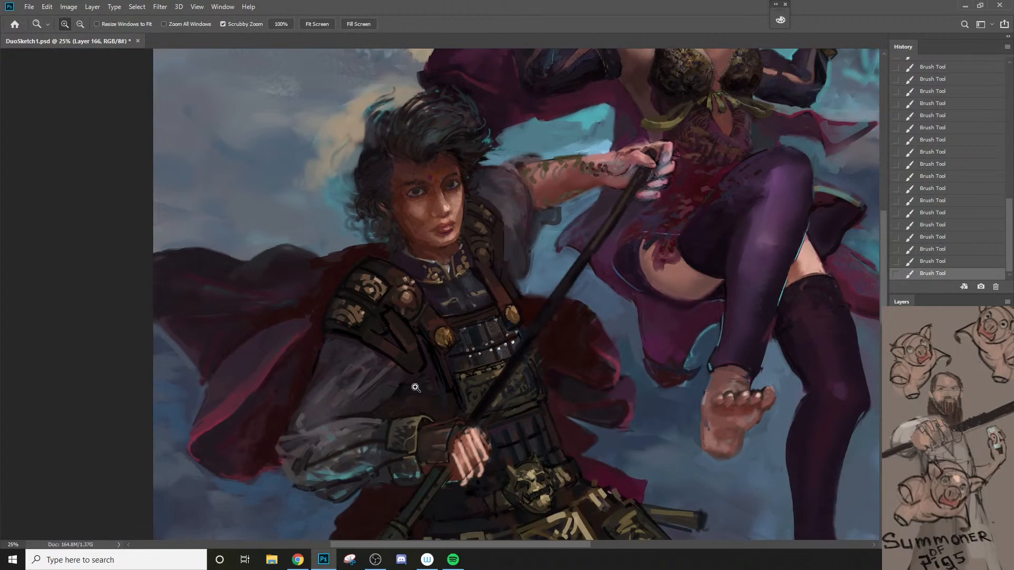
Step: Darken the outer edge of the far shoulder guard down towards the chest strap at 70% opacity
click(484, 230)
key(b)
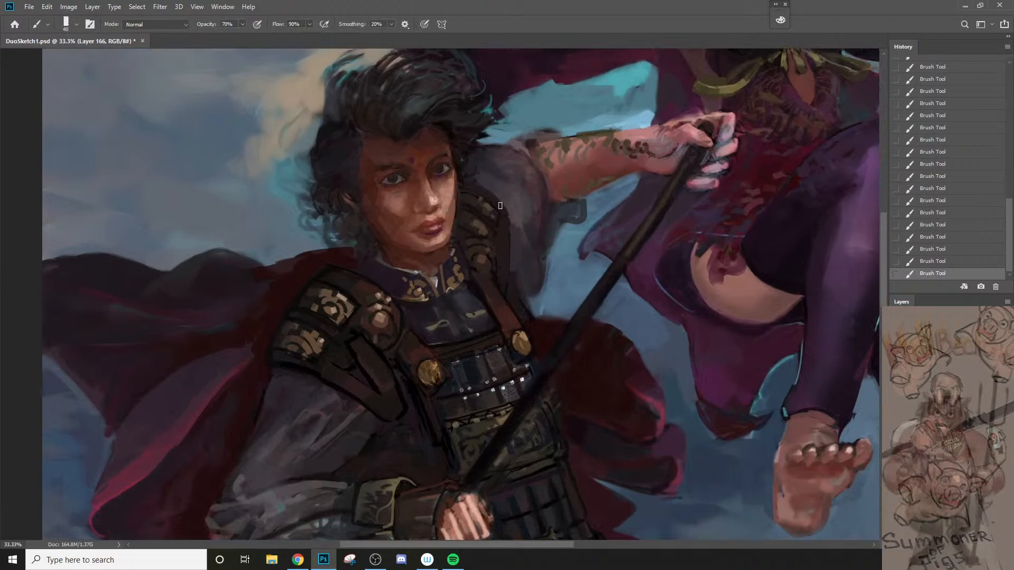
alt+click(503, 227)
drag(504, 217, 514, 252)
alt+click(514, 236)
key(bracketleft)
key(bracketleft)
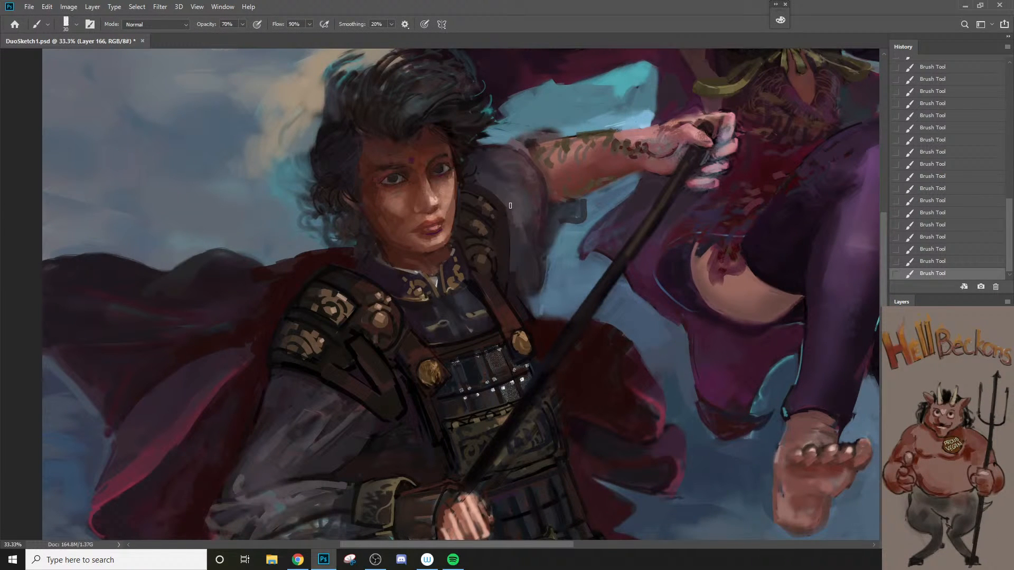
Step: Sample the raised arm's sleeve colour and shift it to a lighter, greyer tone as the foreground colour
key(z)
alt+click(519, 262)
alt+click(535, 194)
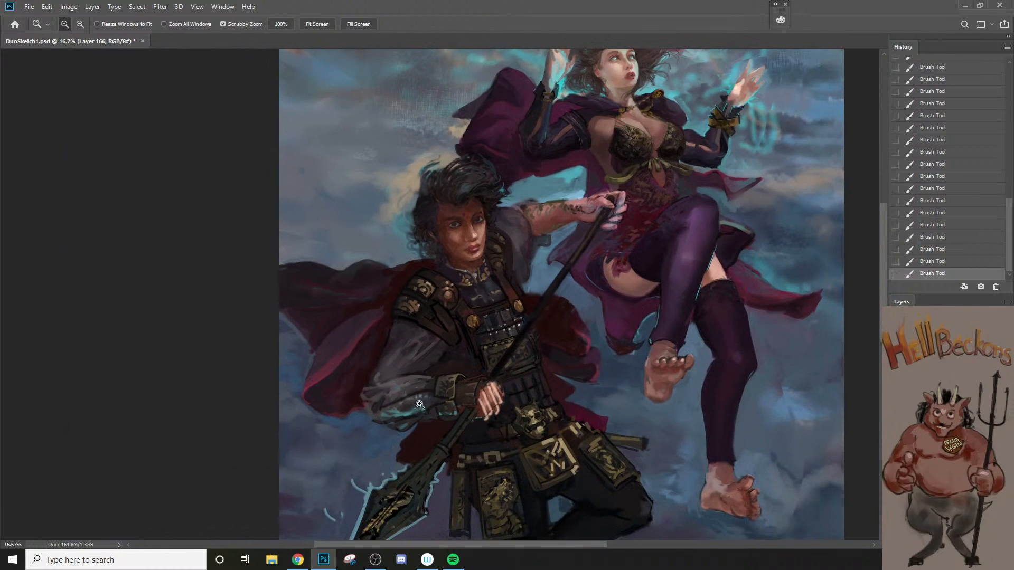
click(535, 194)
click(531, 198)
key(b)
alt+click(506, 210)
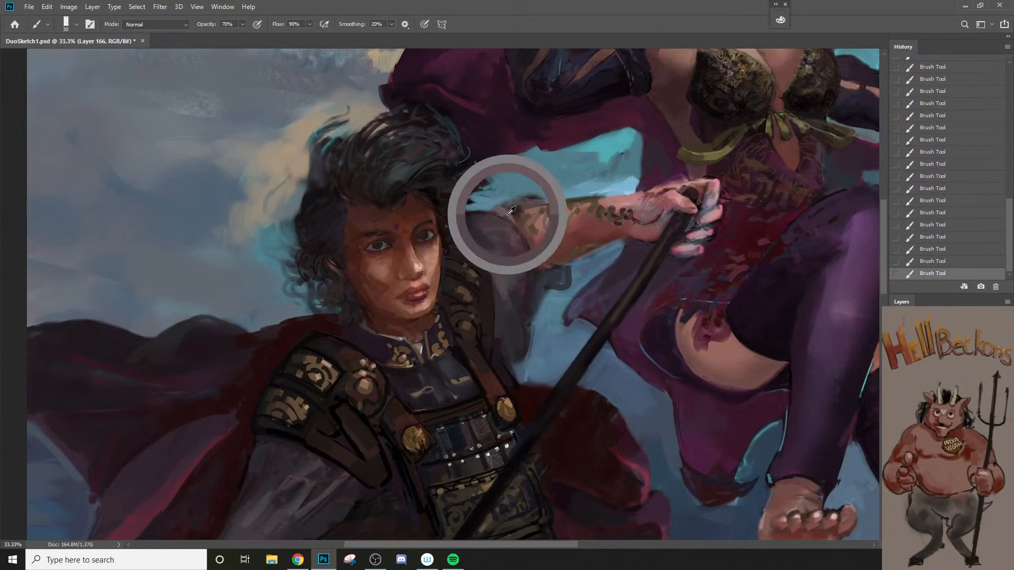
key(n)
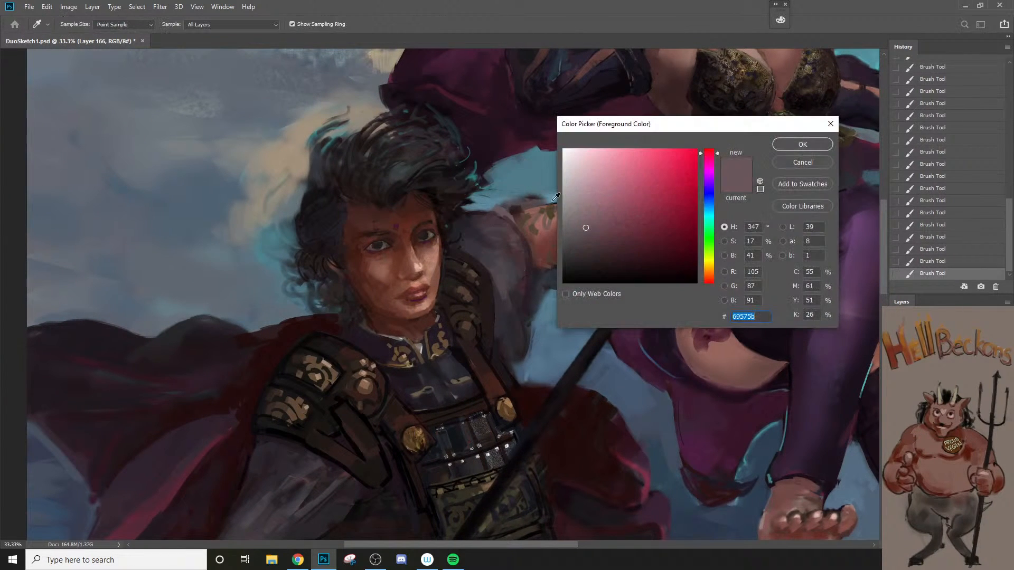
click(579, 215)
click(802, 145)
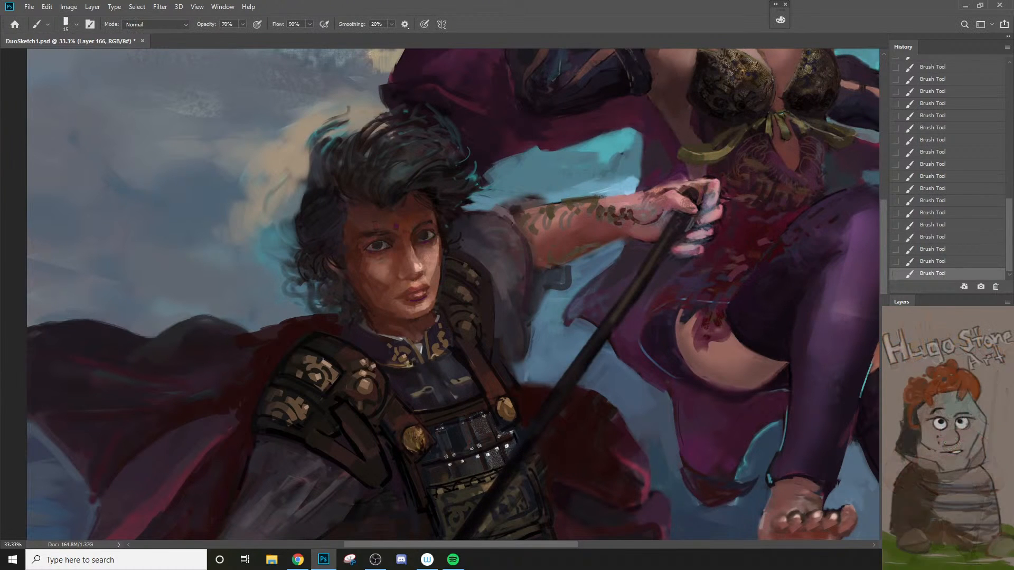
Step: Paint light strokes on the raised arm's sleeve and along its rolled opening with small brushes at 70% opacity
key(bracketright)
alt+click(524, 285)
ctrl+click(520, 252)
ctrl+click(519, 253)
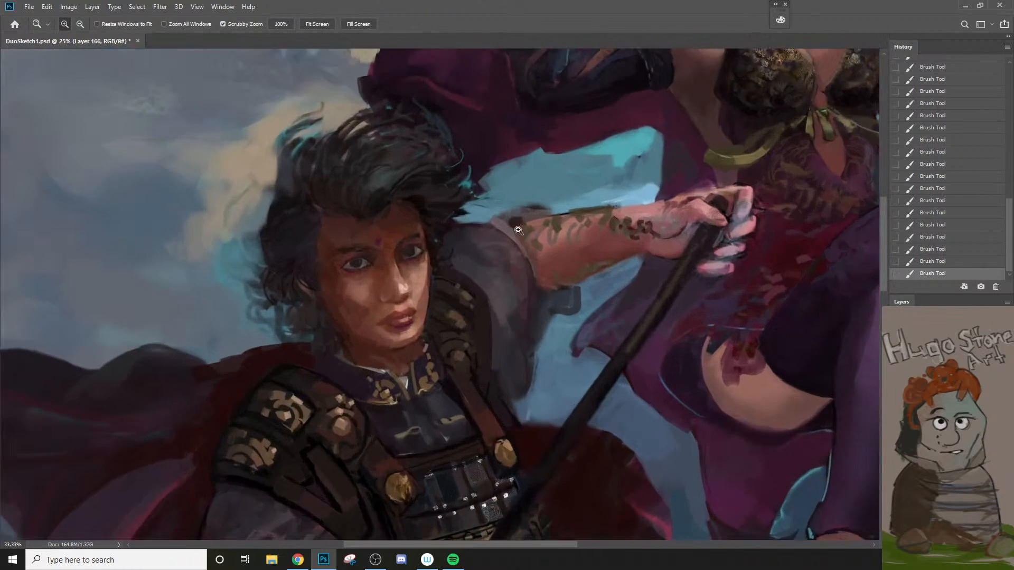
key(bracketleft)
drag(495, 212, 507, 226)
alt+click(505, 228)
key(bracketleft)
Step: Sample the tones around the top of the raised arm's sleeve and retouch where the sleeve opening meets the arm
alt+click(531, 206)
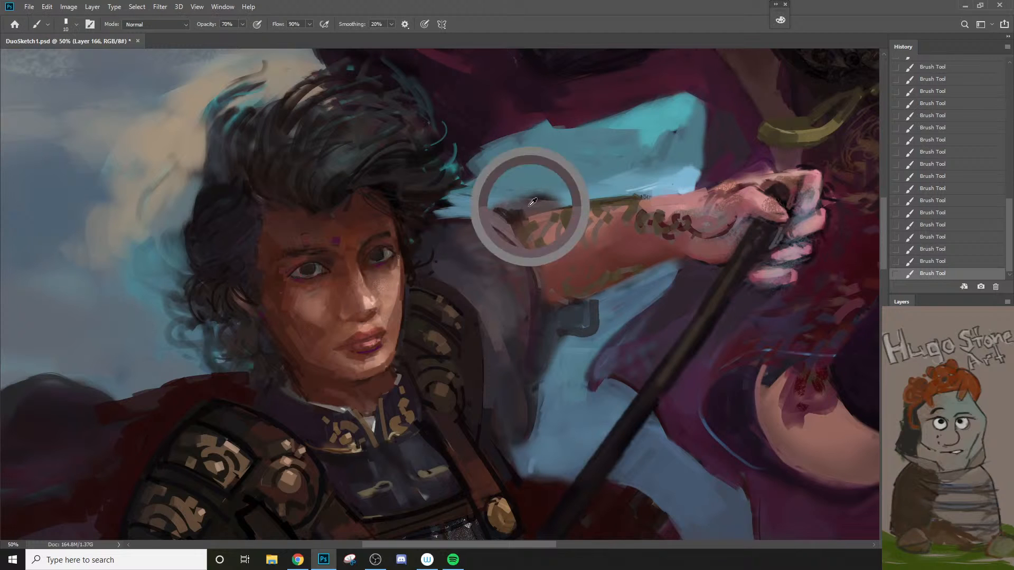
key(bracketright)
key(bracketright)
alt+click(544, 187)
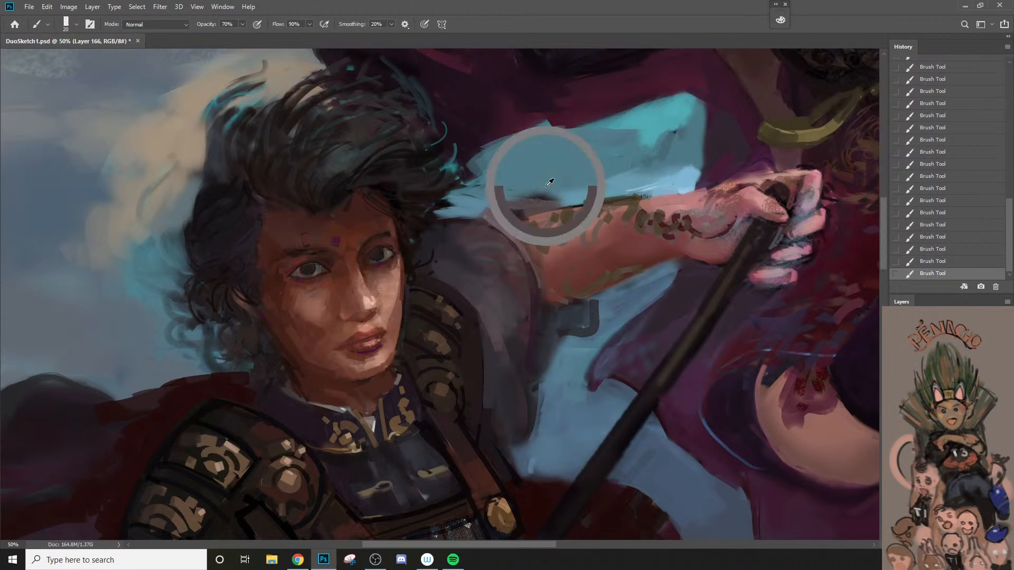
key(bracketleft)
drag(519, 210, 523, 216)
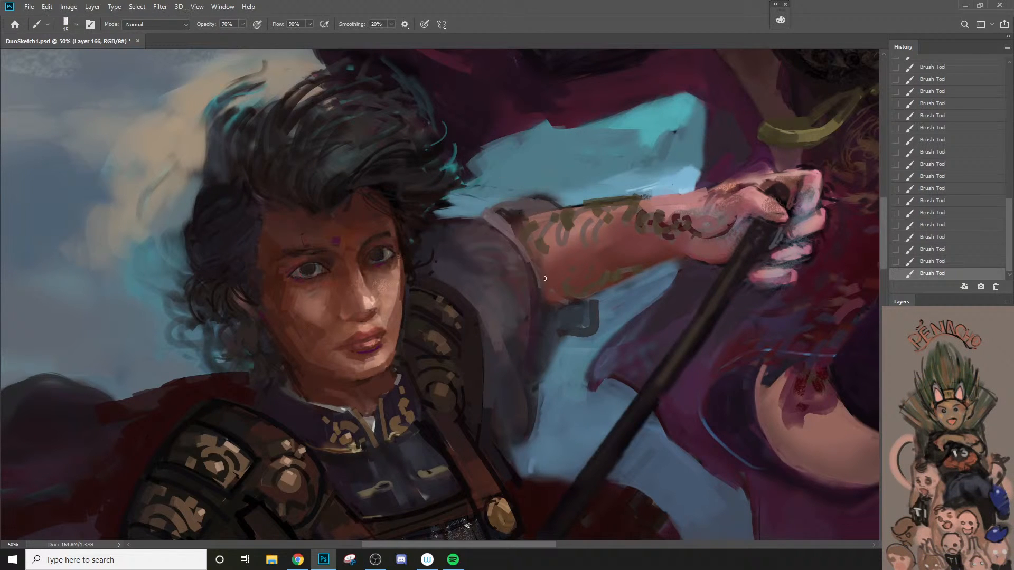
Step: Undo the last stroke and repaint the underside of the raised arm beside the sleeve at 70% opacity
key(bracketright)
key(bracketright)
key(bracketright)
key(bracketright)
key(bracketright)
key(bracketleft)
key(bracketleft)
key(bracketleft)
key(ctrl+z)
key(bracketleft)
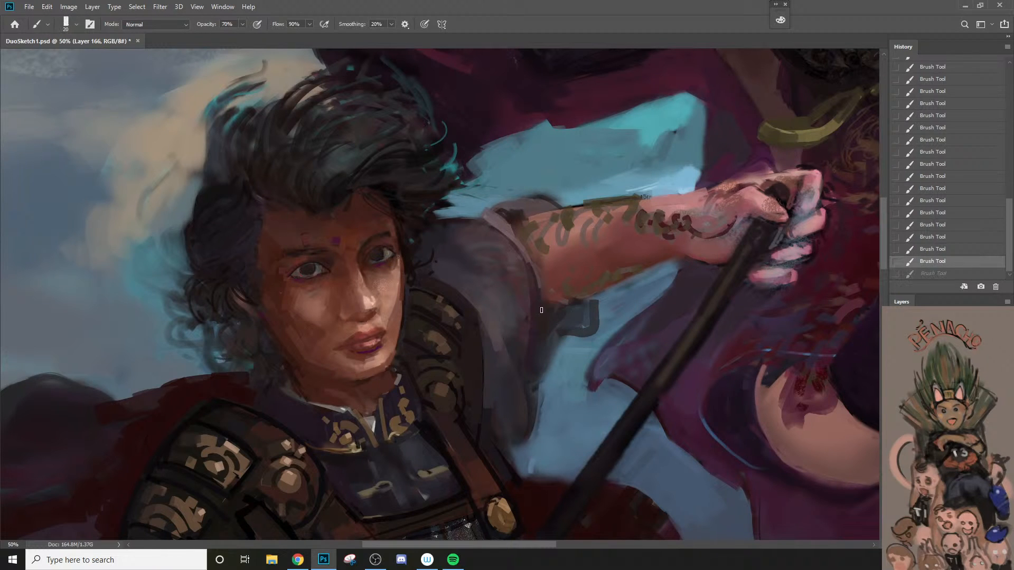
drag(551, 303, 589, 300)
Step: Sample the dark tone inside the sleeve opening and softly shade the adjoining top of the arm at 20% opacity
alt+click(520, 219)
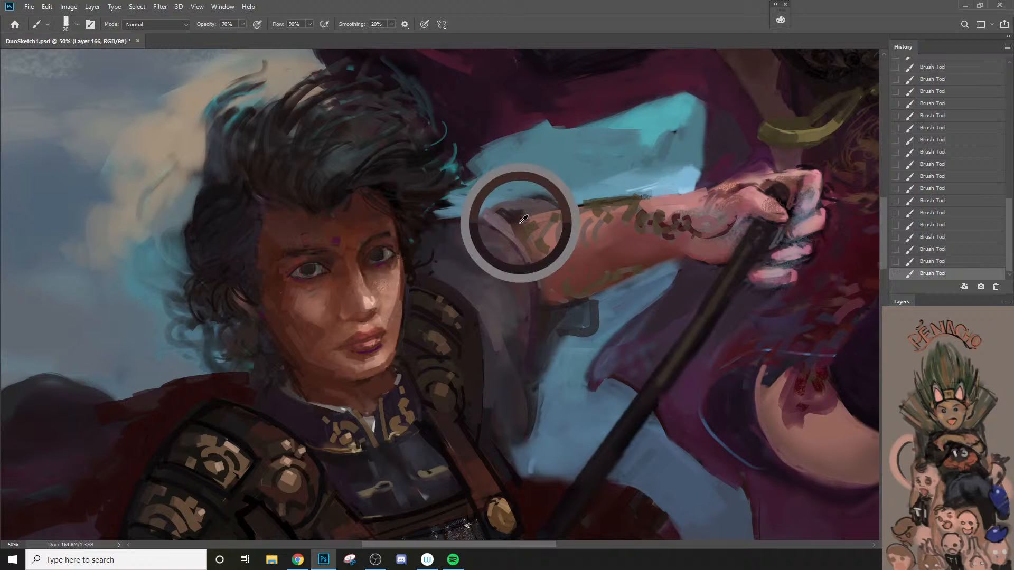
key(bracketright)
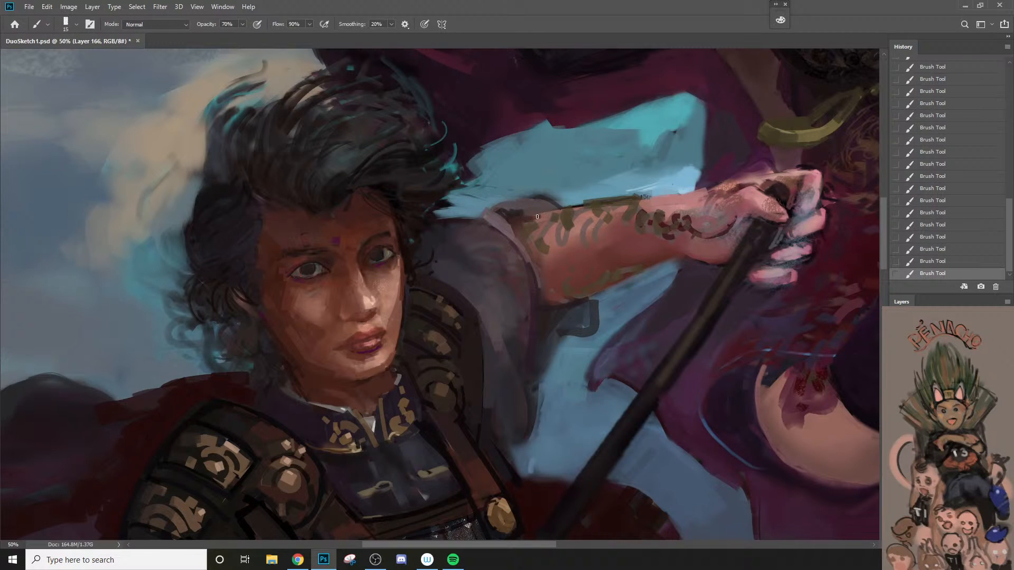
key(bracketright)
key(bracketright)
key(ctrl+z)
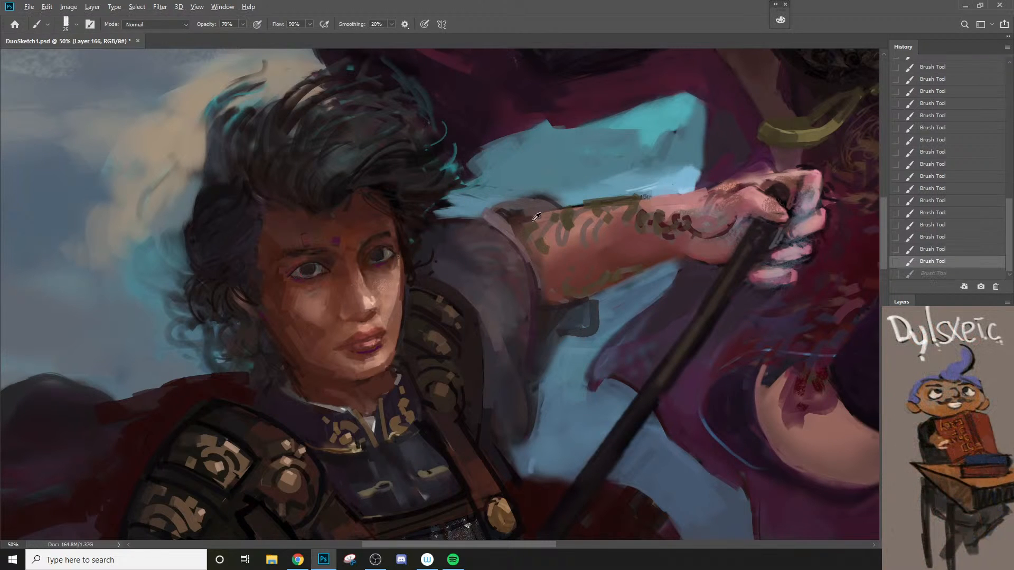
alt+click(521, 223)
key(2)
key(bracketright)
drag(524, 221, 547, 215)
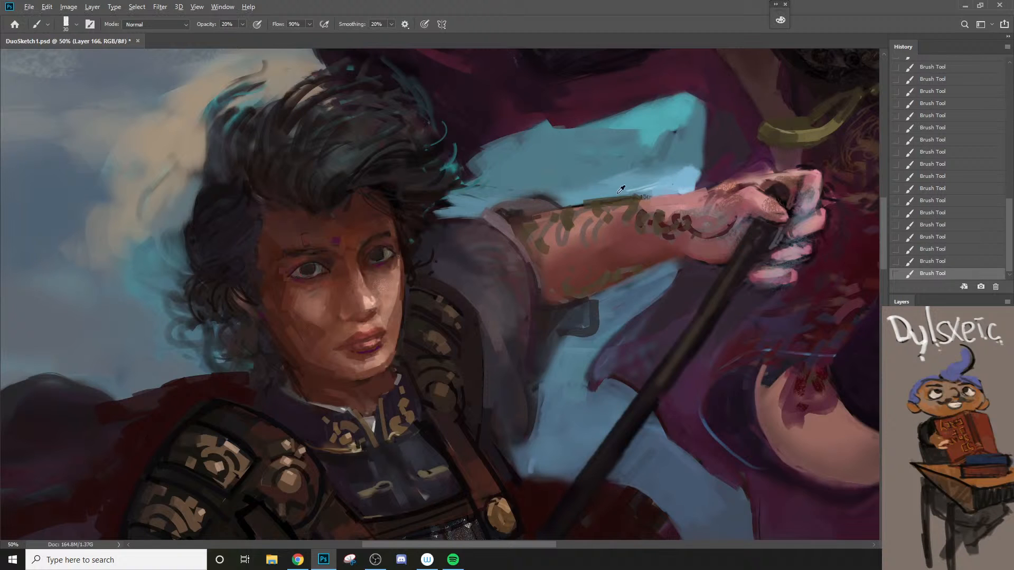
Step: Paint skin tone over the top edge of the raised forearm at 80% opacity, then blend it at 40%
key(bracketright)
key(8)
drag(644, 201, 672, 200)
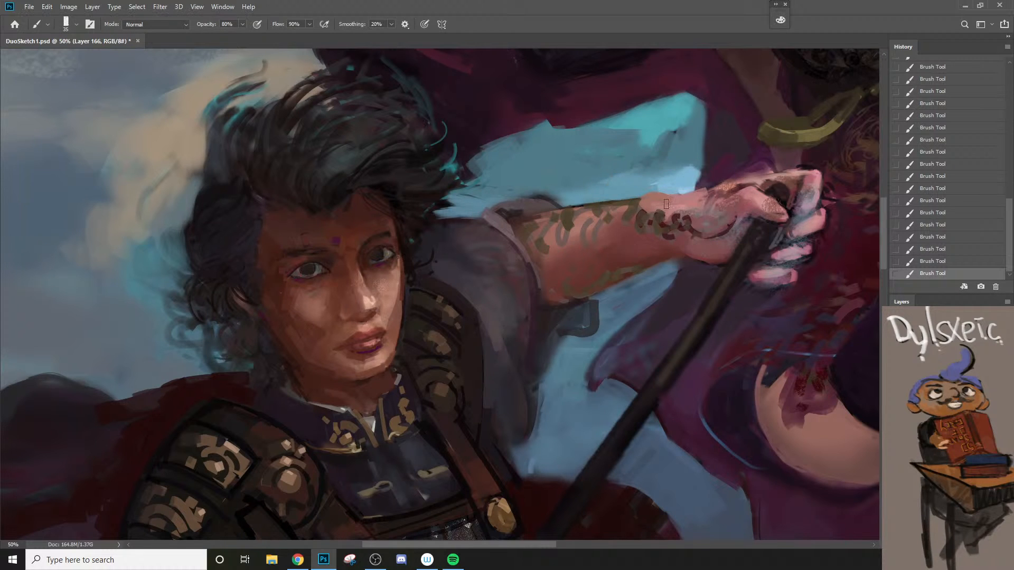
key(4)
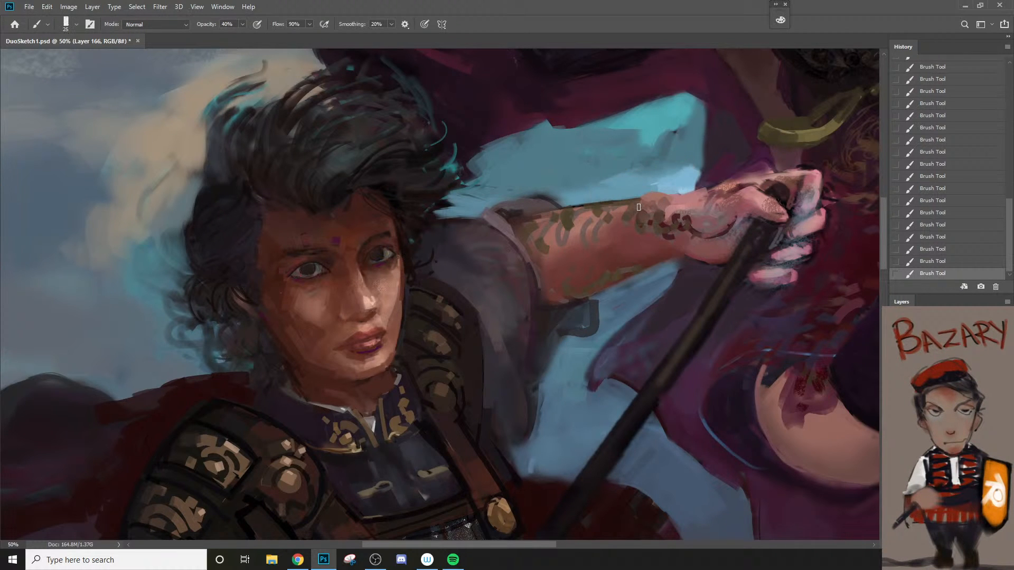
key(bracketright)
key(bracketright)
Step: Refine the upper contour of the raised forearm and wrist against the sky and cloak at 40% opacity
key(z)
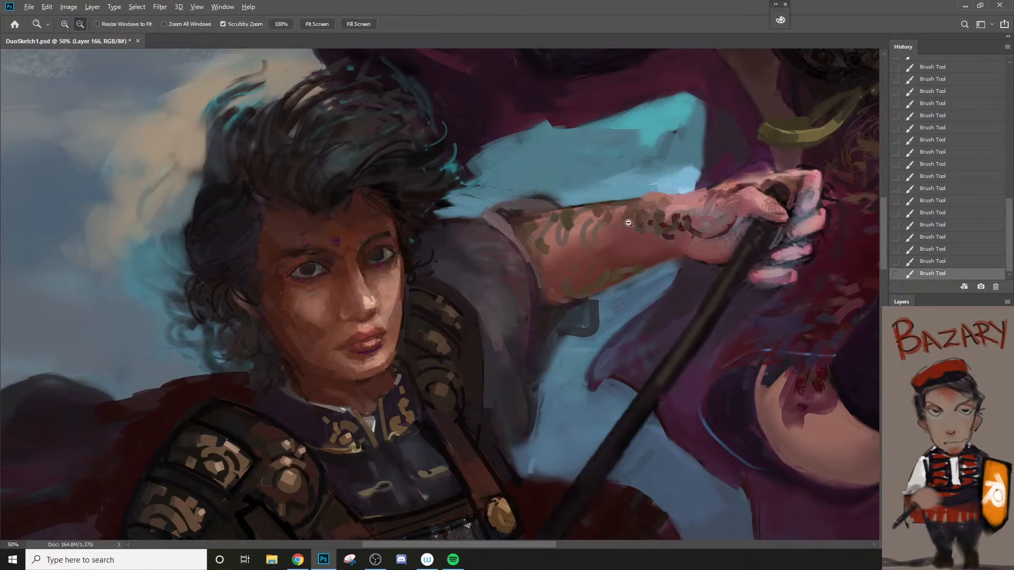
drag(627, 223, 567, 276)
click(661, 217)
key(b)
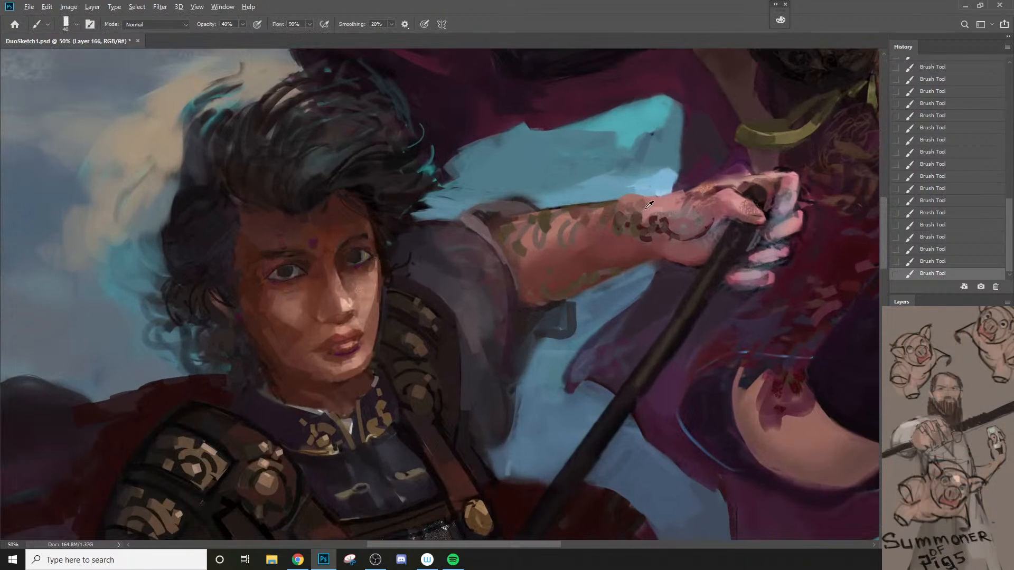
key(bracketleft)
key(bracketleft)
key(bracketright)
key(bracketright)
key(bracketright)
key(bracketright)
key(bracketright)
key(bracketleft)
key(bracketleft)
key(bracketleft)
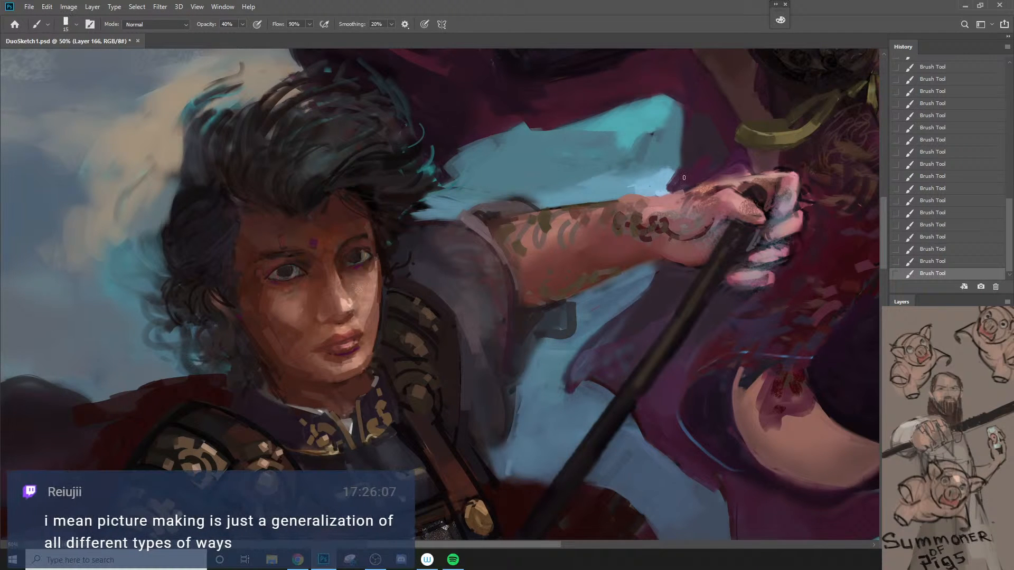
alt+click(691, 179)
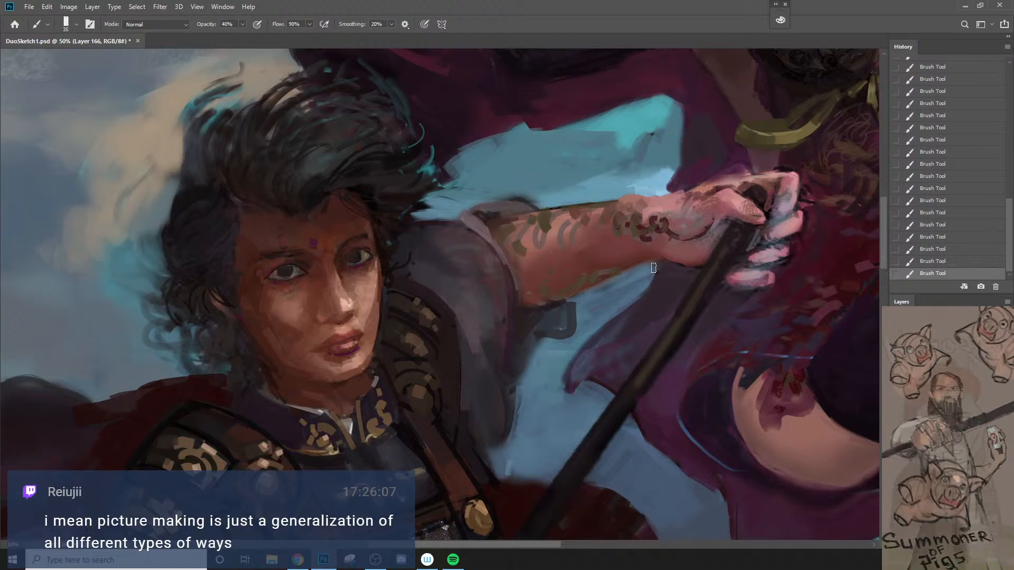
Step: Rework the underside of the raised forearm and the backdrop beneath it with a larger brush at 40% opacity
key(bracketright)
key(bracketright)
key(bracketright)
key(bracketright)
key(bracketright)
drag(663, 266, 632, 313)
alt+click(631, 294)
key(bracketright)
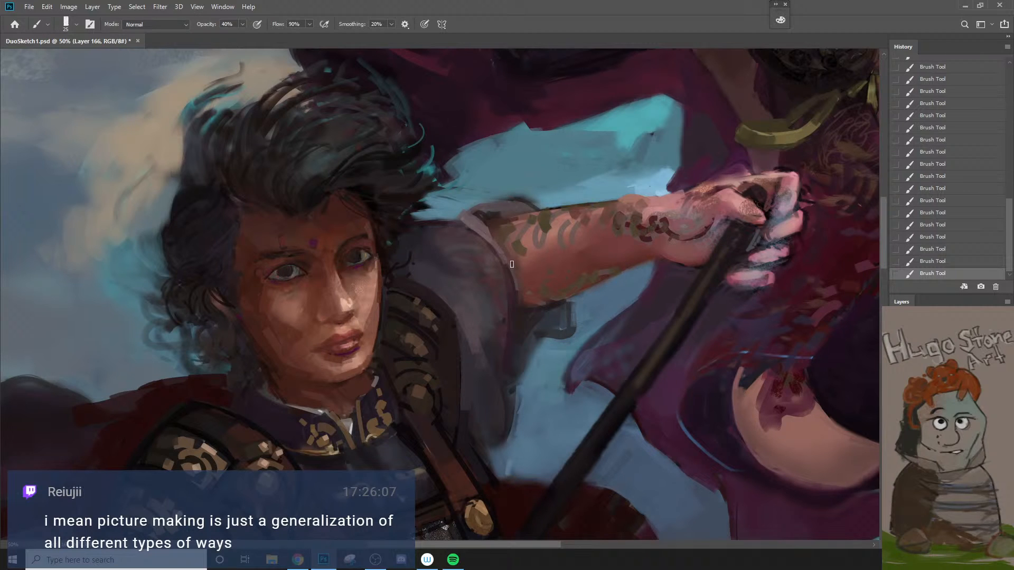
Step: Shade the raised arm's sleeve from its opening down to the shoulder at 40% opacity with sampled sleeve tones
mouse_move(506, 265)
mouse_down()
mouse_move(523, 332)
mouse_move(521, 313)
mouse_move(528, 318)
mouse_move(527, 382)
mouse_move(496, 391)
mouse_up()
key(z)
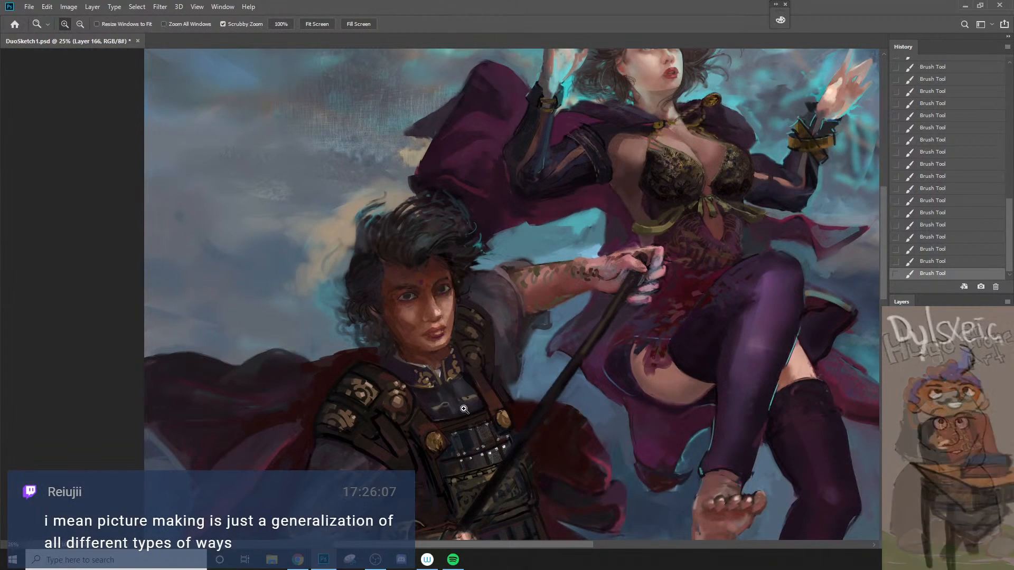
click(502, 316)
key(b)
alt+click(476, 280)
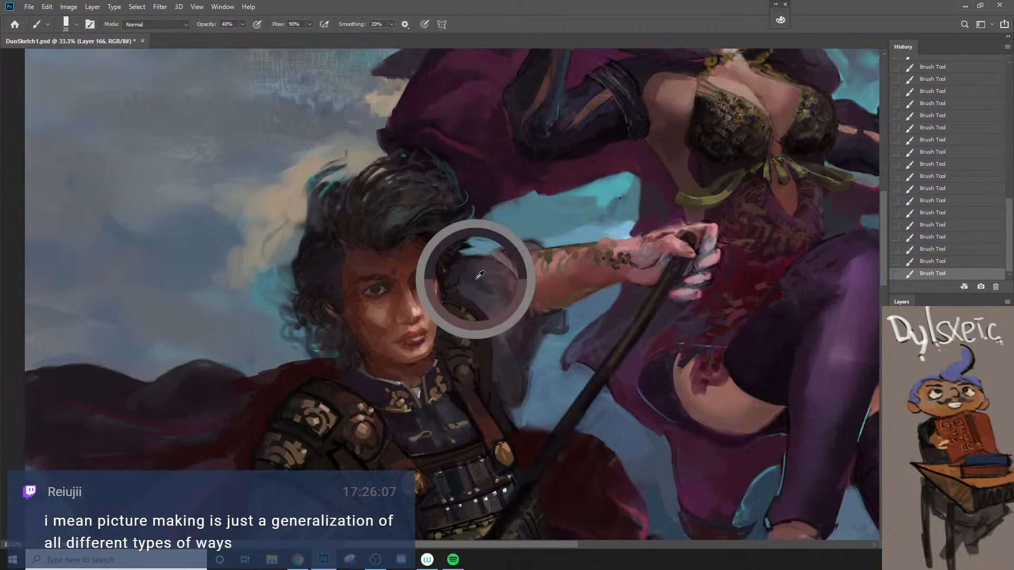
key(bracketright)
key(bracketright)
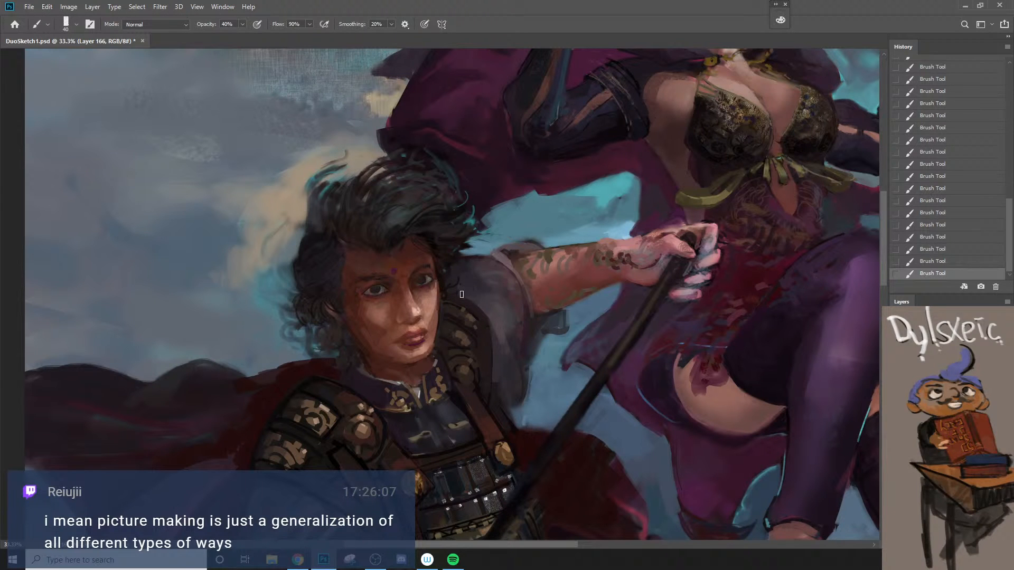
Step: Paint over the outer edge of the male warrior's near shoulder guard with a smaller brush and sampled tones
key(z)
drag(462, 294, 438, 289)
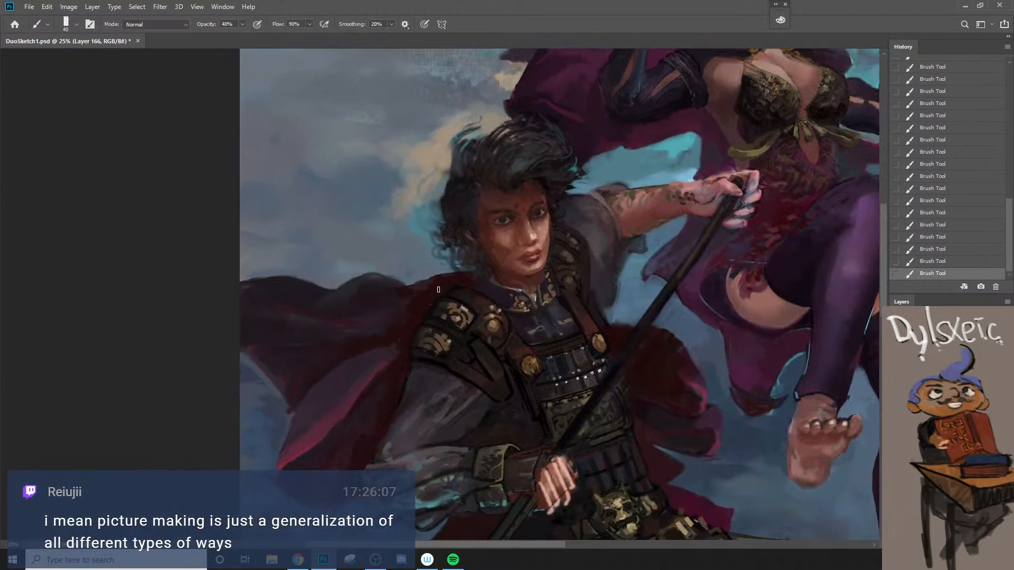
key(z)
click(452, 290)
click(453, 290)
alt+click(474, 297)
key(bracketleft)
key(bracketleft)
key(bracketleft)
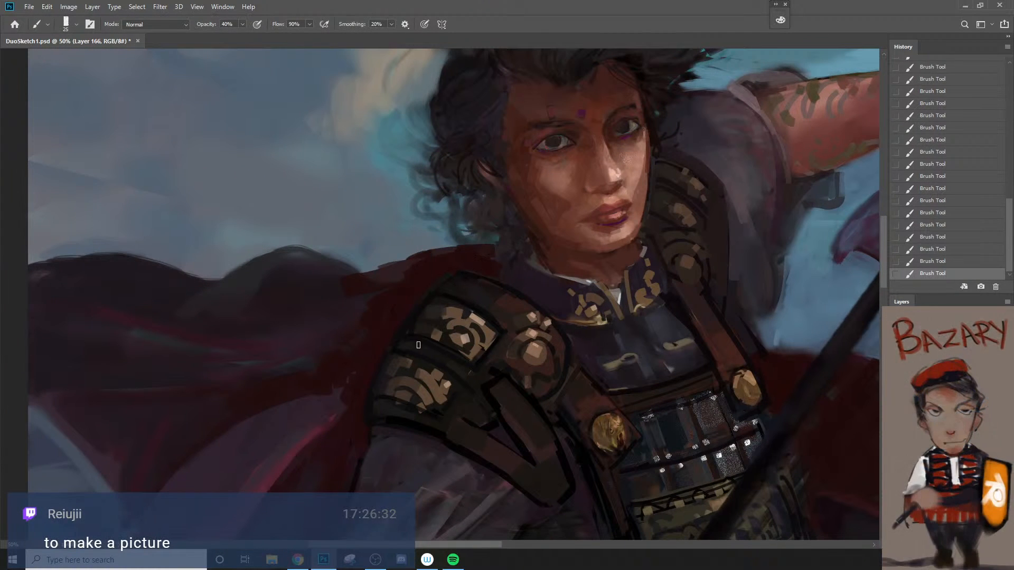
alt+click(473, 281)
key(bracketleft)
alt+click(416, 395)
drag(391, 400, 392, 336)
alt+click(412, 386)
alt+click(412, 386)
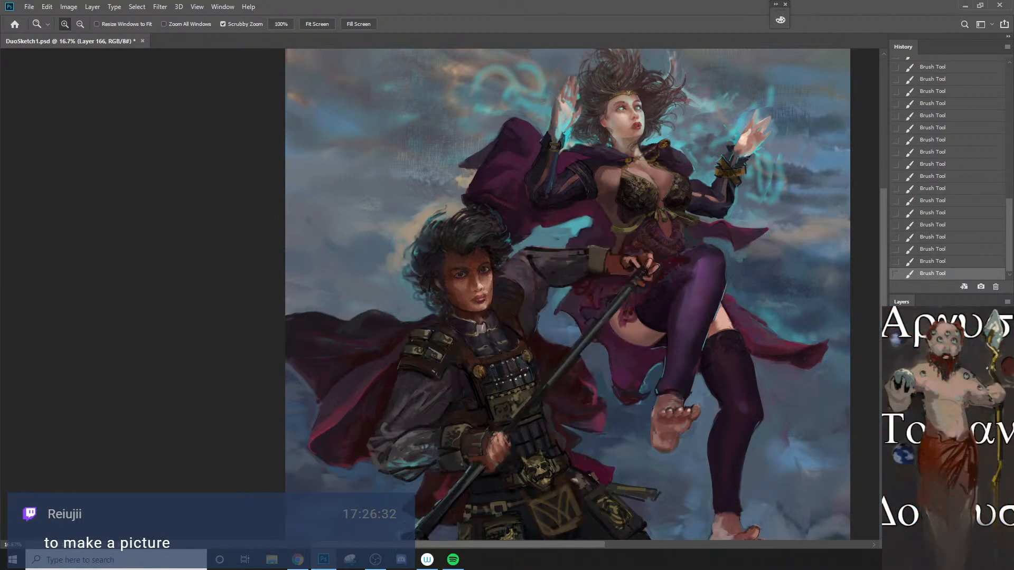
Step: Refine the warrior's eyes with a small brush at 80% opacity, using tones sampled beside the nose bridge
click(452, 278)
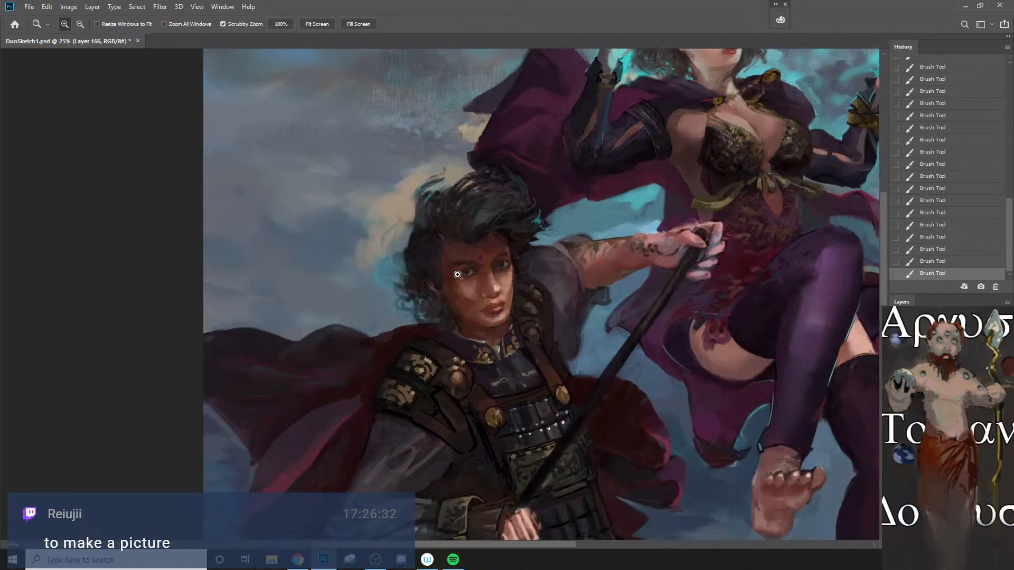
click(453, 277)
click(454, 276)
click(465, 267)
key(b)
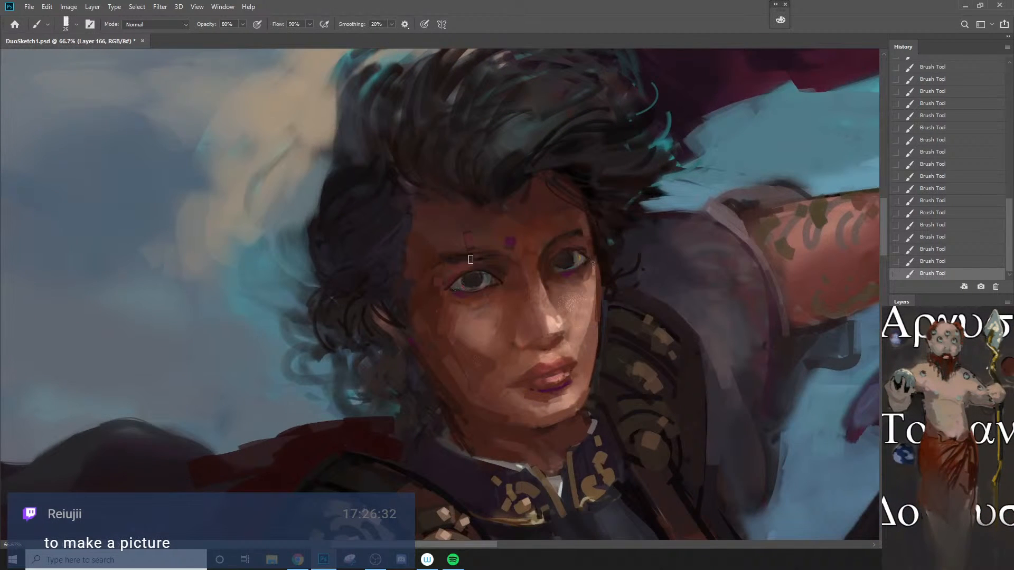
alt+click(500, 278)
key(bracketleft)
alt+click(501, 279)
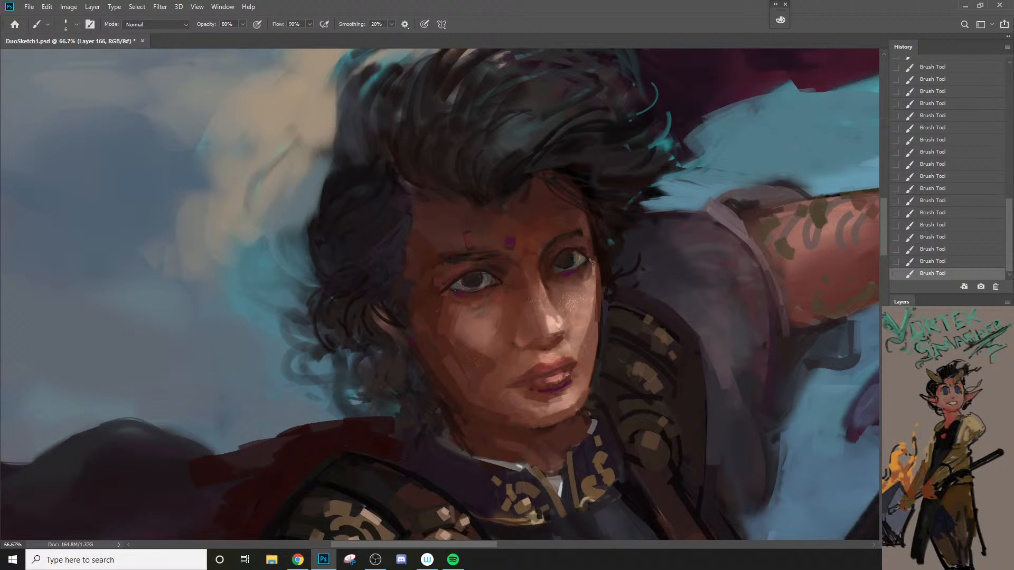
key(z)
alt+click(585, 296)
alt+click(585, 296)
alt+click(581, 303)
click(580, 317)
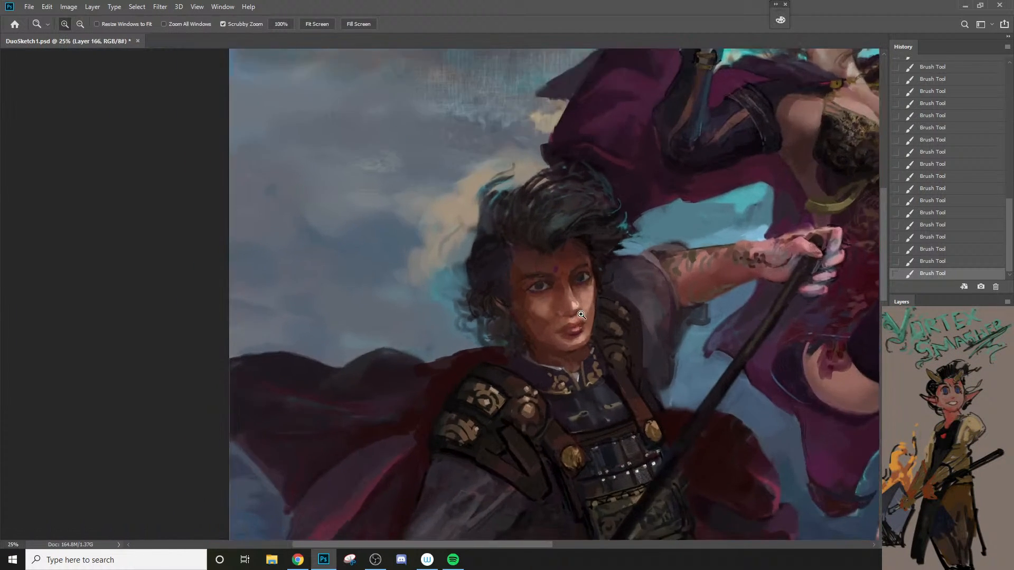
click(581, 315)
click(581, 316)
key(b)
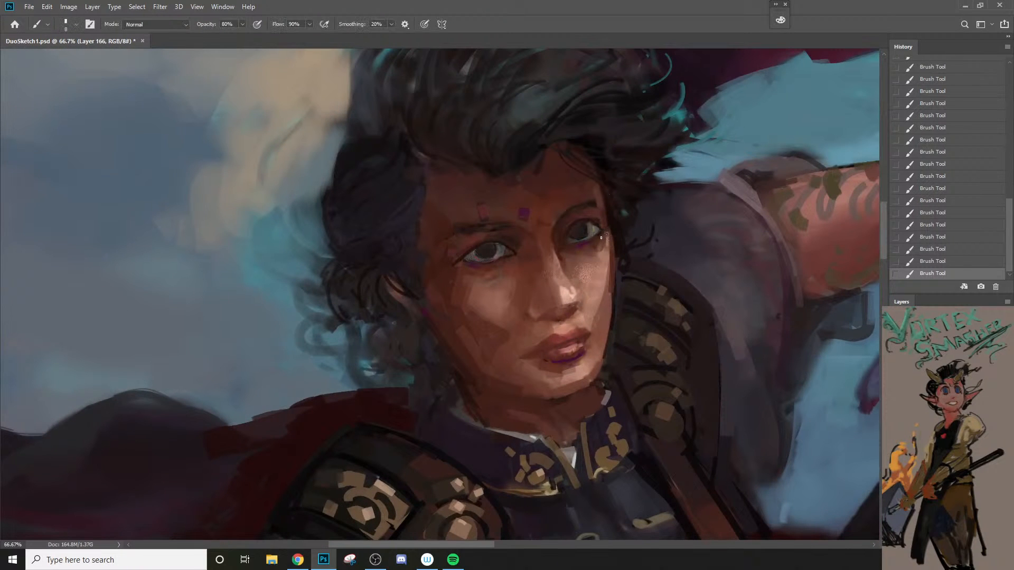
Step: Rework the warrior's shaded cheek beside the mouth with sampled skin tones, lowering the brush opacity from 80% to 20%
key(z)
alt+click(596, 251)
alt+click(596, 252)
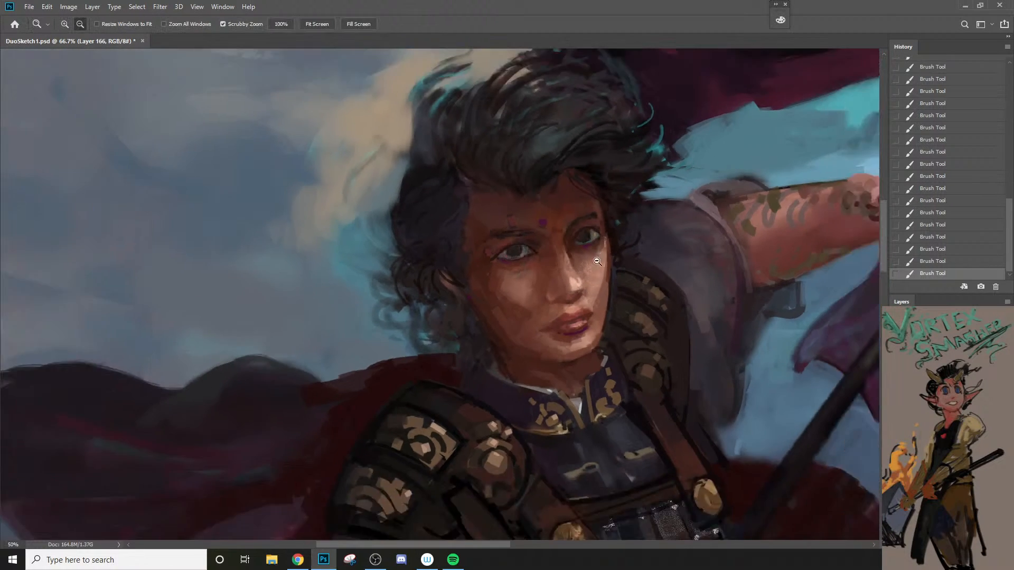
alt+click(598, 262)
key(space)
drag(534, 288, 443, 275)
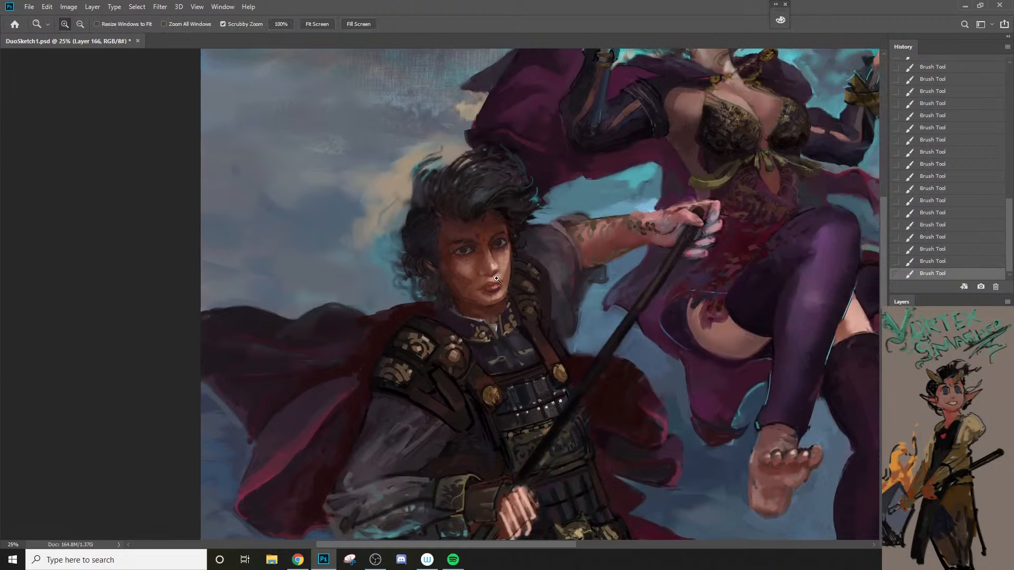
click(508, 270)
click(509, 269)
key(b)
alt+click(430, 296)
key(bracketright)
key(bracketright)
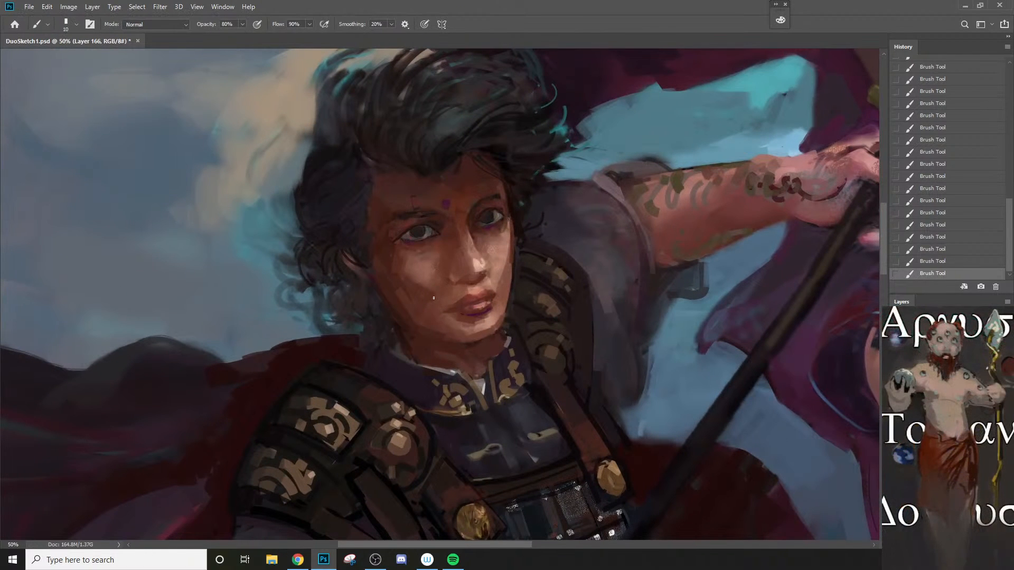
key(bracketright)
alt+click(447, 287)
alt+click(432, 297)
key([)
drag(457, 291, 452, 305)
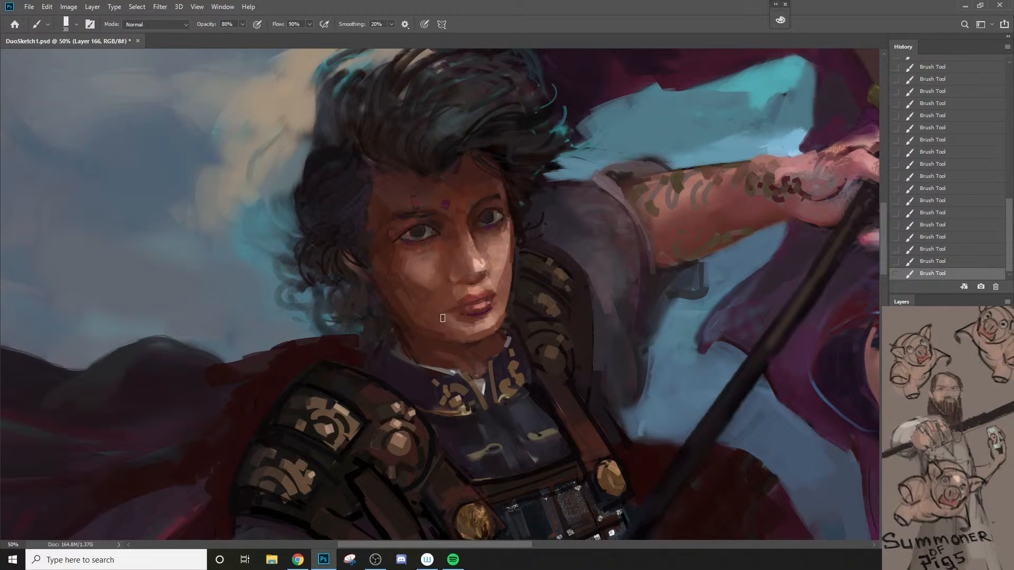
Step: Soften the warrior's chin, jaw and lips with sampled skin tones at 20% opacity
alt+click(474, 333)
alt+click(489, 327)
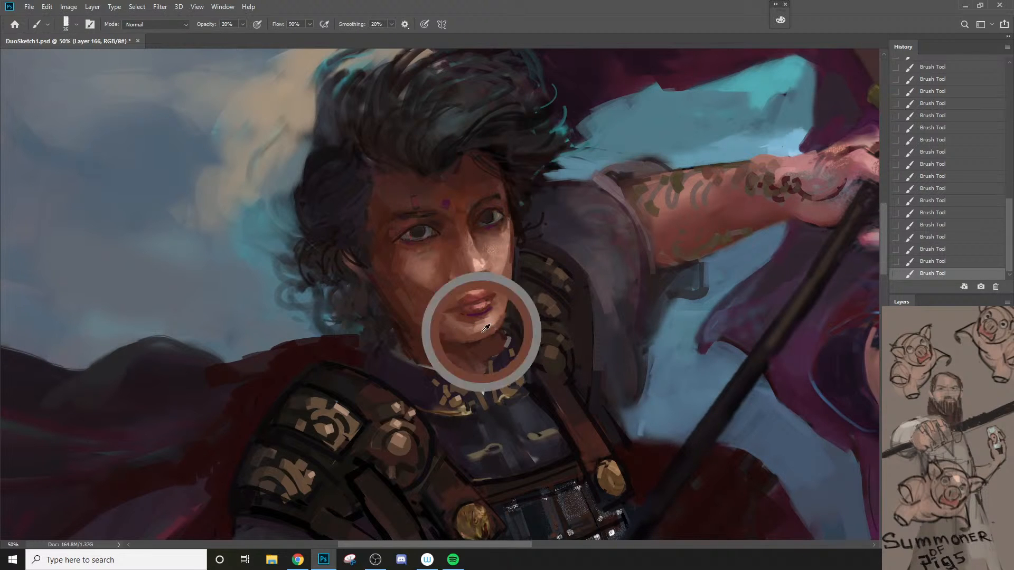
key(])
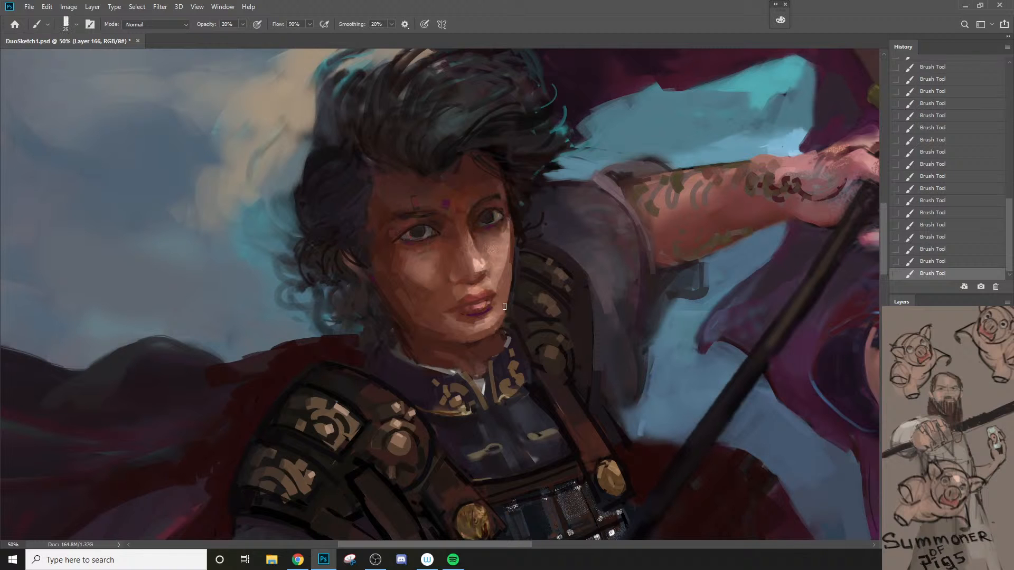
alt+click(475, 317)
key([)
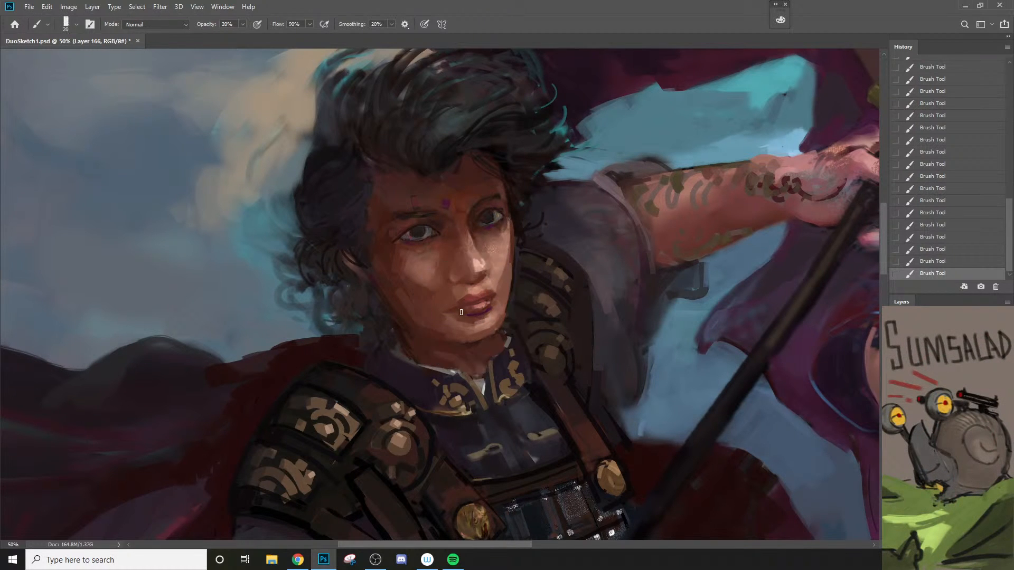
alt+click(472, 296)
key([)
alt+click(472, 296)
Step: Redefine the warrior's upper lip with a small brush at 70% opacity, undoing the unwanted strokes
alt+click(517, 232)
key([)
key(bracketleft)
key(7)
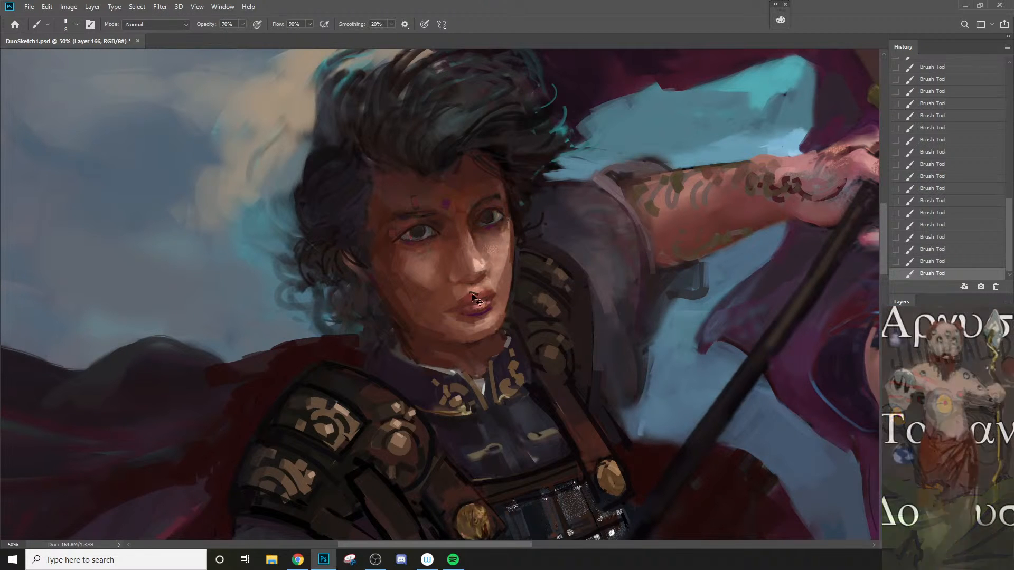
key(ctrl+z)
drag(468, 298, 488, 297)
key(ctrl+z)
key(ctrl+z)
key(bracketright)
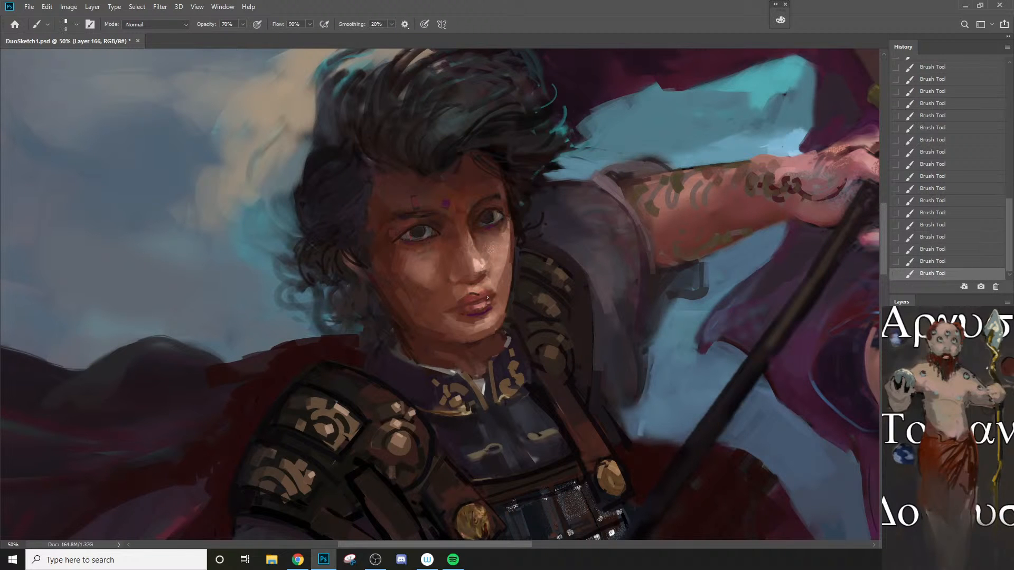
key(ctrl+z)
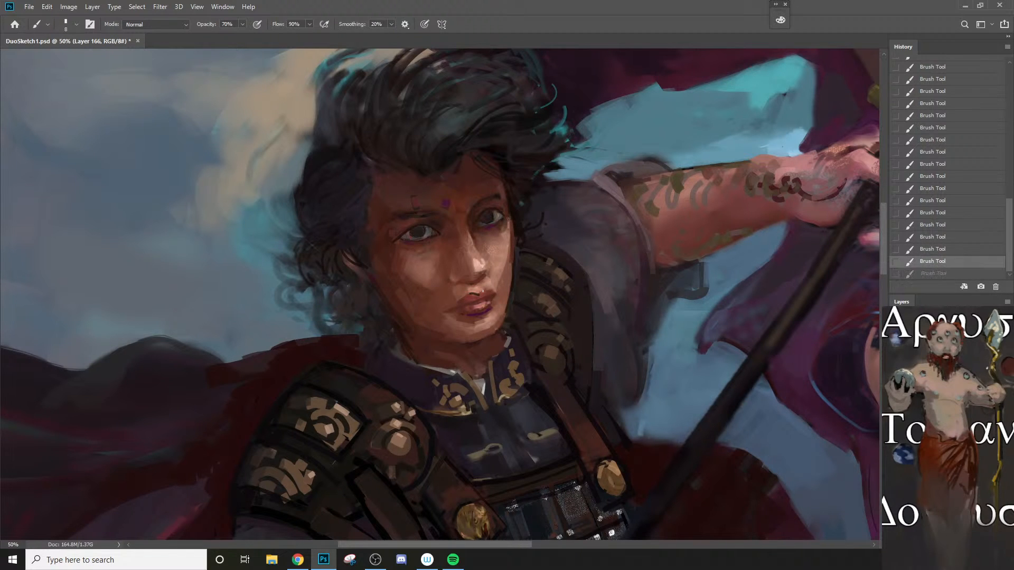
drag(480, 290, 482, 291)
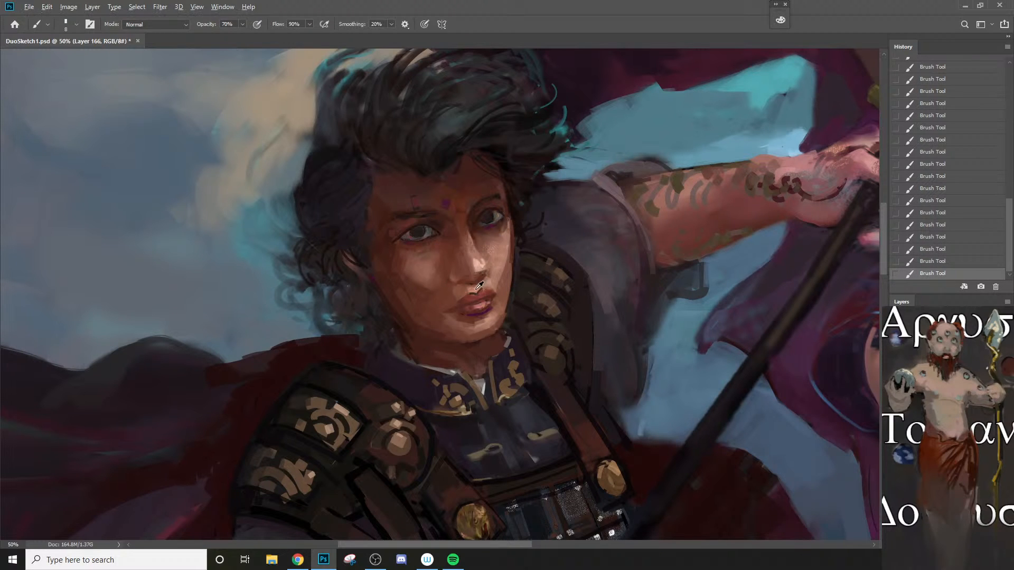
alt+click(477, 289)
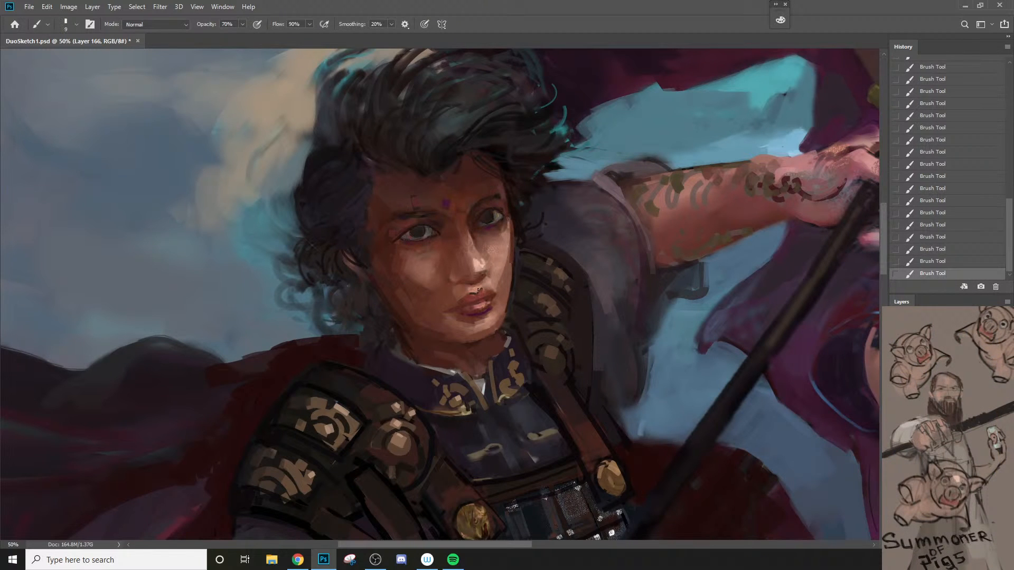
Step: Repaint the skin between the nose, upper lip and lit corner of the mouth at 70% opacity
key(bracketright)
key(bracketright)
alt+click(483, 281)
alt+click(496, 281)
key(bracketright)
key(ctrl+z)
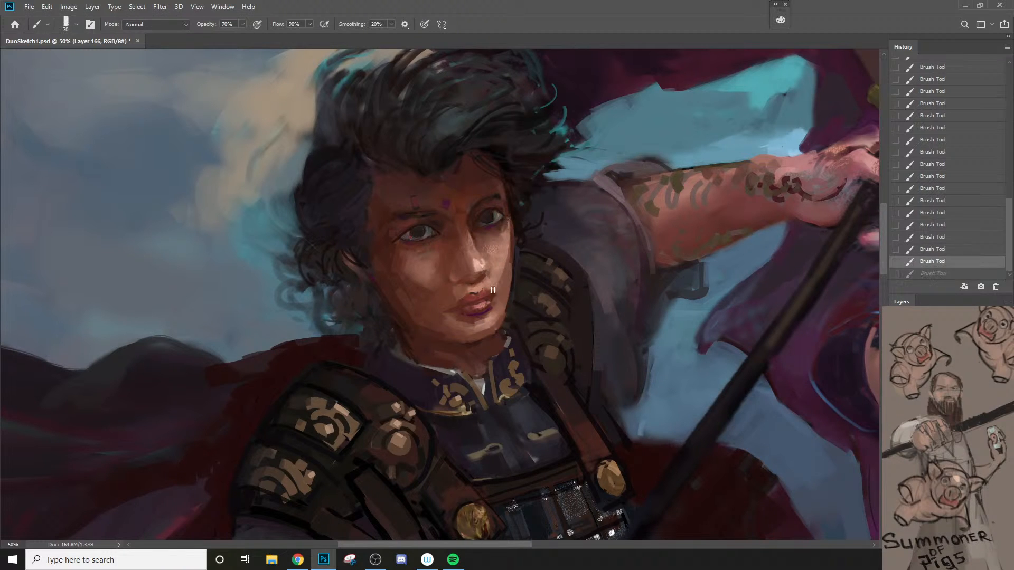
key(bracketleft)
key(bracketleft)
key(bracketleft)
drag(489, 283, 500, 308)
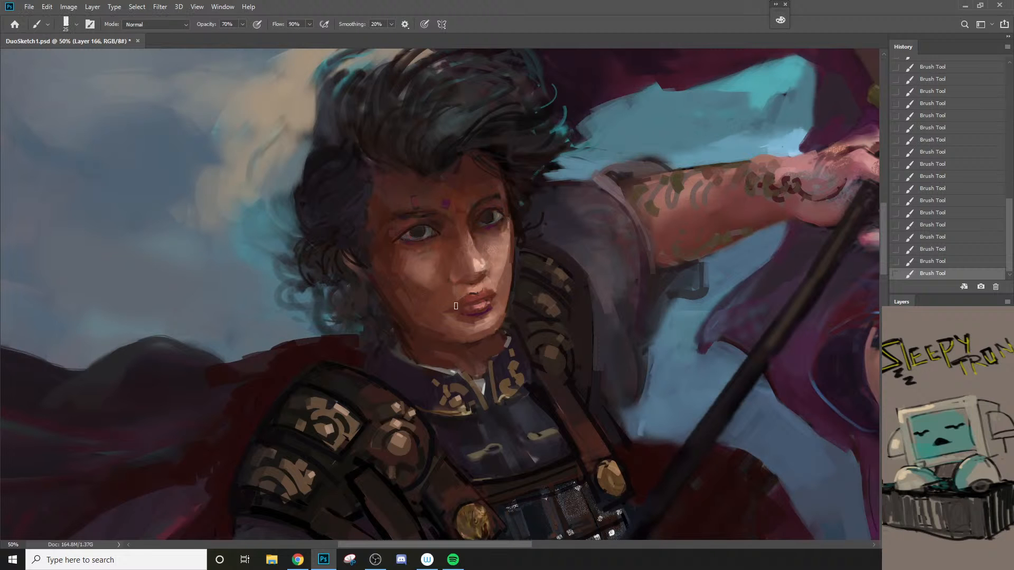
Step: Set the foreground colour to brown #472d1a and glaze the warrior's face with a larger brush at 20% opacity
key(z)
alt+click(454, 350)
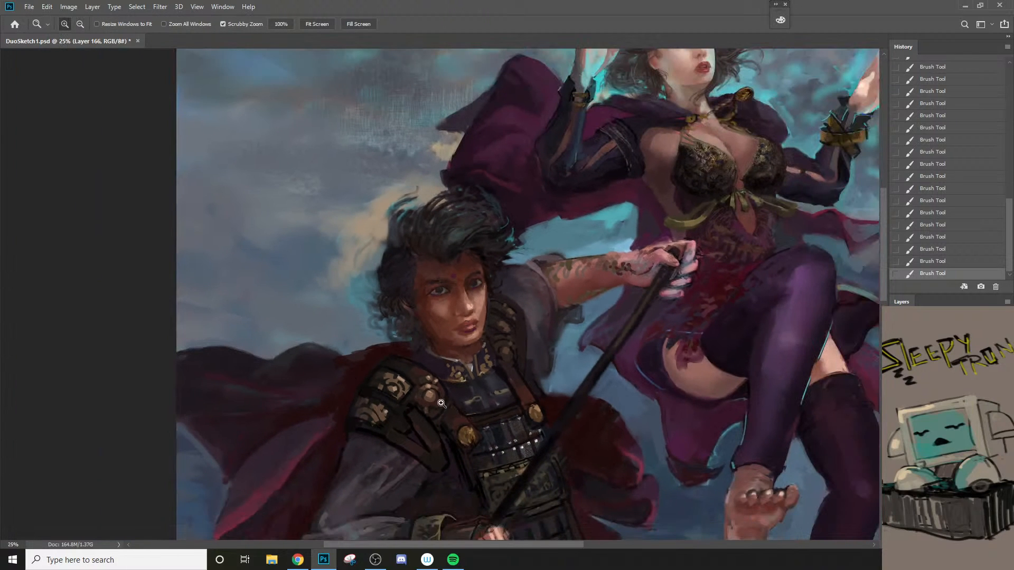
key(space)
drag(514, 431, 497, 365)
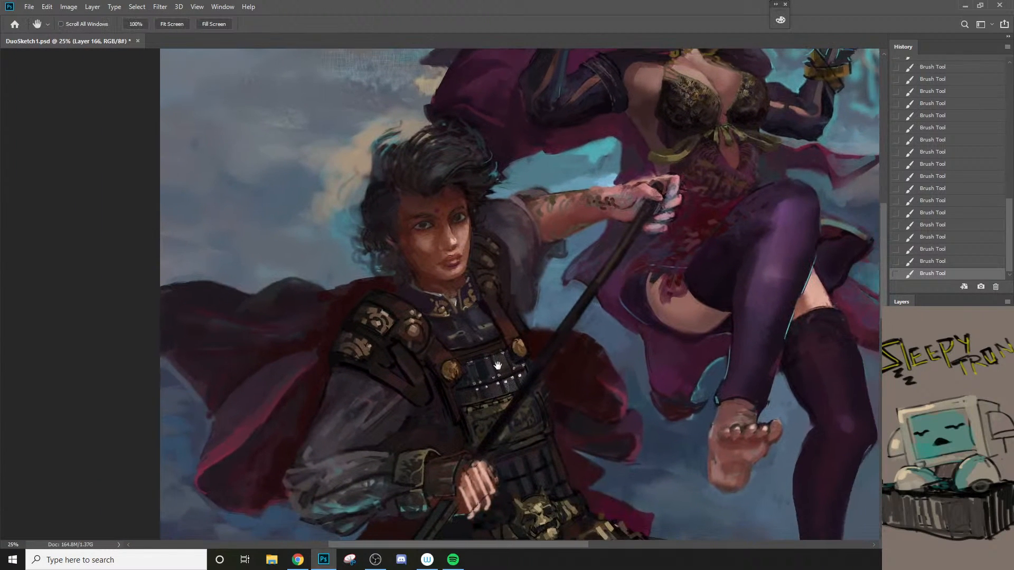
key(b)
key(n)
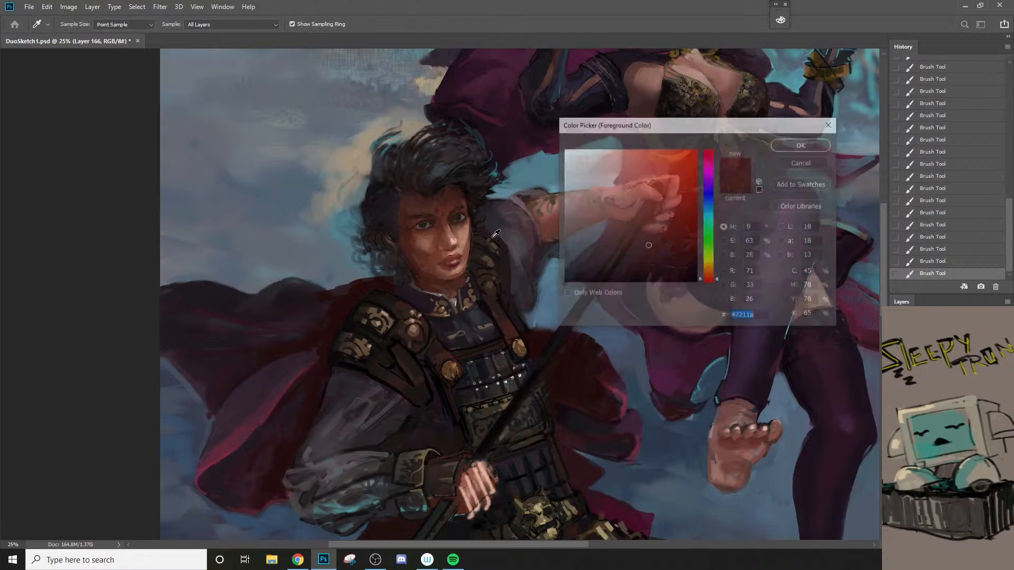
click(712, 274)
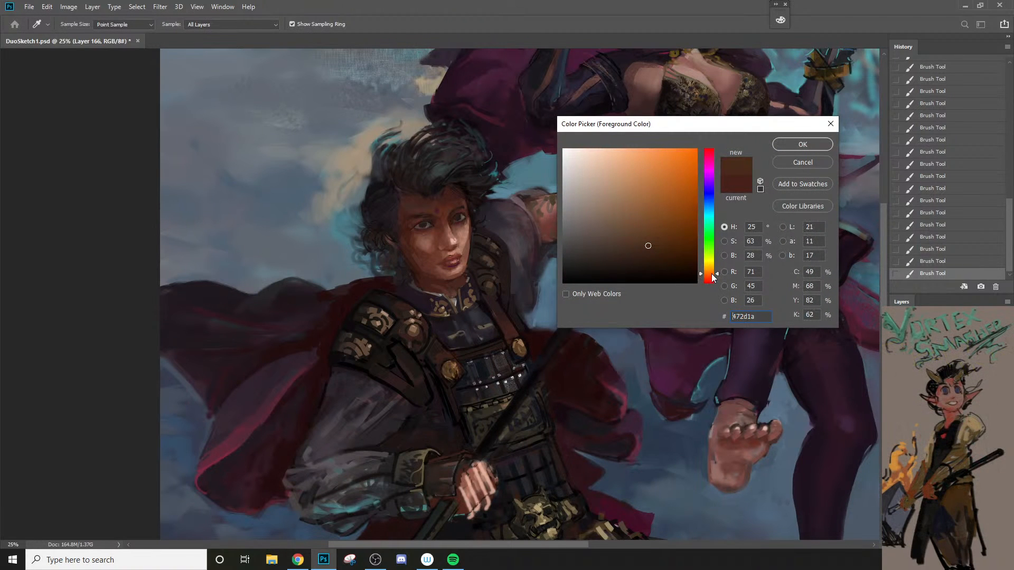
click(783, 149)
key(bracketright)
key(bracketright)
key(bracketright)
key(bracketright)
key(bracketright)
key(bracketright)
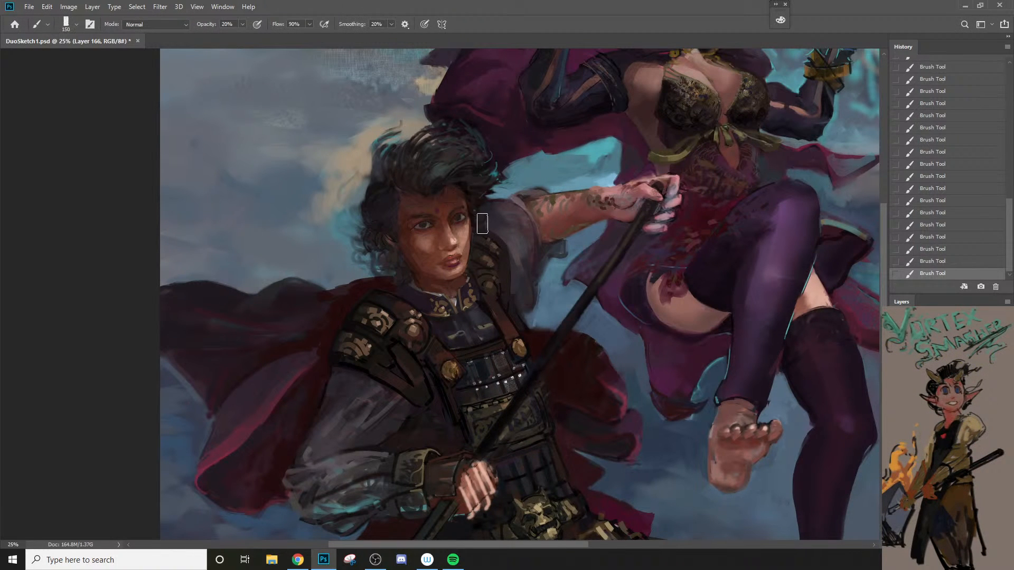
key(bracketright)
key(bracketleft)
key(bracketleft)
key(bracketleft)
ctrl+space+click(419, 256)
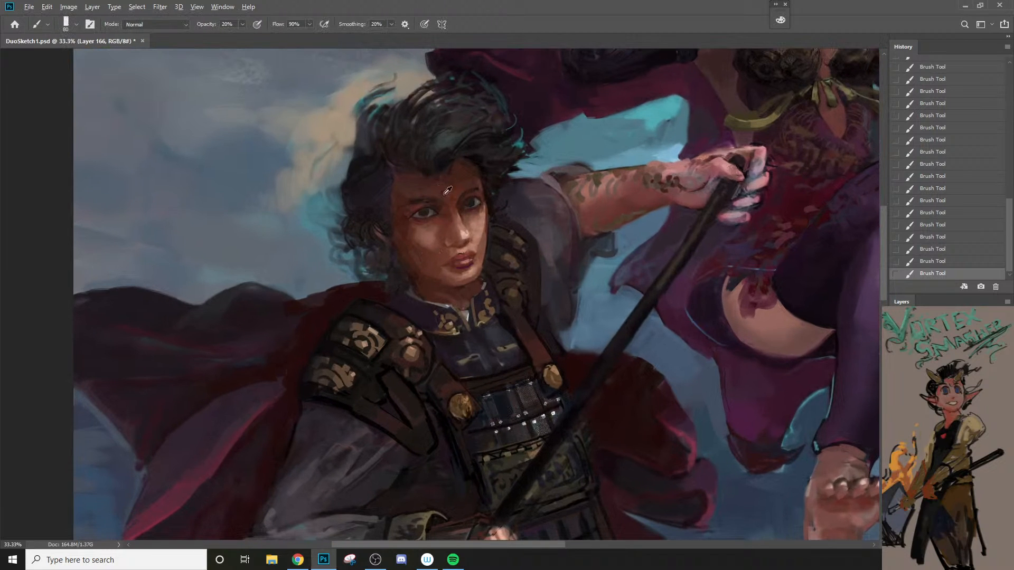
Step: Brush the purple sampled from the forehead over the temple beside the shaded eye at 40% opacity
alt+click(445, 194)
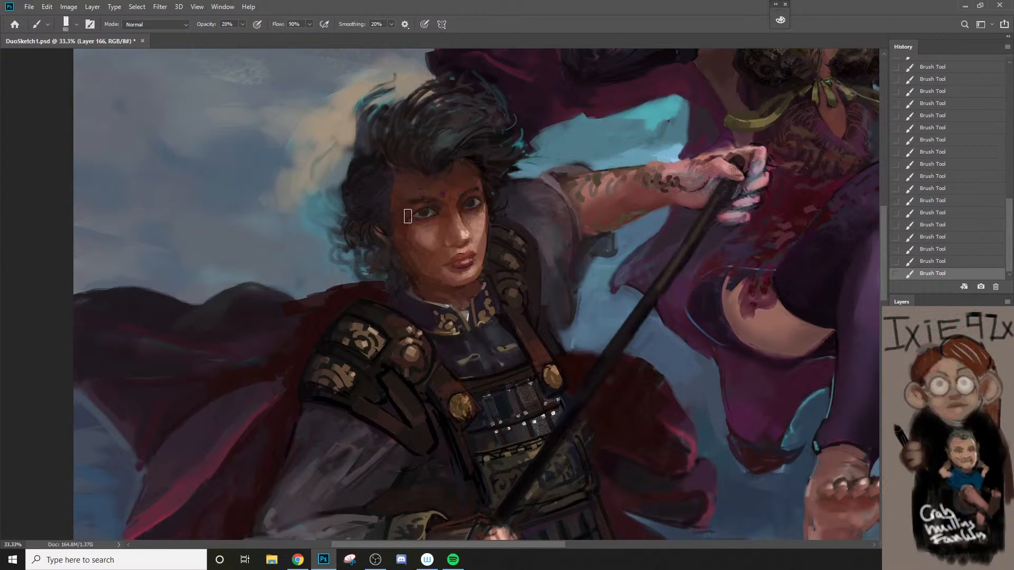
key(4)
drag(409, 210, 402, 215)
Step: Switch the foreground colour to dark blue #152146, tint the face with it, and fade the last stroke to 22%
key(n)
click(709, 198)
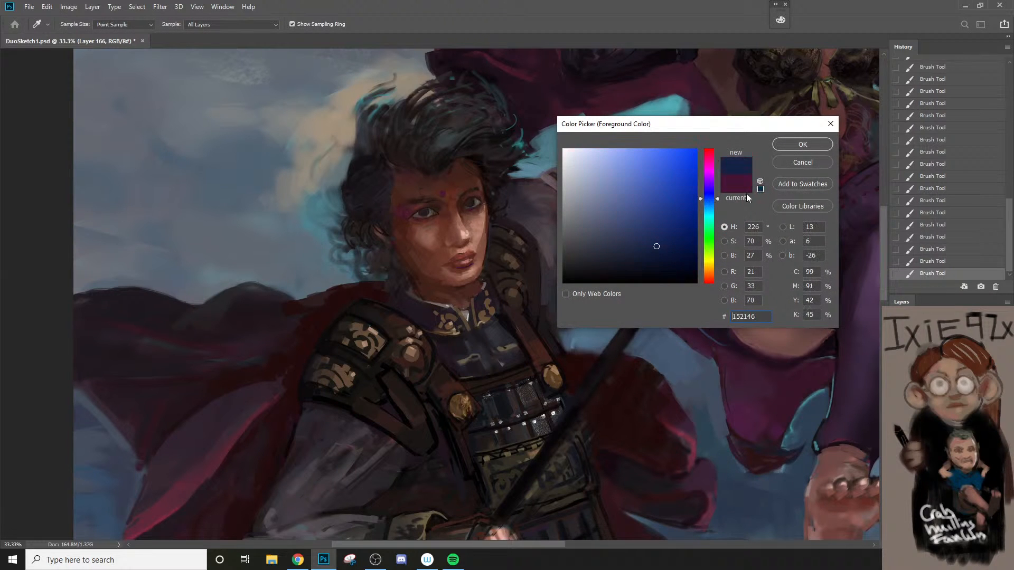
click(803, 144)
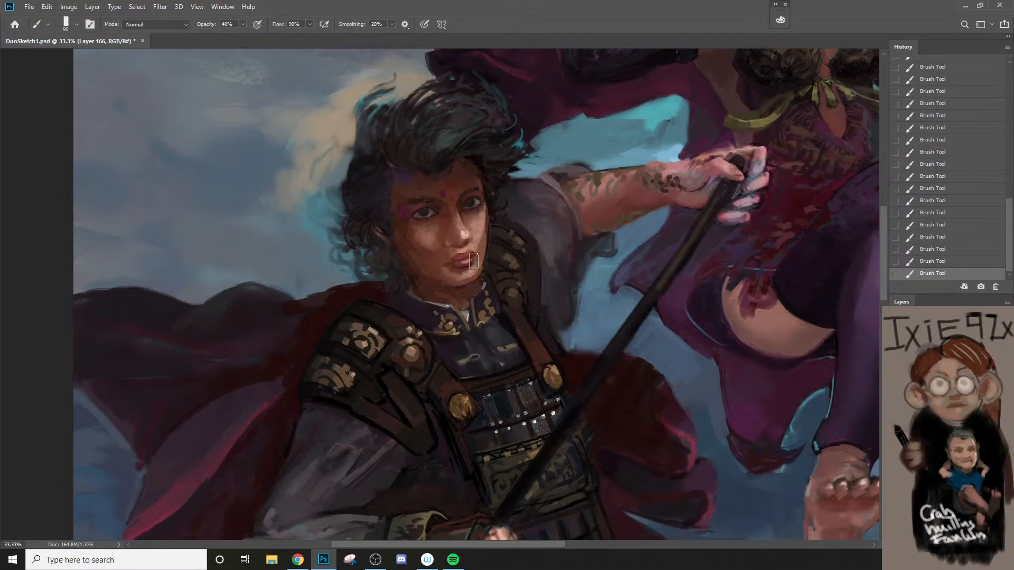
key(ctrl+shift+f)
text(22)
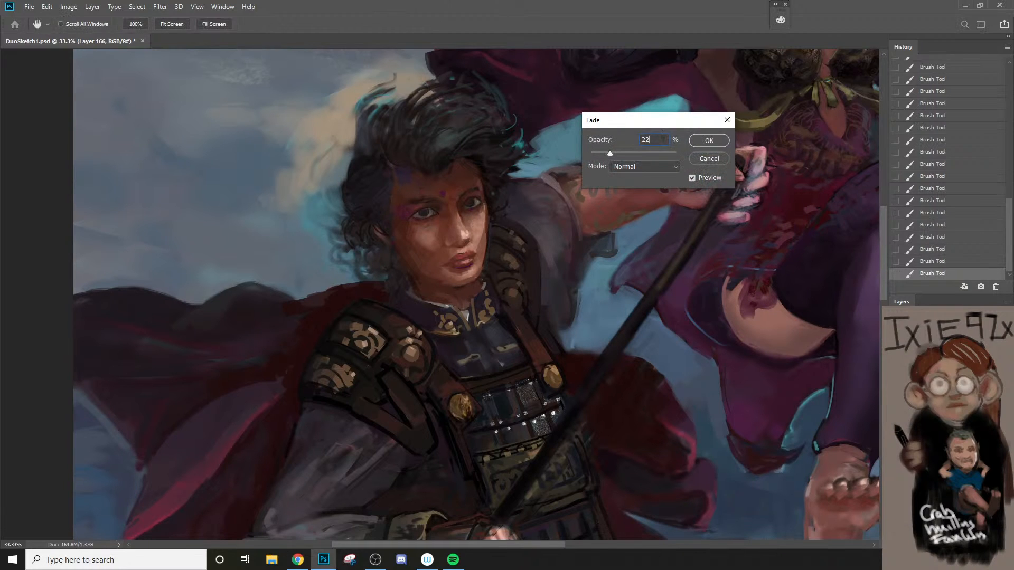
click(703, 140)
Step: Paint a stroke across the lit side of the forehead below the hairline and fade it to 21%
drag(464, 164, 485, 175)
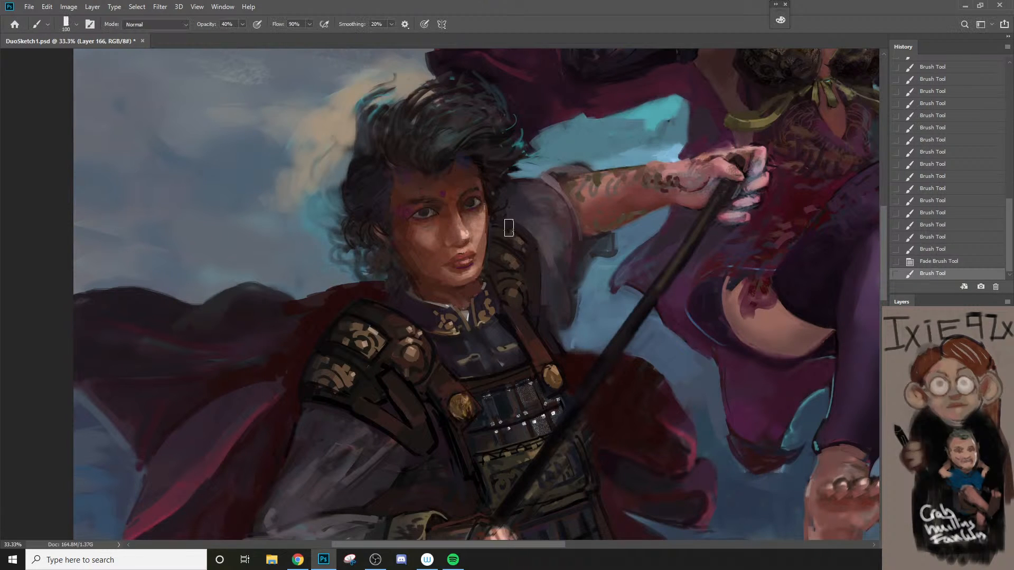
key(ctrl+shift+f)
text(21)
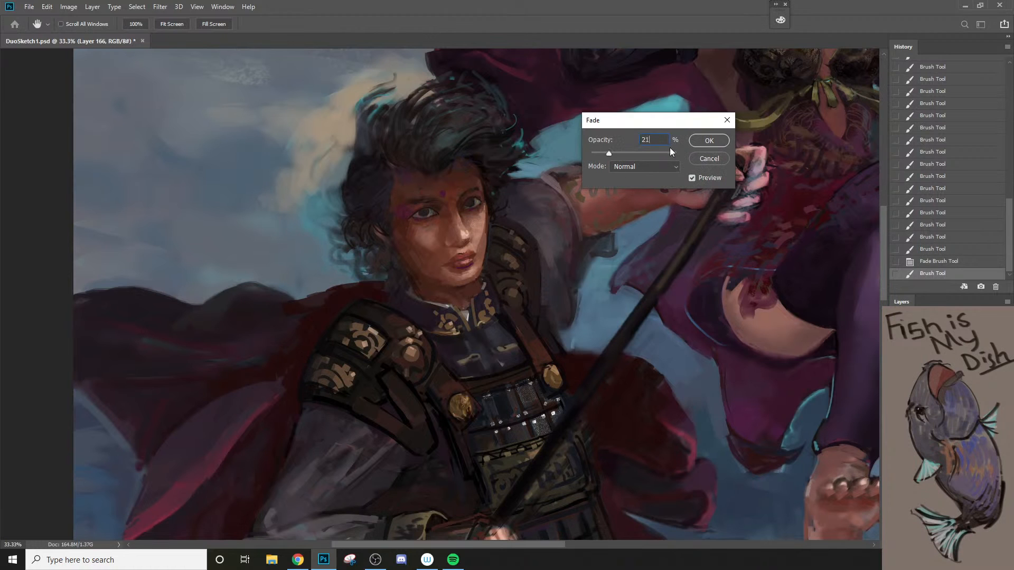
click(696, 143)
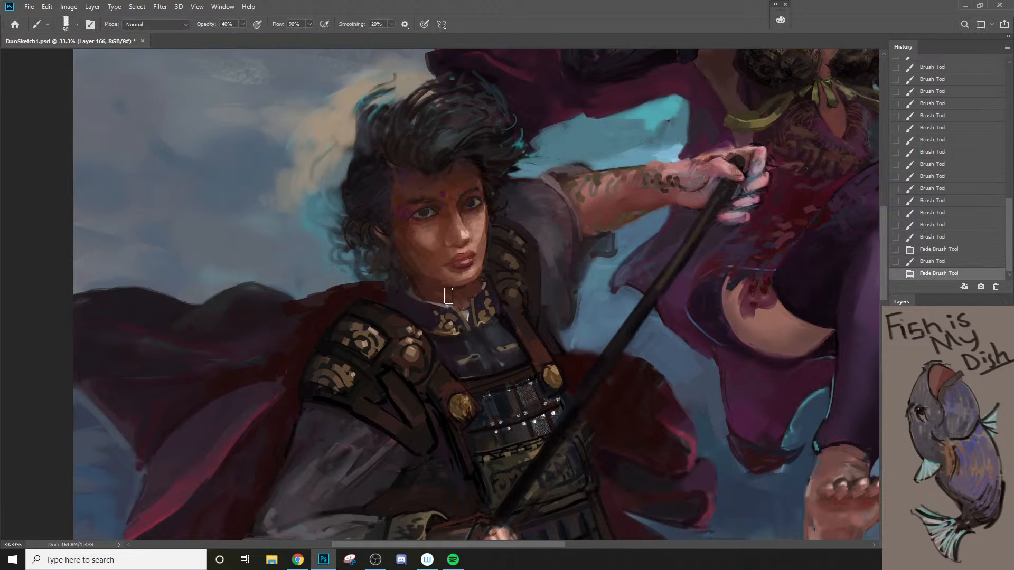
Step: Paint a stroke over the warrior's neck and collar and fade it to 33%
drag(476, 296, 481, 309)
key(ctrl+shift+f)
text(33)
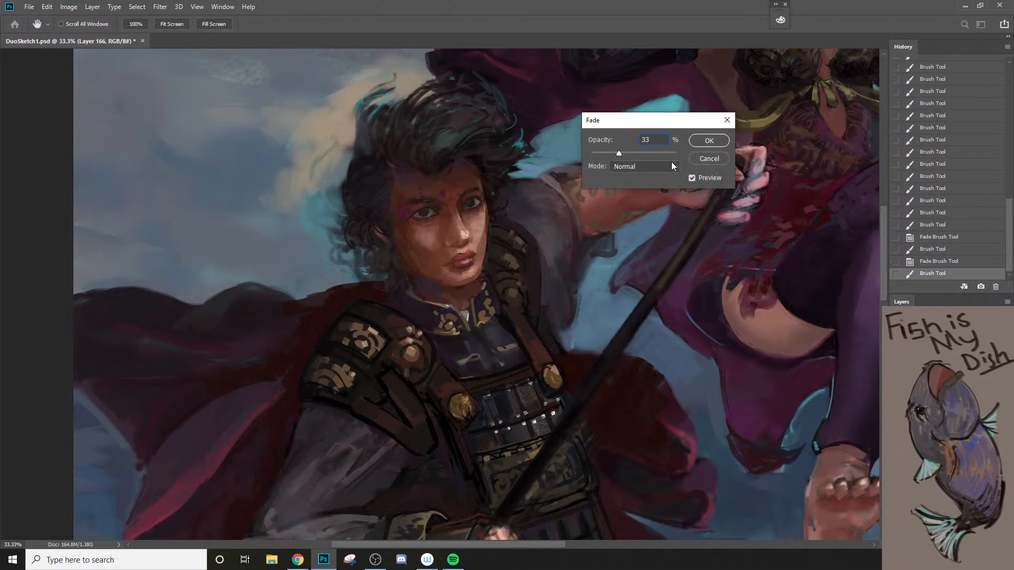
click(709, 140)
Step: Paint a stroke over the warrior's grey sleeve at 40% opacity and fade it to 22%
key(ctrl+minus)
drag(532, 346, 487, 319)
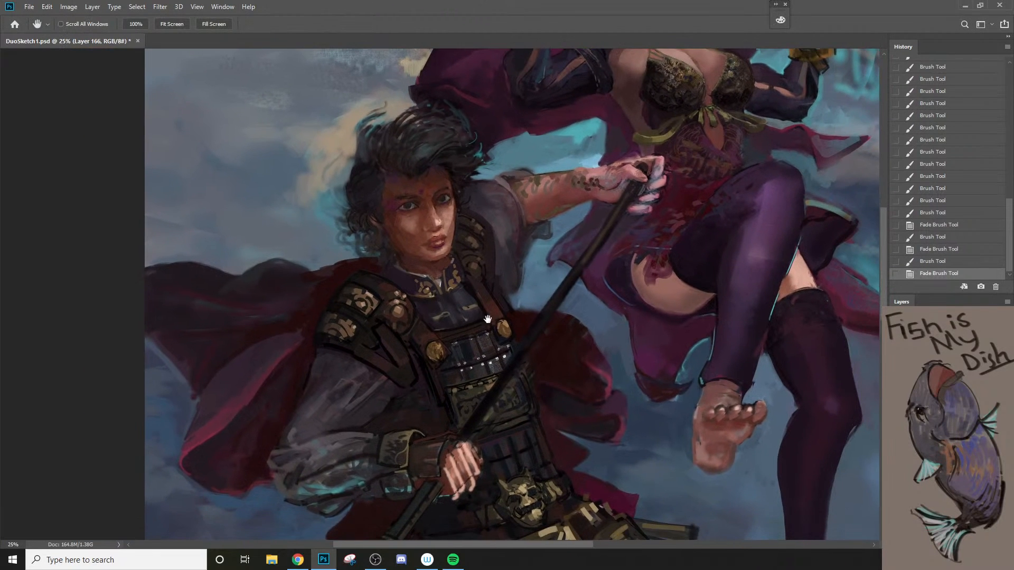
alt+click(489, 327)
ctrl+click(382, 419)
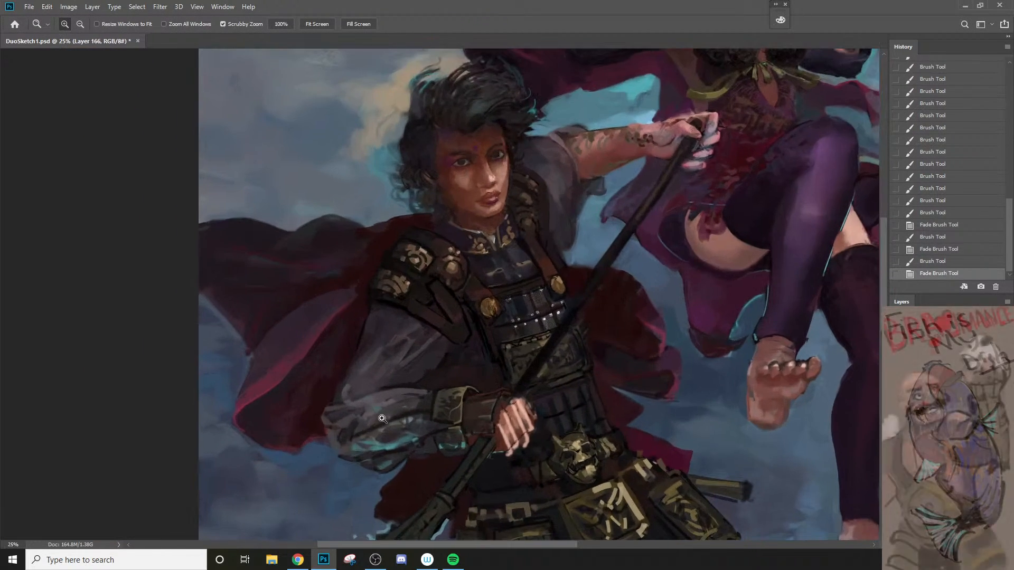
drag(386, 382, 433, 379)
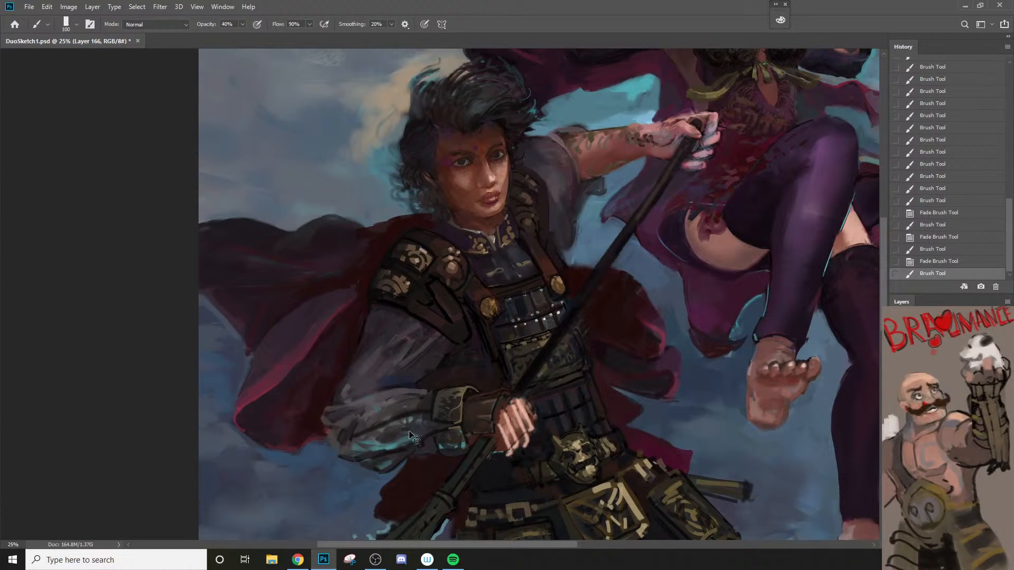
key(ctrl+shift+f)
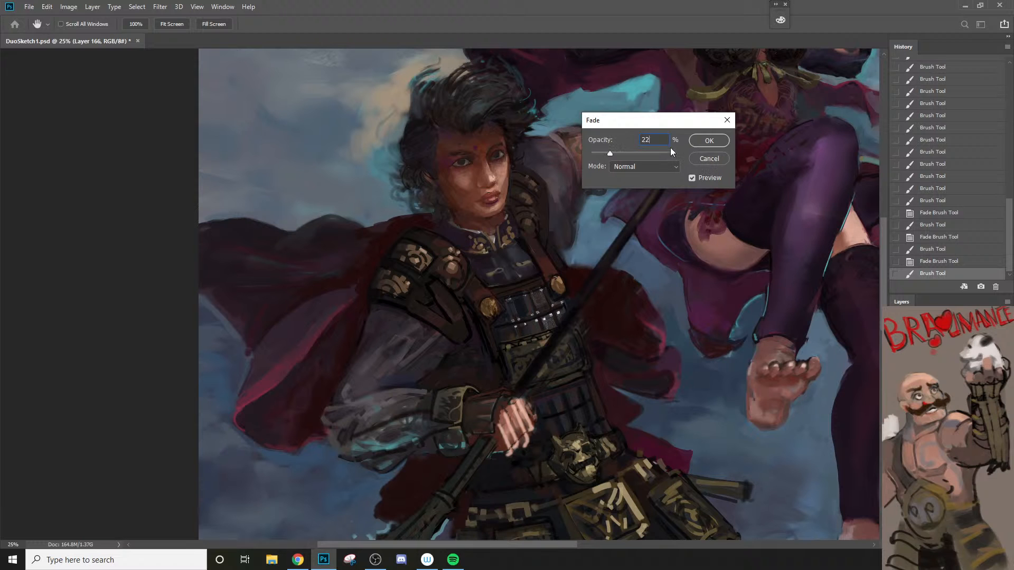
click(709, 141)
Step: Flip the whole canvas horizontally to check the composition
scroll(633, 262, down, 2)
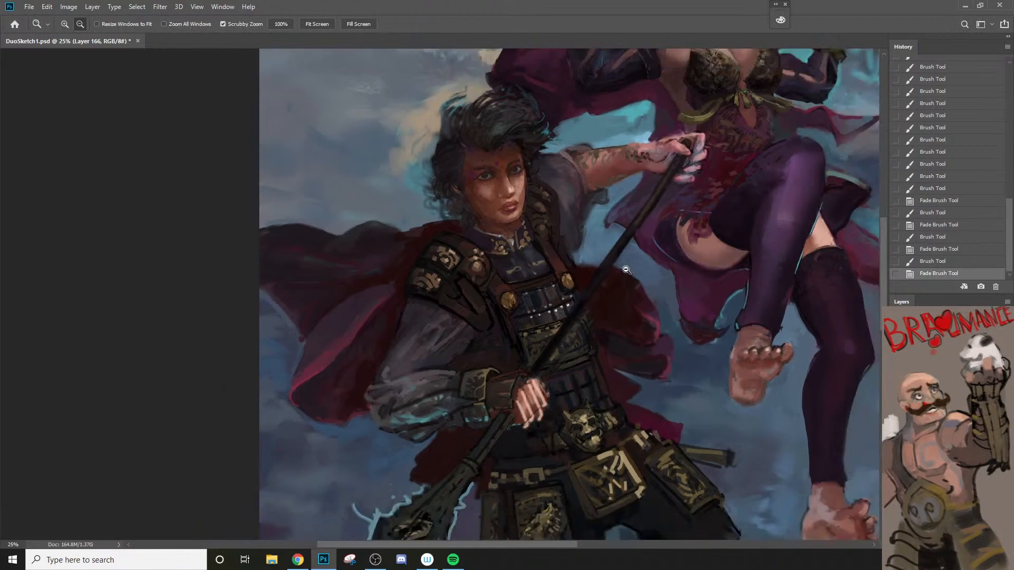
drag(588, 331, 458, 278)
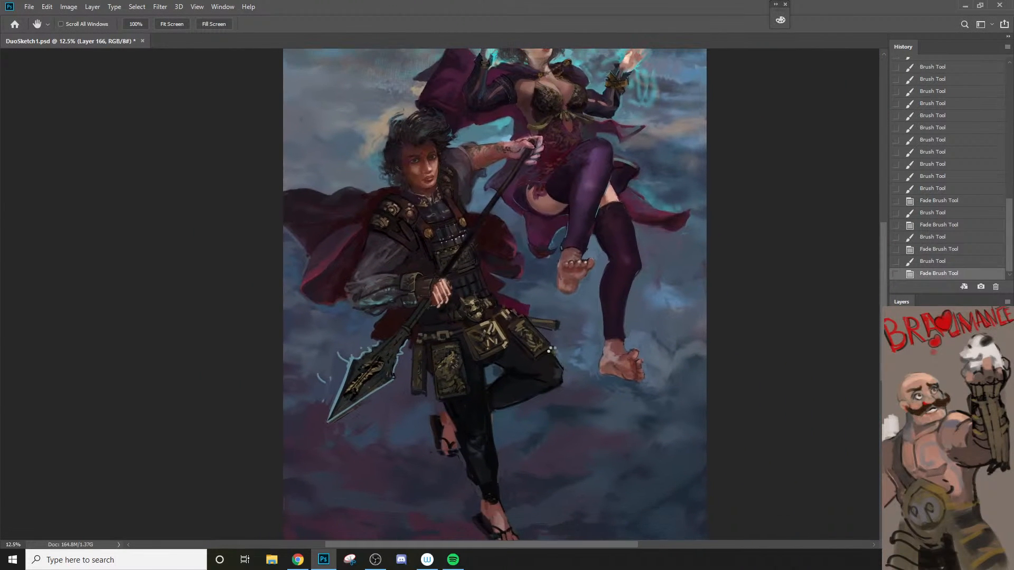
key(ctrl+shift+h)
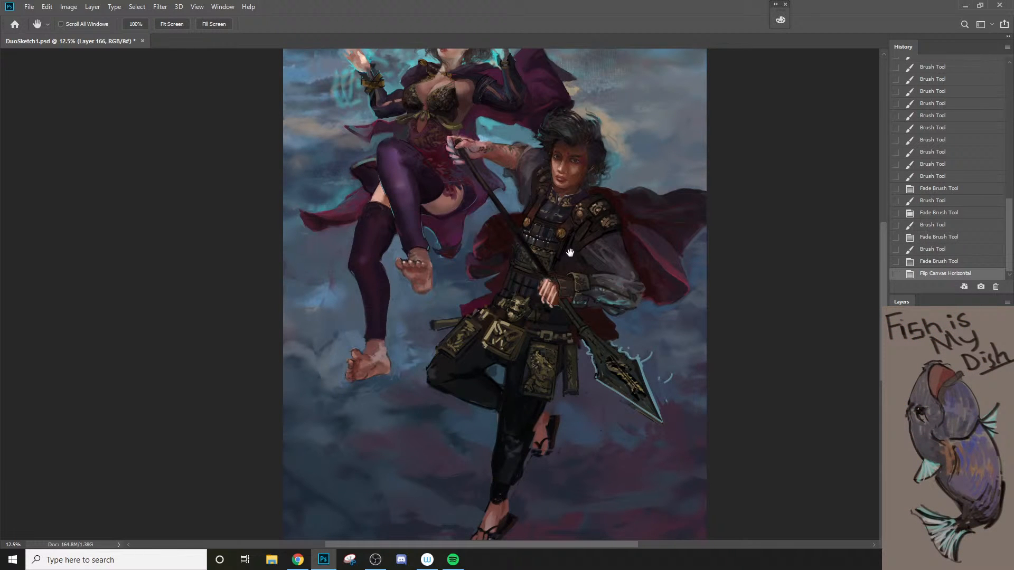
Step: Paint small strokes along the edge of the warrior's breastplate beside the spear shaft with a smaller brush
drag(569, 254, 539, 319)
ctrl+click(555, 284)
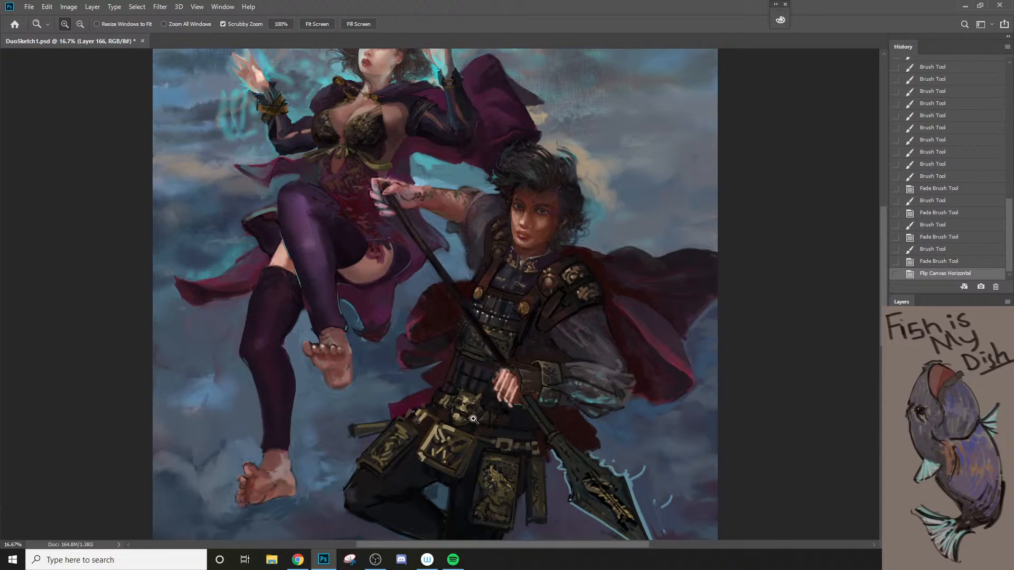
ctrl+click(486, 327)
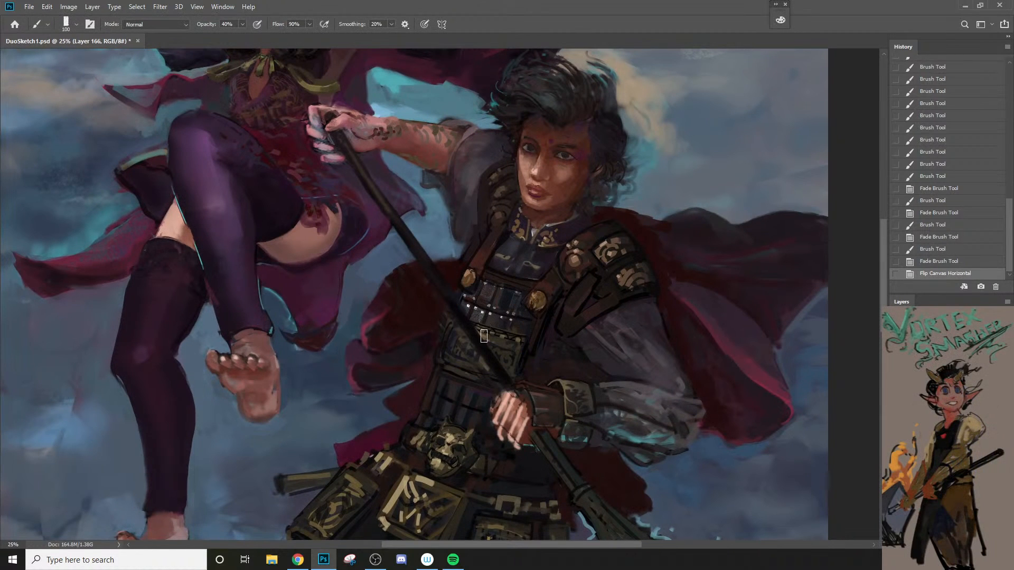
key(bracketleft)
key(bracketleft)
key(bracketleft)
key(bracketleft)
drag(443, 350, 441, 364)
key(bracketleft)
key(bracketleft)
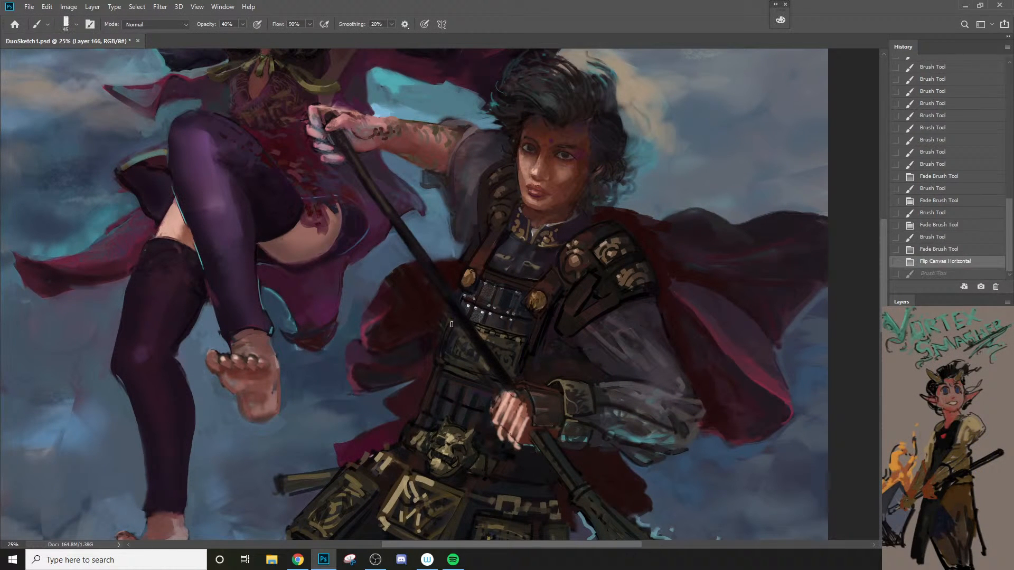
drag(468, 279, 463, 314)
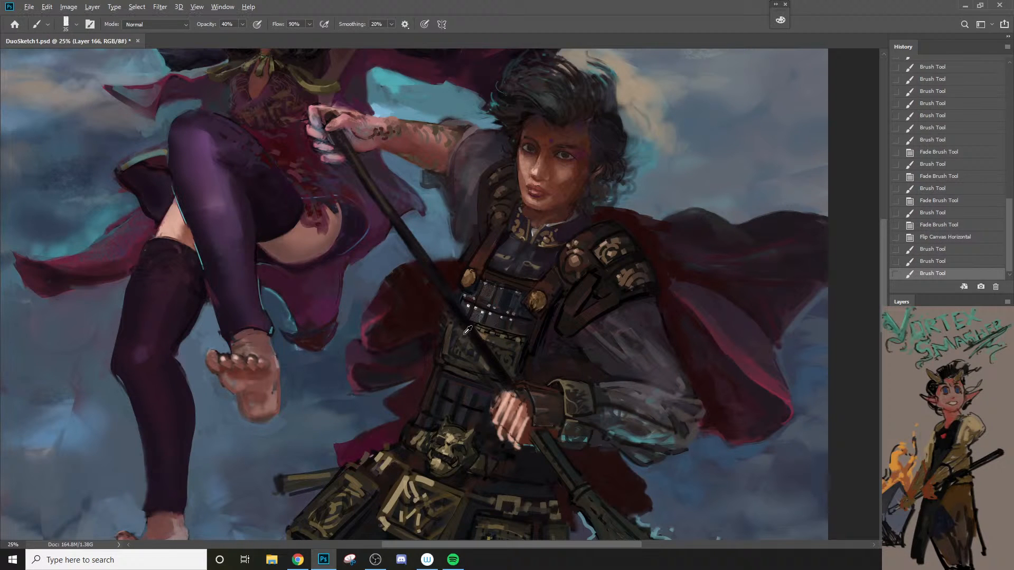
alt+click(445, 324)
Step: Trim the gold strap medallion on the warrior's chest with surrounding dark colour using a slightly larger brush
key(bracketright)
key(bracketright)
alt+click(522, 356)
key(bracketright)
key(bracketright)
mouse_move(541, 308)
mouse_down()
mouse_move(539, 297)
mouse_move(538, 311)
mouse_up()
Step: Set the brush opacity to 80% and rework the ornaments and edges of the warrior's shoulder armour plates
key(8)
key(bracketleft)
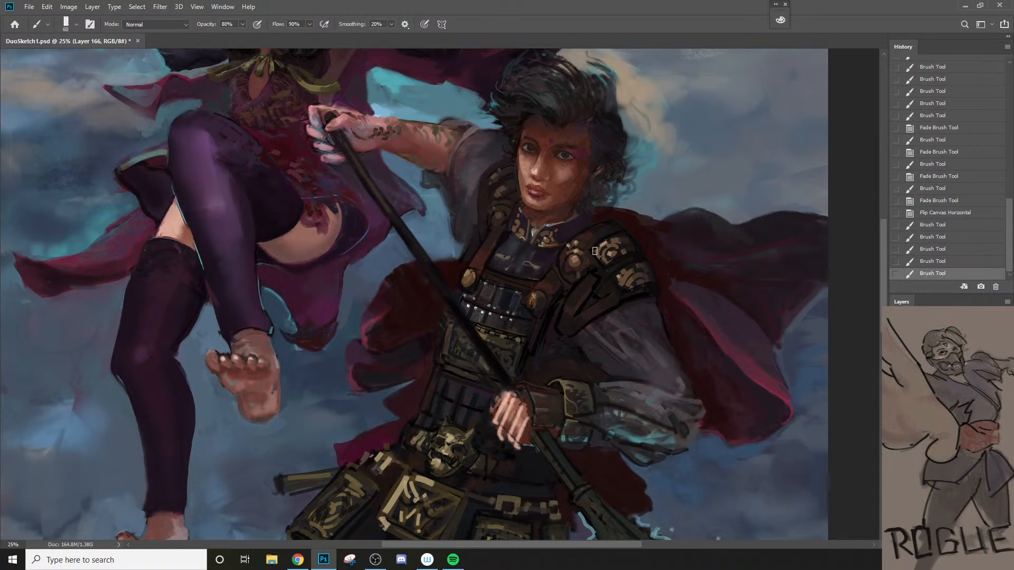
mouse_move(579, 259)
mouse_down()
mouse_move(569, 263)
mouse_move(622, 245)
mouse_move(640, 257)
mouse_up()
key(bracketright)
key(bracketright)
key(bracketright)
mouse_move(640, 260)
mouse_down()
mouse_move(650, 267)
mouse_move(636, 284)
mouse_move(644, 285)
mouse_up()
drag(648, 280, 654, 295)
key(z)
alt+click(654, 297)
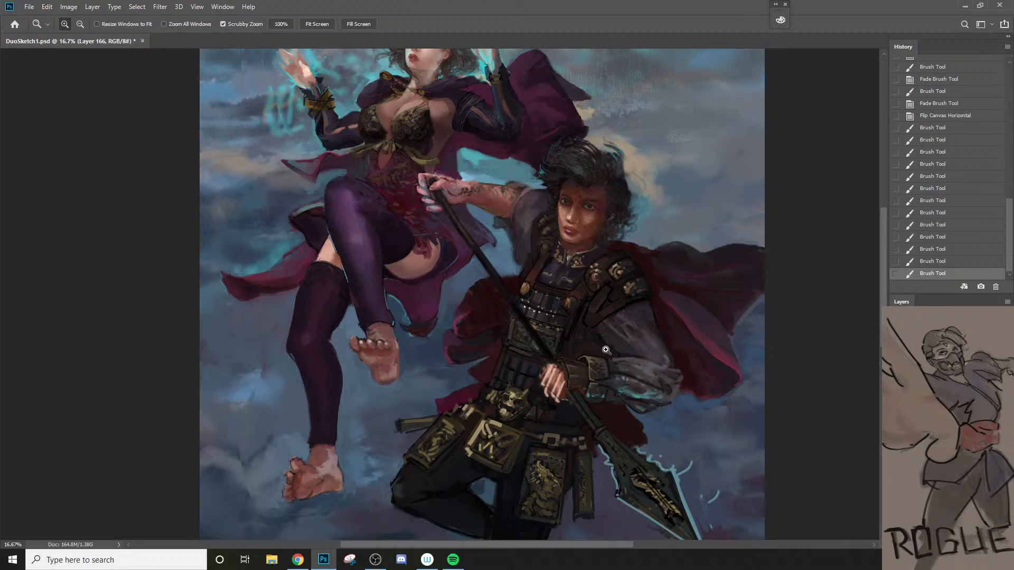
Step: Refine the edge of the raised arm's sleeve where it meets the tattooed skin
click(615, 318)
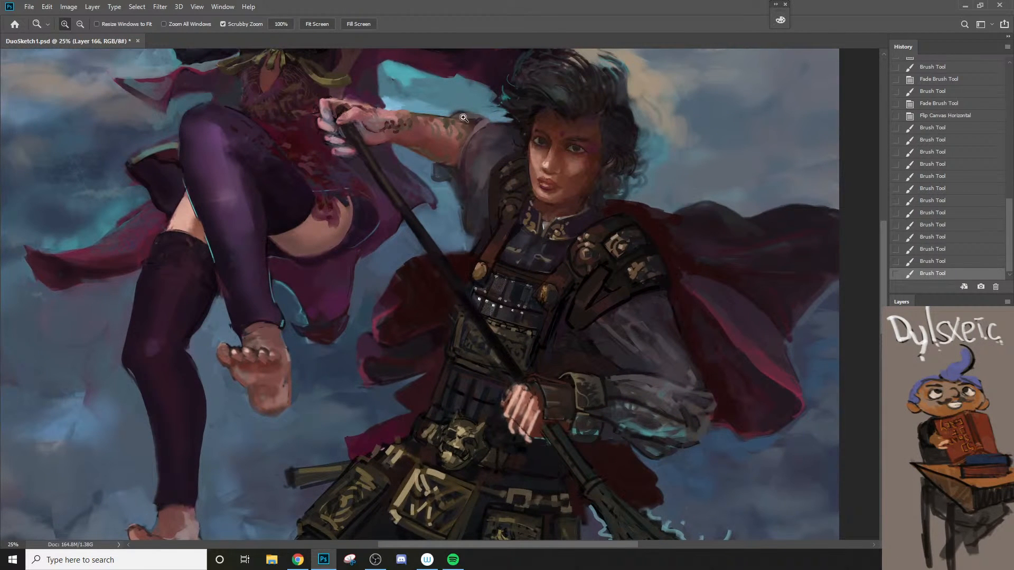
key(b)
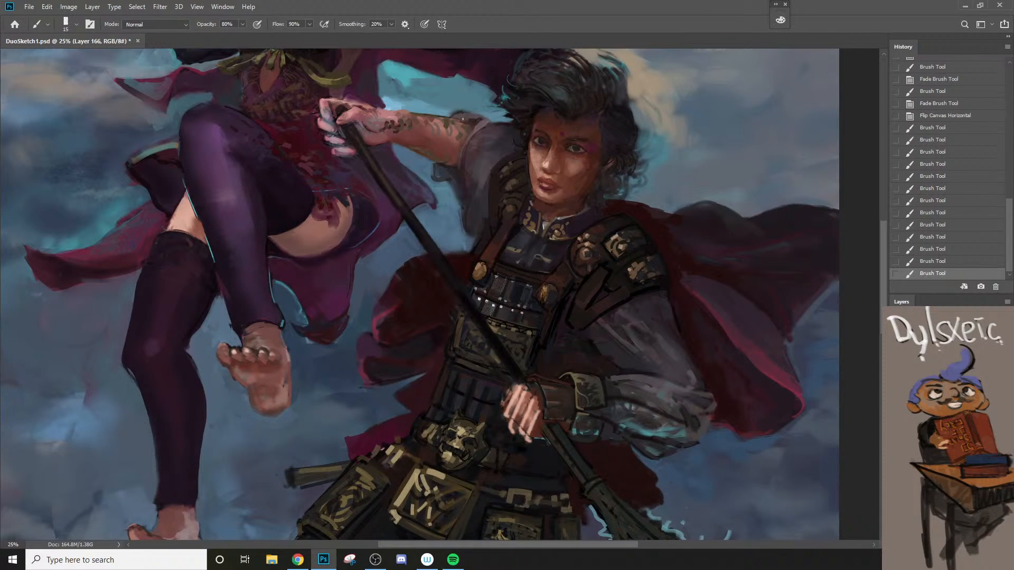
drag(463, 119, 479, 131)
key(bracketright)
key(z)
alt+click(481, 147)
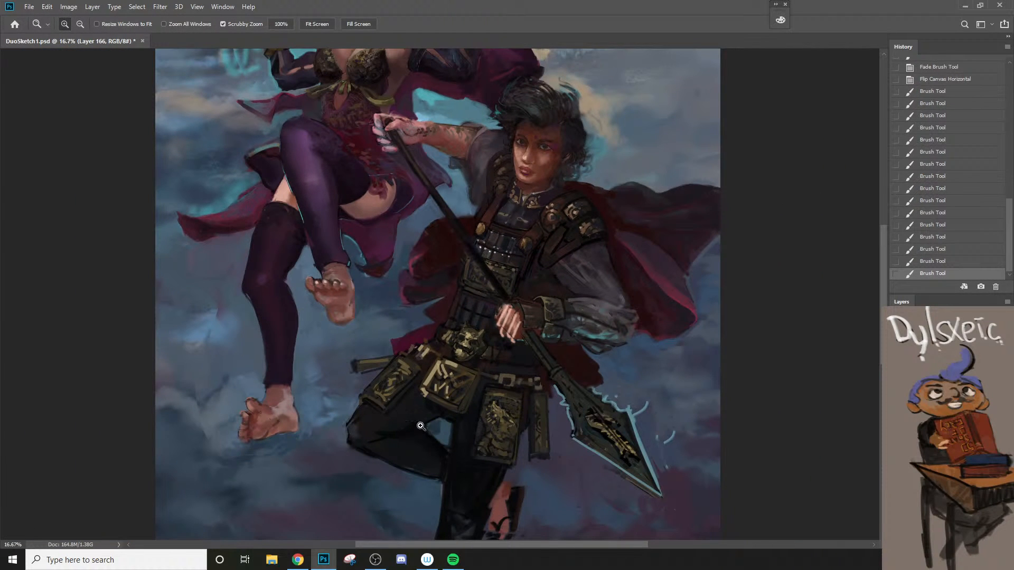
Step: Set the foreground colour to grey-green #56635e and paint it into the eye on the lit side of the face
click(521, 127)
click(522, 127)
click(521, 128)
click(521, 128)
key(b)
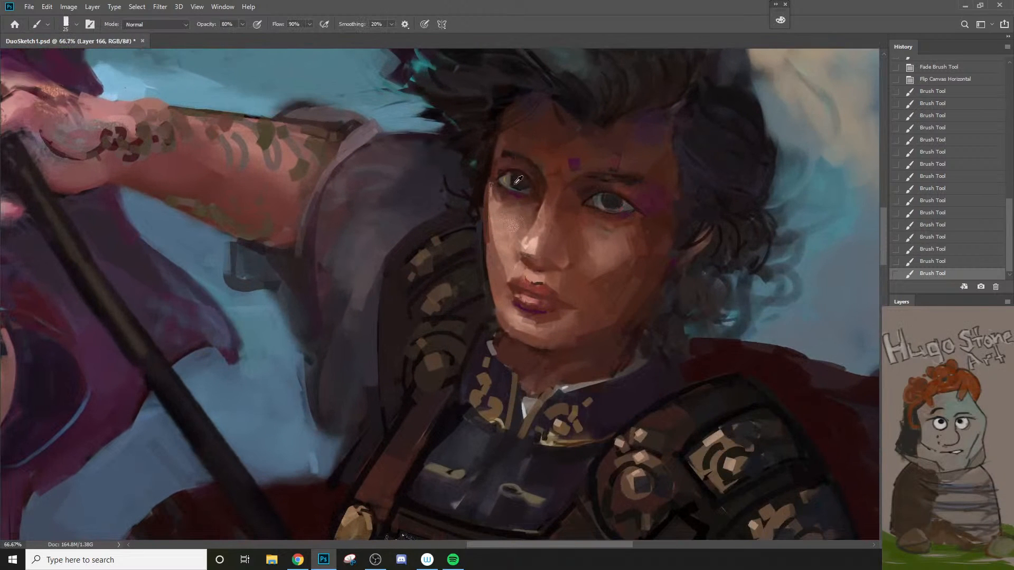
mouse_move(511, 183)
mouse_down()
mouse_move(520, 185)
mouse_move(508, 183)
mouse_up()
key(n)
click(580, 231)
click(709, 225)
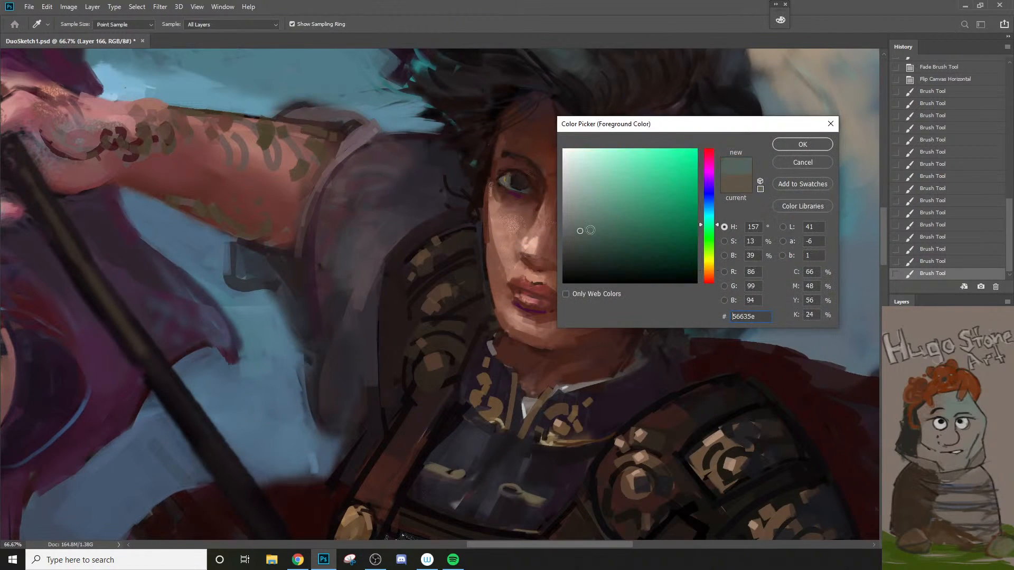
click(790, 145)
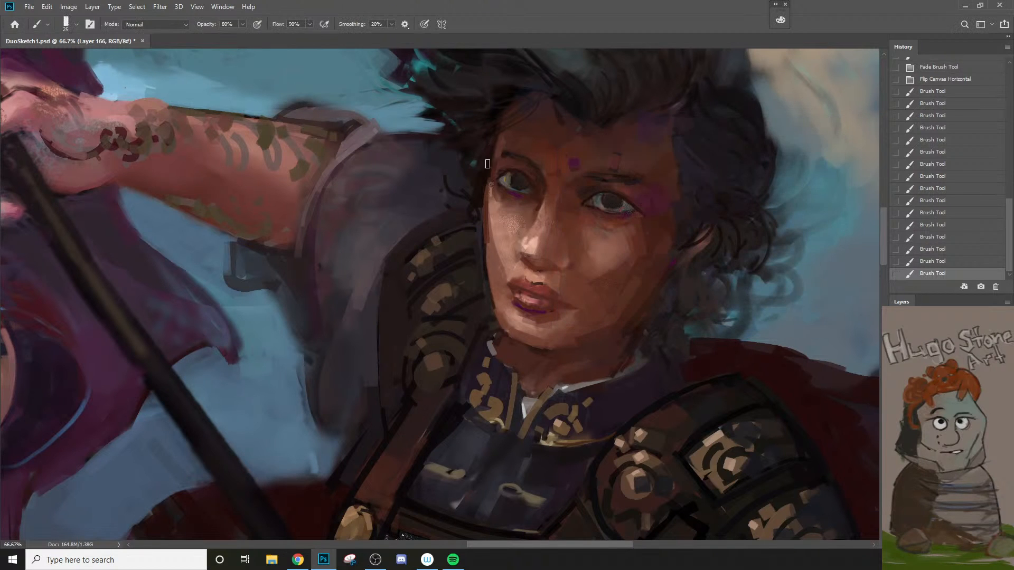
mouse_move(507, 177)
mouse_down()
mouse_move(521, 201)
mouse_move(514, 212)
mouse_move(508, 175)
mouse_up()
Step: Sample the dark tone beside the same eye and redefine its outer corner and lid with a finer brush
key(z)
drag(523, 250, 516, 257)
key(b)
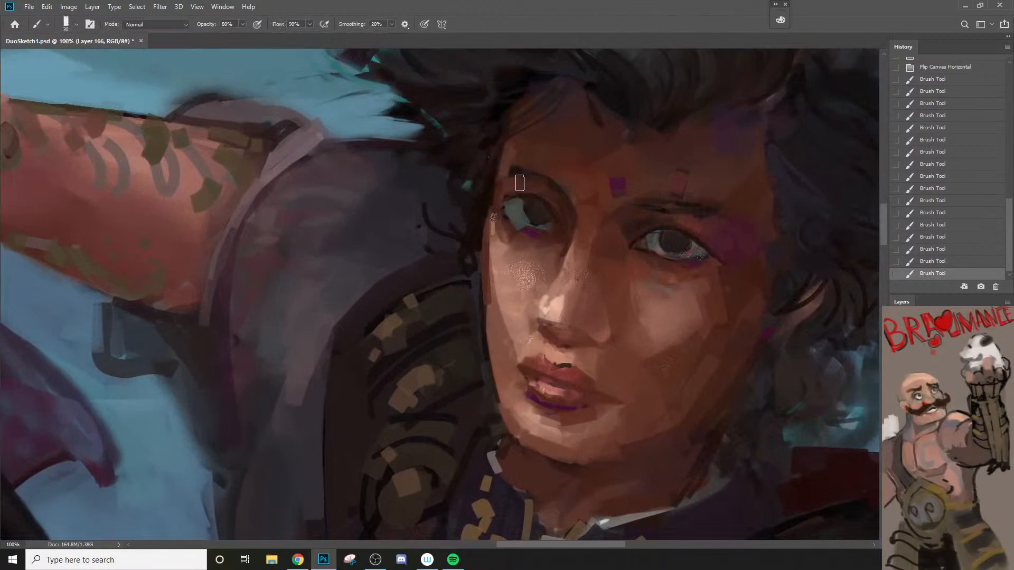
alt+click(500, 203)
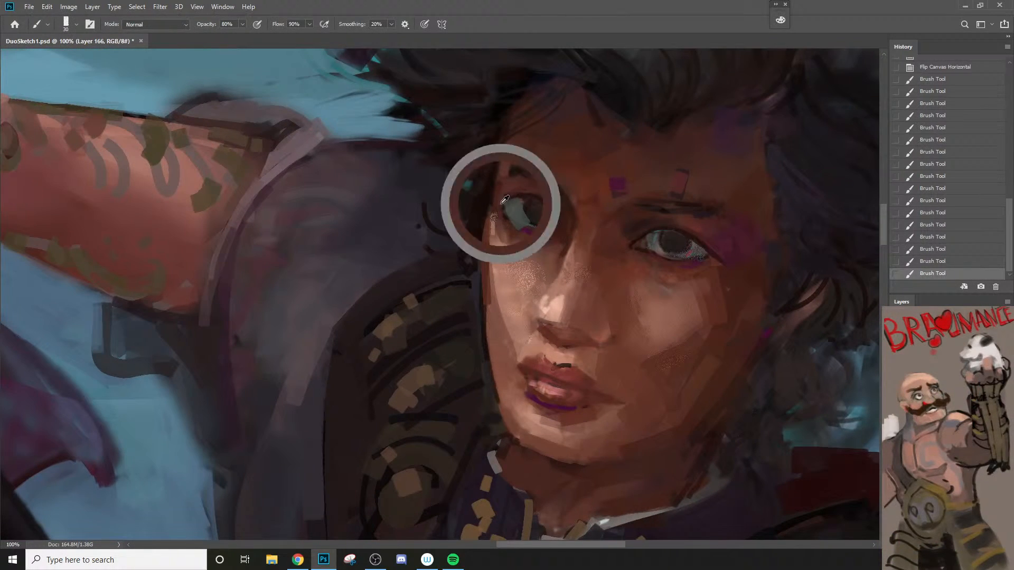
key(bracketleft)
key(bracketleft)
key(bracketleft)
drag(503, 198, 506, 221)
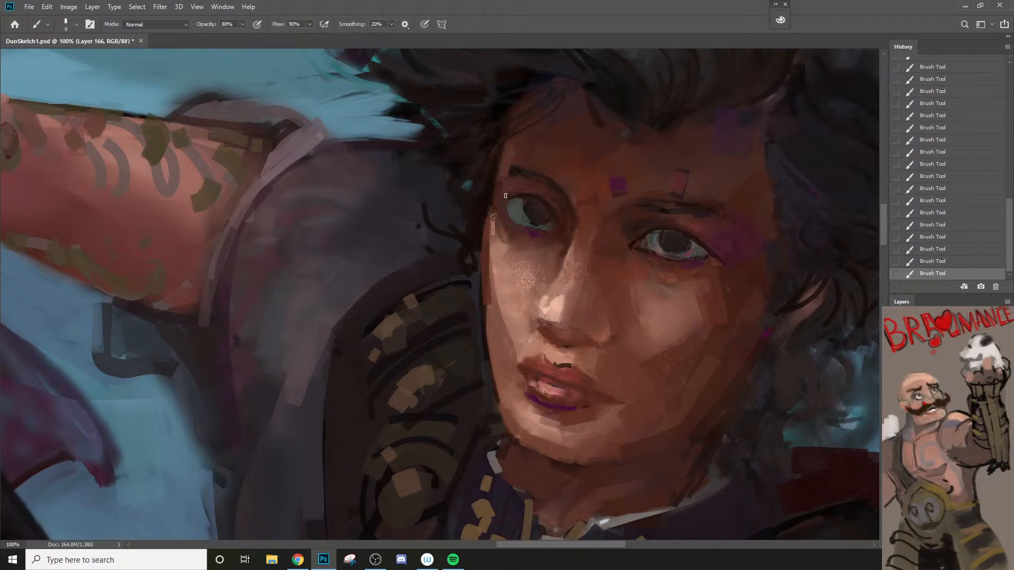
Step: Paint fine dark hair strokes along both of the warrior's eyebrows
alt+click(549, 189)
alt+click(513, 231)
click(555, 241)
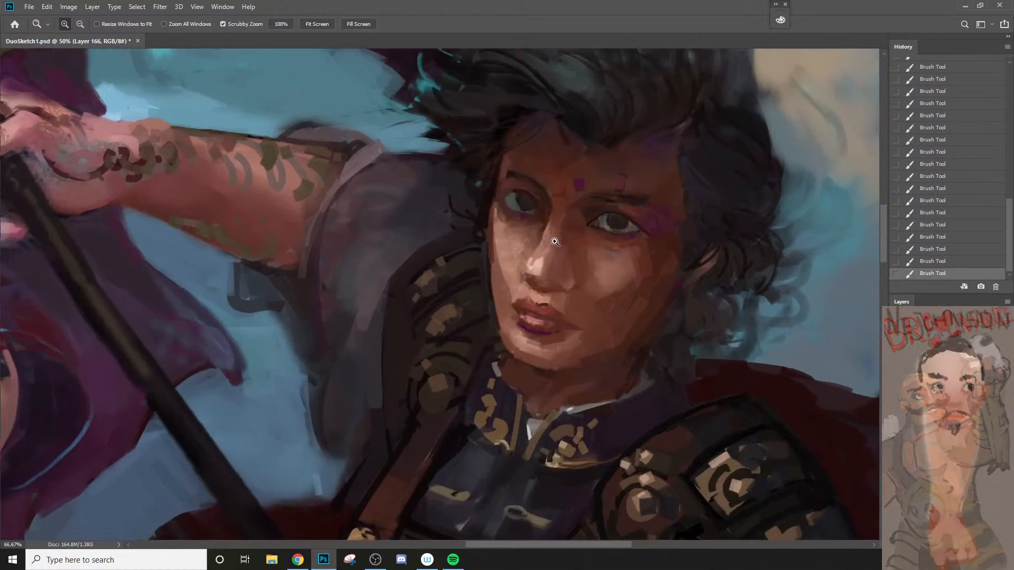
click(555, 242)
key(b)
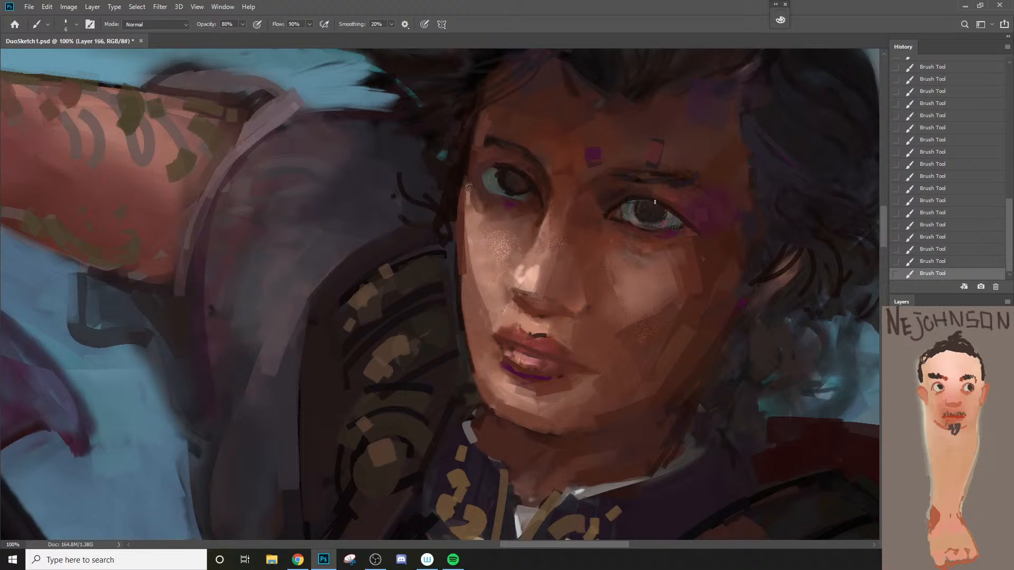
drag(606, 170, 626, 184)
key([)
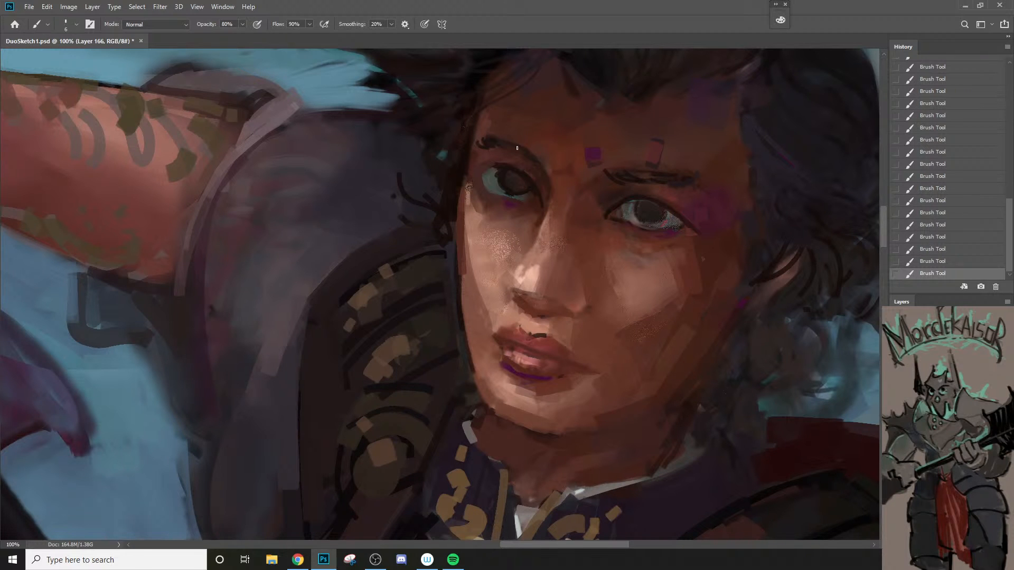
Step: Refine the lips and the mouth corner on the shaded side with colours sampled around the mouth
alt+click(554, 305)
ctrl+click(546, 334)
key(])
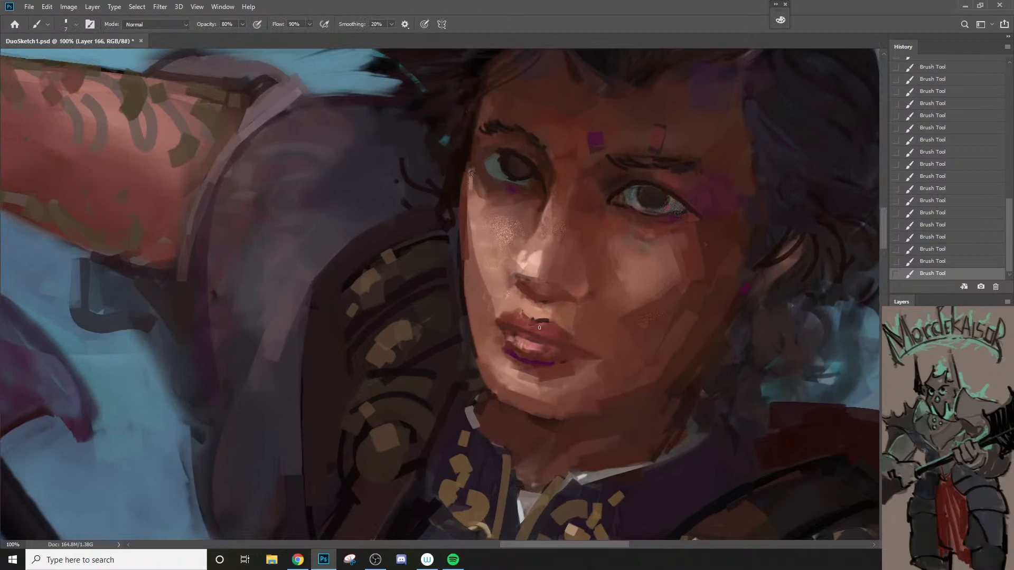
alt+click(563, 346)
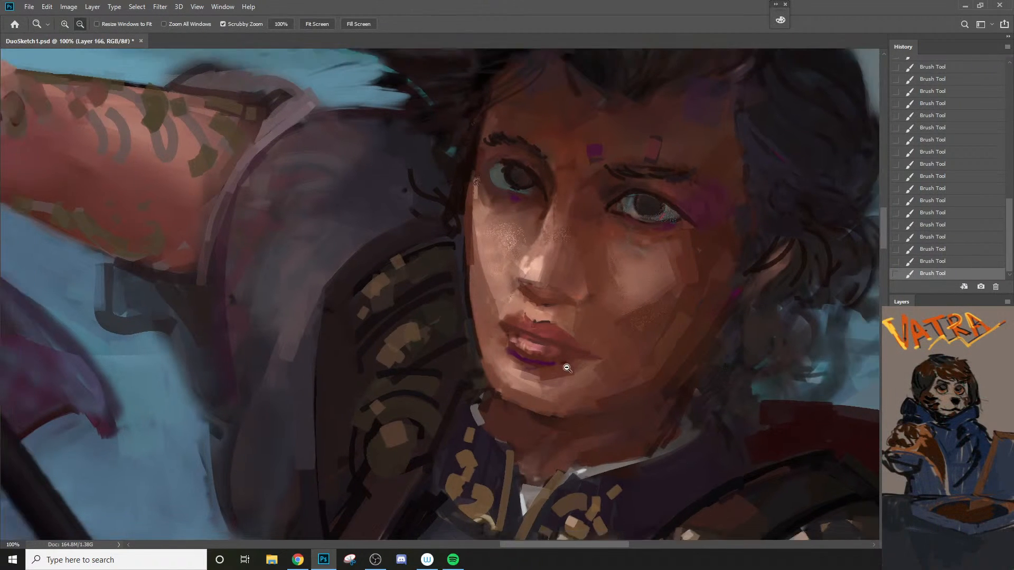
ctrl+click(561, 354)
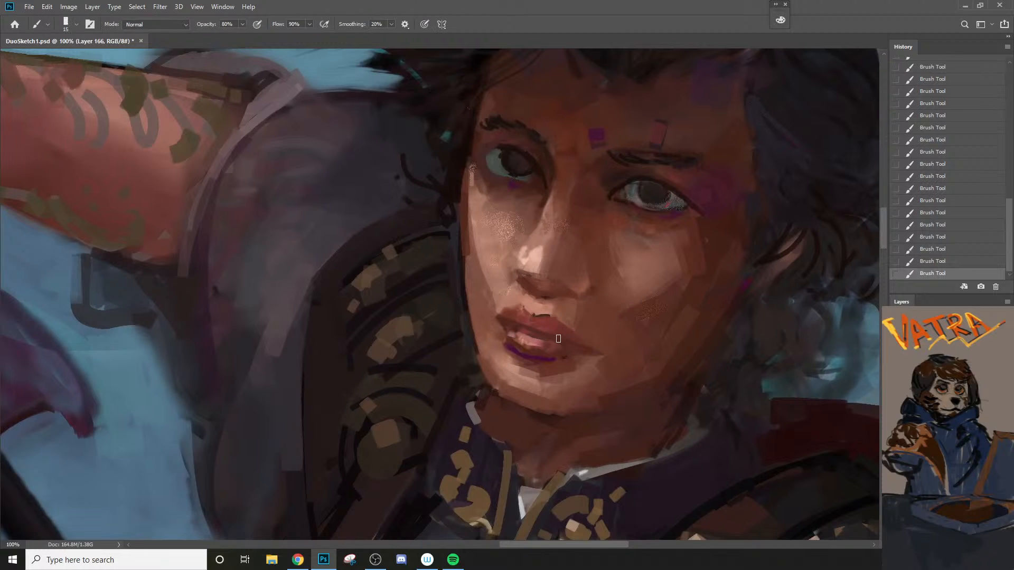
key(])
key([)
alt+click(563, 335)
key([)
key([)
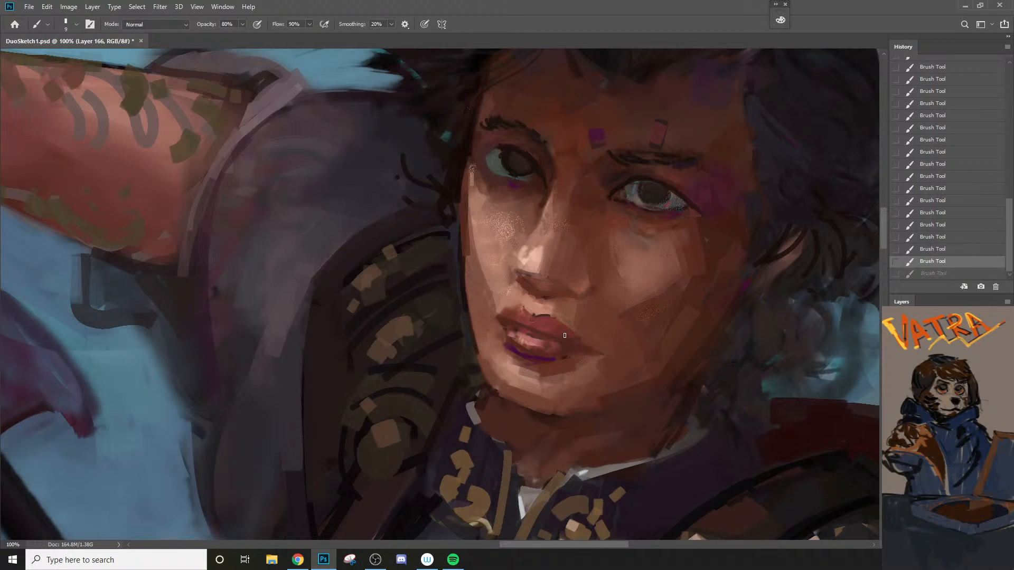
key(])
key(])
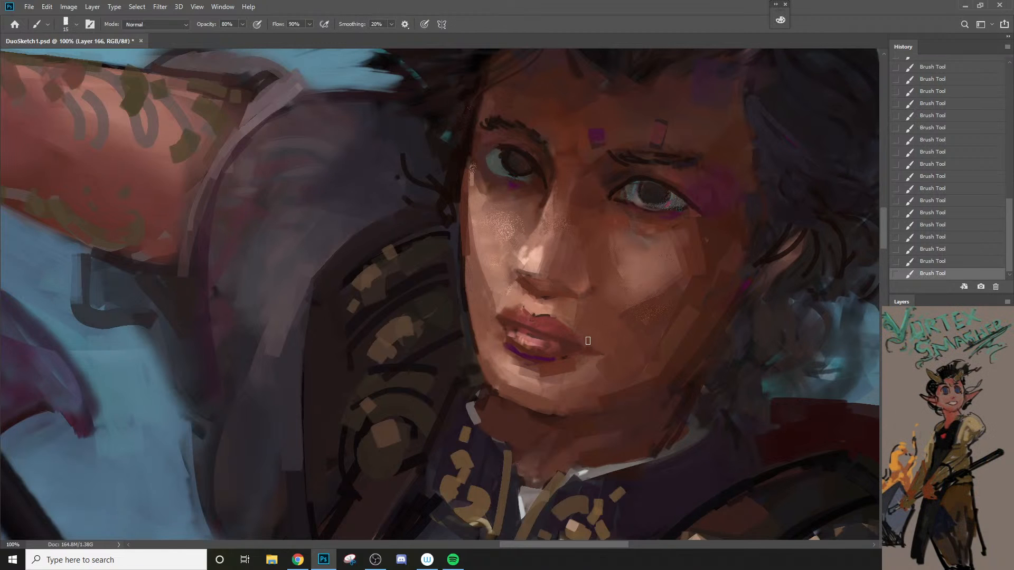
Step: Undo the last mouth strokes and repaint the edge of the upper lip with a finer brush
key(ctrl+z)
mouse_move(588, 341)
mouse_down()
mouse_move(608, 350)
mouse_move(593, 366)
mouse_move(604, 364)
mouse_move(559, 351)
mouse_up()
key(])
key(])
key([)
alt+click(528, 331)
key([)
key([)
key(ctrl+z)
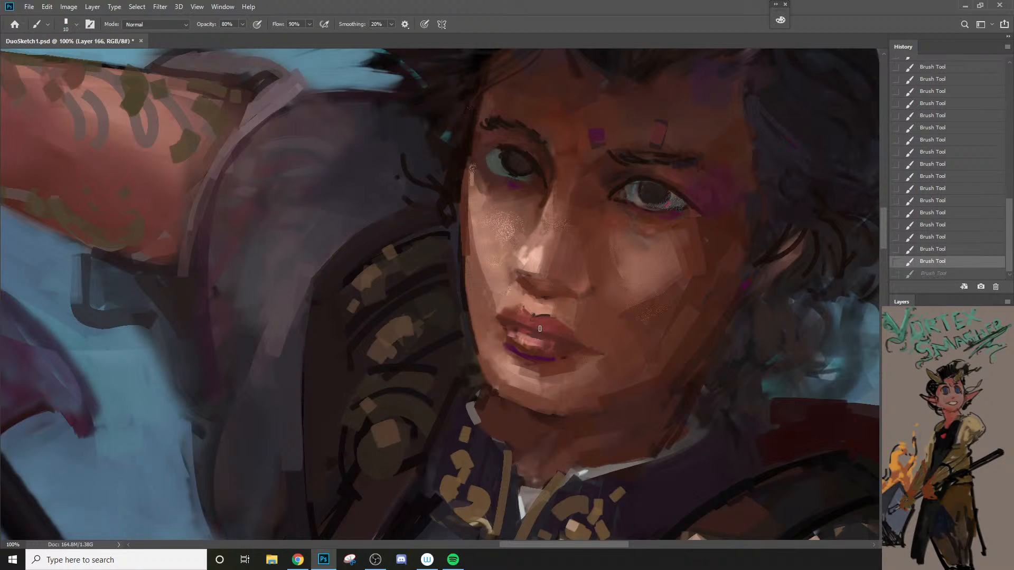
key([)
drag(536, 331, 528, 327)
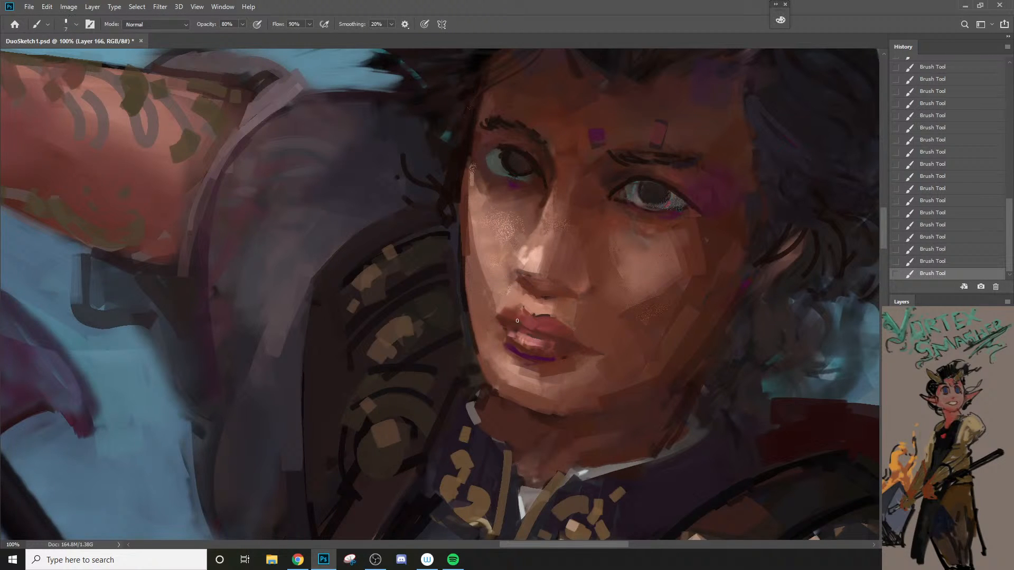
Step: Sample the dark tone from the shaded eye's corner and paint the parting line between the lips with it
alt+click(622, 186)
key([)
key([)
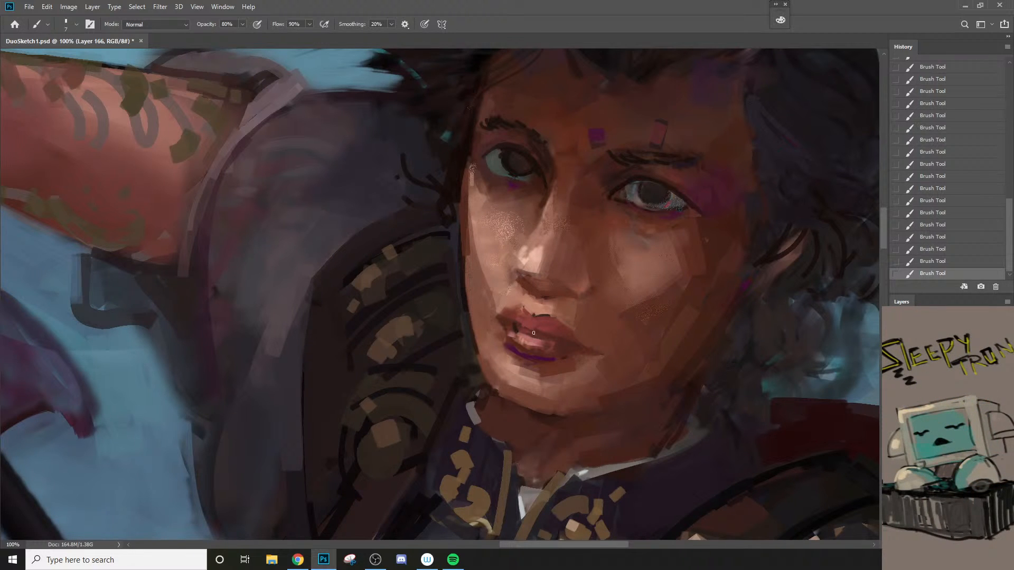
drag(517, 334, 547, 341)
alt+click(558, 343)
key(])
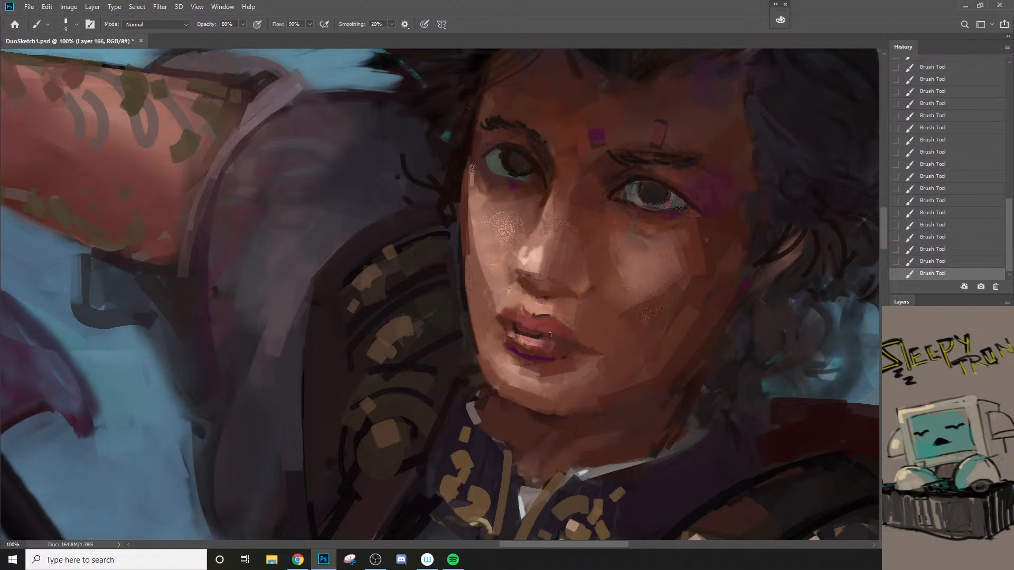
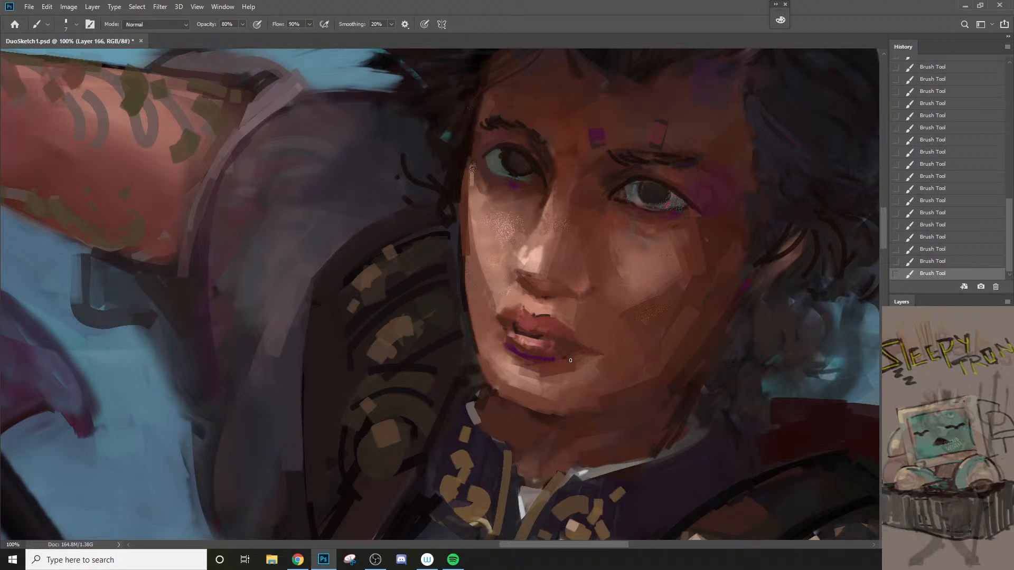
Step: Examine the warrior's eyes, nose and mouth up close and judge the face within the whole composition
key(z)
alt+click(565, 378)
alt+click(565, 379)
click(582, 357)
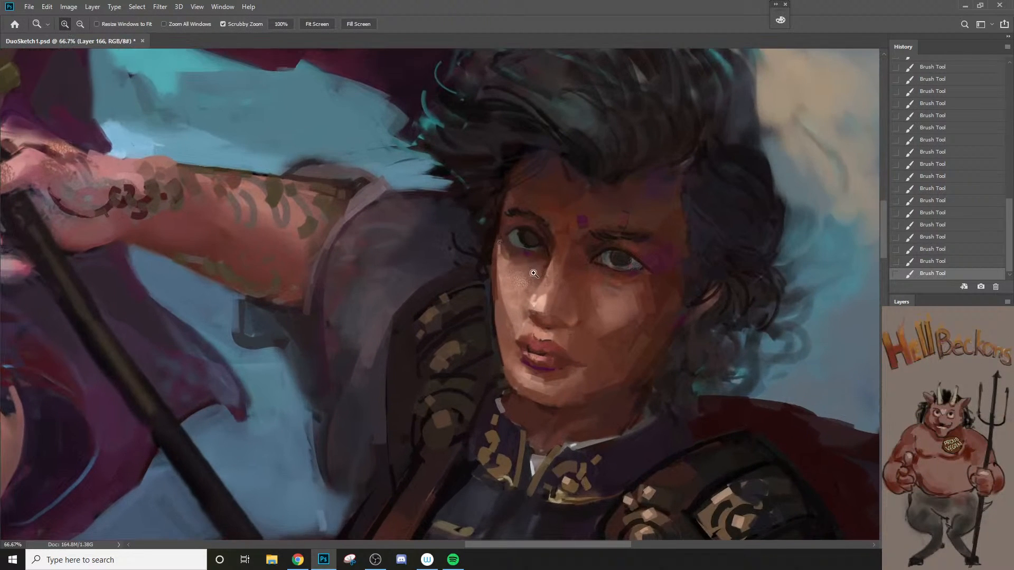
click(534, 274)
key(b)
alt+click(516, 214)
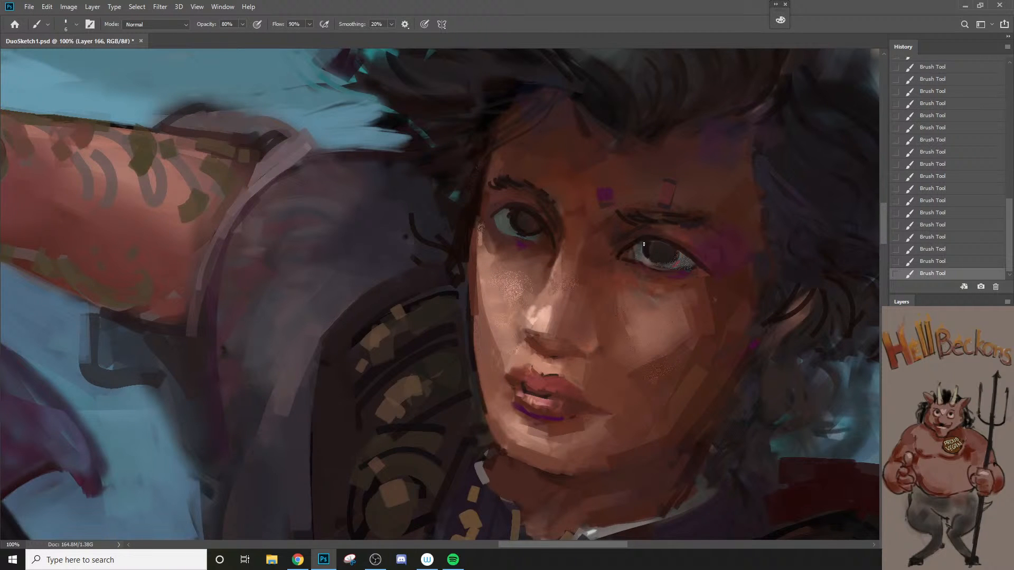
alt+click(682, 258)
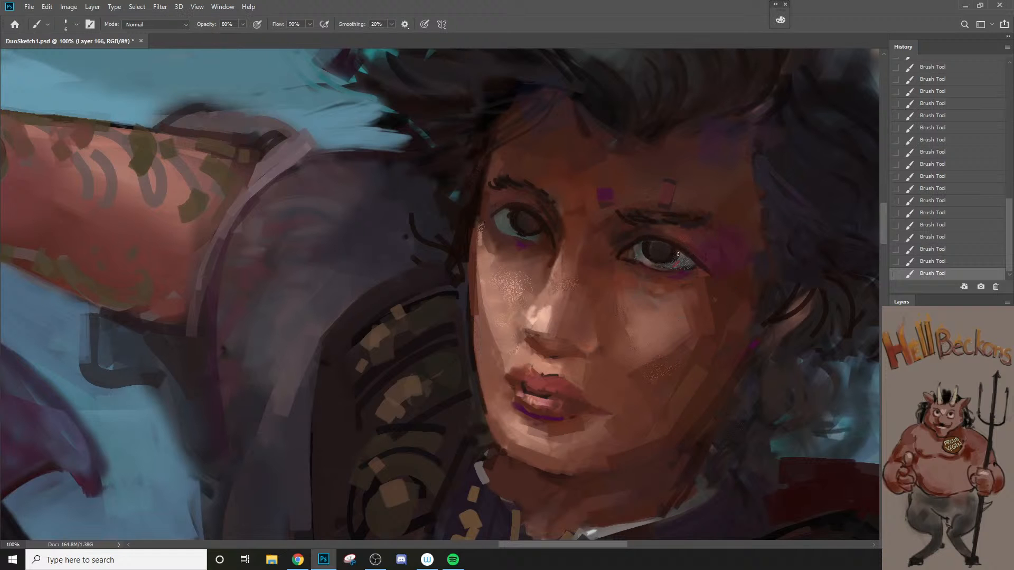
ctrl+alt+click(693, 283)
ctrl+alt+click(687, 300)
ctrl+alt+click(679, 313)
ctrl+alt+click(671, 327)
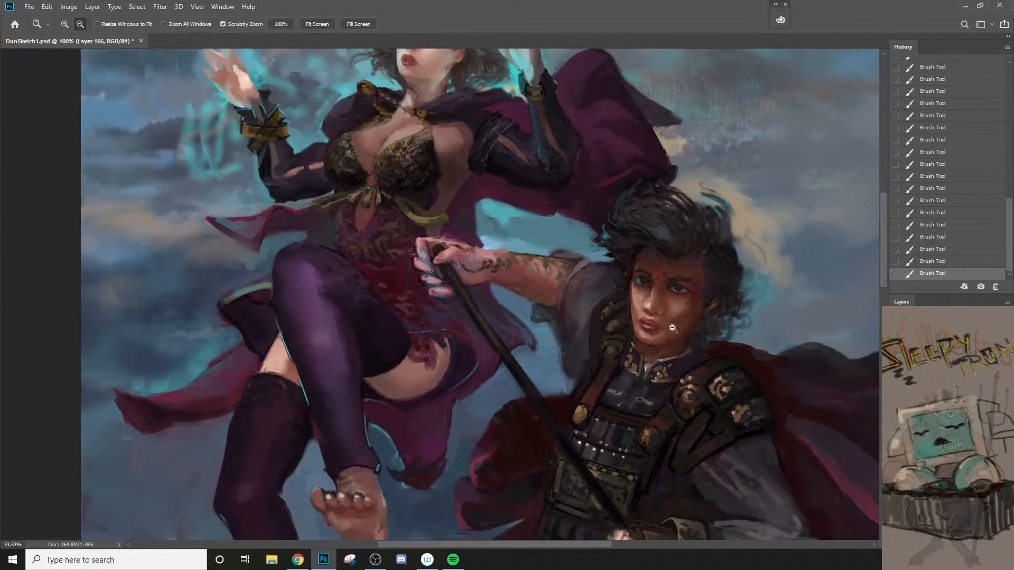
ctrl+alt+click(667, 331)
drag(642, 364, 579, 332)
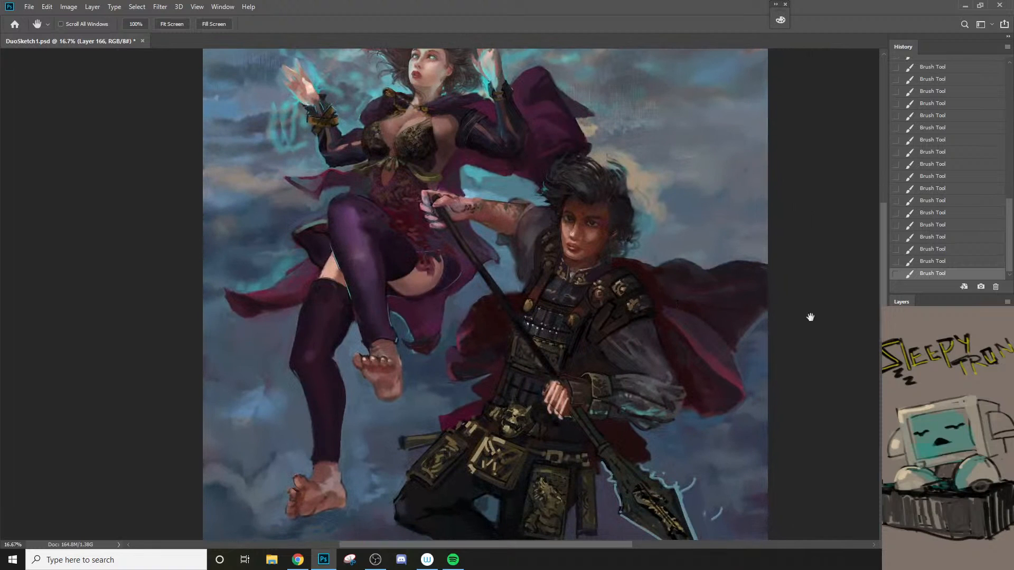
Step: Compare the repainted warrior with the earlier version by repeatedly switching the repaint layer off and on
click(896, 372)
click(897, 372)
click(896, 372)
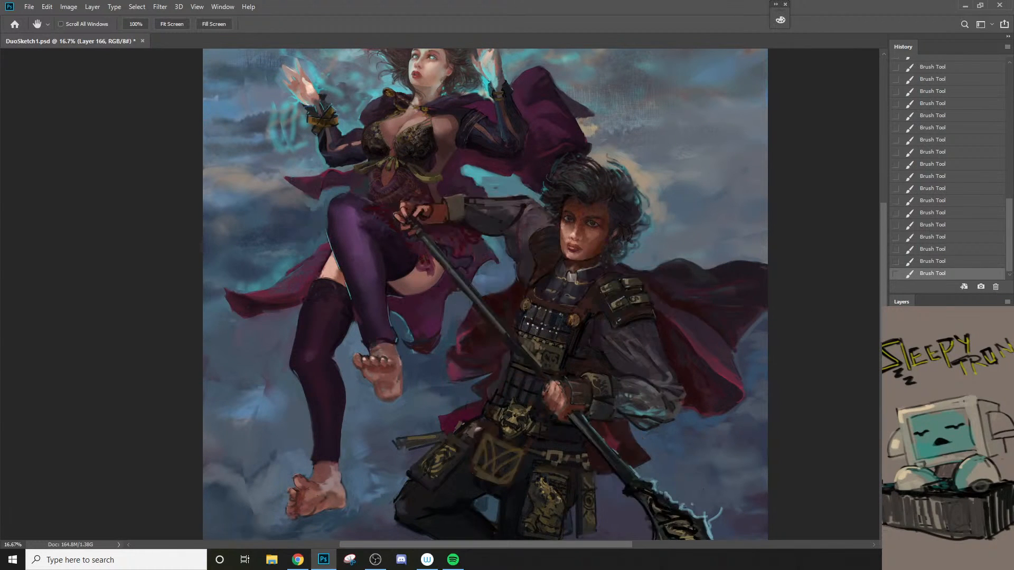
click(896, 371)
click(896, 372)
click(896, 372)
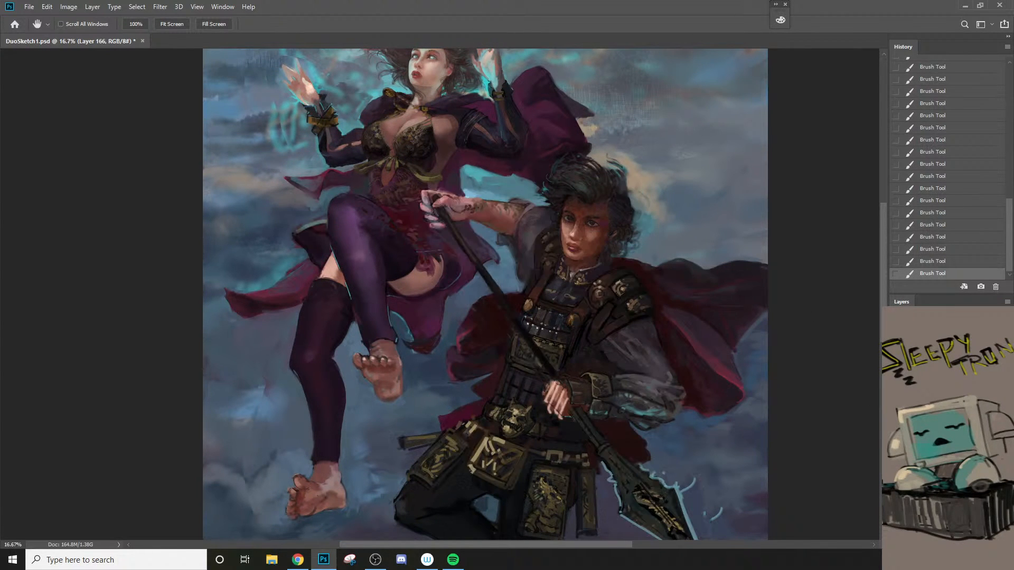
Step: Erase some paint around the shaded-side brow and temple with a smaller eraser, setting its opacity to 90%
ctrl+click(629, 225)
ctrl+click(629, 225)
key(e)
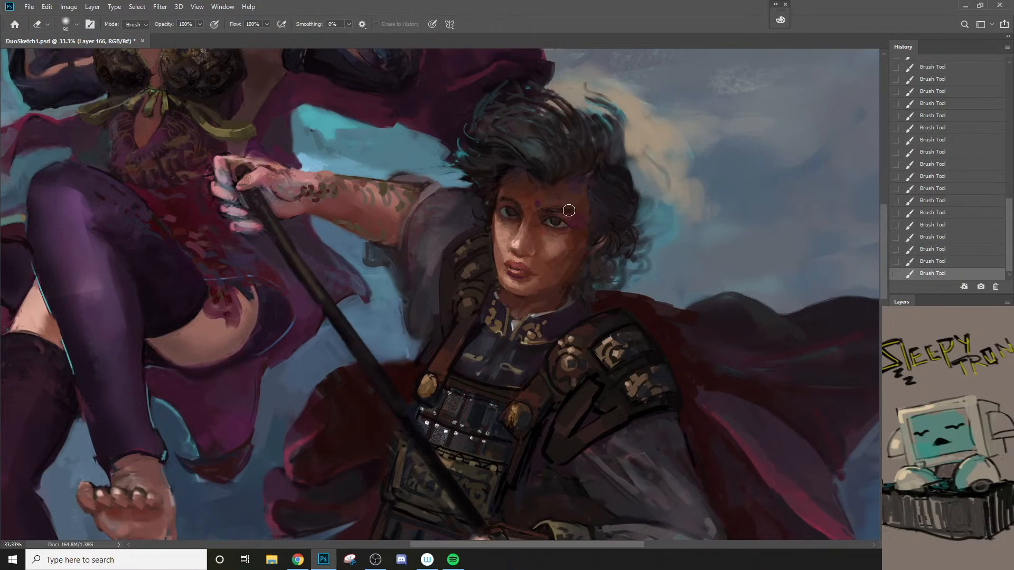
click(570, 212)
key(bracketleft)
key(bracketleft)
drag(577, 206, 602, 214)
key(9)
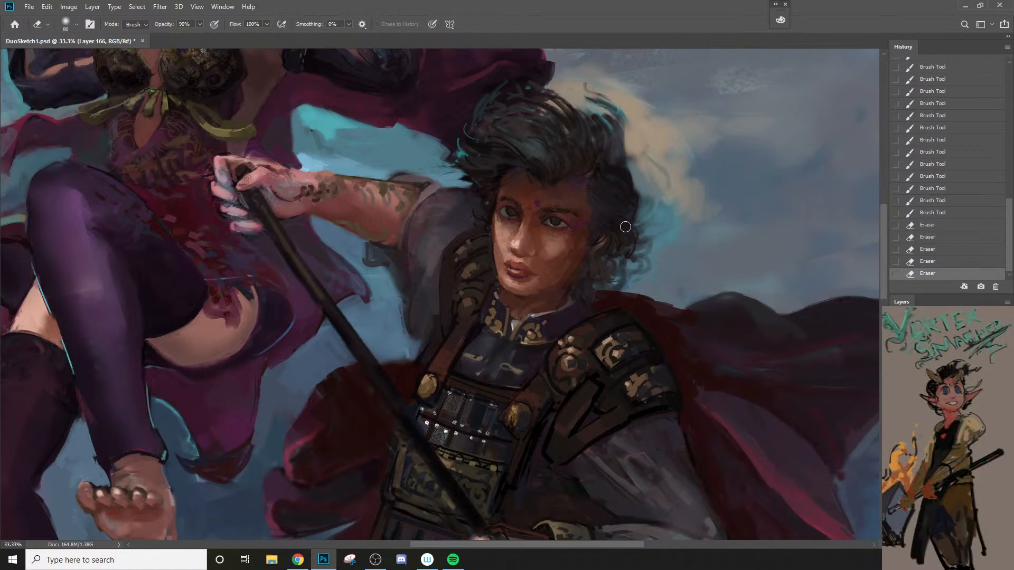
Step: Toggle the layer's visibility repeatedly to compare the warrior's face, arm and armour before and after the repaint
key(ctrl+comma)
key(ctrl+comma)
key(ctrl+comma)
key(ctrl+comma)
key(ctrl+comma)
key(ctrl+comma)
key(ctrl+comma)
key(ctrl+comma)
key(ctrl+comma)
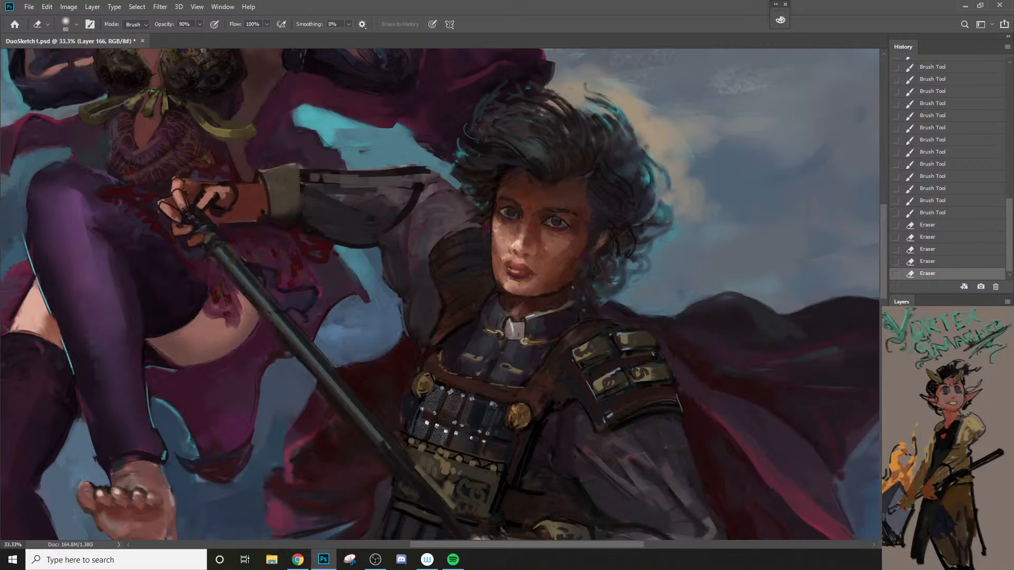
key(ctrl+comma)
key(ctrl+comma)
key(ctrl+comma)
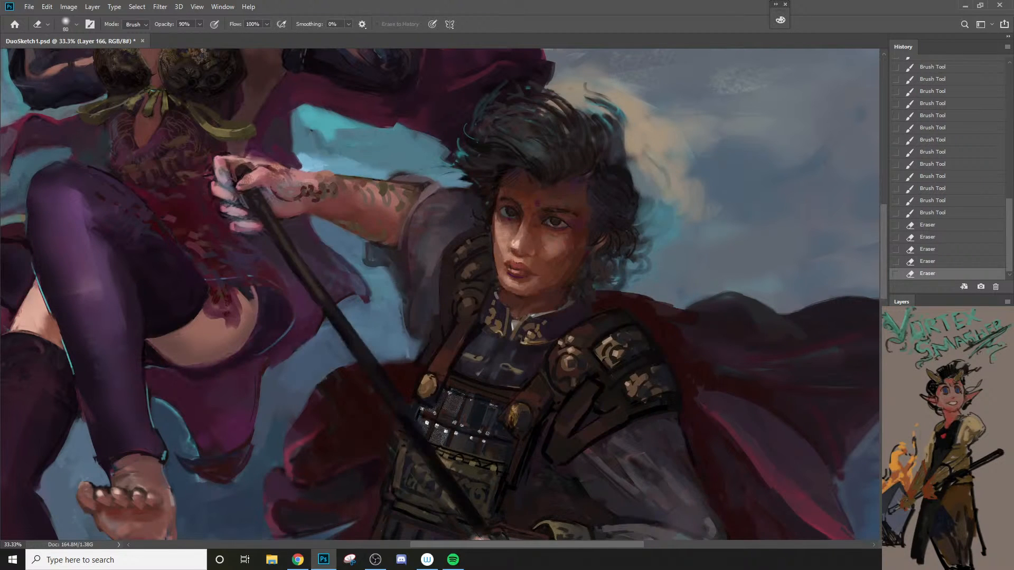
key(ctrl+comma)
key(ctrl+comma)
Step: Touch up the eye on the lit side of the face with fine brush strokes
key(b)
scroll(539, 221, up, 2)
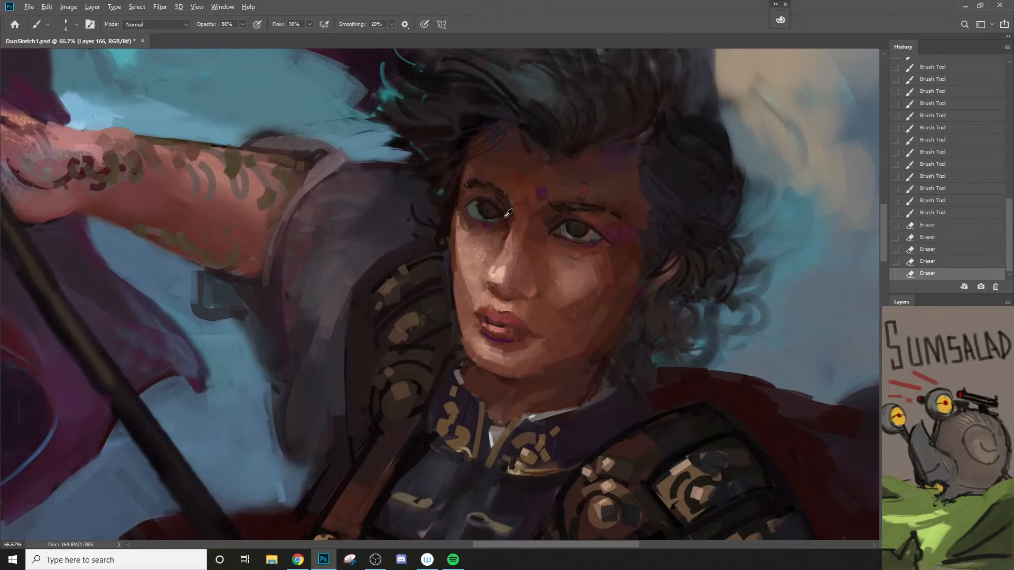
drag(470, 210, 490, 229)
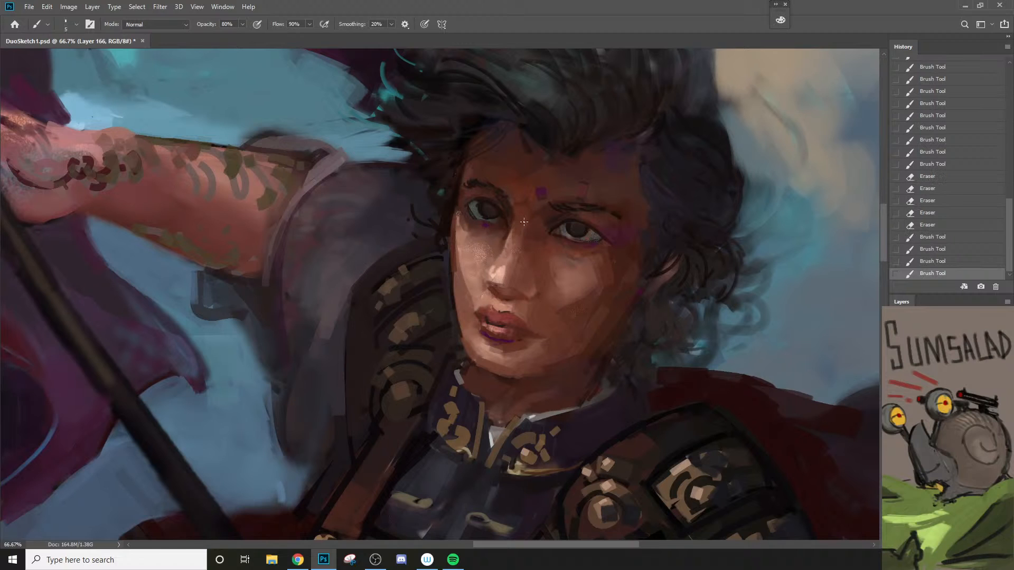
Step: Sample the brown skin tone beside the shaded eye and retouch the inner eye corner and brow area with a larger brush
alt+click(553, 221)
alt+click(544, 229)
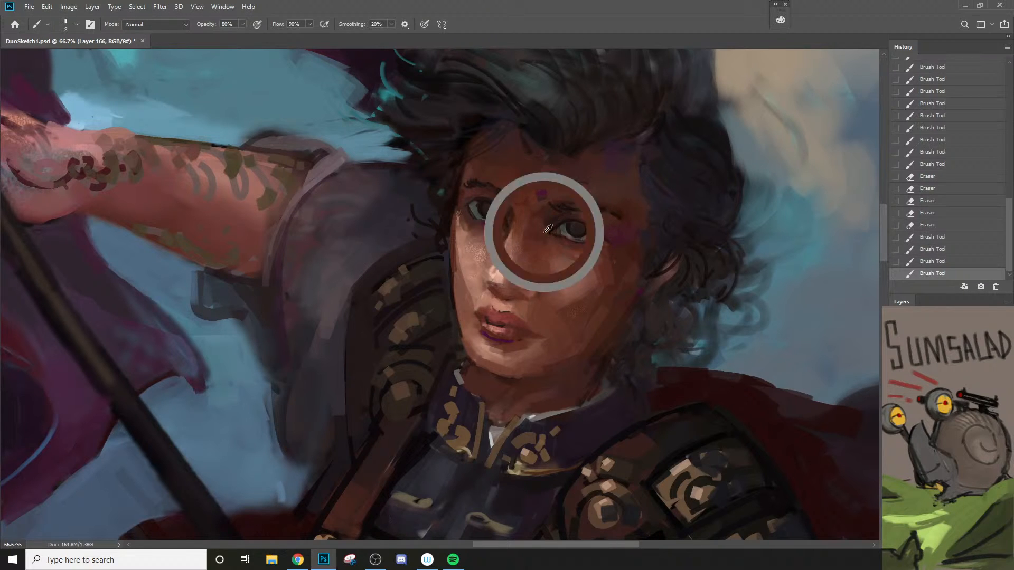
key(bracketright)
key(bracketright)
mouse_move(563, 205)
mouse_down()
mouse_move(549, 226)
mouse_move(601, 210)
mouse_move(533, 200)
mouse_move(501, 209)
mouse_move(504, 265)
mouse_move(464, 331)
mouse_up()
key(z)
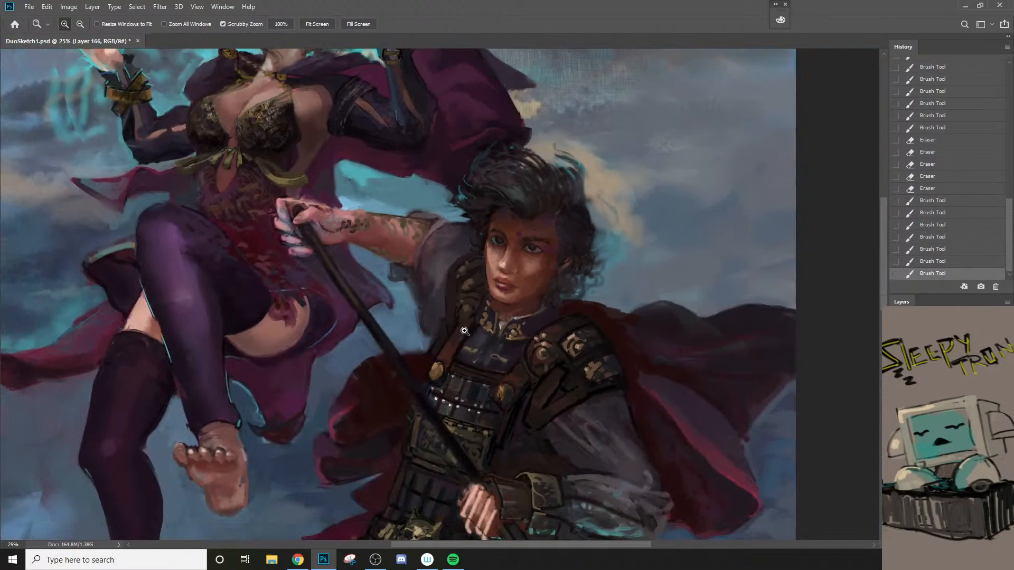
drag(520, 285, 485, 227)
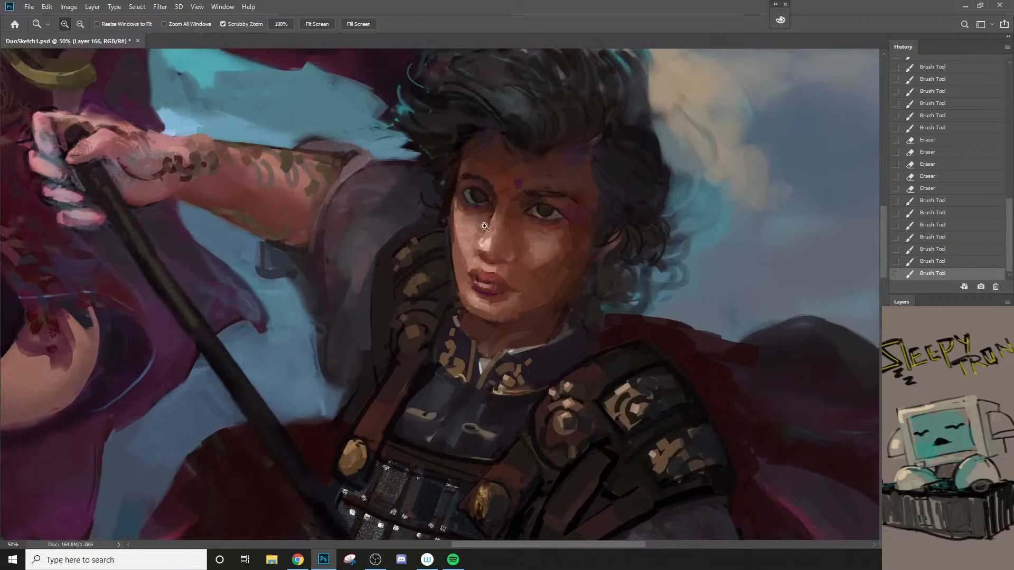
Step: Choose a lighter skin tone in the colour picker and glaze it along the lit cheek and brow at 20% opacity
key(b)
key(n)
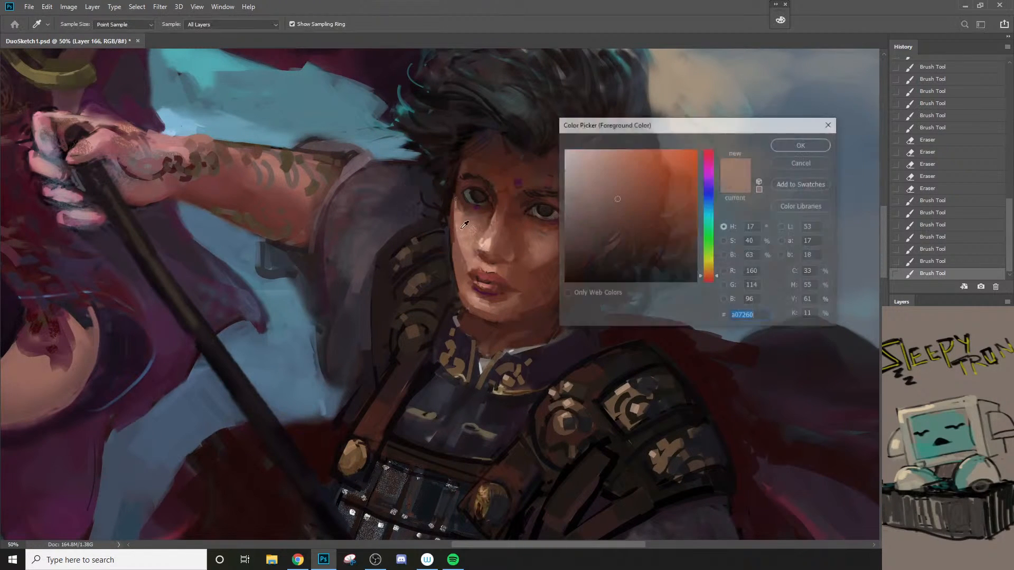
click(606, 189)
click(783, 149)
key(b)
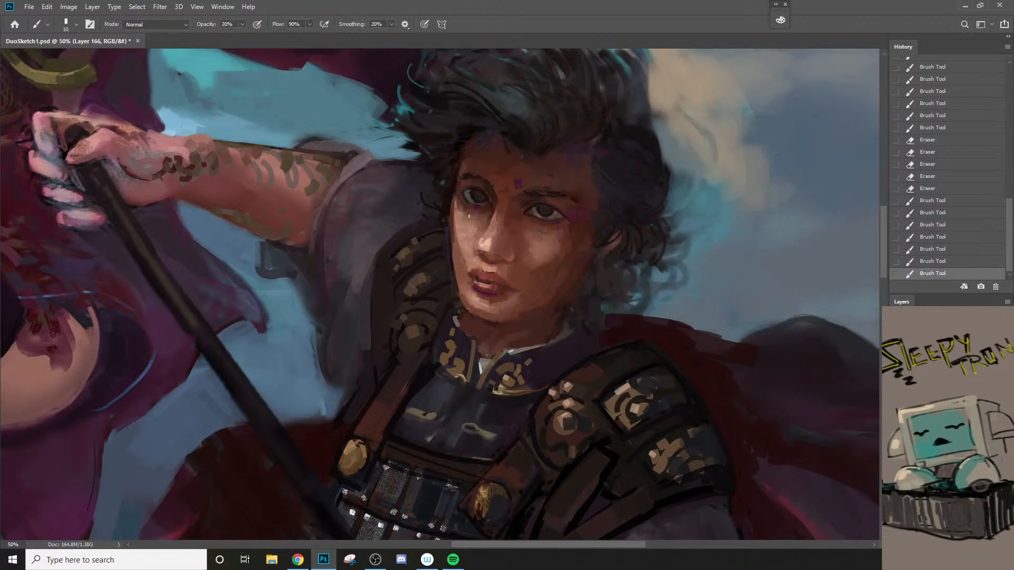
drag(457, 207, 457, 212)
key(bracketleft)
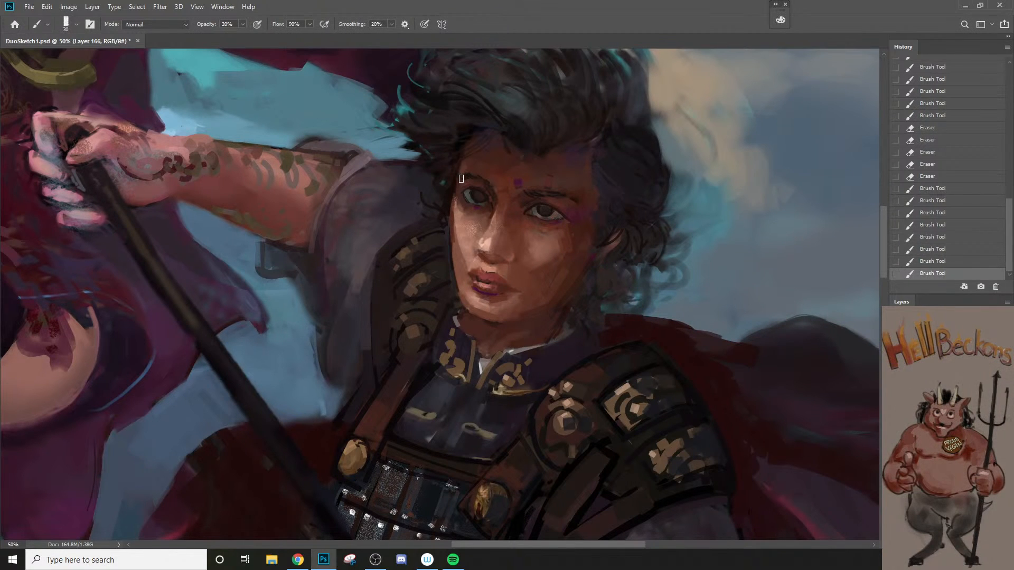
mouse_move(461, 178)
mouse_down()
mouse_move(467, 165)
mouse_move(472, 173)
mouse_up()
Step: Sample a colour from the lit-side eye and repaint its iris and lower lid with a smaller brush at 80% opacity
key(z)
drag(517, 298, 490, 388)
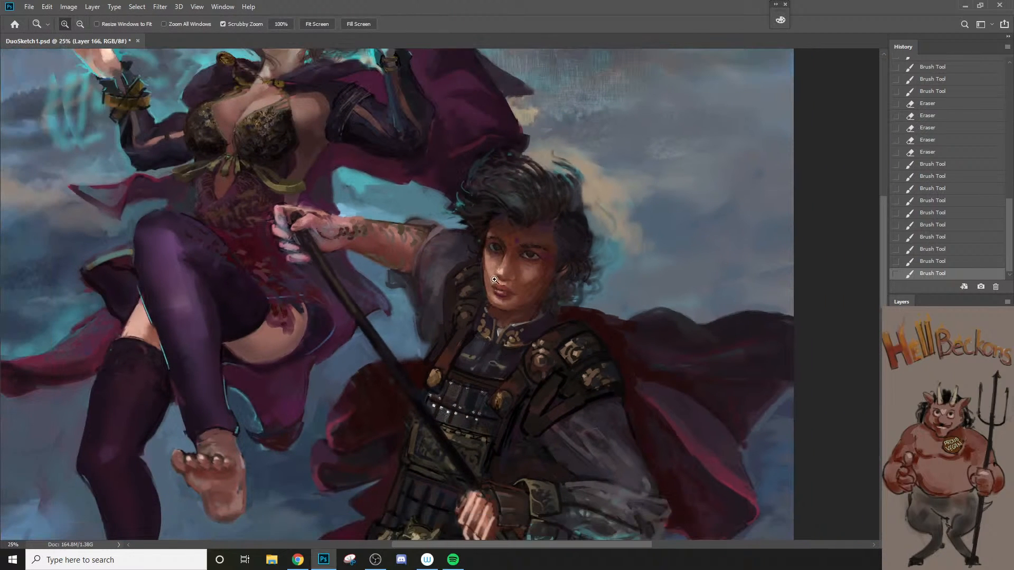
drag(495, 280, 591, 248)
key(b)
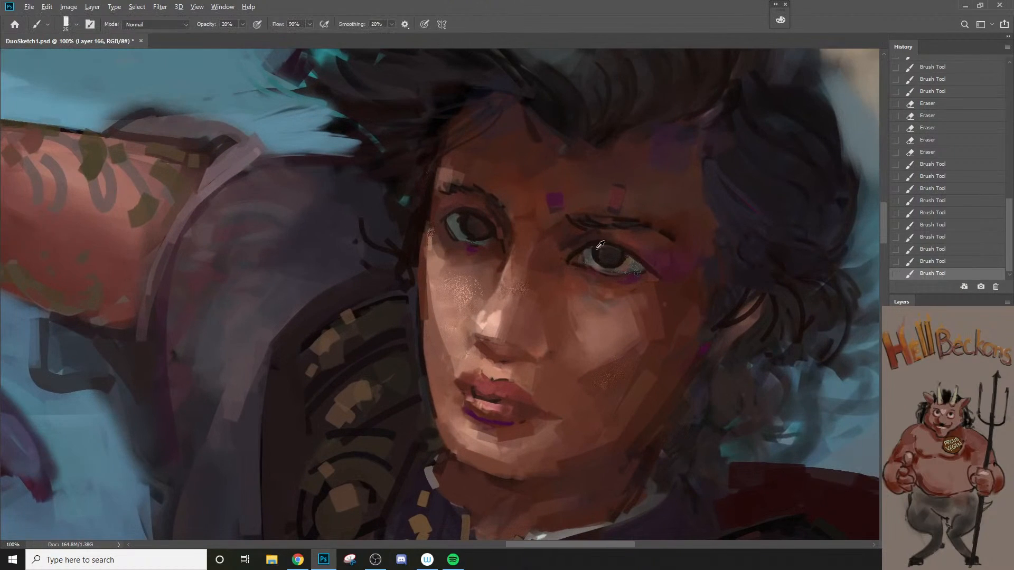
key(bracketleft)
key(bracketleft)
alt+click(456, 224)
key(8)
drag(459, 222, 468, 243)
key(z)
Step: Sample the dark hair colour and paint the hair edge beside the lit temple with a larger brush, undoing the last stroke
alt+click(493, 277)
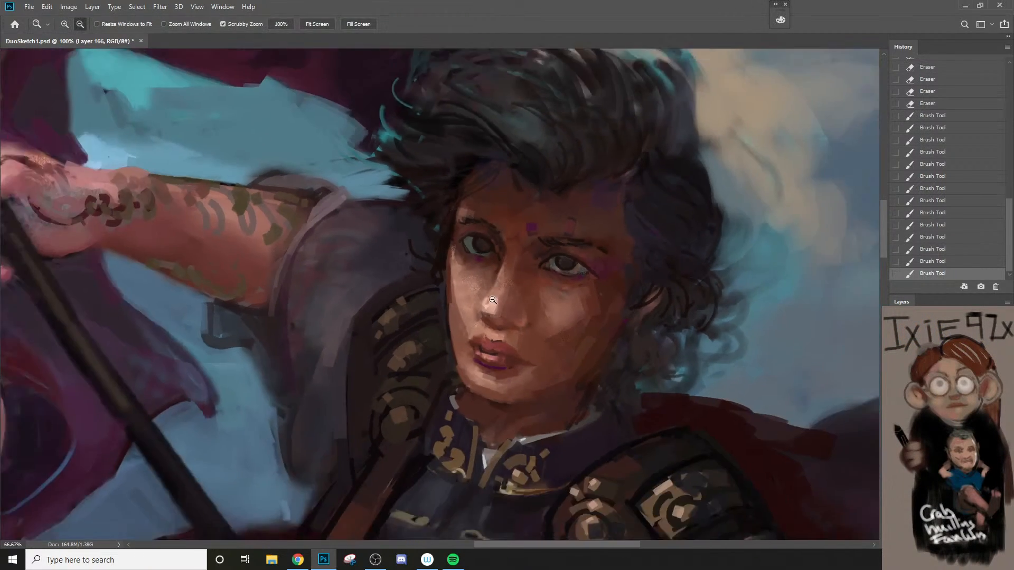
alt+click(493, 278)
alt+click(410, 432)
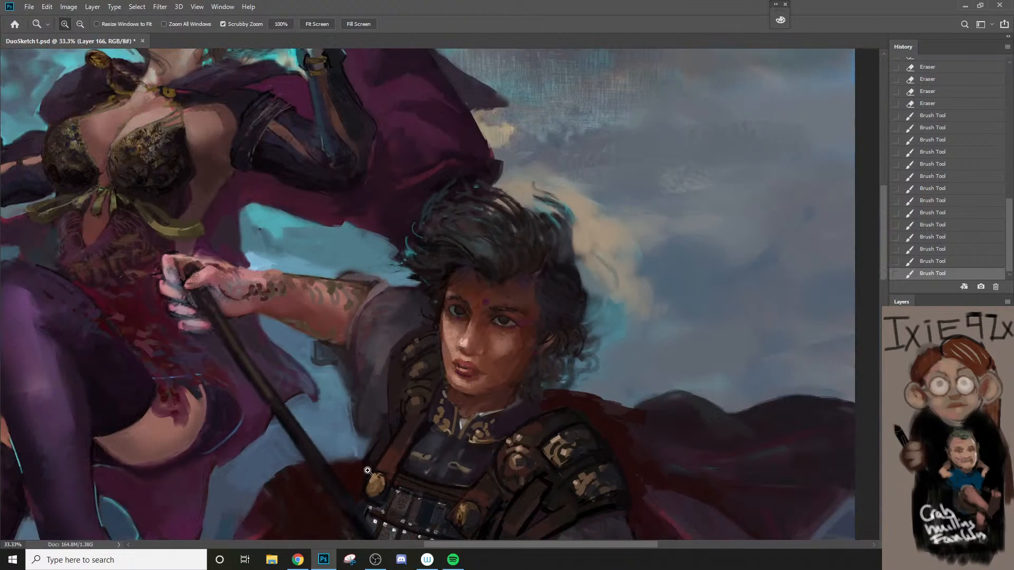
click(478, 325)
click(478, 325)
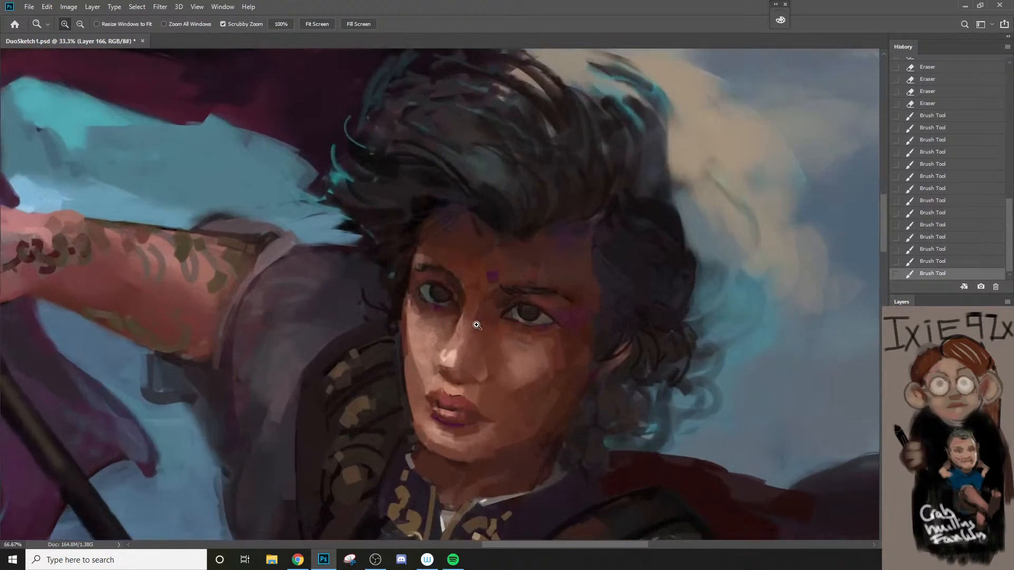
click(478, 324)
key(b)
alt+click(397, 247)
key(bracketright)
key(bracketright)
key(bracketright)
drag(389, 237, 397, 243)
mouse_move(391, 238)
mouse_down()
mouse_move(390, 235)
mouse_move(433, 241)
mouse_up()
key(ctrl+z)
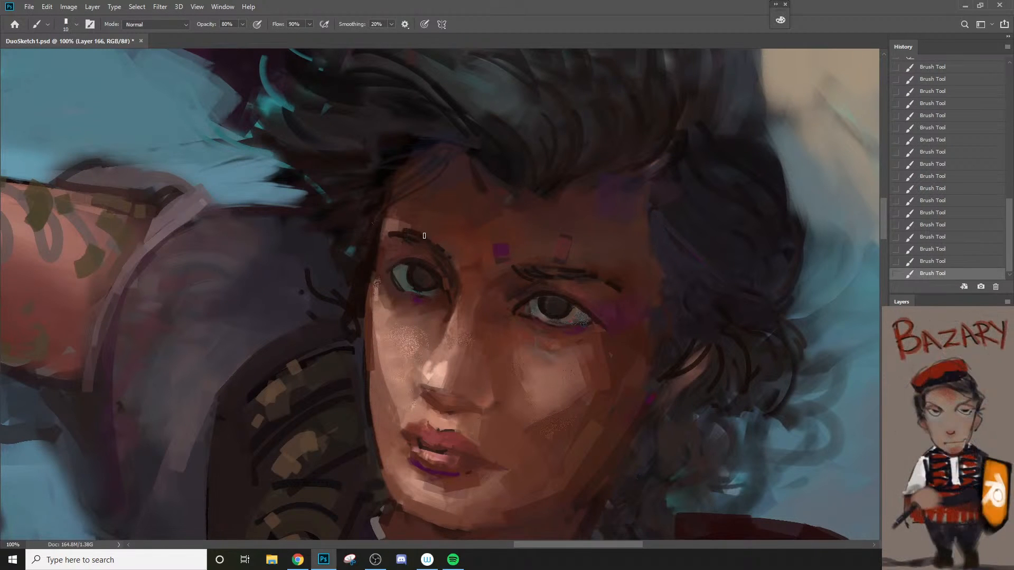
Step: Examine the warrior's face, hair and chest armour at several magnifications to judge the latest changes
key(z)
alt+click(467, 295)
alt+click(467, 296)
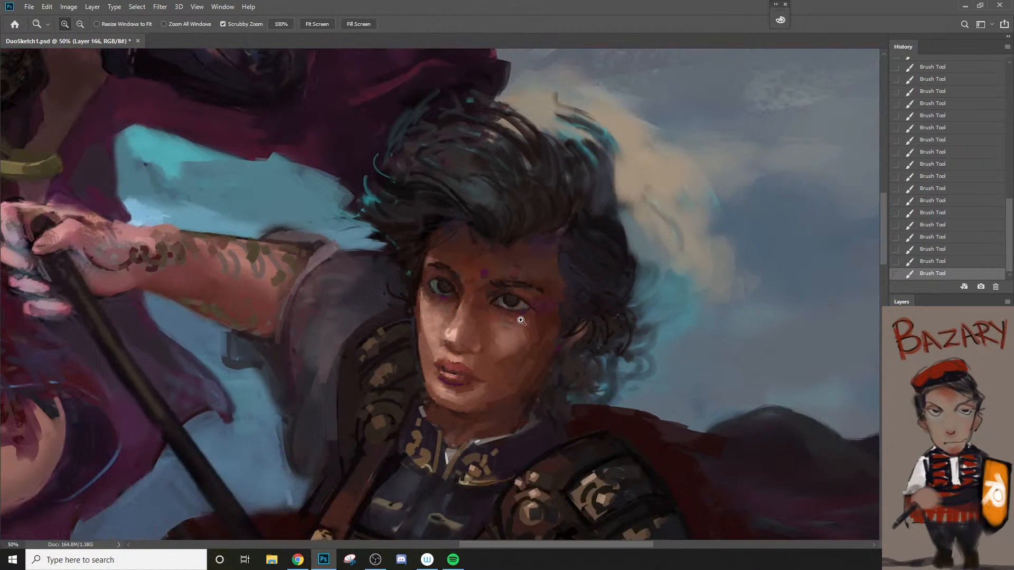
click(520, 321)
key(b)
key(z)
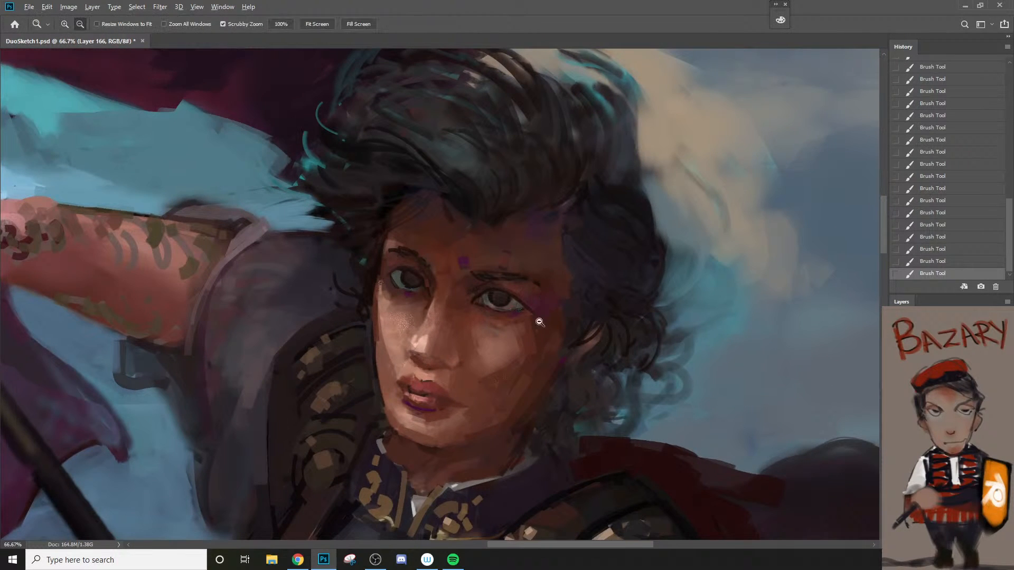
alt+click(539, 322)
alt+click(540, 322)
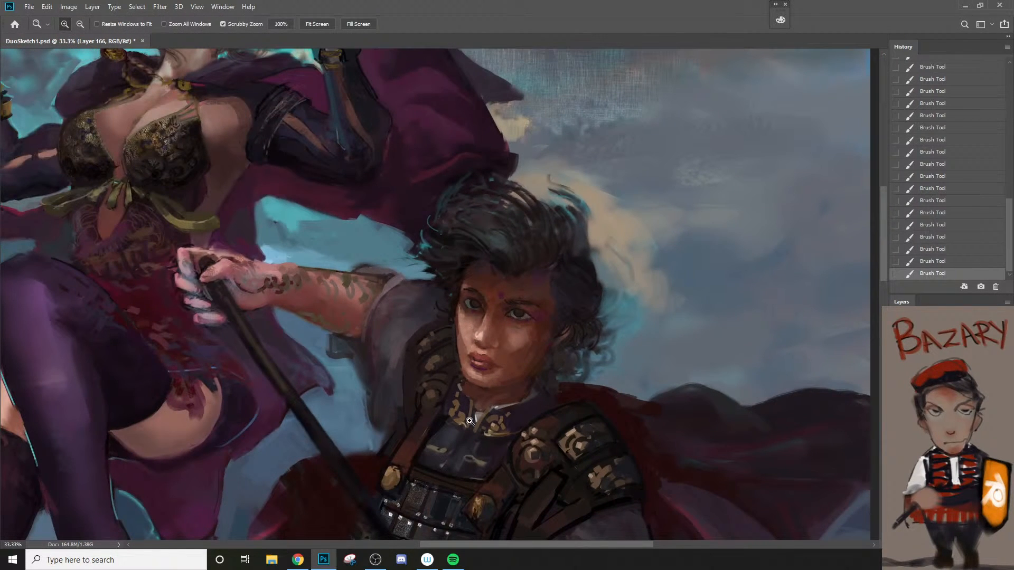
click(469, 421)
click(469, 422)
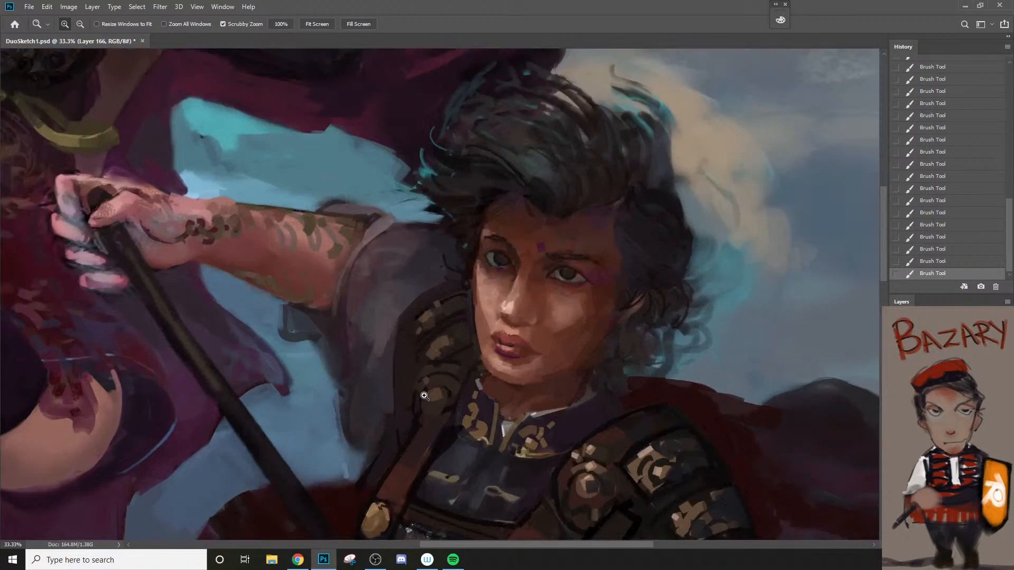
key(b)
key([)
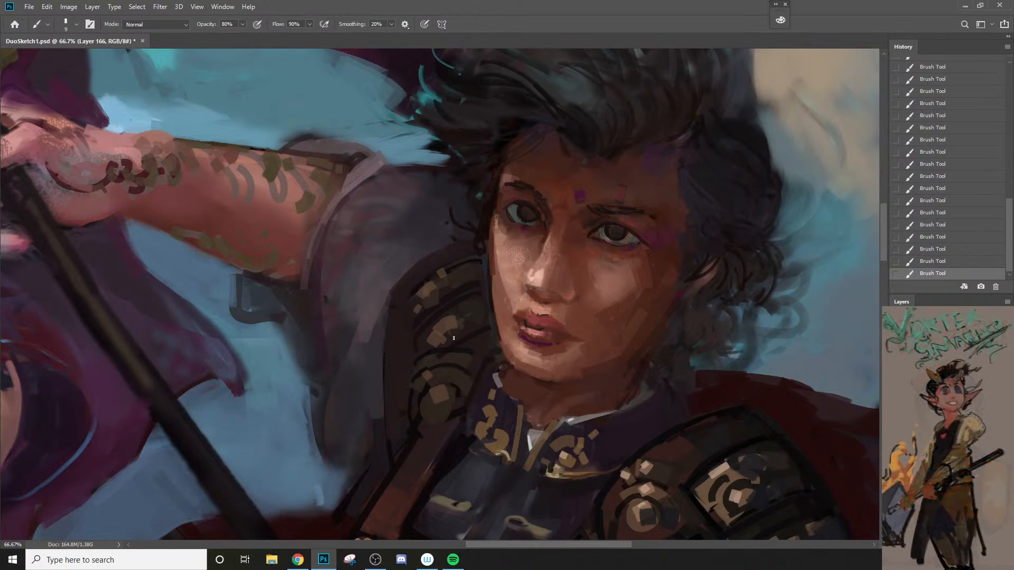
key(ctrl+space)
ctrl+alt+click(474, 369)
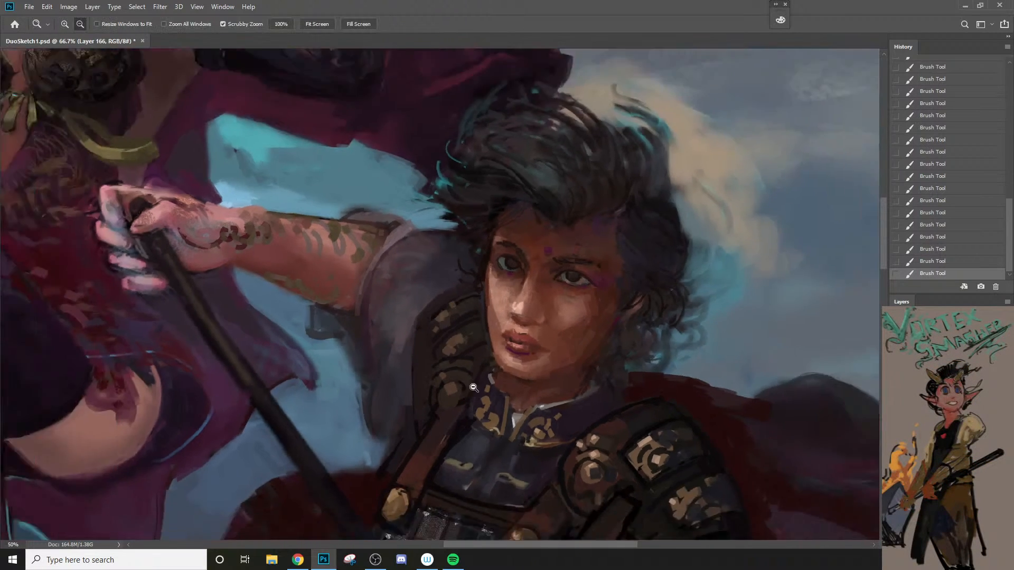
ctrl+alt+click(474, 370)
ctrl+alt+click(474, 371)
drag(450, 382, 432, 367)
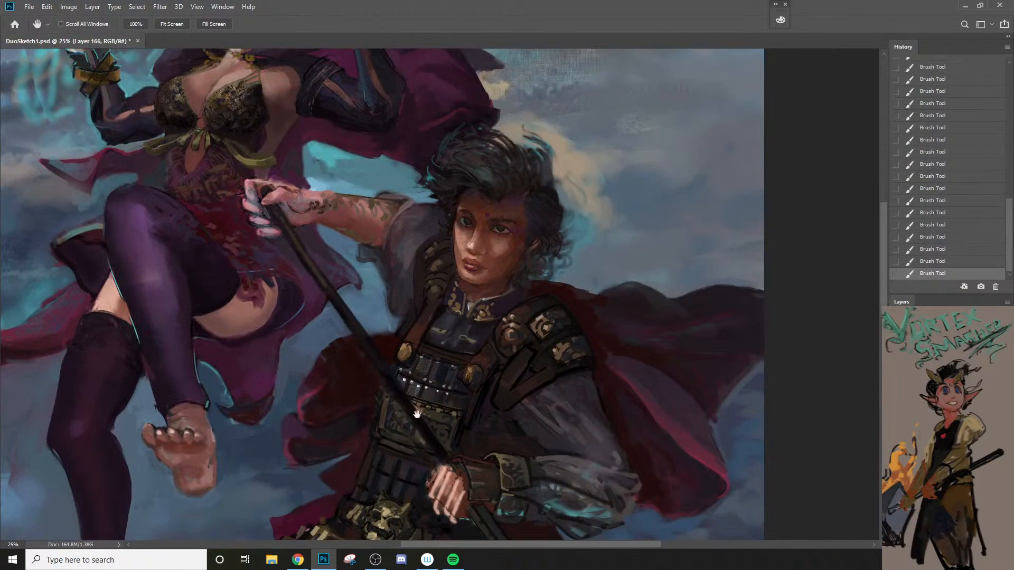
Step: Paint the lower edge of the raised arm's sleeve beside the shoulder armour, undoing a stroke and repainting it with a smaller brush
key(ctrl+space)
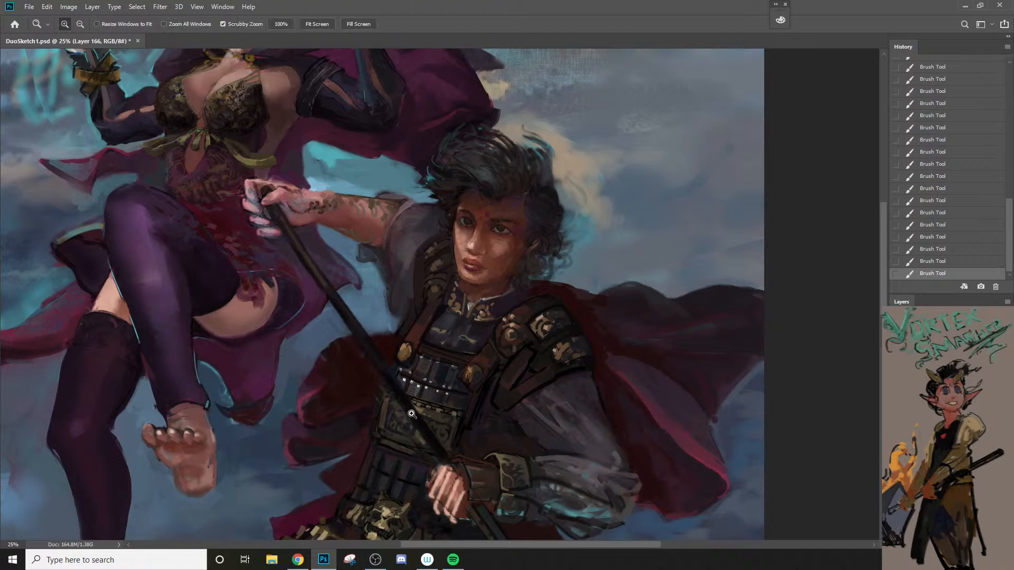
ctrl+click(423, 339)
ctrl+click(423, 339)
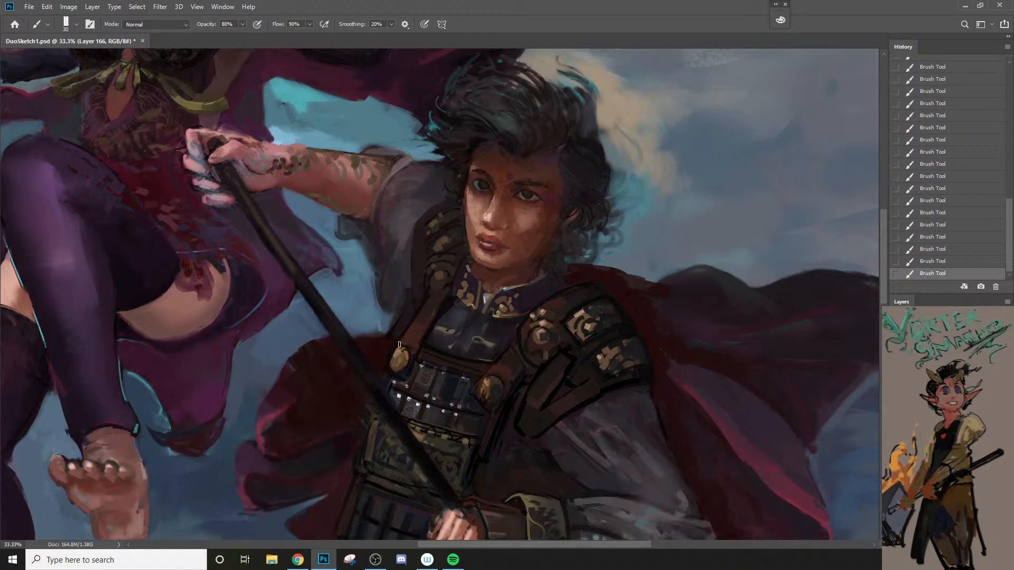
drag(407, 277, 390, 335)
key(])
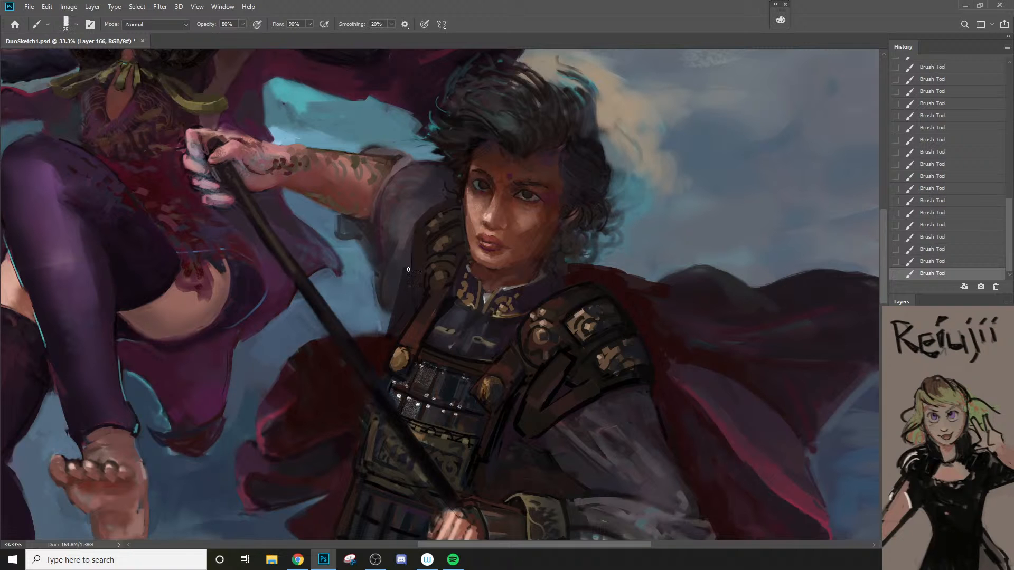
key(bracketleft)
key(ctrl+z)
drag(408, 277, 392, 333)
alt+click(402, 377)
drag(431, 388, 486, 310)
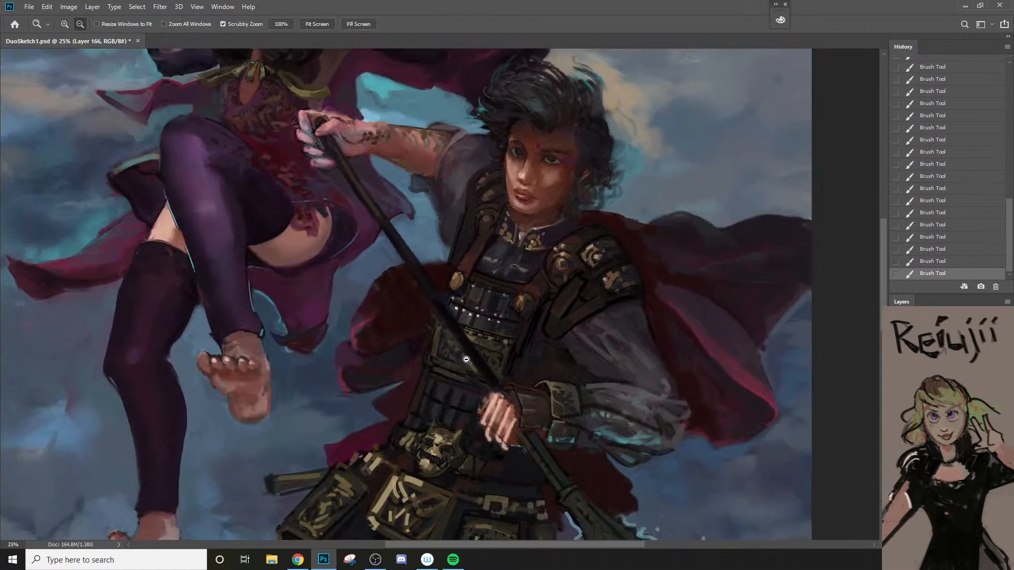
alt+click(474, 352)
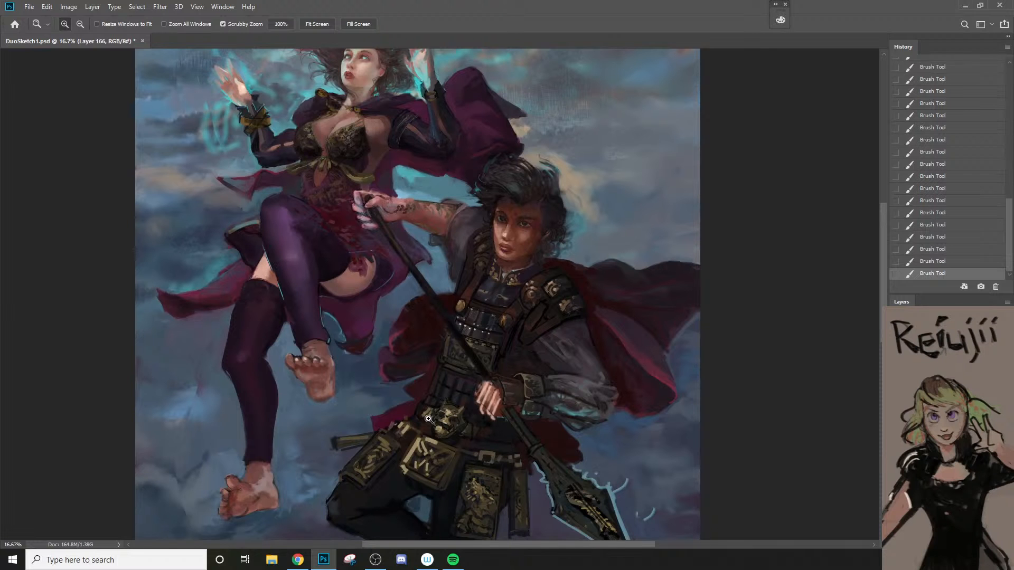
Step: Sample a dark colour and touch up the edge of the purple cape beside the warrior's hair with a brush enlarged to 40 px
click(500, 219)
click(500, 219)
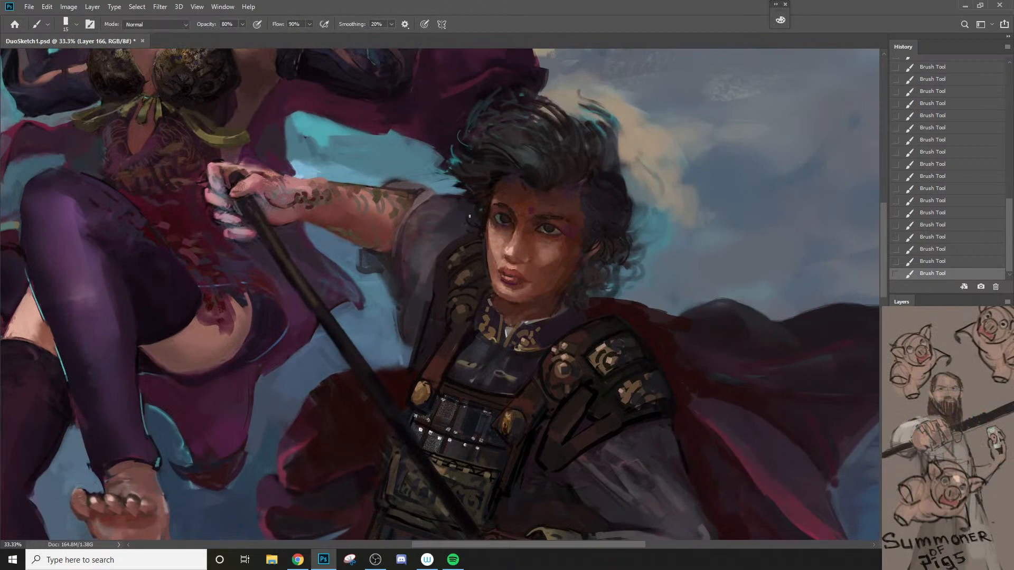
alt+click(474, 215)
key(bracketright)
key(bracketright)
key(bracketright)
key(bracketleft)
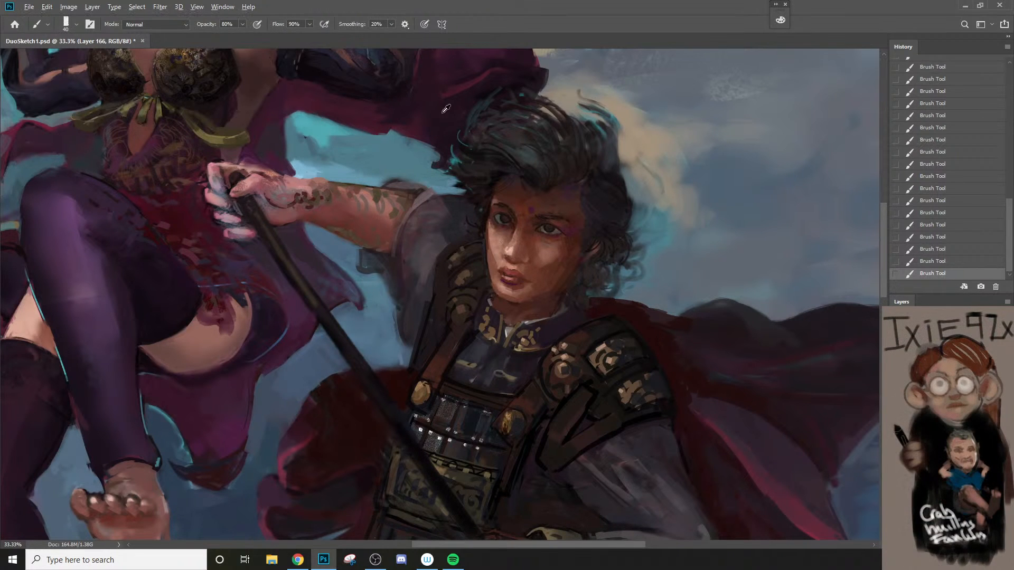
Step: Paint the lower edge of the sorceress's cape above the raised arm, undoing a broad stroke and repainting with a brush reduced to 25 px
key(alt+space)
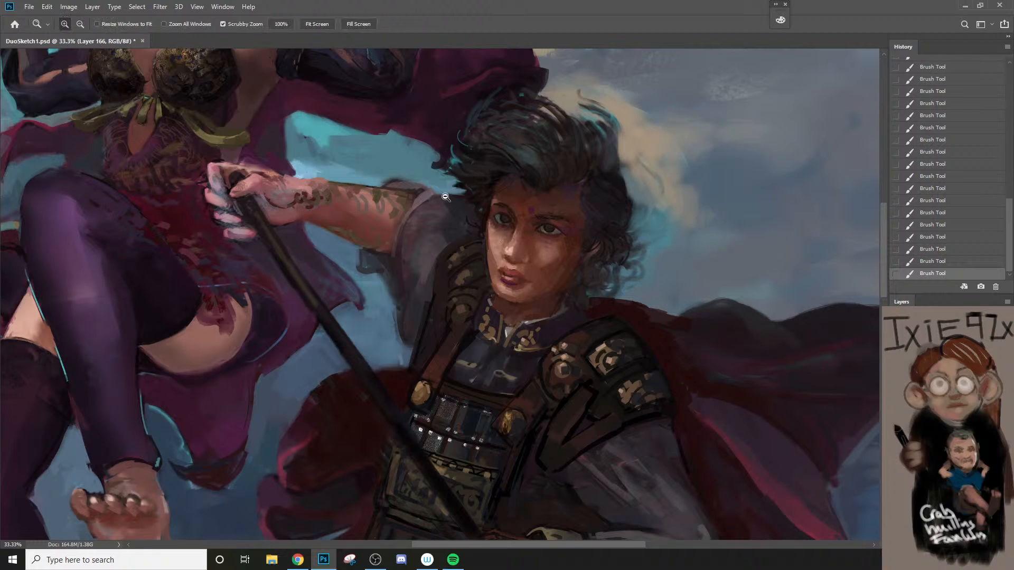
click(446, 197)
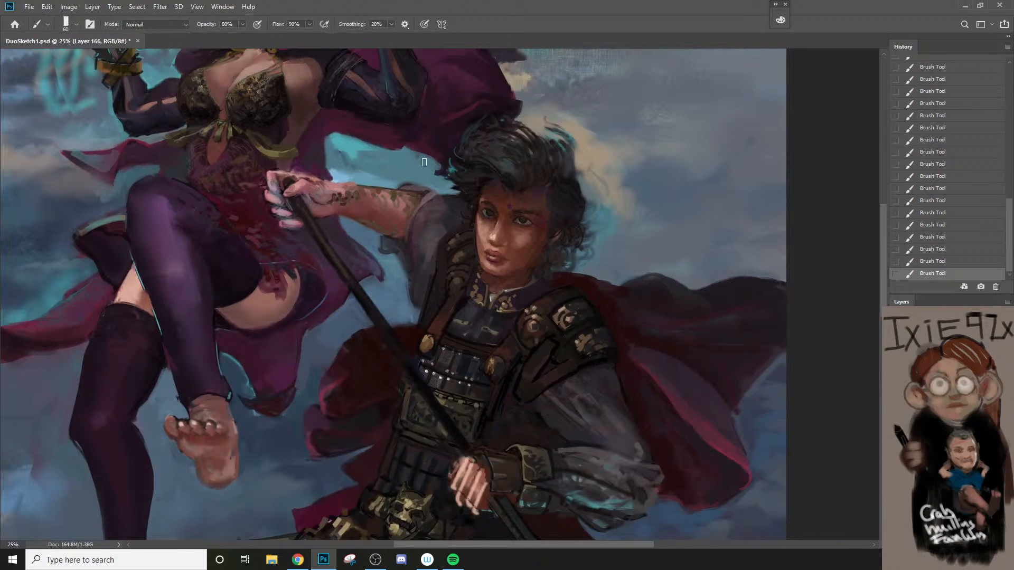
key(space)
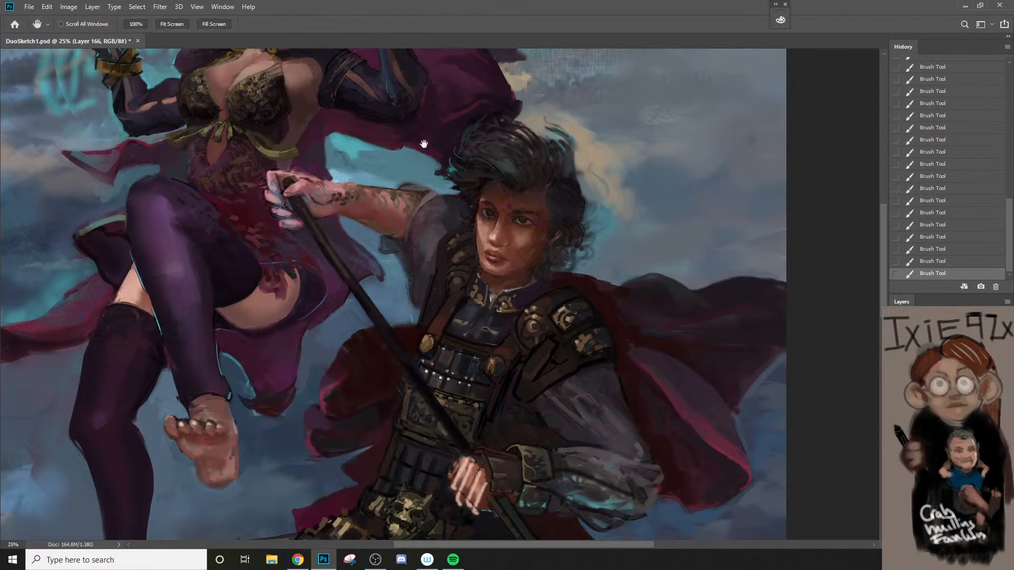
drag(429, 113, 434, 209)
key(ctrl+space)
click(436, 208)
alt+click(405, 262)
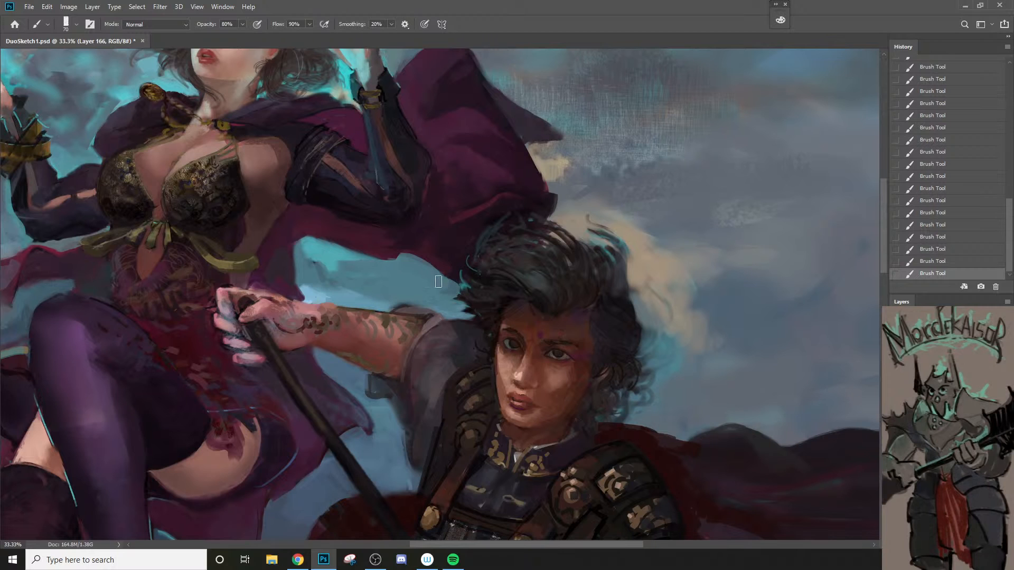
key(bracketleft)
key(bracketleft)
key(ctrl+z)
key(bracketleft)
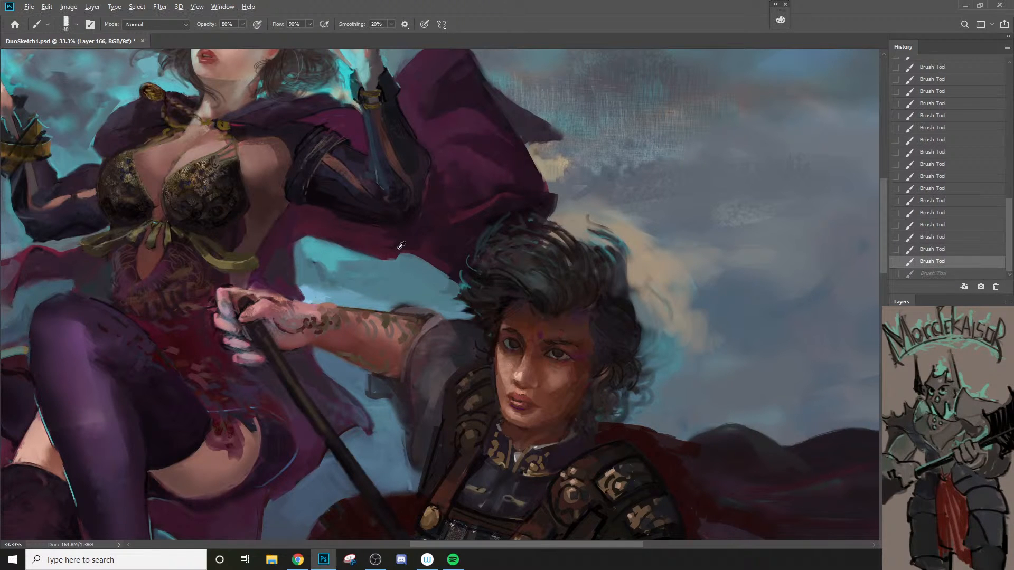
drag(392, 251, 428, 255)
key(bracketleft)
key(bracketleft)
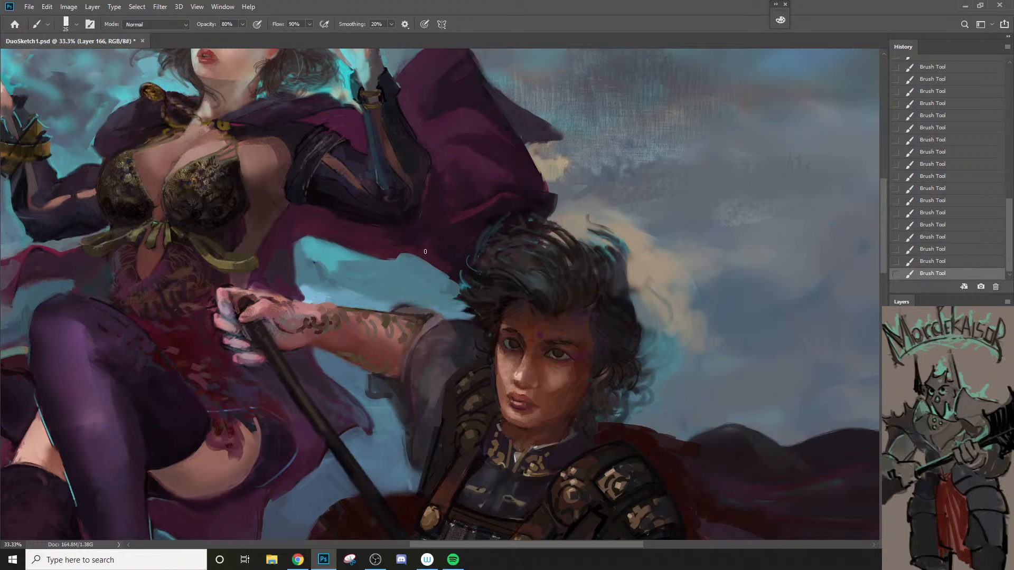
Step: Sample the purple of the sorceress's cape and repaint the folds behind her elbow and above the warrior's hair with a larger brush
key(z)
alt+click(425, 259)
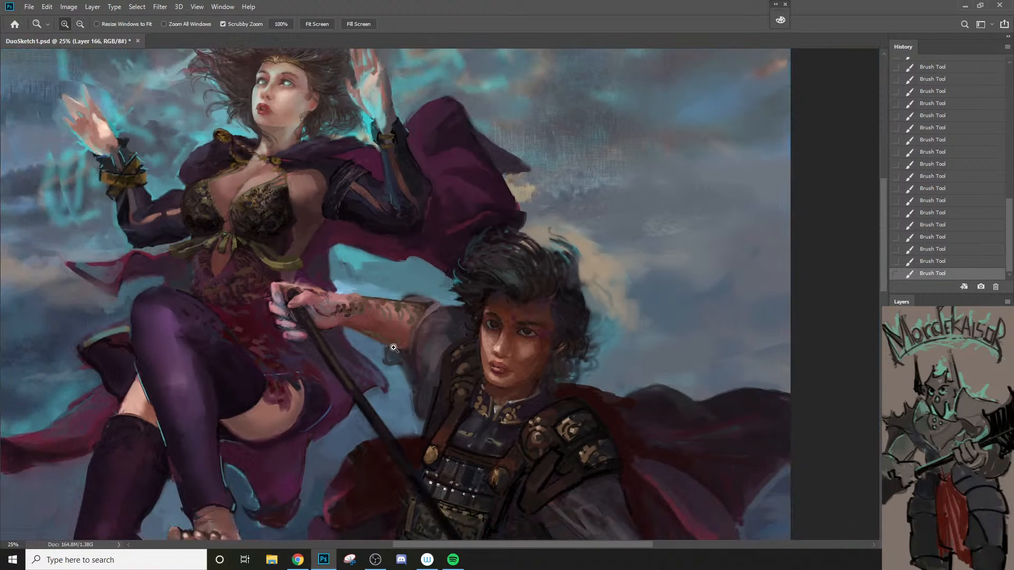
key(b)
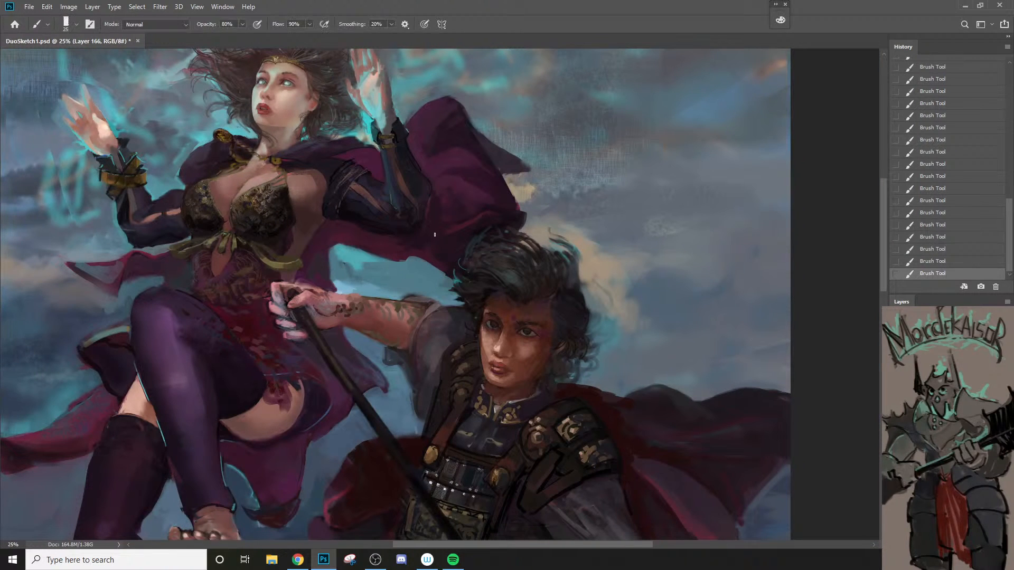
alt+click(444, 200)
key(bracketright)
drag(434, 199, 432, 221)
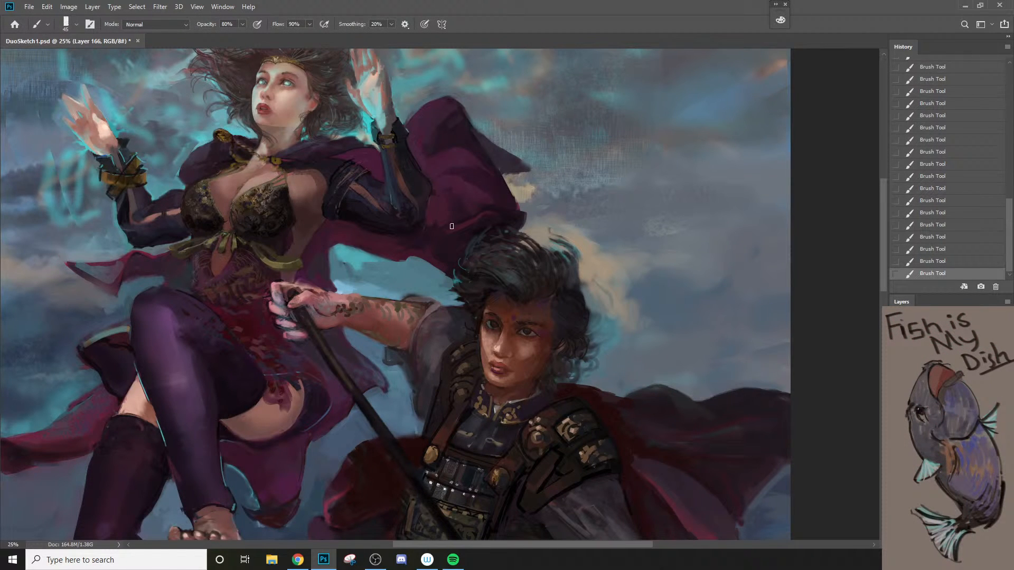
key(bracketright)
key(bracketleft)
key(bracketleft)
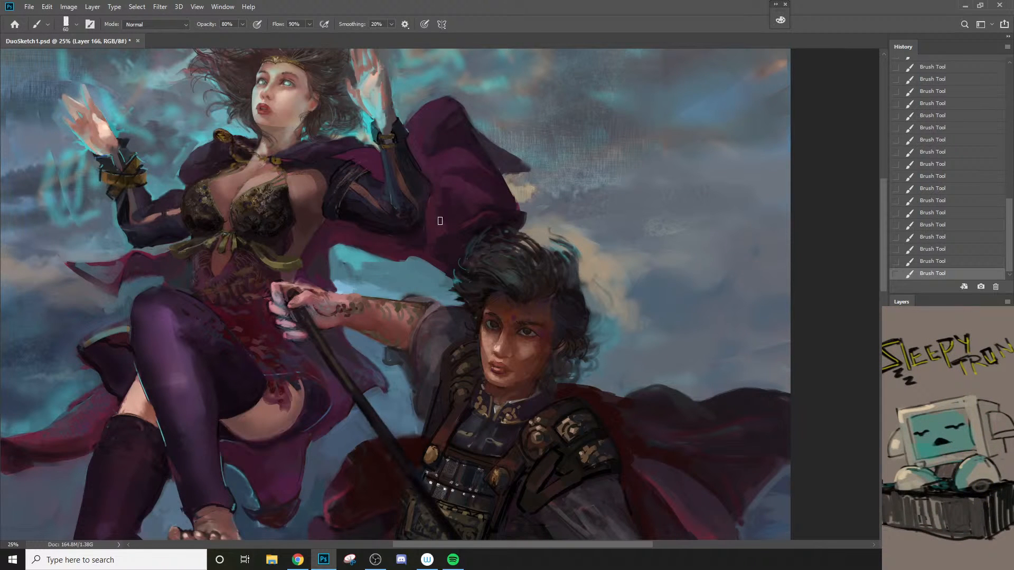
Step: Choose a dark purple for the brush and paint the cape beside the sorceress's raised forearm, undoing two strokes and repainting with a smaller brush
key(n)
click(632, 249)
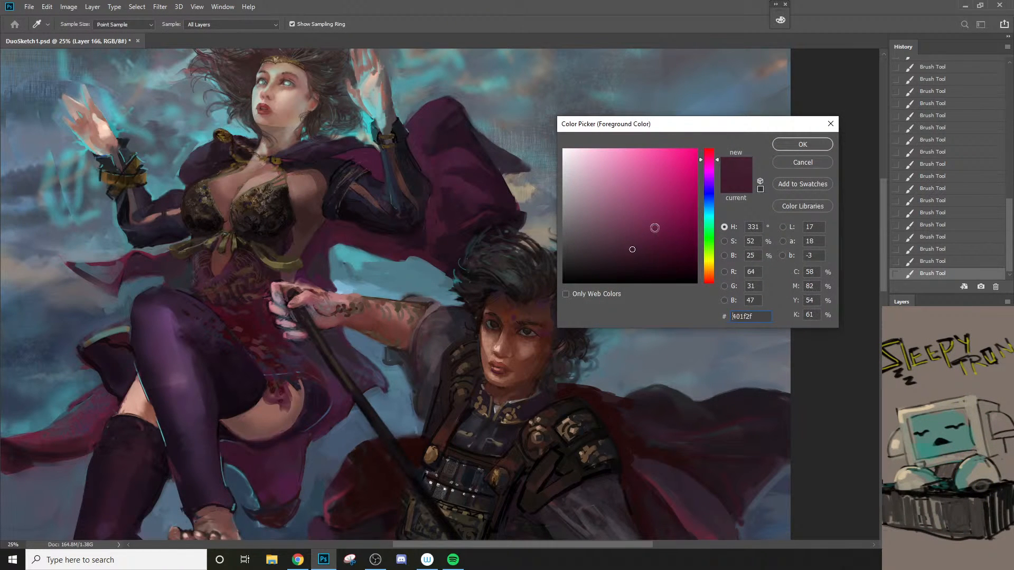
click(803, 145)
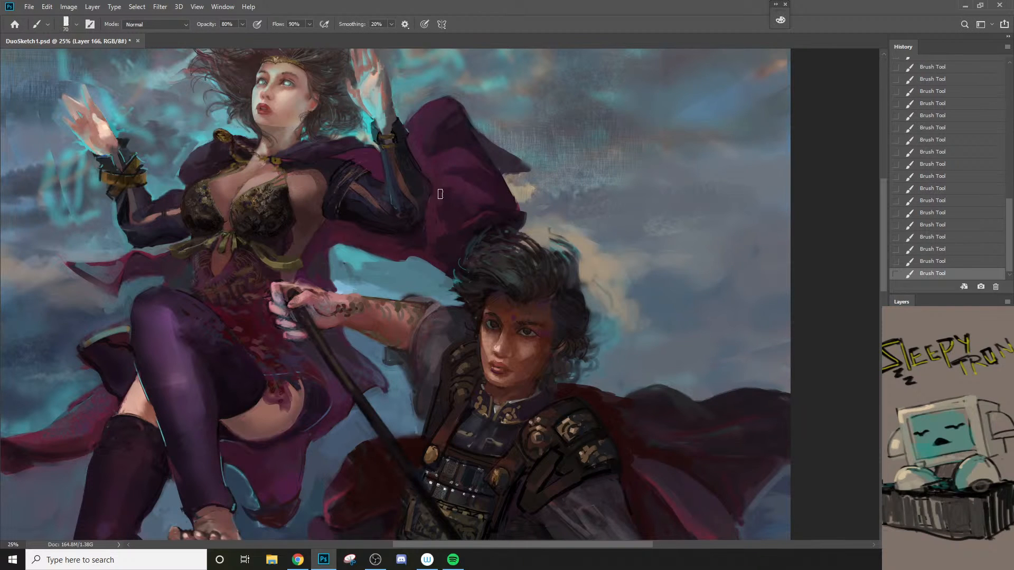
key(bracketright)
drag(418, 157, 443, 188)
key(bracketleft)
key(ctrl+z)
drag(419, 154, 442, 193)
key(ctrl+z)
key(bracketleft)
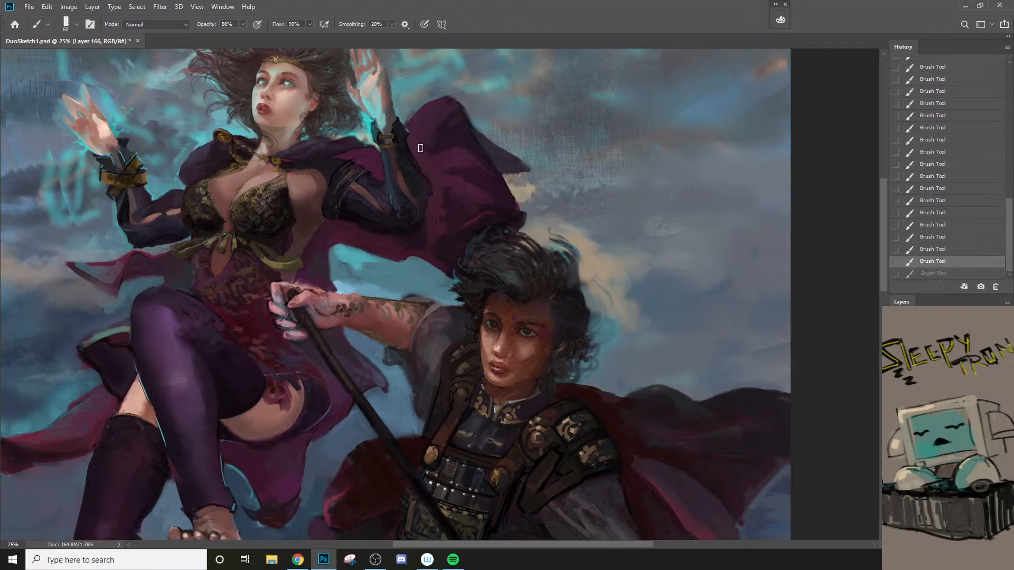
drag(421, 148, 439, 179)
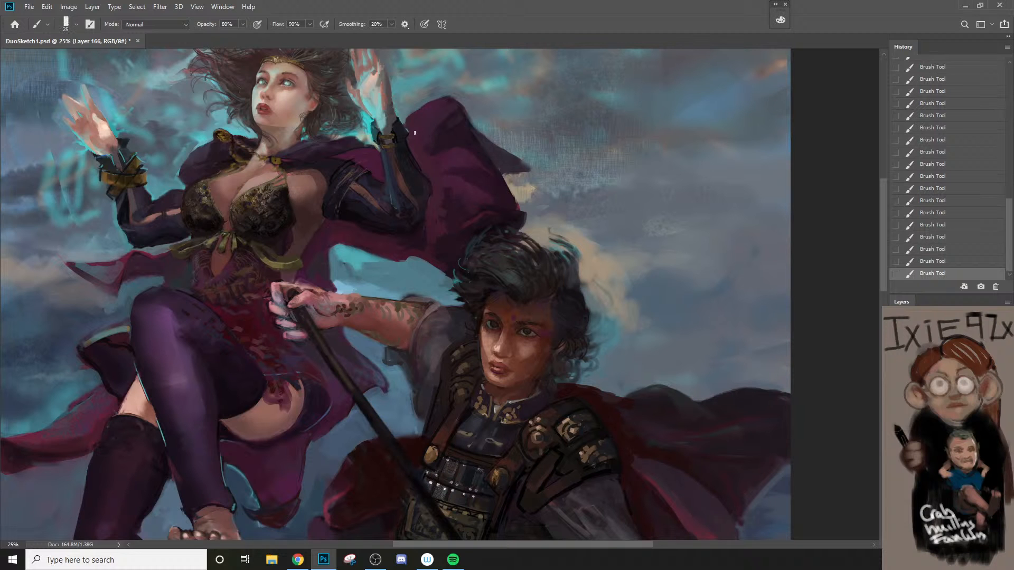
Step: Sample the upper cape's purple and paint over the folds beside the sorceress's sleeve, varying the brush size down to 40 px
key(z)
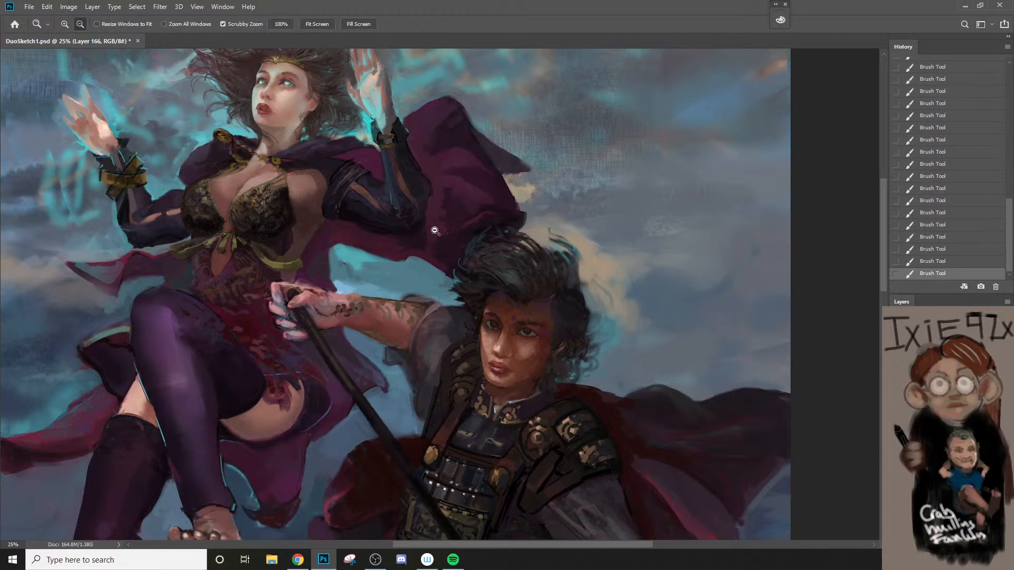
alt+click(444, 211)
click(418, 171)
key(b)
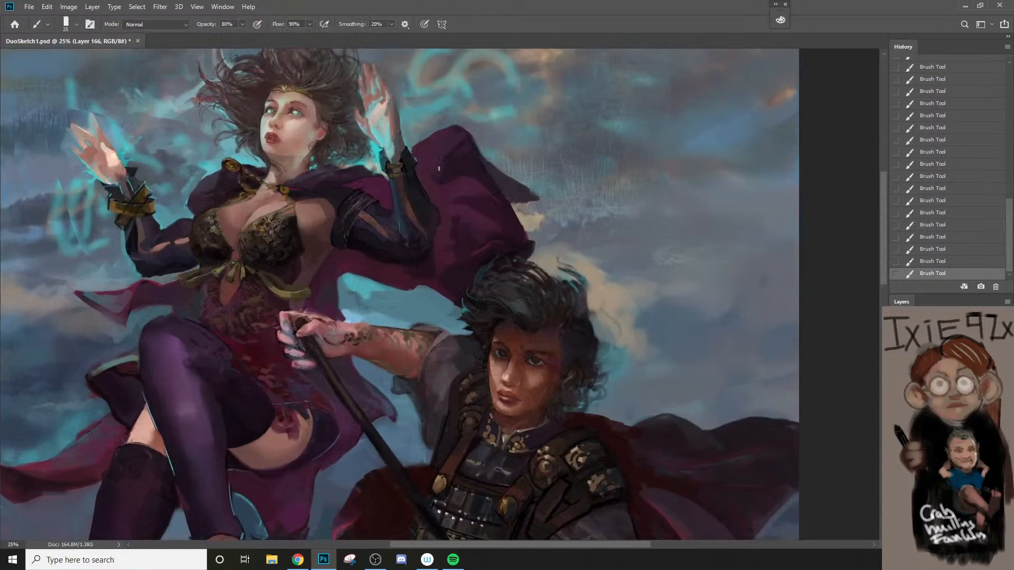
alt+click(438, 176)
key(bracketright)
key(bracketright)
key(bracketright)
key(bracketleft)
key(bracketleft)
key(bracketleft)
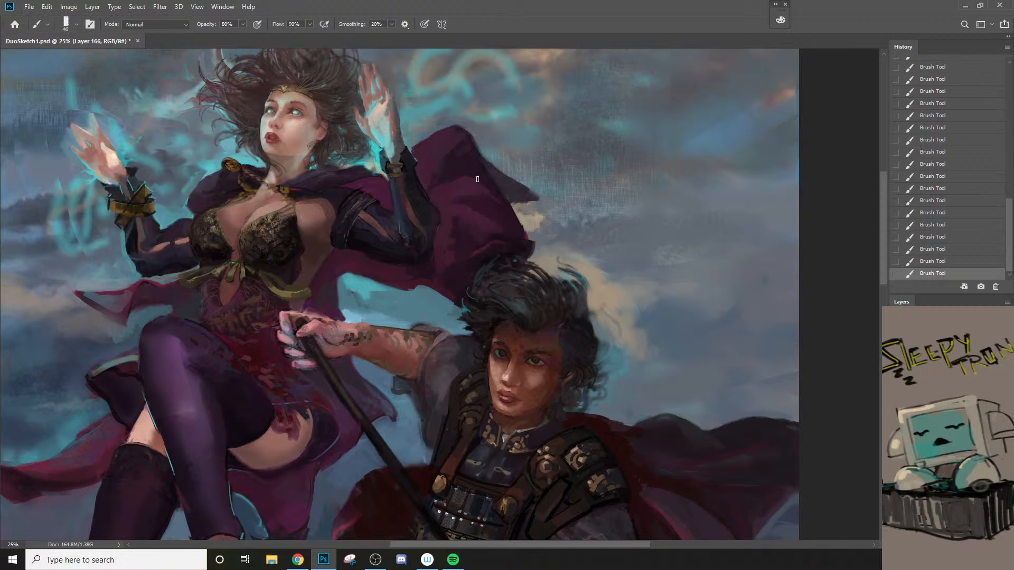
Step: Sample the lighter cape fold and refine the middle of the cape with a brush reduced to 25 px
alt+click(444, 193)
key(bracketleft)
key(bracketleft)
key(bracketleft)
key(bracketleft)
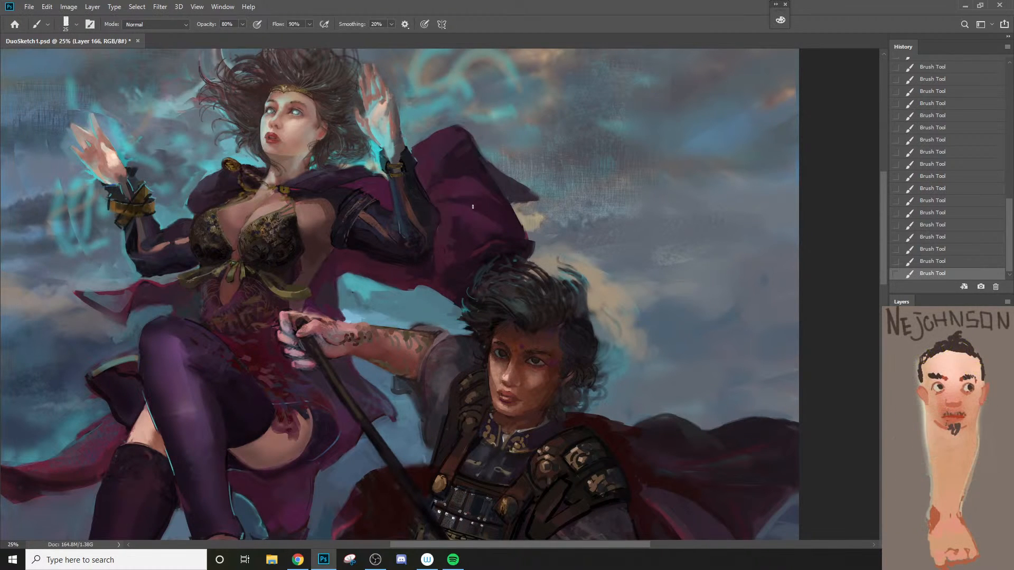
Step: Sample the cape's lower purple and smooth over the folds above the warrior's hair with a broader brush
key(z)
alt+click(472, 217)
click(454, 225)
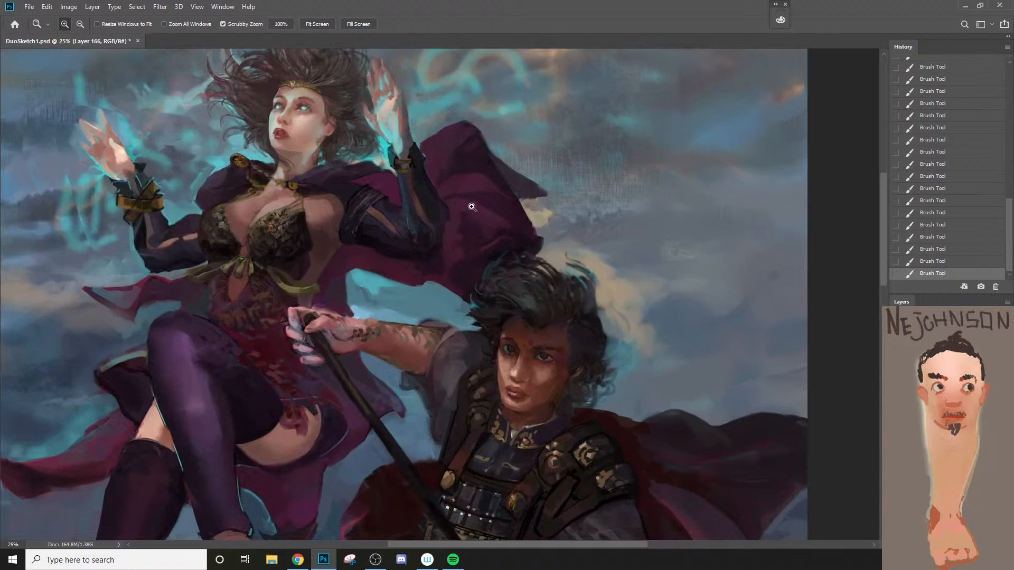
key(b)
alt+click(455, 226)
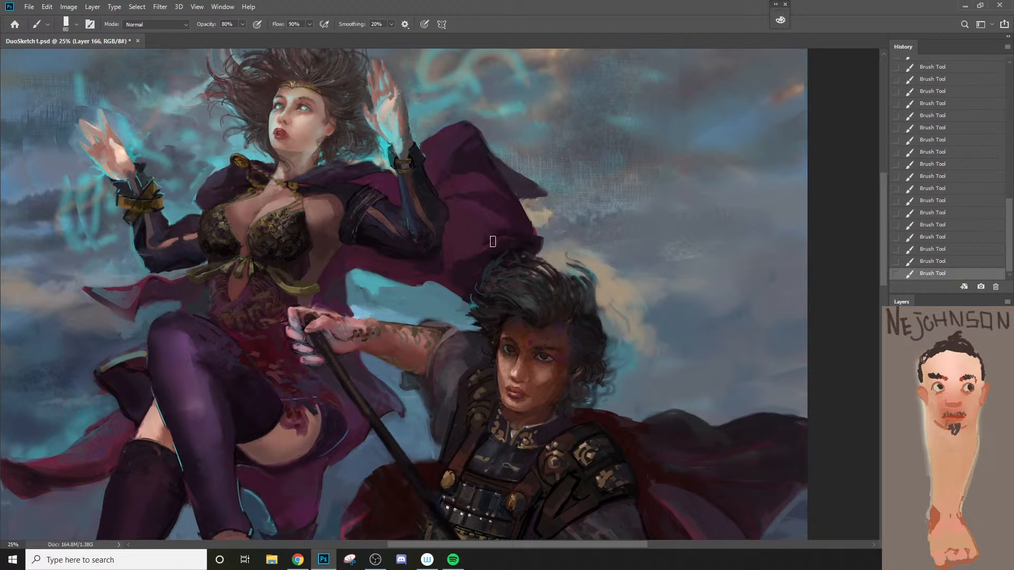
Step: Block in the outer cape shape behind the sorceress with a 150 px brush, reducing it to 90 px for the edges
key(z)
alt+click(488, 221)
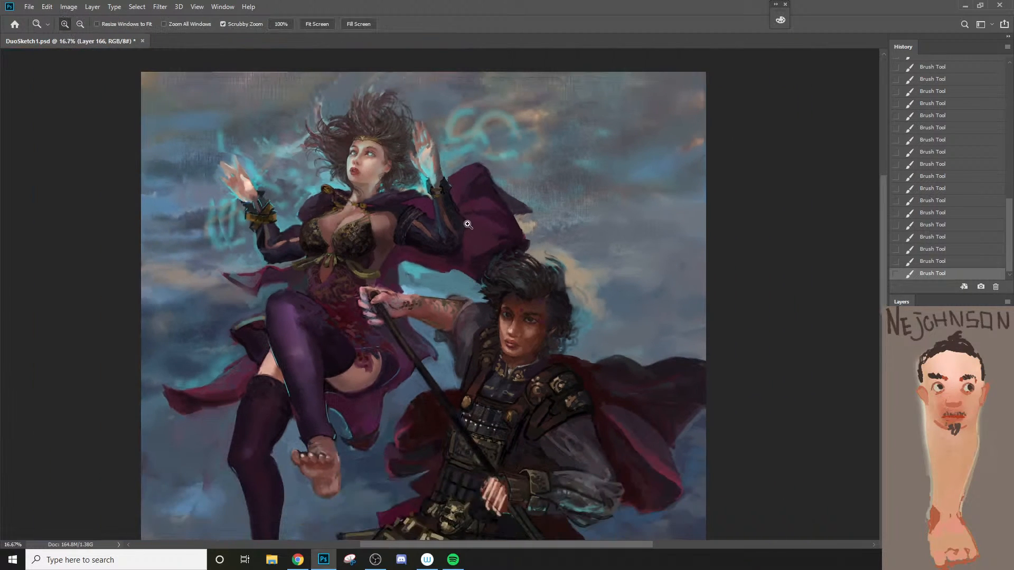
key(b)
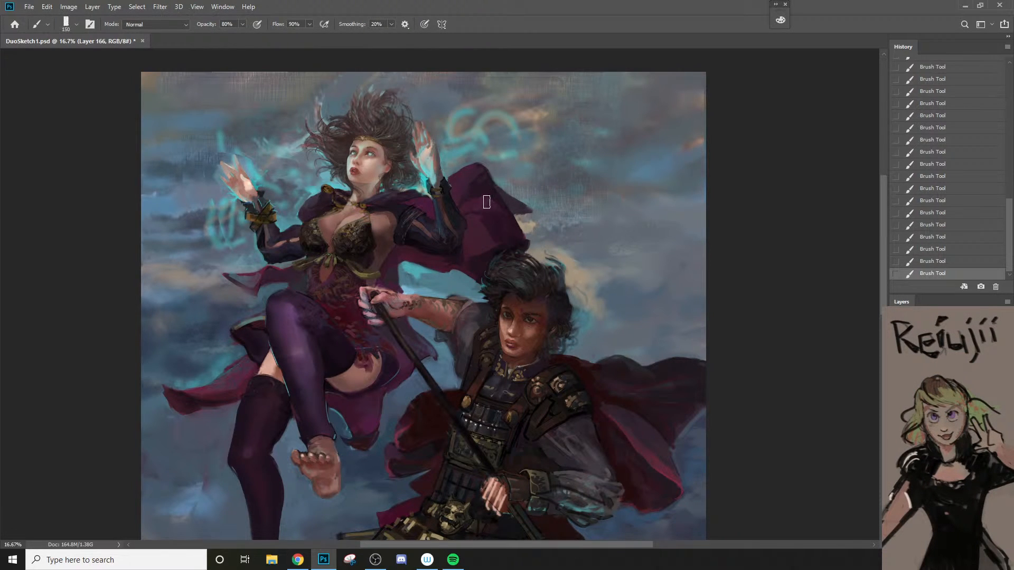
key(bracketright)
key(bracketleft)
key(bracketleft)
key(bracketleft)
key(bracketleft)
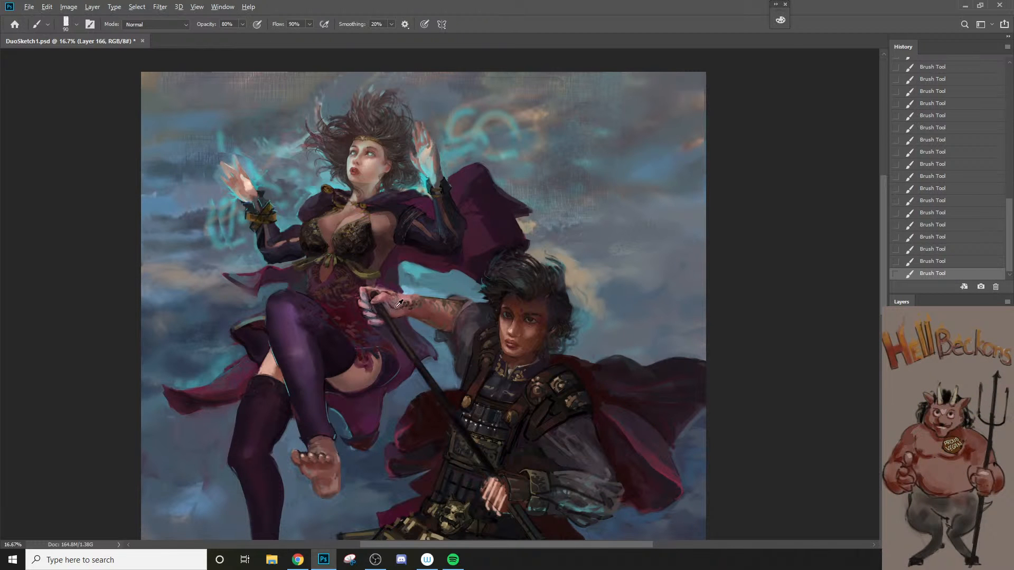
Step: Sample the cape's shadow purple and set the foreground colour to #3d1d2d for the brush
key(space)
mouse_move(444, 366)
mouse_down()
mouse_move(443, 304)
mouse_move(436, 330)
mouse_up()
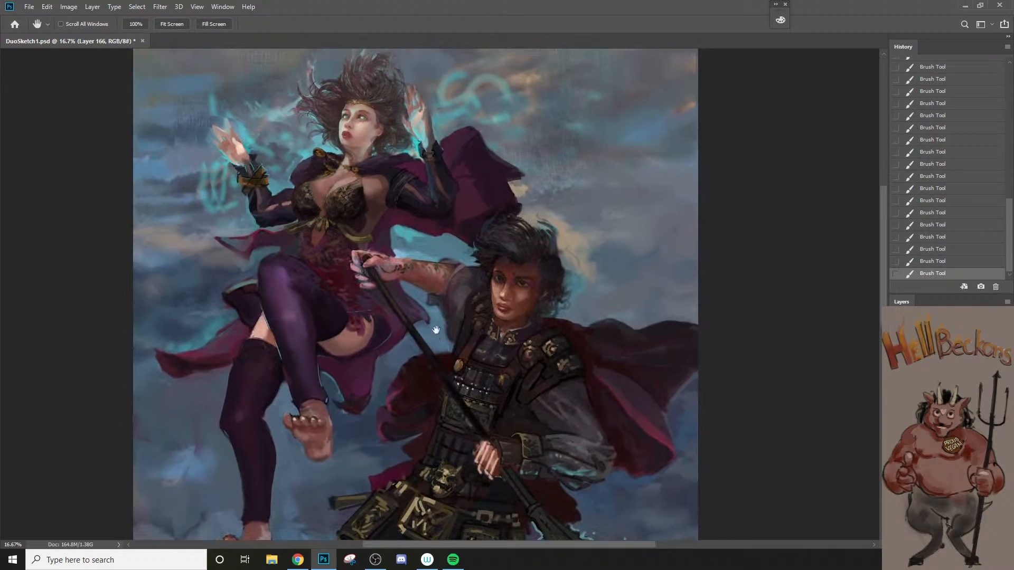
key(i)
click(475, 200)
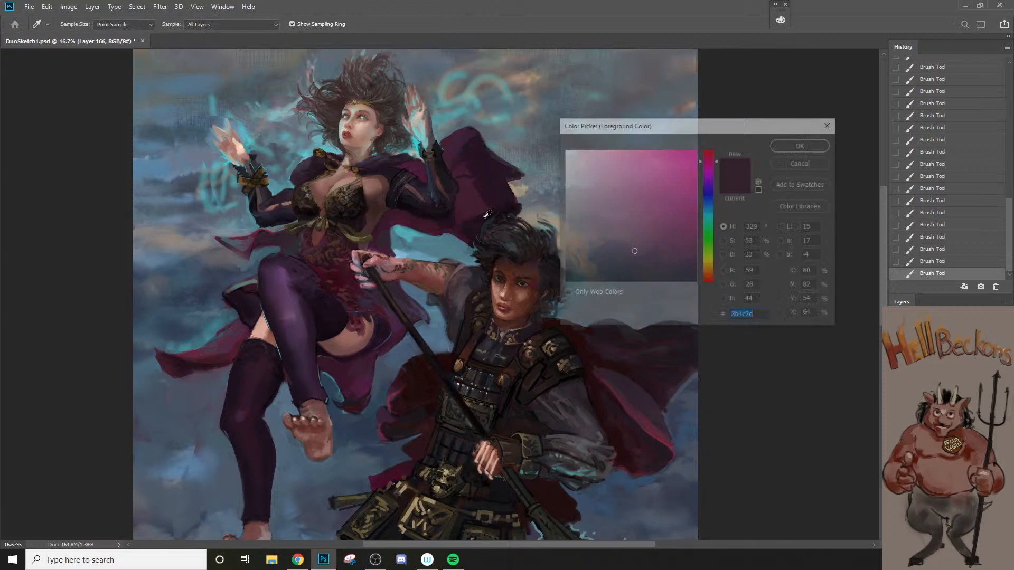
click(474, 197)
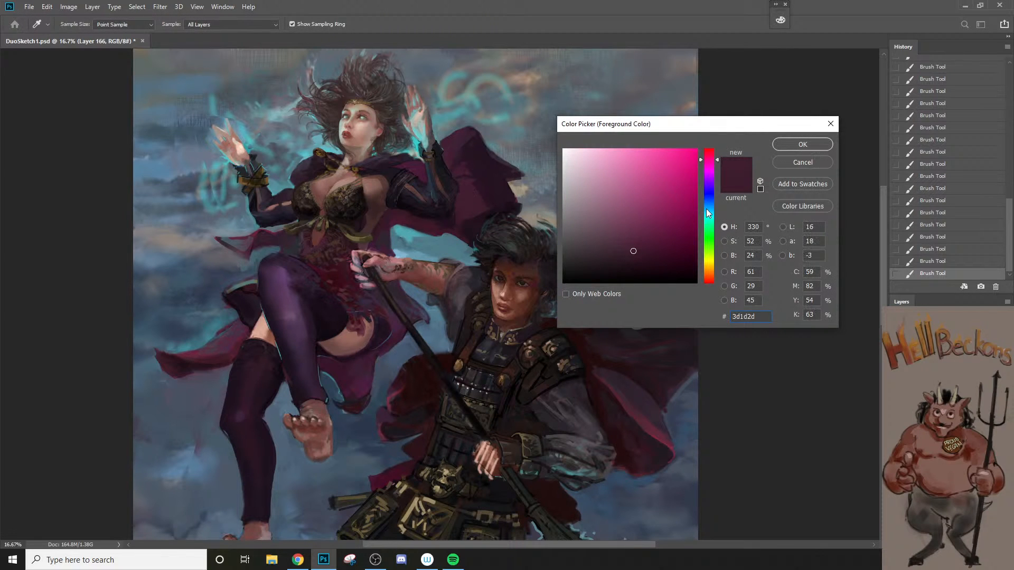
click(808, 148)
key(b)
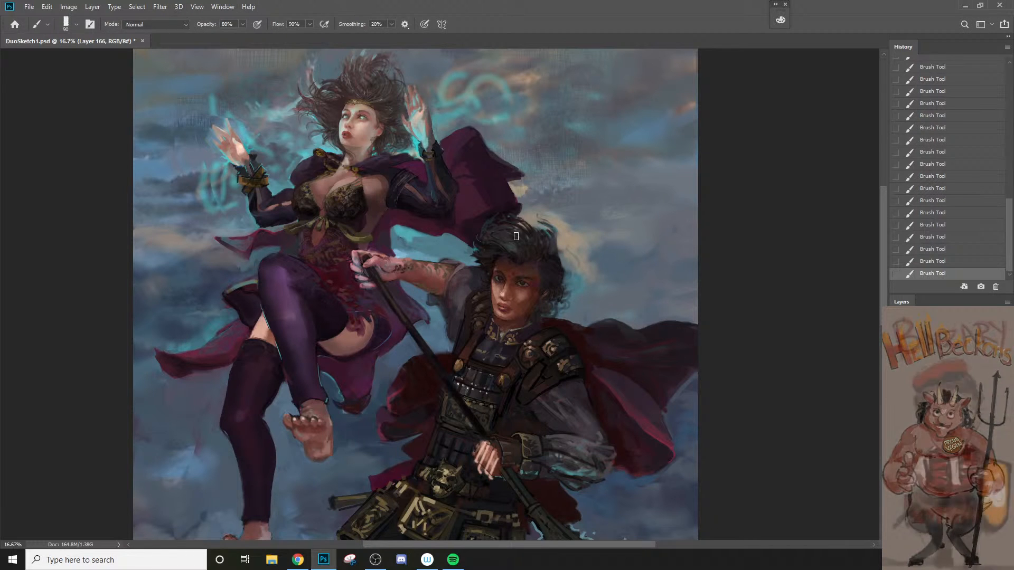
Step: Close the brush settings after opening them and display the HSB colour sliders
key(F5)
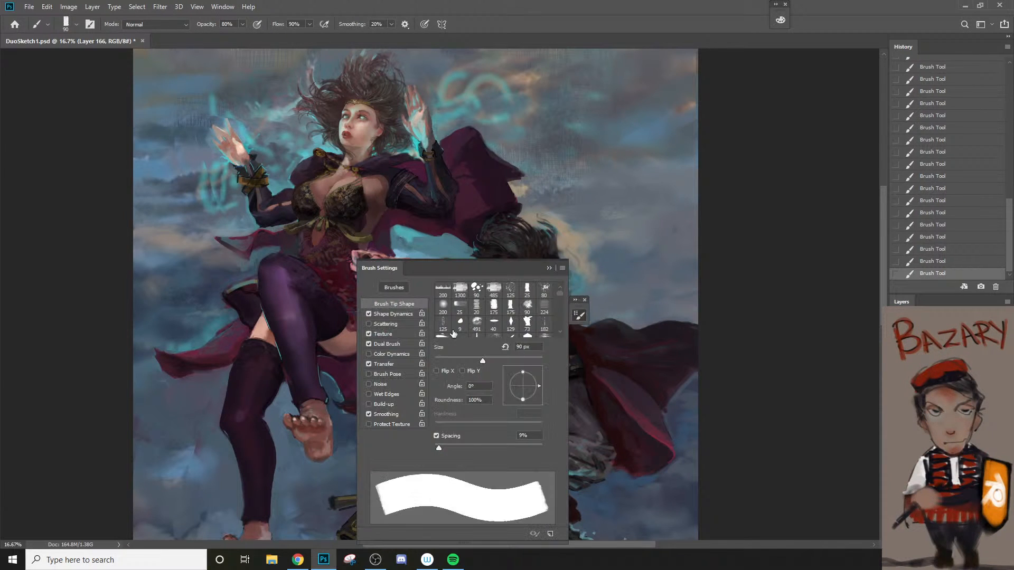
click(561, 269)
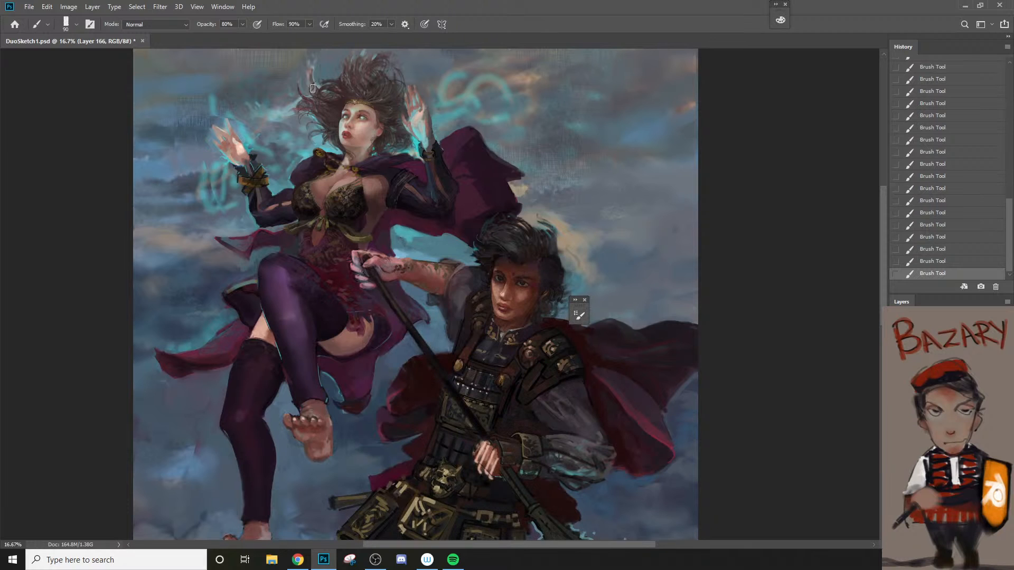
click(223, 6)
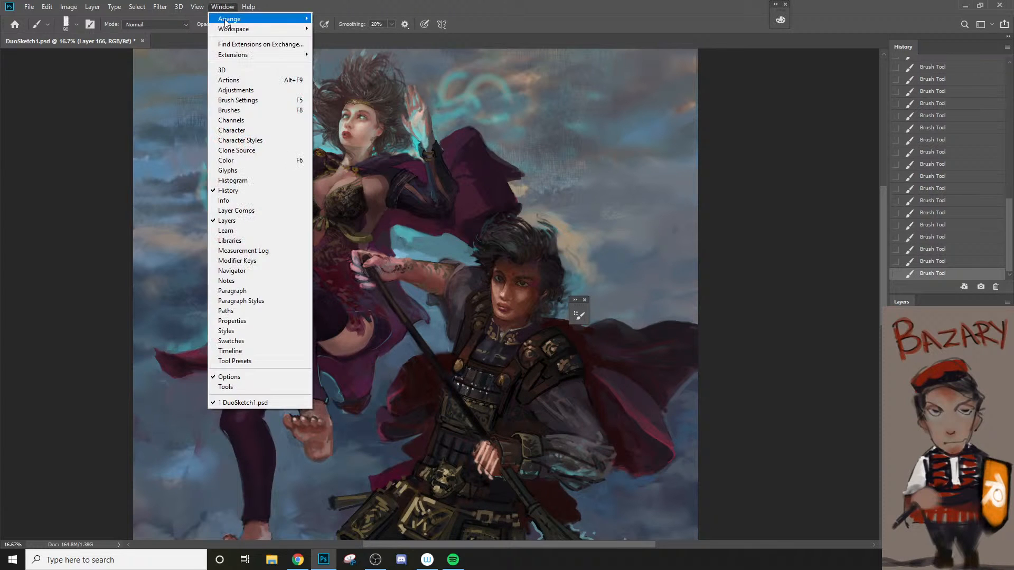
click(240, 162)
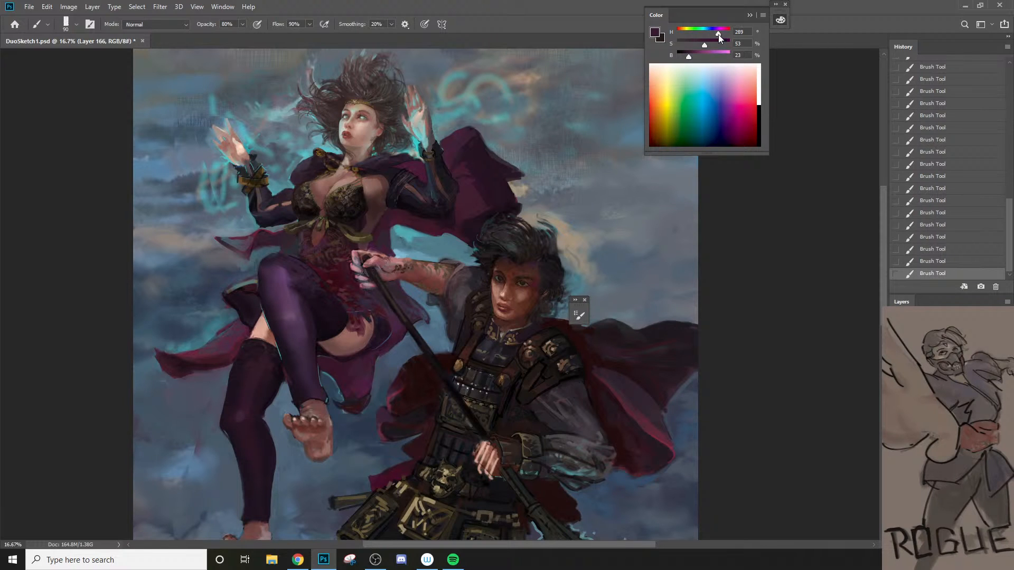
Step: Try a 240° hue on the cape, undo that stroke, set the hue to 263° and paint bluish purple into the cape's folds
alt+click(481, 192)
drag(720, 34, 712, 33)
key(ctrl+z)
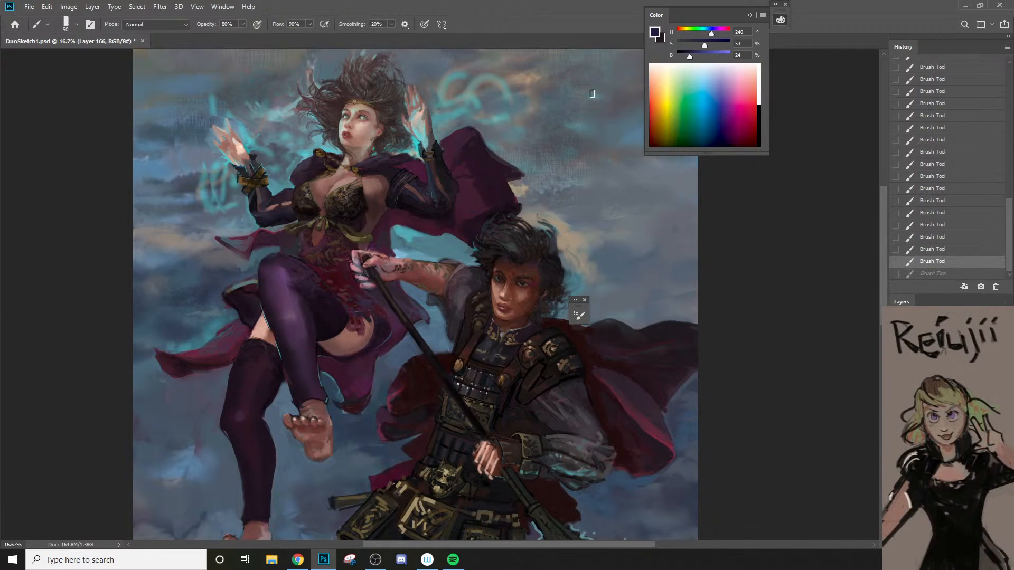
drag(712, 34, 714, 34)
drag(485, 206, 507, 178)
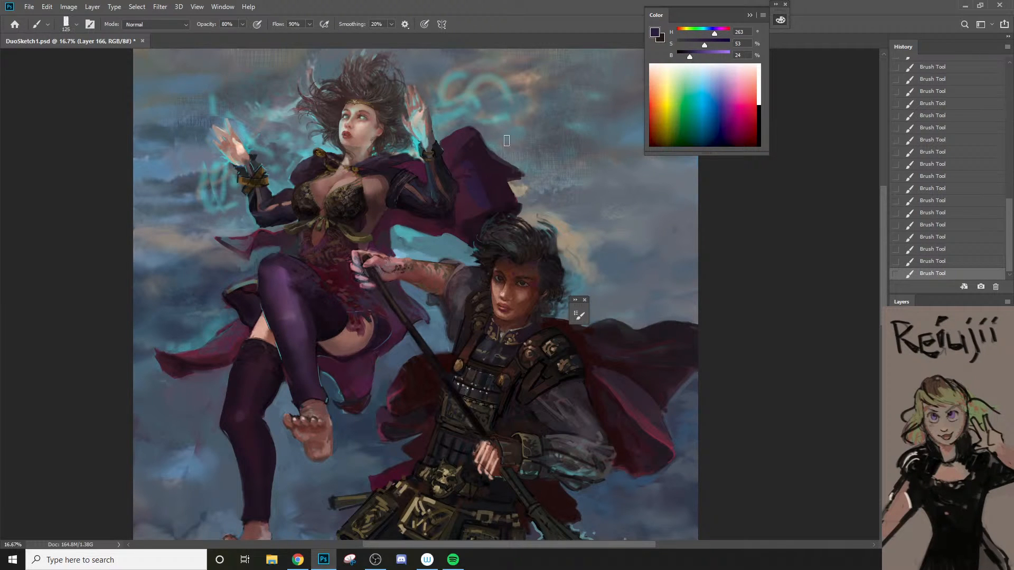
Step: Fade two purple cape strokes to 22% and 33% opacity and darken the cape's lower edge with a sampled dark purple
key(ctrl+shift+f)
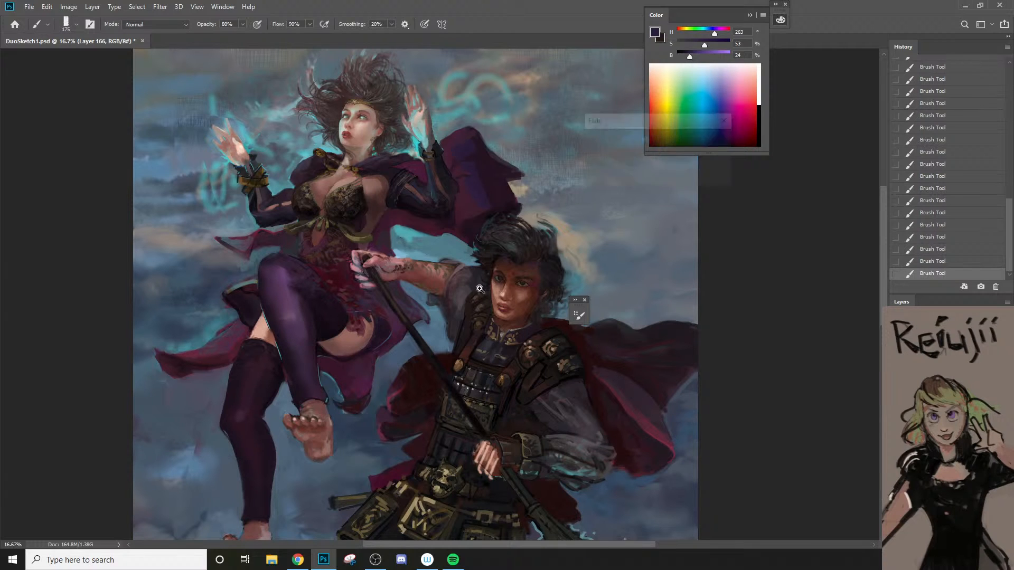
text(22)
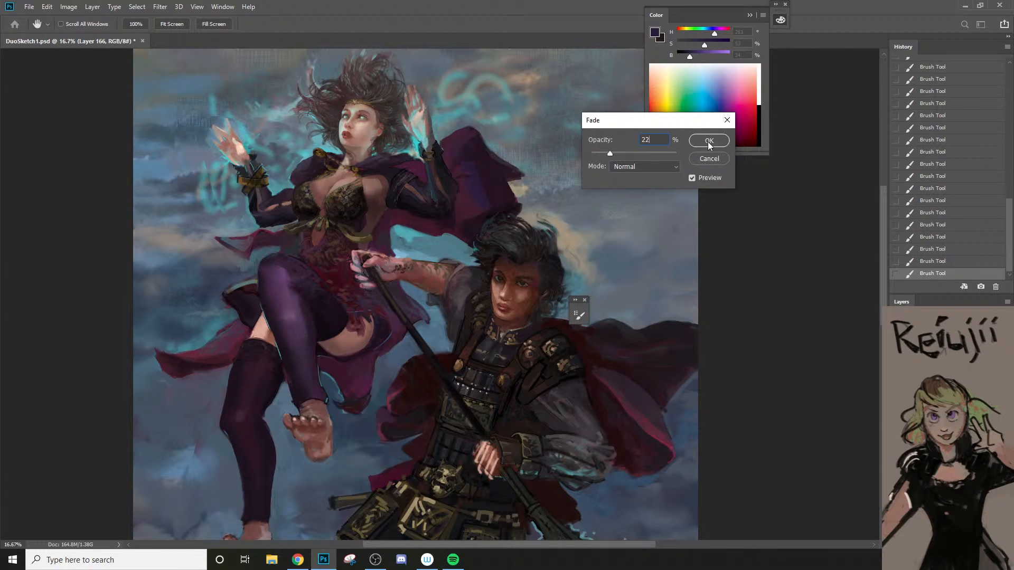
click(708, 141)
drag(495, 214, 502, 228)
key(ctrl+shift+f)
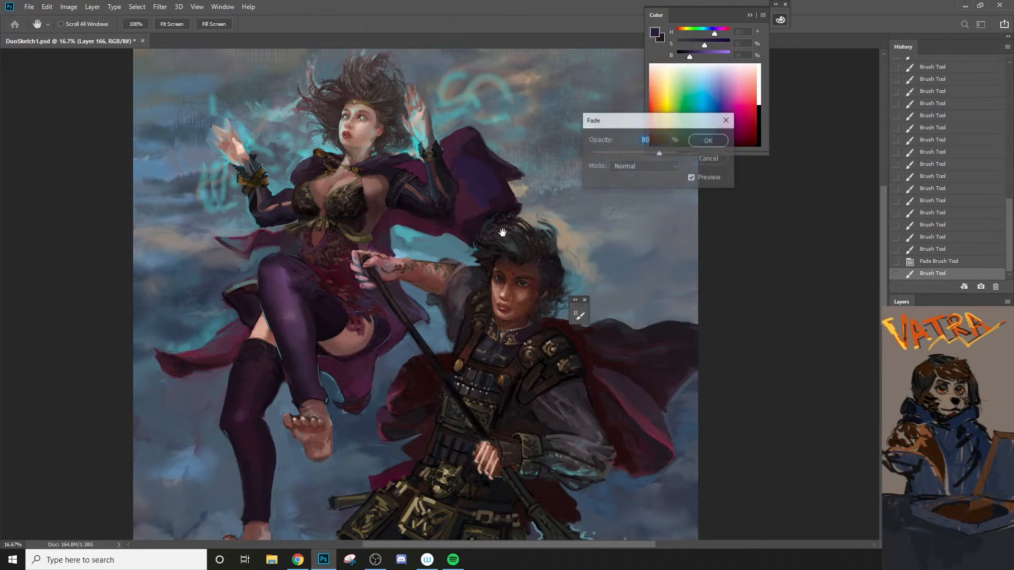
text(33)
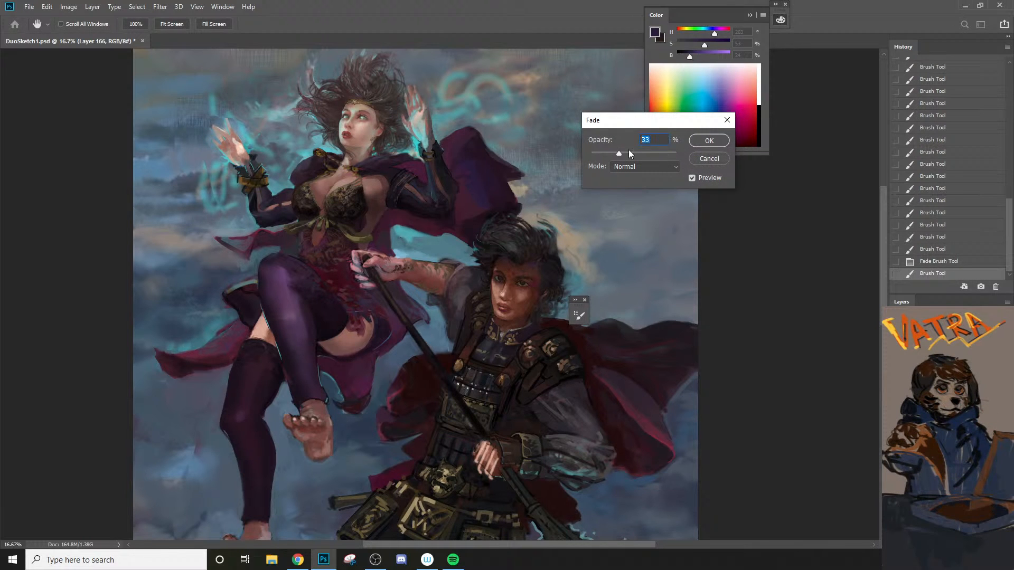
click(725, 139)
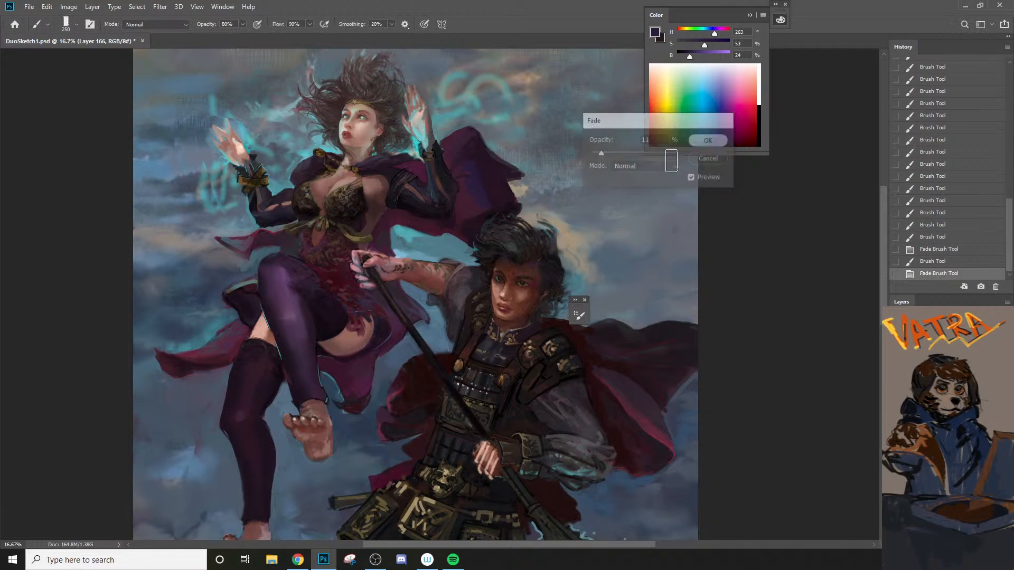
alt+click(486, 180)
drag(497, 225, 498, 268)
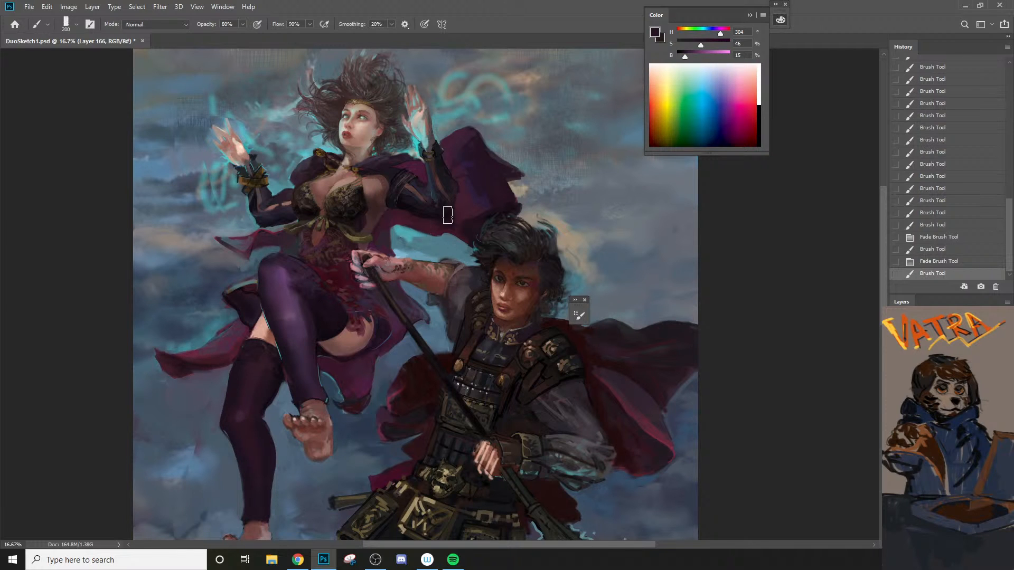
Step: Sample the cyan hand glow, set brush opacity to 21%, and try cyan light on the cape at several brush sizes, undoing each stroke
alt+click(421, 133)
key(2)
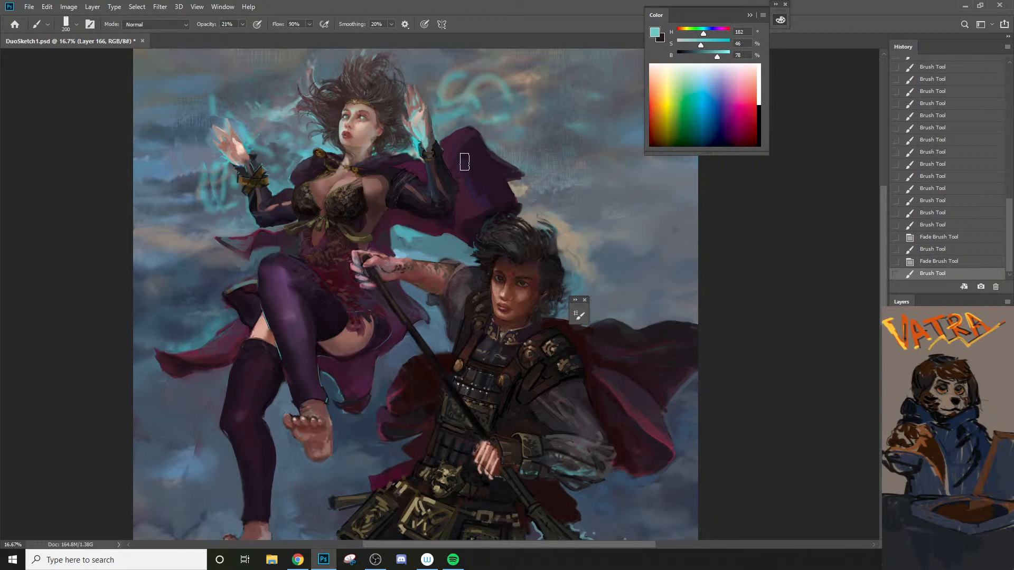
drag(459, 158, 482, 203)
key(ctrl+z)
key(])
drag(445, 146, 478, 220)
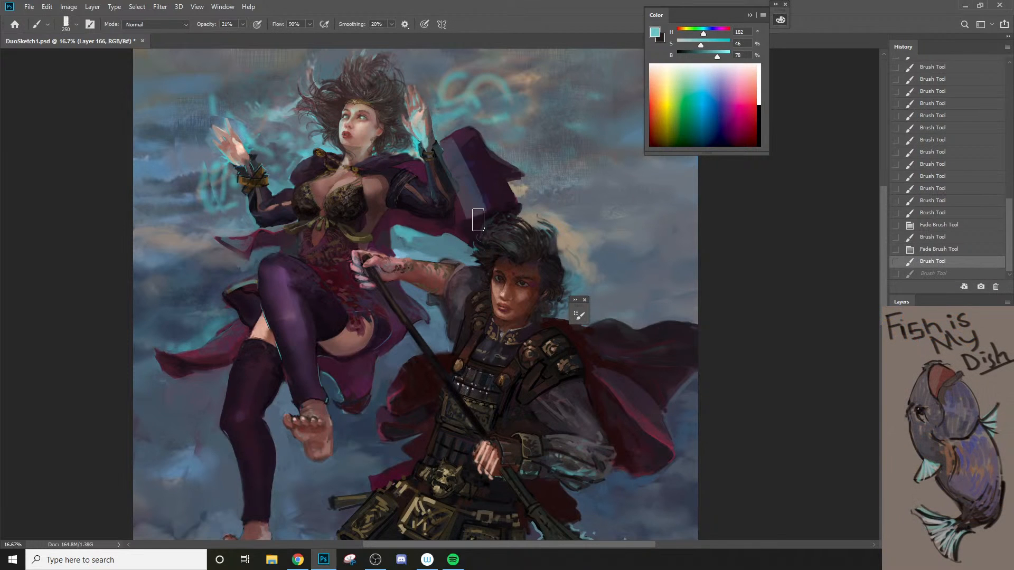
key(ctrl+z)
key([)
key([)
mouse_move(445, 150)
mouse_down()
mouse_move(467, 192)
mouse_move(460, 218)
mouse_up()
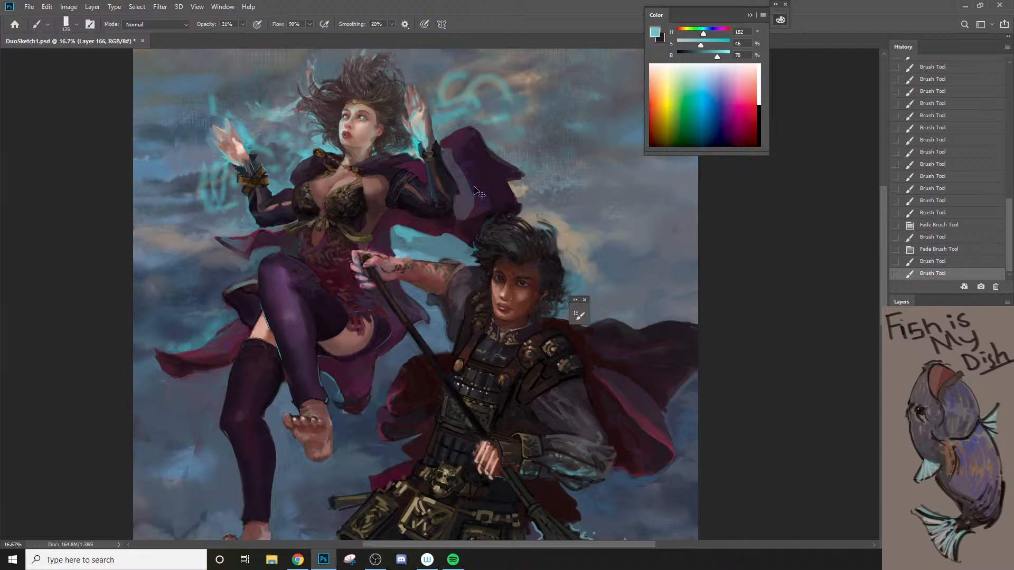
key(ctrl+z)
key([)
Step: Paint soft cyan light on the cape's inner fold with a 100 px brush and fade the last stroke to 11% opacity
drag(446, 150, 465, 189)
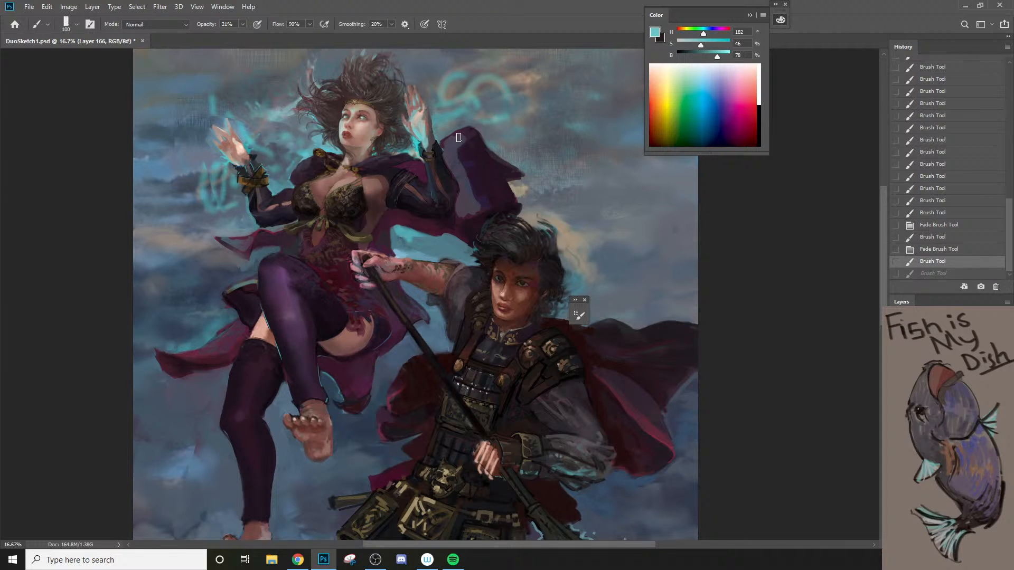
drag(449, 167, 451, 169)
key(ctrl+shift+f)
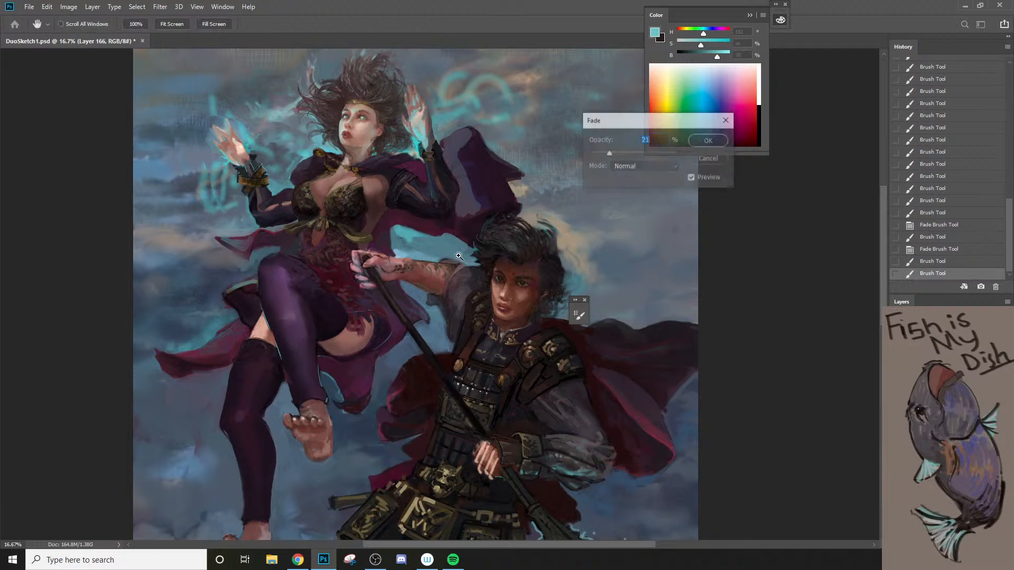
text(33)
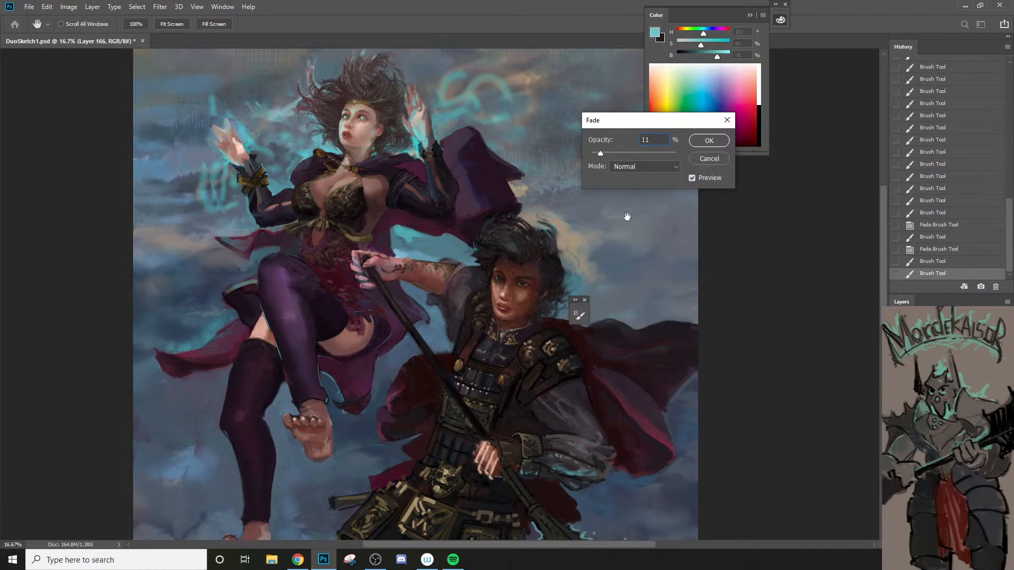
click(709, 141)
Step: Compare the cape before and after the cyan strokes by stepping through the history states, returning to the latest one
click(935, 262)
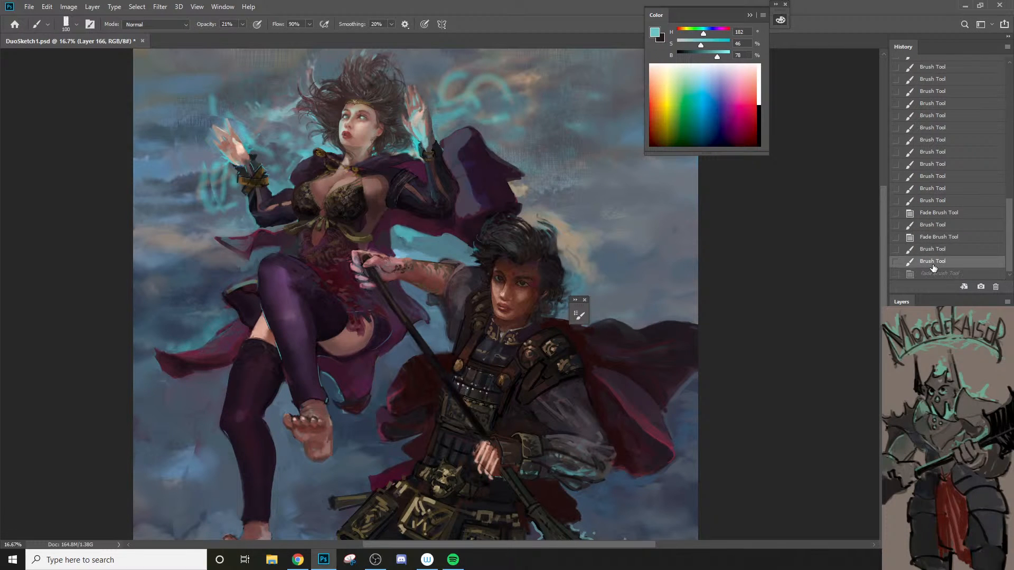
click(944, 239)
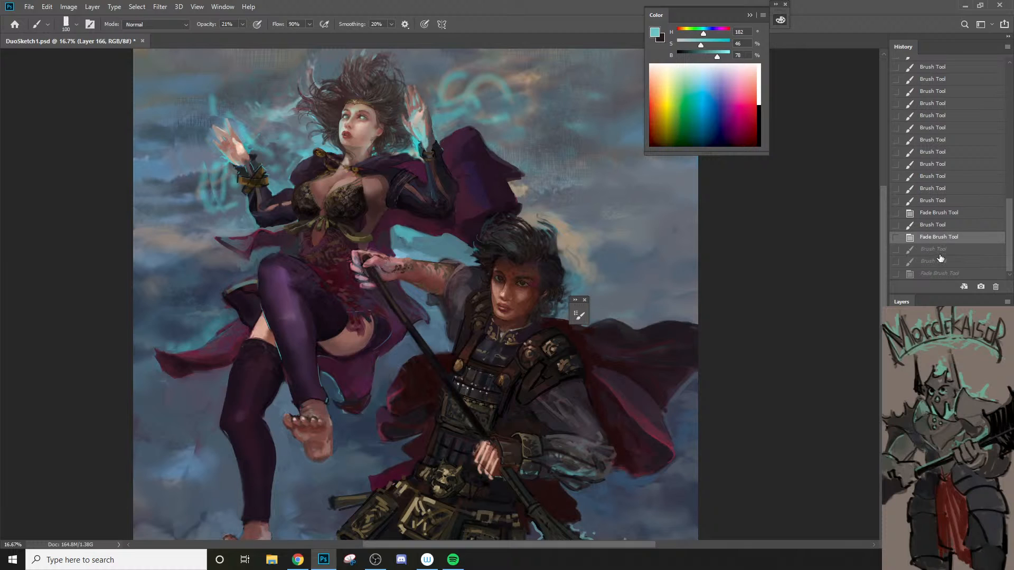
click(940, 253)
click(939, 263)
click(936, 273)
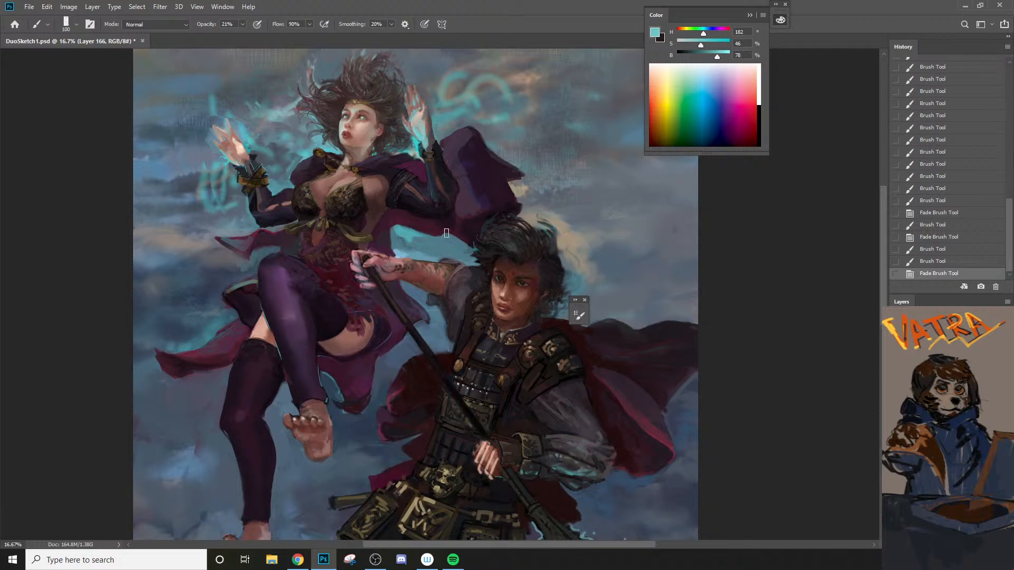
Step: Sample a more saturated cyan and paint magic glow into the sky around both raised hands, reducing the brush to 100 px
alt+click(418, 138)
key(bracketright)
key(bracketright)
drag(441, 119, 447, 122)
key(bracketleft)
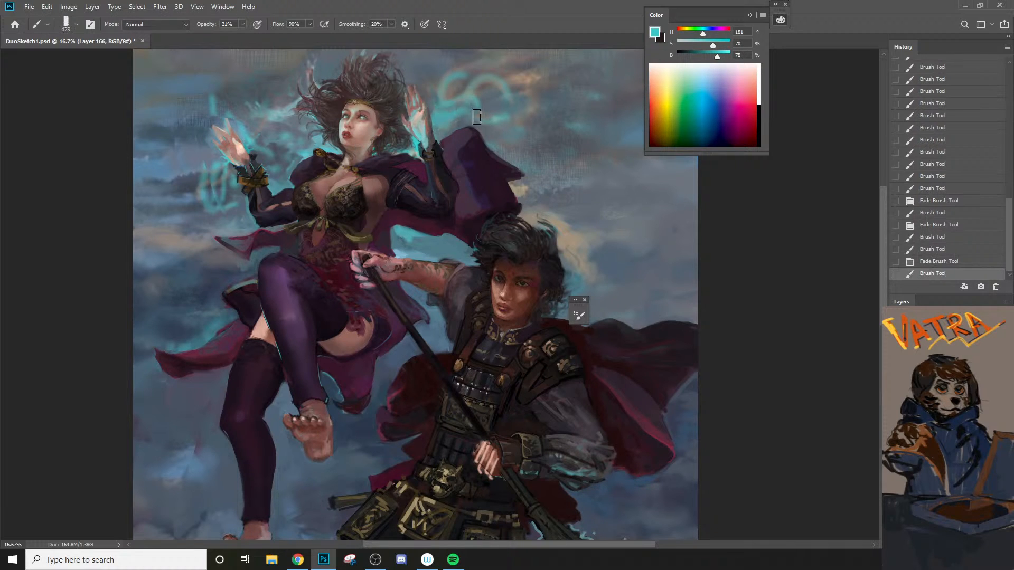
click(477, 116)
drag(261, 132, 267, 136)
key(bracketleft)
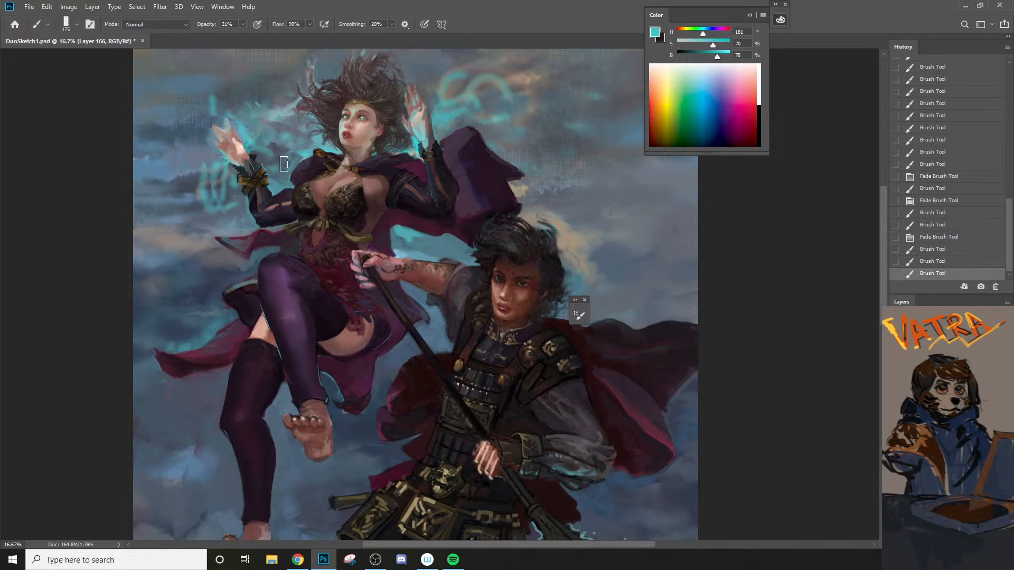
key(bracketleft)
mouse_move(224, 182)
mouse_down()
mouse_move(200, 176)
mouse_move(199, 131)
mouse_move(208, 170)
mouse_move(227, 175)
mouse_move(187, 153)
mouse_up()
drag(190, 138, 197, 156)
Step: Choose the Flames - 1 brush from the Ruan Jia set at 400 px and dab it near the hand on the painting's left
right_click(227, 189)
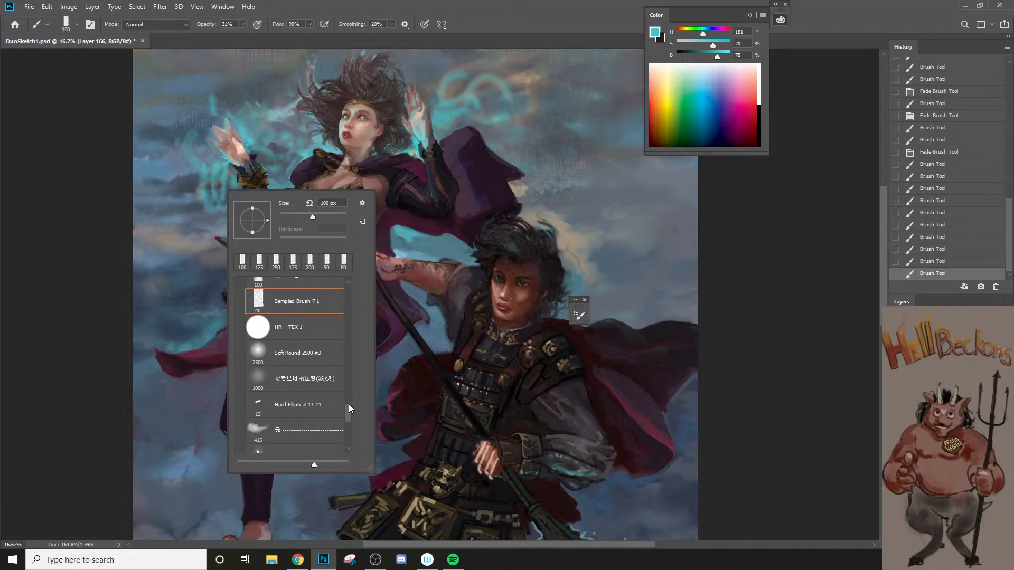
drag(348, 404, 362, 265)
click(247, 303)
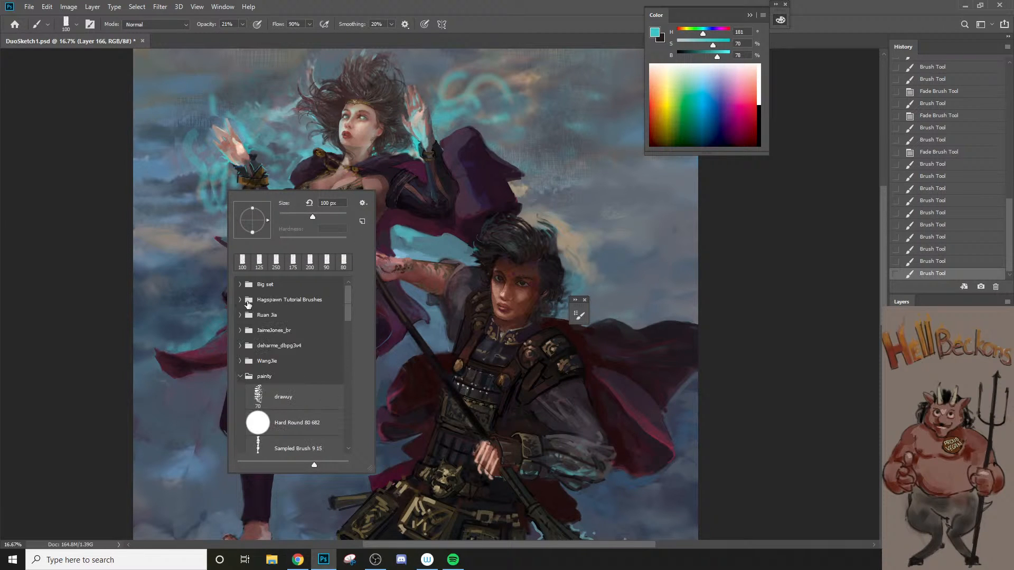
click(239, 375)
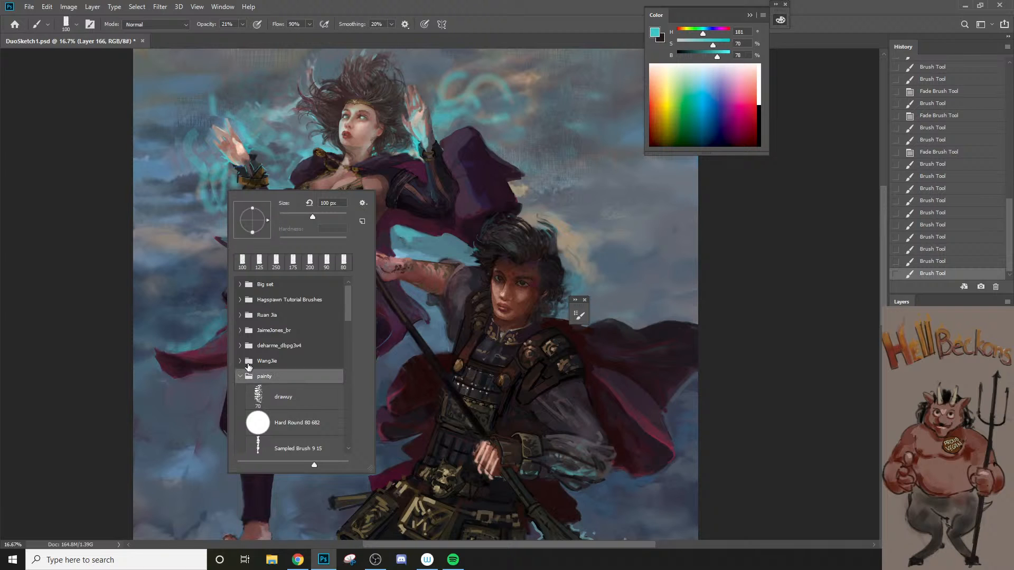
click(241, 378)
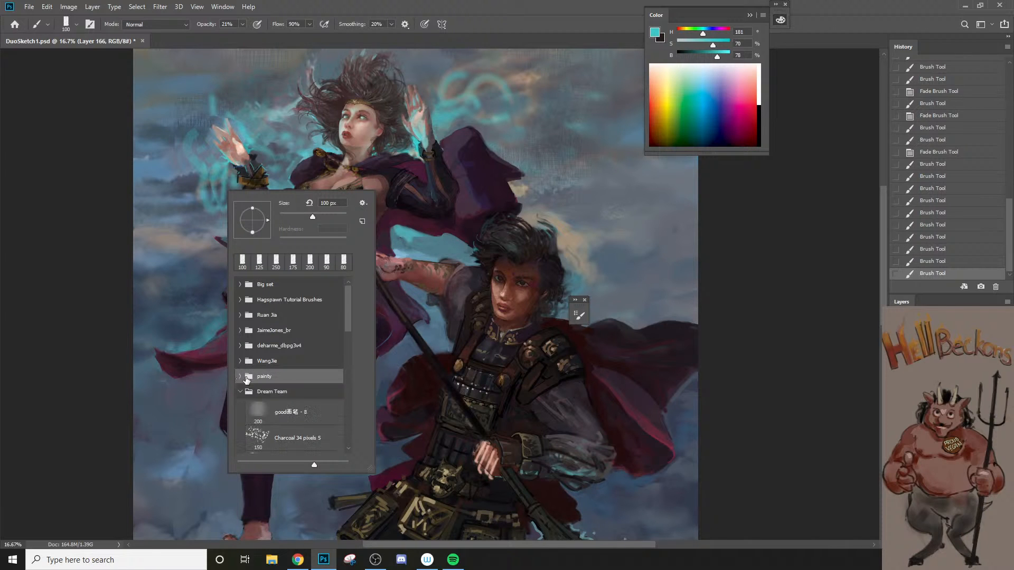
click(240, 394)
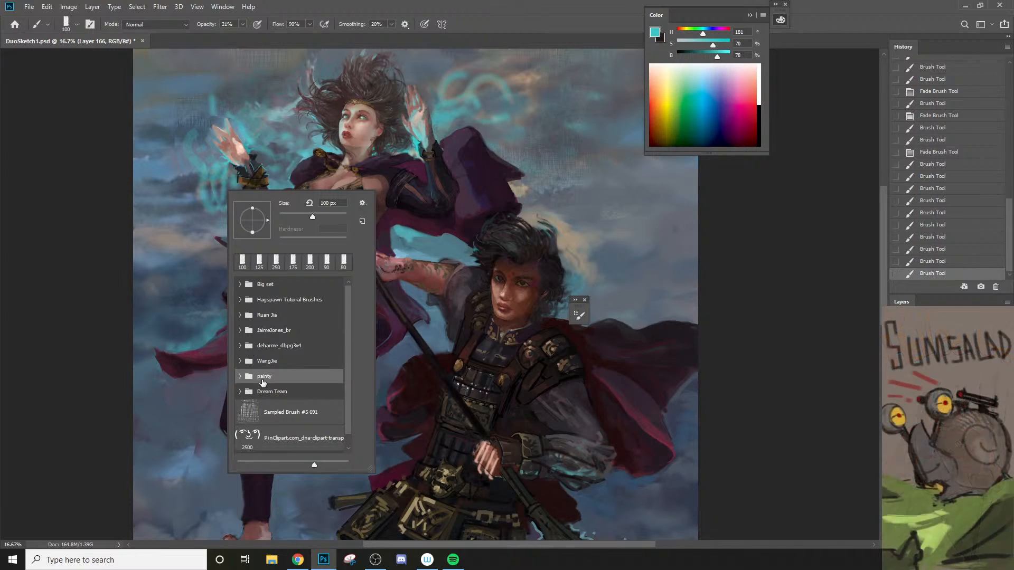
click(240, 316)
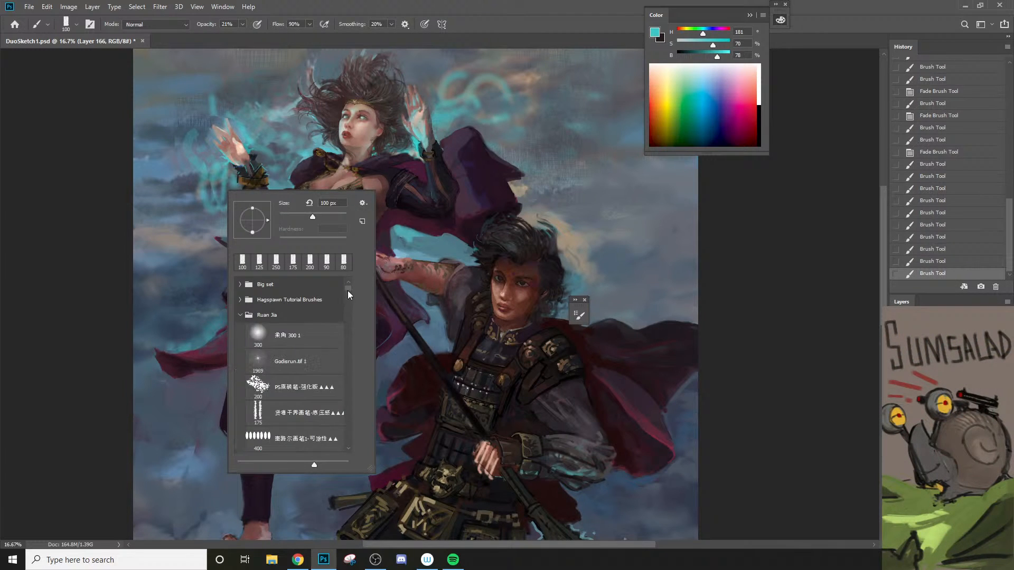
drag(349, 290, 347, 323)
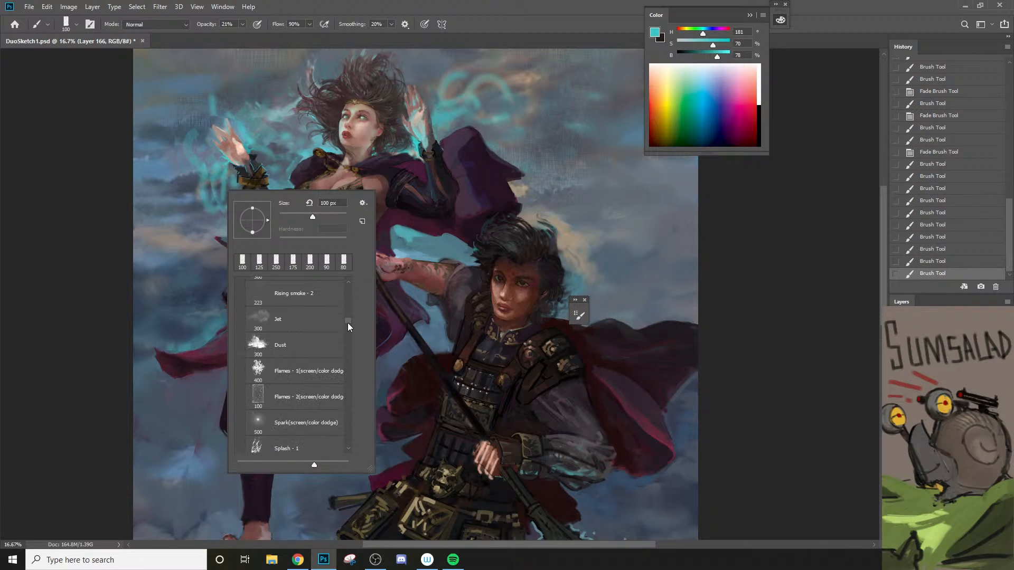
click(335, 376)
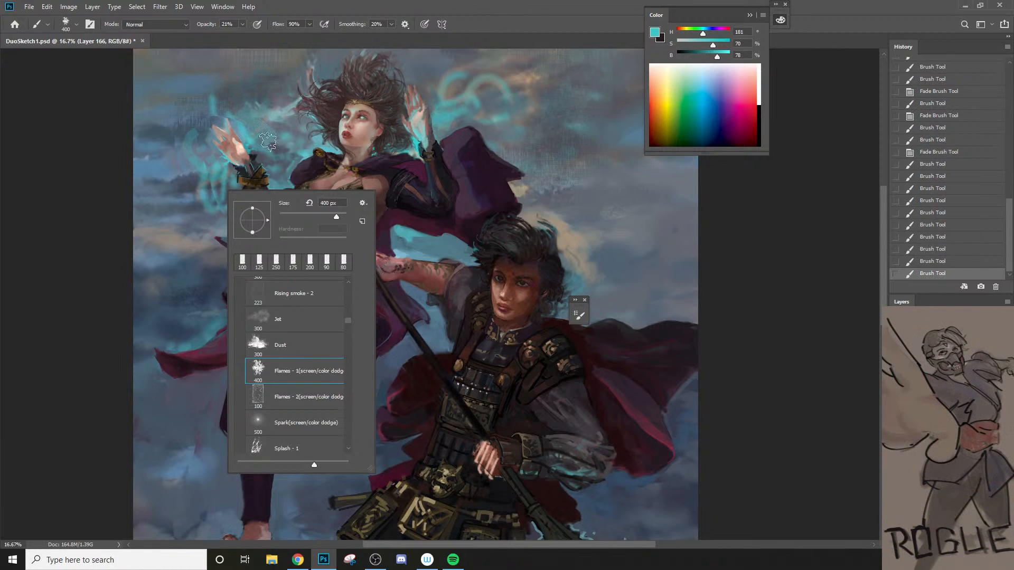
click(193, 141)
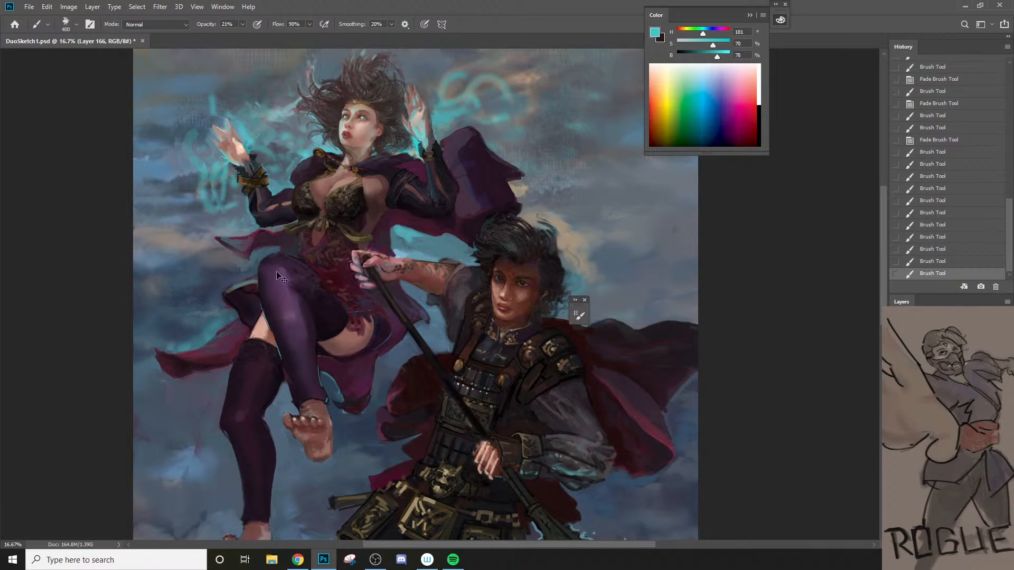
Step: Add a new layer, enlarge the flame brush to 1200 px, and dab cyan flames beside the sorceress's hand
key(ctrl+b)
click(554, 102)
key(ctrl+shift+n)
key(Return)
key(])
key(])
key(])
key(])
key(])
key(])
key(])
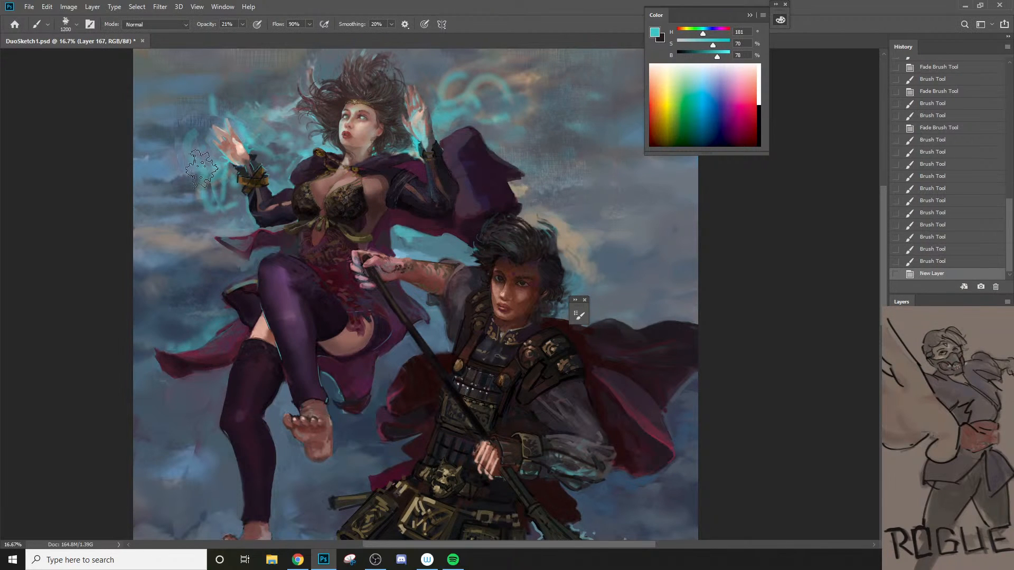
click(197, 180)
click(188, 175)
Step: Switch the brush mode to Color Dodge and paint cyan flames around the rune beside the sorceress's hand
click(156, 25)
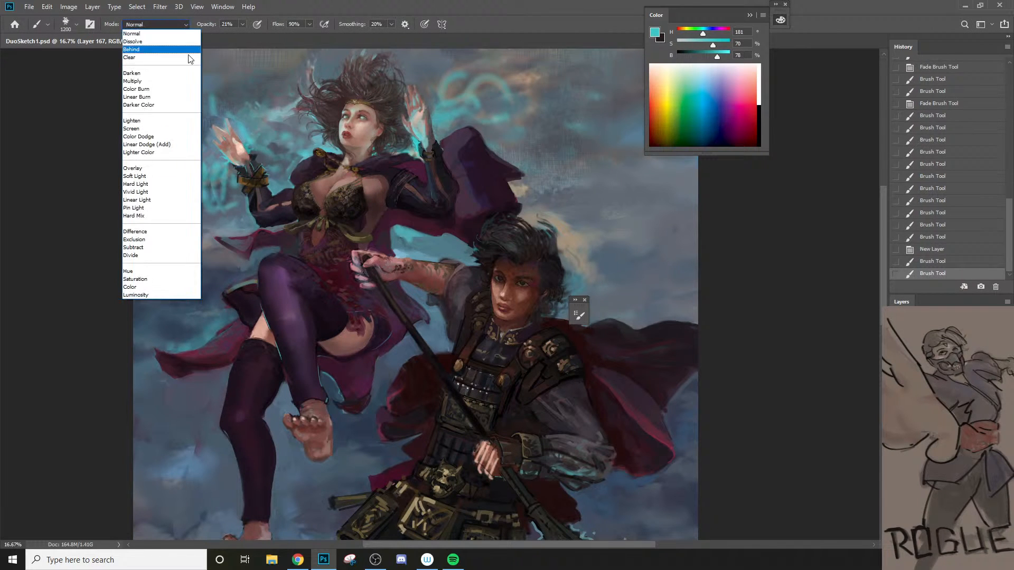
click(158, 135)
mouse_move(195, 158)
mouse_down()
mouse_move(196, 186)
mouse_move(222, 176)
mouse_up()
right_click(392, 168)
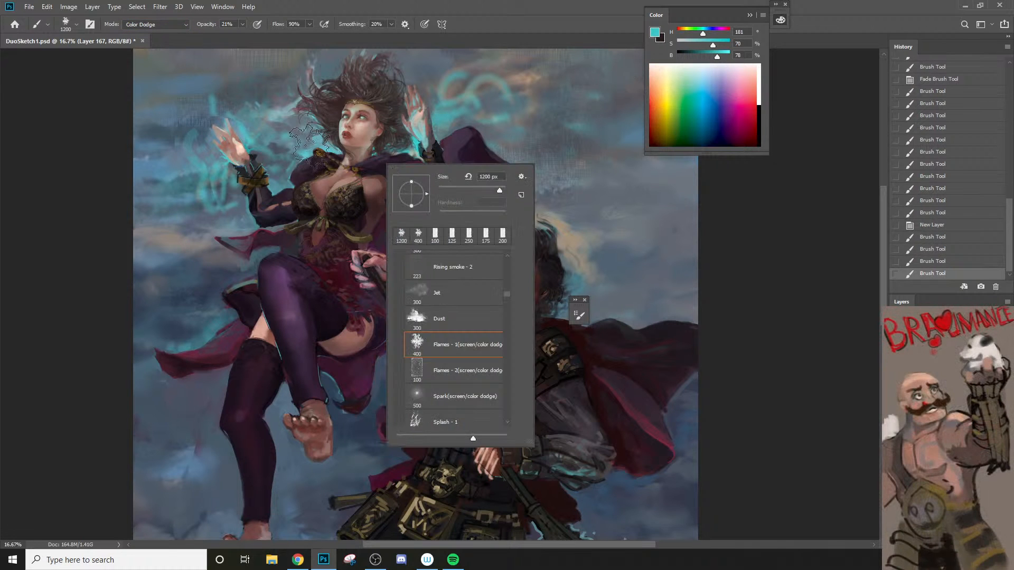
Step: Set the brush mode to Linear Dodge (Add) and paint cyan flames around the hand and towards the hair
click(186, 24)
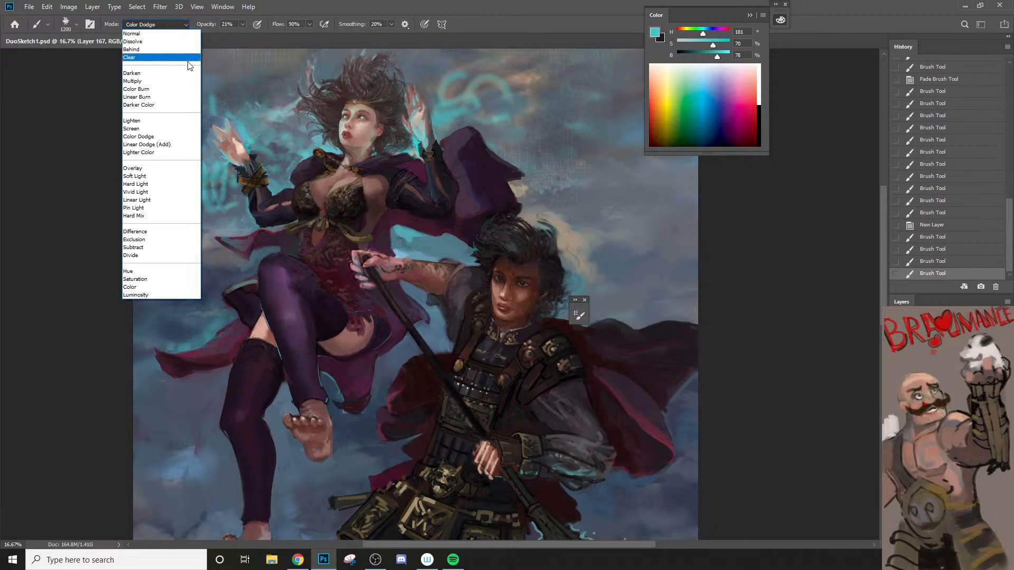
click(168, 145)
drag(211, 180, 190, 186)
drag(247, 117, 267, 138)
right_click(322, 160)
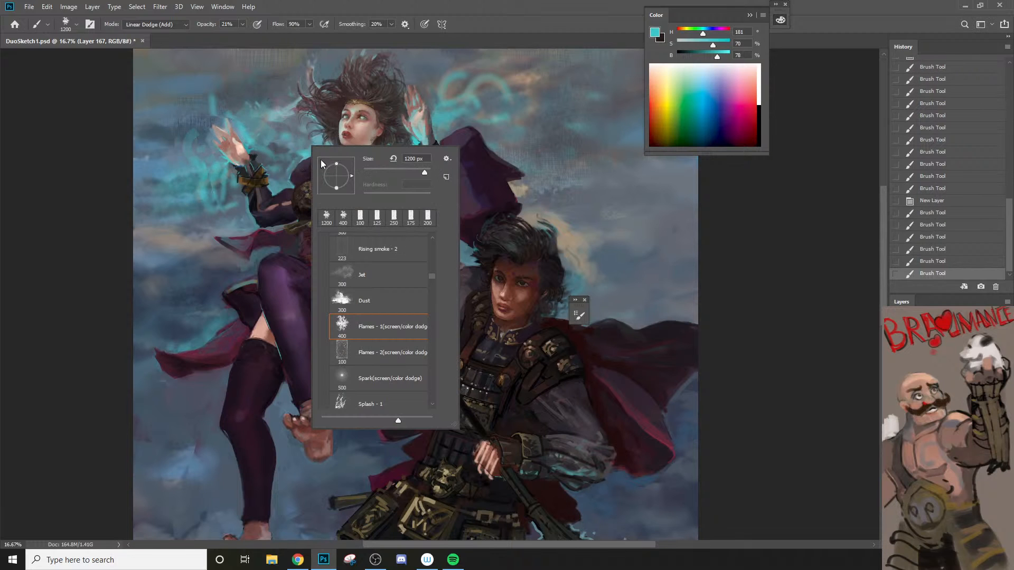
click(497, 274)
Step: Return the brush mode to Normal and paint another flame stroke over the rune below the sorceress's raised hand
click(166, 24)
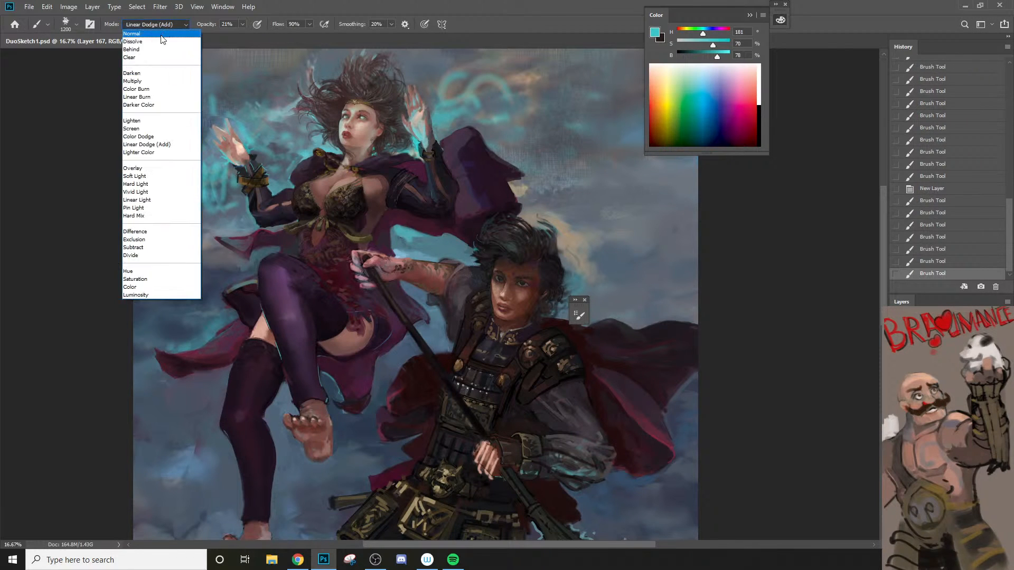
click(161, 36)
drag(209, 183, 190, 187)
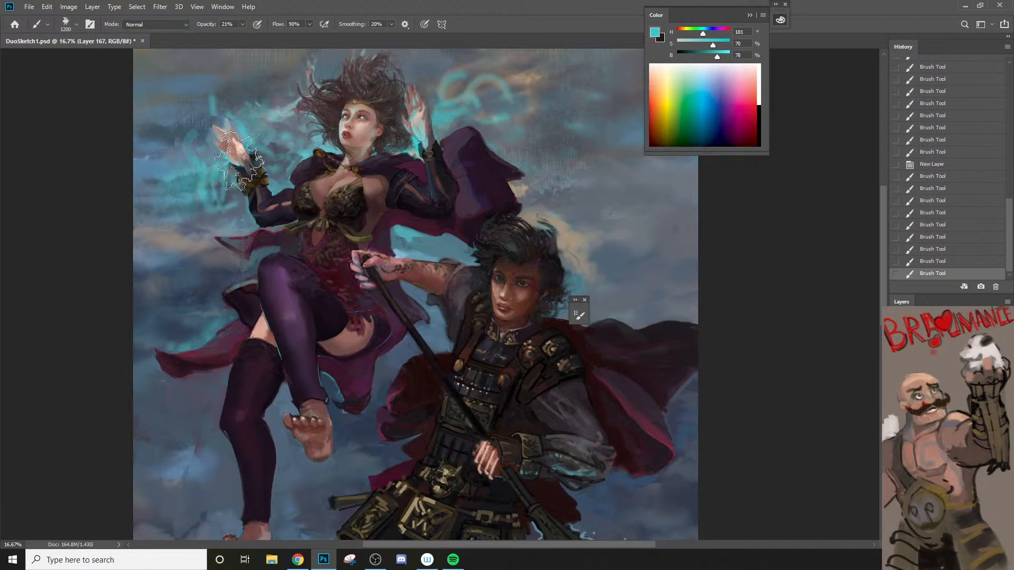
Step: Choose the Flames - 2 brush, enlarge it to 1000 px, and dab cyan flame texture over the rune beside the wrist
right_click(239, 158)
click(337, 370)
click(206, 198)
key(])
key(])
key(])
click(206, 196)
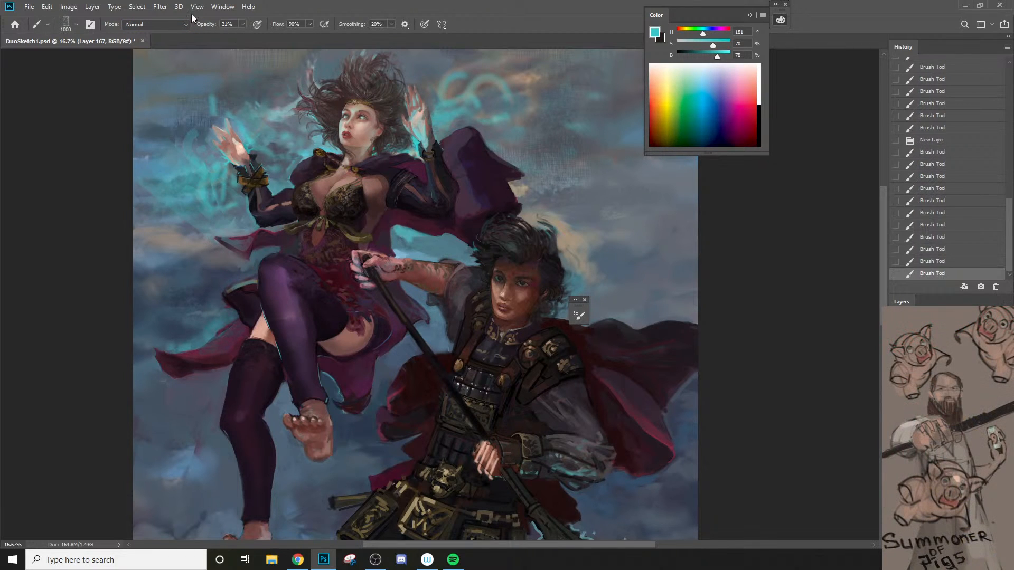
Step: Set the brush mode to Screen and dab cyan flames over the rune and above the raised hand, reducing the brush to 600 px
click(185, 24)
click(160, 128)
click(212, 197)
key([)
click(240, 122)
click(276, 113)
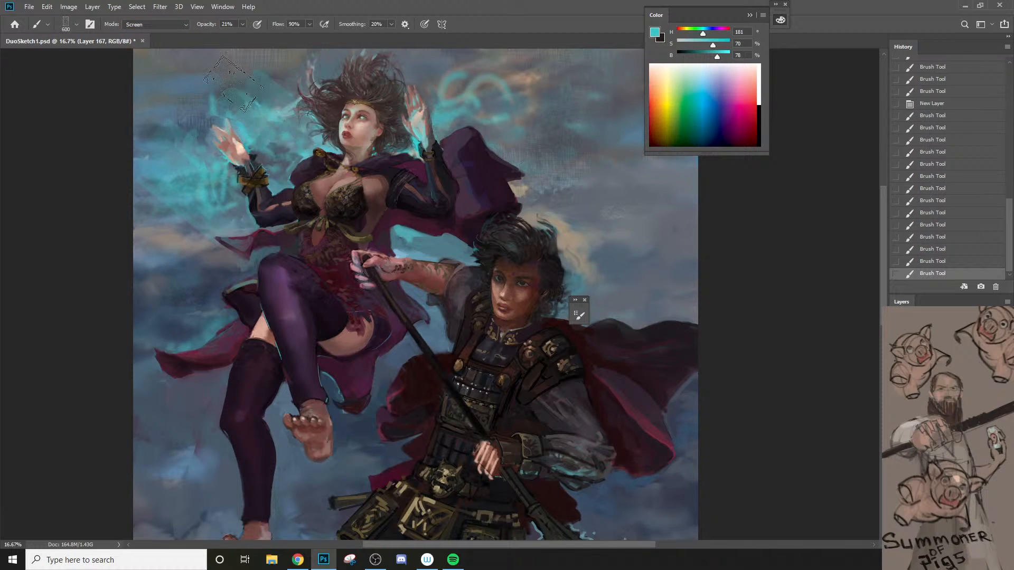
Step: Dab more cyan flame texture above and beside the sorceress's raised hand in Screen mode
click(238, 88)
key([)
key([)
key([)
click(188, 116)
Step: Set the brush mode to Color Dodge and paint glowing flame texture around the hand, reducing the brush to 500 px
right_click(238, 208)
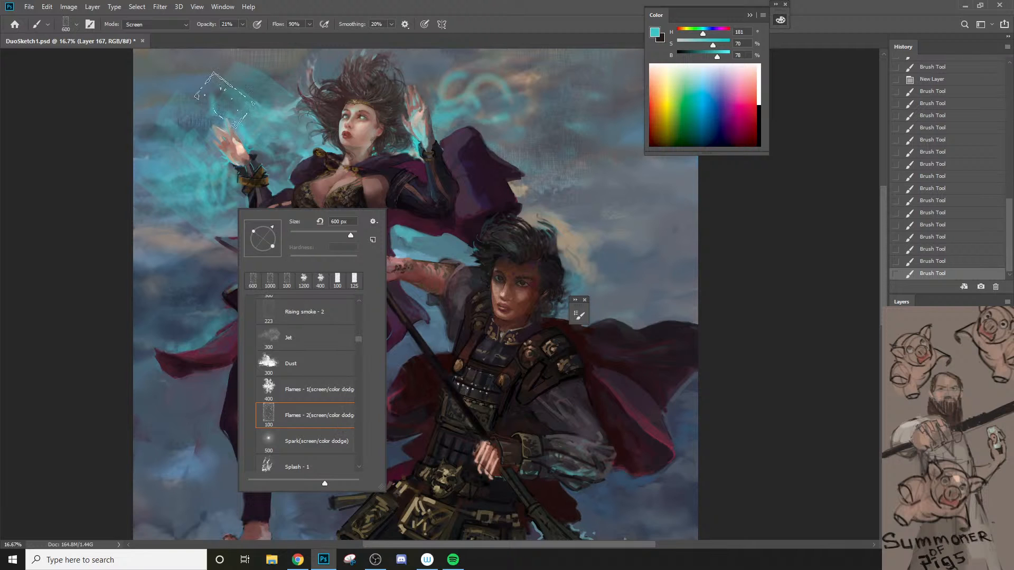
click(166, 23)
click(139, 137)
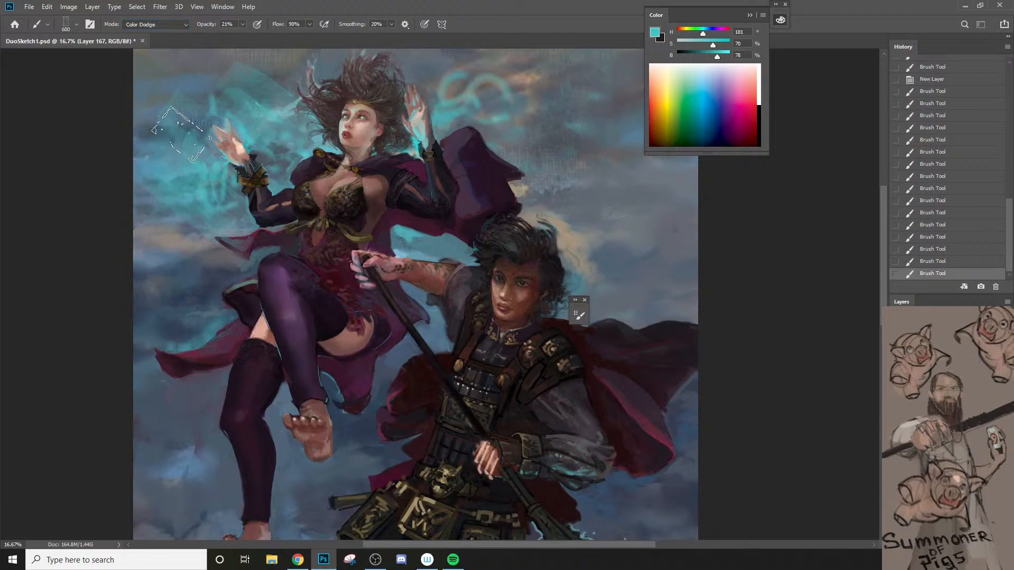
click(182, 147)
click(204, 201)
click(174, 133)
key([)
mouse_move(241, 103)
mouse_down()
mouse_move(264, 137)
mouse_move(271, 130)
mouse_move(178, 94)
mouse_move(171, 147)
mouse_move(207, 217)
mouse_up()
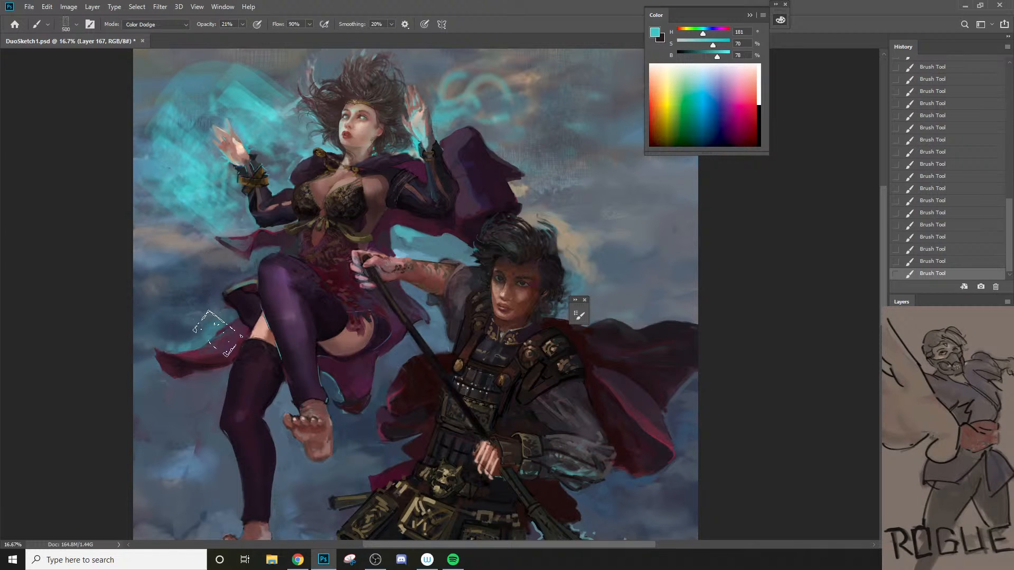
Step: Choose the Jet brush preset
right_click(249, 259)
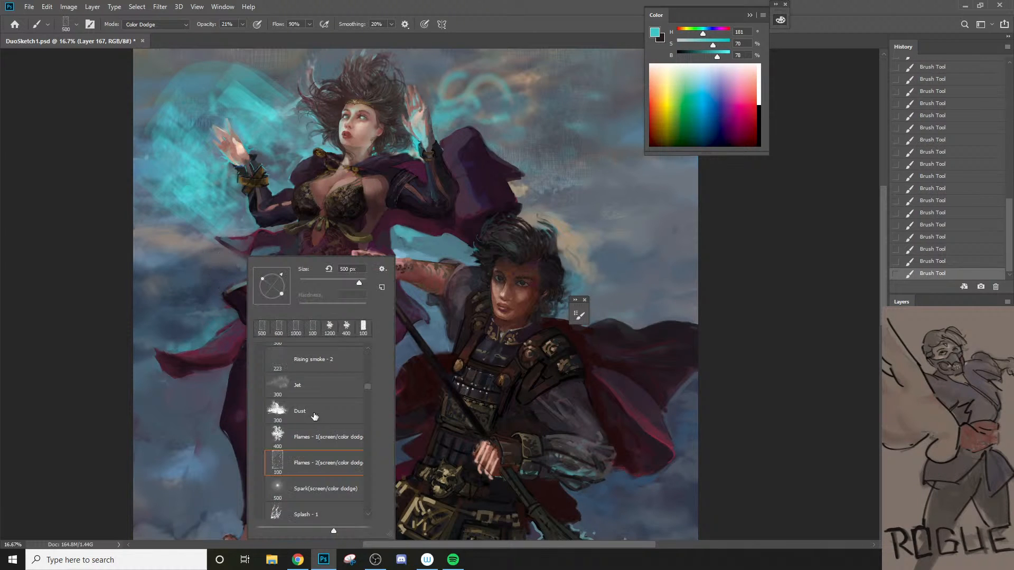
click(321, 392)
click(208, 230)
Step: Enlarge the eraser, set its opacity to 20%, and soften the cyan glow around the raised hand and above it
key(e)
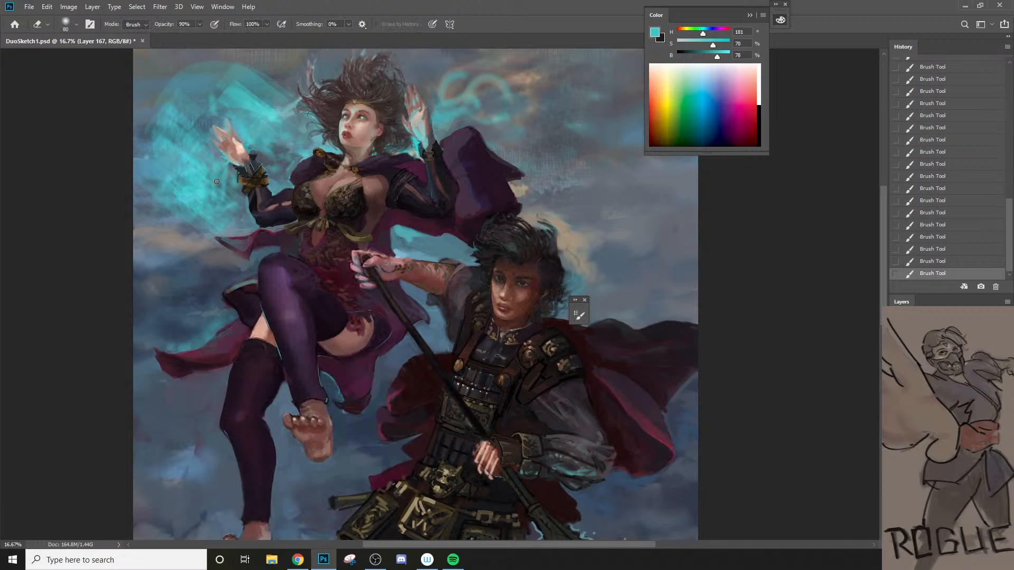
key(bracketright)
key(bracketright)
key(bracketright)
key(bracketright)
key(bracketright)
key(bracketright)
key(bracketright)
key(2)
mouse_move(185, 187)
mouse_down()
mouse_move(165, 149)
mouse_move(208, 95)
mouse_move(264, 95)
mouse_up()
drag(267, 106, 280, 143)
mouse_move(223, 122)
mouse_down()
mouse_move(149, 100)
mouse_move(172, 153)
mouse_up()
mouse_move(169, 126)
mouse_down()
mouse_move(206, 88)
mouse_move(273, 116)
mouse_move(266, 66)
mouse_up()
Step: Enlarge the Jet brush to about 1000 px and paint cyan haze below the wrist and over the rune beside the other hand
key(b)
key(bracketright)
key(bracketright)
key(bracketright)
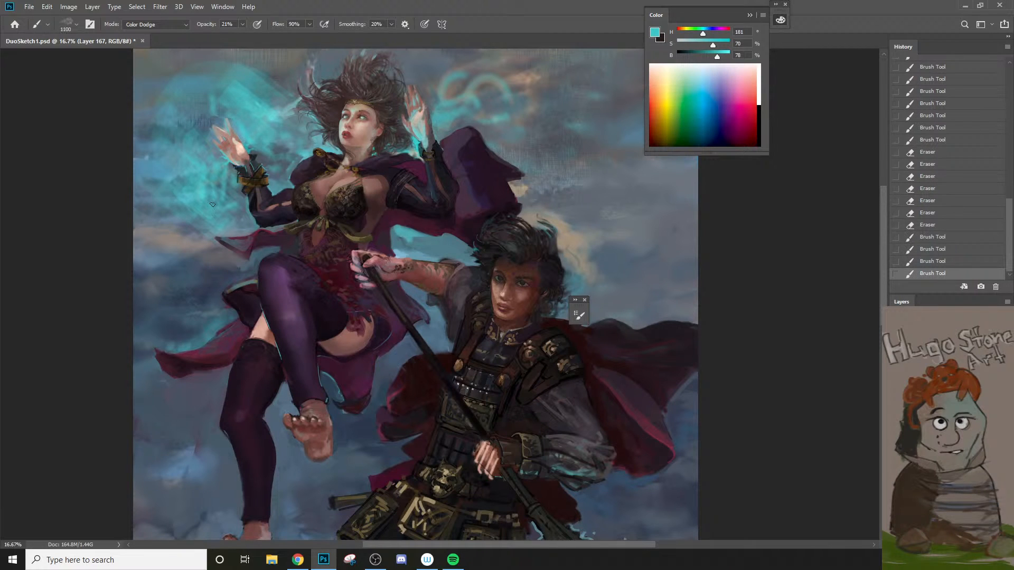
drag(212, 204, 185, 214)
drag(182, 180, 217, 222)
drag(449, 113, 488, 100)
drag(475, 108, 515, 92)
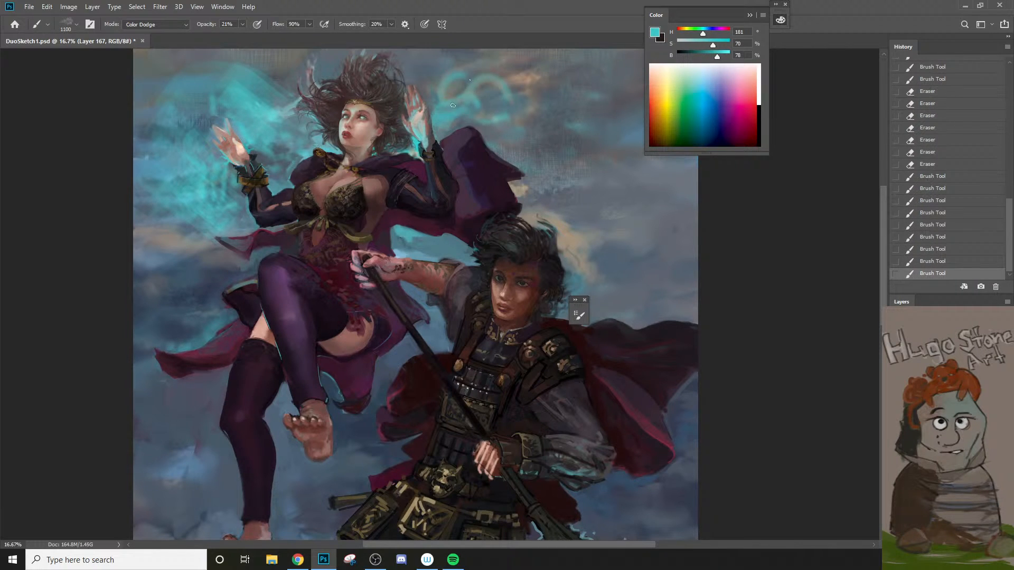
Step: Choose the Splash - 1 brush at 100% opacity, enlarge it to 500 px, and dab cyan splashes between the raised hand and hair
right_click(464, 207)
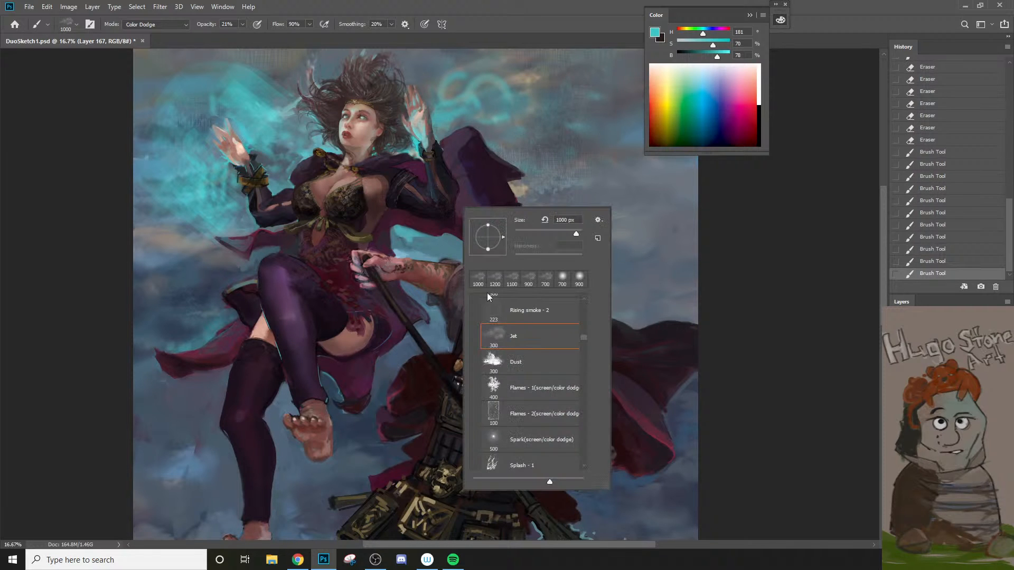
click(578, 465)
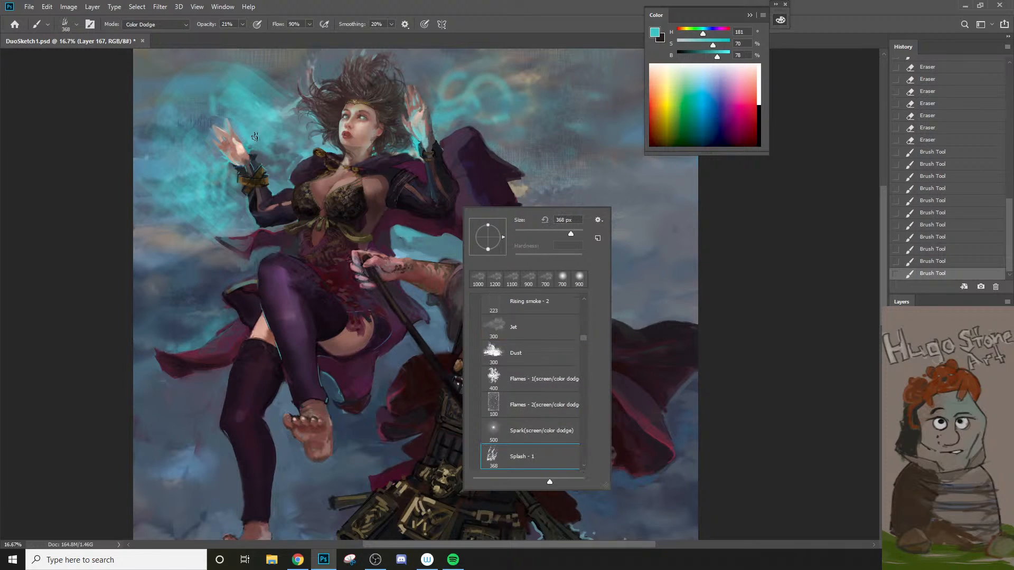
key(0)
mouse_move(248, 104)
mouse_down()
mouse_move(258, 91)
mouse_move(247, 104)
mouse_up()
key(bracketright)
key(bracketright)
key(bracketright)
key(bracketright)
click(242, 112)
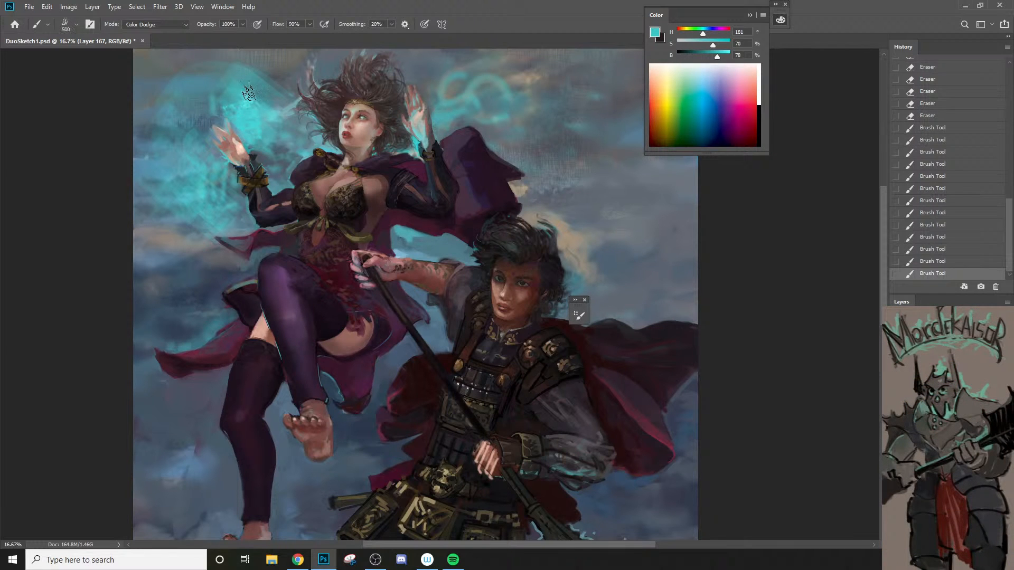
Step: Dab bright cyan splashes above, beside and below the outer raised hand, enlarging the brush up to 1000 px
click(195, 89)
click(195, 147)
click(194, 168)
click(201, 209)
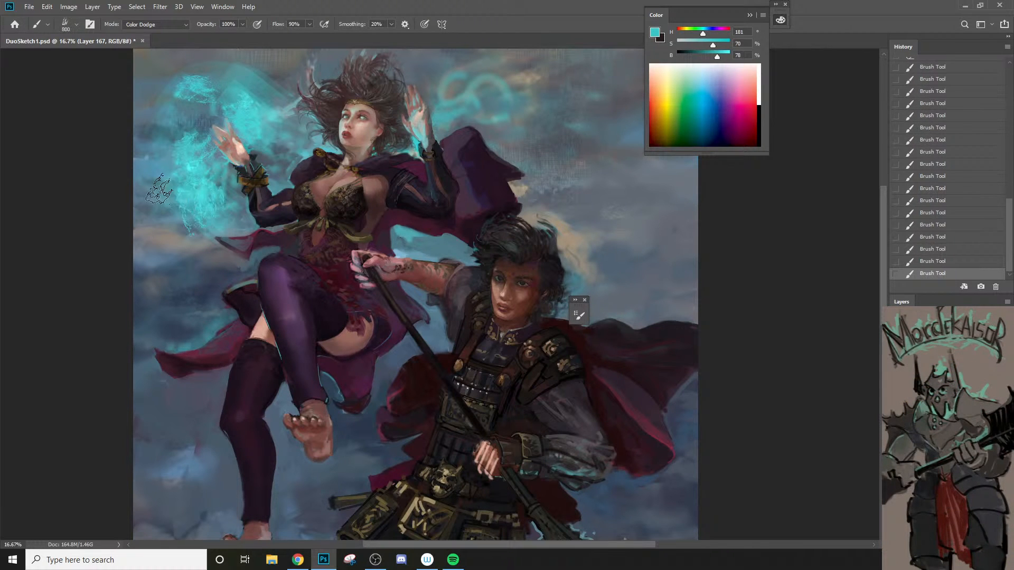
click(159, 173)
key(bracketright)
key(bracketright)
click(170, 170)
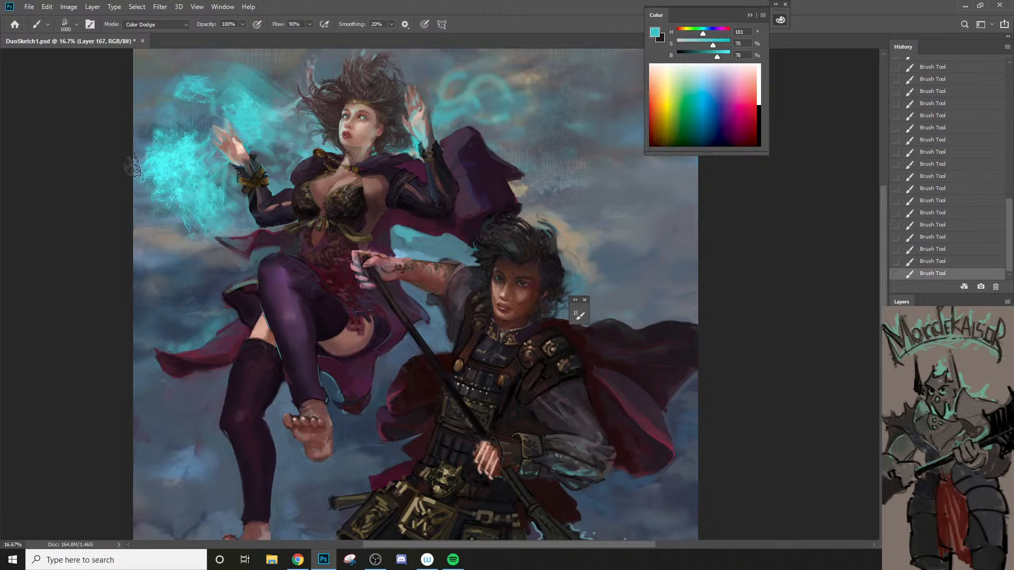
click(163, 121)
key(bracketleft)
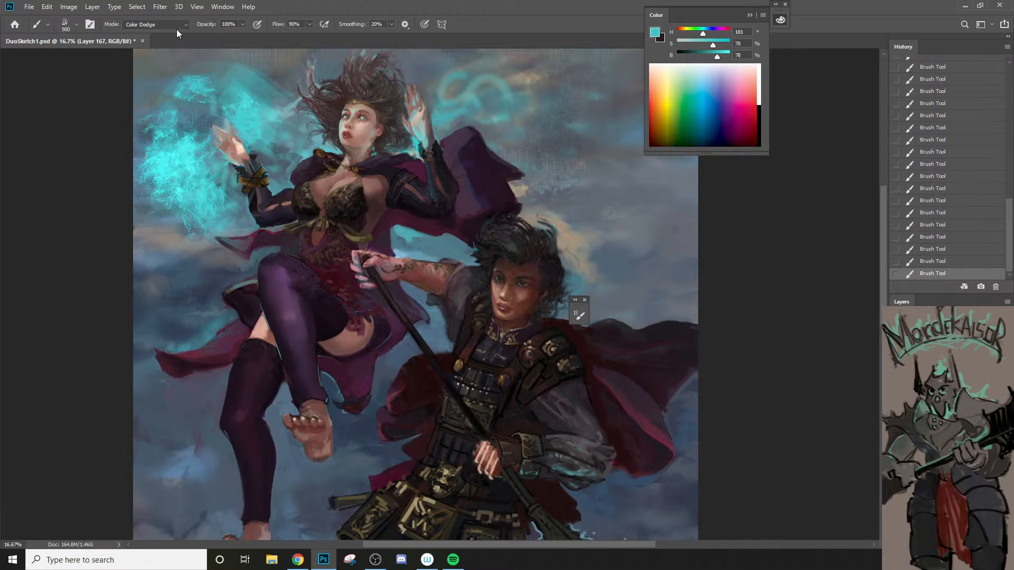
Step: Return the brush mode to Normal and paint cyan splash texture through the flames beside the hand
click(176, 25)
click(168, 39)
key(bracketleft)
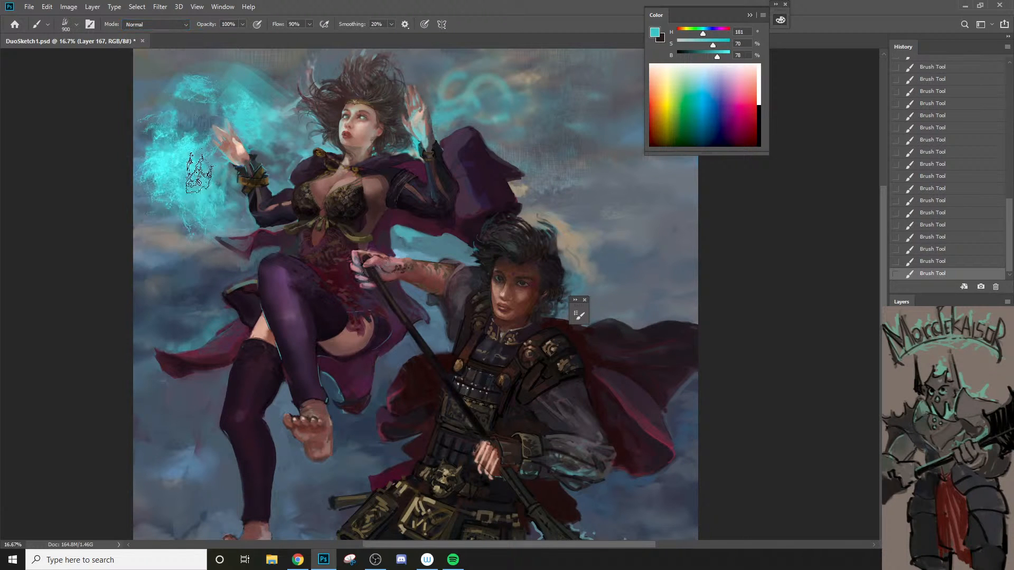
drag(198, 171, 152, 108)
key(bracketleft)
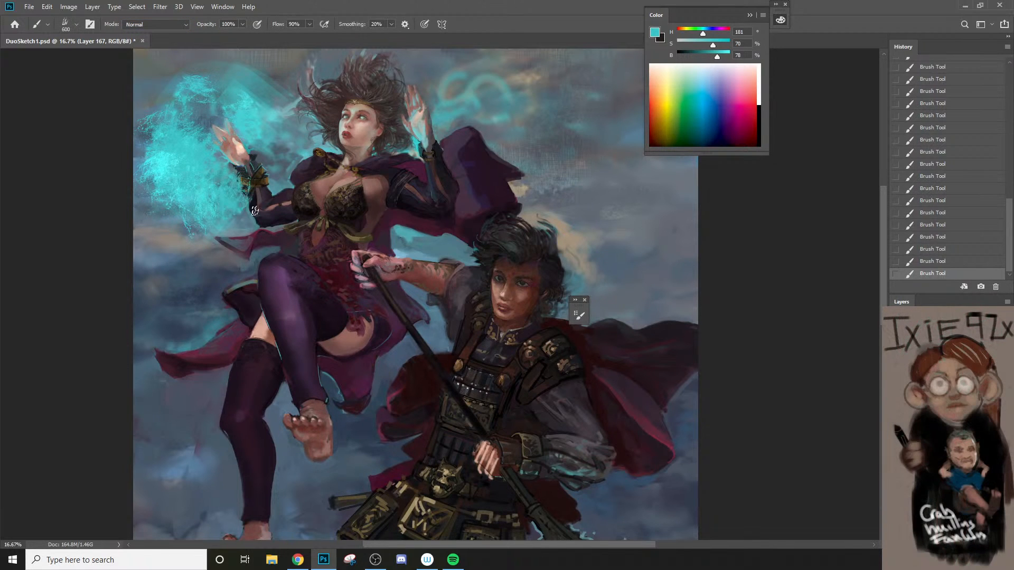
Step: Erase splash texture at 20% opacity below the wrist and along the lower part of the flames
key(e)
key(bracketleft)
key(bracketleft)
key(bracketleft)
key(bracketleft)
key(bracketleft)
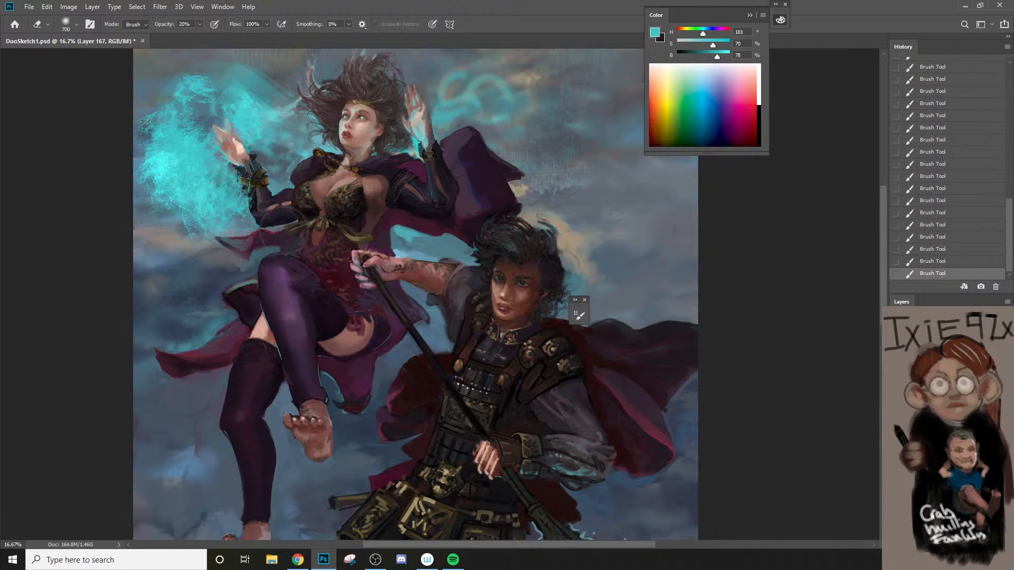
mouse_move(254, 183)
mouse_down()
mouse_move(275, 214)
mouse_move(252, 175)
mouse_move(203, 195)
mouse_move(205, 182)
mouse_move(189, 219)
mouse_up()
key(bracketright)
key(bracketright)
key(bracketleft)
key(bracketleft)
mouse_move(189, 208)
mouse_down()
mouse_move(192, 196)
mouse_move(184, 199)
mouse_move(198, 190)
mouse_up()
Step: Reduce the eraser to 200 px and thin out the inner flames beside the raised hand
key(bracketleft)
key(bracketleft)
key(bracketleft)
key(bracketleft)
key(bracketleft)
drag(199, 185, 204, 165)
mouse_move(167, 137)
mouse_down()
mouse_move(177, 115)
mouse_move(188, 127)
mouse_up()
key(bracketright)
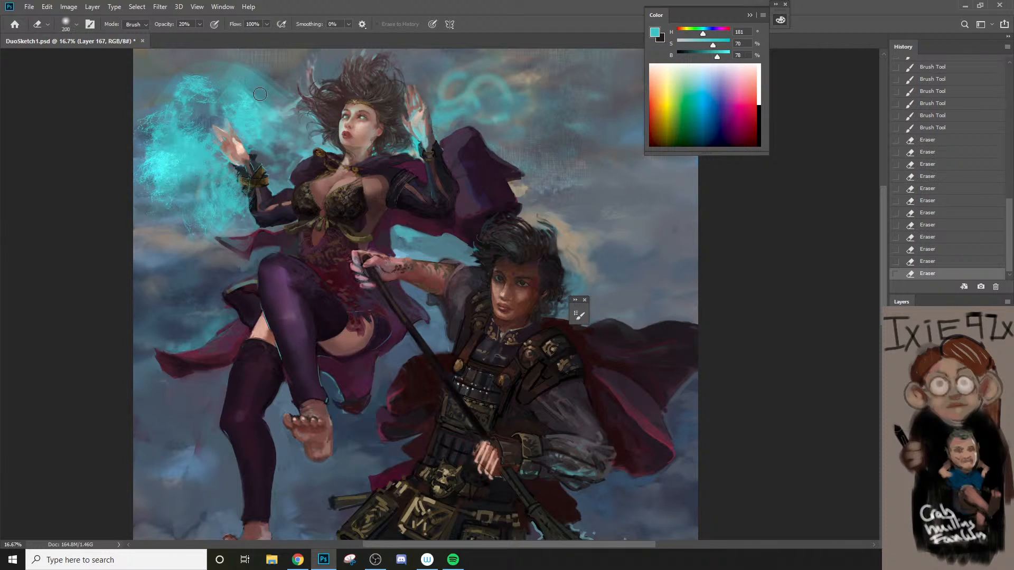
Step: Enlarge the eraser to 500 px and soften the cyan texture between the raised hand and the sorceress's hair
drag(254, 108, 252, 123)
drag(282, 125, 292, 129)
key(bracketright)
key(bracketright)
drag(272, 84, 250, 79)
drag(286, 159, 265, 155)
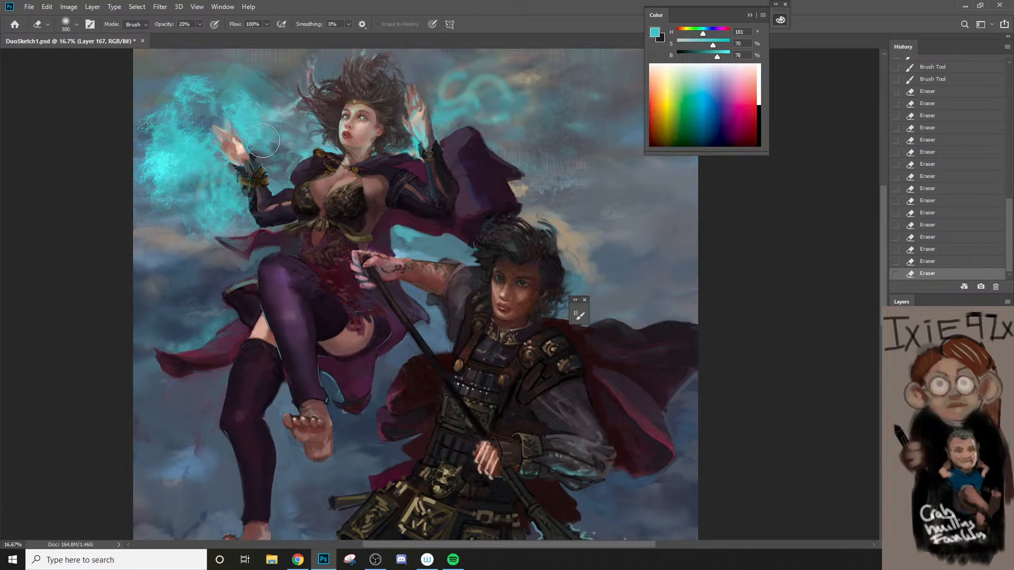
Step: Paint cyan splash strokes between the raised hand and the sorceress's hair and shoulder
key(b)
drag(271, 109, 295, 88)
drag(288, 139, 302, 168)
Step: Fade the new splash strokes beside the hair with the eraser at 20% opacity
key(e)
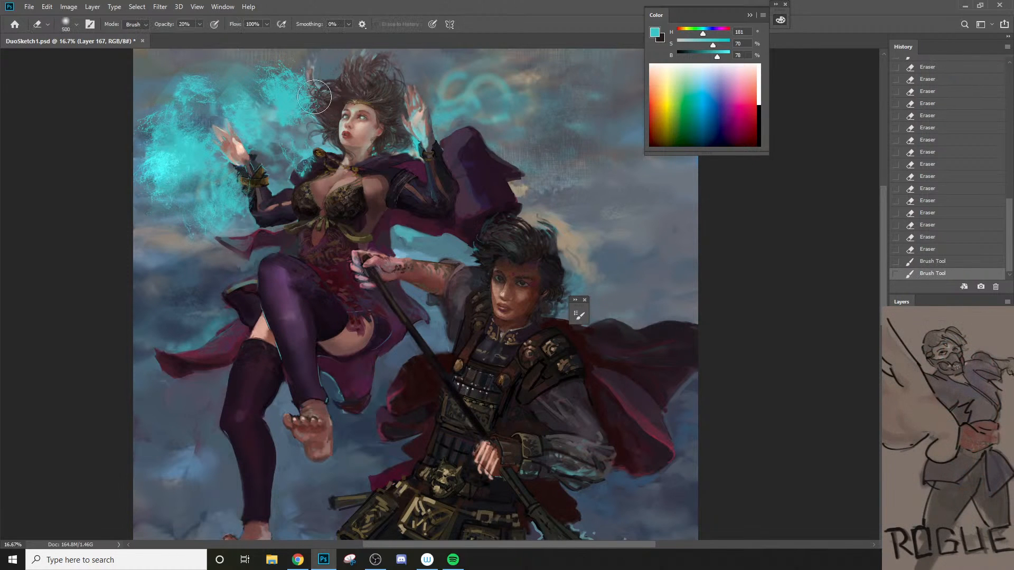
mouse_move(294, 105)
mouse_down()
mouse_move(288, 133)
mouse_move(327, 130)
mouse_move(283, 146)
mouse_up()
drag(291, 115, 276, 132)
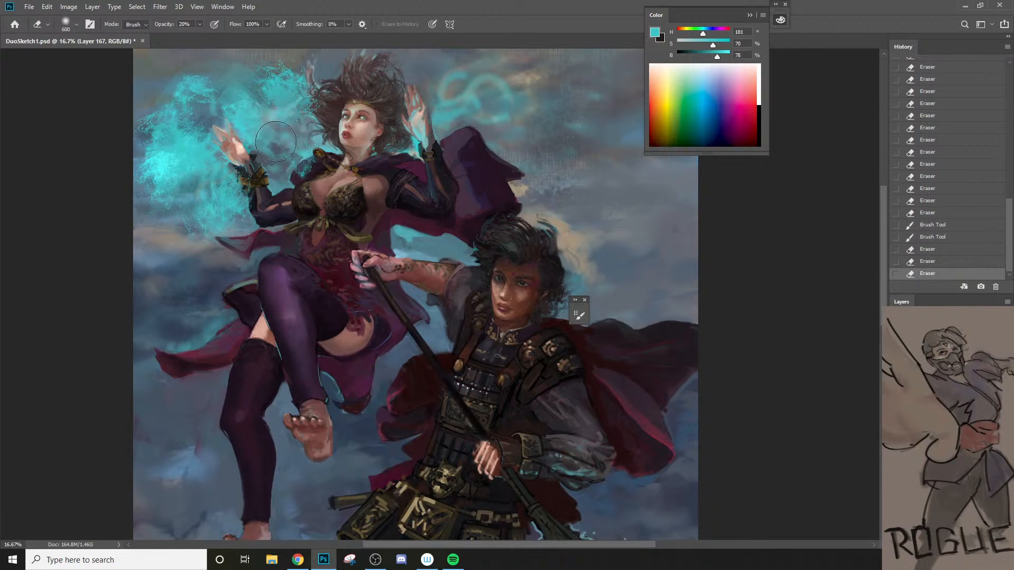
drag(283, 97, 301, 76)
mouse_move(283, 79)
mouse_down()
mouse_move(297, 73)
mouse_move(279, 84)
mouse_up()
mouse_move(275, 132)
mouse_down()
mouse_move(253, 105)
mouse_move(292, 141)
mouse_up()
Step: Paint cyan splash texture over the rune beside the sorceress's other hand with an 800 px brush
mouse_move(436, 95)
mouse_down()
mouse_move(433, 103)
mouse_move(494, 92)
mouse_move(523, 100)
mouse_up()
key(b)
drag(507, 106, 550, 143)
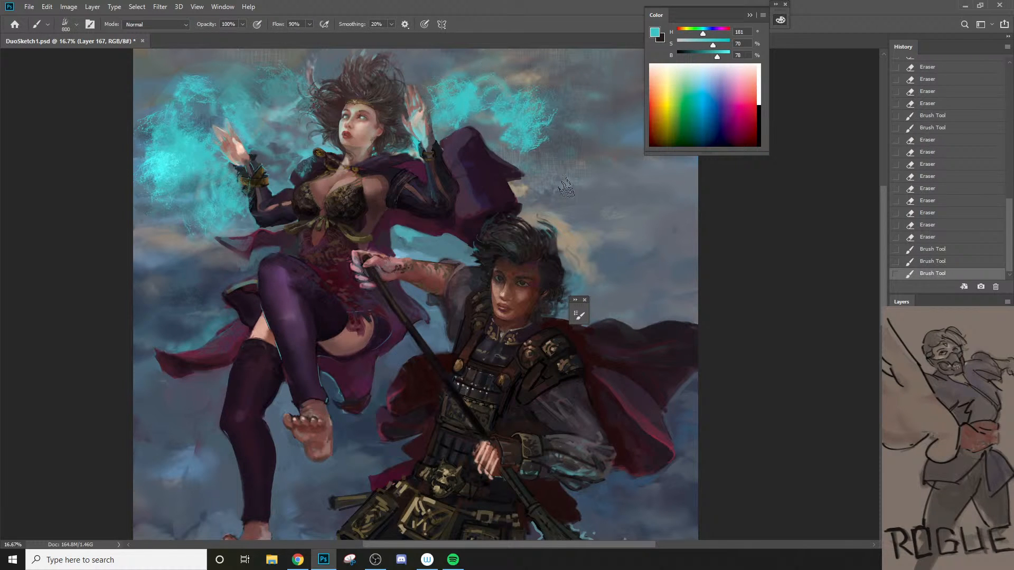
Step: Choose the Flames - 1 brush, enlarge it to 600 px, and paint cyan flames beside the hair and below the hand
right_click(503, 191)
click(570, 364)
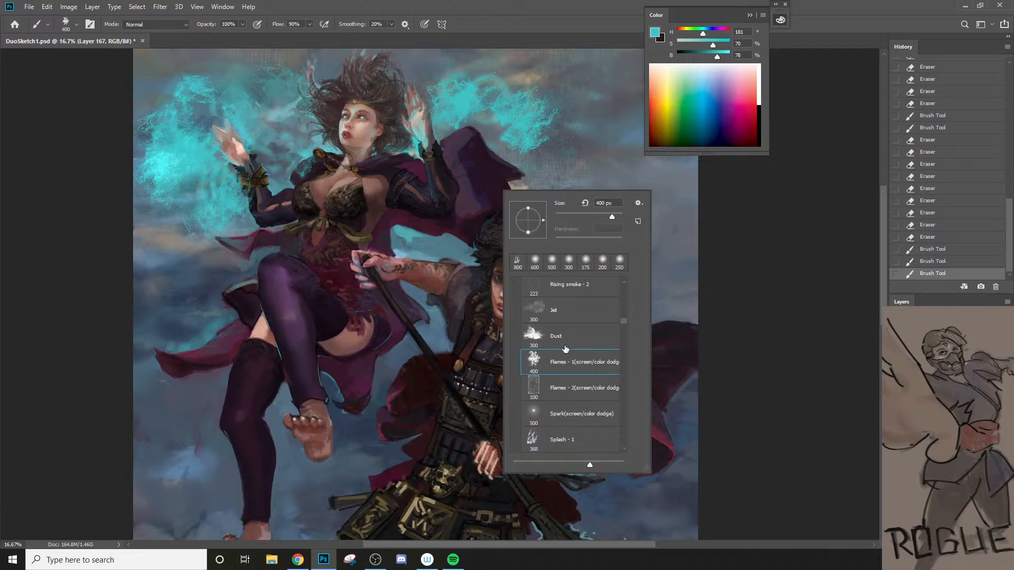
drag(285, 128, 287, 151)
key(bracketright)
key(bracketright)
drag(266, 97, 249, 84)
drag(187, 180, 172, 183)
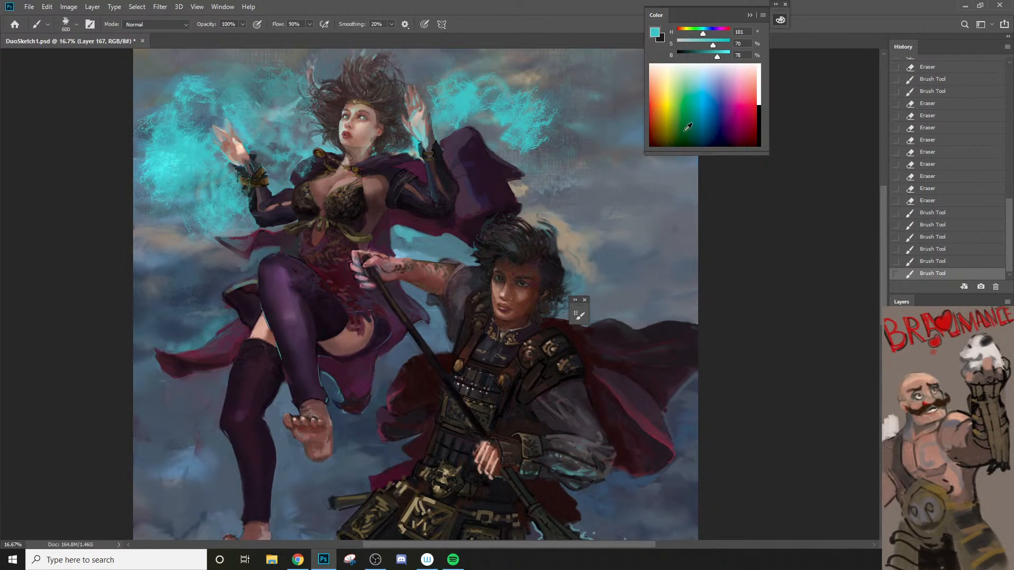
Step: Paint yellow-green accents in the flames beside the wrist, lower the color's saturation to 42%, and add more near the hair
click(670, 117)
drag(221, 155, 212, 168)
mouse_move(212, 164)
mouse_down()
mouse_move(200, 189)
mouse_move(170, 157)
mouse_up()
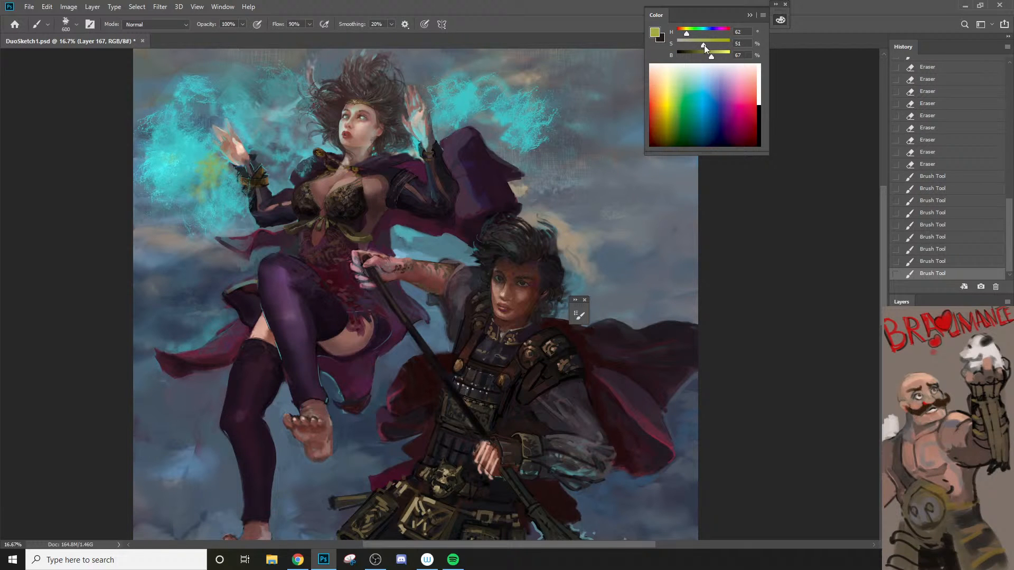
drag(704, 45, 699, 45)
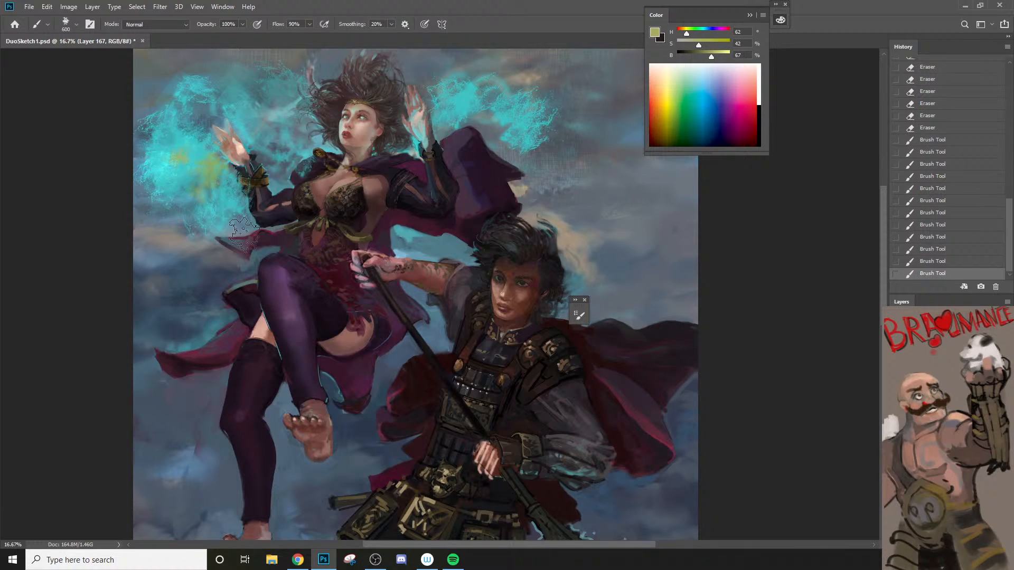
mouse_move(293, 156)
mouse_down()
mouse_move(272, 116)
mouse_move(315, 130)
mouse_up()
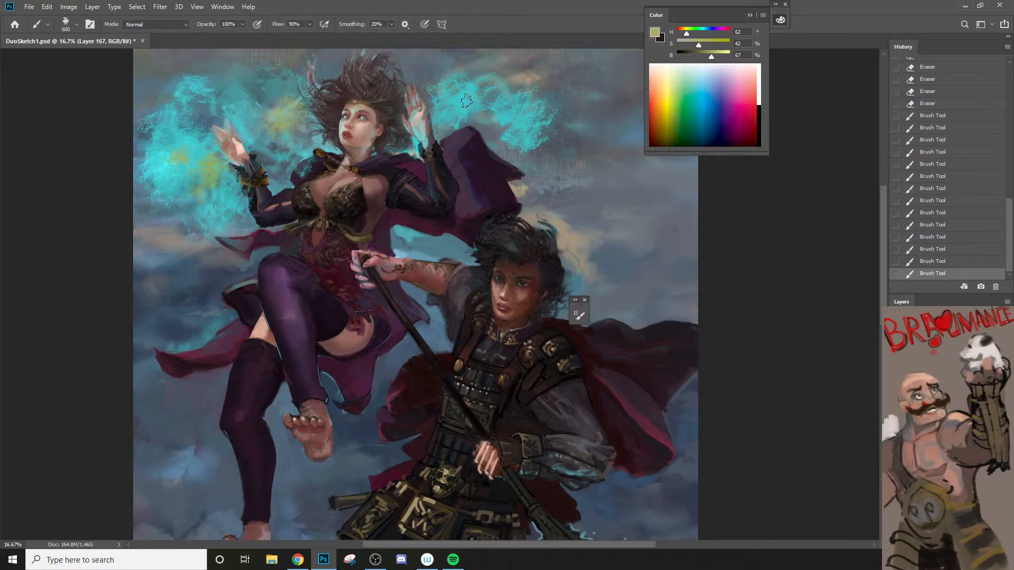
Step: Choose the Splash - 3 brush and paint yellow-green texture along the lower edge of the flames and beside the hand
right_click(474, 270)
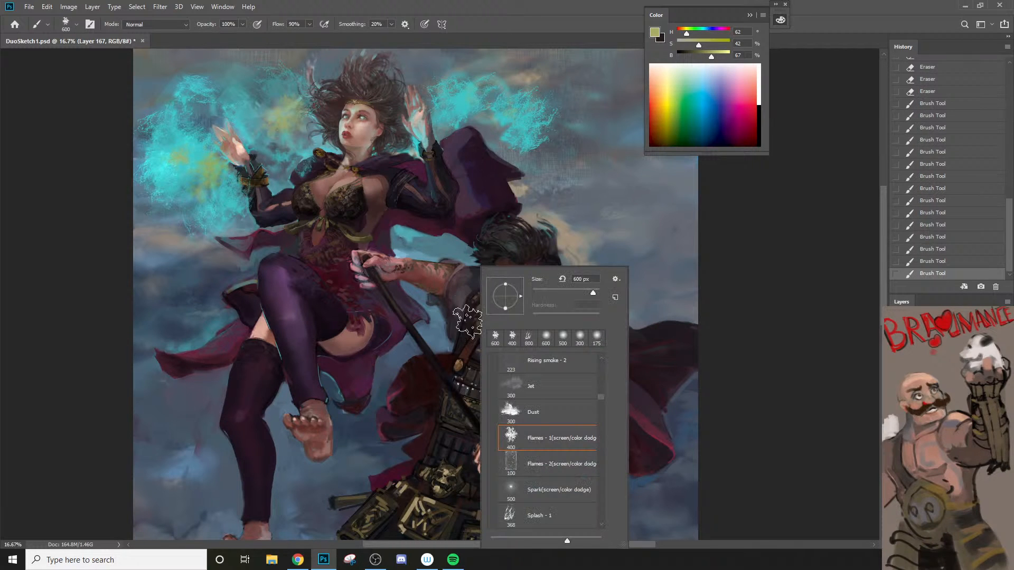
click(601, 525)
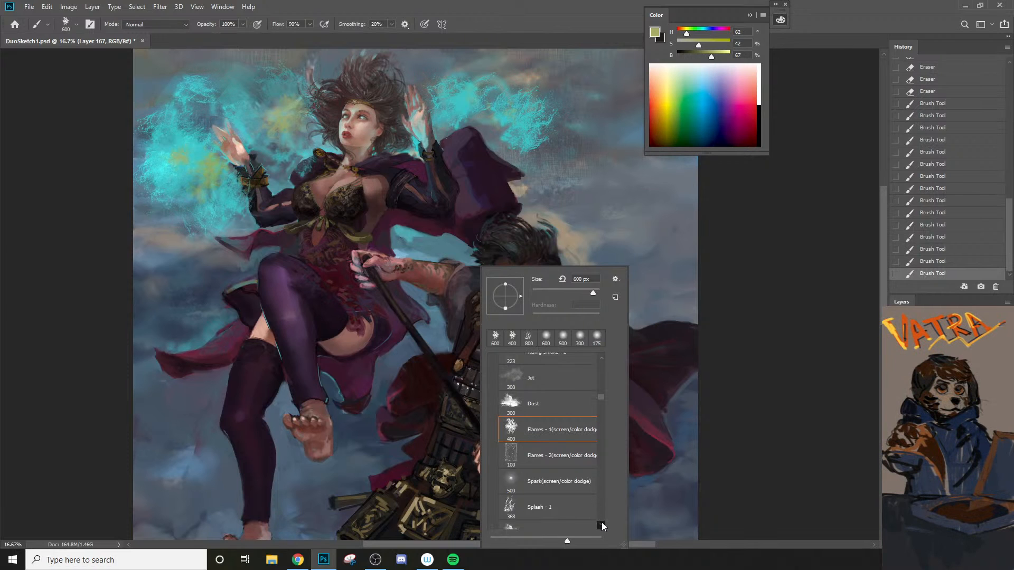
click(602, 525)
scroll(601, 526, down, 3)
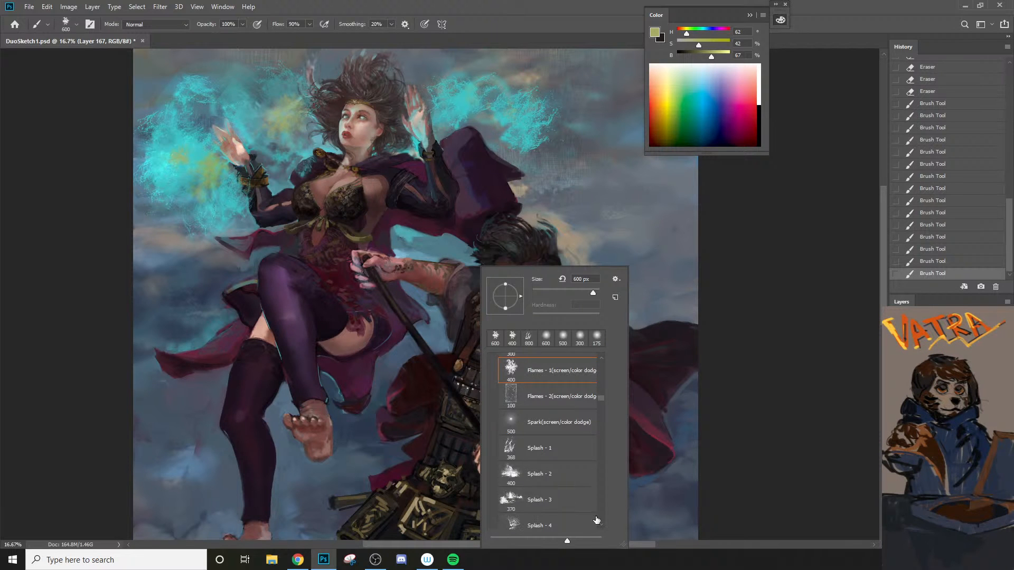
click(574, 502)
drag(143, 218, 245, 216)
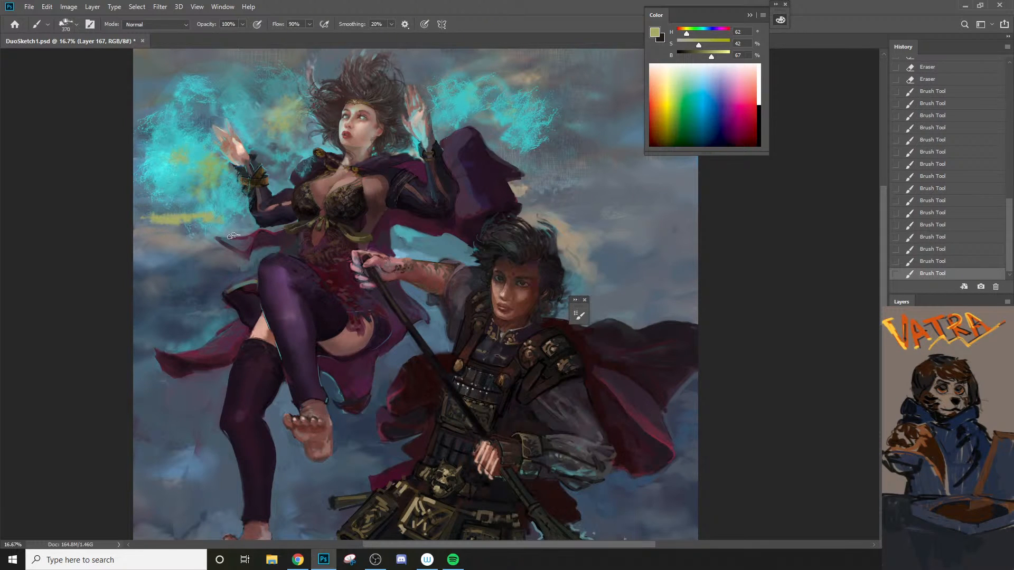
alt+click(177, 176)
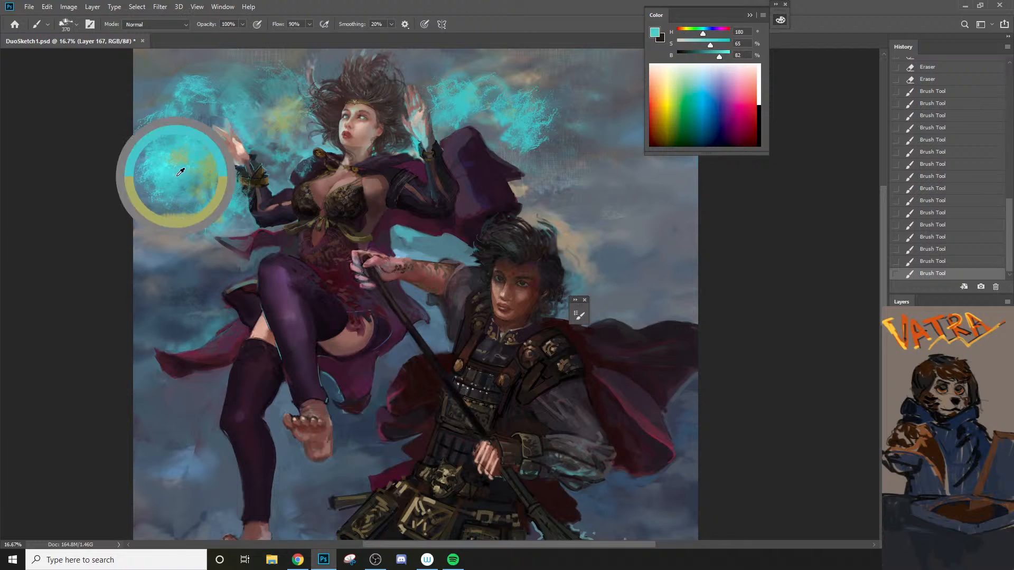
Step: Sample a dark blue from the clouds, enlarge the brush to 800 px, and paint dark splashes through the flames around the hand
alt+click(198, 306)
key(bracketright)
key(bracketright)
key(bracketright)
mouse_move(209, 218)
mouse_down()
mouse_move(193, 196)
mouse_move(151, 131)
mouse_move(220, 190)
mouse_move(198, 168)
mouse_up()
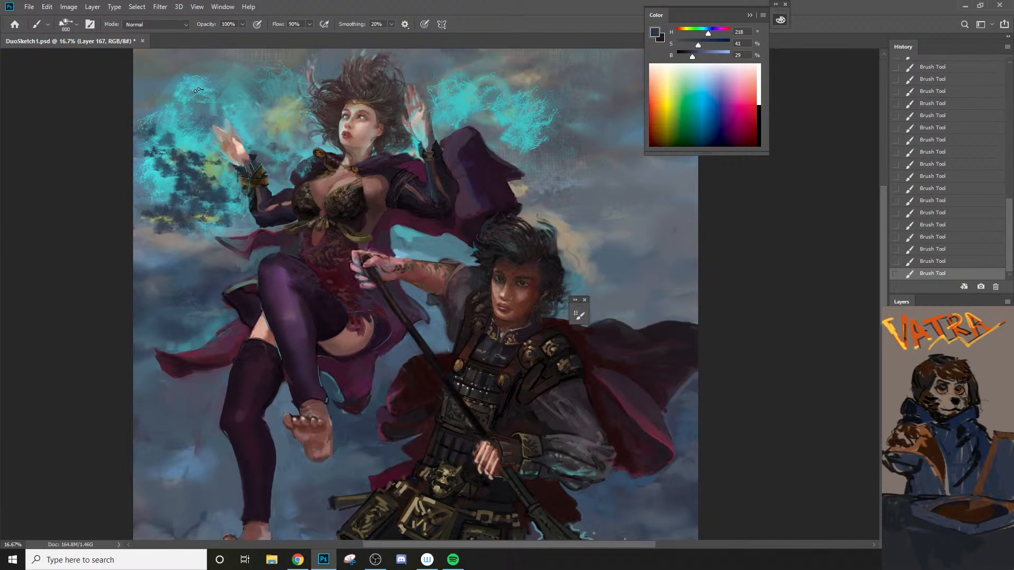
mouse_move(232, 101)
mouse_down()
mouse_move(247, 123)
mouse_move(268, 136)
mouse_move(278, 112)
mouse_up()
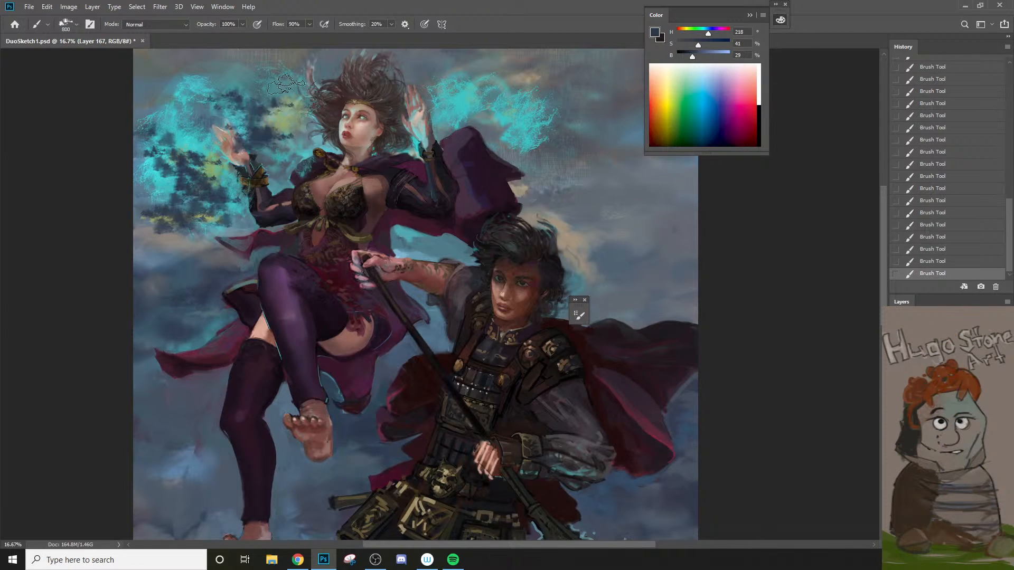
Step: Clear the dark splashes off the raised hand with the eraser at 90% opacity, undoing one stroke and reducing it to 250 px
key(e)
mouse_move(248, 159)
mouse_down()
mouse_move(227, 140)
mouse_move(273, 216)
mouse_move(258, 245)
mouse_move(232, 195)
mouse_move(233, 147)
mouse_move(219, 136)
mouse_move(254, 206)
mouse_up()
key(ctrl+z)
key(bracketleft)
key(bracketleft)
key(bracketleft)
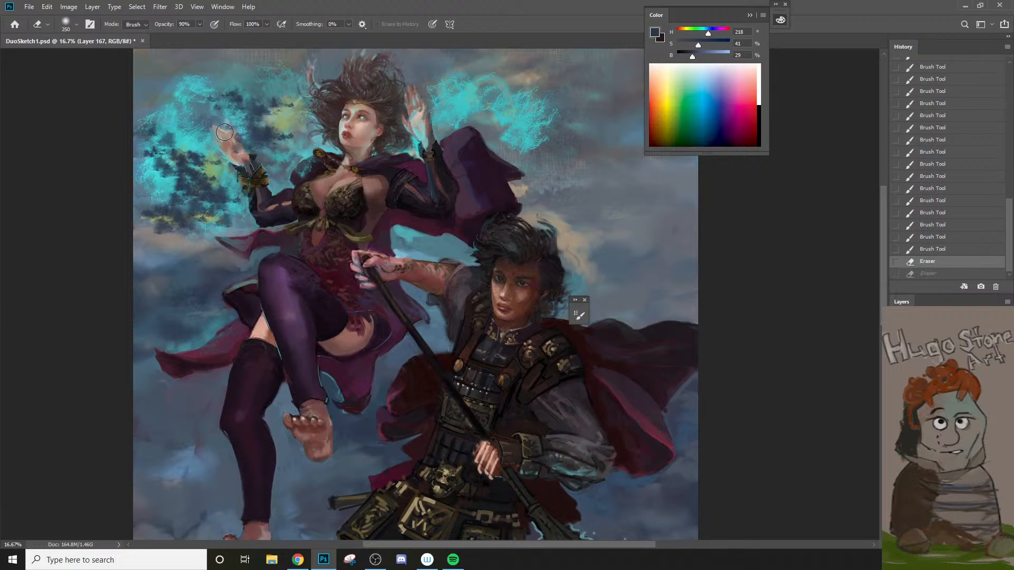
drag(227, 133, 248, 160)
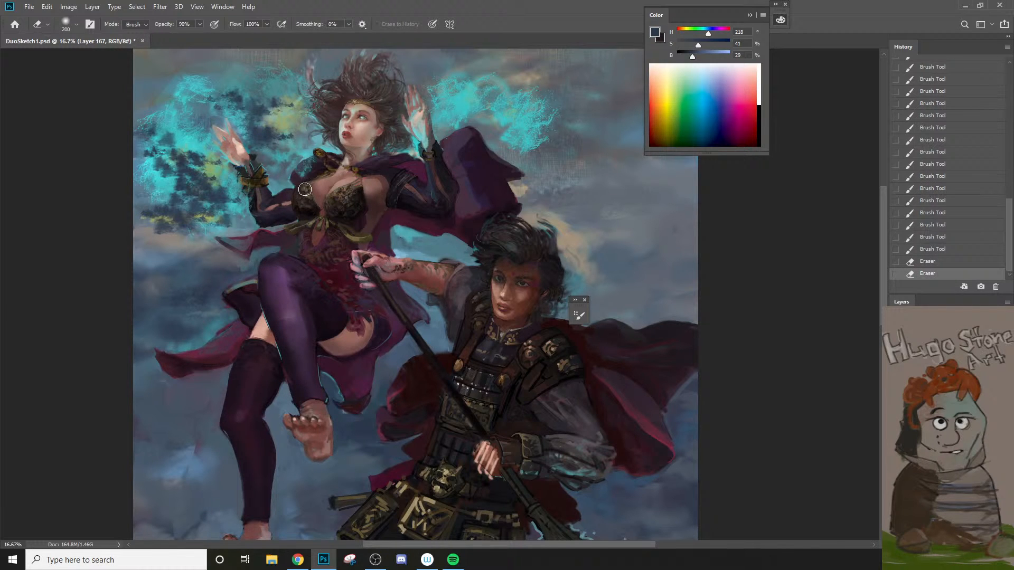
Step: Erase parts of the dark and yellow texture in the flames and beside the hair, undoing one stroke
mouse_move(204, 139)
mouse_down()
mouse_move(236, 192)
mouse_move(232, 235)
mouse_move(216, 167)
mouse_move(226, 217)
mouse_move(174, 184)
mouse_up()
key(bracketleft)
key(ctrl+z)
key(bracketleft)
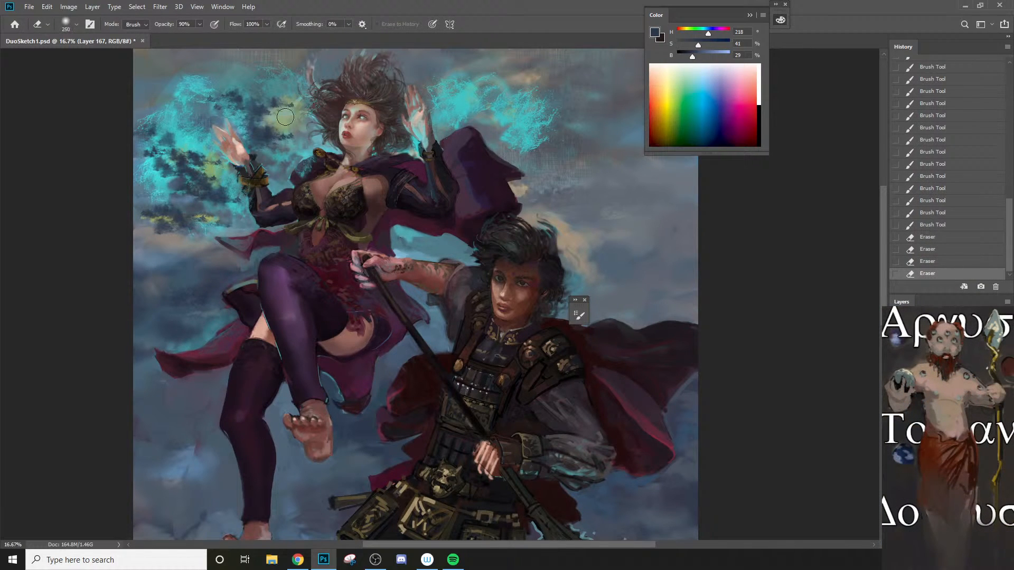
drag(288, 105, 285, 139)
drag(272, 87, 269, 138)
mouse_move(293, 94)
mouse_down()
mouse_move(295, 136)
mouse_move(285, 135)
mouse_move(284, 88)
mouse_up()
Step: Sample a muted gray-blue, reduce the splash brush to 400 px, and paint over the texture between the hand and hair
key(b)
alt+click(280, 105)
key(bracketleft)
key(bracketleft)
key(bracketleft)
key(bracketleft)
key(bracketleft)
drag(284, 88, 282, 64)
drag(281, 125, 252, 103)
drag(247, 107, 255, 145)
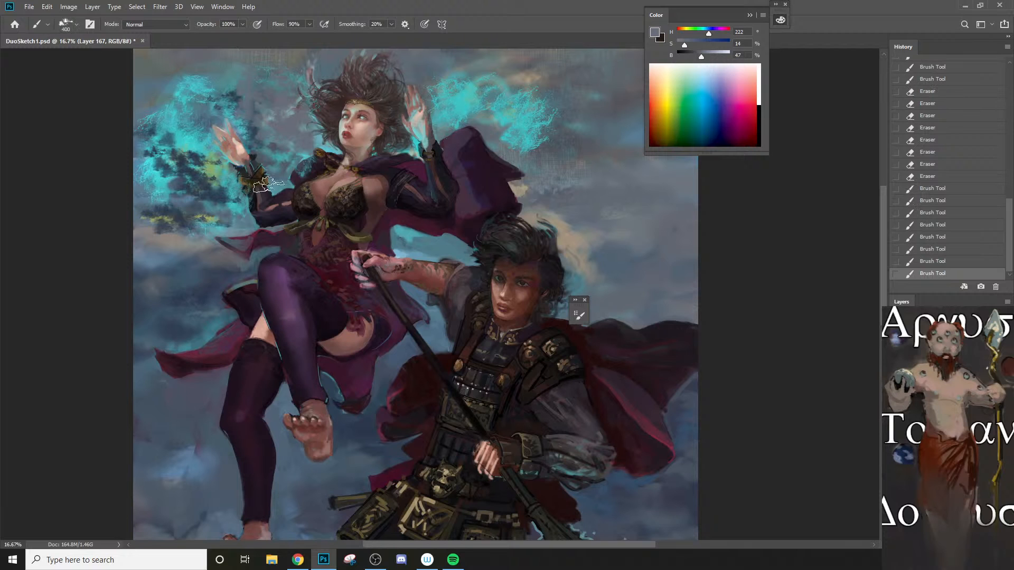
Step: Paint a gray-blue stroke beside the hair, sample a light cyan, and undo the test stroke made with it
drag(288, 102, 292, 87)
alt+click(329, 132)
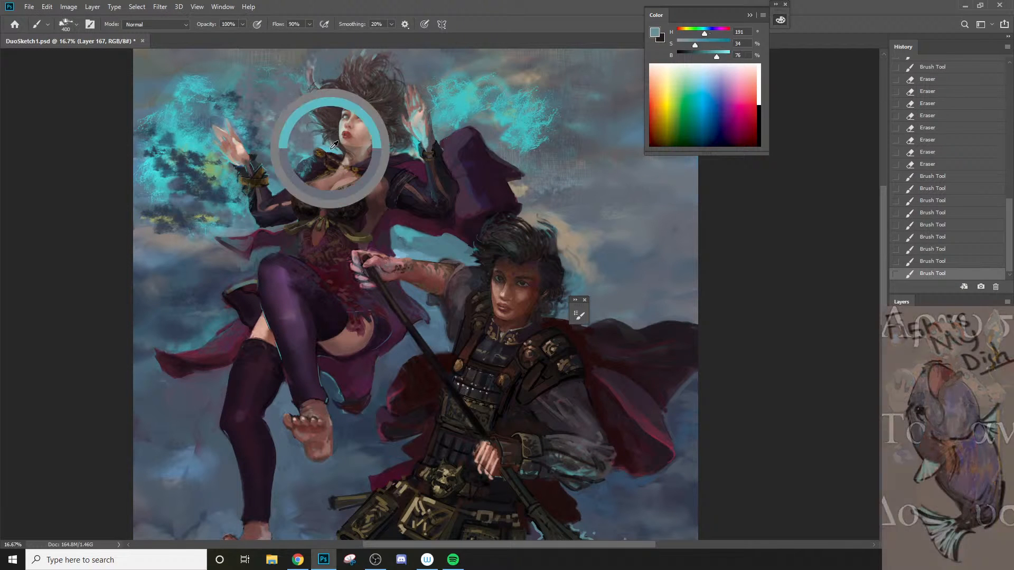
drag(312, 142, 299, 102)
key(ctrl+z)
Step: Set the brush to 20% opacity and the Overlay blend mode
key(2)
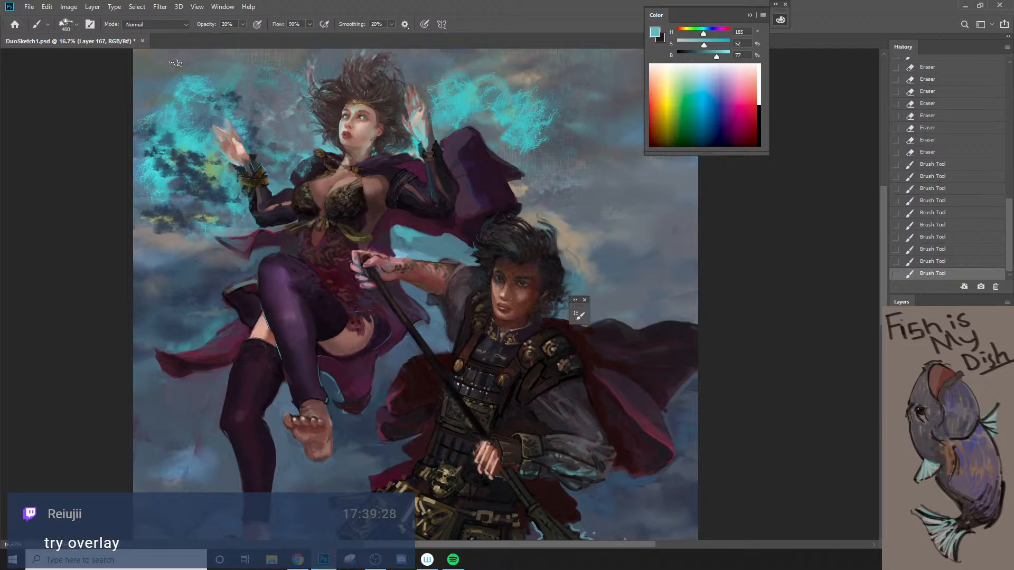
click(168, 24)
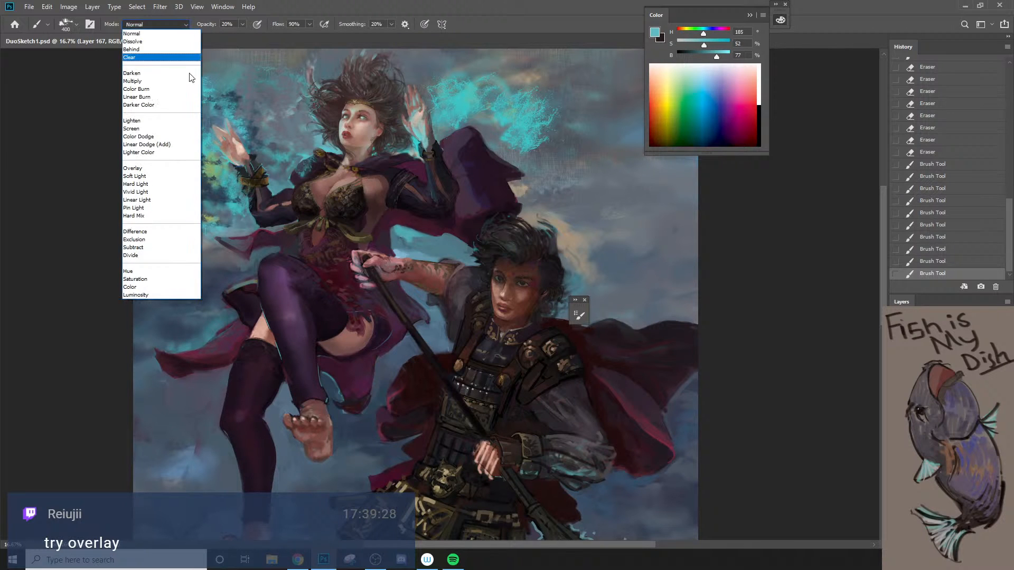
click(164, 168)
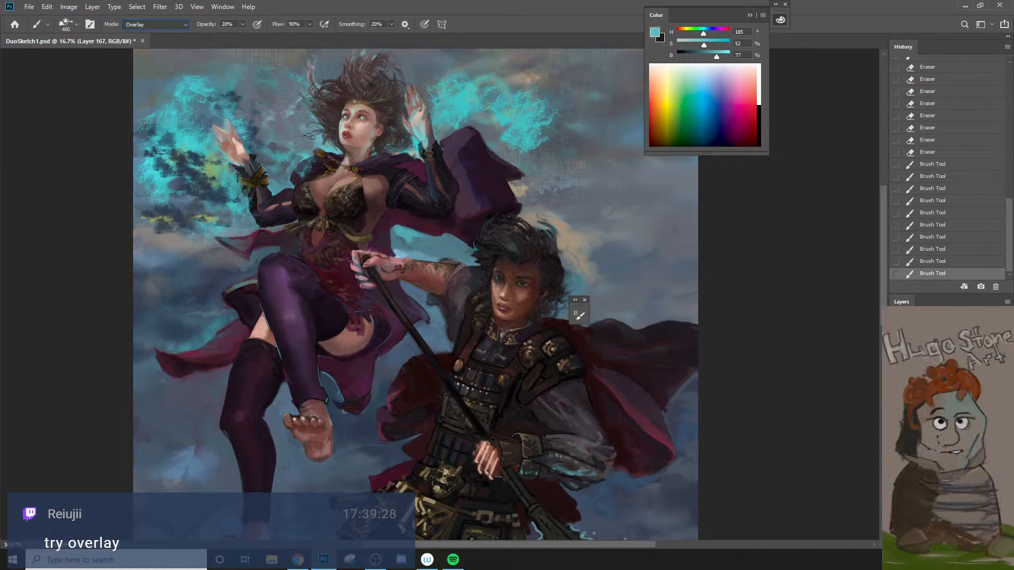
Step: Enlarge the splash brush to 900 px and paint faint cyan over the flames from the hair to around her right hand
key(])
key(])
key(])
drag(309, 108, 293, 159)
drag(274, 139, 254, 102)
mouse_move(212, 119)
mouse_down()
mouse_move(185, 137)
mouse_move(172, 179)
mouse_move(177, 216)
mouse_up()
key(])
key(])
drag(223, 87, 264, 142)
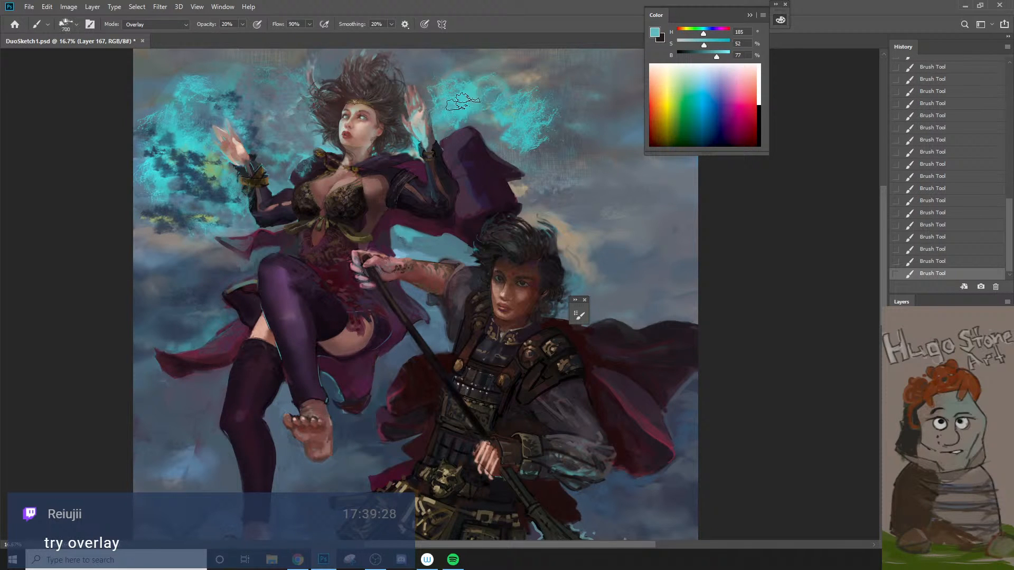
Step: Switch to the Splash - 4 brush and enlarge it to 900 px
key(bracketleft)
key(bracketleft)
right_click(305, 207)
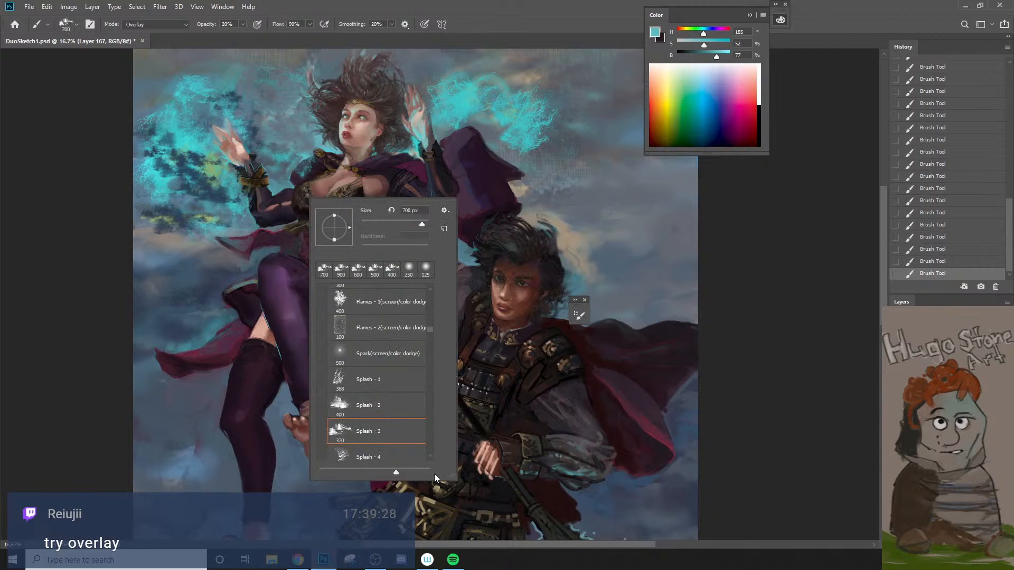
click(431, 456)
click(404, 441)
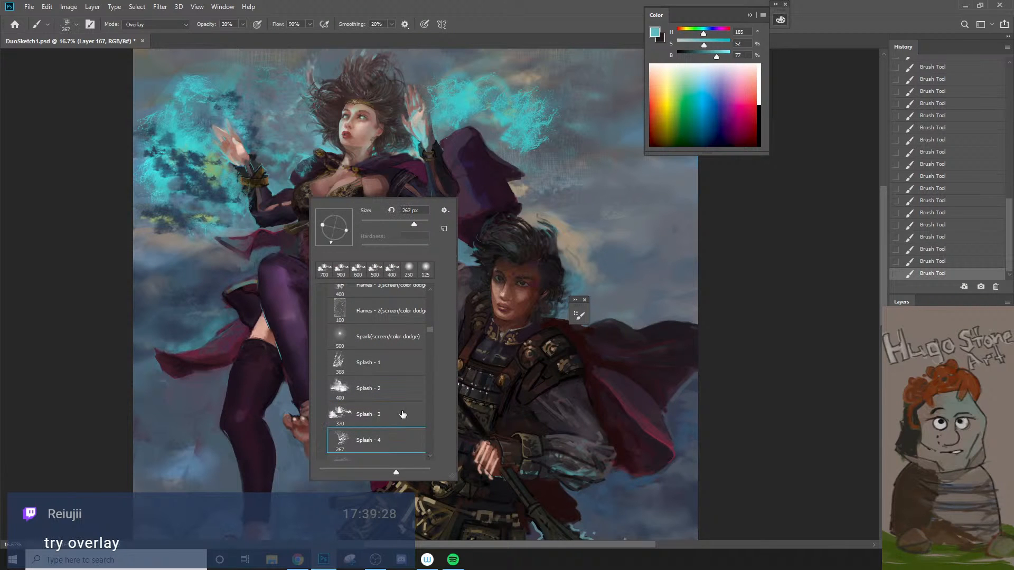
click(284, 118)
key(bracketright)
key(bracketright)
key(bracketright)
key(bracketright)
key(bracketright)
key(bracketright)
key(bracketright)
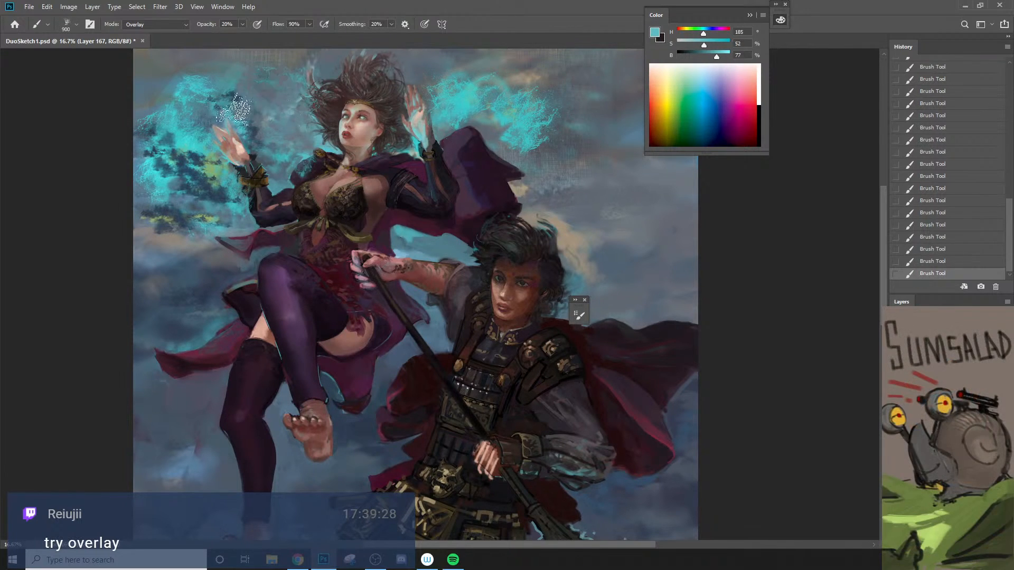
Step: Sample a muted gray below the flames, paint splashes over their lower part, and sample a dark blue at 100% opacity
alt+click(177, 233)
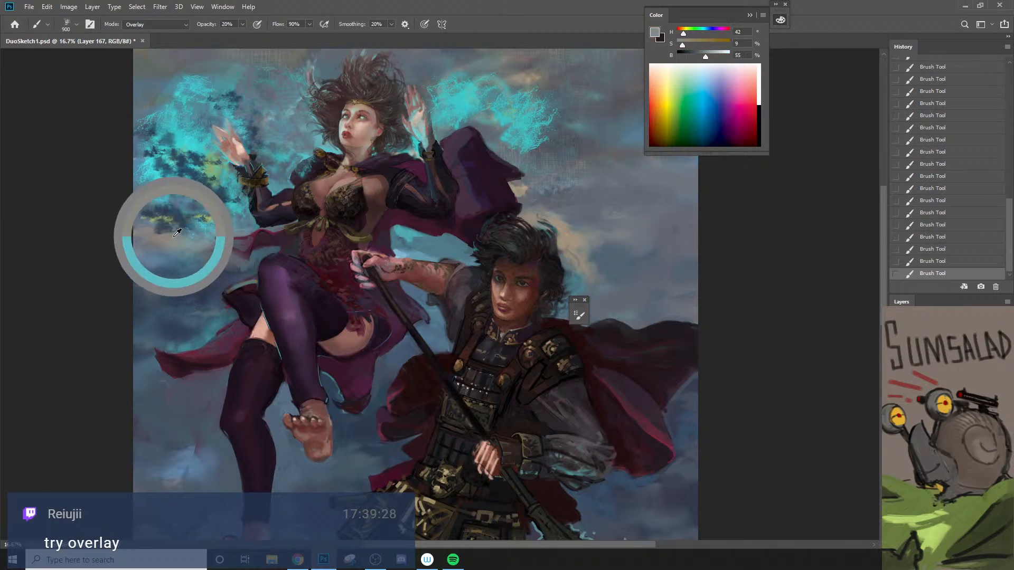
mouse_move(195, 219)
mouse_down()
mouse_move(206, 235)
mouse_move(189, 252)
mouse_up()
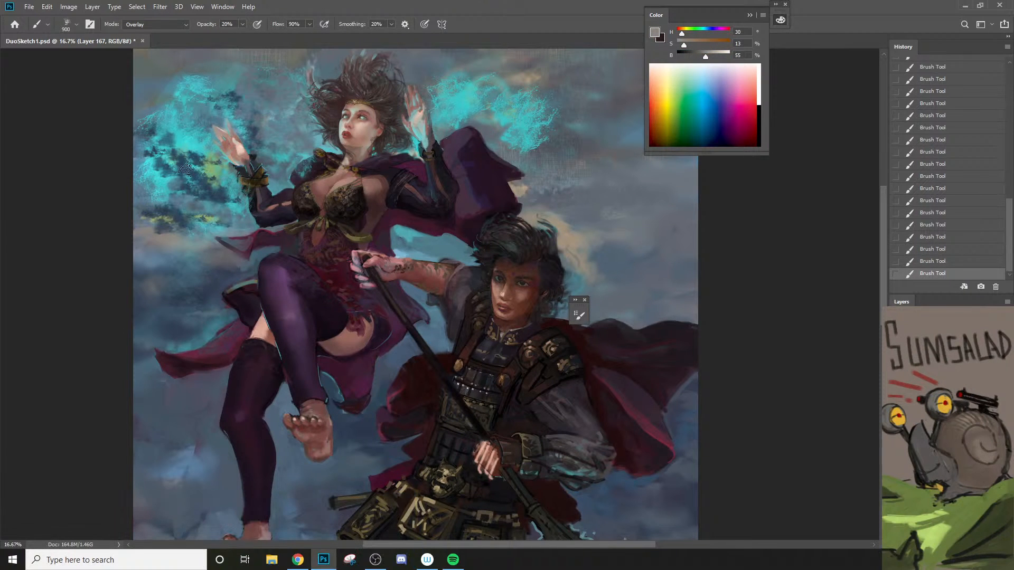
mouse_move(194, 179)
mouse_down()
mouse_move(191, 242)
mouse_move(180, 137)
mouse_move(153, 217)
mouse_move(153, 129)
mouse_move(139, 180)
mouse_move(151, 112)
mouse_up()
mouse_move(190, 252)
mouse_down()
mouse_move(192, 215)
mouse_move(188, 277)
mouse_move(193, 243)
mouse_up()
alt+click(181, 217)
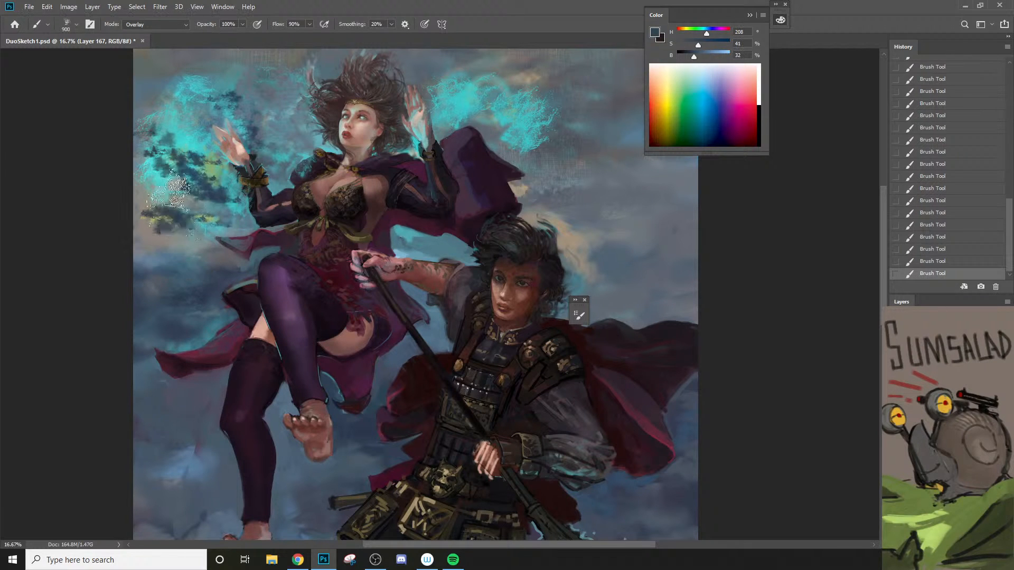
Step: Set the paint color to pale cyan #b4f2f5, reduce the brush to 600 px, and paint bright splashes over the flames beside her right hand
alt+click(189, 123)
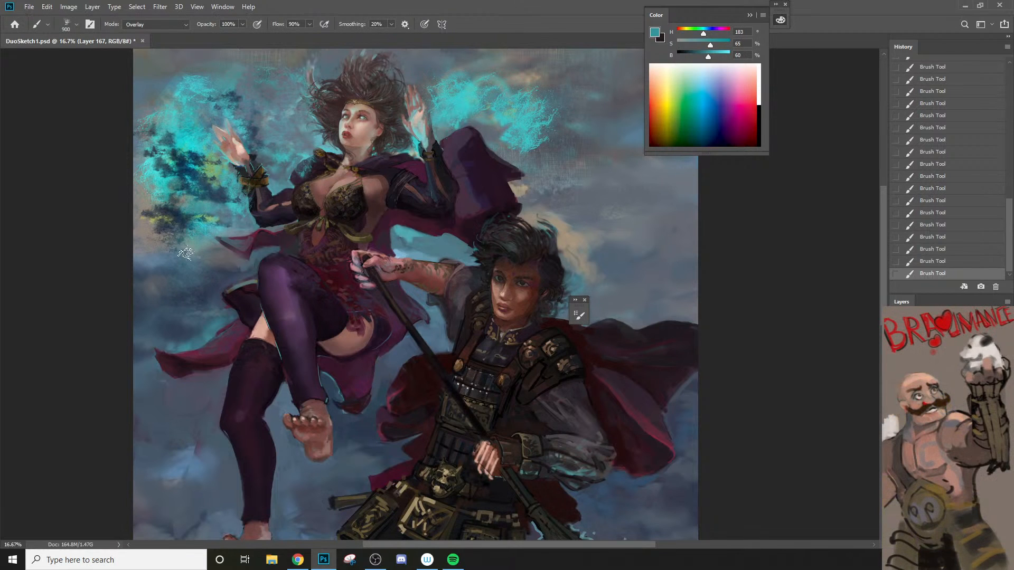
key(n)
click(599, 153)
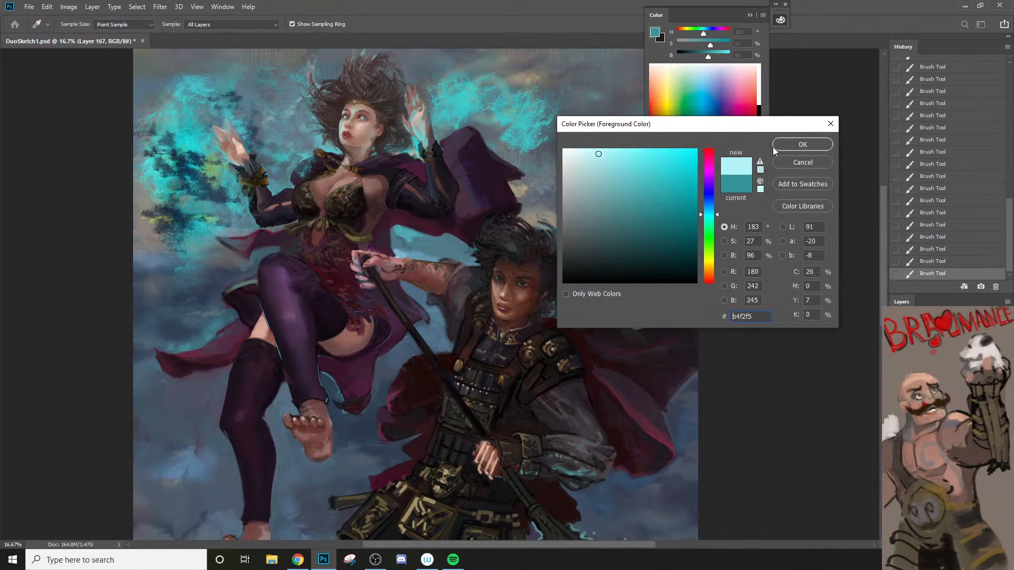
key(Return)
key(bracketleft)
key(bracketleft)
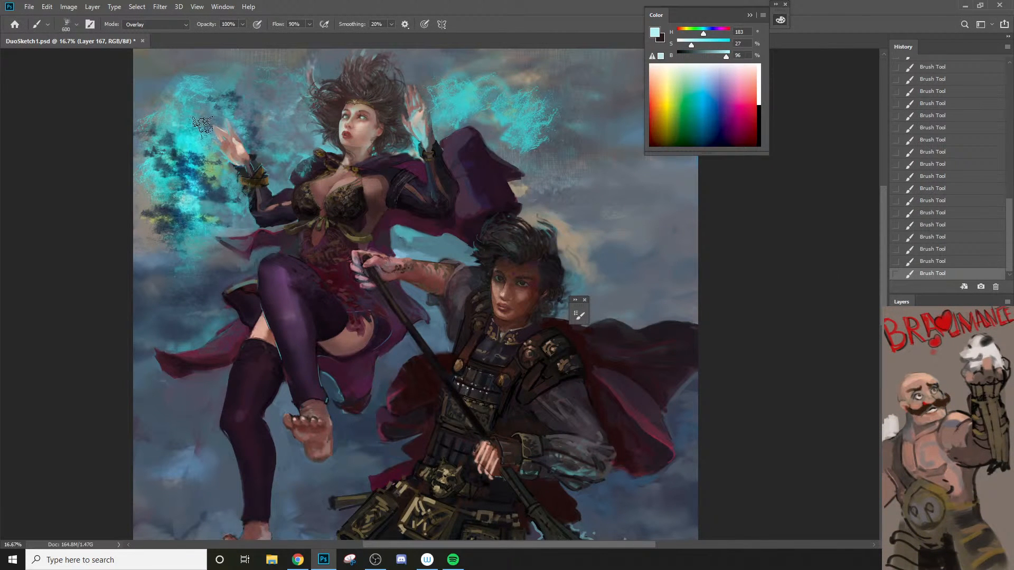
mouse_move(206, 110)
mouse_down()
mouse_move(206, 233)
mouse_move(216, 185)
mouse_up()
mouse_move(181, 78)
mouse_down()
mouse_move(171, 240)
mouse_move(154, 233)
mouse_move(150, 139)
mouse_up()
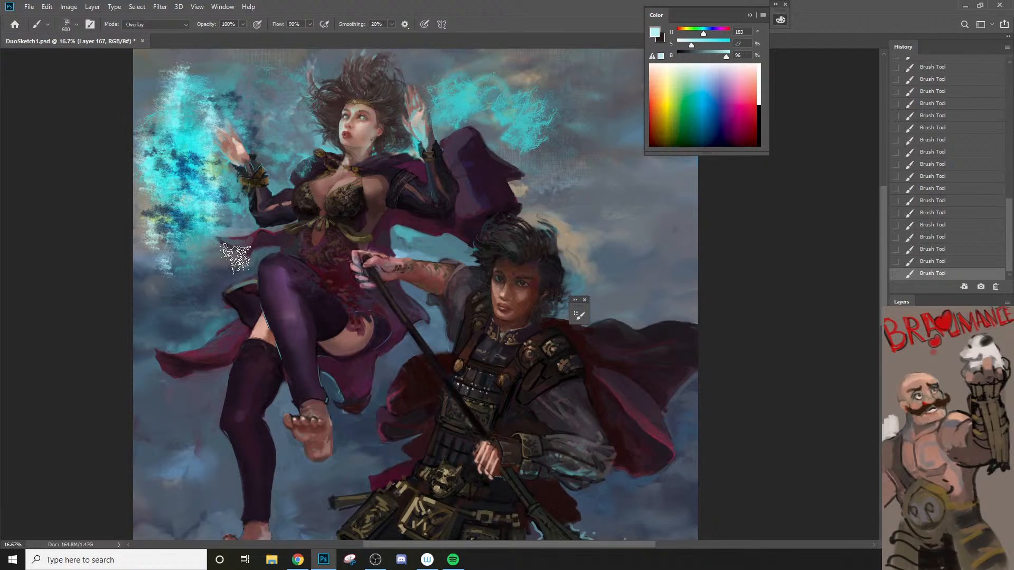
Step: Switch to the Mixer Brush with the Spark(screen/color dodge) tip and load it with the cyan flame texture
key(shift+b)
right_click(185, 166)
click(268, 326)
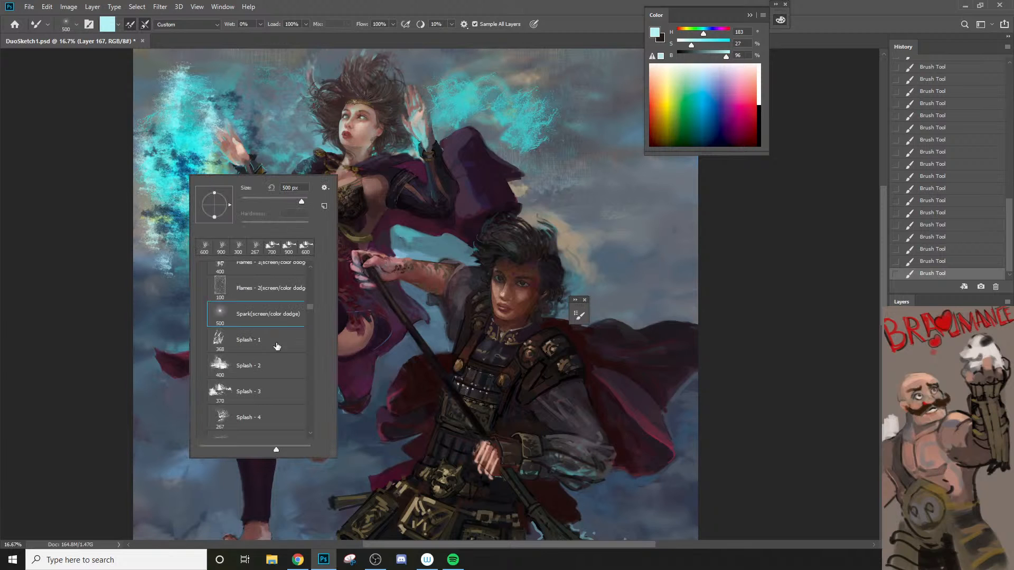
alt+right_click(187, 164)
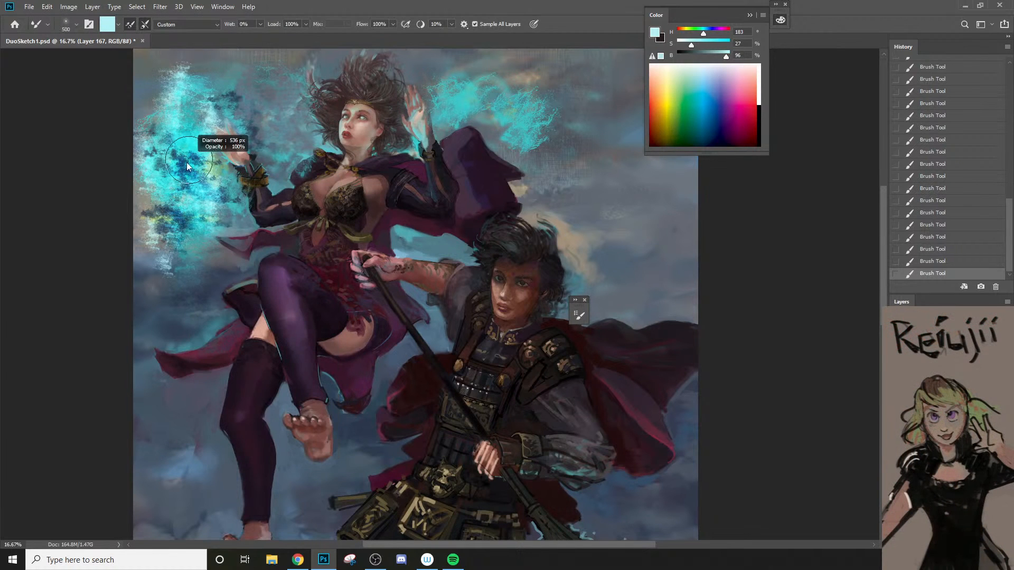
alt+right_click(188, 165)
alt+click(189, 177)
Step: Stamp the loaded cyan texture through the lower flames and between her right hand and hair
mouse_move(188, 177)
mouse_down()
mouse_move(219, 229)
mouse_move(175, 254)
mouse_up()
drag(177, 248, 169, 210)
click(263, 98)
click(275, 111)
click(284, 137)
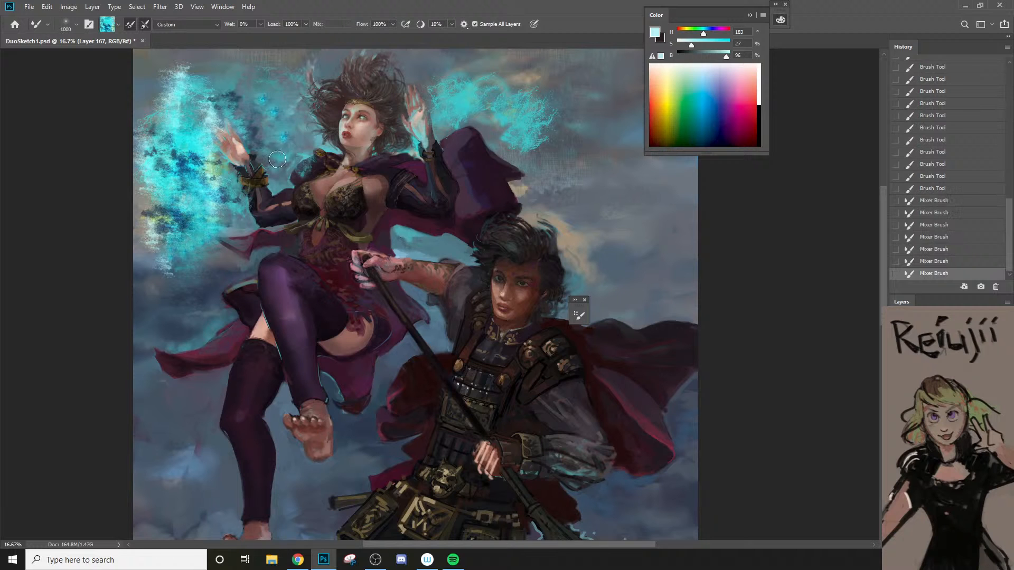
click(278, 159)
click(266, 128)
Step: Enlarge the Mixer Brush and sweep cyan texture through the flames beside her left hand
key(bracketright)
key(bracketright)
key(bracketright)
Step: Erase broad parts of the flames beside her left hand with a 500 px eraser
key(bracketright)
key(bracketright)
mouse_move(438, 93)
mouse_down()
mouse_move(491, 87)
mouse_move(554, 112)
mouse_move(475, 73)
mouse_move(565, 105)
mouse_move(532, 97)
mouse_up()
key(e)
key(bracketright)
key(bracketright)
drag(532, 100, 554, 147)
drag(539, 145, 486, 114)
mouse_move(475, 124)
mouse_down()
mouse_move(483, 112)
mouse_move(545, 103)
mouse_move(523, 117)
mouse_up()
drag(475, 79, 449, 106)
drag(467, 61, 438, 95)
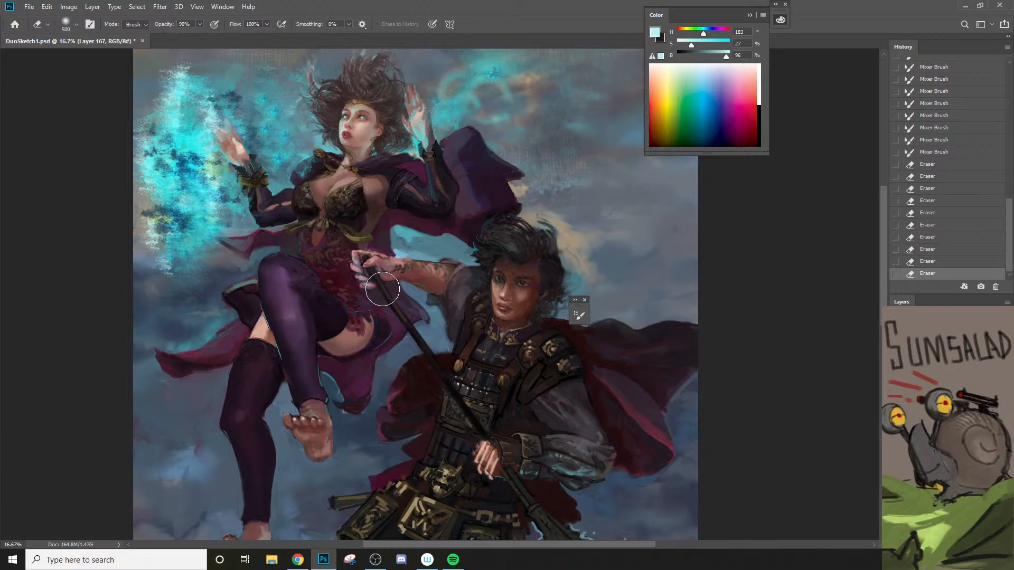
Step: Erase the flames below her right hand, reducing the eraser to 400 px for the lower remnants
mouse_move(247, 187)
mouse_down()
mouse_move(191, 138)
mouse_move(213, 109)
mouse_move(233, 131)
mouse_move(254, 202)
mouse_move(228, 225)
mouse_move(208, 194)
mouse_move(207, 224)
mouse_move(165, 211)
mouse_move(197, 274)
mouse_move(173, 200)
mouse_move(209, 234)
mouse_move(150, 209)
mouse_up()
key(bracketleft)
drag(158, 249, 175, 269)
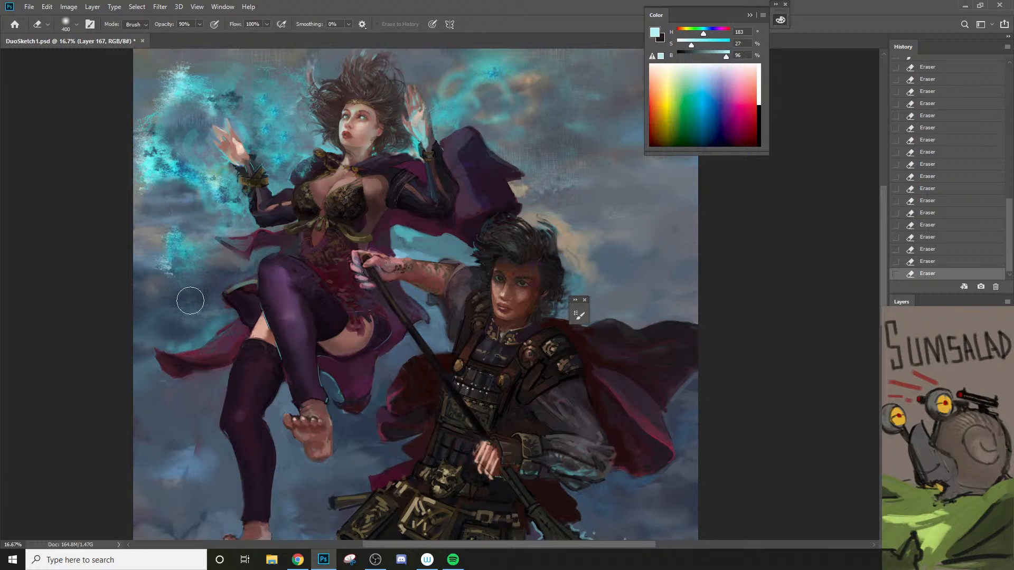
Step: Build a soft cyan glow in the patch below her right hand with the Mixer Brush, undoing one dab and reducing it to 1200 px
key(b)
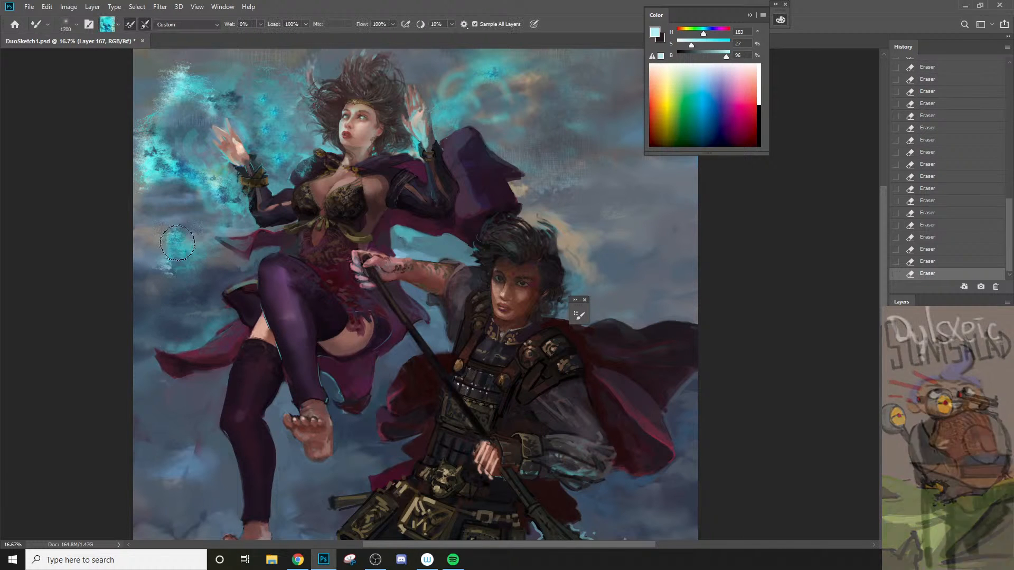
click(166, 243)
key(ctrl+z)
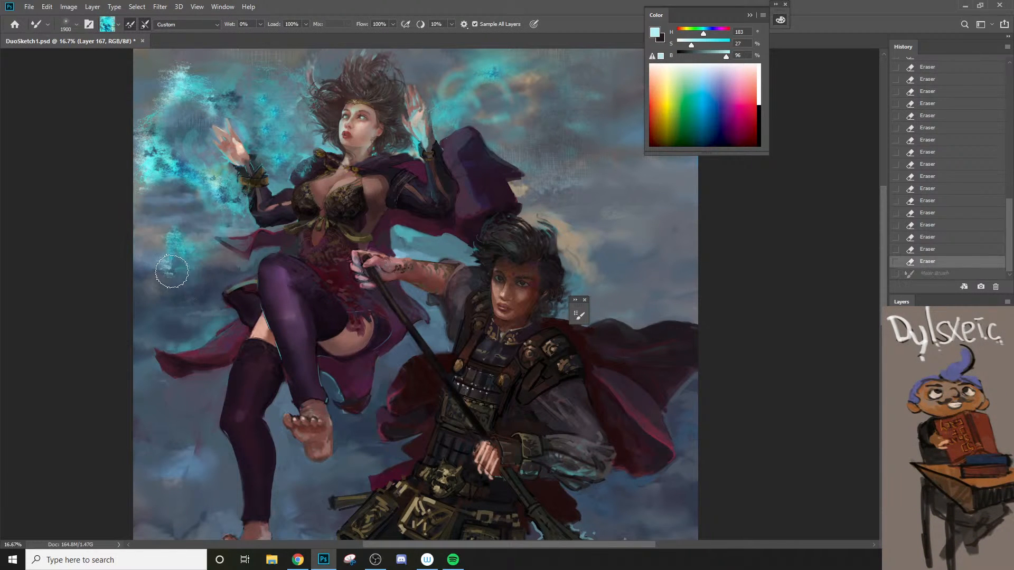
drag(176, 249, 171, 271)
key(bracketleft)
key(bracketleft)
key(bracketleft)
click(212, 284)
click(221, 287)
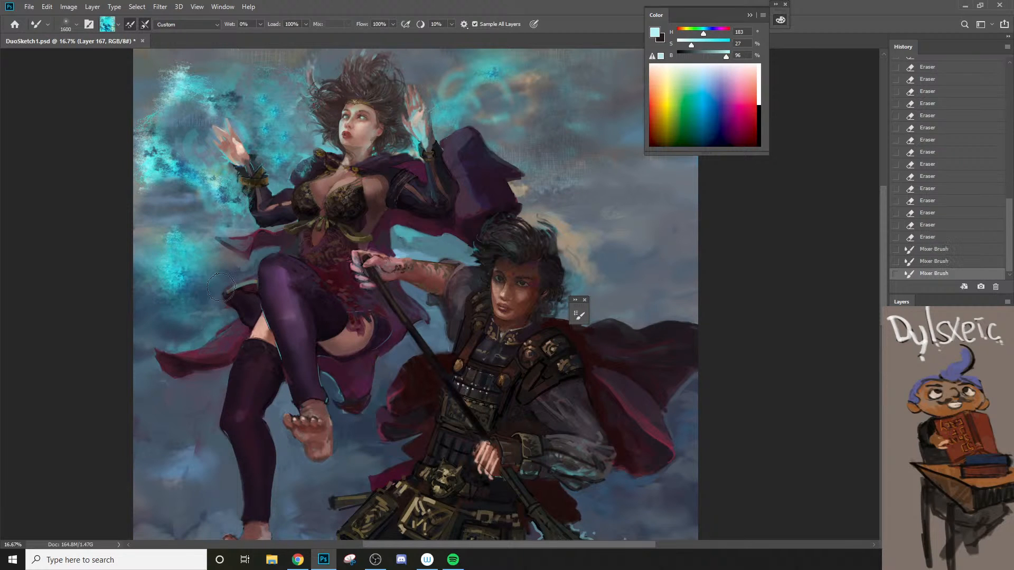
click(178, 273)
key(bracketleft)
click(189, 274)
click(201, 275)
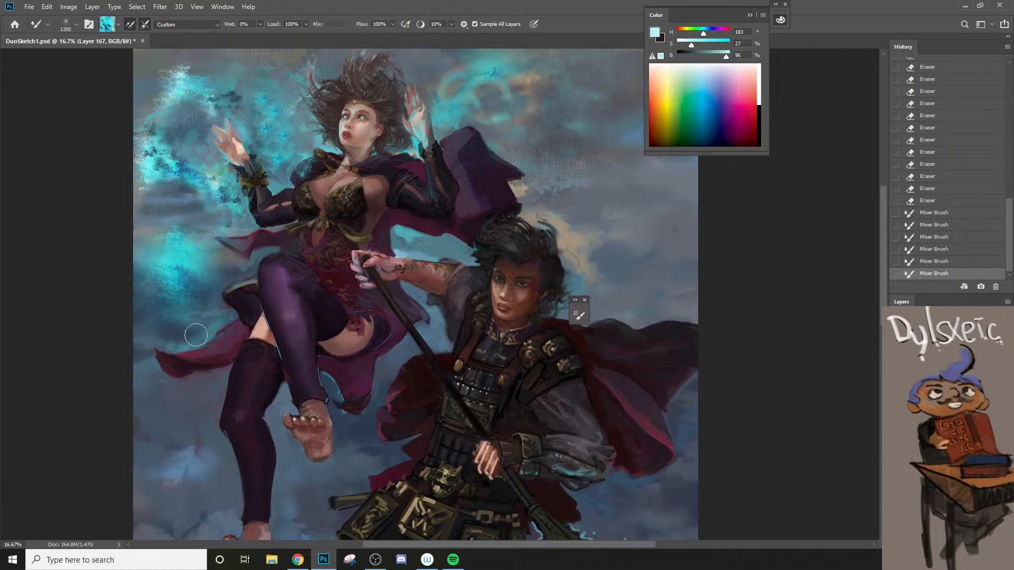
Step: Stamp glowing cyan Mixer Brush dabs into the flames beside her left hand, enlarging the brush to 1700 px
click(480, 106)
click(499, 119)
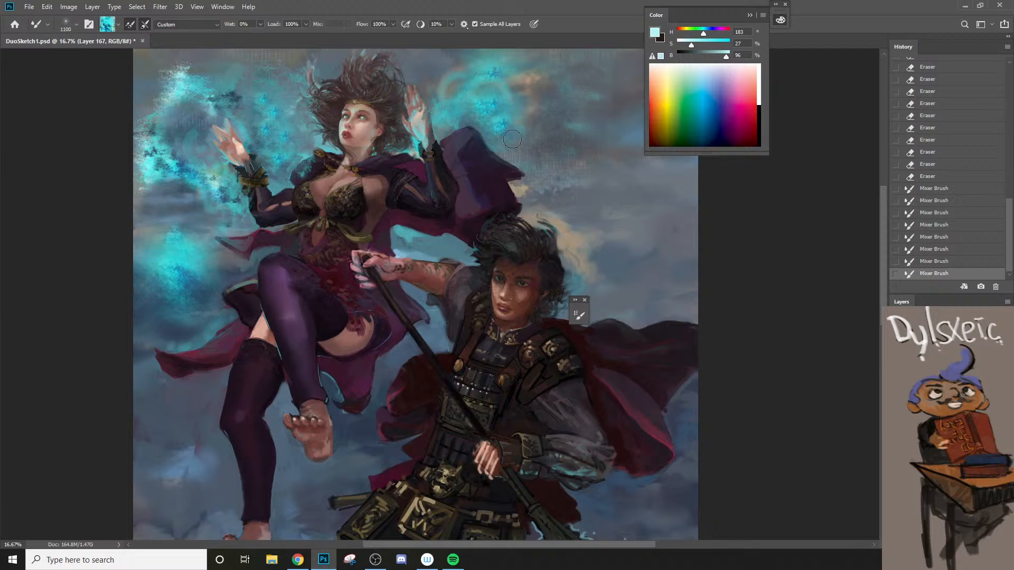
key(bracketleft)
click(492, 104)
click(506, 125)
click(499, 127)
click(497, 112)
click(496, 116)
click(499, 112)
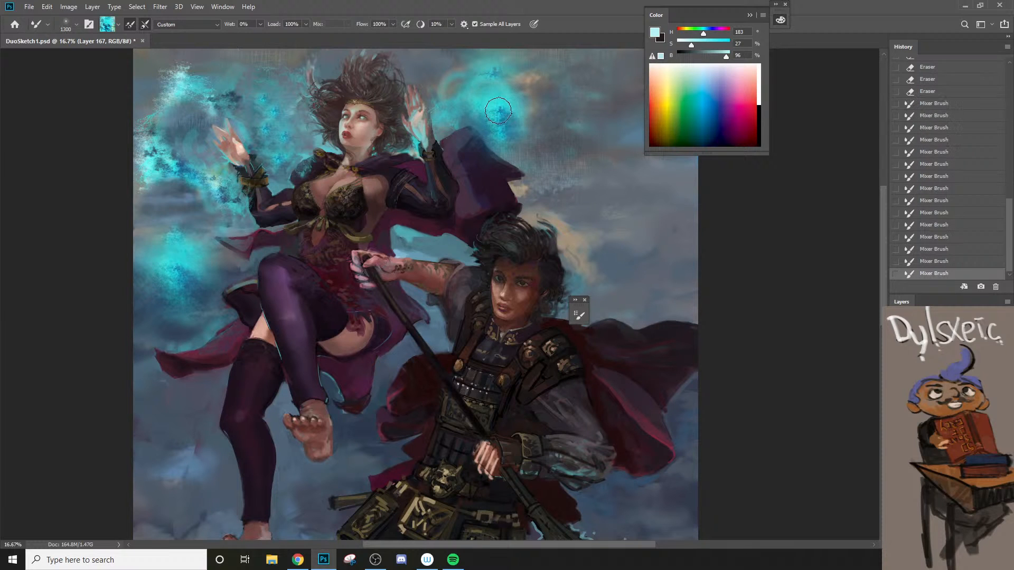
click(498, 111)
click(501, 113)
key(bracketright)
key(bracketright)
key(bracketright)
key(bracketright)
click(506, 115)
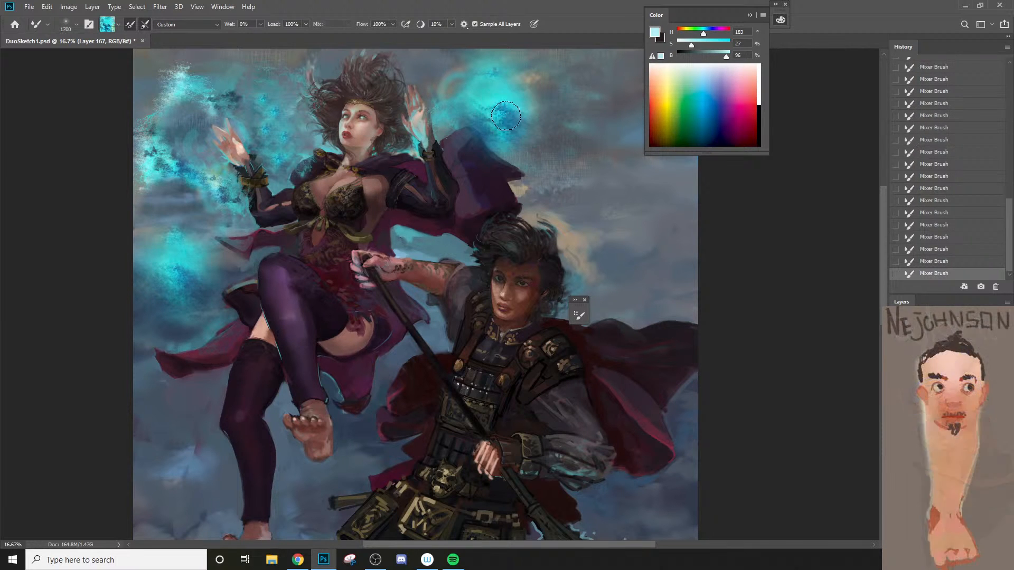
Step: Erase curved gaps through the new glow beside her left hand with a small eraser of about 175 px
key(e)
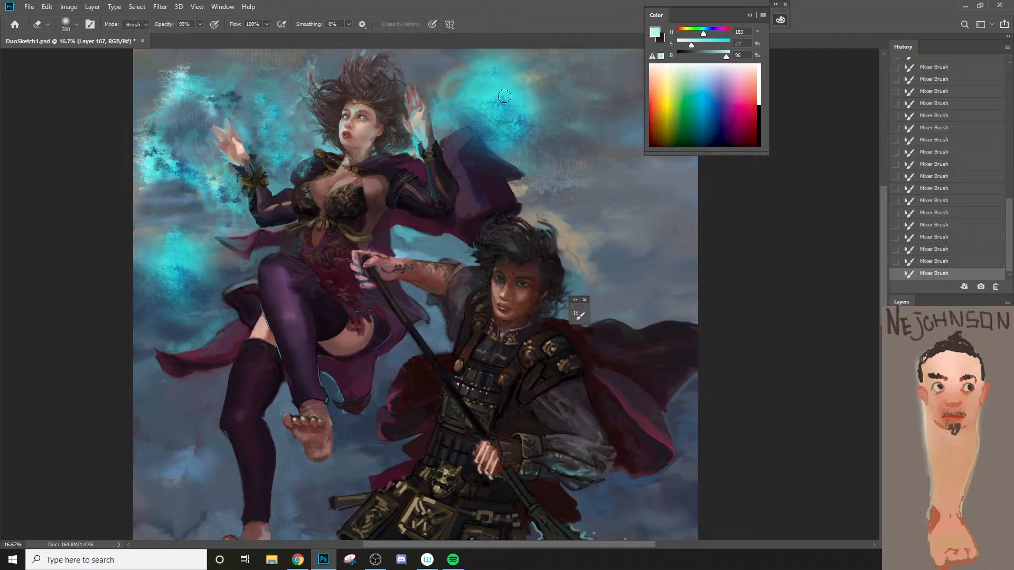
key(bracketright)
drag(480, 97, 503, 88)
drag(510, 90, 531, 104)
mouse_move(533, 95)
mouse_down()
mouse_move(534, 84)
mouse_move(524, 89)
mouse_up()
drag(523, 83, 516, 88)
drag(513, 81, 508, 88)
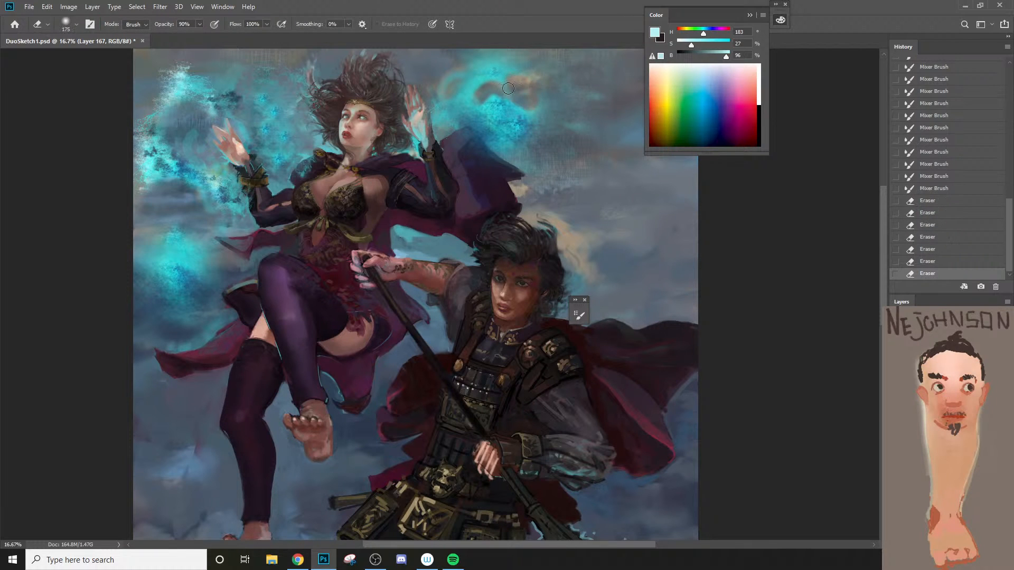
Step: Erase parts of the flames above her right hand and beside the hair, reducing the eraser to 100 px
mouse_move(185, 128)
mouse_down()
mouse_move(175, 132)
mouse_move(213, 117)
mouse_up()
drag(186, 126, 177, 133)
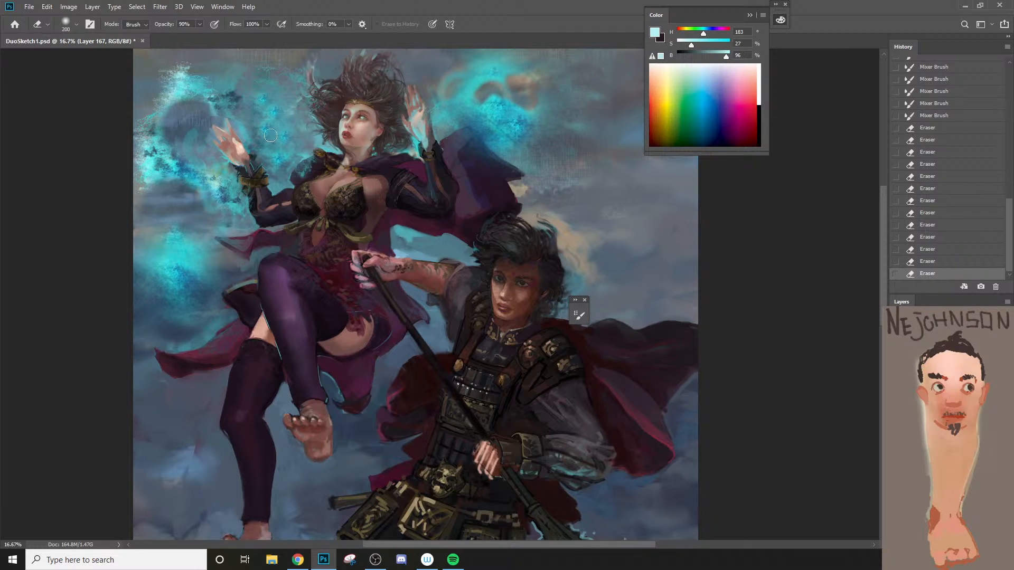
drag(301, 134, 290, 131)
key(bracketleft)
key(bracketleft)
key(bracketleft)
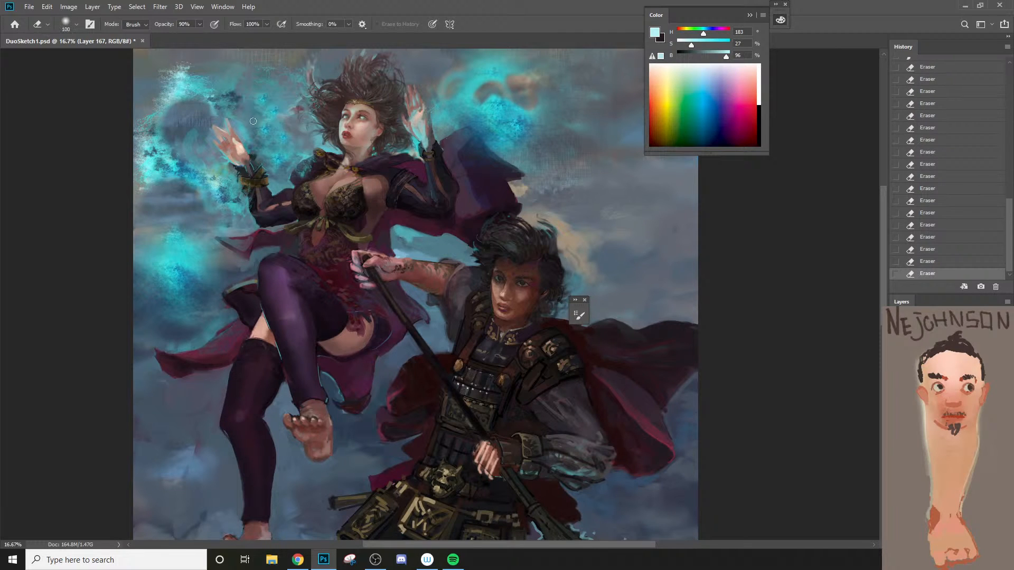
Step: Dab Mixer Brush texture beside the hair and undo the last stroke
key(b)
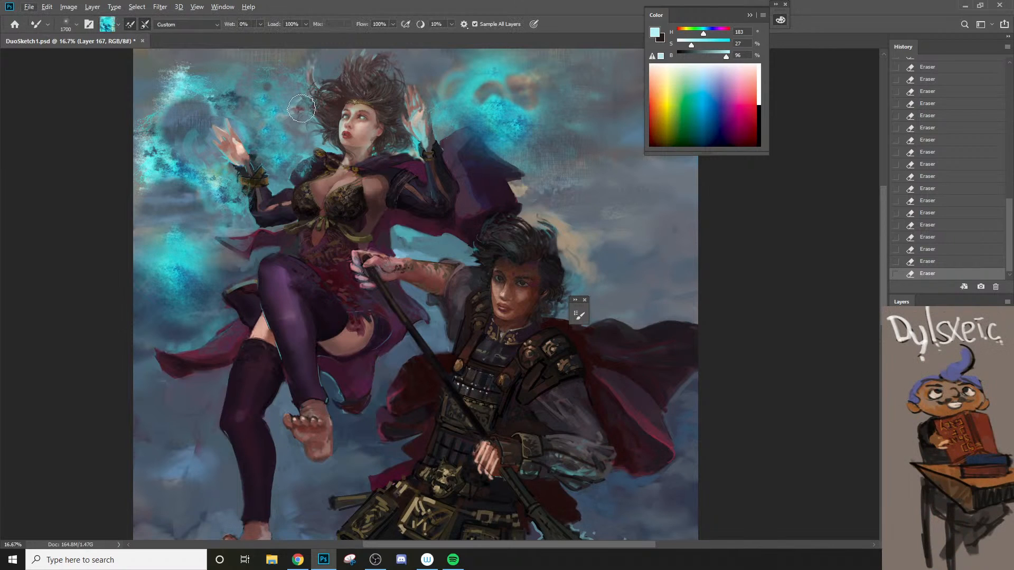
alt+click(299, 110)
drag(299, 110, 291, 140)
key(ctrl+z)
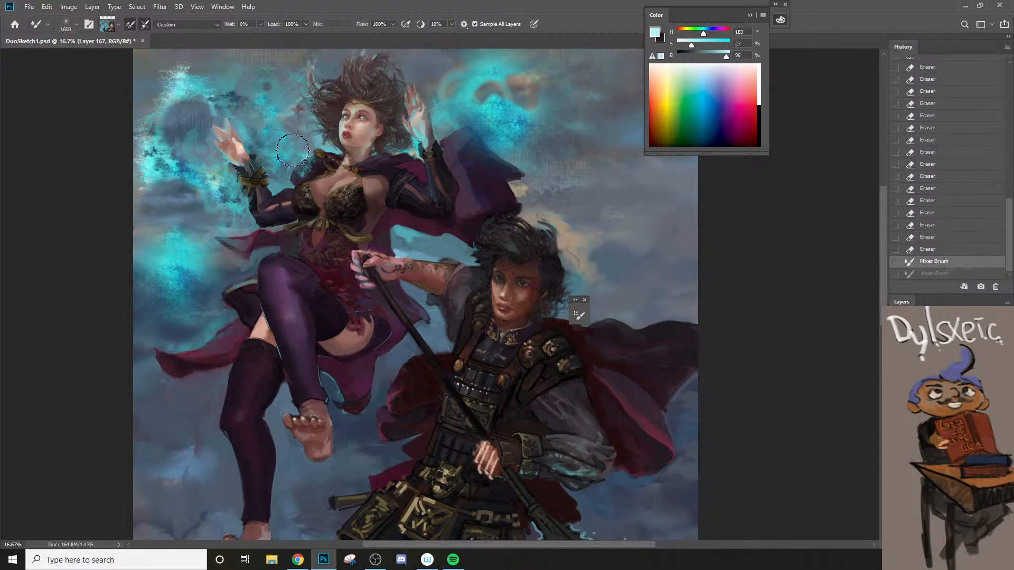
Step: Switch to the regular brush, sample a dark muted red near the hair, and dab Overlay texture from there to her right hand
key(shift+b)
alt+click(301, 107)
click(289, 119)
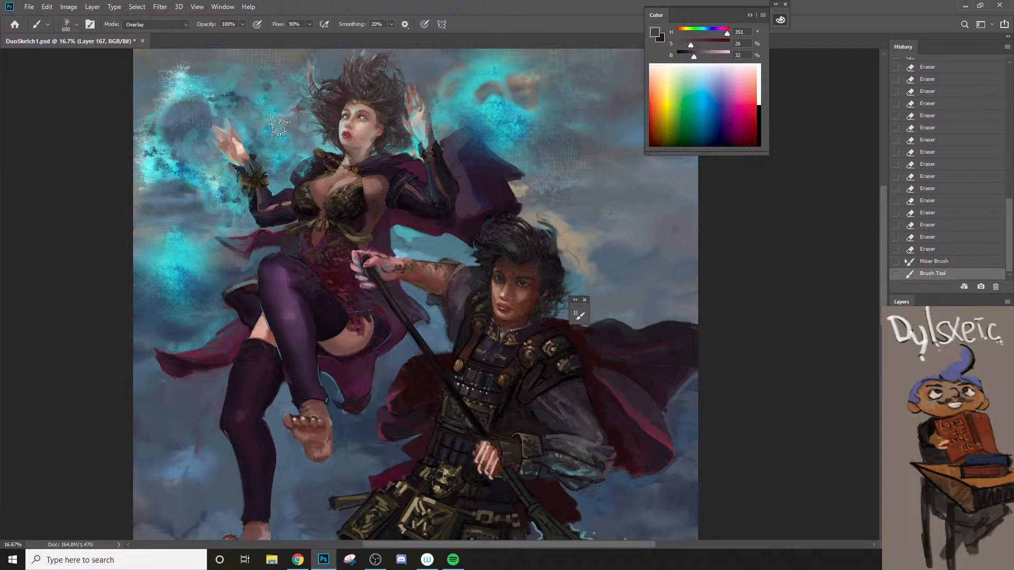
click(271, 120)
click(253, 121)
click(285, 108)
click(259, 109)
click(230, 116)
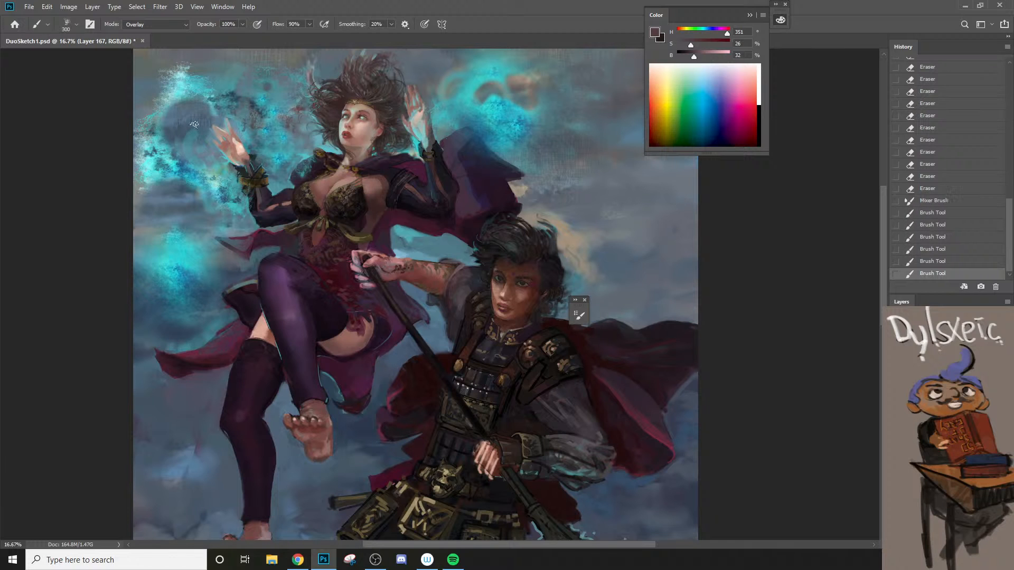
Step: Dab dark muted red Overlay texture through the flames around her right hand, enlarging the brush to 600 px
click(179, 132)
key(bracketright)
key(bracketright)
click(201, 123)
click(174, 111)
click(177, 106)
click(181, 126)
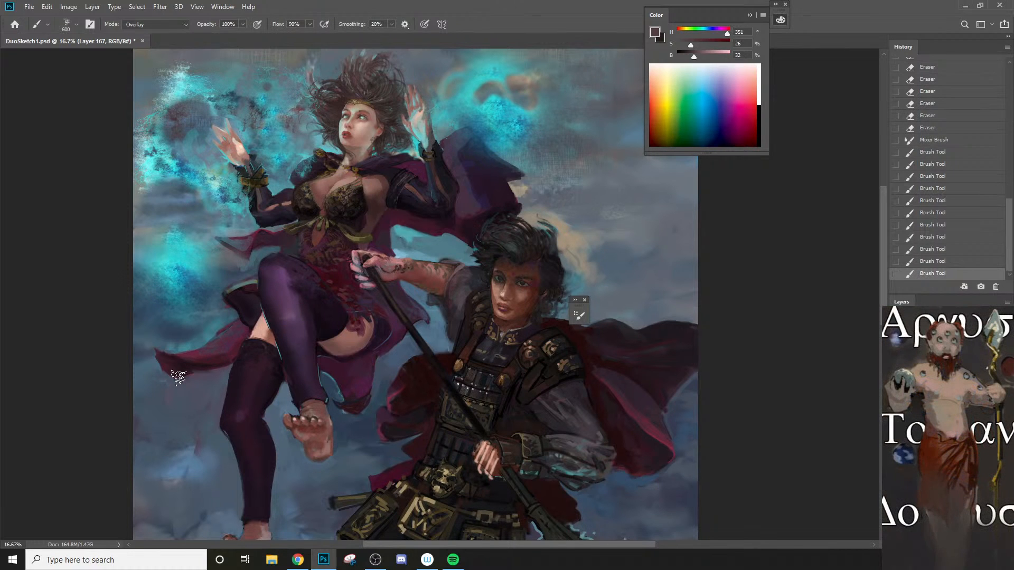
Step: Switch the brush to Normal mode and dab dark red texture around the outer flames beyond her right hand, enlarging it to 1000 px
click(149, 28)
click(163, 32)
mouse_move(193, 107)
mouse_down()
mouse_move(196, 147)
mouse_move(132, 99)
mouse_move(150, 109)
mouse_up()
key(bracketright)
key(bracketright)
key(bracketright)
key(bracketright)
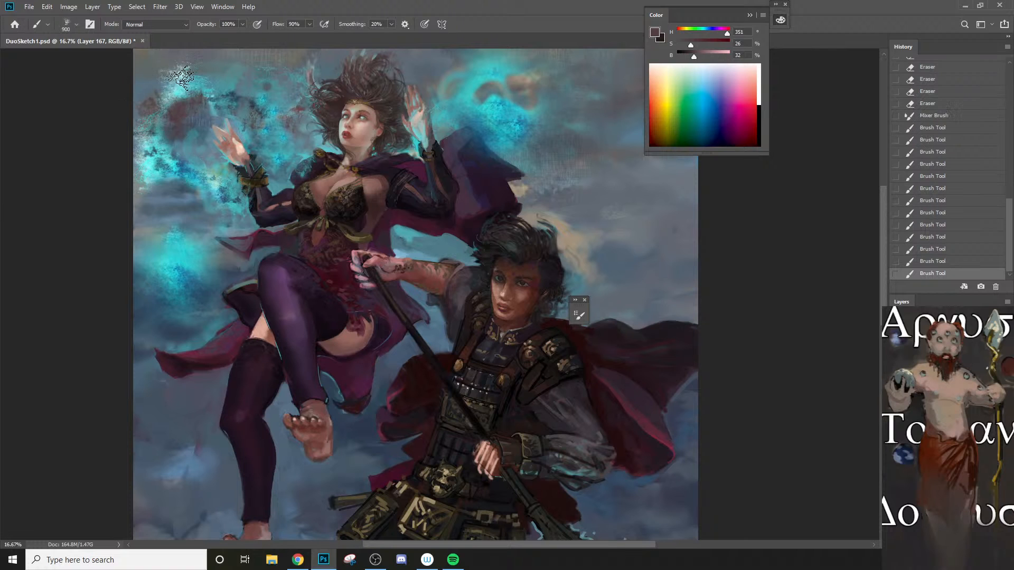
drag(165, 63, 173, 75)
mouse_move(139, 99)
mouse_down()
mouse_move(132, 107)
mouse_move(157, 136)
mouse_up()
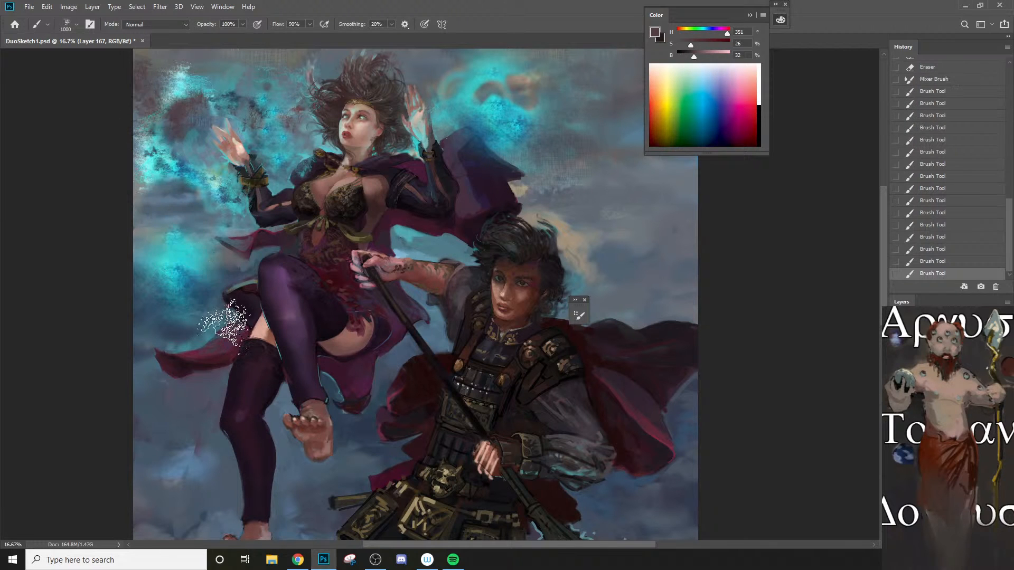
Step: Sample a mid teal from the glow beside her left hand and paint over the swirl there with a 200 px brush
ctrl+alt+click(249, 361)
alt+click(249, 360)
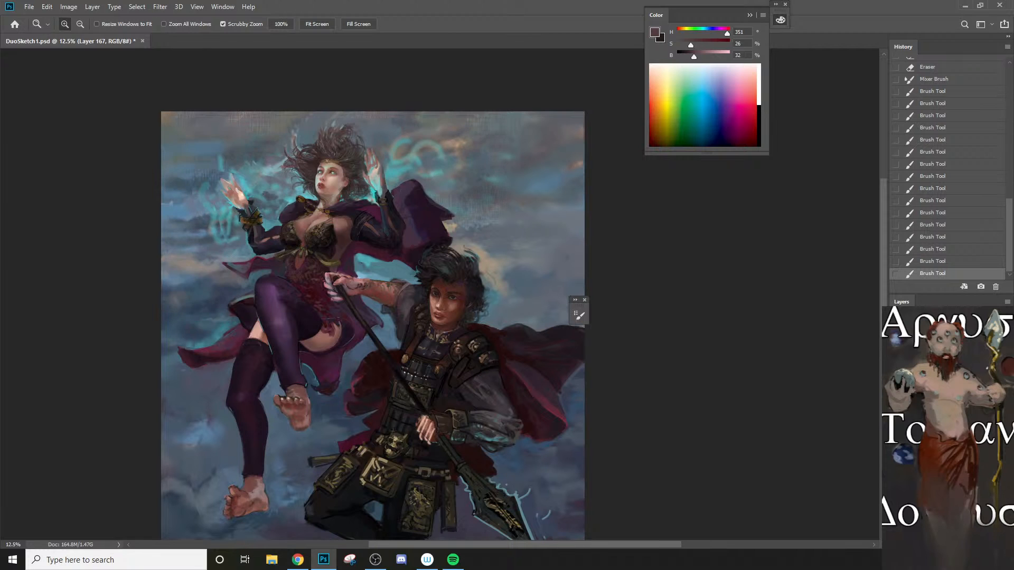
key(b)
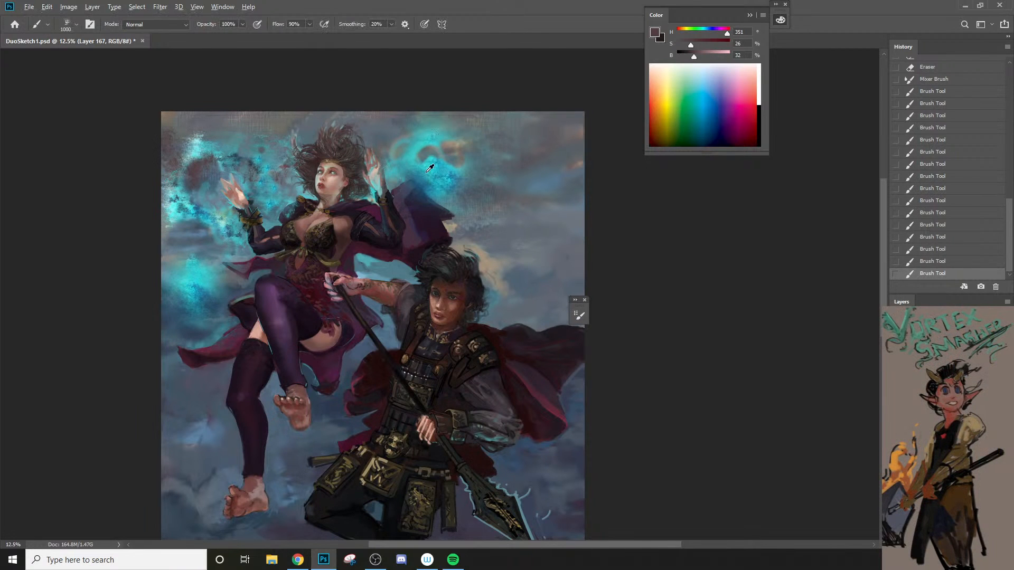
alt+click(422, 161)
drag(418, 156, 427, 149)
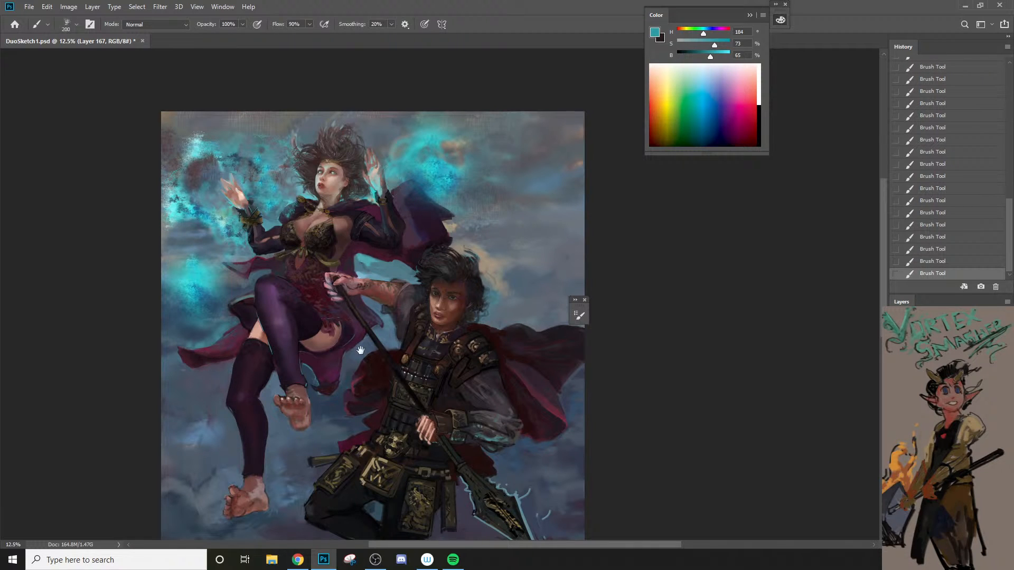
Step: Erase parts of the gap between the upper flames and the lower cyan glow, enlarging the eraser from 100 px
drag(360, 351, 405, 338)
ctrl+click(386, 331)
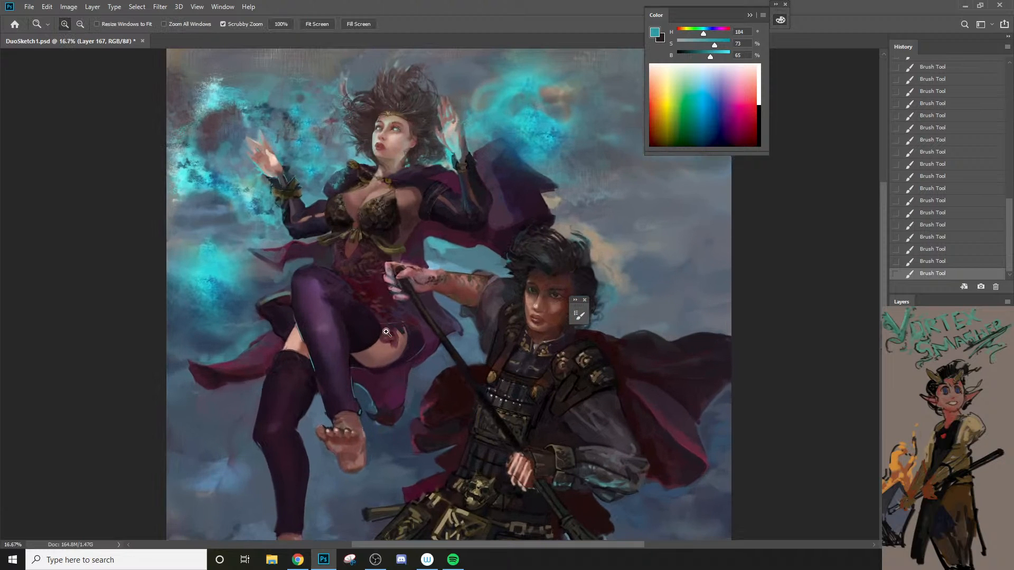
key(e)
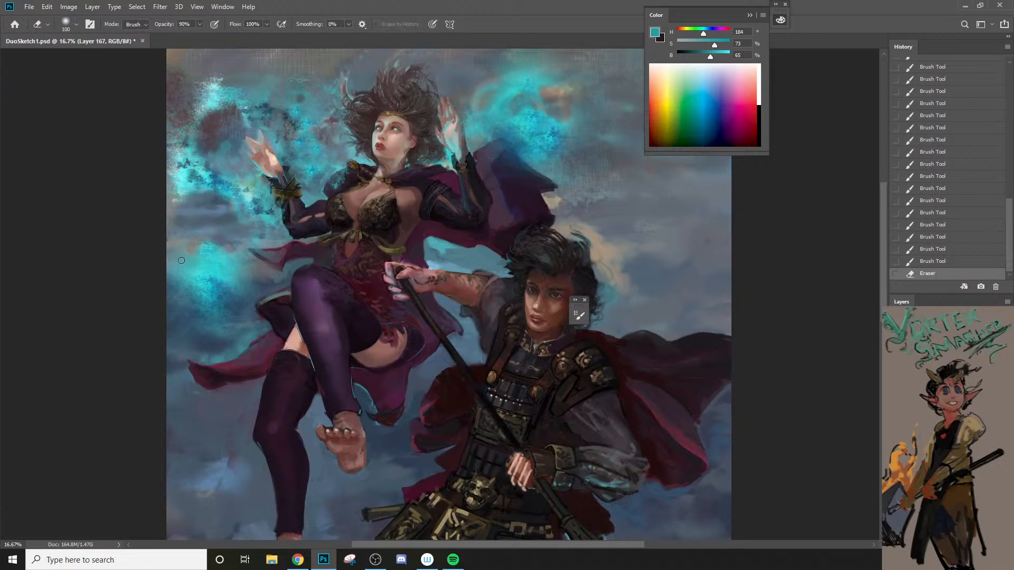
drag(181, 261, 184, 241)
key(bracketright)
key(bracketright)
key(bracketright)
key(bracketright)
drag(184, 241, 184, 228)
mouse_move(184, 228)
mouse_down()
mouse_move(239, 237)
mouse_move(172, 245)
mouse_move(229, 227)
mouse_up()
Step: Sample the dark muted red beside her right hand and dab texture below the upper flames and around the lower glow
key(b)
alt+click(209, 156)
key(bracketleft)
mouse_move(231, 223)
mouse_down()
mouse_move(186, 212)
mouse_move(218, 212)
mouse_up()
mouse_move(219, 212)
mouse_down()
mouse_move(256, 225)
mouse_move(174, 205)
mouse_move(161, 176)
mouse_up()
key(bracketright)
drag(177, 182, 225, 232)
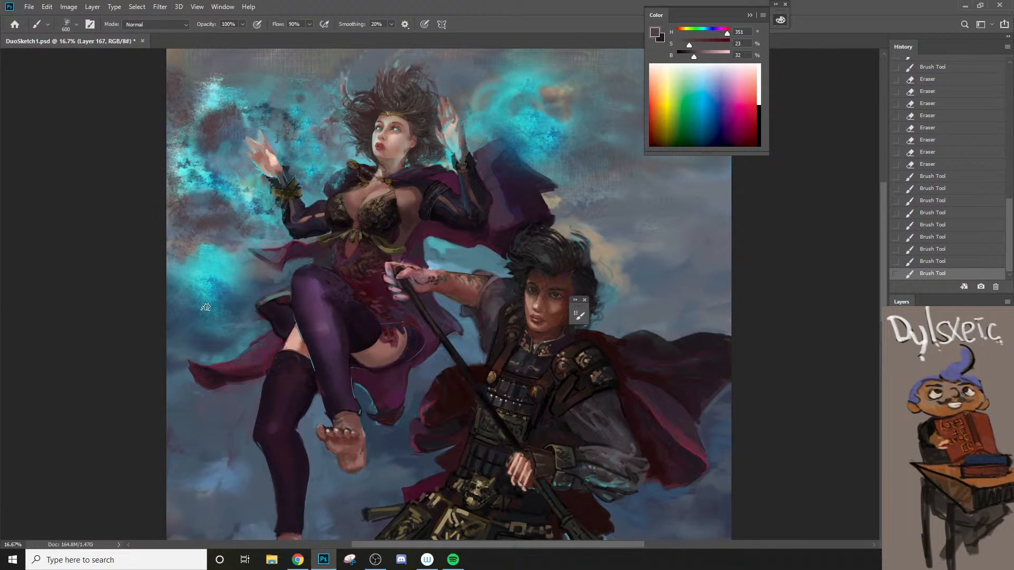
drag(212, 316, 225, 299)
key(bracketright)
mouse_move(182, 327)
mouse_down()
mouse_move(252, 287)
mouse_move(206, 359)
mouse_up()
Step: Sample a grey-blue from the sky and dab it between the lower glow and the trailing cape
alt+click(659, 271)
key(bracketleft)
key(bracketleft)
key(bracketleft)
drag(207, 357, 246, 309)
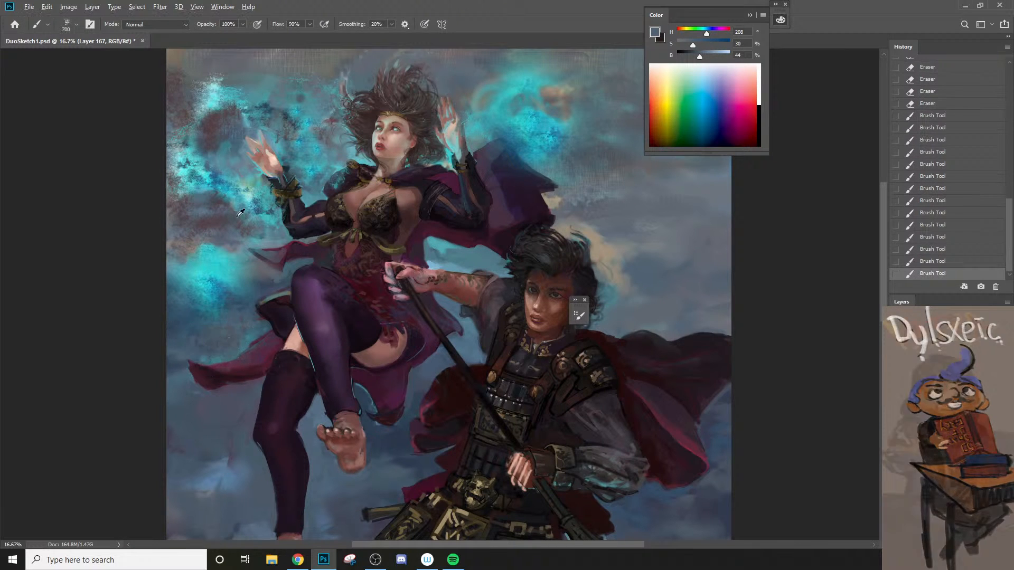
Step: Try a light cyan splash-brush stroke along the trailing cape's upper edge at 125 px and undo it
alt+click(240, 259)
key(bracketleft)
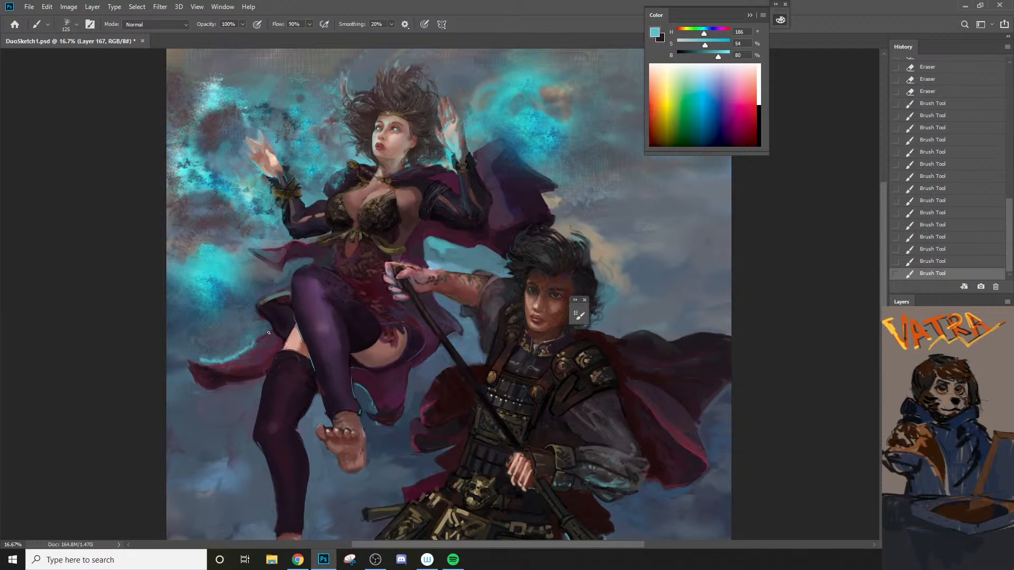
key(ctrl+z)
Step: Choose the soft round 300 px brush from the Ruan Jia set and paint a cyan glow above the trailing cape
right_click(223, 356)
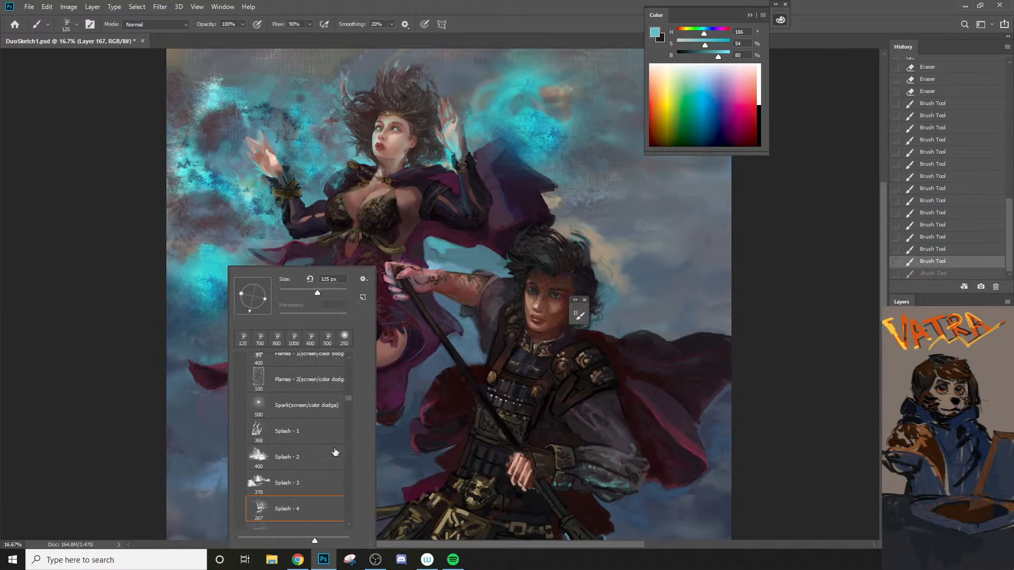
mouse_move(350, 398)
mouse_down()
mouse_move(346, 447)
mouse_move(355, 360)
mouse_up()
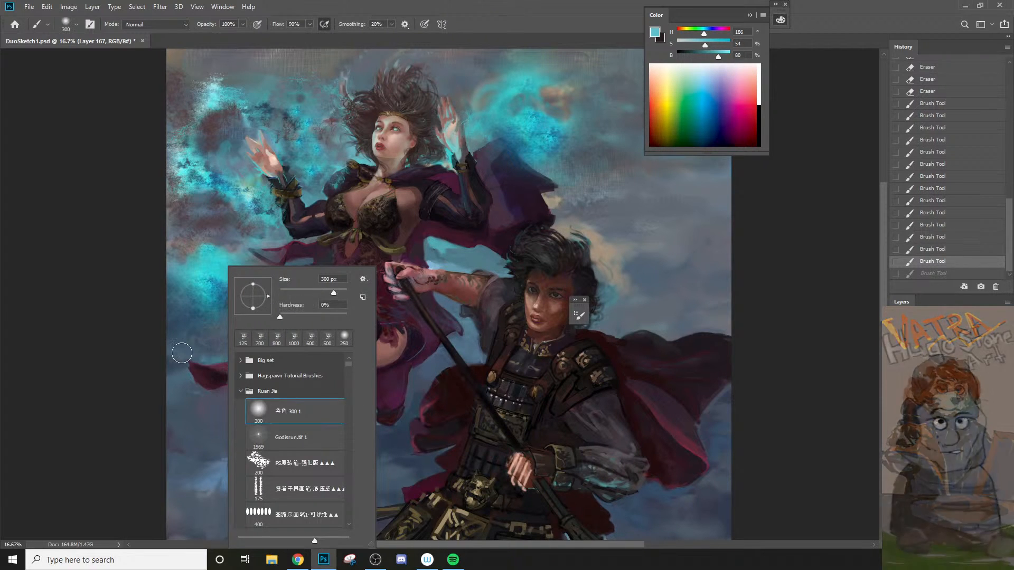
double_click(264, 413)
mouse_move(180, 352)
mouse_down()
mouse_move(261, 327)
mouse_move(204, 369)
mouse_move(184, 373)
mouse_move(232, 332)
mouse_move(174, 355)
mouse_move(215, 348)
mouse_up()
Step: Erase the new glow above the trailing cape into a thinner streak with an eraser of about 90 px
key(e)
key(ctrl+z)
key(bracketleft)
key(bracketleft)
drag(213, 349, 258, 321)
key(bracketright)
key(bracketleft)
drag(248, 333, 256, 317)
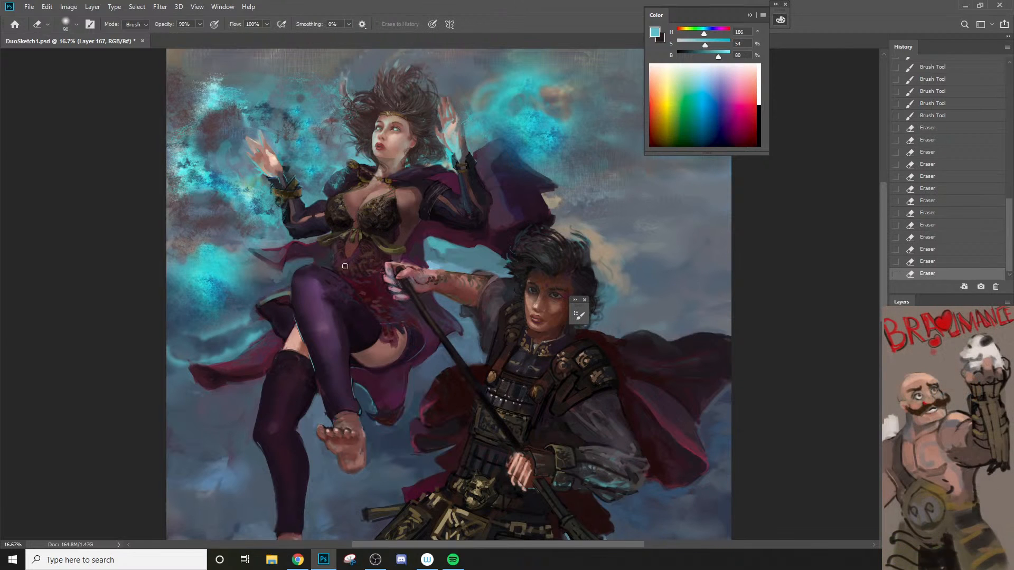
Step: Sample a dark blue near the cape, then soften the inside of the glow above it with the eraser enlarged to 175 px
key(b)
alt+click(255, 329)
key(e)
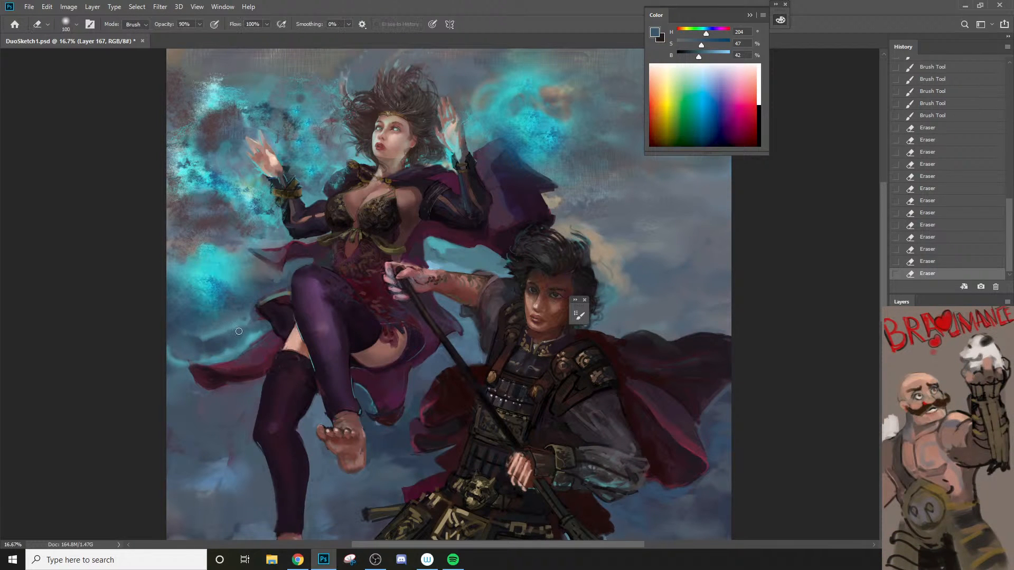
key(bracketright)
drag(239, 331, 244, 318)
drag(237, 320, 215, 333)
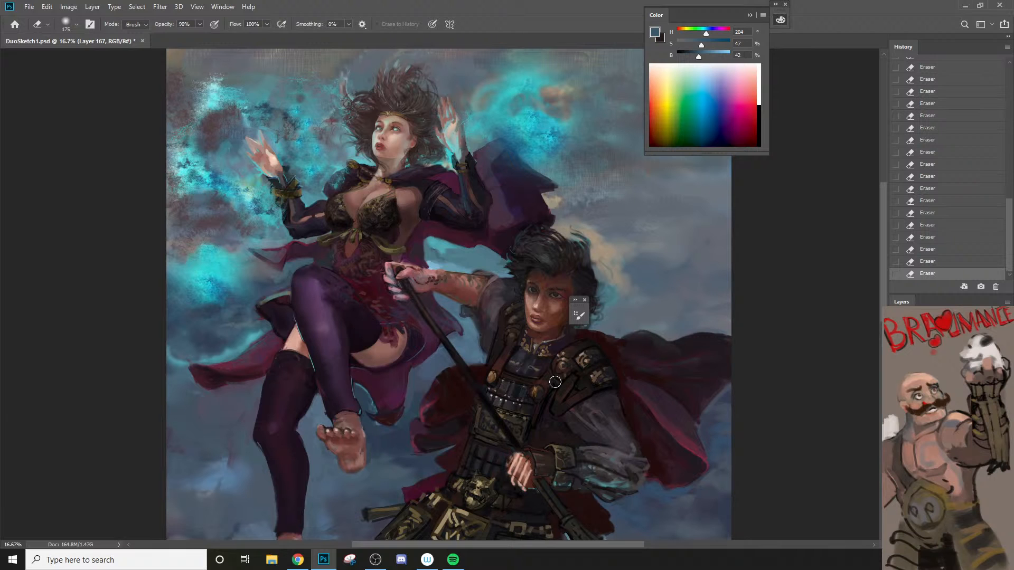
Step: Set the eraser tip to Sampled Brush #2 1 from the WangJie brush set
right_click(424, 427)
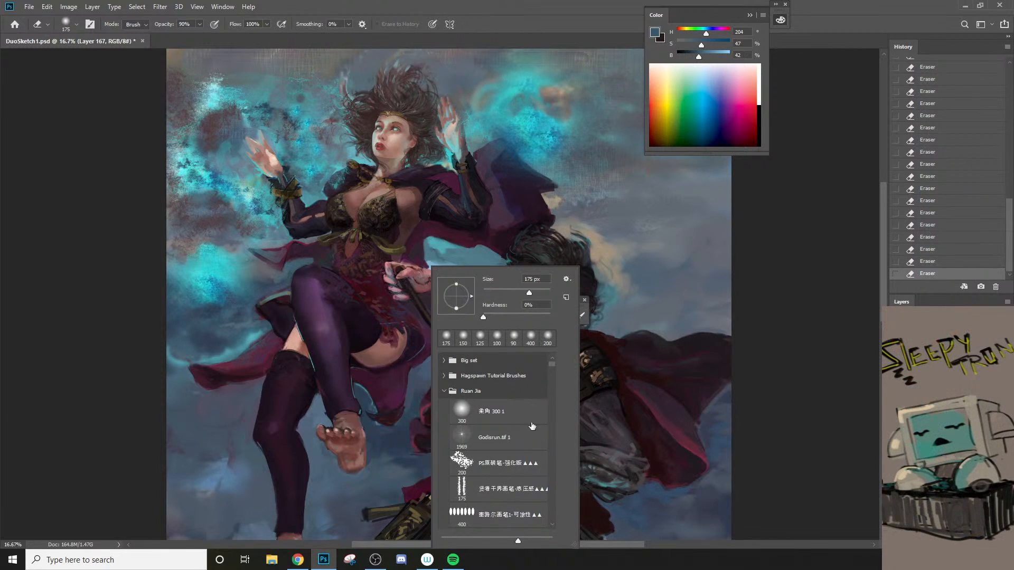
mouse_move(551, 365)
mouse_down()
mouse_move(553, 380)
mouse_move(548, 365)
mouse_up()
click(445, 392)
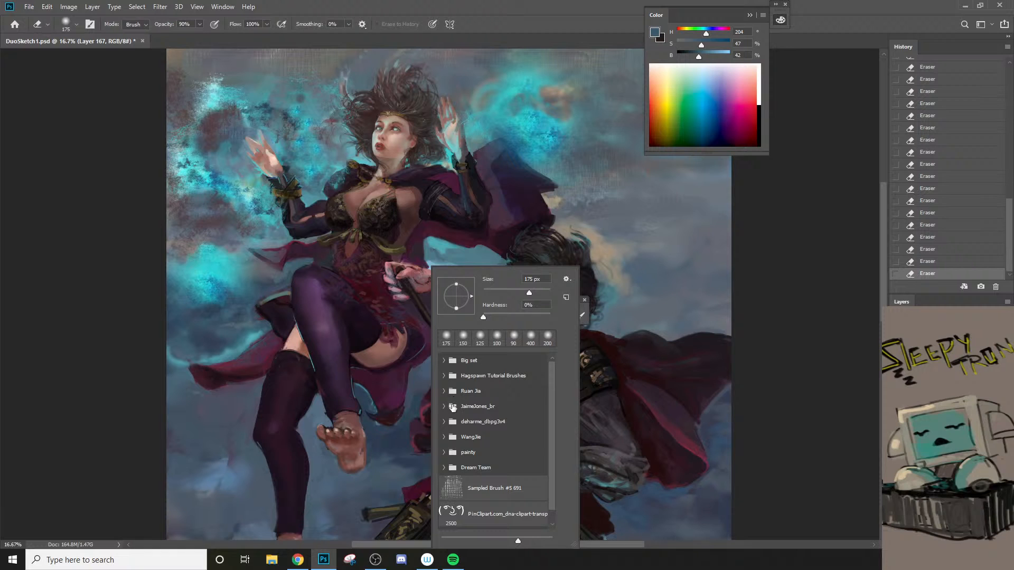
click(445, 437)
drag(545, 380, 548, 409)
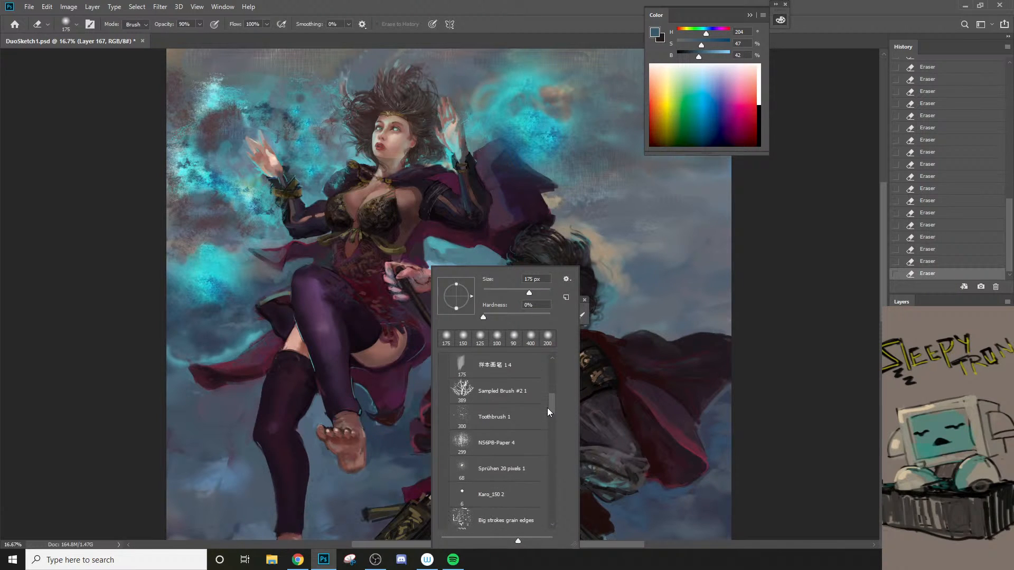
click(520, 389)
Step: Enlarge the textured eraser to 1100 px and dab it over the flames beside her right wrist
click(207, 207)
key(])
key(])
key(])
key(])
key(])
key(])
key(])
key(])
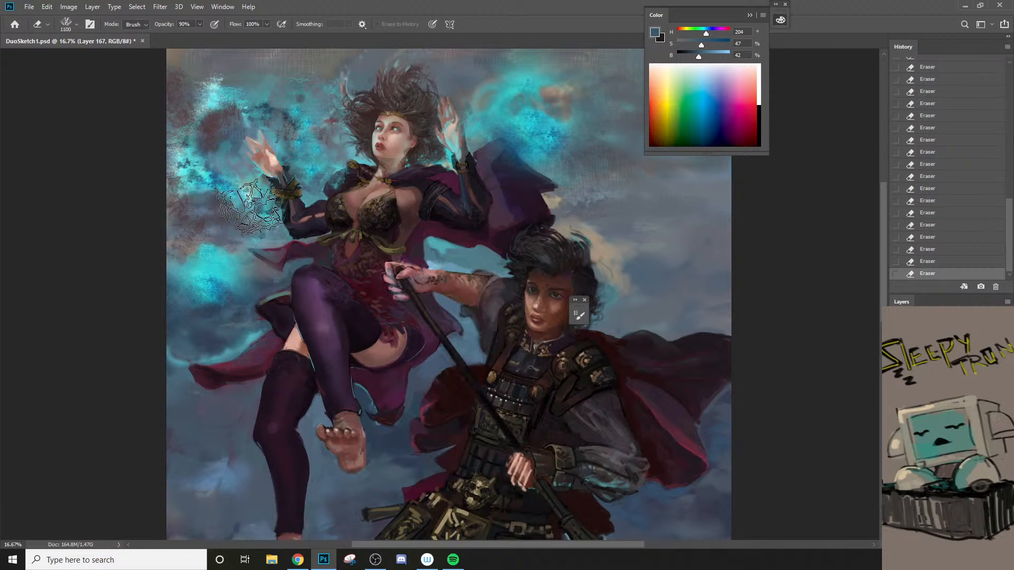
click(247, 196)
click(477, 215)
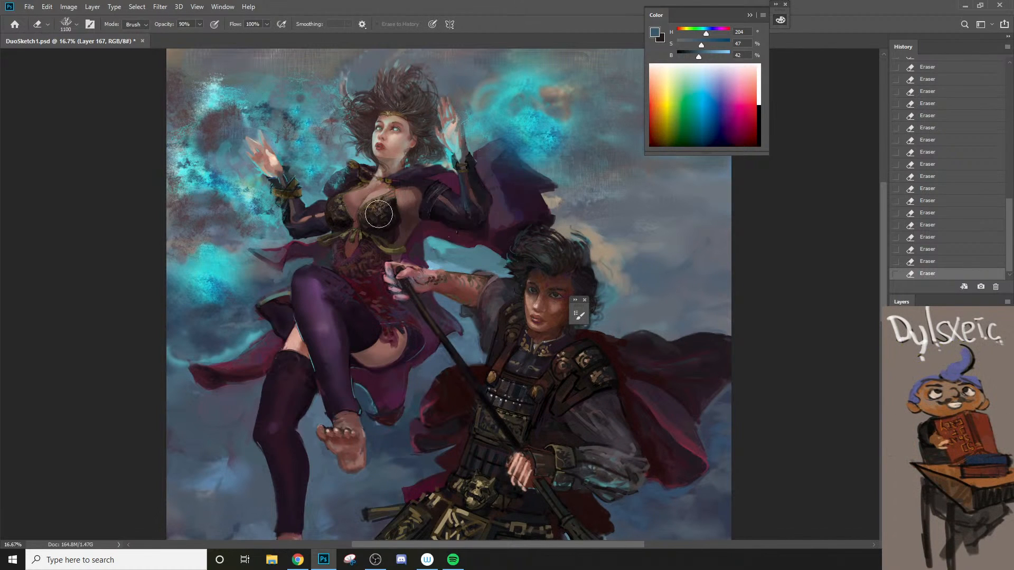
Step: Switch to the regular brush with the Sampled Brush #2 1 tip at 1100 px and sample a pale green near her right hand
key(b)
alt+click(253, 182)
right_click(244, 191)
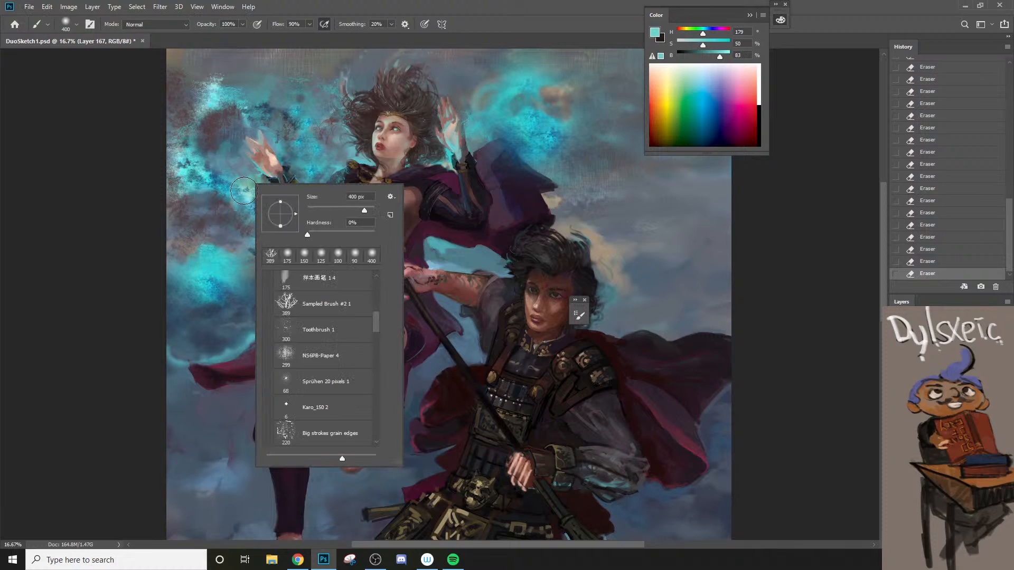
click(312, 303)
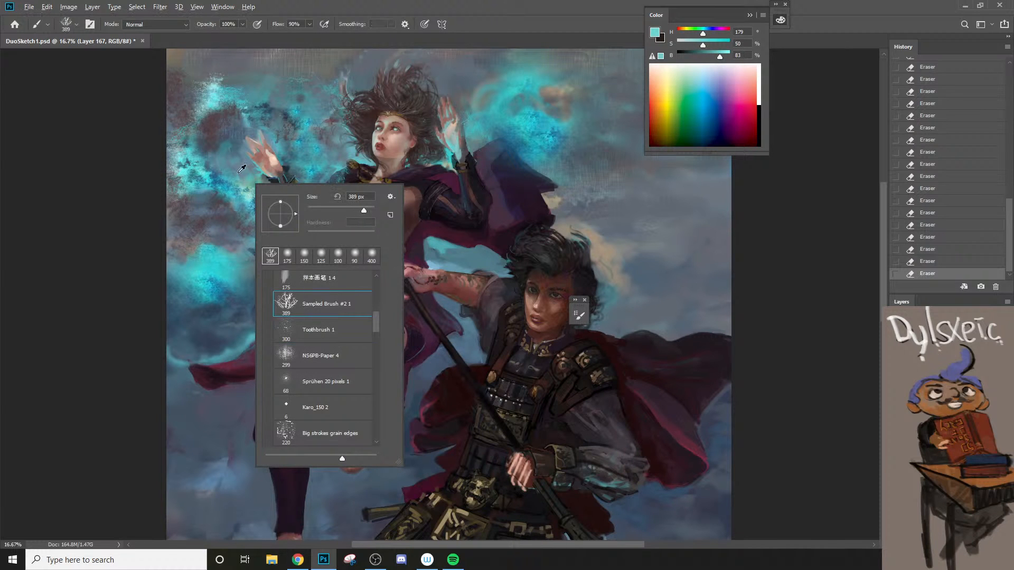
alt+click(254, 169)
key(bracketright)
key(bracketright)
key(bracketright)
key(bracketright)
key(bracketright)
key(bracketright)
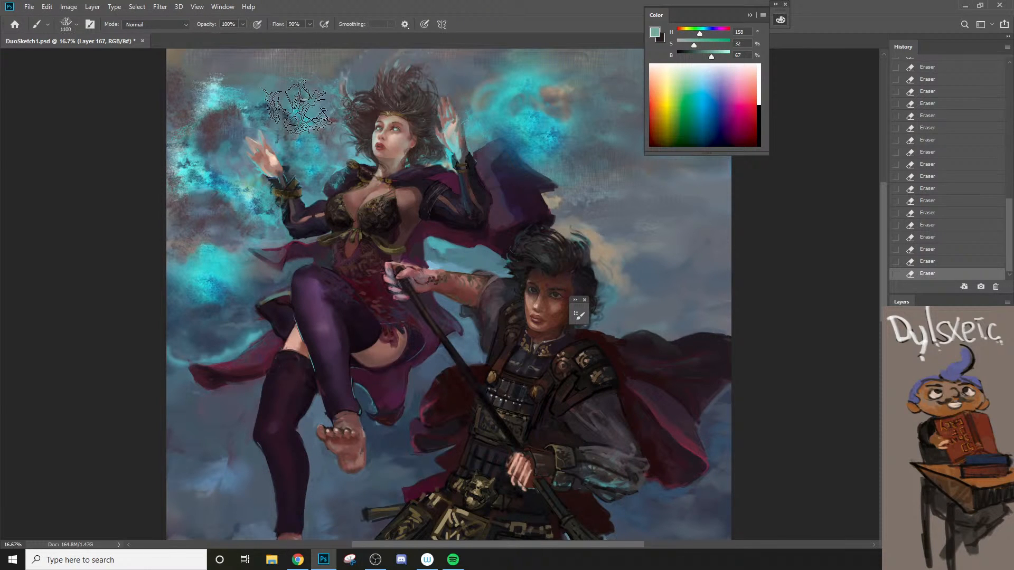
Step: Try pale green texture dabs between her right hand and hair at 1100 and 1400 px, undoing each
click(307, 110)
key(ctrl+z)
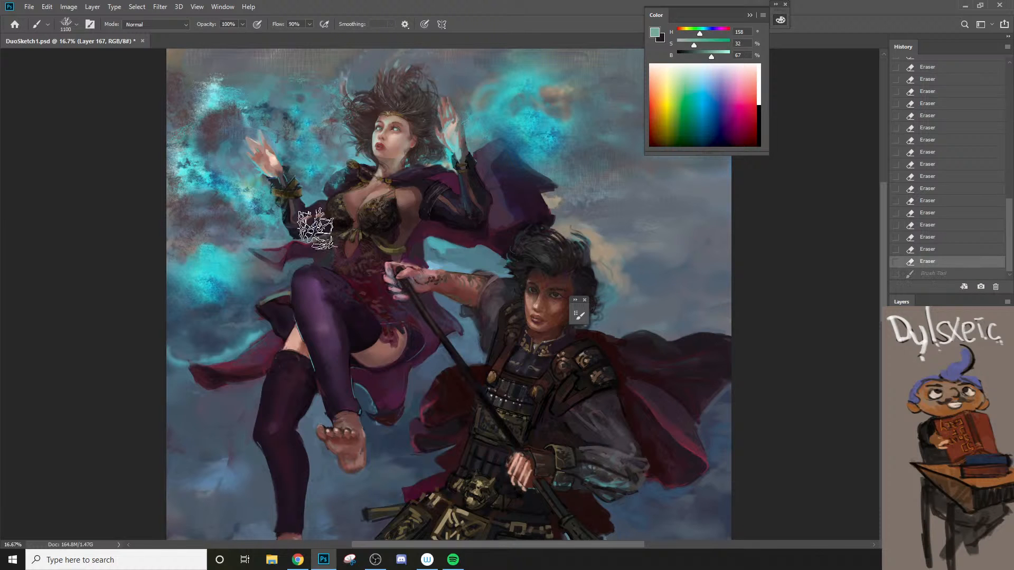
key(bracketright)
key(bracketright)
key(bracketright)
drag(292, 120, 308, 122)
key(ctrl+z)
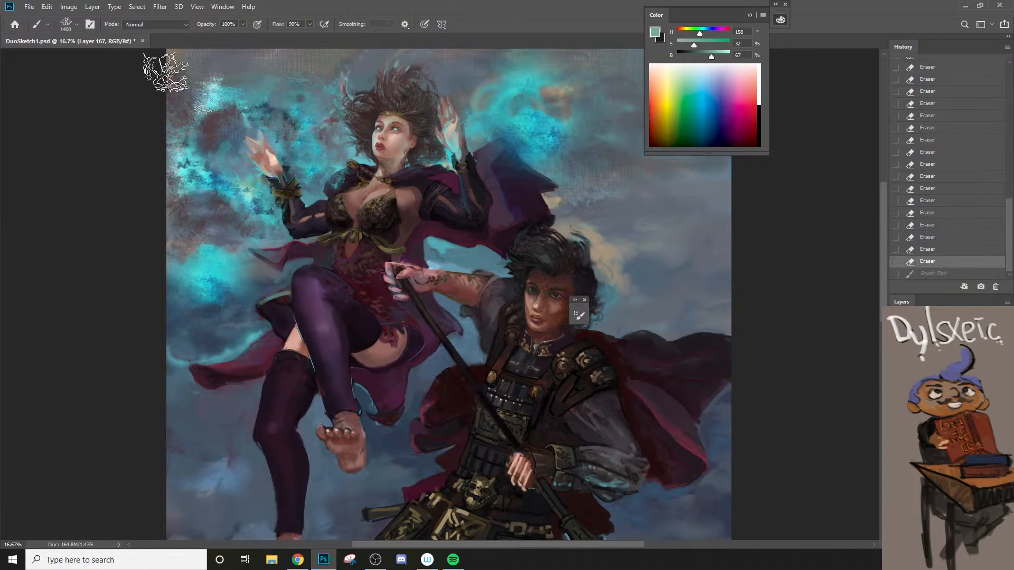
Step: Try Color Burn texture dabs above her right hand and over the glow beside her left hand, undoing each
click(159, 25)
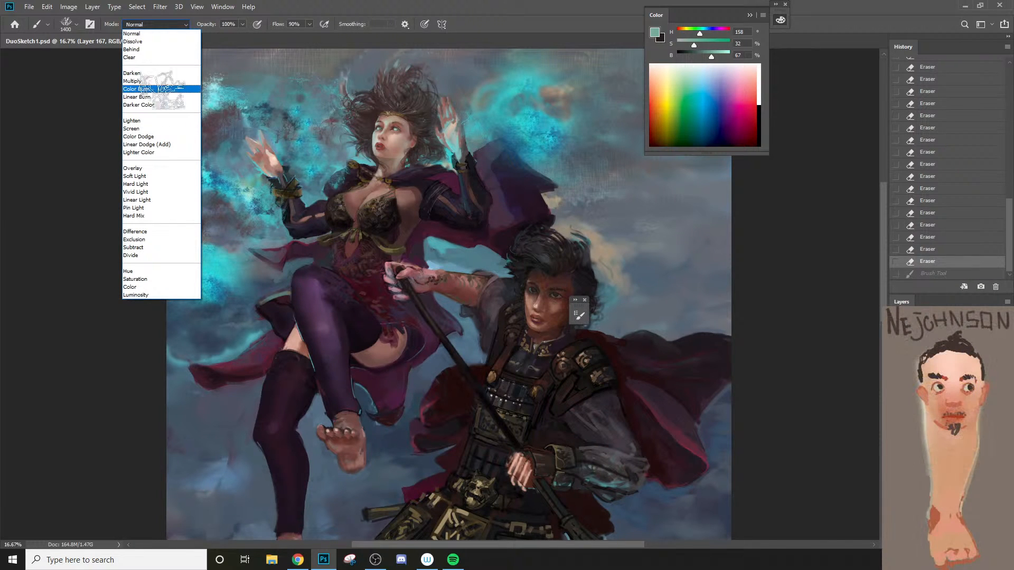
click(160, 88)
click(272, 114)
key(ctrl+z)
key(bracketright)
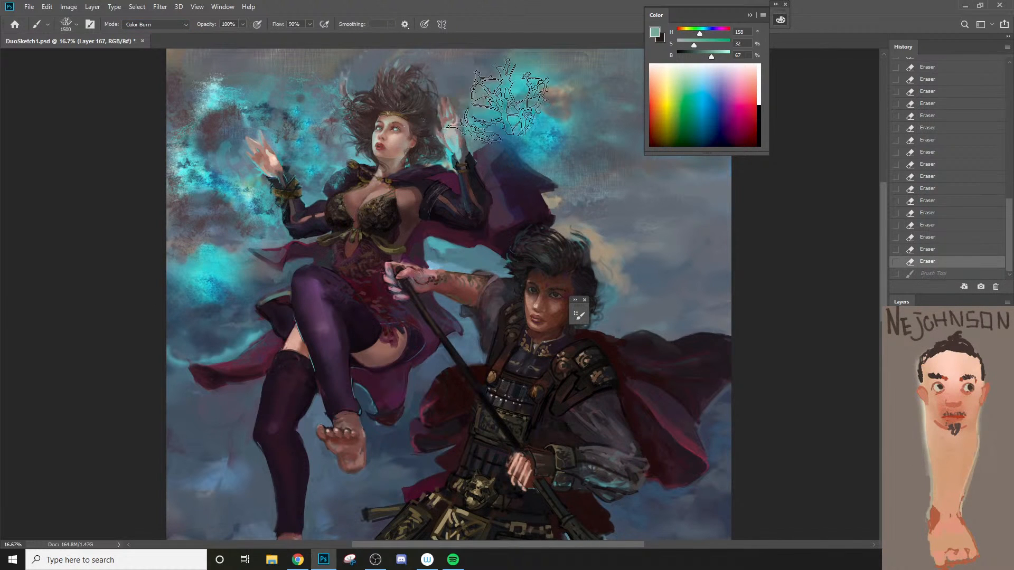
click(510, 112)
key(ctrl+z)
click(549, 117)
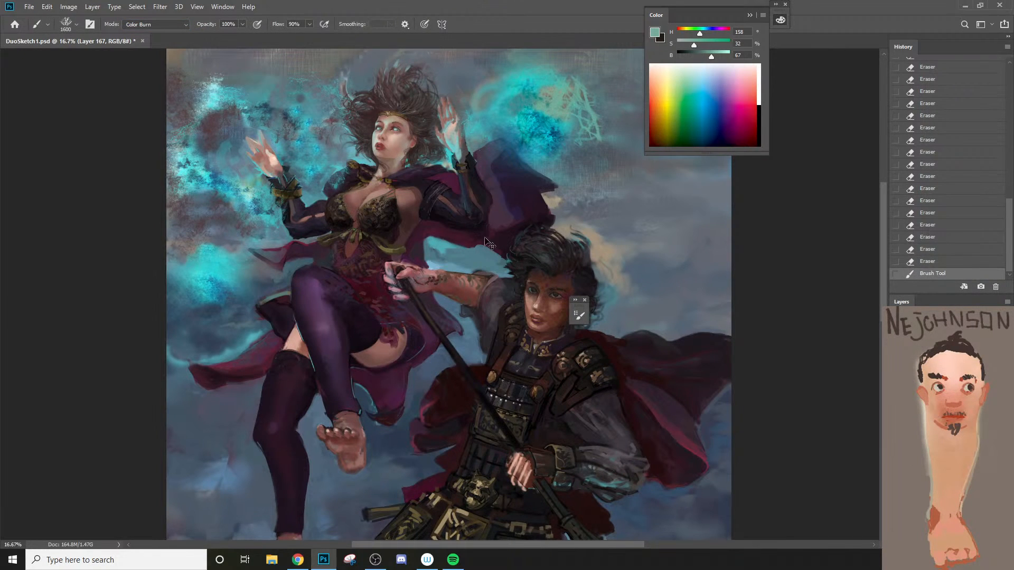
key(ctrl+z)
Step: Try Color Burn texture dabs over the lower cyan glow, reducing the brush from 1600 to 1200 px and undoing each
key(bracketright)
click(205, 249)
key(ctrl+z)
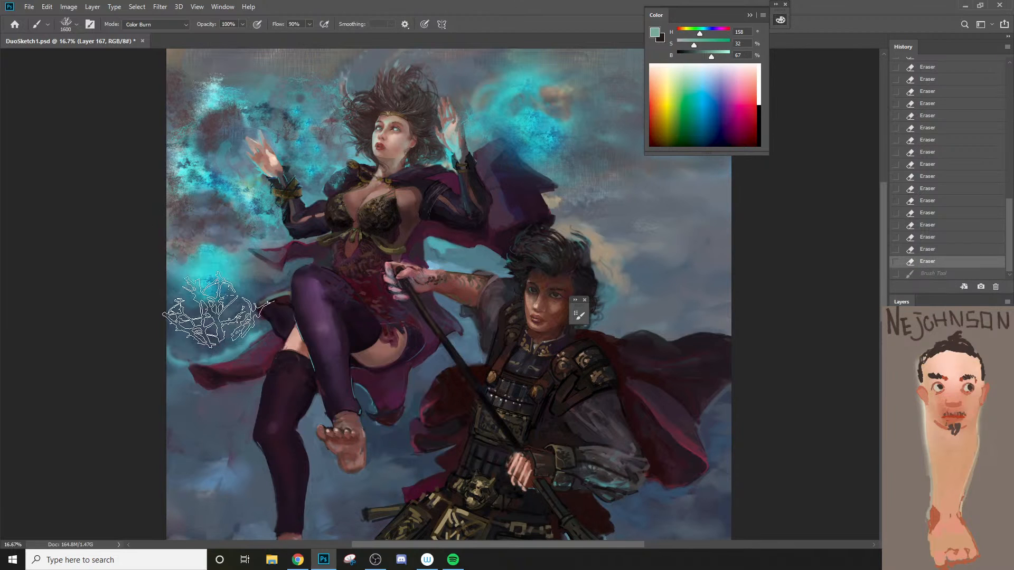
key(bracketleft)
key(bracketleft)
click(208, 281)
key(ctrl+z)
key(bracketleft)
key(bracketleft)
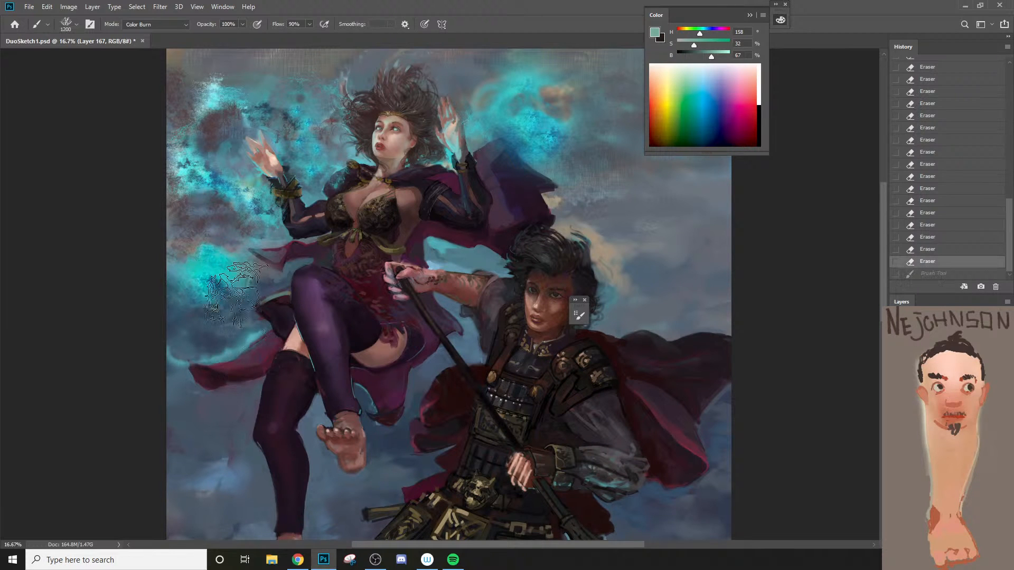
click(222, 281)
key(ctrl+z)
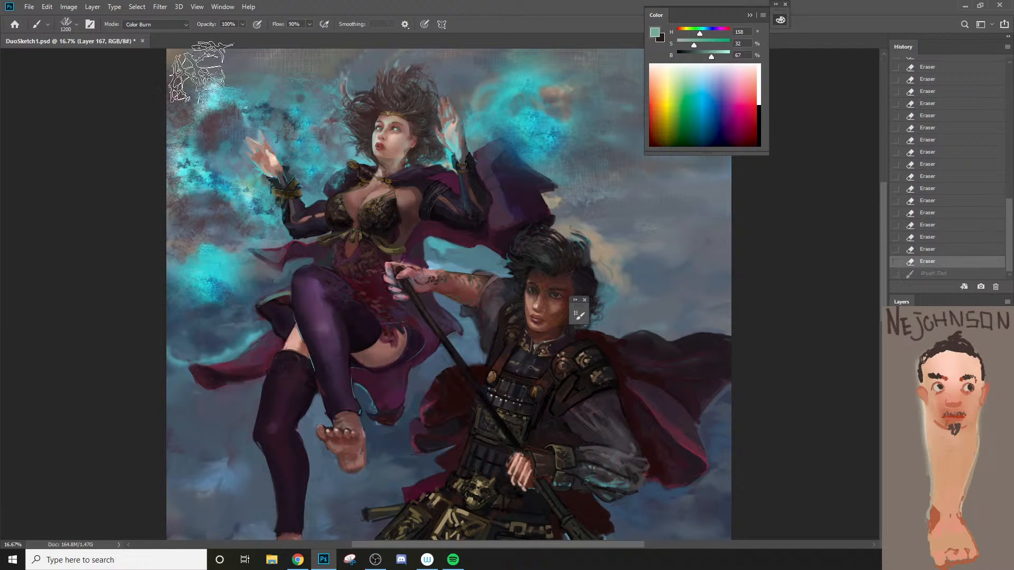
Step: Set the brush to Color Dodge at 40% opacity and dab texture into the lower cyan glow, undoing the trial dabs
click(166, 25)
click(170, 136)
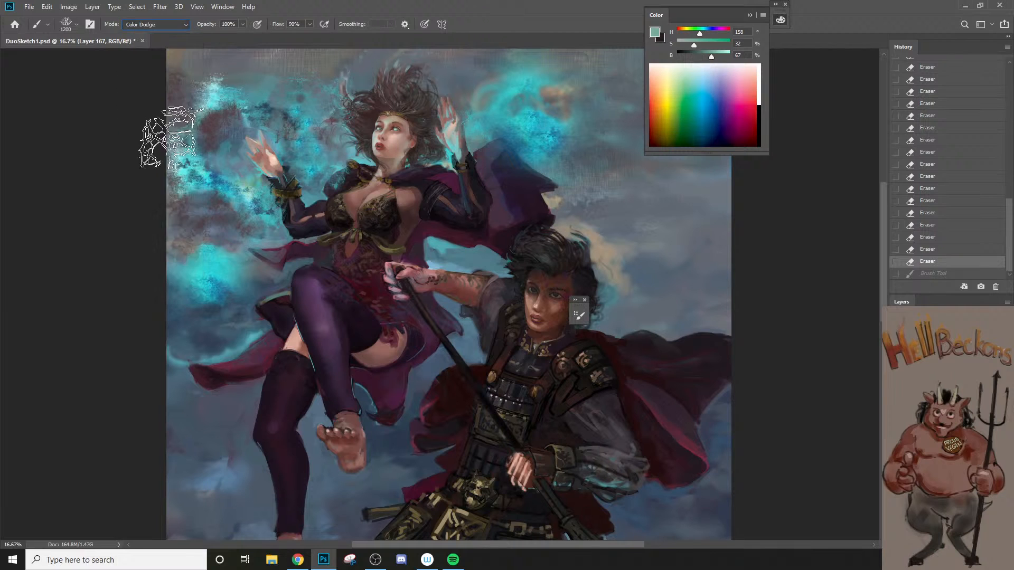
click(226, 270)
key(ctrl+z)
key(bracketleft)
key(4)
click(221, 274)
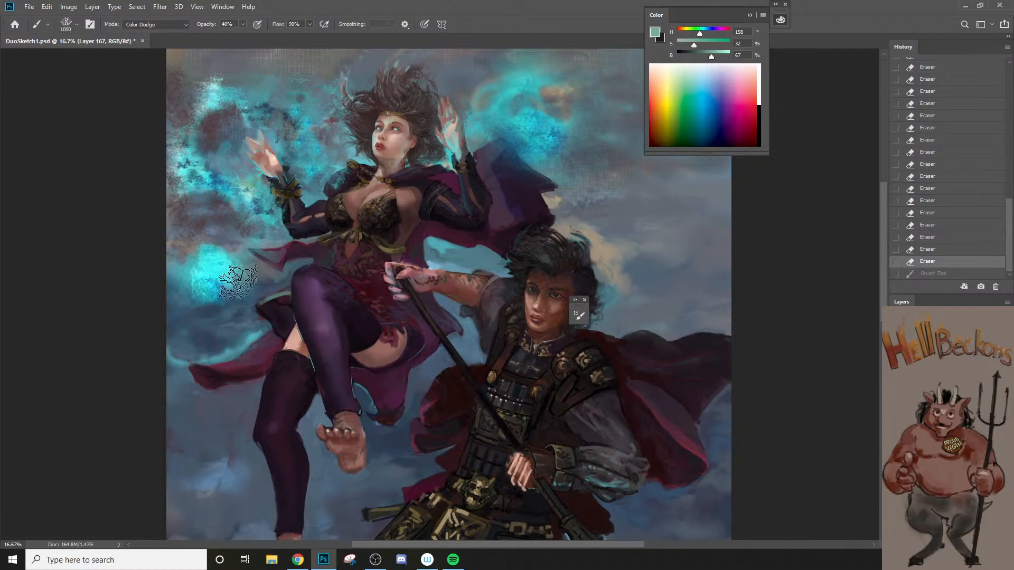
key(ctrl+z)
click(205, 283)
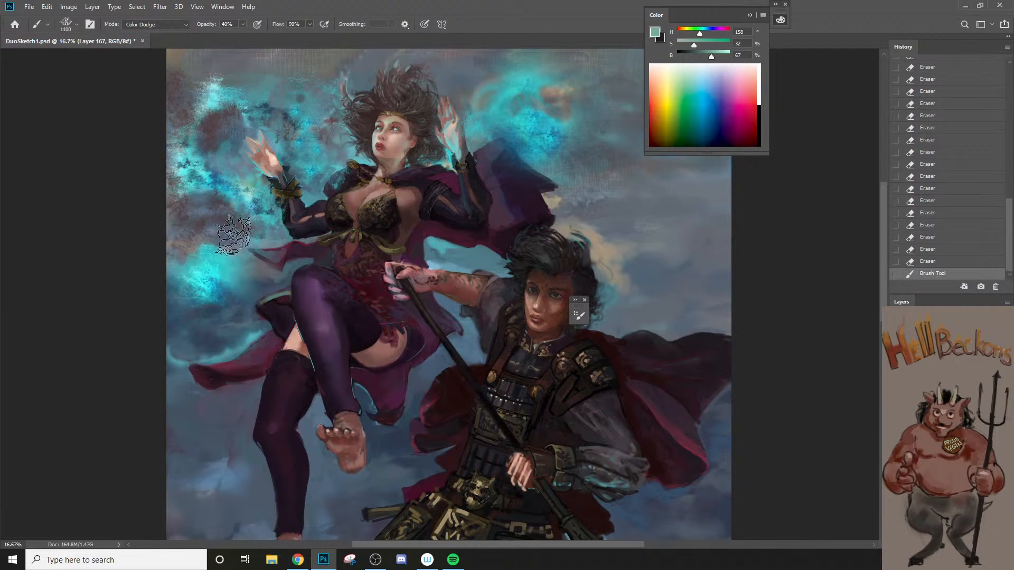
Step: Enlarge the Color Dodge texture brush to 1400 px and dab it into the cyan glow beside her right hand
key(bracketright)
key(bracketright)
key(bracketright)
click(211, 182)
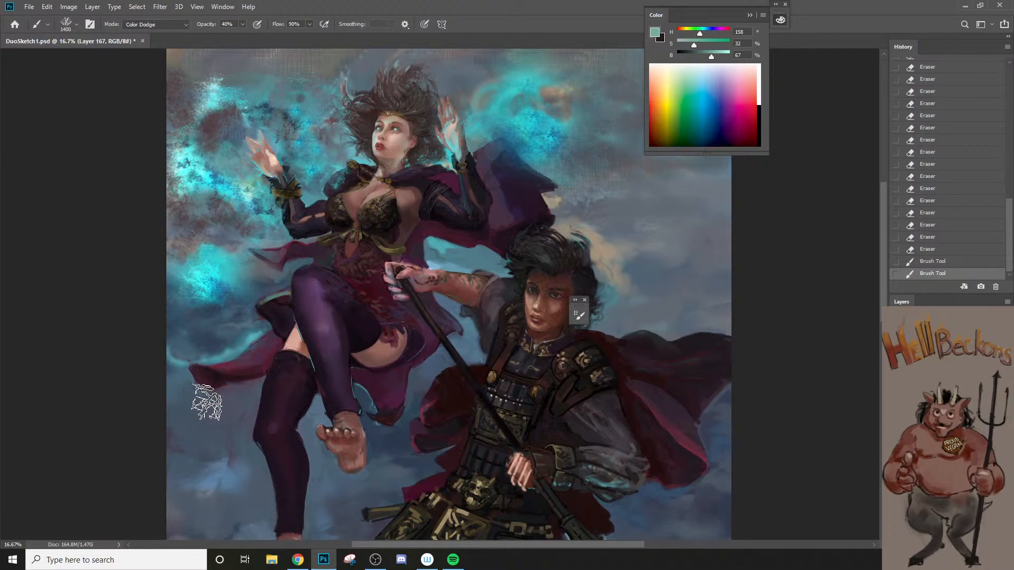
Step: Smudge the textured glow beside her right hand at 90% strength with a 175 to 200 px tip, undoing one stroke
key(r)
key(bracketright)
key(bracketright)
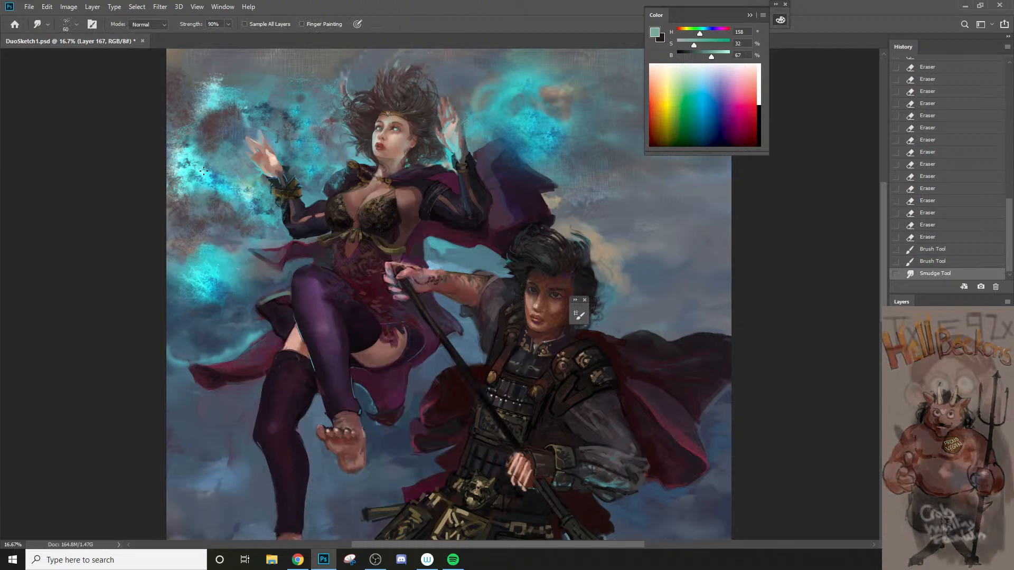
mouse_move(230, 189)
mouse_down()
mouse_move(210, 181)
mouse_move(192, 151)
mouse_up()
key(bracketright)
key(bracketright)
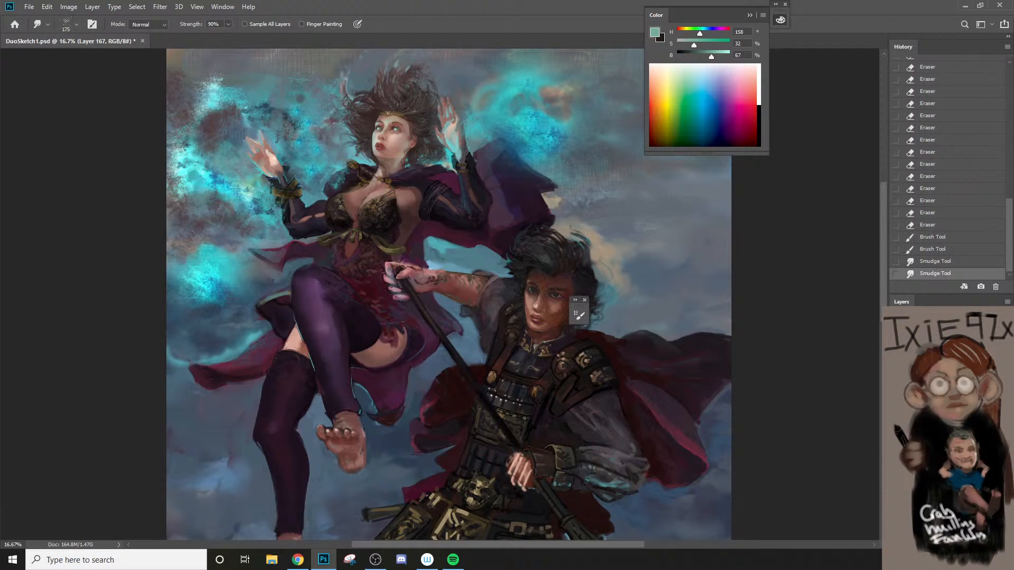
key(bracketright)
key(bracketright)
key(ctrl+z)
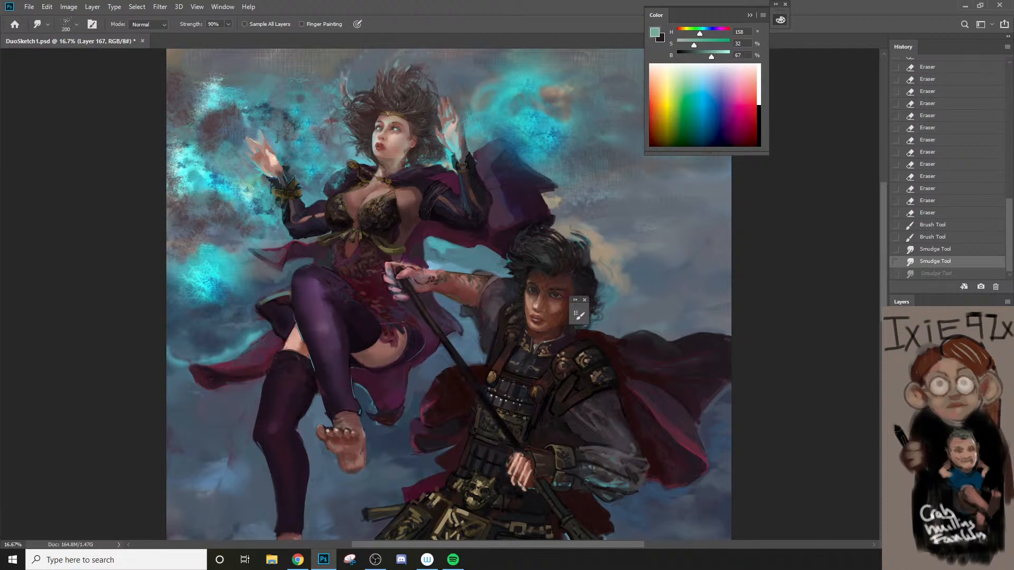
drag(198, 149, 185, 150)
drag(191, 154, 184, 164)
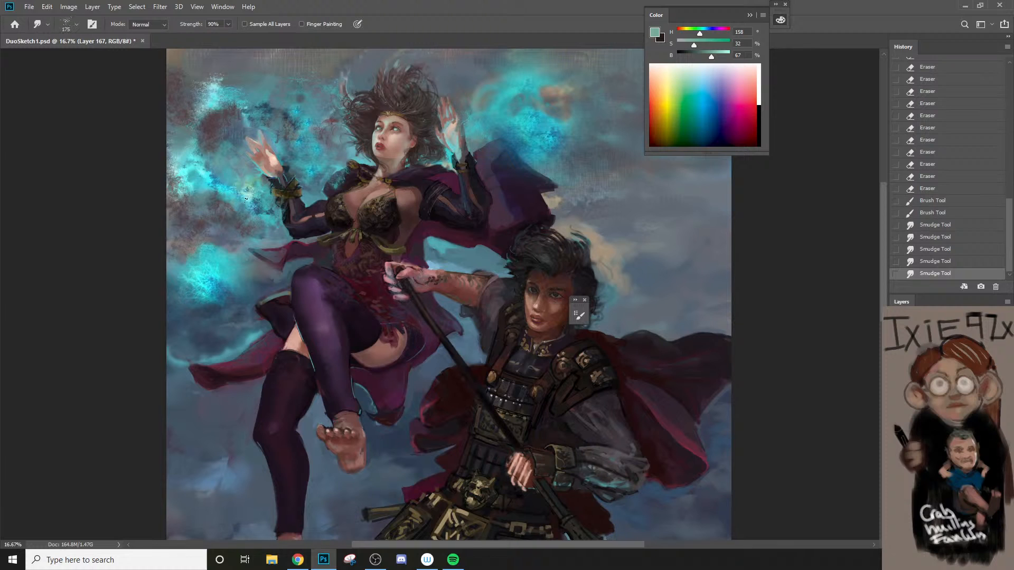
Step: Smudge the cyan glow below her right wrist down into the lower glow at 175 px to soften its edges
drag(246, 199, 244, 212)
mouse_move(244, 214)
mouse_down()
mouse_move(243, 227)
mouse_move(257, 219)
mouse_up()
mouse_move(259, 213)
mouse_down()
mouse_move(234, 238)
mouse_move(251, 260)
mouse_up()
drag(251, 258, 256, 267)
drag(256, 265, 261, 274)
mouse_move(260, 272)
mouse_down()
mouse_move(265, 282)
mouse_move(234, 270)
mouse_up()
drag(238, 262, 231, 267)
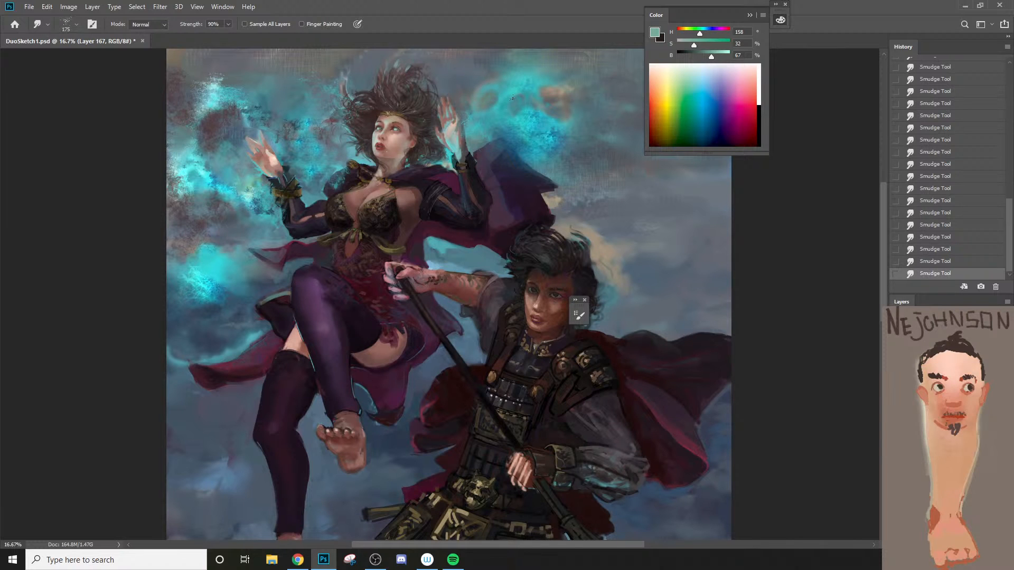
Step: Brush Color Dodge texture at 40% opacity into the cyan glow beside her left hand
key(b)
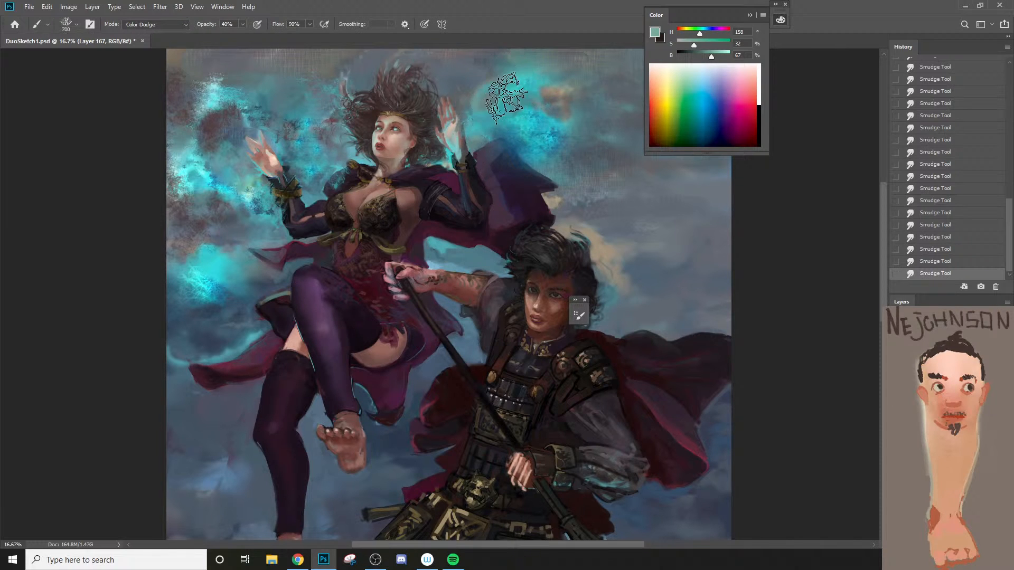
mouse_move(505, 90)
mouse_down()
mouse_move(547, 93)
mouse_move(493, 171)
mouse_up()
Step: Brush Color Dodge texture along the spearhead's lower edge, undoing the first stroke and repeating it with a 500 px brush
key(z)
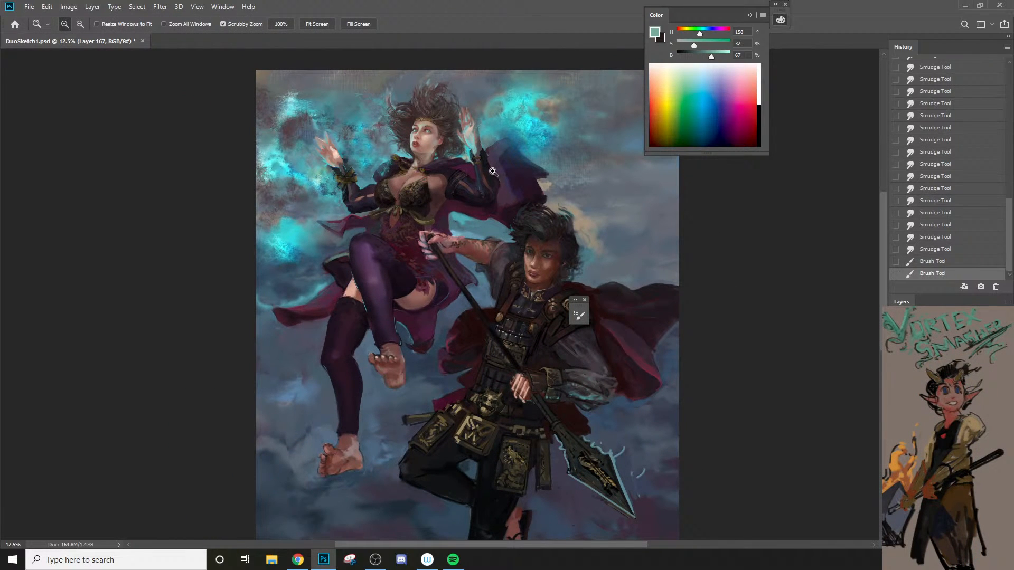
key(b)
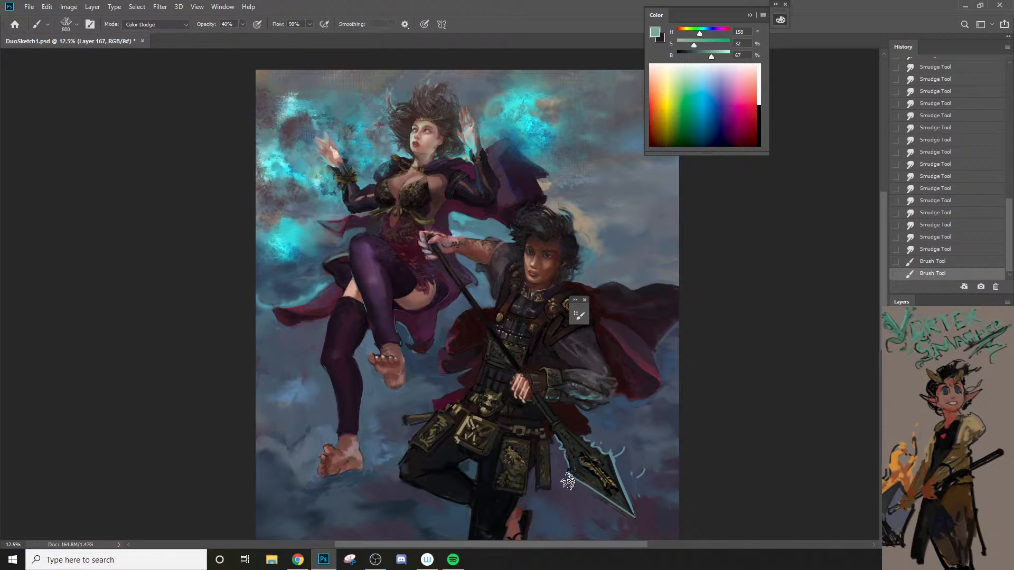
drag(560, 469, 645, 533)
key(ctrl+z)
key(bracketleft)
drag(572, 483, 636, 511)
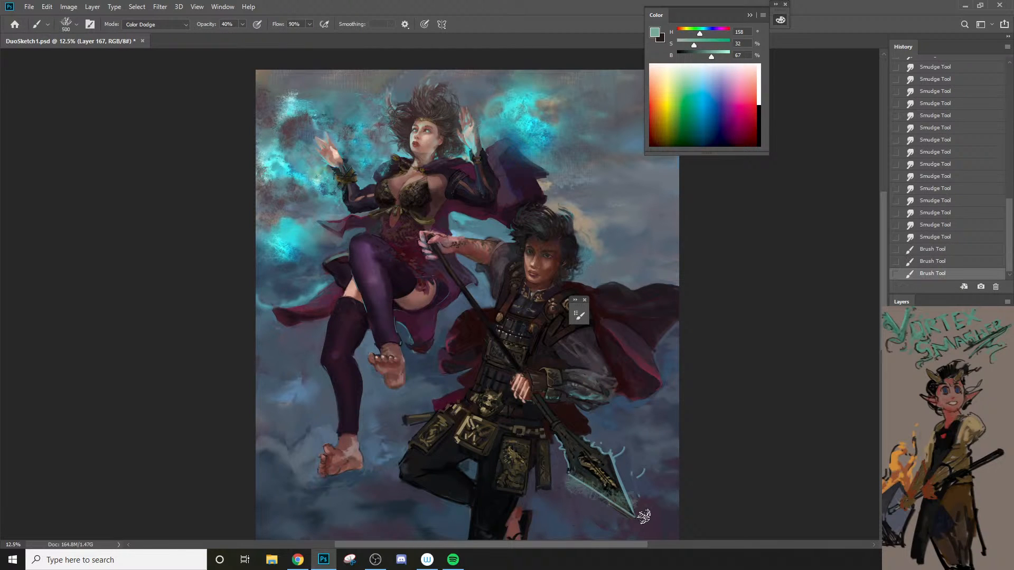
Step: Choose the NS6PB-Paper 4 brush and paint a Color Dodge glow along both spearhead edges at 250 to 500 px
right_click(588, 487)
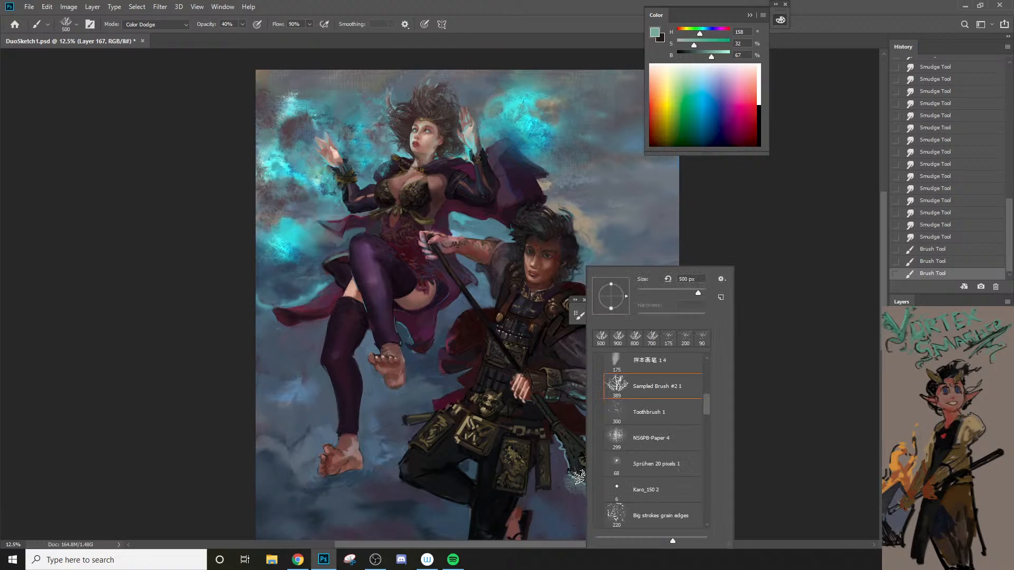
click(691, 435)
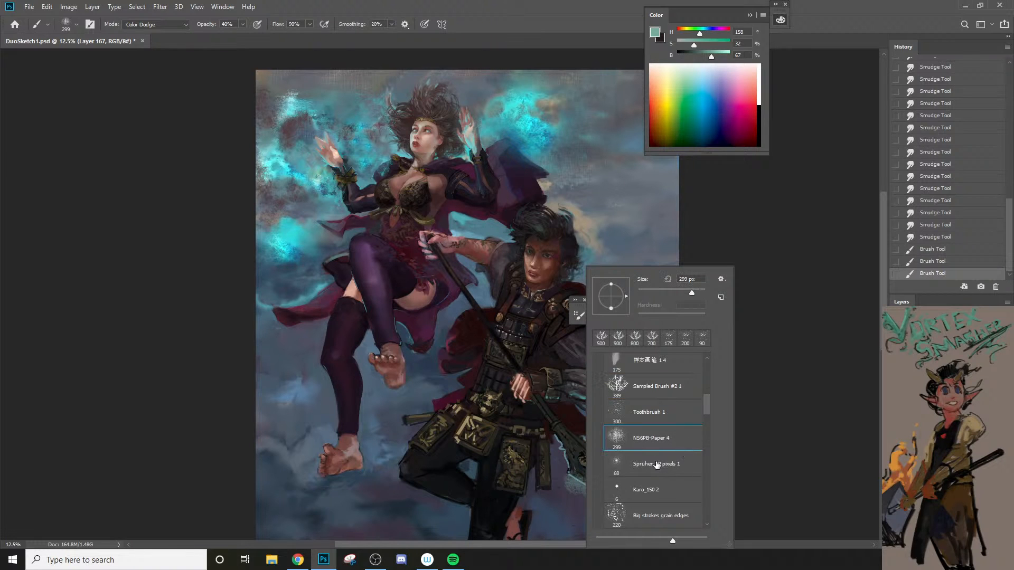
drag(571, 480, 636, 511)
key(bracketleft)
drag(573, 485, 638, 516)
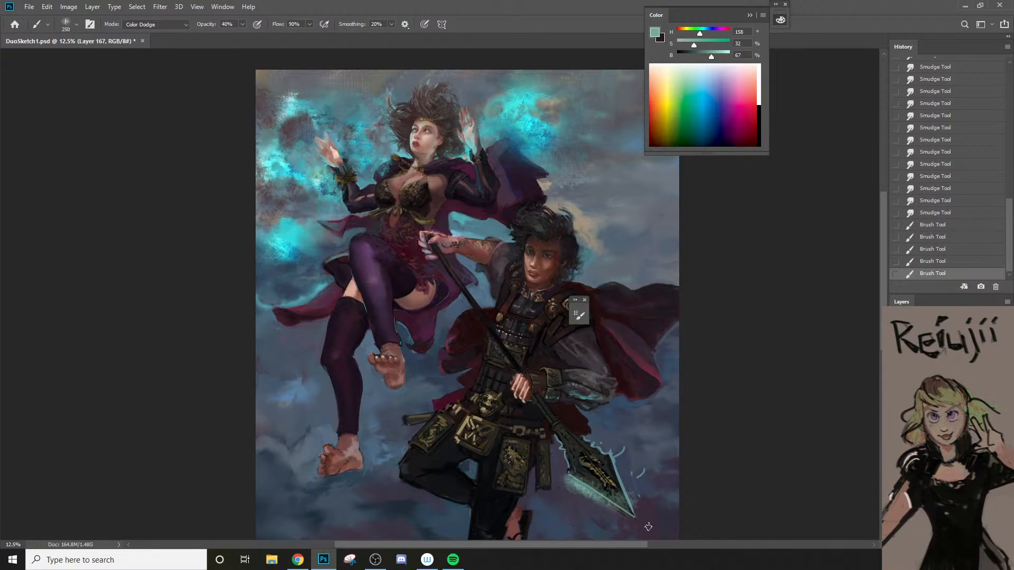
key(bracketright)
key(bracketright)
key(bracketright)
drag(616, 449, 641, 523)
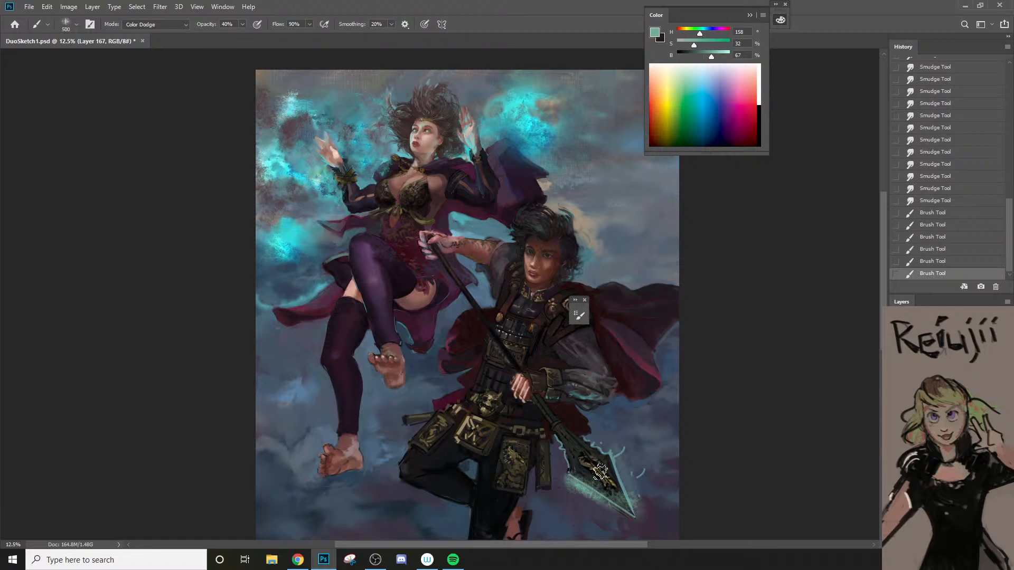
Step: Erase the excess glow around both spearhead edges with a 700 px eraser at 90% opacity
key(e)
key(bracketright)
key(bracketright)
mouse_move(617, 442)
mouse_down()
mouse_move(646, 528)
mouse_move(639, 494)
mouse_up()
key(b)
key(e)
drag(570, 481, 592, 496)
drag(573, 488, 619, 523)
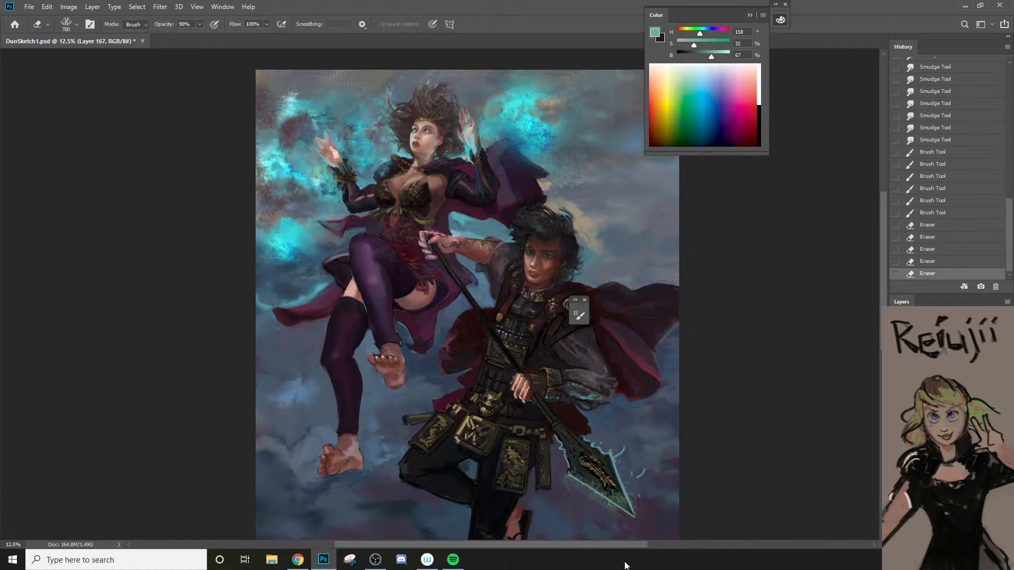
Step: Switch the eraser to the NS6PB-Paper 4 tip at 299 px and soften the glow along the spearhead's lower edge
right_click(595, 522)
click(642, 439)
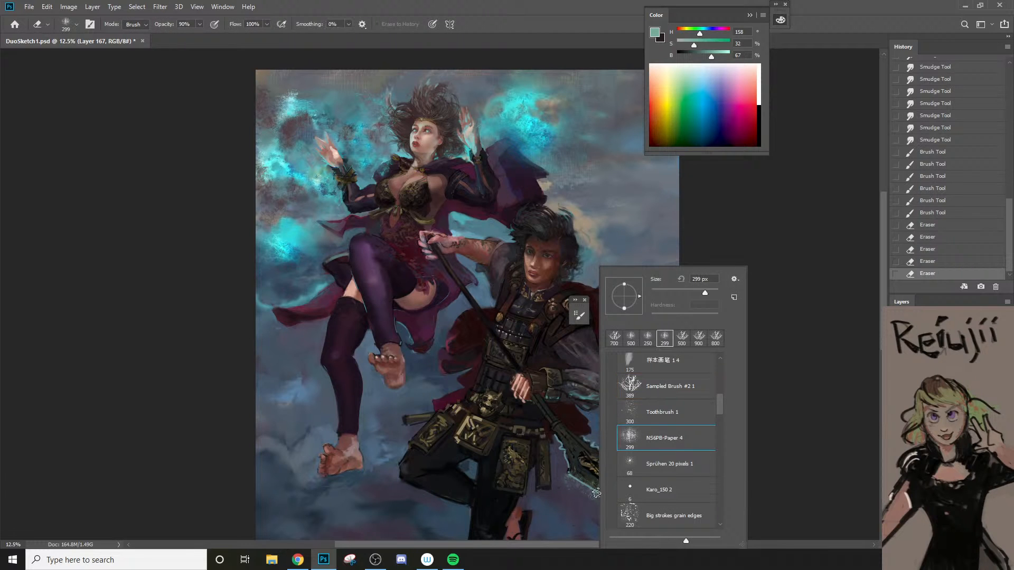
drag(569, 482, 631, 510)
Step: Brush Color Dodge texture over the spearhead blade, reducing the brush from 500 to 400 px
key(b)
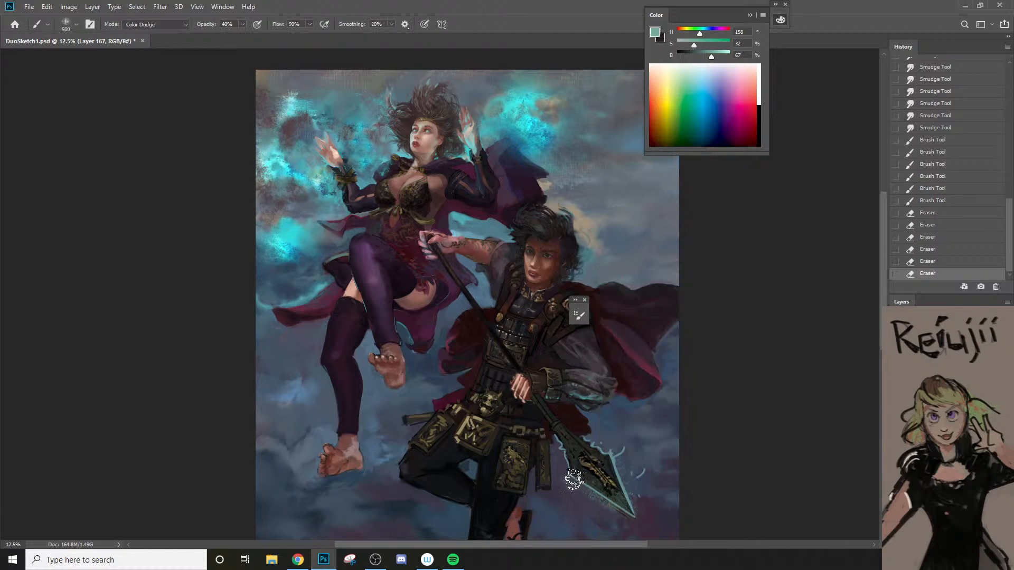
mouse_move(577, 481)
mouse_down()
mouse_move(622, 507)
mouse_move(640, 484)
mouse_move(616, 460)
mouse_move(616, 493)
mouse_up()
key(bracketleft)
key(bracketleft)
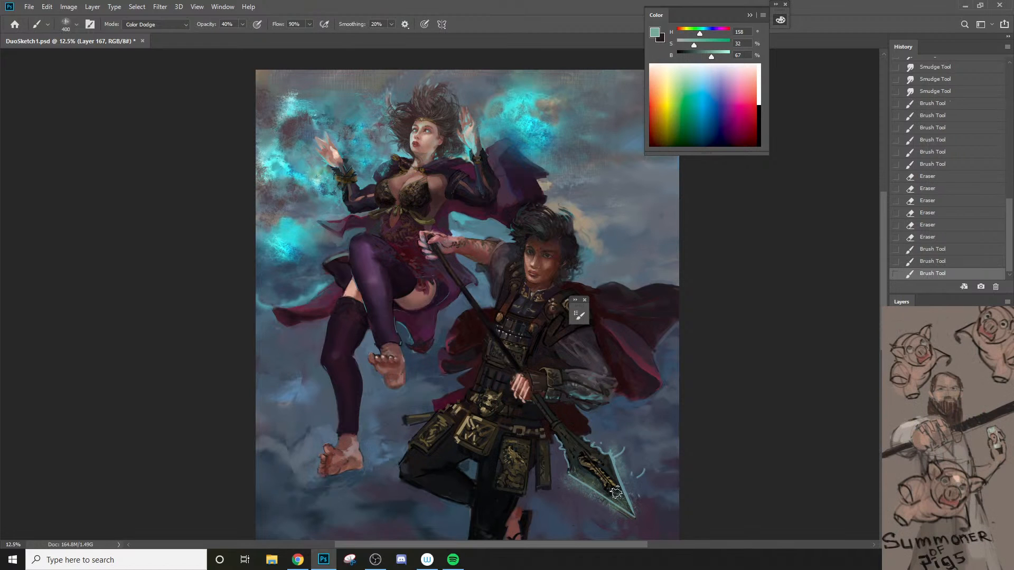
Step: Choose the 100 px brush 样本画笔 5 6 for the glowing edge above the sorceress's cape tail
key(z)
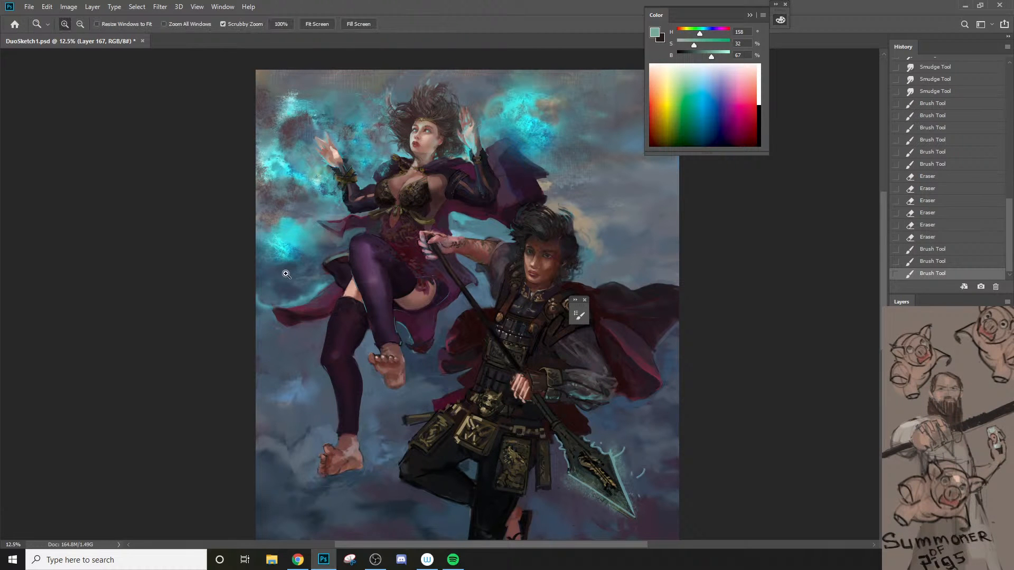
drag(292, 271, 315, 336)
right_click(315, 335)
key(Escape)
key(b)
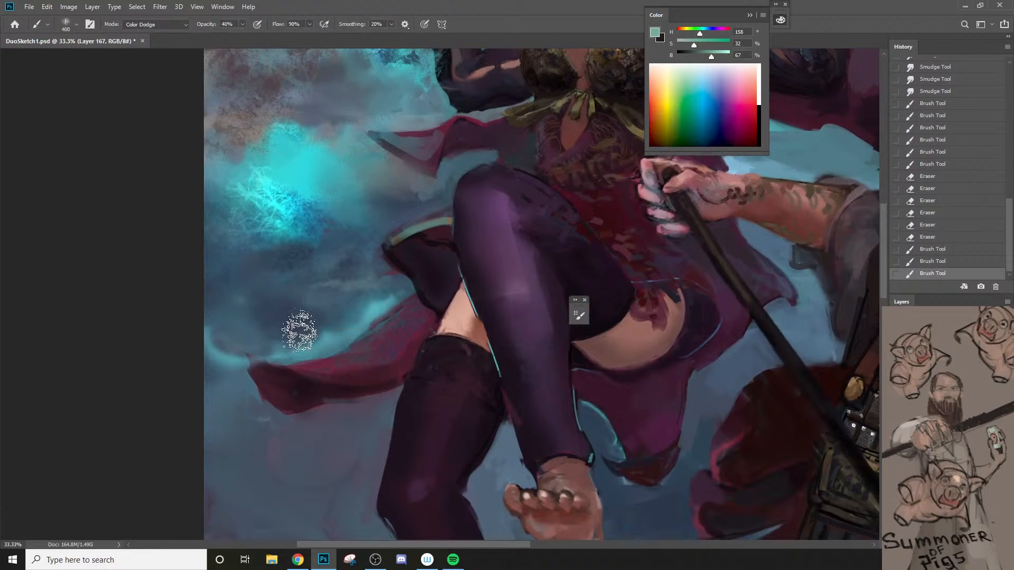
right_click(311, 336)
drag(422, 405, 422, 359)
click(317, 438)
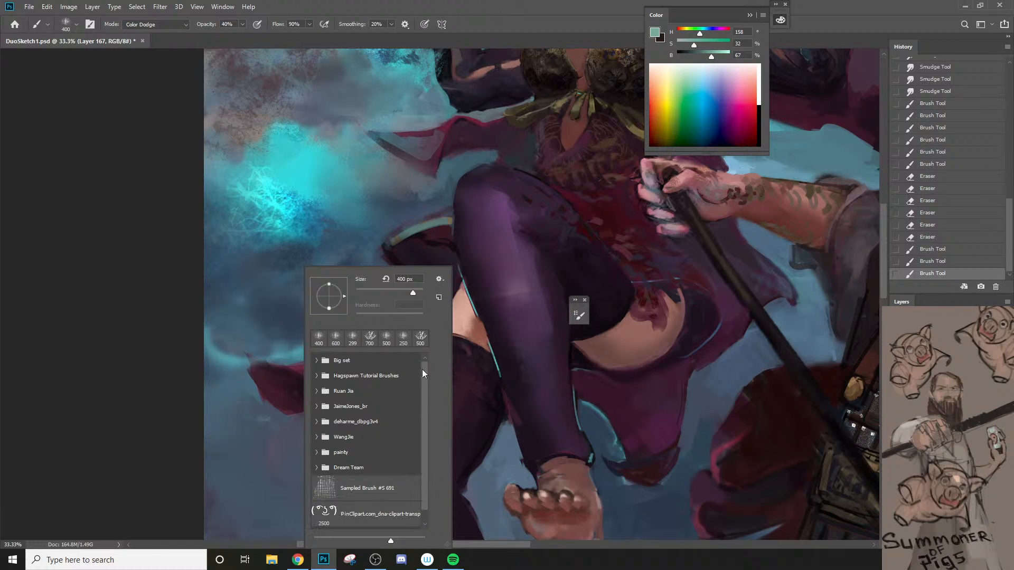
click(316, 468)
drag(423, 404, 425, 427)
click(376, 445)
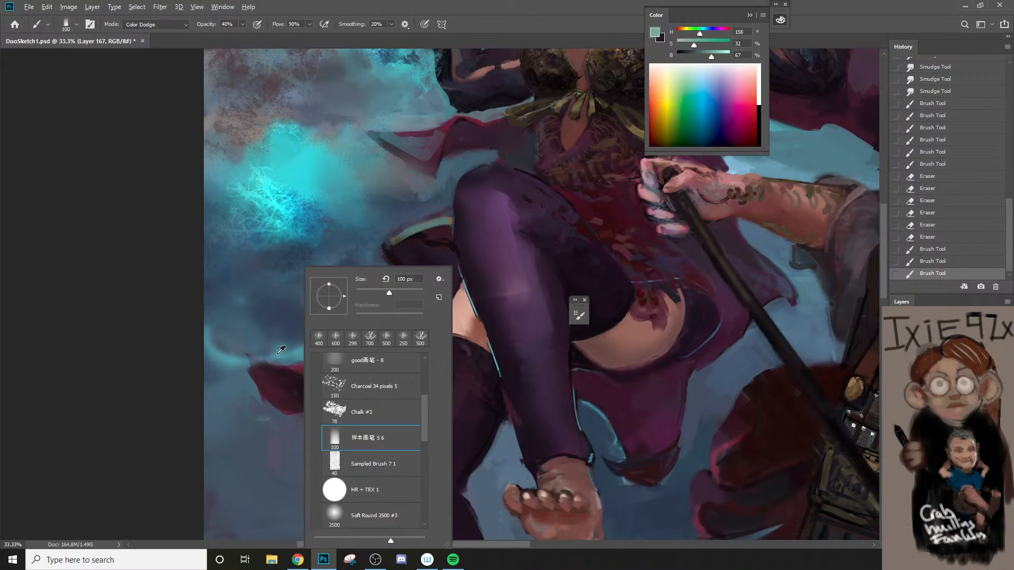
Step: Sample a muted blue beside the cape tail and stroke it in Color Dodge along the tail's upper edge
alt+click(294, 352)
drag(264, 351, 313, 351)
key([)
alt+click(331, 343)
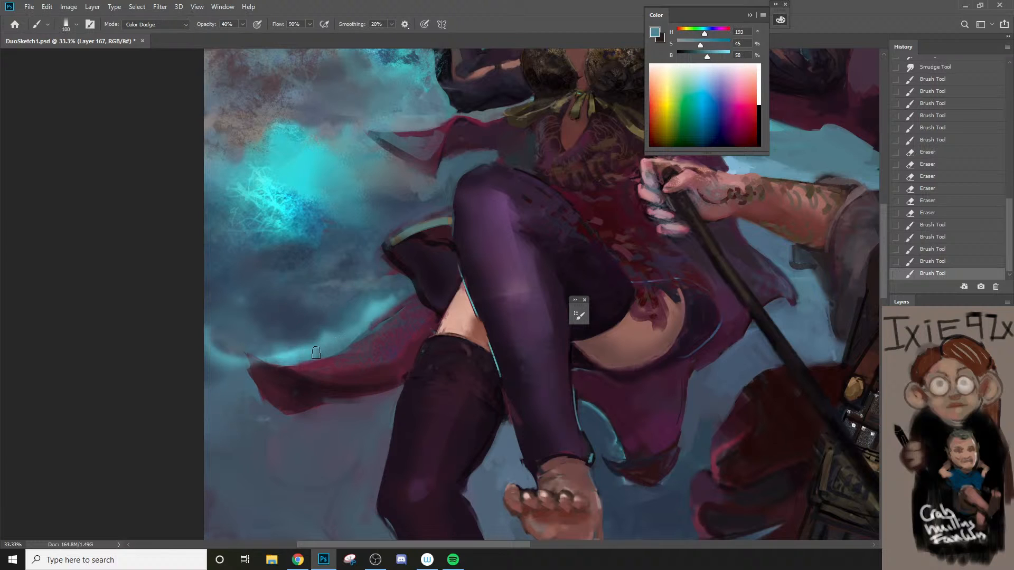
Step: Set the brush to Normal mode and paint along the cape tail's cyan rim, reducing the size to 90 px
click(159, 24)
click(158, 33)
mouse_move(282, 359)
mouse_down()
mouse_move(332, 342)
mouse_move(329, 351)
mouse_move(407, 288)
mouse_up()
key([)
key([)
drag(357, 331, 401, 294)
key(ctrl+z)
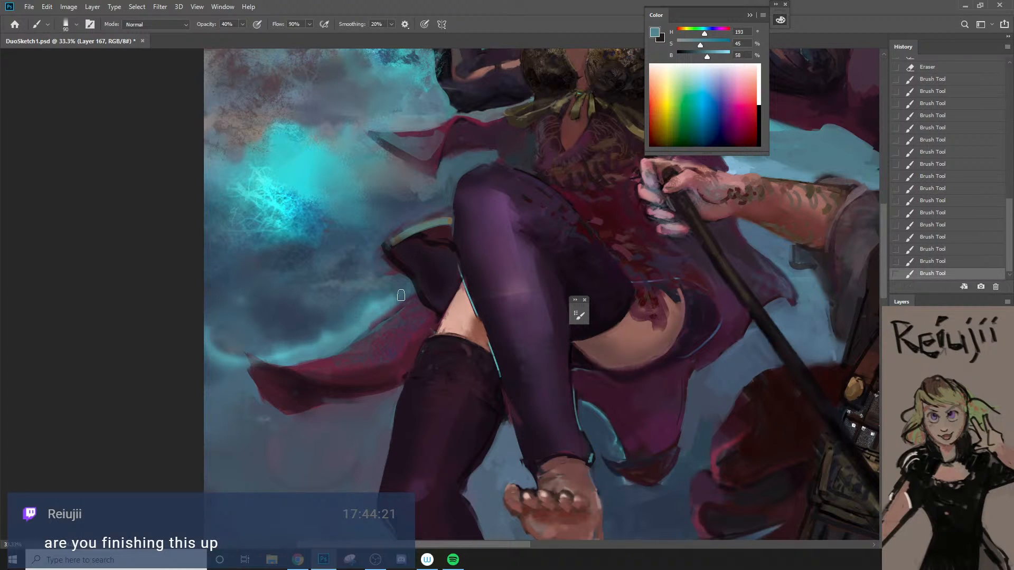
key(ctrl+z)
key(ctrl+shift+z)
Step: Paint with sampled teal and grey-blue at 80% opacity around the sorceress's right hand and wrist
drag(406, 309, 379, 342)
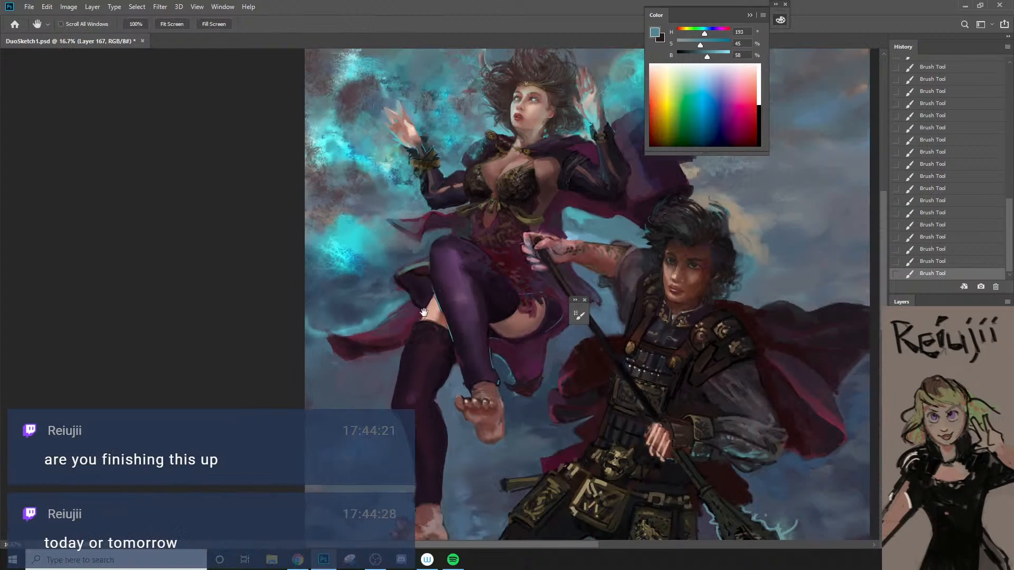
drag(427, 125, 443, 206)
mouse_move(403, 223)
mouse_down()
mouse_move(444, 222)
mouse_move(436, 260)
mouse_up()
alt+click(421, 265)
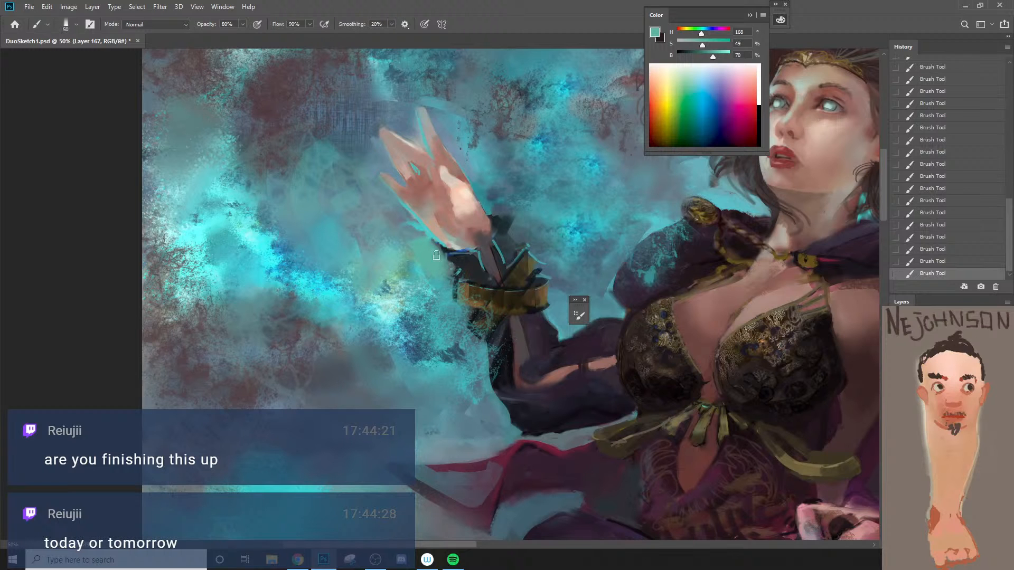
mouse_move(405, 224)
mouse_down()
mouse_move(430, 254)
mouse_move(410, 308)
mouse_up()
alt+click(394, 211)
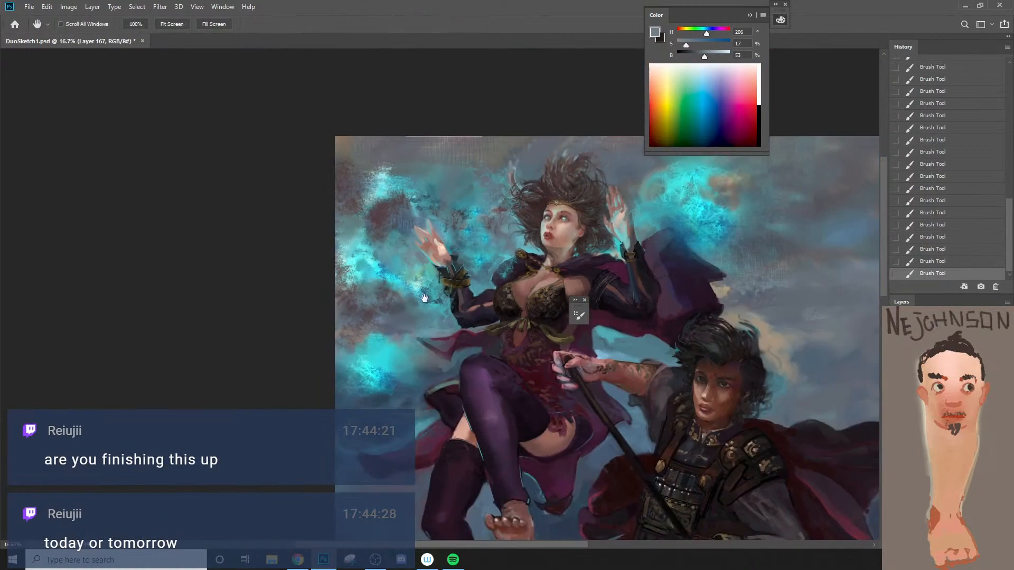
Step: Sample the dark maroon dress beside the warrior's gripping fingers, touch up around them, and reduce the brush to 40 px
drag(606, 368, 401, 317)
ctrl+click(396, 315)
ctrl+click(395, 315)
key(b)
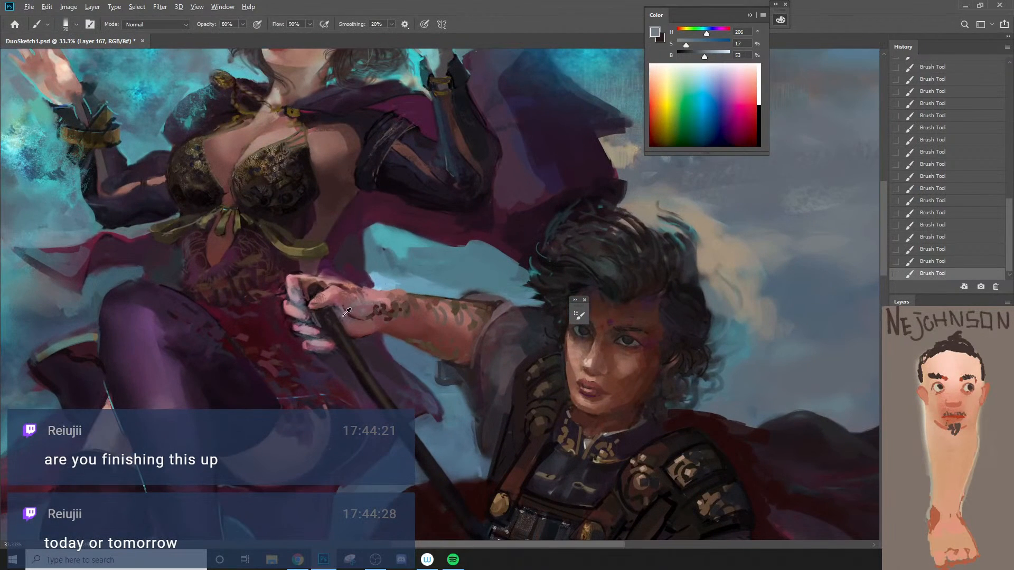
alt+click(284, 316)
alt+click(270, 316)
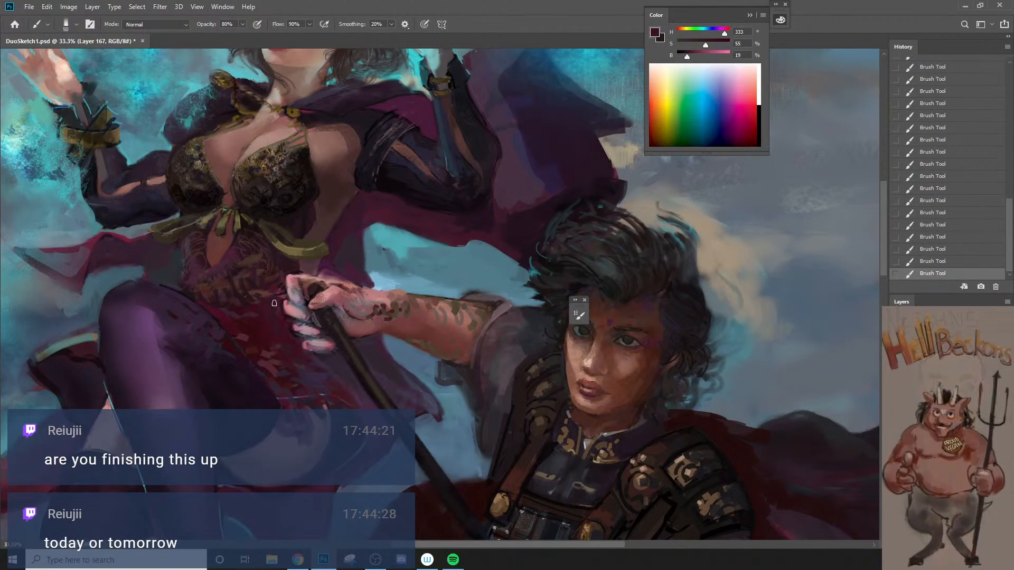
key(bracketleft)
key(bracketleft)
key(bracketleft)
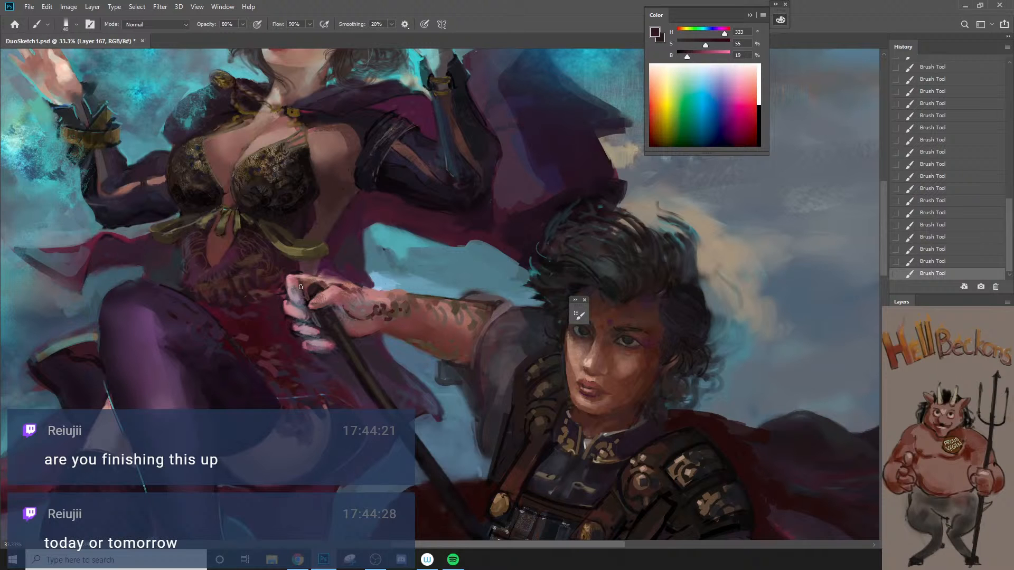
Step: Close the floating brush panel and sample a muted reddish skin tone for the warrior's skin
click(584, 300)
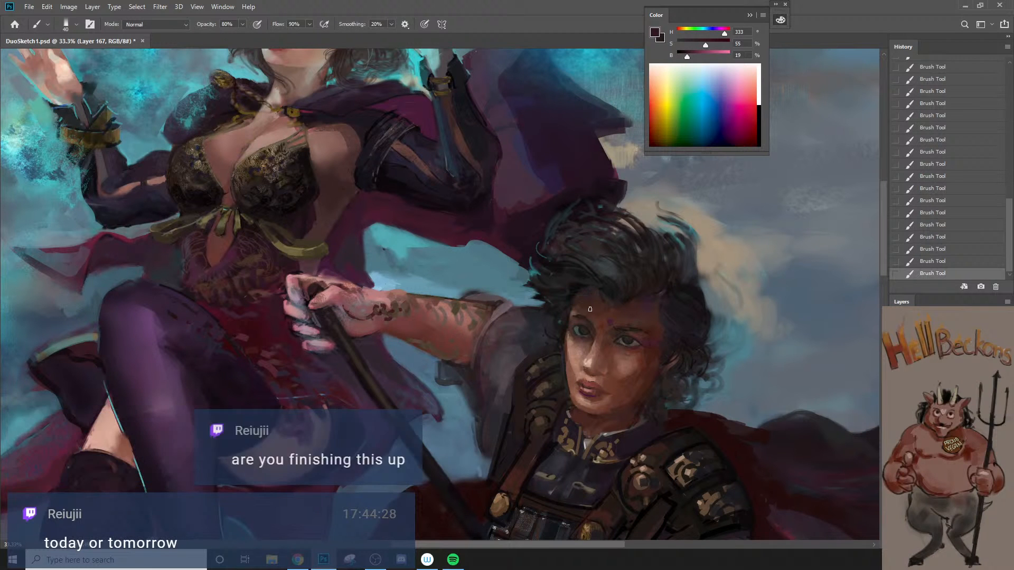
alt+click(584, 338)
alt+click(584, 338)
drag(463, 411, 444, 363)
alt+click(387, 194)
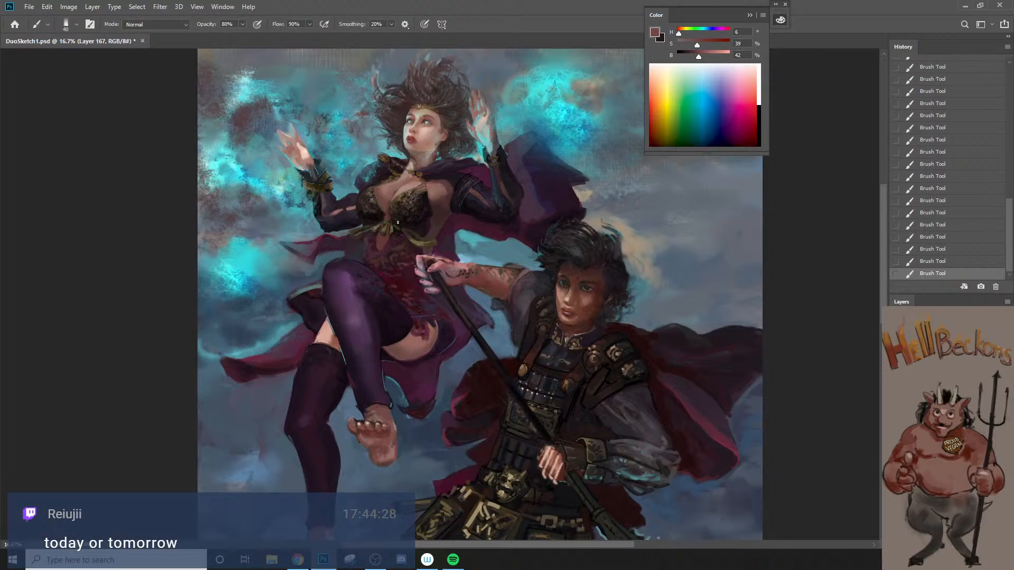
drag(541, 415, 525, 328)
ctrl+click(525, 329)
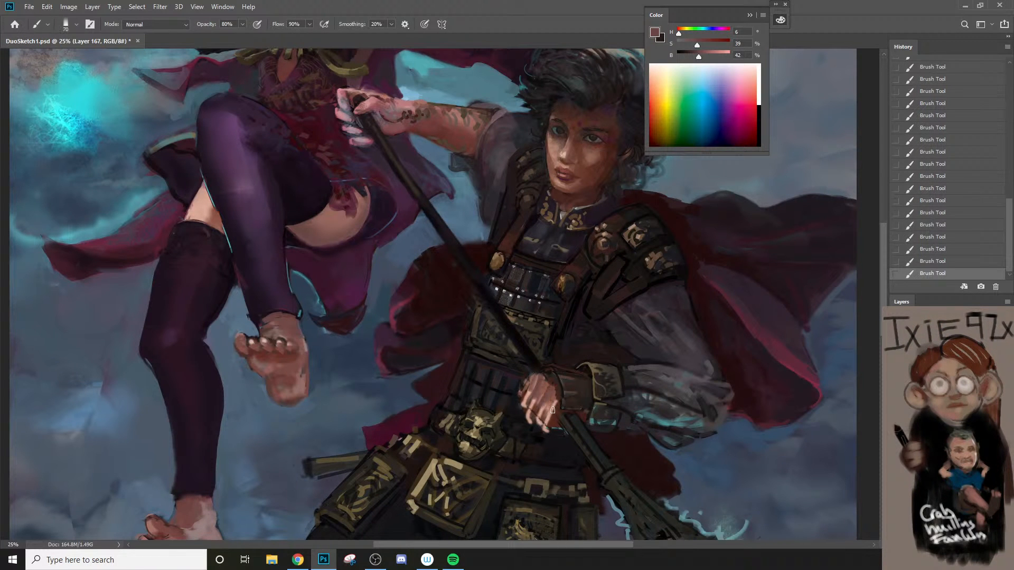
Step: Sample dark reddish-brown and near-black tones at the warrior's upper gripping hand and touch up between the fingers with a 40 px brush
ctrl+alt+click(546, 430)
drag(586, 469, 538, 449)
ctrl+click(411, 186)
ctrl+click(410, 188)
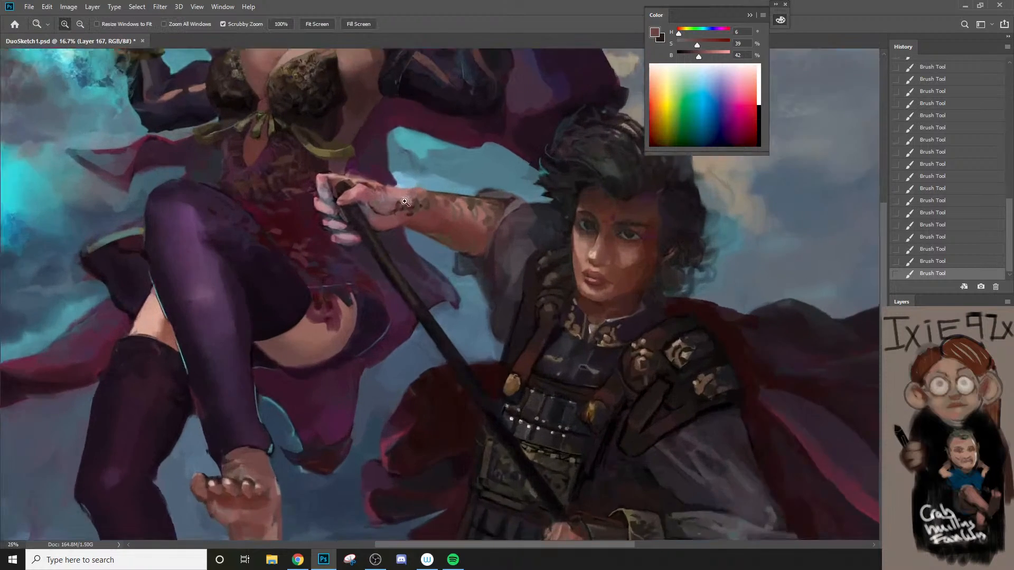
ctrl+click(406, 195)
alt+click(414, 241)
key(bracketleft)
key(bracketleft)
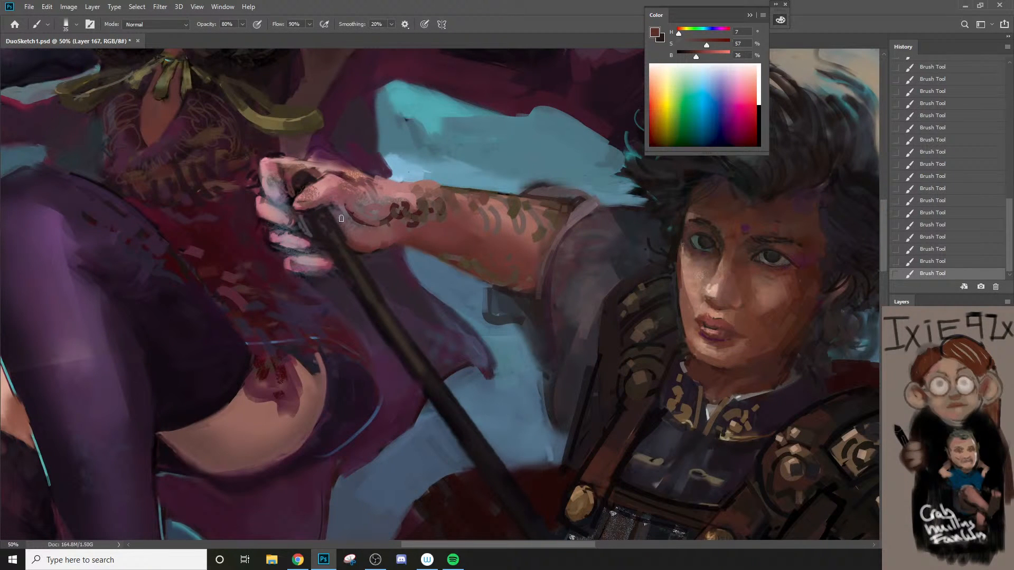
key(bracketright)
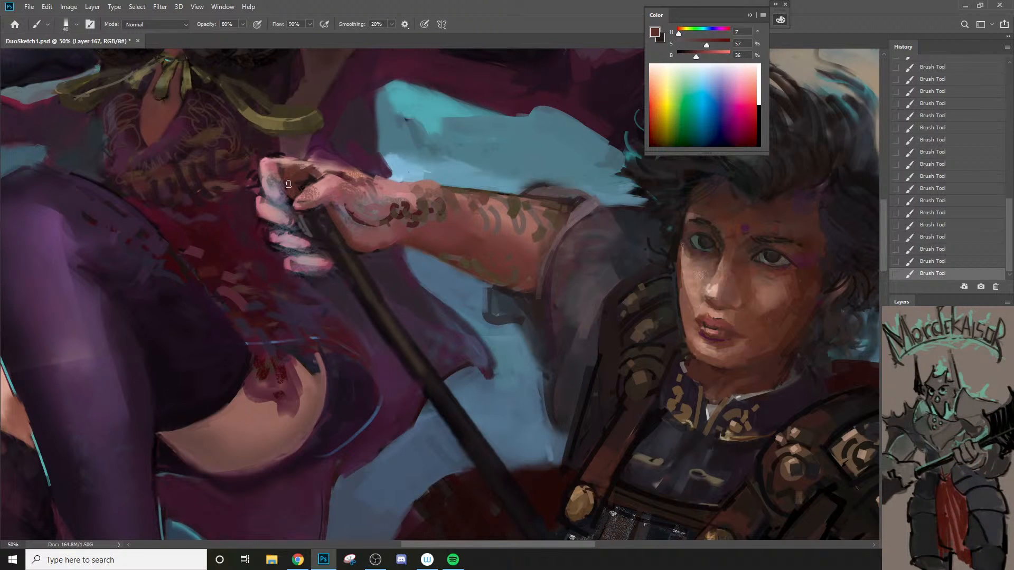
alt+click(305, 184)
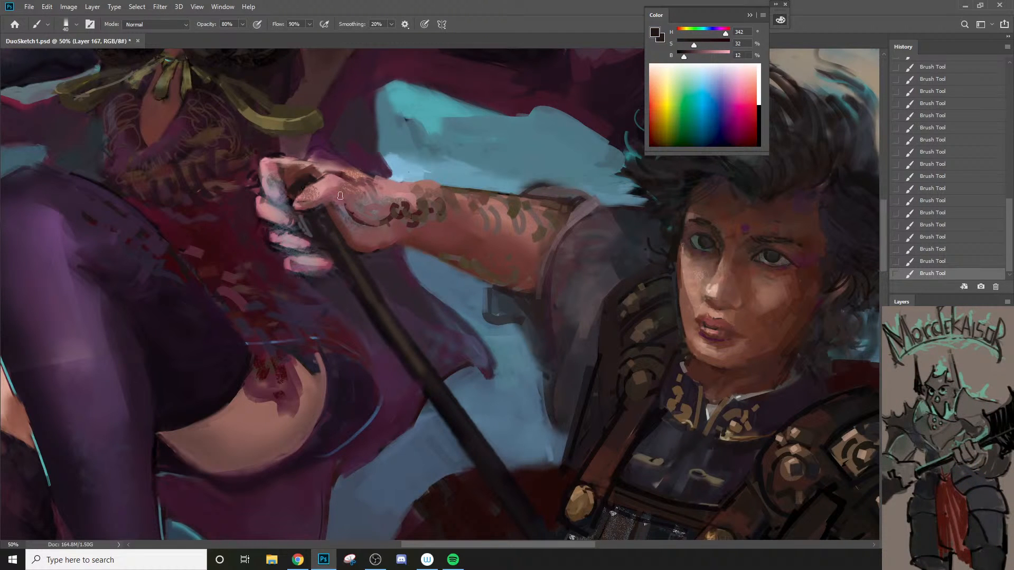
Step: Lasso and copy the wrapped spear grip below the thumb in the older version of the warrior on Layer 158
key(z)
alt+click(362, 274)
alt+click(362, 274)
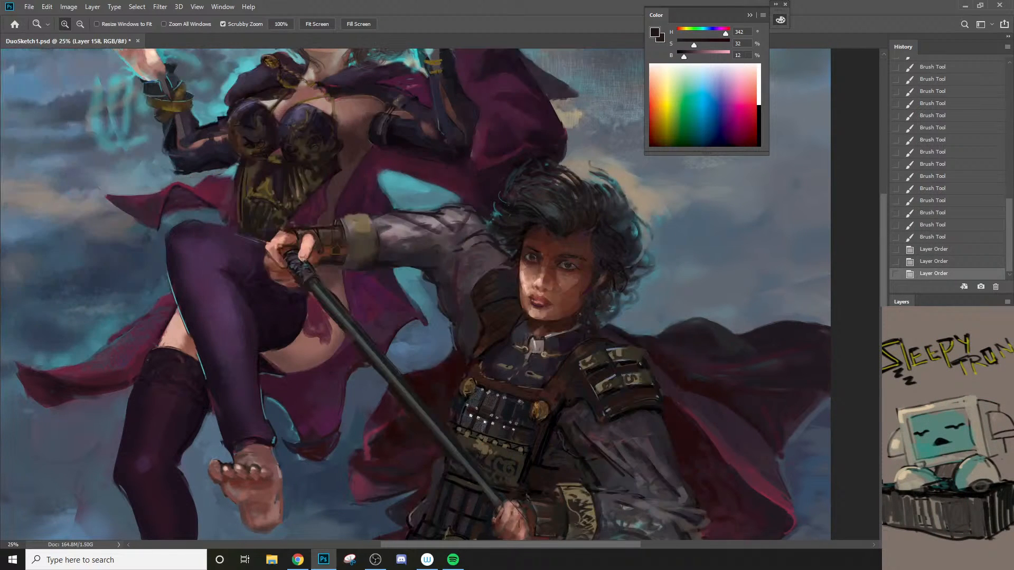
click(299, 247)
click(299, 247)
click(299, 247)
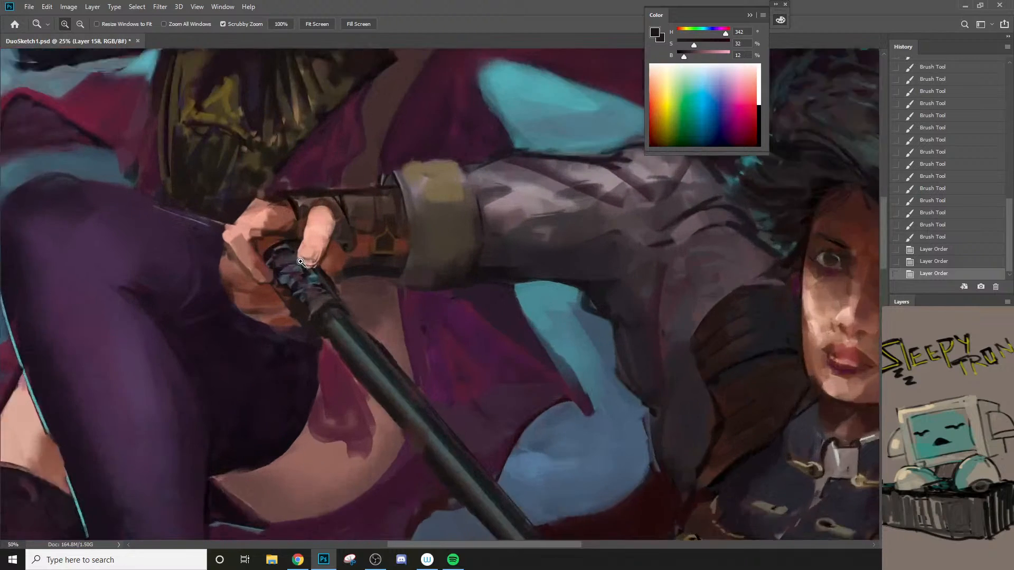
key(l)
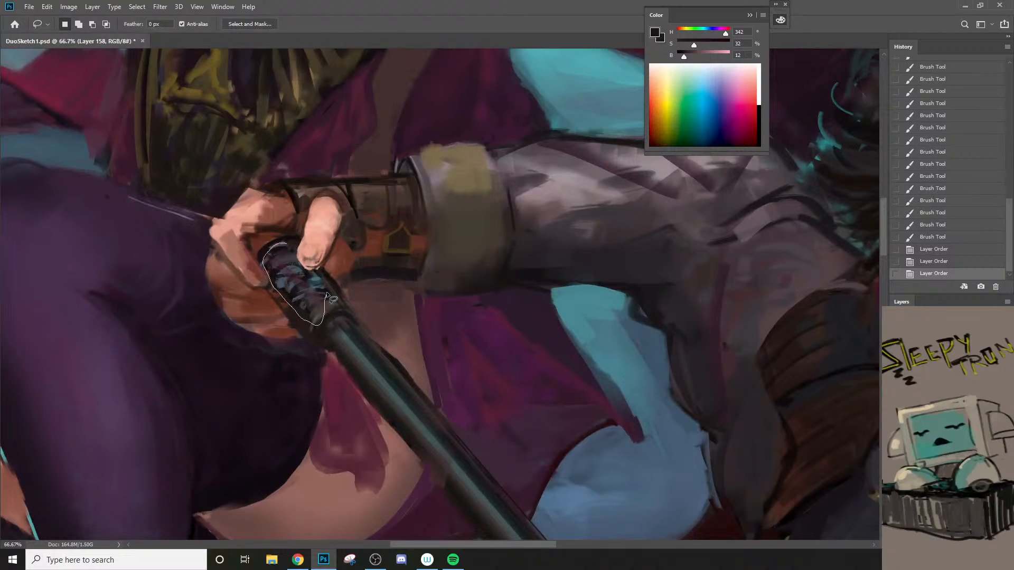
drag(286, 256, 287, 257)
click(896, 449)
Step: Paste the copied grip wrapping, raise its layer, and transform it onto the spear shaft under the warrior's upper hand with a 6.35° rotation
key(z)
alt+click(666, 441)
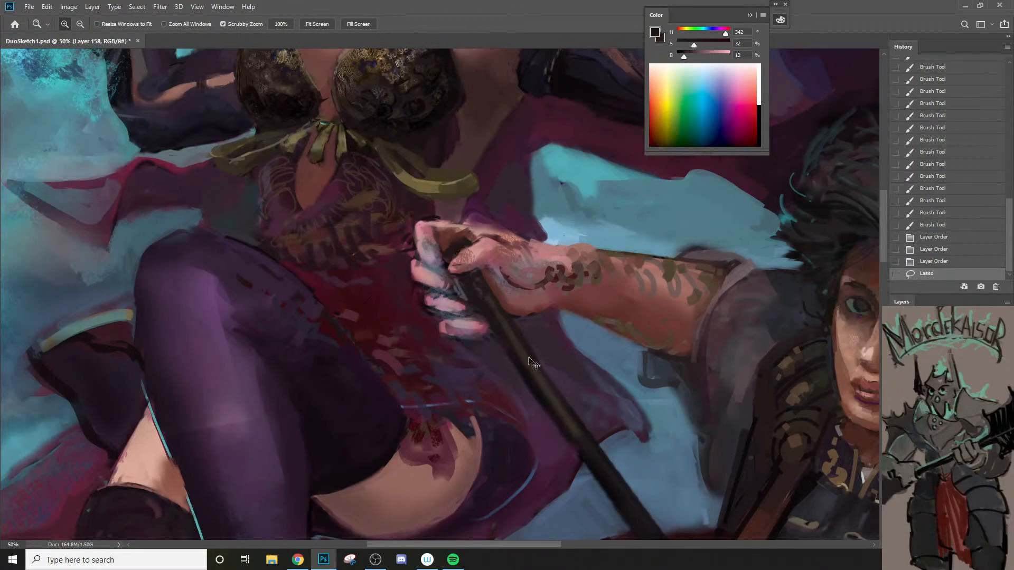
key(ctrl+v)
key(ctrl+])
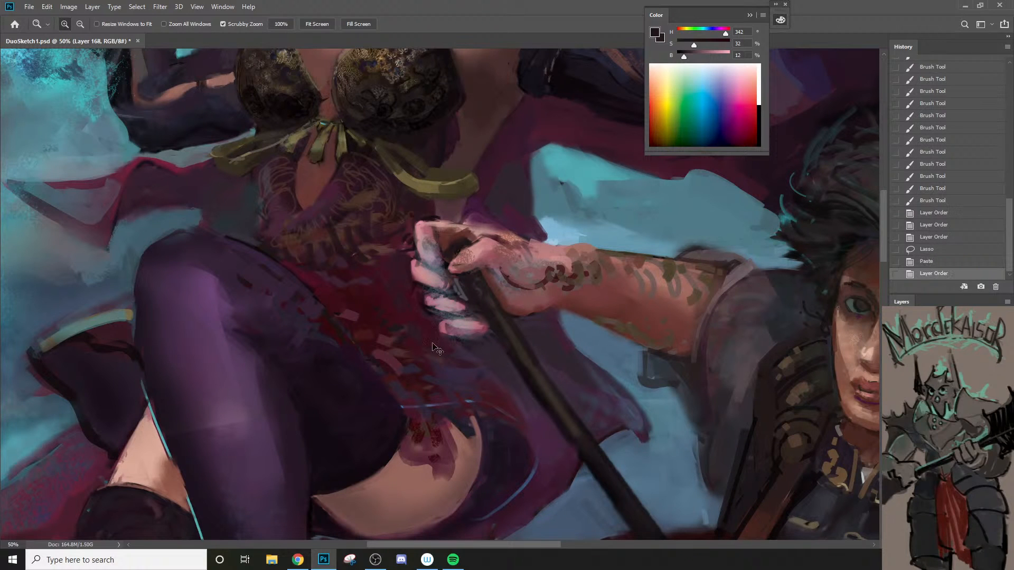
key(ctrl+t)
drag(407, 338, 485, 306)
drag(531, 348, 510, 360)
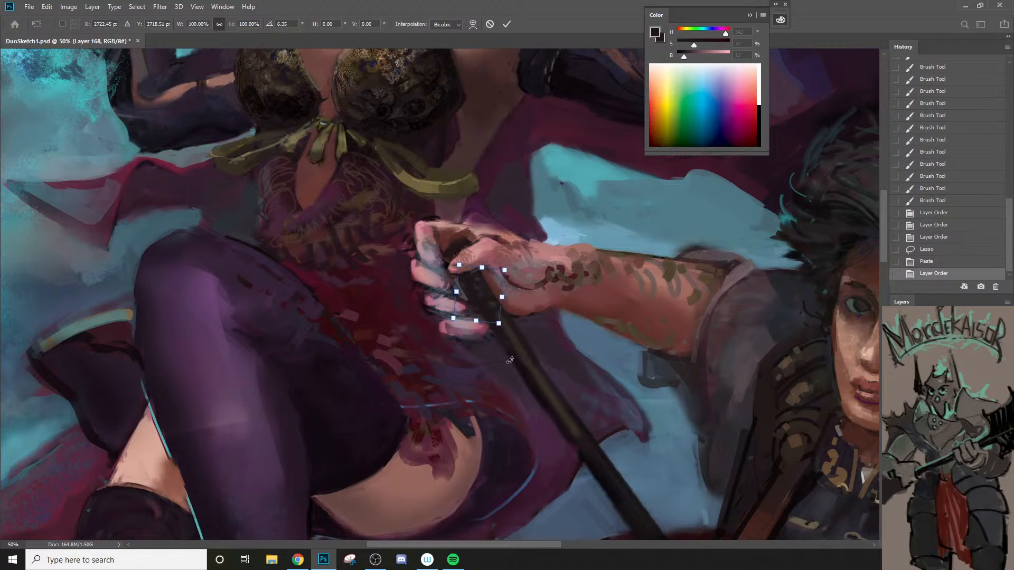
key(Return)
Step: Sample a muted golden brown and paint fine details on the spear grip below the thumb with a brush of about 10 px
key(z)
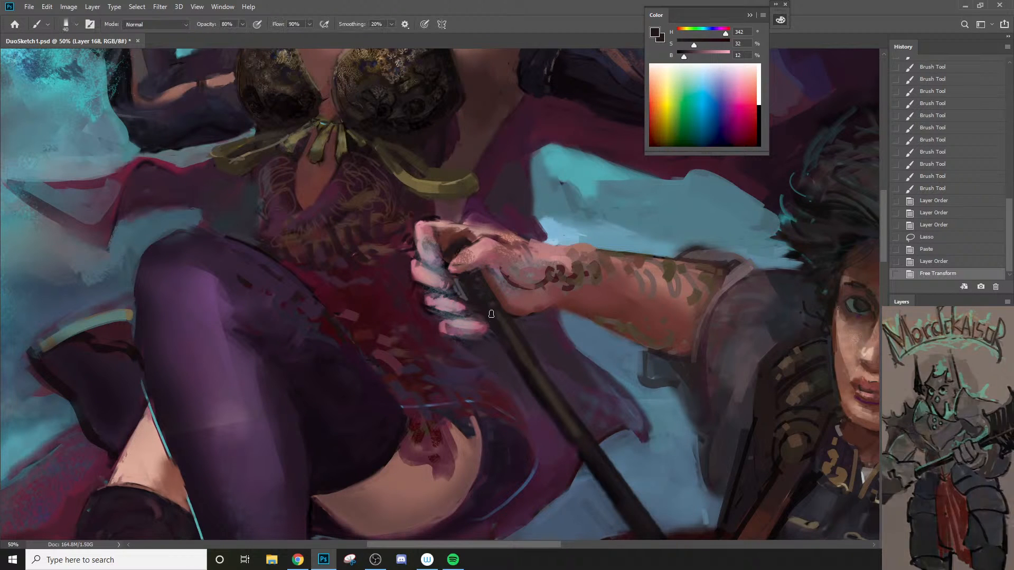
key(b)
alt+click(583, 275)
key(bracketleft)
key(bracketleft)
key(bracketleft)
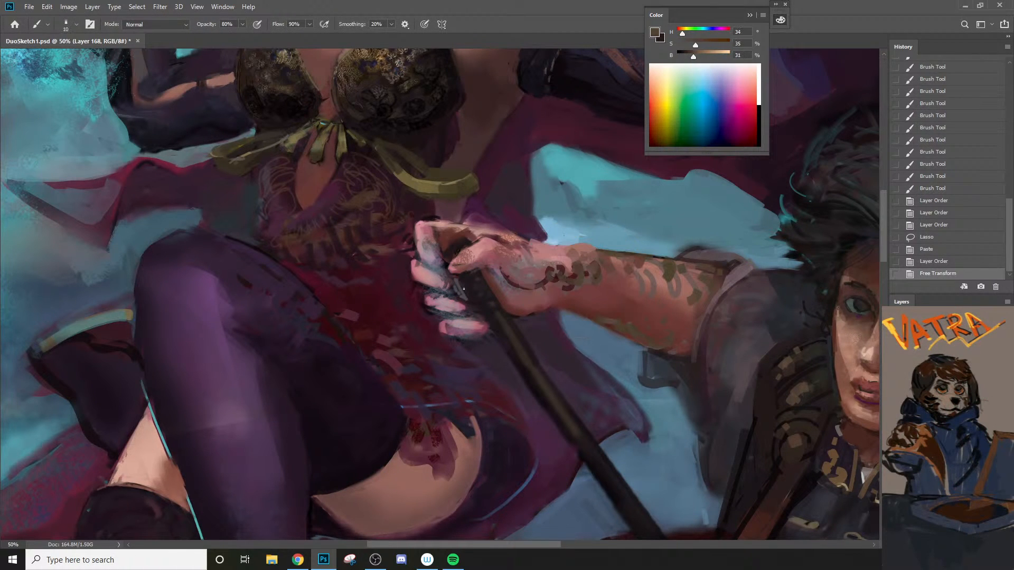
key(bracketleft)
mouse_move(473, 284)
mouse_down()
mouse_move(481, 307)
mouse_move(498, 302)
mouse_up()
key(bracketright)
mouse_move(486, 296)
mouse_down()
mouse_move(501, 311)
mouse_move(473, 335)
mouse_move(439, 342)
mouse_up()
Step: Review the whole painting at 12.5% with the interface panels hidden, and restore the panels
key(ctrl+space)
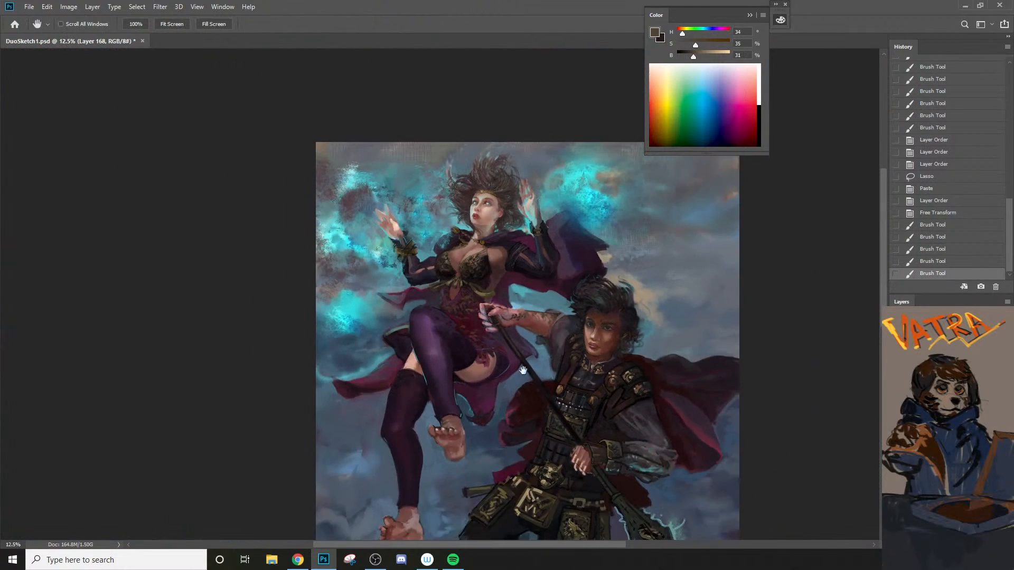
scroll(523, 370, down, 5)
key(Tab)
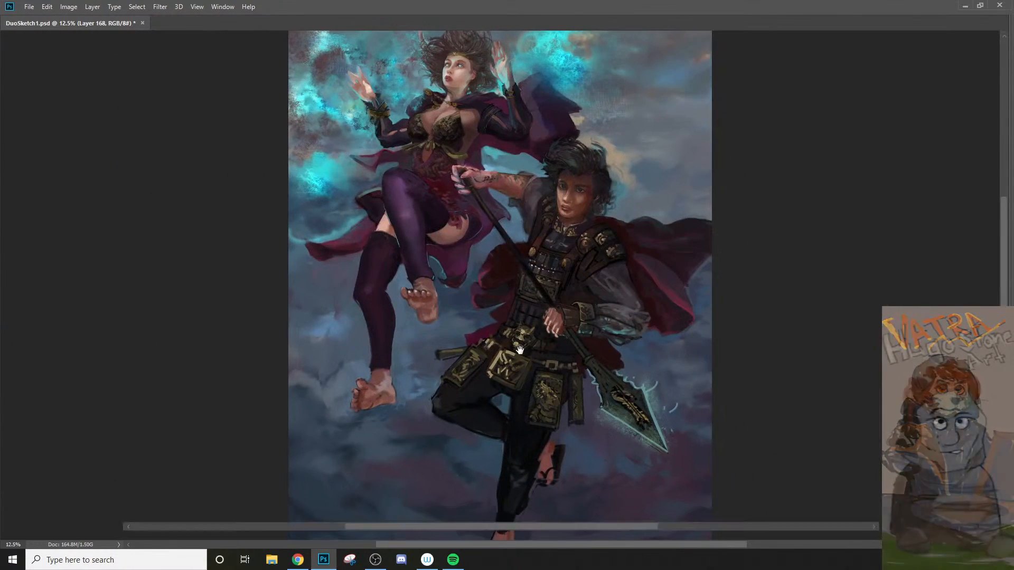
key(Tab)
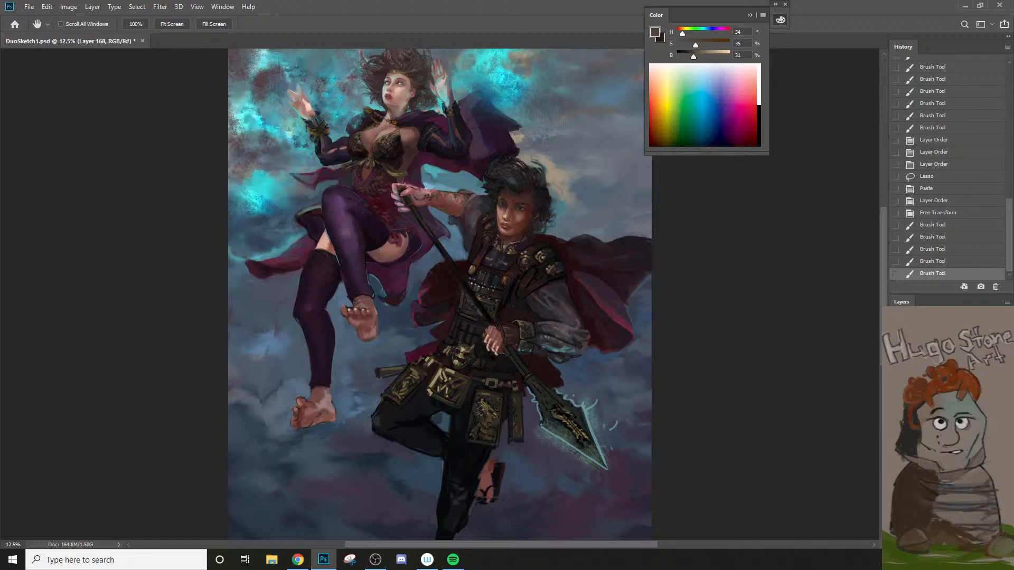
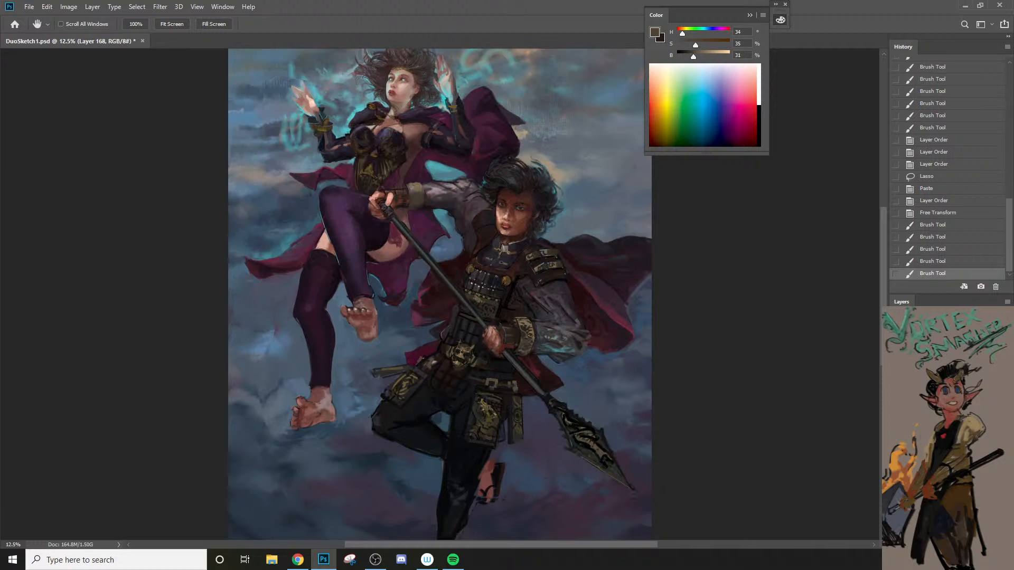
key(l)
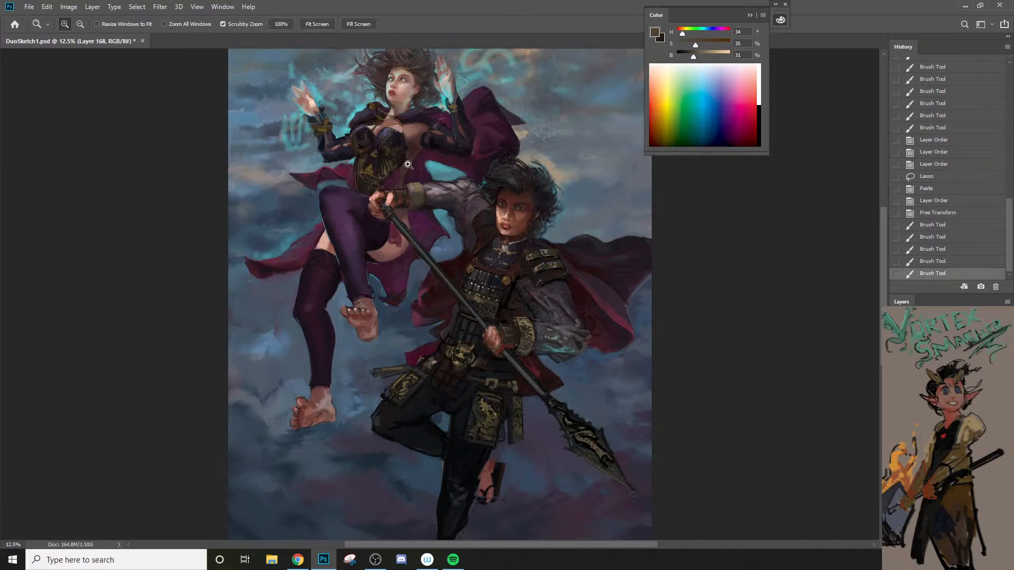
scroll(347, 170, up, 4)
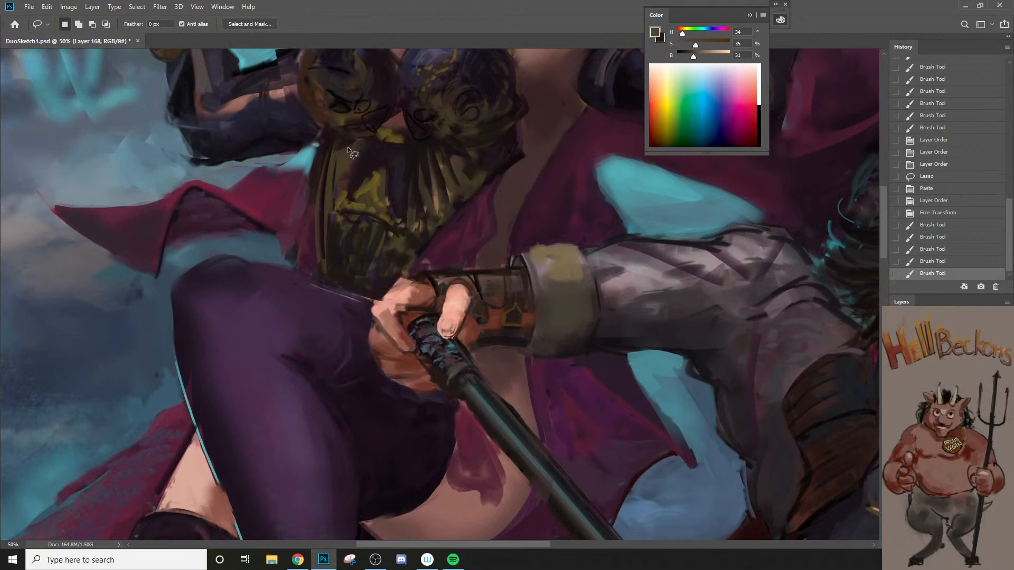
mouse_move(348, 147)
mouse_down()
mouse_move(330, 274)
mouse_move(308, 211)
mouse_move(346, 143)
mouse_up()
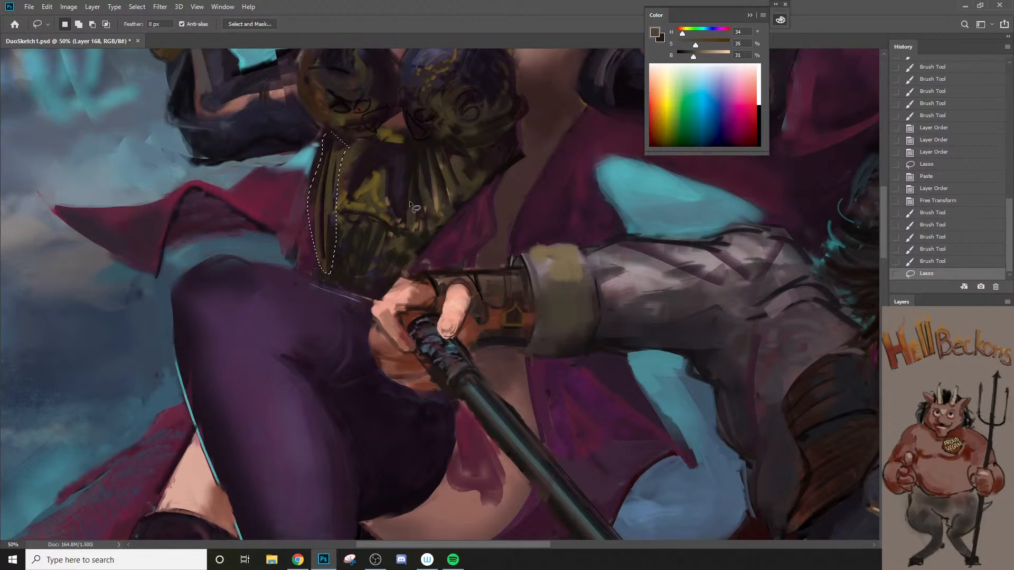
key(ctrl+d)
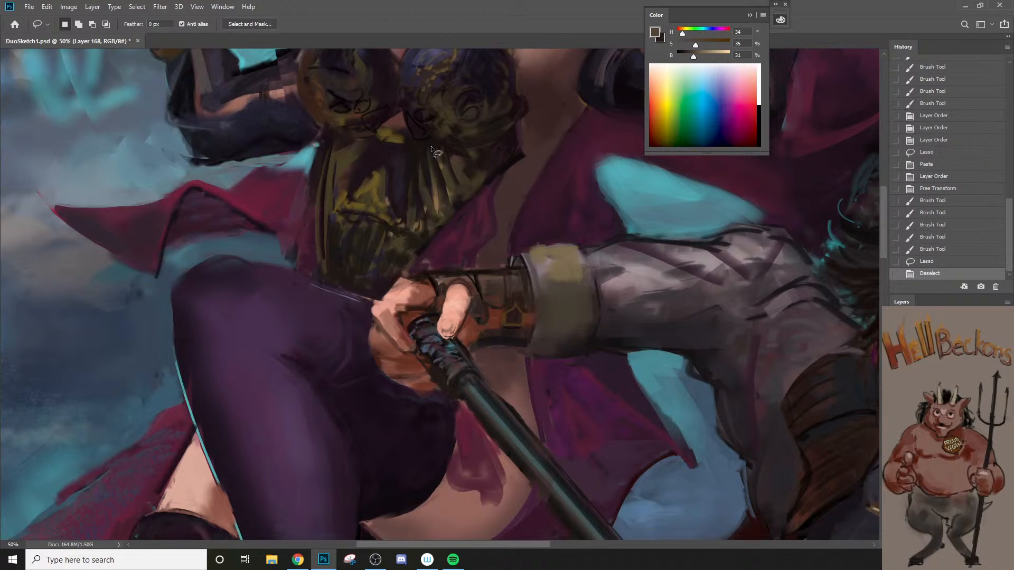
Step: Sample a dark brown and paint down the side of the sorceress's waist corset, changing to the Chalk #3 brush
key(z)
alt+click(429, 234)
alt+click(428, 234)
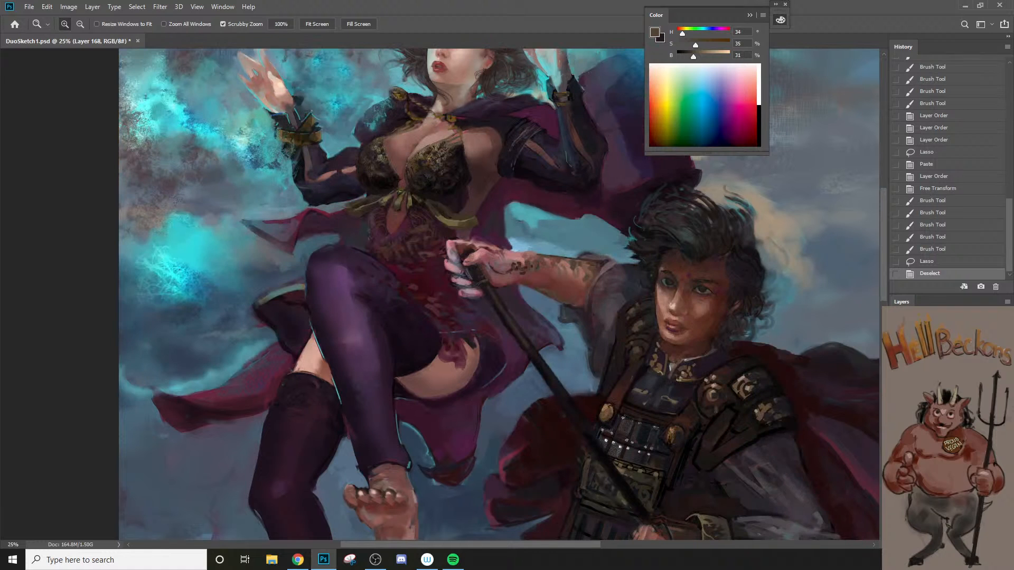
click(396, 239)
key(b)
alt+click(462, 190)
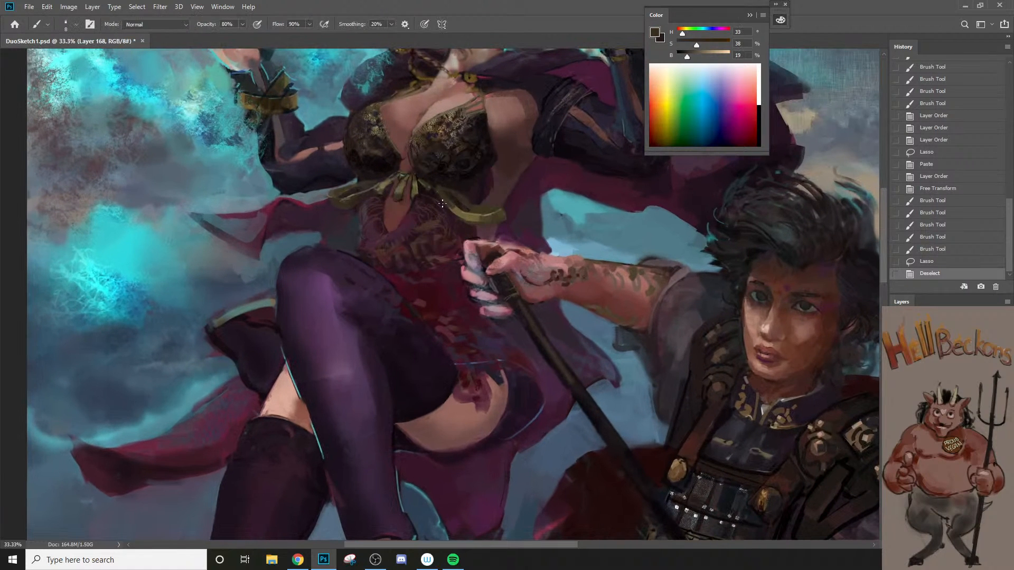
drag(366, 214, 375, 272)
key(])
right_click(375, 255)
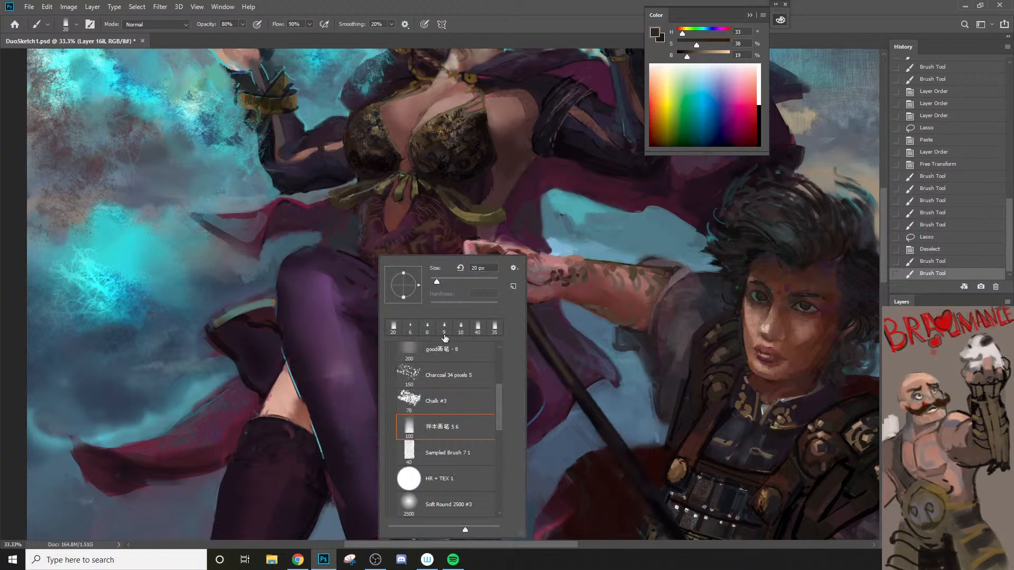
click(459, 414)
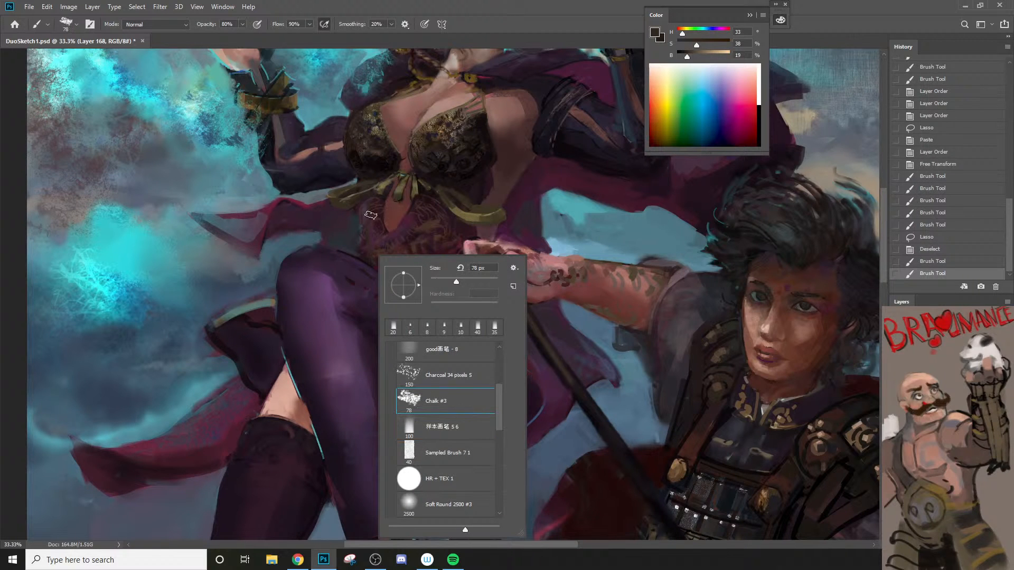
drag(374, 199, 378, 265)
Step: Sample the ribbon's olive gold and paint thin vertical stripes down the corset beside the waist opening with a 20 px brush
alt+click(468, 199)
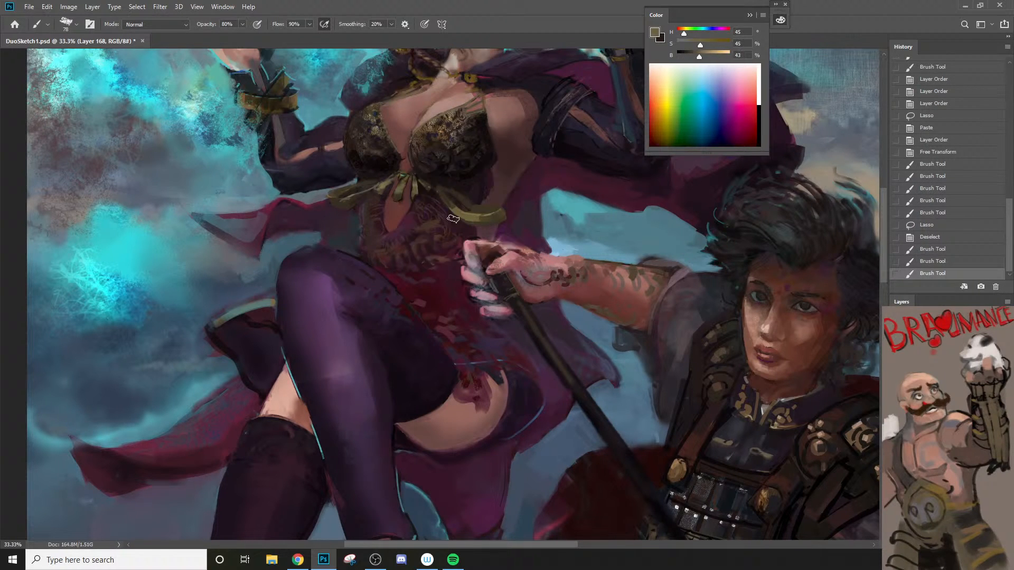
drag(368, 201, 378, 275)
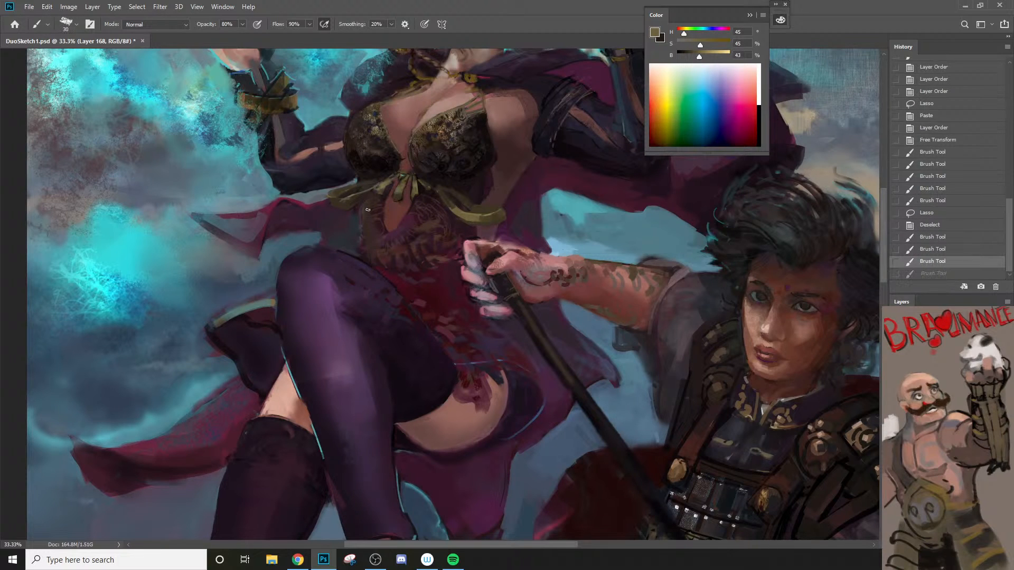
drag(368, 210, 384, 284)
key(bracketleft)
drag(371, 199, 380, 263)
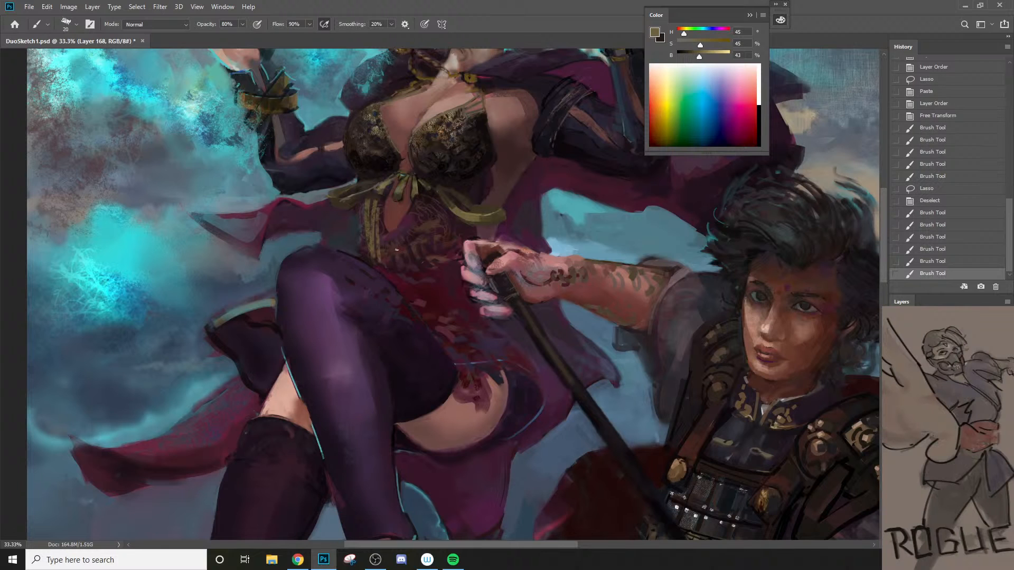
Step: Paint parallel diagonal olive-gold strands on the corset from the bow's knot toward the raised thigh
drag(419, 195, 388, 251)
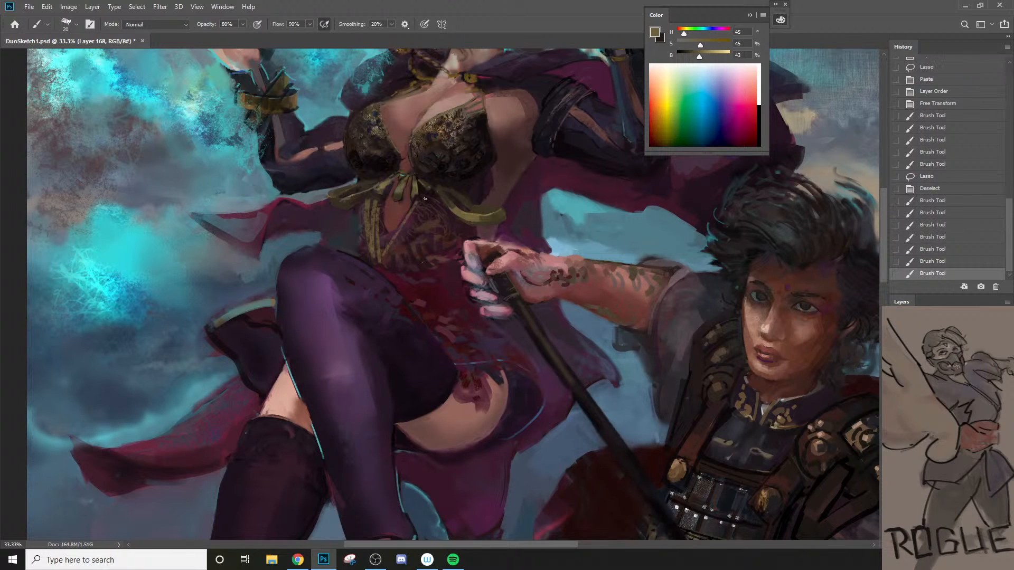
drag(425, 196, 403, 244)
key(ctrl+z)
drag(425, 198, 383, 262)
drag(420, 224, 389, 263)
key(ctrl+z)
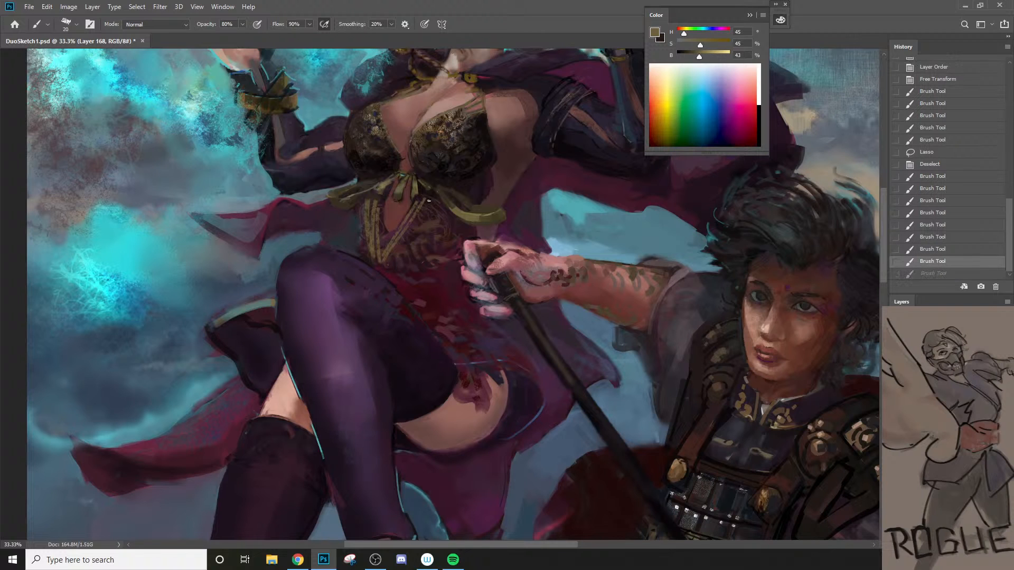
key(ctrl+shift+z)
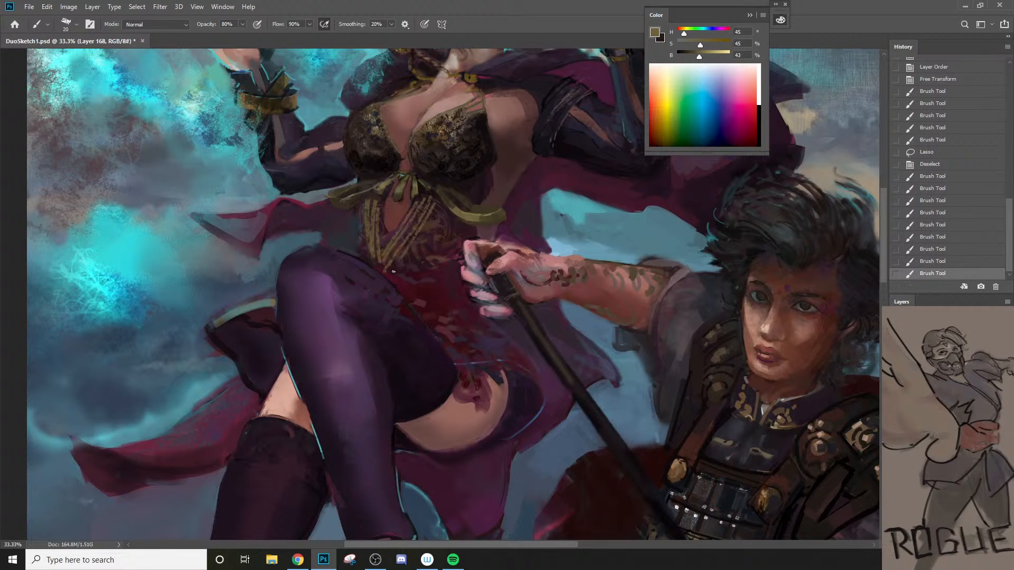
Step: Finish the gold strands' lower ends and paint a curved near-black shadow across them with a 40 px brush
drag(392, 278, 393, 276)
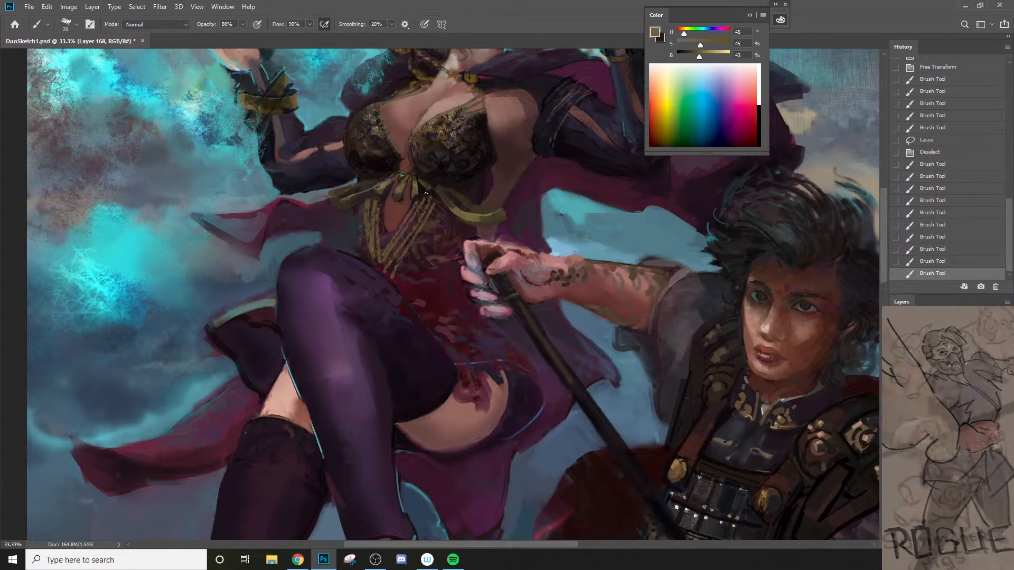
alt+click(374, 233)
mouse_move(361, 227)
mouse_down()
mouse_move(404, 262)
mouse_move(373, 236)
mouse_move(394, 260)
mouse_move(454, 221)
mouse_move(408, 245)
mouse_move(381, 245)
mouse_up()
key(bracketright)
key(bracketright)
key(ctrl+z)
drag(441, 236, 378, 270)
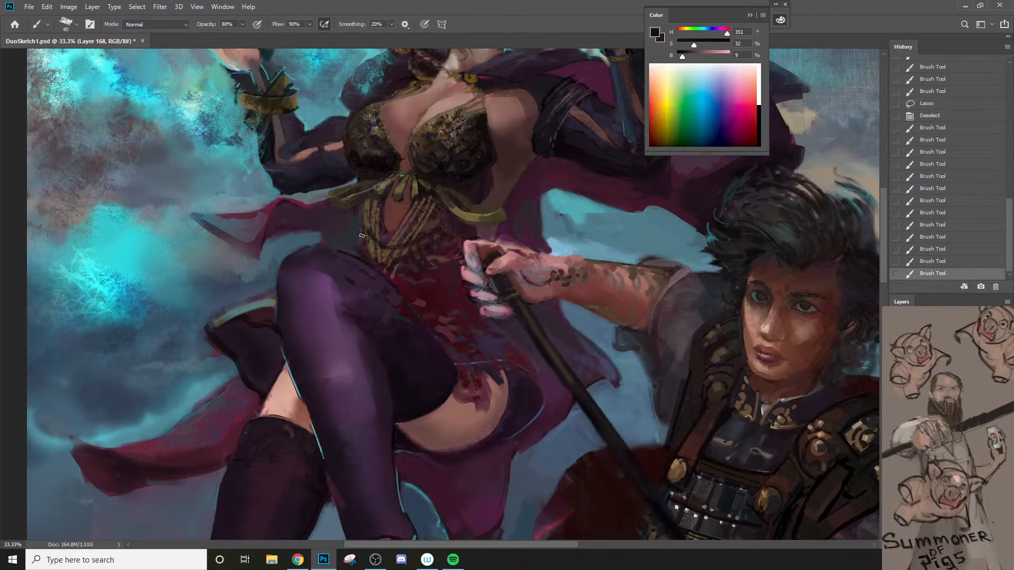
Step: Sample a dark purple from the bodice and darken the lace on the cup nearer the warrior with a 6 px brush
key(alt+space)
alt+click(416, 273)
alt+click(417, 274)
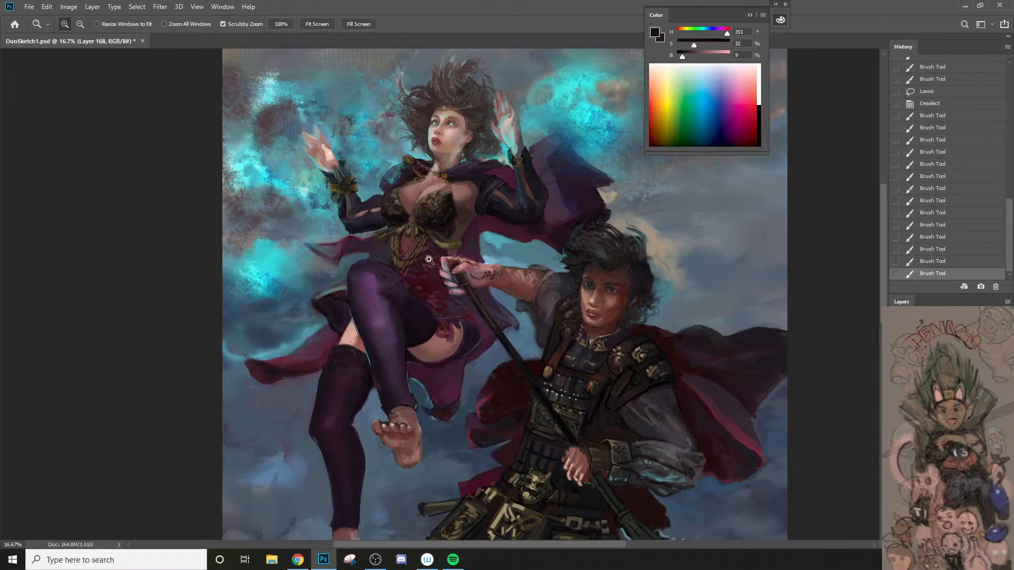
click(441, 216)
click(388, 199)
click(391, 209)
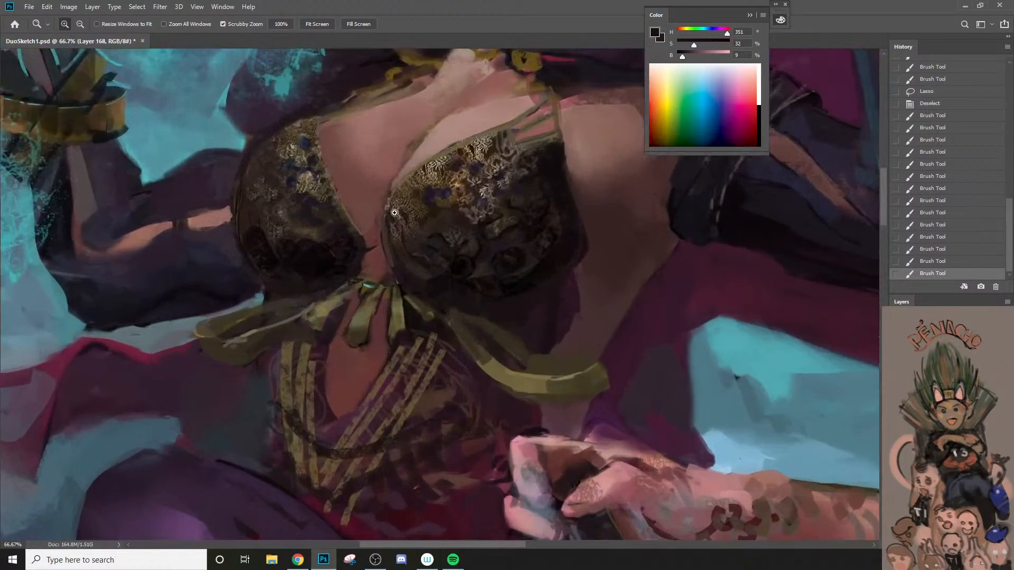
click(394, 210)
key(b)
alt+click(522, 167)
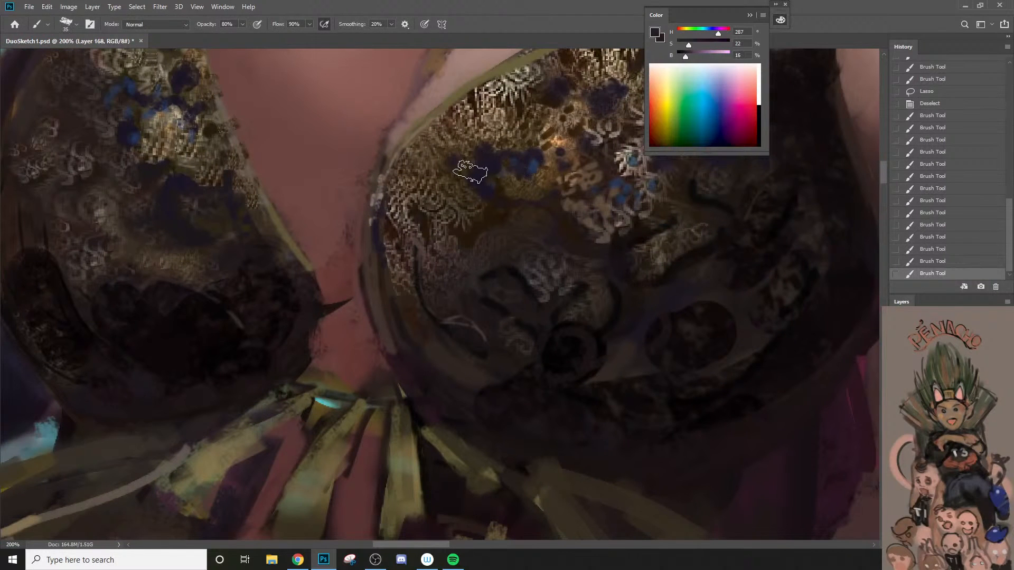
key(bracketleft)
key(bracketleft)
key(bracketleft)
key(bracketleft)
key(bracketleft)
key(bracketleft)
key(bracketleft)
drag(443, 188, 451, 201)
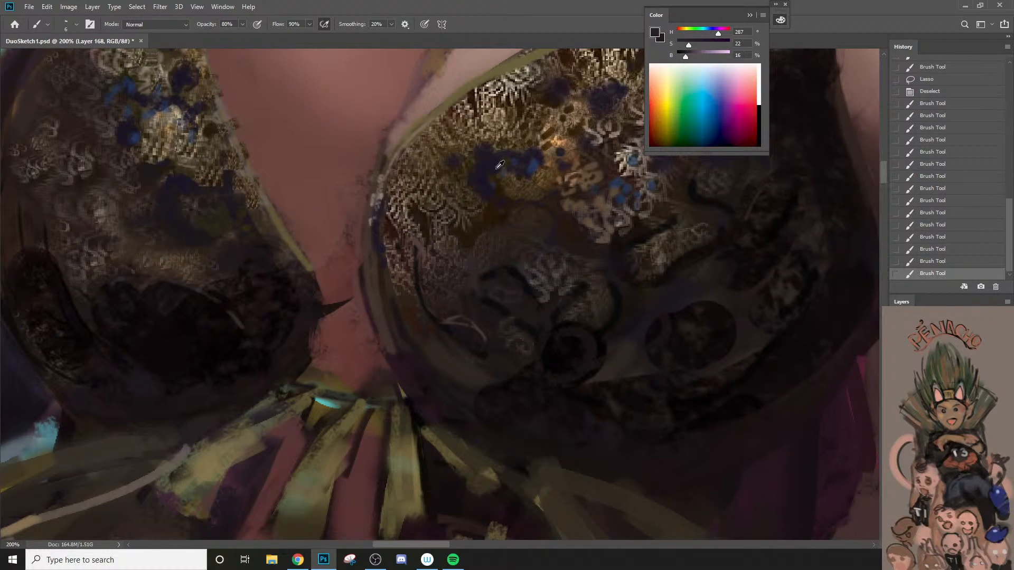
Step: Sample a muted blue and paint thin scalloped outlines beneath the blue flowers on that cup at 80% flow
alt+click(534, 168)
drag(505, 183, 527, 203)
alt+click(531, 167)
key(bracketright)
key(8)
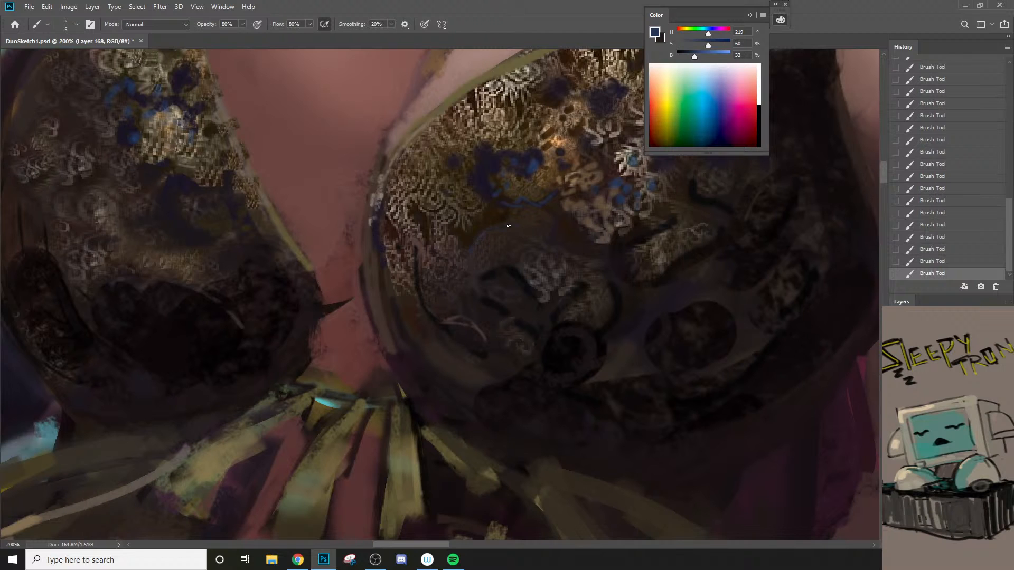
drag(511, 224, 556, 226)
Step: Sample near-black tones from the bodice and paint shadows around the swirl pattern in the middle of the cup
right_click(558, 231)
click(547, 237)
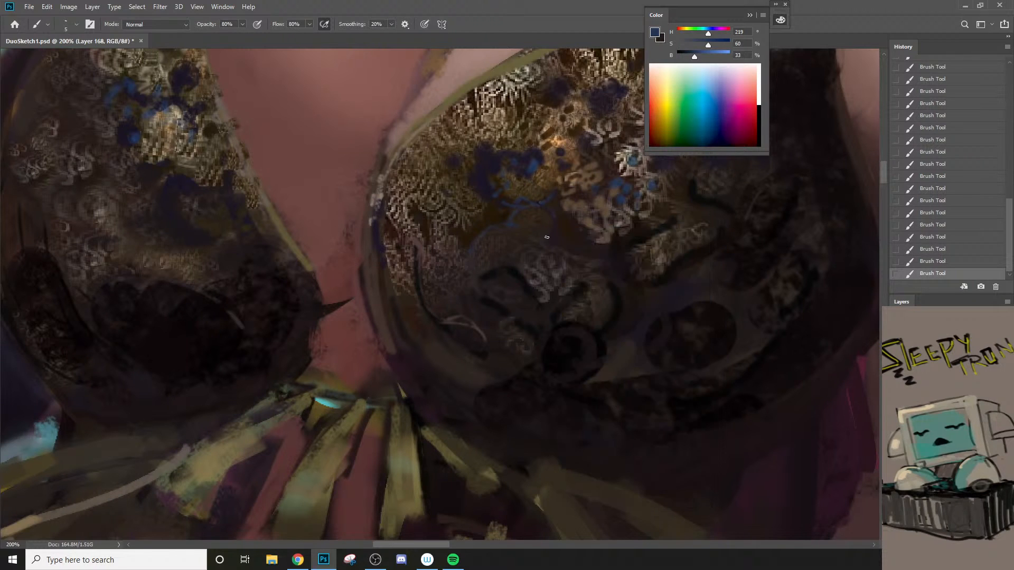
alt+click(621, 242)
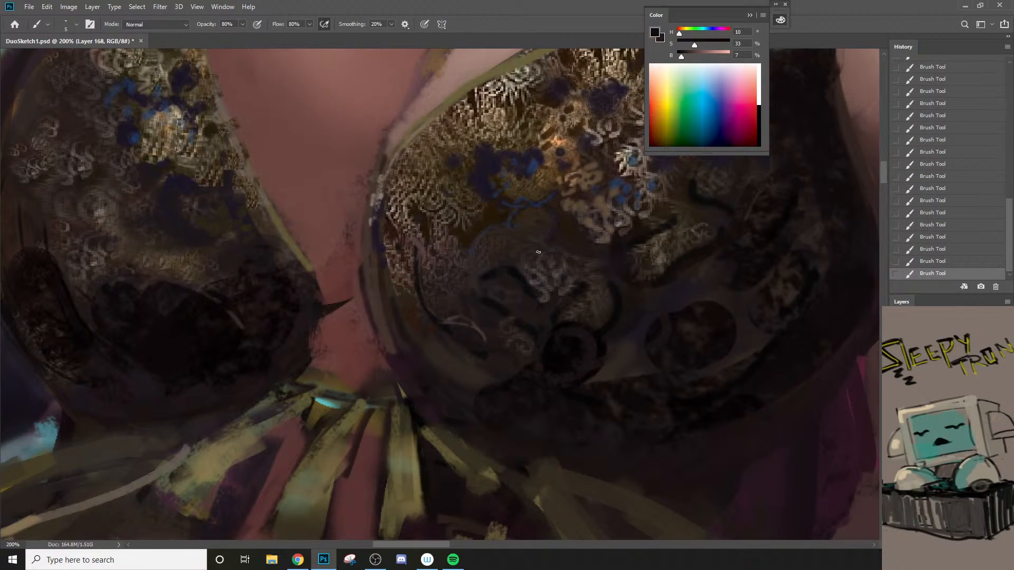
alt+click(493, 287)
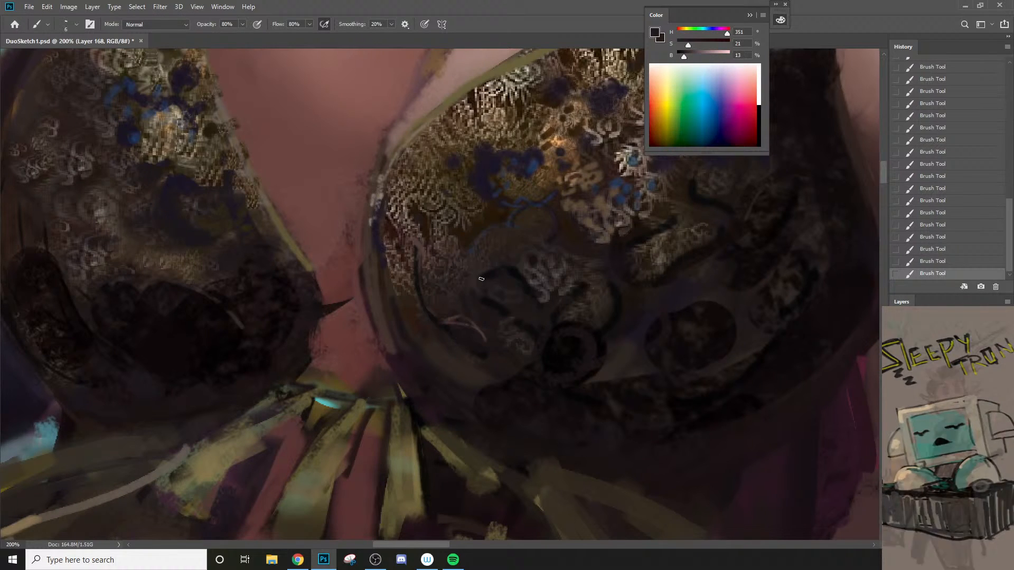
Step: Sample a golden brown from the lace and paint thin curved accents around the cup's central swirls
alt+click(542, 185)
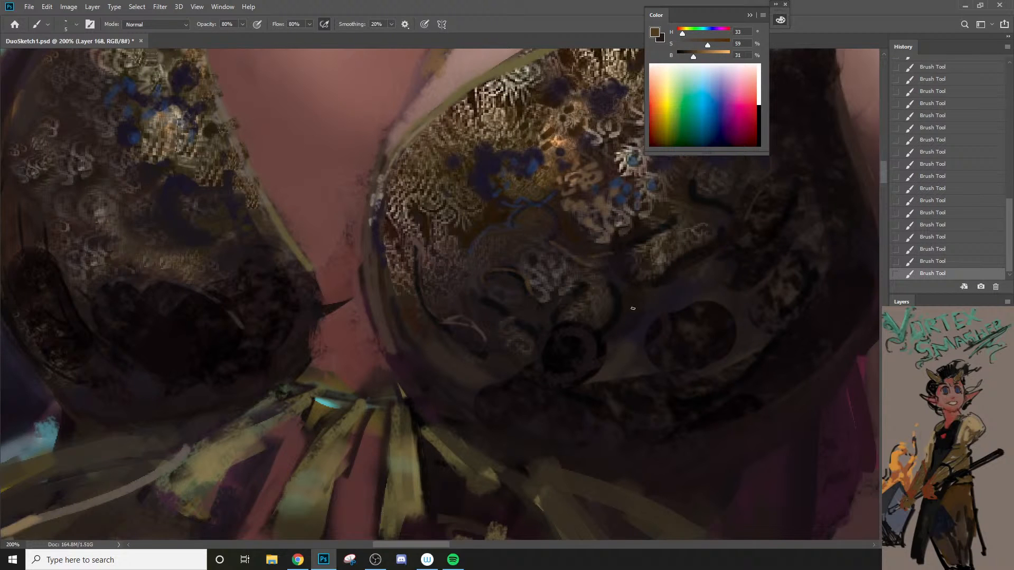
mouse_move(614, 279)
mouse_down()
mouse_move(600, 331)
mouse_move(618, 318)
mouse_move(604, 319)
mouse_move(598, 351)
mouse_move(527, 405)
mouse_up()
alt+click(607, 293)
Step: Sample muted browns from the lace and refine the woven texture near the cup's inner edge with a 5 px brush
drag(555, 335, 577, 300)
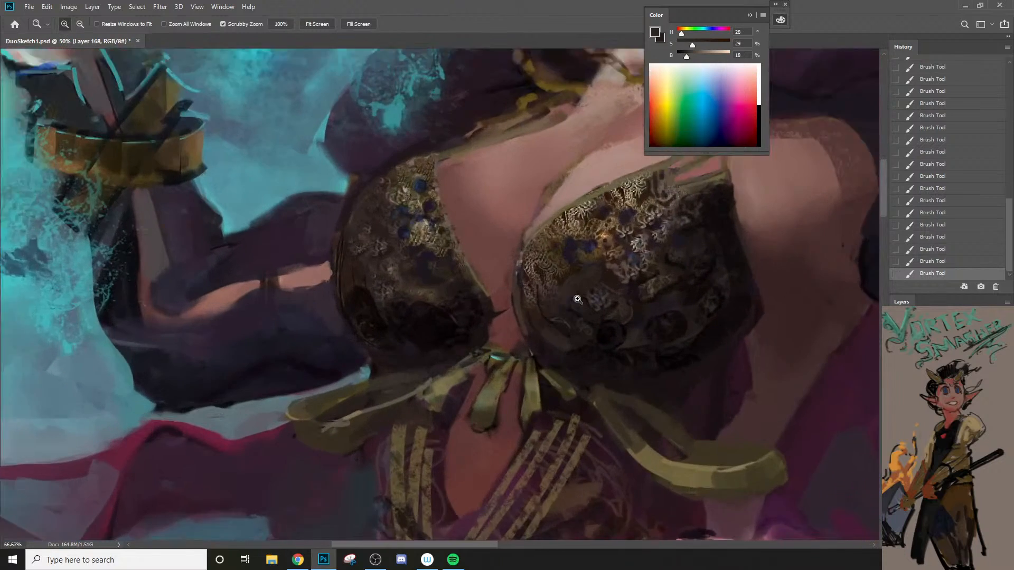
click(556, 307)
alt+click(529, 280)
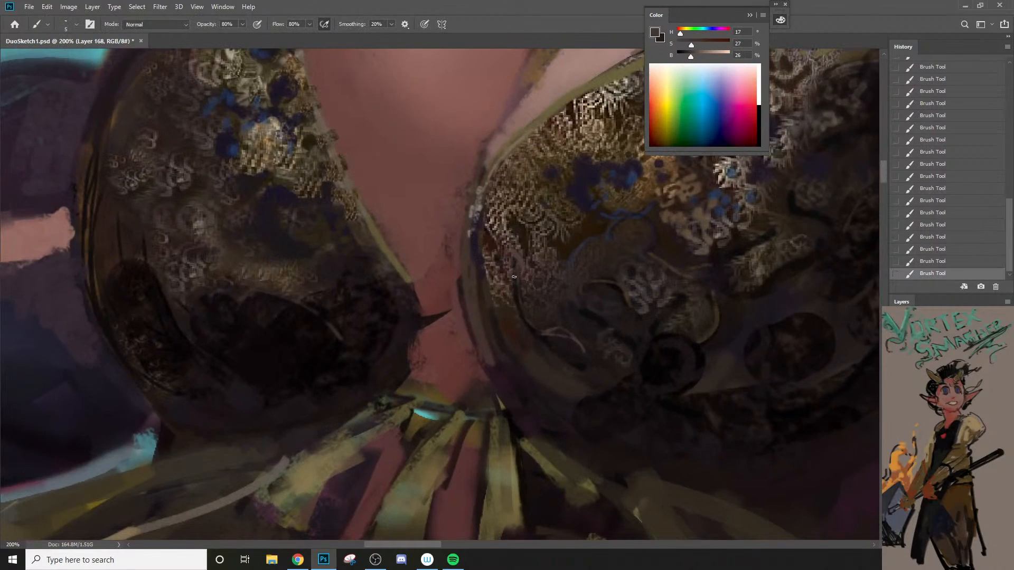
alt+click(524, 261)
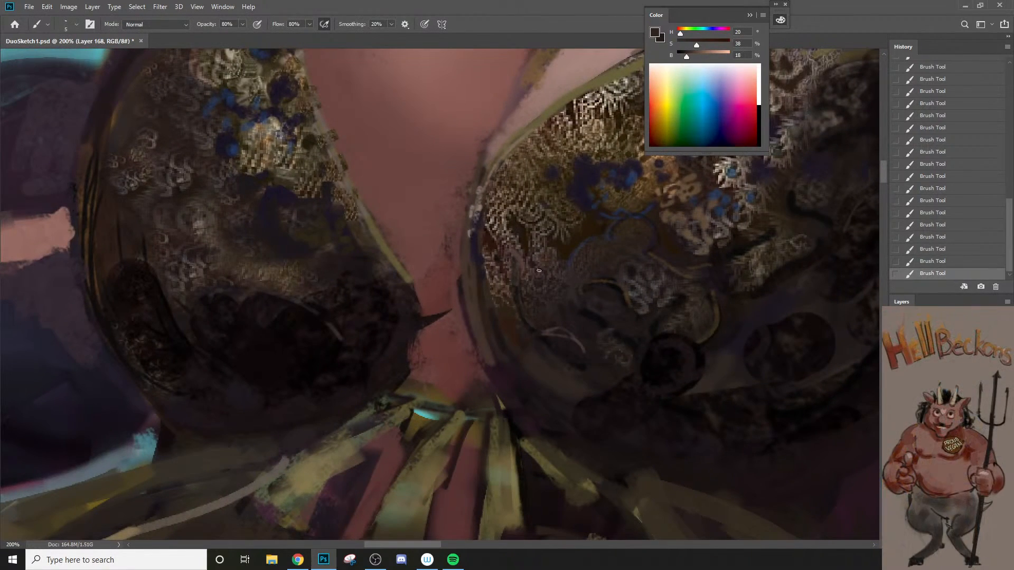
Step: Sample a dark violet and paint it along the cup's inner edge and lower curve with a slightly larger brush
alt+click(585, 202)
key(bracketright)
key(bracketright)
drag(482, 237, 475, 272)
mouse_move(497, 333)
mouse_down()
mouse_move(545, 380)
mouse_move(496, 362)
mouse_move(503, 375)
mouse_move(575, 419)
mouse_up()
key(bracketleft)
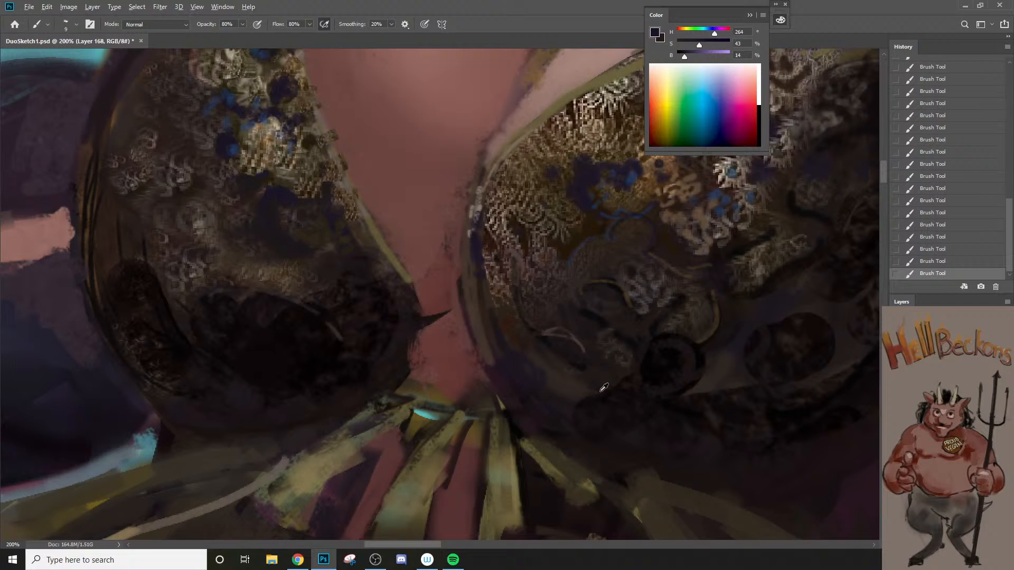
Step: Sample a near-black and deepen the line inside the cup's inner and lower rim with a 6 px brush
alt+click(595, 397)
key(bracketleft)
drag(539, 376, 528, 369)
mouse_move(510, 352)
mouse_down()
mouse_move(522, 359)
mouse_move(497, 349)
mouse_up()
drag(481, 292, 512, 353)
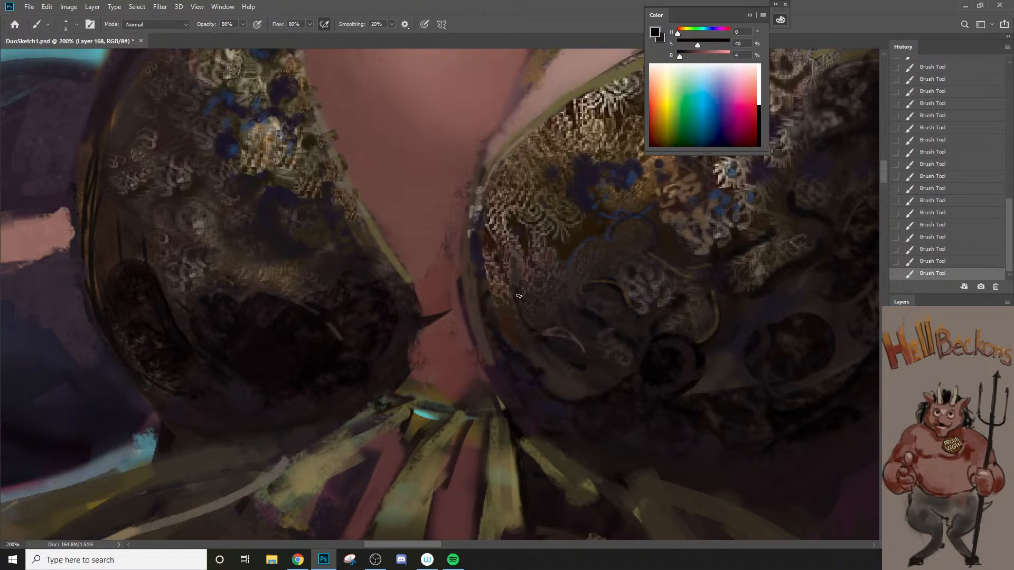
Step: Sample a dark blue-violet from the opposite cup's flowers and paint spots across the lace toward its outer edge
key(z)
mouse_move(575, 369)
mouse_down()
mouse_move(552, 382)
mouse_move(576, 351)
mouse_move(636, 359)
mouse_up()
key(space)
click(568, 348)
click(525, 255)
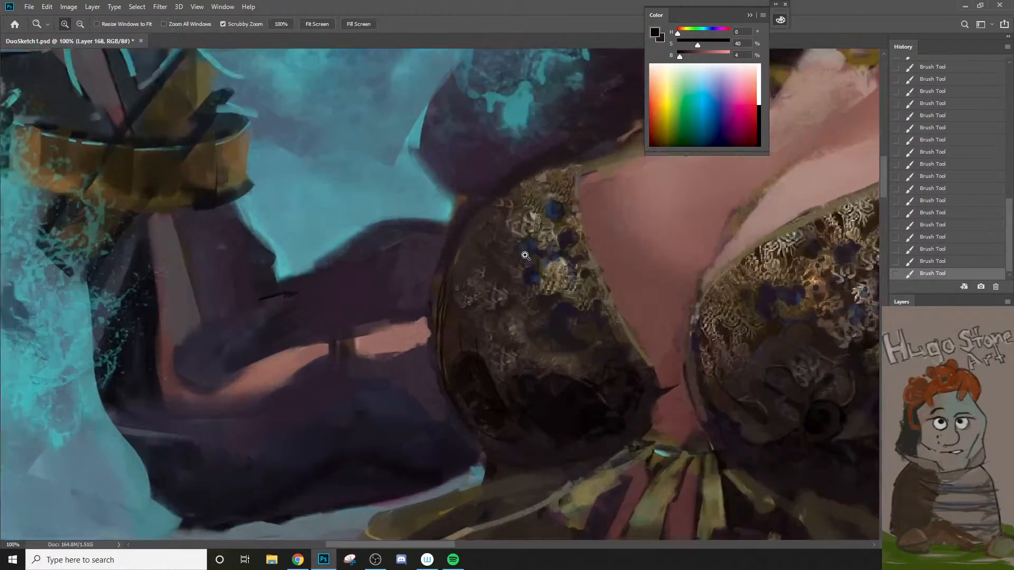
click(525, 255)
key(b)
alt+click(532, 272)
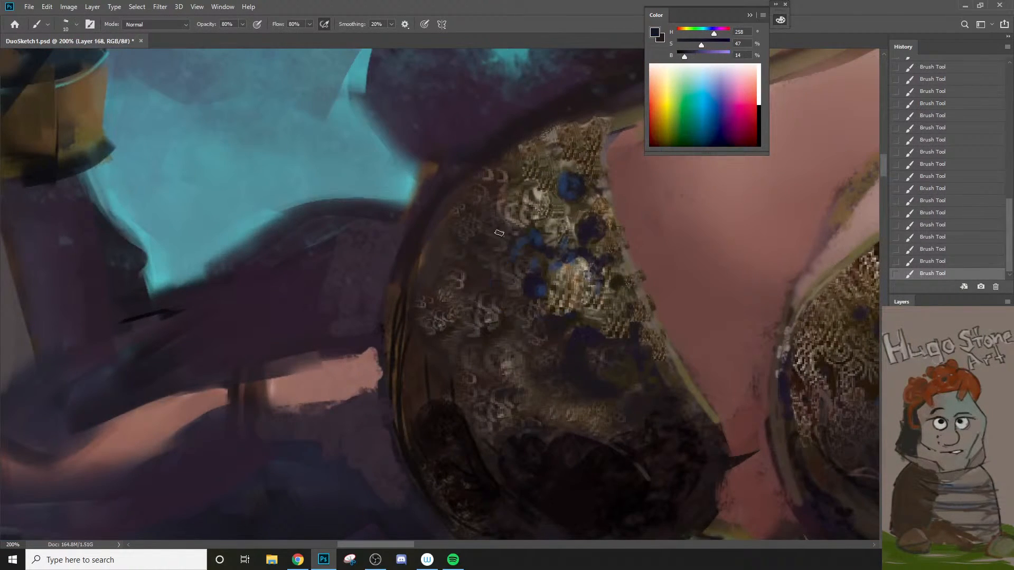
alt+click(534, 281)
key(bracketright)
drag(443, 239, 432, 252)
Step: Sample brighter muted blues and add small floral accents on the lace near the cup's outer edge with a 6–8 px brush
key(bracketleft)
key(bracketleft)
key(bracketleft)
alt+click(528, 239)
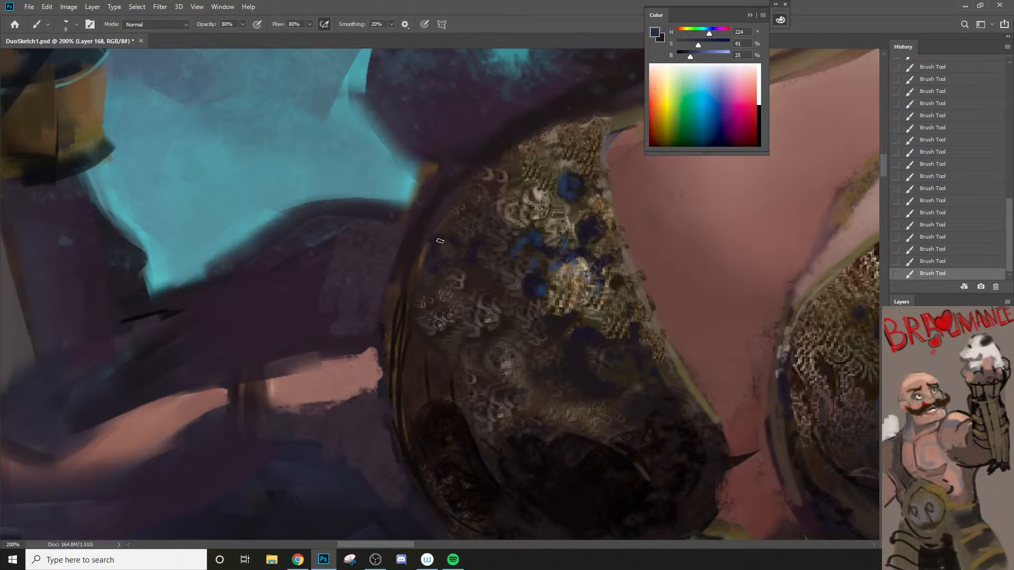
key(bracketleft)
alt+click(530, 276)
alt+click(436, 225)
key(bracketleft)
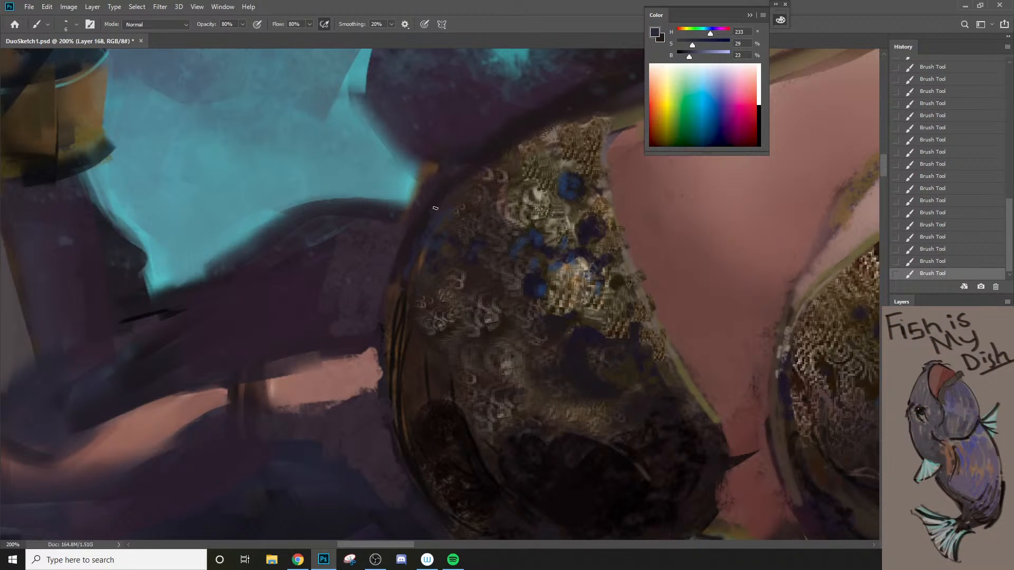
Step: Paint finer muted-blue marks along the cup's upper outer rim with a 5 px brush
alt+click(434, 222)
key(bracketleft)
key(bracketleft)
alt+click(447, 219)
Step: Sample a golden brown from the lace and paint along the cup's top edge toward the strap
alt+click(504, 154)
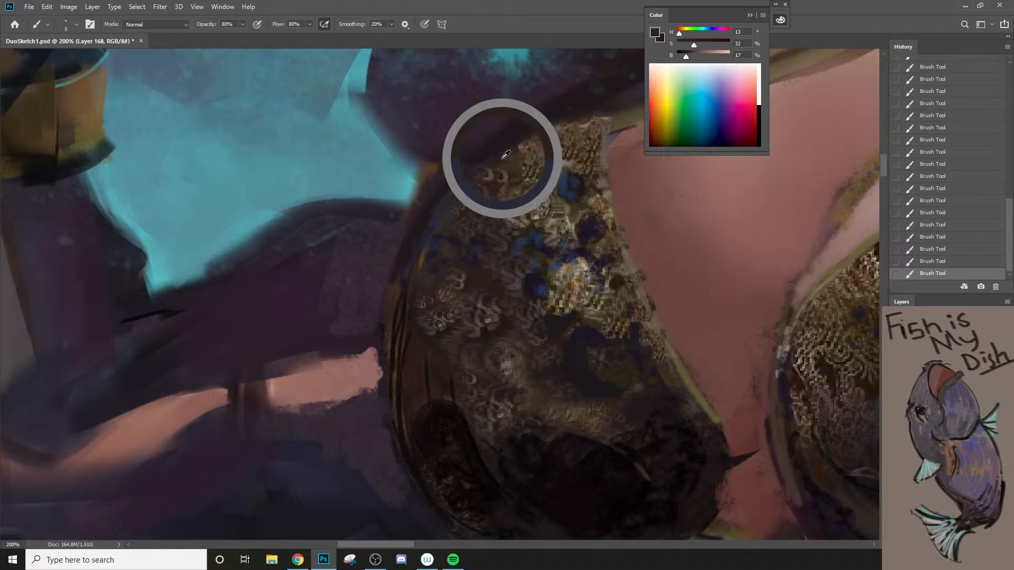
alt+click(542, 143)
drag(542, 143, 565, 120)
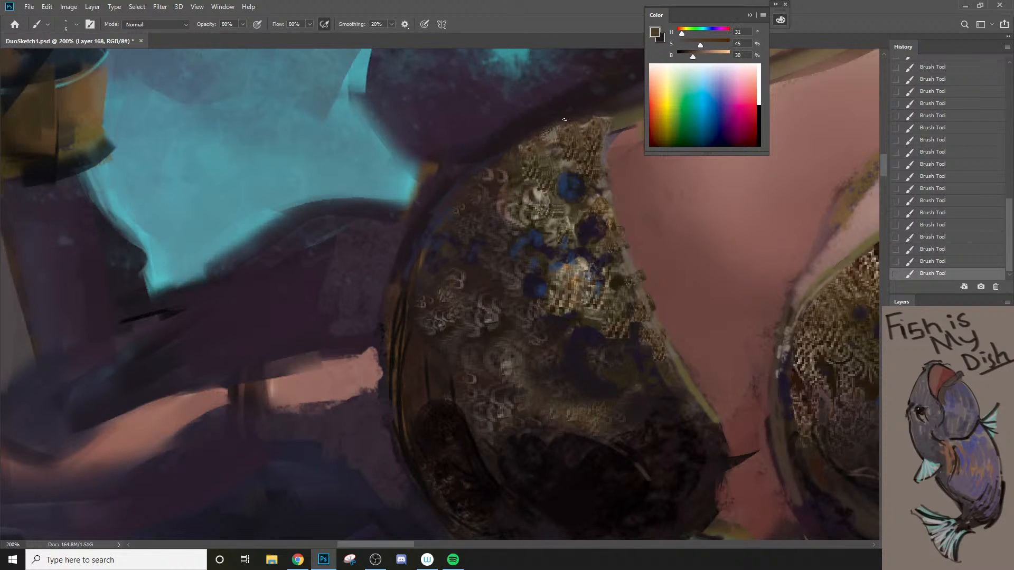
Step: Undo the last golden-brown stroke, then sample a near-black purple and darken the cup's upper corner beside the strap
key(ctrl+z)
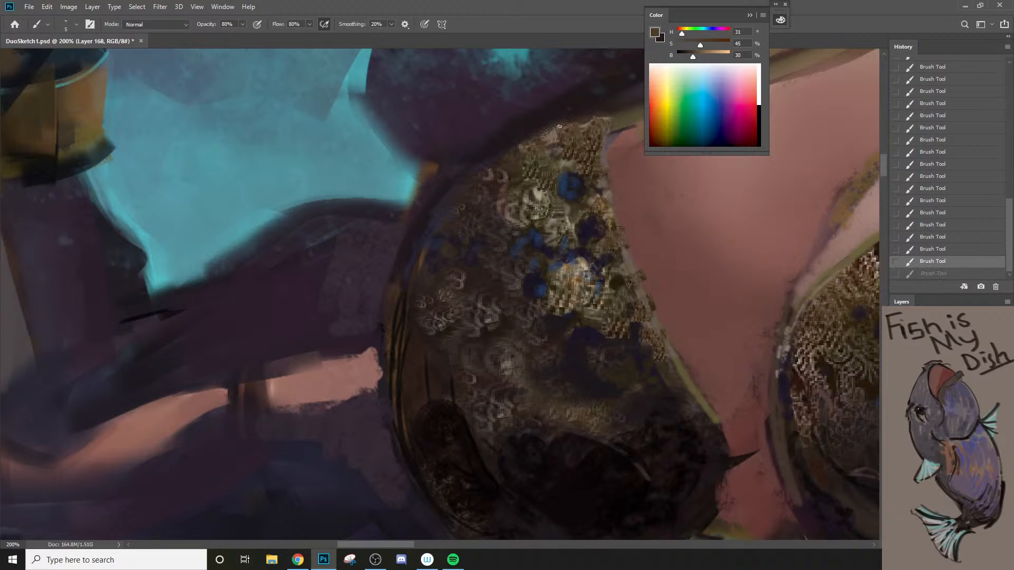
alt+click(604, 117)
mouse_move(603, 117)
mouse_down()
mouse_move(610, 123)
mouse_move(532, 208)
mouse_move(463, 233)
mouse_up()
key(bracketright)
key(bracketright)
alt+click(442, 270)
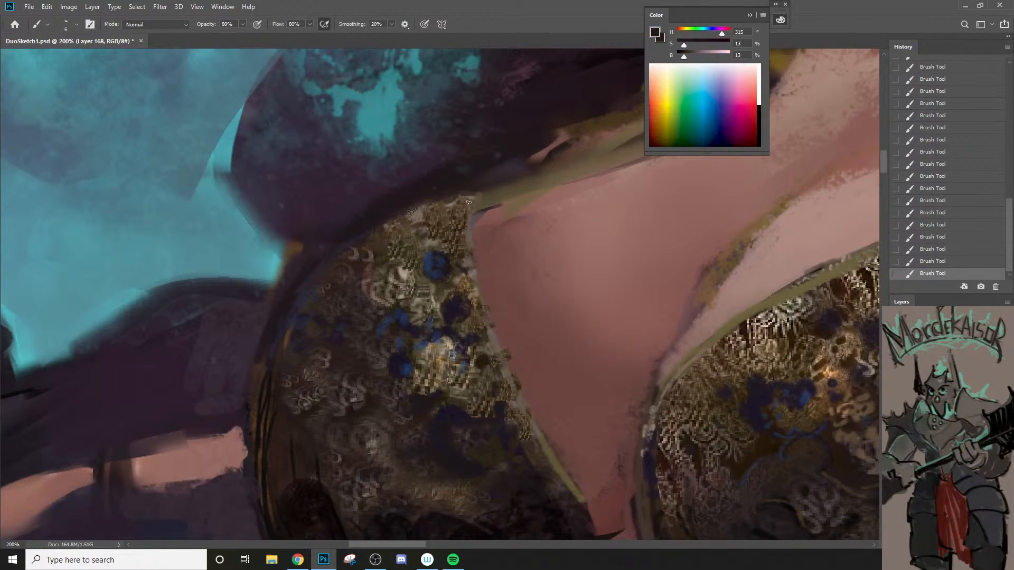
key(bracketleft)
drag(469, 198, 498, 215)
alt+click(498, 216)
alt+click(498, 215)
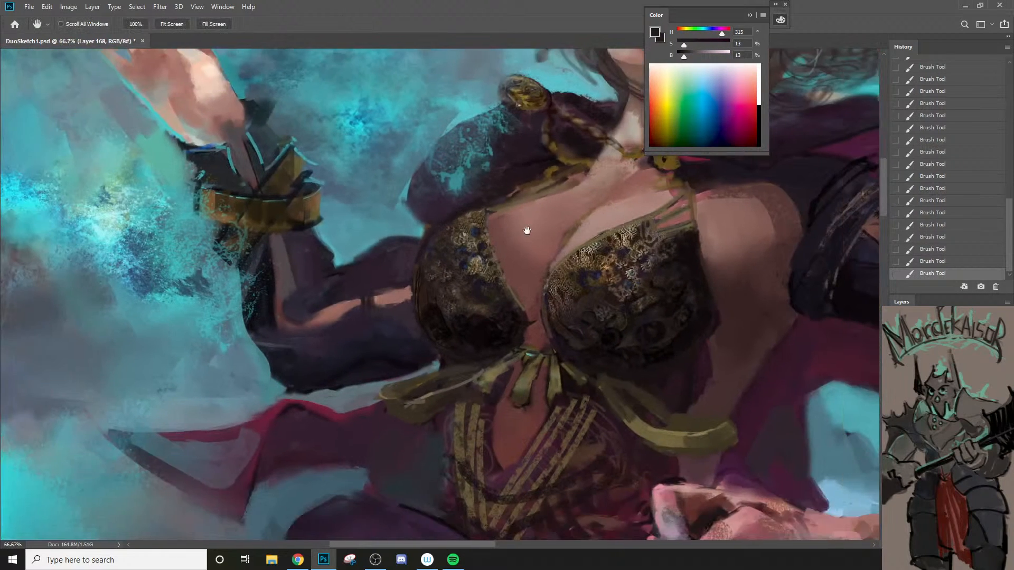
Step: Paint a thin dark line down the same cup's inner edge toward the bow, redoing the stroke once
drag(628, 221, 519, 254)
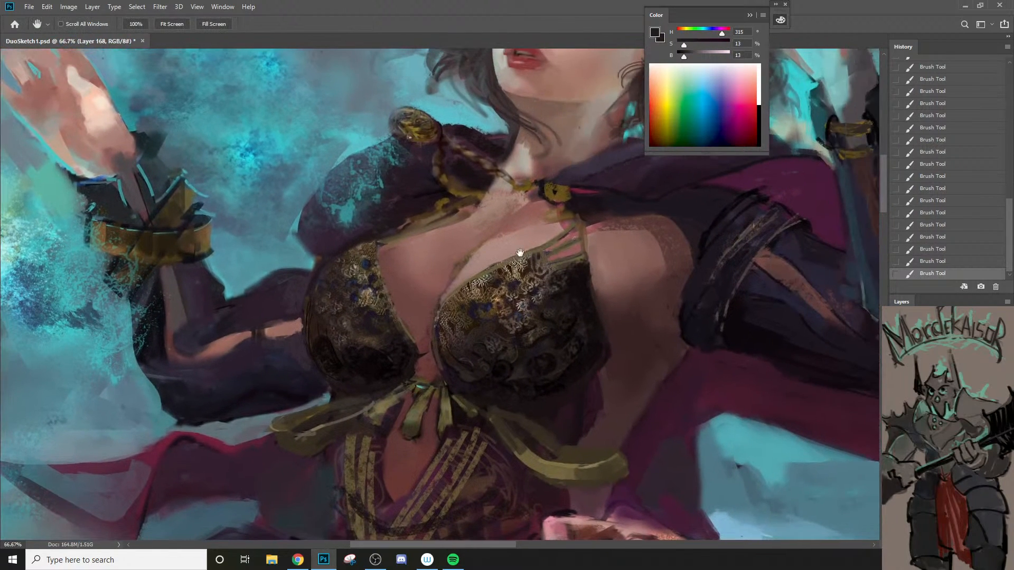
click(467, 276)
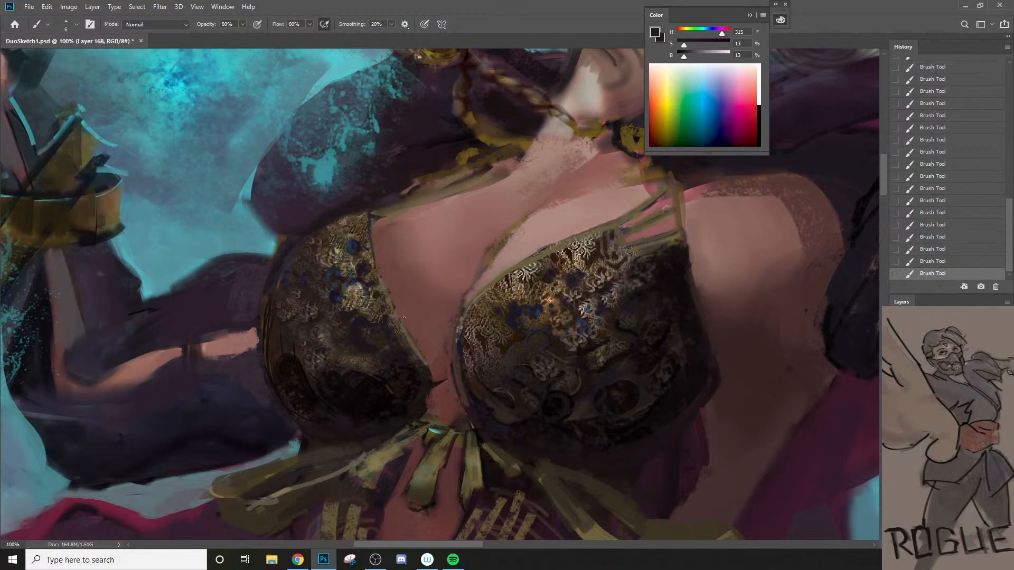
drag(381, 274, 397, 310)
key(ctrl+z)
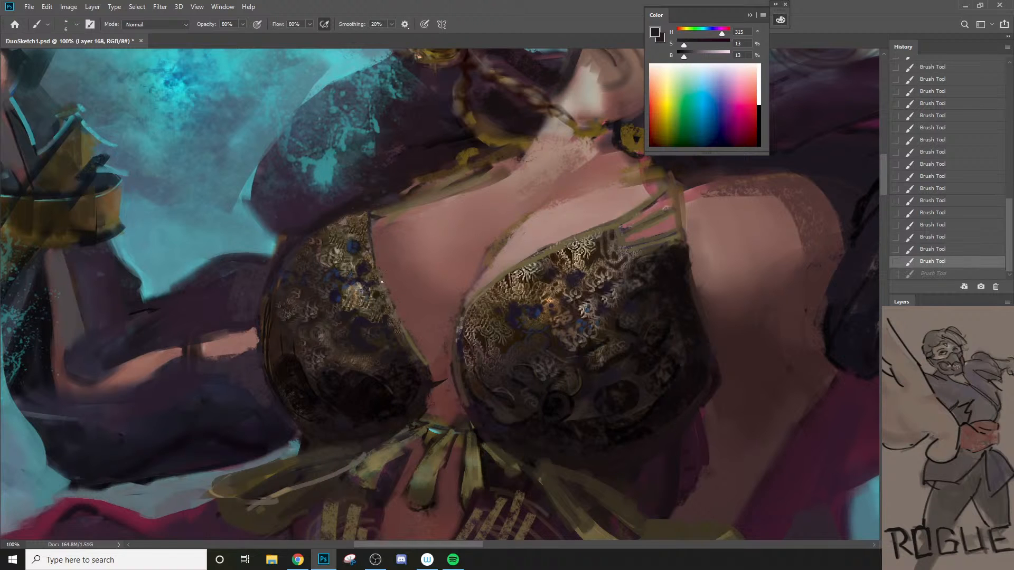
drag(378, 268, 422, 360)
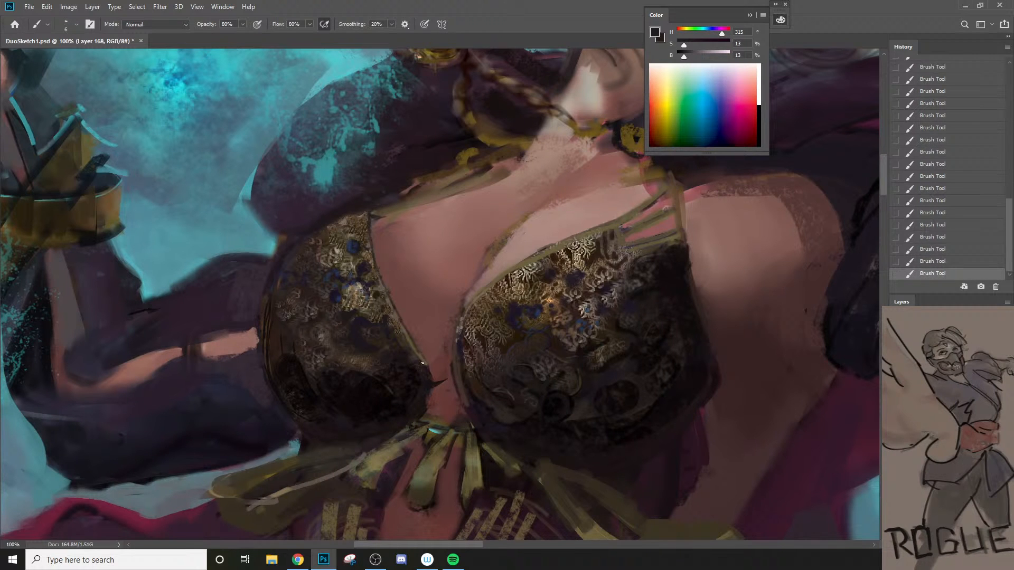
alt+click(427, 365)
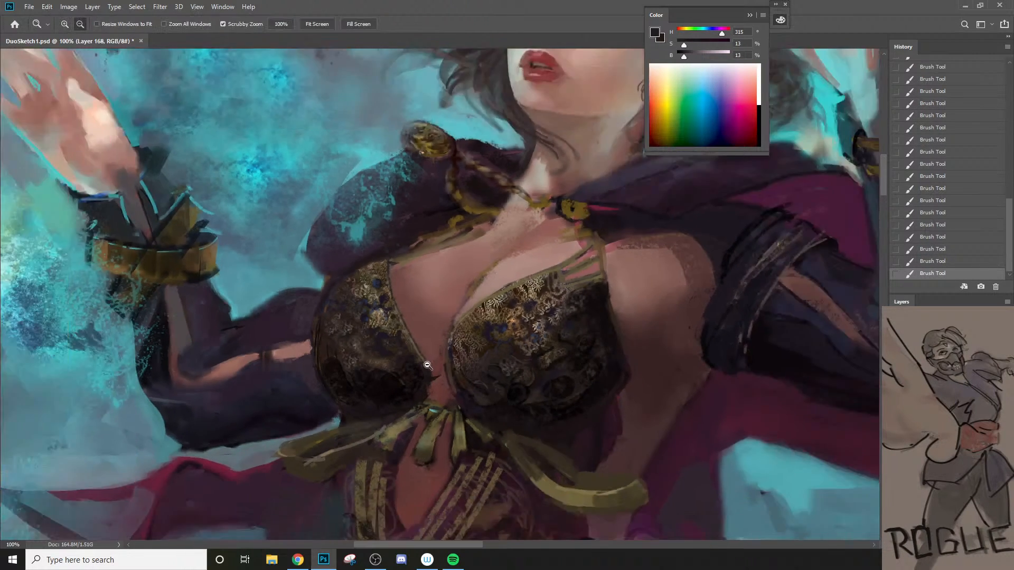
Step: Sample a light skin tone from the chest and touch up the skin around the opposite cup's straps
drag(485, 323, 464, 283)
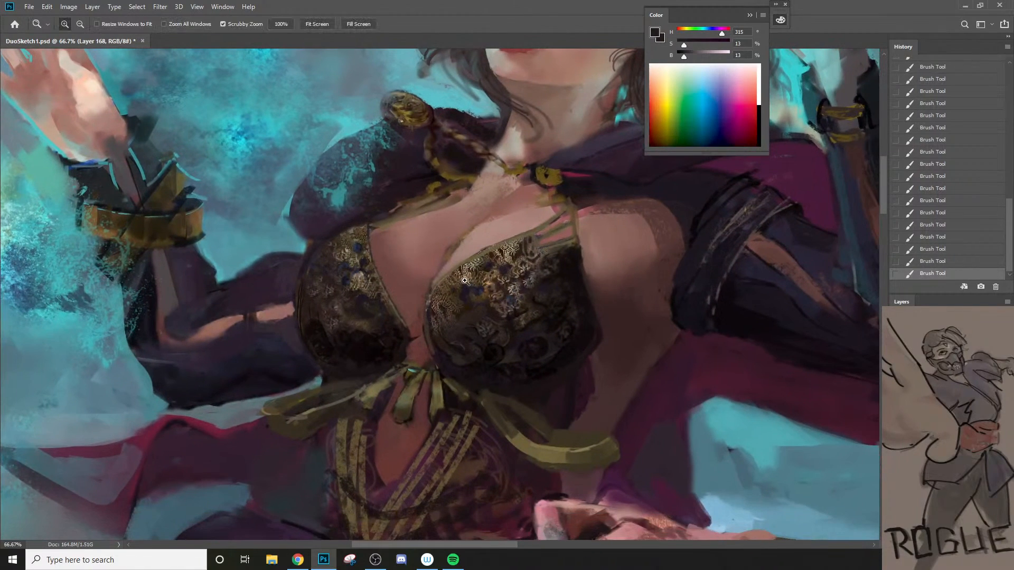
click(465, 233)
alt+click(465, 241)
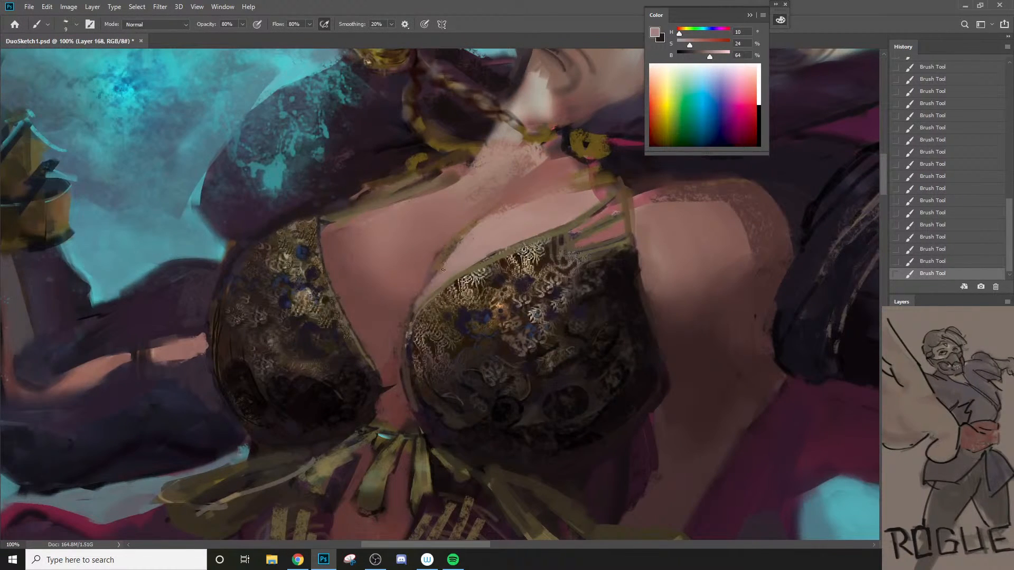
key(z)
alt+click(470, 243)
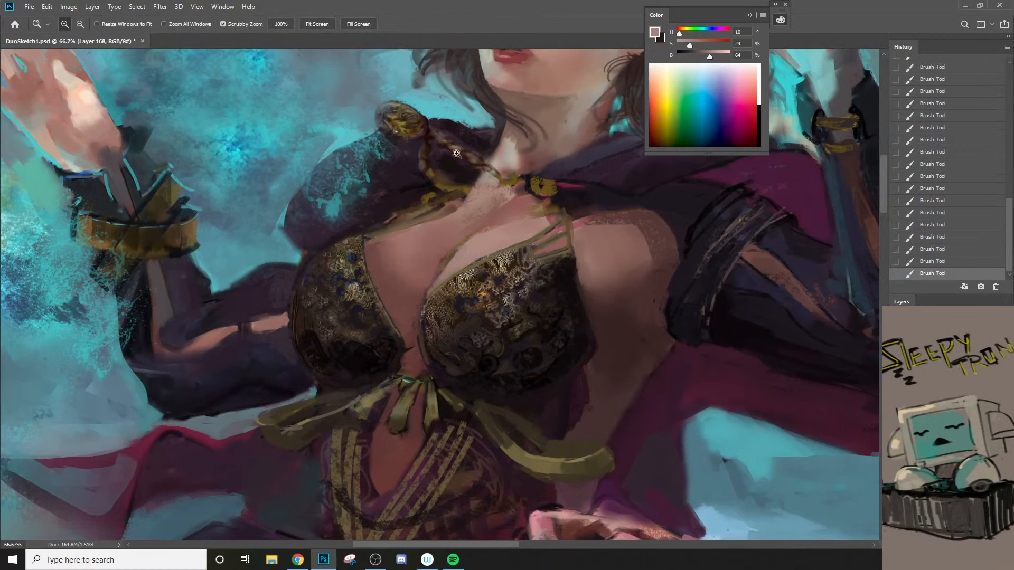
Step: Sample a very dark purple from the cloak and refine the lower edge of the round gold clasp with a small brush
ctrl+click(438, 151)
drag(438, 169, 450, 206)
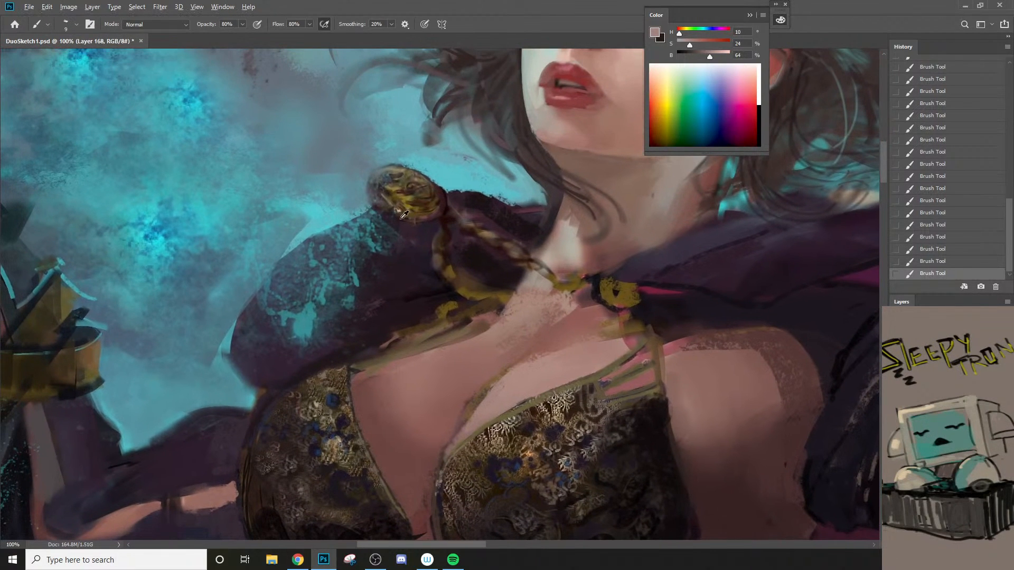
alt+click(380, 217)
alt+click(412, 212)
key(bracketleft)
key(bracketleft)
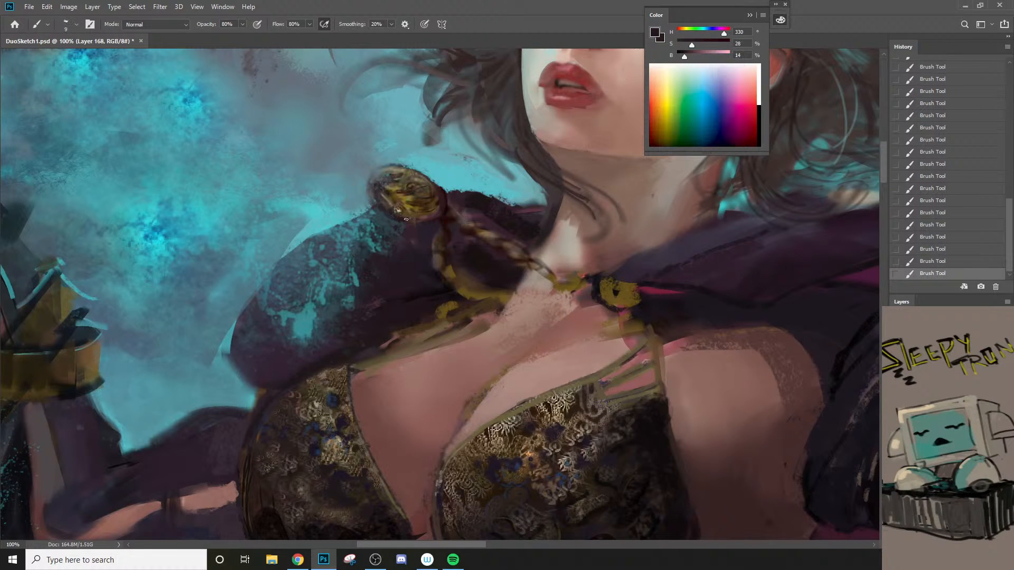
key(z)
drag(407, 219, 341, 272)
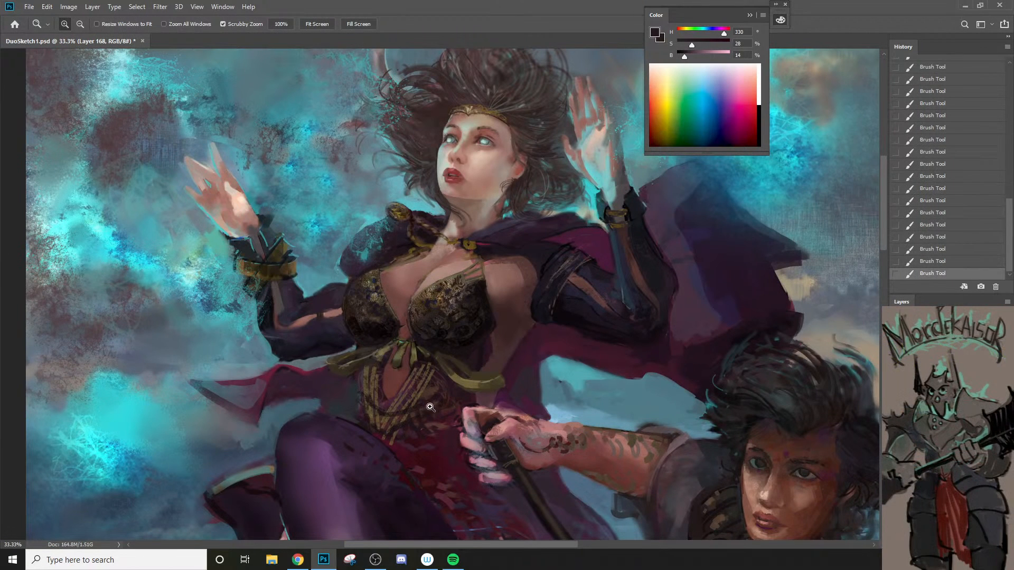
Step: Sample a reddish-brown skin shadow and shade the sorceress's forehead and temple with a 30 px brush
key(b)
alt+click(510, 128)
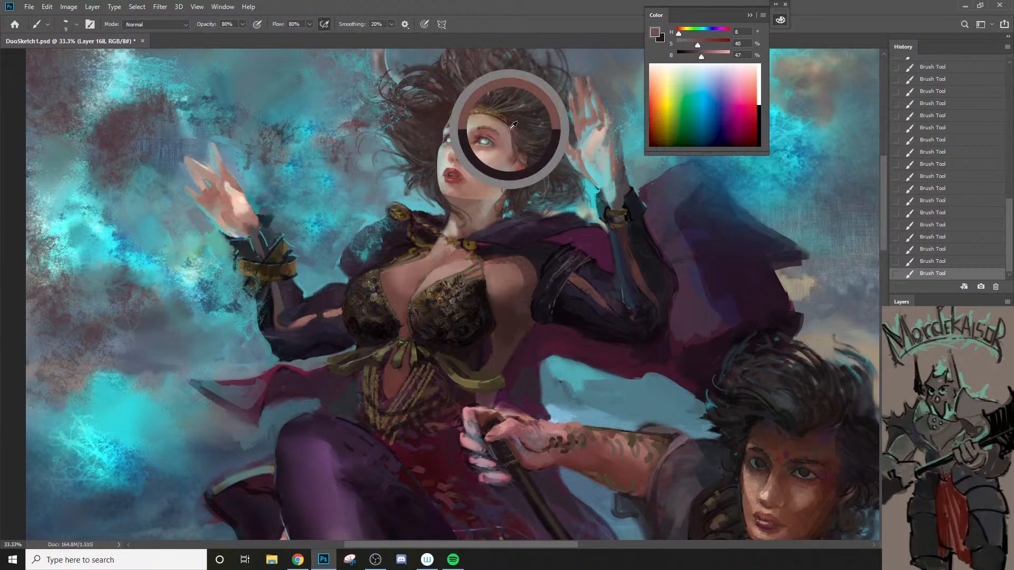
key(])
key(])
key(])
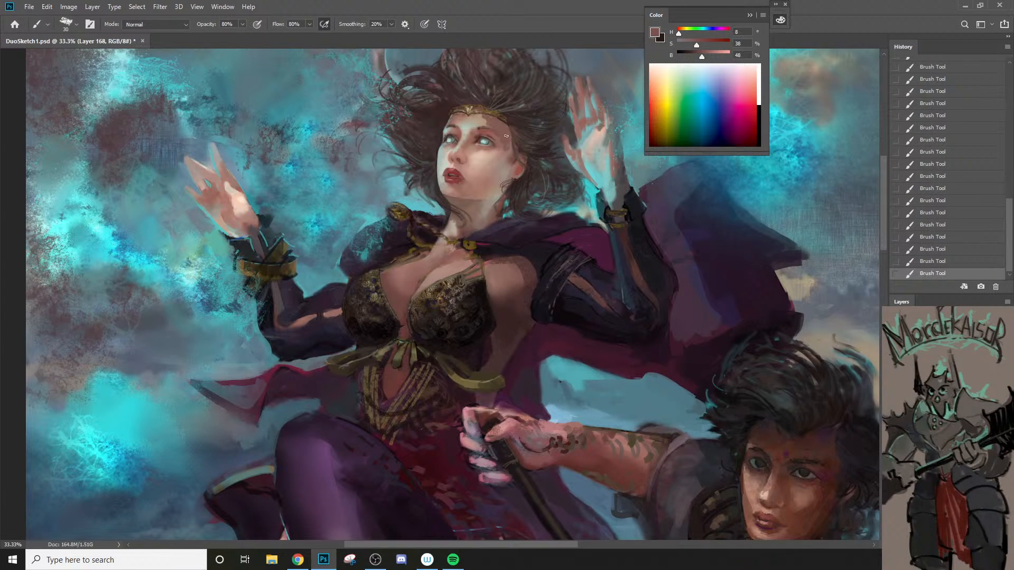
key(z)
alt+click(508, 174)
alt+click(508, 175)
key(ctrl+shift+f)
text(33)
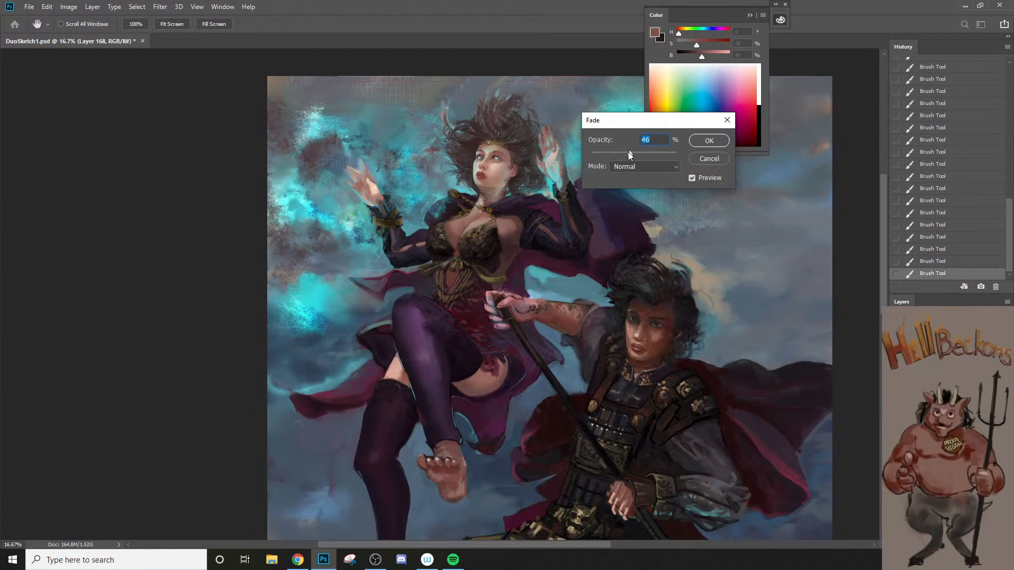
click(708, 159)
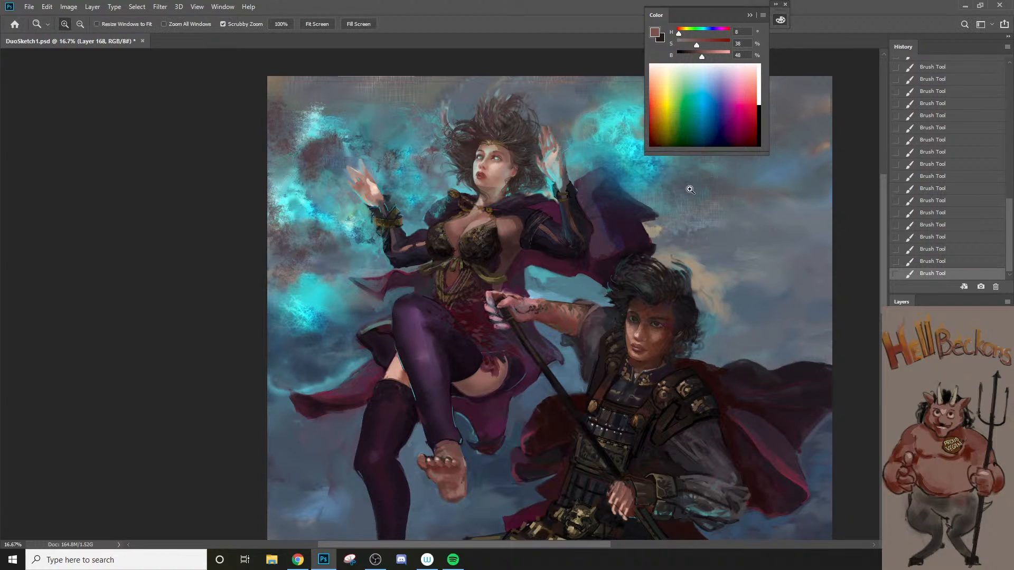
Step: Compare the whole painting with and without the latest forehead shading
key(ctrl+z)
key(ctrl+shift+z)
alt+click(499, 263)
drag(535, 323, 491, 280)
key(ctrl+y)
key(ctrl+y)
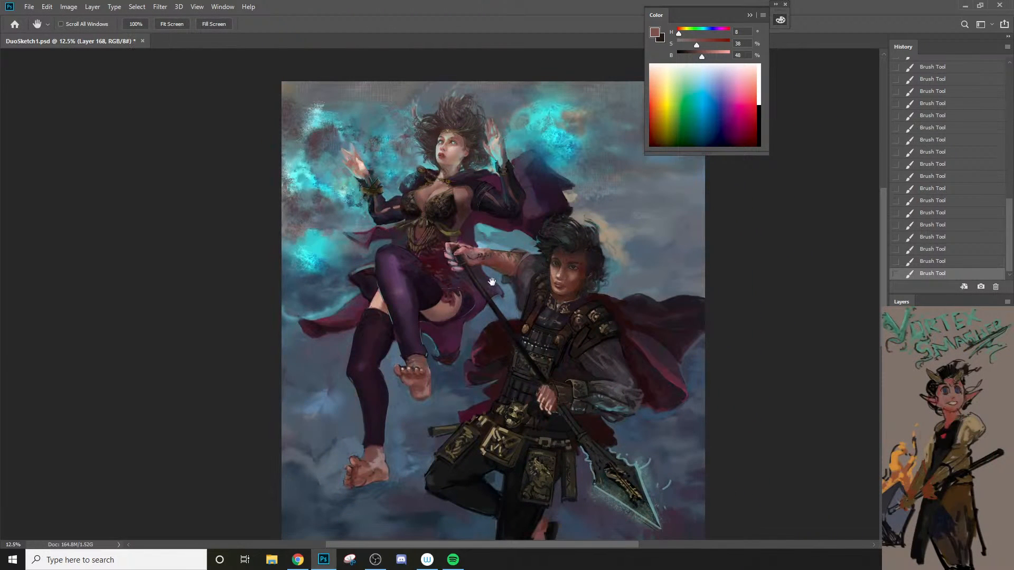
key(ctrl+z)
key(ctrl+shift+z)
Step: Fade the last brush stroke to 55% opacity in Dissolve mode
key(ctrl+shift+f)
text(33)
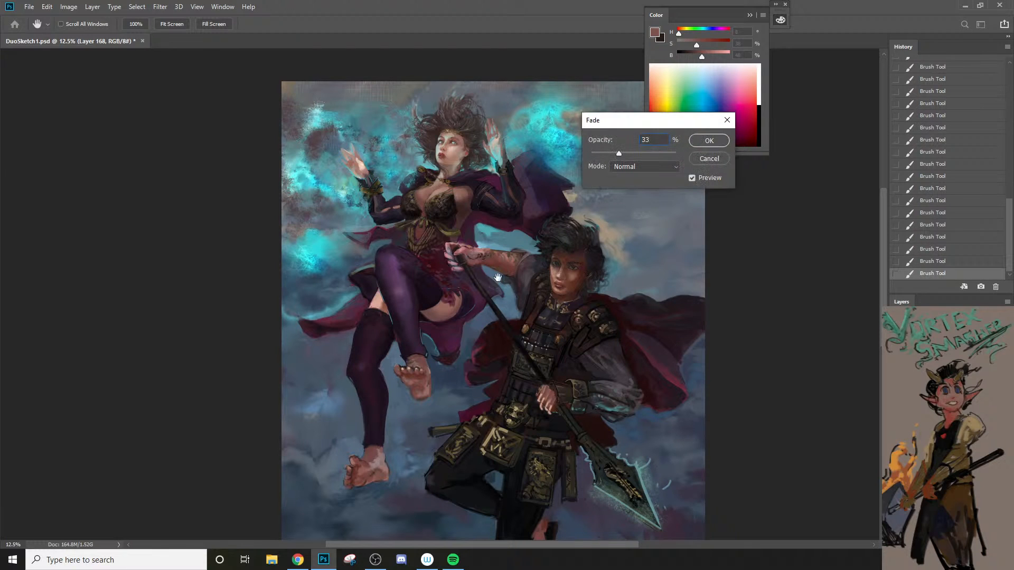
click(642, 167)
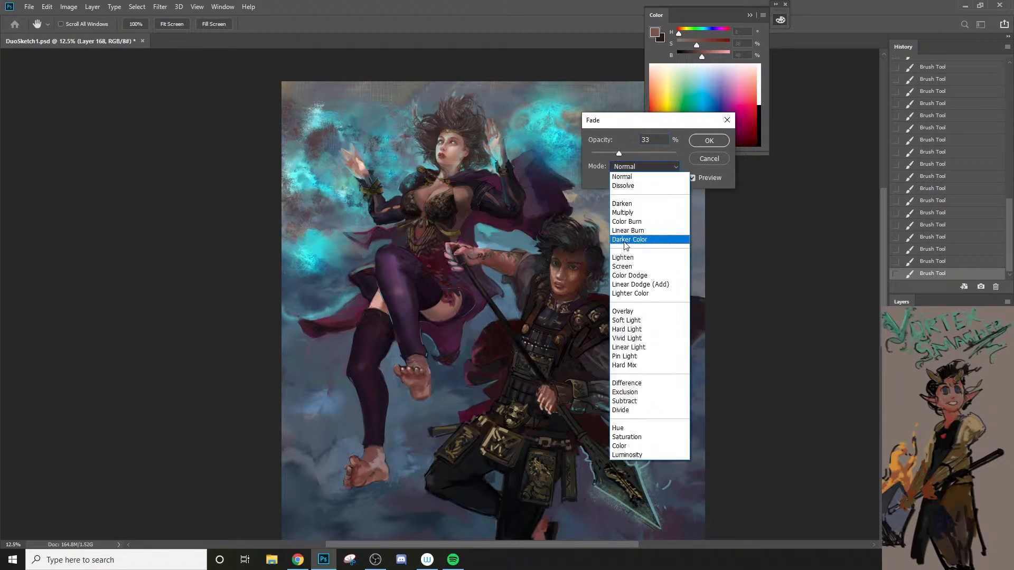
click(639, 186)
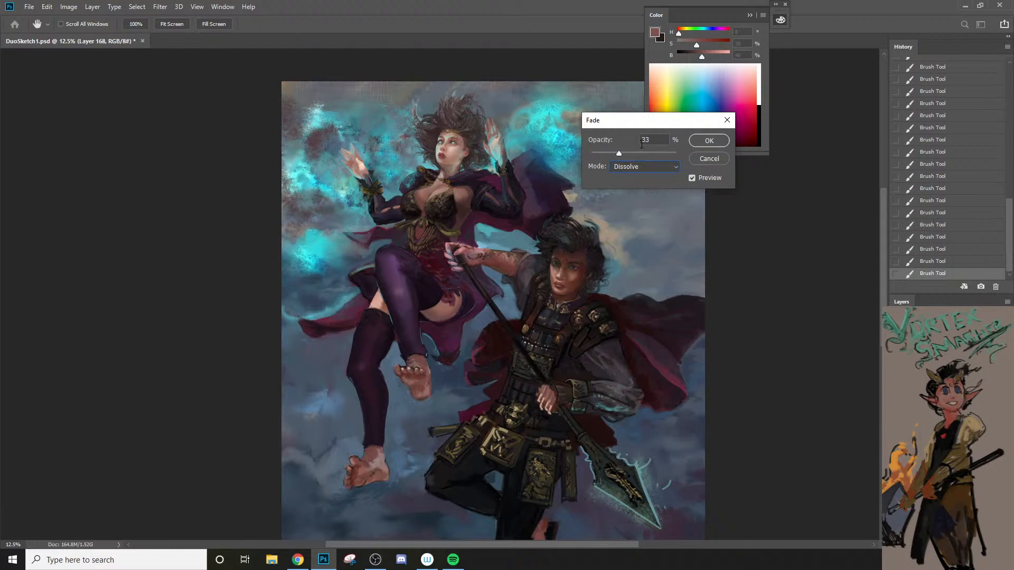
click(722, 141)
Step: Erase the speckled shading from the centre of the forehead and around the eyebrow with a smaller, textured eraser
key(ctrl+space)
drag(439, 125, 462, 126)
click(462, 126)
click(461, 126)
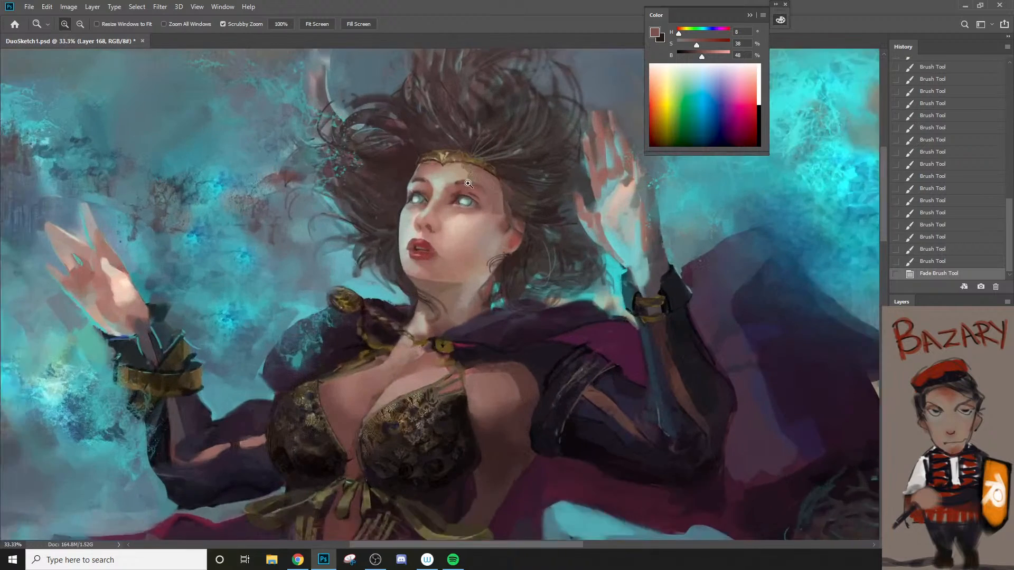
click(460, 187)
click(459, 187)
key(e)
key(bracketleft)
key(bracketleft)
key(bracketleft)
key(bracketleft)
key(bracketleft)
key(bracketleft)
key(bracketleft)
key(bracketleft)
key(bracketleft)
key(bracketleft)
key(bracketleft)
key(bracketleft)
key(bracketleft)
key(bracketleft)
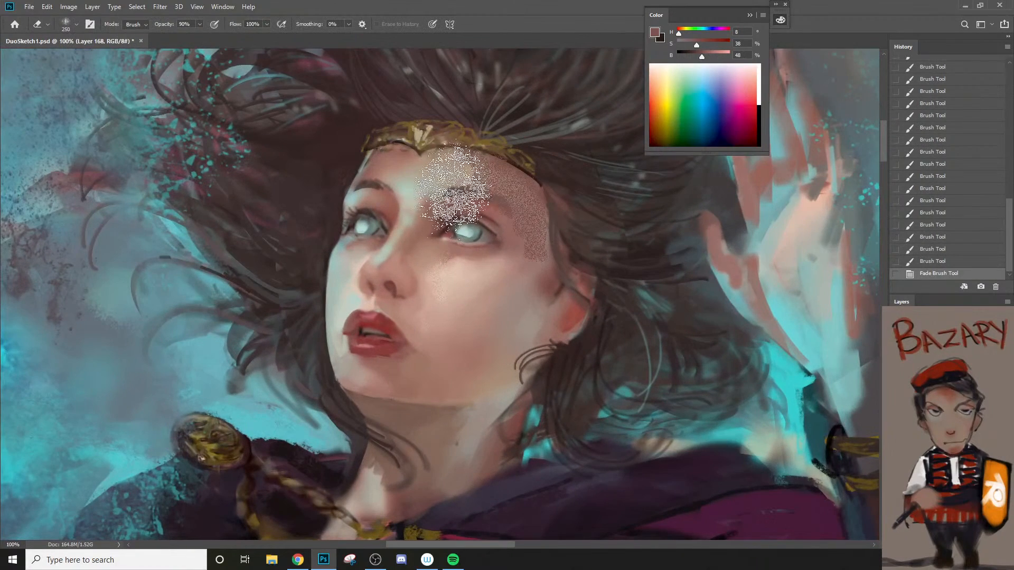
mouse_move(471, 161)
mouse_down()
mouse_move(499, 185)
mouse_move(474, 180)
mouse_move(457, 160)
mouse_move(473, 181)
mouse_move(483, 188)
mouse_move(459, 152)
mouse_move(502, 197)
mouse_up()
key(bracketright)
key(bracketright)
key(bracketright)
key(bracketright)
key(bracketright)
key(bracketright)
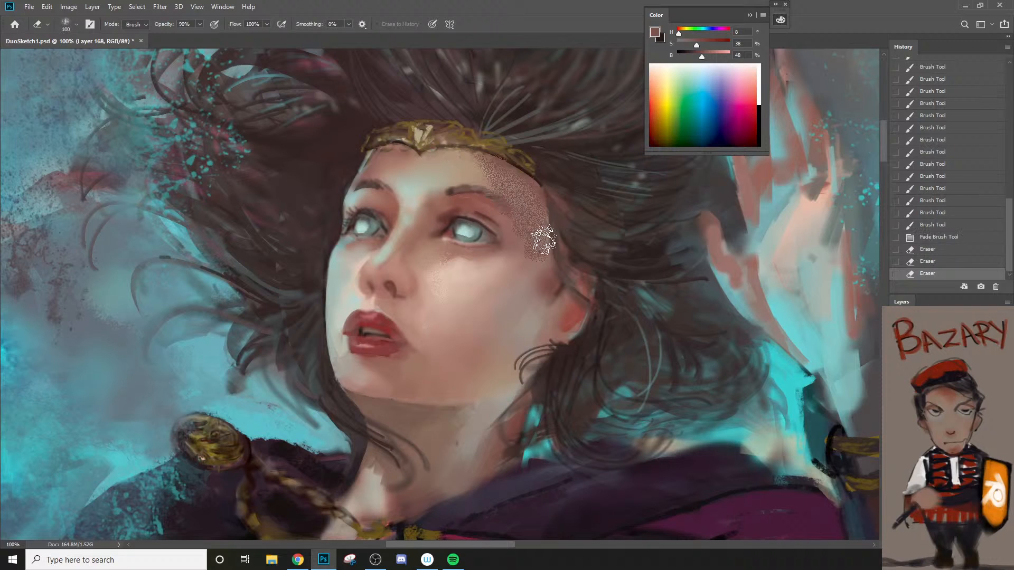
Step: Erase the remaining speckles along the temple and beside the eye with a 125 px eraser
key(bracketright)
mouse_move(548, 236)
mouse_down()
mouse_move(514, 276)
mouse_move(545, 234)
mouse_move(523, 252)
mouse_up()
drag(529, 249, 537, 240)
drag(556, 172, 566, 255)
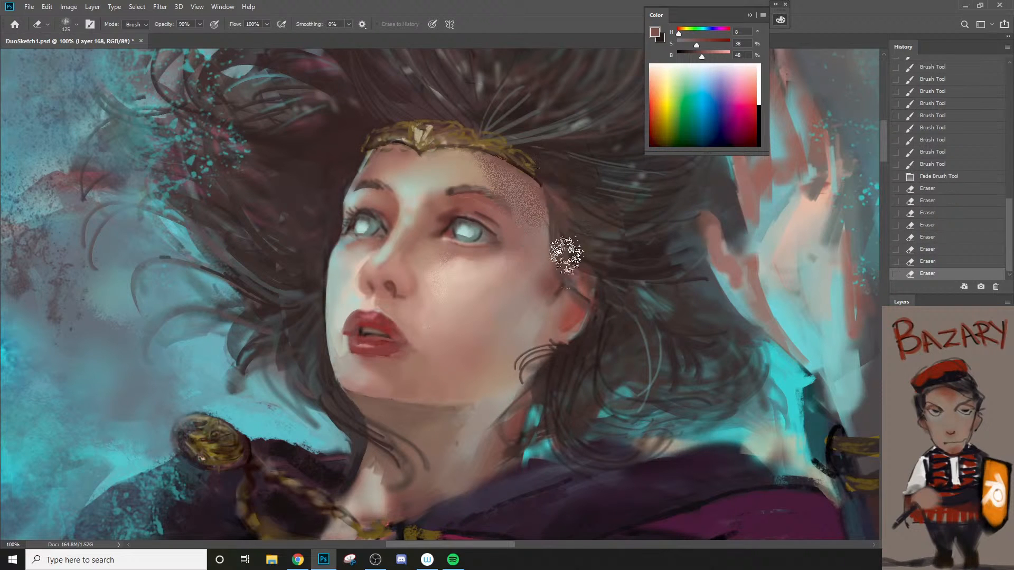
alt+click(532, 281)
alt+click(507, 304)
alt+click(500, 309)
alt+click(496, 314)
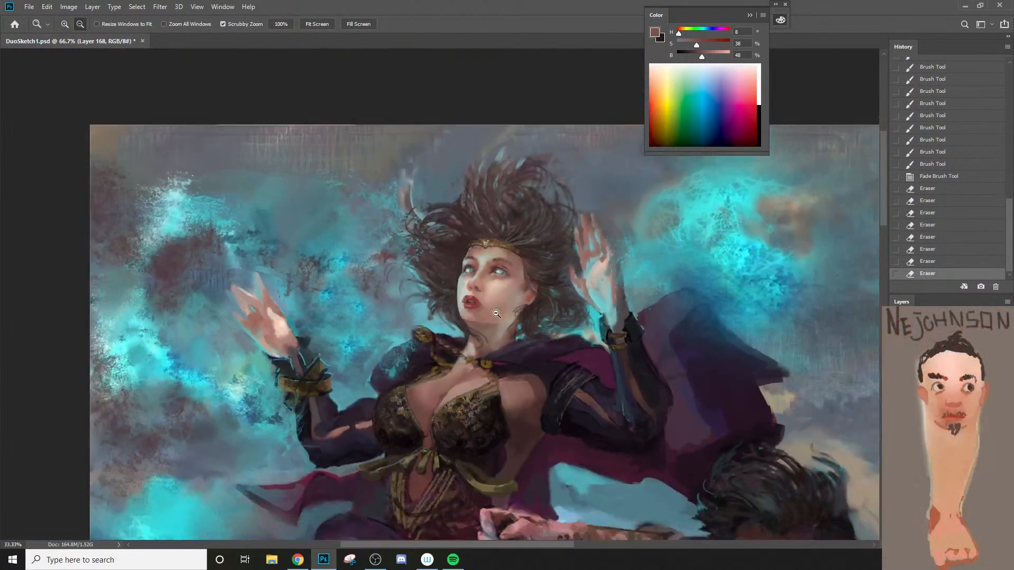
Step: Sample a muted skin tone from the temple and brush it over the side of the sorceress's face
alt+click(496, 314)
drag(497, 314, 562, 154)
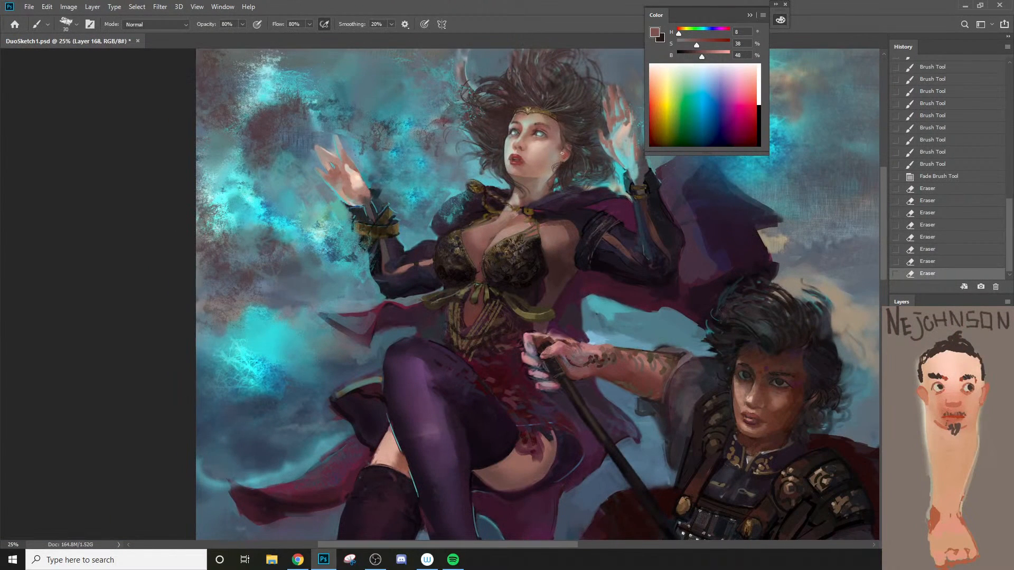
alt+click(559, 124)
key(bracketright)
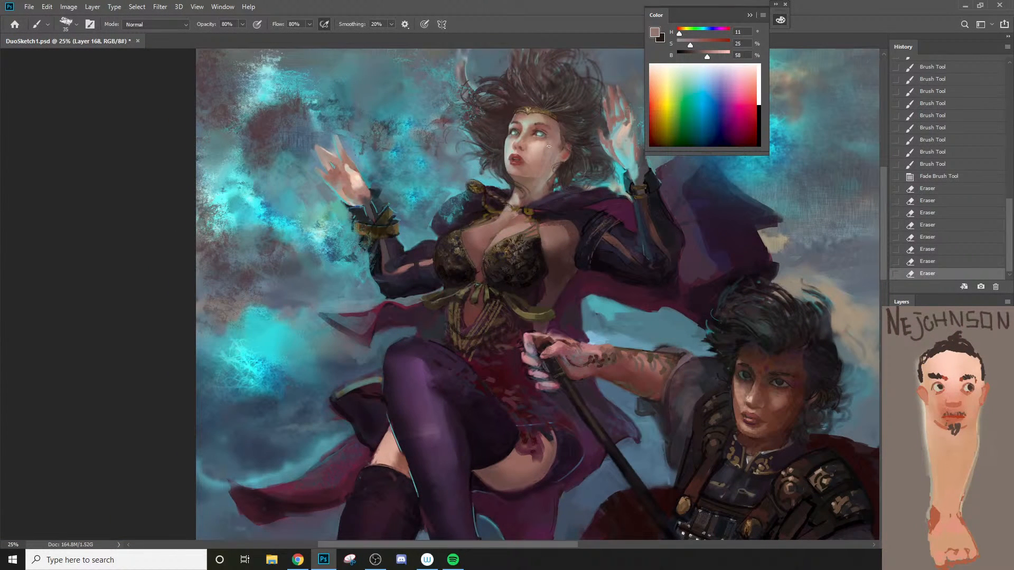
key(ctrl+z)
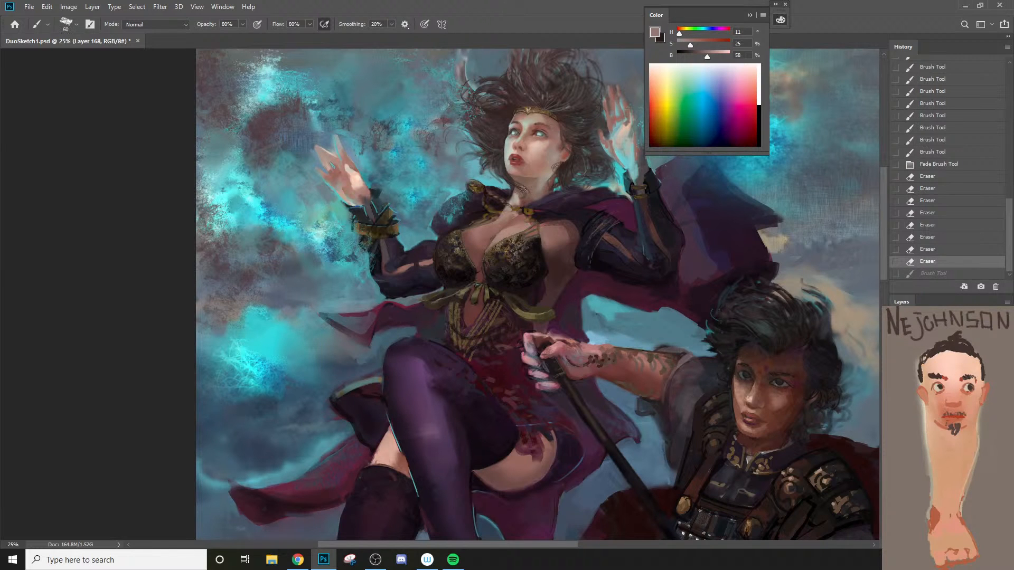
key(ctrl+shift+z)
Step: Undo the last brush stroke and the final eraser stroke on the sorceress's face, checking the whole painting
key(z)
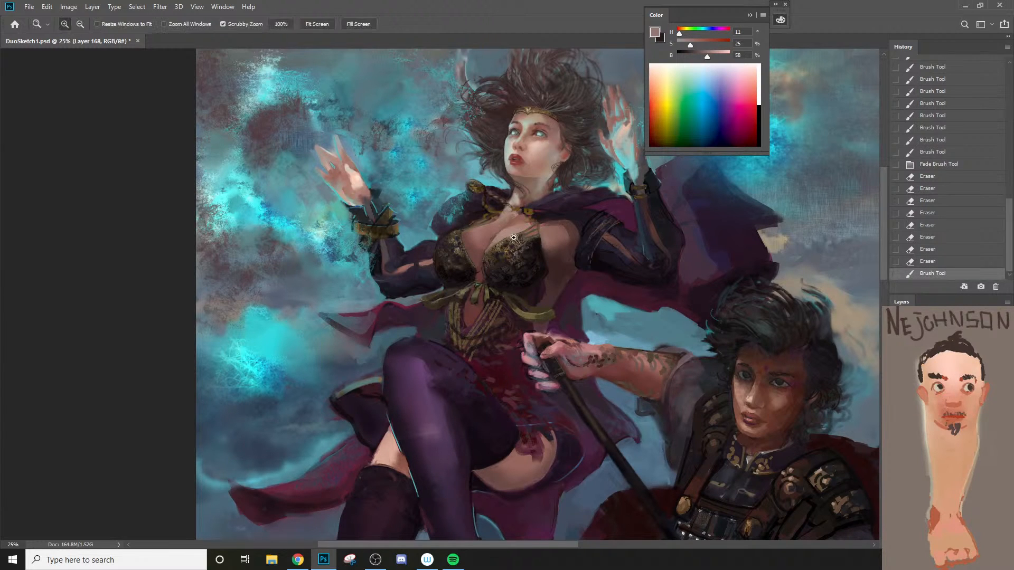
alt+click(495, 273)
key(ctrl+z)
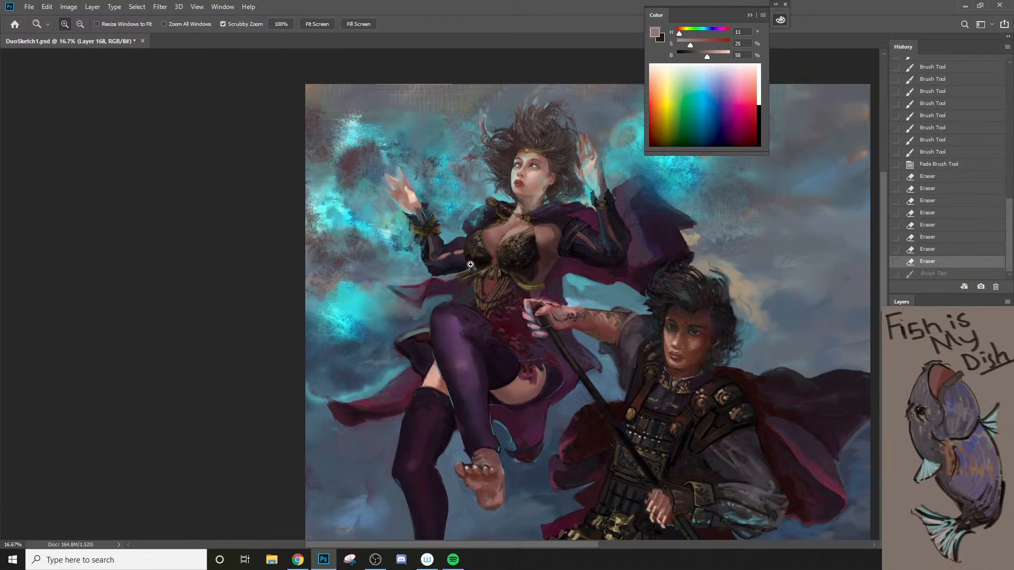
key(ctrl+z)
key(ctrl+z)
key(ctrl+z)
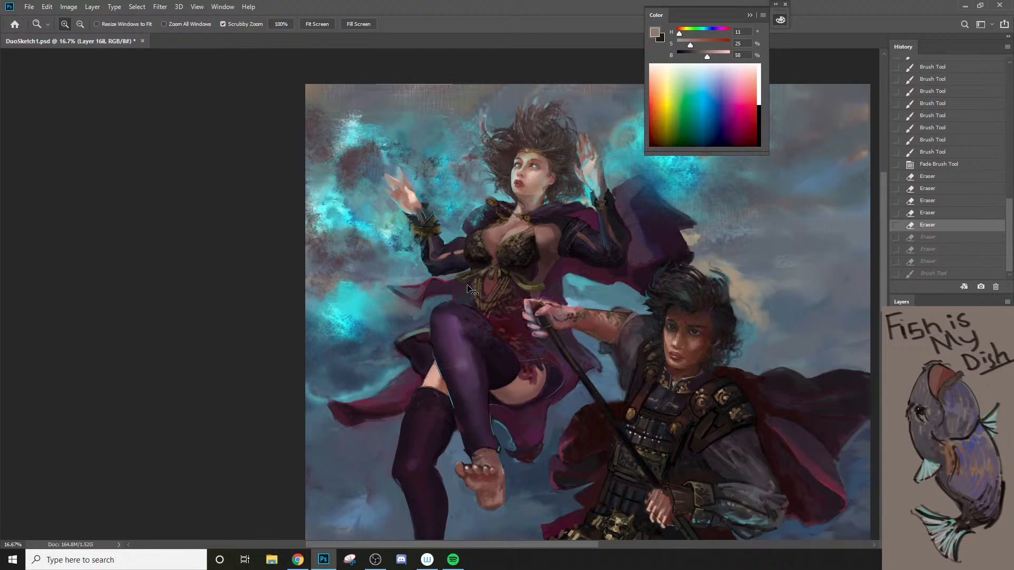
key(ctrl+shift+z)
key(ctrl+shift+z)
key(space)
drag(480, 290, 468, 239)
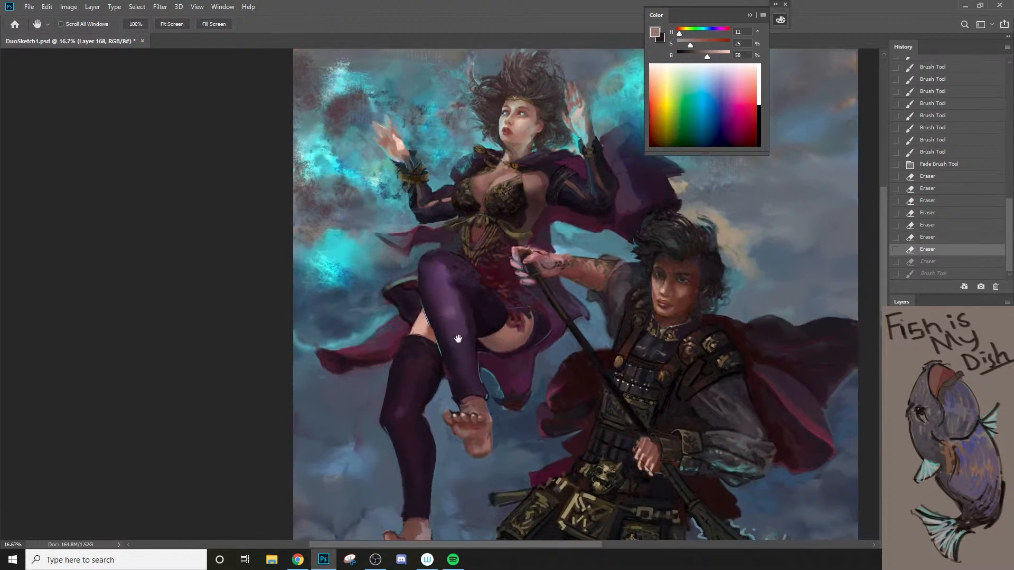
key(ctrl+space)
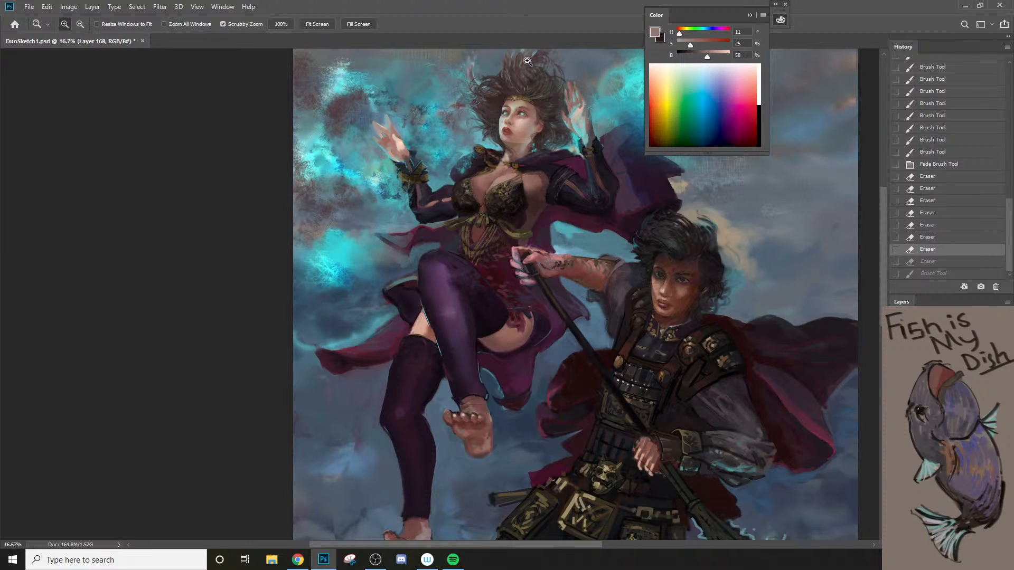
Step: Sample a pale teal from the sorceress's face and paint it along the shadowed edge of her cheek with a 30 px Chalk #3 brush
click(506, 106)
click(505, 107)
click(503, 108)
click(500, 111)
click(495, 121)
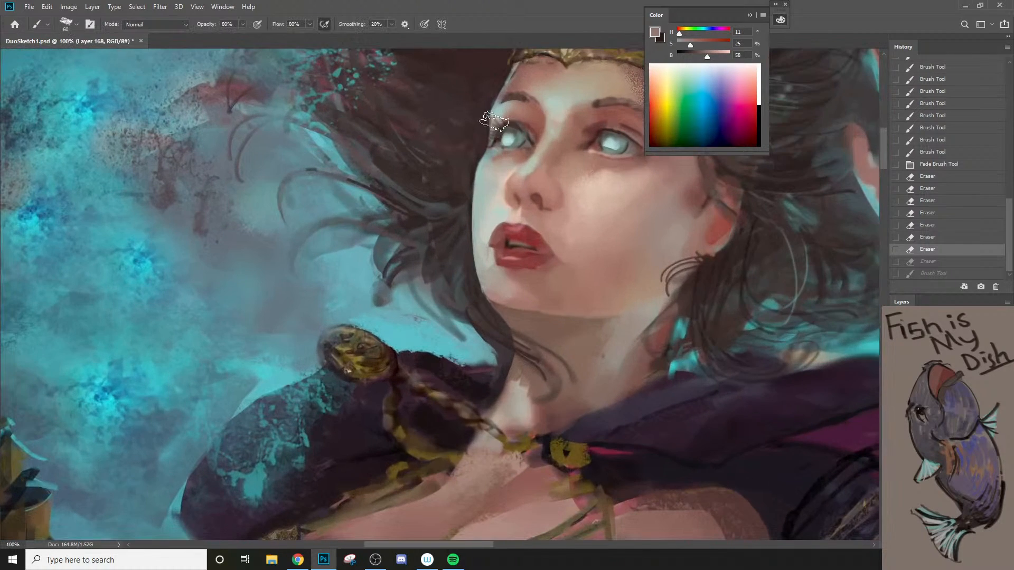
alt+click(500, 109)
key(bracketleft)
key(bracketleft)
key(bracketleft)
key(bracketleft)
key(bracketleft)
key(bracketleft)
key(bracketleft)
key(bracketleft)
key(bracketleft)
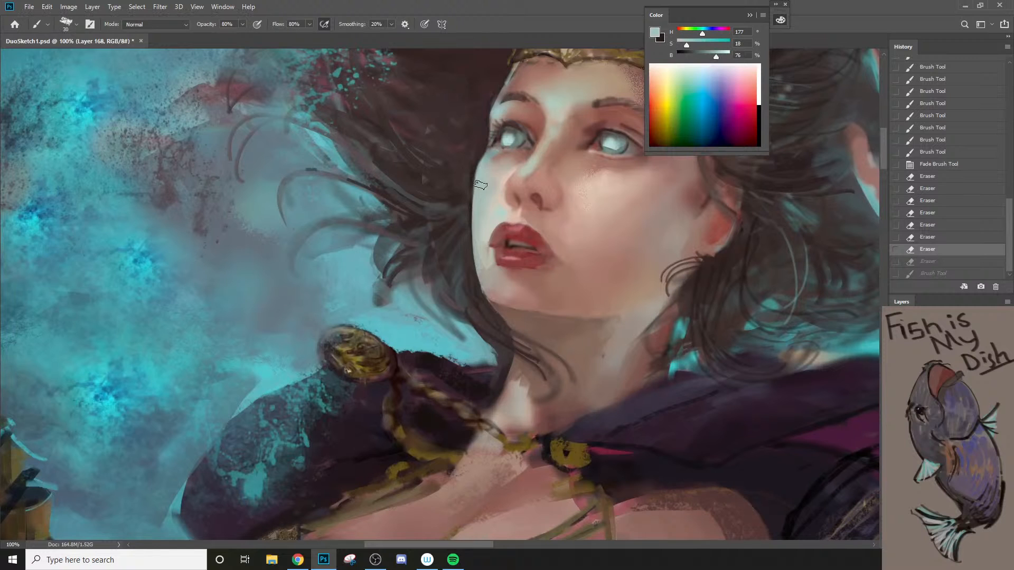
drag(480, 175, 476, 188)
mouse_move(476, 186)
mouse_down()
mouse_move(478, 223)
mouse_move(480, 173)
mouse_move(478, 231)
mouse_move(481, 169)
mouse_move(476, 239)
mouse_up()
Step: Switch the brush to Soft Round 2500 #3 and sample a light greyish tone from the sorceress's cheek
key(bracketleft)
key(bracketleft)
key(bracketright)
right_click(465, 212)
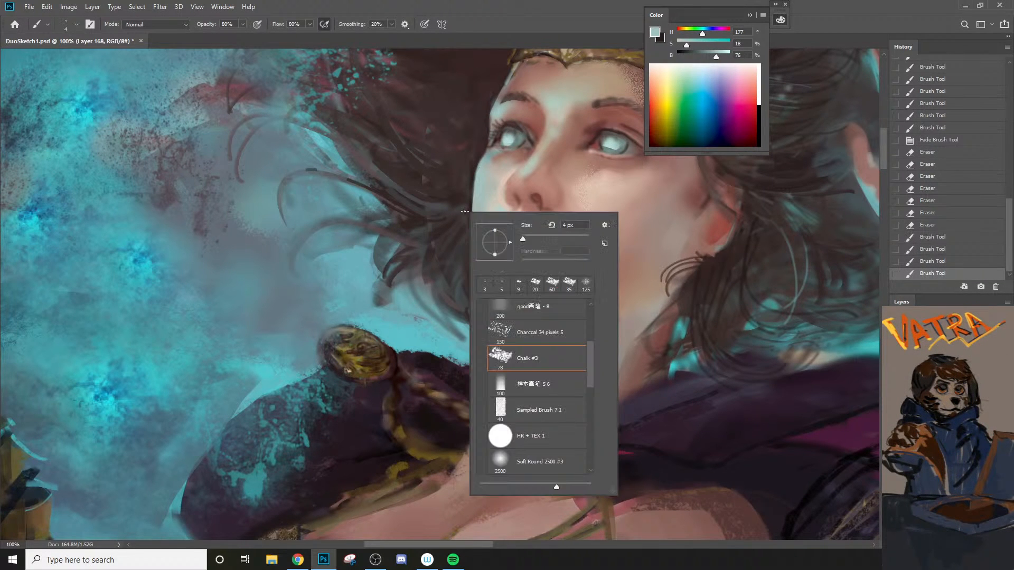
click(534, 468)
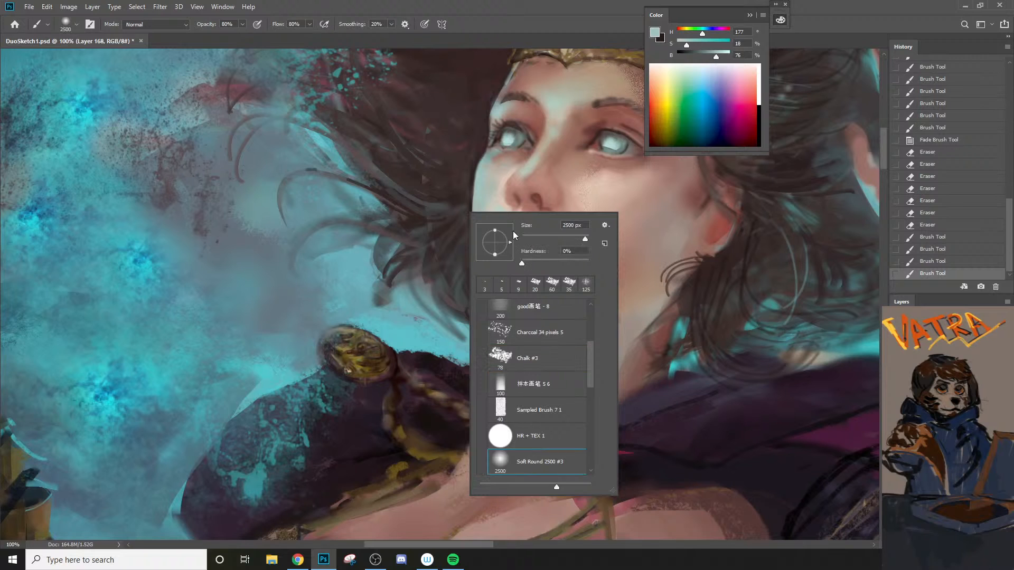
alt+click(490, 187)
key(bracketleft)
key(bracketleft)
key(bracketleft)
key(bracketleft)
key(bracketleft)
key(bracketleft)
Step: Try softening the outer cheek with soft strokes at 1900 px and 100 px
click(487, 246)
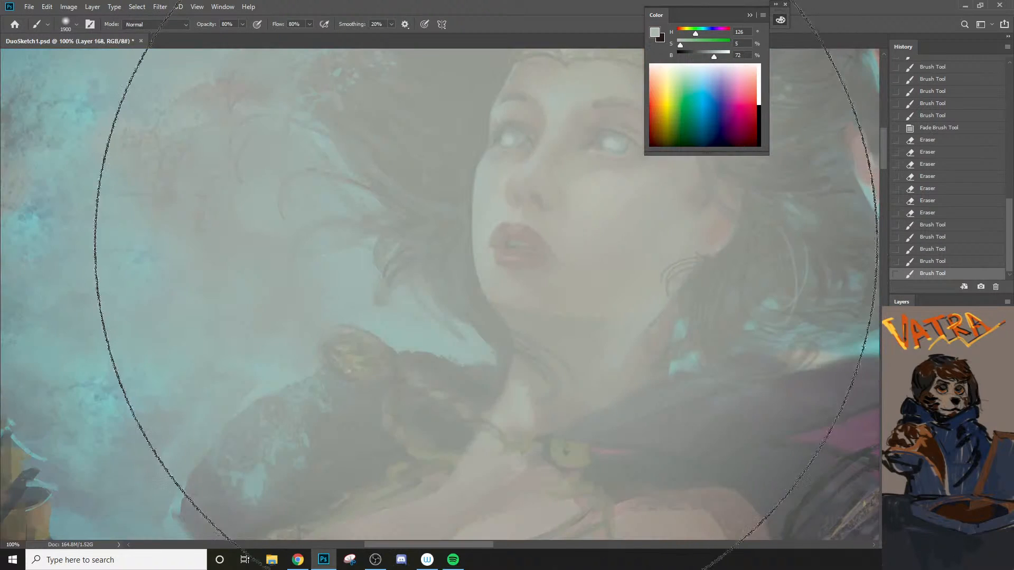
key(ctrl+z)
key(bracketleft)
key(bracketleft)
key(bracketleft)
key(bracketleft)
key(bracketleft)
key(bracketleft)
key(bracketleft)
key(bracketleft)
key(bracketleft)
key(bracketleft)
key(bracketleft)
key(bracketleft)
key(bracketleft)
key(bracketleft)
key(bracketleft)
key(bracketleft)
key(bracketleft)
key(bracketleft)
key(bracketleft)
key(bracketleft)
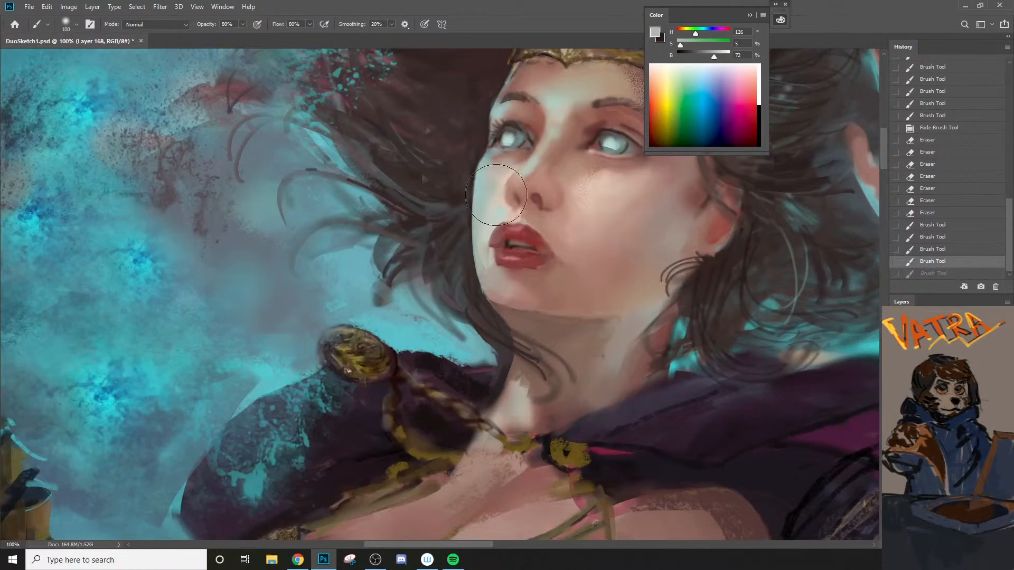
drag(485, 188, 487, 257)
key(ctrl+z)
Step: Soften the edge of the cheek and jaw with a small soft brush, lowering its opacity to 20% at 35 px
key(bracketleft)
key(bracketleft)
key(bracketleft)
key(bracketleft)
drag(480, 212, 492, 298)
key(2)
key(bracketright)
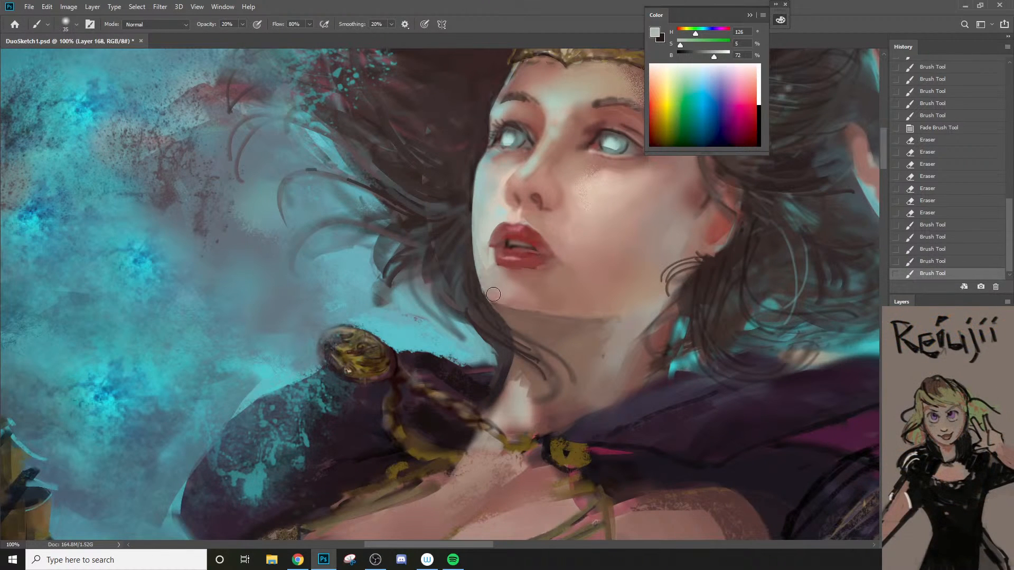
drag(482, 260, 498, 300)
Step: Sample dark brown from the hair and blend it lightly beside the jaw and cheek with a small brush at 20% opacity
alt+click(496, 312)
key(bracketleft)
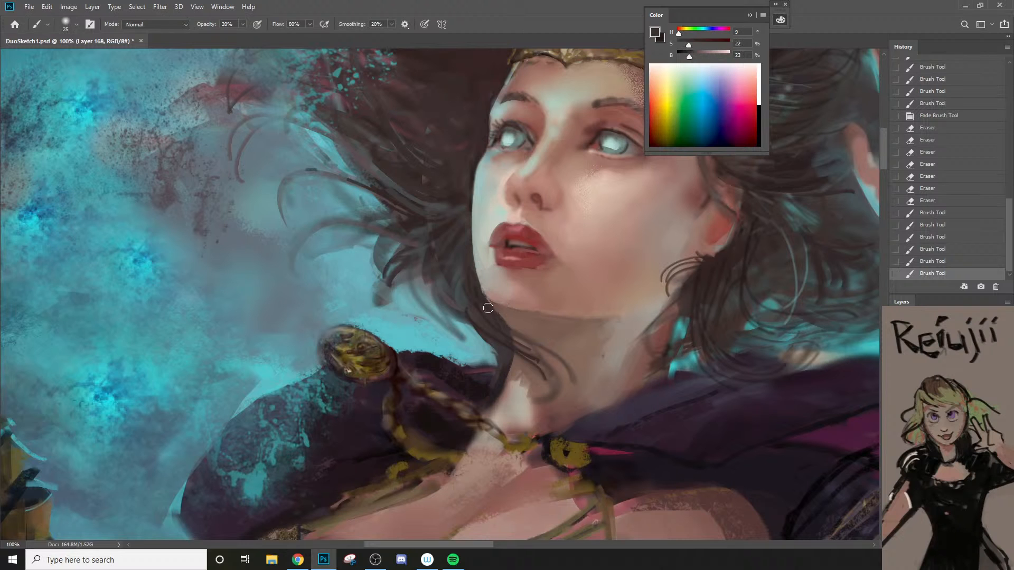
alt+click(485, 304)
key(bracketleft)
key(bracketleft)
key(bracketright)
drag(464, 231, 422, 191)
drag(431, 186, 451, 173)
alt+click(446, 199)
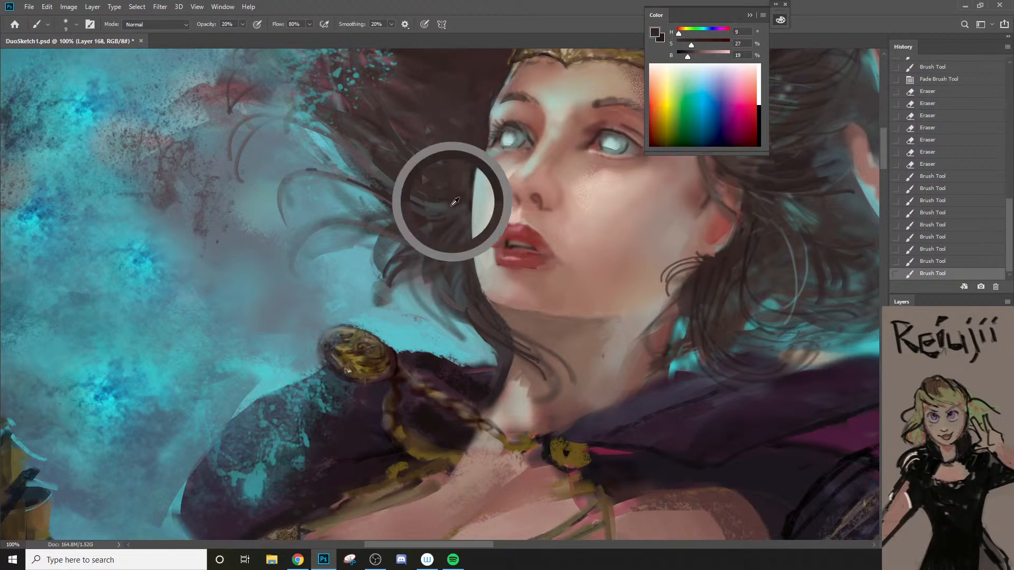
Step: Raise the brush opacity to 99% and paint dark brown strands through the windblown hair beside the cheek
key(9)
mouse_move(447, 212)
mouse_down()
mouse_move(361, 178)
mouse_move(418, 227)
mouse_up()
key(bracketright)
alt+click(456, 199)
key(bracketleft)
key(bracketleft)
drag(355, 194, 443, 226)
drag(374, 196, 454, 205)
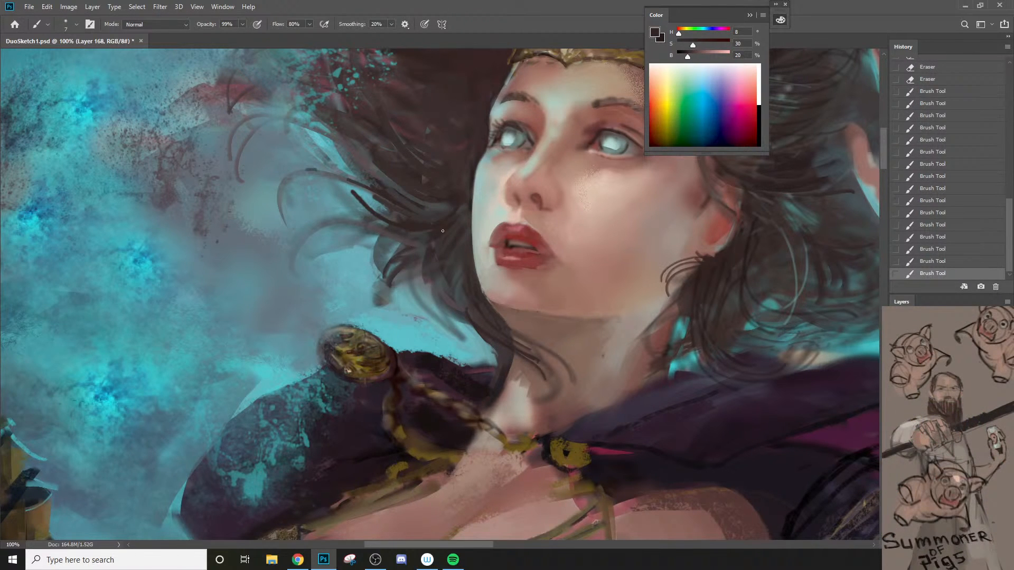
Step: Paint thin, curling dark strands hanging below the cheek above the cloak's round gold ornament, undoing the last one
mouse_move(426, 242)
mouse_down()
mouse_move(393, 317)
mouse_move(399, 278)
mouse_move(394, 322)
mouse_up()
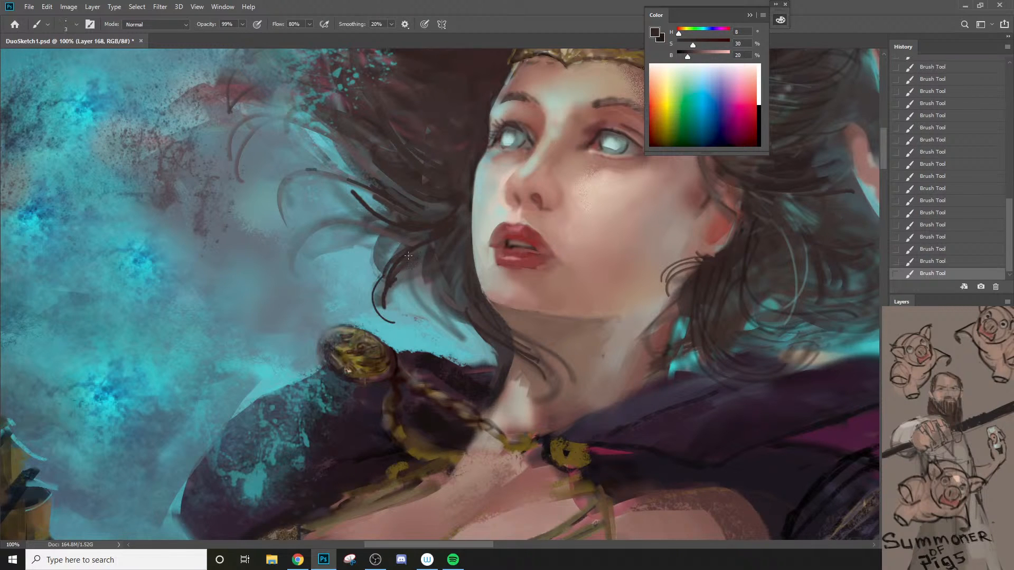
alt+click(423, 246)
drag(393, 265, 376, 310)
mouse_move(412, 277)
mouse_down()
mouse_move(458, 327)
mouse_move(425, 266)
mouse_move(462, 321)
mouse_up()
key(ctrl+z)
right_click(461, 265)
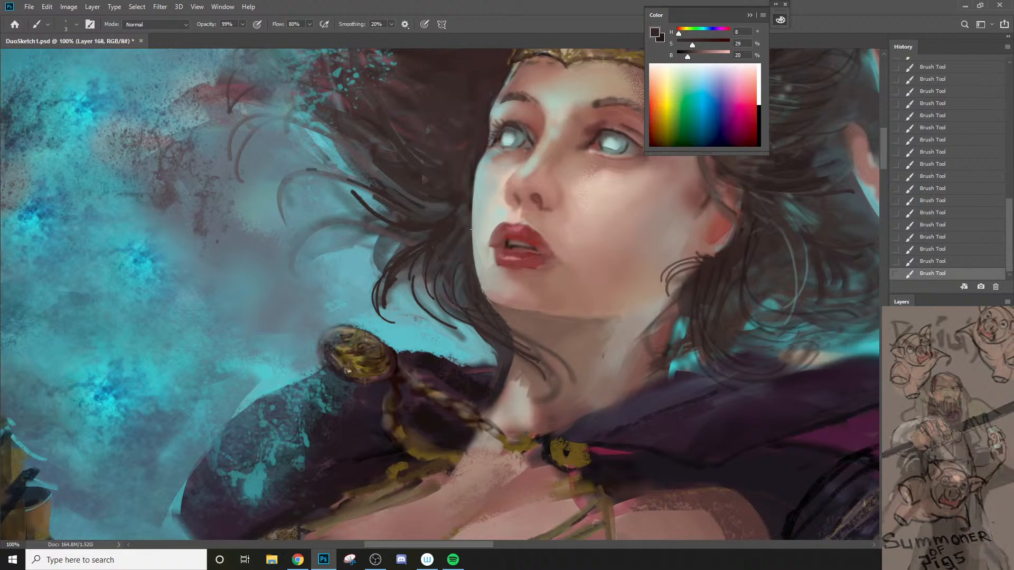
Step: Undo the last three hair strokes and repaint the hair beside the jaw with a sampled greyish brown
key(ctrl+z)
key(ctrl+z)
key(ctrl+z)
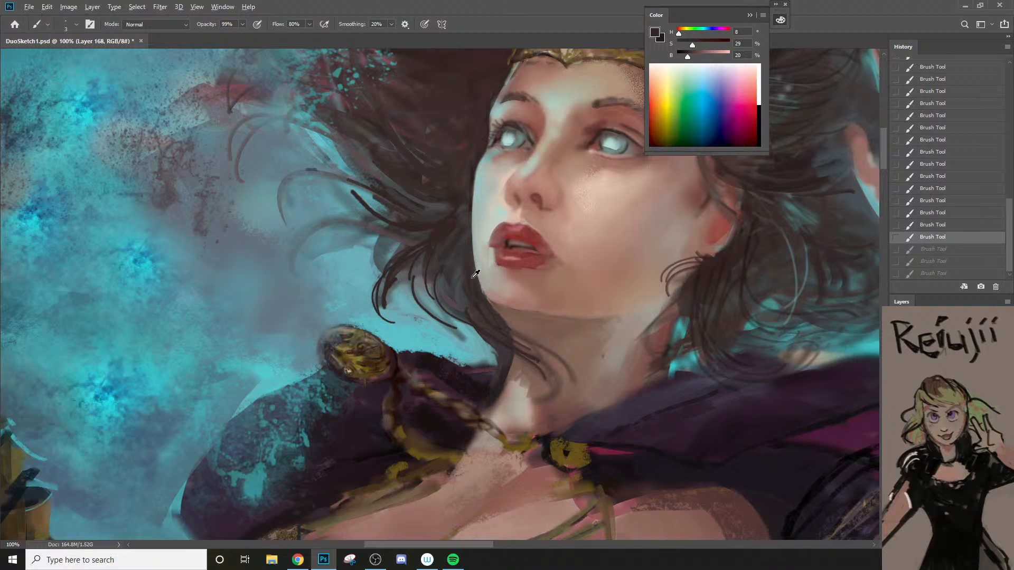
alt+click(475, 274)
drag(463, 280, 440, 320)
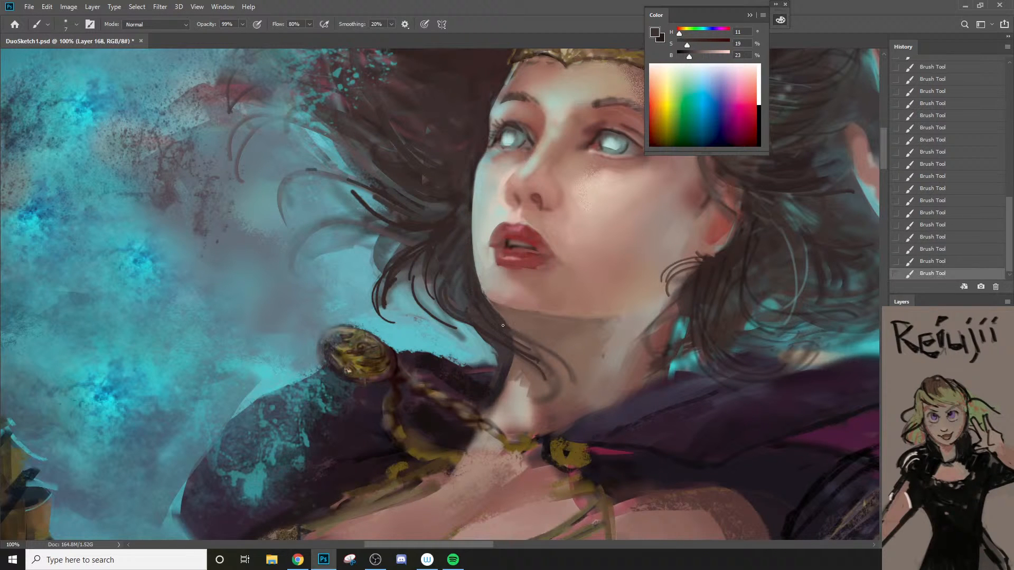
Step: Undo the last hair stroke and paint sampled background teal between the lower hair and the shoulder with a 15 px brush
key(z)
alt+click(491, 343)
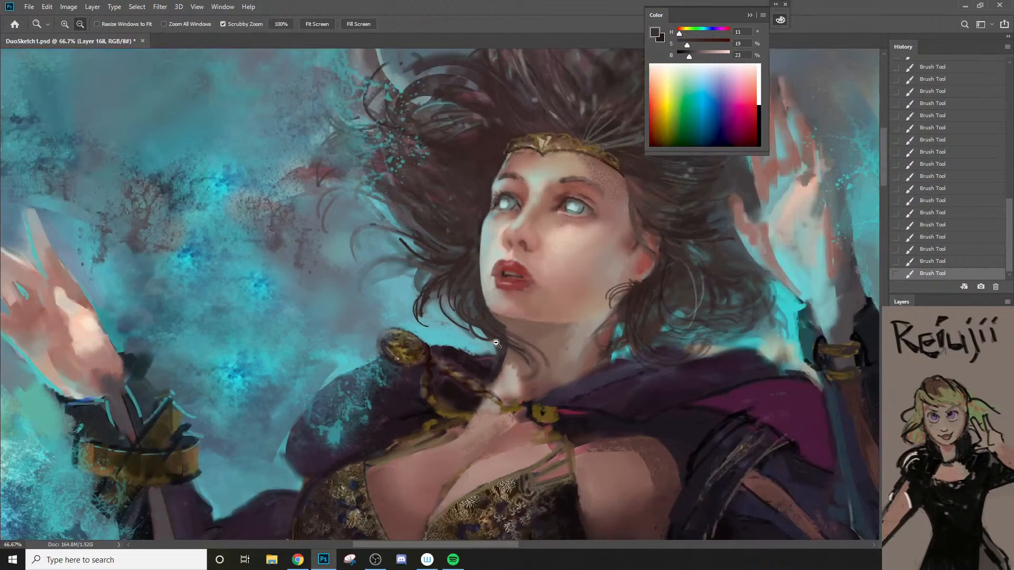
key(ctrl+z)
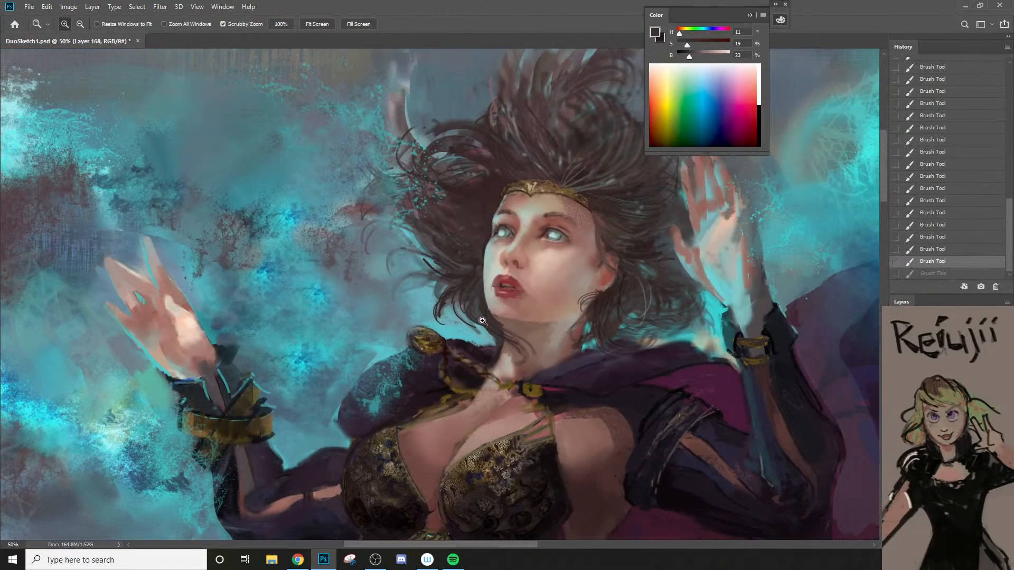
click(465, 338)
key(b)
alt+click(474, 344)
key(])
drag(474, 343, 463, 337)
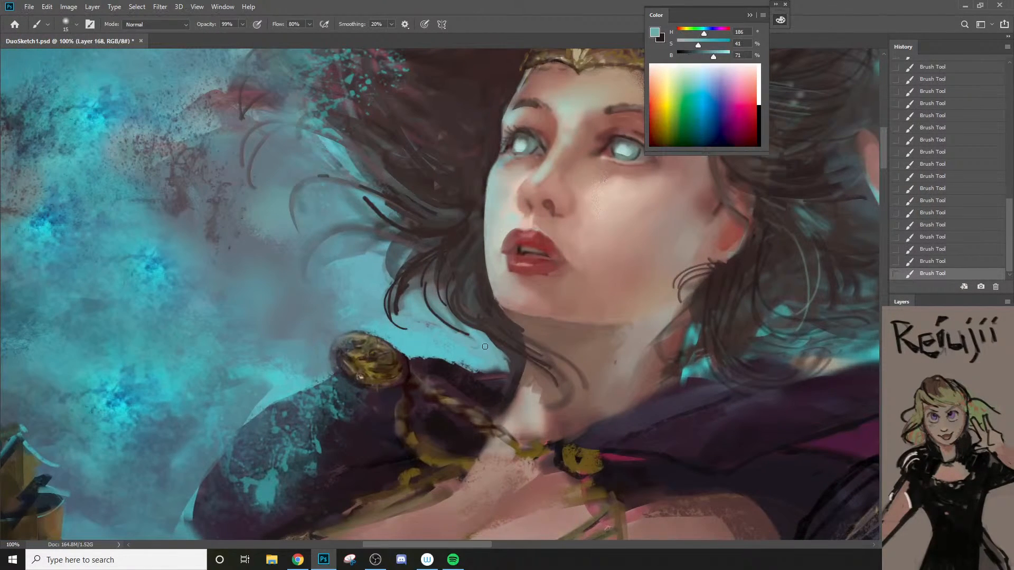
Step: Sample a muted dark grey and touch up the curled hair tips above the shoulder ornament with a fine brush
alt+click(404, 317)
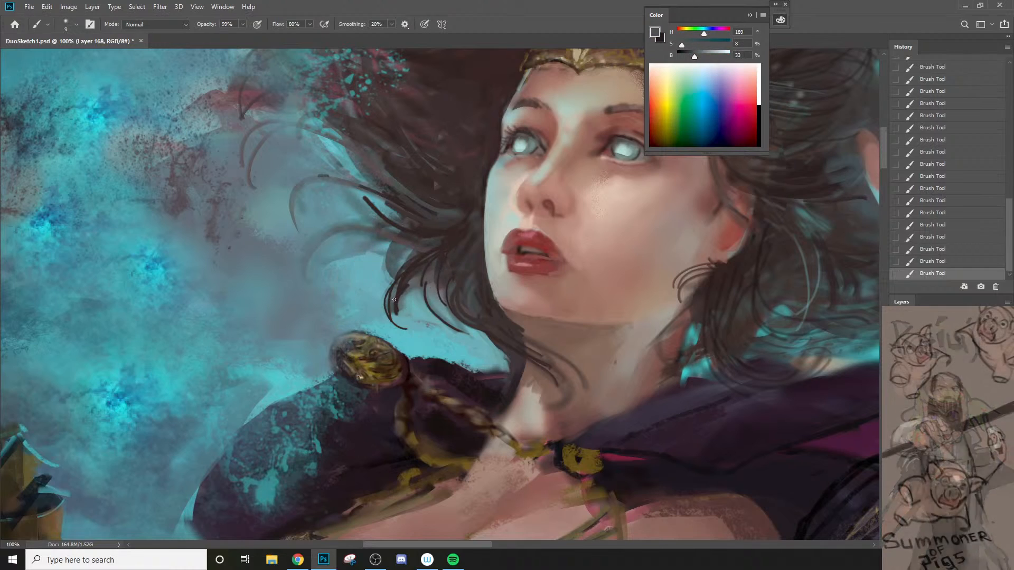
key([)
key([)
key([)
key([)
key(z)
alt+click(410, 329)
alt+click(409, 326)
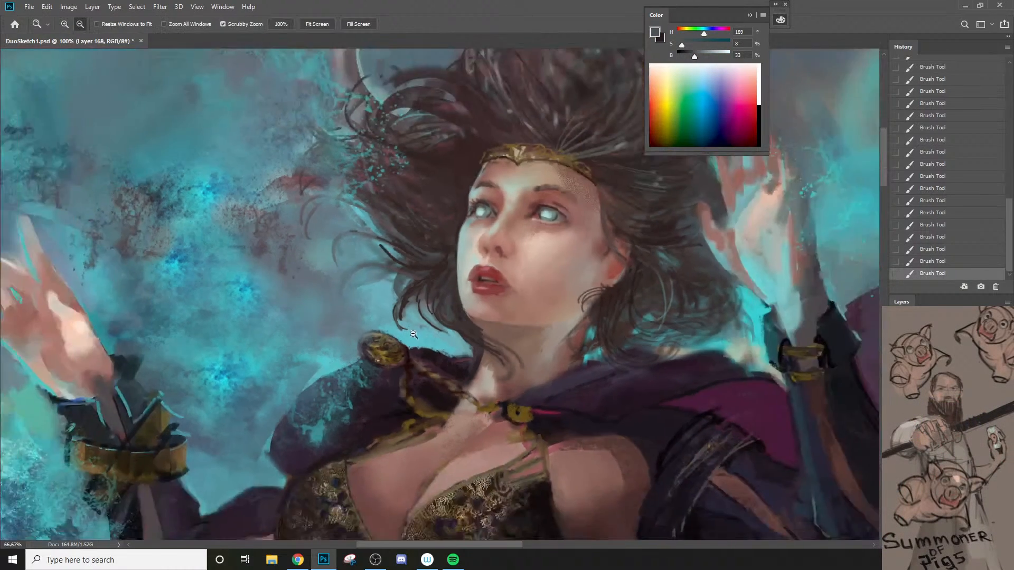
alt+click(409, 323)
click(399, 290)
click(397, 289)
click(399, 290)
key(b)
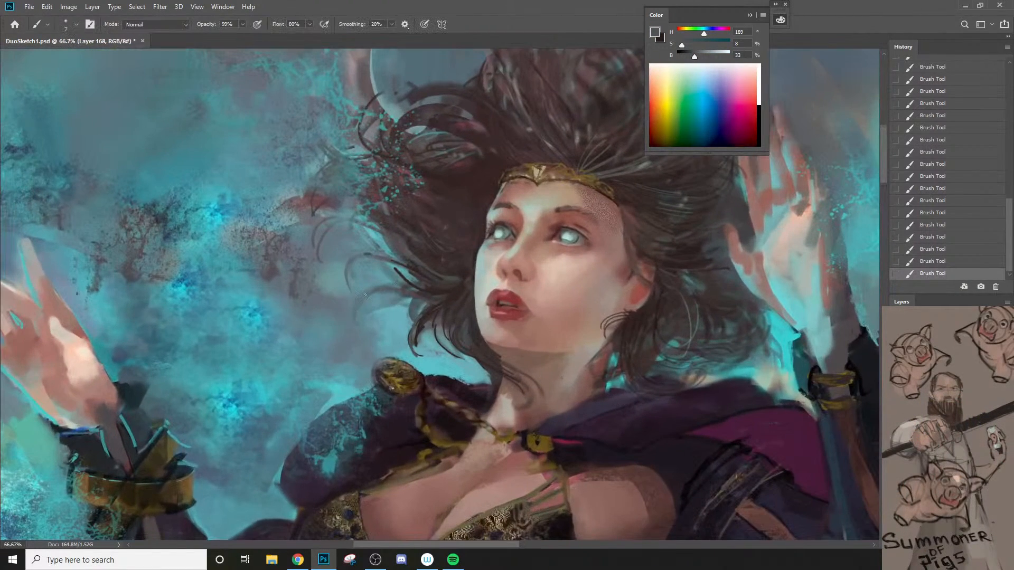
Step: Sample dark brown from the hair and paint fine curved flyaway strands into the teal background with a 4 px brush
key(bracketleft)
alt+click(412, 289)
drag(348, 266, 411, 263)
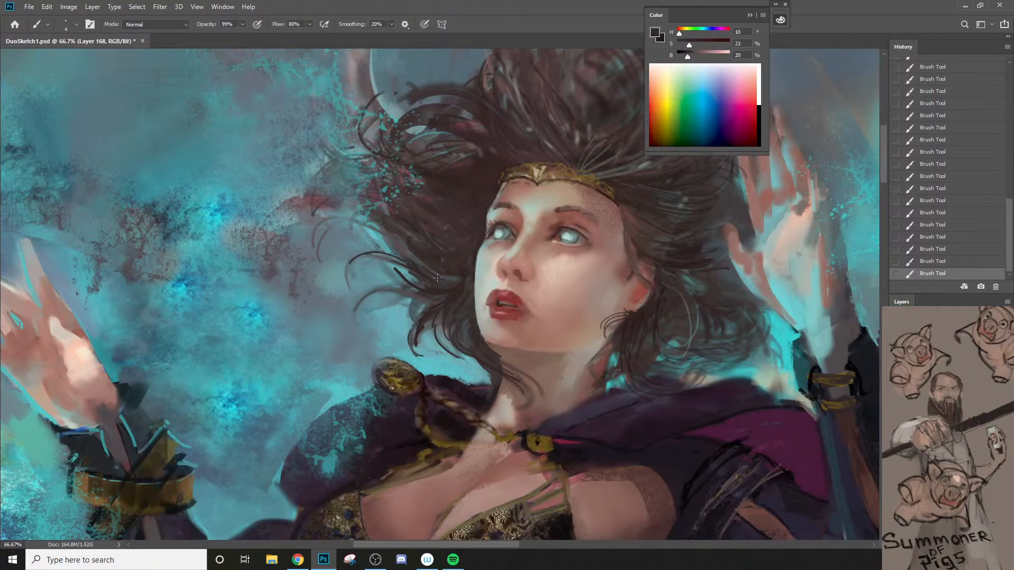
drag(317, 231, 408, 258)
drag(332, 217, 398, 198)
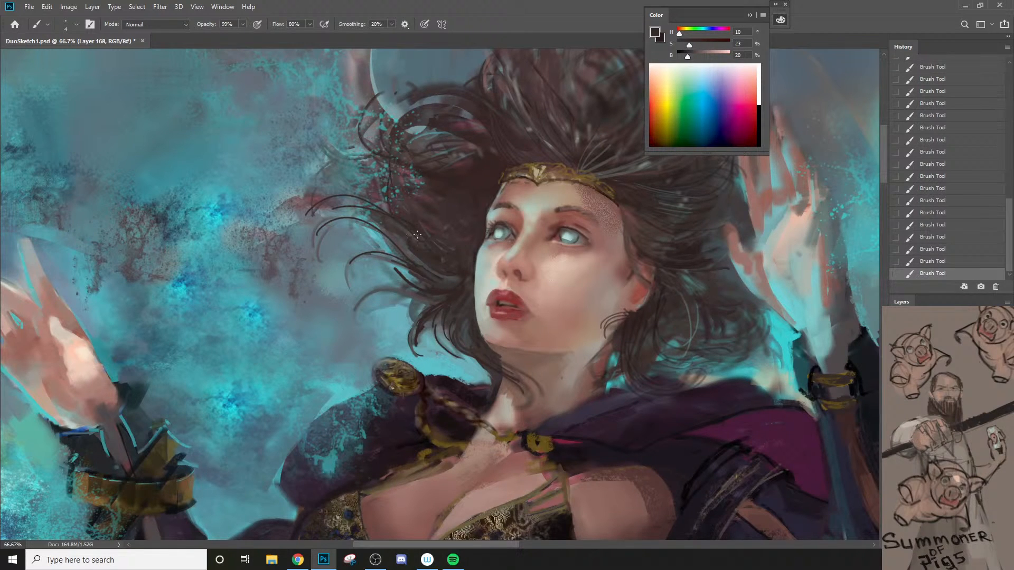
Step: Enlarge the brush and paint darker brown into the swept hair beside the tiara
key(bracketright)
key(bracketright)
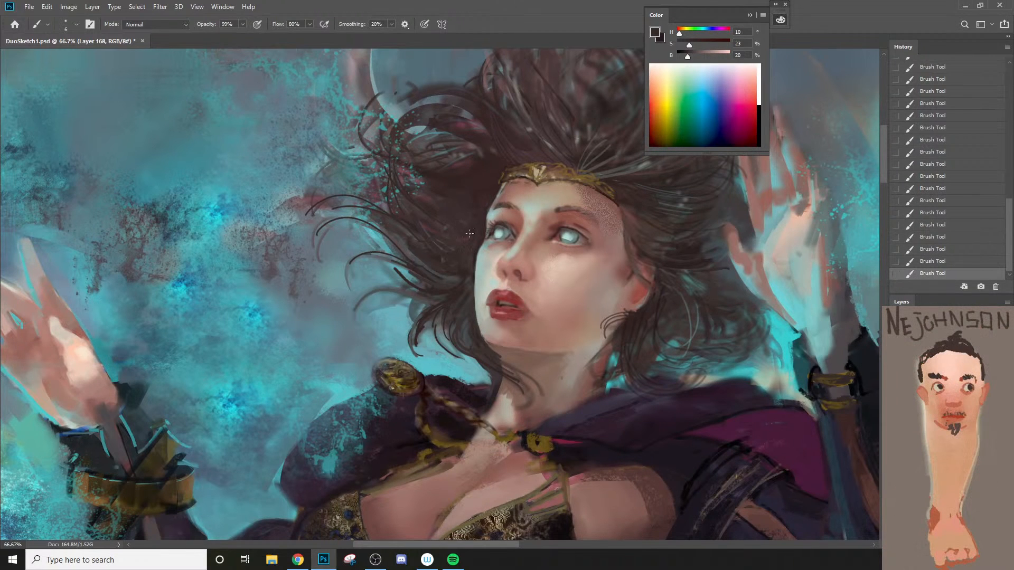
alt+click(496, 189)
alt+click(494, 188)
ctrl+click(482, 170)
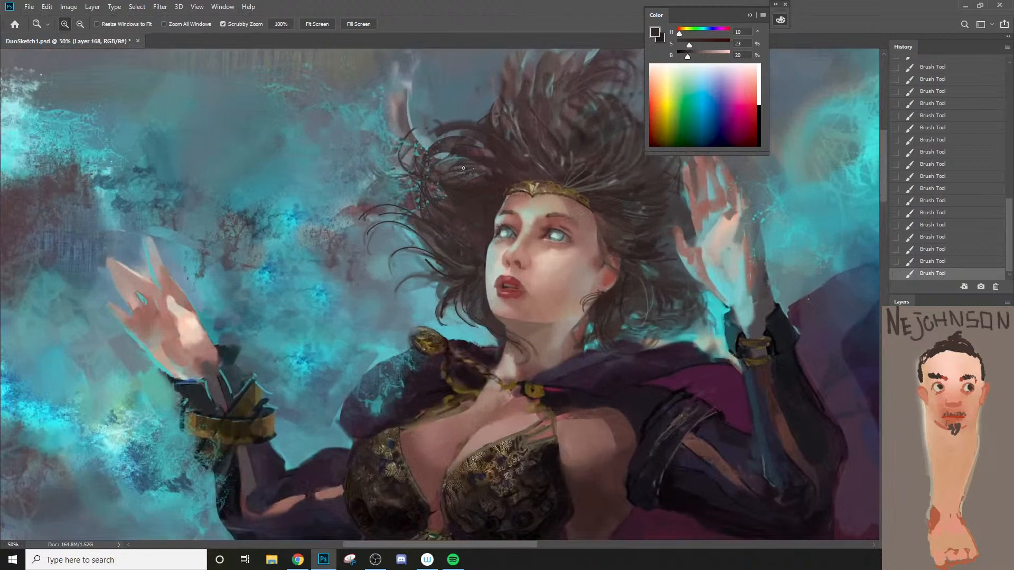
key(bracketright)
drag(428, 182, 483, 170)
Step: Lasso the patch of hair just above the tiara and switch to a different brush for shading it
alt+click(523, 185)
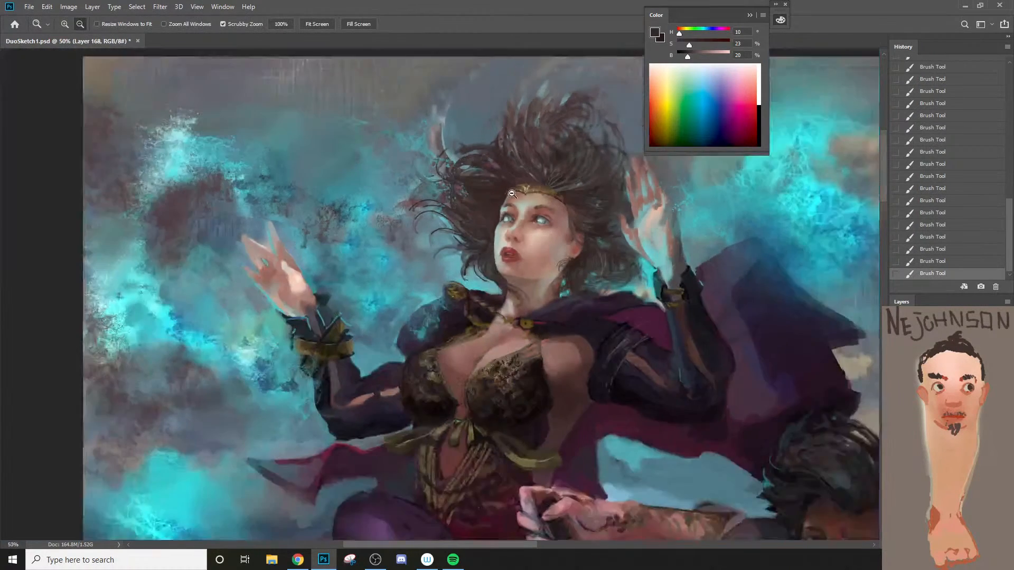
alt+click(493, 222)
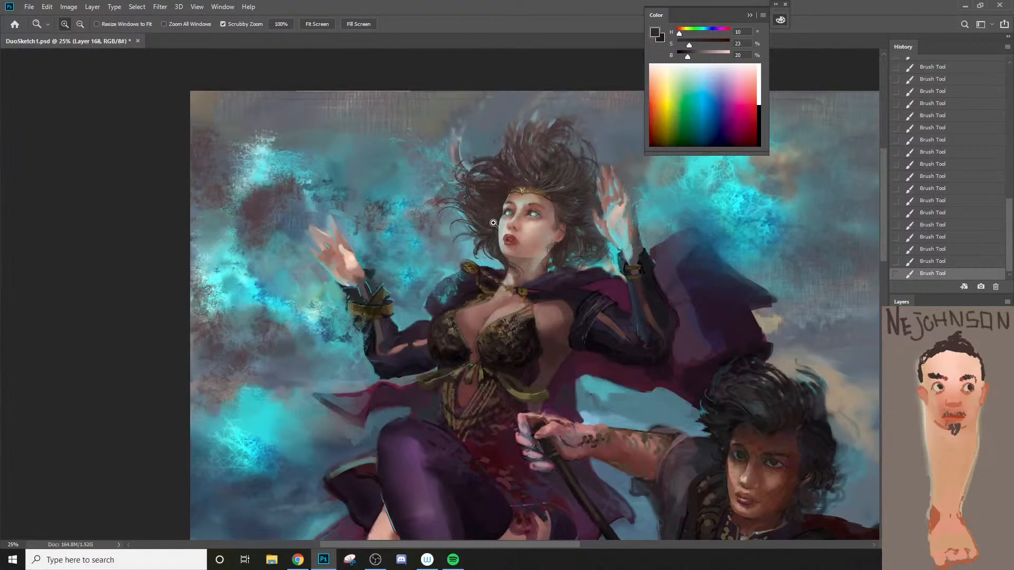
ctrl+click(557, 214)
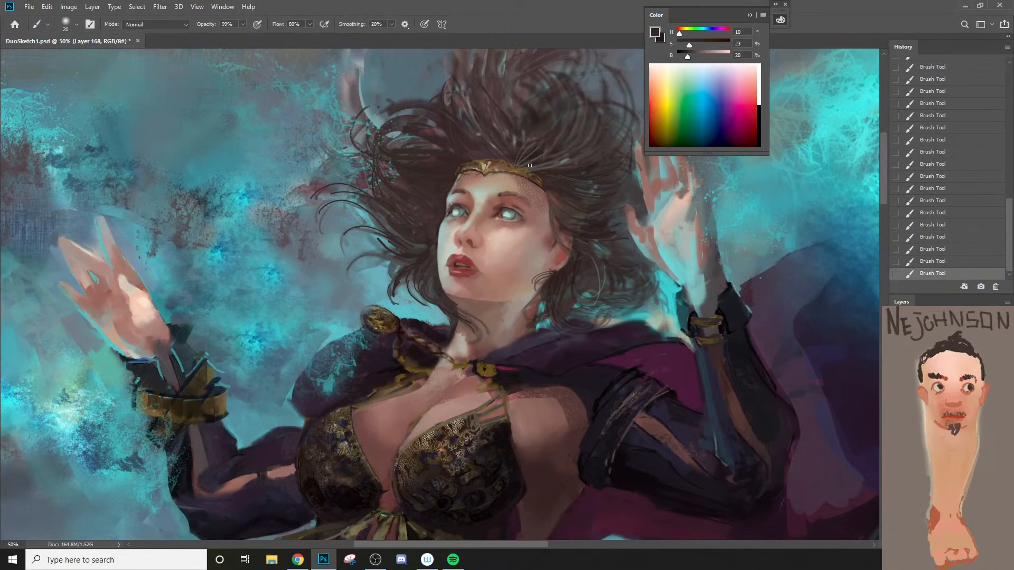
key(l)
mouse_move(511, 156)
mouse_down()
mouse_move(508, 136)
mouse_move(550, 121)
mouse_move(538, 166)
mouse_move(570, 171)
mouse_up()
key(b)
right_click(531, 172)
click(591, 343)
Step: Undo the test stroke, shade the selected hair with a sampled darker brown and a larger brush, and deselect
key(ctrl+z)
alt+click(538, 152)
key(bracketright)
key(bracketright)
key(bracketright)
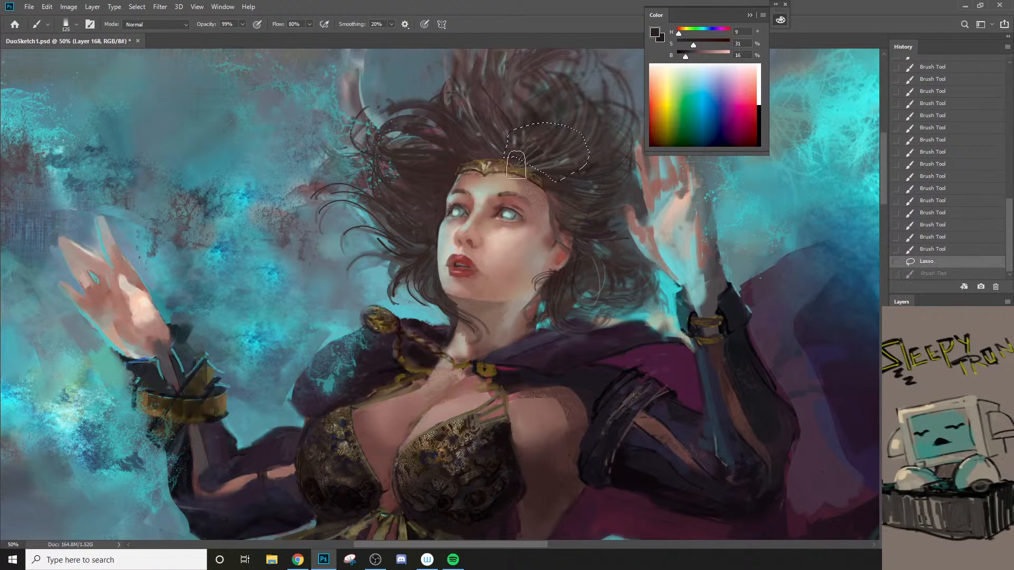
click(583, 214)
key(ctrl+d)
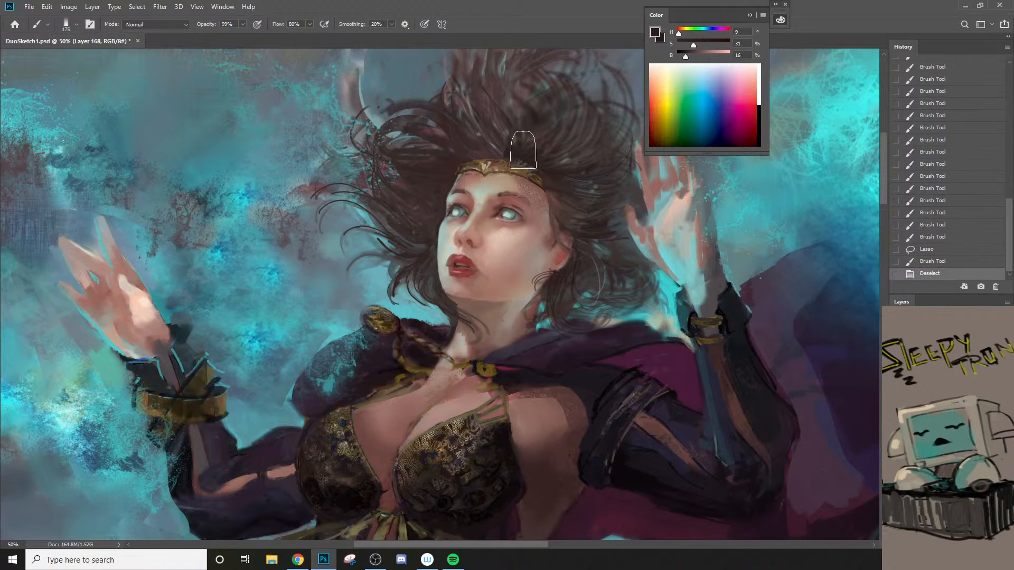
Step: Darken the hairline along the top of the tiara with an 80 px brush
key(bracketright)
key(bracketleft)
key(bracketleft)
key(bracketleft)
key(bracketleft)
key(bracketleft)
key(bracketleft)
mouse_move(448, 158)
mouse_down()
mouse_move(509, 142)
mouse_move(465, 153)
mouse_move(526, 157)
mouse_move(492, 148)
mouse_move(561, 177)
mouse_up()
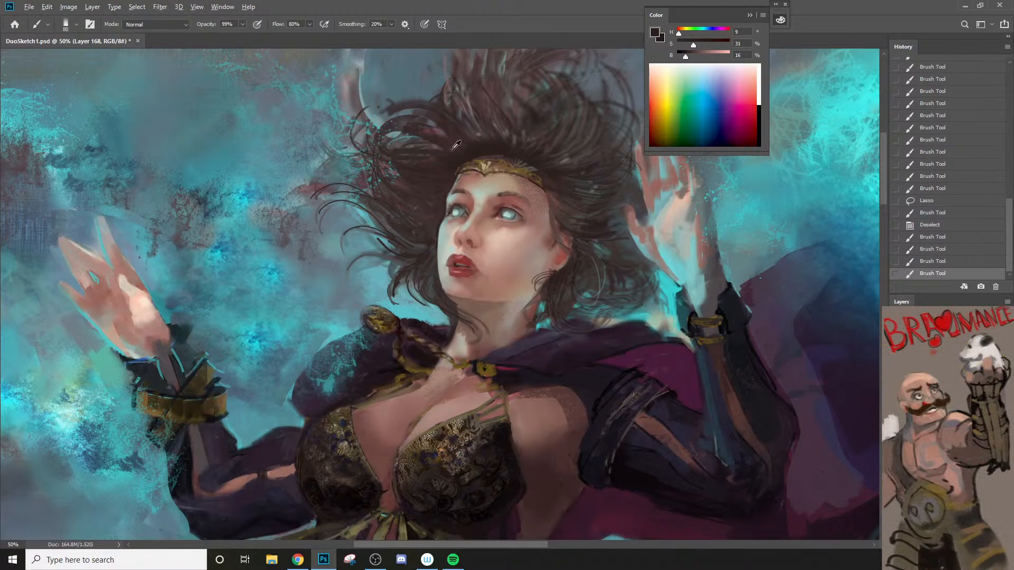
Step: Sample a reddish brown and brush it broadly into the hair beside the tiara with a larger brush
alt+click(440, 162)
key(bracketright)
key(bracketright)
key(bracketright)
key(bracketright)
mouse_move(442, 170)
mouse_down()
mouse_move(493, 140)
mouse_move(474, 142)
mouse_up()
Step: Sample a muted teal from the background and paint it among the flyaway strands beside the hair, undoing the first stroke
key(z)
drag(523, 205, 396, 447)
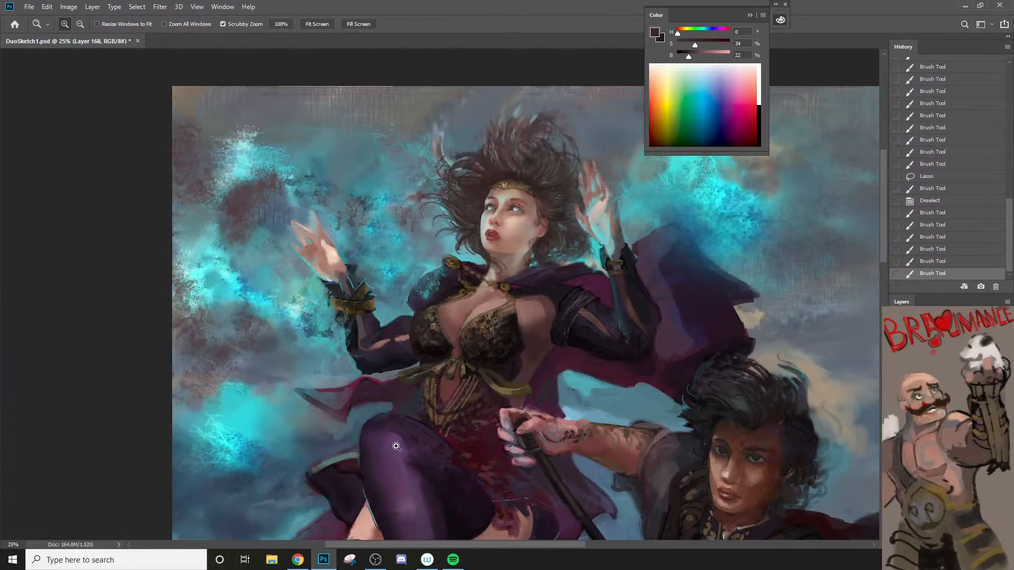
alt+click(507, 320)
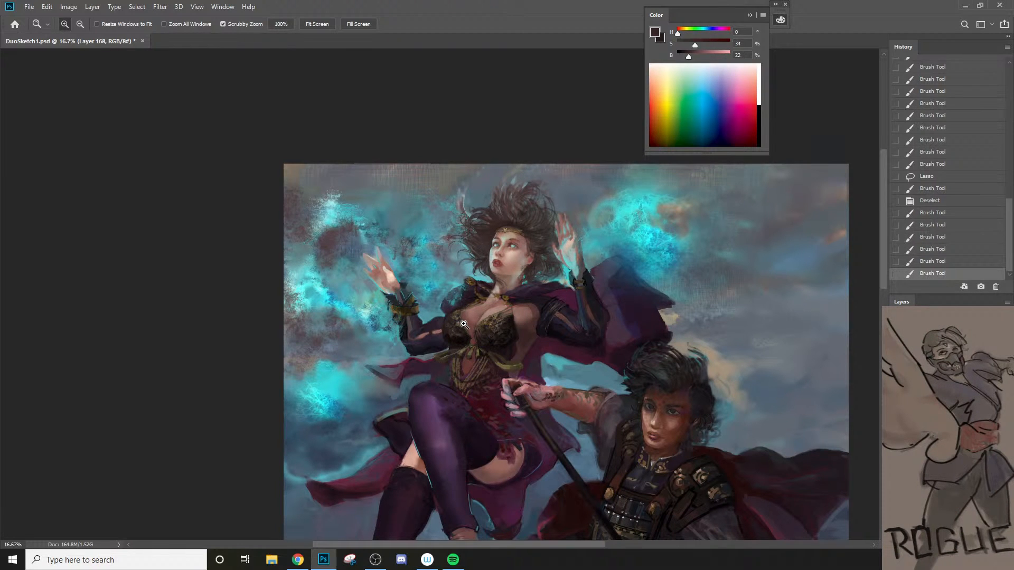
drag(457, 221, 515, 247)
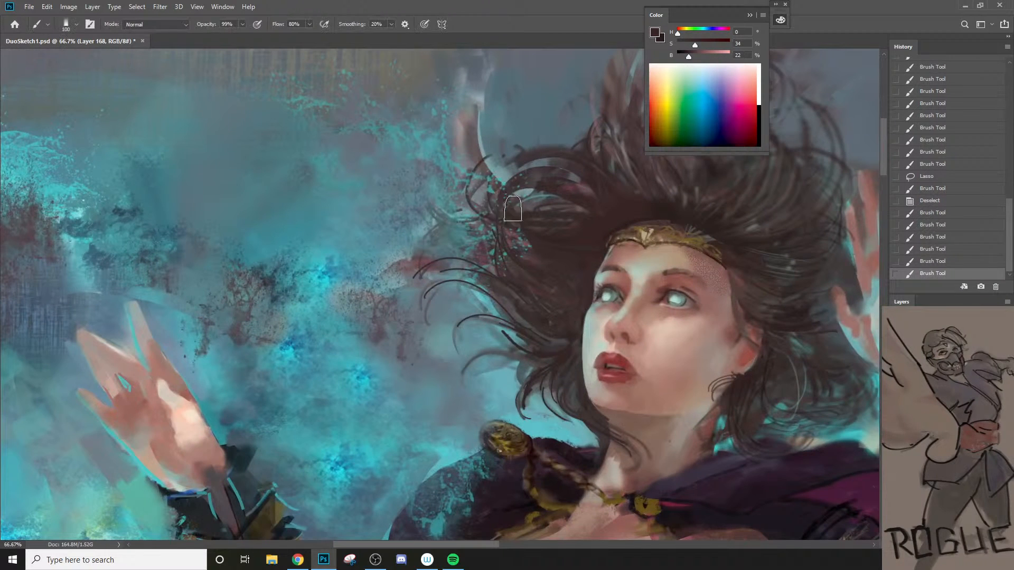
alt+click(473, 240)
key(bracketleft)
key(bracketleft)
key(bracketleft)
mouse_move(489, 269)
mouse_down()
mouse_move(470, 251)
mouse_move(486, 242)
mouse_move(464, 290)
mouse_up()
key(ctrl+z)
key(bracketleft)
key(bracketleft)
mouse_move(470, 366)
mouse_down()
mouse_move(492, 261)
mouse_move(480, 262)
mouse_up()
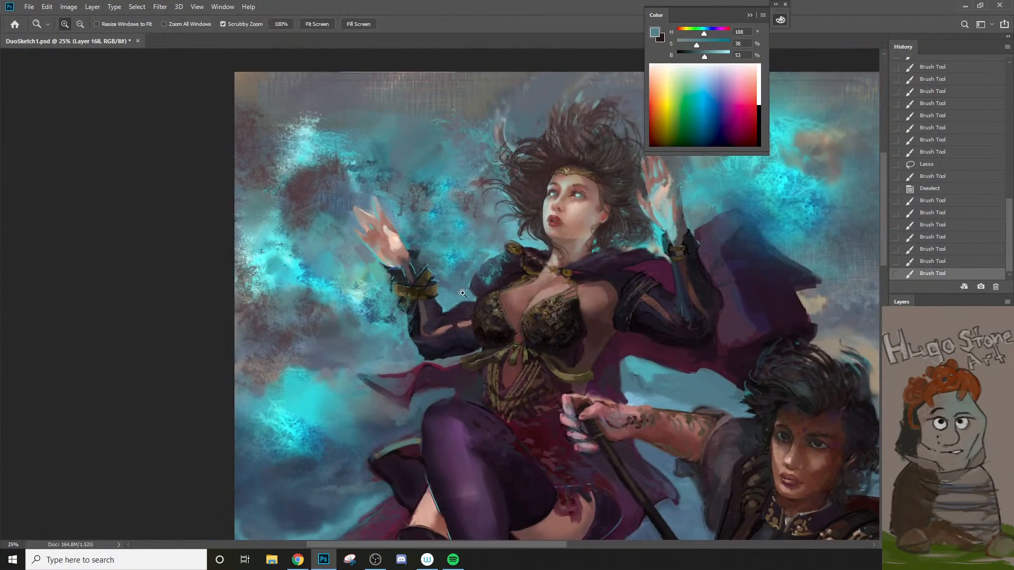
Step: Paint over the detached grey lock beside the sorceress's hair with a larger brush and colors sampled from the surrounding background
drag(538, 138, 565, 139)
alt+click(443, 140)
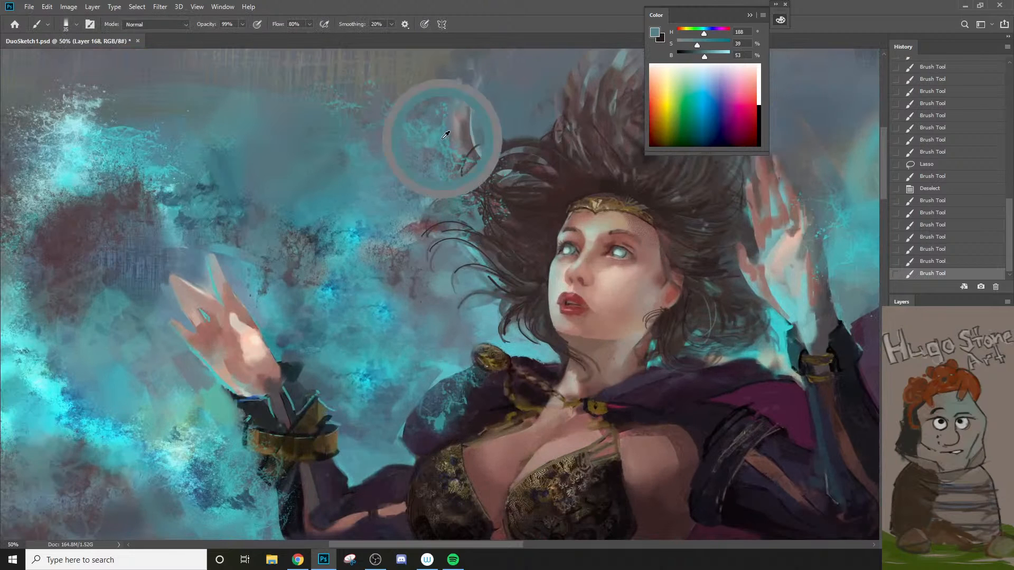
key(bracketright)
key(bracketright)
mouse_move(448, 112)
mouse_down()
mouse_move(449, 148)
mouse_move(472, 156)
mouse_up()
drag(469, 135, 474, 151)
alt+click(482, 116)
alt+click(449, 83)
key(bracketright)
mouse_move(448, 90)
mouse_down()
mouse_move(447, 133)
mouse_move(470, 151)
mouse_up()
key(z)
alt+click(466, 172)
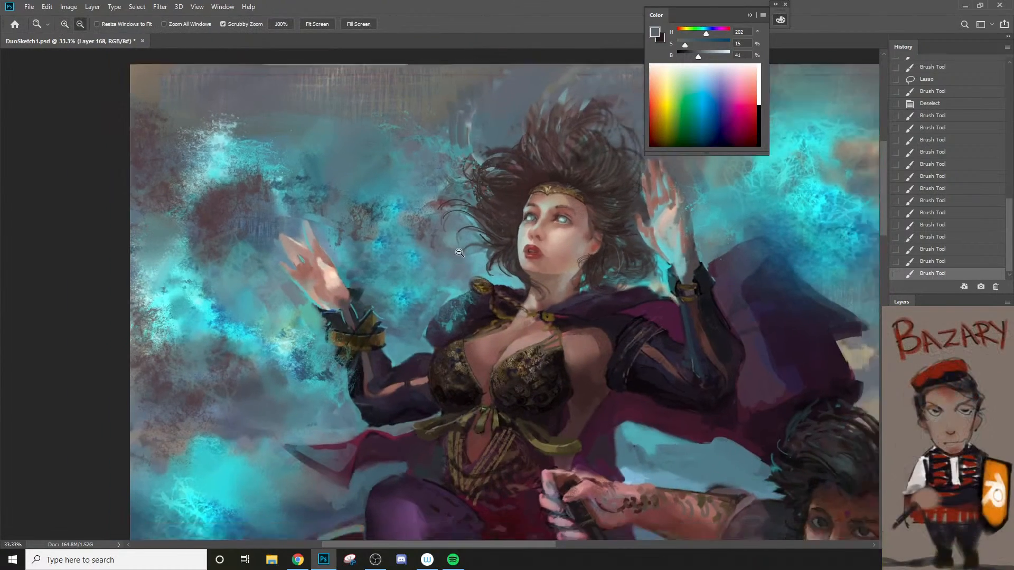
Step: Sample a dark purple and clean up the bodice's outer edge up to the cape shoulder, reducing the brush to 20 px
alt+click(437, 313)
key(space)
drag(510, 476, 459, 403)
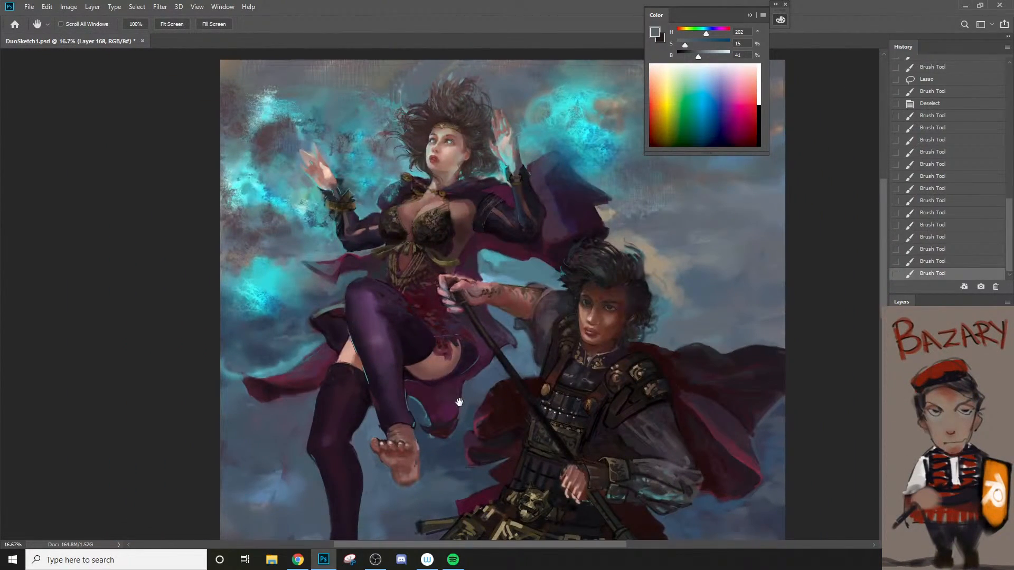
key(z)
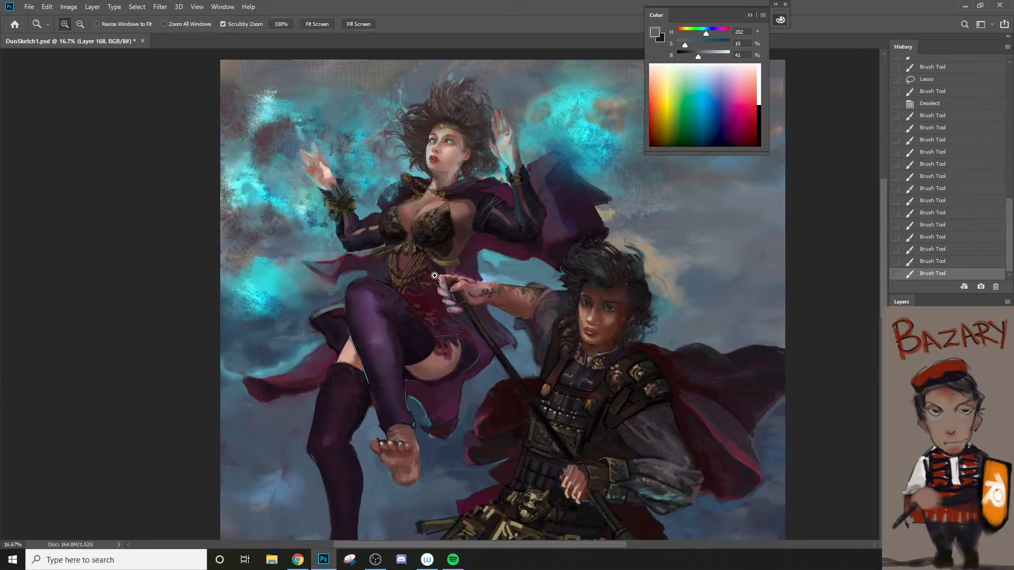
click(437, 272)
click(354, 167)
click(354, 167)
key(b)
alt+click(346, 216)
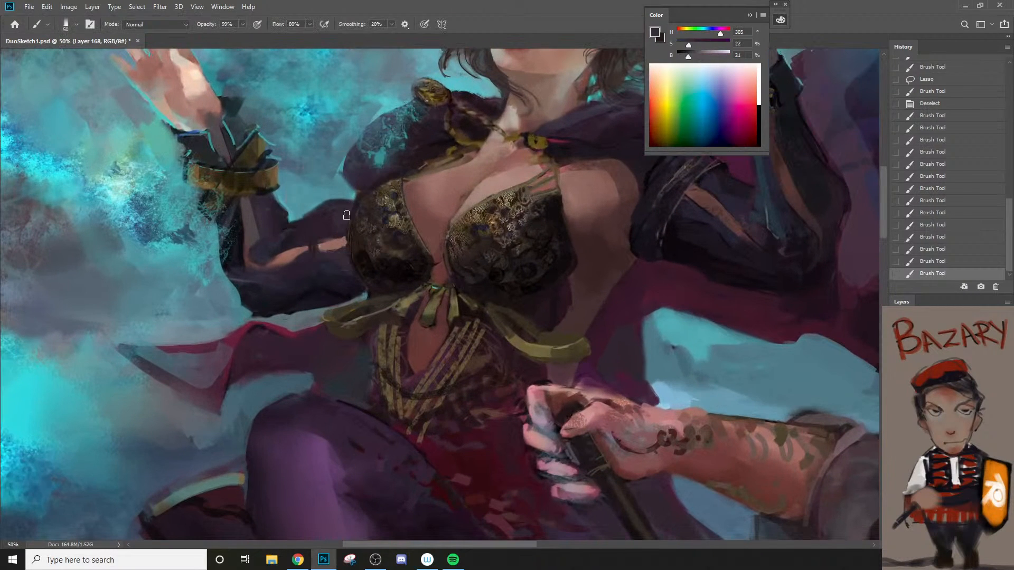
drag(345, 215, 376, 174)
key([)
key([)
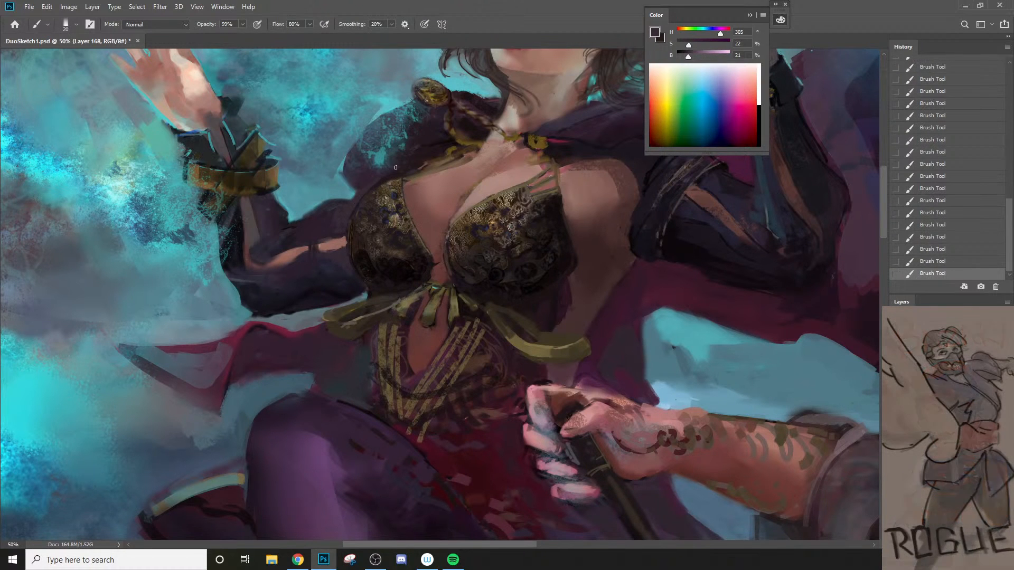
Step: Touch up the corset's side below the ribbon with sampled bodice colors, using a 15 px brush at 40% opacity for the muted gold
key(z)
alt+click(411, 179)
alt+click(394, 237)
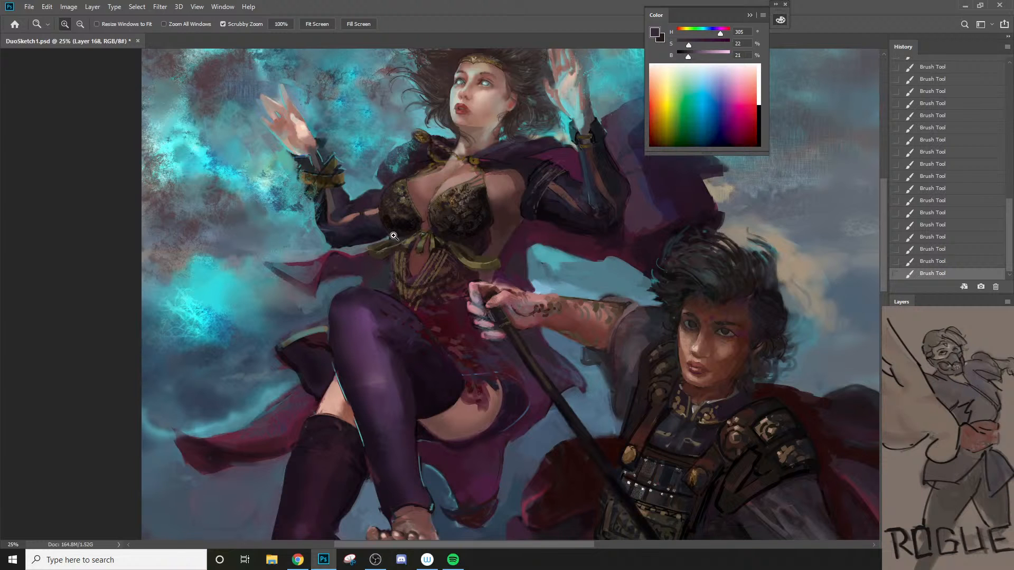
click(448, 237)
key(b)
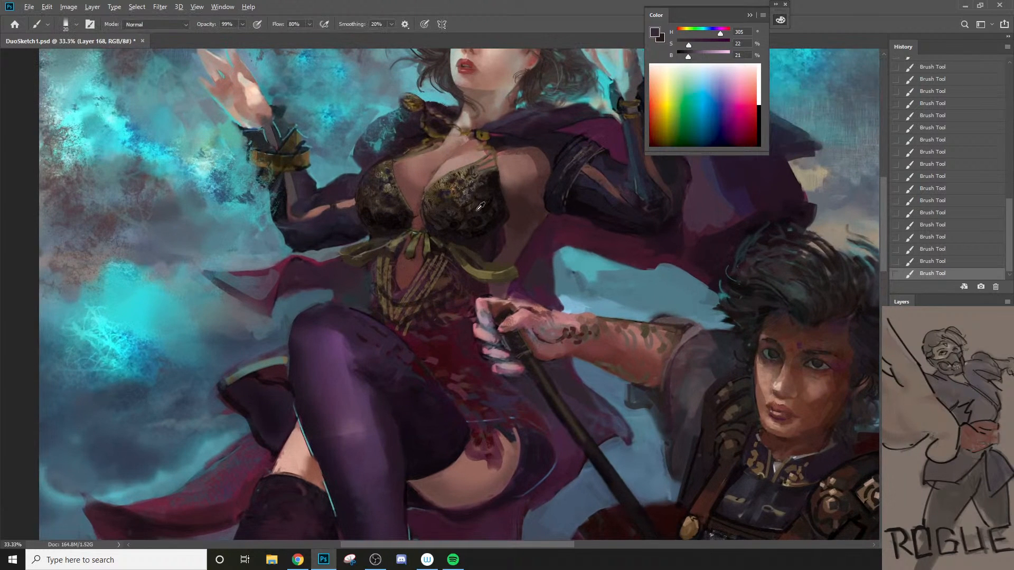
alt+click(480, 206)
drag(381, 271, 386, 304)
alt+click(397, 193)
key(4)
alt+click(375, 256)
key(bracketleft)
drag(380, 268, 380, 295)
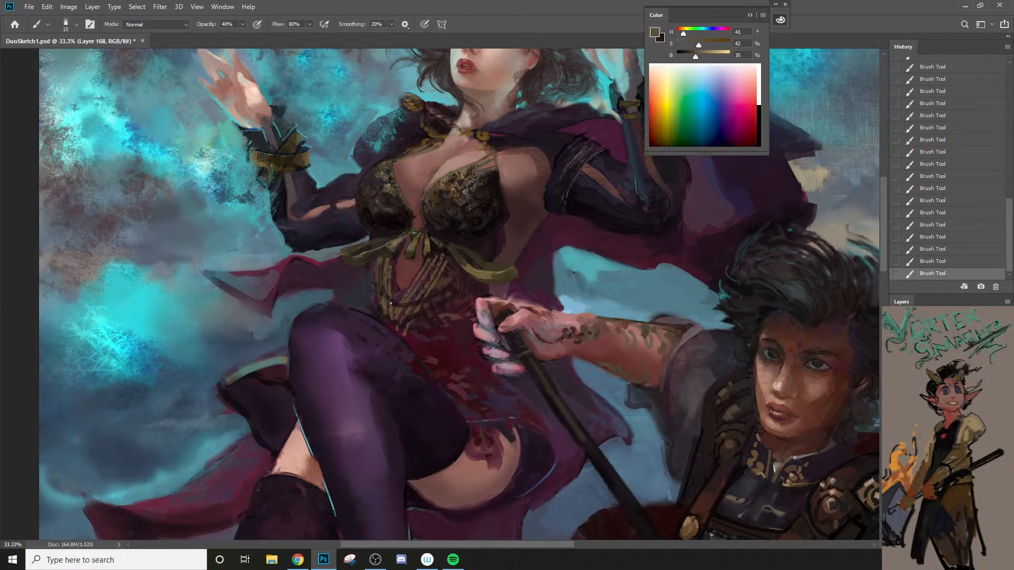
Step: Sample dark browns from the bodice and shade the corset pattern with a progressively larger brush
alt+click(441, 215)
key(bracketright)
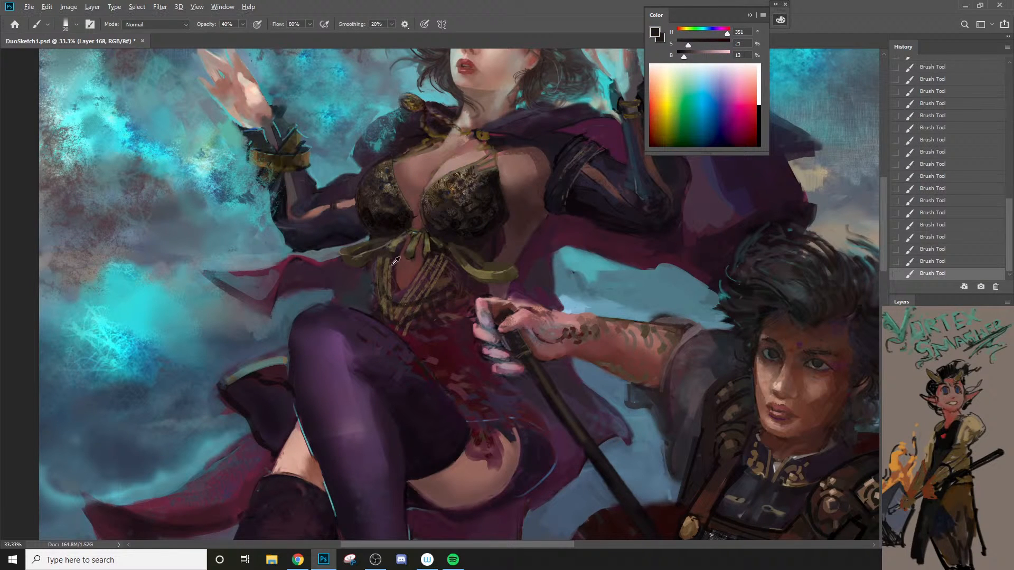
alt+click(395, 199)
key(bracketright)
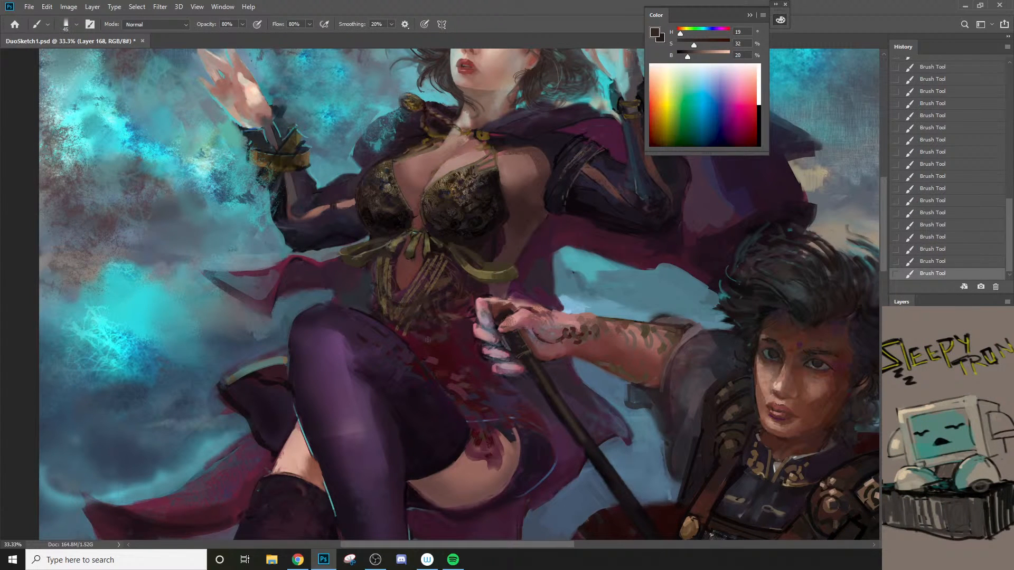
Step: Sample a near-black and darken the folded band and slit edge on the raised arm's sleeve with a 30 px brush
key(z)
drag(447, 348, 406, 352)
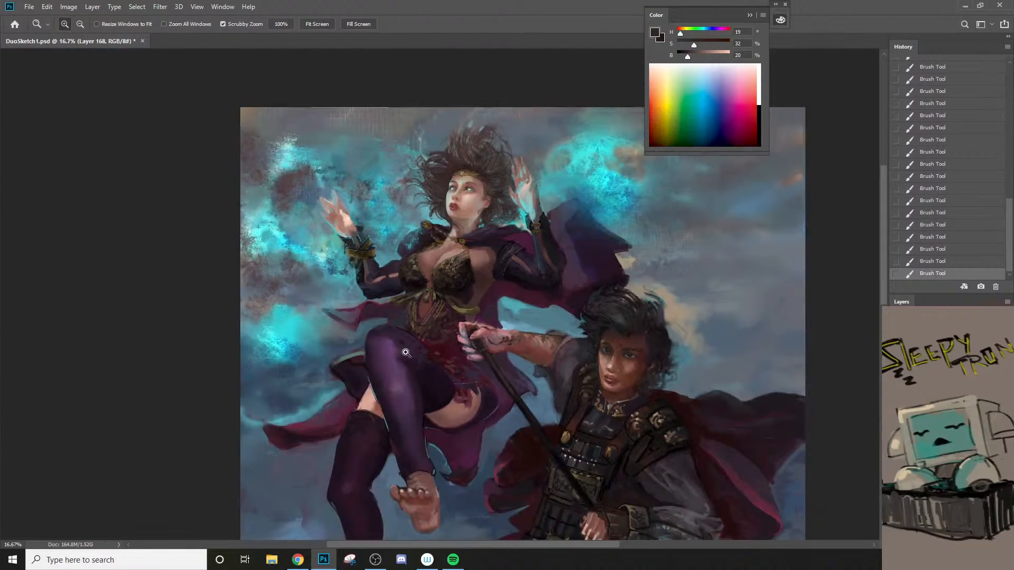
drag(517, 246, 554, 249)
key(b)
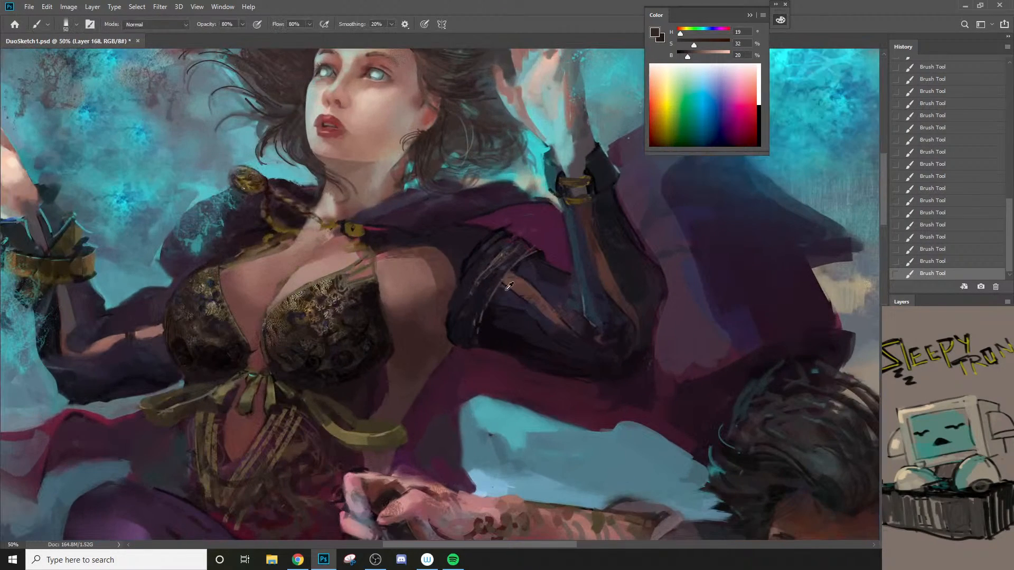
alt+click(495, 313)
key(bracketleft)
drag(500, 289, 494, 301)
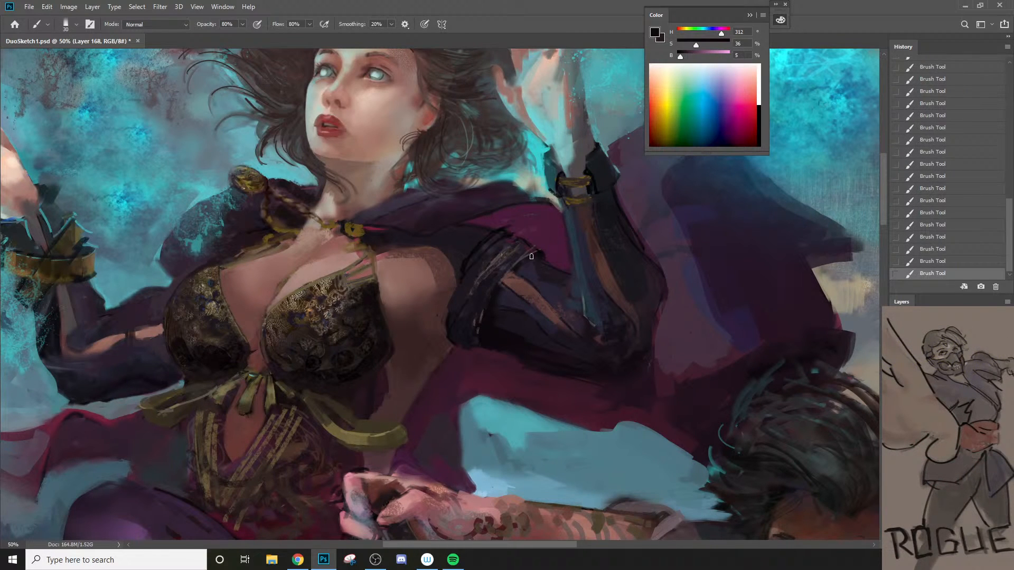
drag(531, 256, 504, 290)
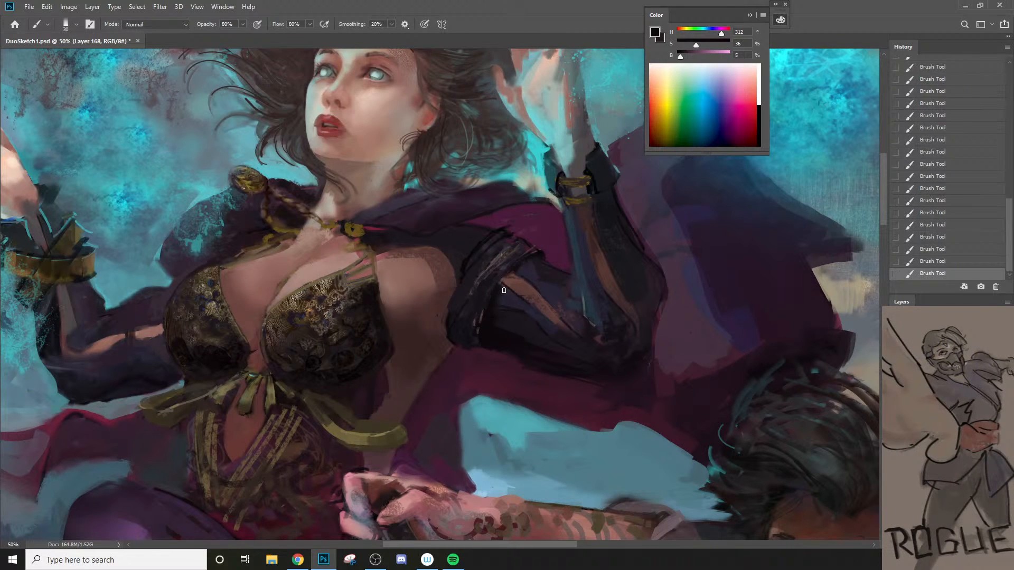
Step: Undo the last sleeve stroke and repaint the top of the sleeve slit with sampled reddish brown and dark purple, reducing the brush to 20 px
alt+click(584, 221)
key(ctrl+z)
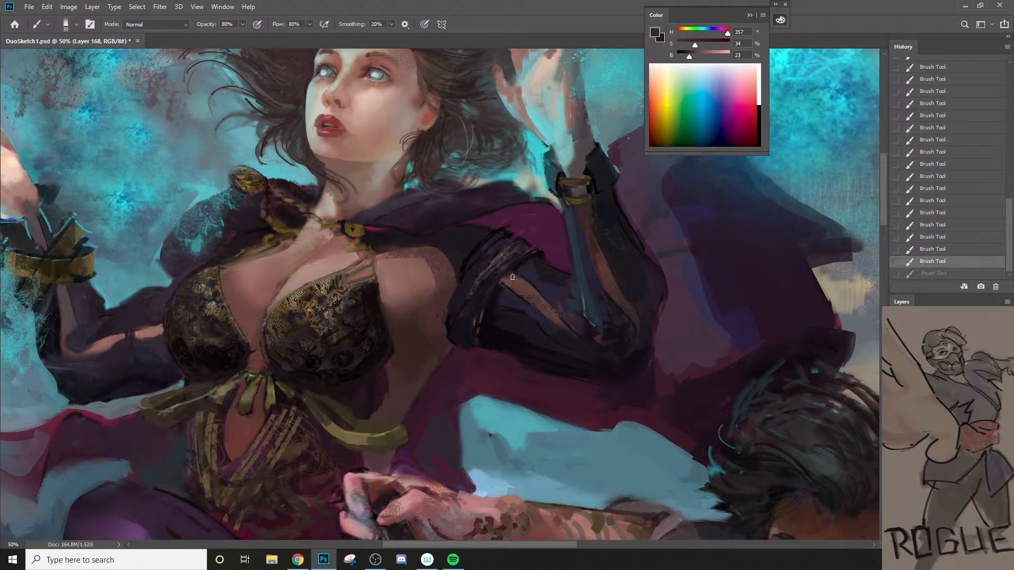
drag(511, 277, 506, 287)
alt+click(520, 266)
key(bracketleft)
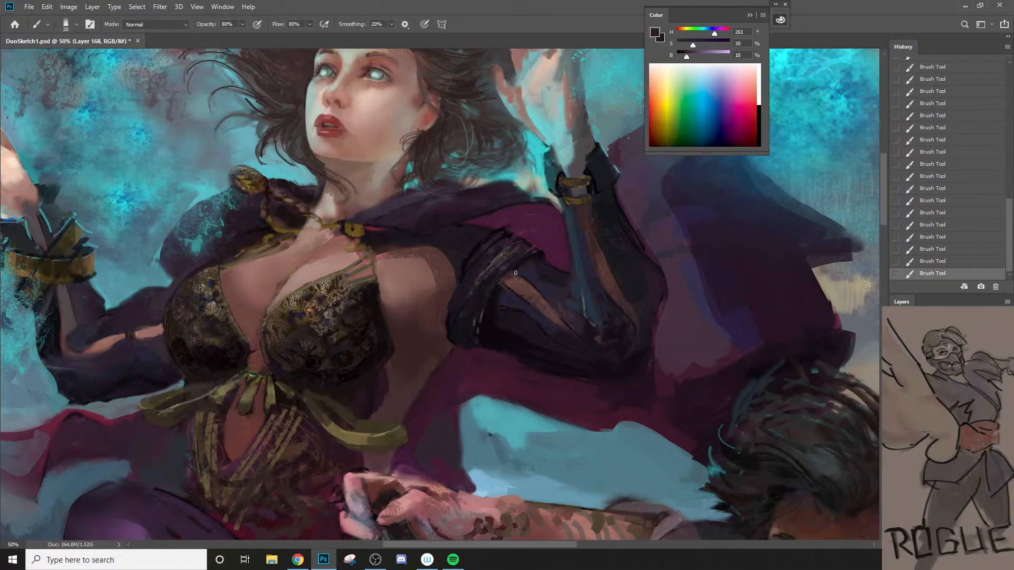
Step: Sample a near-black and define the folds of the upper sleeve band with a 10 px brush
alt+click(467, 275)
key(bracketleft)
mouse_move(463, 277)
mouse_down()
mouse_move(447, 319)
mouse_move(477, 301)
mouse_move(491, 274)
mouse_up()
ctrl+alt+click(459, 345)
ctrl+alt+click(459, 343)
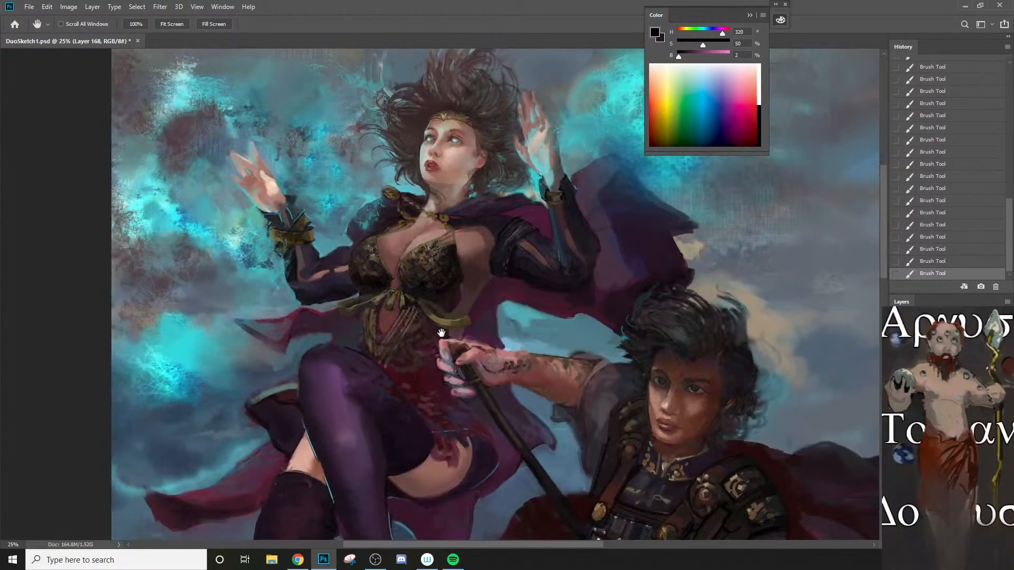
Step: Refine the cape's shoulder edge beside the round gold clasp with near-black and sampled bright teal, settling on a 40 px brush
ctrl+click(344, 235)
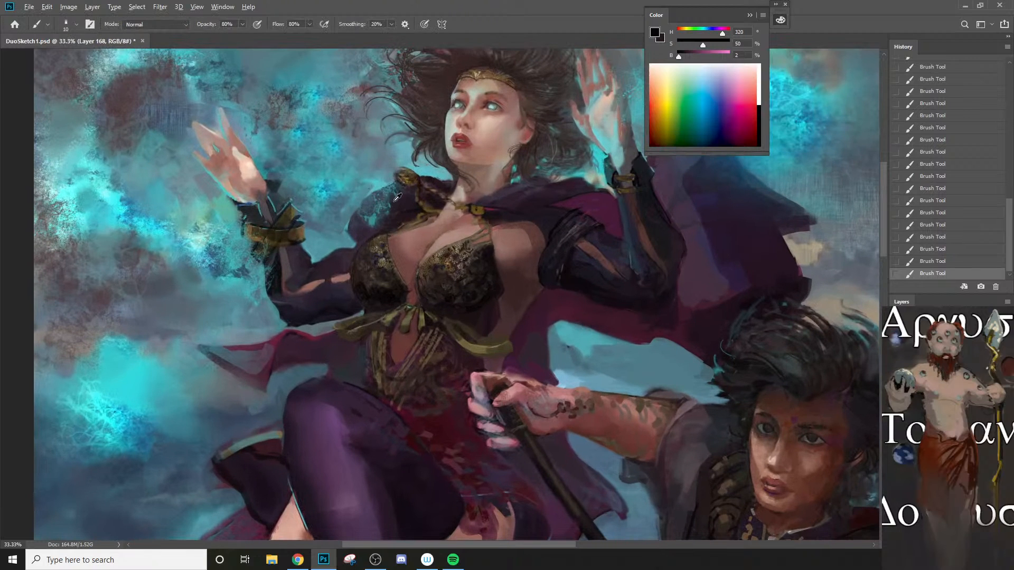
alt+click(405, 188)
drag(405, 188, 395, 192)
key(bracketright)
alt+click(382, 184)
key(bracketright)
key(bracketright)
key(bracketright)
key(bracketright)
key(bracketright)
key(bracketright)
key(bracketleft)
key(bracketleft)
key(bracketleft)
key(bracketleft)
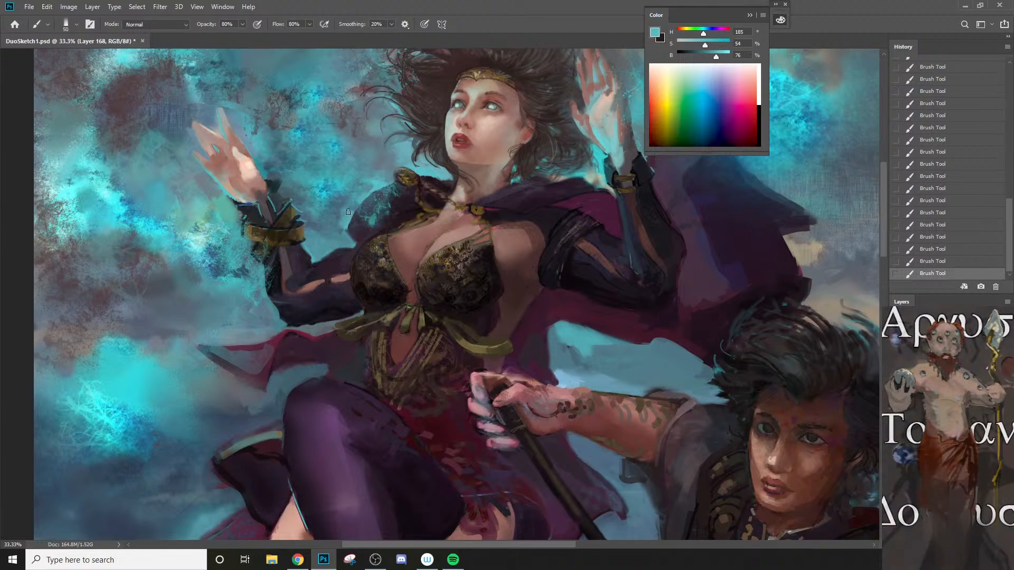
key(bracketleft)
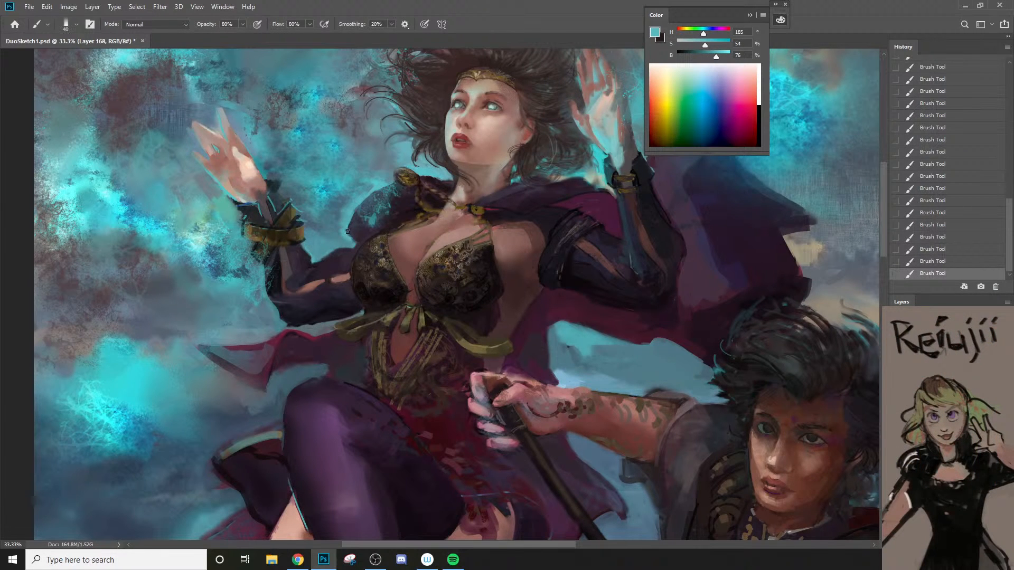
Step: Sample a muted blue from the background and brush it along the cape's shoulder edge, undoing a stroke and enlarging the brush
key(z)
alt+click(354, 255)
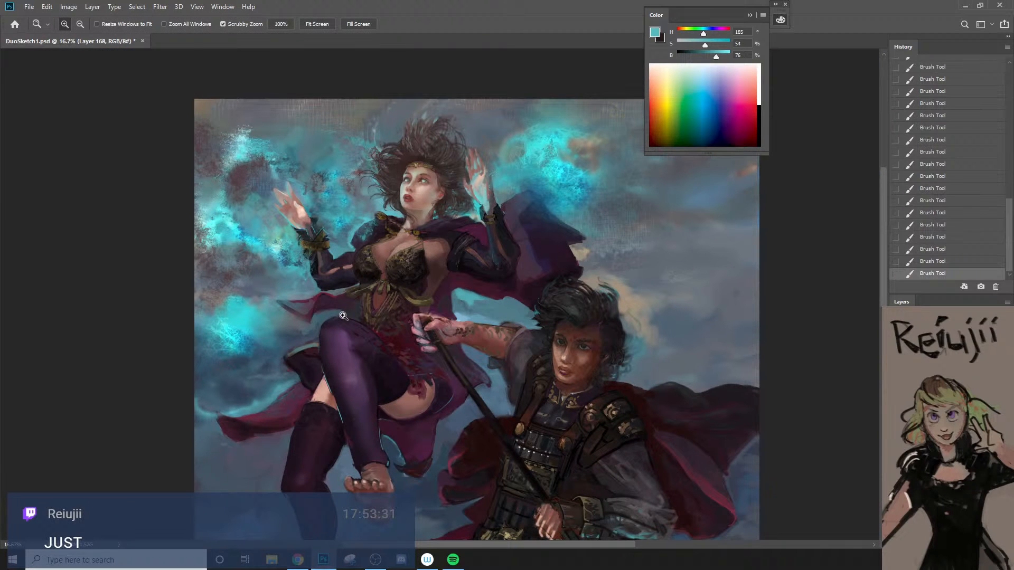
click(360, 227)
key(b)
alt+click(344, 240)
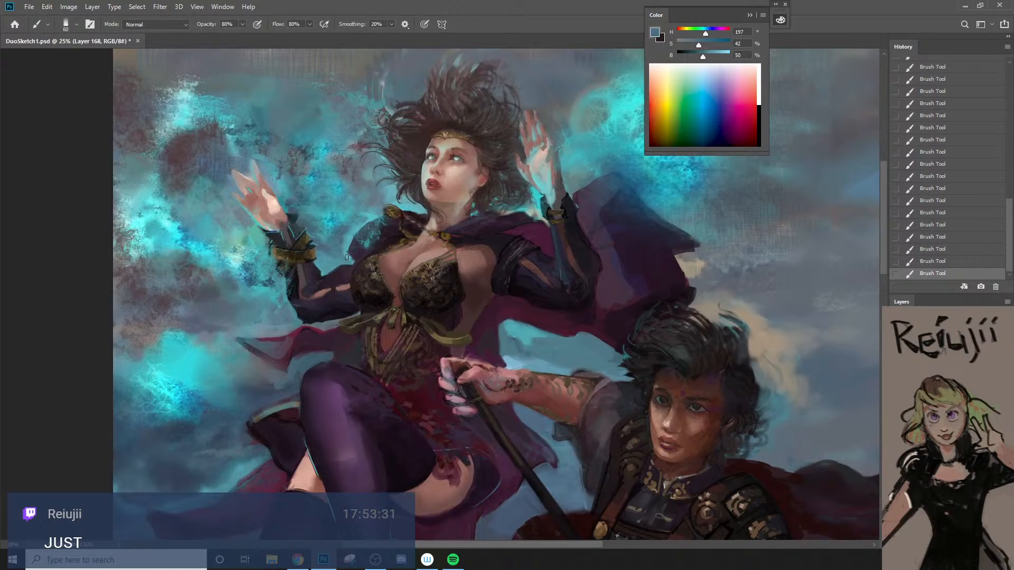
drag(347, 258, 351, 232)
key(ctrl+z)
key(bracketright)
key(bracketright)
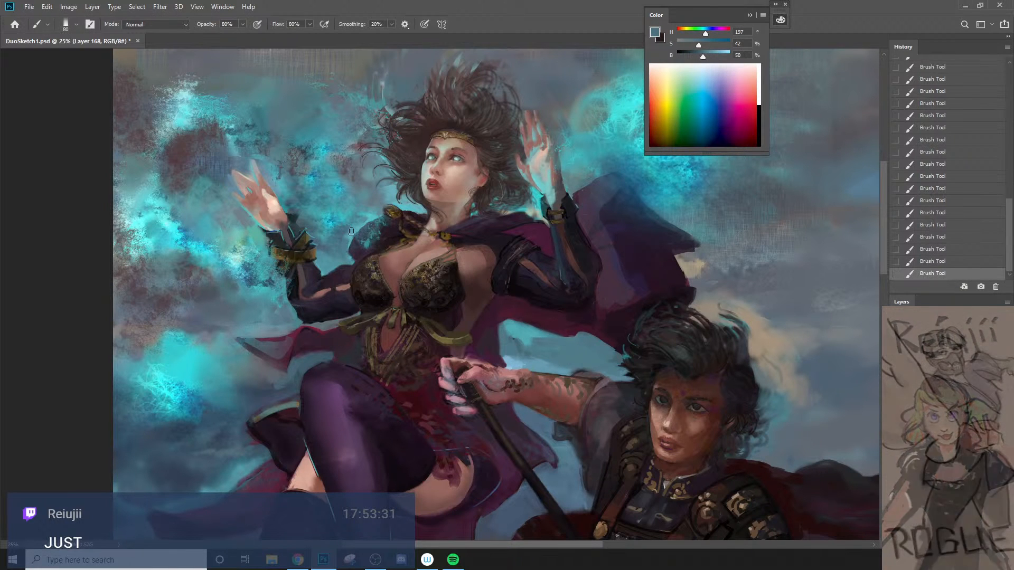
Step: Sample a dark blue-violet from the cape and shade the trailing cloth tip beside the waist, undoing trial strokes and reducing the brush to 90 px
key(z)
alt+click(347, 241)
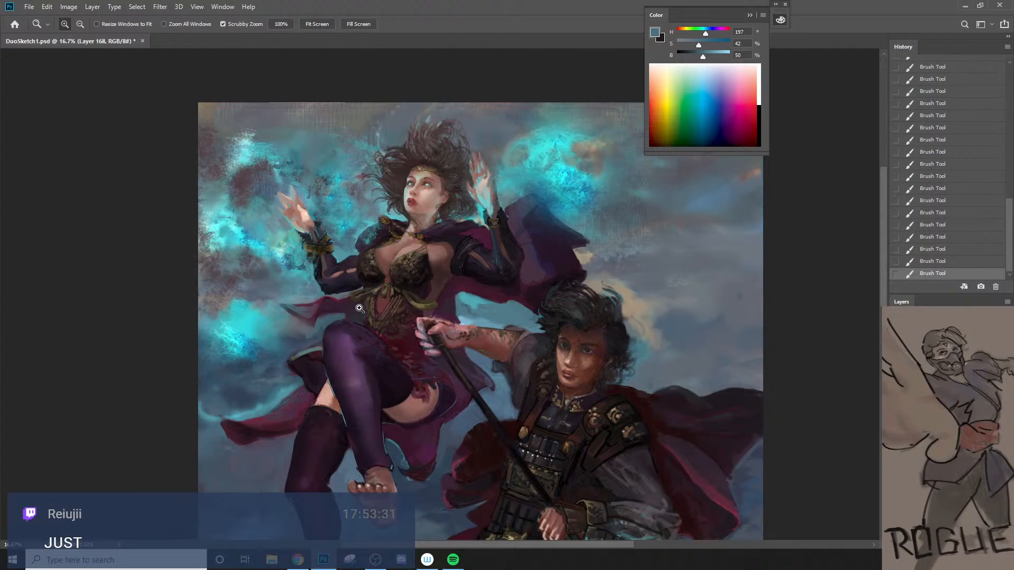
key(b)
alt+click(537, 258)
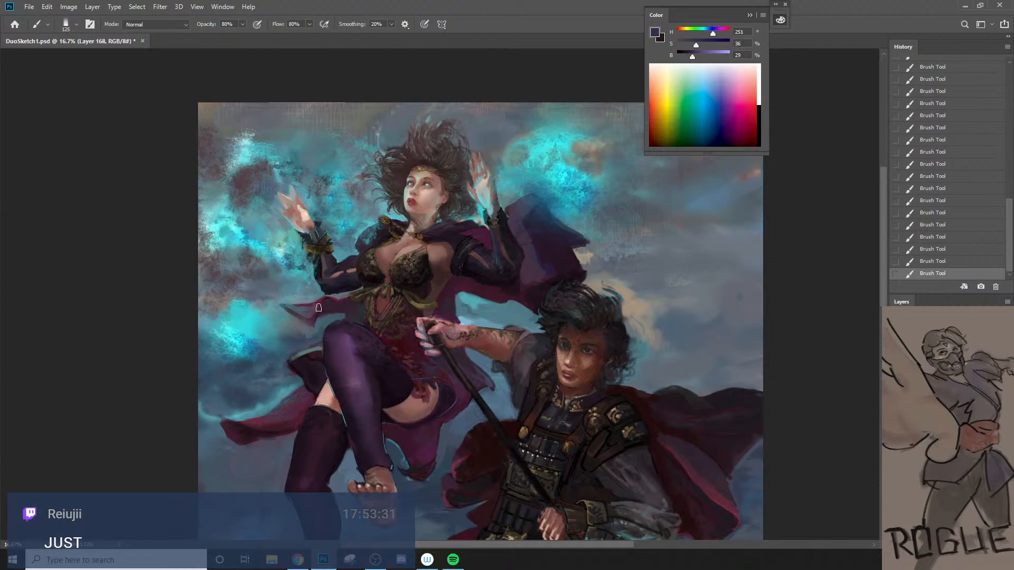
mouse_move(318, 307)
mouse_down()
mouse_move(309, 351)
mouse_move(298, 326)
mouse_move(328, 288)
mouse_move(312, 312)
mouse_up()
key(ctrl+z)
key(bracketright)
key(bracketright)
key(bracketright)
key(ctrl+z)
key(bracketleft)
key(bracketleft)
key(bracketleft)
key(bracketleft)
key(bracketleft)
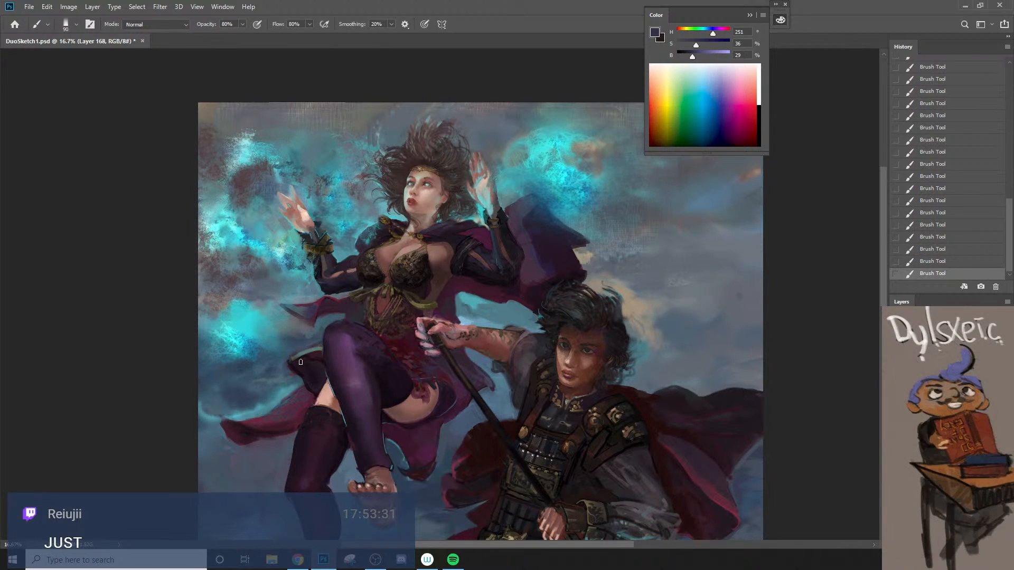
Step: Sample the ribbon's muted gold and repaint the bracelet with a 40 px brush, undoing the first stroke, and sample a dark brown for its shading
key(z)
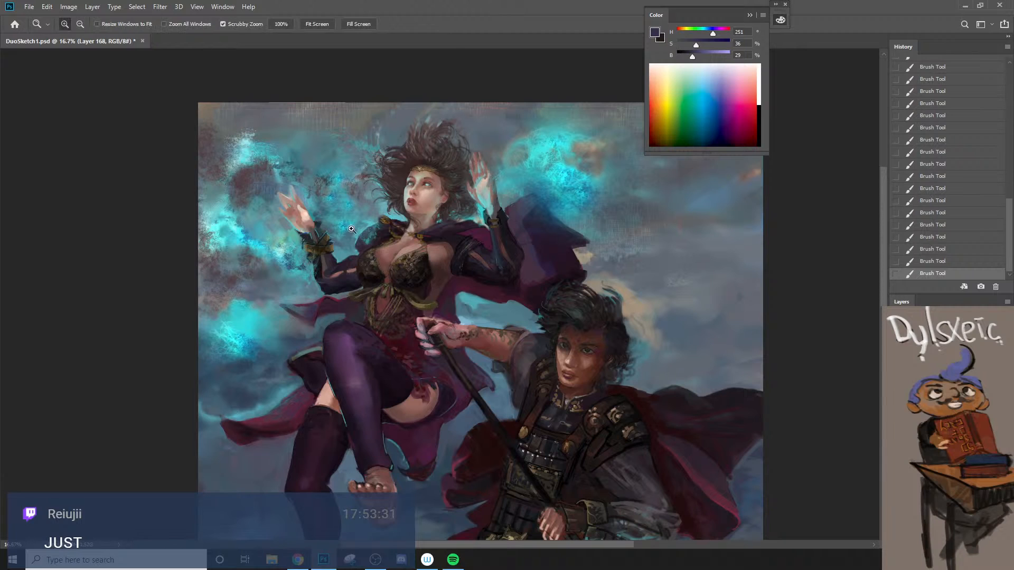
click(275, 225)
click(449, 247)
key(b)
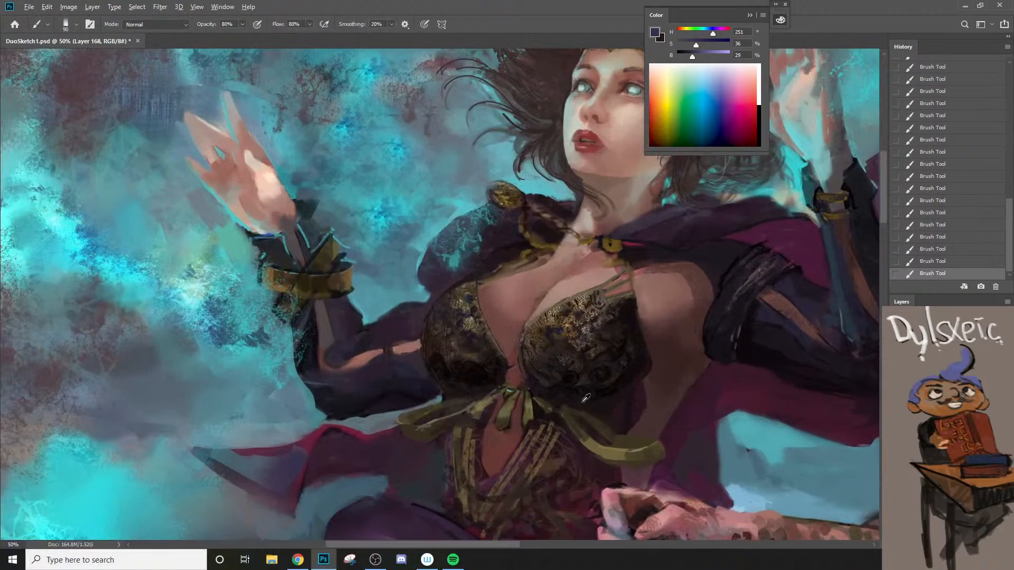
alt+click(583, 431)
key(bracketleft)
key(bracketleft)
key(bracketleft)
drag(267, 281, 328, 288)
key(ctrl+z)
key(bracketleft)
key(bracketleft)
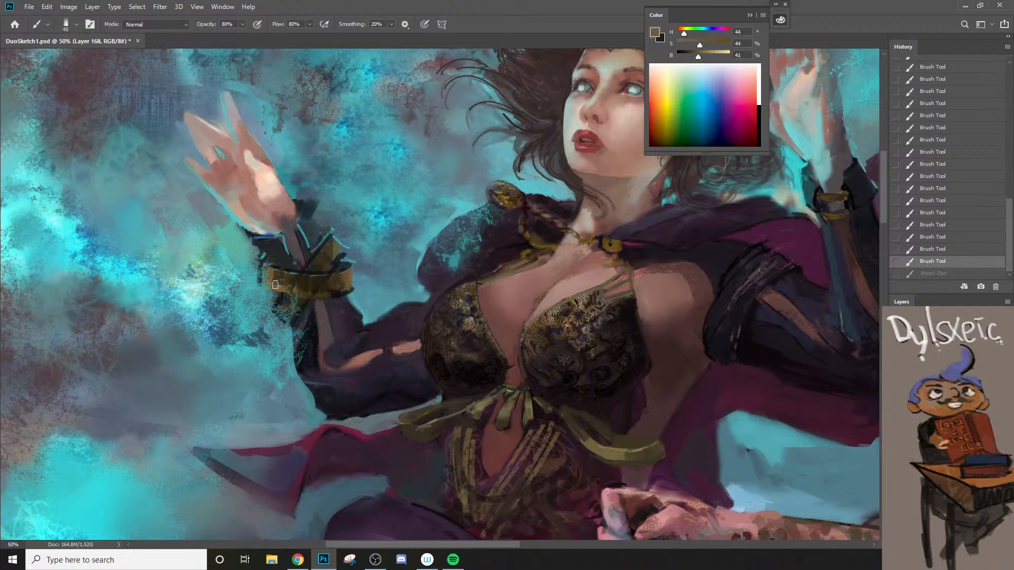
drag(266, 282, 317, 294)
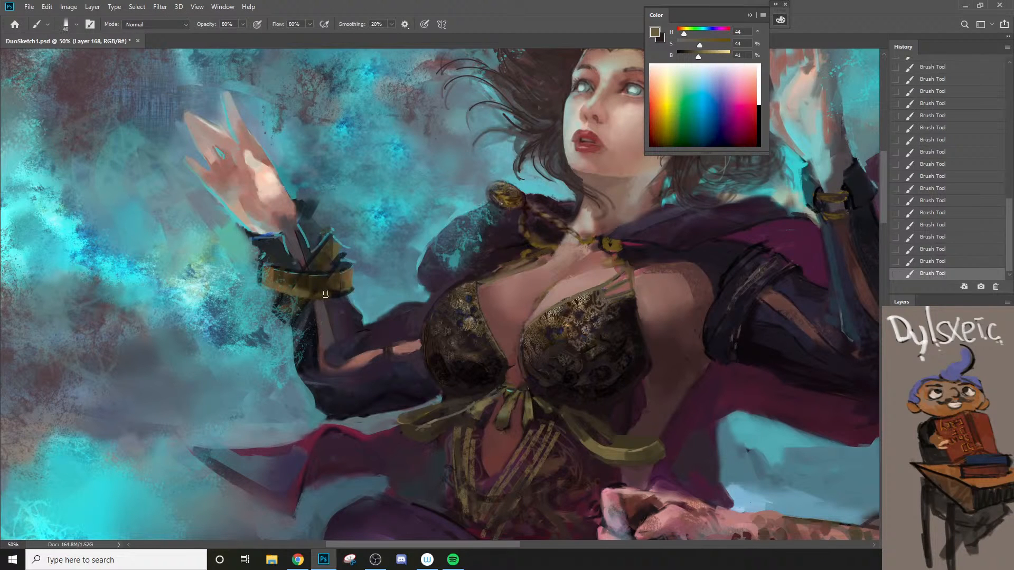
alt+click(299, 281)
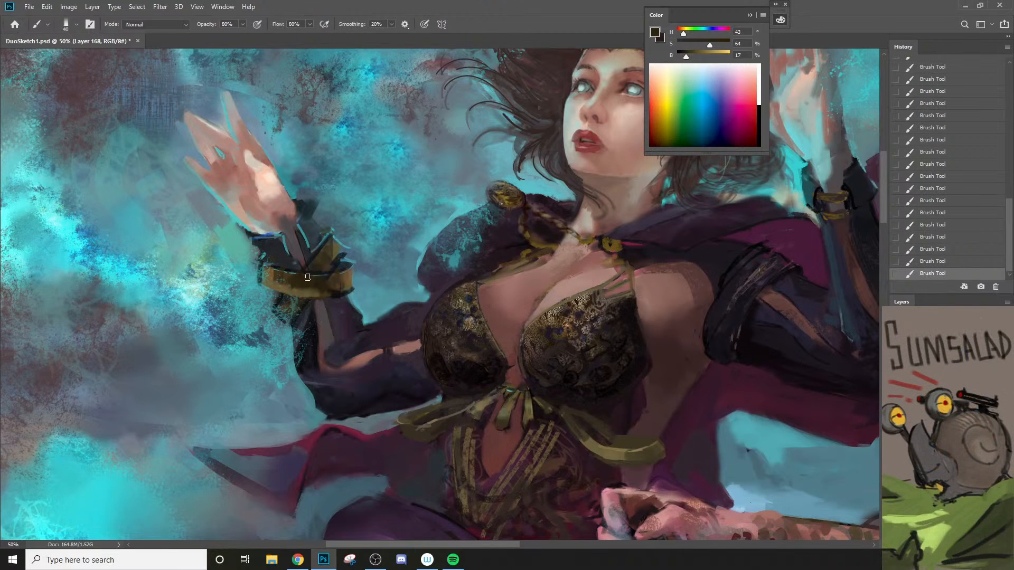
Step: Set the foreground color to white and add a thin highlight along the bracelet with a 10 px brush, undoing the thicker trial strokes
alt+click(273, 276)
click(655, 32)
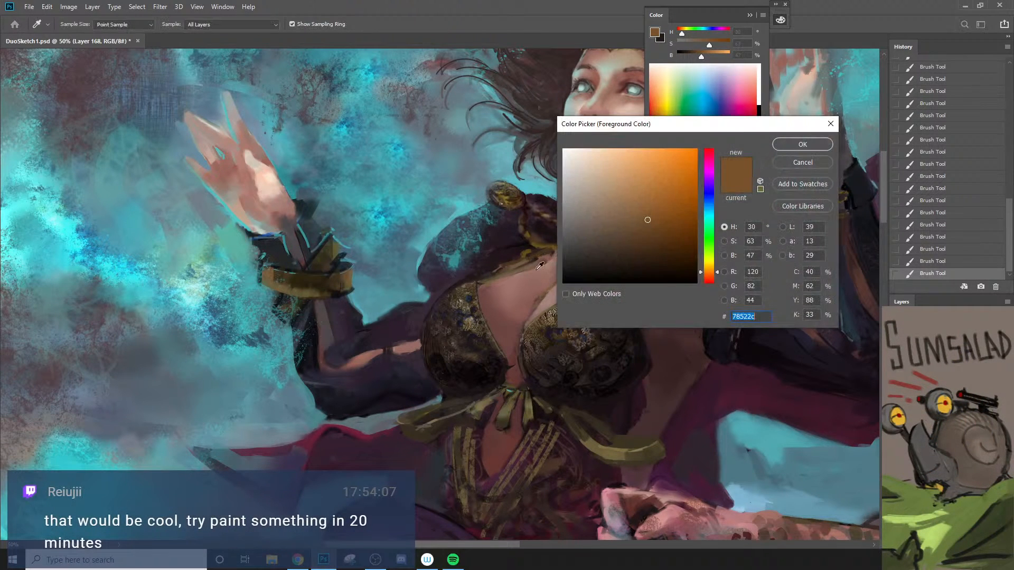
drag(580, 178, 563, 149)
click(801, 146)
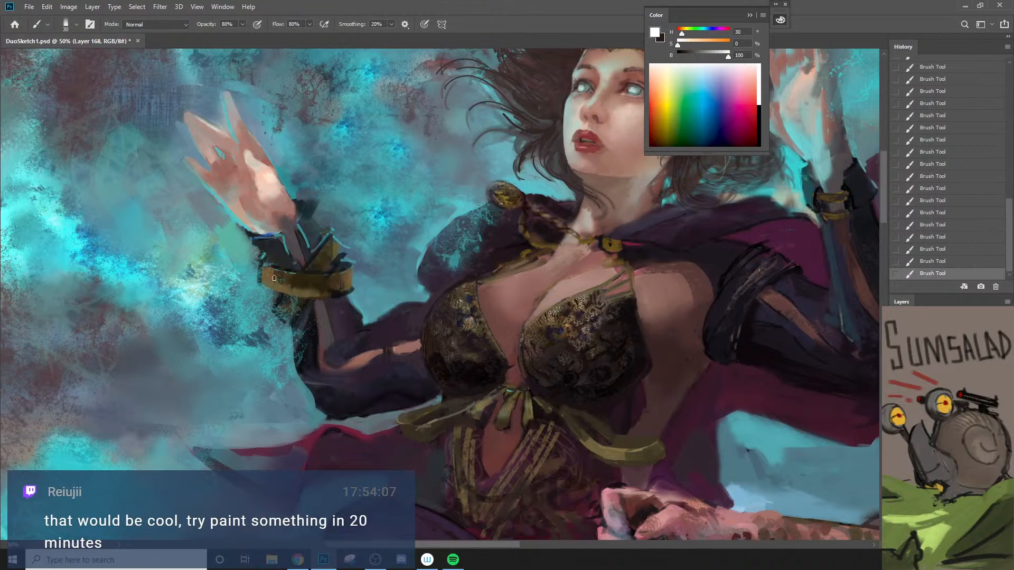
mouse_move(263, 273)
mouse_down()
mouse_move(352, 284)
mouse_move(297, 285)
mouse_move(346, 289)
mouse_up()
key(ctrl+z)
key(bracketleft)
key(ctrl+z)
key(bracketleft)
drag(255, 274, 305, 284)
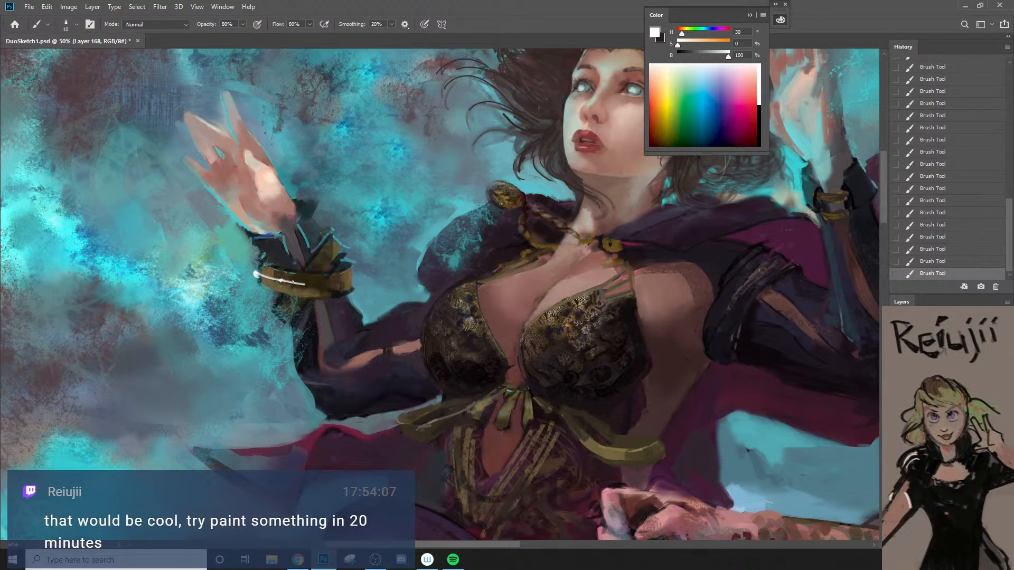
ctrl+alt+click(320, 317)
ctrl+alt+click(319, 317)
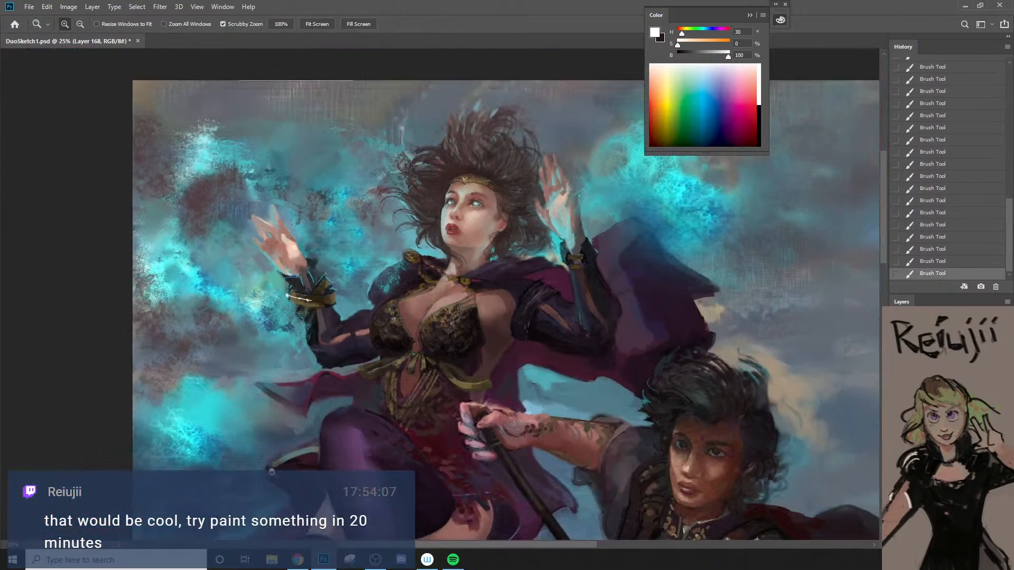
Step: Sample dark olive and golden-brown tones and tone down the white highlight along the gold bracelet, reducing the brush to 15 px
ctrl+click(294, 310)
ctrl+click(295, 309)
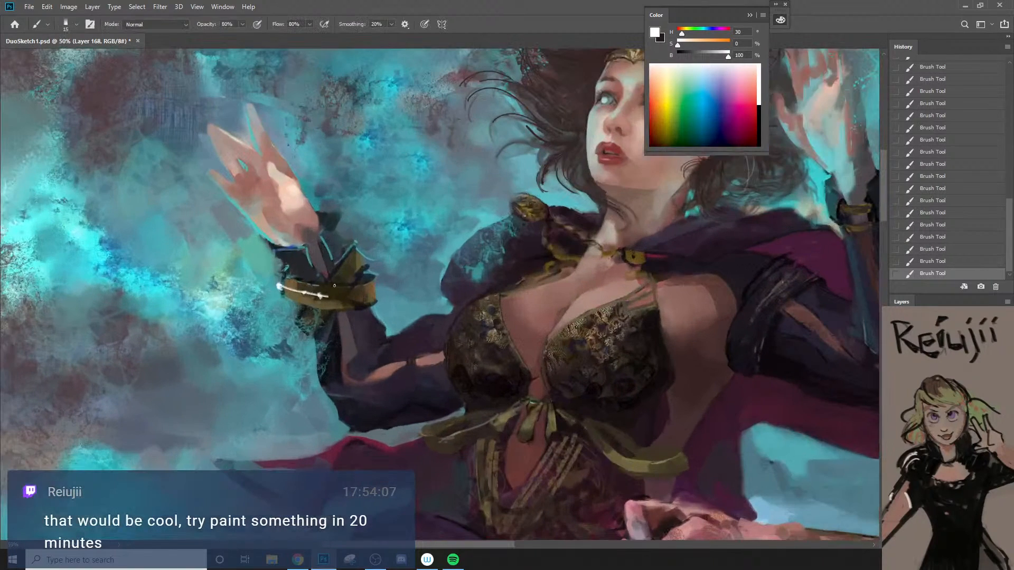
alt+click(342, 289)
key(])
drag(281, 286, 331, 295)
key([)
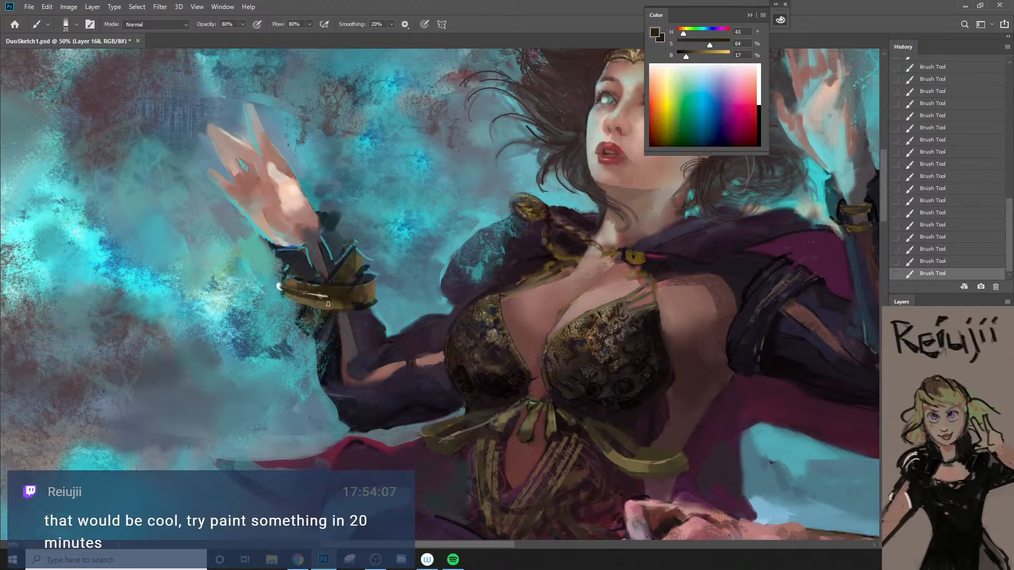
alt+click(286, 285)
key([)
key([)
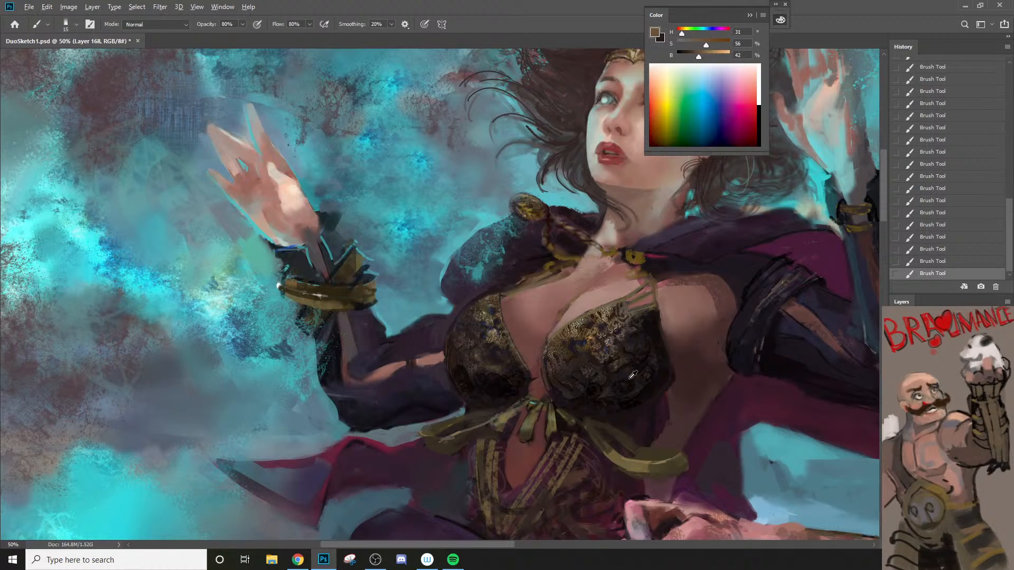
Step: Sample a dark crimson from the skirt and dab red accents along the gold bracelet with a 20 px brush
alt+click(601, 505)
key(])
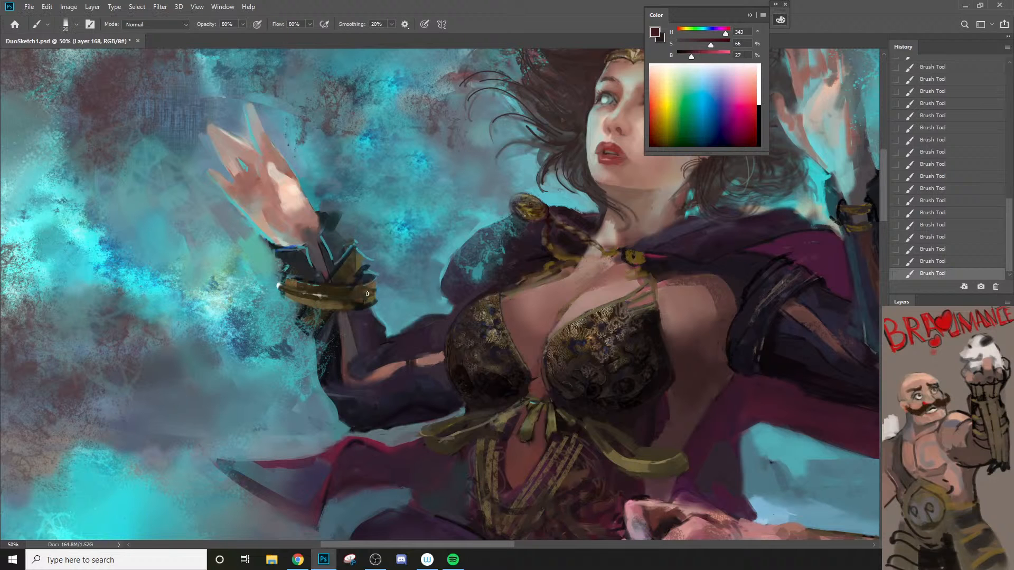
mouse_move(326, 307)
mouse_down()
mouse_move(282, 288)
mouse_move(289, 304)
mouse_move(331, 316)
mouse_move(288, 299)
mouse_move(367, 304)
mouse_move(277, 300)
mouse_move(350, 311)
mouse_up()
Step: Sample a near-black and shade the bracelet's ends and lower edge with a 15 px brush, undoing several trial strokes
alt+click(368, 302)
key([)
key(ctrl+z)
key(ctrl+z)
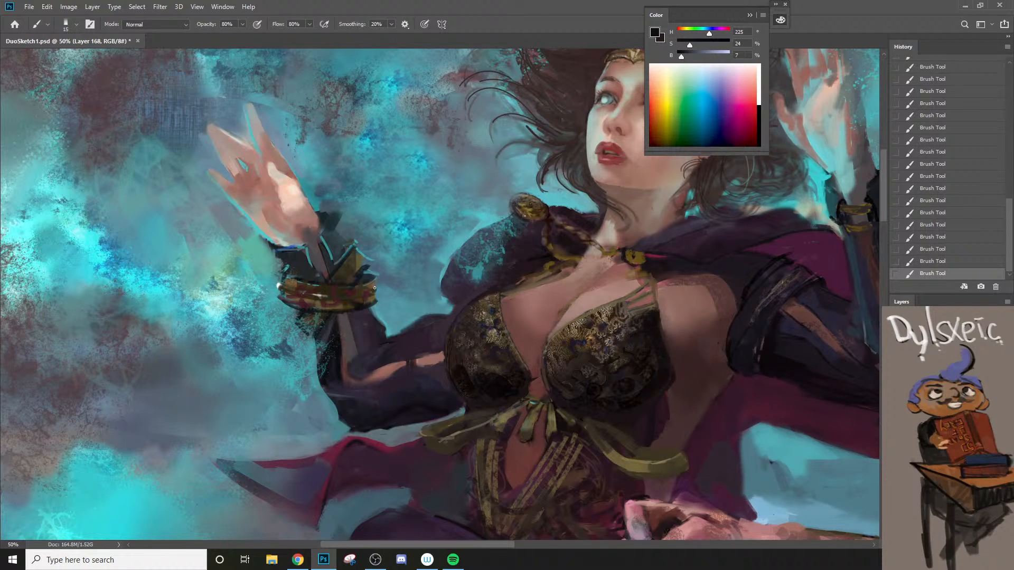
key(ctrl+z)
drag(376, 295, 334, 324)
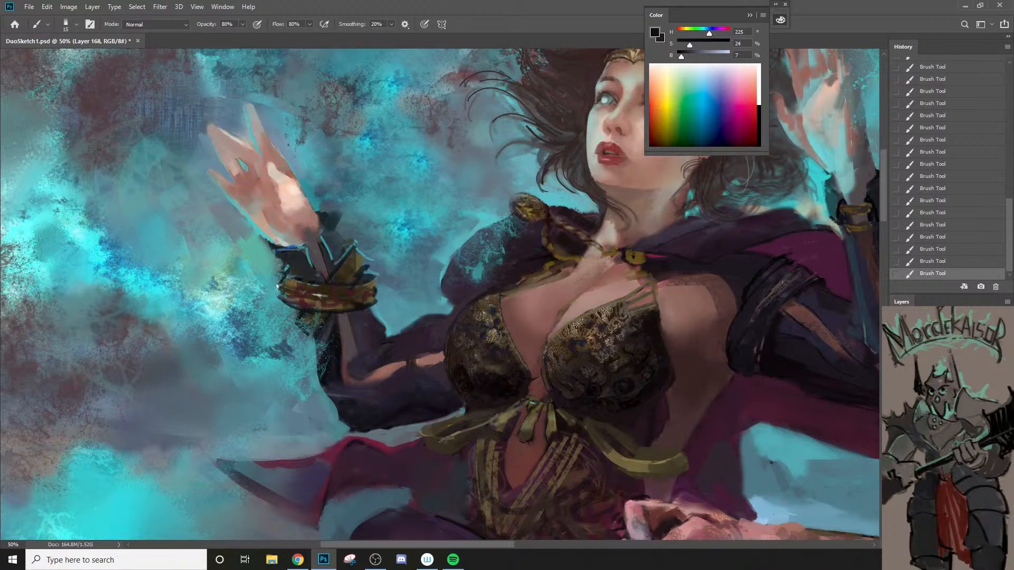
key(ctrl+z)
Step: Sample a muted teal from the background and clean up the area beside the bracelet and cuff with a 25 px brush
mouse_move(284, 278)
mouse_down()
mouse_move(295, 244)
mouse_move(281, 261)
mouse_up()
key(bracketright)
key(bracketright)
alt+click(274, 255)
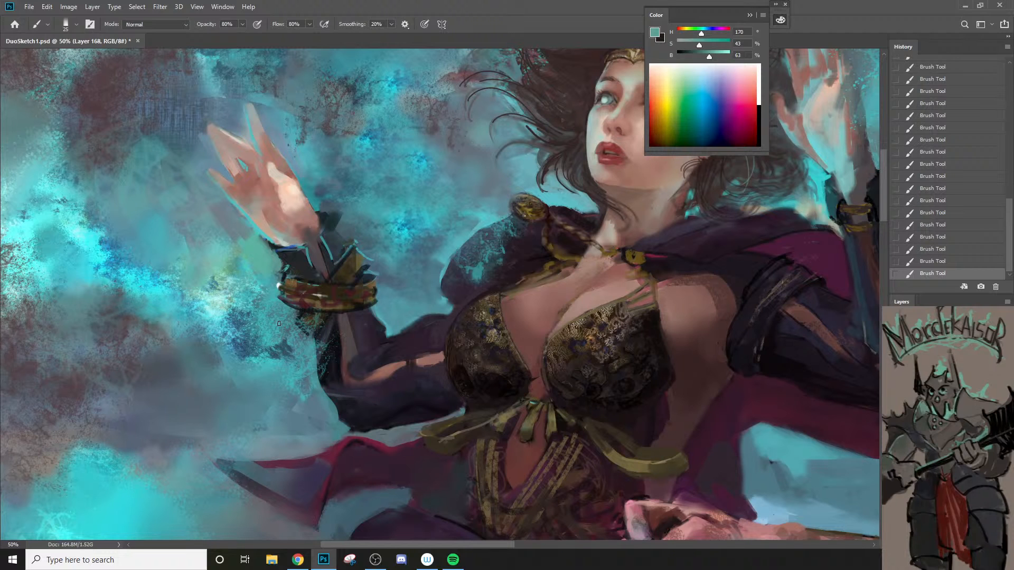
key(bracketright)
Step: Sample dark violets from the sorceress's sleeve and cape and blend the cape's edge above the upper sleeve, varying the brush size
alt+click(766, 280)
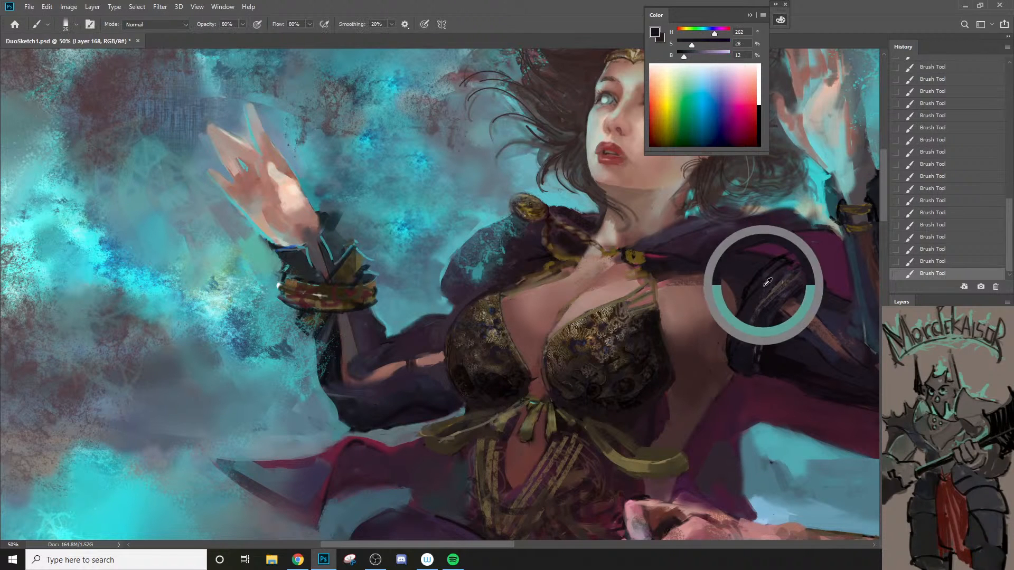
key(bracketleft)
key(bracketleft)
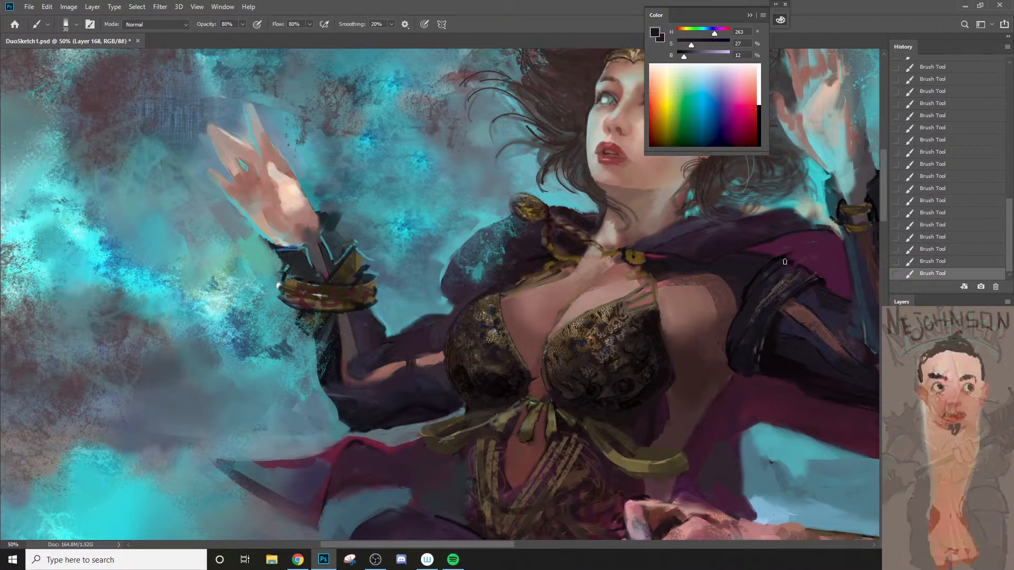
alt+click(743, 276)
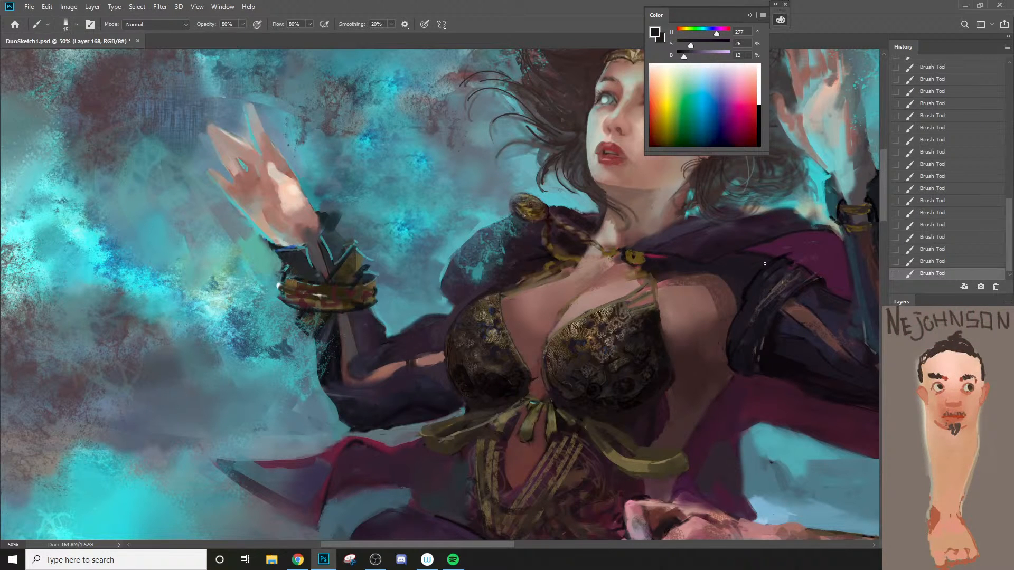
alt+click(794, 243)
key(bracketright)
key(bracketright)
alt+click(772, 247)
key(bracketleft)
alt+click(745, 258)
key(bracketleft)
key(bracketleft)
alt+click(738, 270)
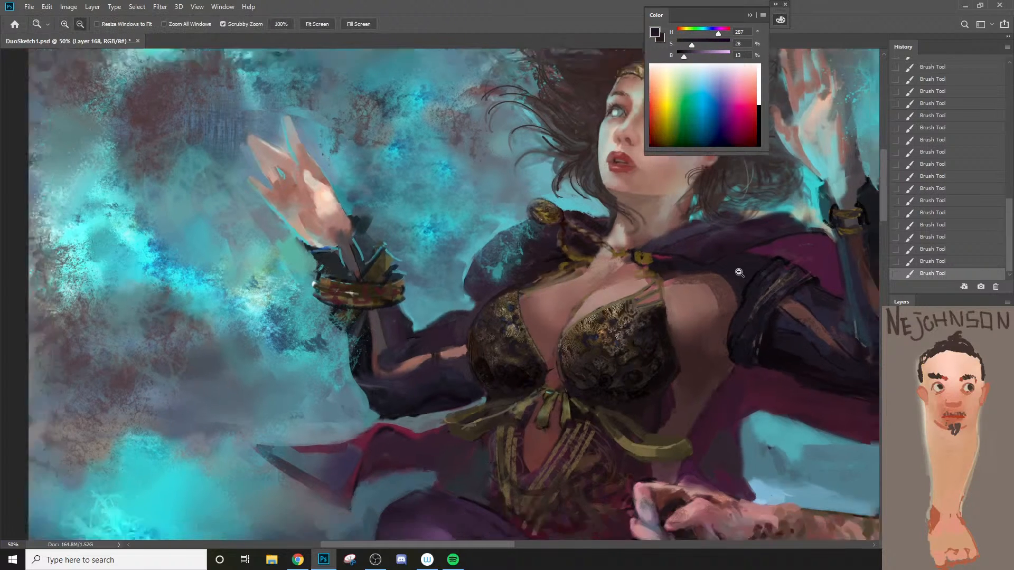
Step: Sample a dusty pink from the warrior's gripping hand and repaint its upper edge with a 30 px brush, undoing a stroke
alt+click(665, 303)
drag(624, 351, 517, 322)
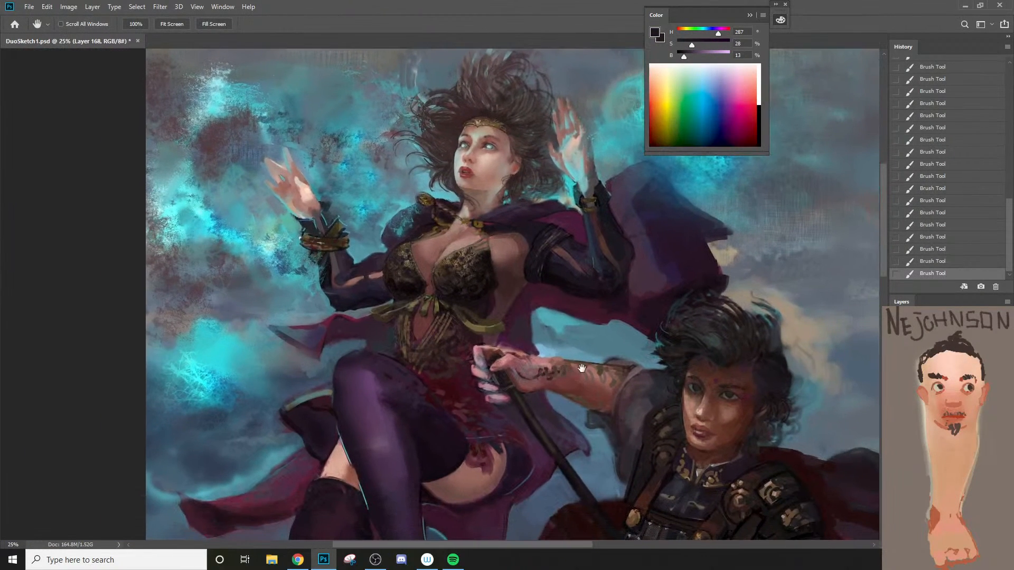
ctrl+click(540, 398)
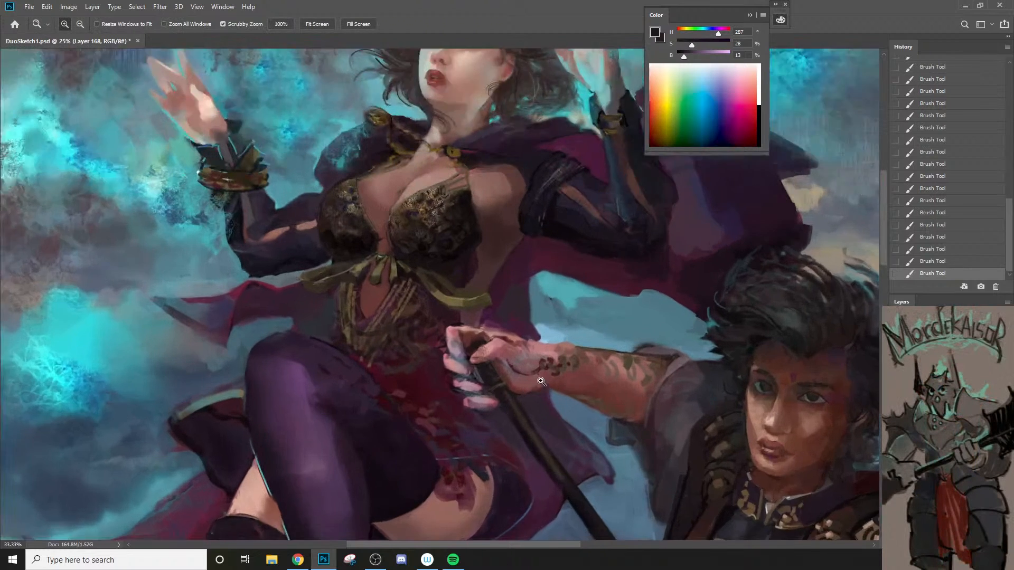
ctrl+click(534, 393)
alt+click(487, 324)
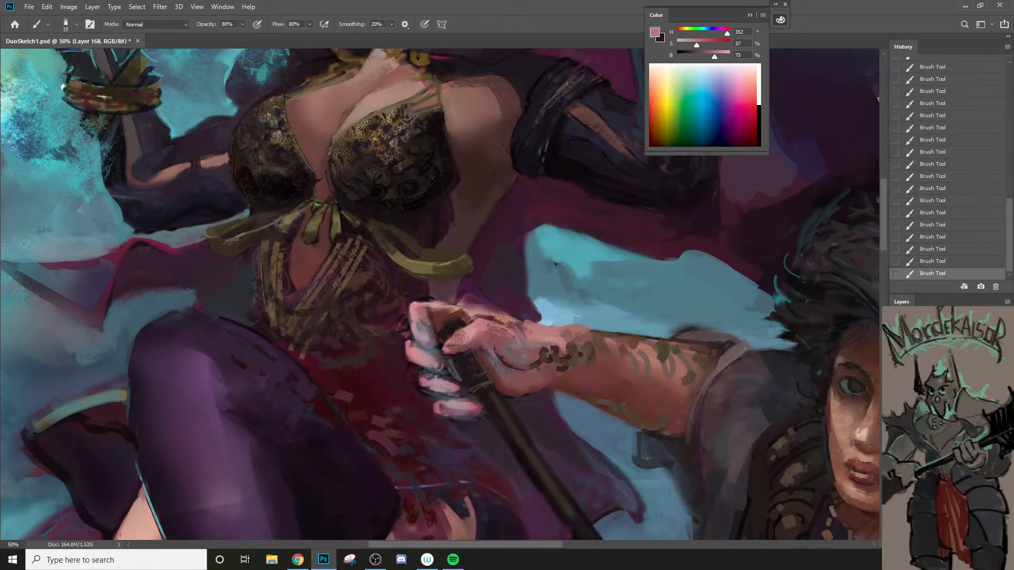
key(bracketright)
key(bracketright)
key(bracketright)
key(ctrl+z)
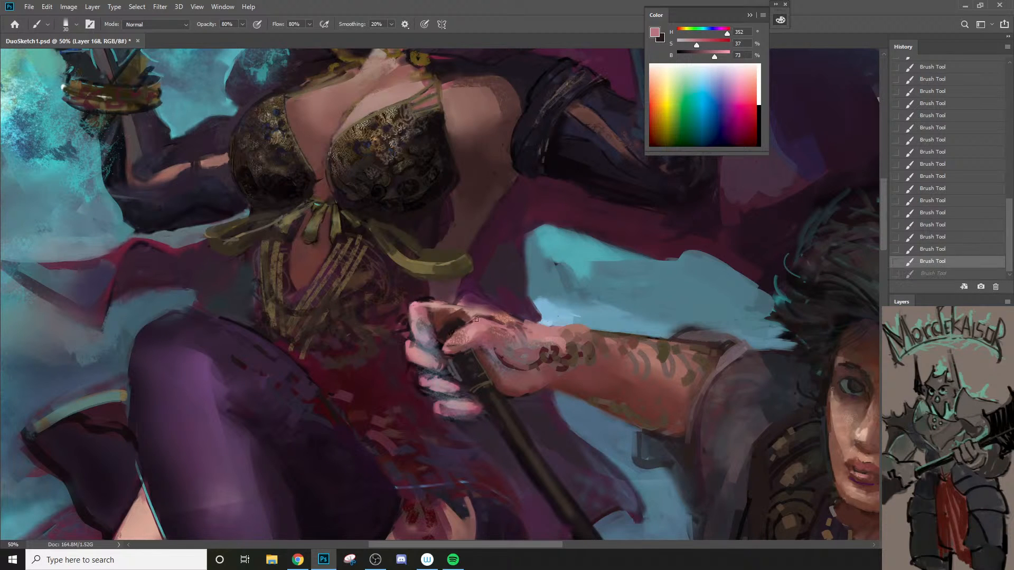
click(476, 320)
Step: Sample a muted reddish brown and shade the back of the gripping hand and thumb
alt+click(499, 341)
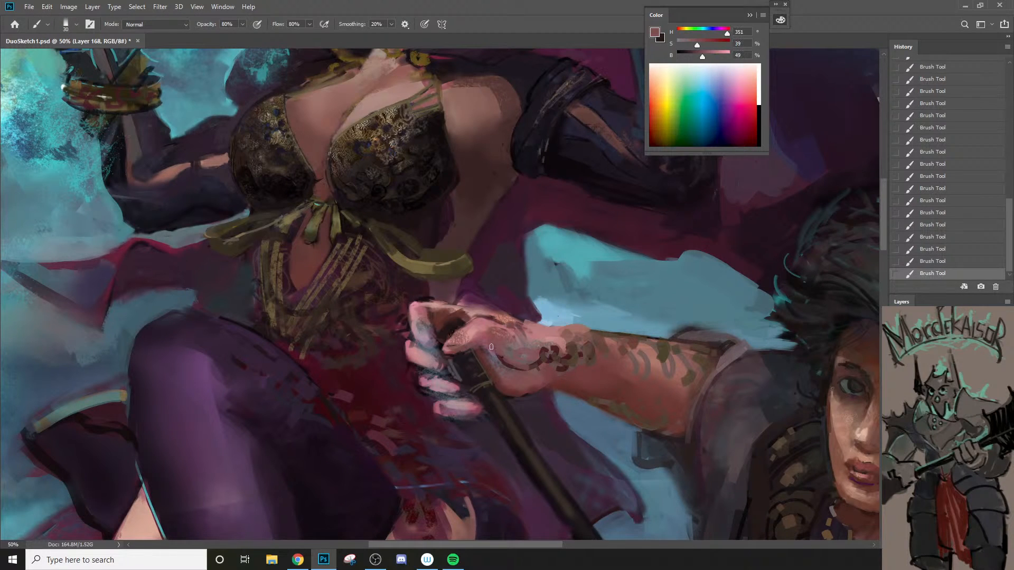
mouse_move(514, 360)
mouse_down()
mouse_move(499, 357)
mouse_move(525, 365)
mouse_move(478, 362)
mouse_move(441, 324)
mouse_up()
ctrl+alt+click(518, 367)
ctrl+alt+click(518, 367)
ctrl+click(474, 344)
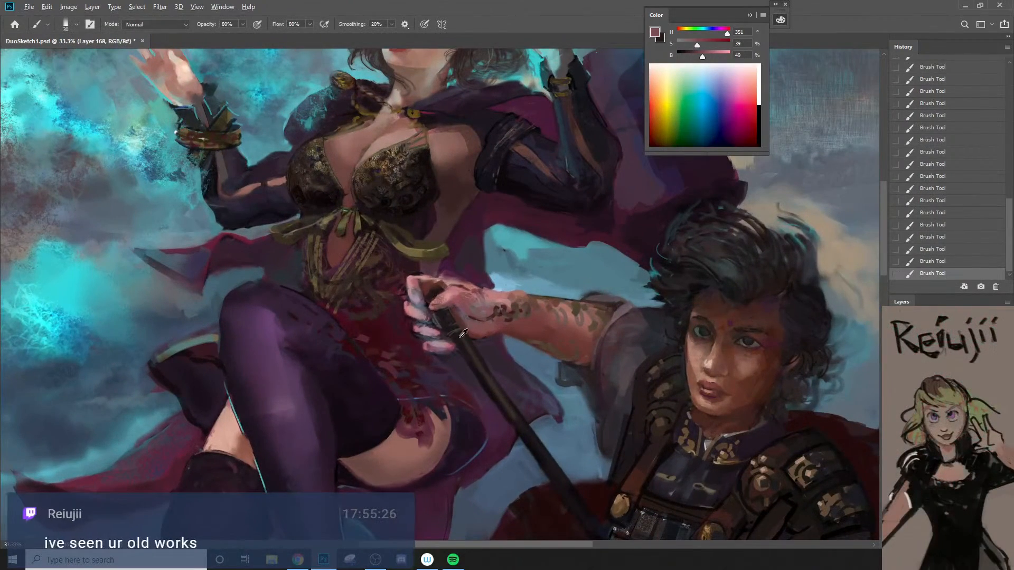
Step: Sample a dark reddish brown and shade the fist's opening above the staff, undoing a stroke and reducing the brush to 20 px
alt+click(459, 337)
alt+click(455, 332)
alt+click(432, 289)
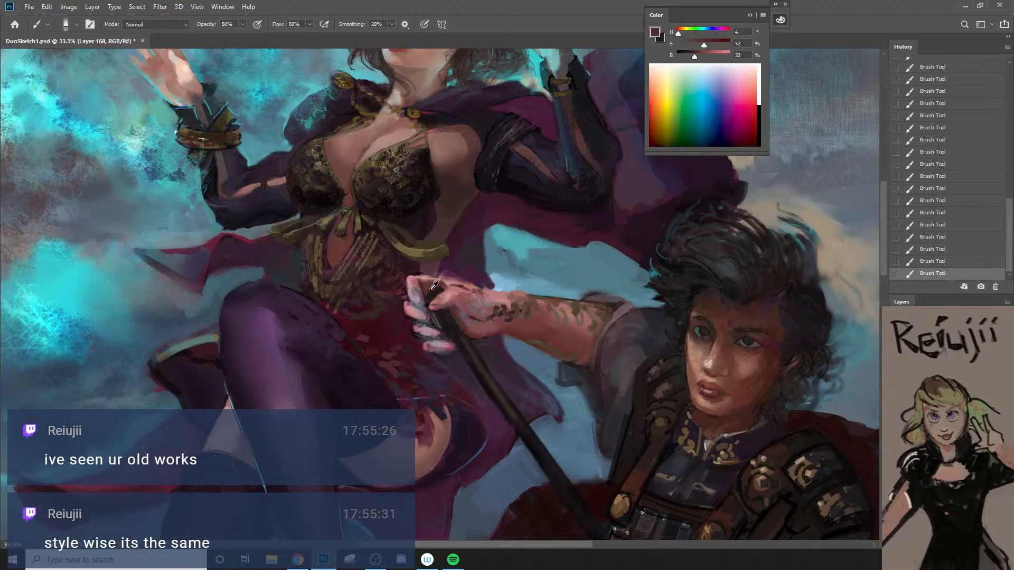
alt+click(430, 290)
key(ctrl+z)
key(bracketleft)
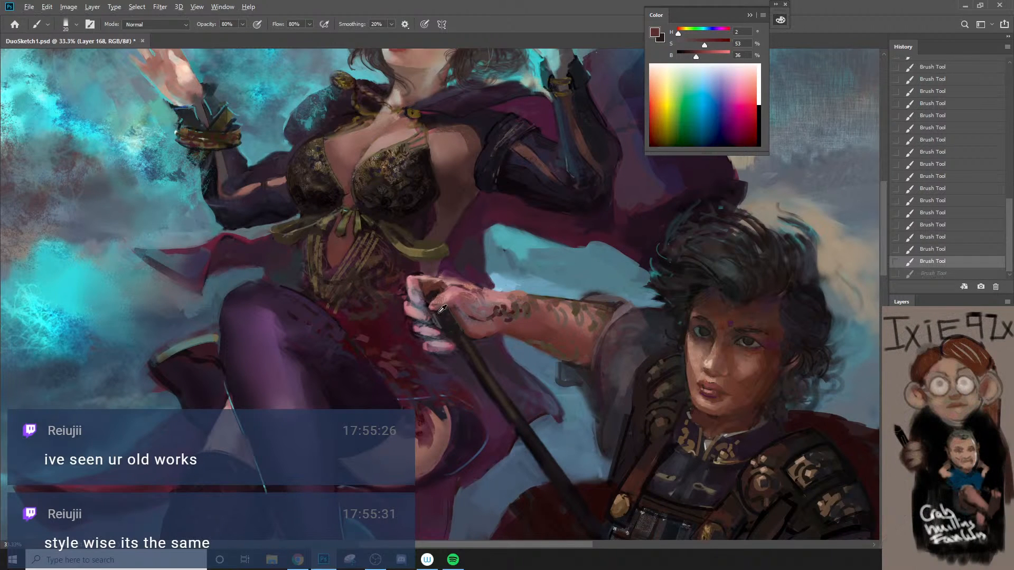
Step: Sample a near-black and darken the staff between the gripping fingers with a 15 px brush
alt+click(428, 302)
drag(428, 301, 442, 326)
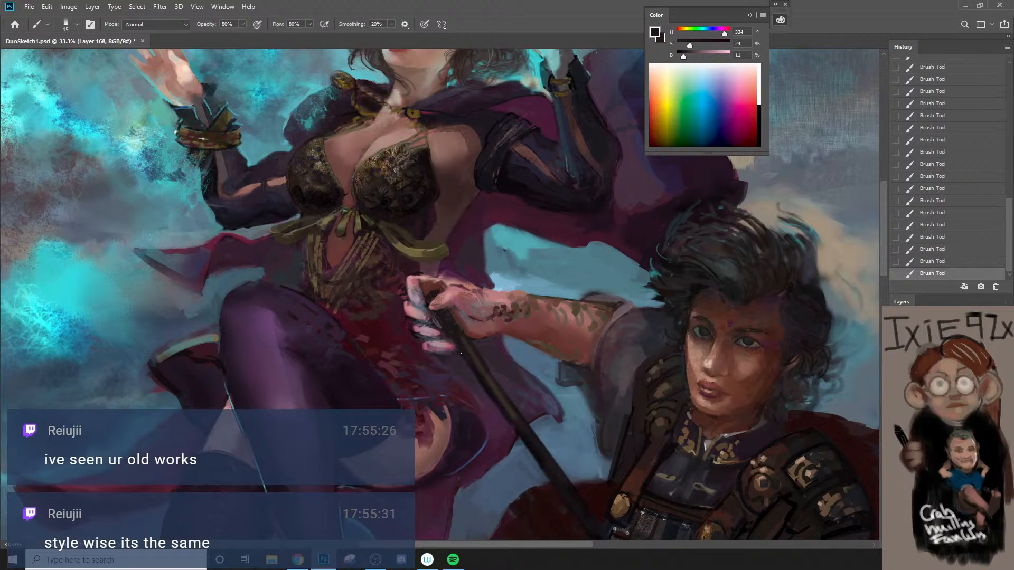
key(z)
alt+click(461, 354)
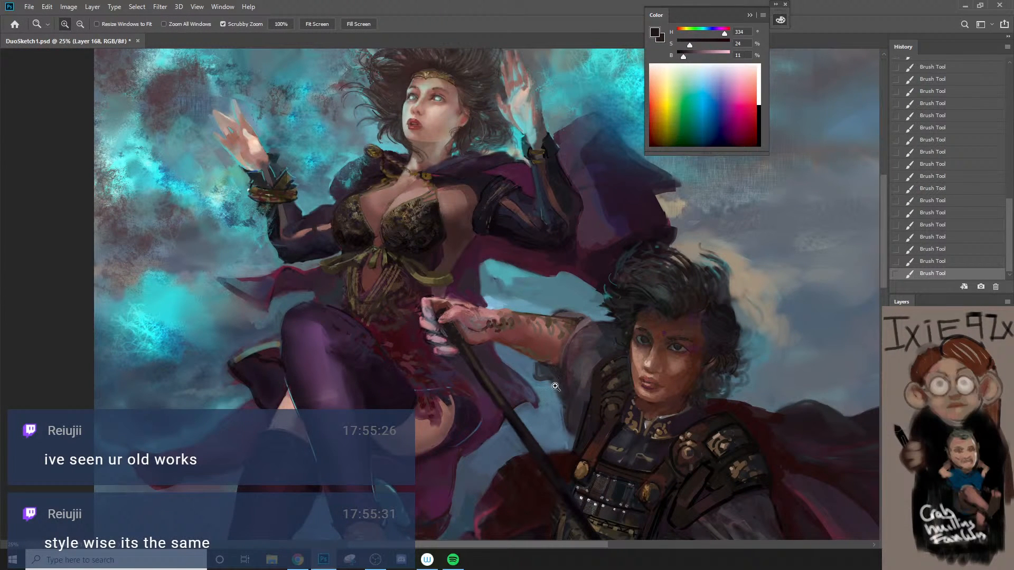
Step: Sample a dark gray from the warrior's armor and touch up the vest's edge below the shoulder, reducing the brush to 15 px
key(b)
alt+click(581, 415)
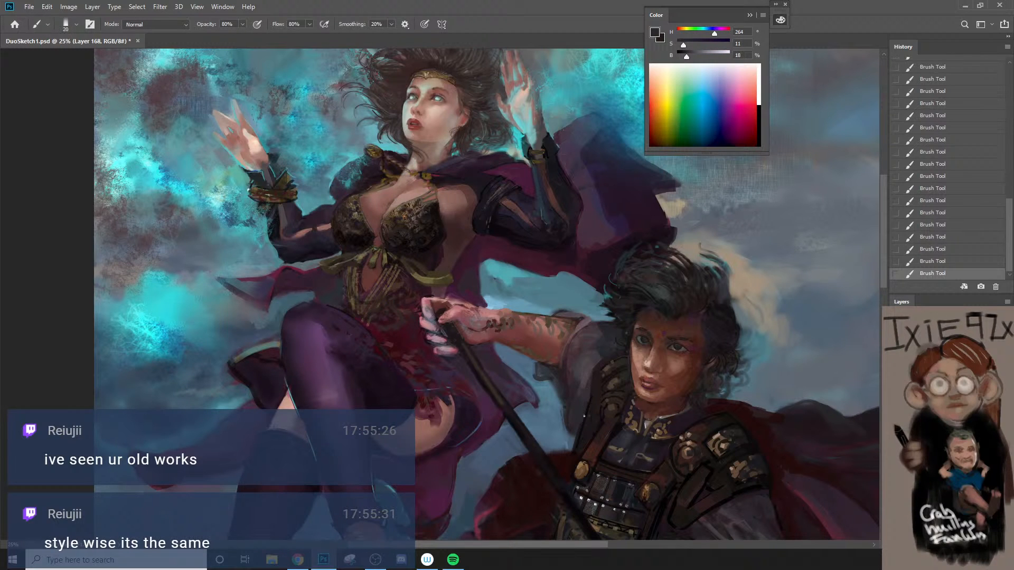
key(bracketleft)
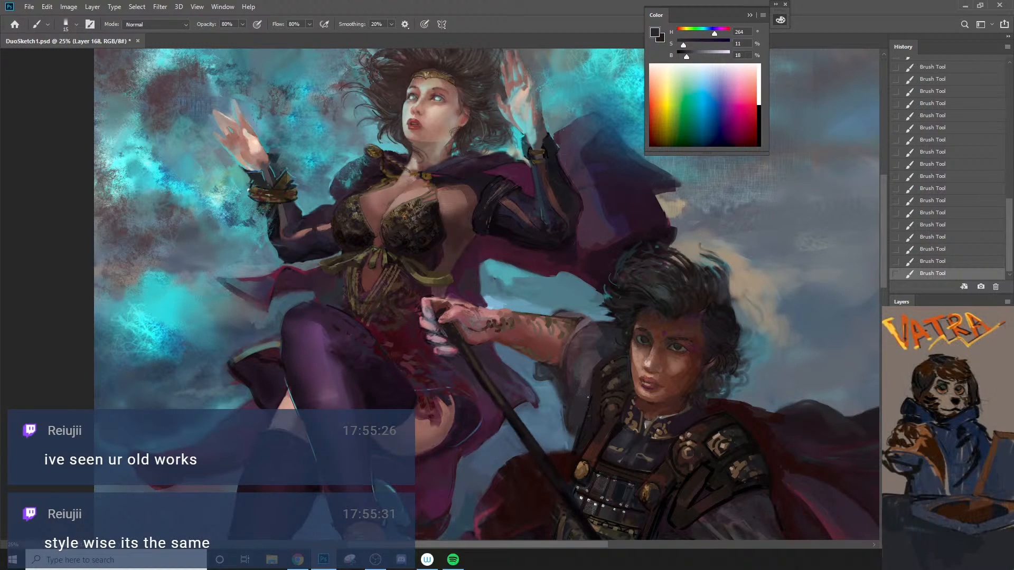
Step: Sample a near-black from the armor and darken the small hanging shape below the warrior's elbow, undoing and restoring the stroke
key(z)
alt+click(586, 393)
click(585, 390)
click(585, 390)
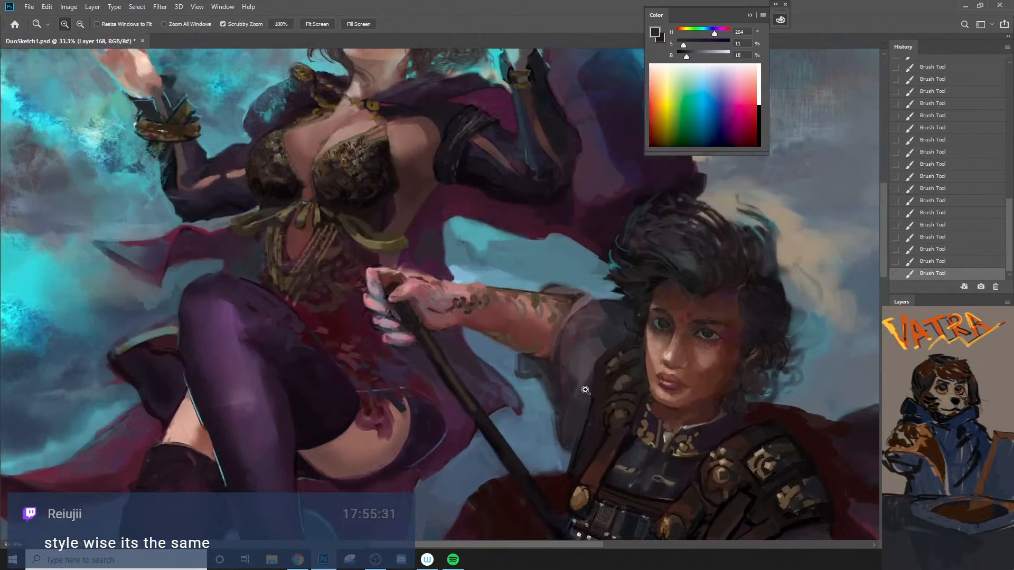
key(b)
alt+click(615, 373)
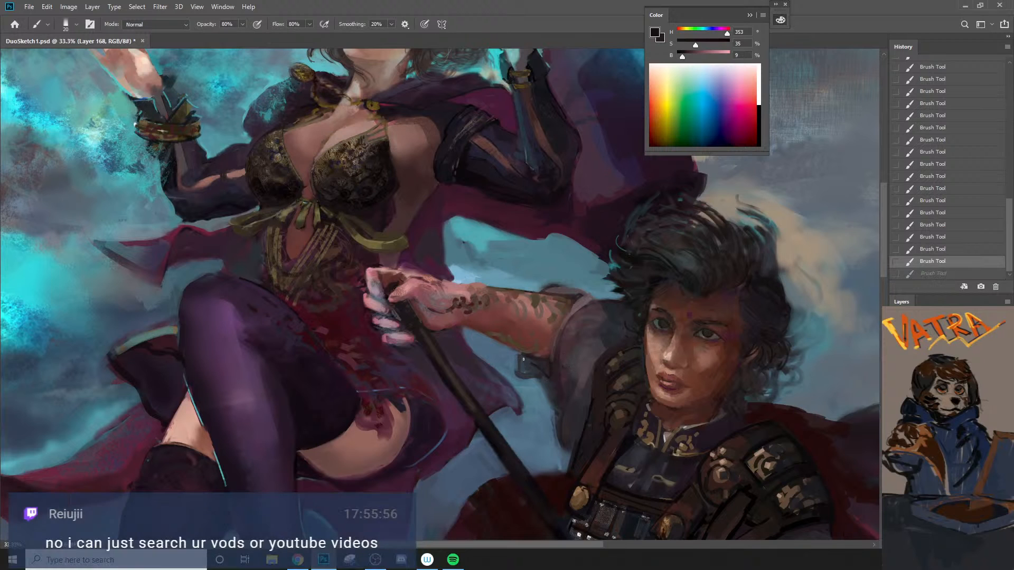
key(ctrl+z)
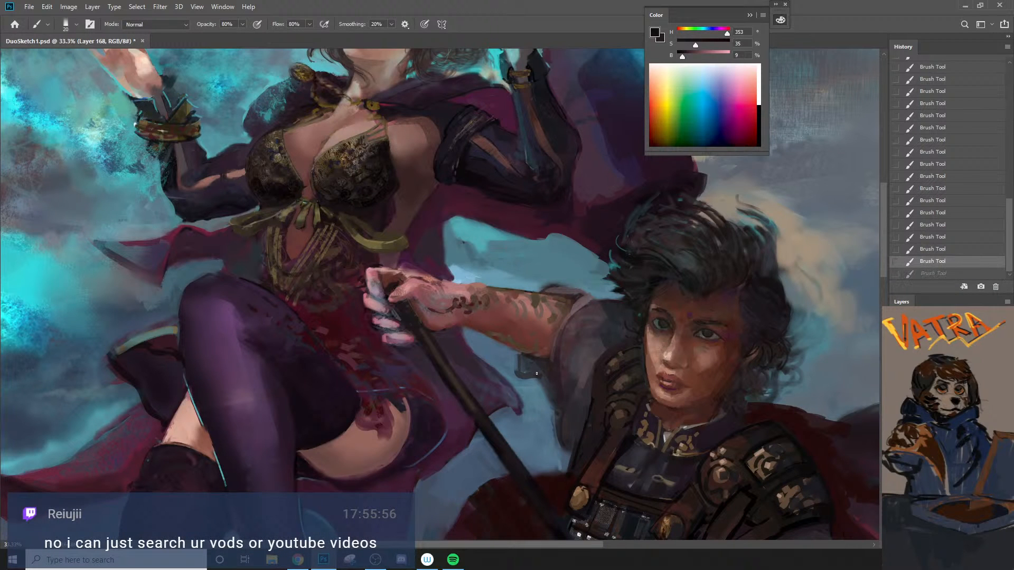
key(ctrl+shift+z)
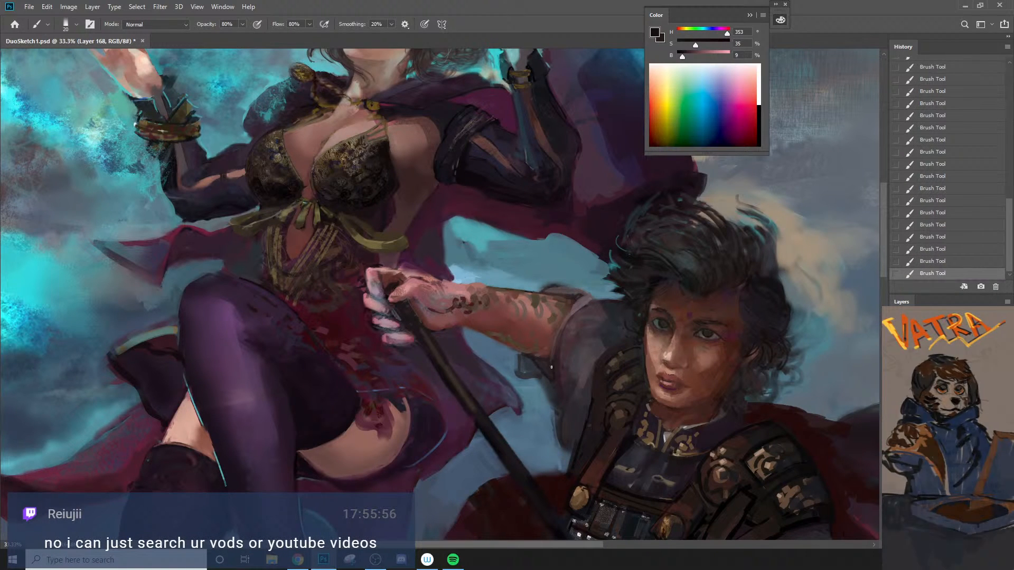
Step: Sample dark red-browns and refine the shading along the top of the gripping hand and its wrist with a 20 px brush
key(z)
alt+click(526, 415)
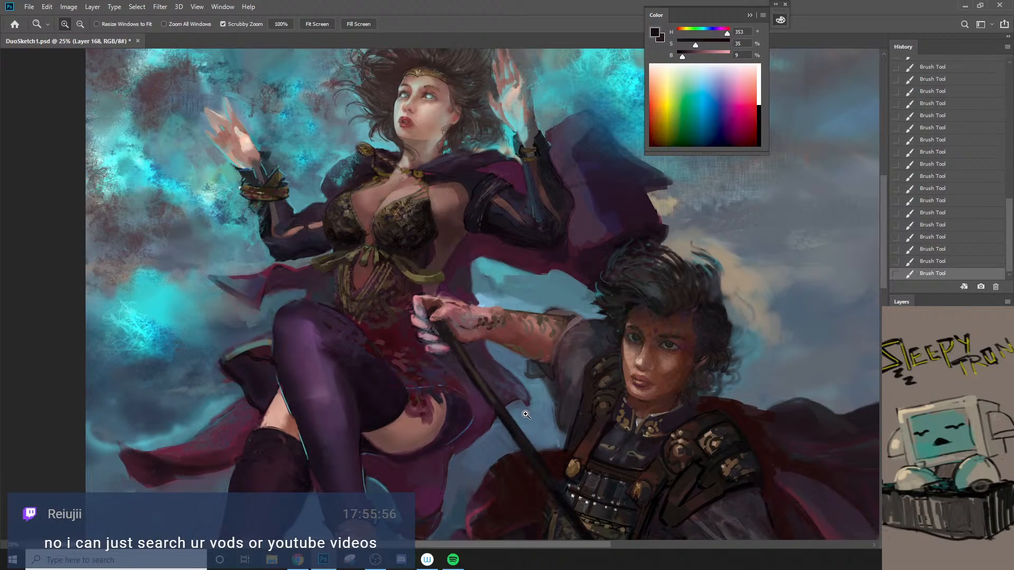
click(464, 325)
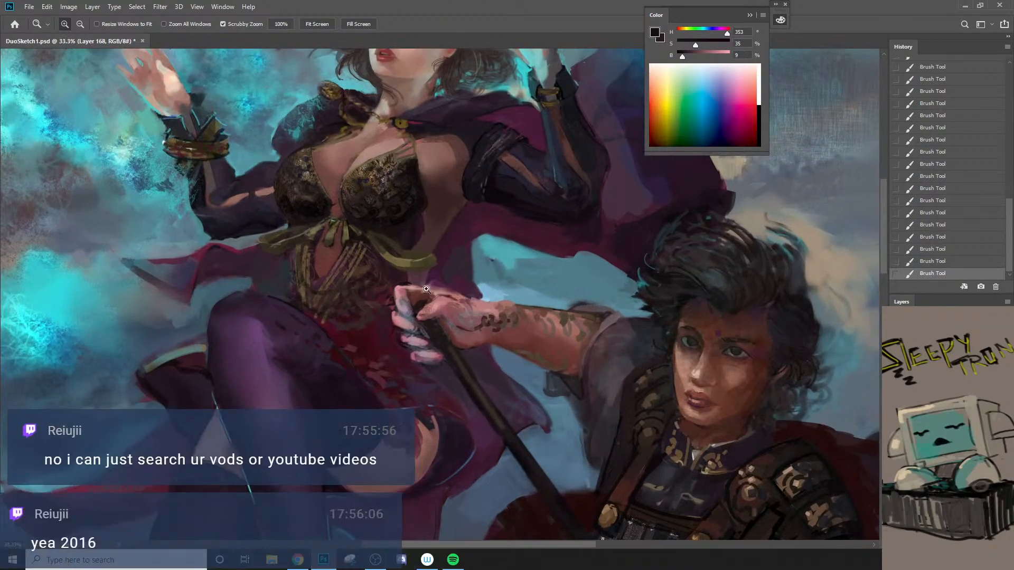
key(b)
alt+click(432, 289)
key(bracketright)
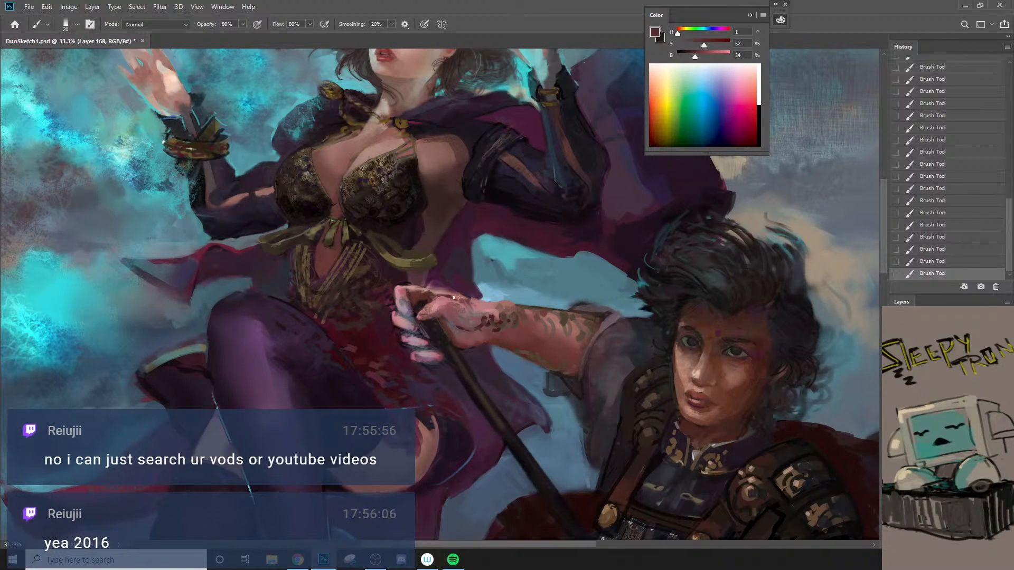
alt+click(461, 328)
key(bracketleft)
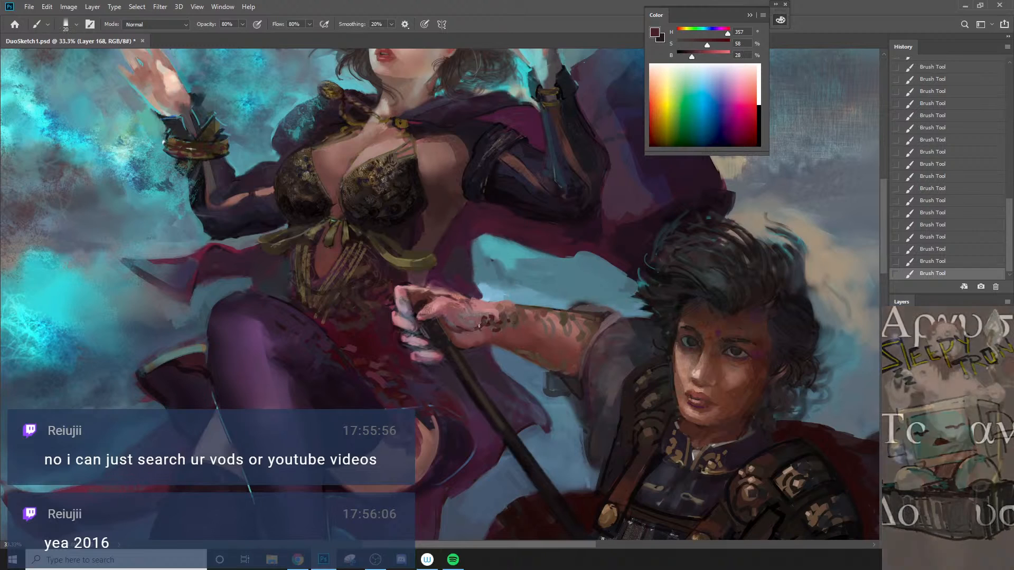
Step: Sample dark reds from the sorceress's dress and clean up the edges of the warrior's gripping fingers, reducing the brush to 15 px
key(z)
alt+click(470, 331)
click(433, 321)
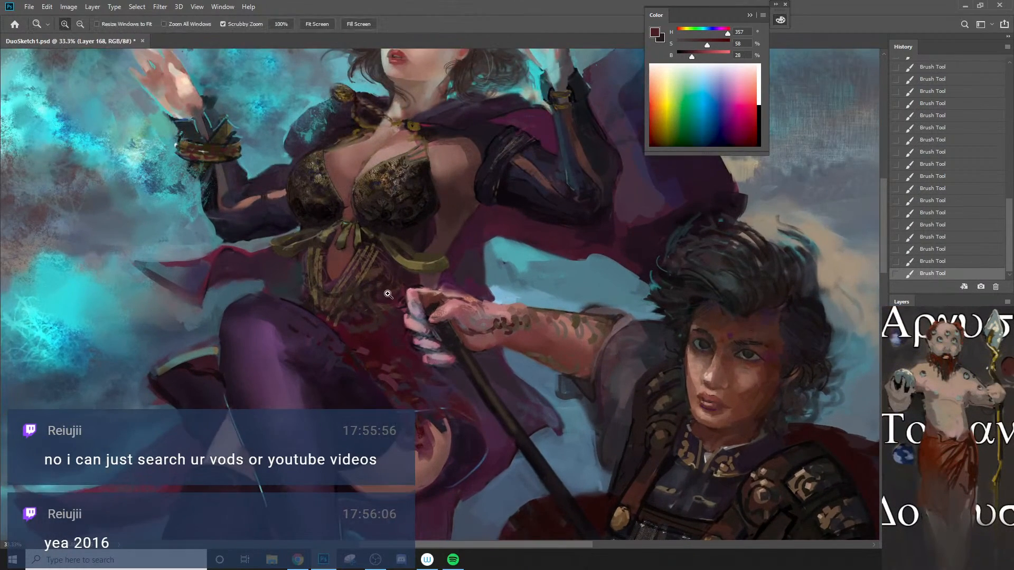
click(420, 300)
key(b)
alt+click(397, 295)
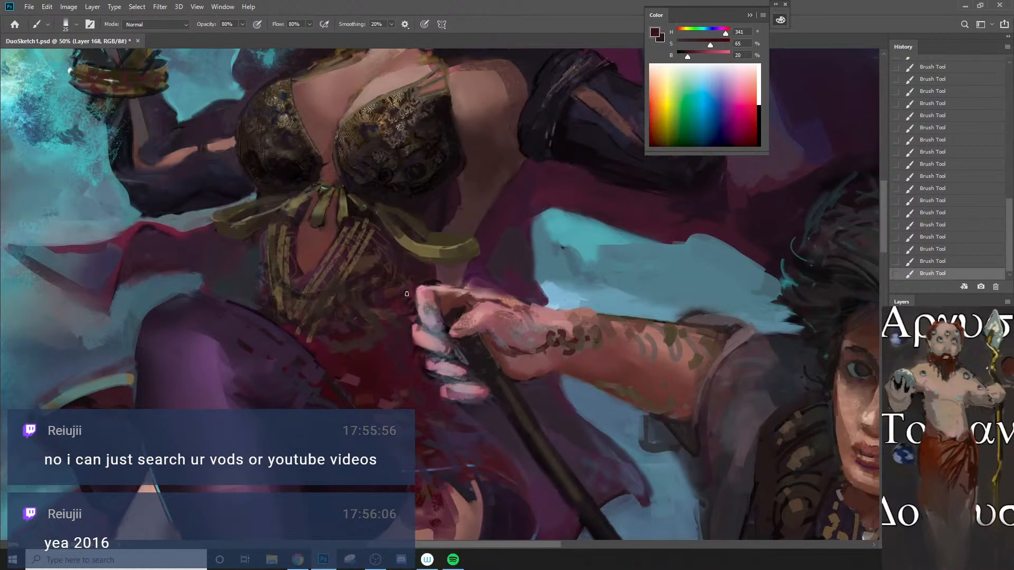
alt+click(421, 361)
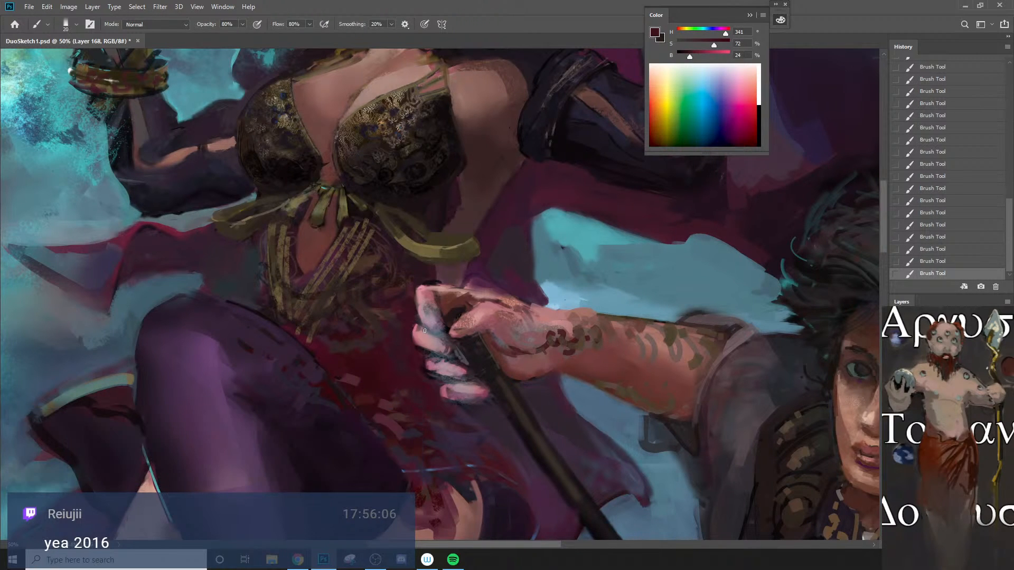
key(bracketleft)
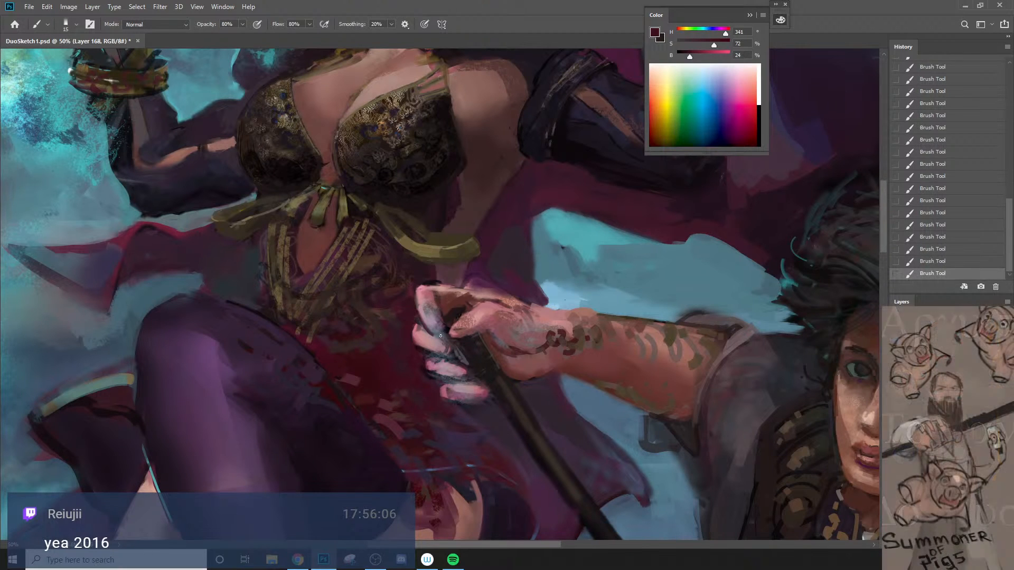
drag(441, 312, 450, 329)
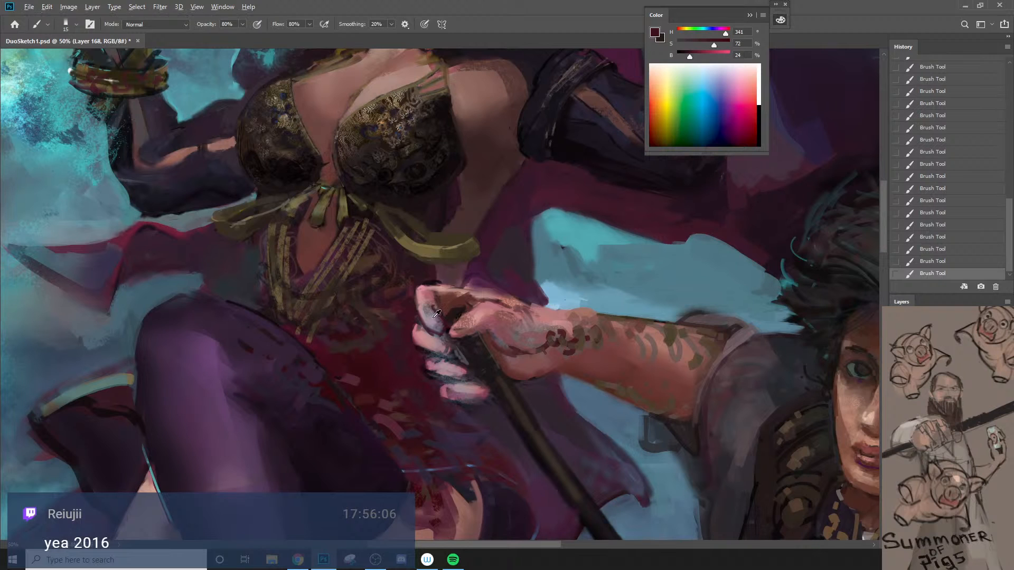
Step: Sample grayish pinks from the hand and lighten the warrior's index finger, enlarging the brush to 35 px and undoing the last stroke
alt+click(435, 317)
key(bracketright)
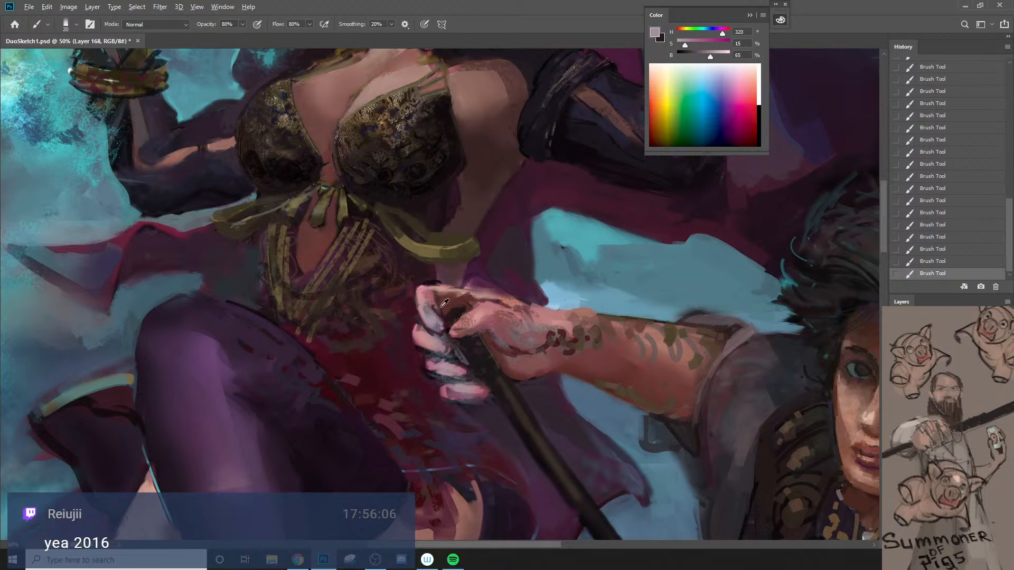
alt+click(440, 308)
drag(440, 311, 442, 322)
alt+click(436, 319)
key(bracketright)
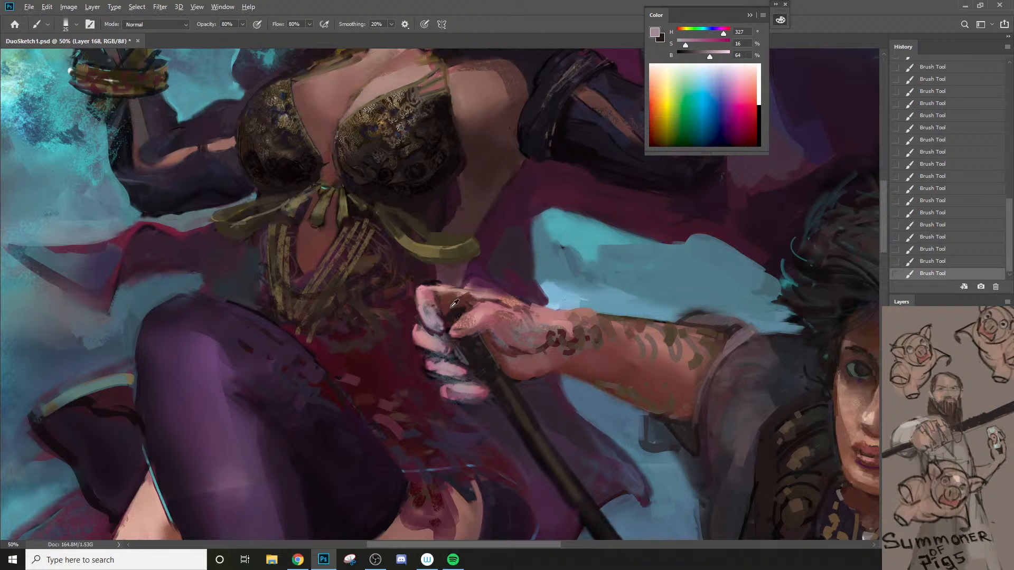
alt+click(455, 304)
alt+click(440, 320)
key(bracketright)
key(bracketright)
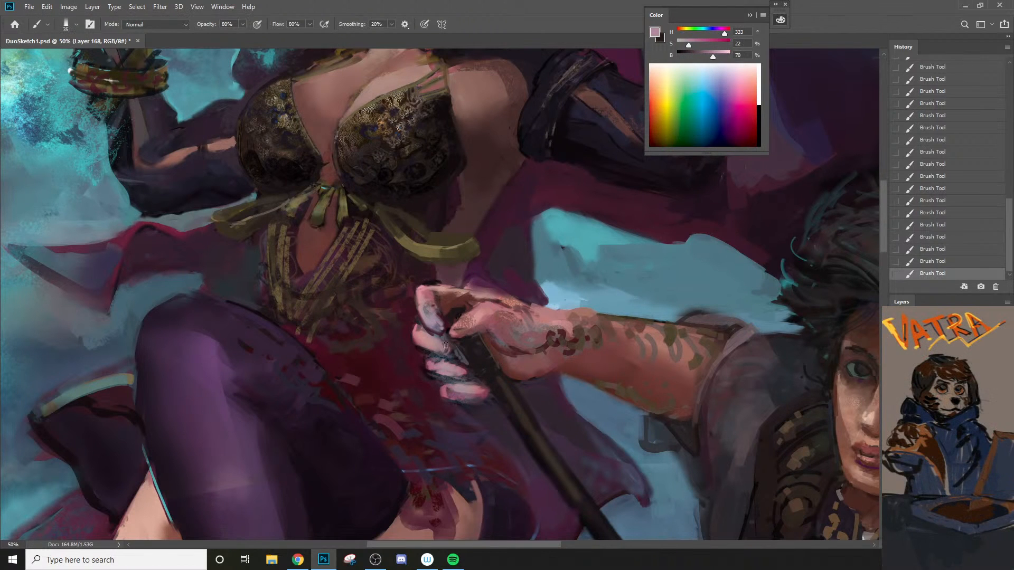
key(ctrl+z)
Step: Sample a dark red-brown and darken the gaps and outer edges of the gripping fingers with a 15 px brush
key(bracketleft)
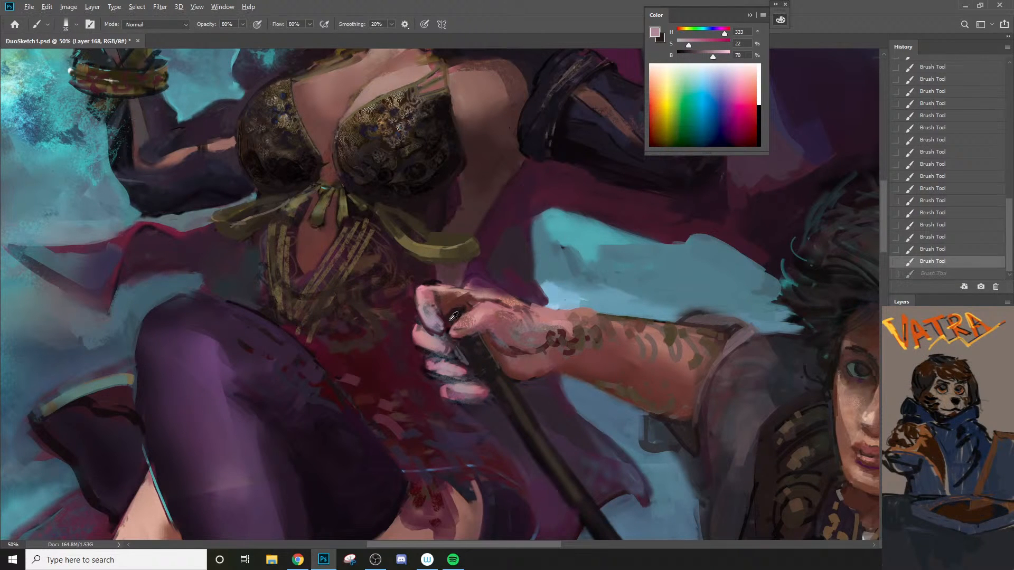
alt+click(445, 339)
mouse_move(426, 353)
mouse_down()
mouse_move(453, 343)
mouse_move(417, 325)
mouse_up()
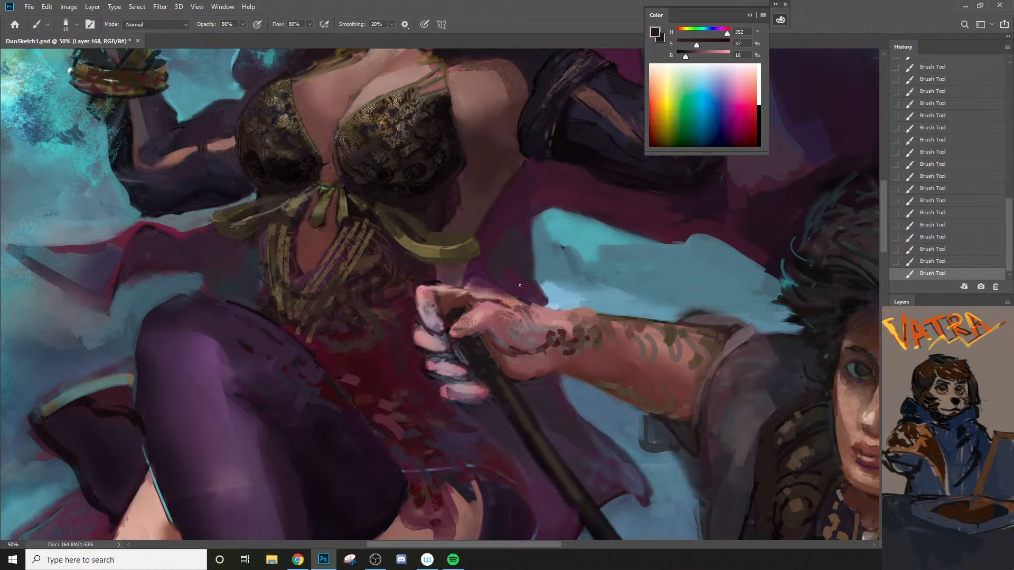
Step: Sample a muted brown from the warrior's forearm markings and add a new layer
alt+click(576, 336)
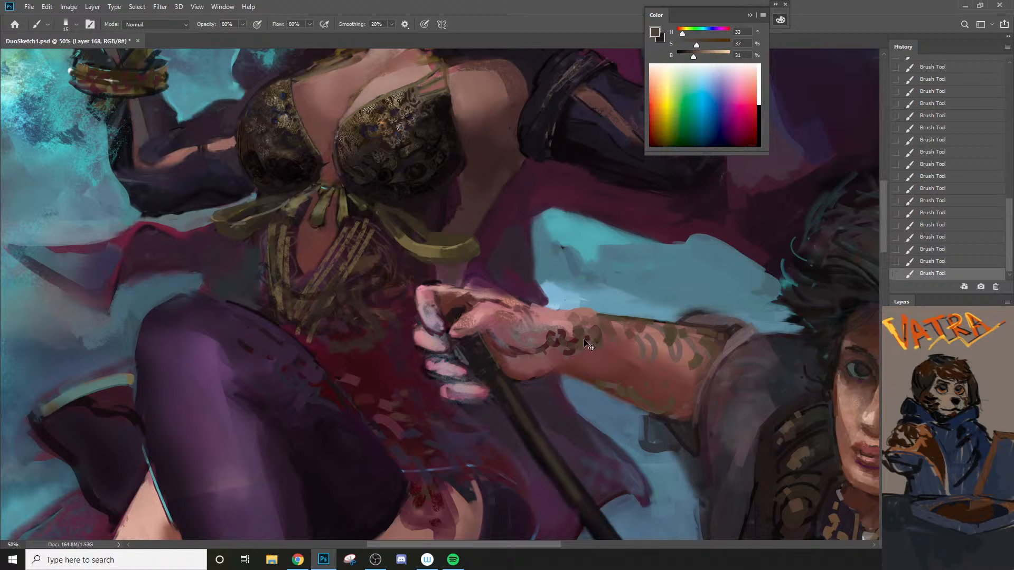
key(ctrl+shift+n)
click(591, 164)
Step: Paint a small solid brown rectangle in the sky area above the warrior's forearm
mouse_move(584, 245)
mouse_down()
mouse_move(589, 295)
mouse_move(624, 297)
mouse_up()
mouse_move(610, 237)
mouse_down()
mouse_move(603, 263)
mouse_move(595, 239)
mouse_move(586, 240)
mouse_move(607, 245)
mouse_move(613, 289)
mouse_move(597, 295)
mouse_move(608, 272)
mouse_move(601, 297)
mouse_up()
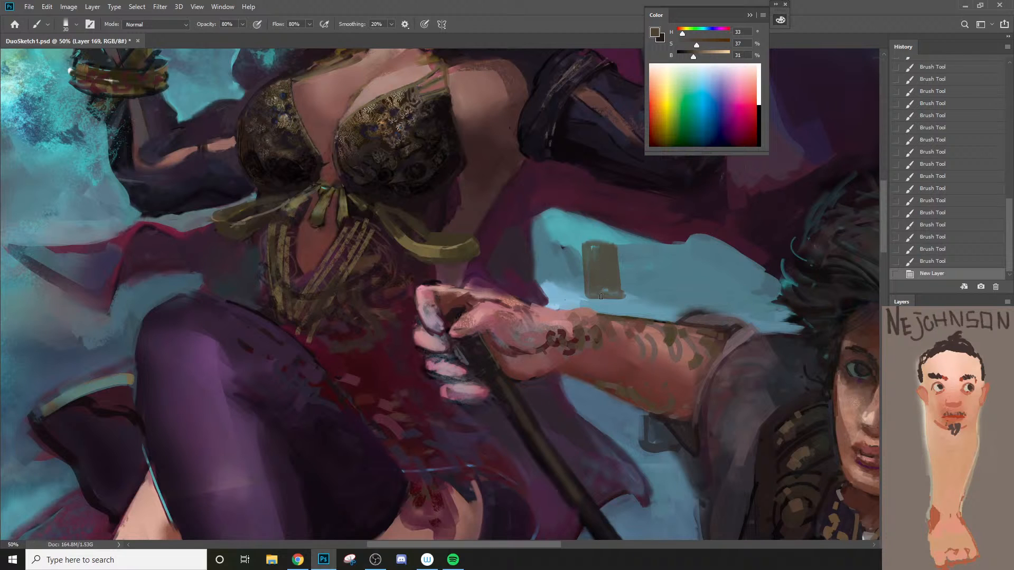
mouse_move(592, 243)
mouse_down()
mouse_move(622, 291)
mouse_move(595, 270)
mouse_move(563, 284)
mouse_up()
Step: Set the color to black and draw curved ornamental strokes on the small brown rectangle with a 15 px brush
key(n)
click(803, 145)
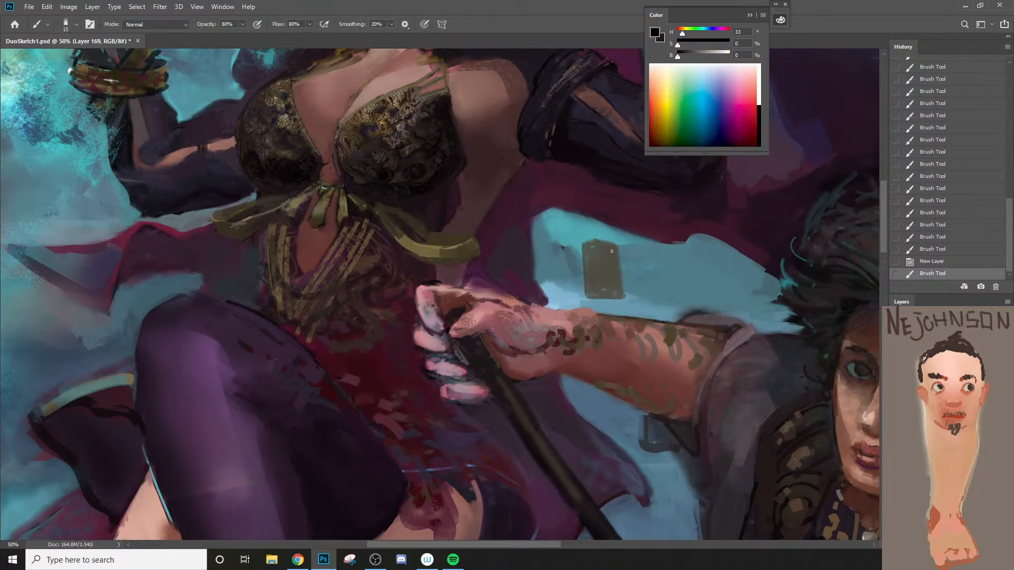
mouse_move(611, 250)
mouse_down()
mouse_move(607, 297)
mouse_move(592, 281)
mouse_move(602, 294)
mouse_up()
key(ctrl+z)
mouse_move(608, 252)
mouse_down()
mouse_move(604, 267)
mouse_move(617, 255)
mouse_up()
drag(602, 264, 613, 278)
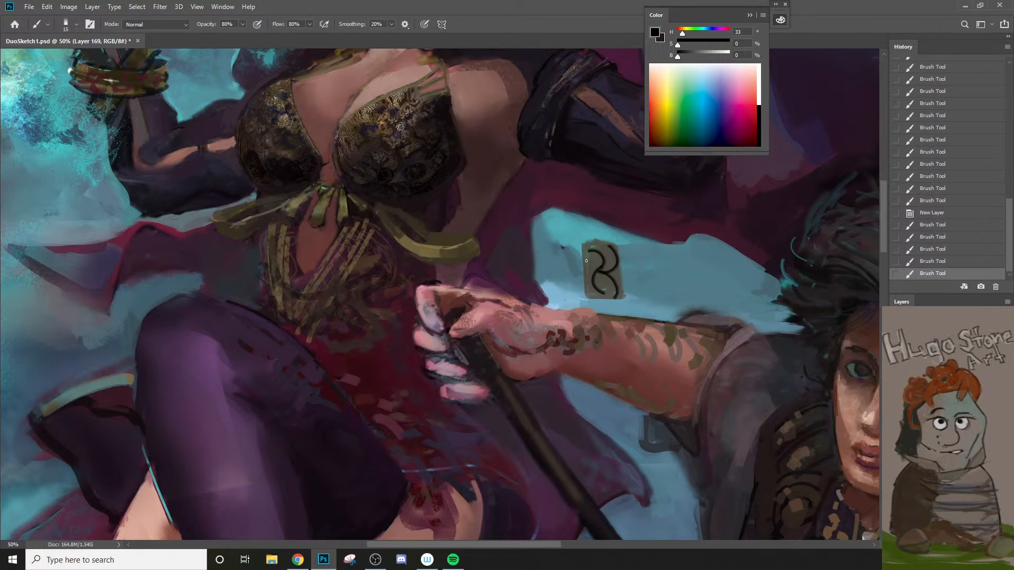
mouse_move(601, 270)
mouse_down()
mouse_move(606, 297)
mouse_move(596, 293)
mouse_move(624, 295)
mouse_move(622, 280)
mouse_move(608, 282)
mouse_move(619, 264)
mouse_move(591, 279)
mouse_move(603, 294)
mouse_move(620, 243)
mouse_move(602, 260)
mouse_move(574, 236)
mouse_move(569, 255)
mouse_move(596, 265)
mouse_move(581, 295)
mouse_move(618, 295)
mouse_up()
Step: Erase the brown rectangle and its black ornament with an enlarged eraser
key(e)
key(bracketright)
key(bracketright)
Step: Draw a small black square grid in the sky area above the forearm with a 9 px brush
key(b)
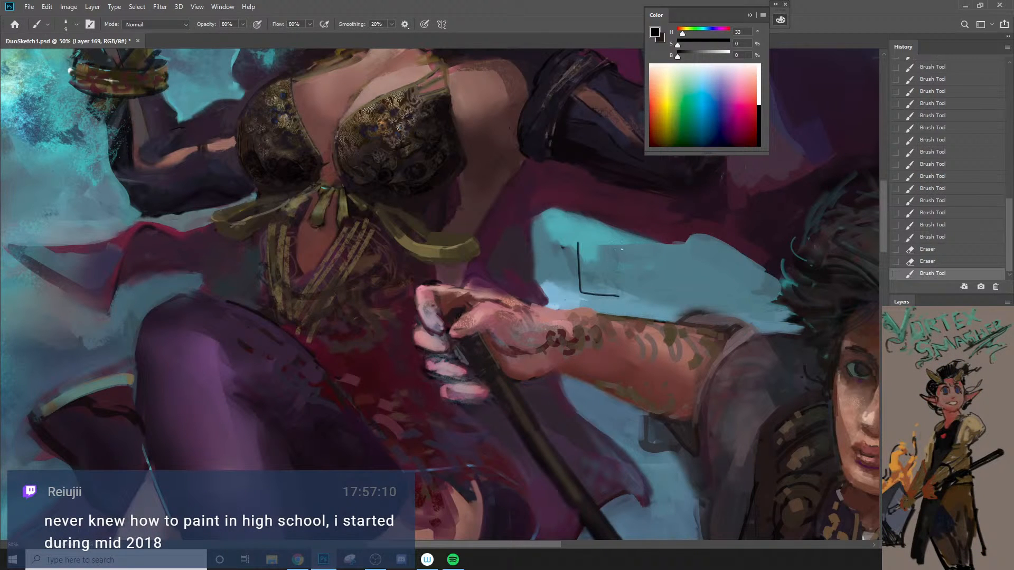
drag(620, 241, 622, 291)
mouse_move(576, 241)
mouse_down()
mouse_move(623, 236)
mouse_move(586, 291)
mouse_up()
mouse_move(596, 236)
mouse_down()
mouse_move(598, 295)
mouse_move(614, 297)
mouse_move(628, 281)
mouse_up()
mouse_move(577, 289)
mouse_down()
mouse_move(622, 288)
mouse_move(632, 272)
mouse_up()
Step: Fill parts of the grid with black 15 px strokes and dab sampled teal over it with a 20 px brush
key(bracketright)
key(bracketright)
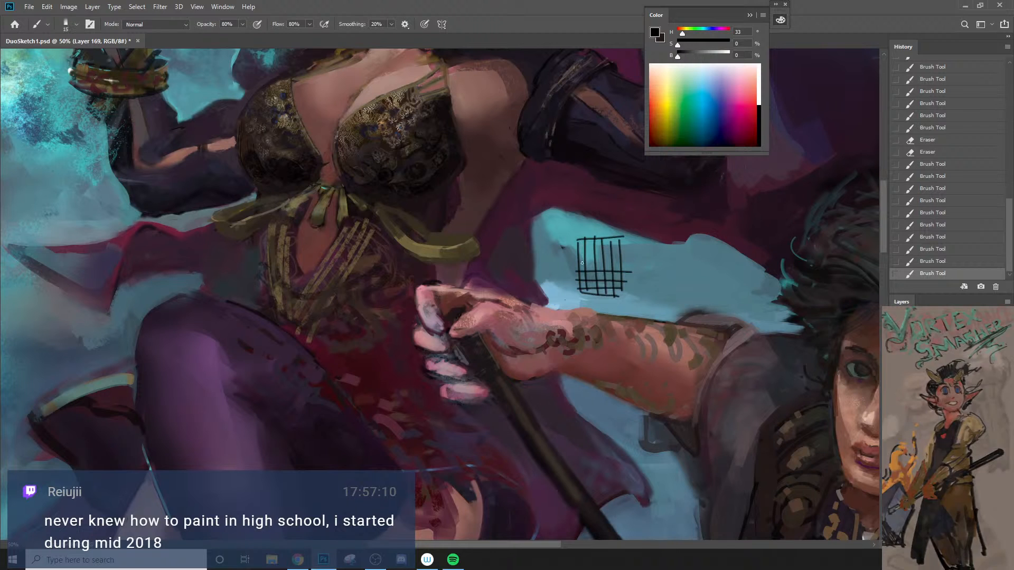
mouse_move(585, 243)
mouse_down()
mouse_move(589, 284)
mouse_move(604, 293)
mouse_move(598, 258)
mouse_move(604, 293)
mouse_up()
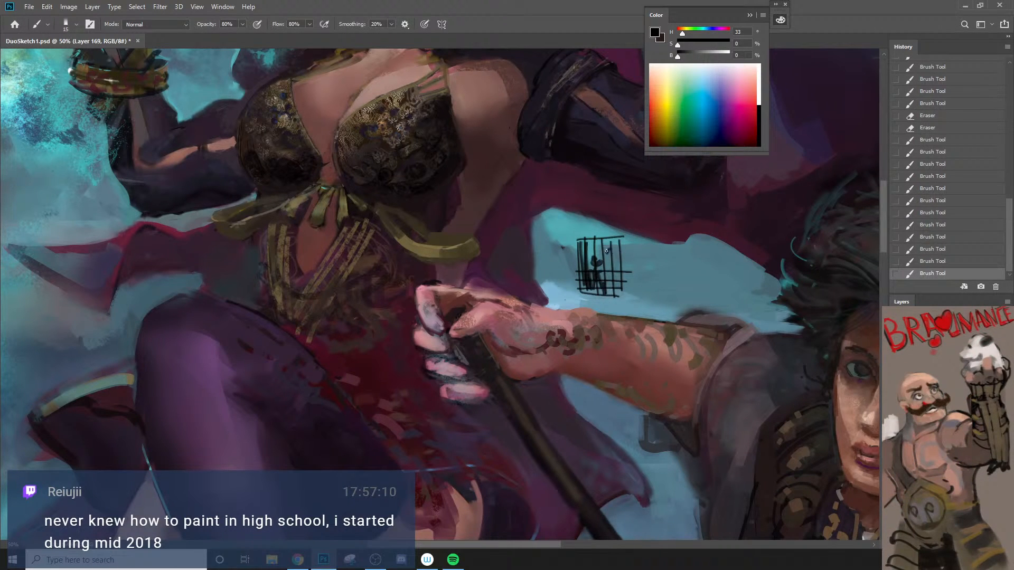
mouse_move(606, 250)
mouse_down()
mouse_move(609, 292)
mouse_move(622, 286)
mouse_up()
alt+click(597, 247)
key(bracketright)
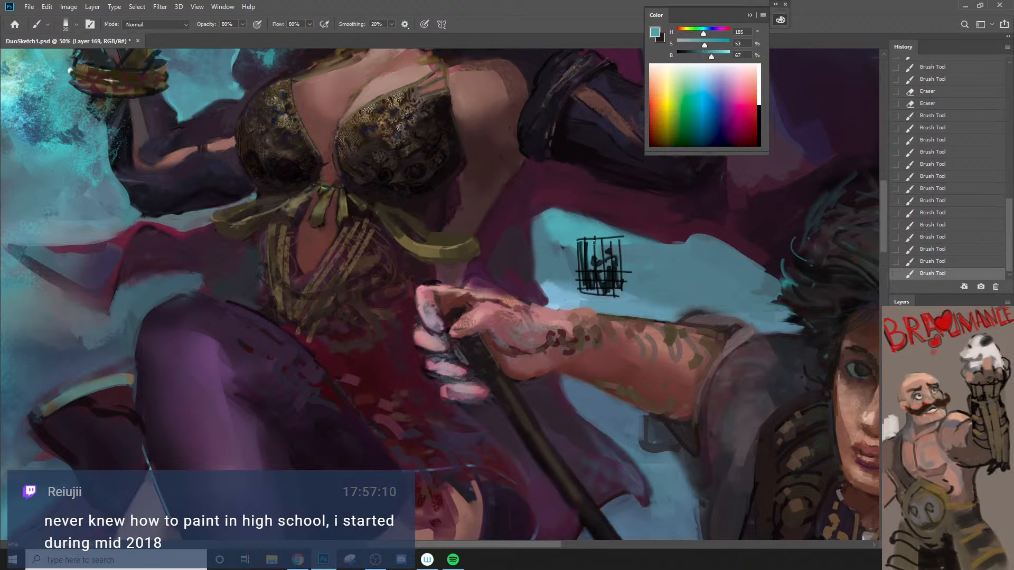
drag(593, 244, 615, 259)
Step: Undo all the strokes of the black test grid above the forearm
key(ctrl+z)
key(ctrl+z)
key(ctrl+z)
key(ctrl+z)
key(ctrl+z)
key(ctrl+z)
key(ctrl+z)
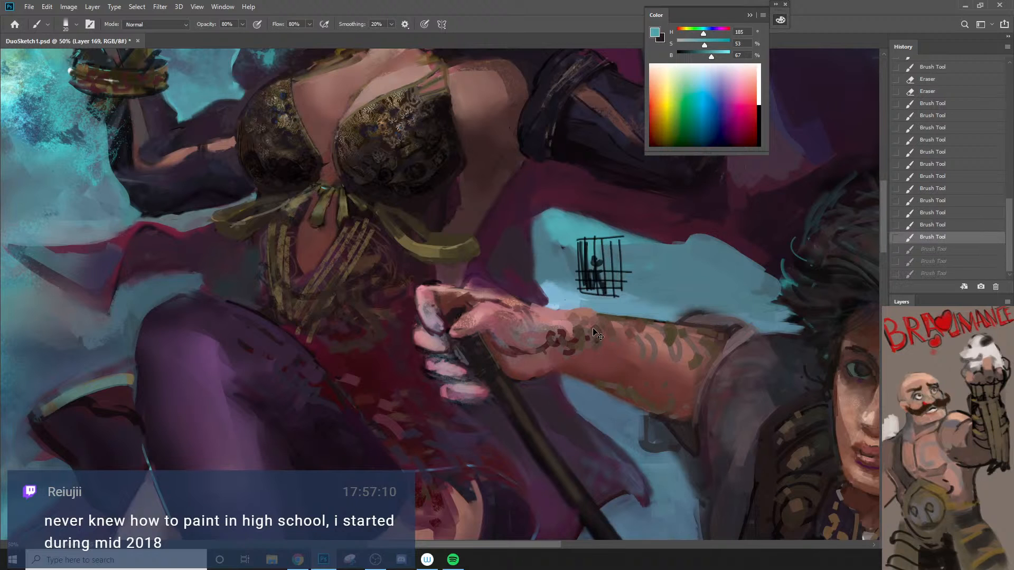
key(ctrl+z)
key(ctrl+z)
key(ctrl+z)
key(ctrl+z)
key(ctrl+z)
key(ctrl+z)
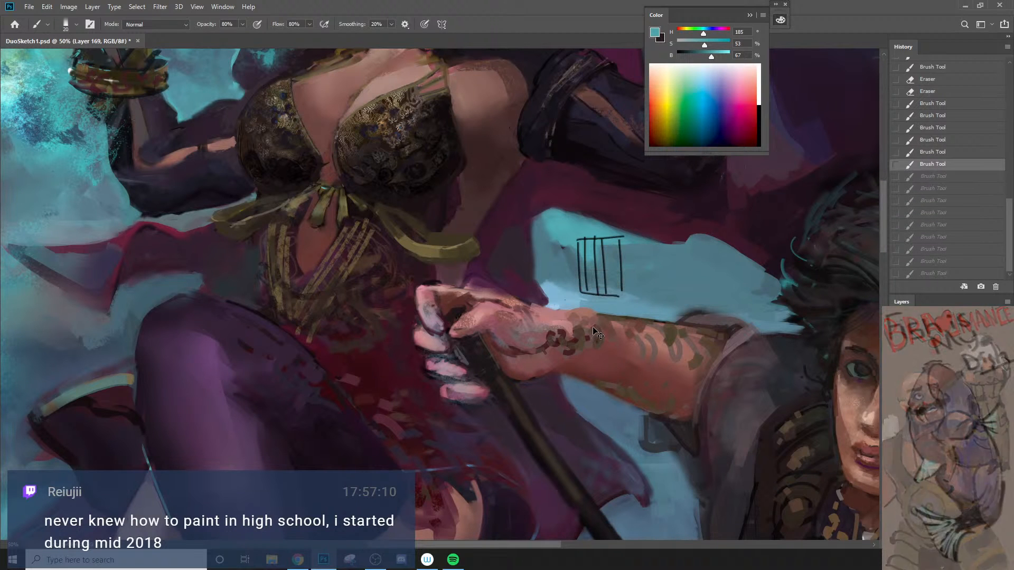
key(ctrl+z)
key(ctrl+z)
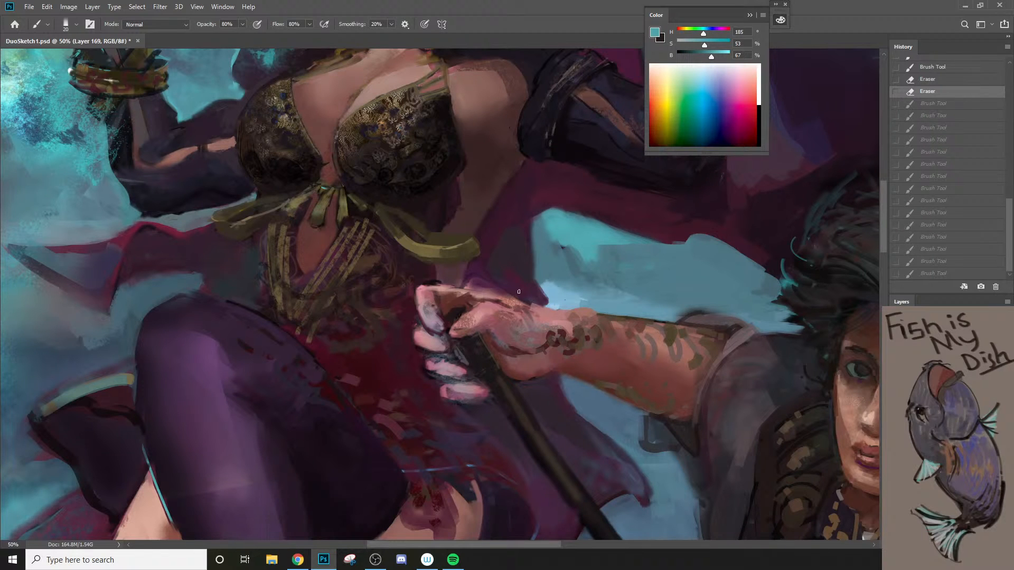
Step: Sample the cape's color and repaint the cape area just above the gripping hand with an enlarged brush
alt+click(476, 268)
key(bracketright)
key(bracketright)
key(bracketright)
mouse_move(480, 264)
mouse_down()
mouse_move(466, 289)
mouse_move(504, 291)
mouse_up()
mouse_move(468, 284)
mouse_down()
mouse_move(498, 287)
mouse_move(473, 280)
mouse_move(499, 299)
mouse_move(468, 312)
mouse_up()
Step: Sample skin tones and refine the top edge and thumb of the gripping hand with small strokes, using a 15 px brush
alt+click(441, 290)
key(bracketleft)
key(bracketleft)
alt+click(495, 307)
alt+click(468, 300)
alt+click(476, 311)
mouse_move(471, 311)
mouse_down()
mouse_move(490, 302)
mouse_move(471, 310)
mouse_up()
alt+click(473, 307)
key(bracketleft)
key(bracketleft)
alt+click(492, 302)
key(bracketright)
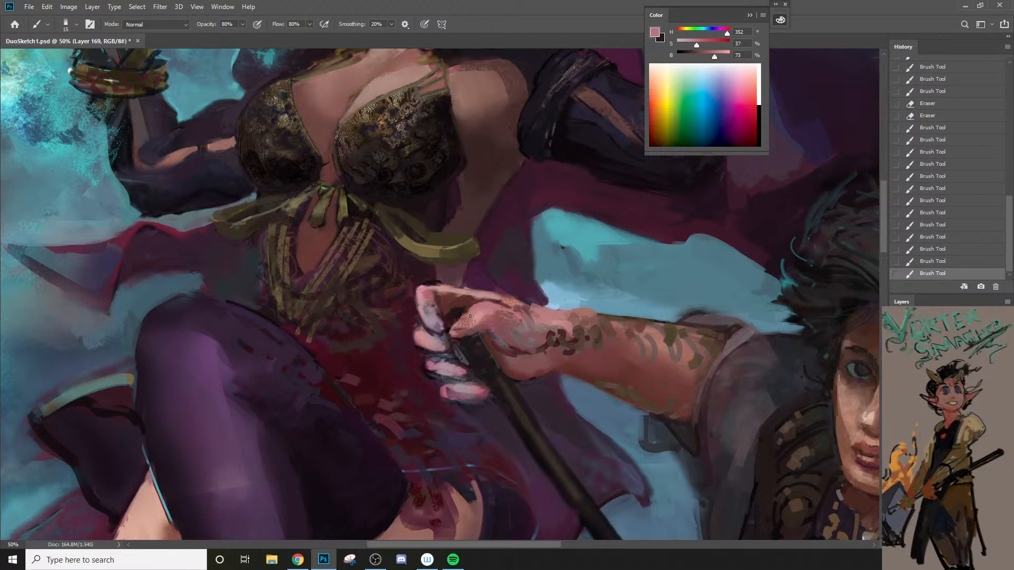
Step: Sample a muted purple and skin pinks and refine the shading around the thumb and index finger, varying the brush size
alt+click(469, 331)
alt+click(443, 330)
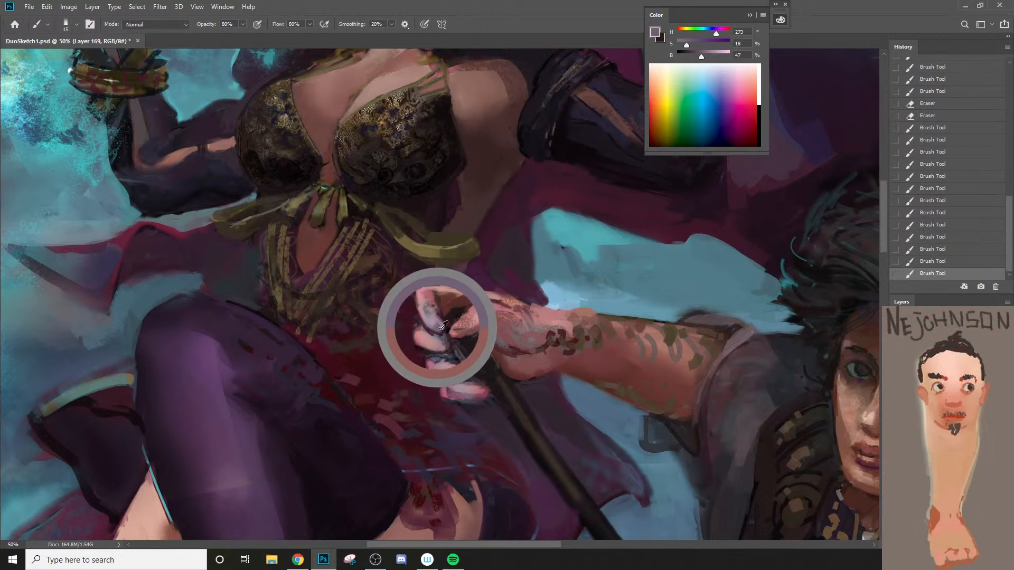
key(bracketright)
key(bracketright)
mouse_move(452, 334)
mouse_down()
mouse_move(482, 327)
mouse_move(464, 324)
mouse_up()
alt+click(466, 318)
key(bracketleft)
key(bracketleft)
alt+click(478, 318)
key(bracketleft)
alt+click(462, 332)
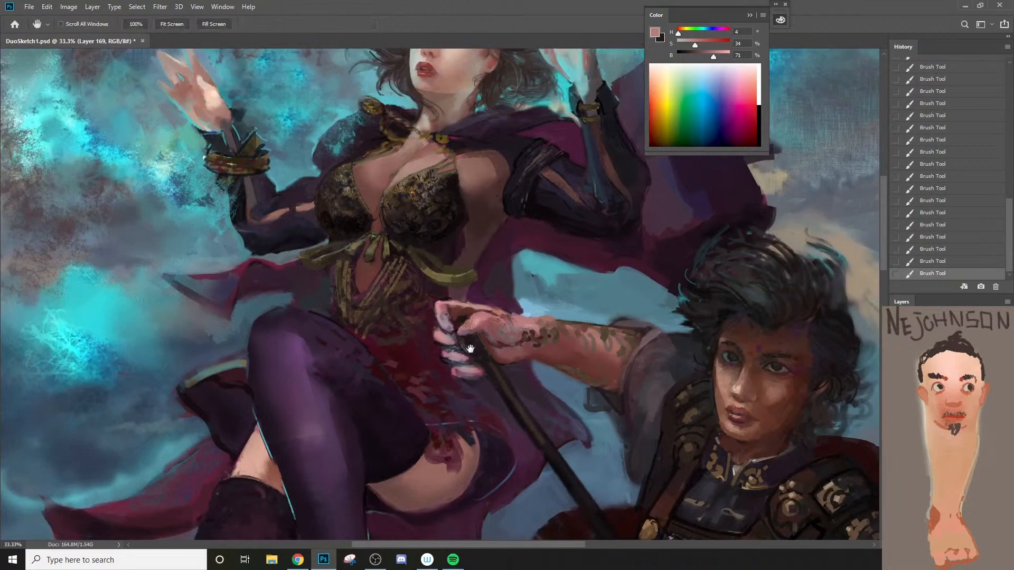
Step: Sample a near-black and touch up the warrior's eyes with a 15 px brush
drag(519, 375, 438, 315)
ctrl+click(715, 286)
ctrl+click(714, 291)
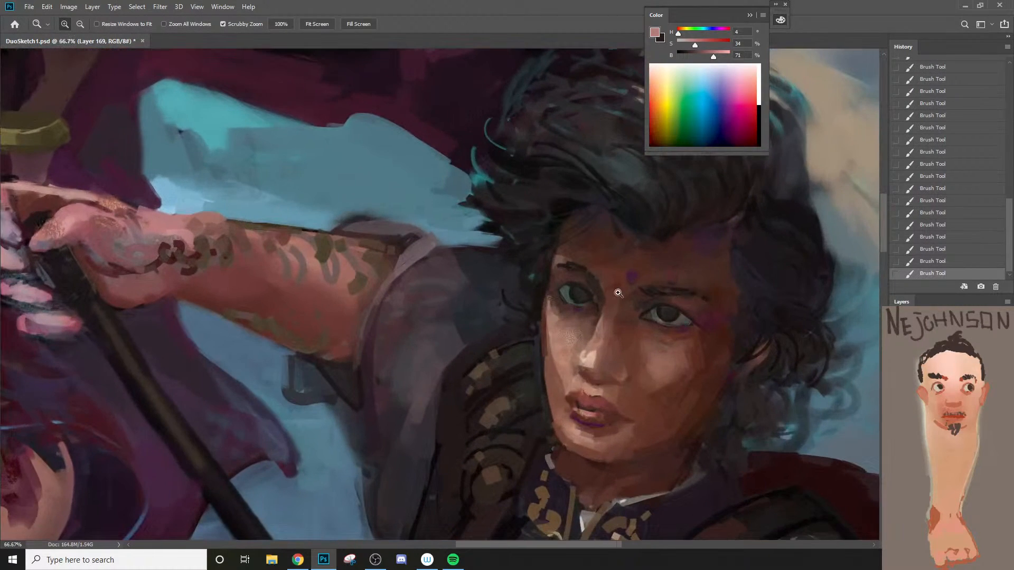
alt+click(579, 294)
key(bracketright)
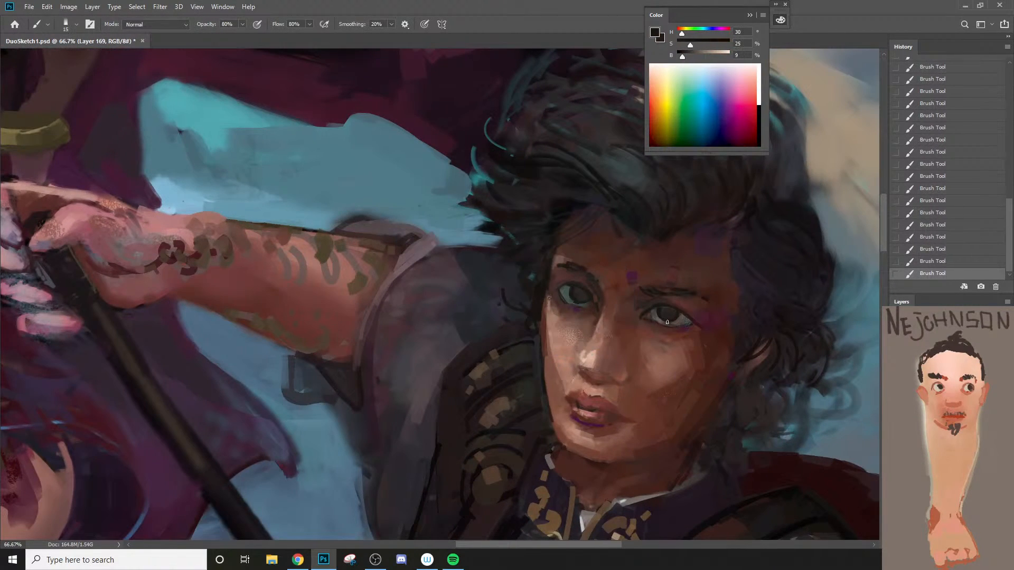
alt+click(658, 329)
alt+click(658, 329)
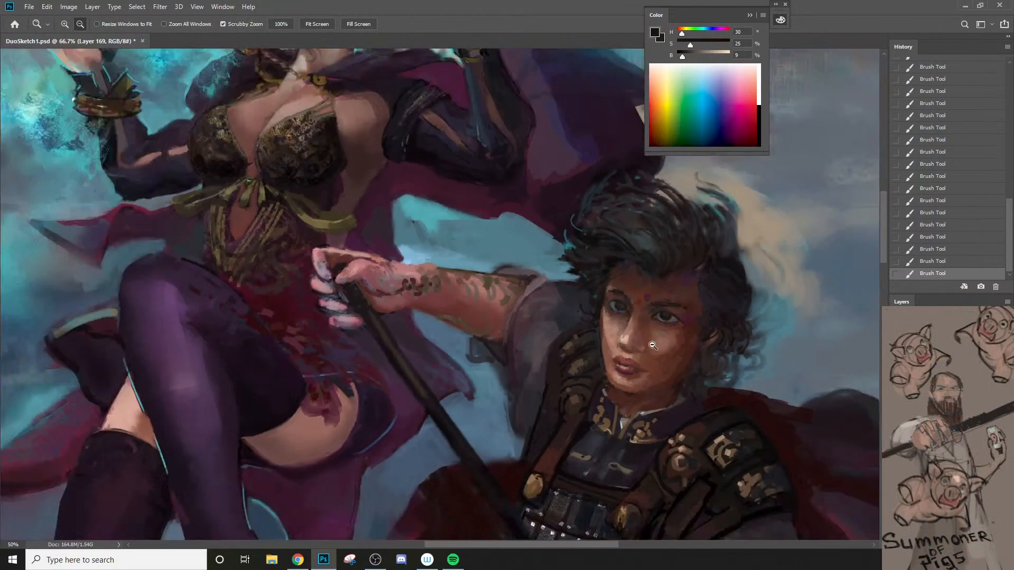
alt+click(657, 328)
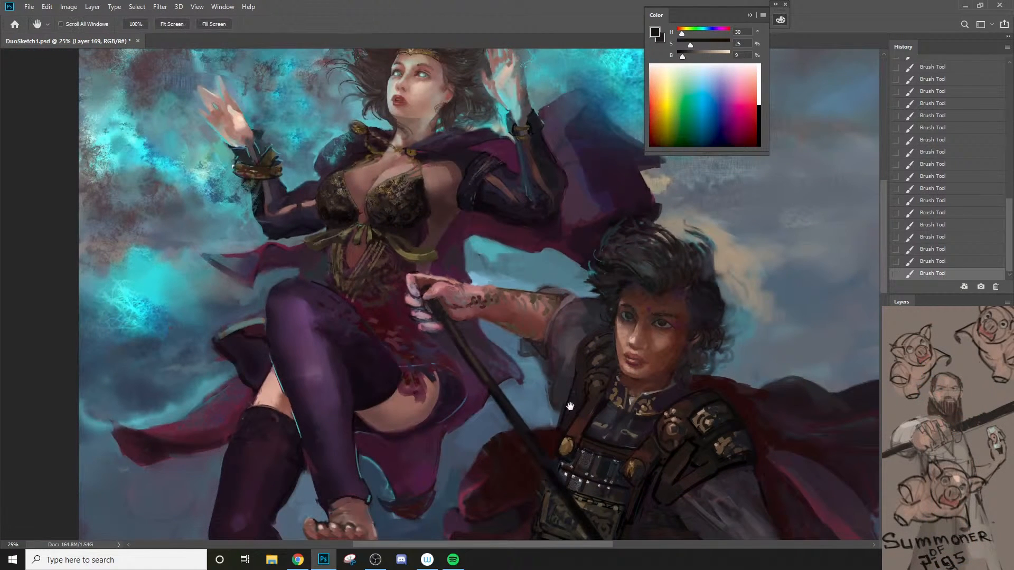
Step: Sample a dark red from the sorceress's dress and paint irregular markings along the warrior's forearm
alt+click(563, 396)
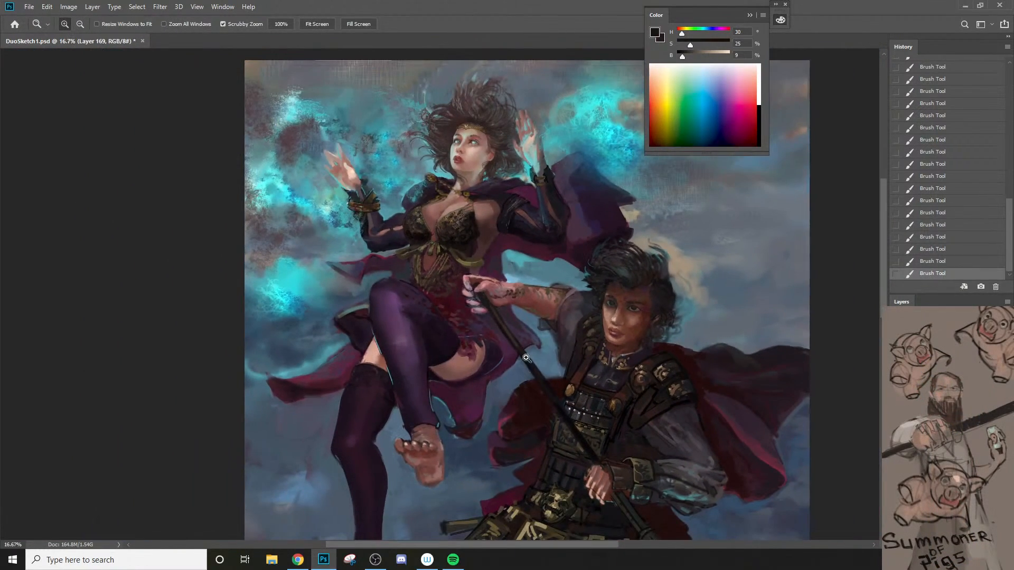
click(473, 347)
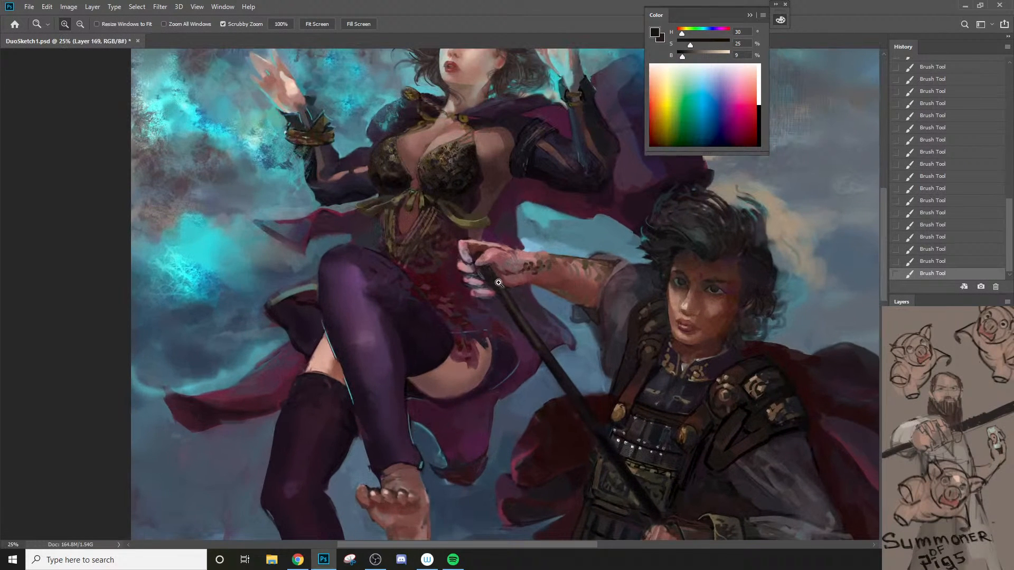
alt+click(443, 280)
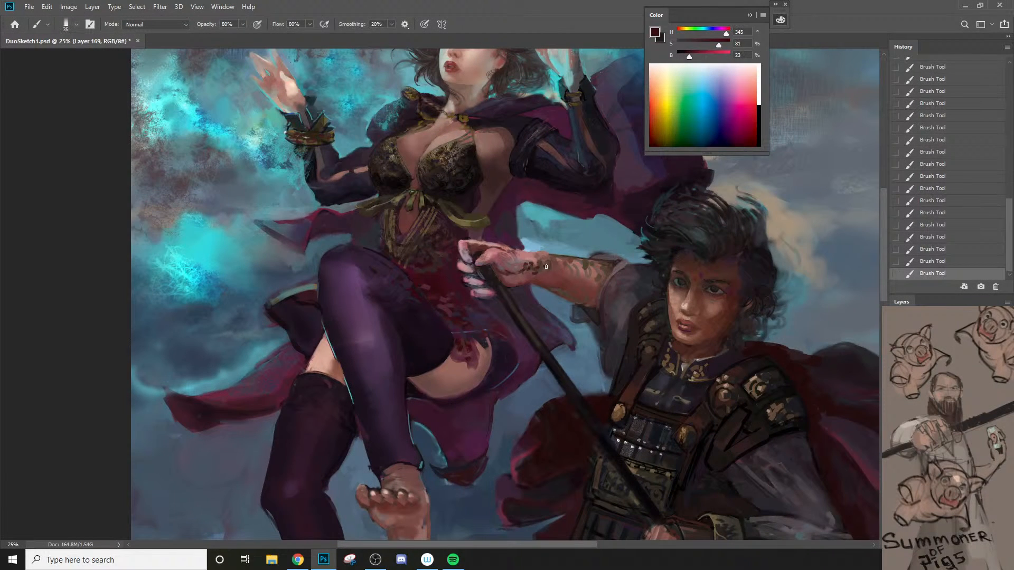
drag(565, 262, 571, 268)
key(bracketleft)
key(bracketleft)
key(bracketleft)
key(bracketleft)
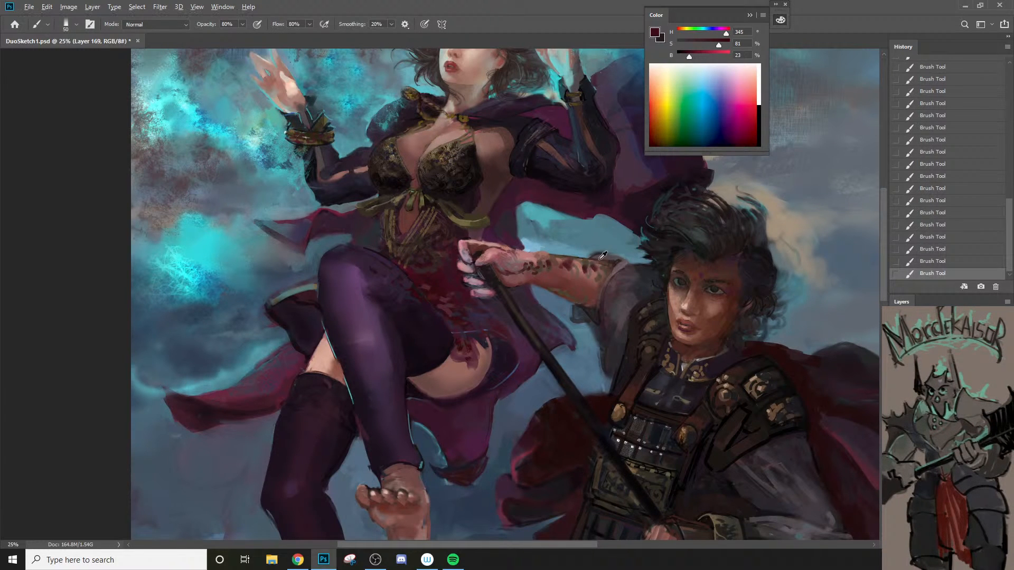
Step: Sample a grayish pink from the back of the hand and soften the forearm markings with it, reducing the brush to 40 px
alt+click(510, 263)
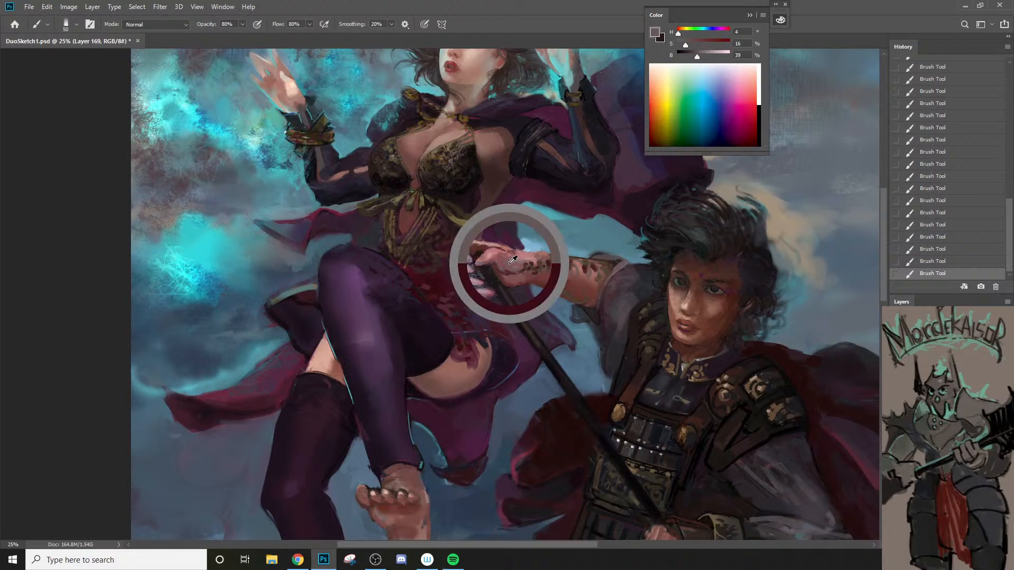
alt+click(515, 261)
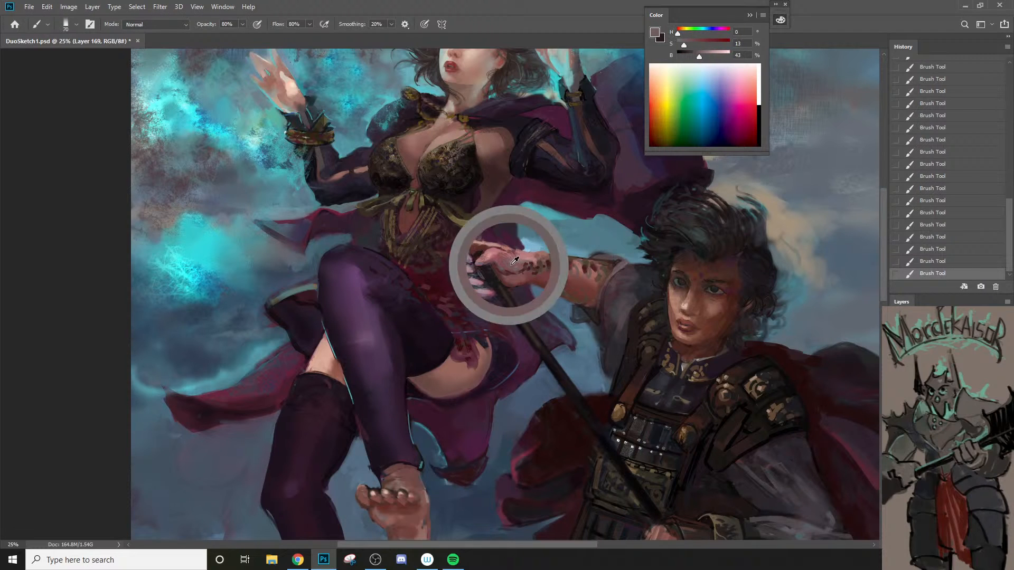
key(bracketright)
key(bracketleft)
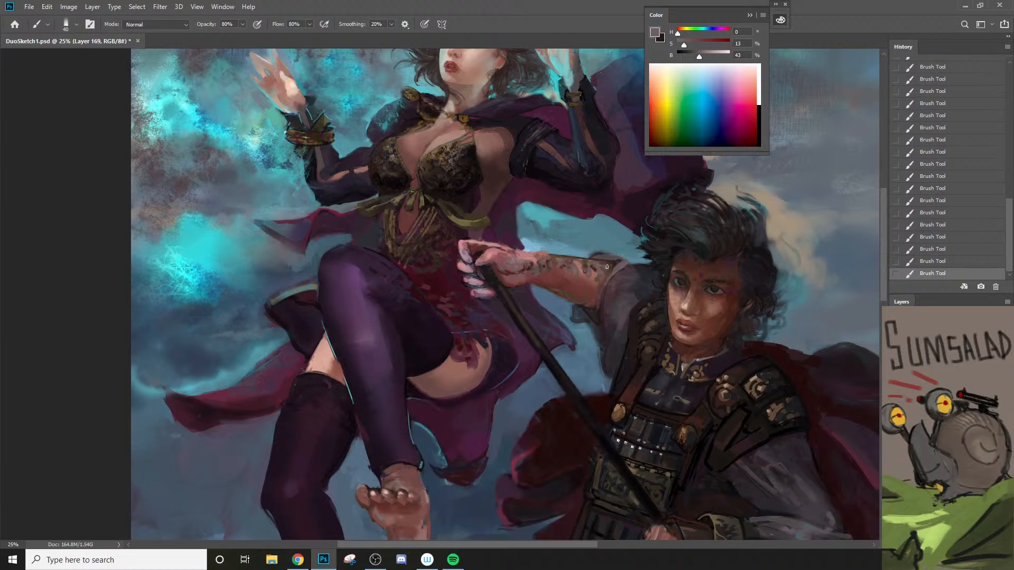
Step: Sample dark browns around the warrior's brow and paint the shadow between the eyebrows, reducing the brush from 20 to 10 px
key(z)
alt+click(587, 301)
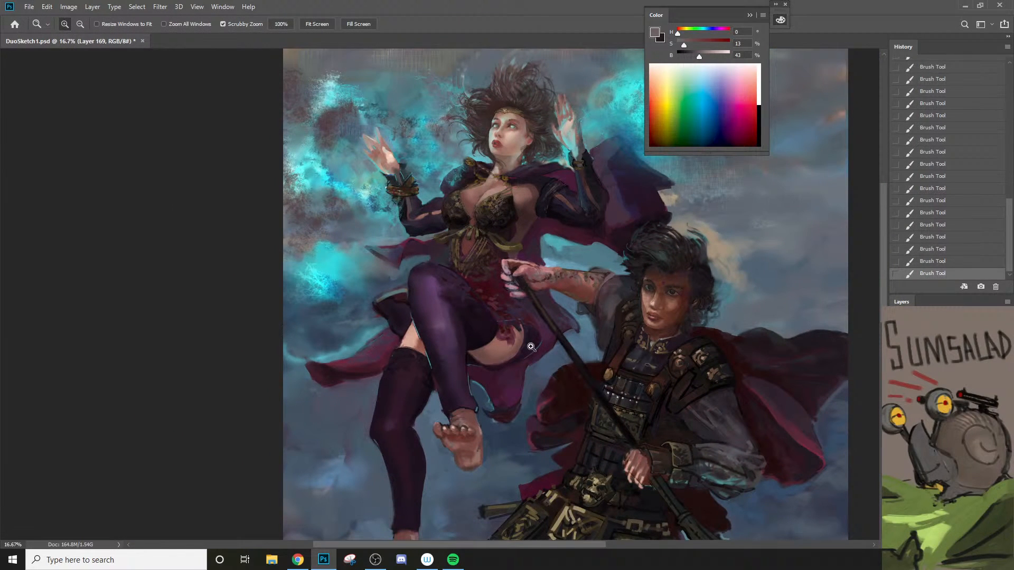
click(685, 311)
click(671, 306)
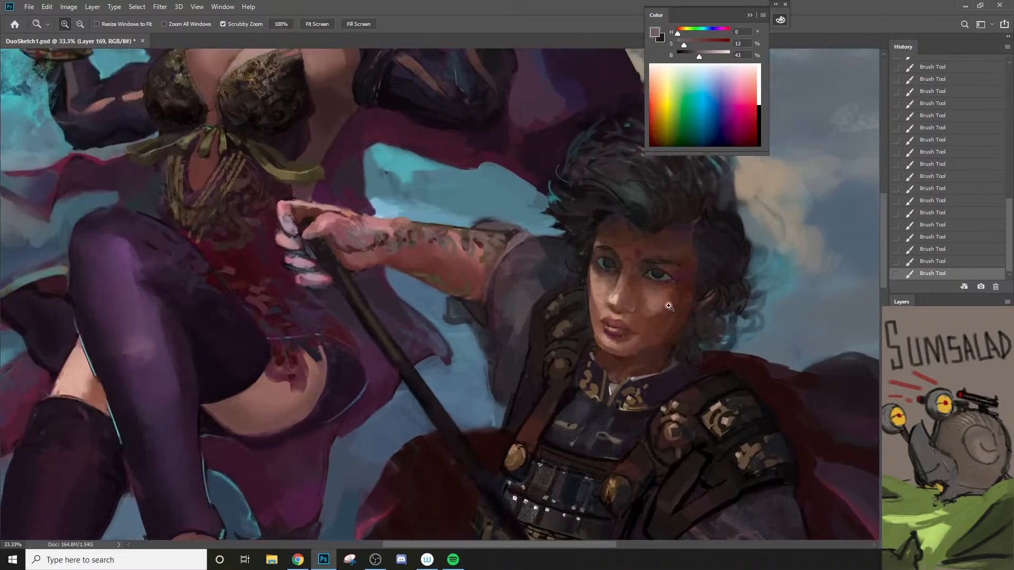
click(669, 307)
key(b)
alt+click(624, 280)
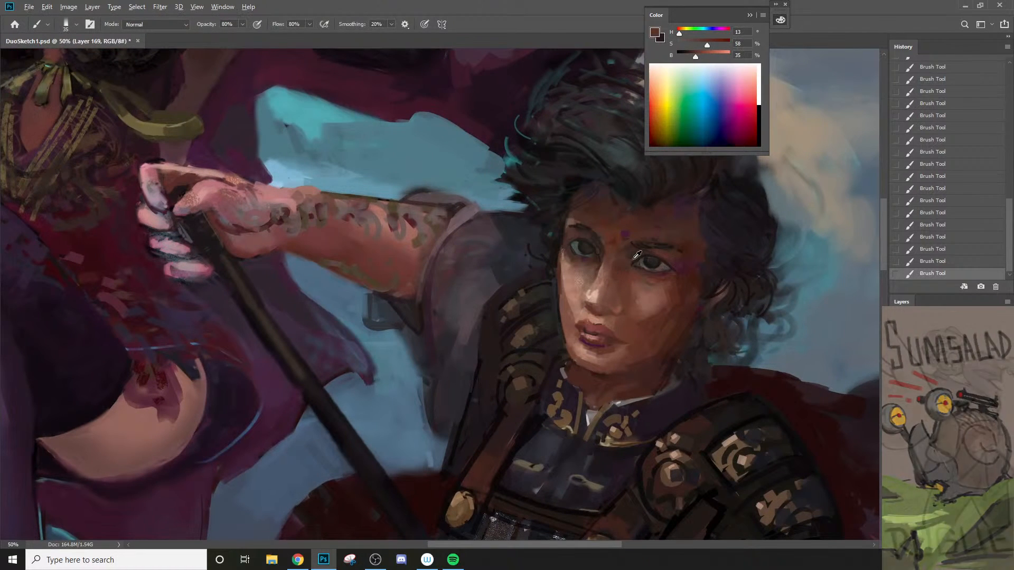
alt+click(627, 248)
key(bracketleft)
key(bracketleft)
key(bracketleft)
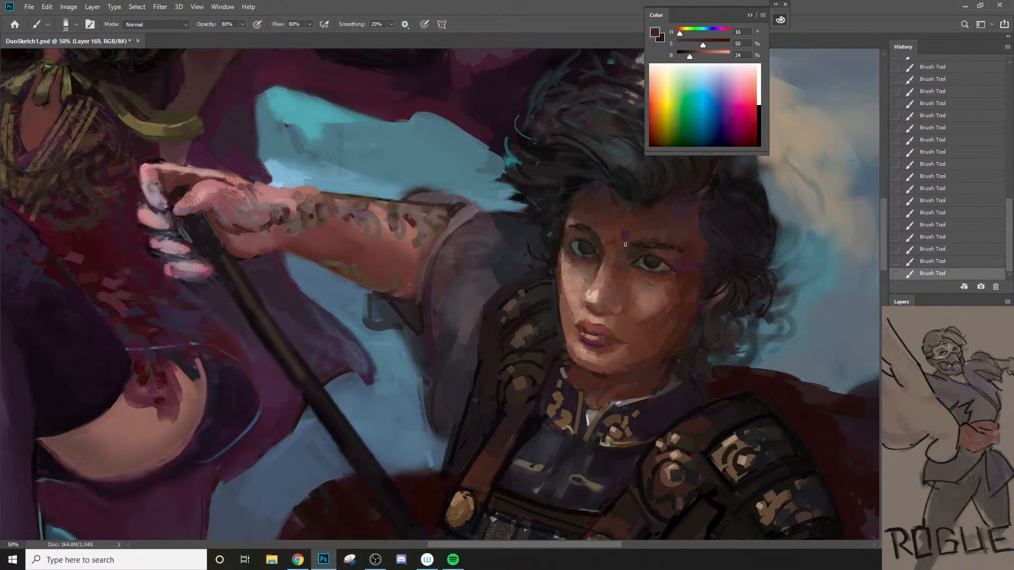
alt+click(632, 250)
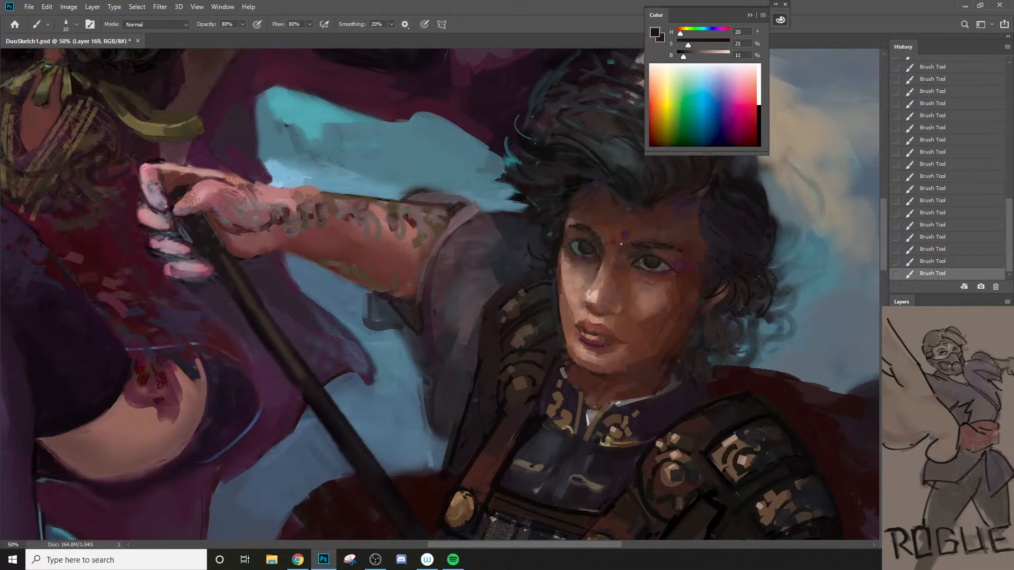
Step: Undo and redo the last strokes between the warrior's eyebrows to compare the face with and without them
key(ctrl+z)
key(ctrl+z)
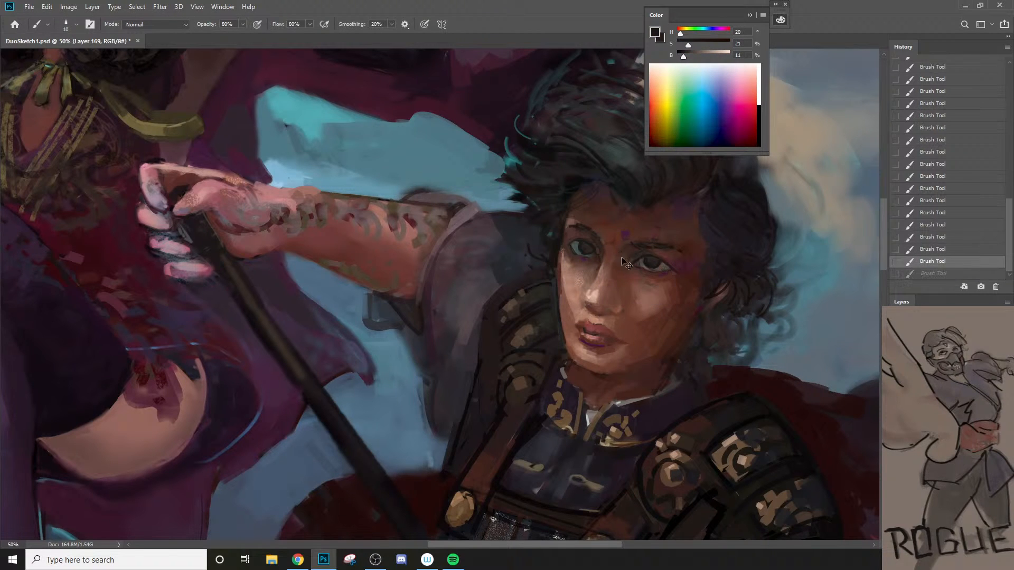
key(ctrl+shift+z)
key(ctrl+shift+z)
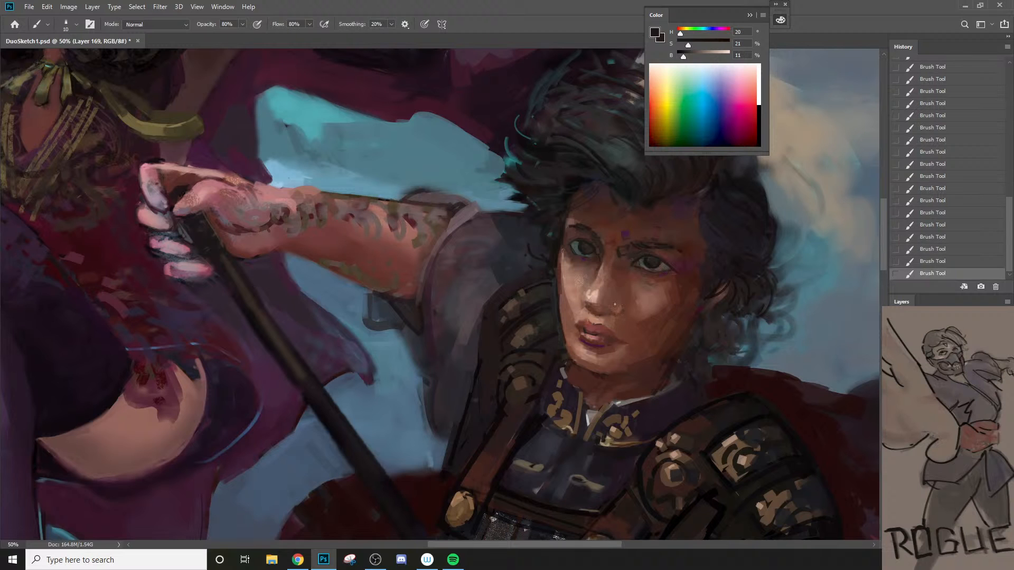
Step: Sample reddish browns from the warrior's forehead and blend the inner brow into the nose bridge with a small brush
alt+click(629, 256)
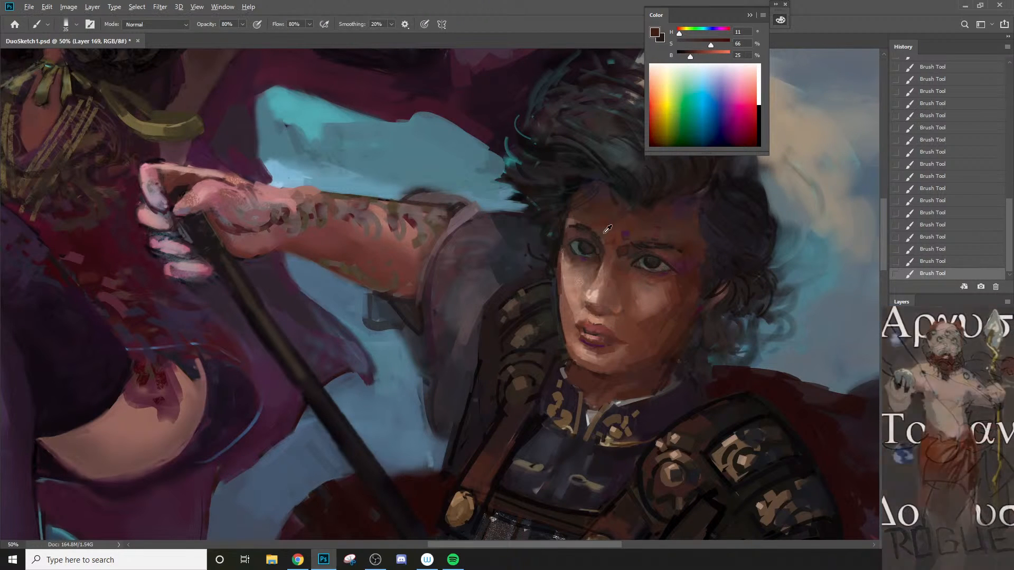
alt+click(627, 257)
key(z)
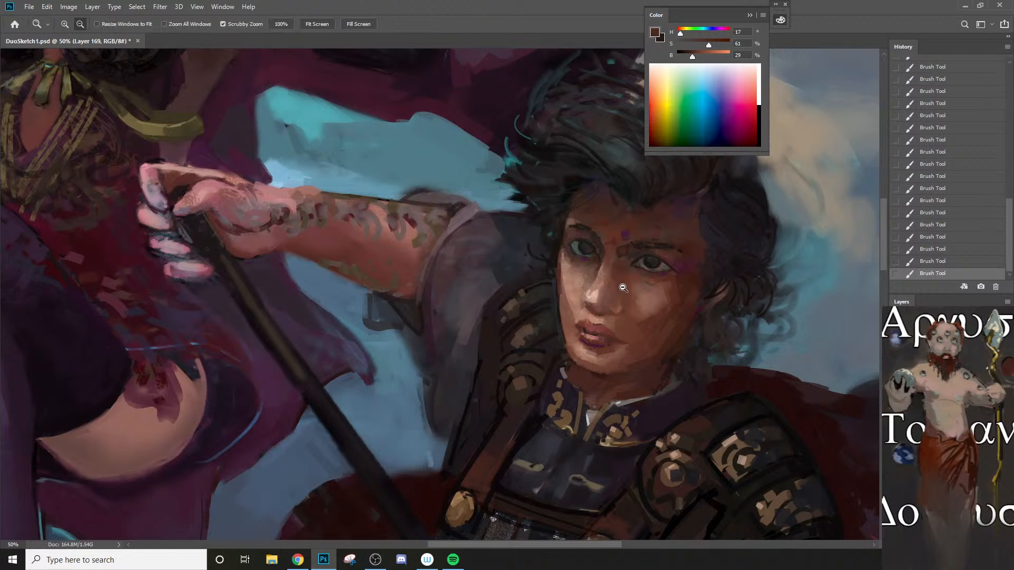
alt+click(633, 258)
drag(650, 283, 723, 285)
alt+click(593, 256)
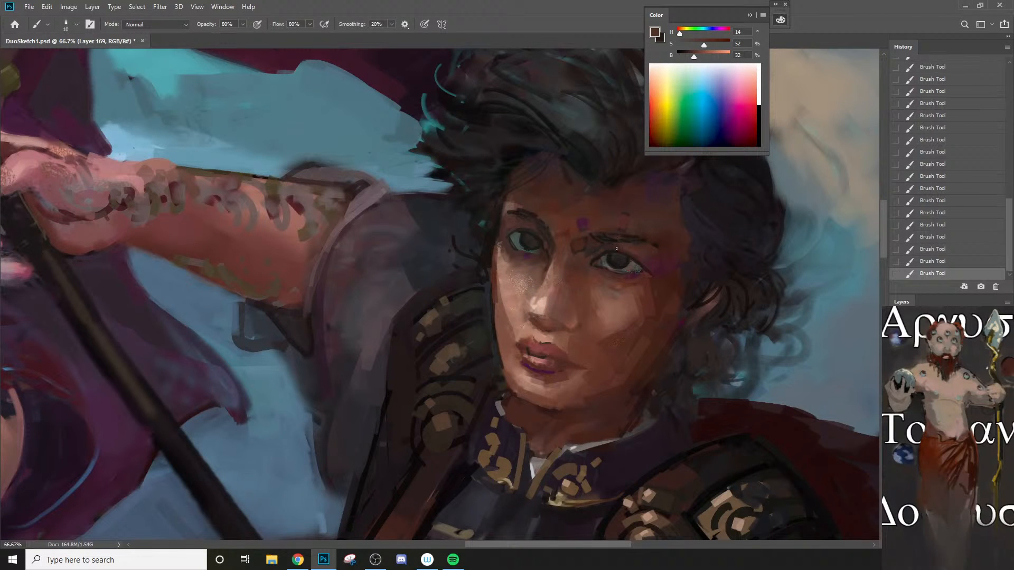
Step: Sample a dark red from the sorceress's dress and clean up the outer edge of the warrior's gripping fingers with a 15 px brush
drag(617, 249, 509, 405)
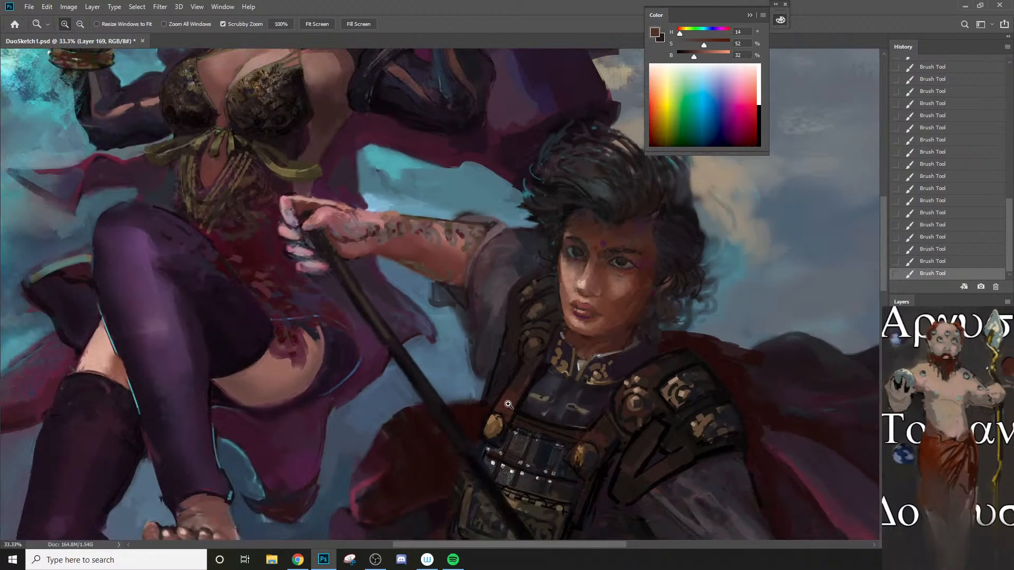
drag(535, 355, 631, 358)
click(378, 247)
alt+click(378, 252)
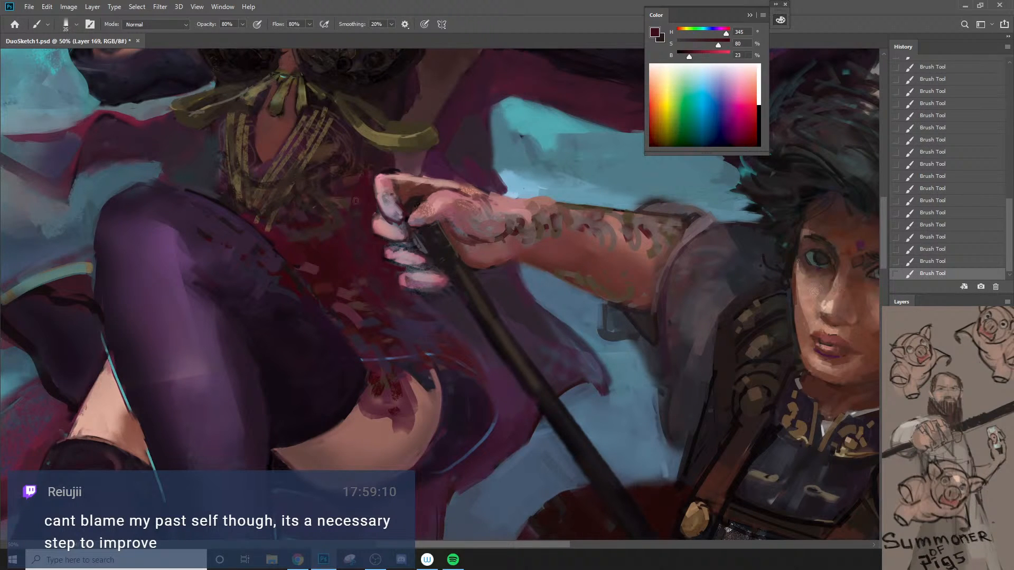
Step: Touch up the side of the warrior's index finger with small strokes, undo the last two and sample a light pink
key([)
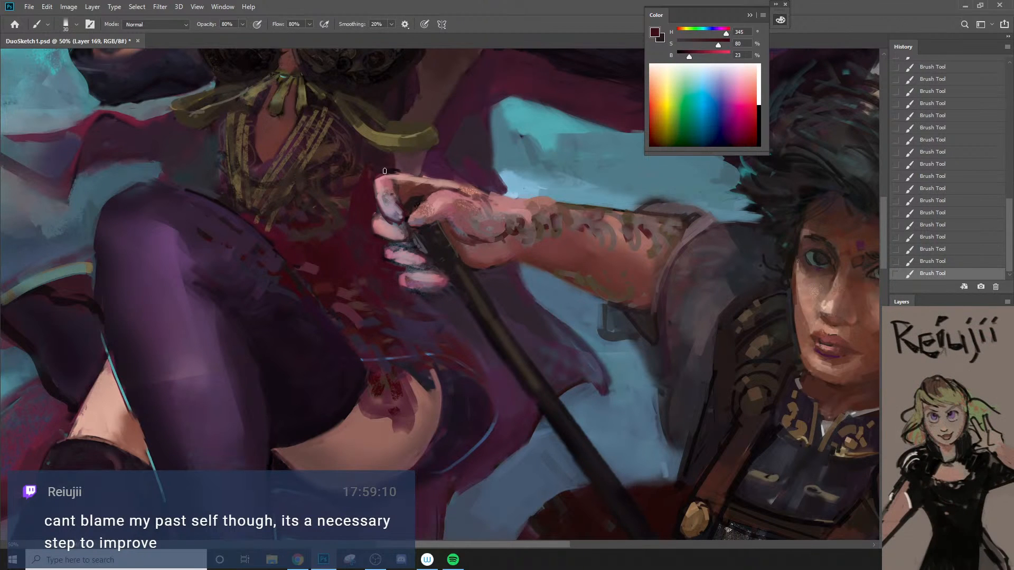
alt+click(404, 186)
key(])
drag(385, 180, 390, 204)
alt+click(392, 208)
alt+click(381, 185)
key(ctrl+z)
key(ctrl+z)
alt+click(397, 237)
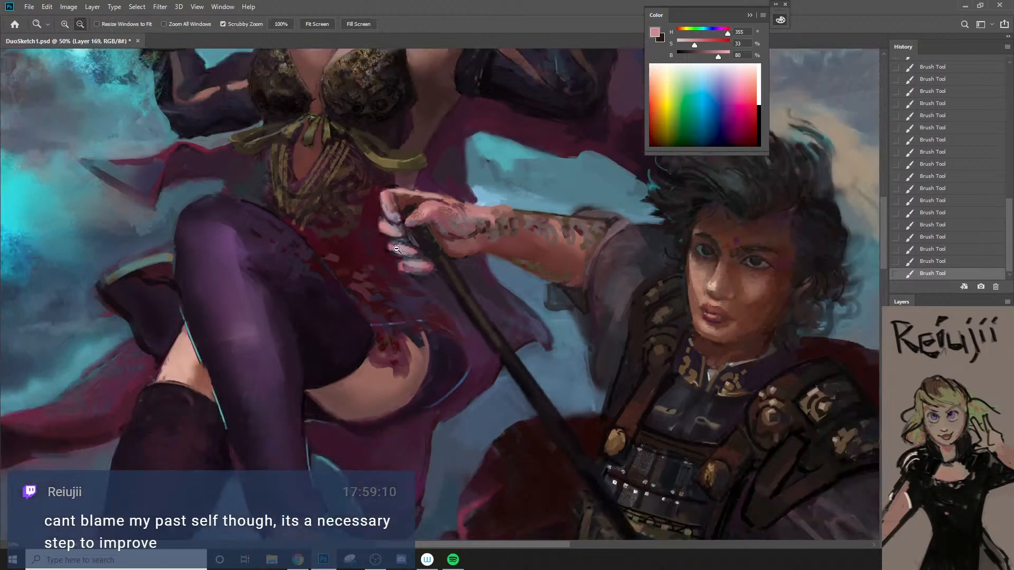
Step: Sample dark reds from the sorceress's dress and paint over the blue line along the skirt hem above her thigh
alt+click(397, 249)
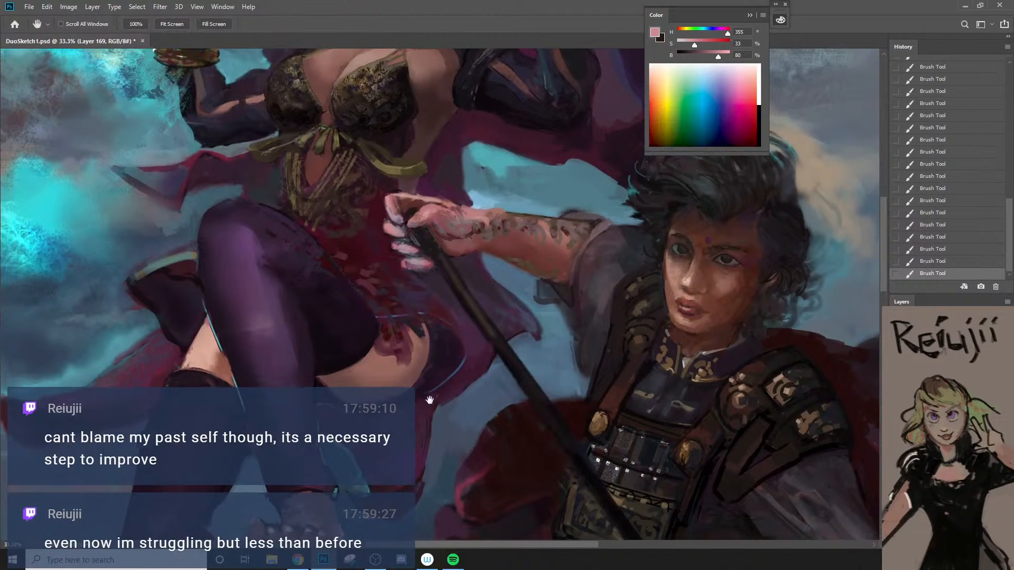
drag(390, 300, 485, 296)
ctrl+click(493, 312)
alt+click(468, 317)
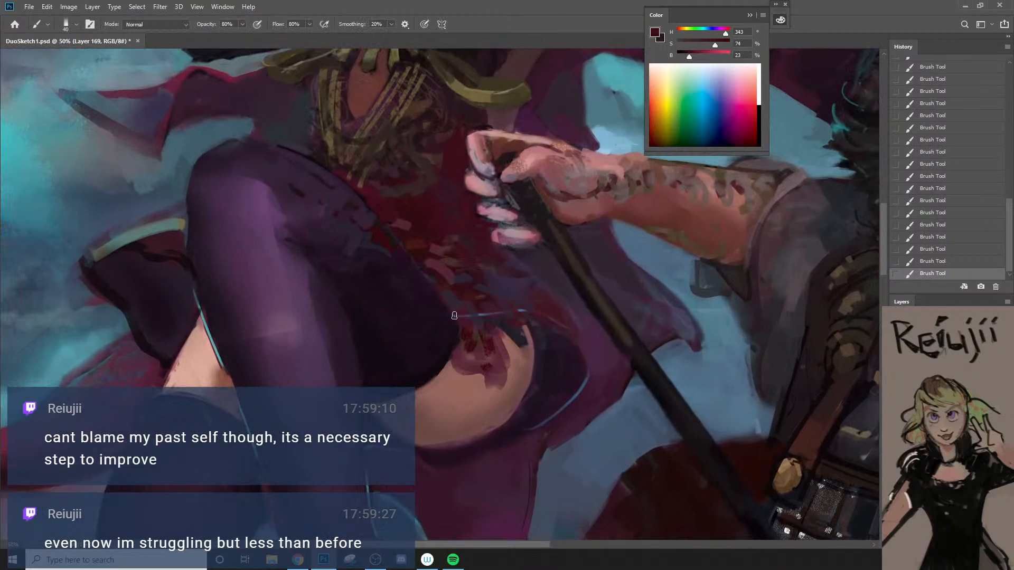
alt+click(476, 312)
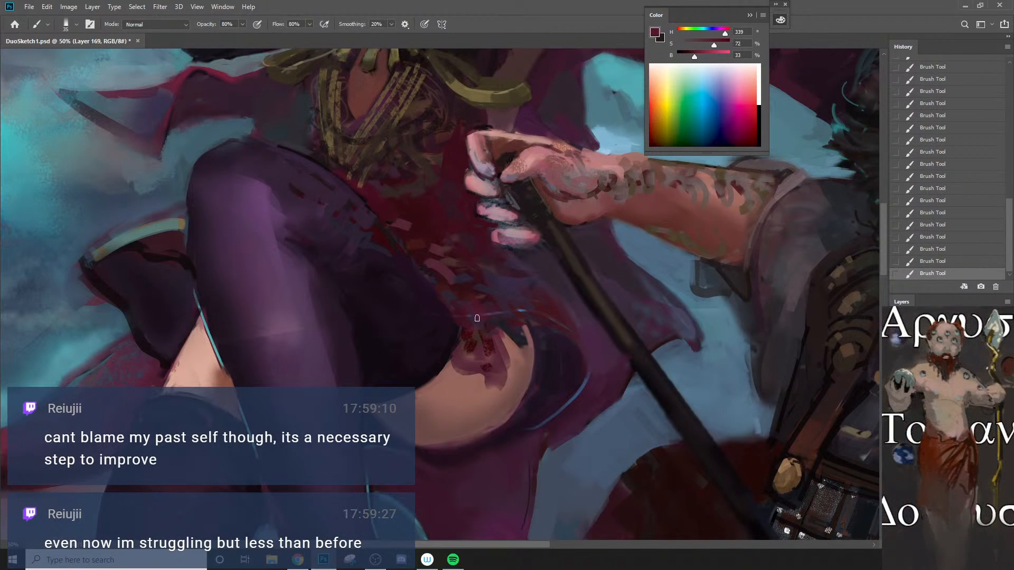
Step: Paint brown ornamental strokes across the sorceress's lower skirt with a 30 px brush and redefine the hem in dark red at 40 px
alt+click(476, 333)
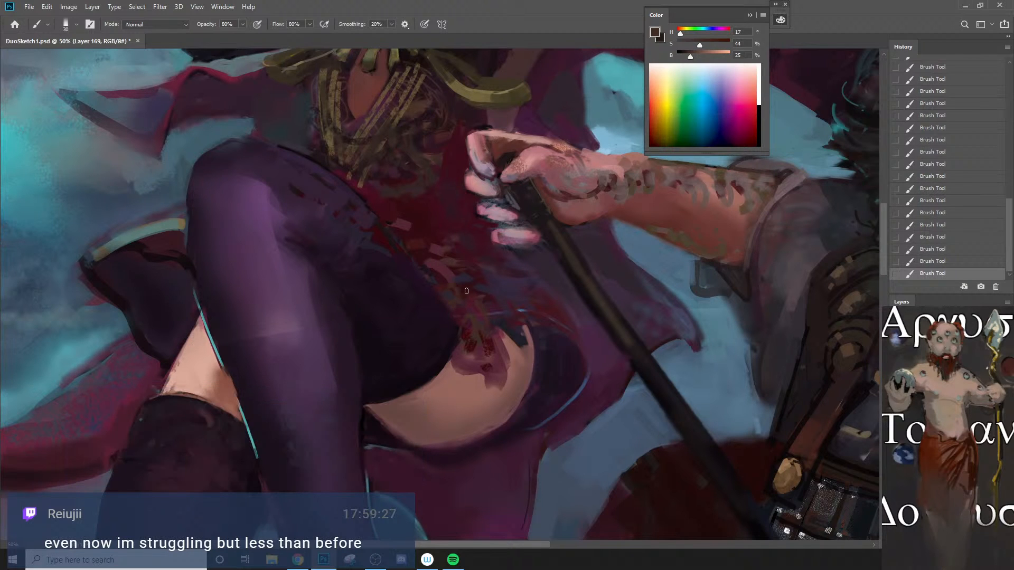
drag(424, 267, 448, 282)
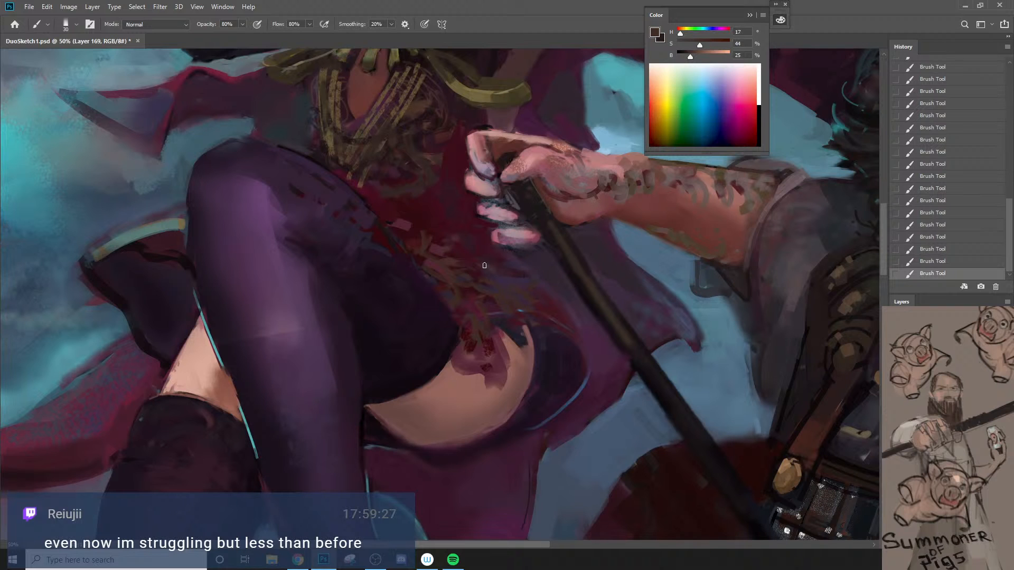
drag(505, 319, 493, 301)
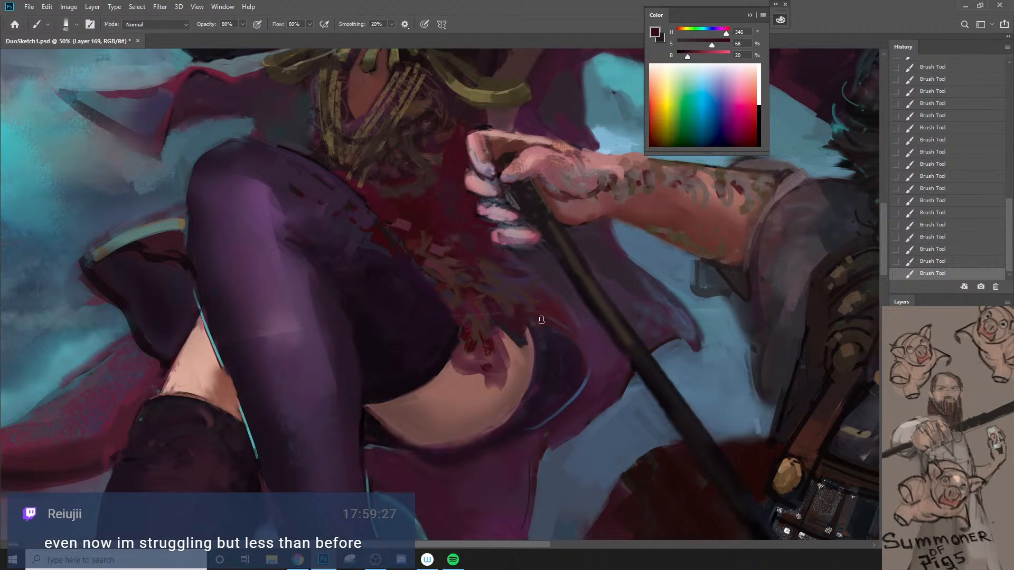
key(bracketleft)
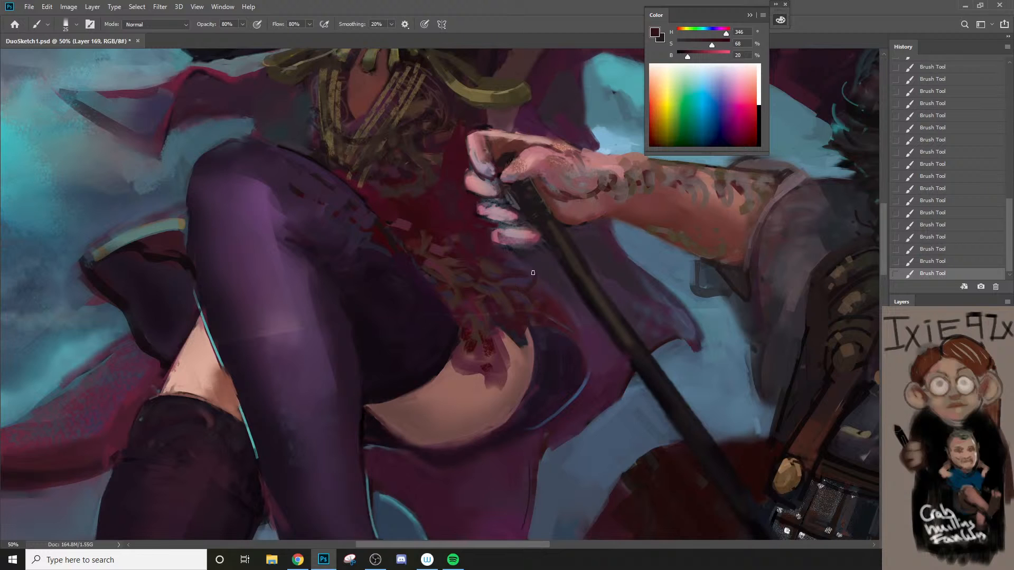
Step: Sample olive from the sorceress's waist trim, choose the 100 px soft-edged sampled brush and lasso the vertical trim strip below the bow
drag(533, 273, 459, 400)
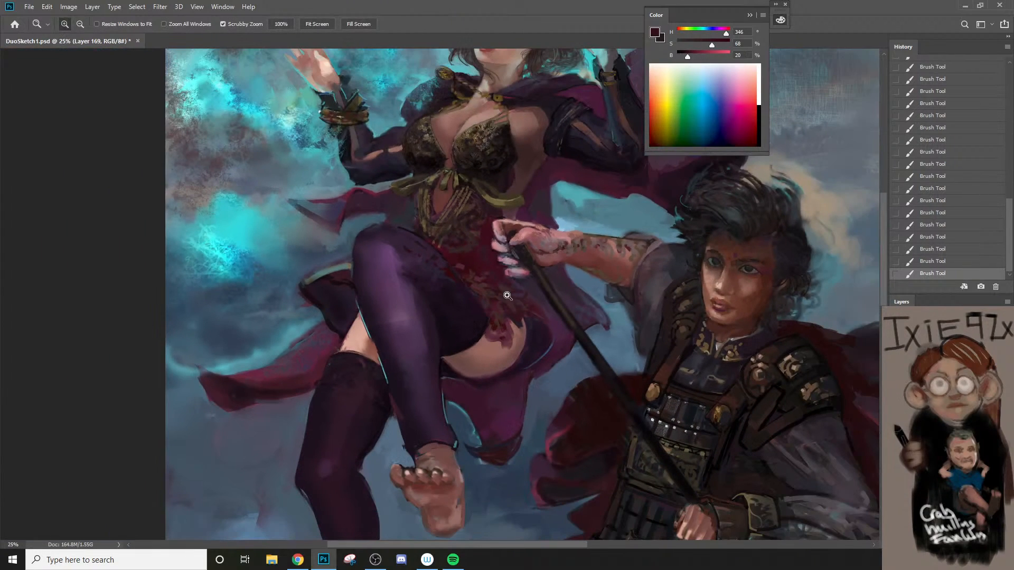
click(438, 191)
drag(446, 208, 468, 287)
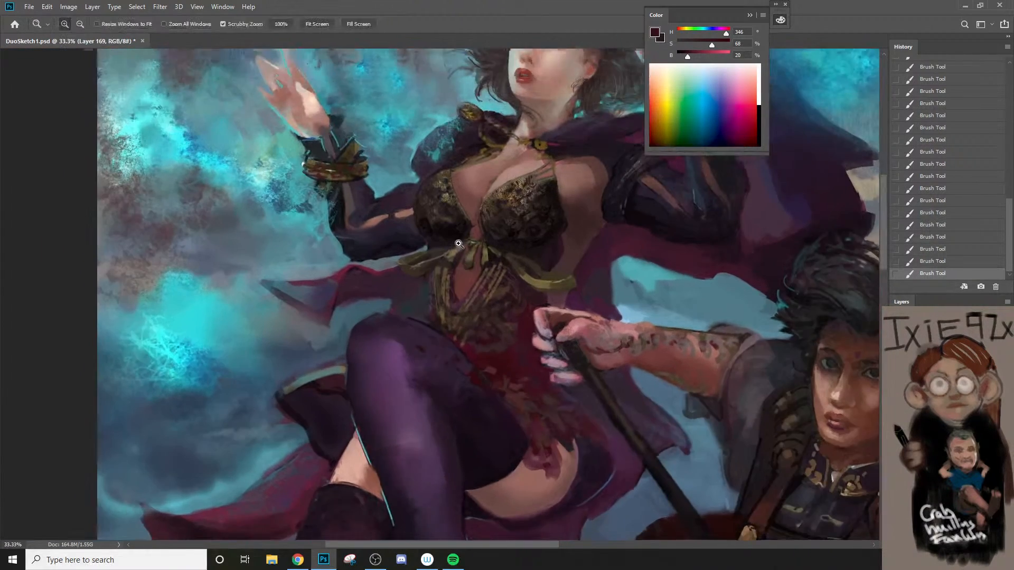
click(458, 243)
alt+click(480, 267)
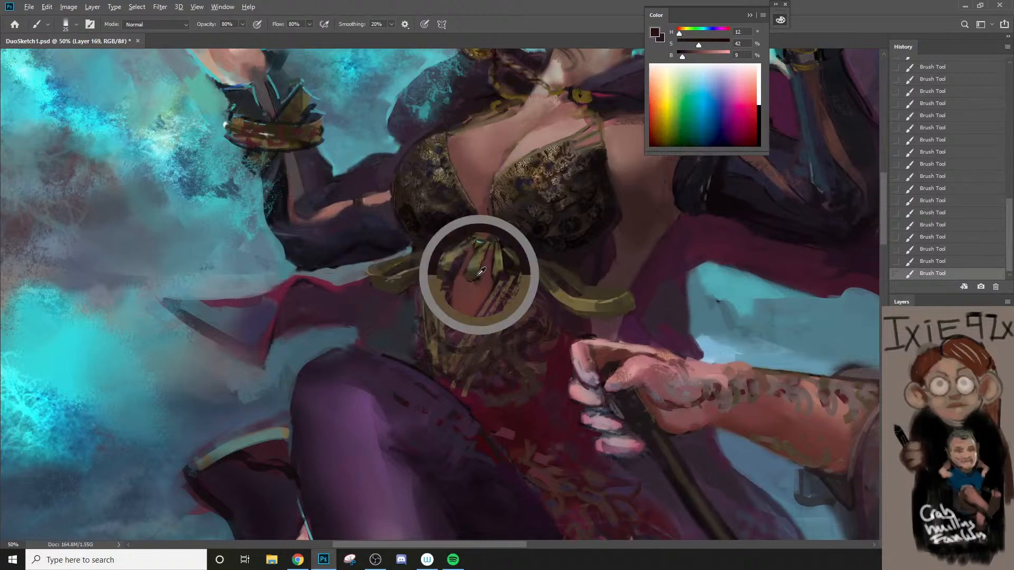
alt+click(440, 288)
right_click(444, 297)
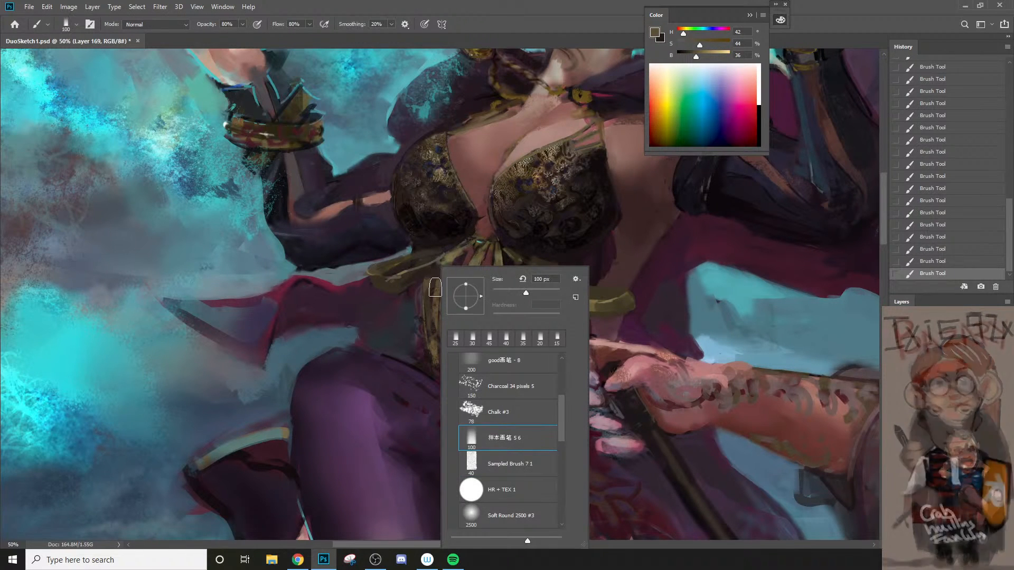
key(l)
mouse_move(436, 272)
mouse_down()
mouse_move(436, 382)
mouse_move(428, 334)
mouse_move(447, 386)
mouse_move(444, 269)
mouse_up()
key(ctrl+d)
key(b)
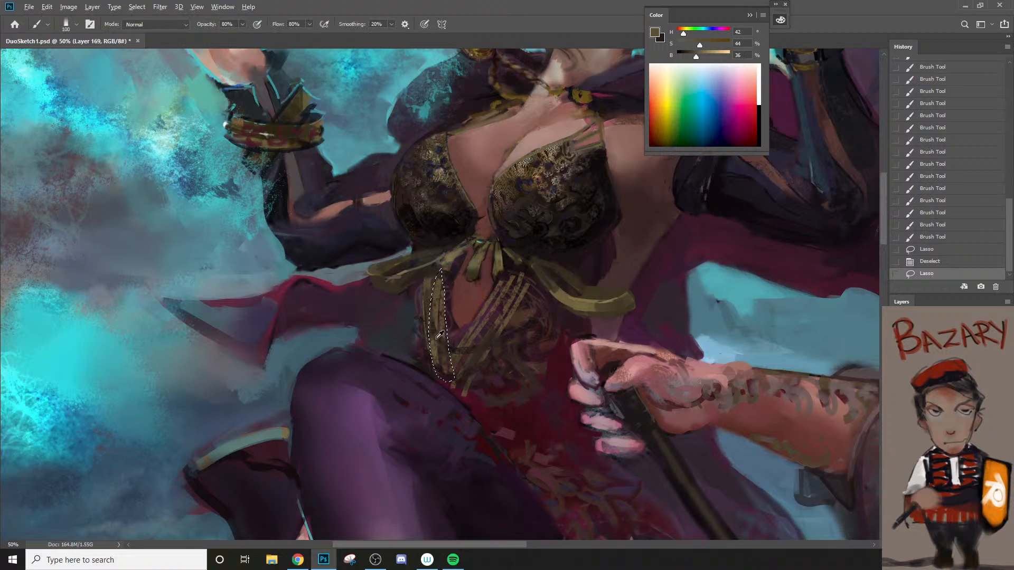
Step: Raise the olive's brightness to 50% and fill the selected vertical trim strip, undoing one stroke and adjusting the brush size
alt+click(435, 344)
drag(697, 56, 703, 56)
mouse_move(438, 281)
mouse_down()
mouse_move(431, 354)
mouse_move(443, 396)
mouse_move(428, 297)
mouse_move(448, 246)
mouse_move(453, 277)
mouse_move(432, 343)
mouse_move(429, 309)
mouse_move(434, 287)
mouse_move(439, 378)
mouse_move(453, 402)
mouse_up()
key(])
key(])
key(])
key(ctrl+z)
key([)
key([)
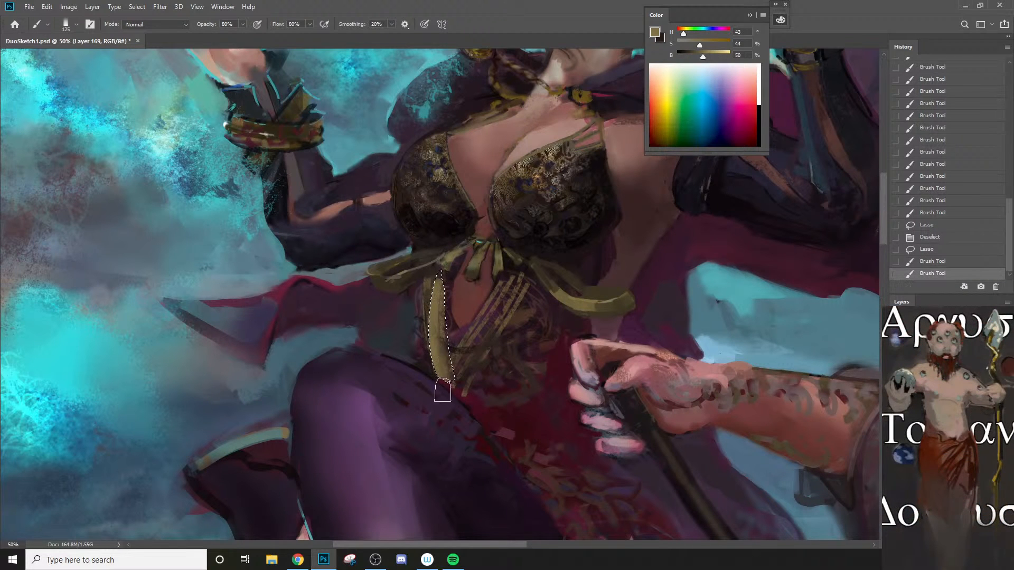
Step: Shade the vertical trim strip in near-black, redoing the first 125 px pass with brushes down to 70 px, and clear the selection
alt+click(478, 289)
drag(432, 291, 455, 399)
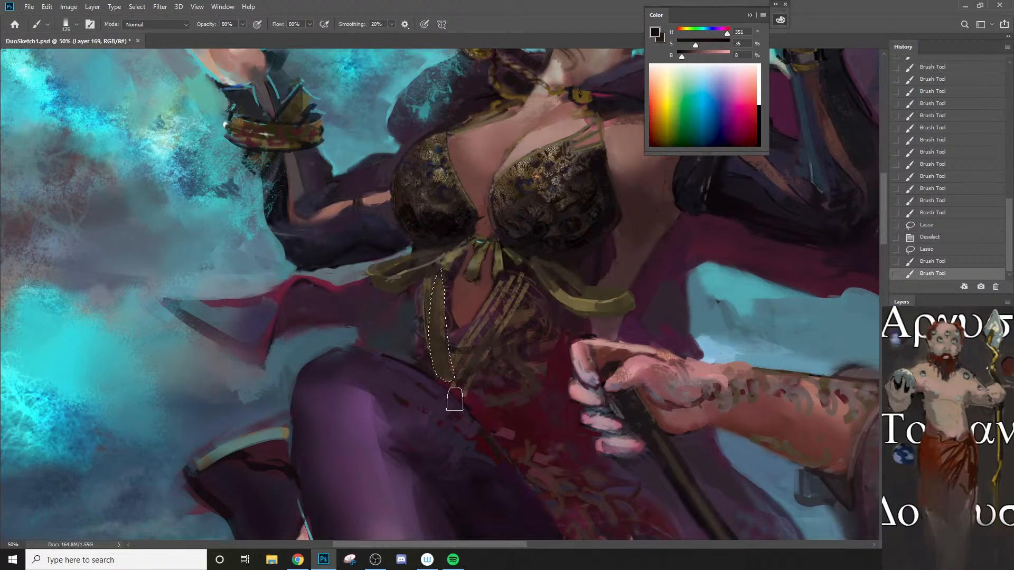
key(ctrl+z)
key([)
key([)
mouse_move(433, 292)
mouse_down()
mouse_move(440, 371)
mouse_move(454, 403)
mouse_up()
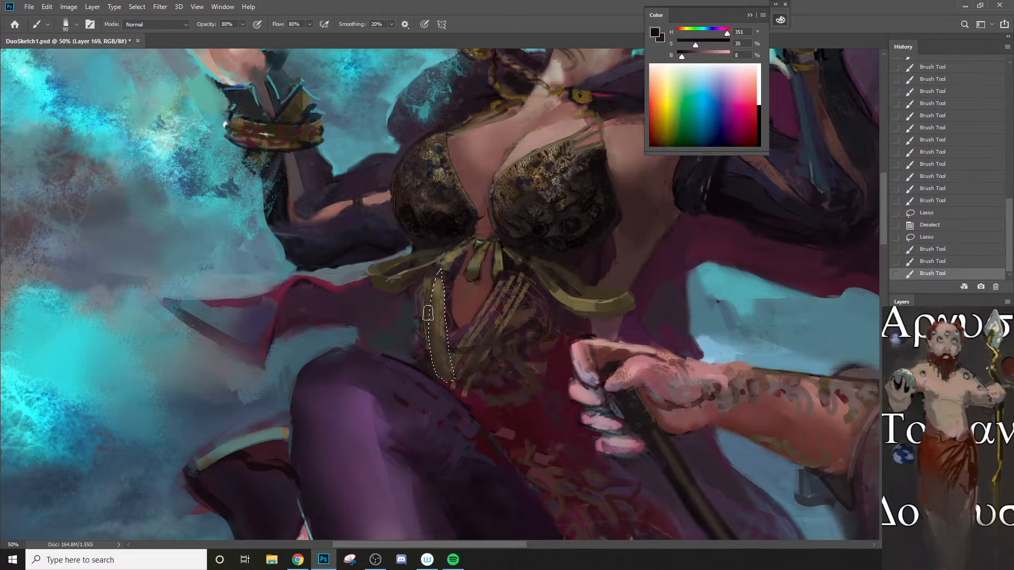
key([)
key([)
mouse_move(430, 289)
mouse_down()
mouse_move(431, 369)
mouse_move(453, 402)
mouse_up()
mouse_move(431, 287)
mouse_down()
mouse_move(429, 365)
mouse_move(451, 402)
mouse_up()
key(ctrl+d)
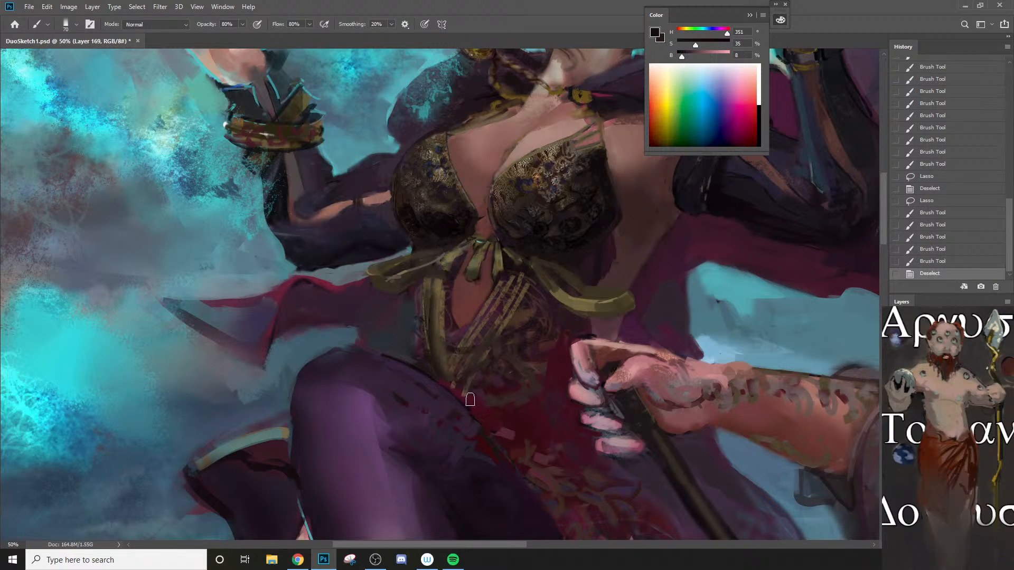
Step: Restore the strip's selection and texture it in sampled dark olive brown with the Charcoal 34 pixels brush at 100 px
key(ctrl+plus)
key(ctrl+z)
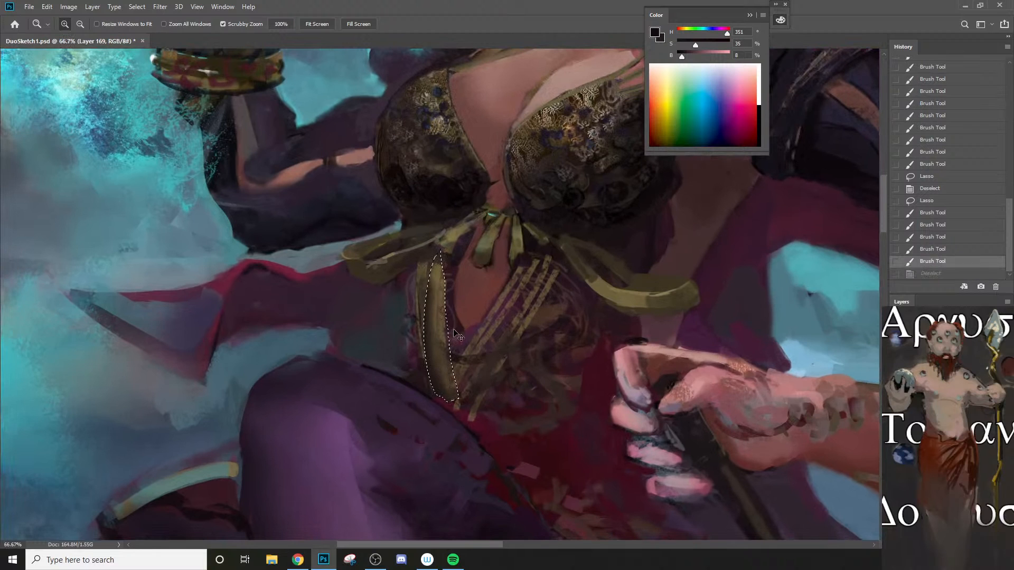
right_click(443, 343)
click(497, 414)
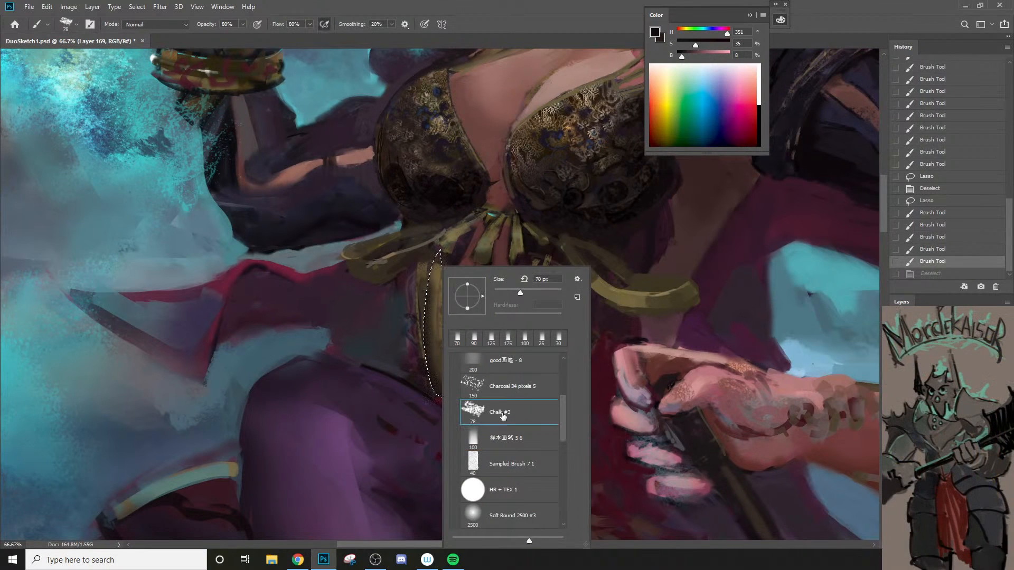
click(509, 386)
alt+click(442, 352)
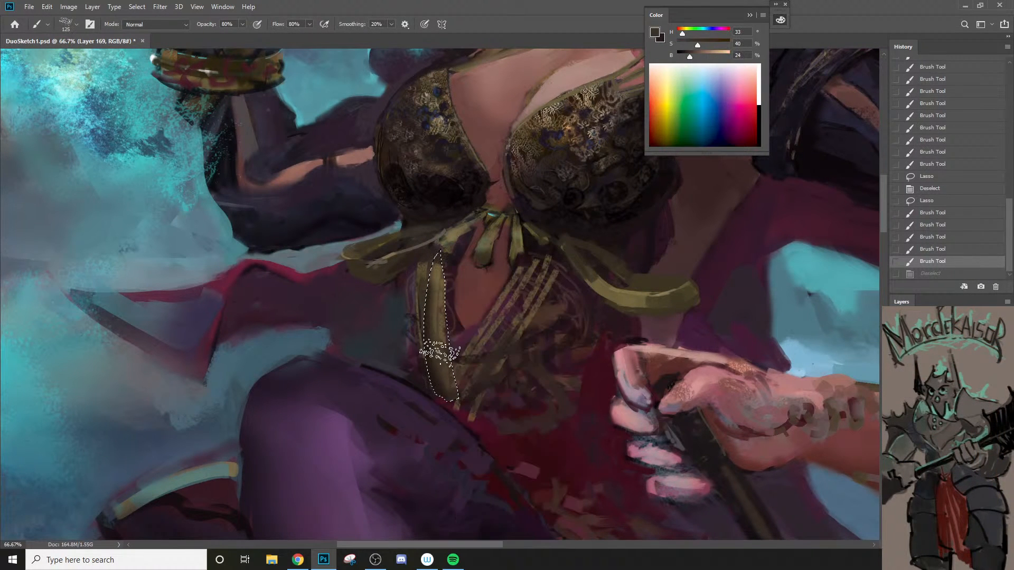
key(bracketleft)
key(bracketleft)
key(bracketleft)
key(bracketright)
drag(451, 344, 443, 329)
mouse_move(445, 331)
mouse_down()
mouse_move(439, 318)
mouse_move(450, 329)
mouse_up()
drag(456, 331, 458, 294)
drag(453, 288, 452, 262)
drag(451, 267, 447, 256)
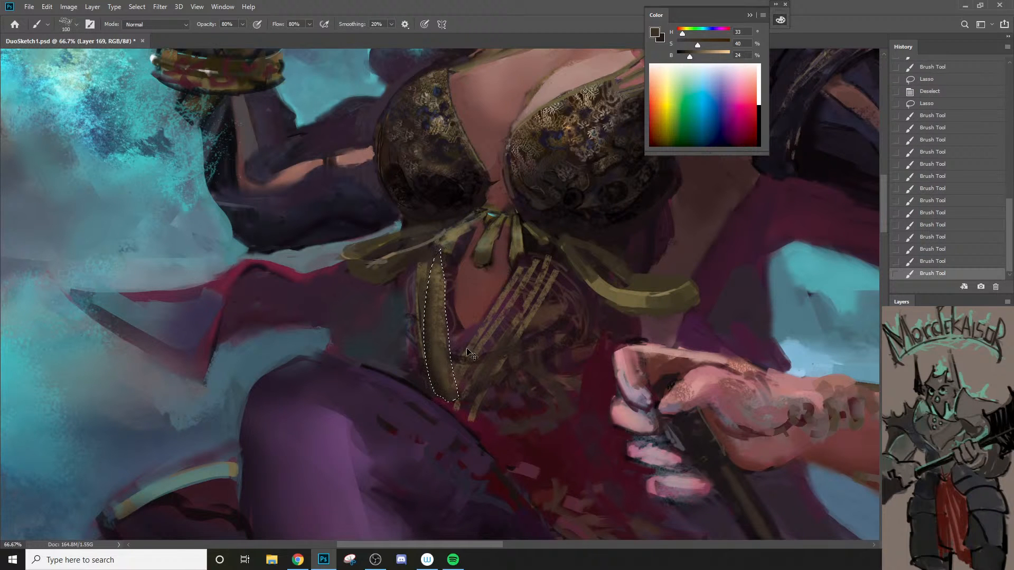
key(ctrl+d)
Step: Sample a dark purple beside the vertical trim strip and touch up its upper edges, reducing the charcoal brush to 10 px
scroll(418, 362, up, 1)
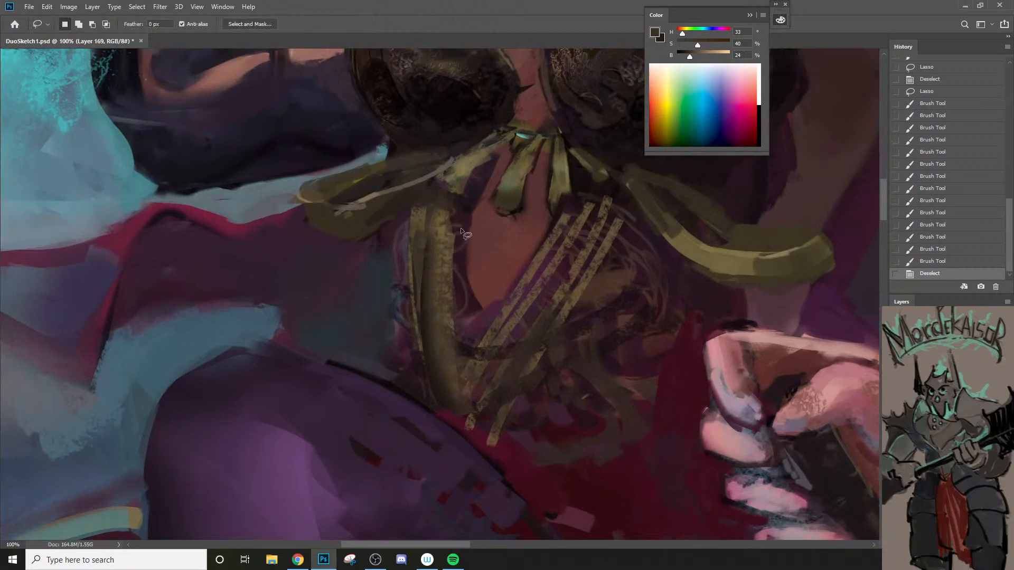
alt+click(465, 203)
key(bracketleft)
key(bracketleft)
key(bracketleft)
key(bracketleft)
key(bracketleft)
key(bracketleft)
key(bracketleft)
key(bracketleft)
drag(439, 200, 425, 273)
key(bracketleft)
drag(451, 234, 452, 265)
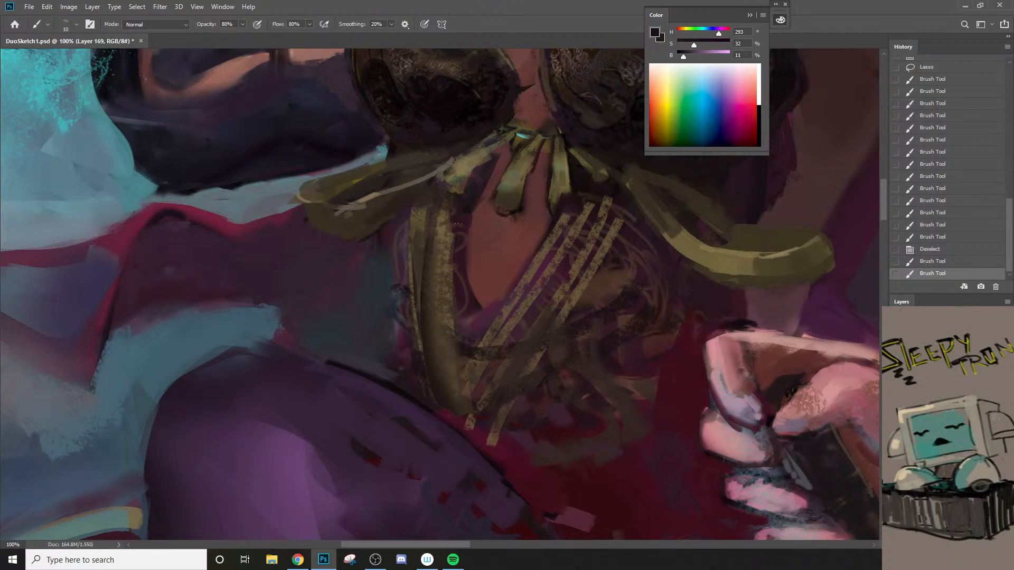
Step: Blend the upper end and outer side of the vertical trim strip with dark browns using a slightly larger charcoal brush
alt+click(450, 213)
key(bracketright)
key(bracketright)
drag(452, 216, 455, 232)
drag(459, 205, 458, 213)
alt+click(452, 195)
drag(460, 205, 456, 206)
mouse_move(442, 240)
mouse_down()
mouse_move(436, 203)
mouse_move(437, 236)
mouse_up()
drag(435, 209, 433, 238)
mouse_move(432, 212)
mouse_down()
mouse_move(431, 254)
mouse_move(424, 229)
mouse_move(416, 230)
mouse_move(416, 264)
mouse_up()
drag(416, 253, 428, 319)
Step: Refine the outer edge of the vertical trim strip in dark olive brown with a 15 px charcoal brush
key(z)
drag(442, 296, 405, 334)
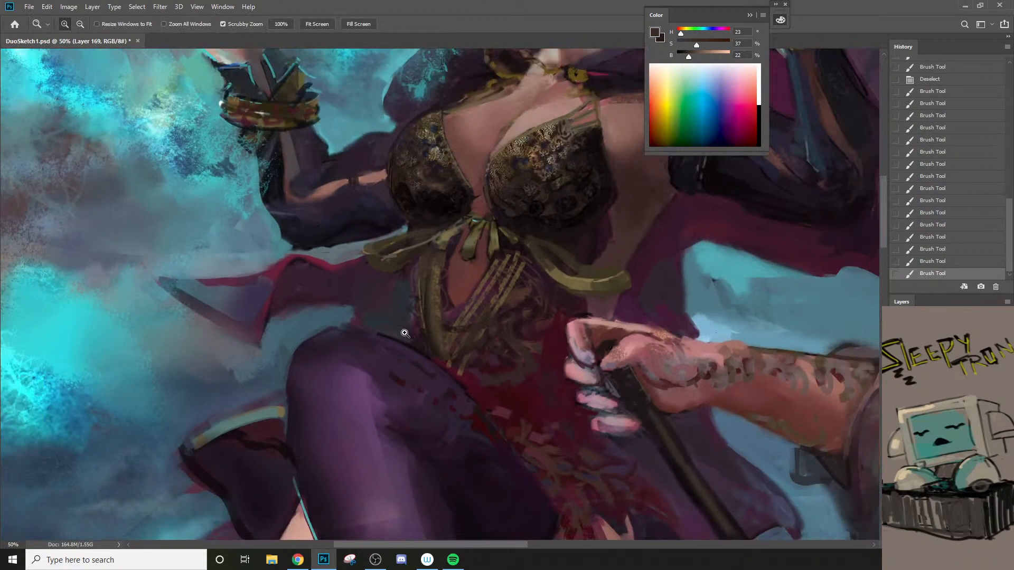
mouse_move(411, 238)
mouse_down()
mouse_move(421, 244)
mouse_move(420, 305)
mouse_up()
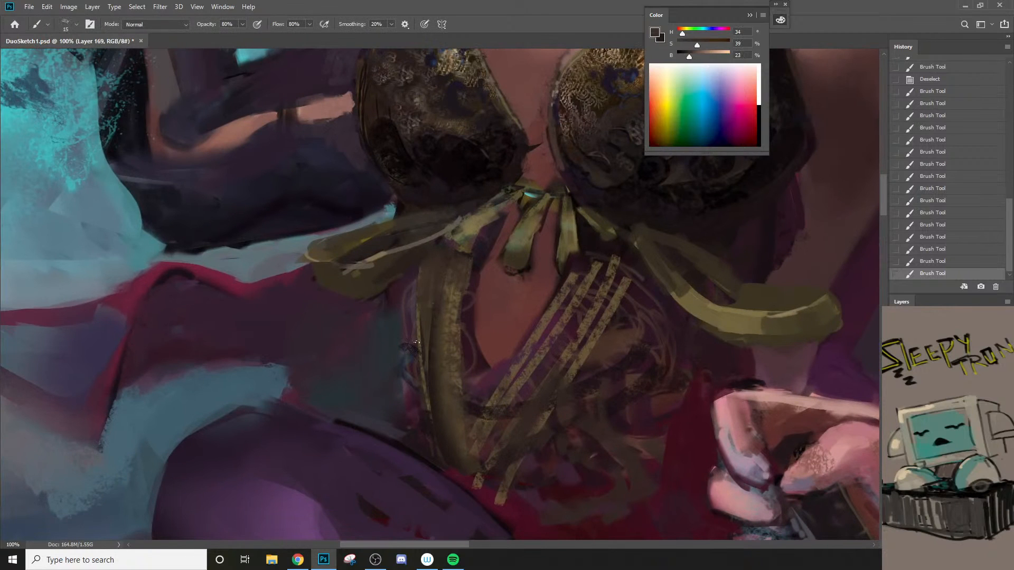
drag(417, 343, 420, 364)
drag(421, 280, 421, 327)
alt+click(442, 390)
key(z)
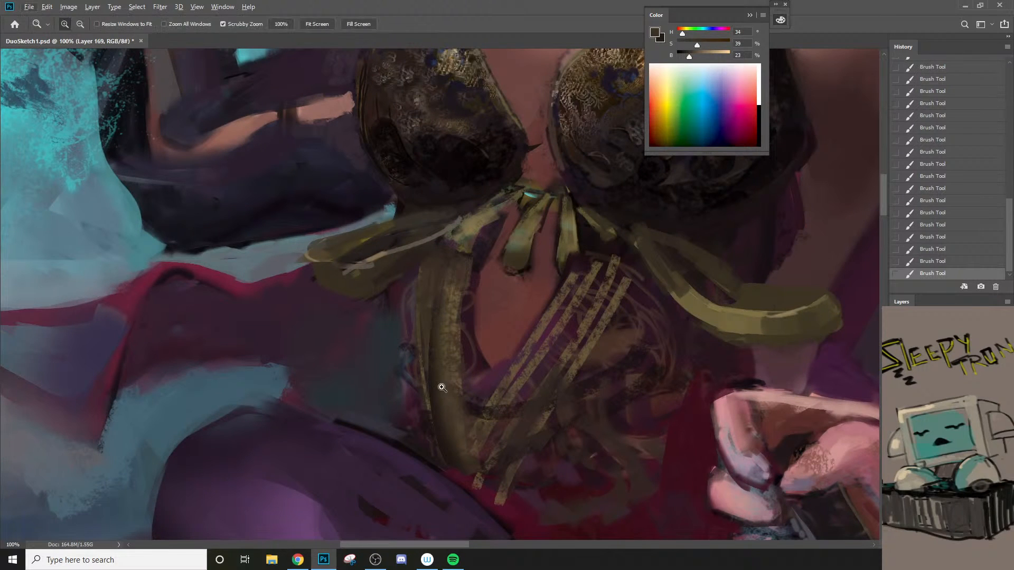
alt+click(442, 388)
alt+click(441, 389)
click(465, 371)
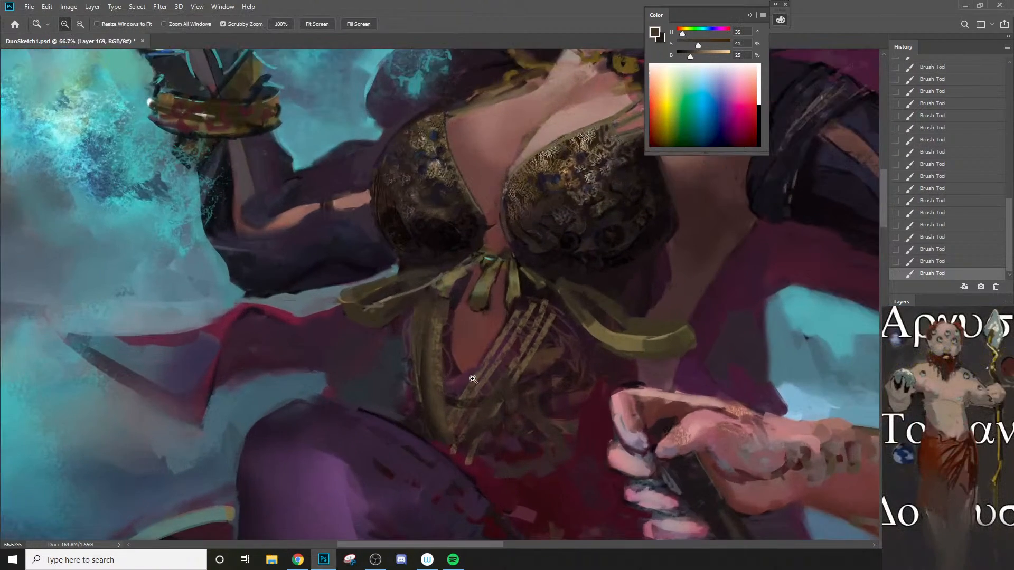
Step: Lasso the outermost diagonal trim strip below the bow and block it in with sampled dark browns using the charcoal brush
key(l)
mouse_move(487, 436)
mouse_down()
mouse_move(554, 308)
mouse_move(485, 400)
mouse_up()
drag(466, 464, 466, 463)
key(b)
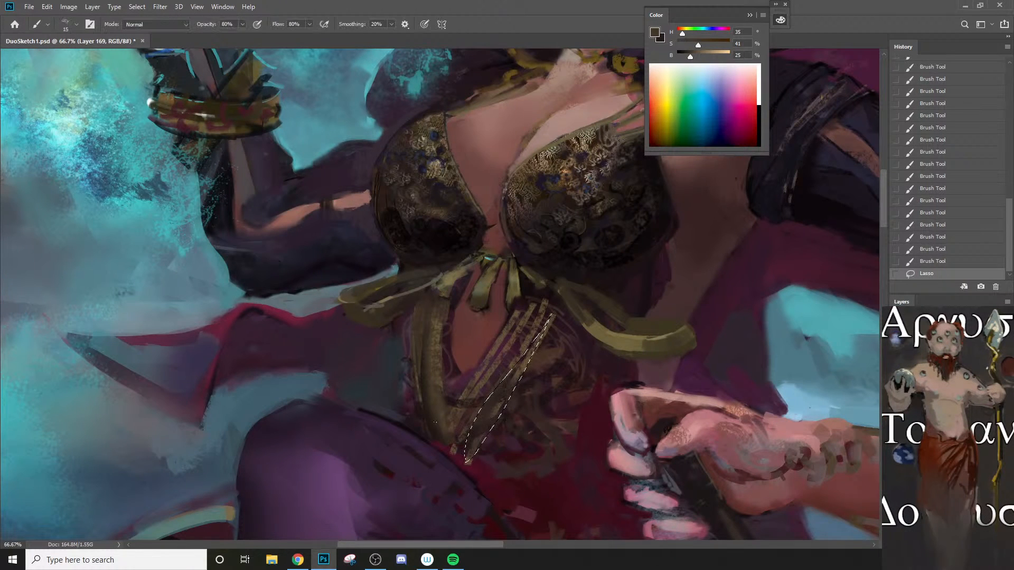
alt+click(437, 428)
drag(527, 366, 566, 286)
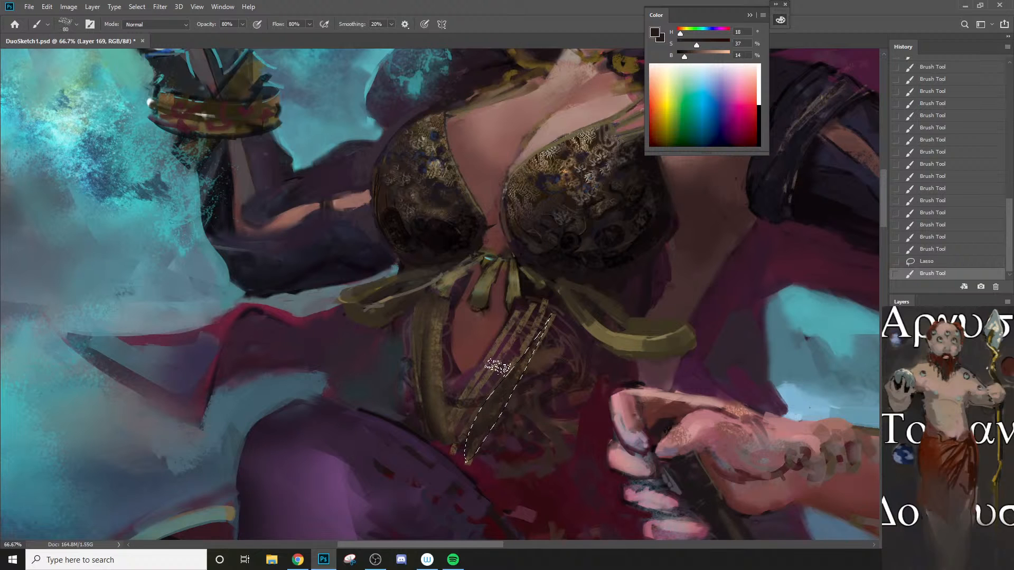
alt+click(438, 412)
key([)
key([)
key([)
drag(537, 337, 476, 440)
drag(472, 449, 477, 434)
Step: Lighten the selected diagonal trim strip with sampled olive, replacing the first pass with smaller strokes down to 25 px
key([)
alt+click(441, 446)
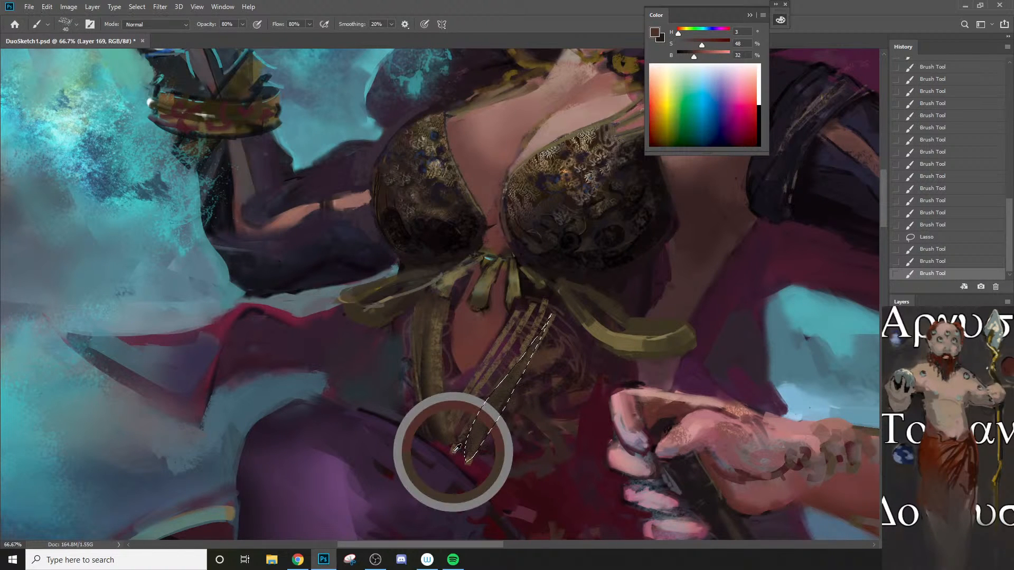
key(])
drag(528, 353, 470, 475)
key(ctrl+z)
key([)
mouse_move(527, 360)
mouse_down()
mouse_move(473, 446)
mouse_move(489, 418)
mouse_up()
key([)
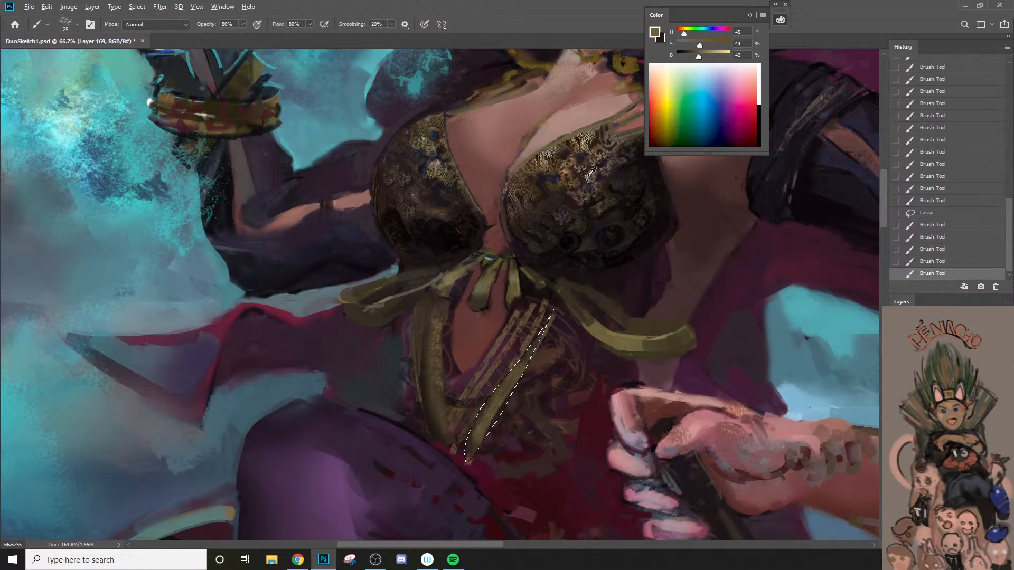
Step: Sample a grey-blue from the bodice, add highlights to the diagonal trim strip with a 20 px brush and clear the selection
alt+click(589, 177)
alt+click(590, 178)
key([)
drag(500, 407, 482, 439)
key(ctrl+z)
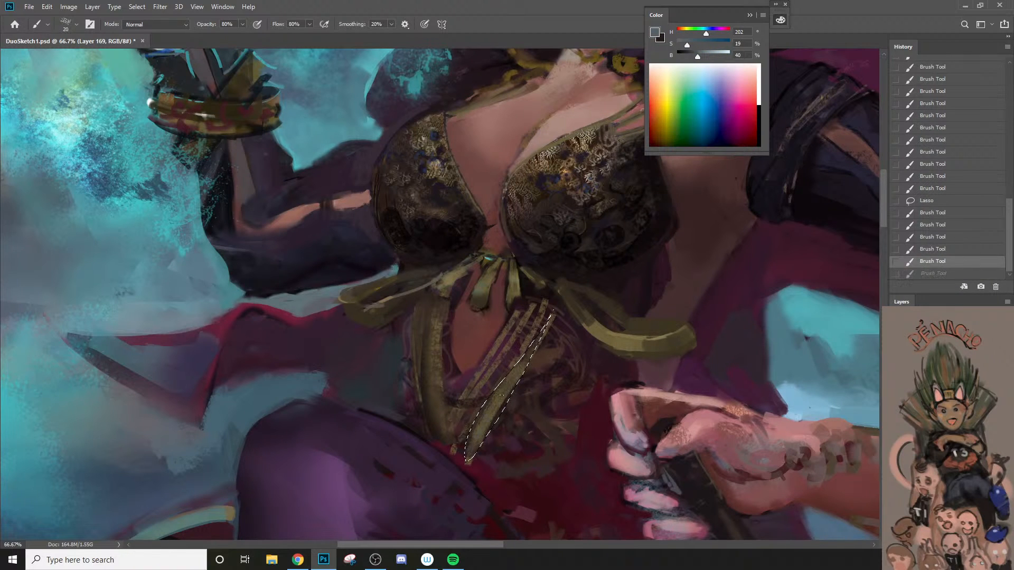
key(ctrl+d)
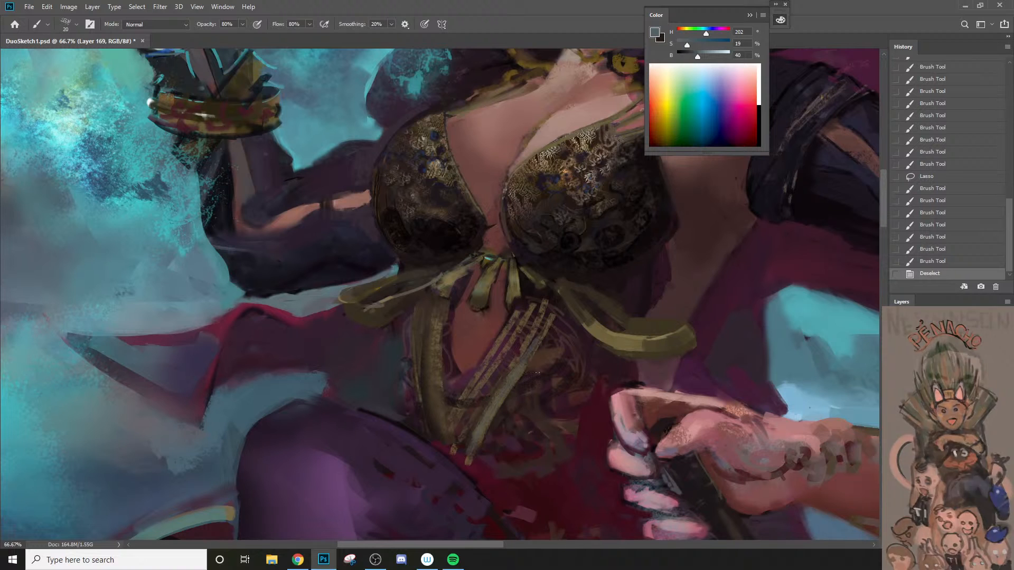
Step: Sample a dark brown and shade the lower ends of the trim strips into the skirt, using brush sizes up to 50 px
scroll(520, 417, down, 1)
key(])
alt+click(458, 427)
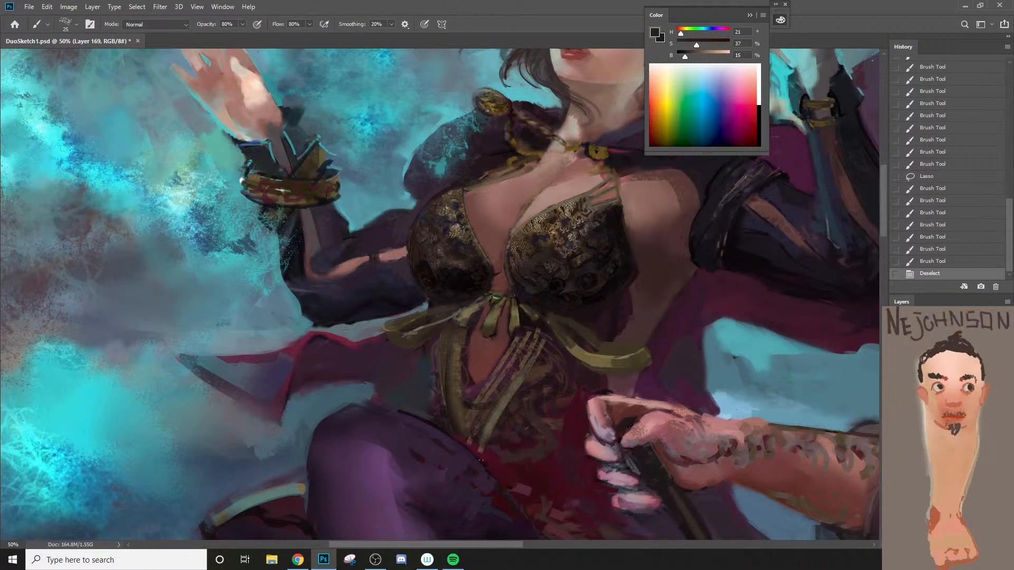
drag(481, 453, 486, 441)
drag(469, 445, 480, 426)
key(])
key(])
key(])
mouse_move(478, 450)
mouse_down()
mouse_move(488, 436)
mouse_move(482, 449)
mouse_up()
mouse_move(492, 446)
mouse_down()
mouse_move(502, 430)
mouse_move(482, 451)
mouse_move(501, 440)
mouse_move(485, 450)
mouse_move(505, 450)
mouse_up()
key(])
key(])
key(])
drag(487, 446, 493, 432)
drag(486, 440, 494, 416)
key([)
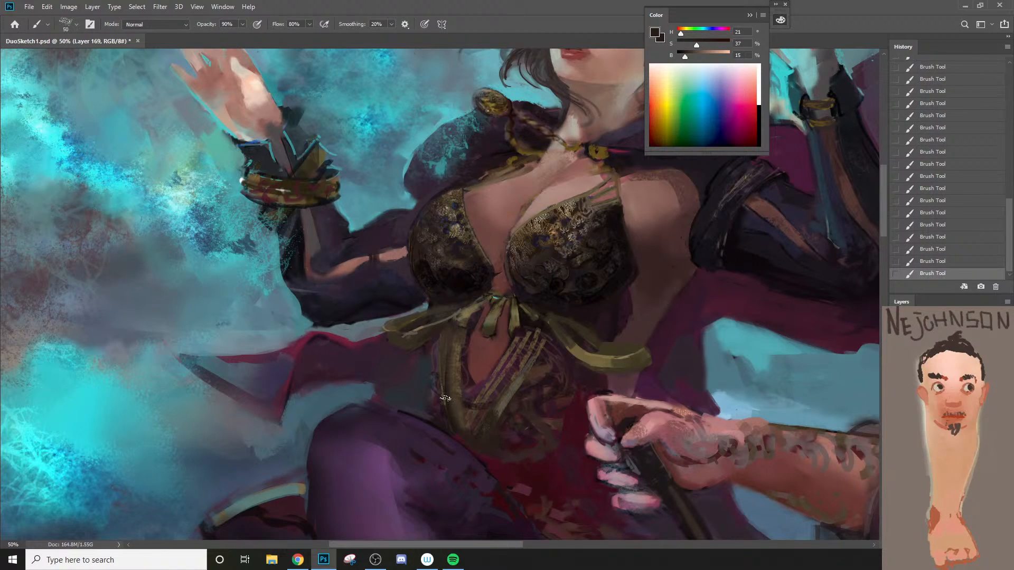
key([)
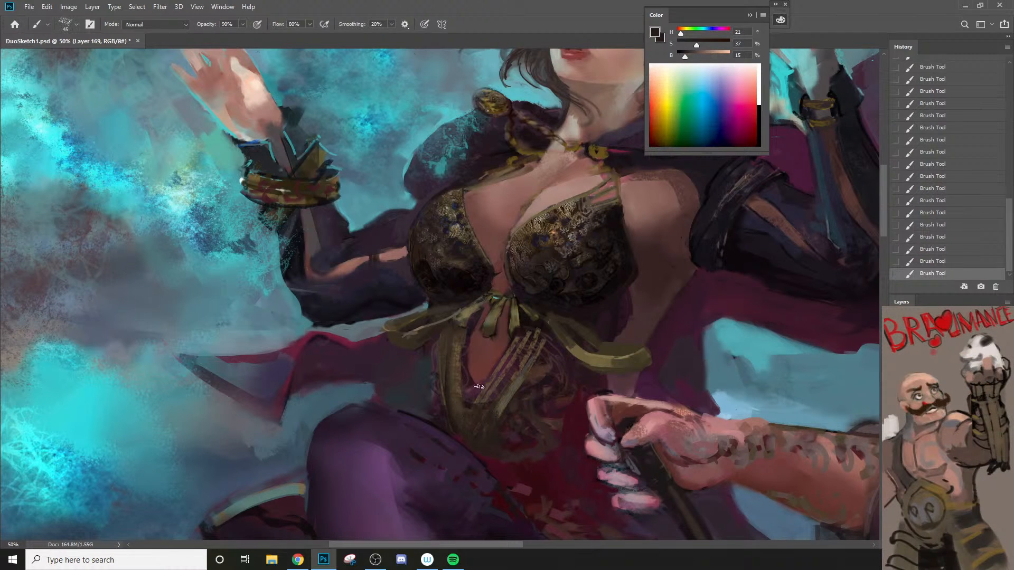
Step: Undo the last plum stroke and step back and forth through the history to compare the trim strips before and after
alt+click(472, 397)
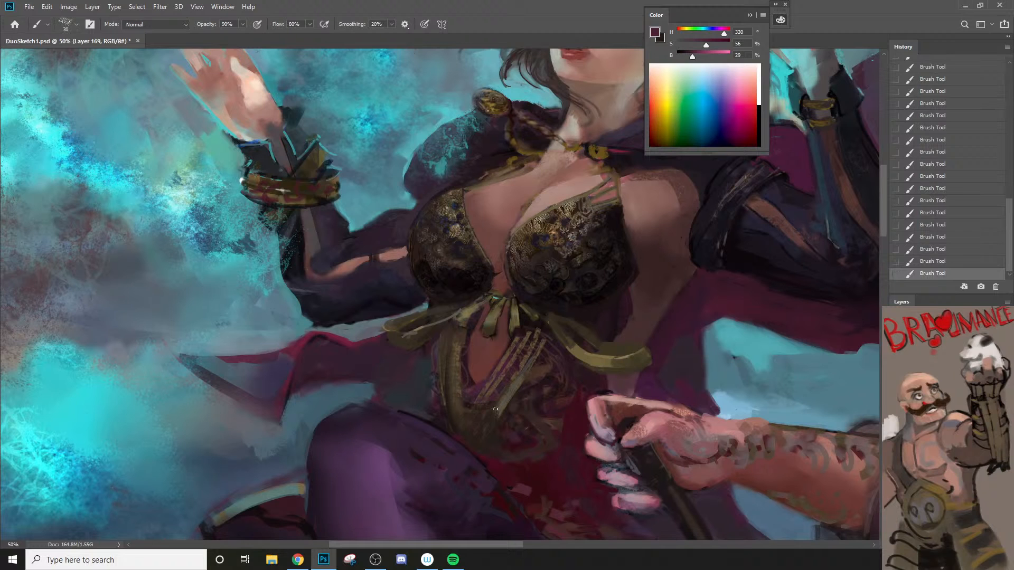
key(ctrl+z)
key(ctrl+comma)
key(ctrl+comma)
key(ctrl+comma)
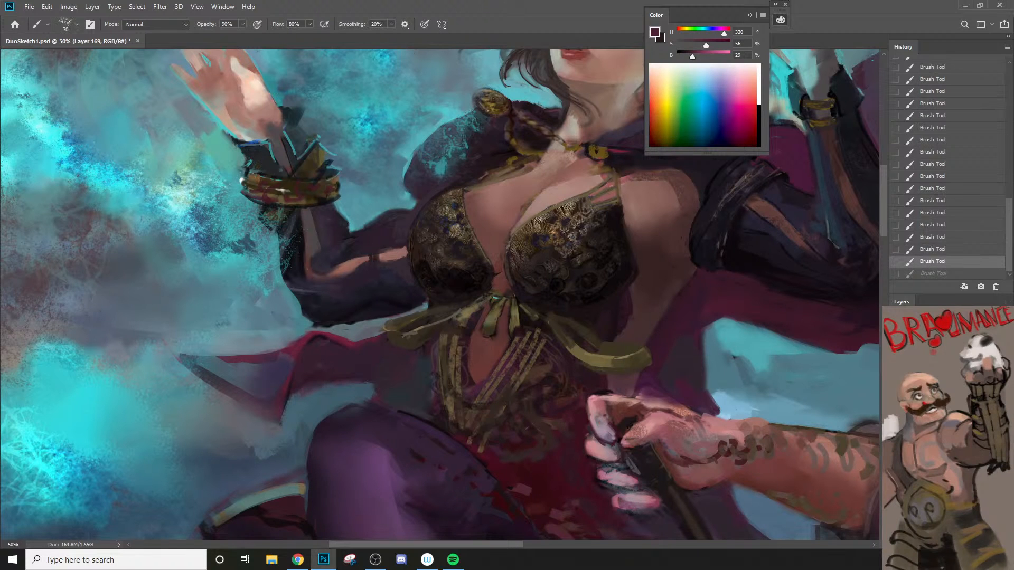
key(ctrl+comma)
key(ctrl+comma)
key(ctrl+comma)
key(ctrl+comma)
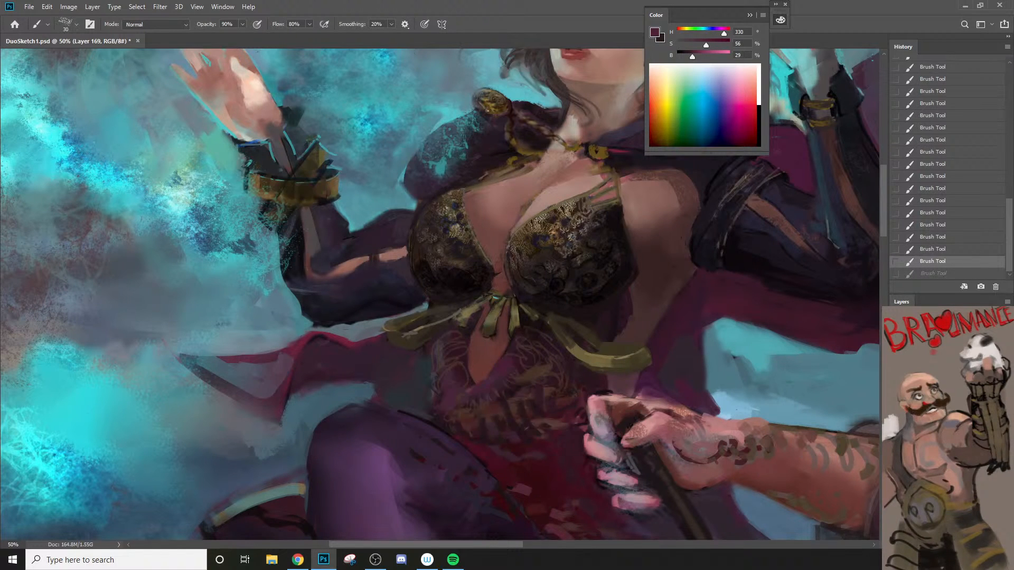
key(ctrl+comma)
key(ctrl+comma)
key(ctrl+comma)
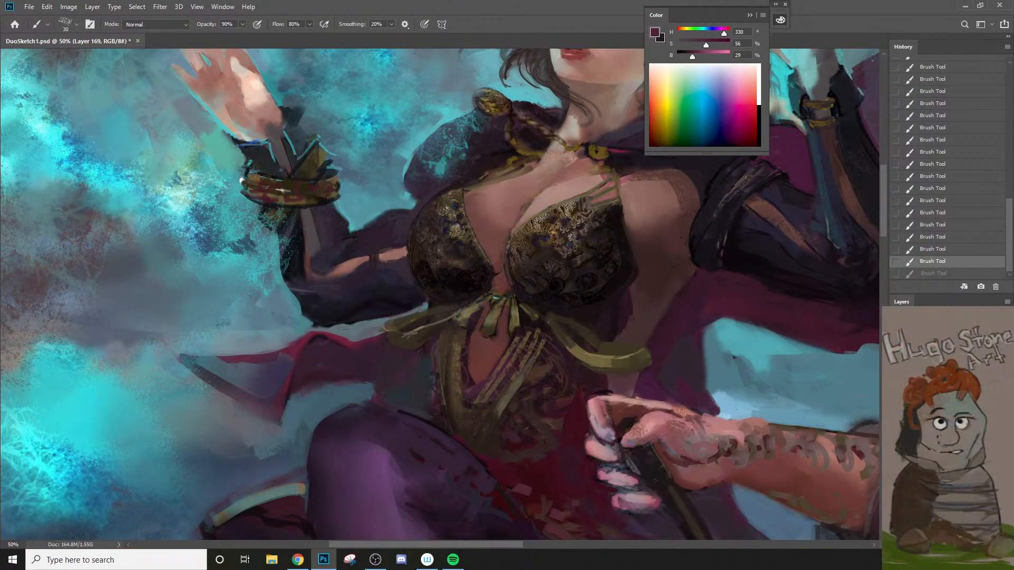
Step: Sample a near-black and darken the edges of the vertical trim strip with a 20 px brush
alt+click(604, 290)
drag(437, 339, 446, 411)
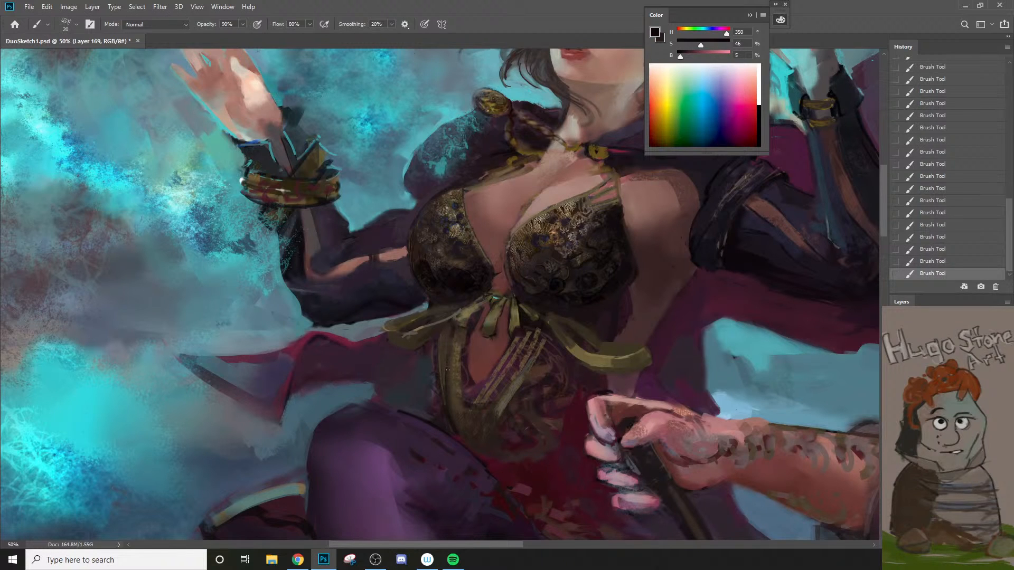
drag(447, 370, 481, 438)
drag(463, 378, 481, 440)
key(ctrl+z)
Step: Darken the trim around the skin opening and the gaps between the diagonal strips with near-black at 25 to 30 px
drag(467, 340, 476, 402)
drag(518, 329, 475, 398)
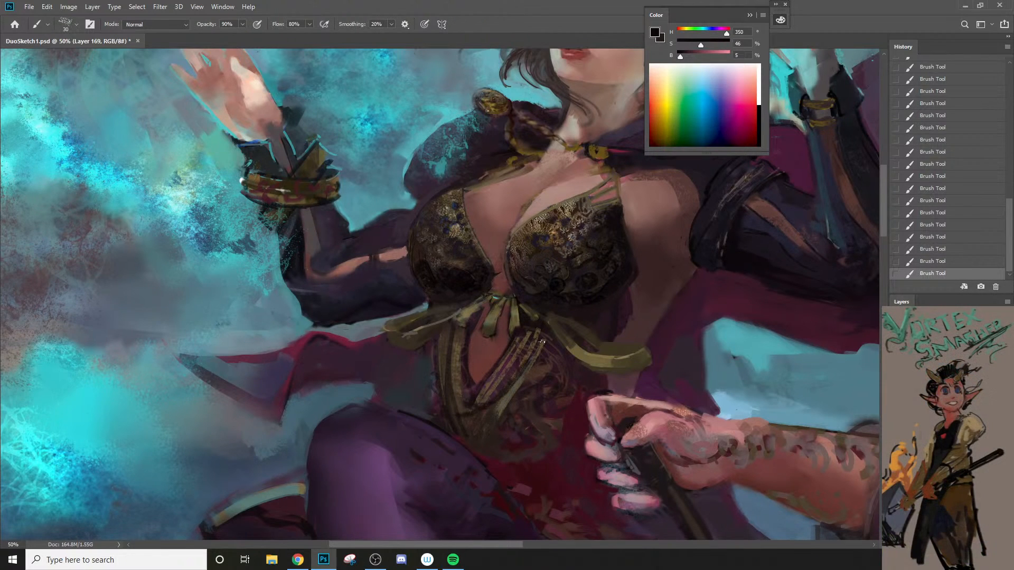
key(ctrl+z)
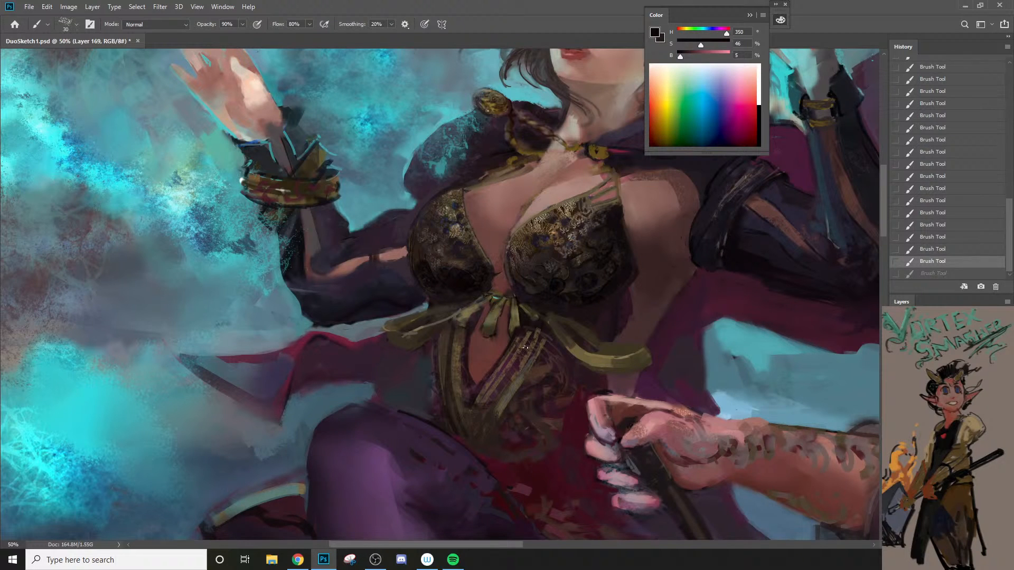
drag(529, 341, 469, 438)
key(ctrl+z)
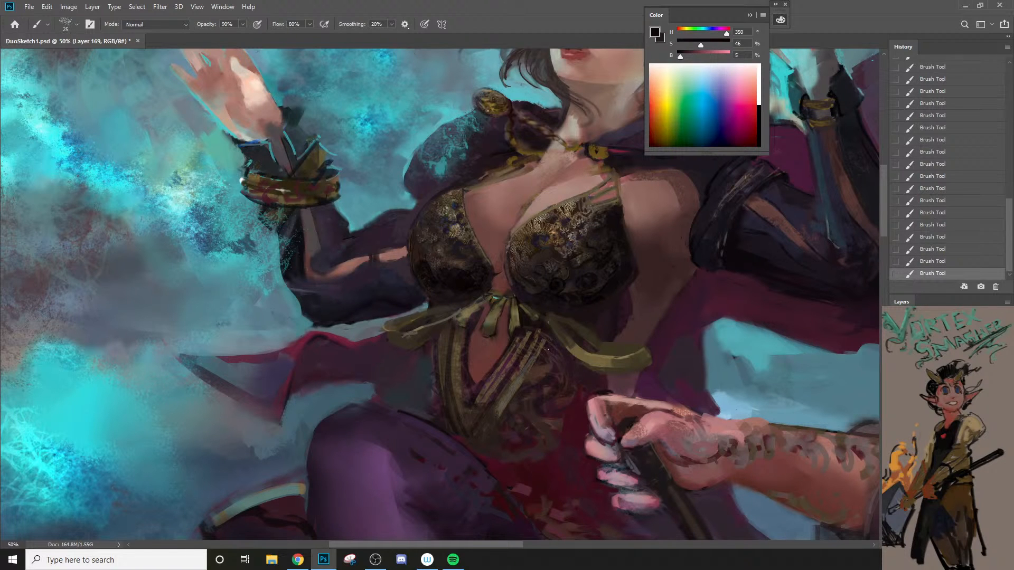
mouse_move(516, 398)
mouse_down()
mouse_move(489, 453)
mouse_move(502, 410)
mouse_move(501, 341)
mouse_up()
ctrl+alt+click(498, 452)
ctrl+alt+click(502, 449)
ctrl+click(501, 341)
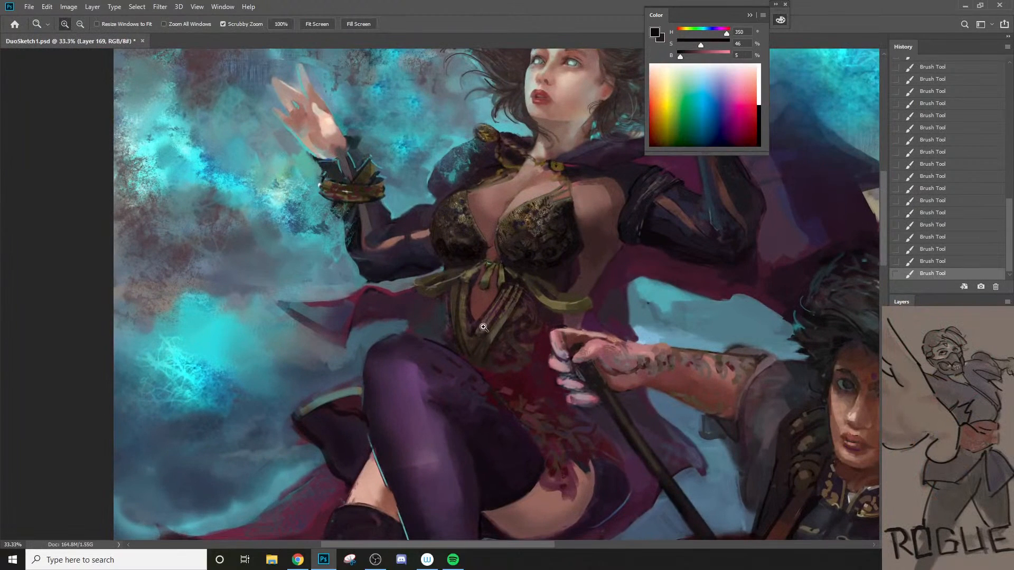
Step: Sample olive browns from the trim and fill in the junction where the vertical and diagonal strips meet, starting at 30 px
ctrl+click(449, 333)
alt+click(458, 301)
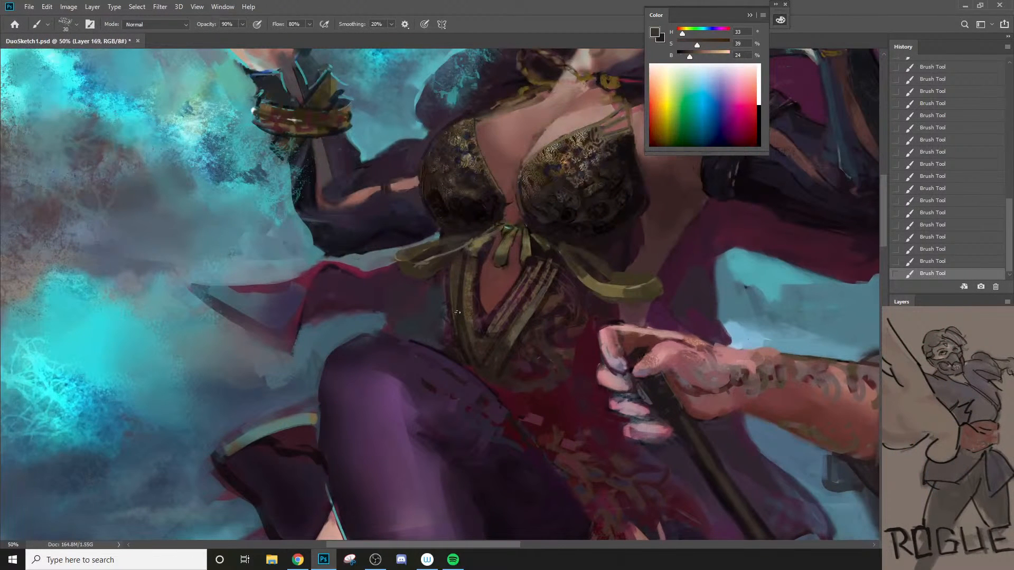
alt+click(473, 305)
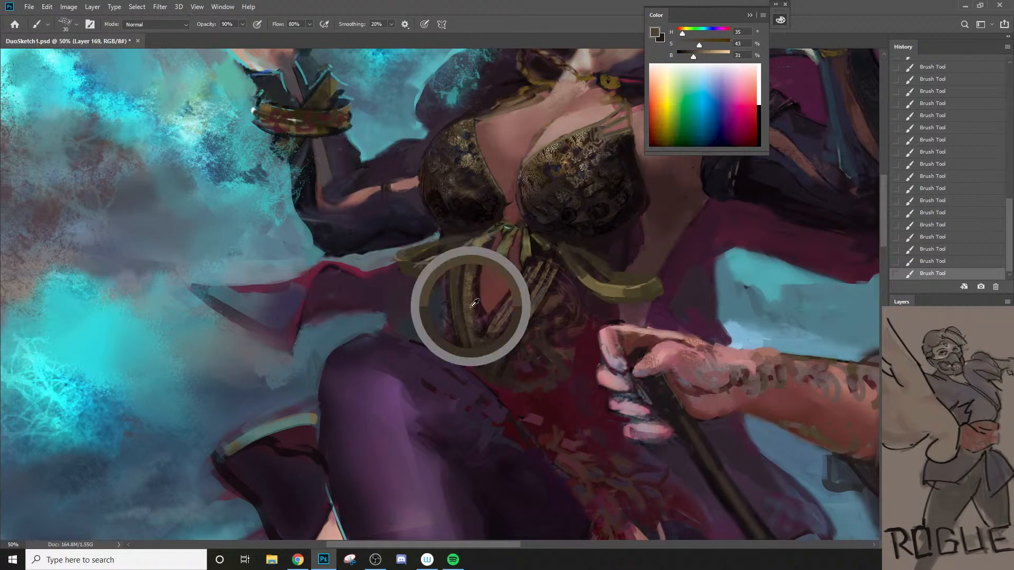
alt+click(505, 341)
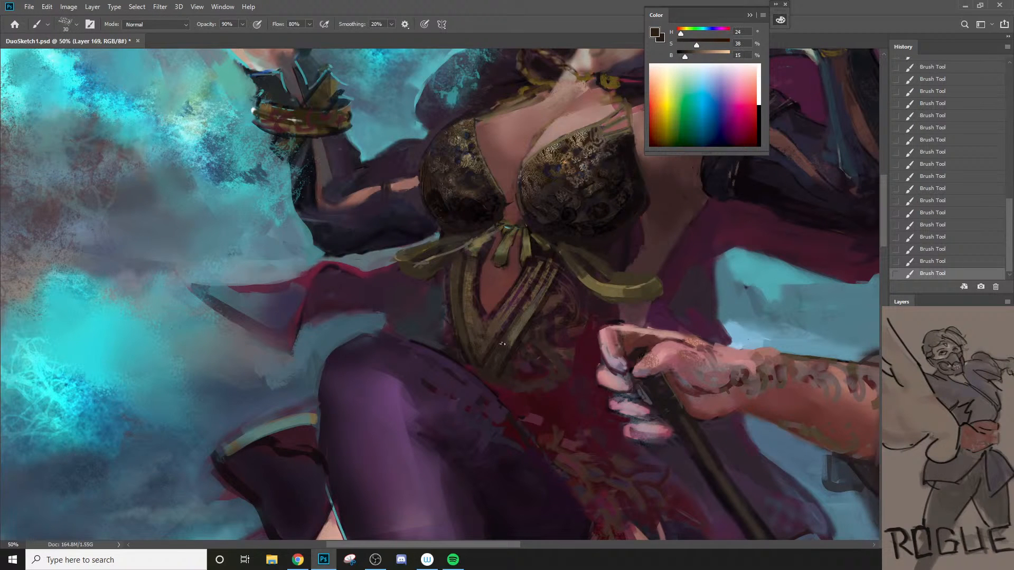
alt+click(503, 352)
key(bracketright)
key(bracketright)
alt+click(483, 337)
drag(525, 313, 513, 336)
alt+click(511, 329)
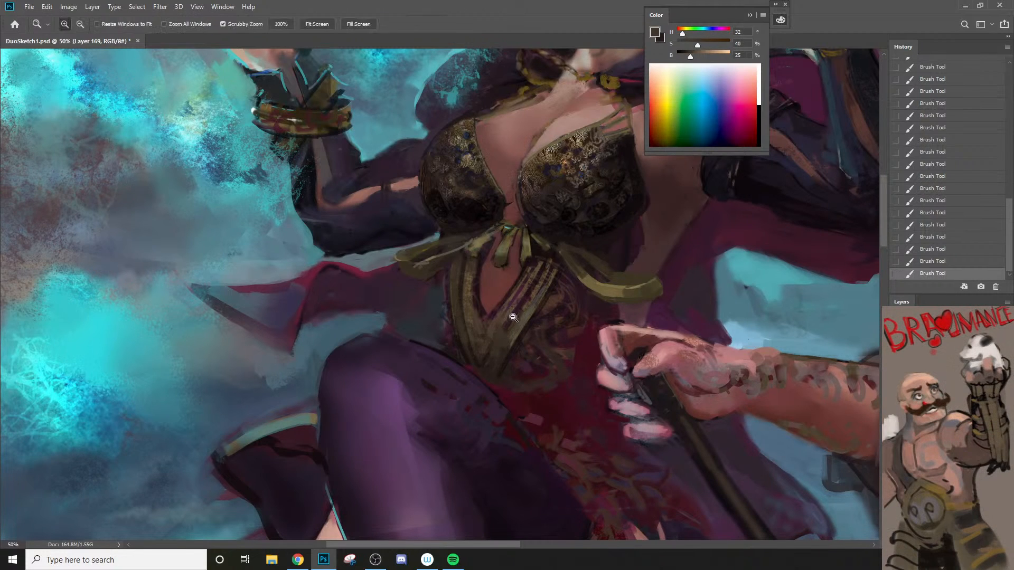
Step: Refine the vertical trim strips just below the bow with sampled olive browns, reducing the brush to 15 px
alt+click(514, 317)
drag(512, 296, 491, 351)
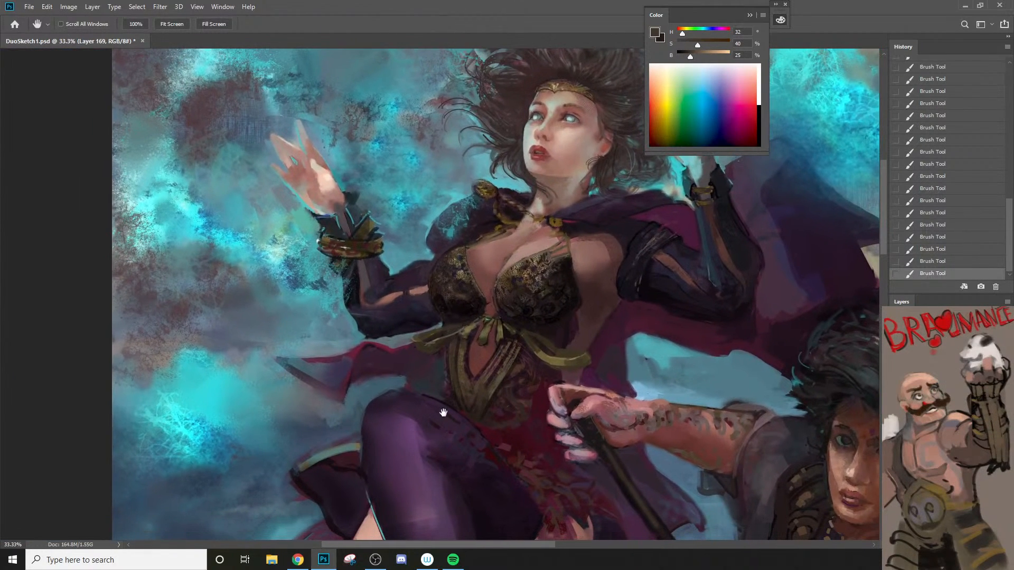
key(ctrl+space)
click(482, 378)
key(b)
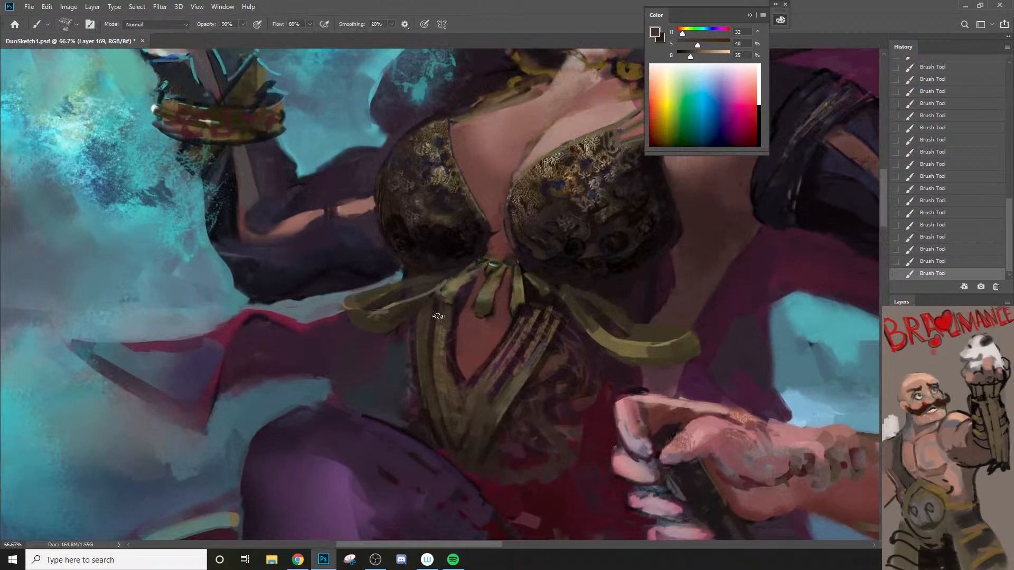
alt+click(458, 297)
alt+click(450, 319)
key(bracketleft)
alt+click(444, 331)
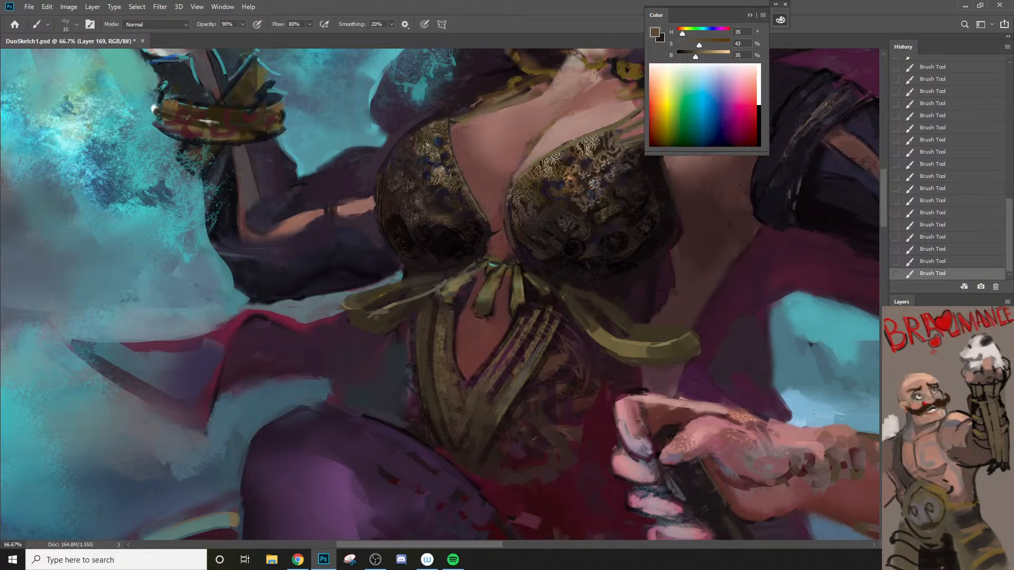
alt+click(441, 333)
alt+click(443, 312)
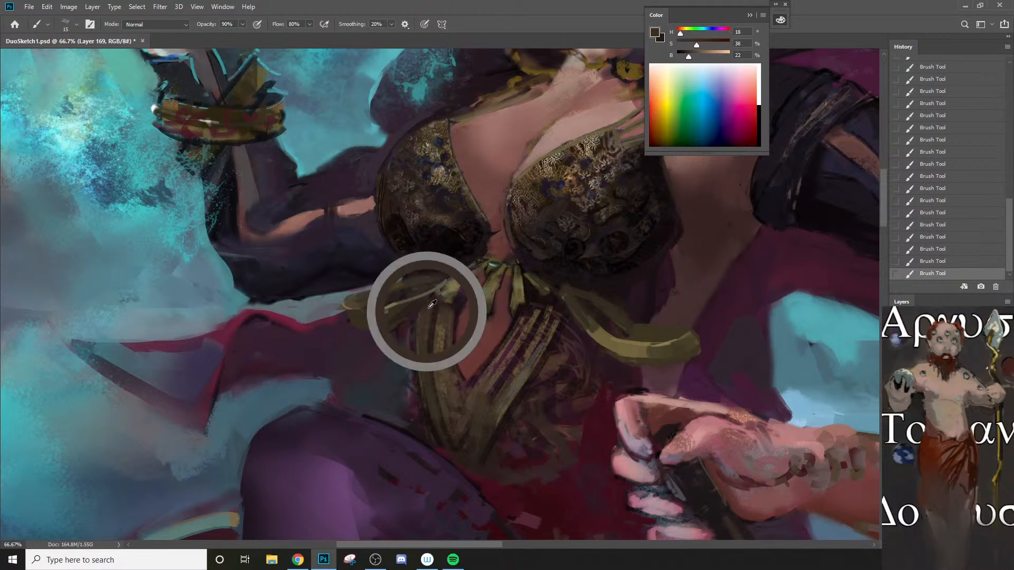
Step: Shade the bow's outer loop and its tip beside the raised arm with a sampled dark olive brown at 20 px
key(bracketright)
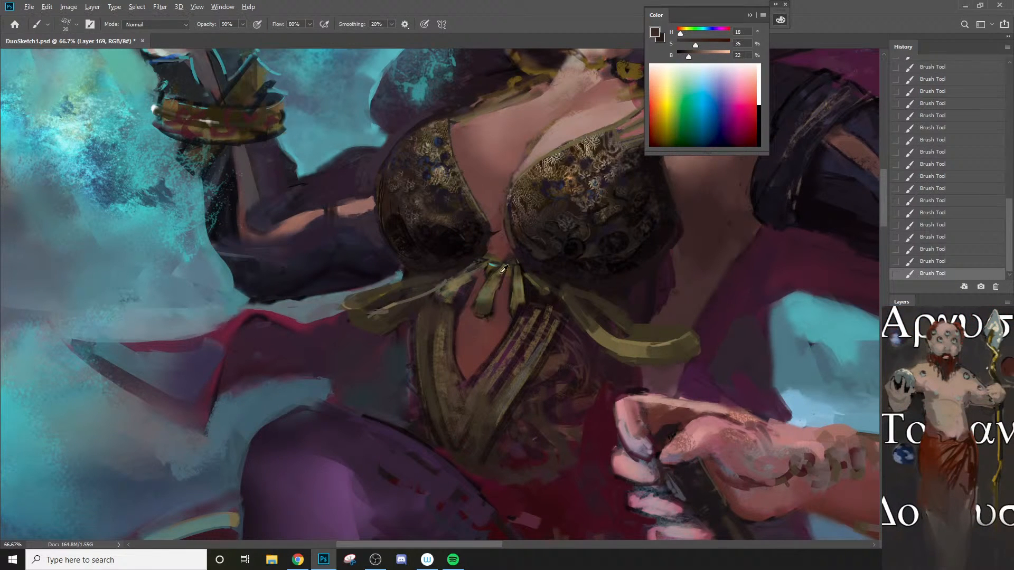
alt+click(407, 321)
alt+click(391, 315)
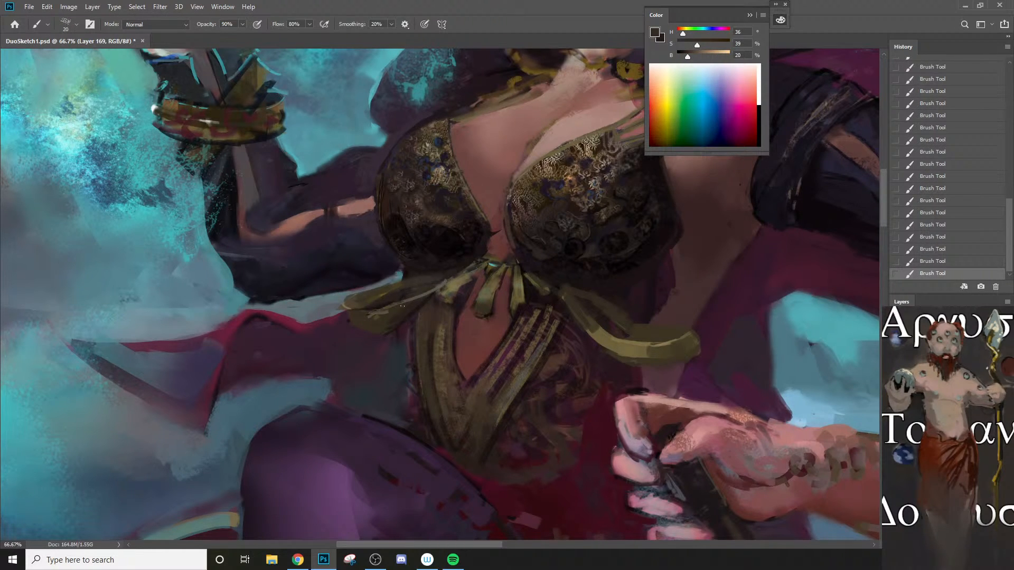
alt+click(346, 312)
Step: Sample a light olive from the bow and paint the loop's upper edge, redoing the stroke with progressively larger brush sizes
alt+click(448, 290)
key(bracketleft)
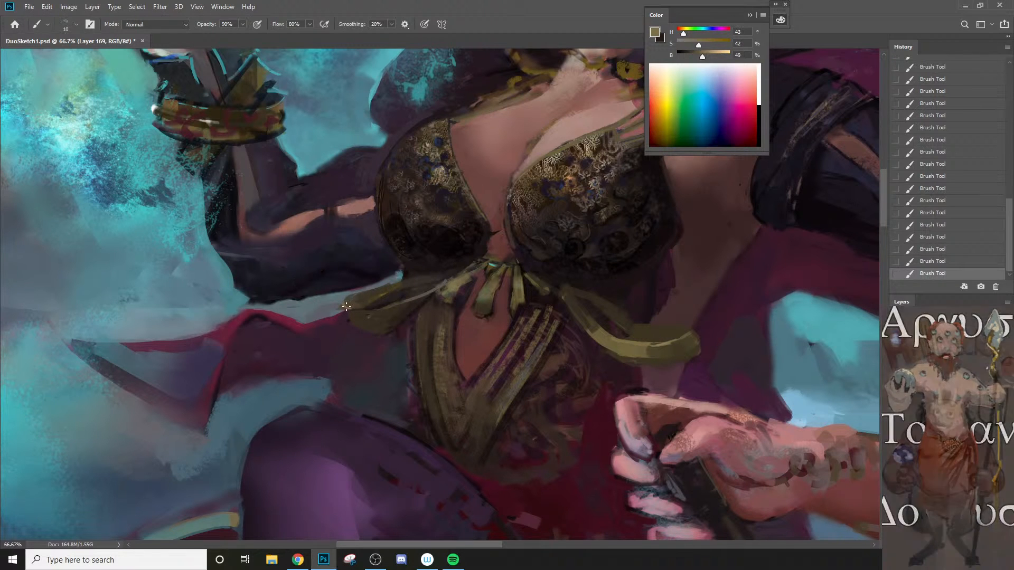
mouse_move(348, 308)
mouse_down()
mouse_move(392, 309)
mouse_move(355, 307)
mouse_move(422, 291)
mouse_move(402, 303)
mouse_move(442, 278)
mouse_up()
key(ctrl+z)
key(bracketright)
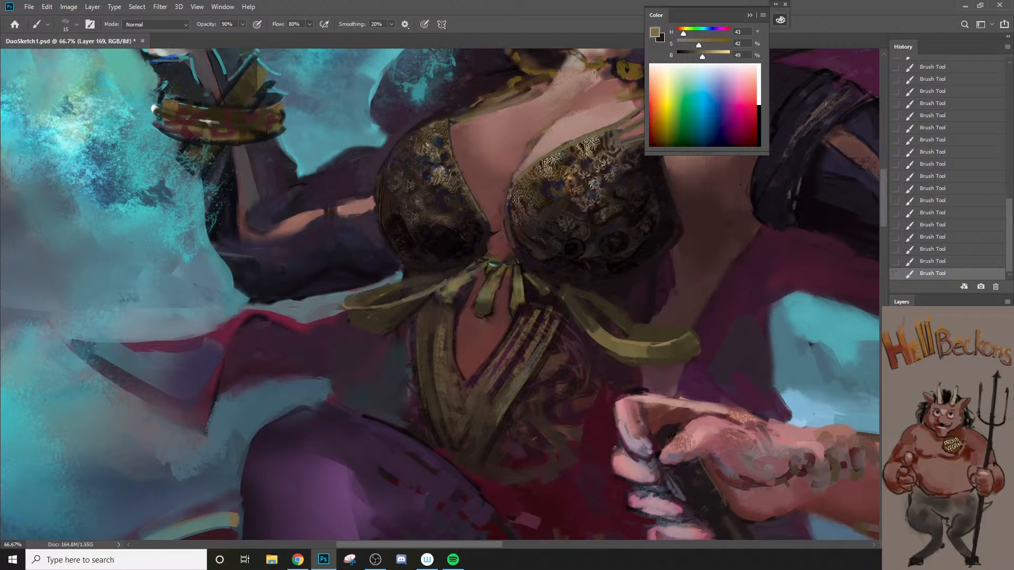
drag(363, 290, 443, 272)
key(ctrl+z)
key(bracketright)
drag(377, 285, 445, 275)
Step: Set the foreground to hue 38, saturation 28, brightness 51 and paint a highlight on the loop's end with a 30 px brush
alt+click(362, 321)
key(n)
drag(602, 239, 600, 215)
click(788, 147)
mouse_move(363, 318)
mouse_down()
mouse_move(384, 298)
mouse_move(375, 327)
mouse_move(373, 312)
mouse_move(388, 304)
mouse_move(366, 323)
mouse_up()
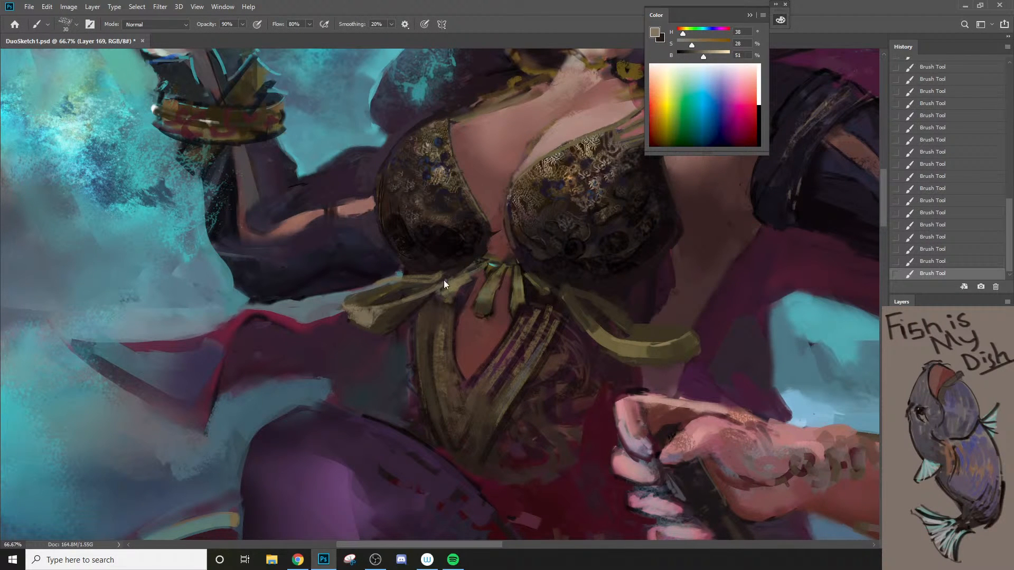
Step: Lighten the foreground to saturation 13, brightness 73 and brighten the highlight on the loop's end
key(n)
drag(580, 185, 589, 168)
click(790, 144)
drag(376, 318, 354, 309)
key(bracketleft)
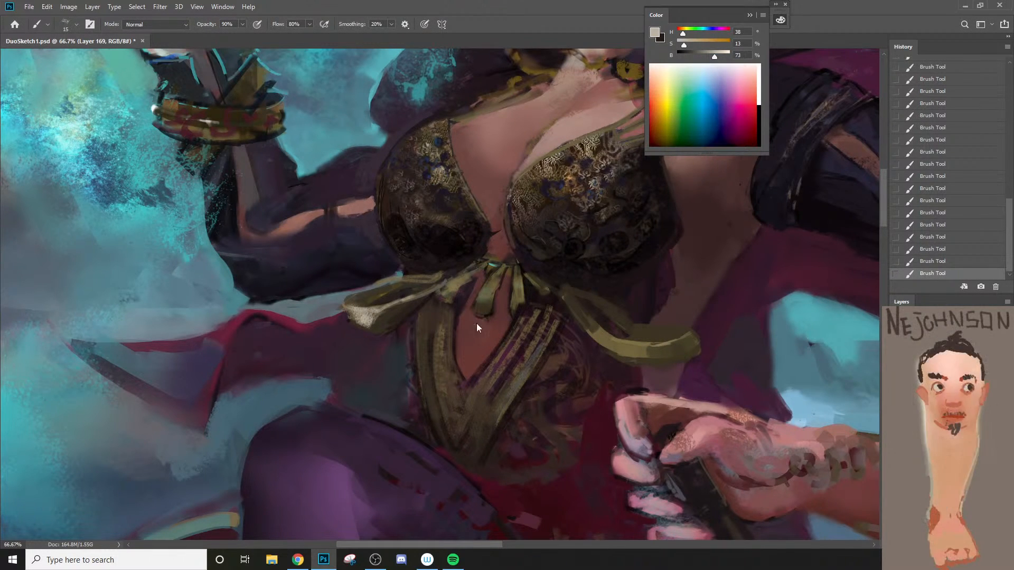
Step: Set the foreground to pure white and intensify the highlight on the loop's end with a 40 px brush
key(n)
drag(580, 181, 563, 157)
click(760, 189)
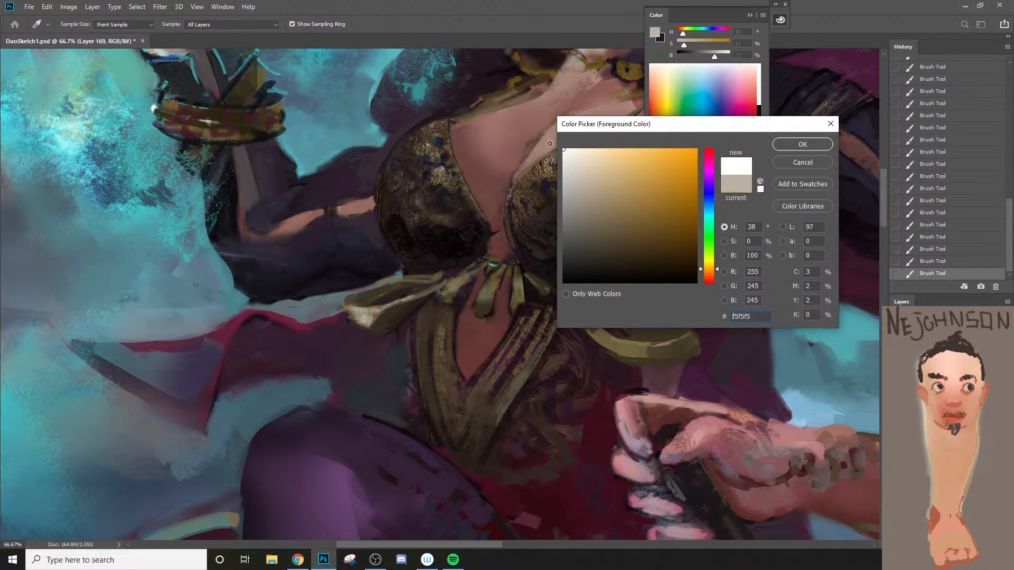
click(801, 144)
key(bracketright)
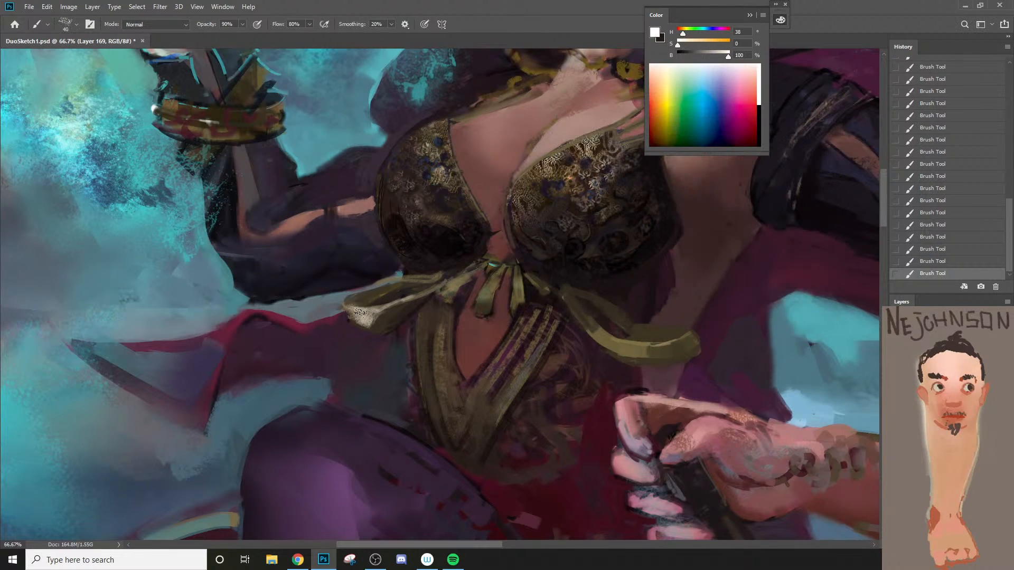
drag(355, 312, 378, 316)
Step: Set the foreground to black and paint a dark shadow along the underside of the bow's outer loop at 20 px
key(bracketleft)
key(bracketleft)
key(n)
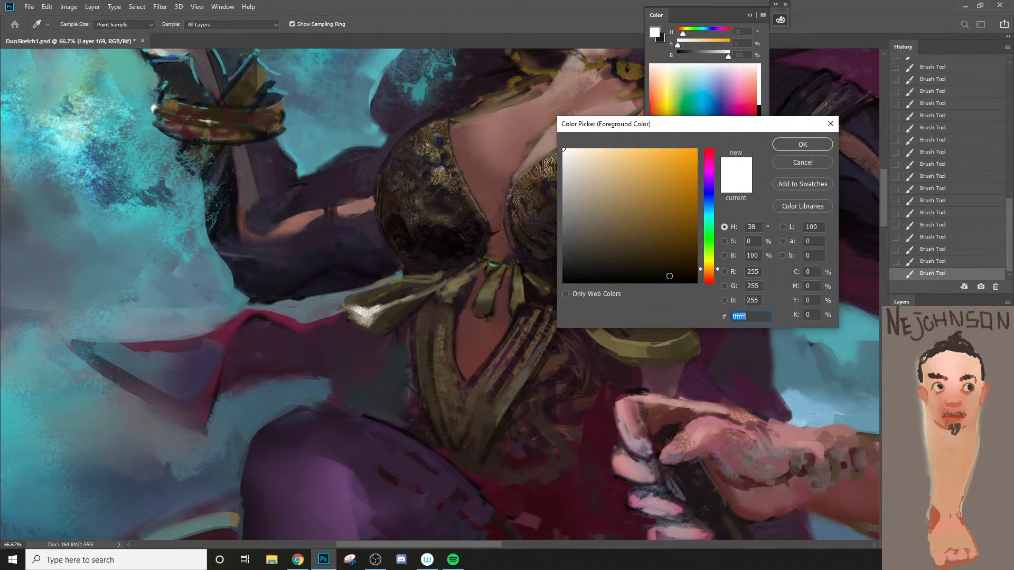
click(667, 283)
key(Return)
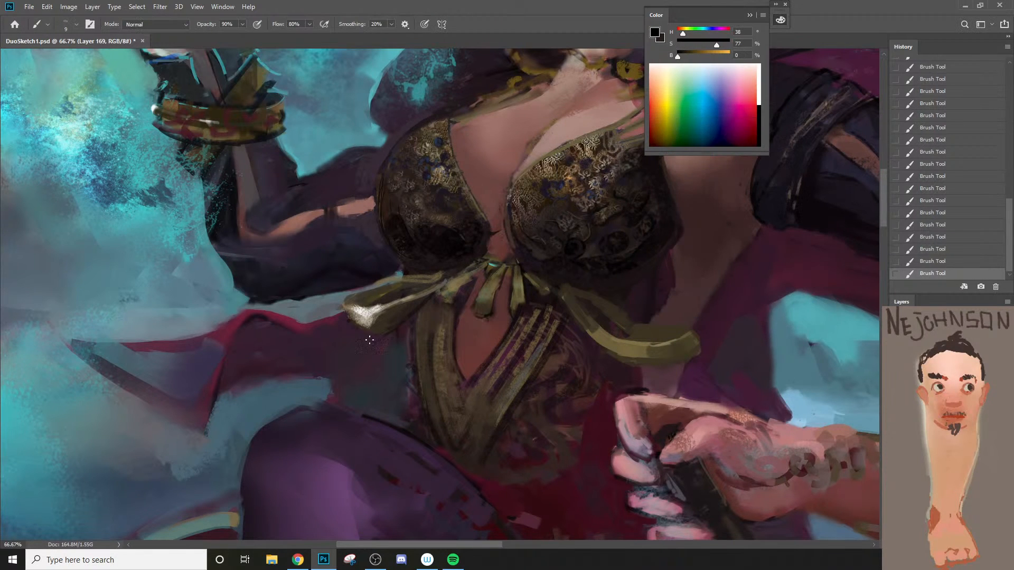
key(bracketright)
key(bracketright)
key(bracketright)
mouse_move(353, 320)
mouse_down()
mouse_move(372, 334)
mouse_move(394, 333)
mouse_move(393, 323)
mouse_up()
Step: Sample the bow's brown and olive tones, ending on hue 45, saturation 45, brightness 42, and blend the loop with a 25–30 px brush
key(z)
alt+click(391, 320)
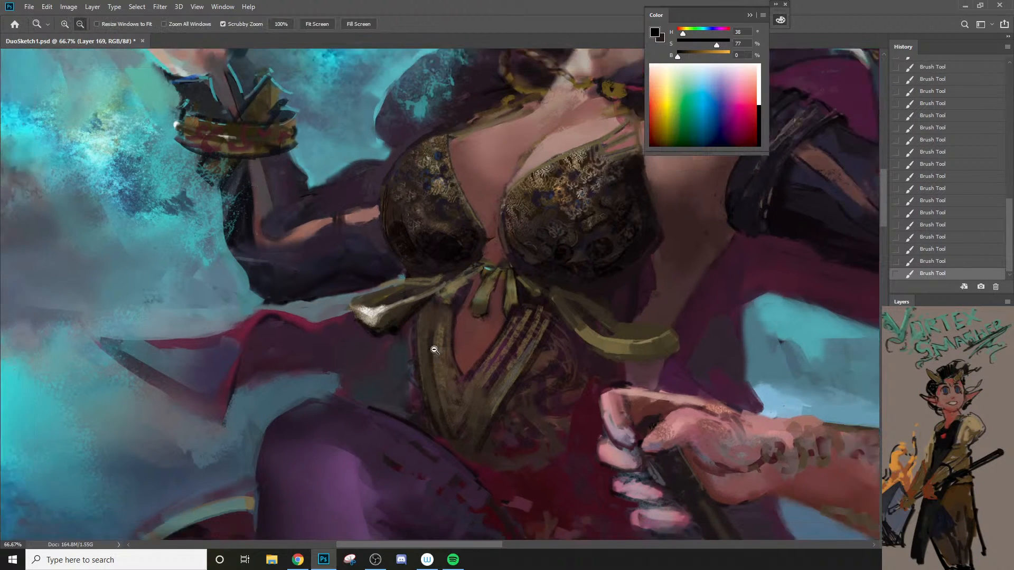
click(385, 315)
key(b)
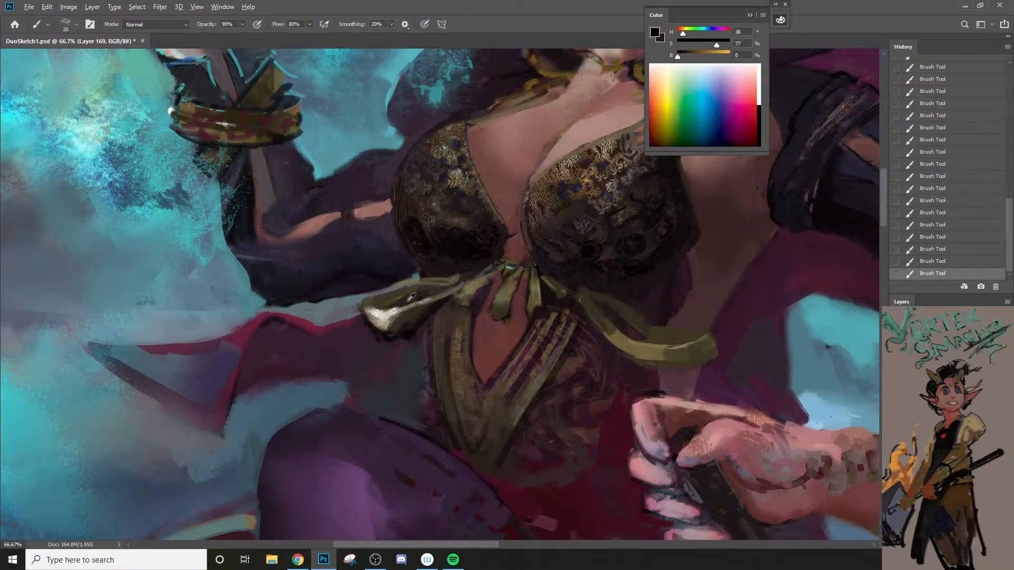
alt+click(440, 279)
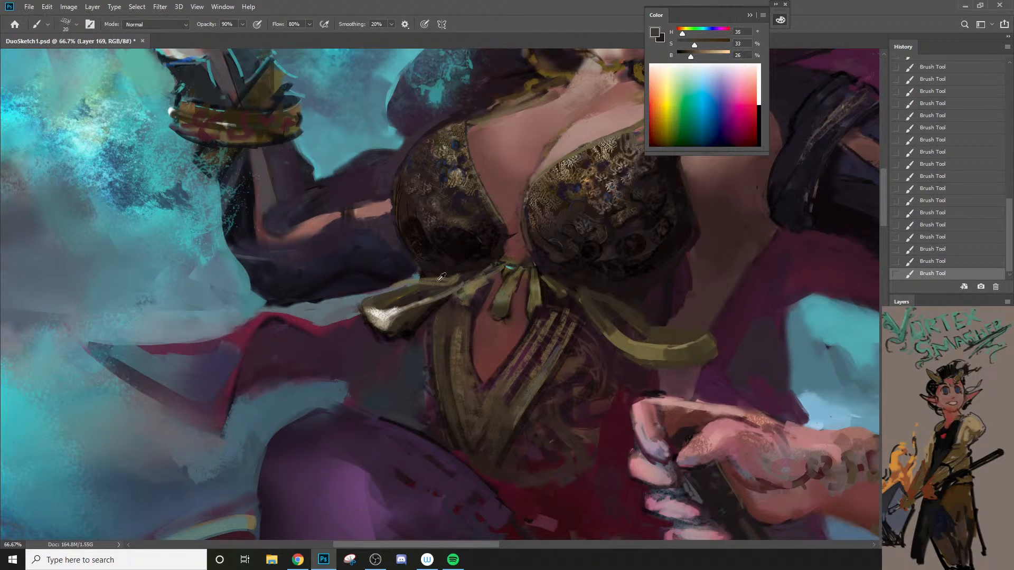
alt+click(539, 293)
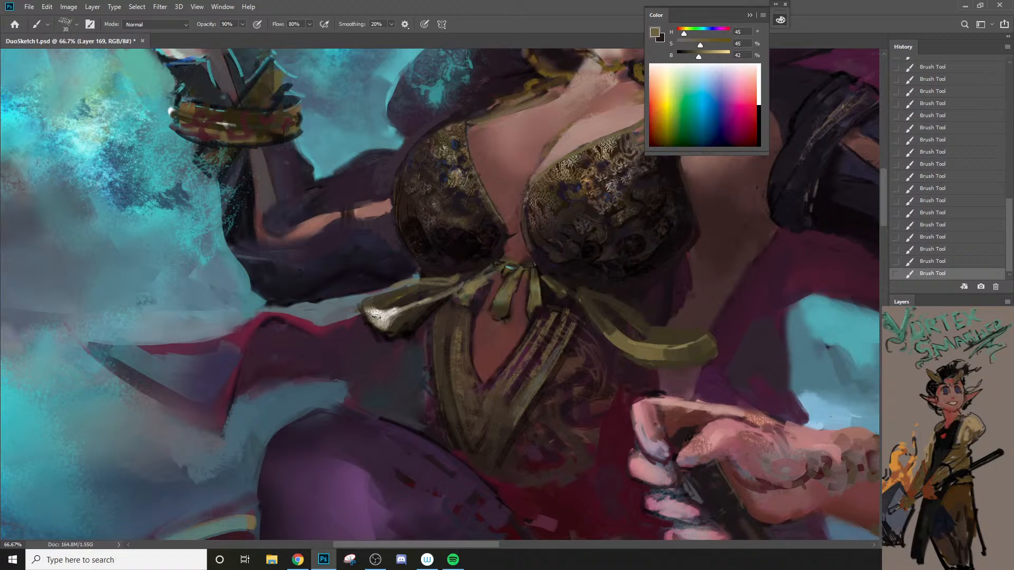
key(bracketleft)
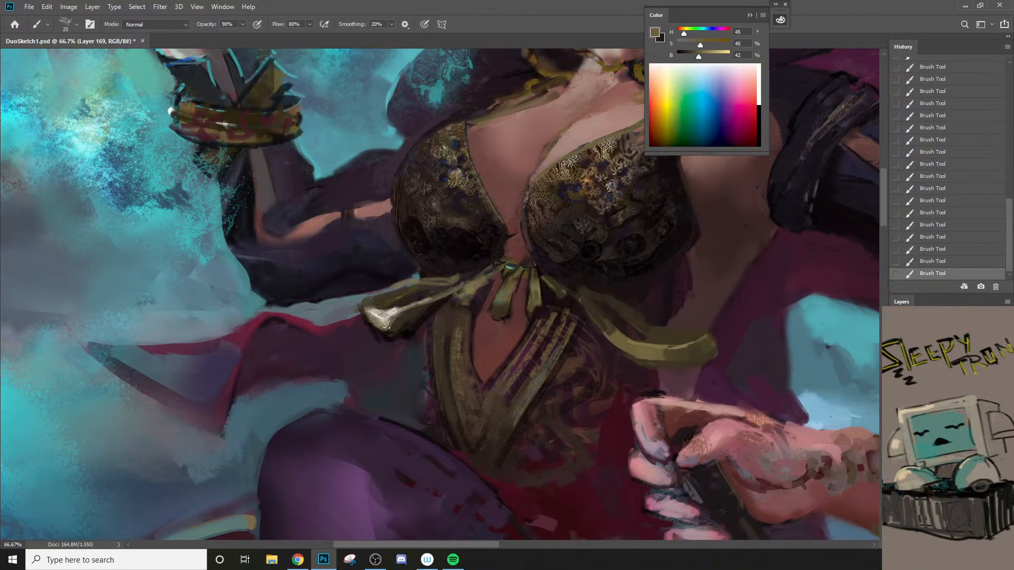
Step: Sample the pale highlight at hue 34, saturation 13, brightness 70 and paint a thin light streak along the loop's lower fold
alt+click(387, 315)
key(bracketleft)
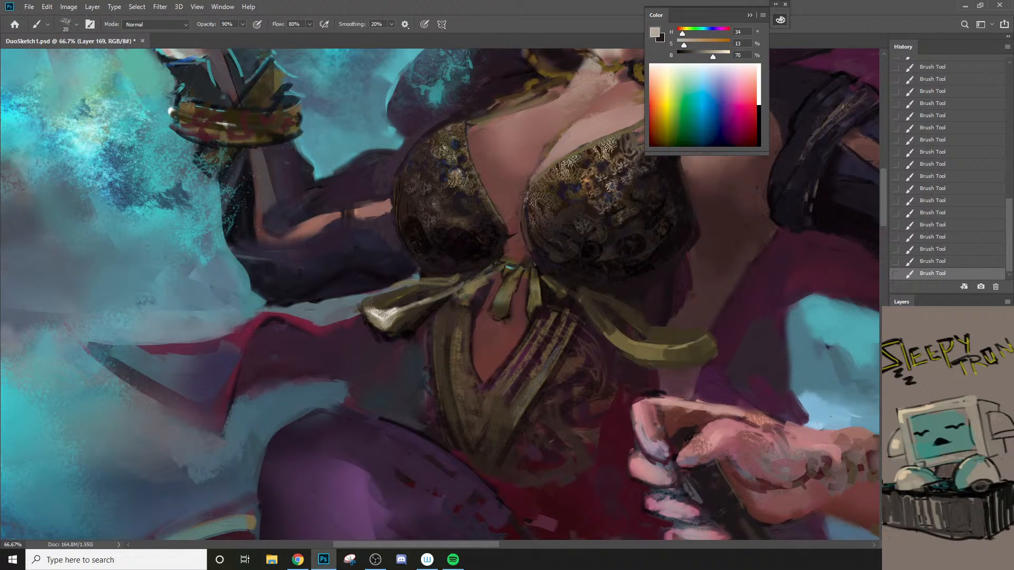
key(bracketleft)
key(ctrl+z)
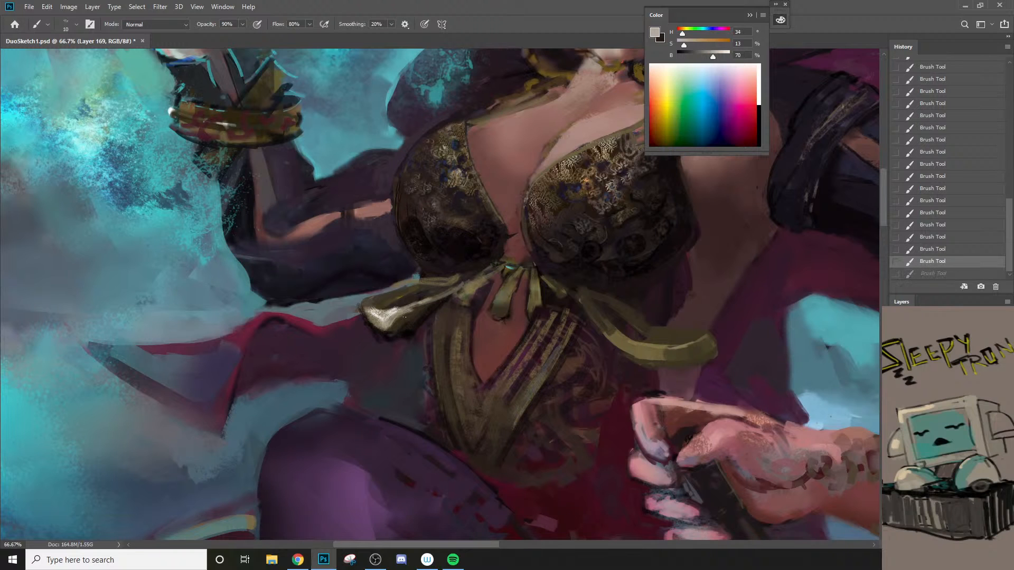
drag(412, 316, 447, 293)
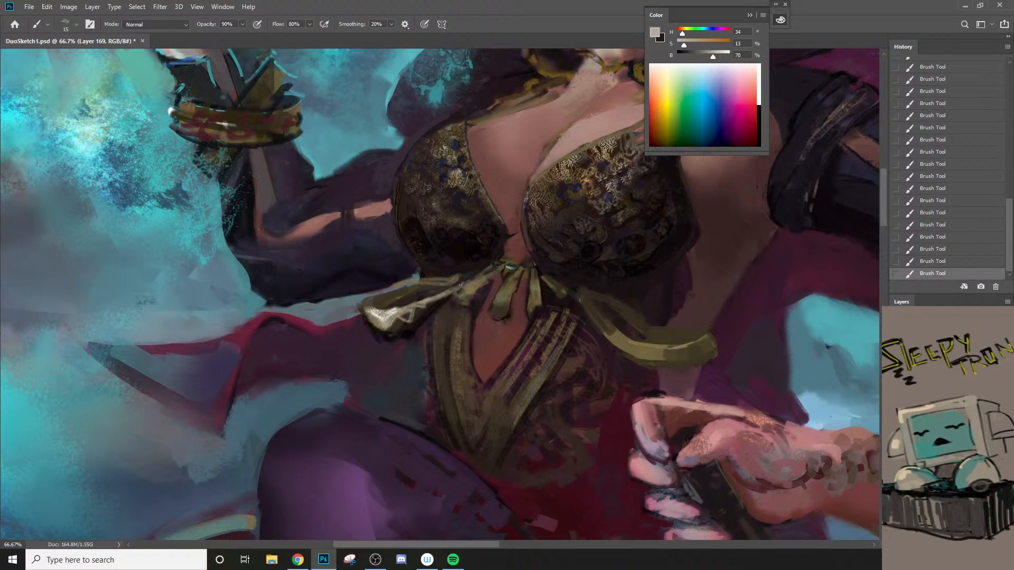
Step: Sample a dark brown at hue 30, saturation 36, brightness 17 and paint fold shadows into the highlight on the loop's end
alt+click(417, 318)
key(bracketright)
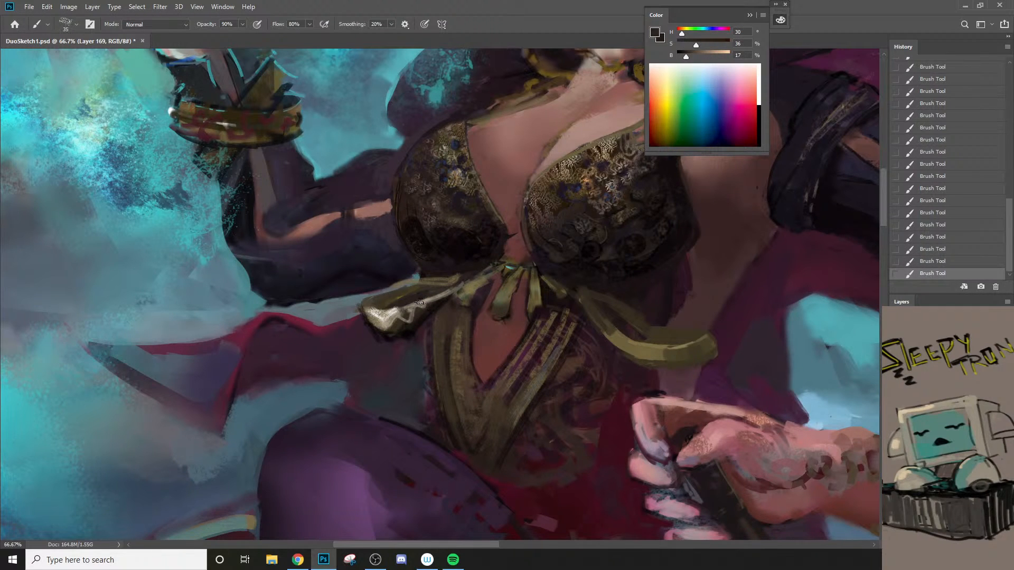
drag(404, 310, 434, 296)
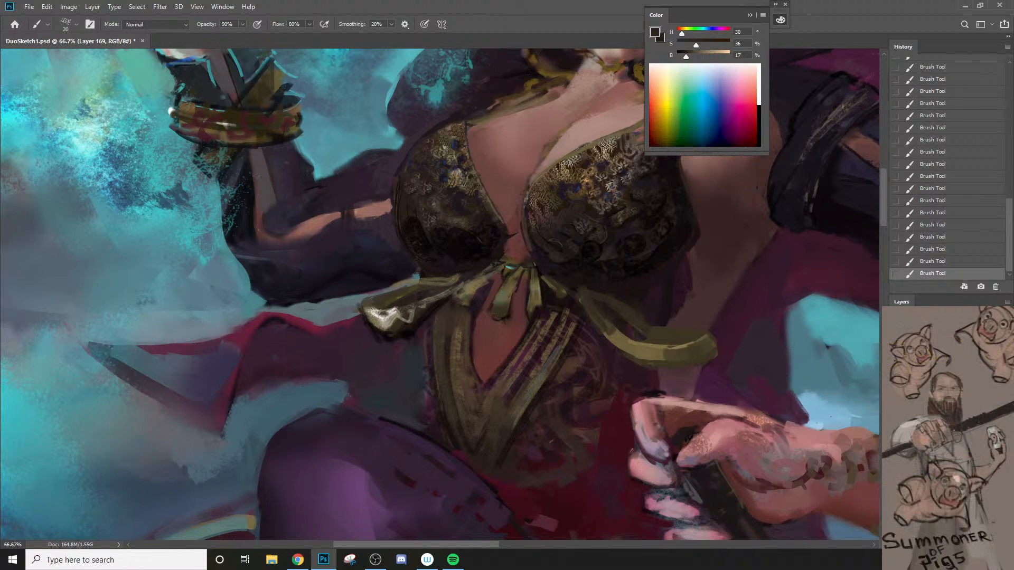
drag(382, 328, 371, 320)
Step: Sample hue 37, saturation 28, brightness 29 from the bow and tone down the highlight on the loop's outer end
key(z)
alt+click(391, 333)
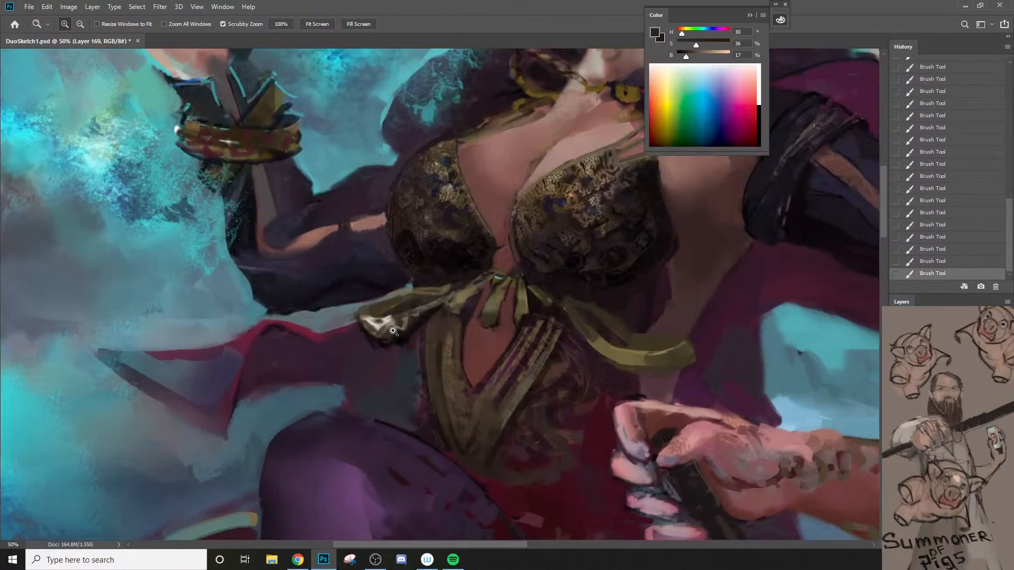
click(394, 331)
key(b)
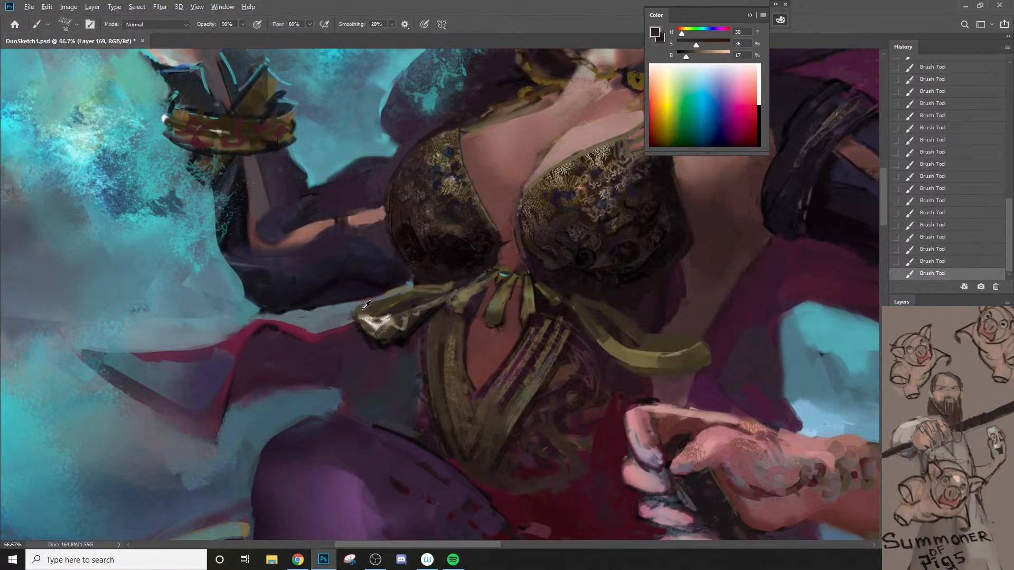
alt+click(366, 307)
key(z)
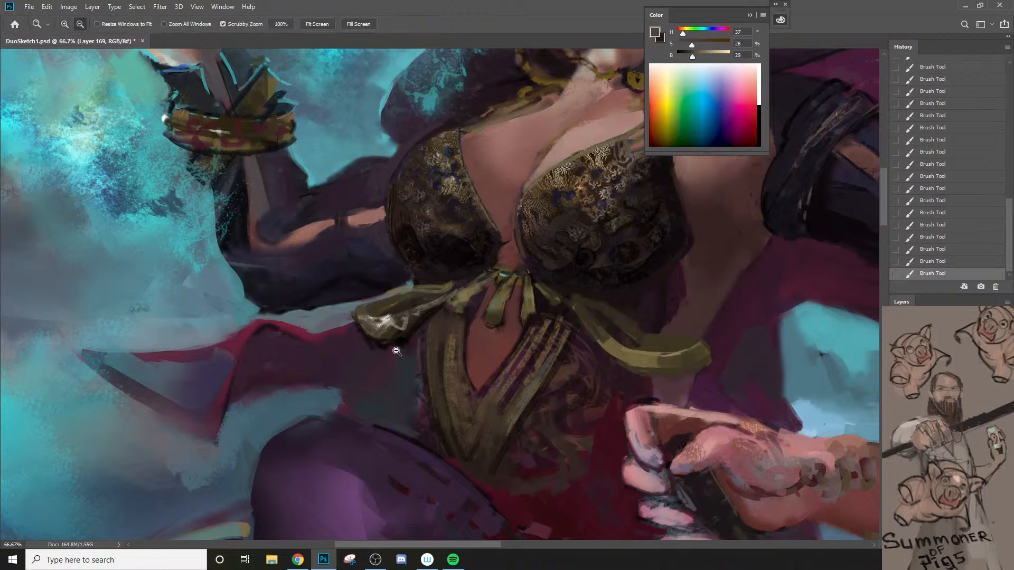
alt+click(396, 351)
alt+click(397, 351)
click(396, 351)
key(b)
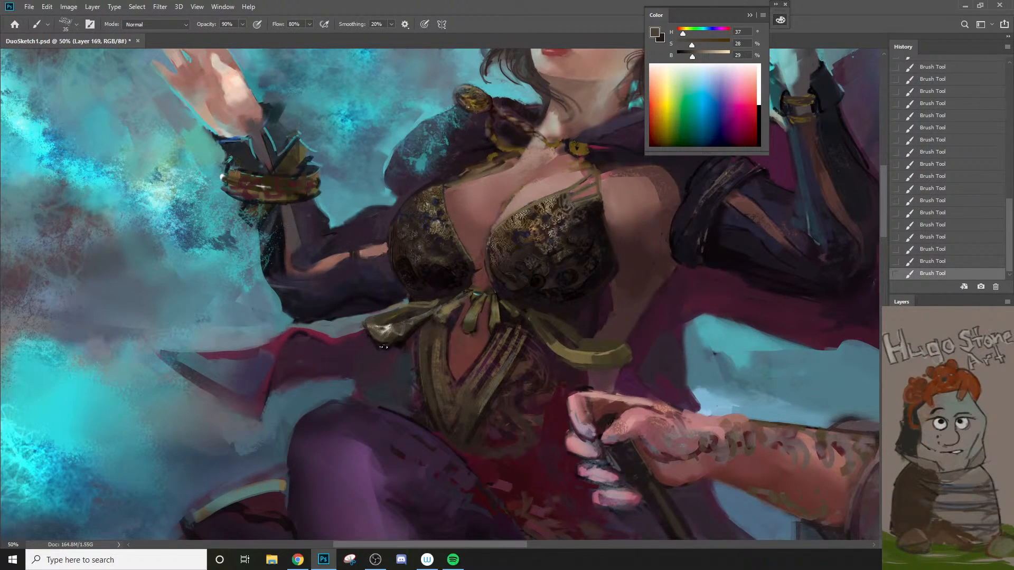
Step: Switch to the flat 100 px brush preset, reduce it to 70 px and sample a dark brown at hue 40, saturation 30, brightness 16
key(z)
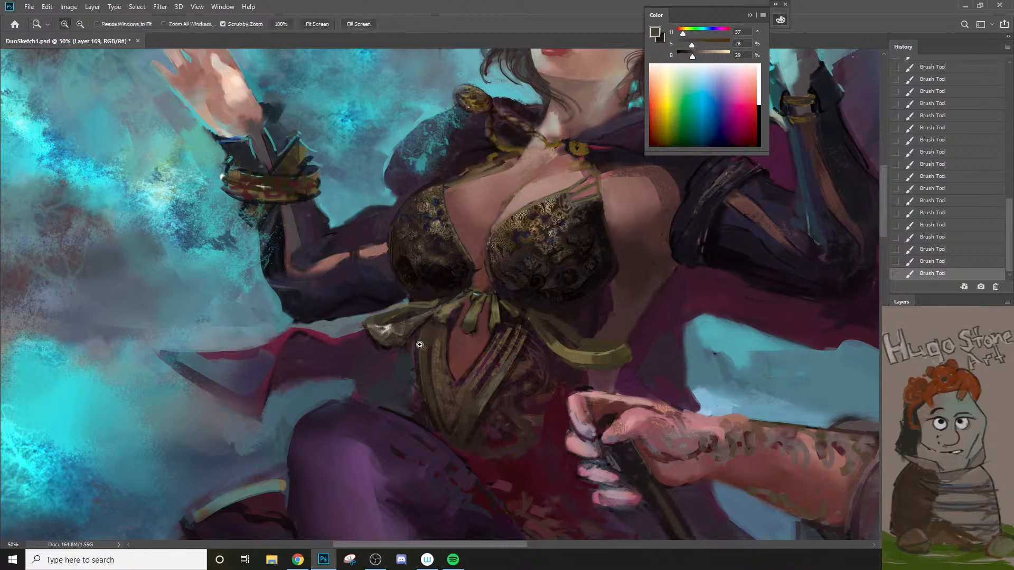
alt+click(366, 426)
right_click(387, 357)
key(Escape)
click(393, 346)
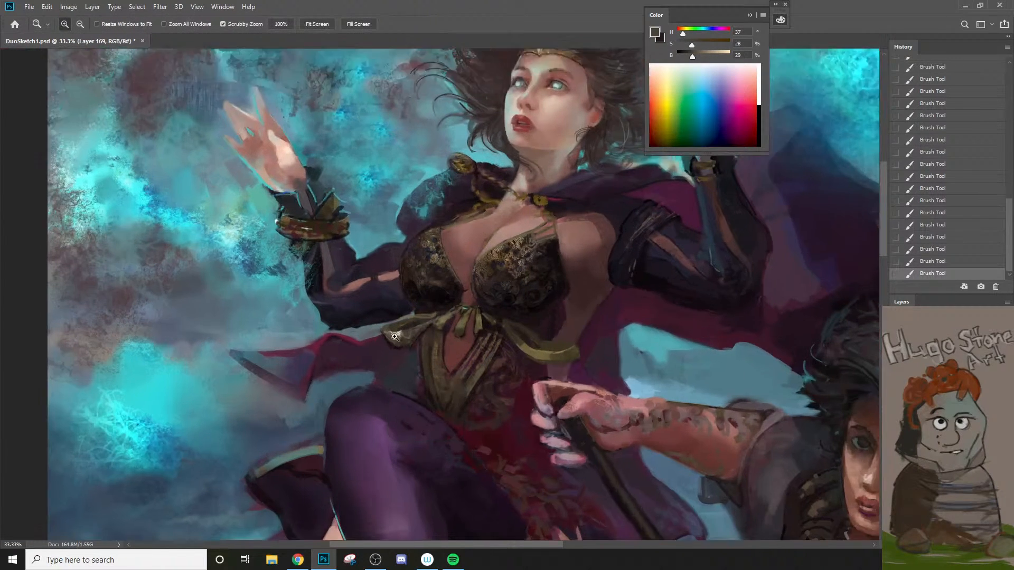
right_click(394, 346)
key(Escape)
key(b)
right_click(386, 361)
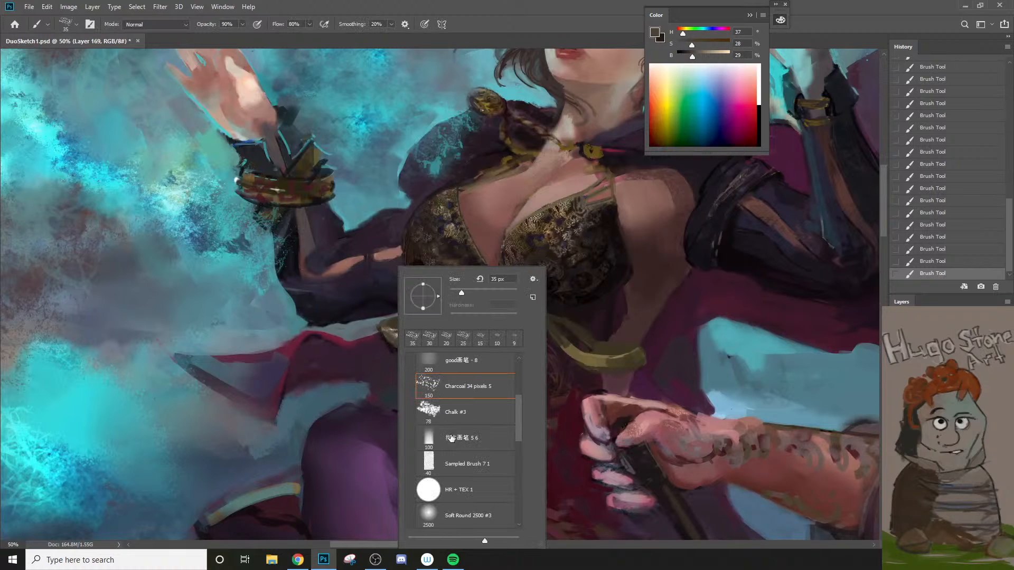
alt+click(390, 344)
key(bracketleft)
key(bracketleft)
key(bracketleft)
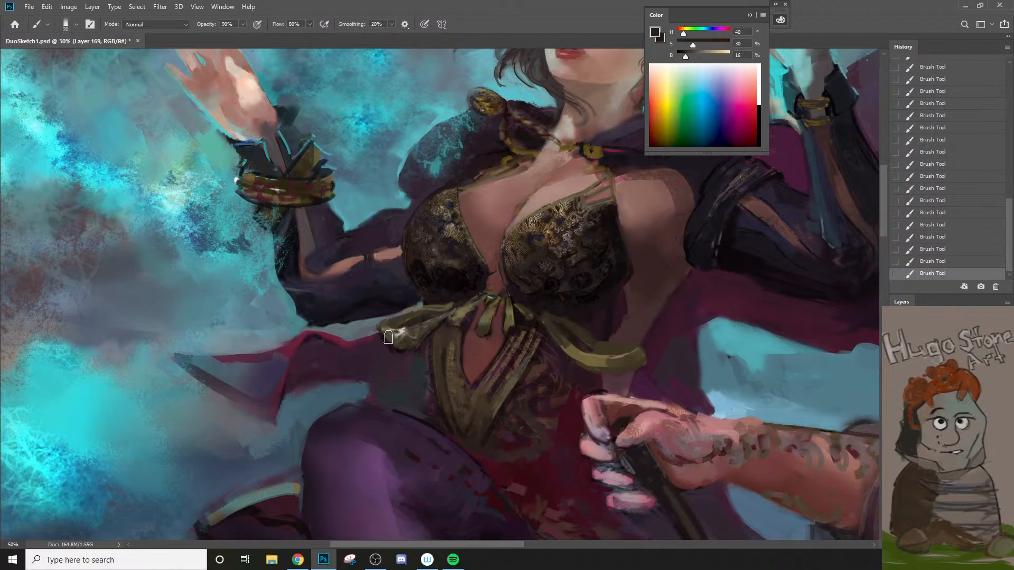
Step: Soften the underside of the loop's outer end with the dark brown, undoing an unwanted stroke
mouse_move(391, 343)
mouse_down()
mouse_move(433, 324)
mouse_move(416, 322)
mouse_move(405, 347)
mouse_up()
key(ctrl+z)
key(bracketleft)
key(bracketleft)
key(bracketleft)
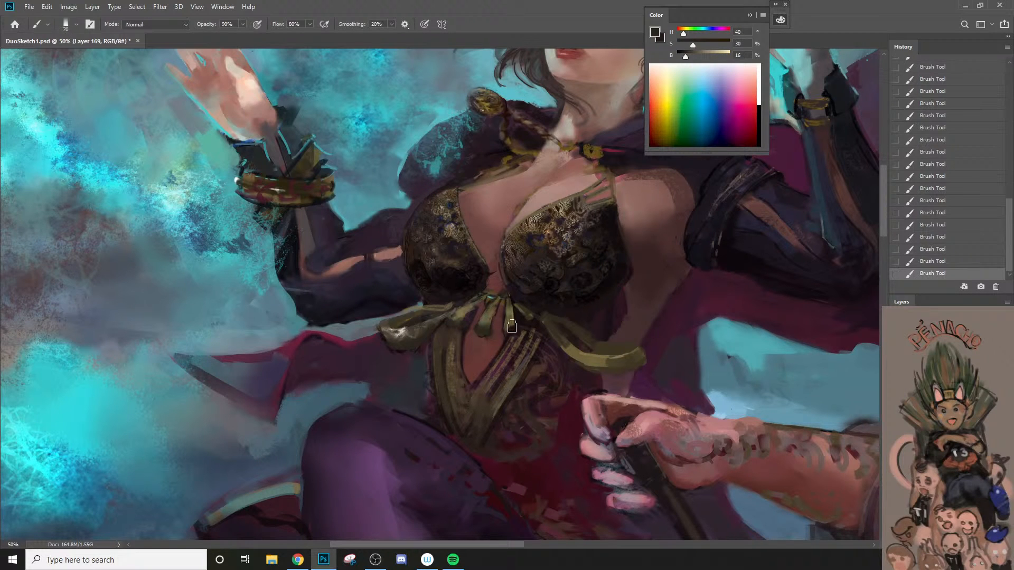
Step: Shade the length of the bow's opposite ribbon tail in dark brown with a 30 px brush, replacing the first stroke
drag(562, 342, 615, 368)
key(ctrl+z)
key(bracketright)
mouse_move(562, 345)
mouse_down()
mouse_move(607, 368)
mouse_move(626, 362)
mouse_up()
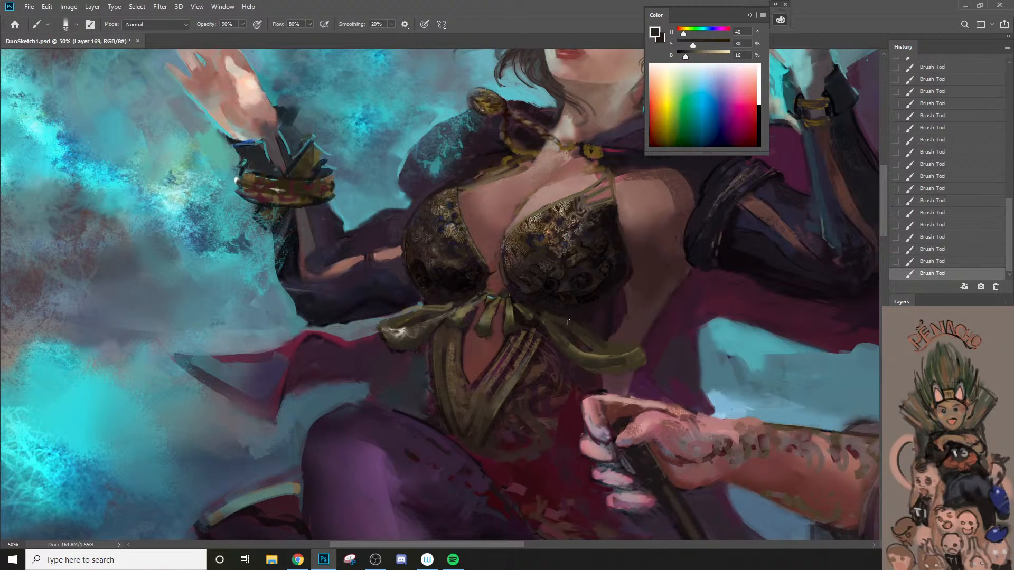
Step: Sample a near-black at hue 350, saturation 24, brightness 10 and darken the upper edge of the ribbon tail with a 20 px brush
alt+click(547, 313)
key(bracketleft)
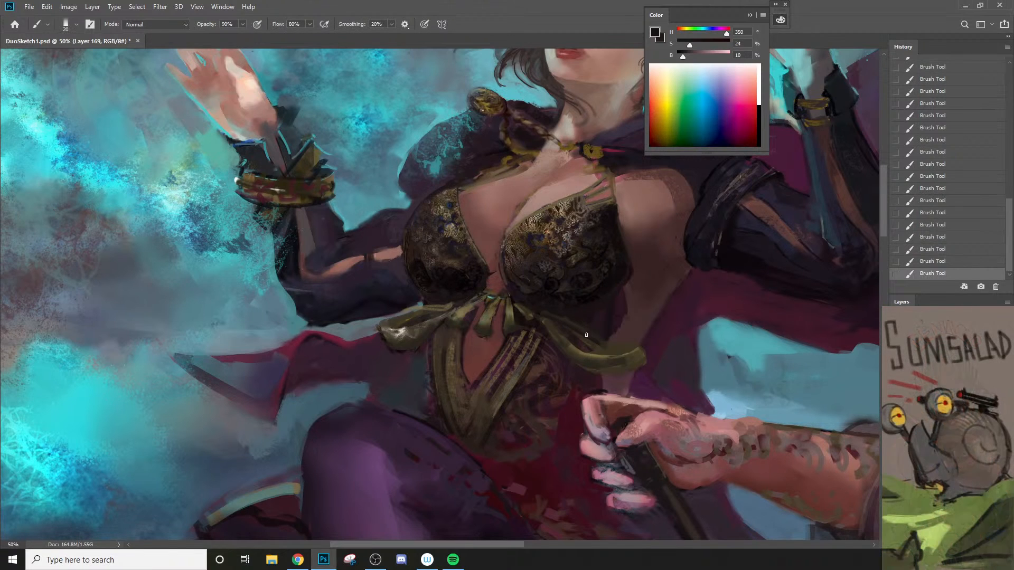
drag(563, 326, 610, 346)
key(bracketright)
Step: Blend the first loop's outer edge and upper fold with sampled browns of hue 34, brightness 27 and hue 30, brightness 18
key(z)
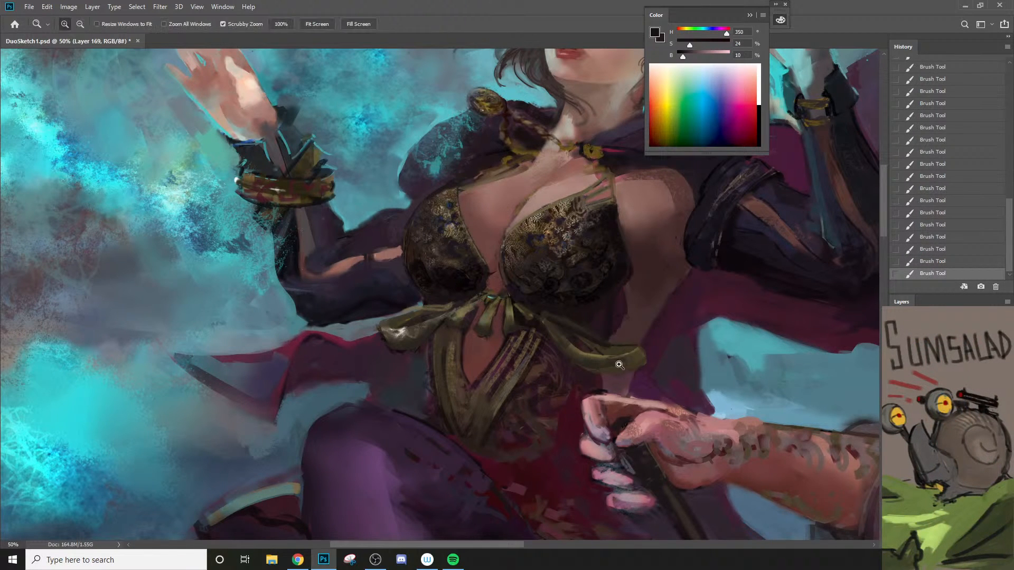
alt+click(610, 360)
click(479, 347)
key(b)
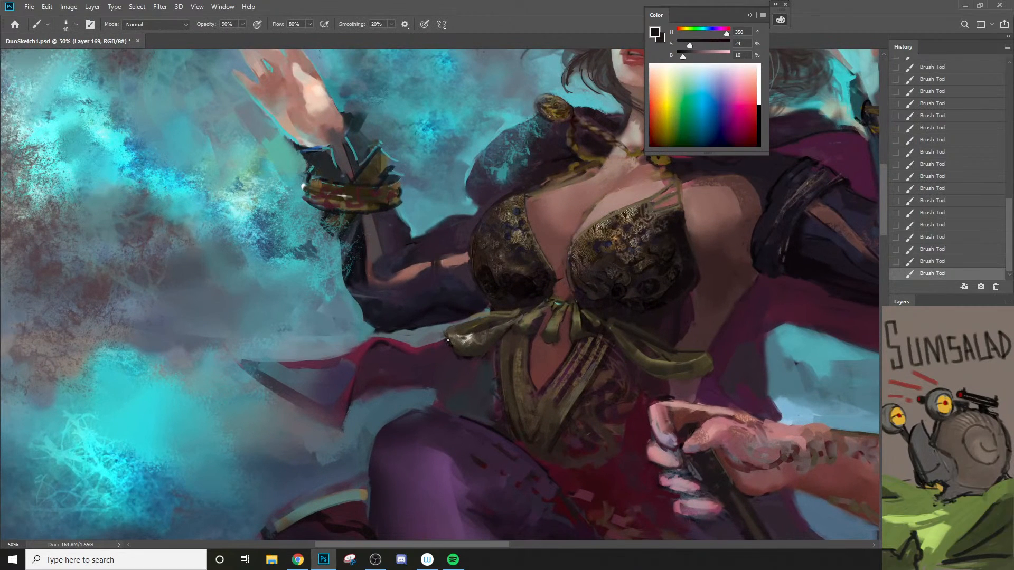
alt+click(457, 343)
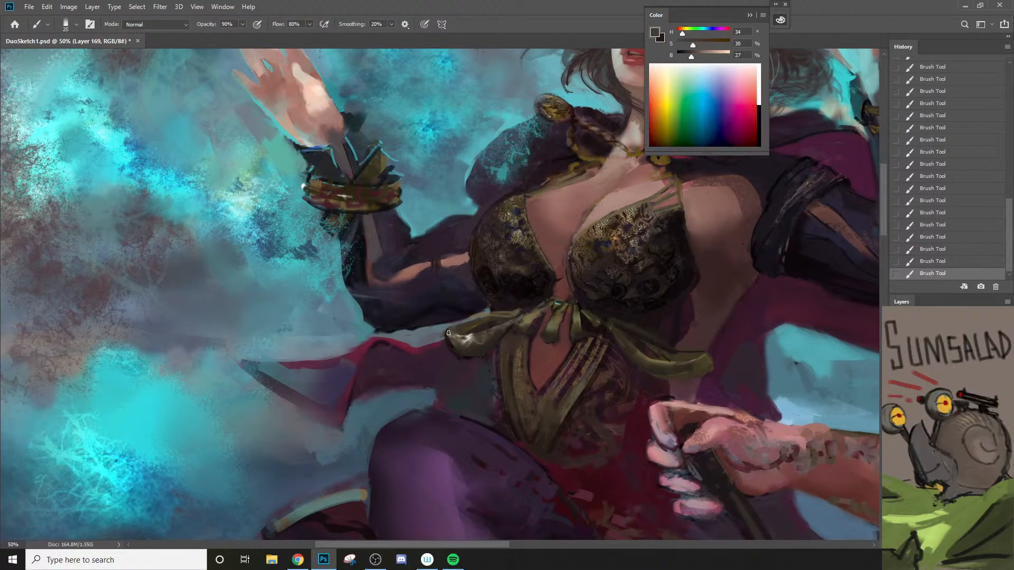
key(bracketright)
key(bracketright)
key(bracketright)
alt+click(479, 327)
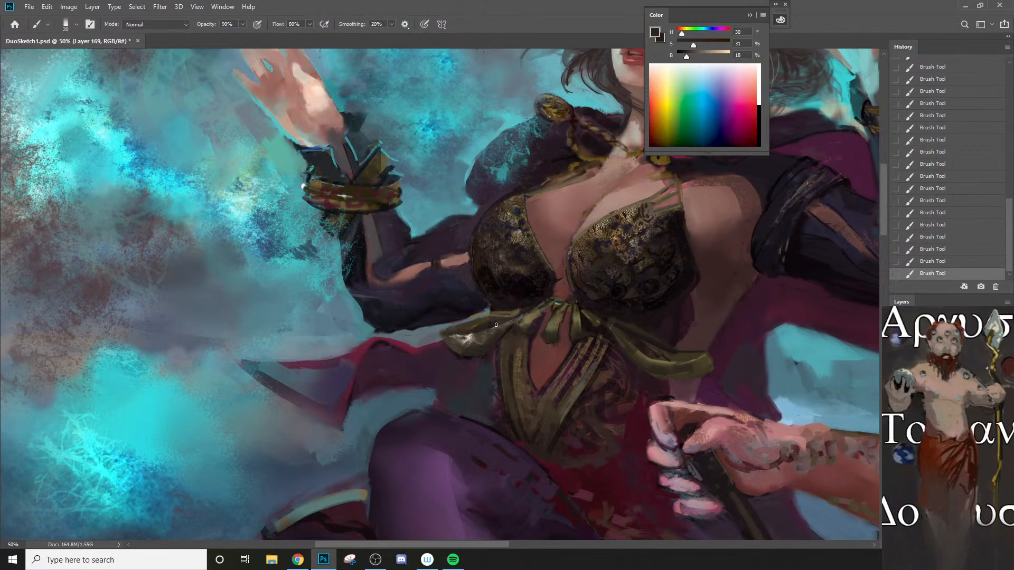
Step: Set the foreground to black and try a dark line along the loop's upper edge
key(n)
drag(604, 260, 609, 283)
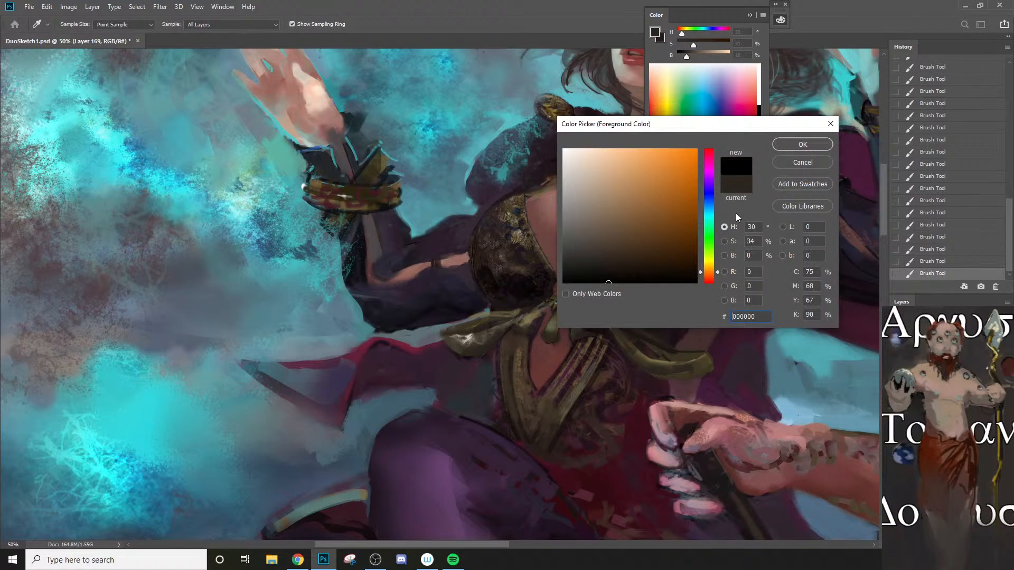
click(798, 145)
mouse_move(441, 334)
mouse_down()
mouse_move(496, 325)
mouse_move(446, 332)
mouse_move(475, 319)
mouse_move(509, 317)
mouse_up()
Step: Check the bow from a distance and undo the last three brush strokes on the loop
key(z)
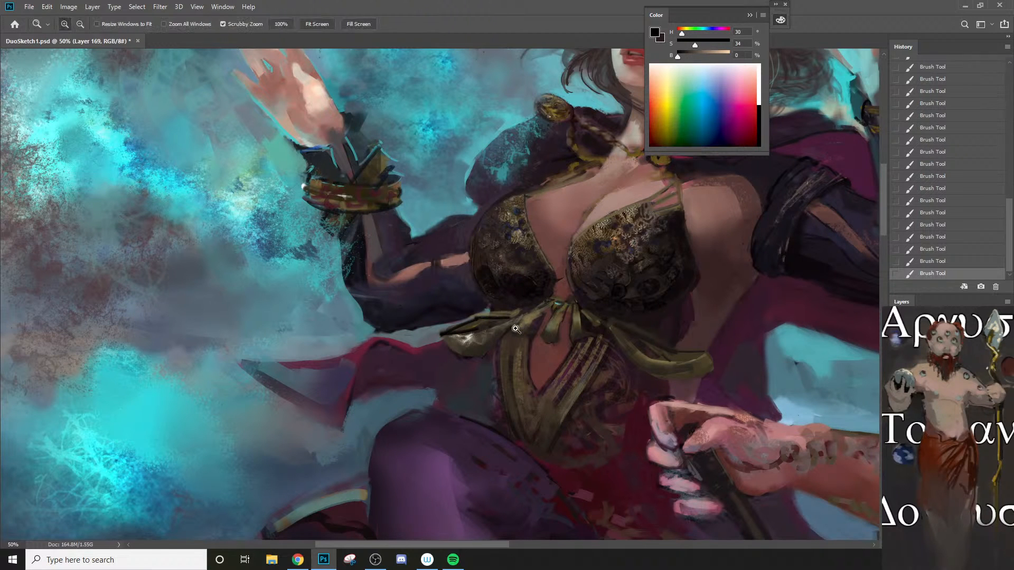
alt+click(515, 332)
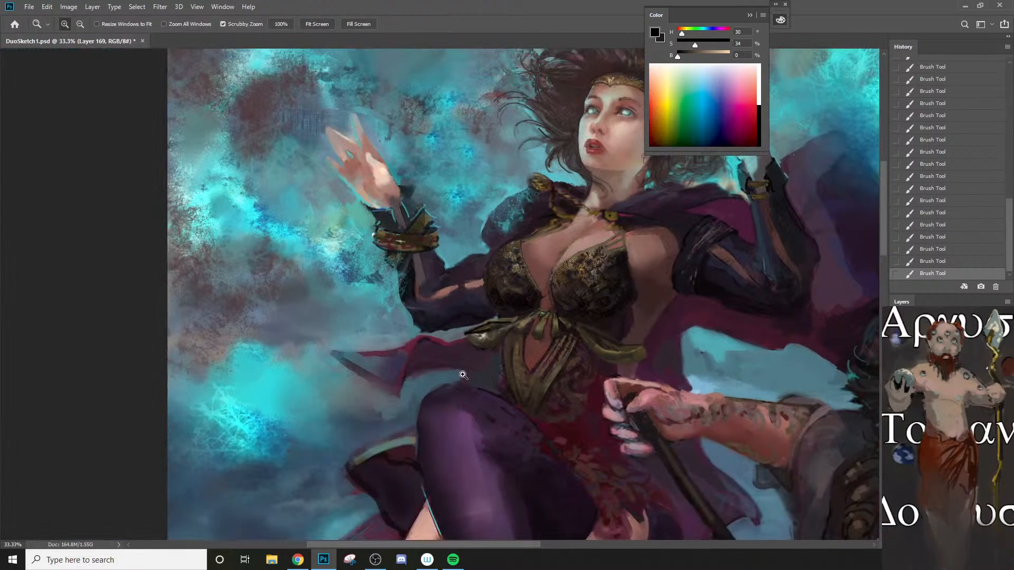
click(474, 368)
key(ctrl+z)
key(ctrl+z)
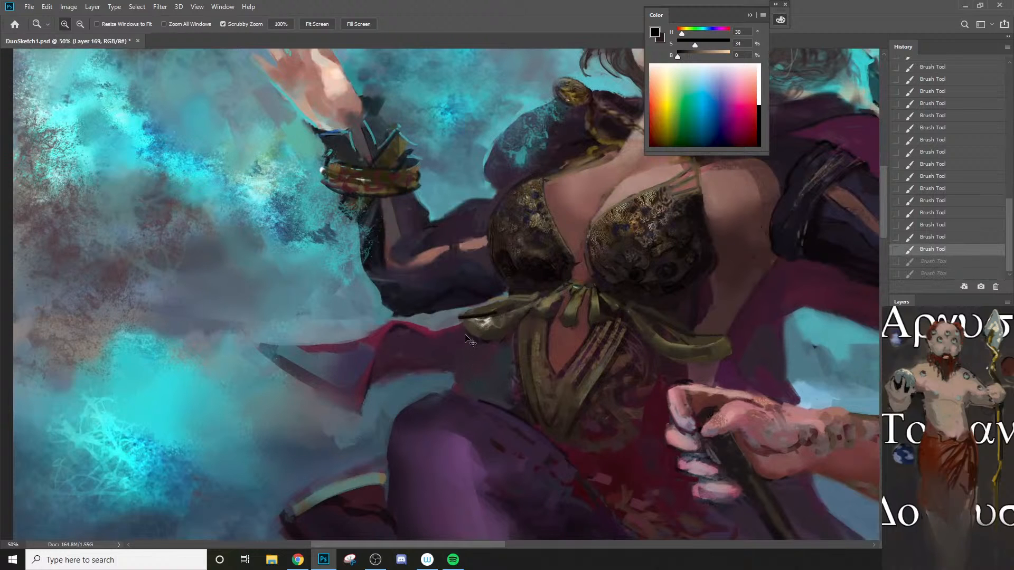
Step: Repaint the loop's outer end as a fuller, rounded grey-olive fold, sampling hue 50, saturation 19, brightness 25
key(ctrl+z)
key(b)
mouse_move(453, 311)
mouse_down()
mouse_move(491, 322)
mouse_move(481, 312)
mouse_move(490, 326)
mouse_move(460, 303)
mouse_move(523, 317)
mouse_move(535, 296)
mouse_move(508, 303)
mouse_move(494, 322)
mouse_move(499, 308)
mouse_move(461, 306)
mouse_move(501, 305)
mouse_up()
alt+click(482, 325)
key(bracketright)
key(bracketright)
key(bracketright)
key(bracketright)
key(ctrl+z)
key(ctrl+z)
alt+click(485, 312)
alt+click(475, 312)
key(bracketright)
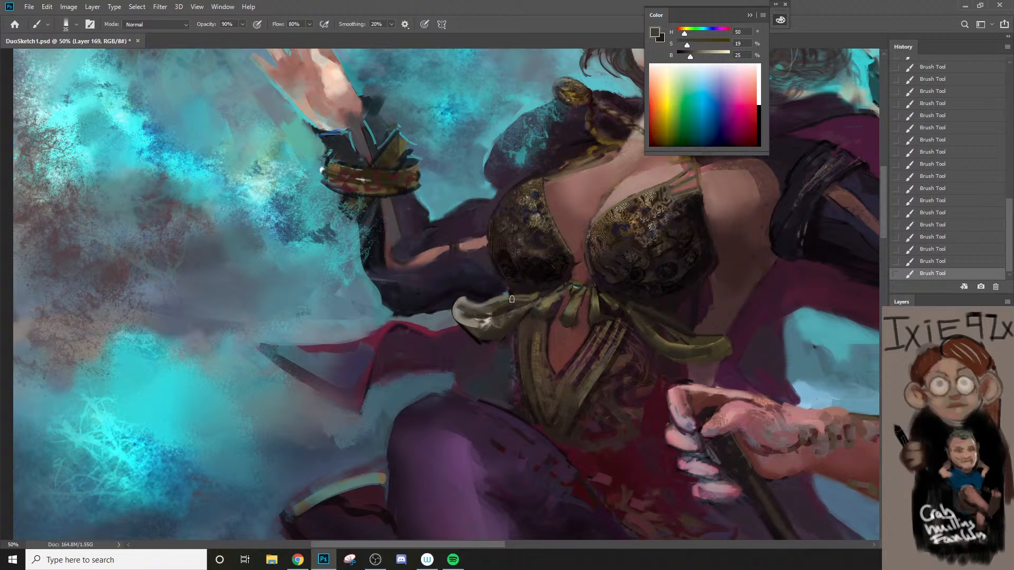
Step: Sample a dark purple at hue 292, saturation 47, brightness 7 and clean up the loop's upper edge with a 15 px brush
key(alt+space)
click(517, 319)
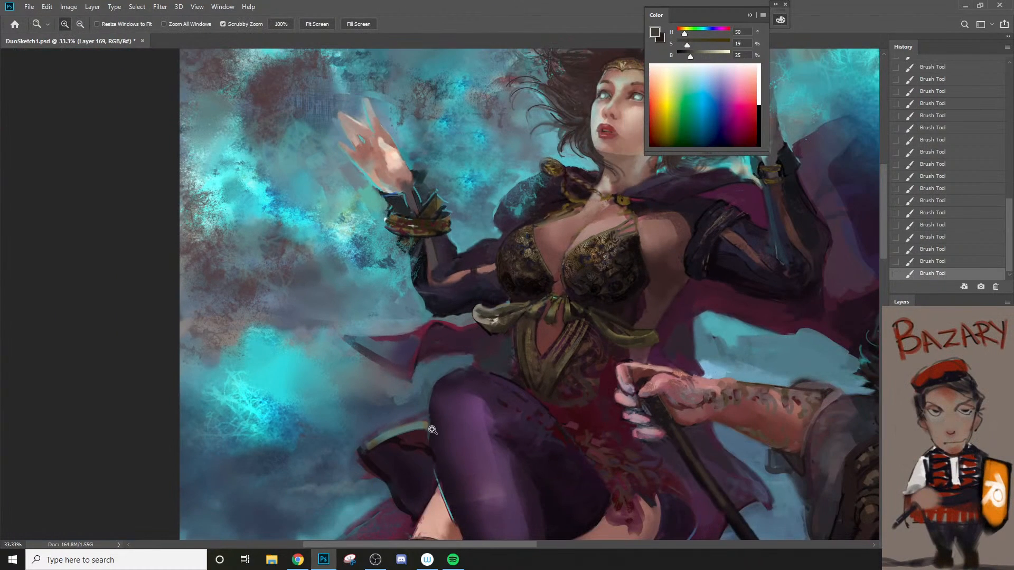
key(ctrl+space)
click(446, 273)
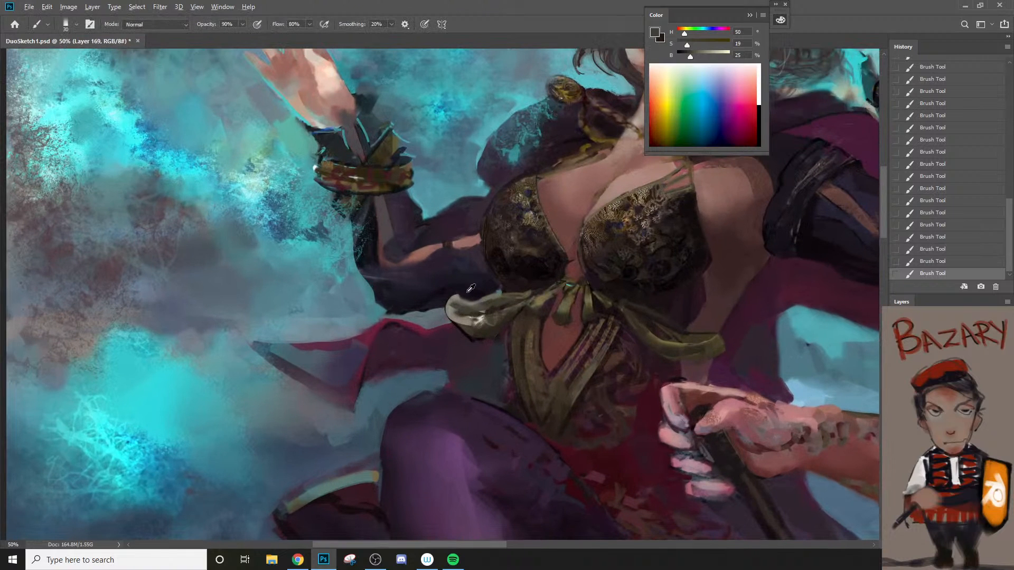
alt+click(467, 292)
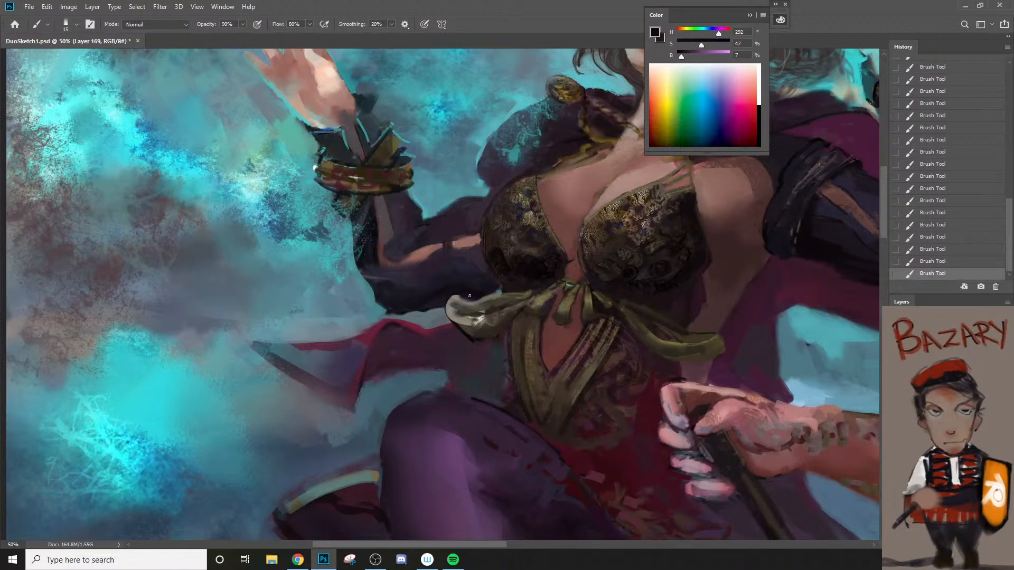
alt+click(484, 309)
drag(528, 368, 448, 354)
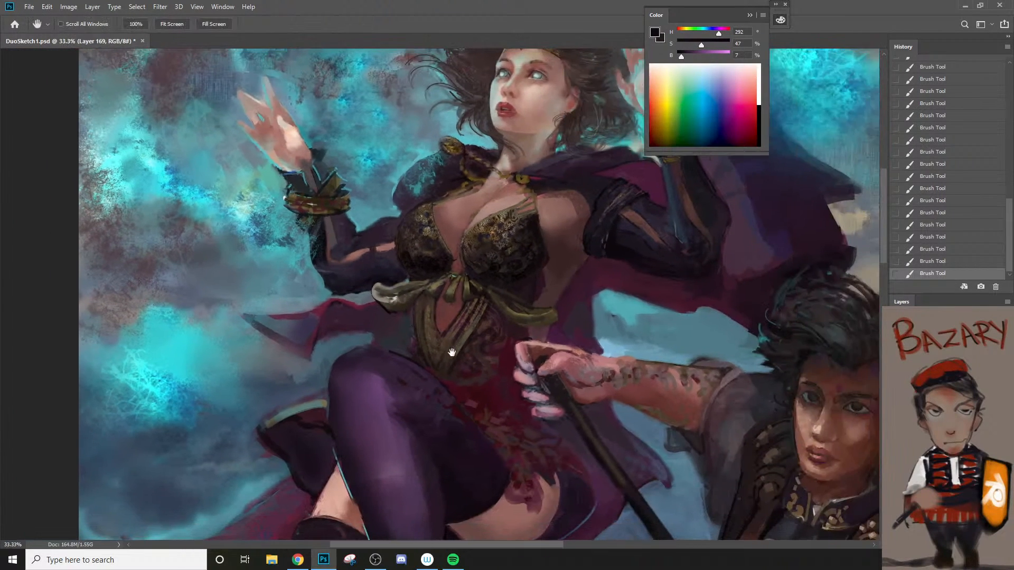
key(ctrl+space)
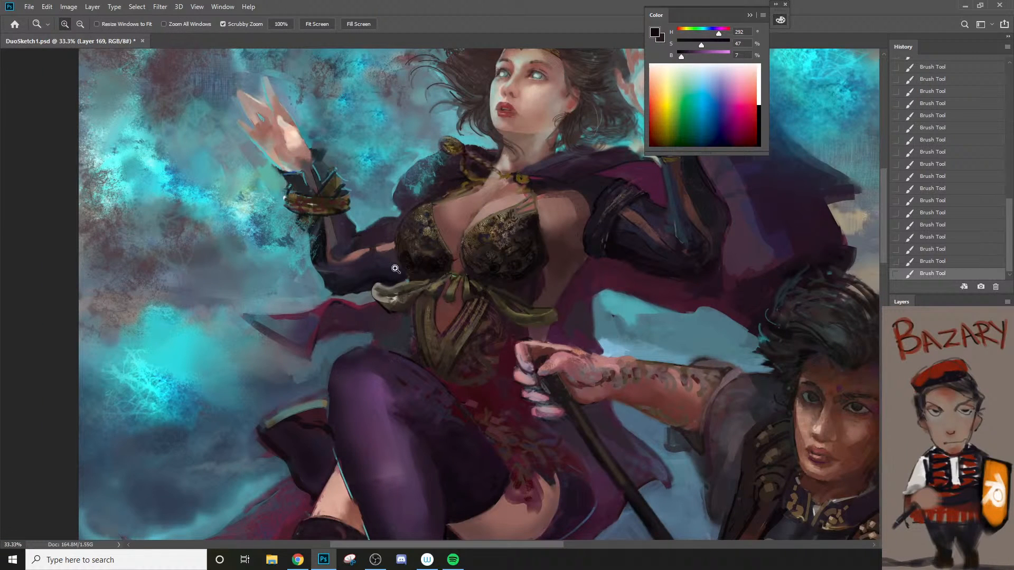
Step: Set the foreground to dark blue #1d1c34 and touch up the sleeve beside the bodice cup's lower outer edge
click(396, 264)
key(bracketright)
alt+click(406, 274)
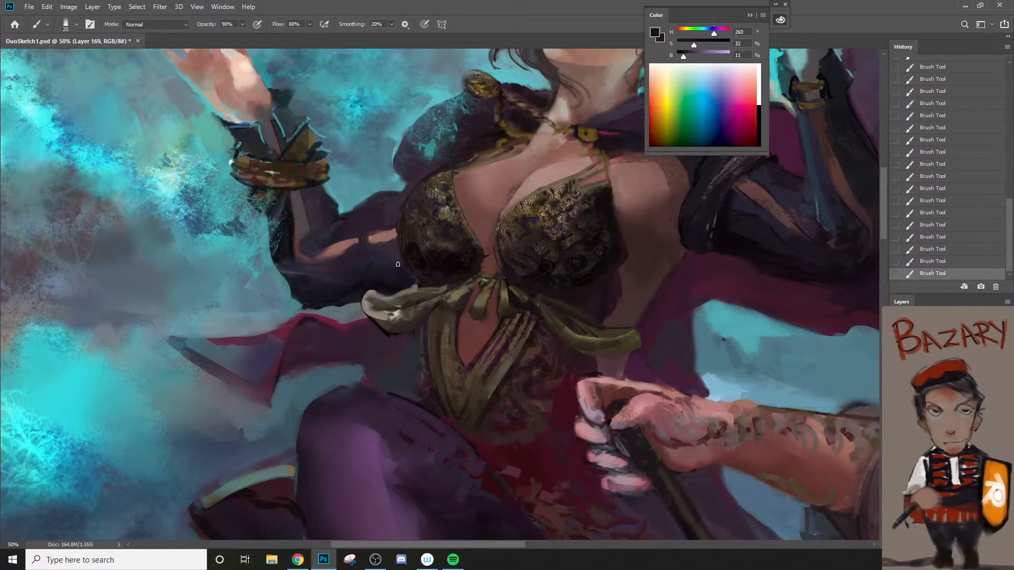
alt+click(386, 259)
key(n)
click(625, 255)
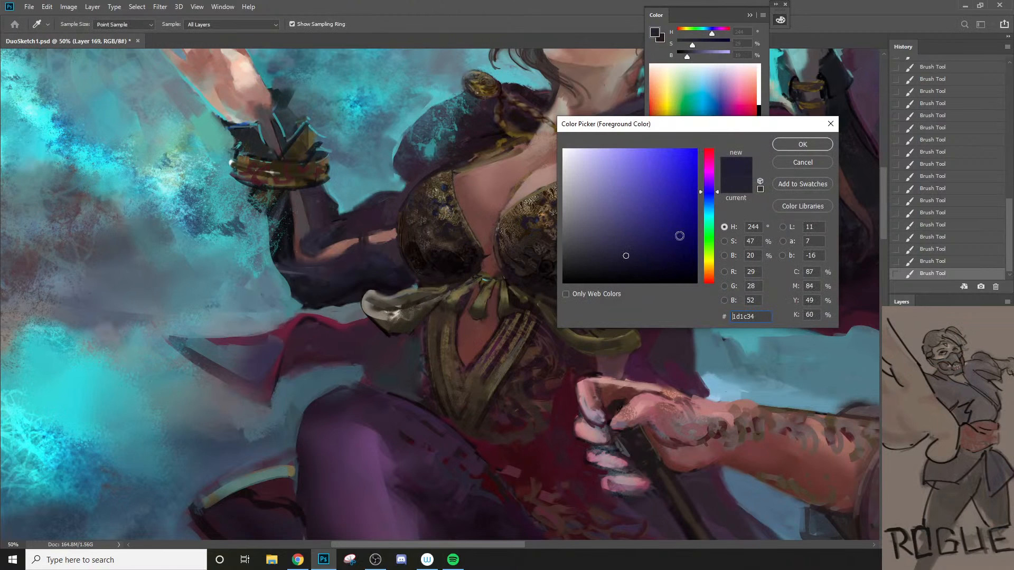
click(803, 144)
key(bracketleft)
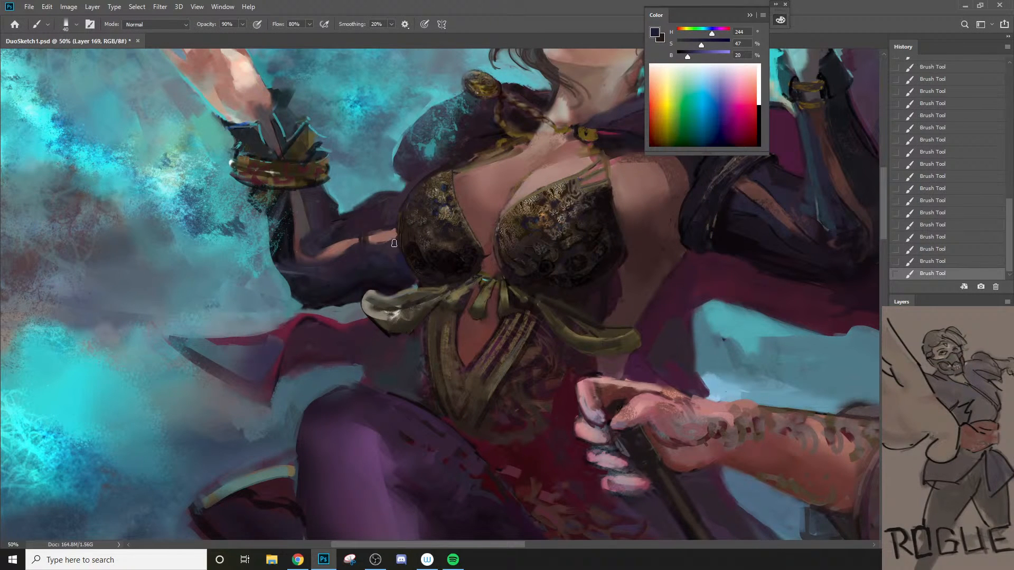
Step: Darken the cup's outer edge with hue 348, saturation 50, brightness 4, and fade the stroke to 55% in Overlay mode
alt+click(420, 263)
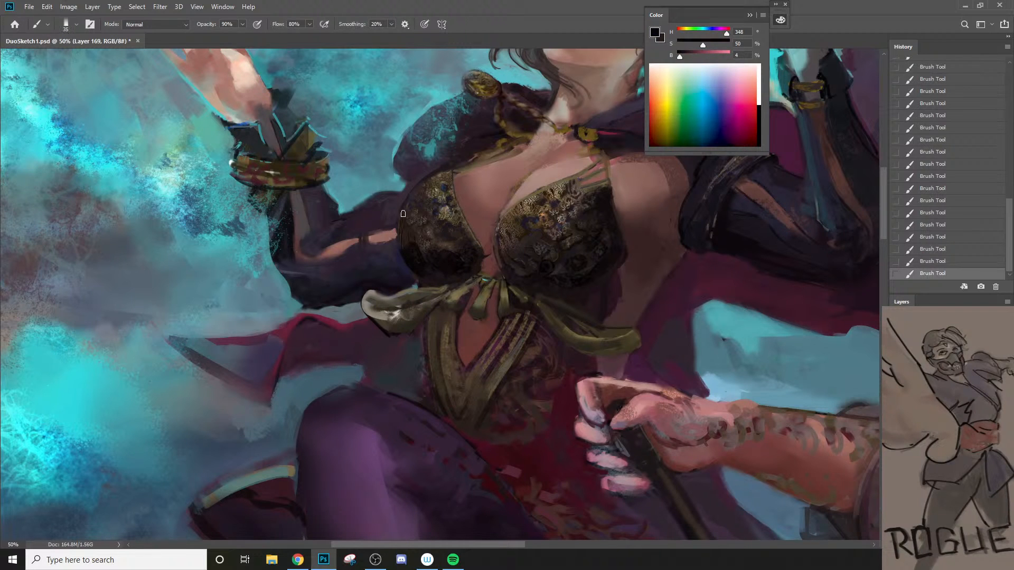
drag(403, 214, 403, 249)
key(ctrl+shift+f)
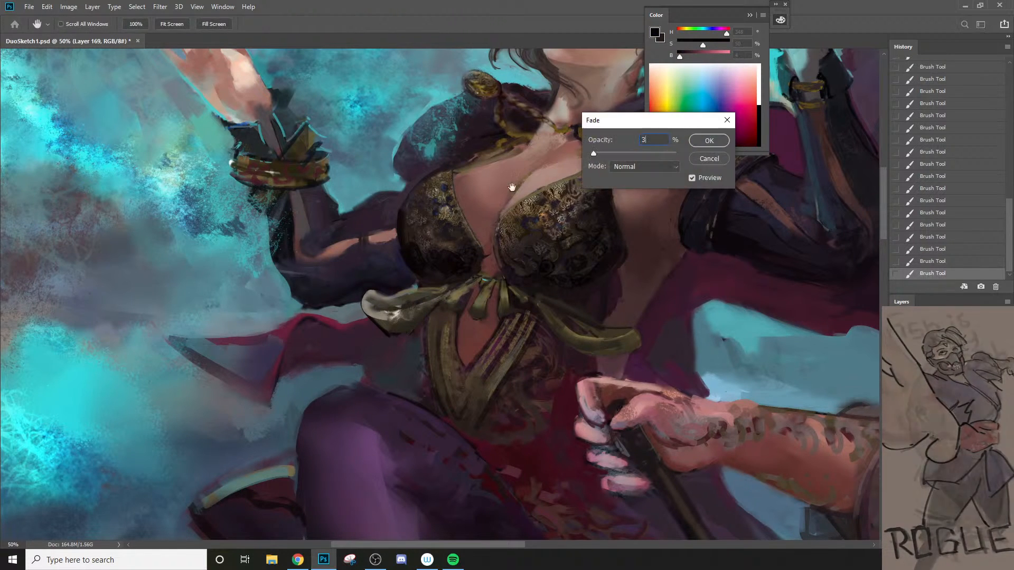
click(655, 164)
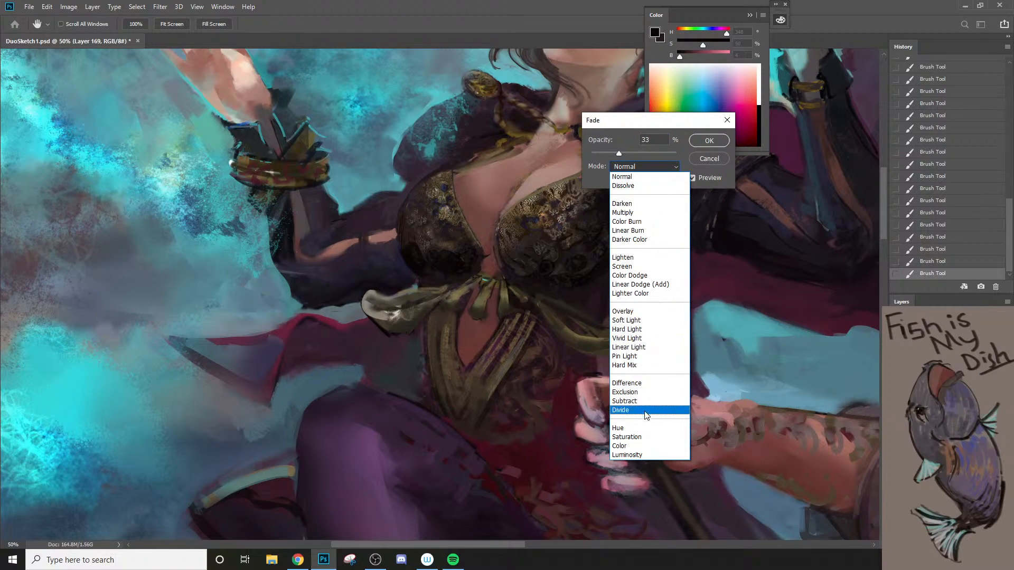
click(641, 311)
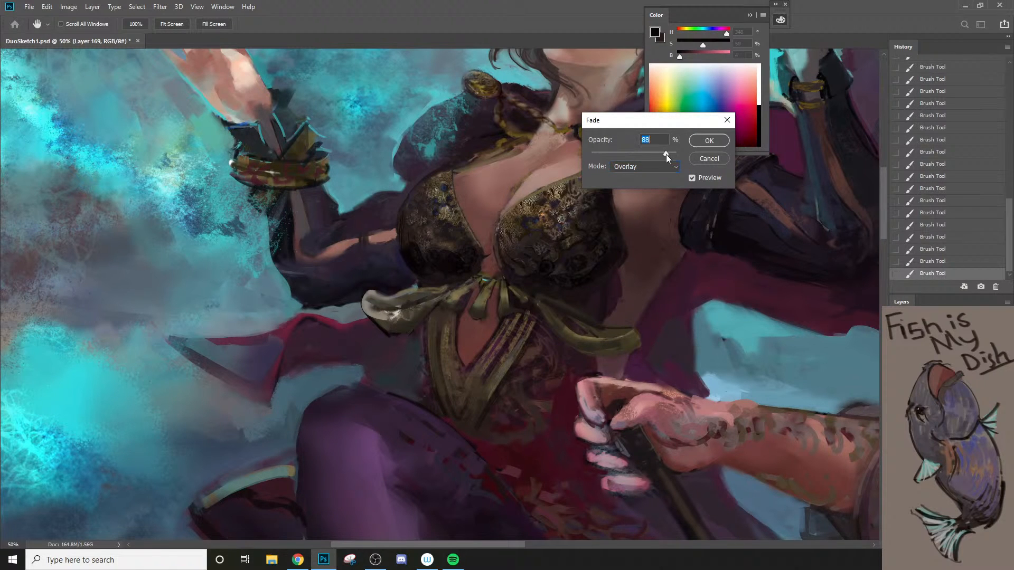
drag(666, 154, 644, 154)
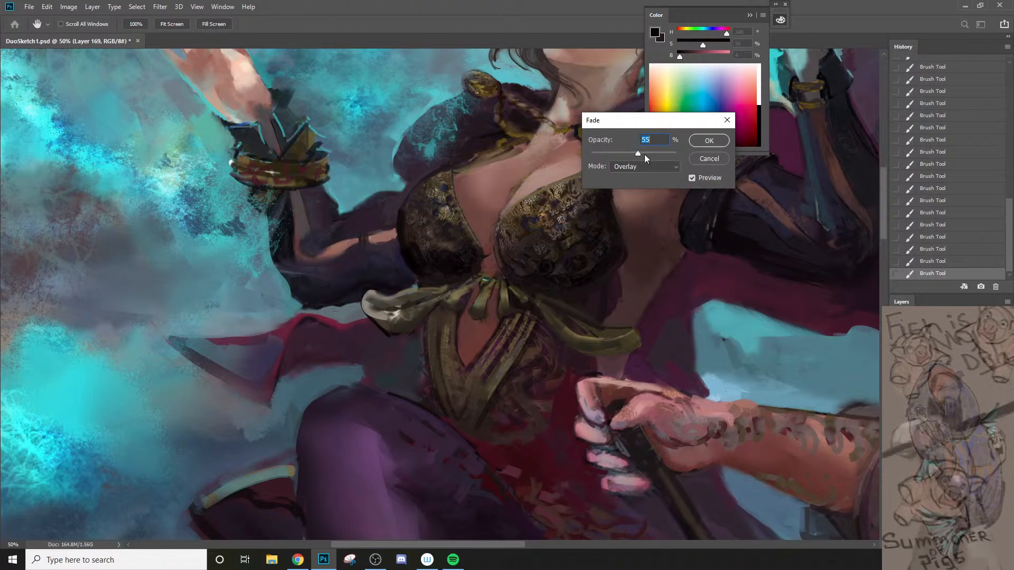
click(708, 139)
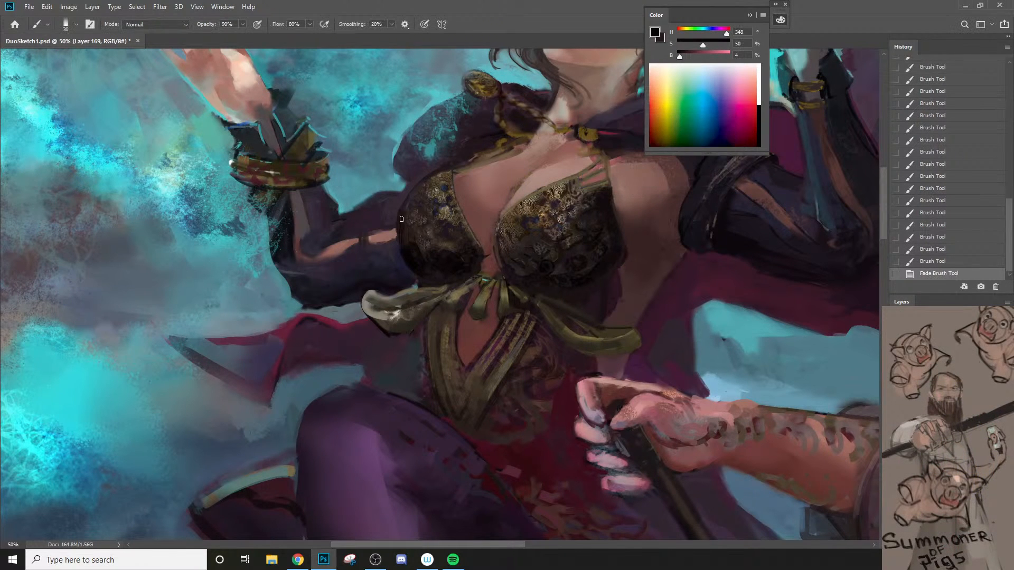
Step: Undo the last edge stroke and redraw the cup's dark outer contour with a smaller 20 px brush
drag(408, 254, 412, 258)
key(ctrl+z)
key([)
key([)
drag(399, 217, 401, 250)
Step: Sample the sleeve's blue at hue 243, saturation 46, brightness 20 and trim the cup's outer contour, undoing misplaced strokes
alt+click(408, 259)
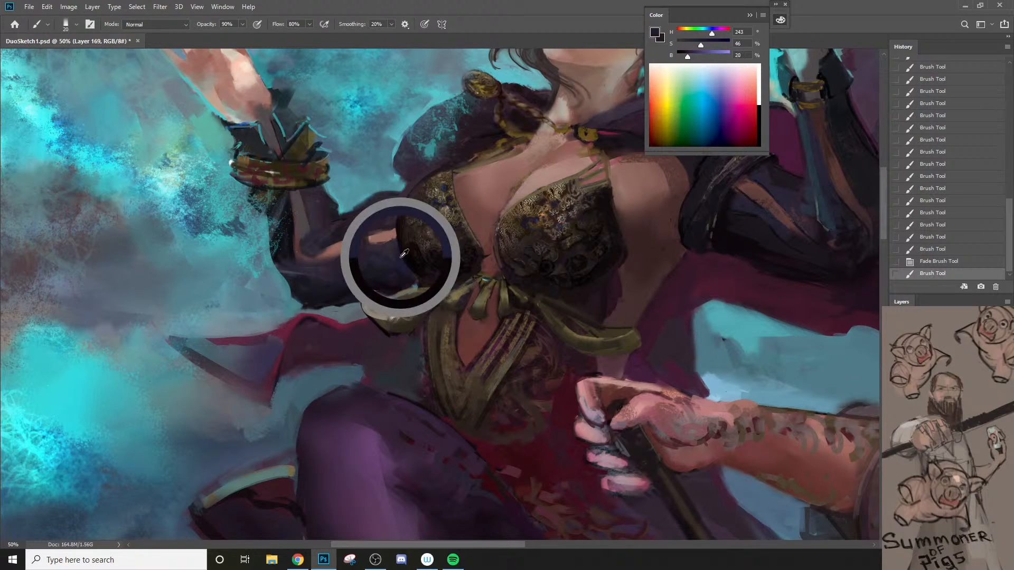
drag(399, 200, 394, 243)
key(ctrl+z)
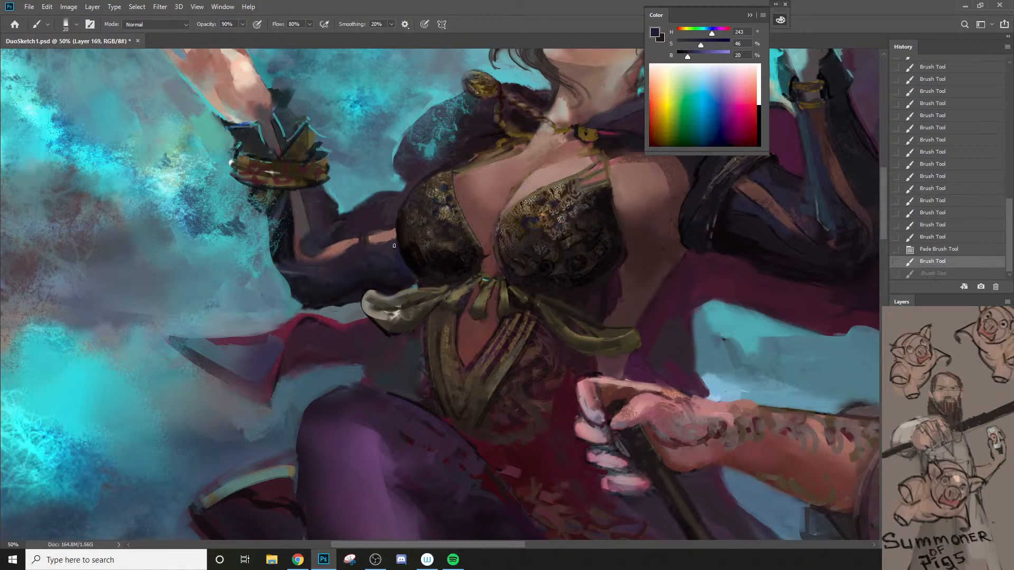
mouse_move(400, 200)
mouse_down()
mouse_move(394, 225)
mouse_move(406, 198)
mouse_up()
key(ctrl+z)
key([)
Step: Touch up the forearm skin beside the cup with hue 11, saturation 34, brightness 58, fade it, and refine the cup's upper edge in dark purple
alt+click(392, 231)
key(ctrl+z)
key(ctrl+shift+f)
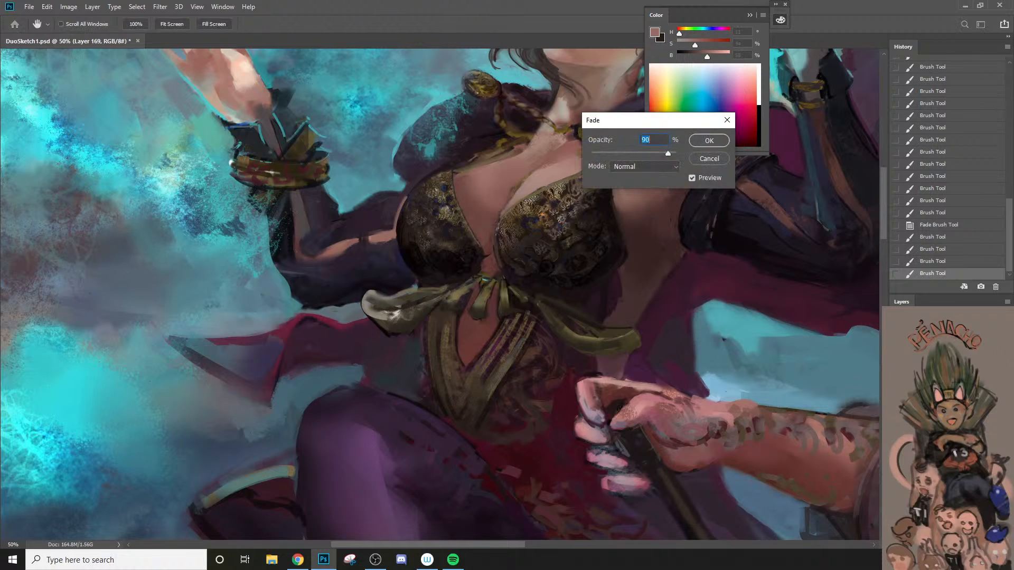
click(709, 141)
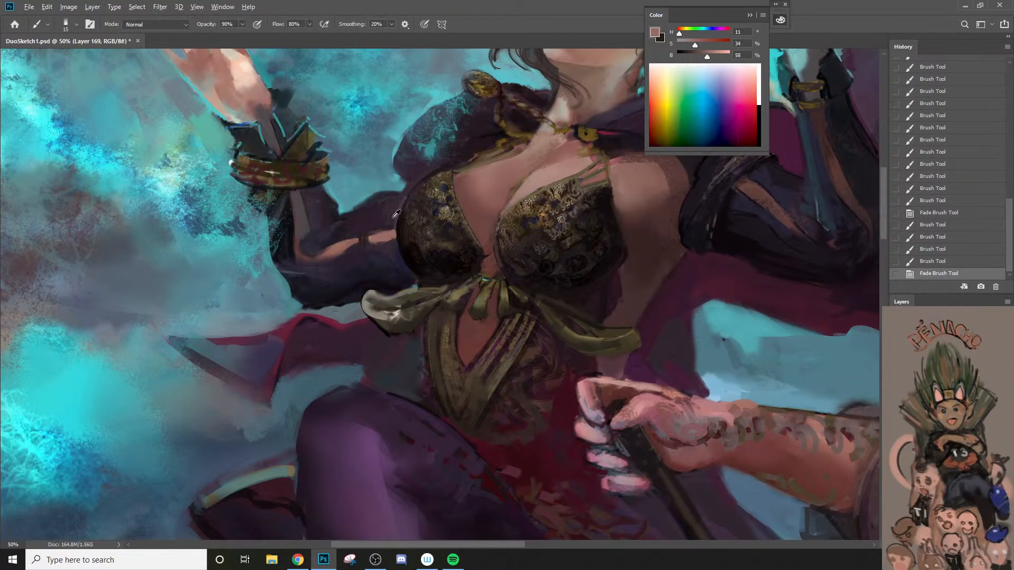
alt+click(396, 216)
drag(407, 192, 400, 208)
Step: Check the figure from a distance, sample dark red from the dress and brush subtle strokes into the bodice's embroidery
key(z)
alt+click(407, 259)
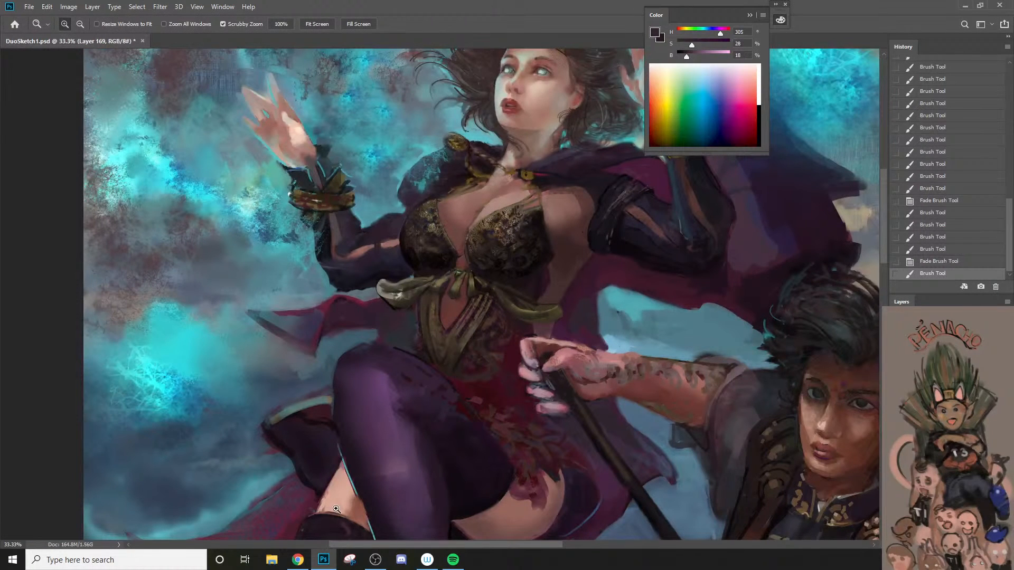
key(space)
drag(524, 329, 499, 307)
alt+click(476, 358)
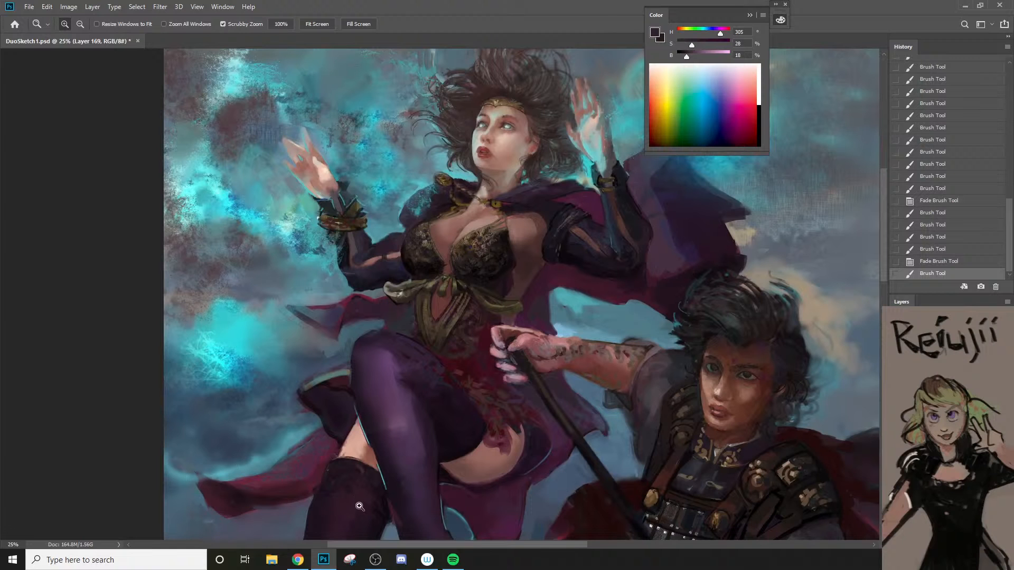
key(i)
click(485, 346)
click(494, 293)
click(493, 291)
click(492, 285)
mouse_move(417, 180)
mouse_down()
mouse_move(430, 203)
mouse_move(440, 182)
mouse_move(465, 186)
mouse_move(455, 164)
mouse_up()
Step: Add dark red accents at hue 345, saturation 80, brightness 23 to the outer bodice cup and refine its edge
key(bracketright)
key(bracketright)
key(bracketright)
mouse_move(298, 191)
mouse_down()
mouse_move(323, 200)
mouse_move(302, 221)
mouse_move(324, 225)
mouse_move(301, 240)
mouse_move(268, 208)
mouse_up()
key(bracketleft)
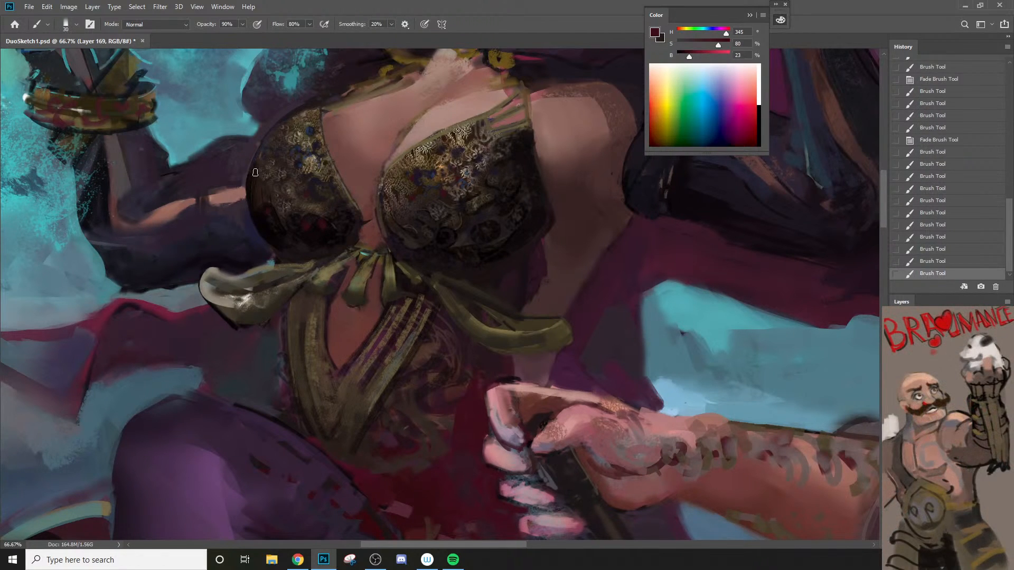
drag(255, 173, 259, 183)
Step: Sample a dark gold-brown from the bodice embroidery and paint matching ornamental marks on the red dress below the sash with a 45 px brush
key(ctrl+space)
drag(289, 222, 227, 227)
drag(313, 323, 375, 381)
alt+click(400, 209)
key(ctrl+space)
click(399, 323)
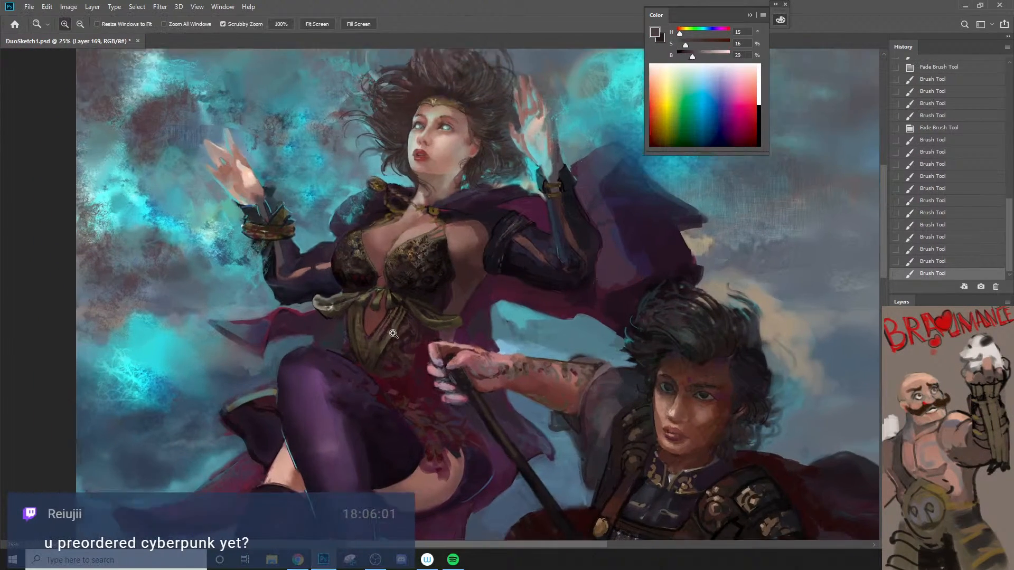
alt+click(424, 241)
alt+click(422, 239)
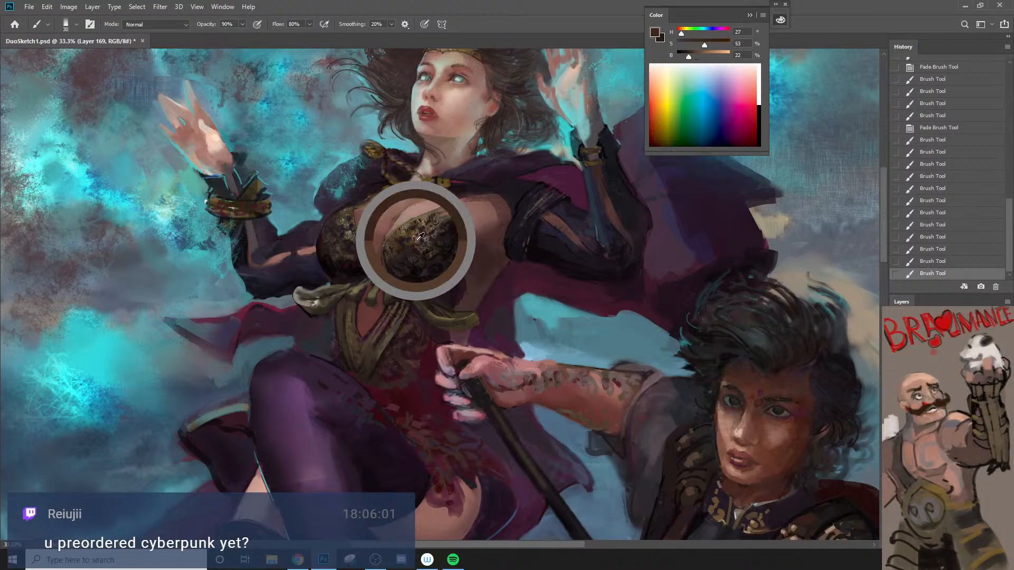
alt+click(415, 238)
key(ctrl+space)
click(410, 338)
click(409, 339)
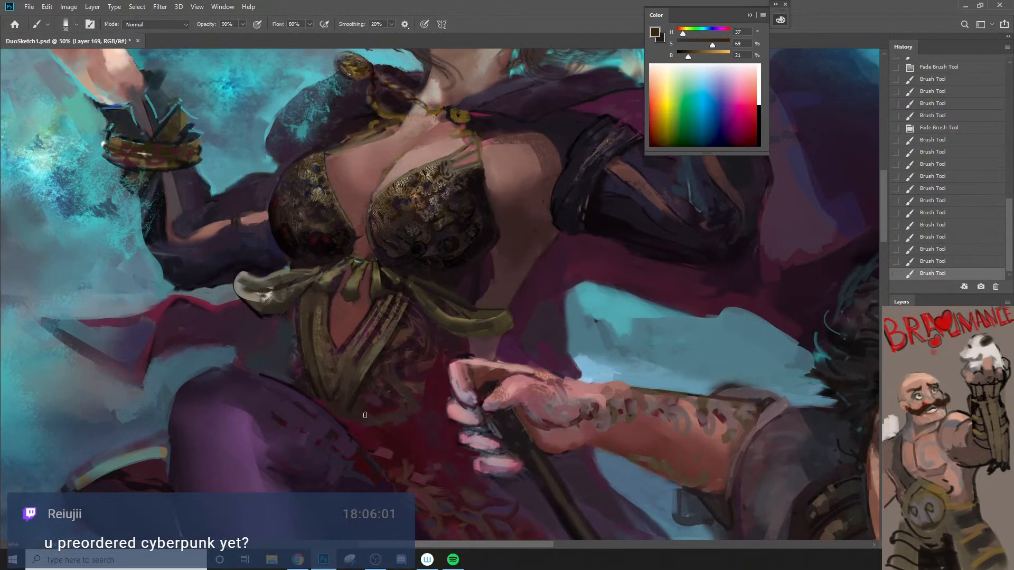
click(393, 429)
drag(415, 436, 401, 439)
mouse_move(399, 430)
mouse_down()
mouse_move(382, 440)
mouse_move(427, 433)
mouse_move(413, 450)
mouse_up()
key(])
key(])
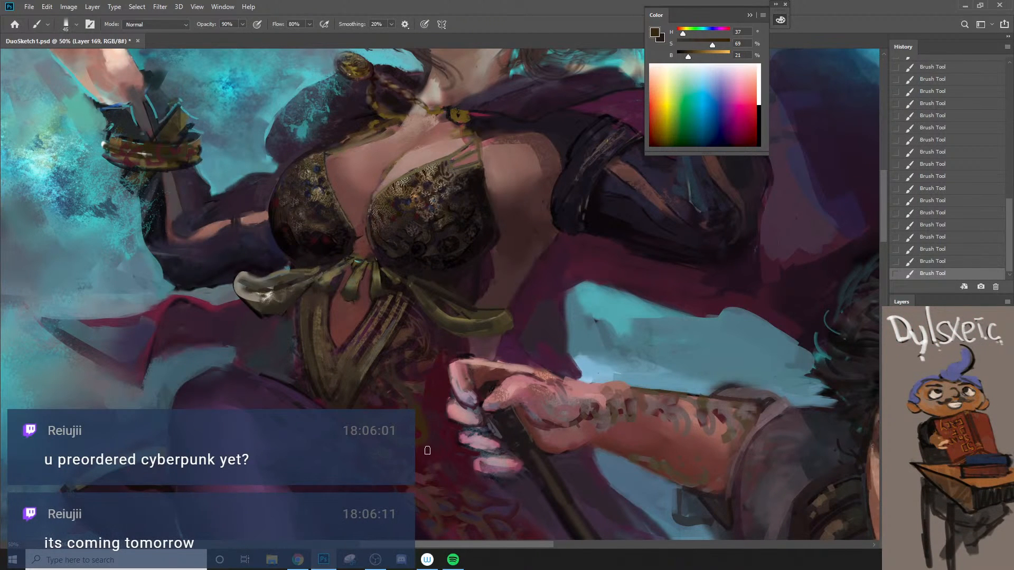
Step: Repaint the waist sash's diagonal folds using sampled hue 342, saturation 46, brightness 15 and hue 21, saturation 46, brightness 30
alt+click(428, 352)
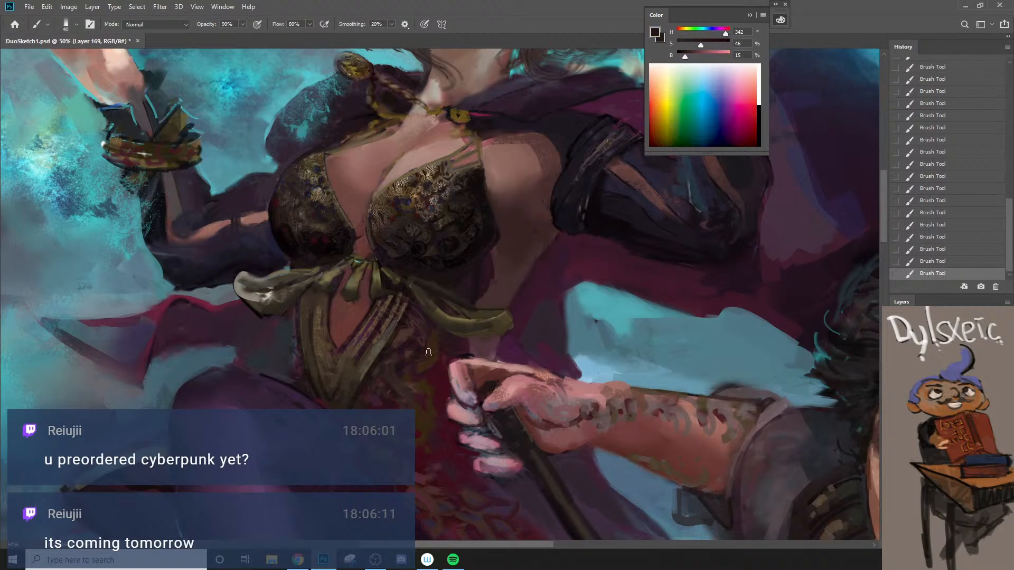
key(])
alt+click(404, 331)
key([)
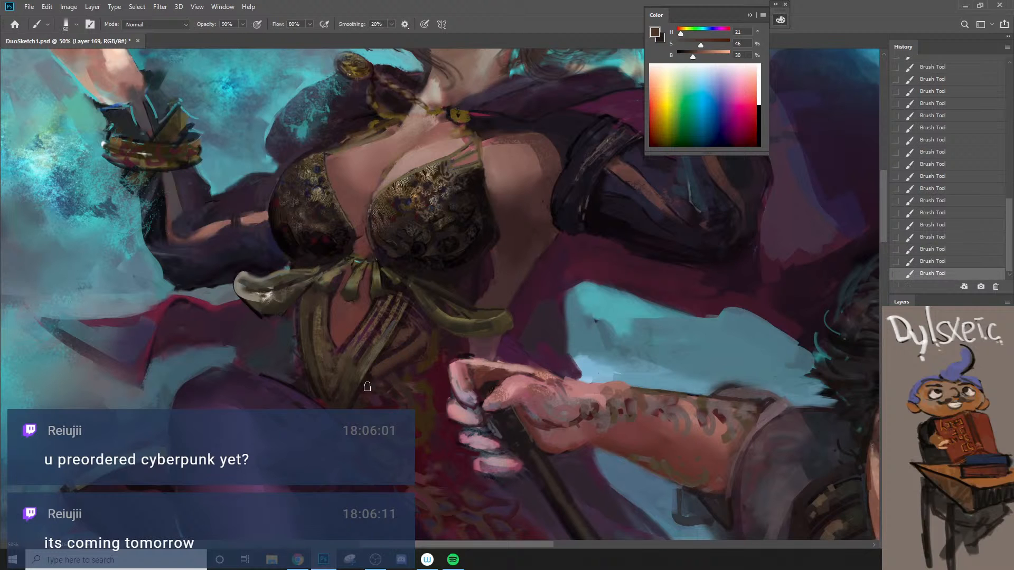
alt+click(370, 361)
key(])
drag(362, 384, 396, 366)
key(ctrl+z)
Step: Clean up the sash's lower outer edge above the purple thigh with sampled dark browns around hue 30, saturation 38, brightness 20
key(z)
alt+click(394, 387)
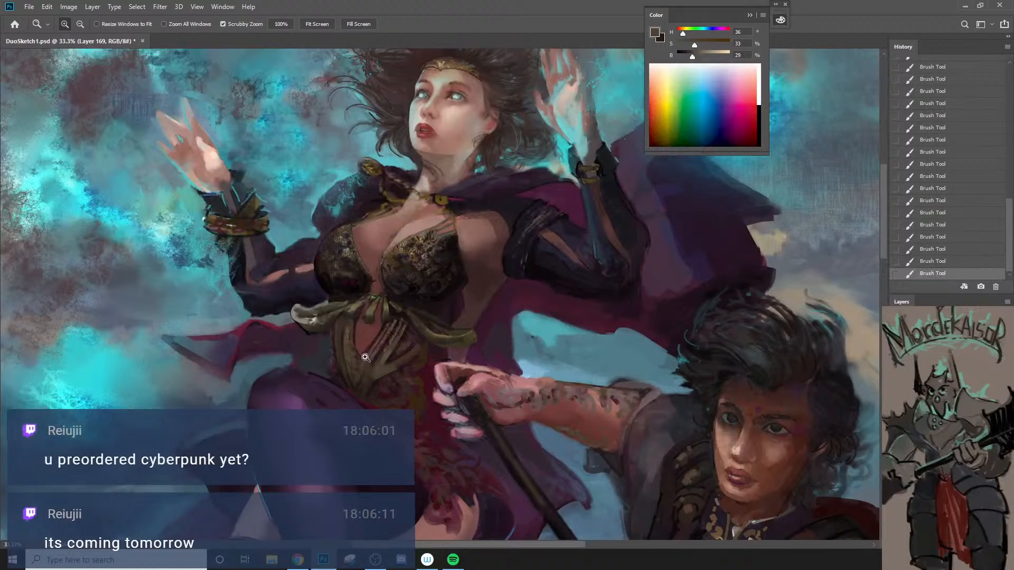
click(394, 387)
key(b)
alt+click(335, 309)
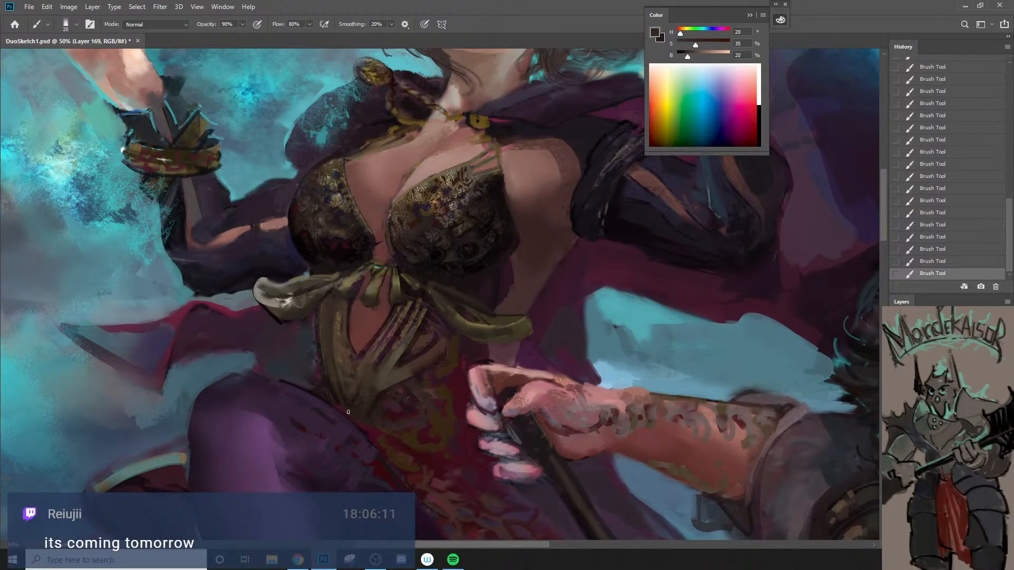
alt+click(340, 386)
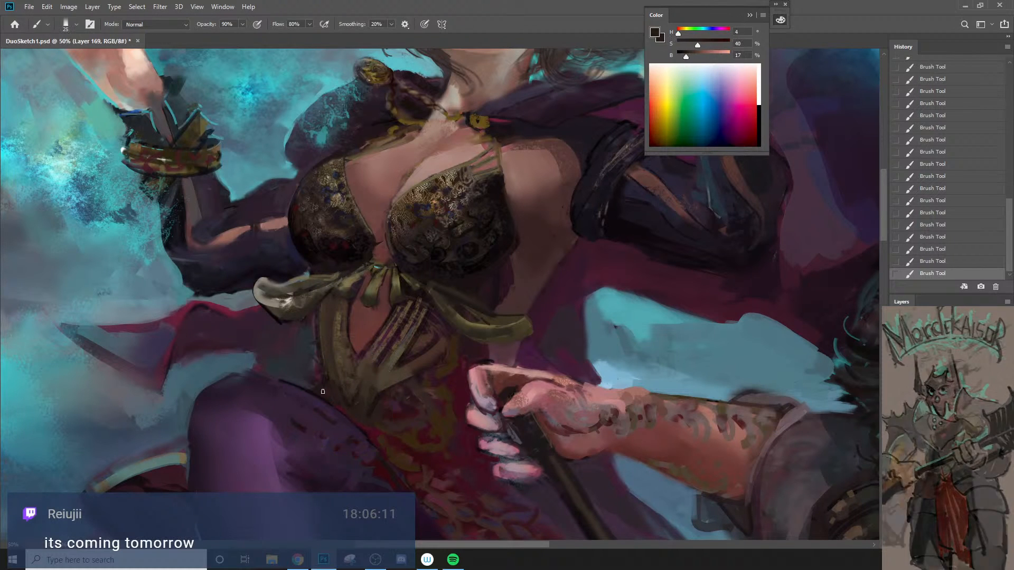
alt+click(332, 367)
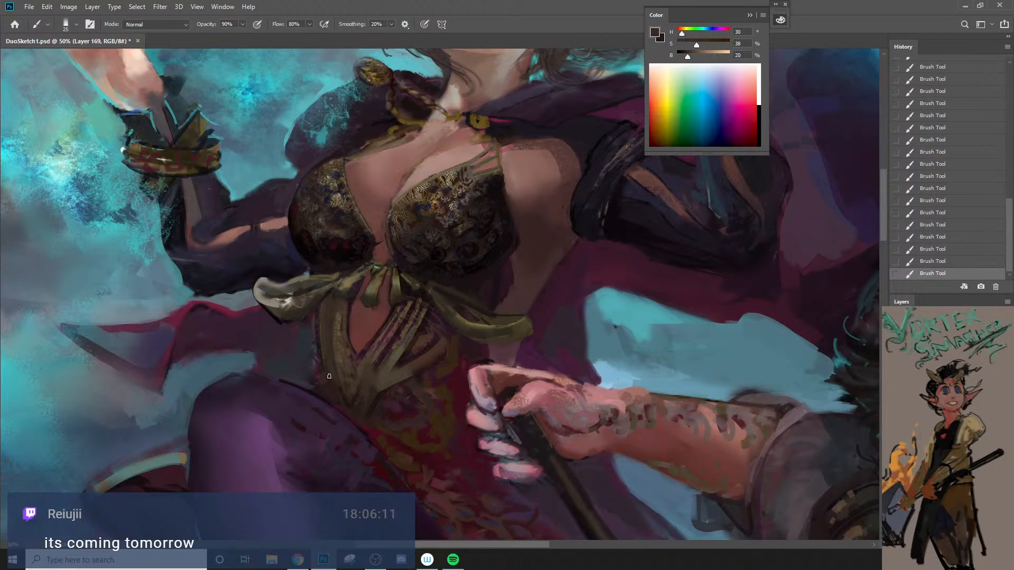
key(bracketright)
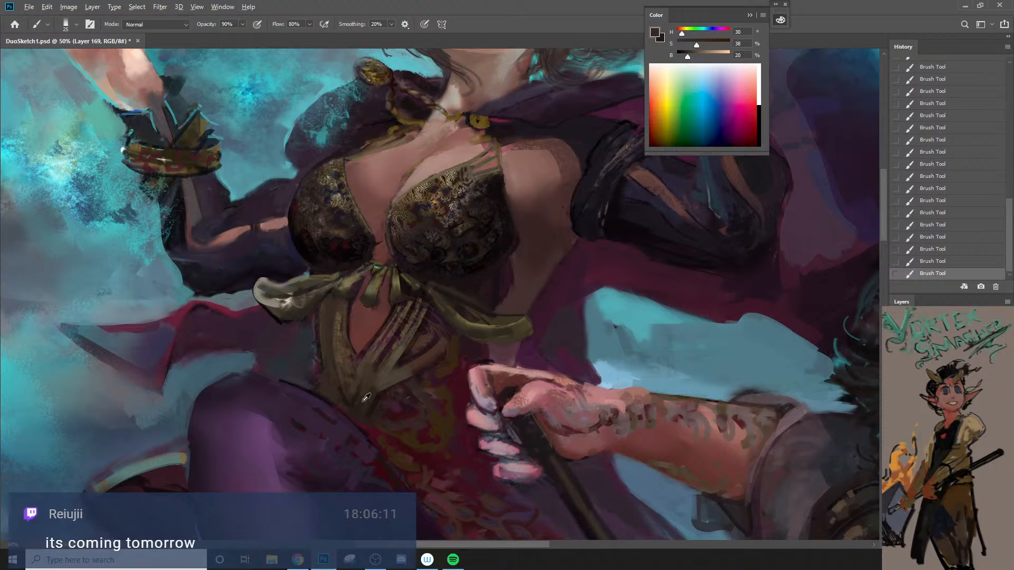
alt+click(361, 401)
alt+click(336, 391)
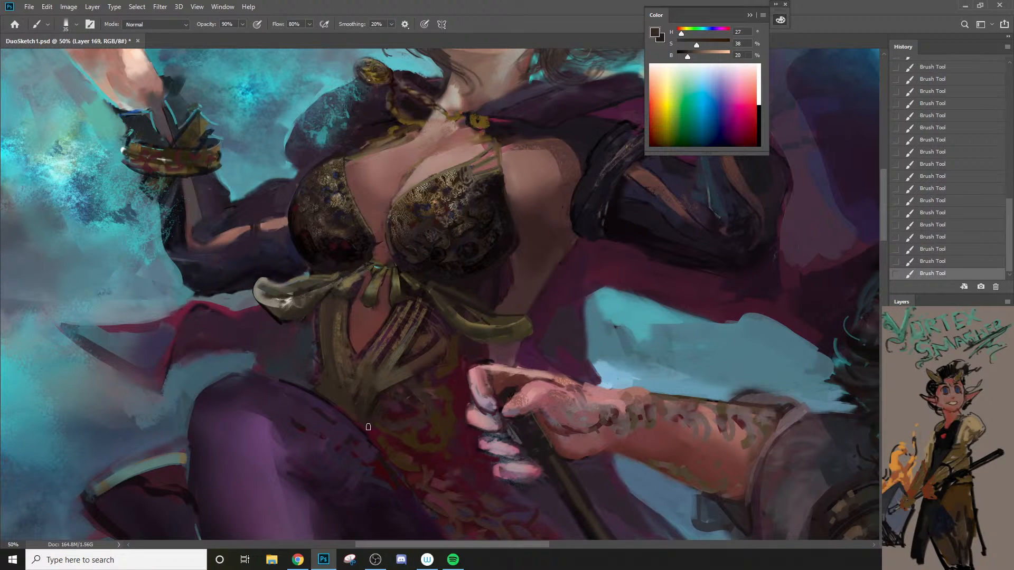
Step: Broaden and shade the sash's lower point with a brush of up to 100 px, sampling hue 31, saturation 38, brightness 25
alt+click(369, 397)
key(bracketright)
key(bracketright)
key(bracketright)
key(bracketright)
key(bracketright)
mouse_move(329, 385)
mouse_down()
mouse_move(371, 424)
mouse_move(332, 392)
mouse_up()
key(bracketright)
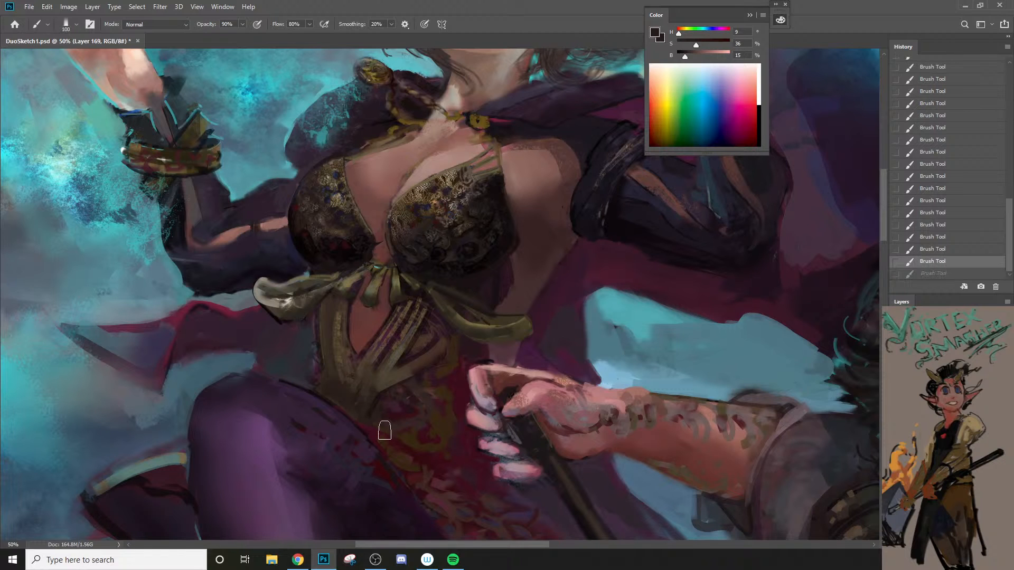
alt+click(355, 384)
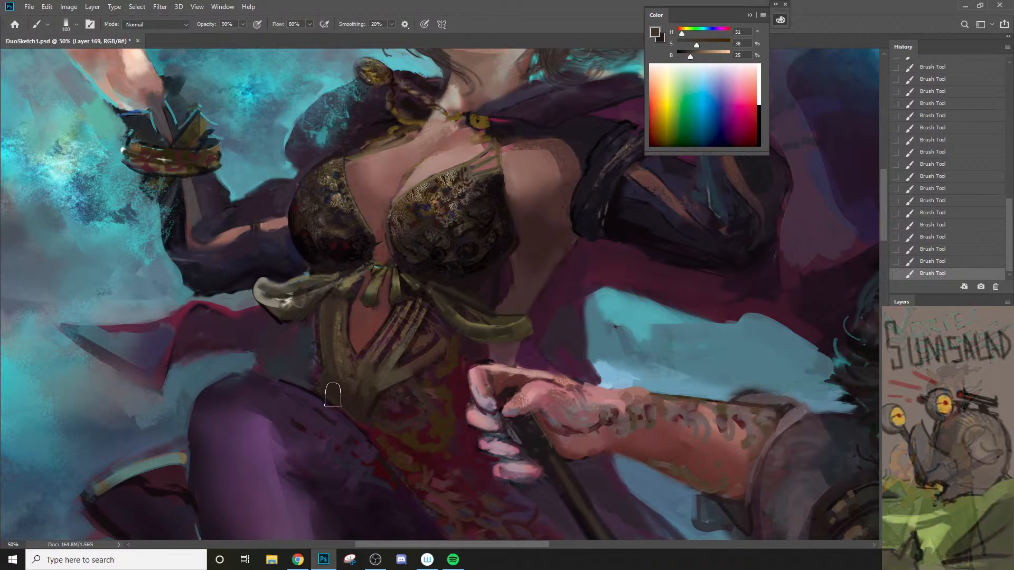
mouse_move(342, 400)
mouse_down()
mouse_move(372, 427)
mouse_move(345, 399)
mouse_move(371, 400)
mouse_up()
Step: Lower the brush opacity to 20% and softly blend the sash's lower end into the dress with a smaller brush
key(2)
key(bracketleft)
key(bracketleft)
key(bracketleft)
key(bracketleft)
key(bracketleft)
key(bracketleft)
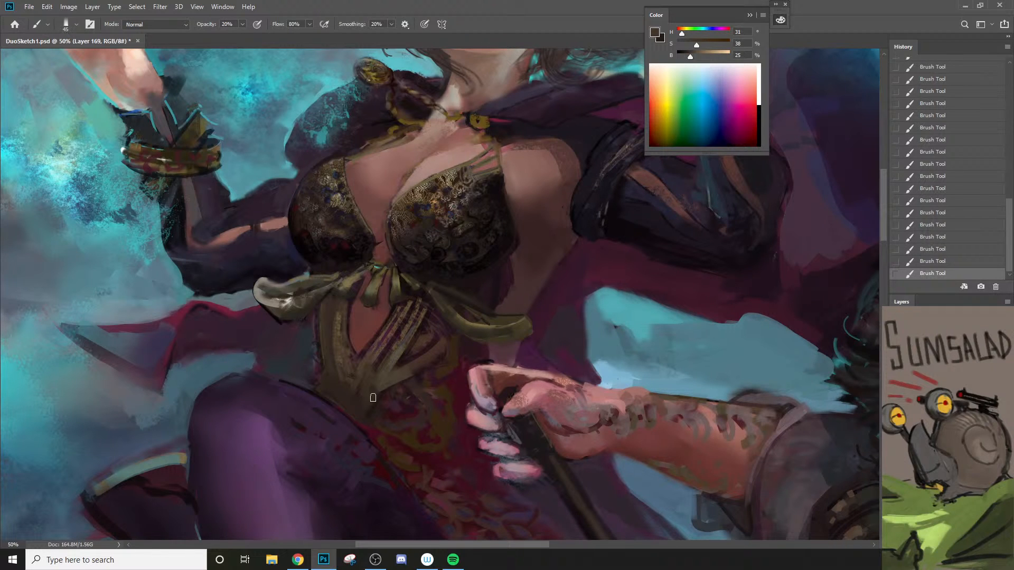
alt+click(411, 440)
key(bracketleft)
alt+click(426, 329)
Step: Raise the brush opacity to 80% and sample plum at hue 328, saturation 59, brightness 29 from the waist sash's diagonal folds
alt+click(391, 330)
key(bracketleft)
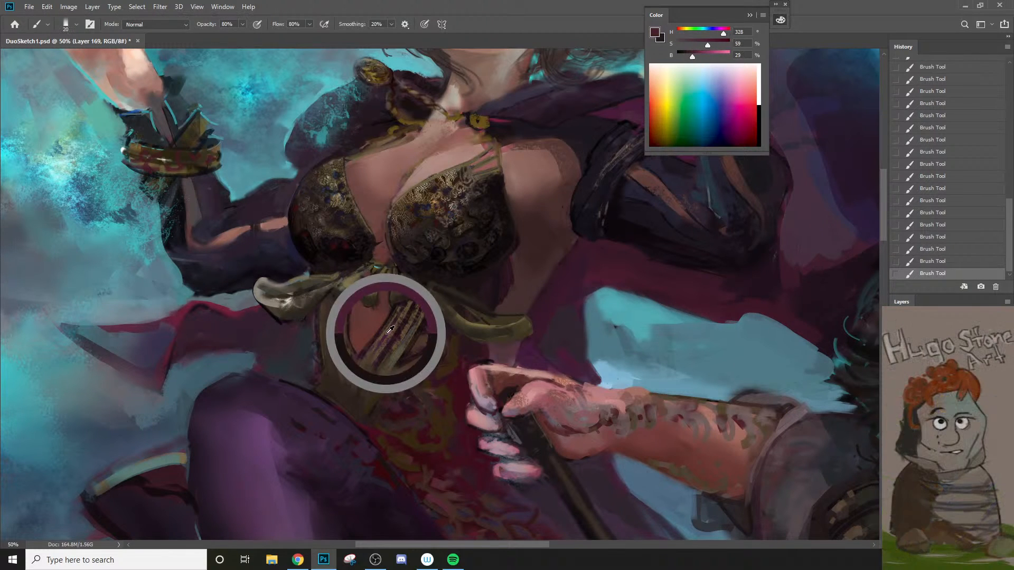
key(bracketright)
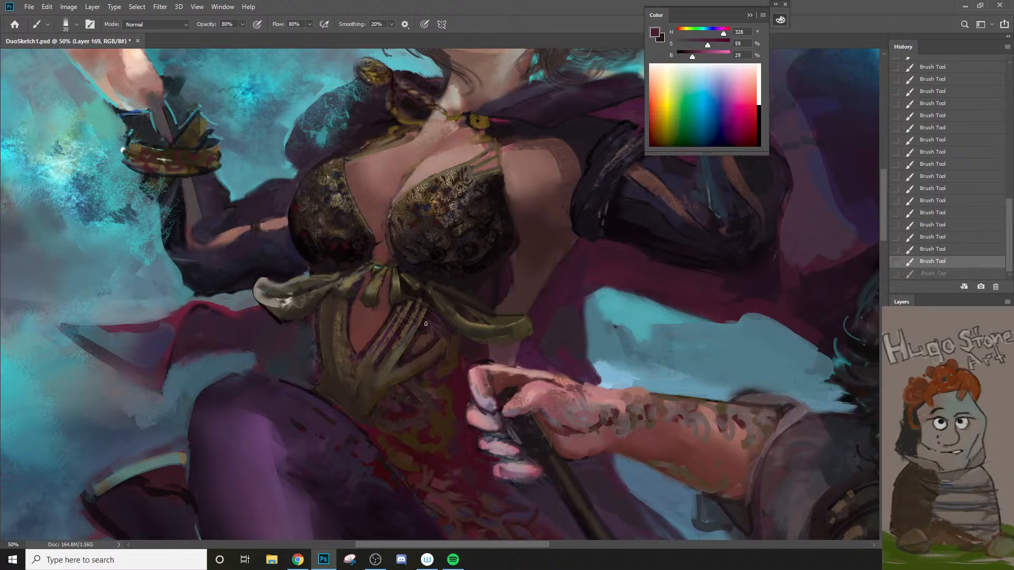
key(bracketright)
drag(430, 350, 383, 388)
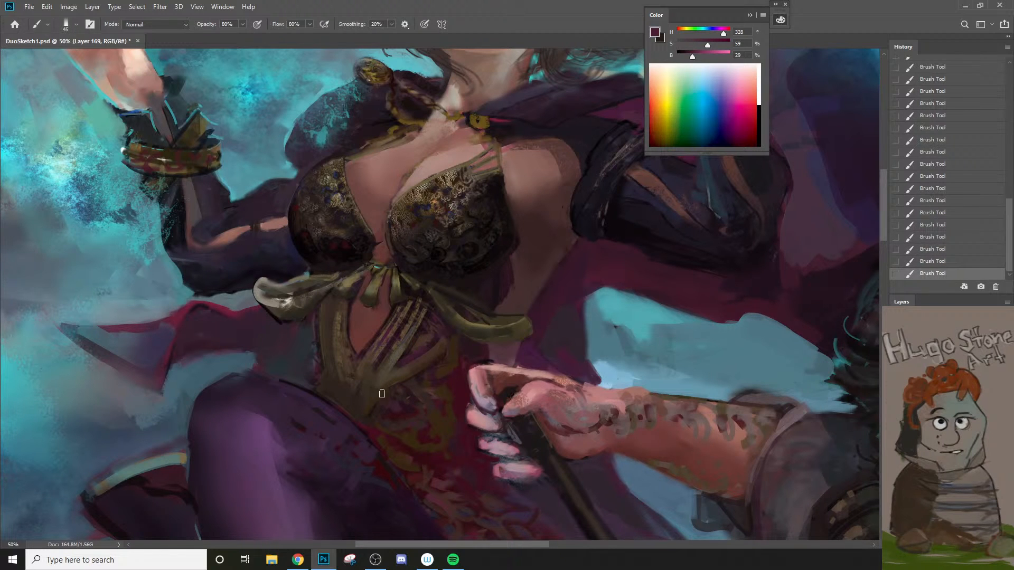
key(ctrl+z)
key(bracketleft)
key(bracketleft)
key(bracketleft)
drag(436, 335, 388, 382)
key(ctrl+z)
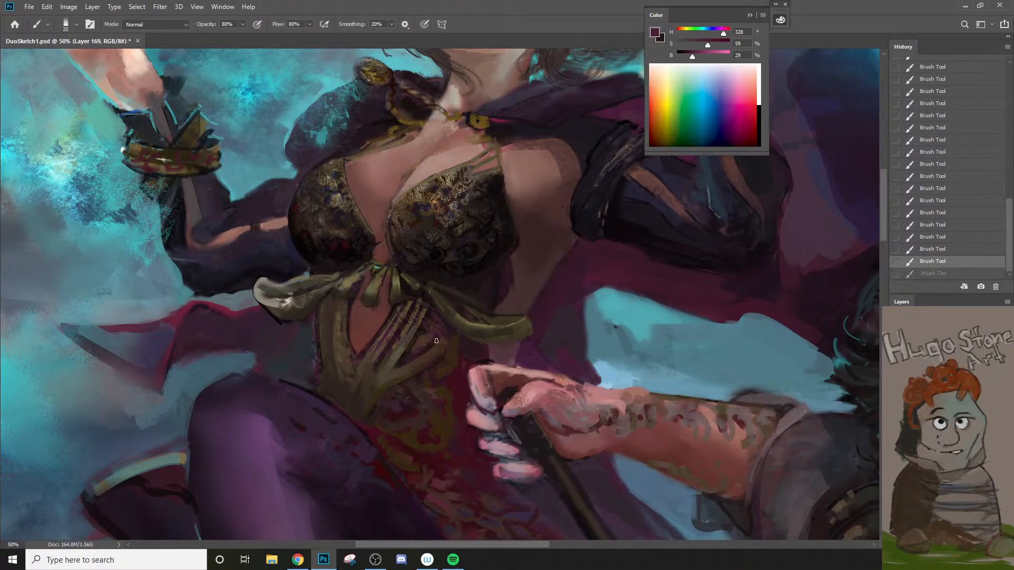
Step: Deepen the gaps and edges around the lower sash with plum and sampled dark reds, including hue 348, saturation 73, brightness 19
drag(436, 341, 441, 358)
alt+click(407, 413)
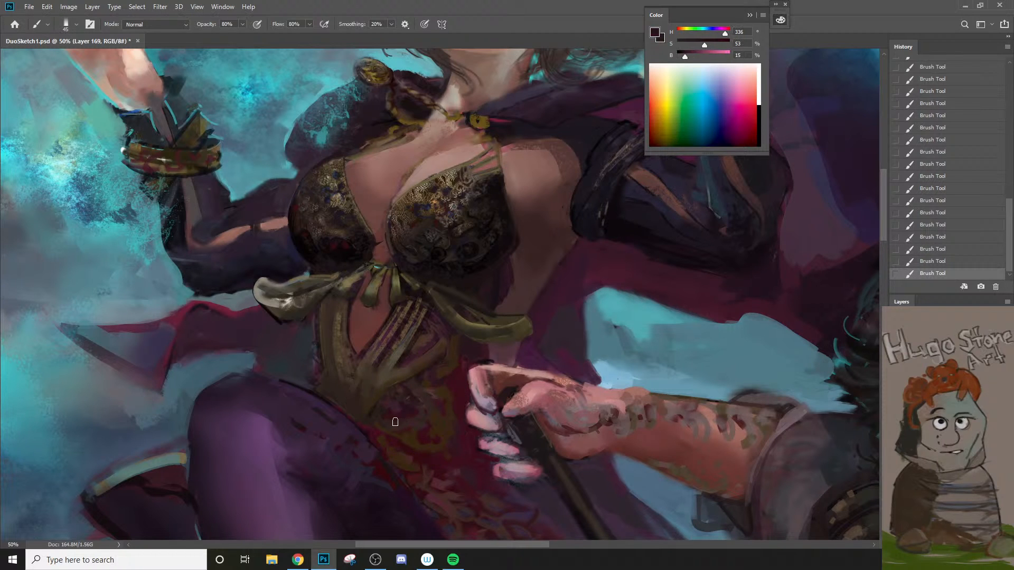
alt+click(392, 416)
key(bracketleft)
key(bracketleft)
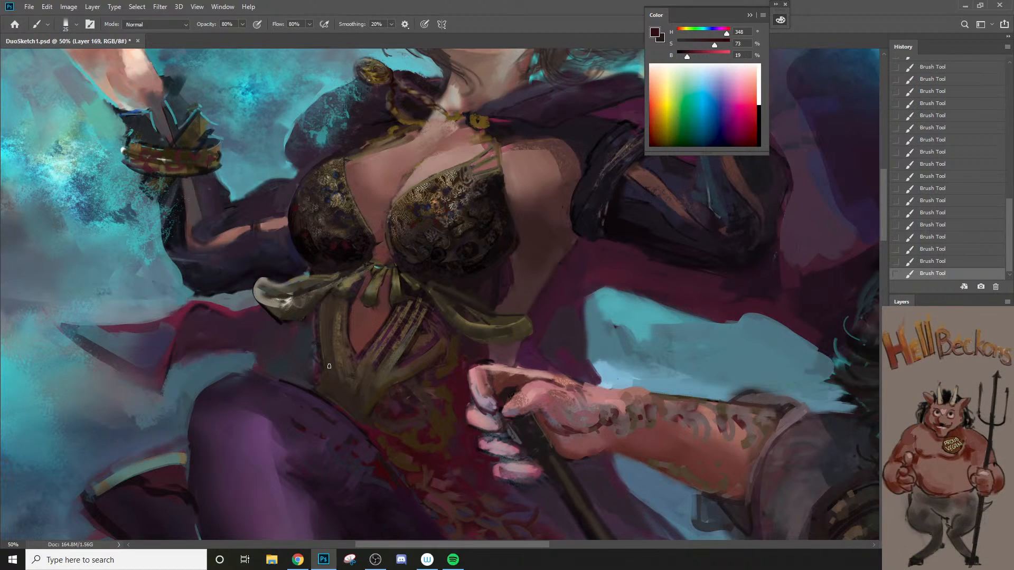
drag(329, 366, 337, 395)
Step: Shade the underside of the sash bow's pale loop with sampled brown at saturation 29, brightness 20 and hue 309, saturation 27, brightness 19
key(z)
alt+click(360, 427)
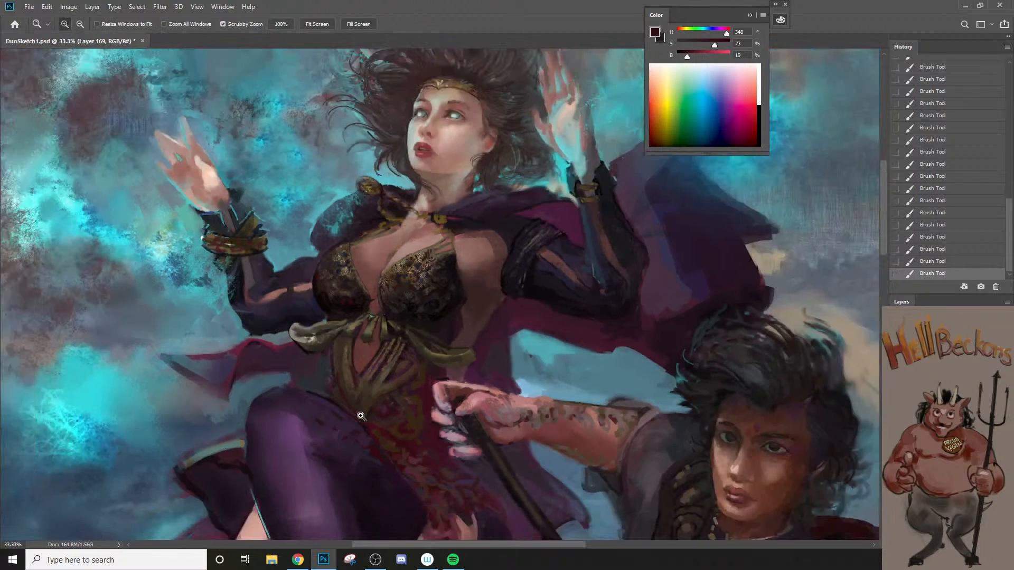
click(370, 390)
key(b)
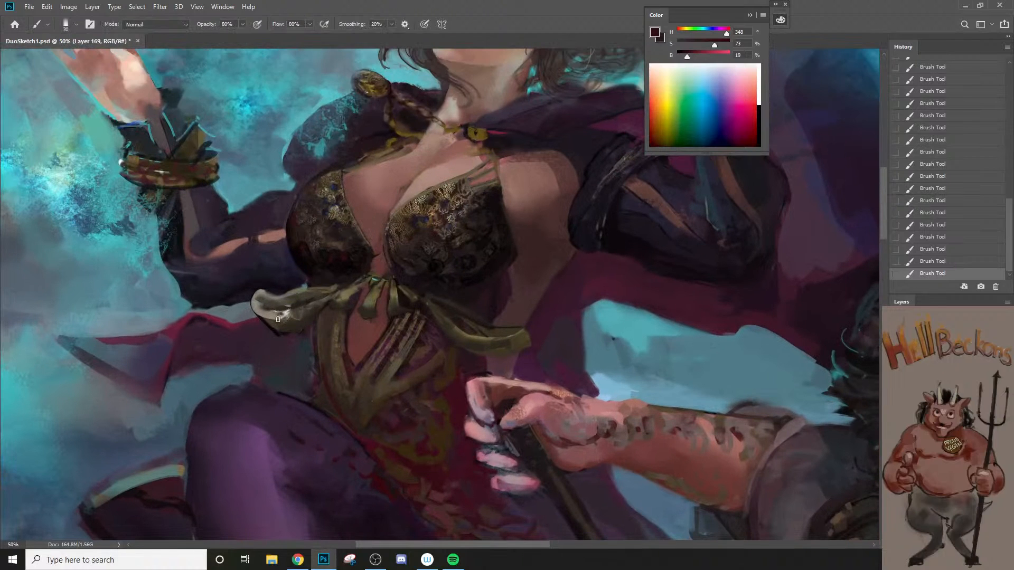
alt+click(274, 325)
key(bracketleft)
drag(263, 317, 294, 324)
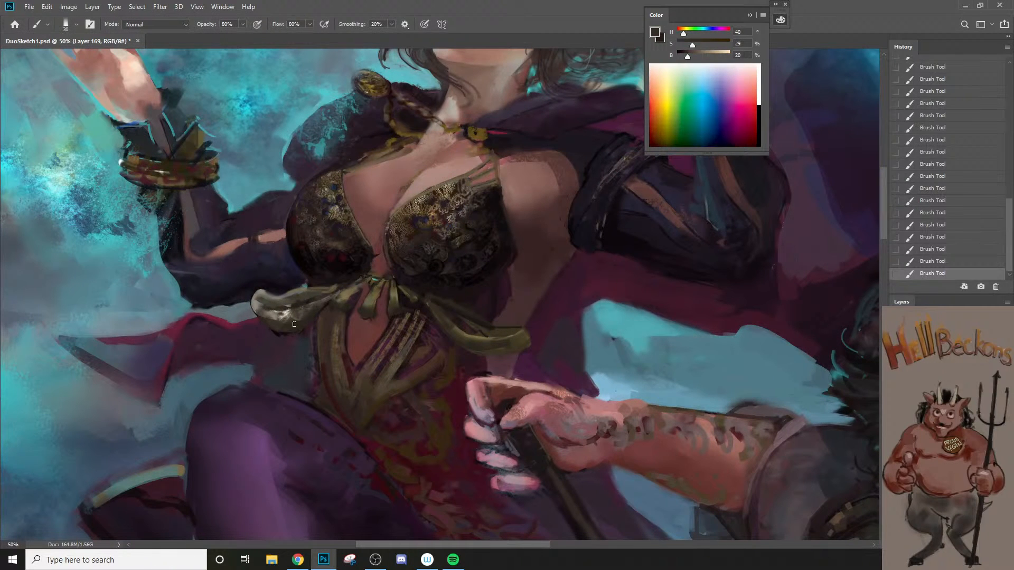
key(bracketleft)
alt+click(268, 324)
alt+click(280, 340)
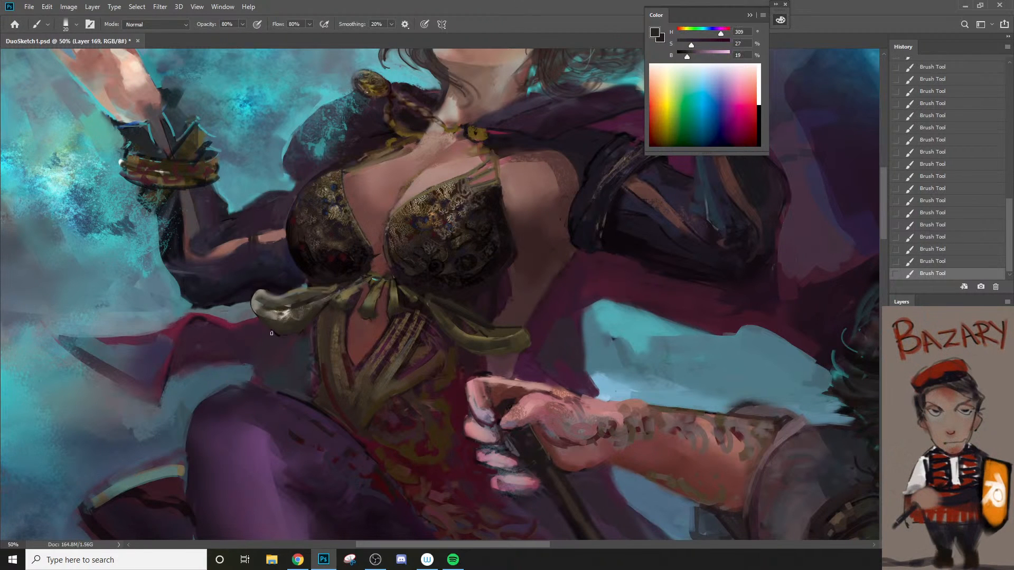
Step: Touch up the crimson cape beside the bow's pale loop with sampled hue 339, saturation 69, brightness 39 and a 25 px brush
alt+click(565, 263)
alt+click(237, 324)
key(bracketright)
key(bracketright)
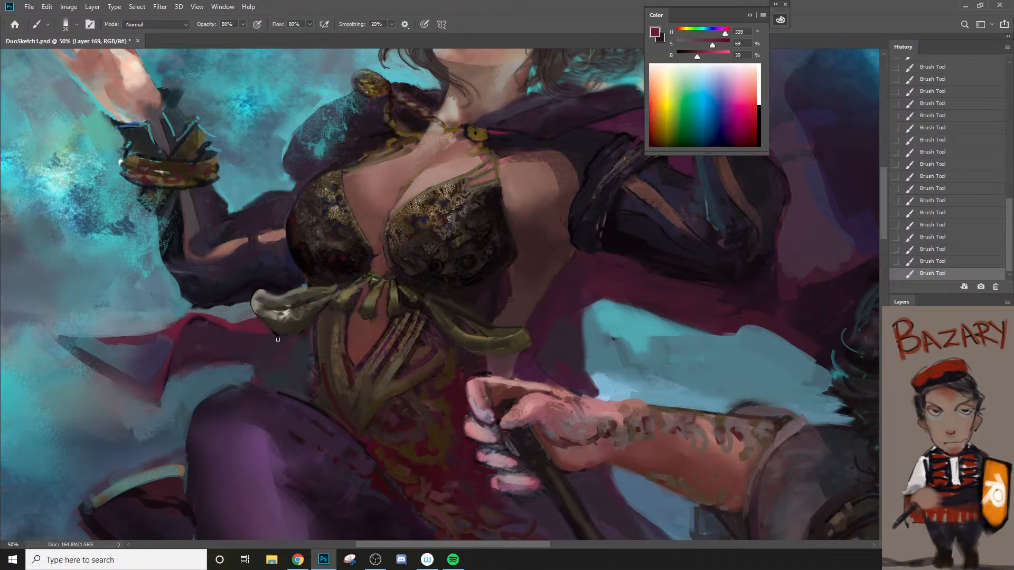
Step: Define the pale bow loop's outline and tone down its tip with sampled hue 34, saturation 29, brightness 9 and hue 39, saturation 23, brightness 29
alt+click(278, 327)
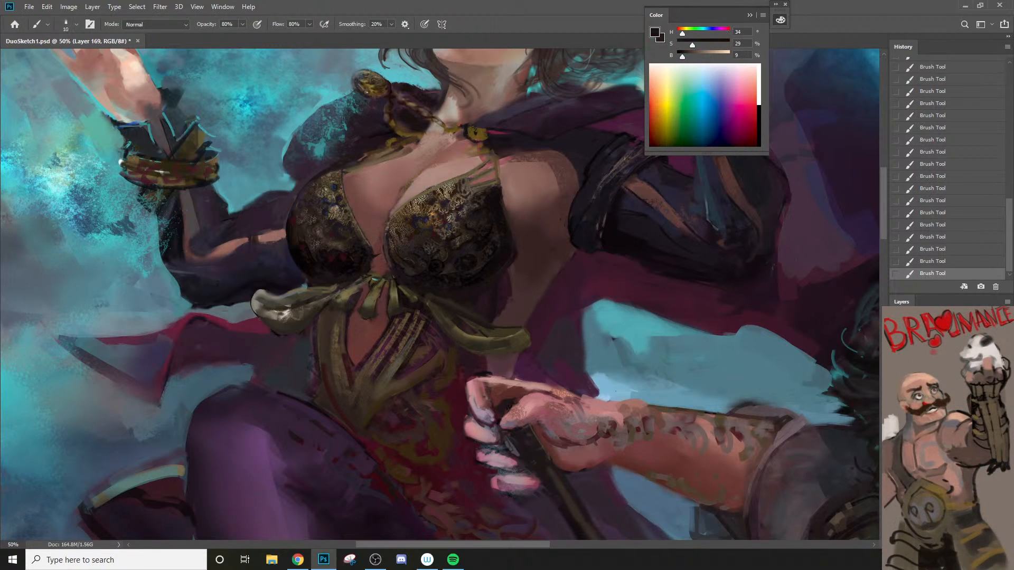
key(ctrl+z)
drag(255, 311, 289, 336)
key(ctrl+z)
key(bracketright)
key(z)
alt+click(306, 344)
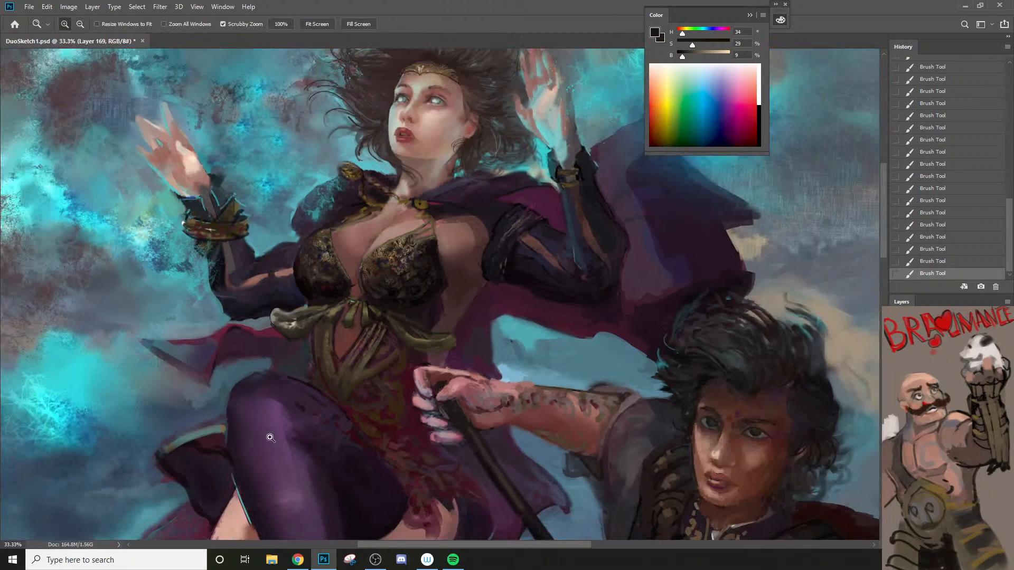
click(312, 328)
key(b)
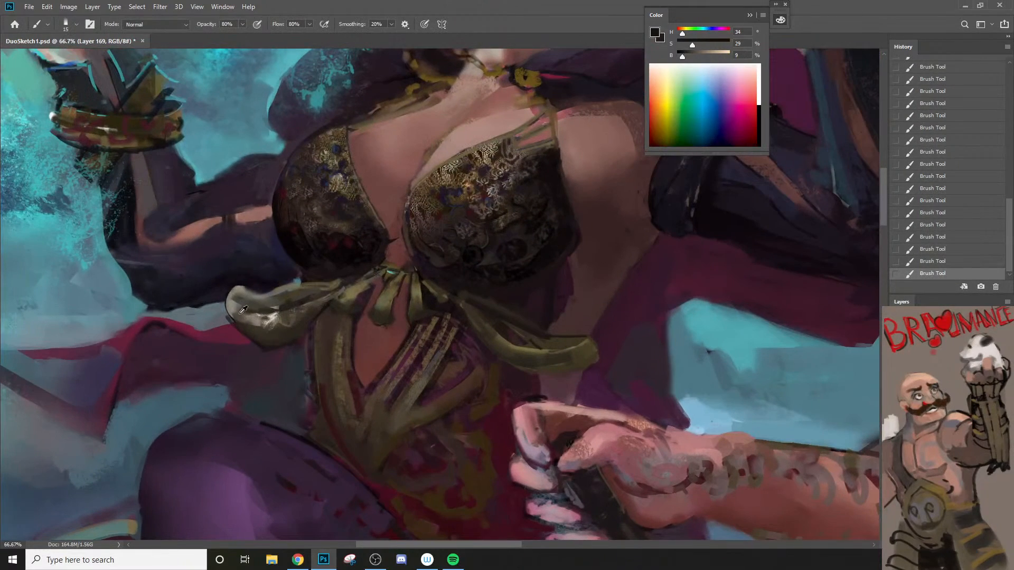
alt+click(235, 315)
mouse_move(247, 321)
mouse_down()
mouse_move(251, 344)
mouse_move(264, 321)
mouse_up()
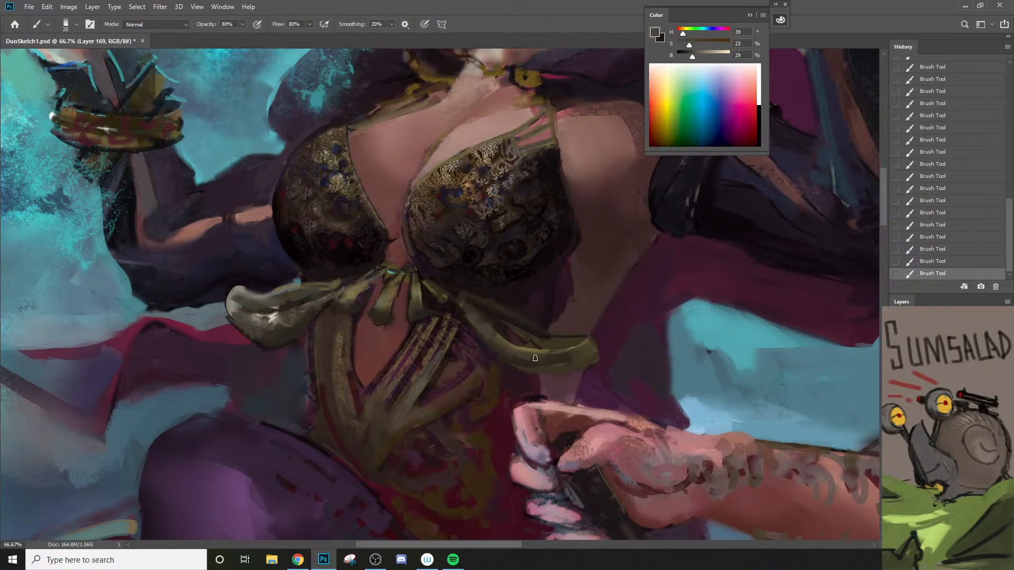
Step: Clean up the bow's upper edge beneath the bodice cup with sampled hue 350, saturation 16, brightness 15
key(z)
key(b)
key(alt)
alt+click(338, 283)
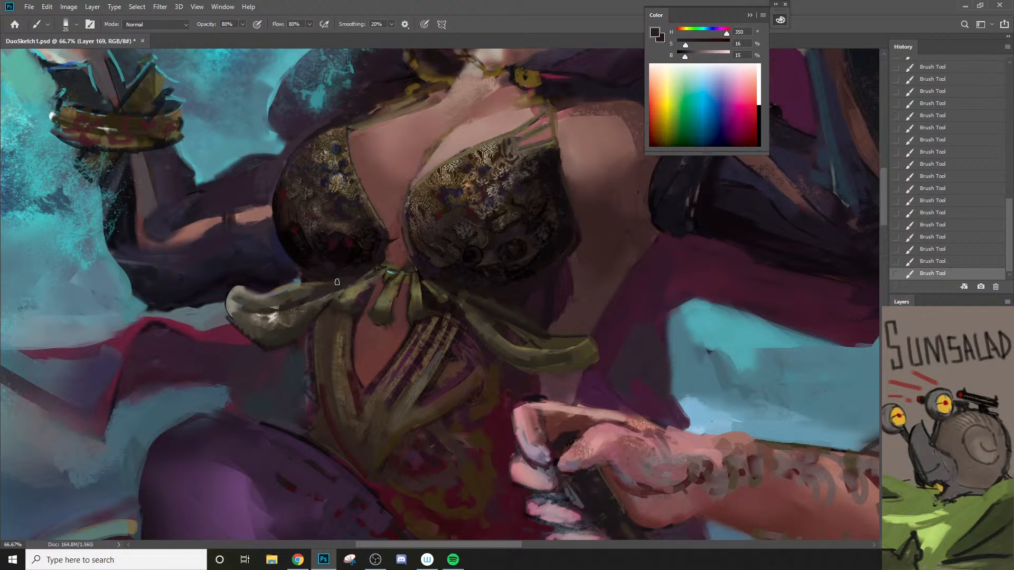
key(z)
alt+click(382, 266)
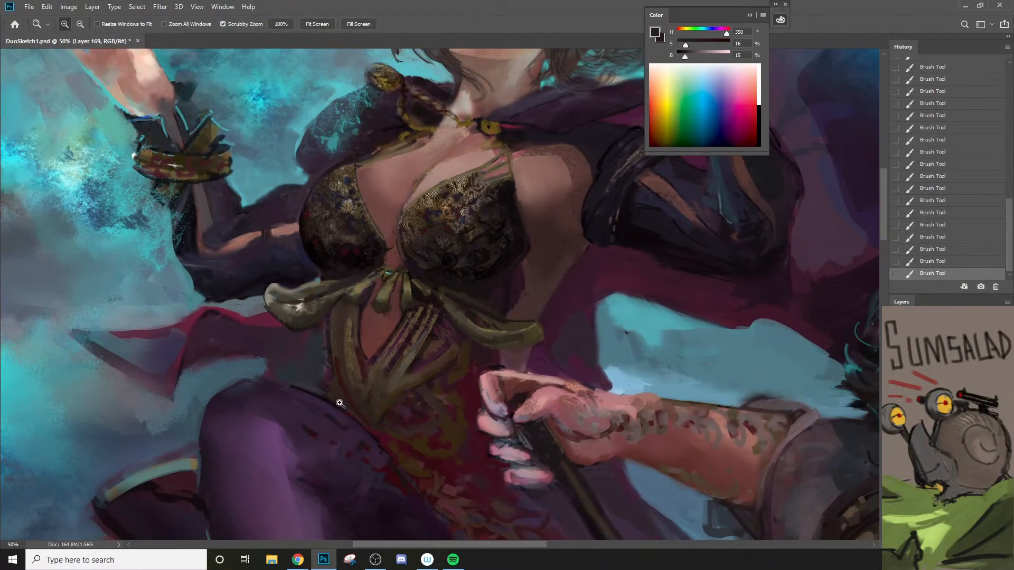
Step: Paint the base of the neck above the cloak clasp with sampled skin tone hue 9, saturation 38, brightness 50
key(space)
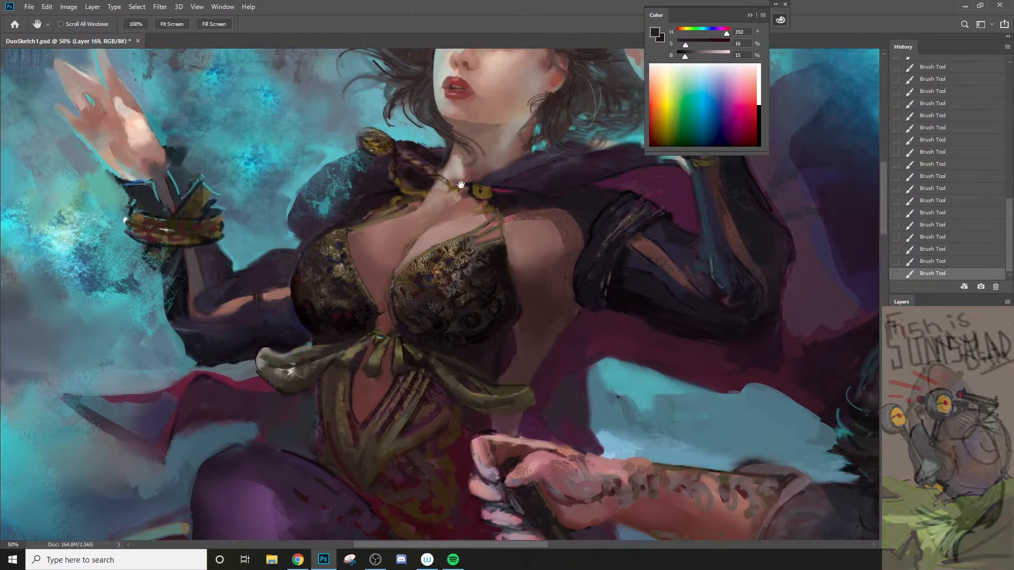
drag(461, 152, 450, 221)
alt+click(470, 172)
key(bracketright)
mouse_move(470, 171)
mouse_down()
mouse_move(457, 197)
mouse_move(474, 182)
mouse_up()
key(ctrl+z)
key(bracketright)
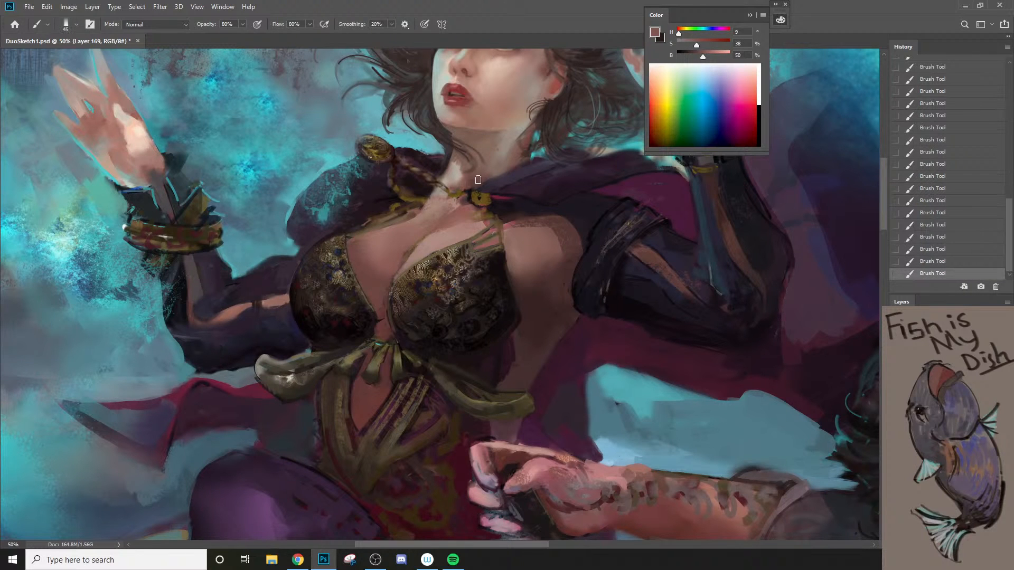
alt+click(475, 174)
key(bracketleft)
Step: Reshape the gold cloak clasp using sampled near-blacks around brightness 9 and gold at hue 43, saturation 75, brightness 40
alt+click(497, 196)
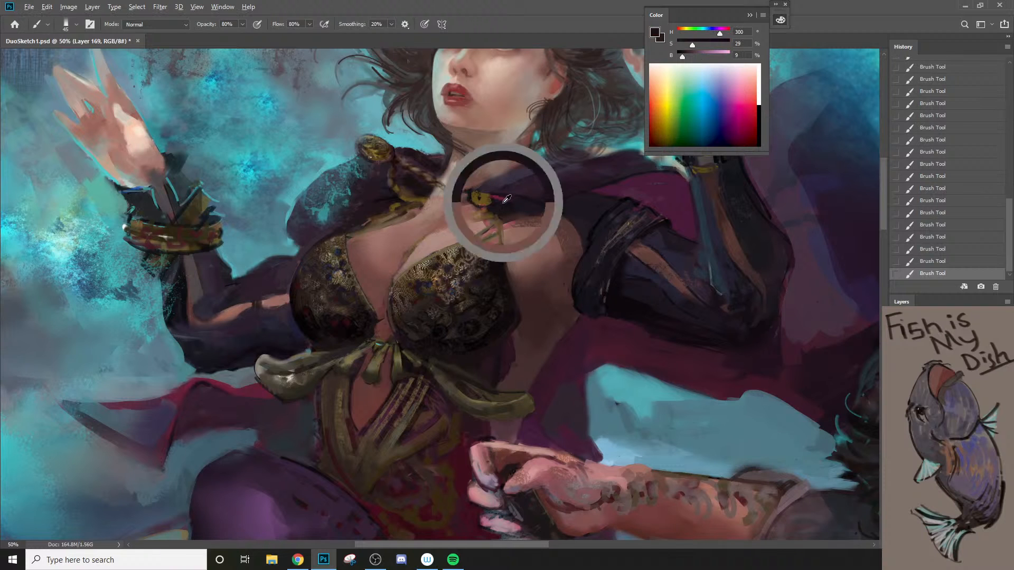
alt+click(494, 199)
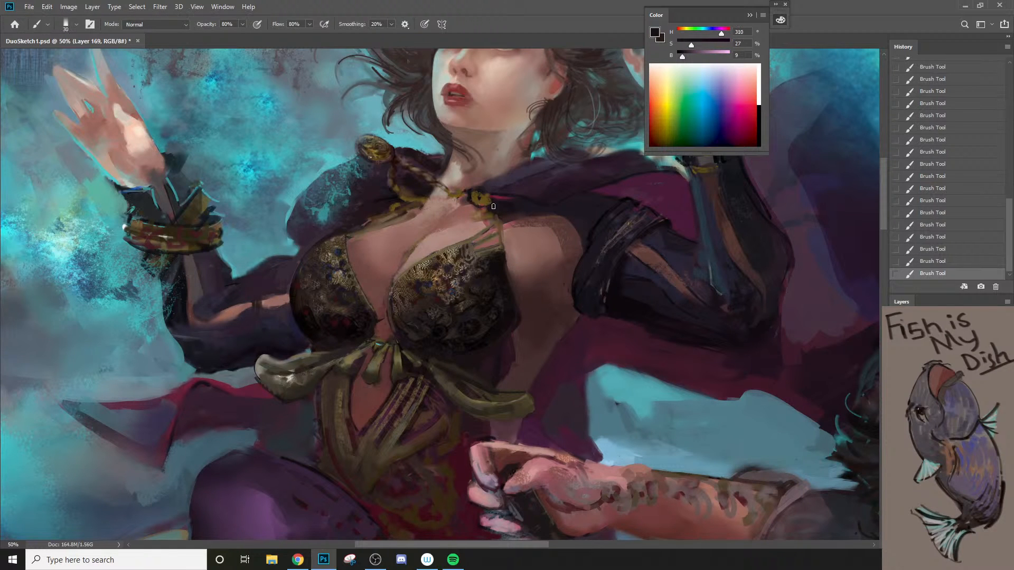
key(bracketright)
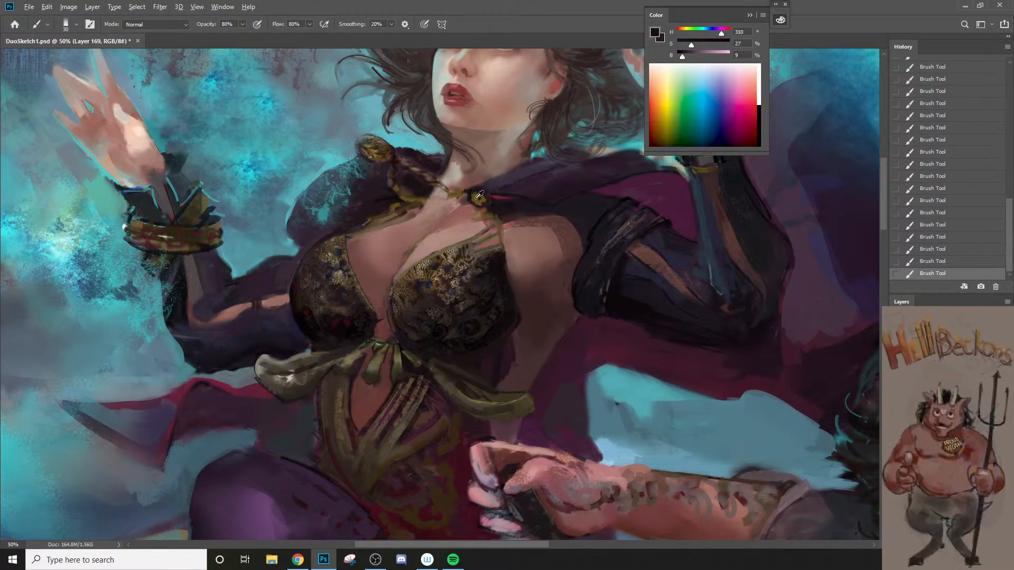
alt+click(475, 198)
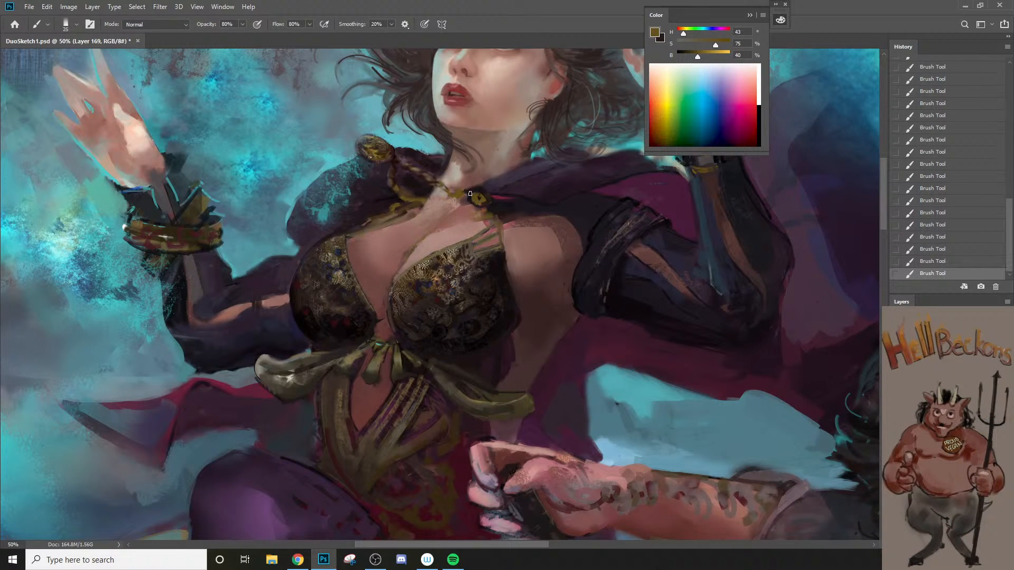
alt+click(465, 190)
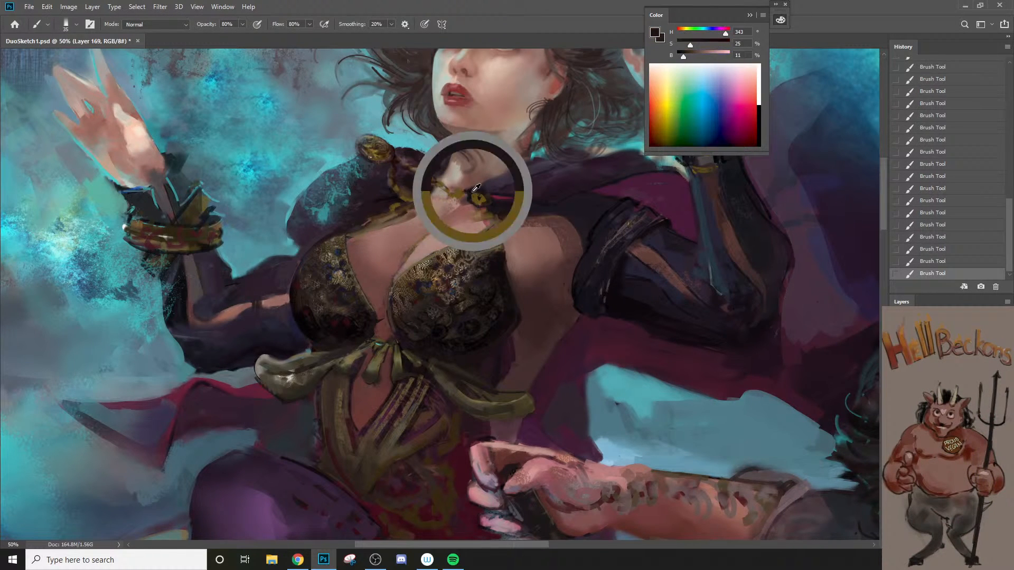
key(bracketleft)
key(bracketleft)
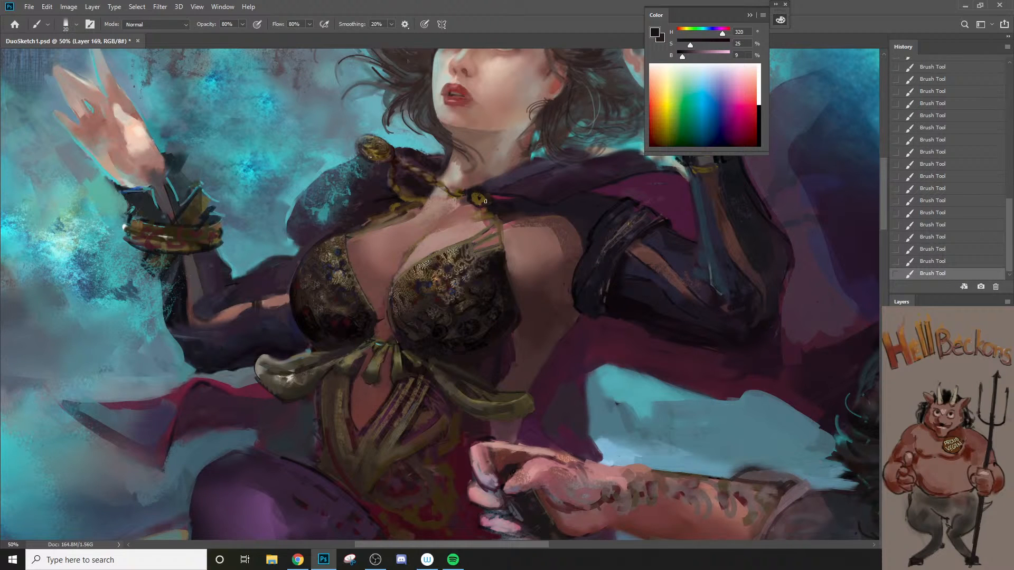
Step: Refine the cloak's gold chain and clasp with smaller strokes of sampled gold at hue 44, saturation 75, brightness 36
alt+click(468, 197)
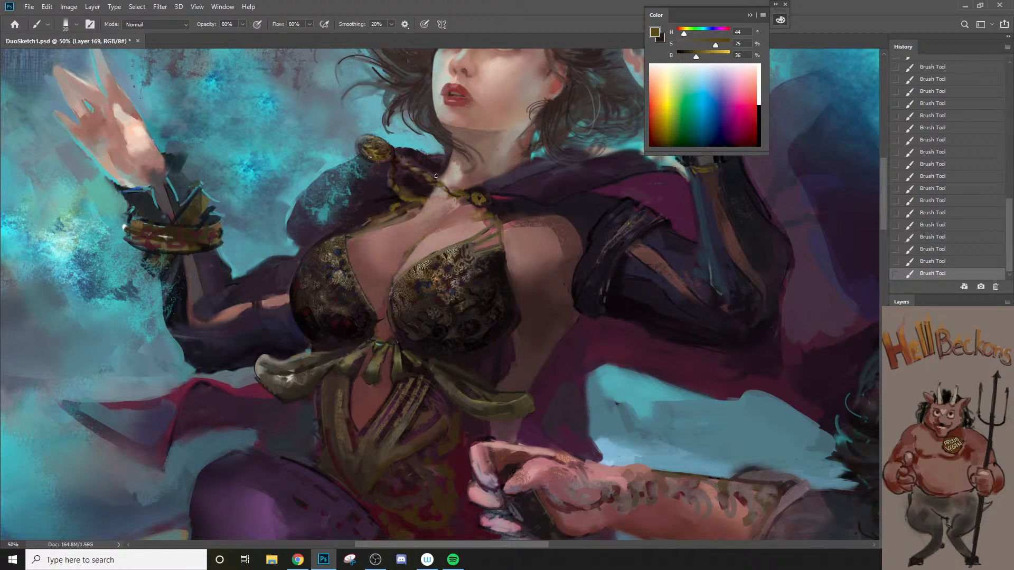
key(bracketleft)
drag(417, 170, 409, 157)
key(bracketleft)
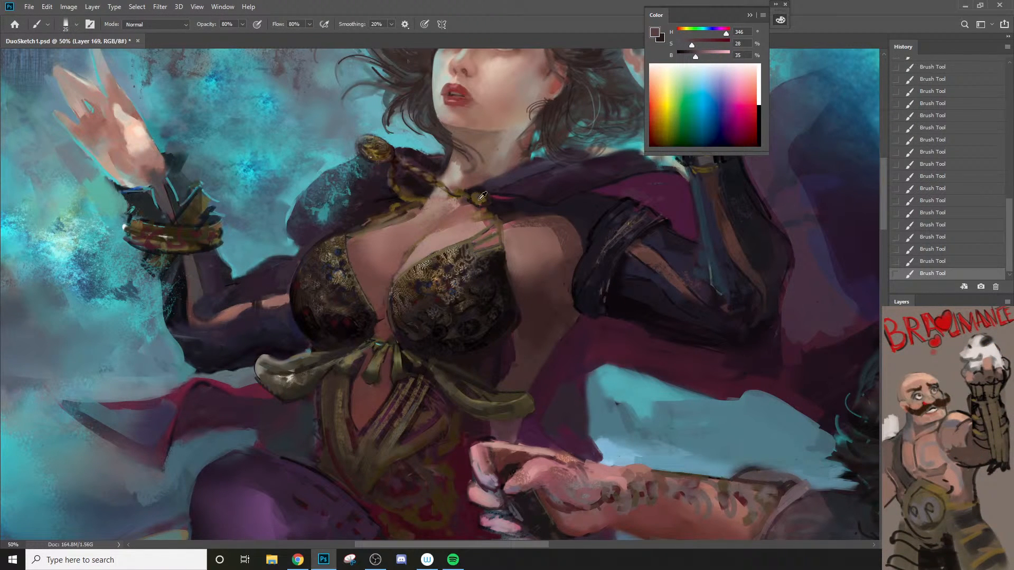
alt+click(480, 199)
Step: Detail the round gold shoulder brooch with sampled hue 44, saturation 52, brightness 49 and hue 6, saturation 18, brightness 22, using a small brush
key(z)
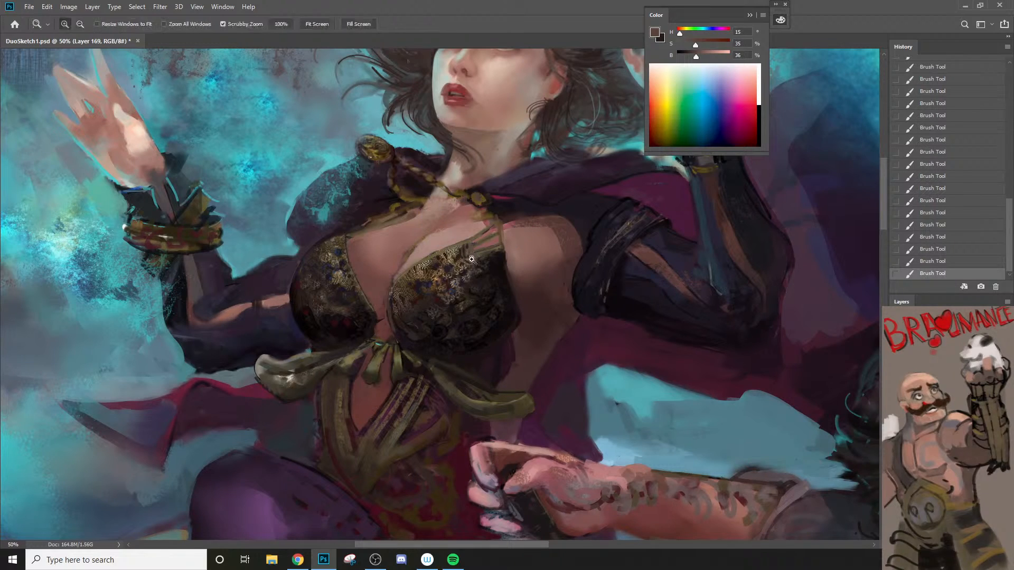
alt+click(481, 257)
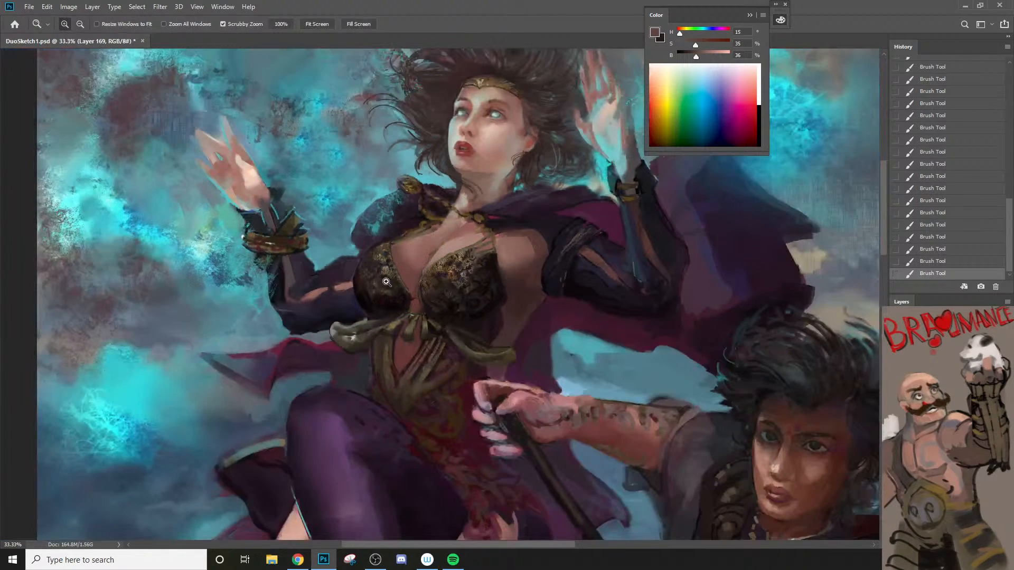
click(388, 177)
key(b)
alt+click(432, 193)
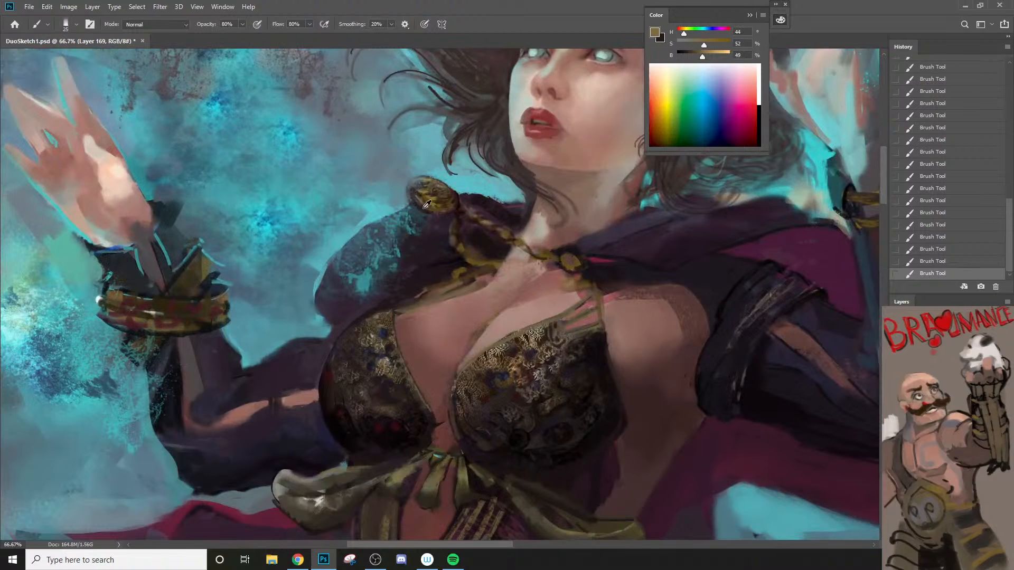
alt+click(409, 194)
alt+click(414, 189)
key(bracketleft)
key(bracketleft)
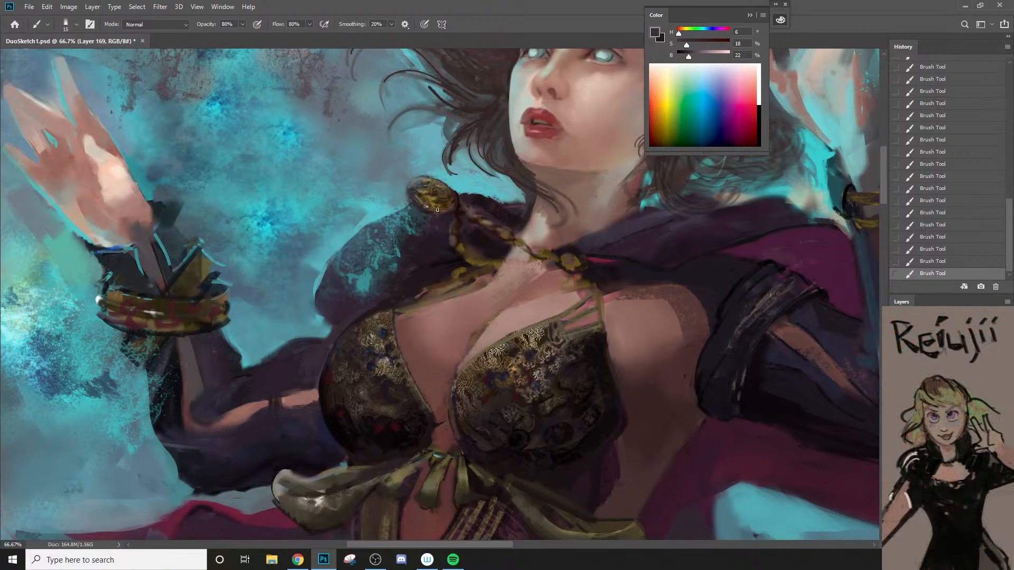
key(bracketleft)
alt+click(420, 200)
alt+click(443, 205)
Step: Clean up the cloak's edge above the bodice cup with sampled teal hue 185, saturation 53, brightness 72 and purple hue 304, saturation 28, brightness 20
key(space)
drag(371, 275, 439, 227)
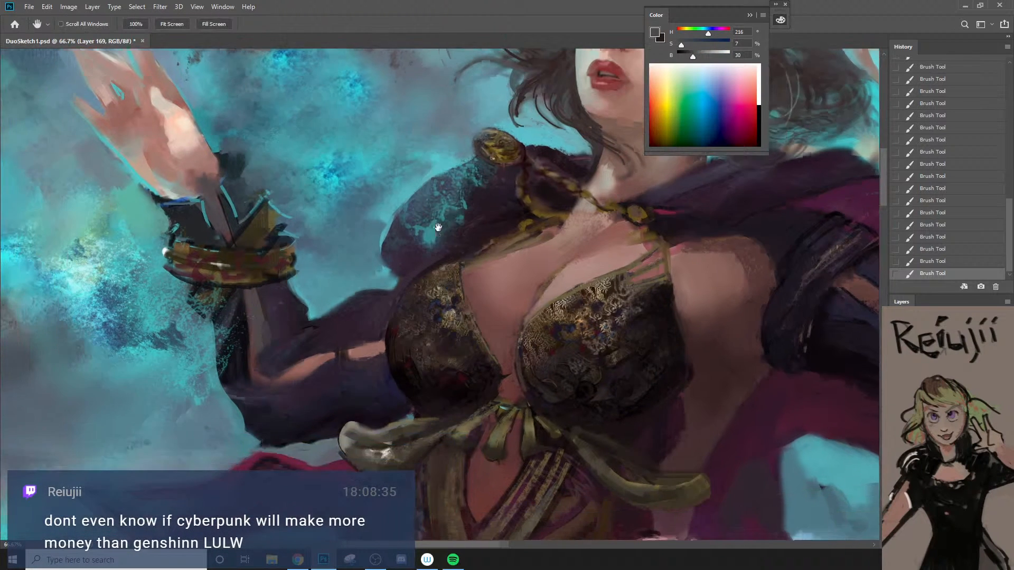
ctrl+alt+click(438, 227)
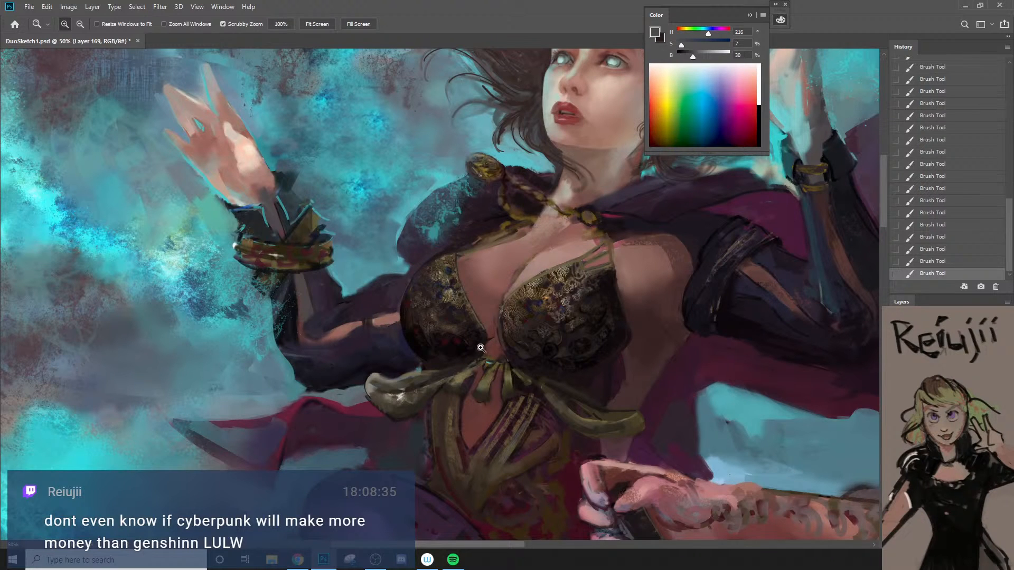
alt+click(400, 258)
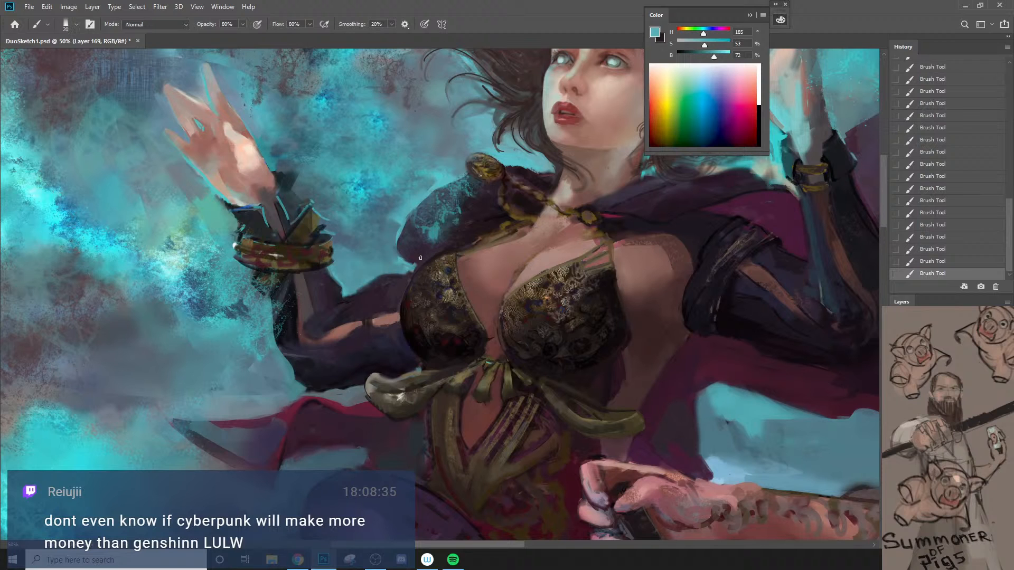
alt+click(420, 263)
alt+click(407, 267)
alt+click(415, 264)
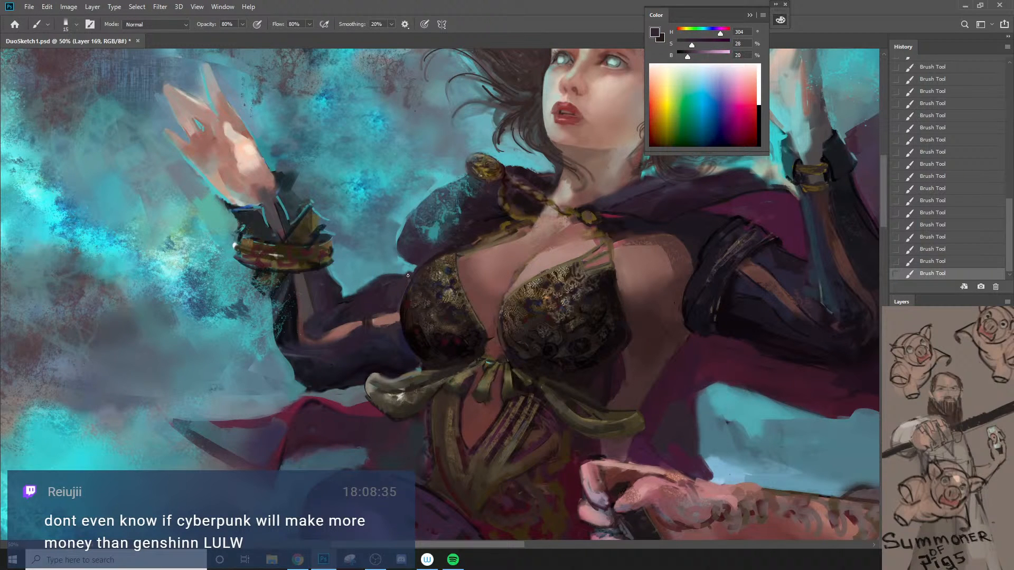
Step: Darken the sleeve below the sorceress's gold cuff with sampled near-black at hue 260, saturation 18, brightness 7
key(space)
drag(404, 294, 434, 263)
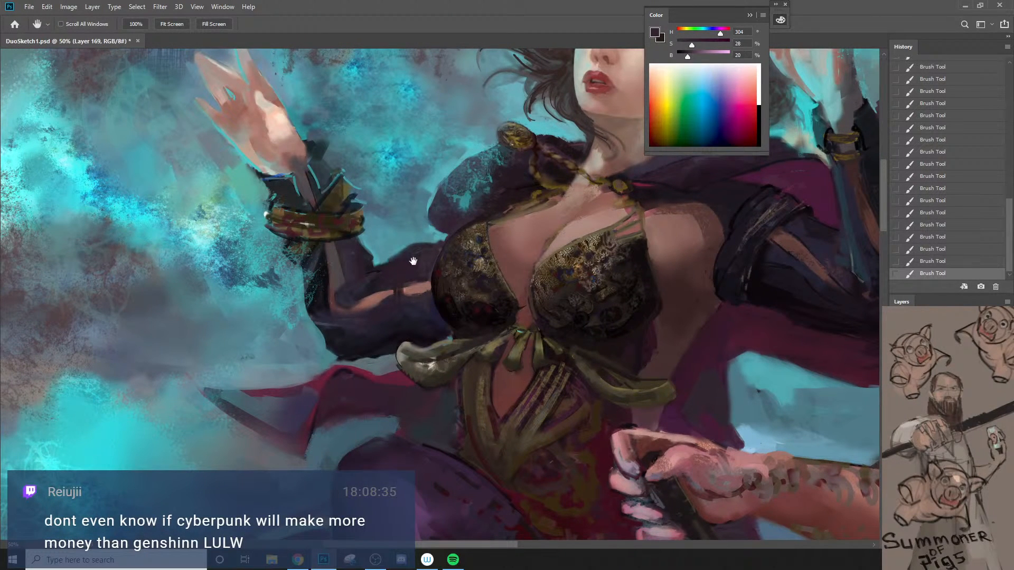
drag(414, 261, 423, 317)
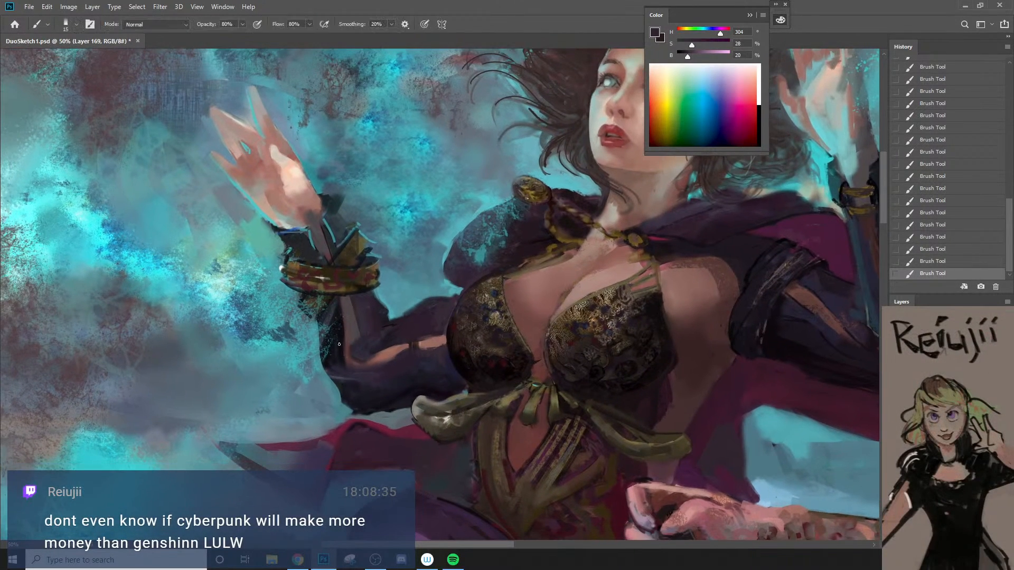
alt+click(339, 317)
key(ctrl+z)
key(bracketright)
drag(326, 315, 337, 298)
key(bracketleft)
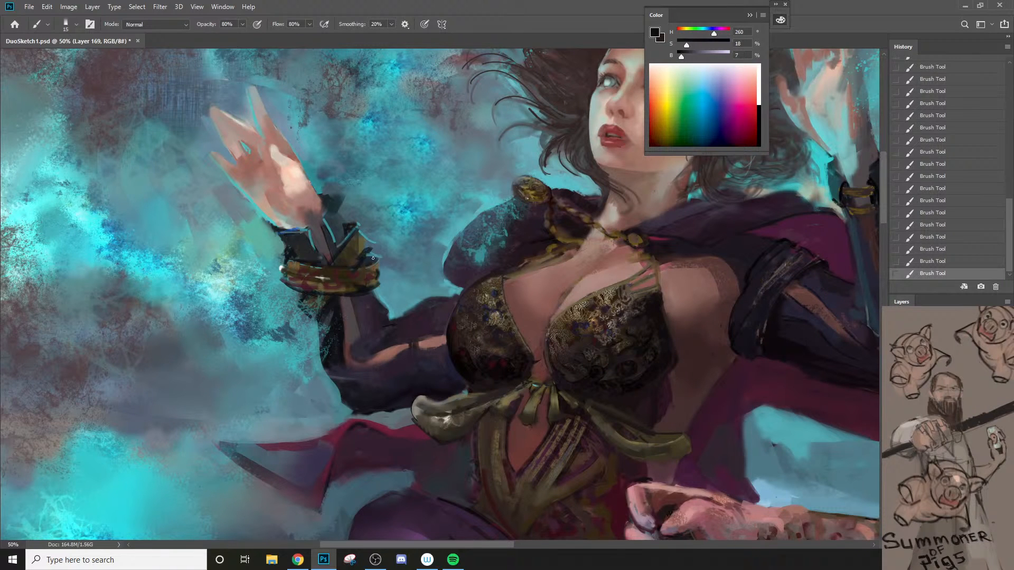
Step: Deepen the lower edge of the sorceress's left sleeve near the bow with sampled near-blacks around hue 255, saturation 31, brightness 10
key(z)
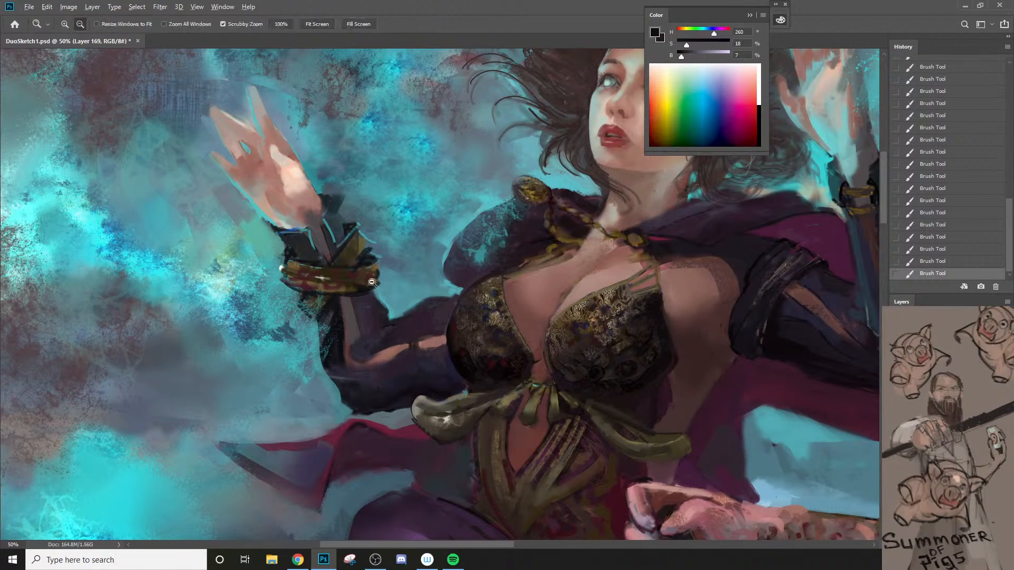
alt+click(332, 340)
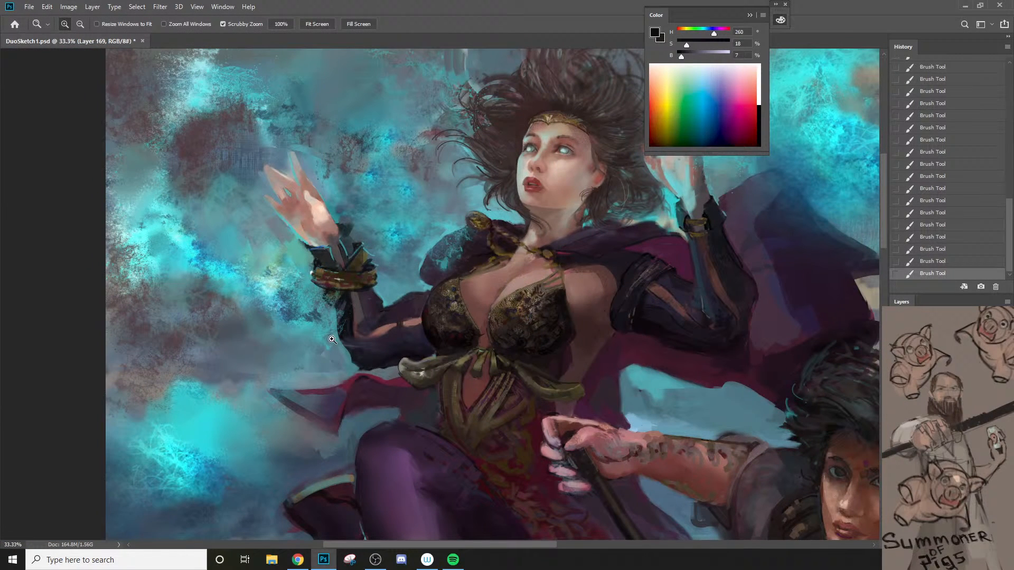
click(405, 324)
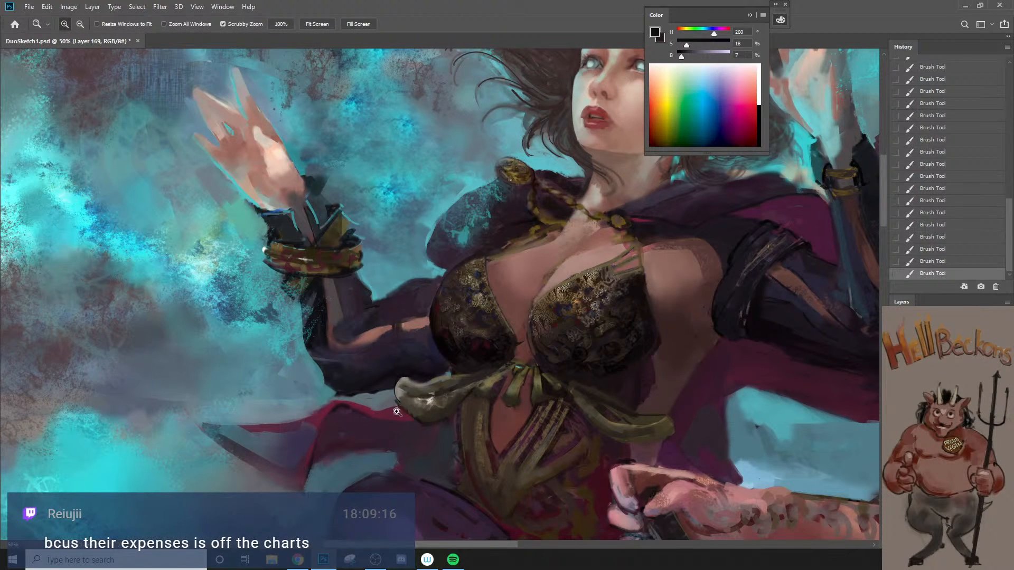
key(b)
alt+click(346, 383)
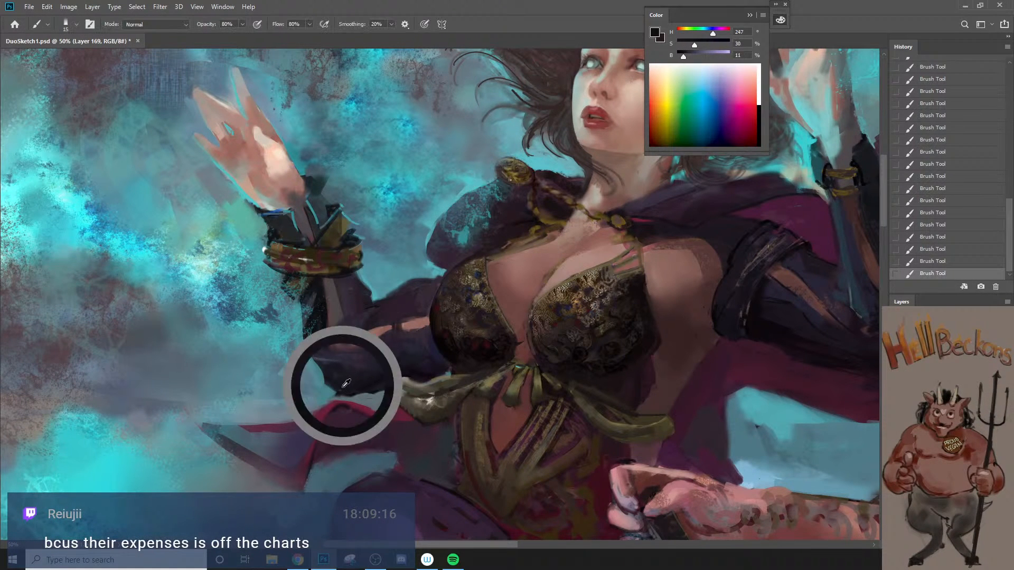
key(bracketright)
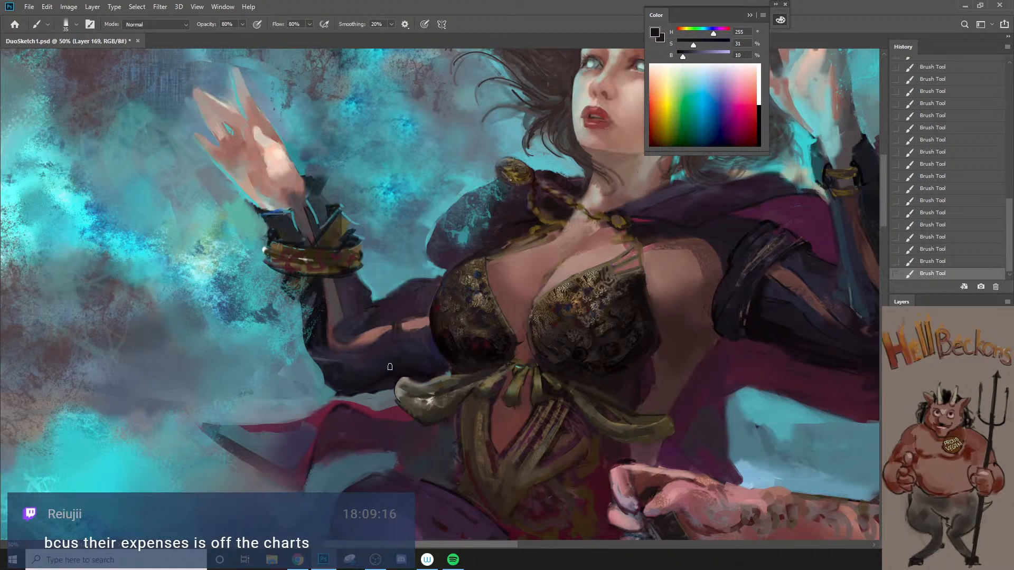
alt+click(420, 362)
key(bracketright)
alt+click(419, 372)
key(bracketleft)
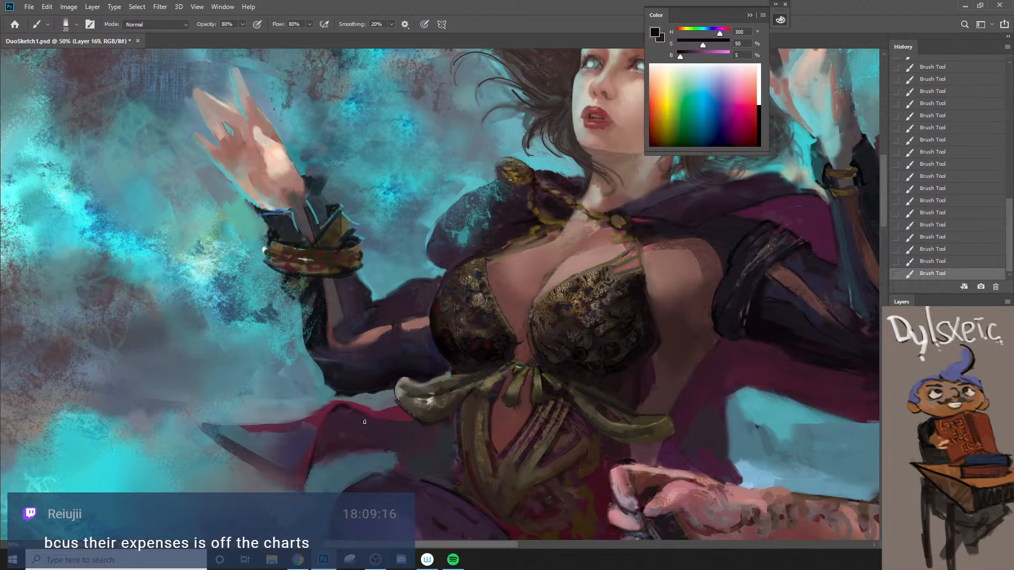
Step: Clean up the skin along the right bodice cup's upper edge with sampled skin tone hue 10, saturation 25, brightness 63
alt+click(553, 276)
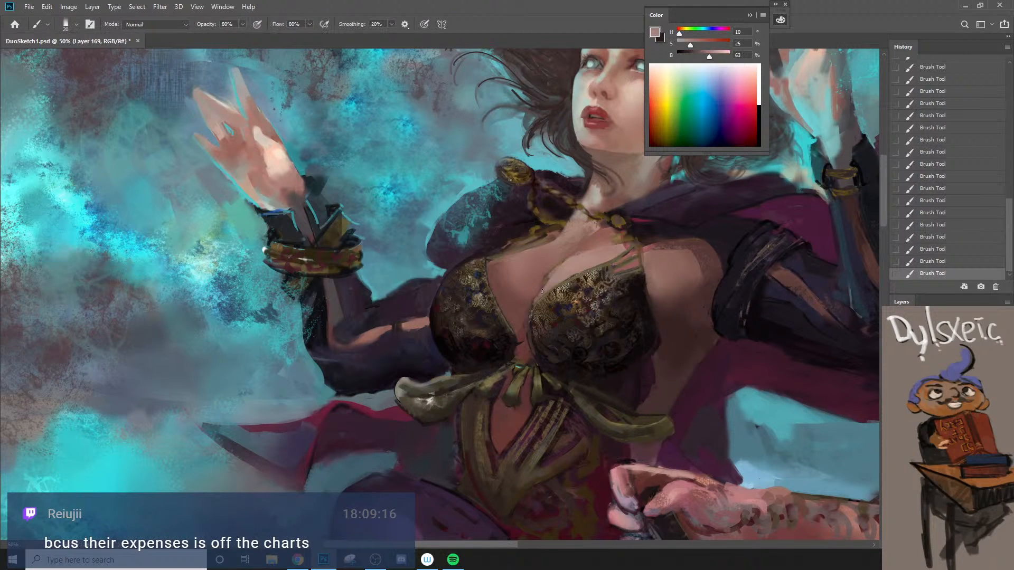
mouse_move(542, 292)
mouse_down()
mouse_move(553, 272)
mouse_move(546, 287)
mouse_up()
key(bracketleft)
alt+click(555, 279)
alt+click(551, 311)
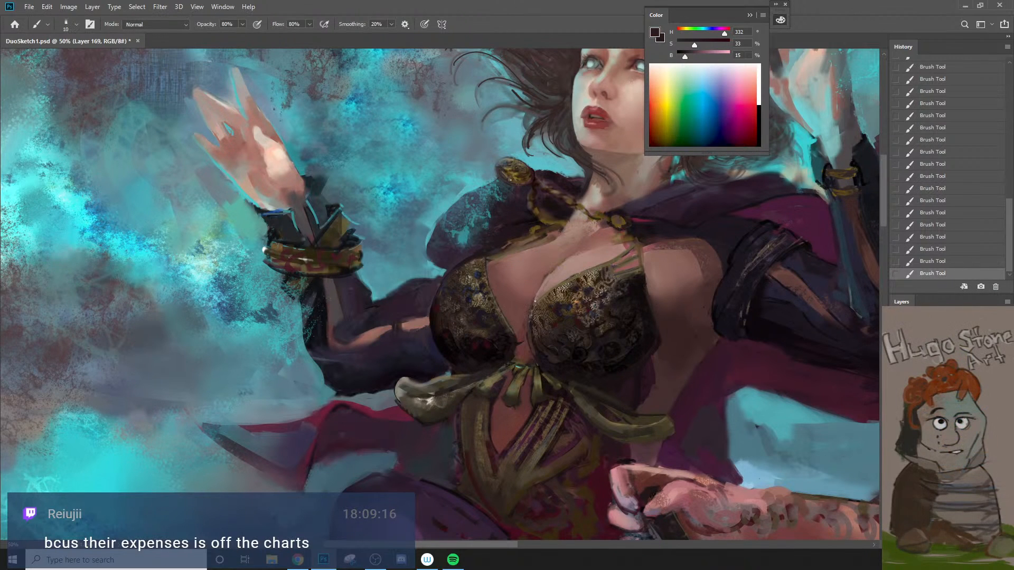
Step: Refine the right cup's inner edge with sampled dark hue 332, saturation 33, brightness 15 and brown hue 23, saturation 31, brightness 39
key(bracketleft)
key(ctrl+z)
key(bracketright)
drag(531, 300, 526, 333)
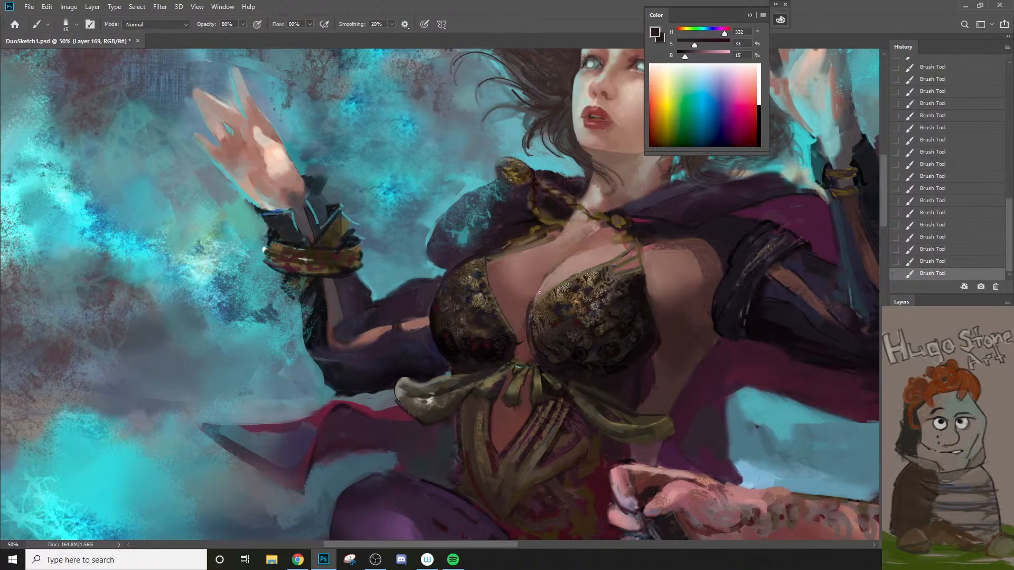
alt+click(534, 304)
key(bracketleft)
key(bracketleft)
Step: Touch up the bodice's dark patterned fabric with sampled near-black at hue 280, saturation 19, brightness 13
alt+click(481, 271)
key(ctrl+space)
ctrl+click(582, 299)
ctrl+click(582, 299)
key(bracketright)
key(bracketright)
key(bracketright)
key(bracketright)
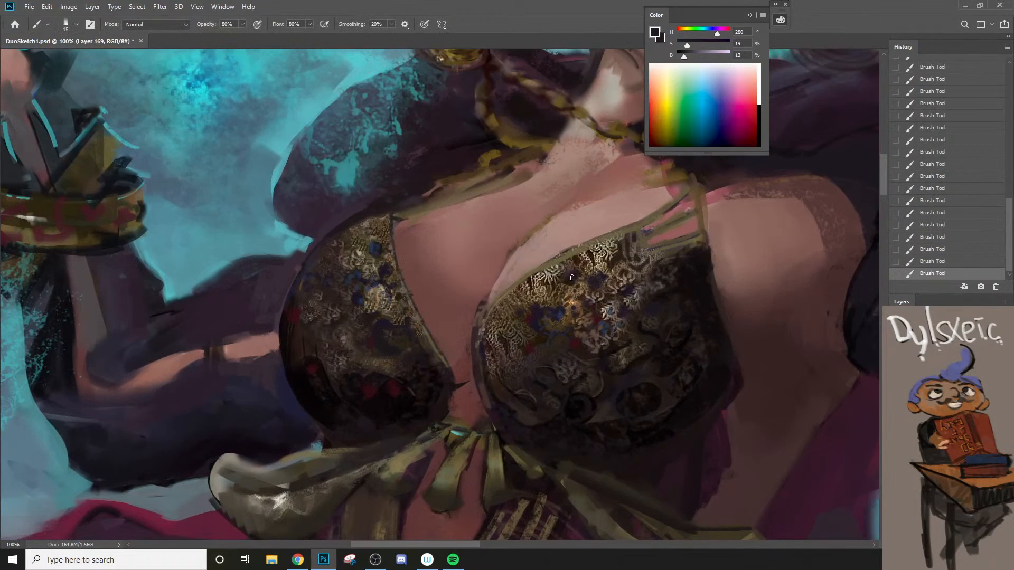
key(bracketleft)
Step: Detail the left cup's pale embroidery with a small brush in sampled beige hue 42, saturation 16, brightness 64 and near-black hue 348
key(ctrl+space)
ctrl+click(396, 240)
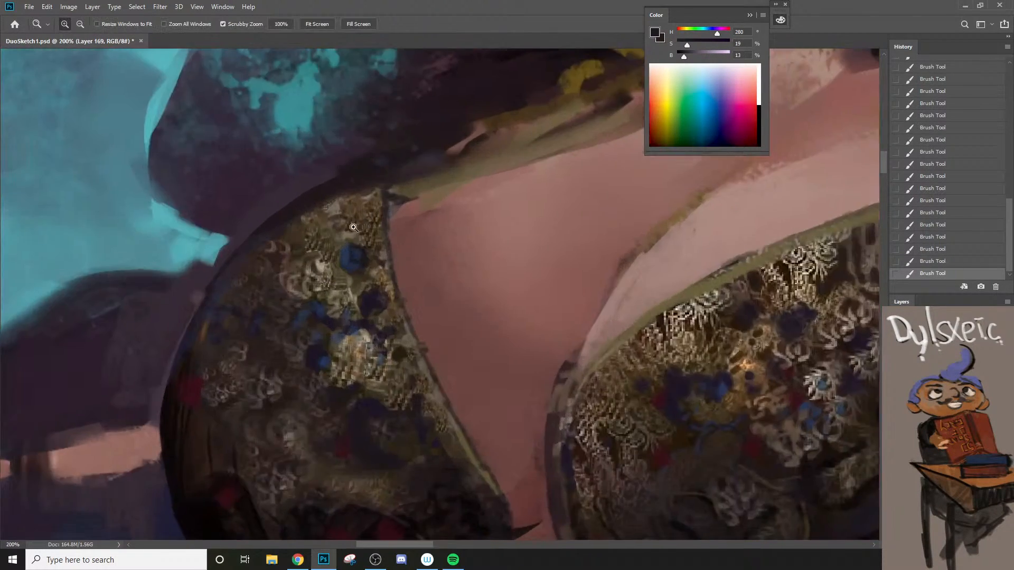
ctrl+click(364, 248)
key(bracketleft)
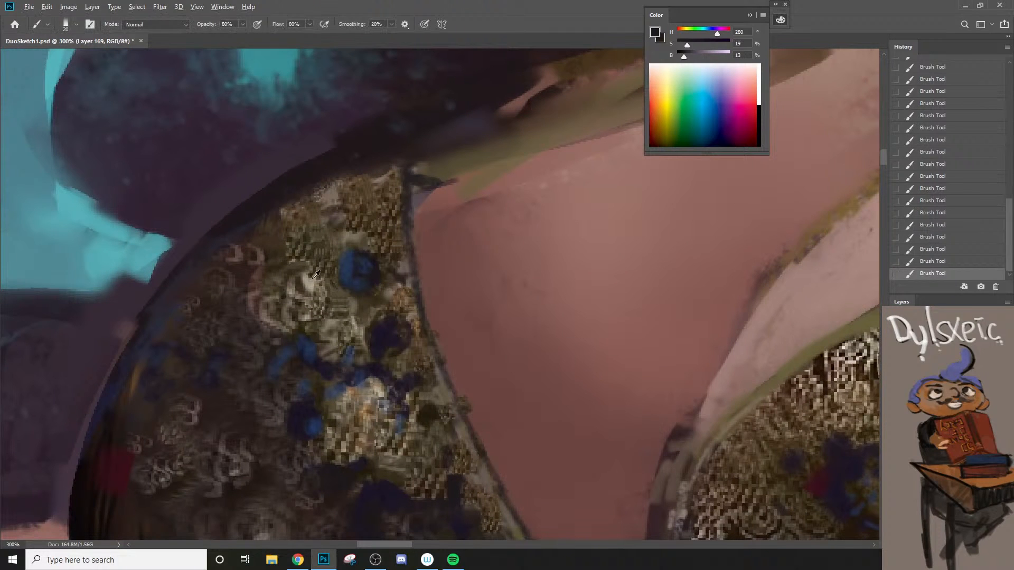
alt+click(317, 275)
key(bracketleft)
key(bracketleft)
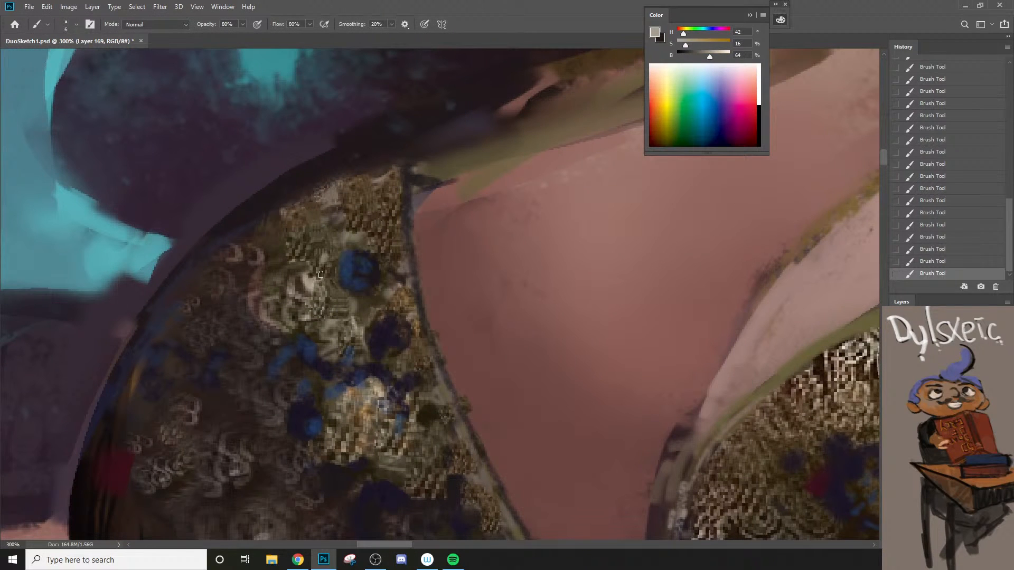
key(ctrl+z)
key(ctrl+shift+z)
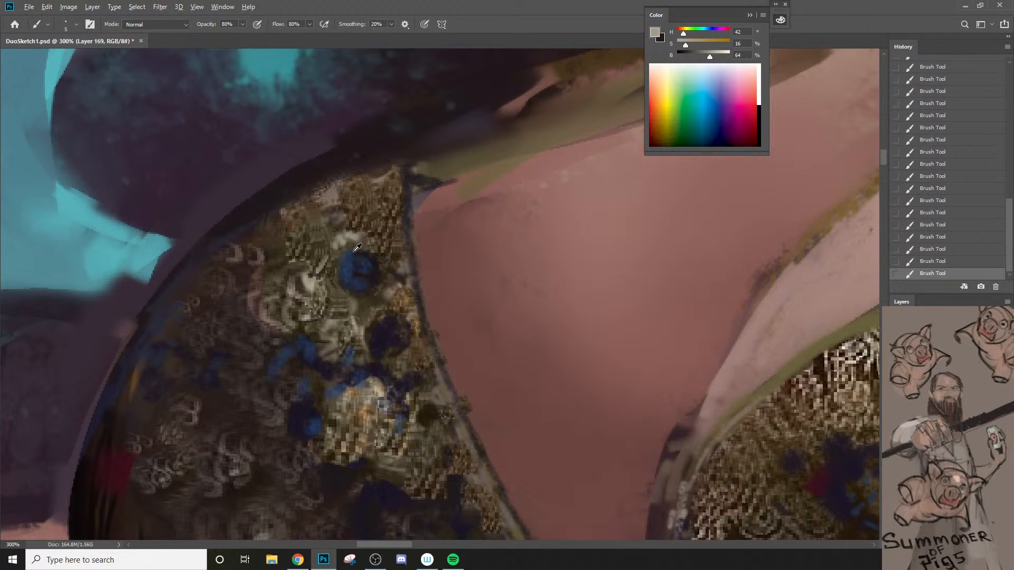
alt+click(353, 253)
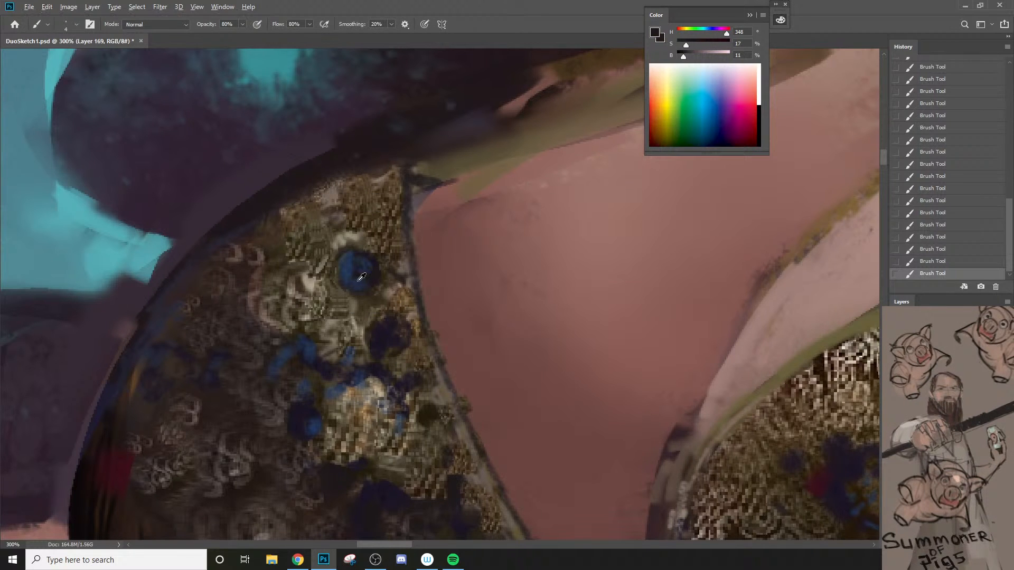
Step: Shape the left cup's upper blue flower with sampled hue 222, saturation 53, brightness 29 and near-black hue 340, saturation 19, brightness 12
alt+click(362, 277)
key(bracketright)
key(bracketright)
key(bracketright)
key(bracketright)
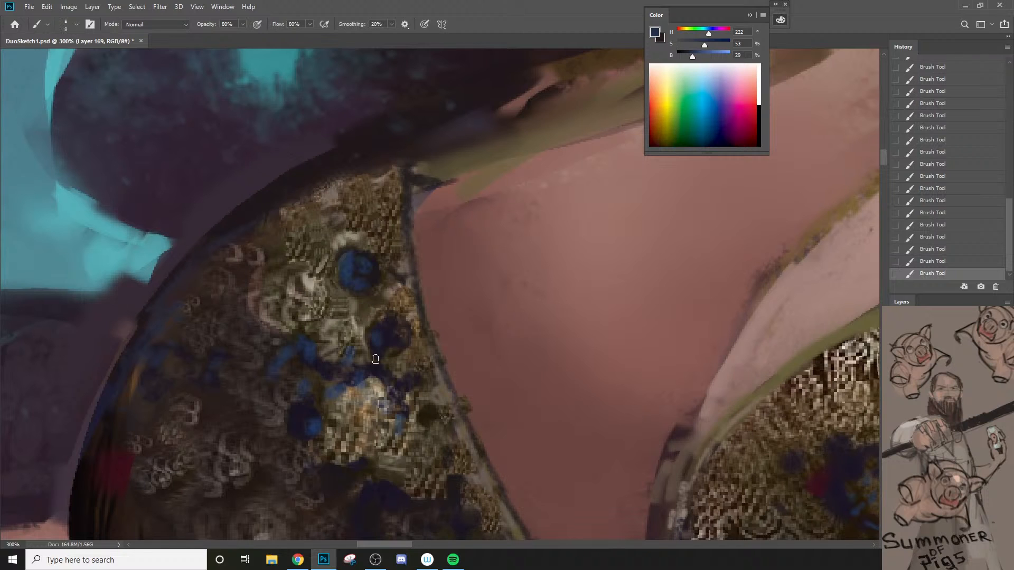
alt+click(376, 268)
key(bracketleft)
key(bracketleft)
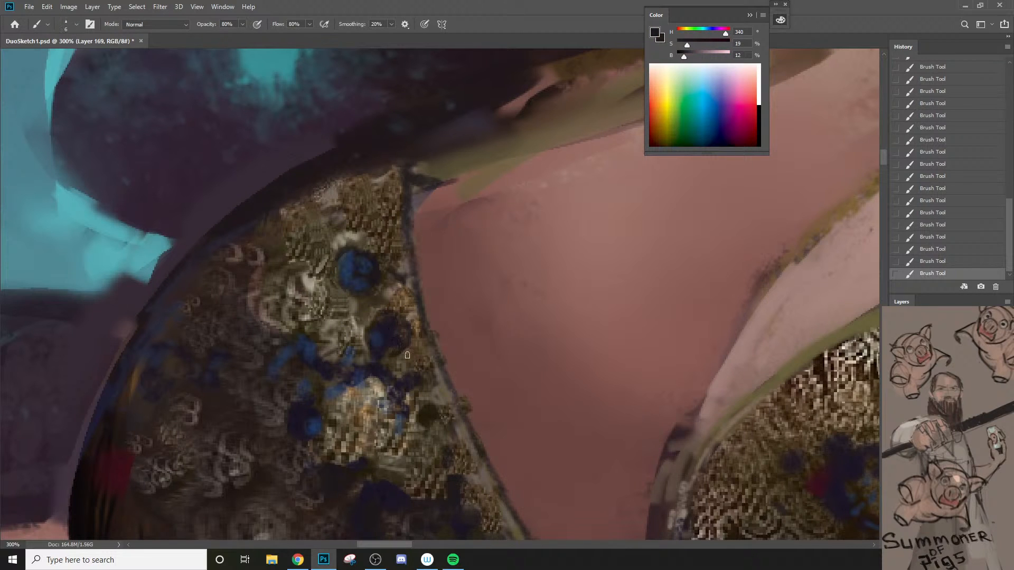
Step: Paint embroidery around the blue flowers with sampled gold-brown hue 32, saturation 63, brightness 33 and olive hue 44, saturation 50, brightness 20
alt+click(417, 342)
key(bracketleft)
key(bracketleft)
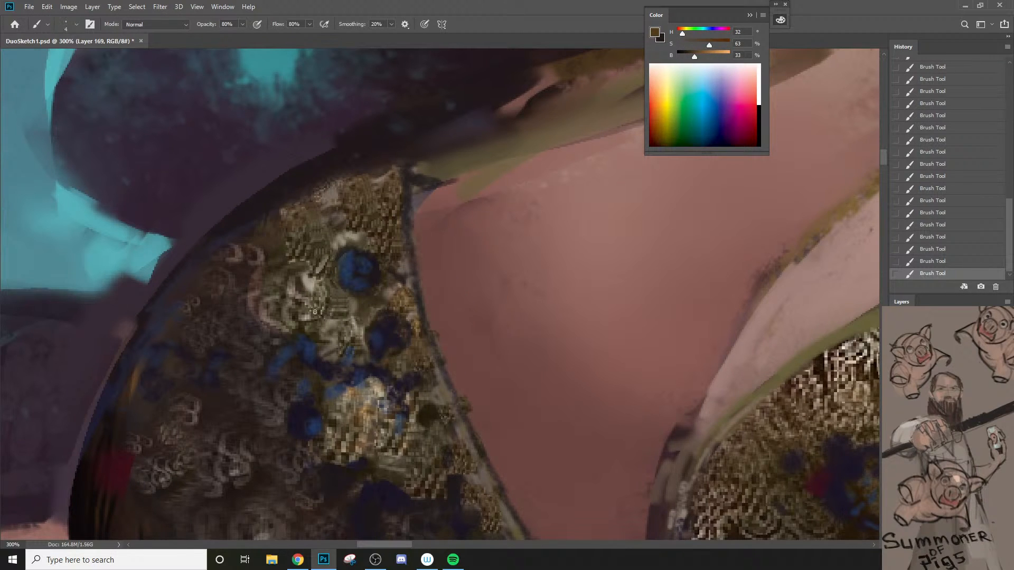
alt+click(319, 333)
key(bracketright)
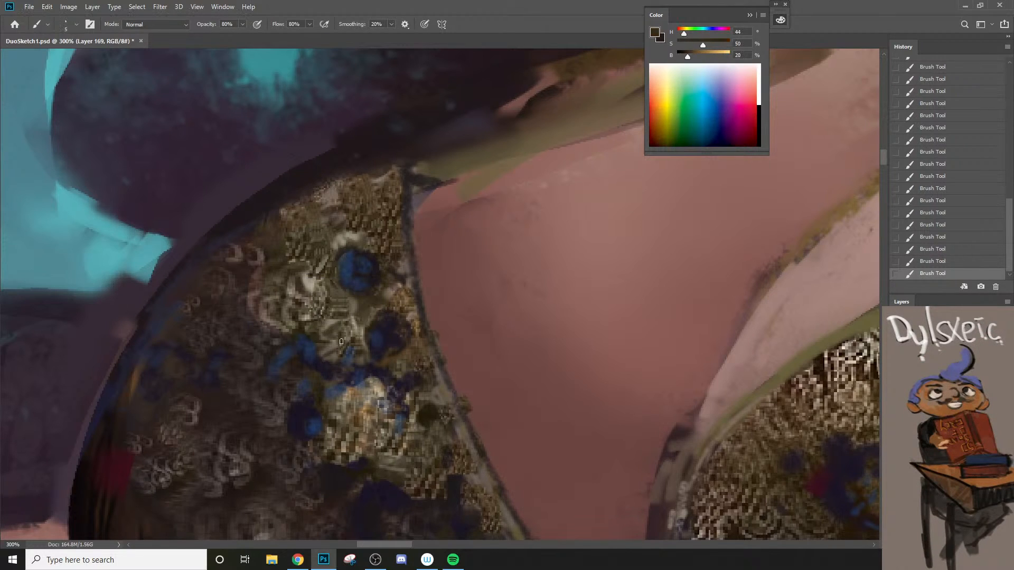
alt+click(370, 358)
alt+click(375, 353)
Step: Add dark blue accents to the left cup's outer embroidery with sampled hue 244, saturation 38, brightness 18
drag(401, 348, 421, 305)
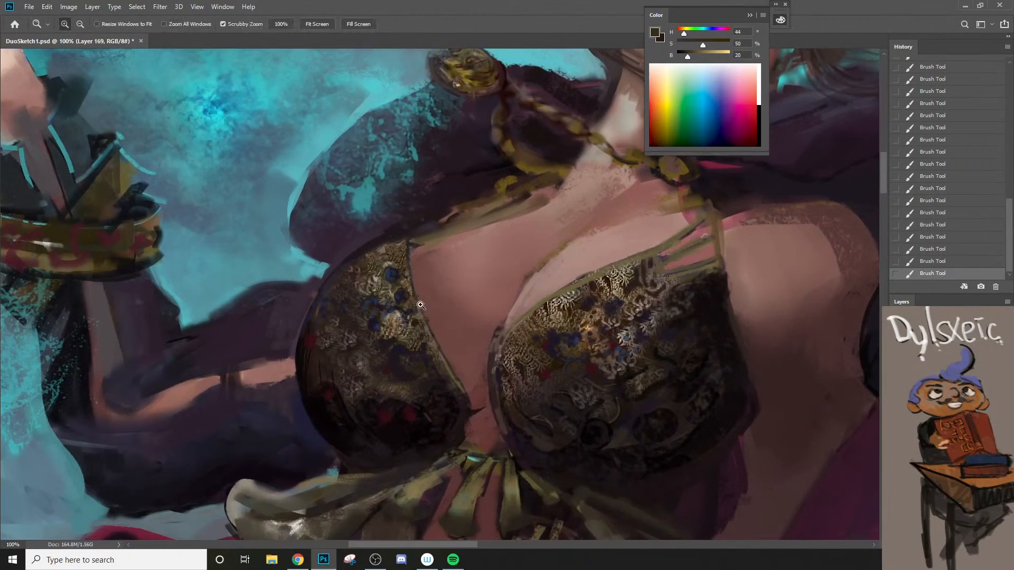
ctrl+click(421, 305)
alt+click(383, 294)
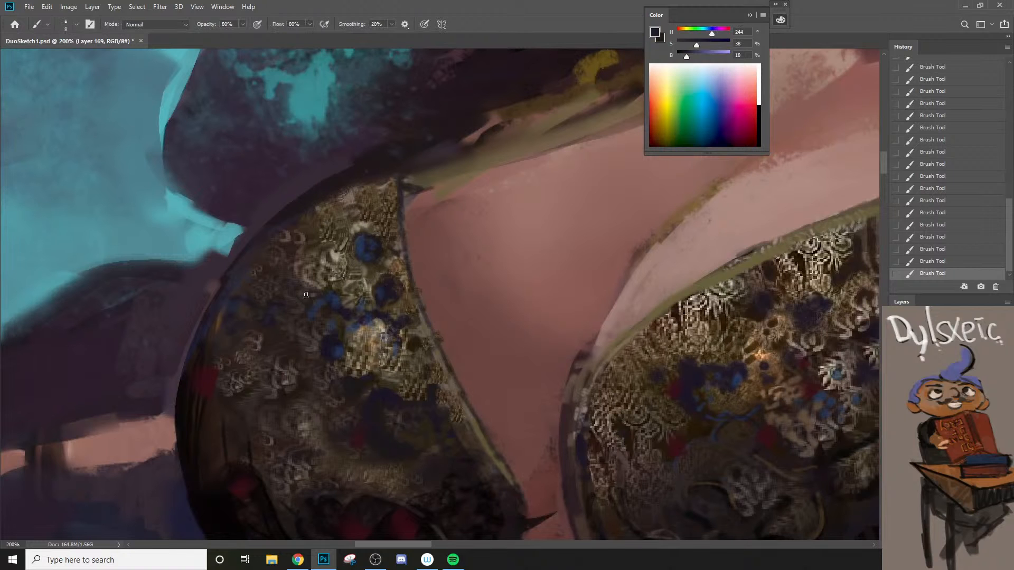
key(bracketright)
drag(295, 258, 291, 265)
drag(292, 299, 295, 302)
key(ctrl+minus)
key(ctrl+minus)
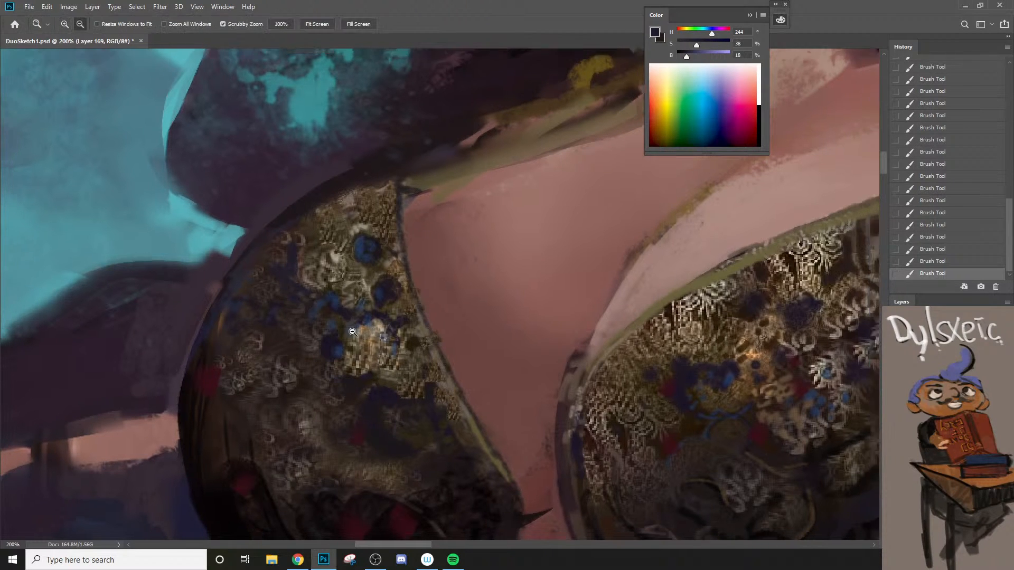
Step: Refine the left cup's upper outer pattern with sampled hue 267, saturation 27, brightness 16 and near-black hue 336, undoing a larger brush stroke
key(z)
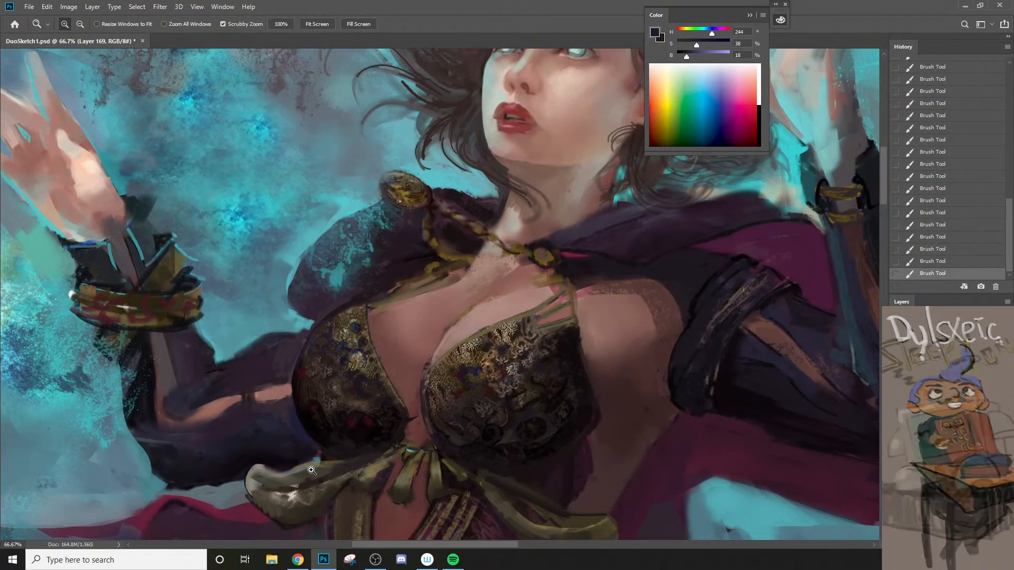
click(325, 361)
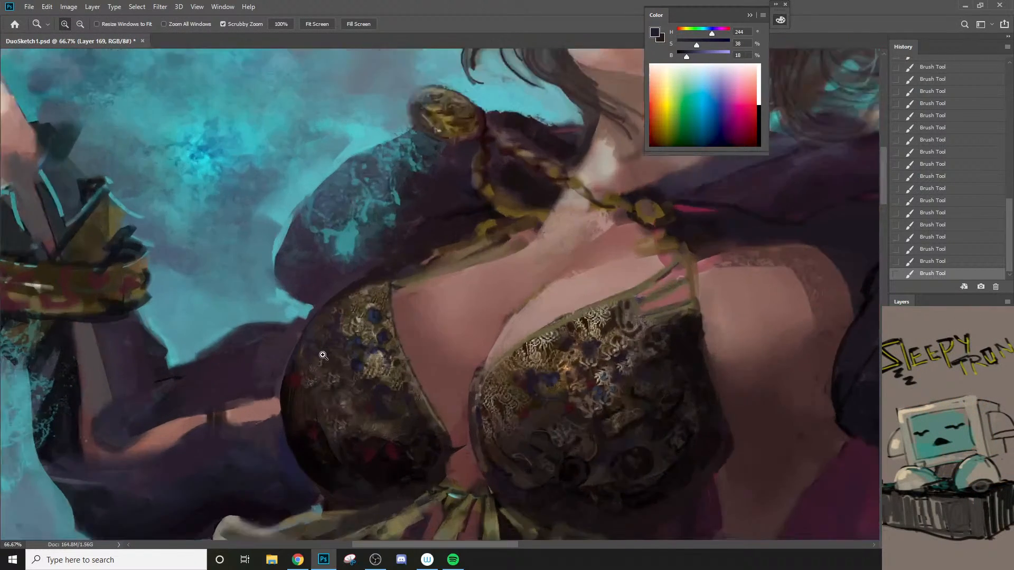
click(325, 361)
key(b)
alt+click(358, 280)
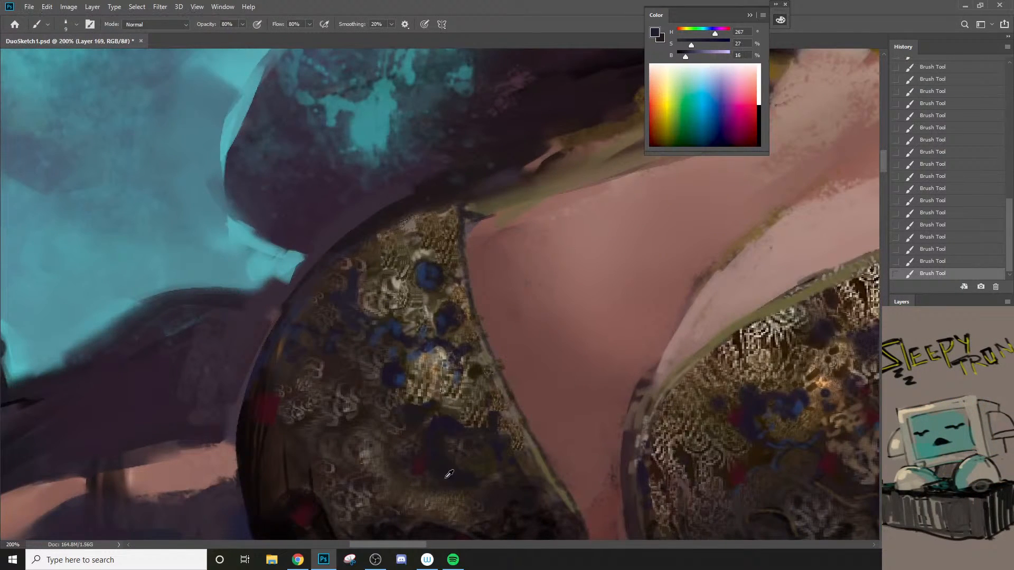
key(bracketright)
key(bracketright)
mouse_move(352, 271)
mouse_down()
mouse_move(344, 311)
mouse_move(352, 284)
mouse_up()
key(ctrl+z)
key(bracketleft)
key(bracketleft)
Step: Examine the bodice, the bow and the overall composition of both figures
key(z)
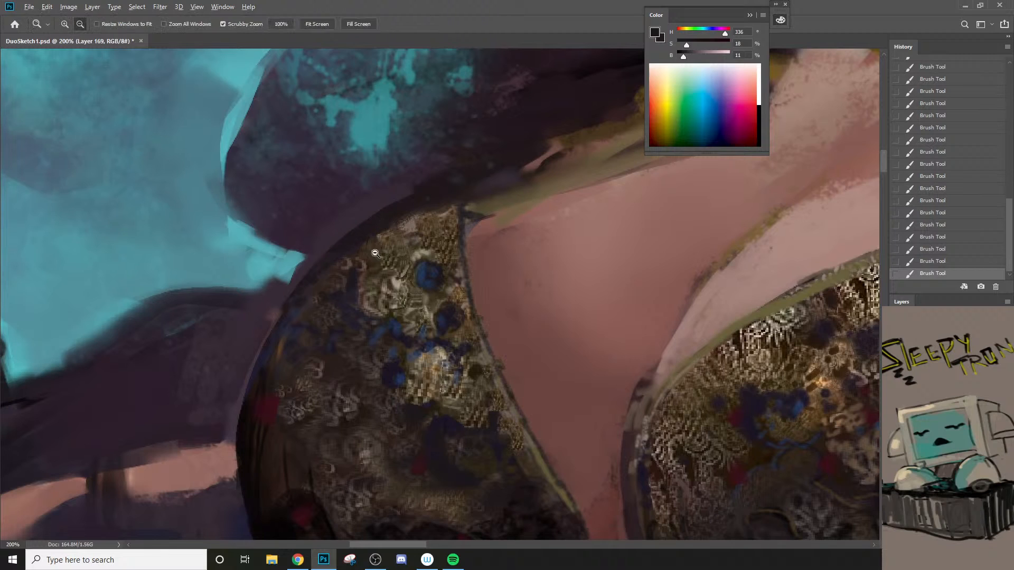
drag(374, 251, 336, 354)
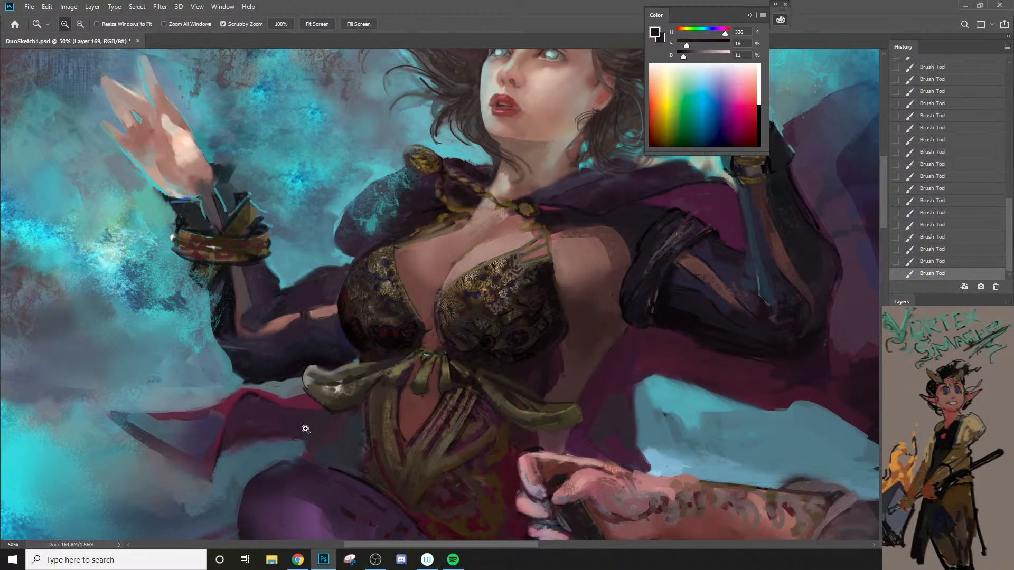
drag(450, 375, 443, 315)
key(space)
key(z)
alt+click(397, 446)
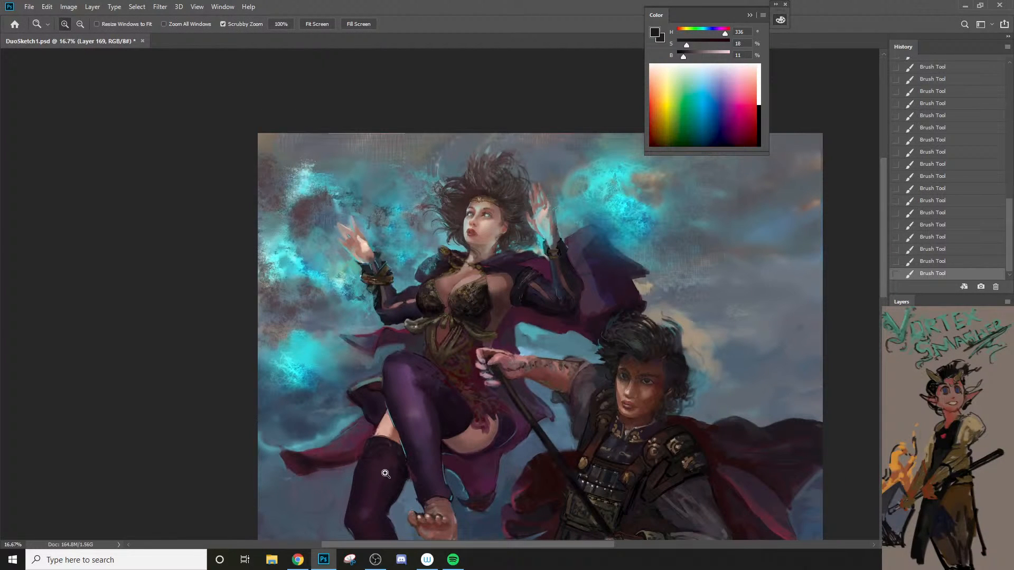
key(space)
drag(398, 413, 448, 362)
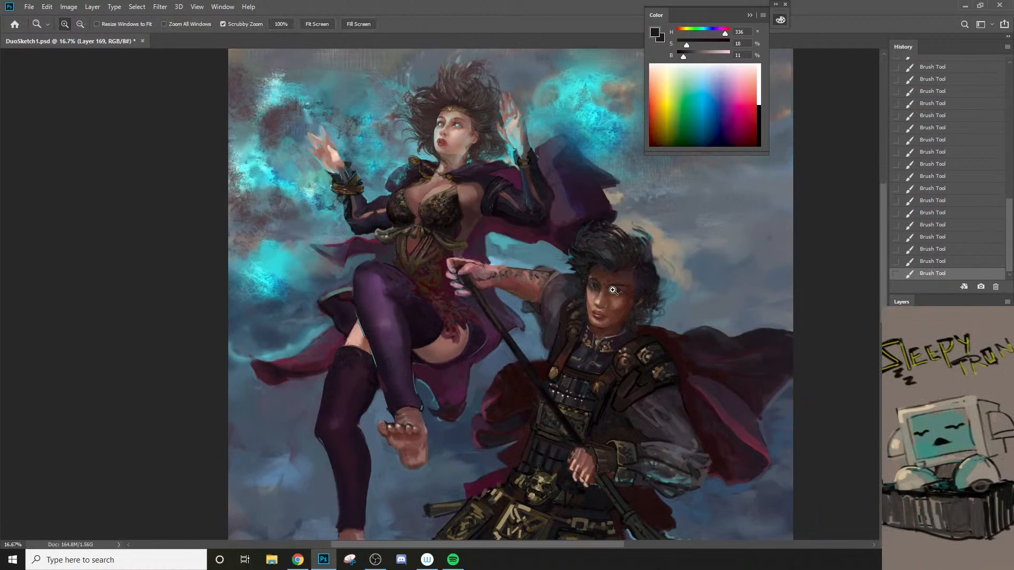
Step: Shade the armoured man's cheek at 20% opacity with sampled reddish brown hue 13, saturation 60, brightness 32, undoing unwanted strokes
alt+click(619, 312)
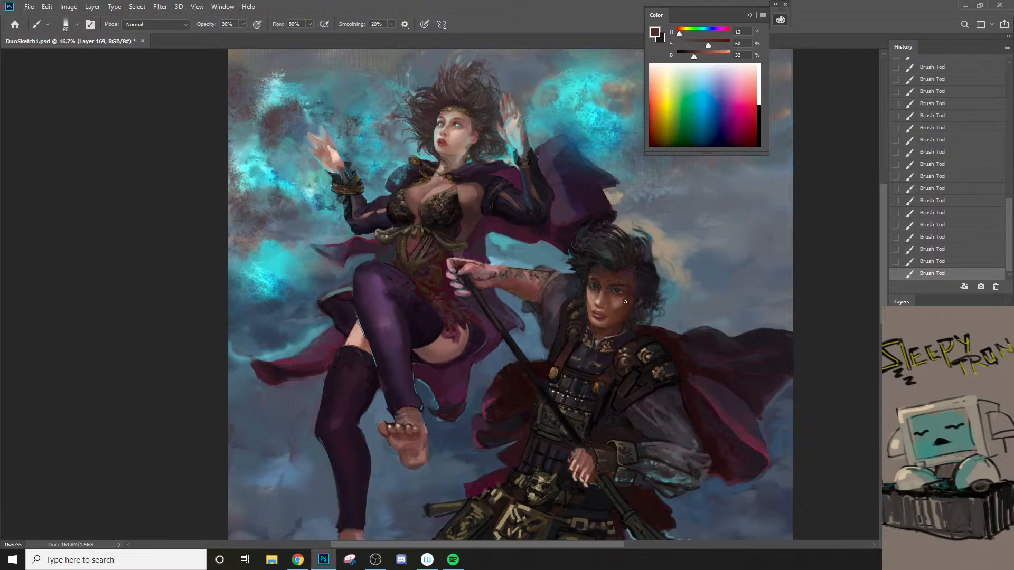
key(bracketright)
key(bracketright)
key(bracketright)
key(bracketright)
key(ctrl+z)
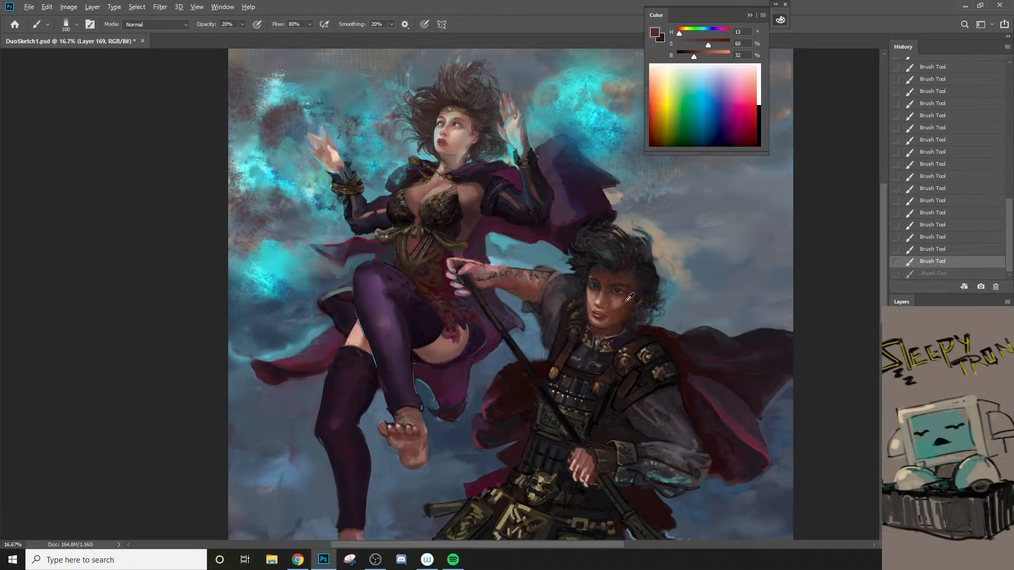
alt+click(625, 305)
mouse_move(620, 303)
mouse_down()
mouse_move(585, 336)
mouse_move(619, 305)
mouse_up()
key(ctrl+z)
Step: Darken the man's jaw and neck at 70% opacity with sampled brown hue 12, saturation 62, brightness 25, undoing one stroke
key(bracketright)
key(bracketright)
key(bracketleft)
key(bracketleft)
key(bracketleft)
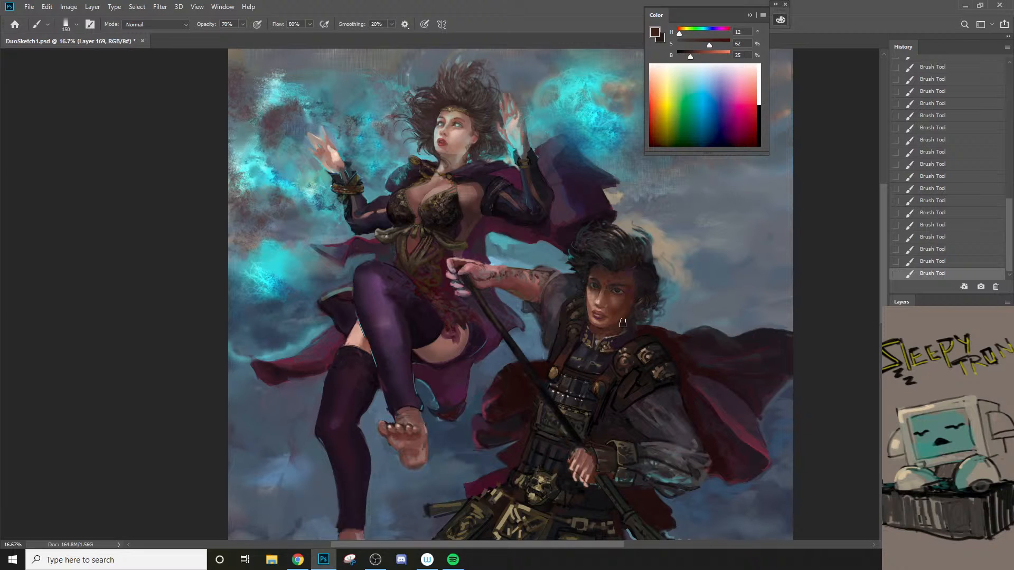
key(bracketleft)
key(bracketleft)
key(ctrl+z)
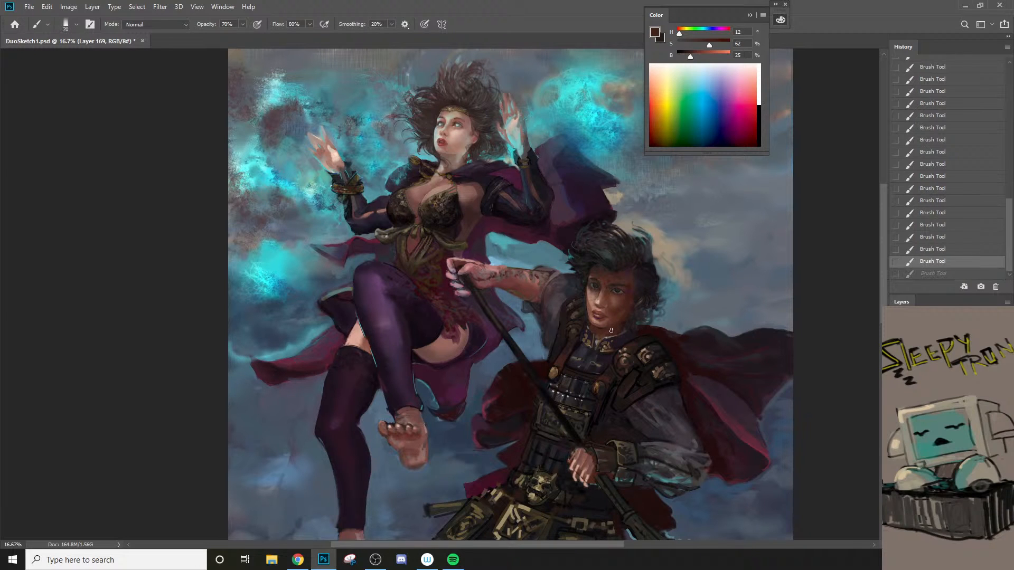
key(bracketleft)
drag(612, 324, 616, 340)
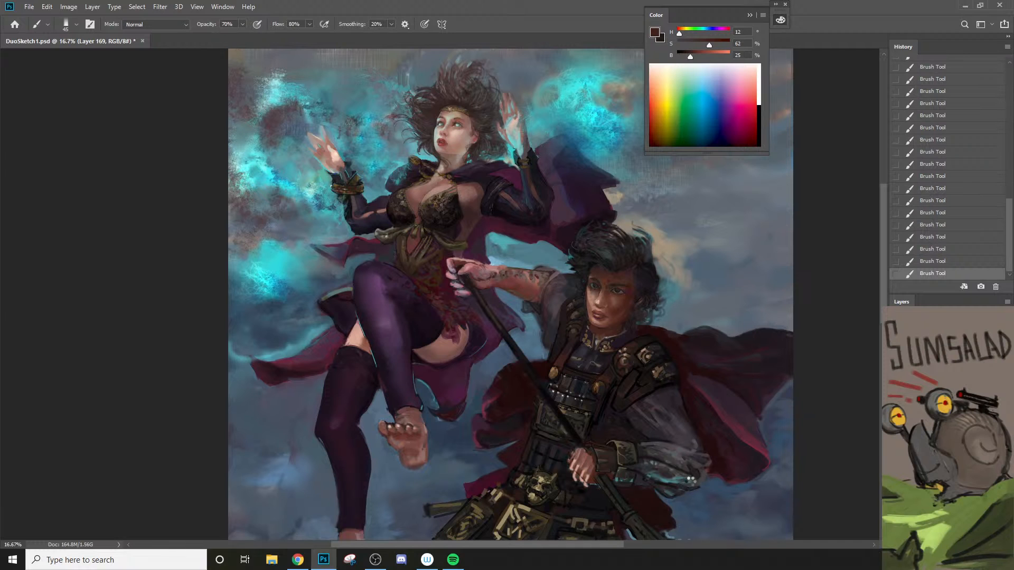
Step: Flip the canvas horizontally and examine the mirrored composition in full-screen view with the interface hidden
key(ctrl+shift+h)
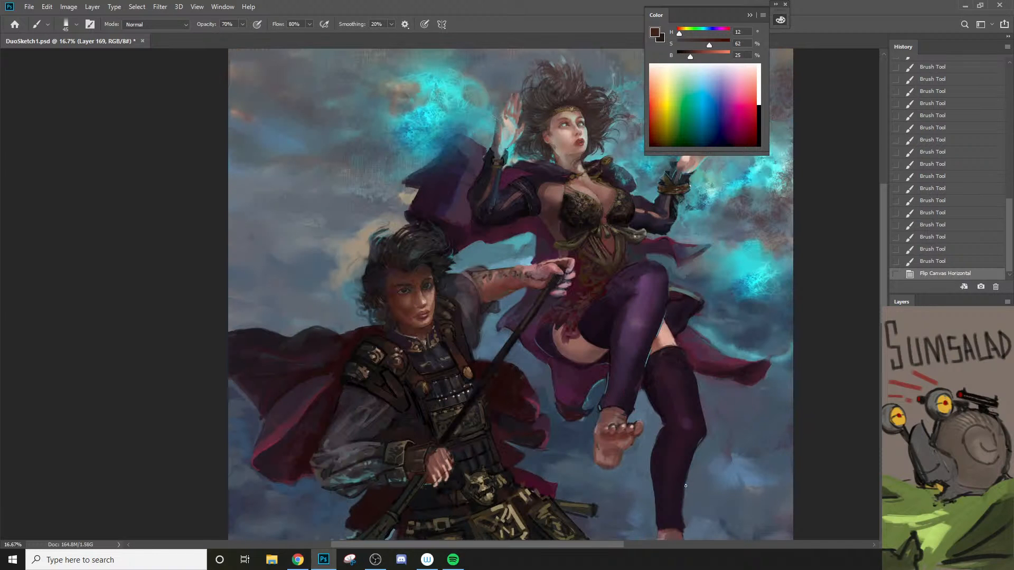
key(space)
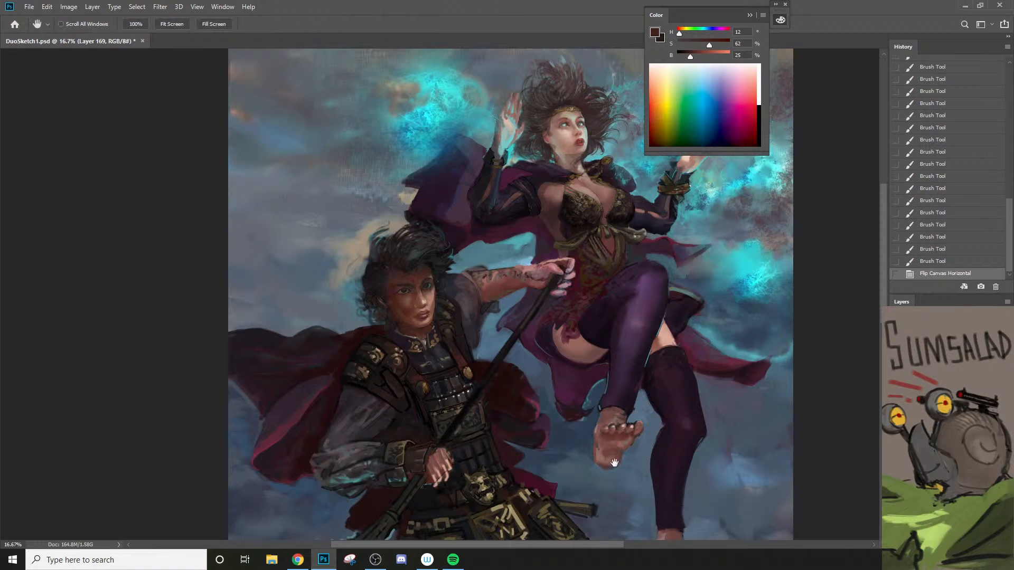
drag(613, 462, 575, 421)
key(z)
key(Tab)
key(f)
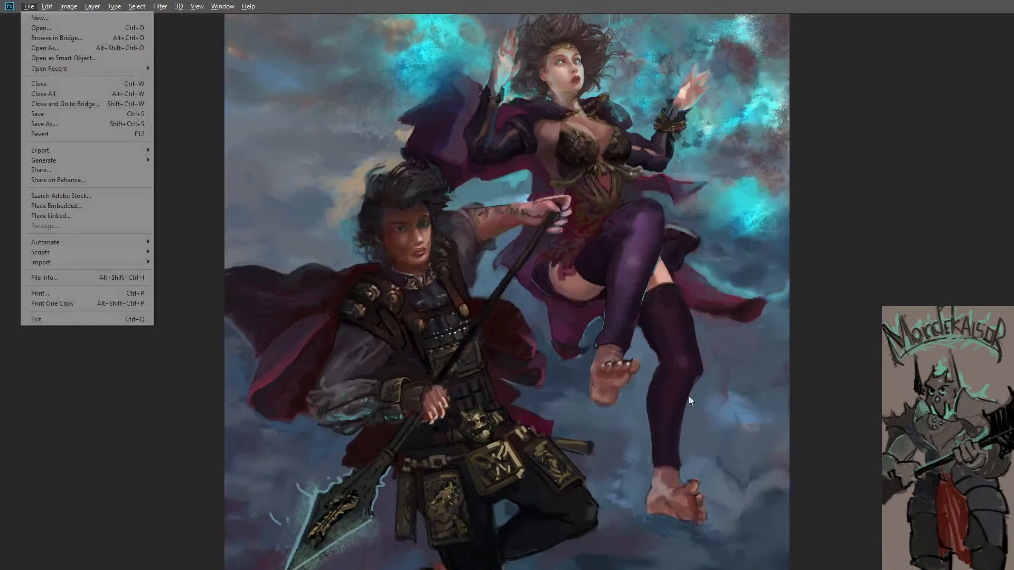
key(f)
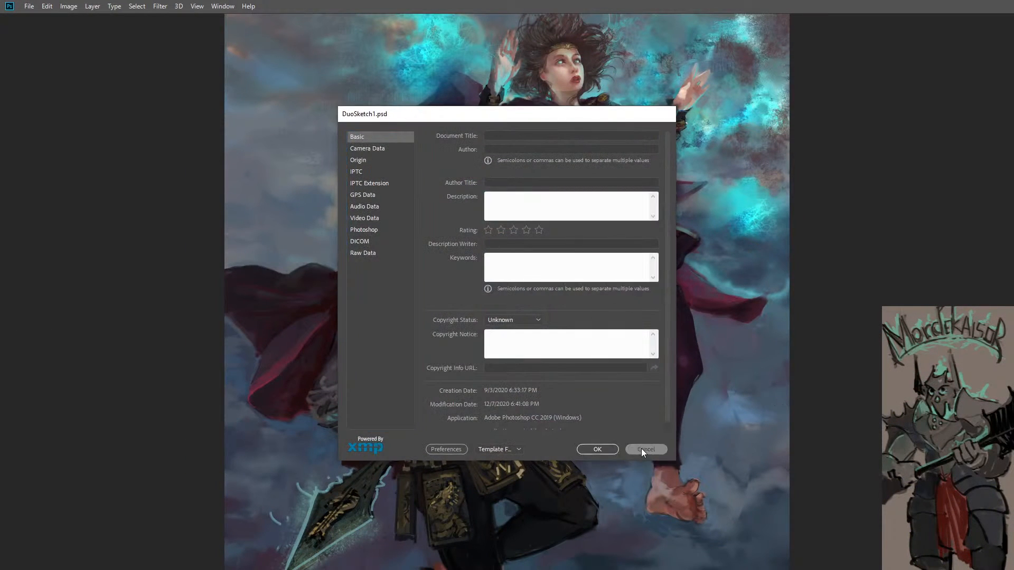
click(641, 449)
key(Tab)
key(Tab)
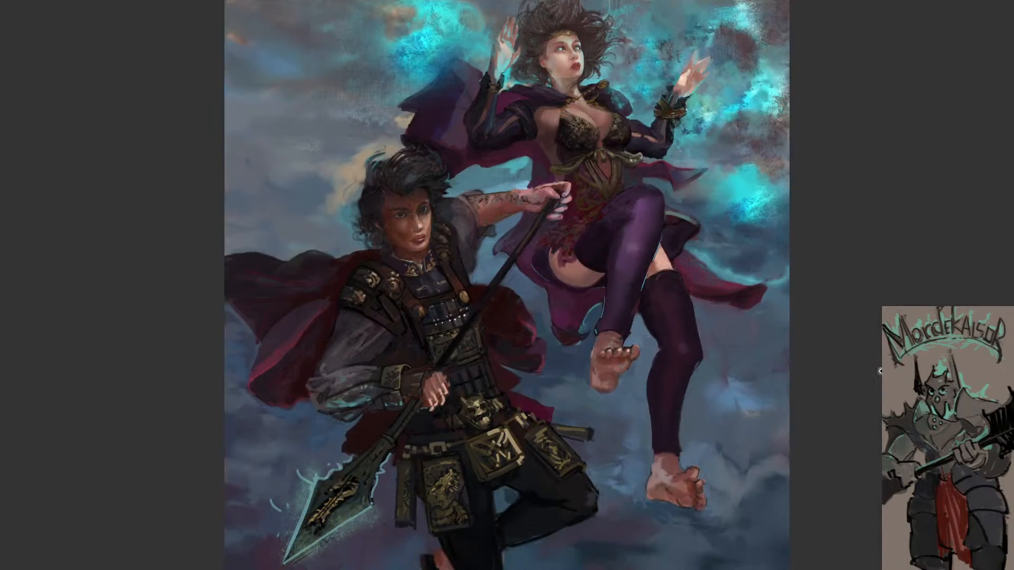
key(Tab)
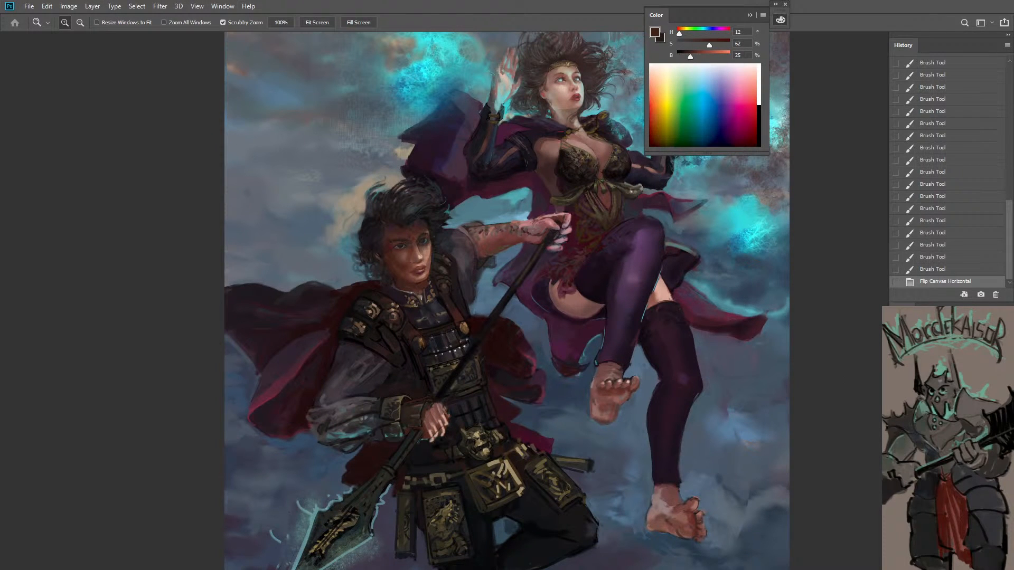
Step: Save the painting and return to the standard screen mode
key(ctrl+s)
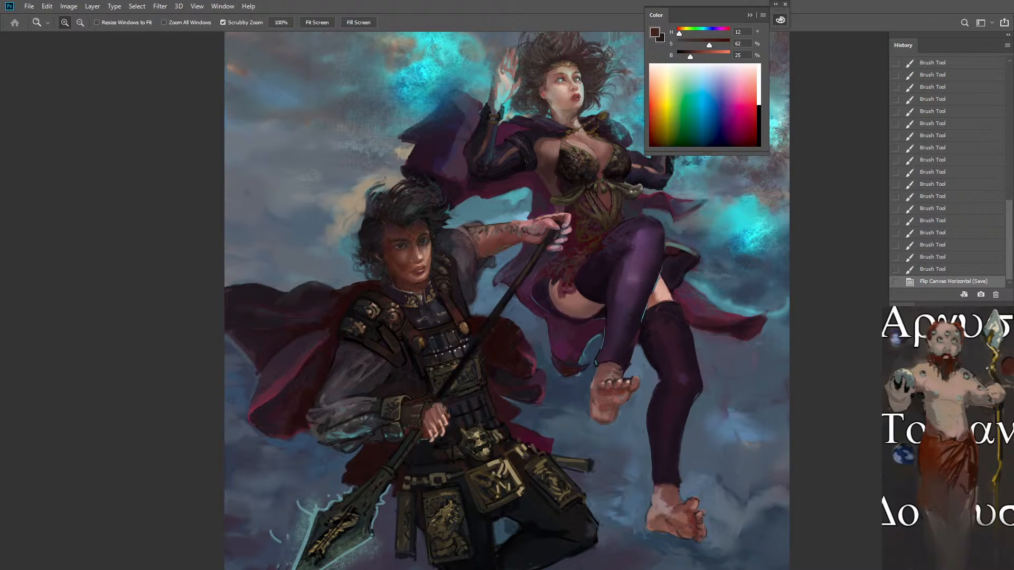
key(f)
key(f)
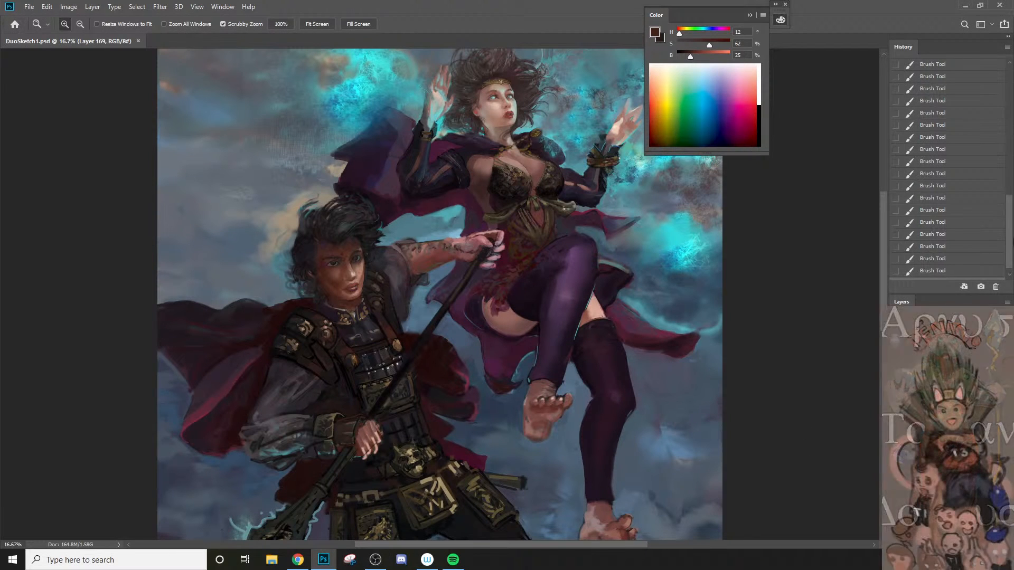
Step: Compare the painting with its originally opened history state and return to the latest state
scroll(993, 121, up, 10)
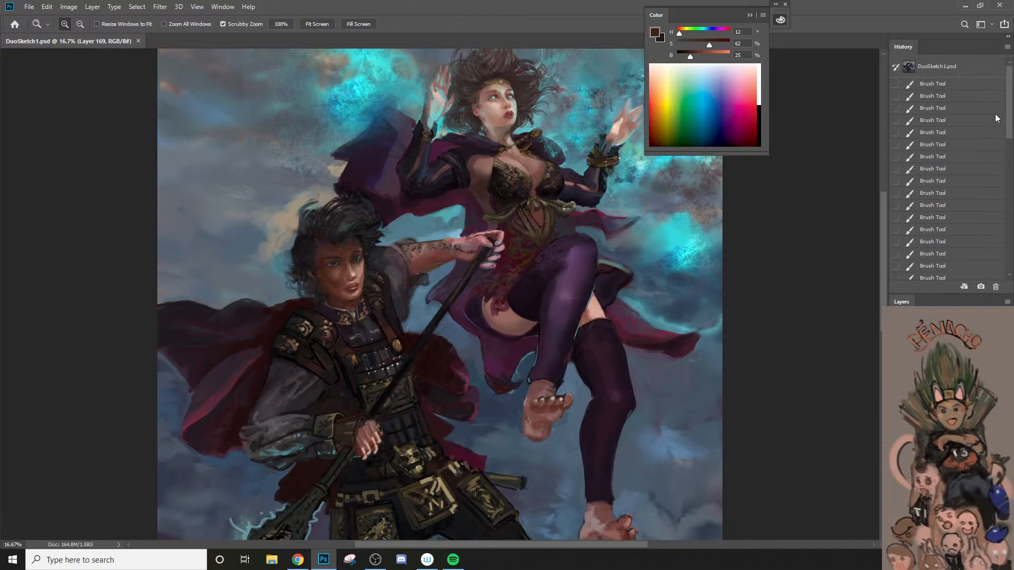
click(938, 70)
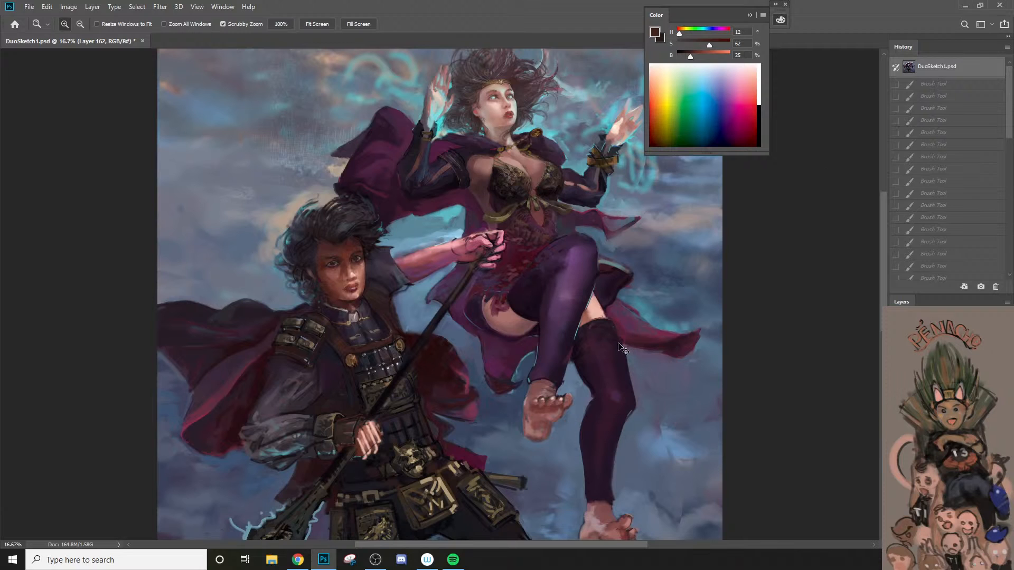
key(ctrl+z)
key(ctrl+z)
key(ctrl+z)
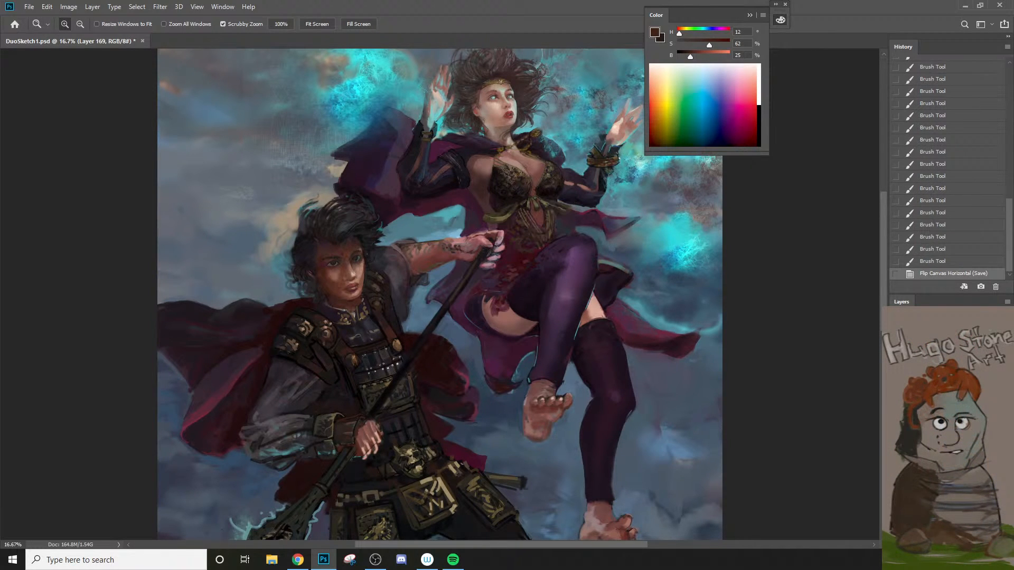
Step: Erase excess shading from the man's cheek and jaw on Layer 169 with a 200 px eraser at 90% opacity
key(e)
key(alt+e)
click(332, 277)
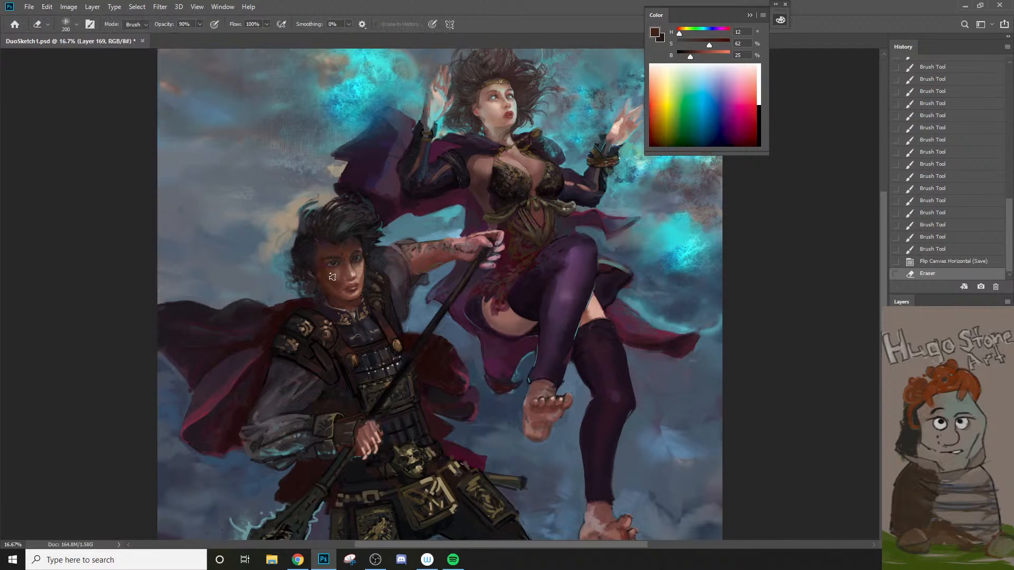
key(alt+e)
drag(332, 276, 357, 302)
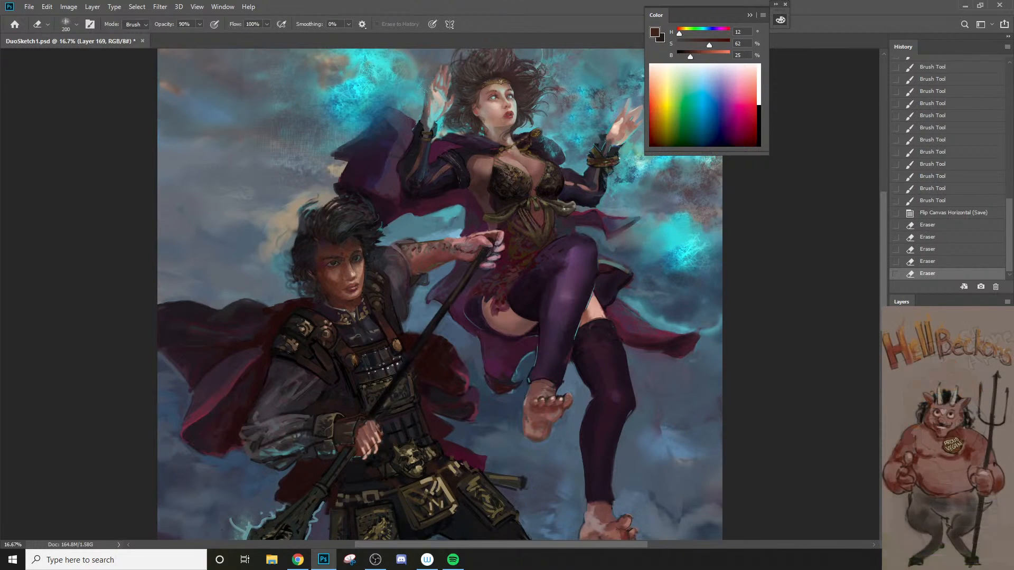
Step: Toggle layer visibility to compare the paint layers and make Layer 166 active
key(ctrl+comma)
key(ctrl+comma)
key(ctrl+comma)
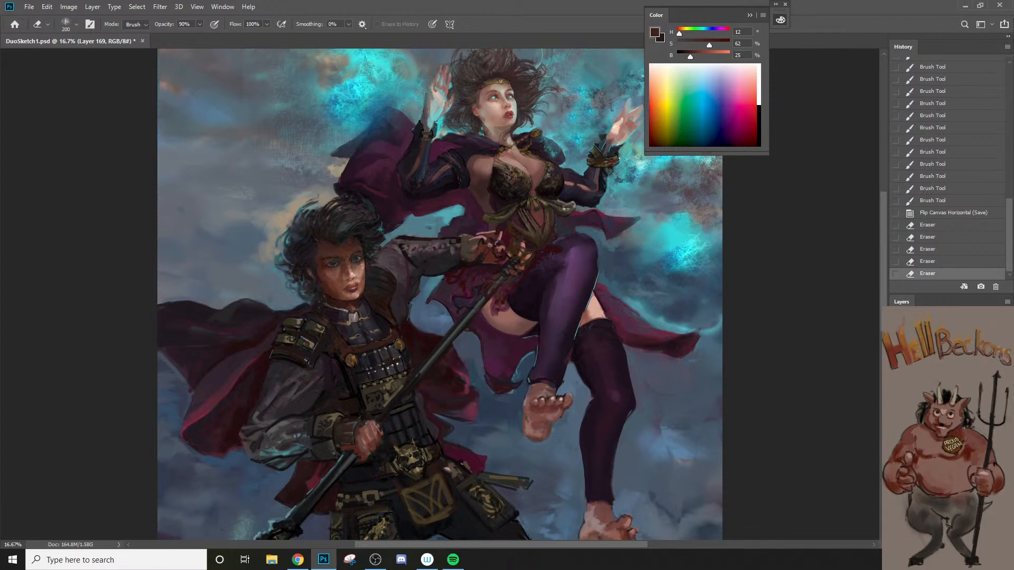
key(ctrl+comma)
key(ctrl+comma)
key(ctrl+comma)
key(ctrl+comma)
key(ctrl+comma)
key(ctrl+comma)
key(ctrl+comma)
key(alt+w)
key(k)
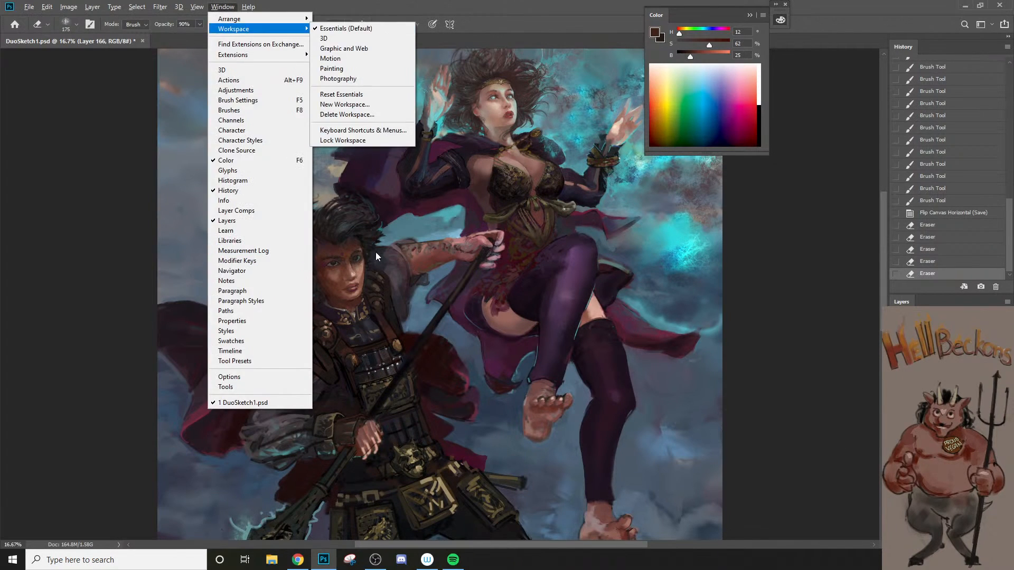
click(376, 252)
Step: Erase paint around the edge of the man's hair on Layer 166, reducing the eraser to 150 px
key([)
key(alt)
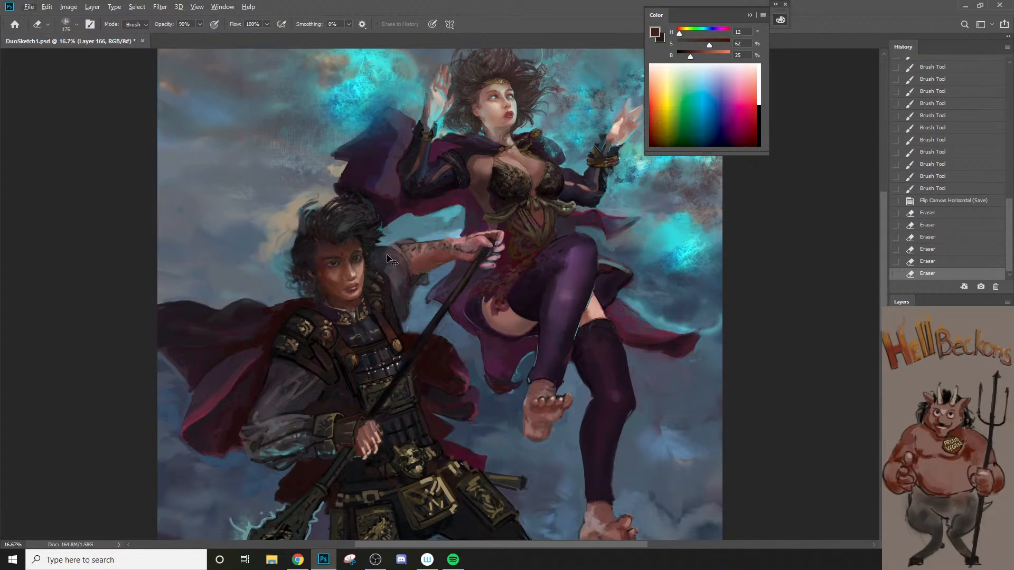
click(304, 243)
key(alt+w)
key(k)
key(Escape)
key([)
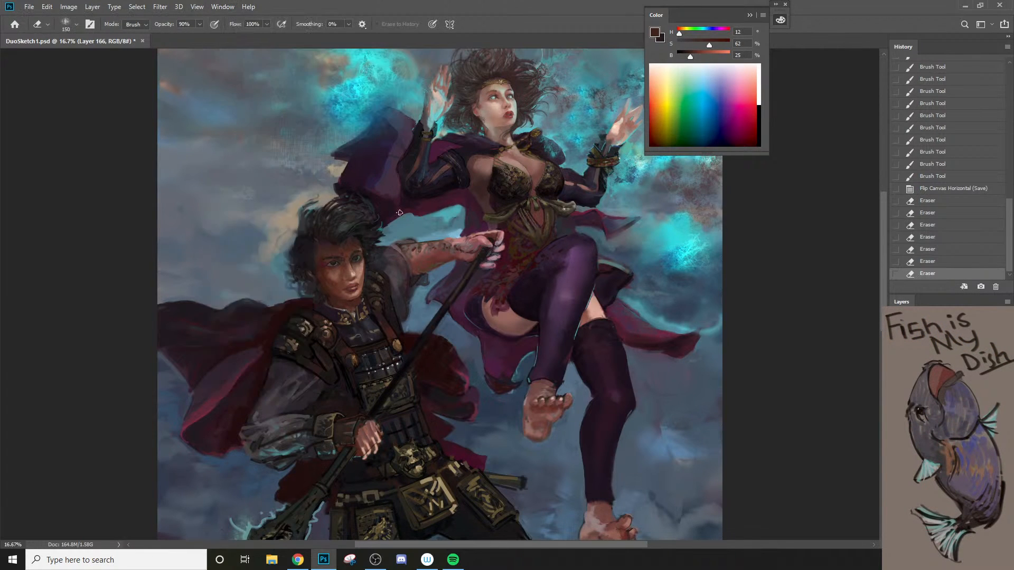
click(505, 271)
key(alt+Tab)
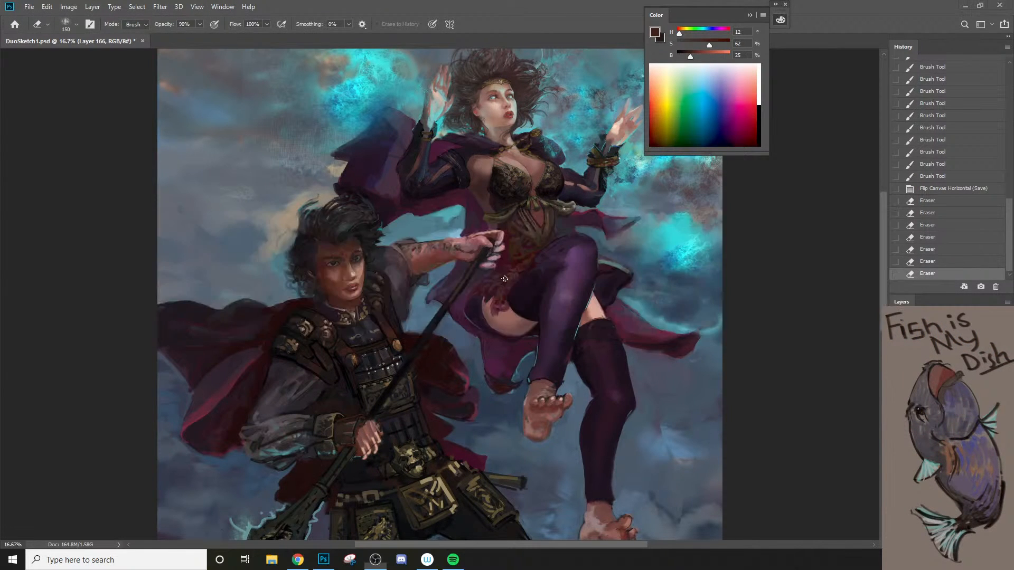
click(297, 241)
key(ctrl+z)
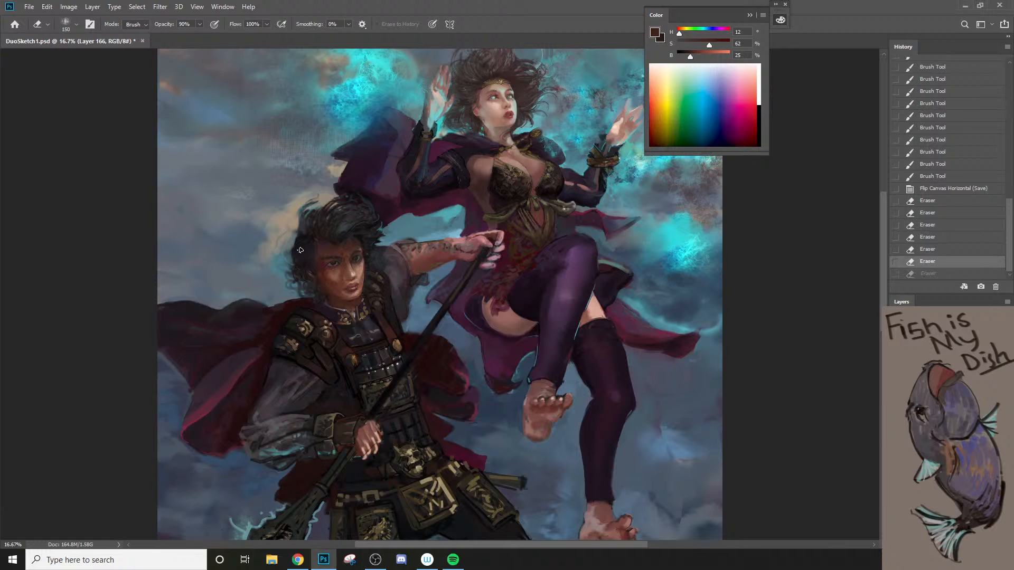
key(ctrl+shift+z)
Step: Clean up the man's hair edge and the side of his face with a smaller eraser, down to 50 px
key(bracketleft)
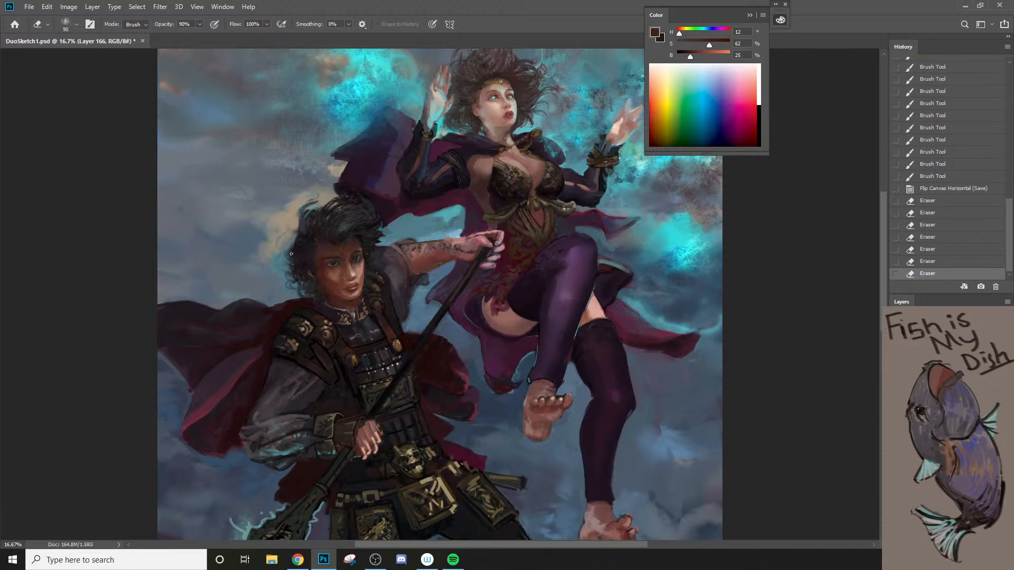
drag(296, 247, 302, 255)
mouse_move(305, 258)
mouse_down()
mouse_move(308, 235)
mouse_move(315, 274)
mouse_up()
drag(319, 279, 323, 285)
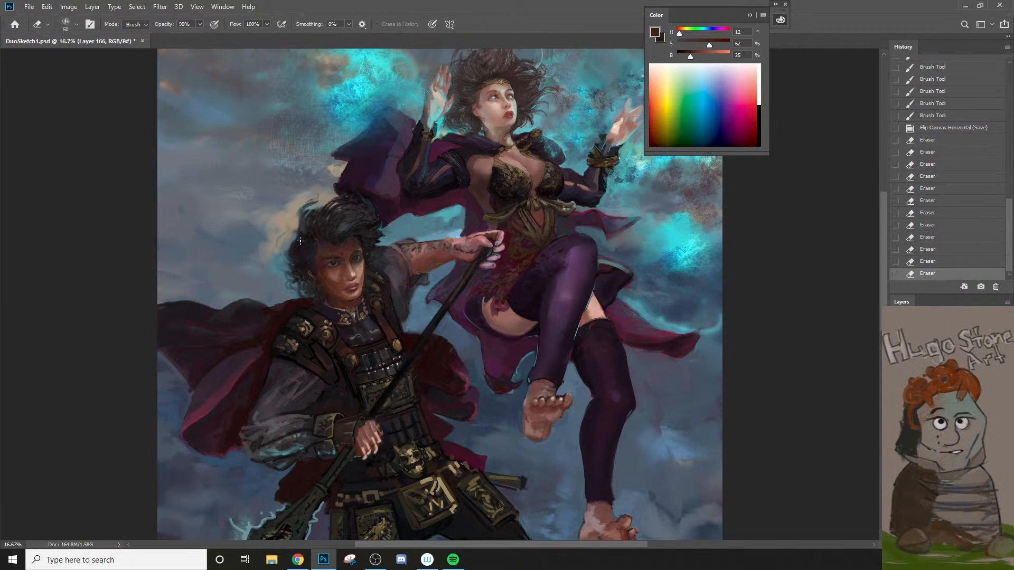
drag(300, 242, 300, 258)
drag(301, 261, 301, 277)
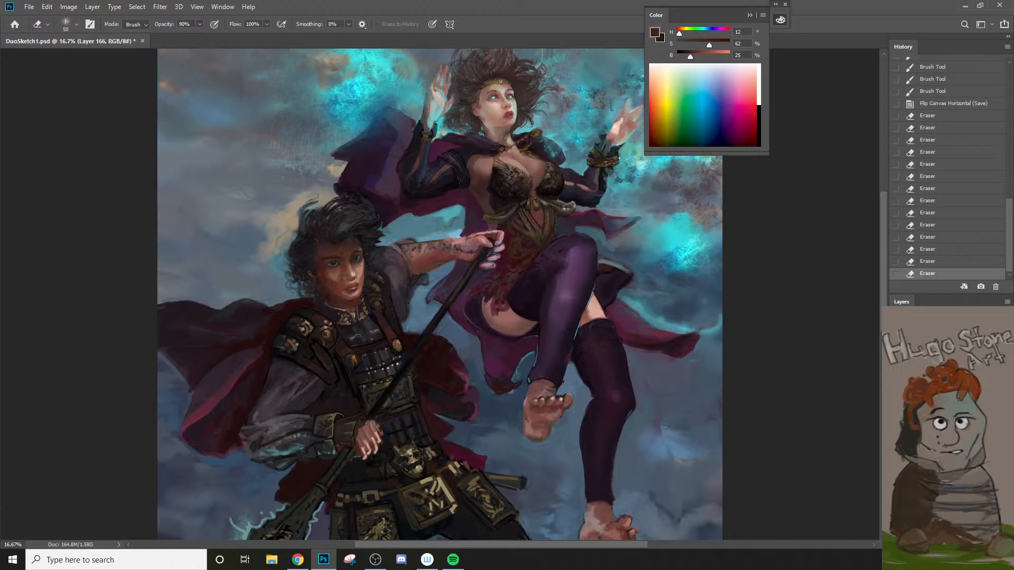
Step: Compare the current painting with its originally opened state in the history, returning to the latest eraser state
drag(1009, 260, 995, 135)
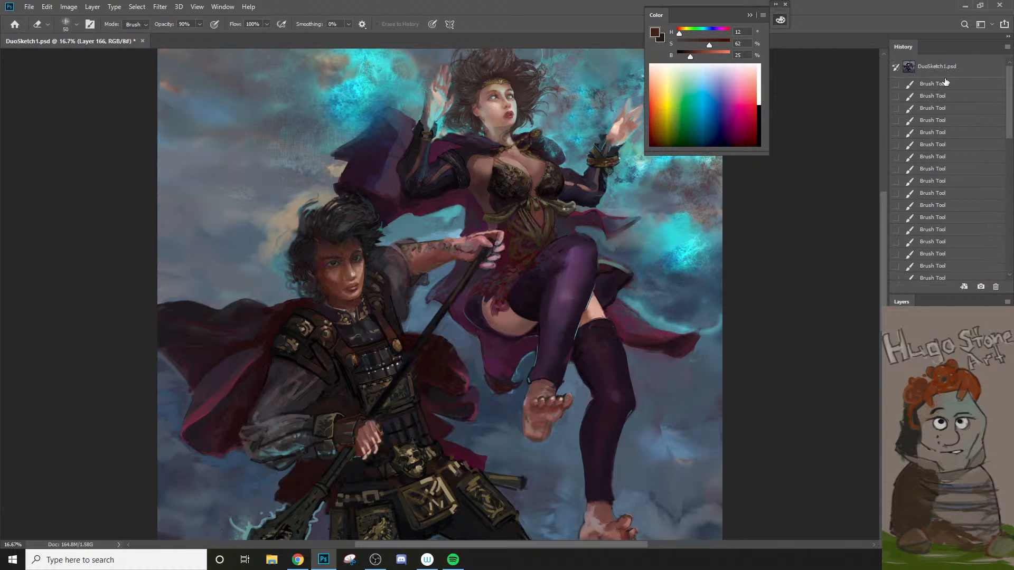
click(950, 67)
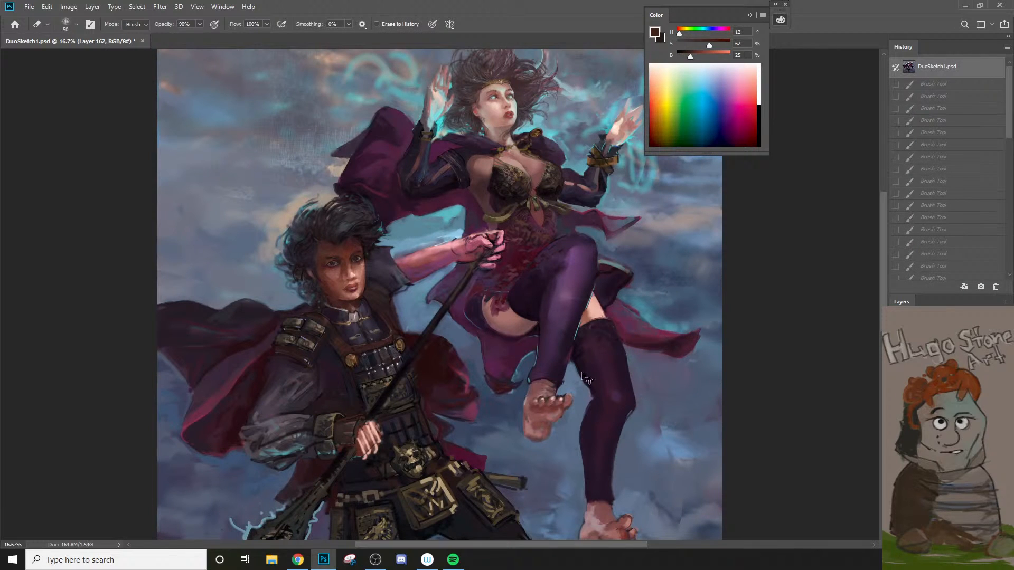
key(ctrl+z)
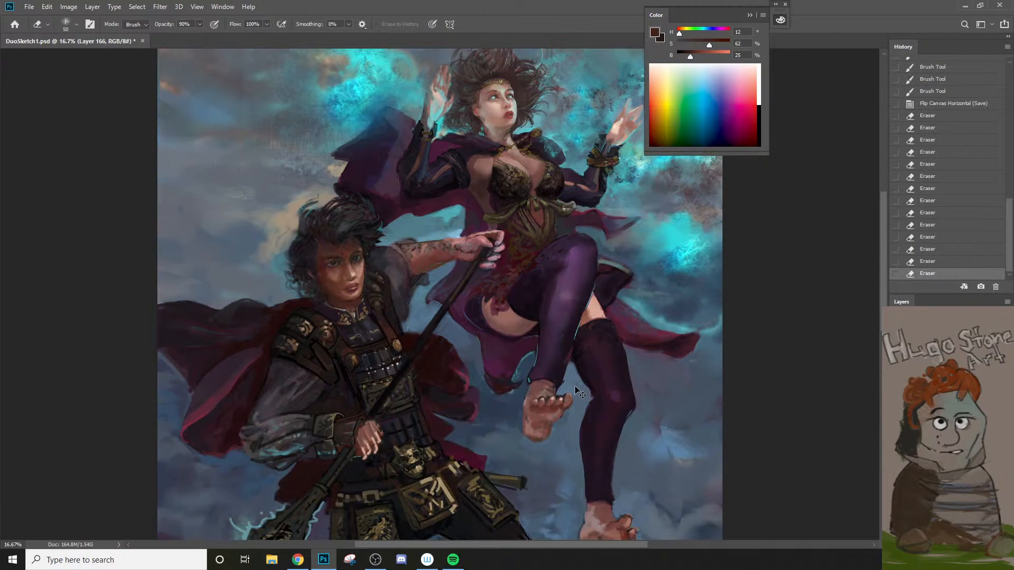
key(ctrl+z)
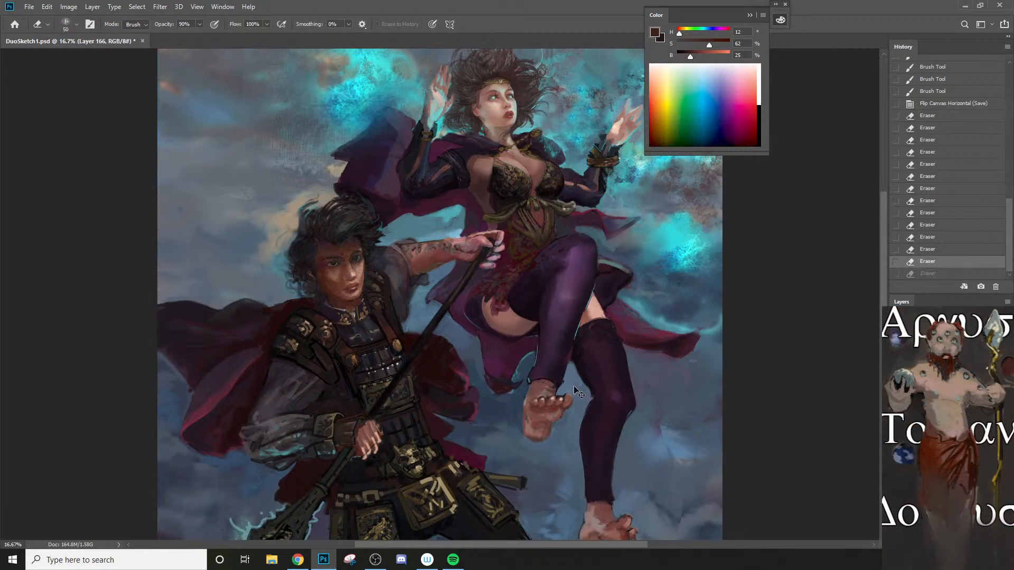
key(ctrl+shift+z)
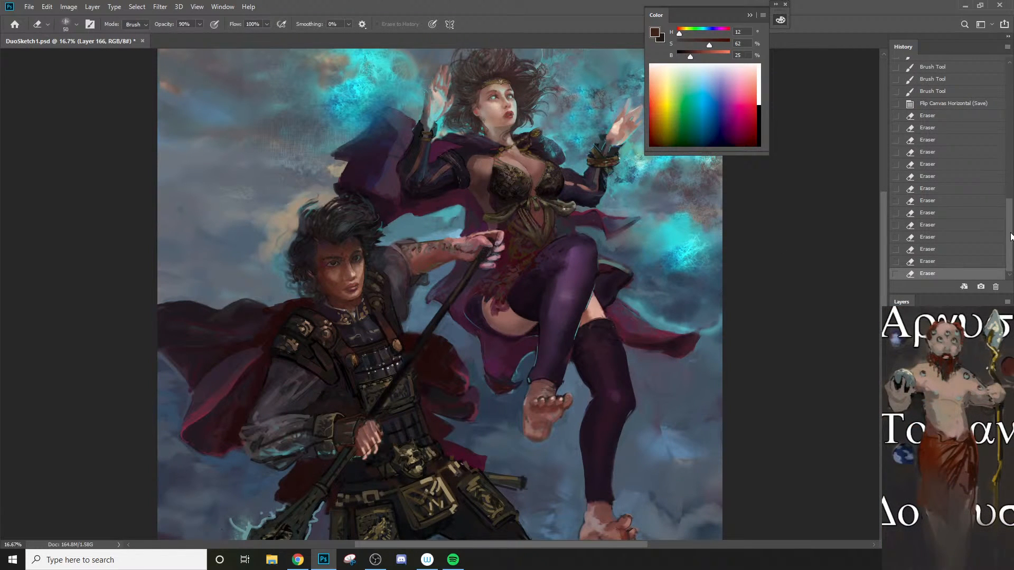
drag(1010, 235, 984, 48)
click(932, 67)
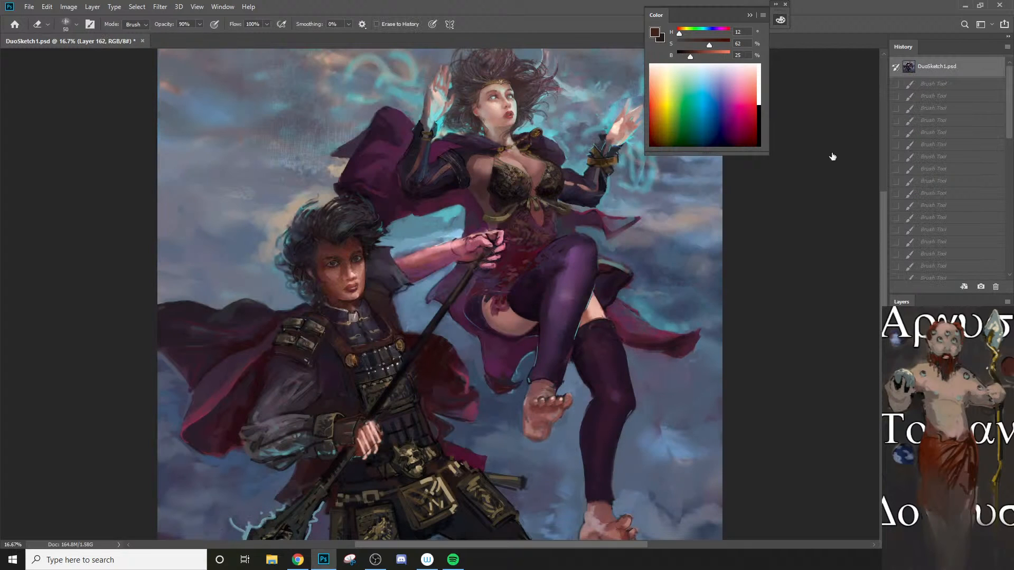
key(ctrl+z)
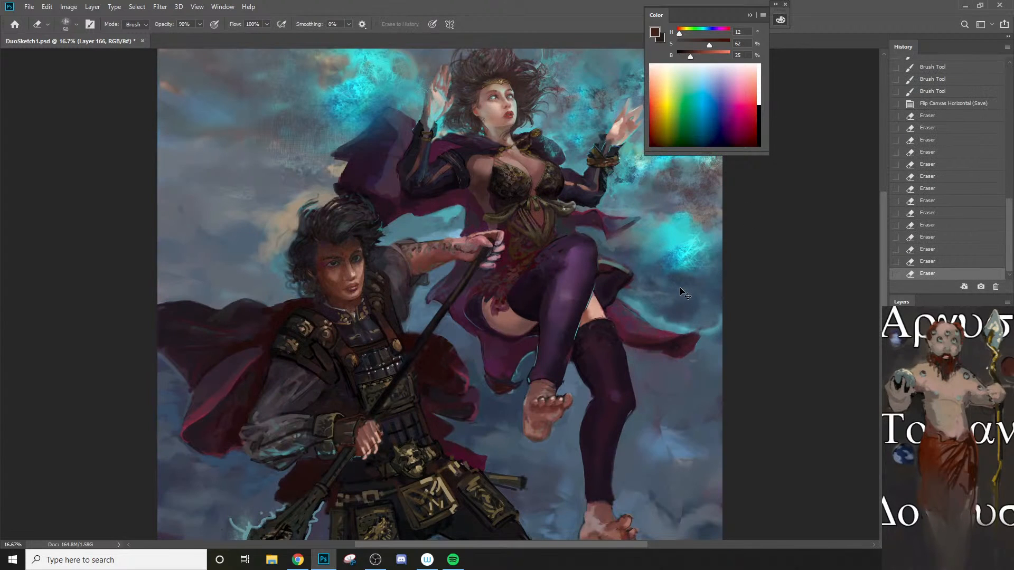
key(ctrl+z)
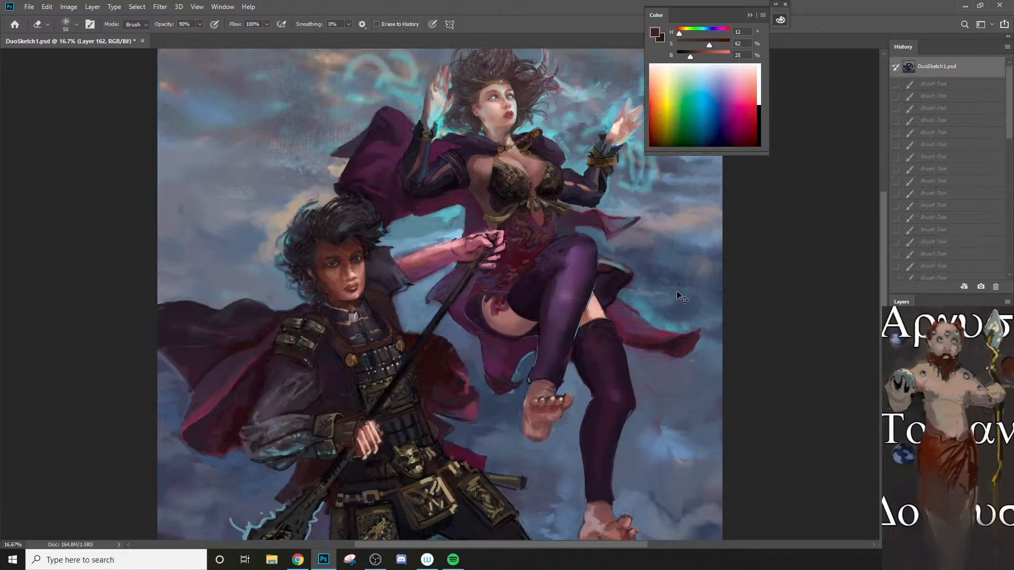
key(ctrl+z)
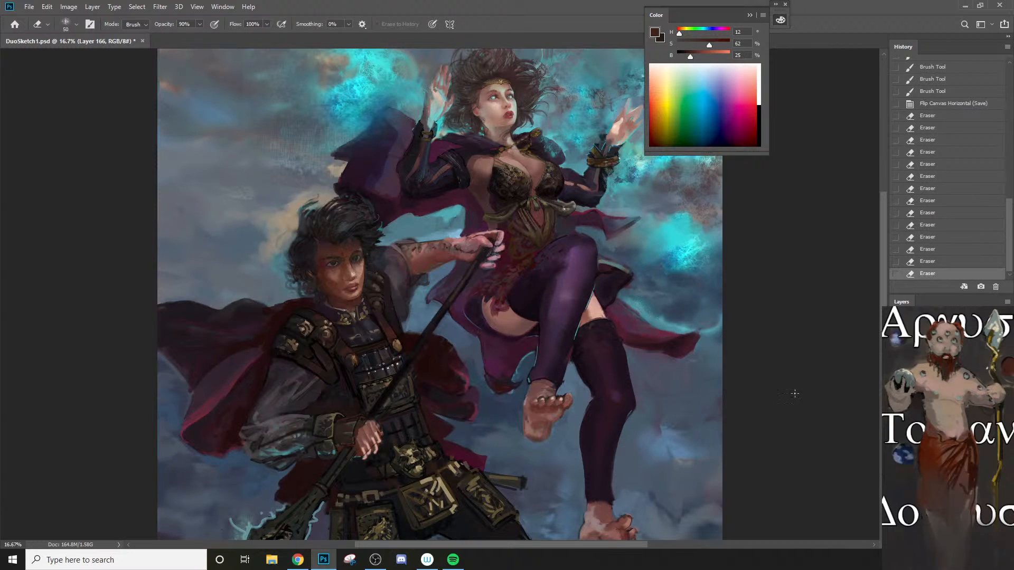
click(896, 394)
click(897, 394)
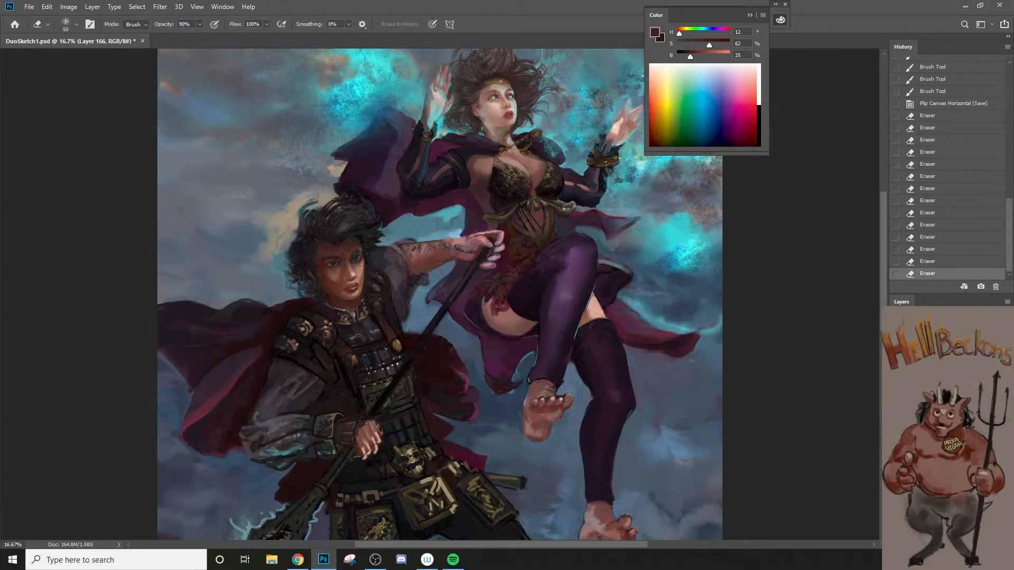
Step: Erase a little paint inside the man's nearer eye on Layer 166
key(z)
click(330, 260)
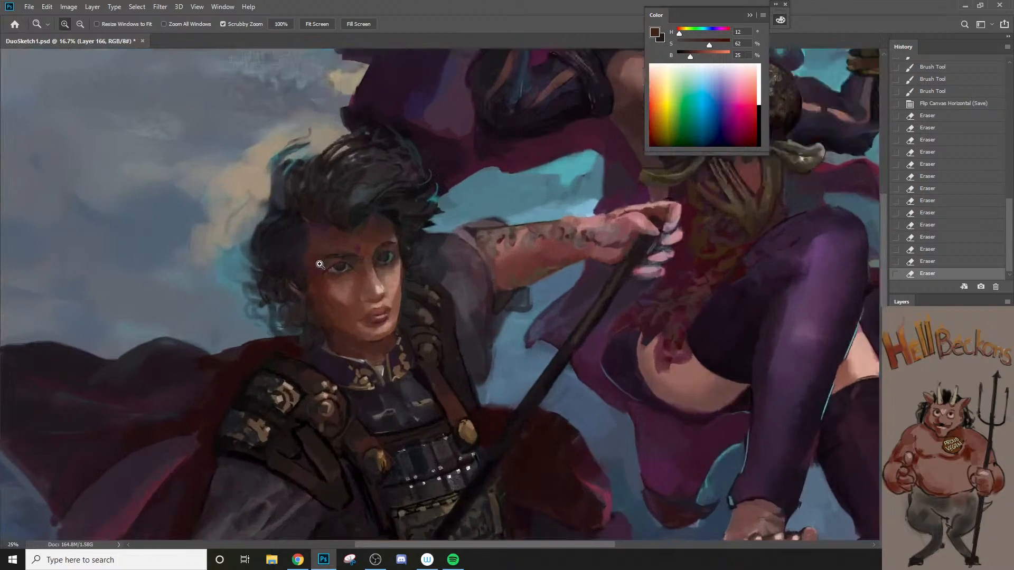
click(334, 278)
click(334, 278)
key(e)
drag(360, 263, 374, 263)
Step: Set the brush colour to black (000000) and darken the iris of the man's nearer eye
key(b)
key(n)
click(617, 283)
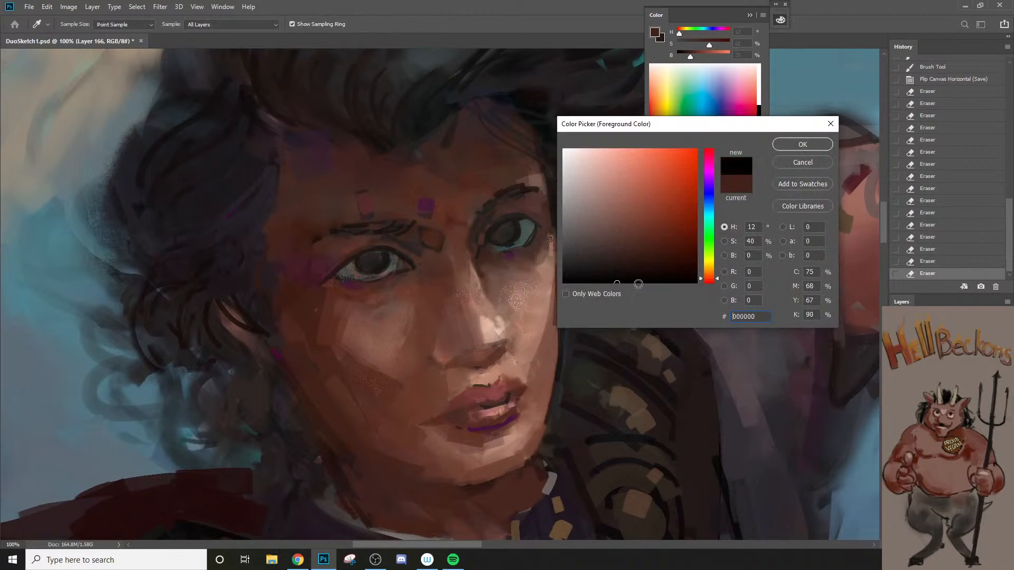
click(784, 144)
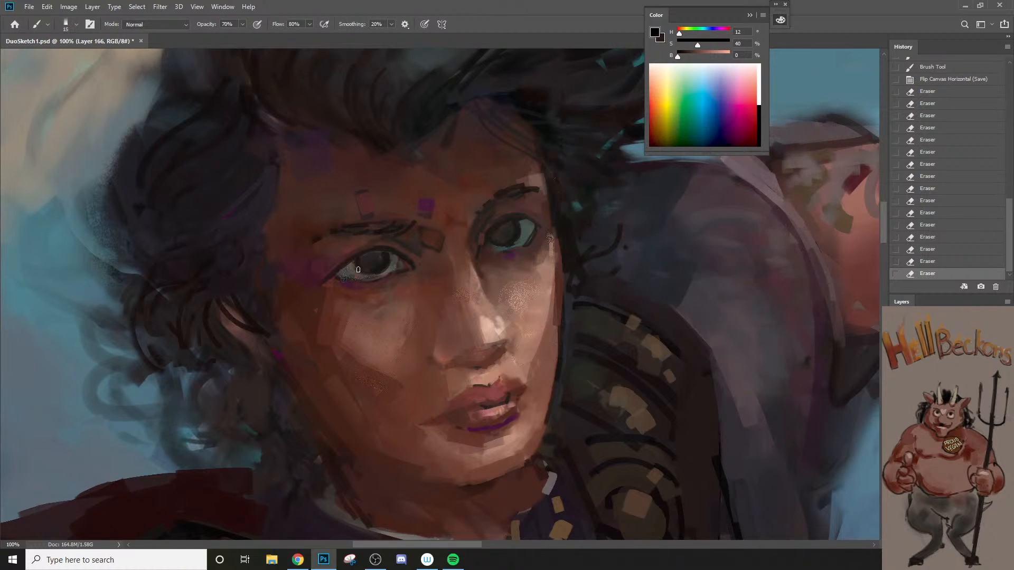
mouse_move(354, 262)
mouse_down()
mouse_move(362, 272)
mouse_move(393, 264)
mouse_up()
alt+click(389, 256)
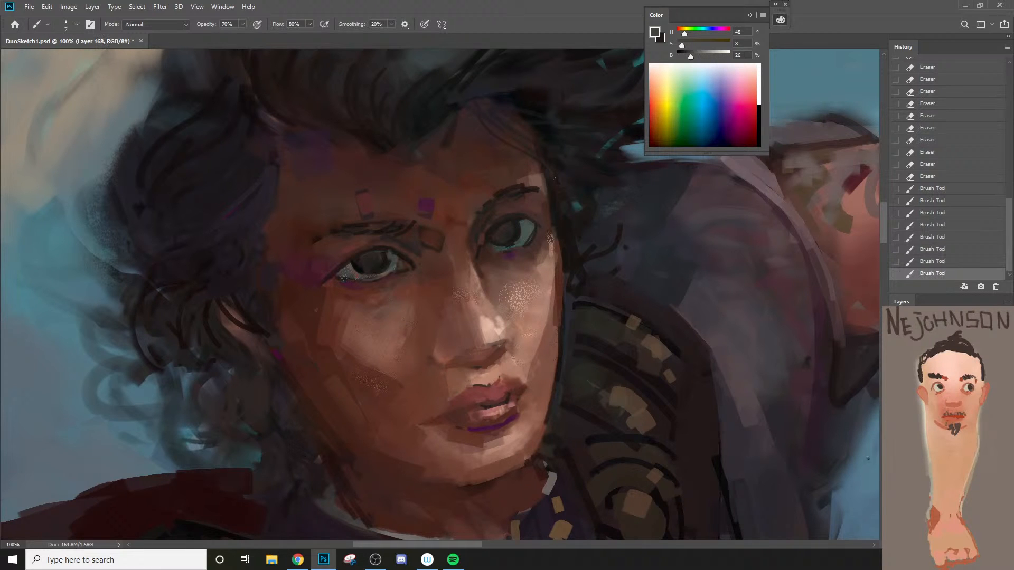
Step: Refine the iris and inner corner of the nearer eye with small dark grey strokes using a 6 px brush
drag(388, 253, 392, 260)
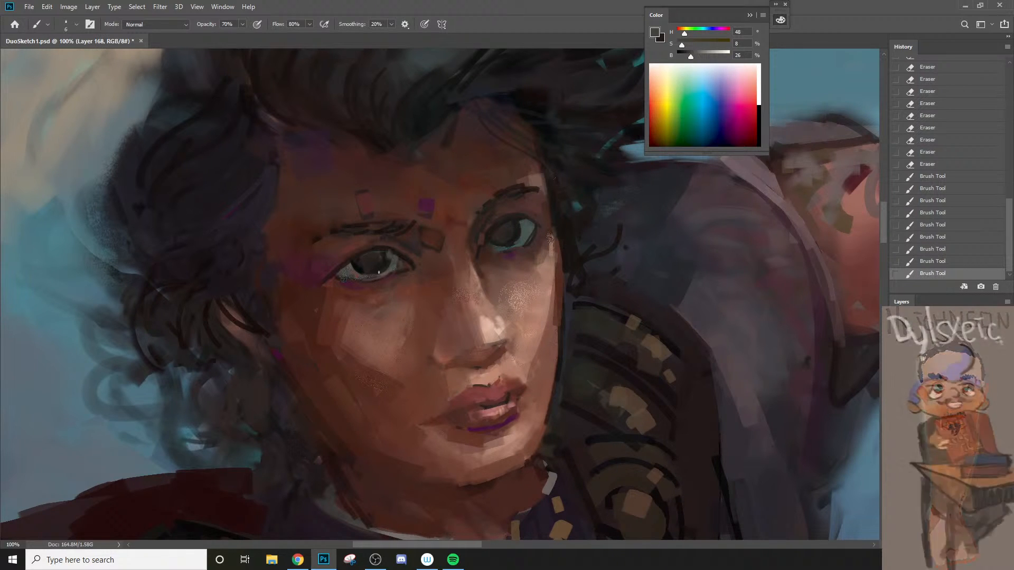
alt+click(394, 264)
click(395, 264)
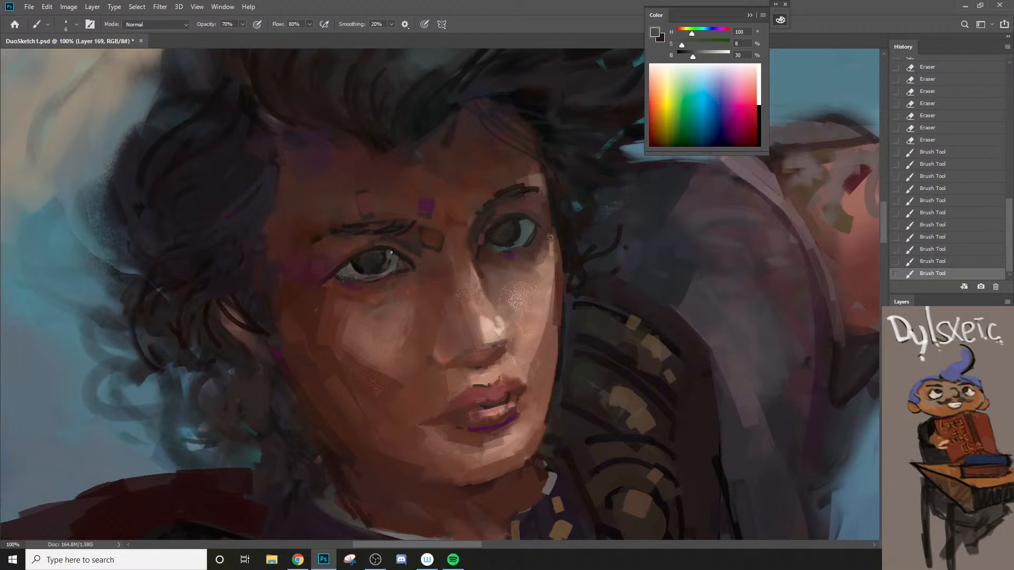
click(386, 266)
click(385, 264)
alt+click(367, 261)
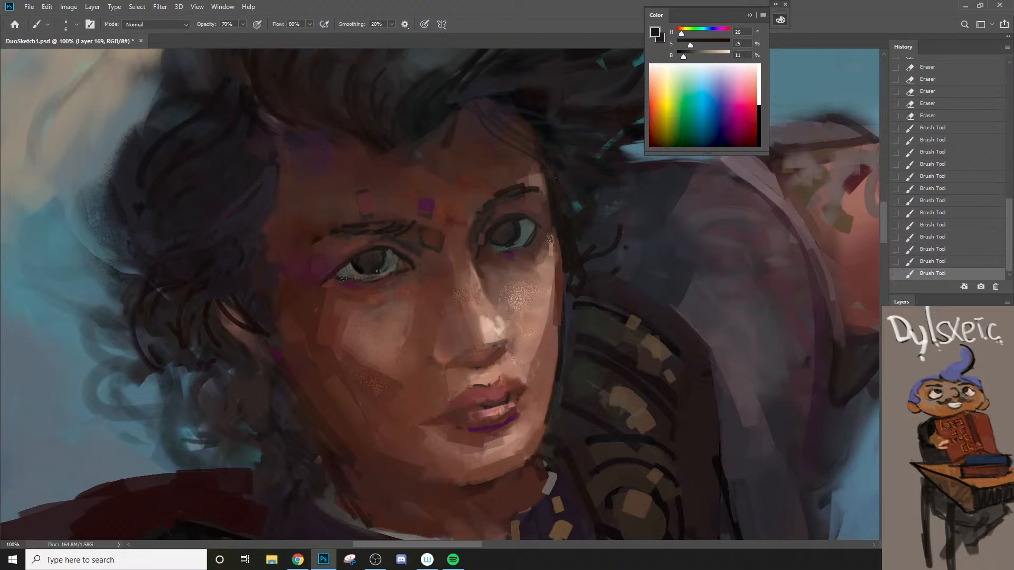
Step: Dab near-black paint (H 26, S 25, B 11) along the outer side of the nearer eye on Layer 169
click(360, 271)
click(360, 271)
click(357, 266)
click(354, 263)
click(352, 260)
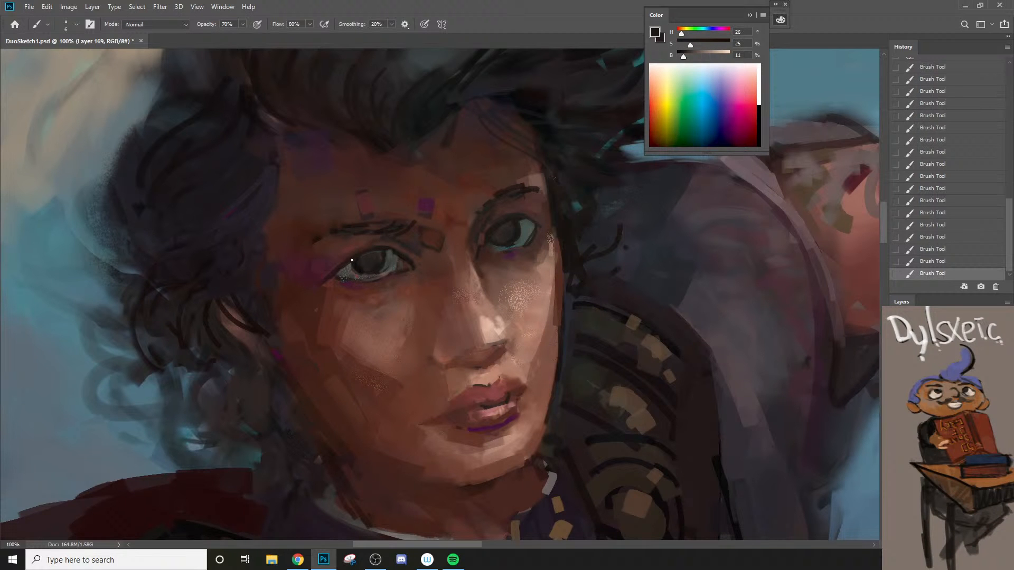
Step: View the whole composition and compare it with the opened file's snapshot, returning to the latest brush state
ctrl+alt+click(415, 271)
ctrl+alt+click(416, 283)
ctrl+alt+click(417, 288)
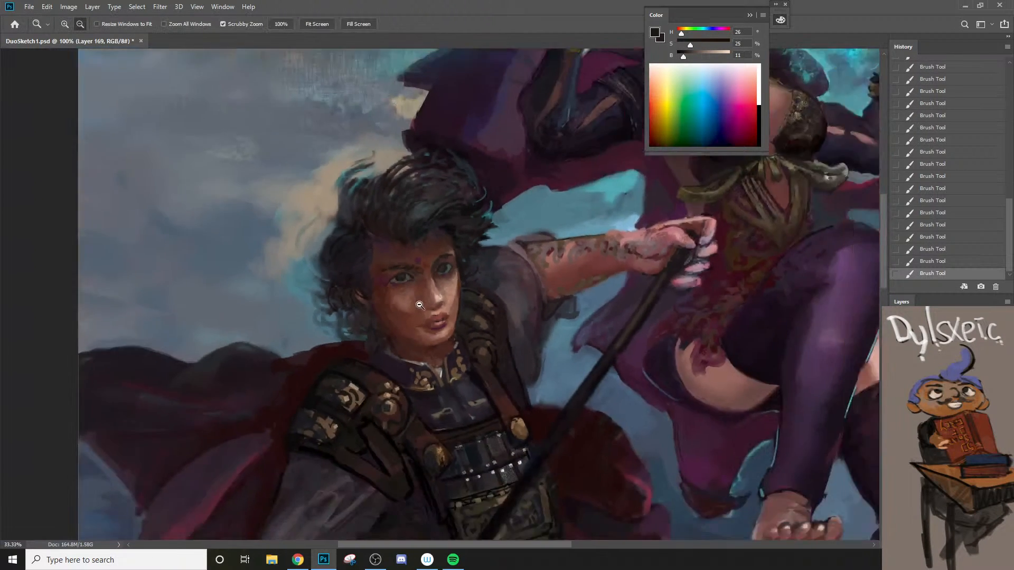
ctrl+alt+click(419, 304)
ctrl+alt+click(423, 325)
ctrl+alt+click(424, 338)
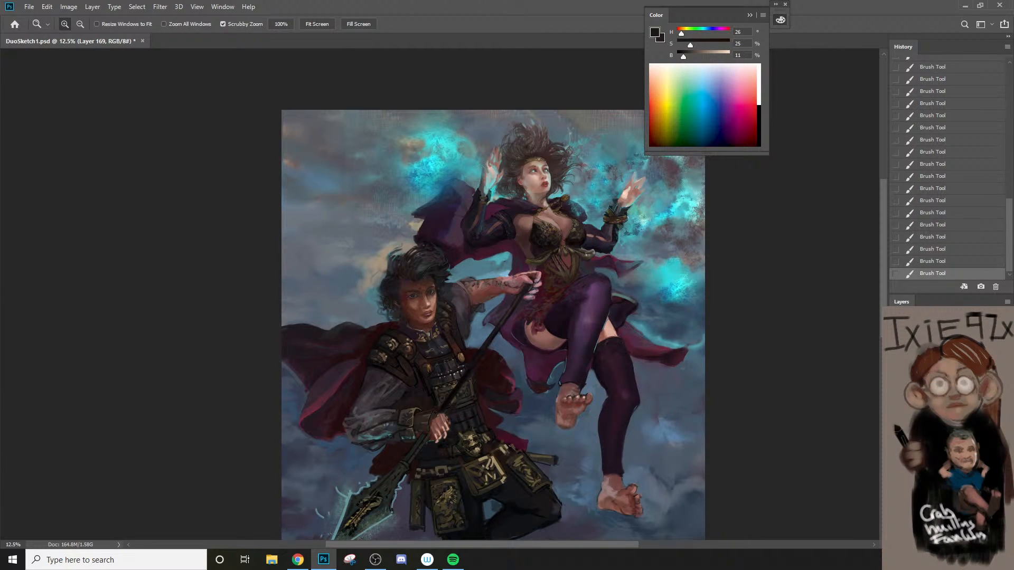
drag(1010, 264, 1008, 119)
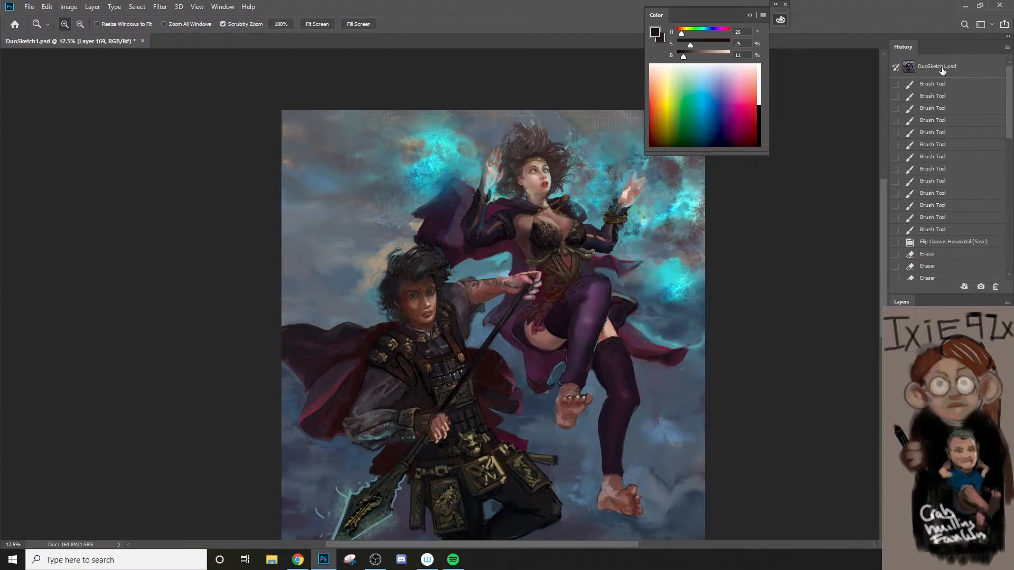
click(943, 69)
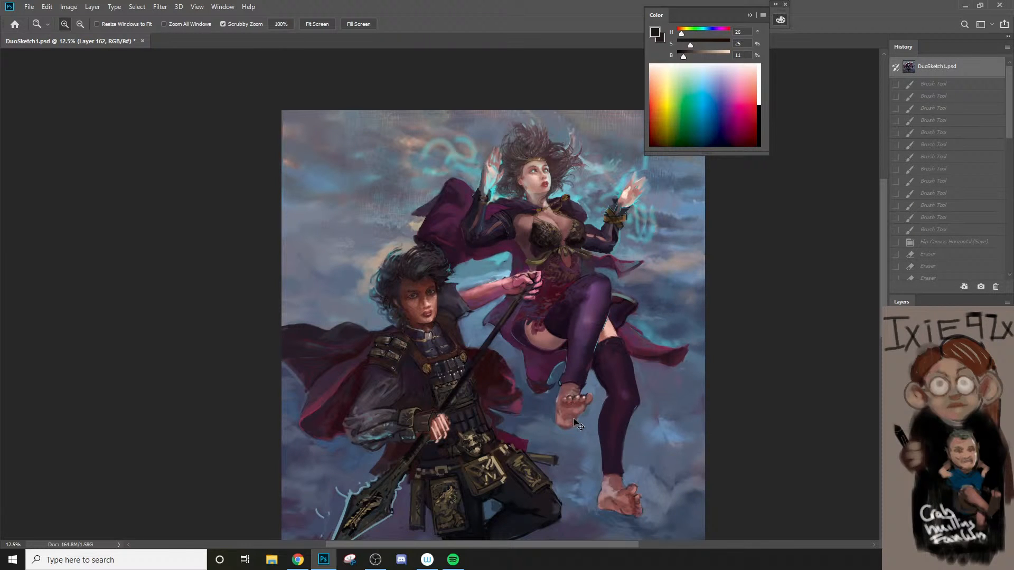
key(ctrl+z)
key(ctrl+z)
key(ctrl+z)
key(ctrl+z)
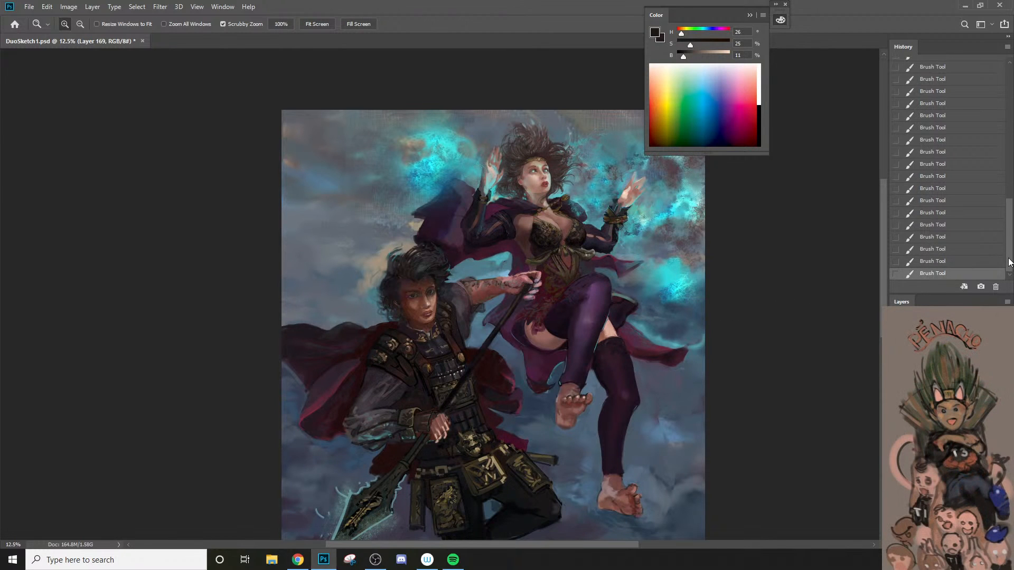
Step: Check the overall progress against the original snapshot once more and restore the current painting
scroll(996, 81, up, 10)
click(951, 67)
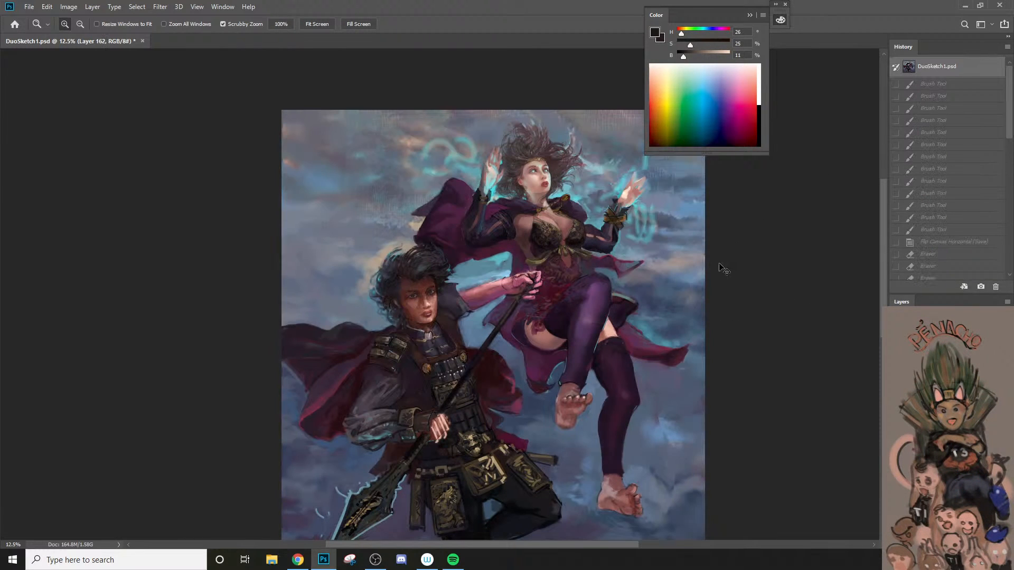
key(ctrl+z)
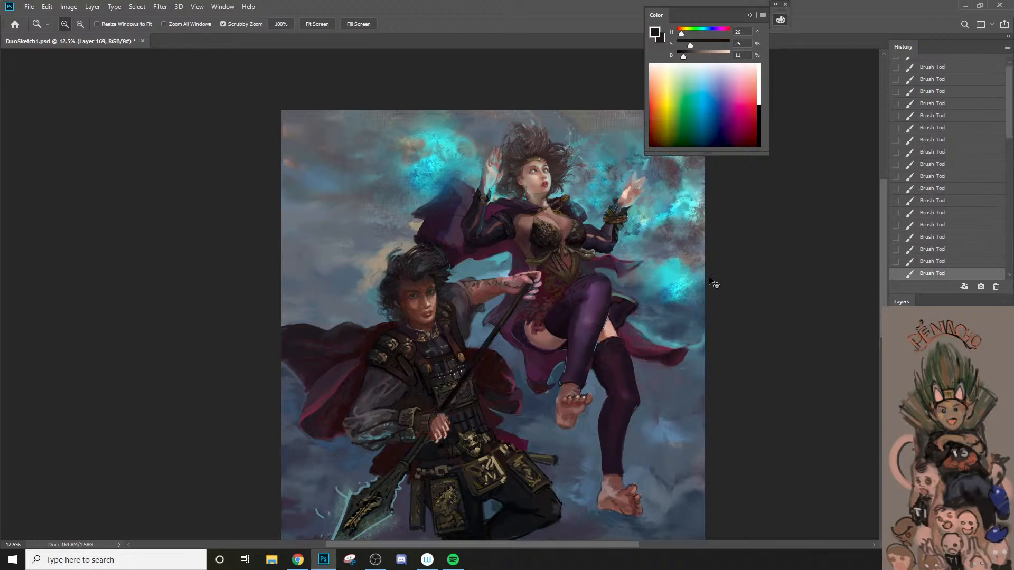
key(ctrl+z)
key(ctrl+z)
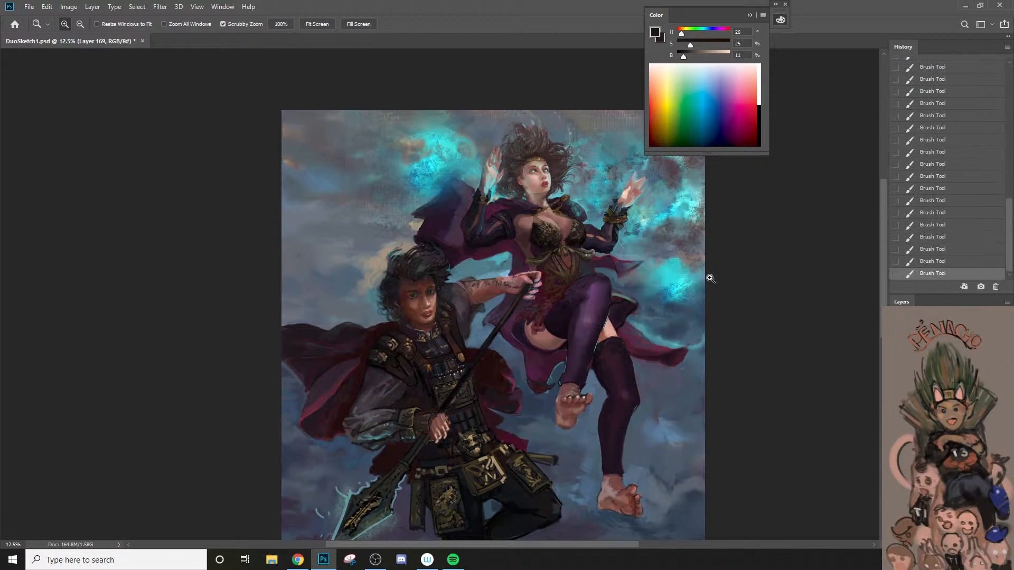
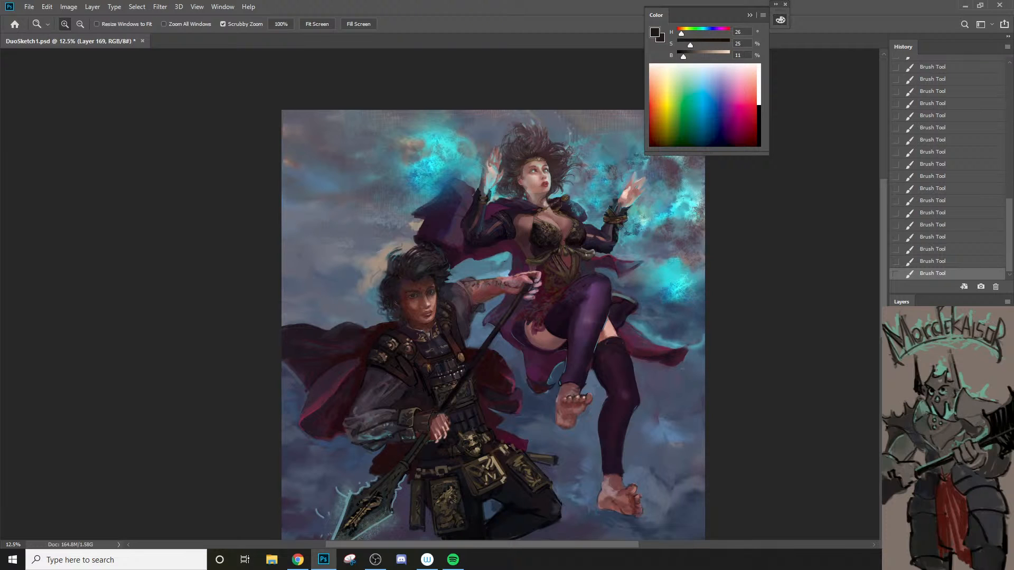
Step: Activate the Color Balance 1 layer mask, set the foreground colour to pure red (ff0000) and switch to the Brush tool
click(950, 380)
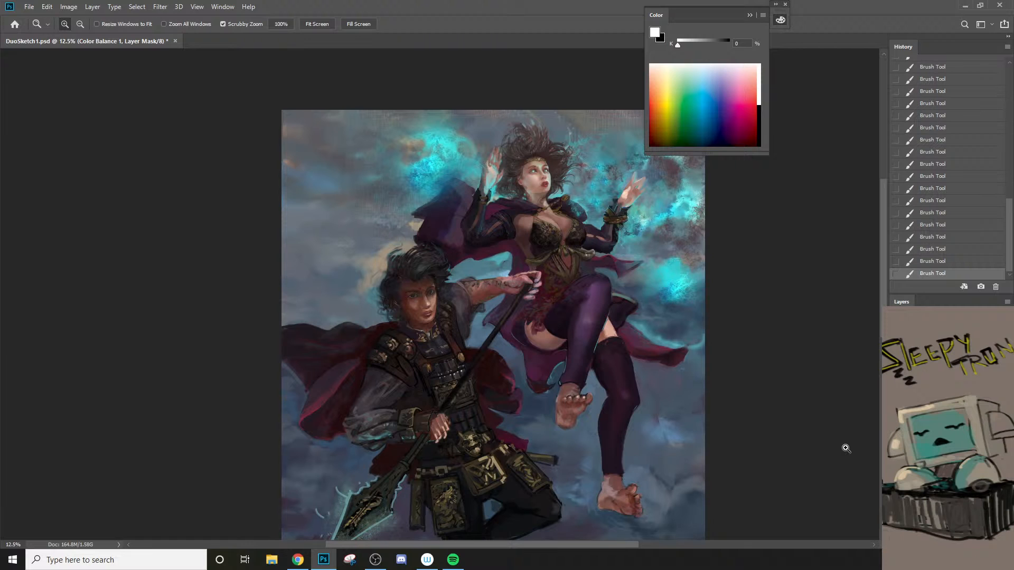
key(n)
drag(649, 206, 759, 129)
key(Return)
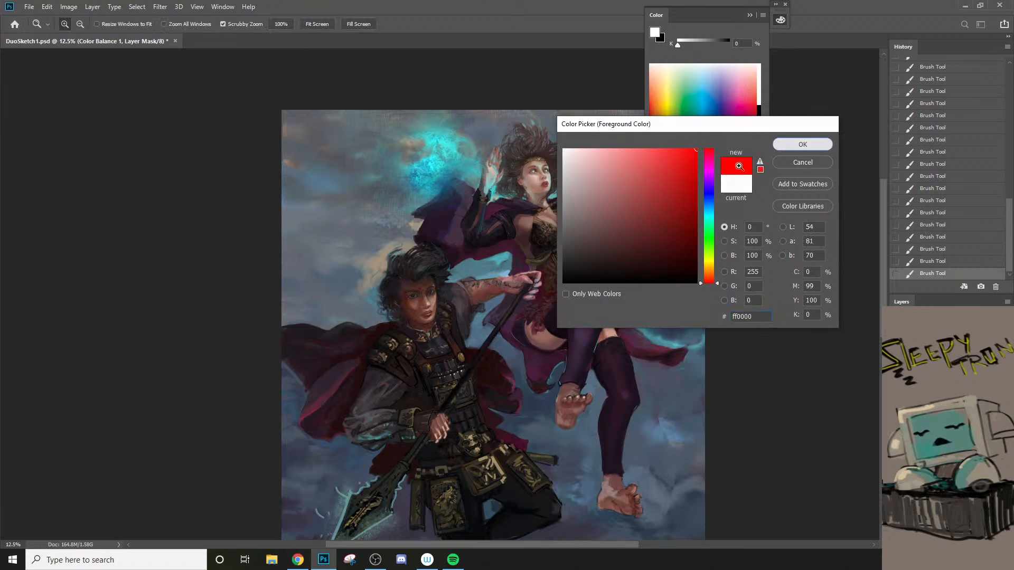
key(b)
click(529, 285)
key(Return)
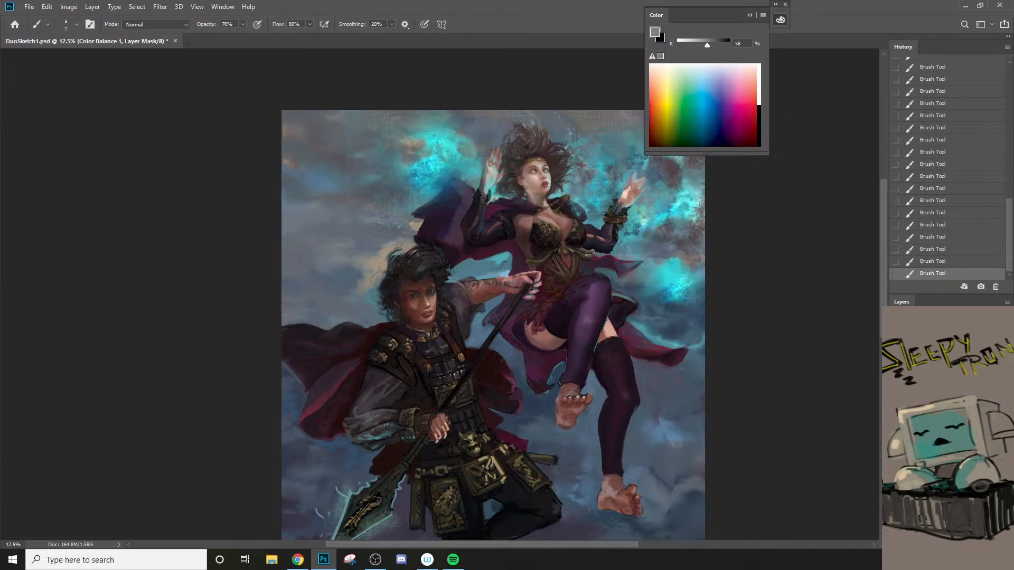
Step: Return to Layer 169 and try a dark straight stroke along the spear shaft with the brush enlarged to 90
click(945, 402)
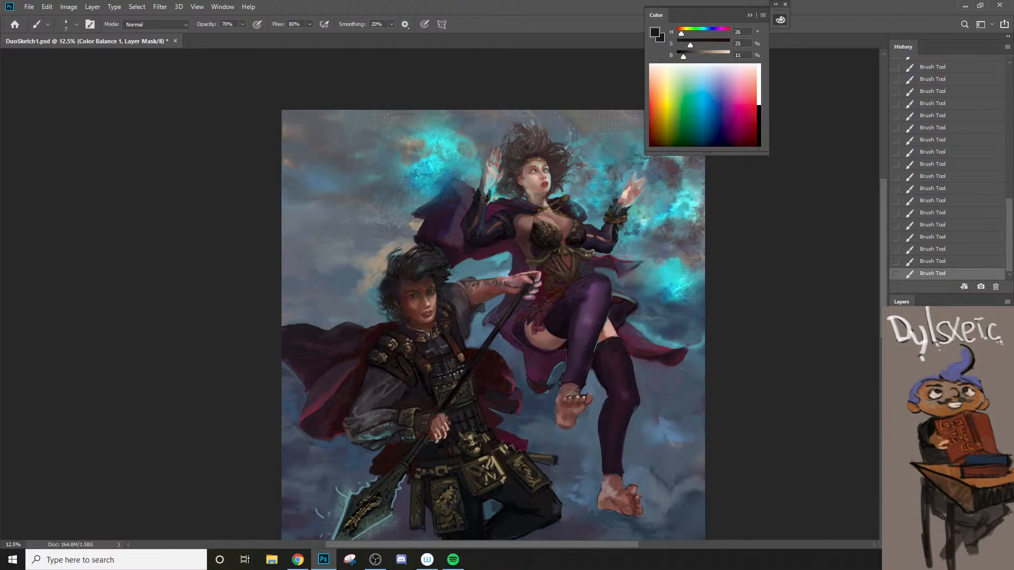
key(ctrl+z)
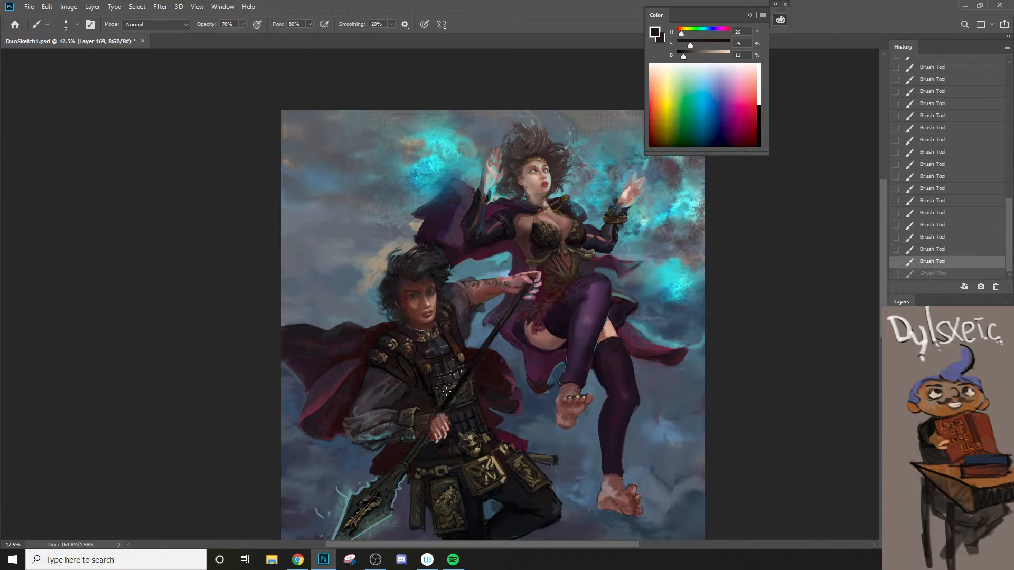
key(])
key(])
key(])
key(])
key(])
key(])
key(])
key(])
key(])
key(])
key(])
key(])
key(])
key(])
drag(529, 279, 388, 500)
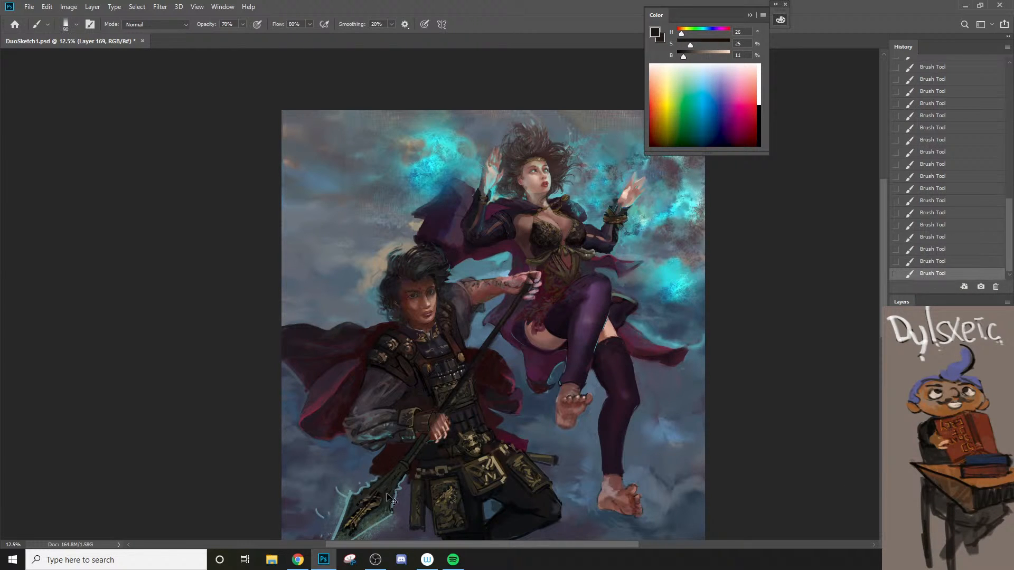
key(ctrl+z)
Step: Set the foreground colour to a fully saturated orange with hue 26, saturation 100% and brightness 100%
click(655, 33)
click(701, 137)
click(792, 143)
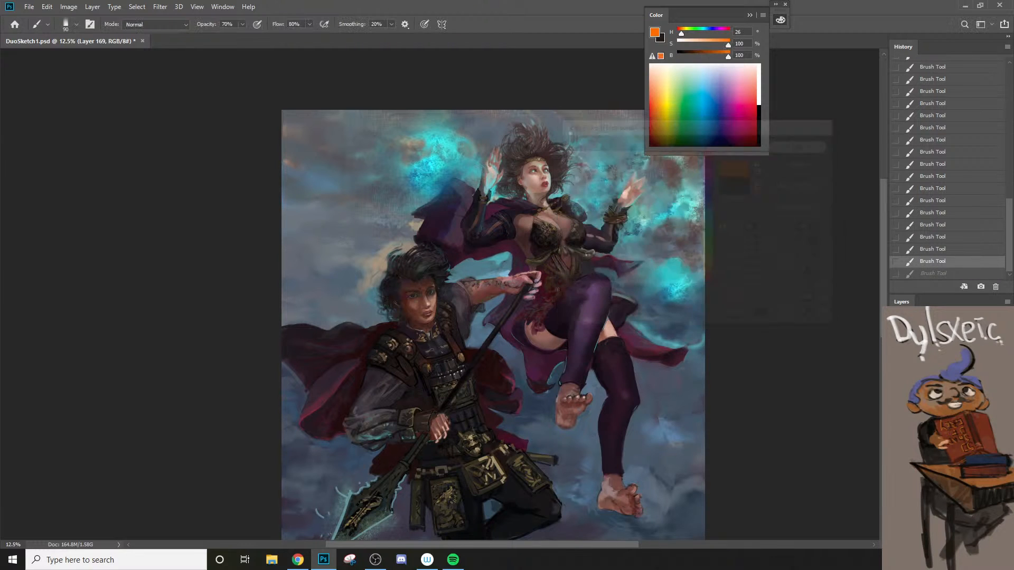
Step: Try straight orange strokes along the spear shaft from the raised hand down to the blade, and undo them
drag(526, 288, 389, 492)
key(ctrl+z)
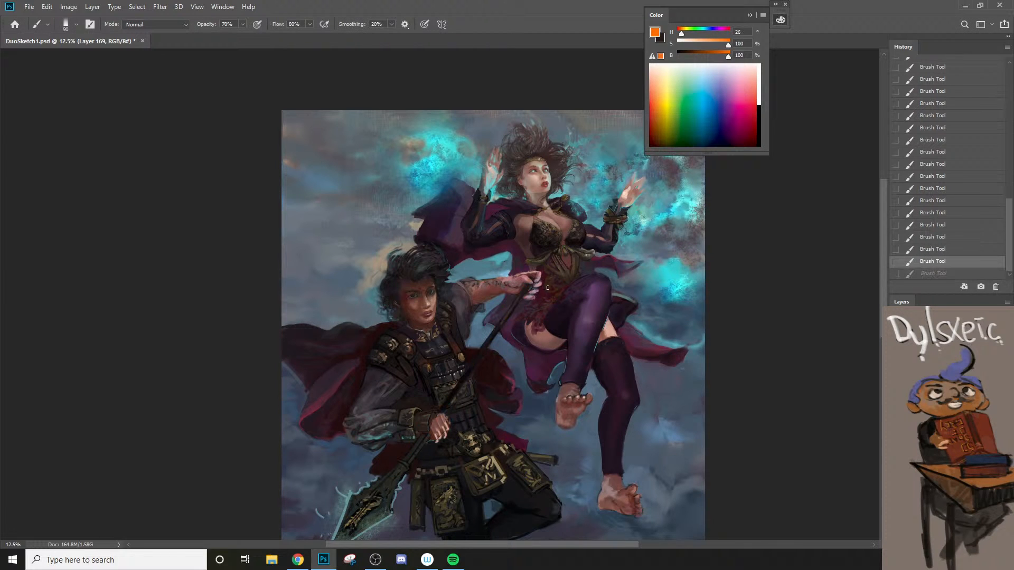
key(ctrl+shift+z)
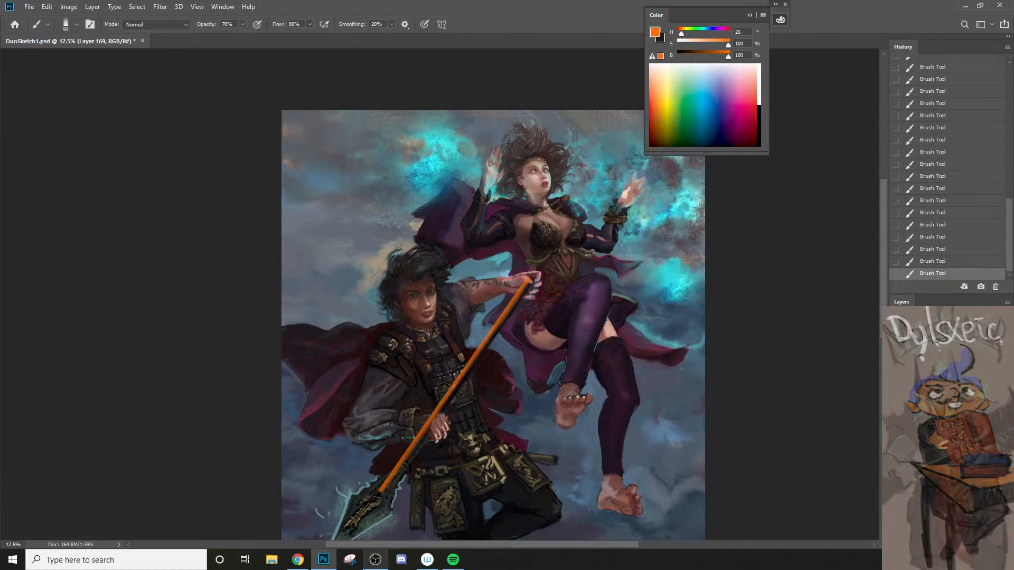
mouse_move(376, 559)
key(ctrl+z)
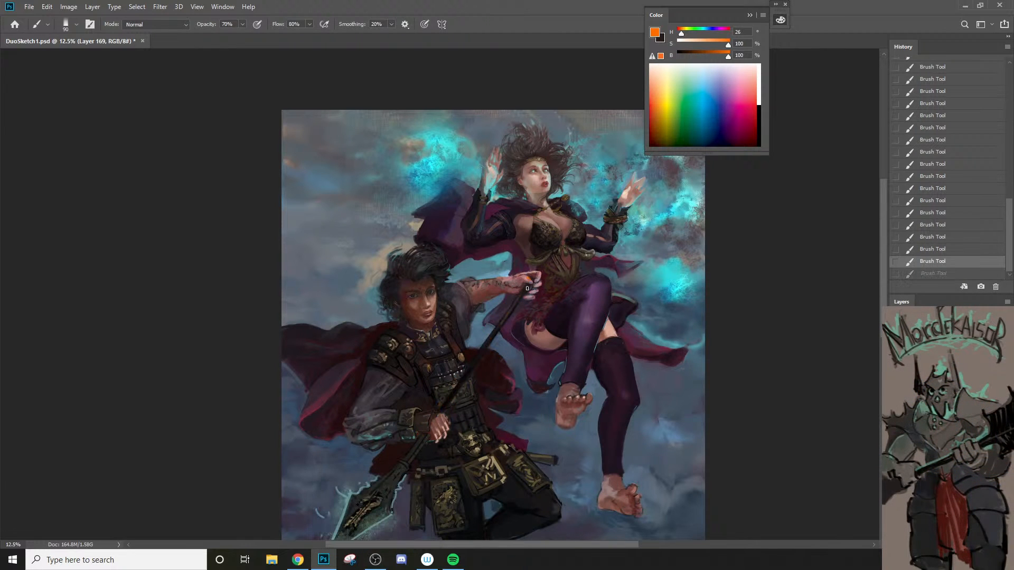
key(ctrl+shift+z)
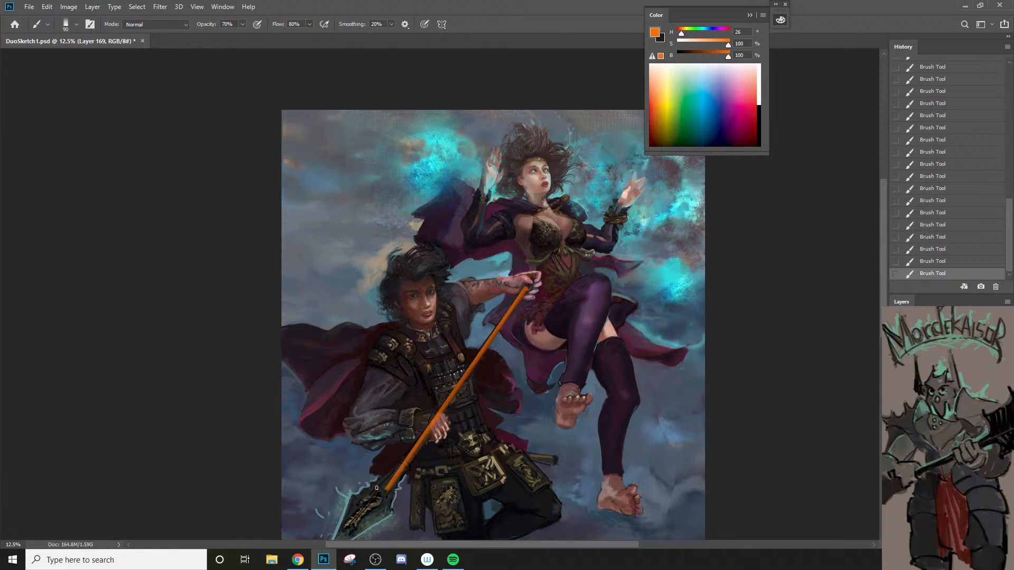
key(ctrl+z)
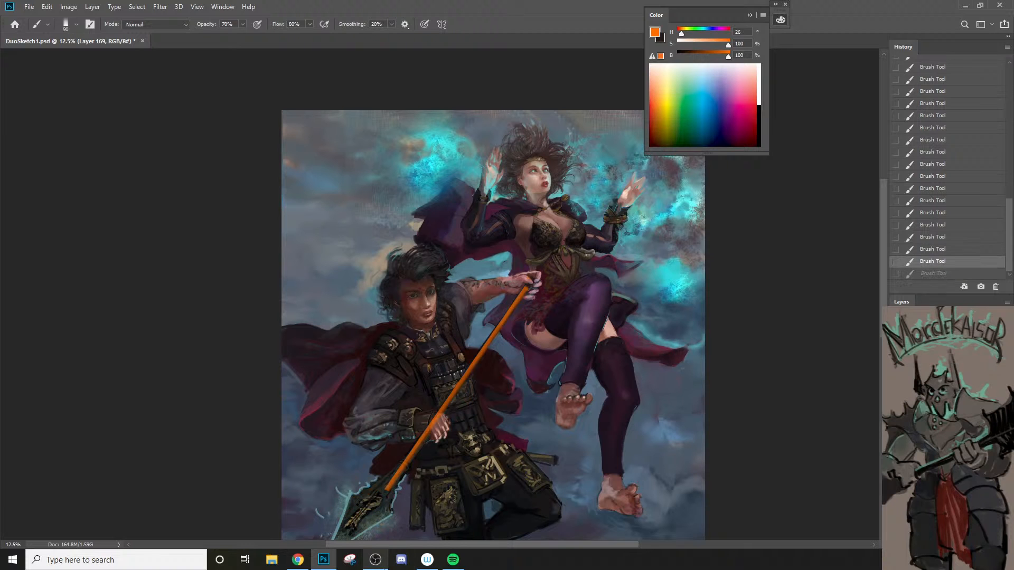
key(ctrl+z)
key(space)
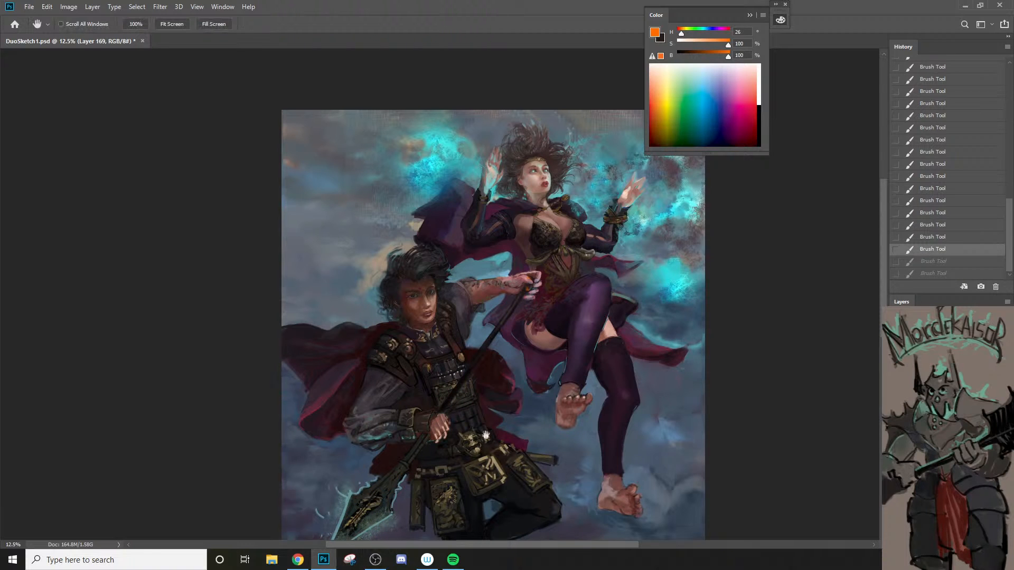
mouse_move(486, 435)
mouse_down()
mouse_move(485, 407)
mouse_move(492, 448)
mouse_up()
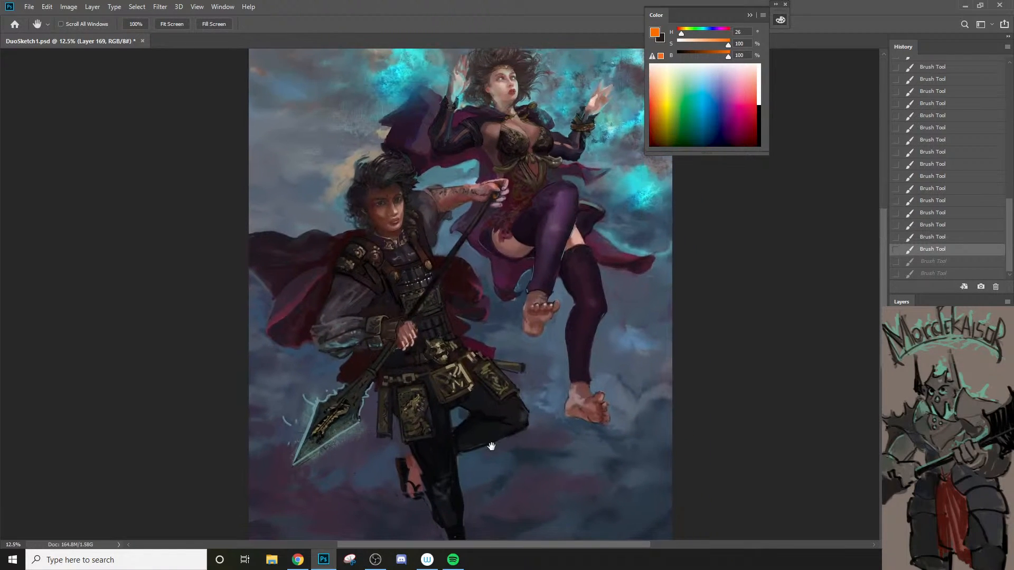